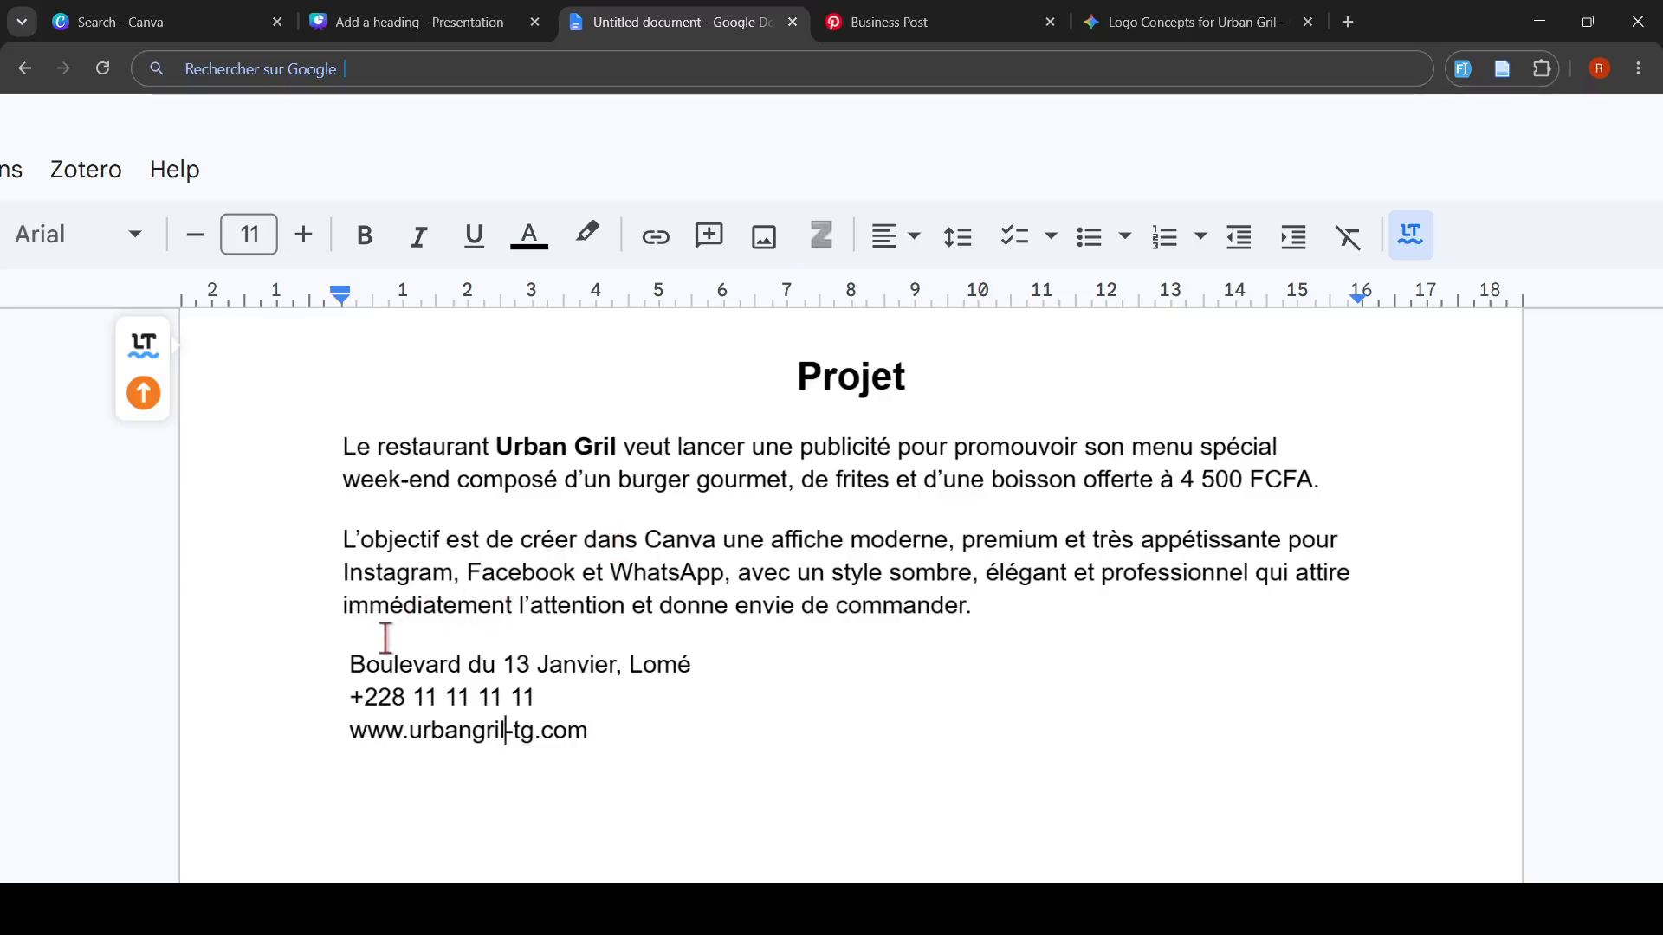
Step: Review the restaurant's contact details in the project brief and the Workflow slide in the Canva presentation
drag(341, 663, 657, 769)
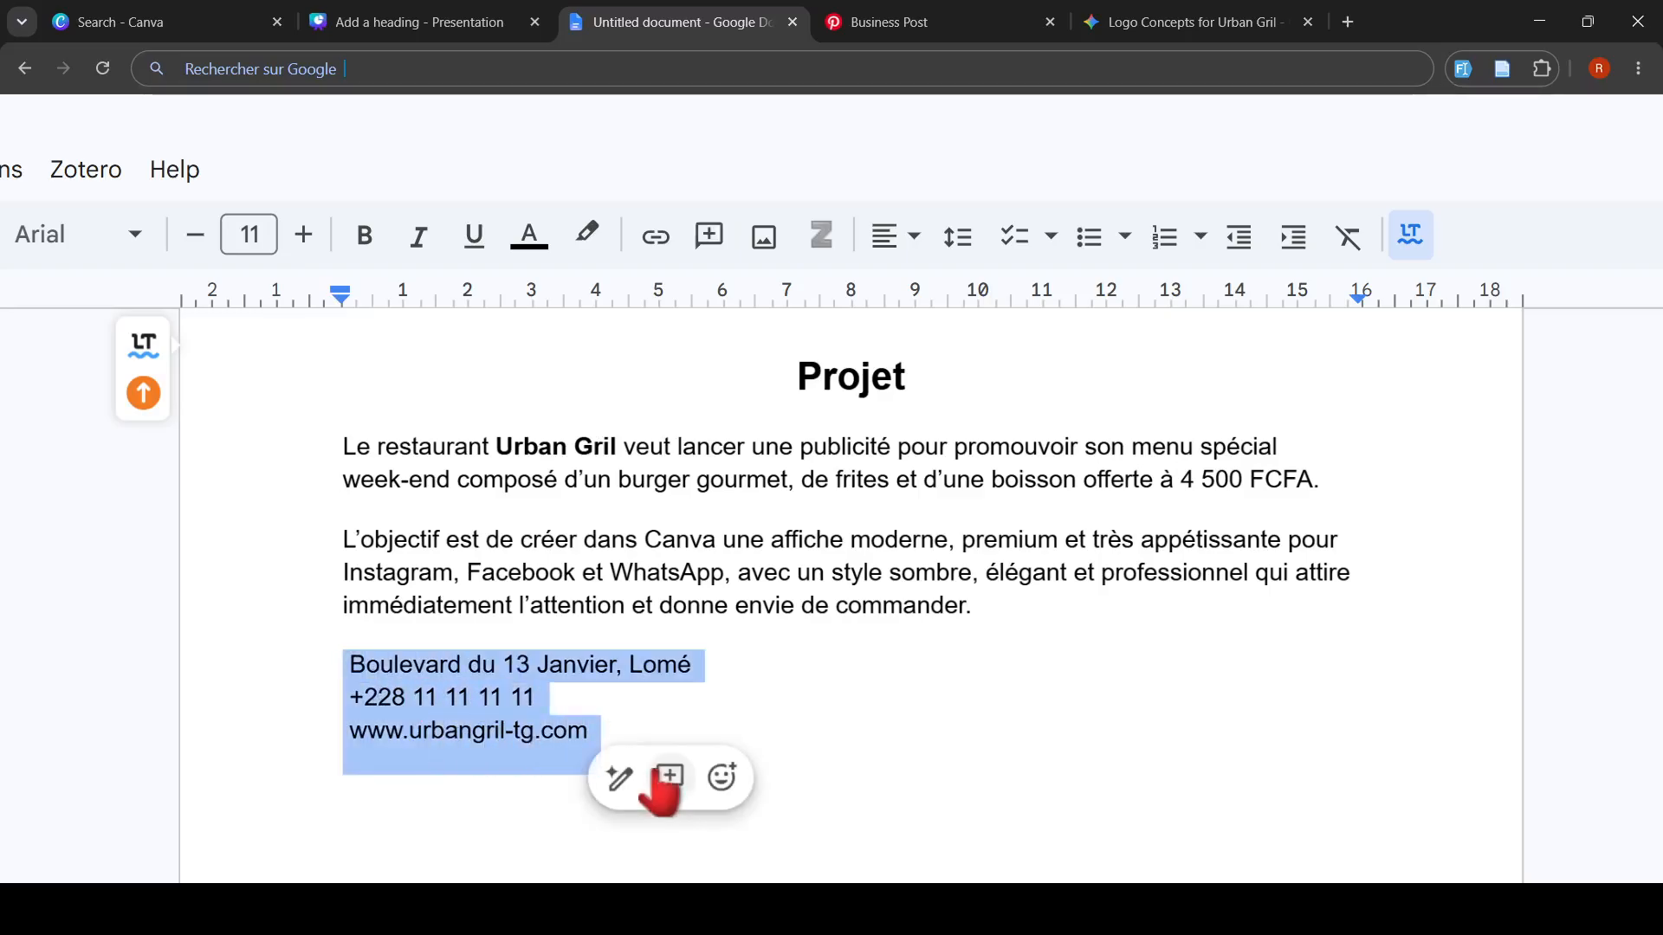
click(657, 698)
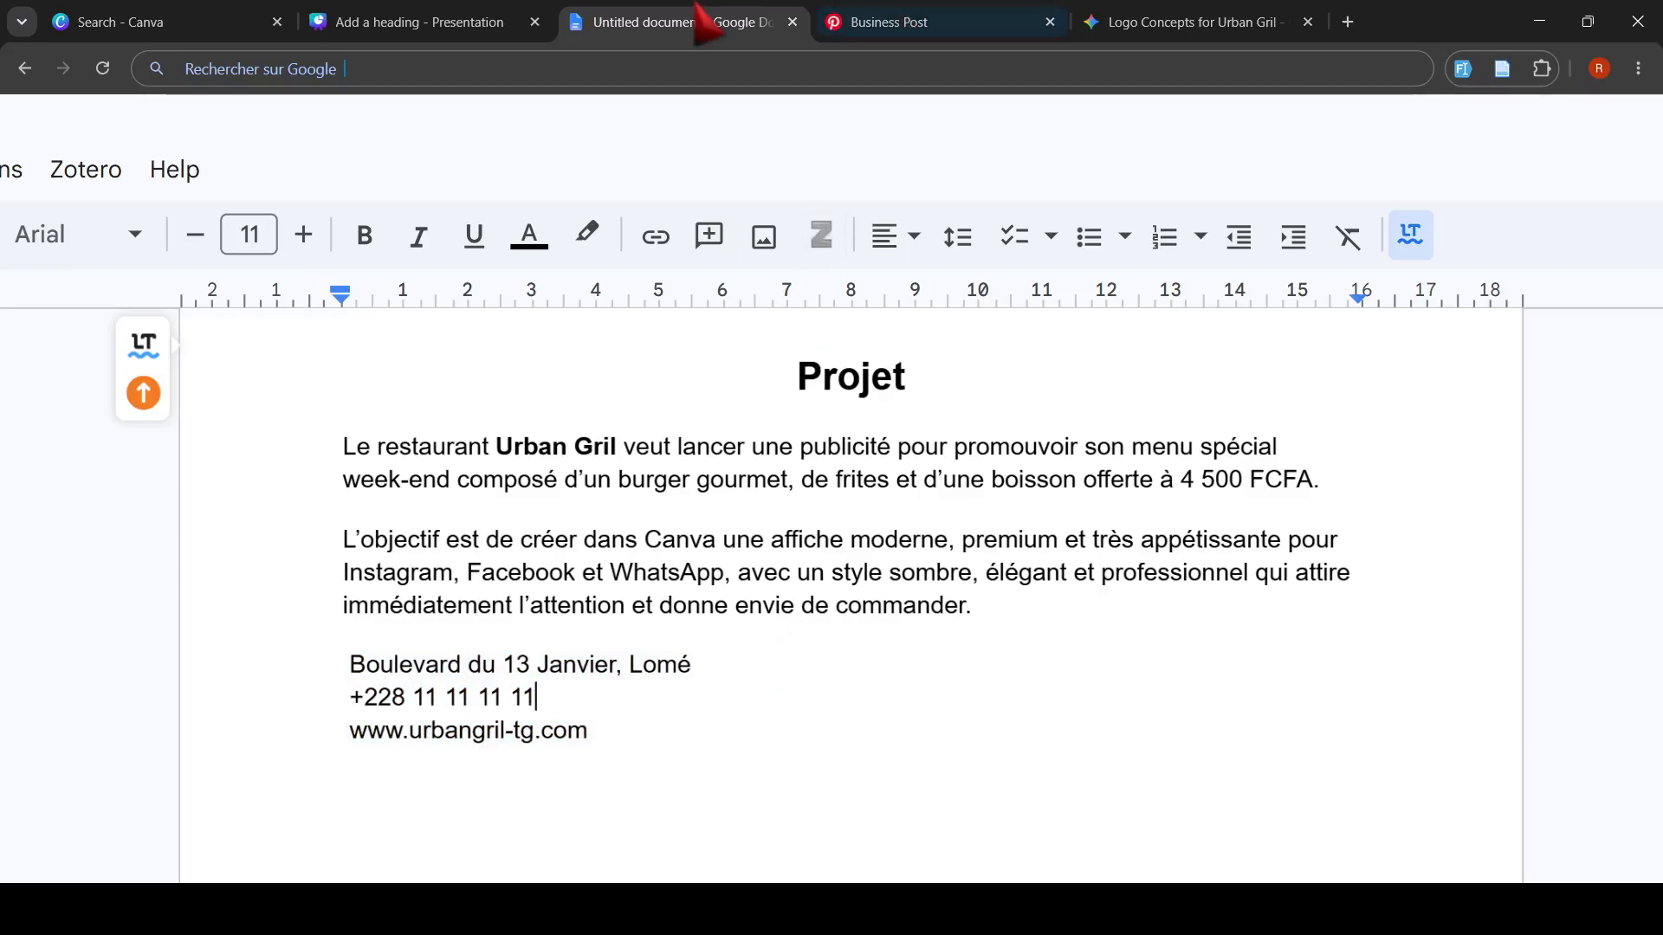
click(468, 24)
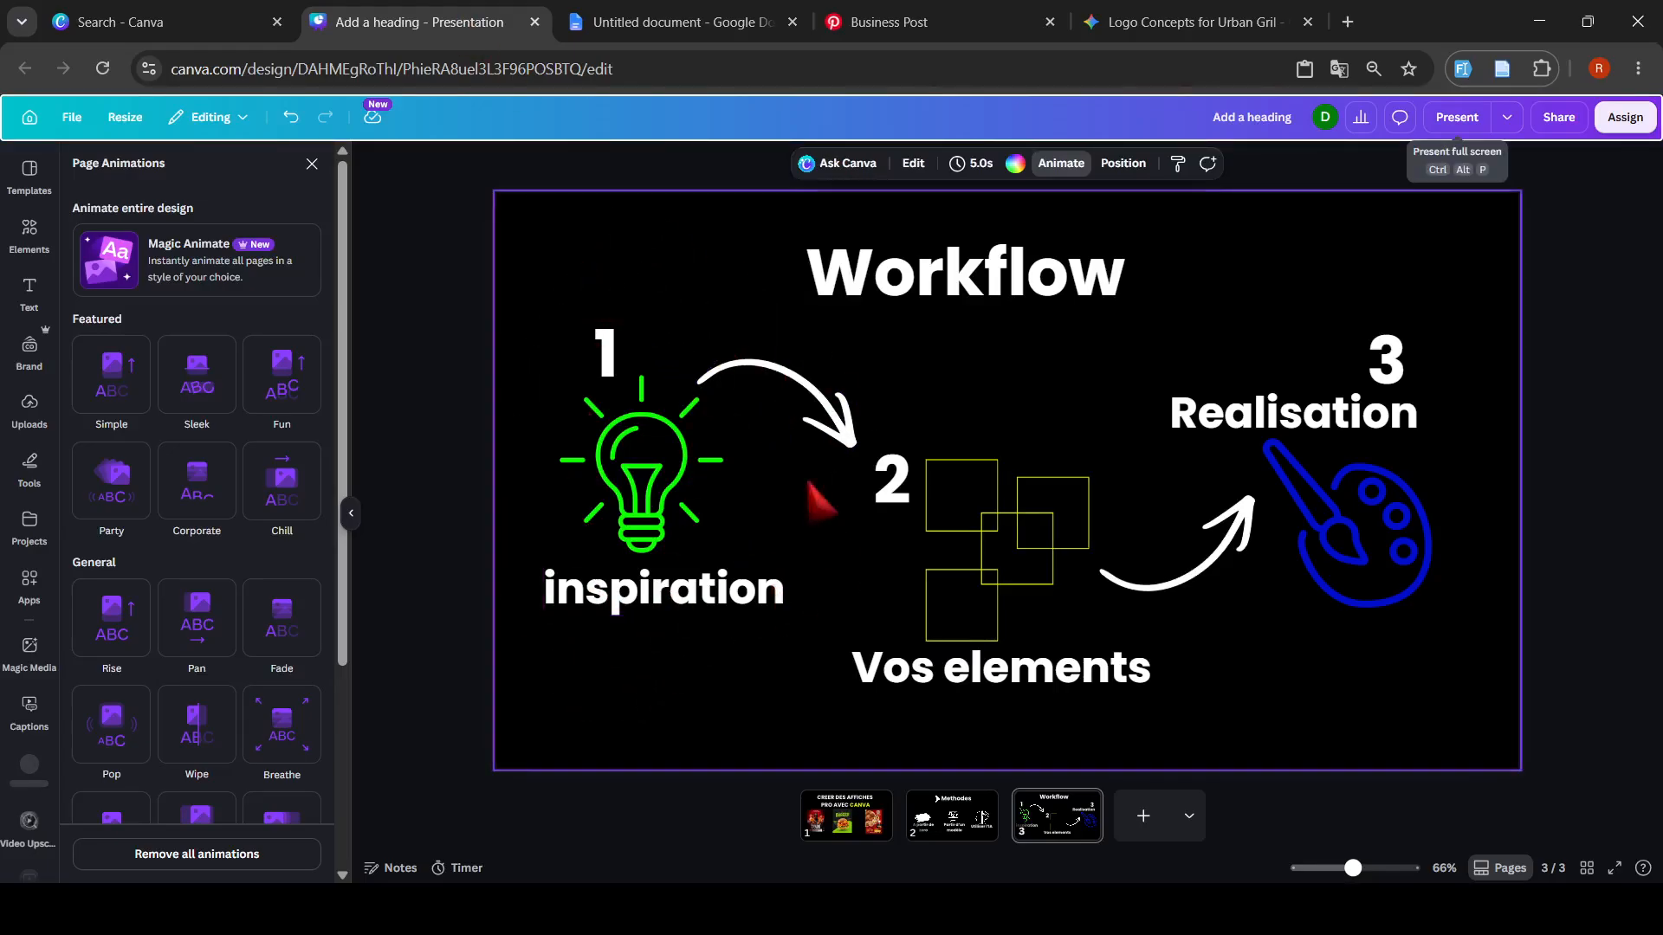
click(620, 22)
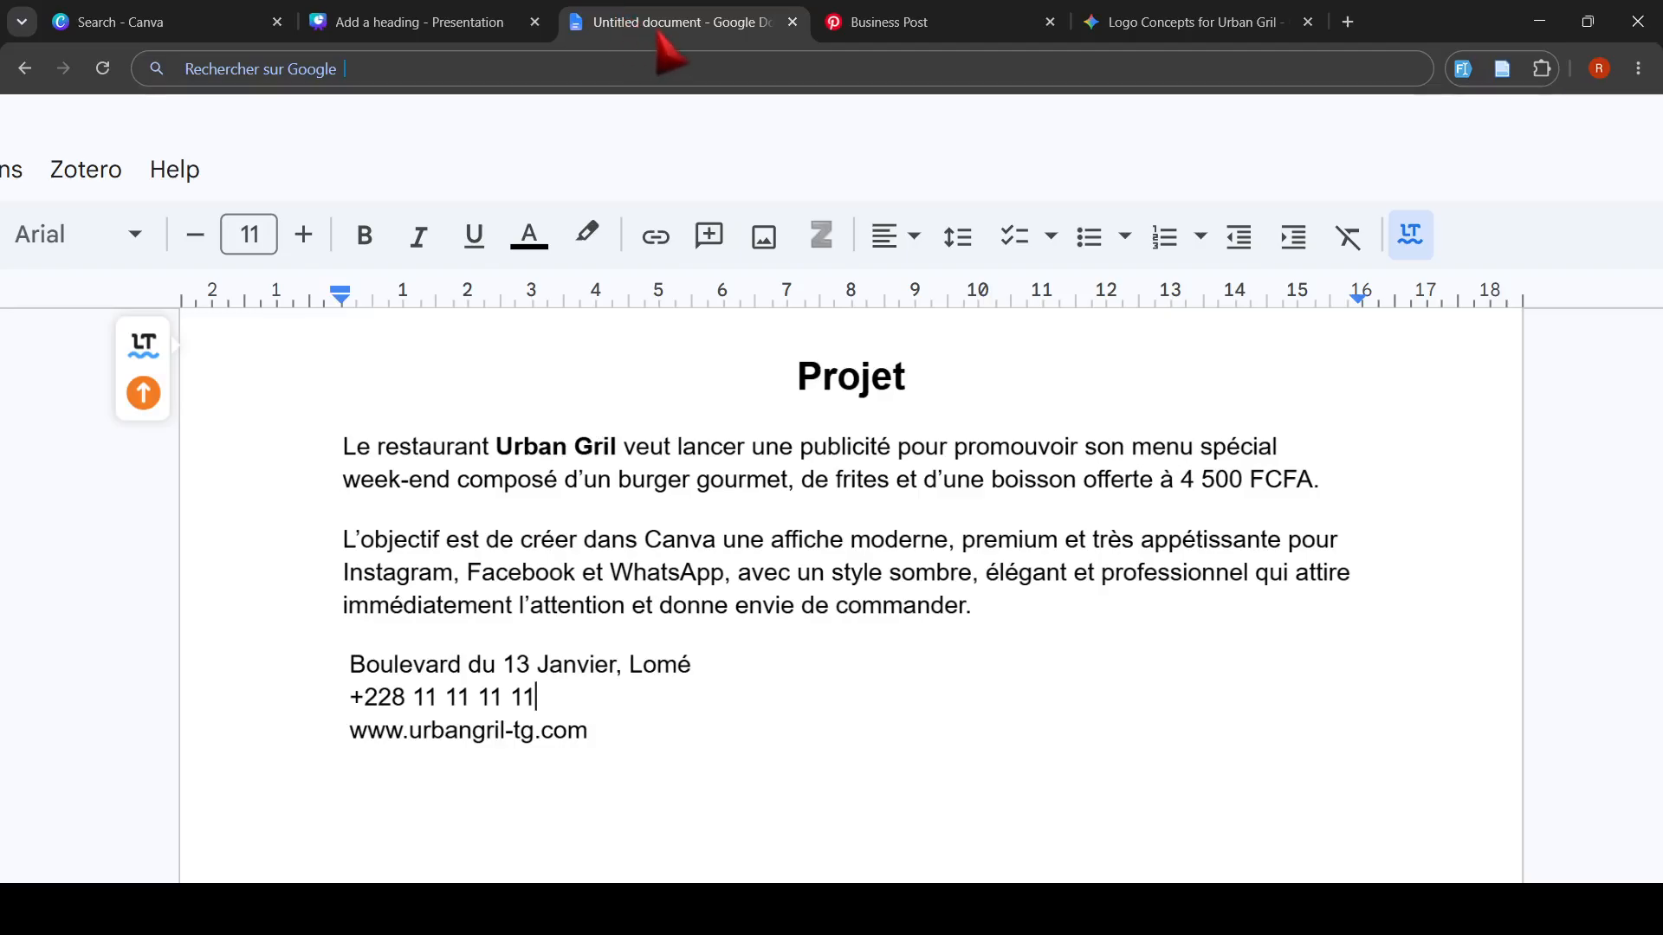
Step: Switch to Pinterest, go back from the open pin to the "affiche" search results and browse the poster designs for inspiration
click(887, 25)
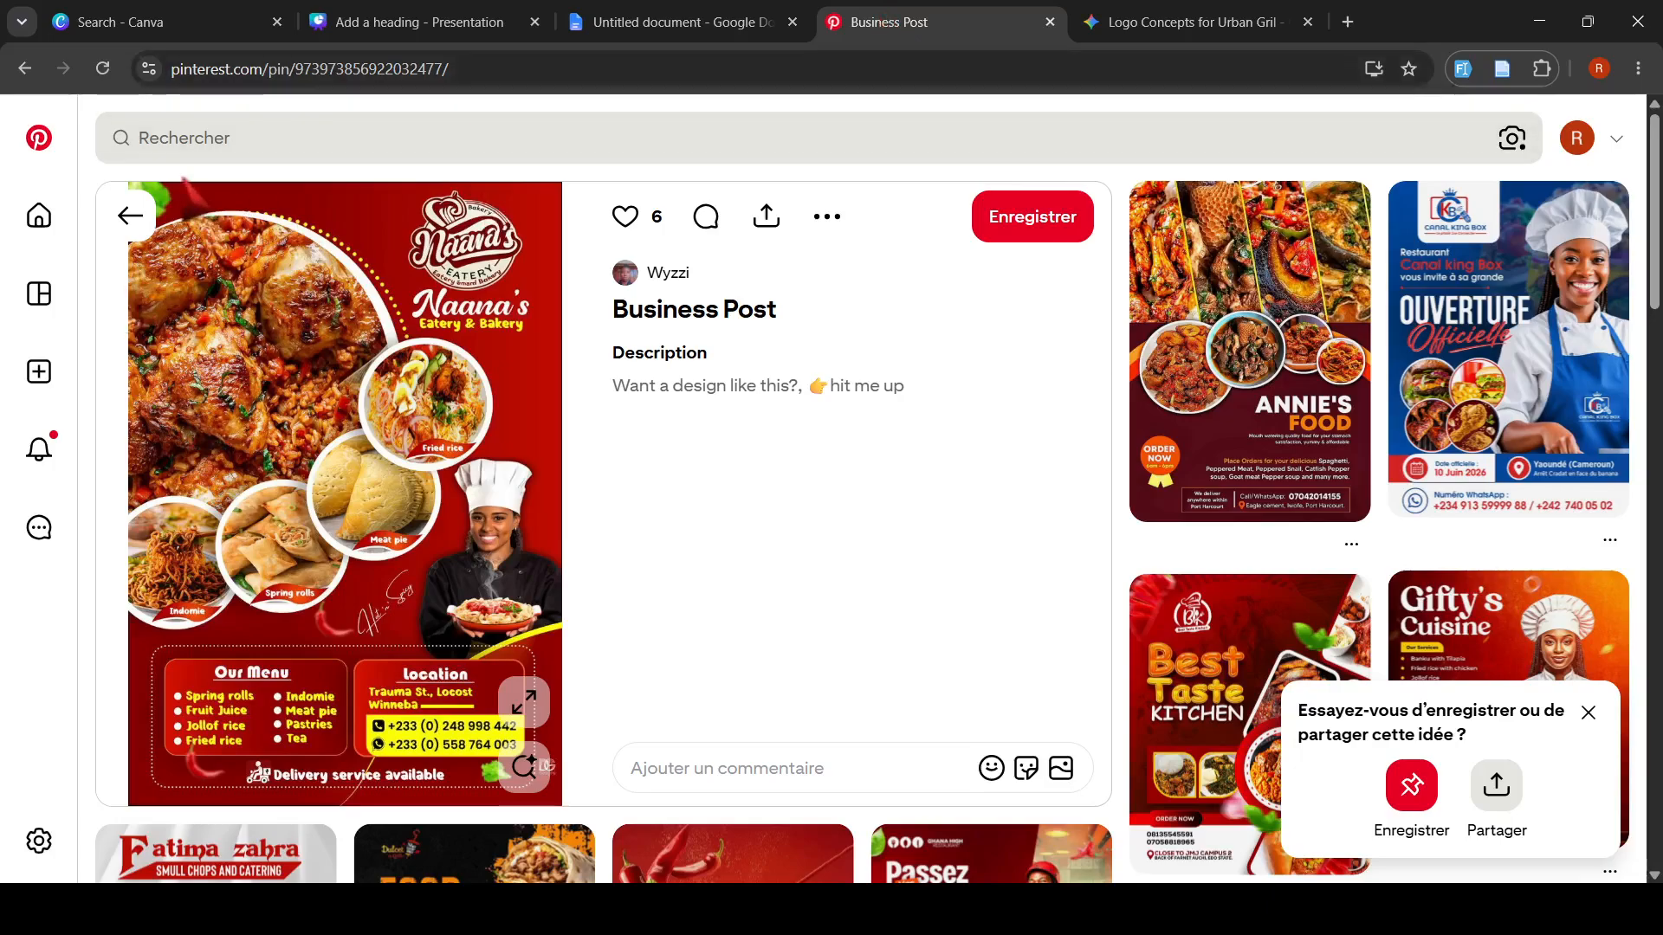
click(130, 221)
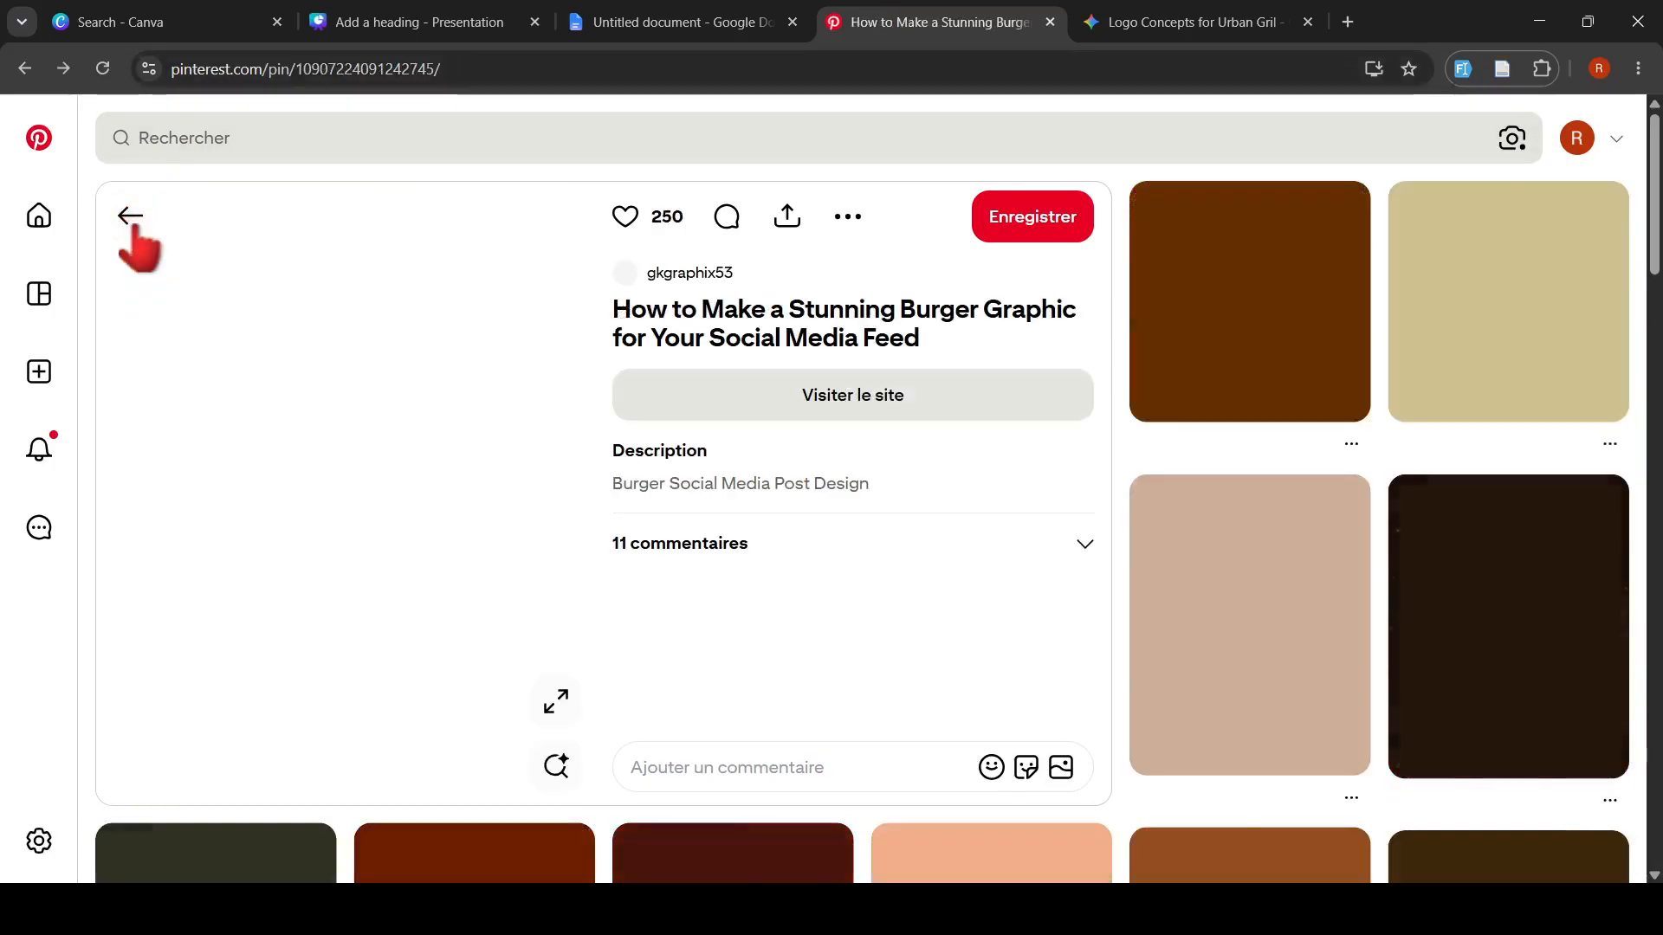
click(132, 222)
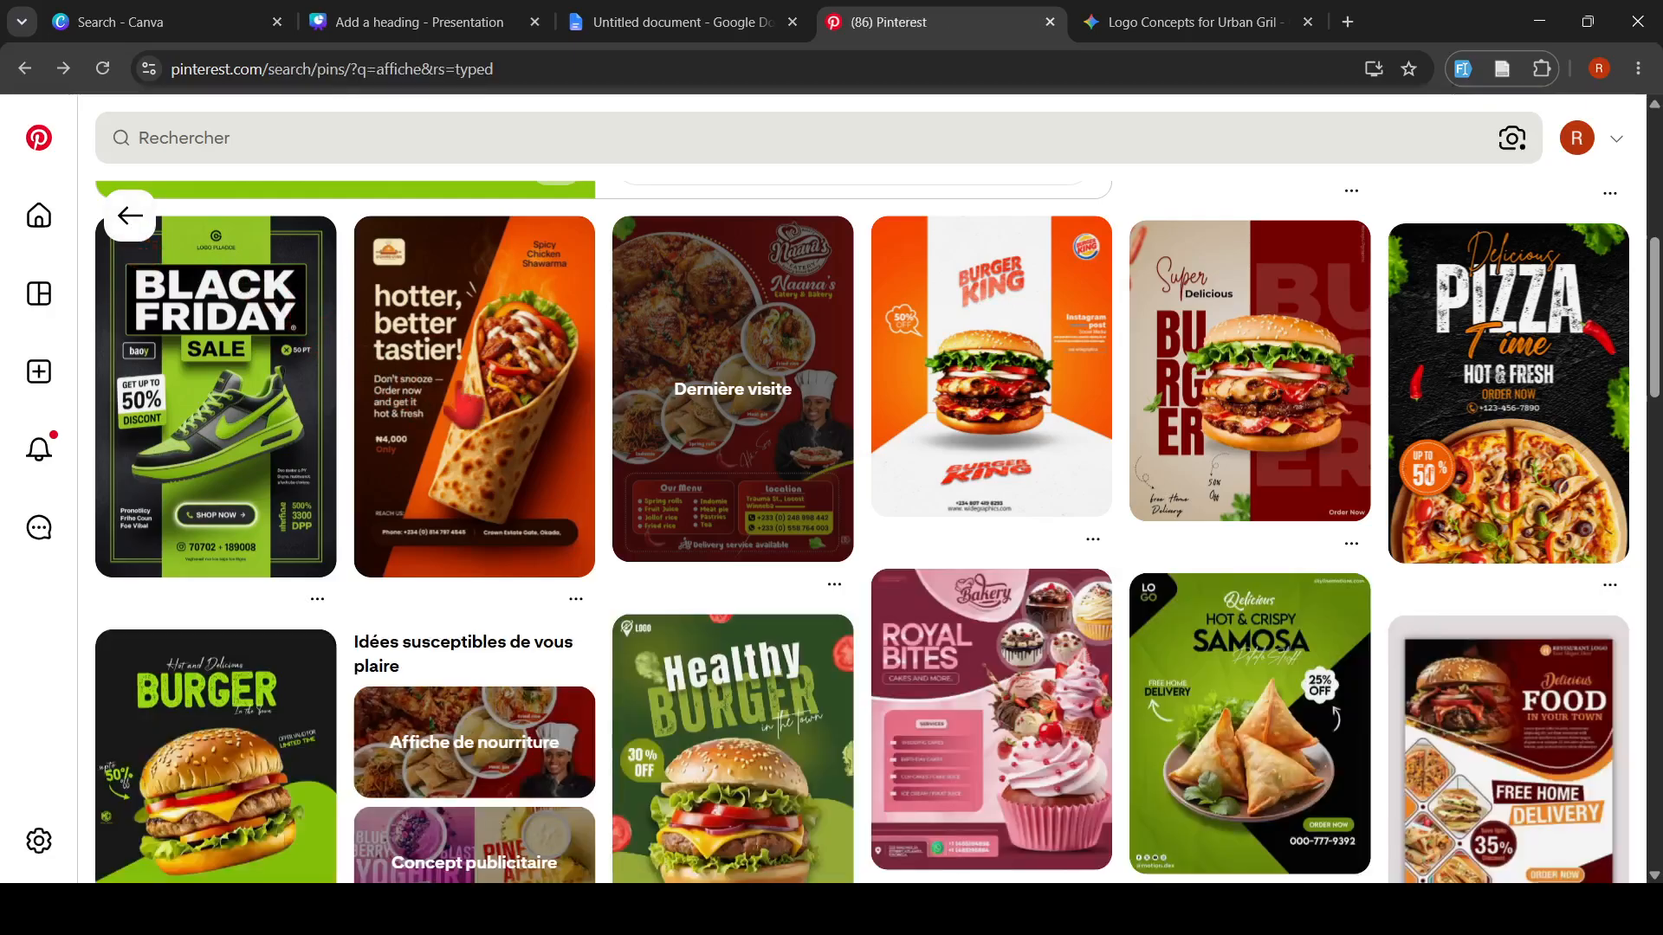
scroll(490, 418, up, 10)
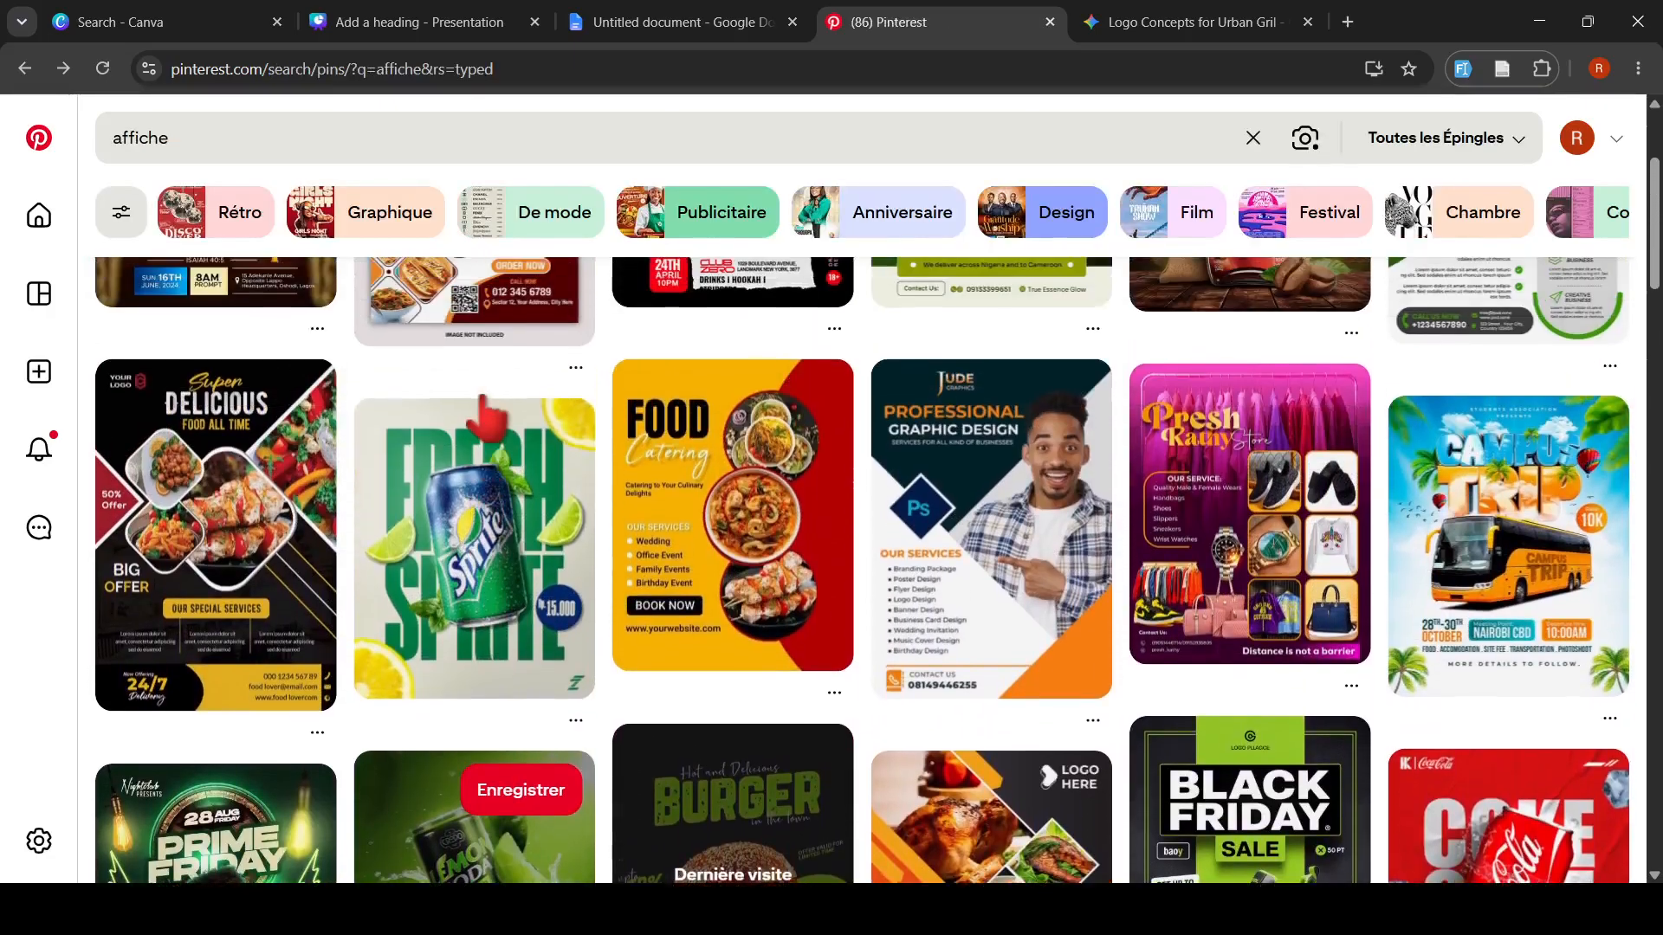
scroll(489, 422, down, 7)
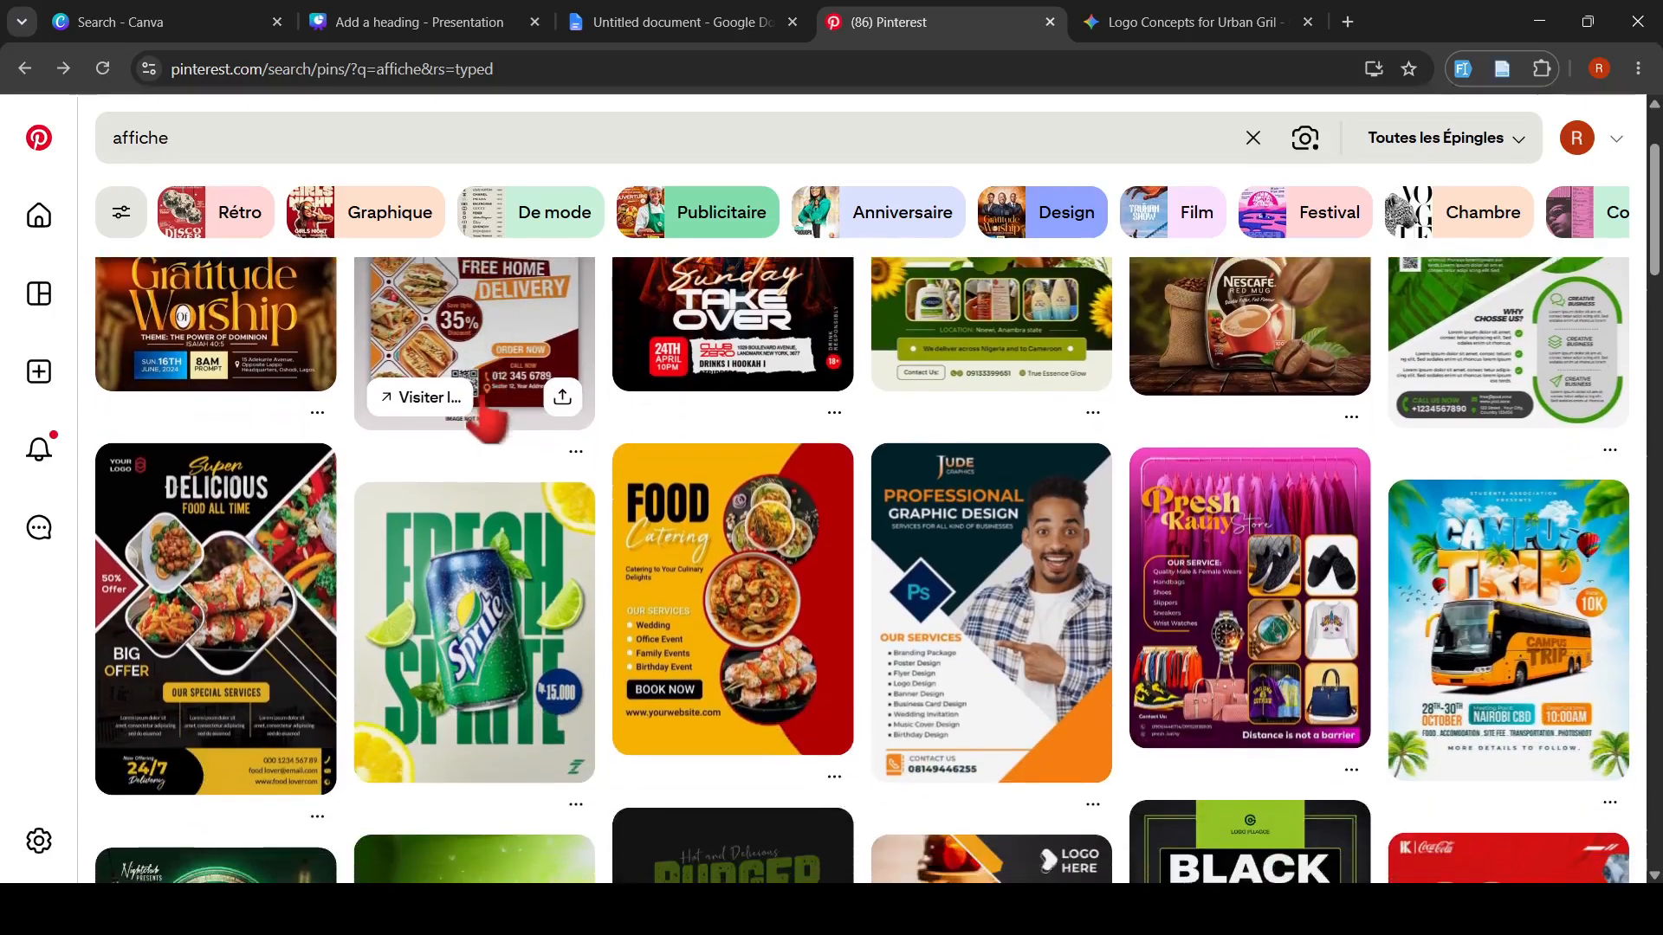
scroll(489, 421, down, 11)
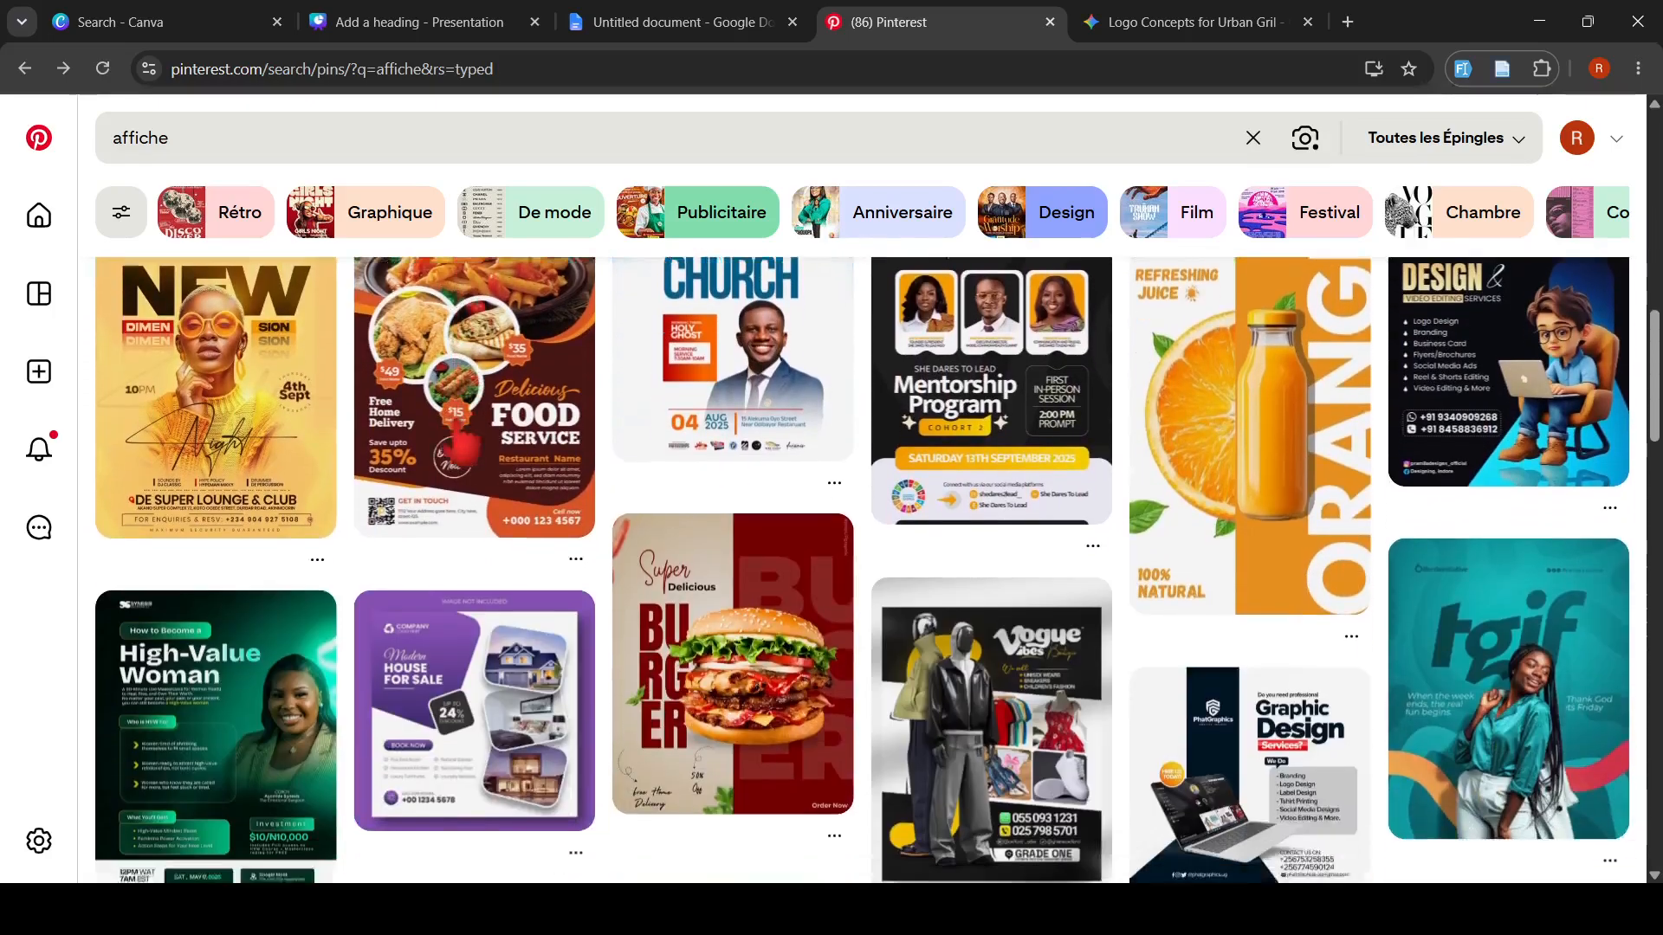
scroll(688, 650, down, 2)
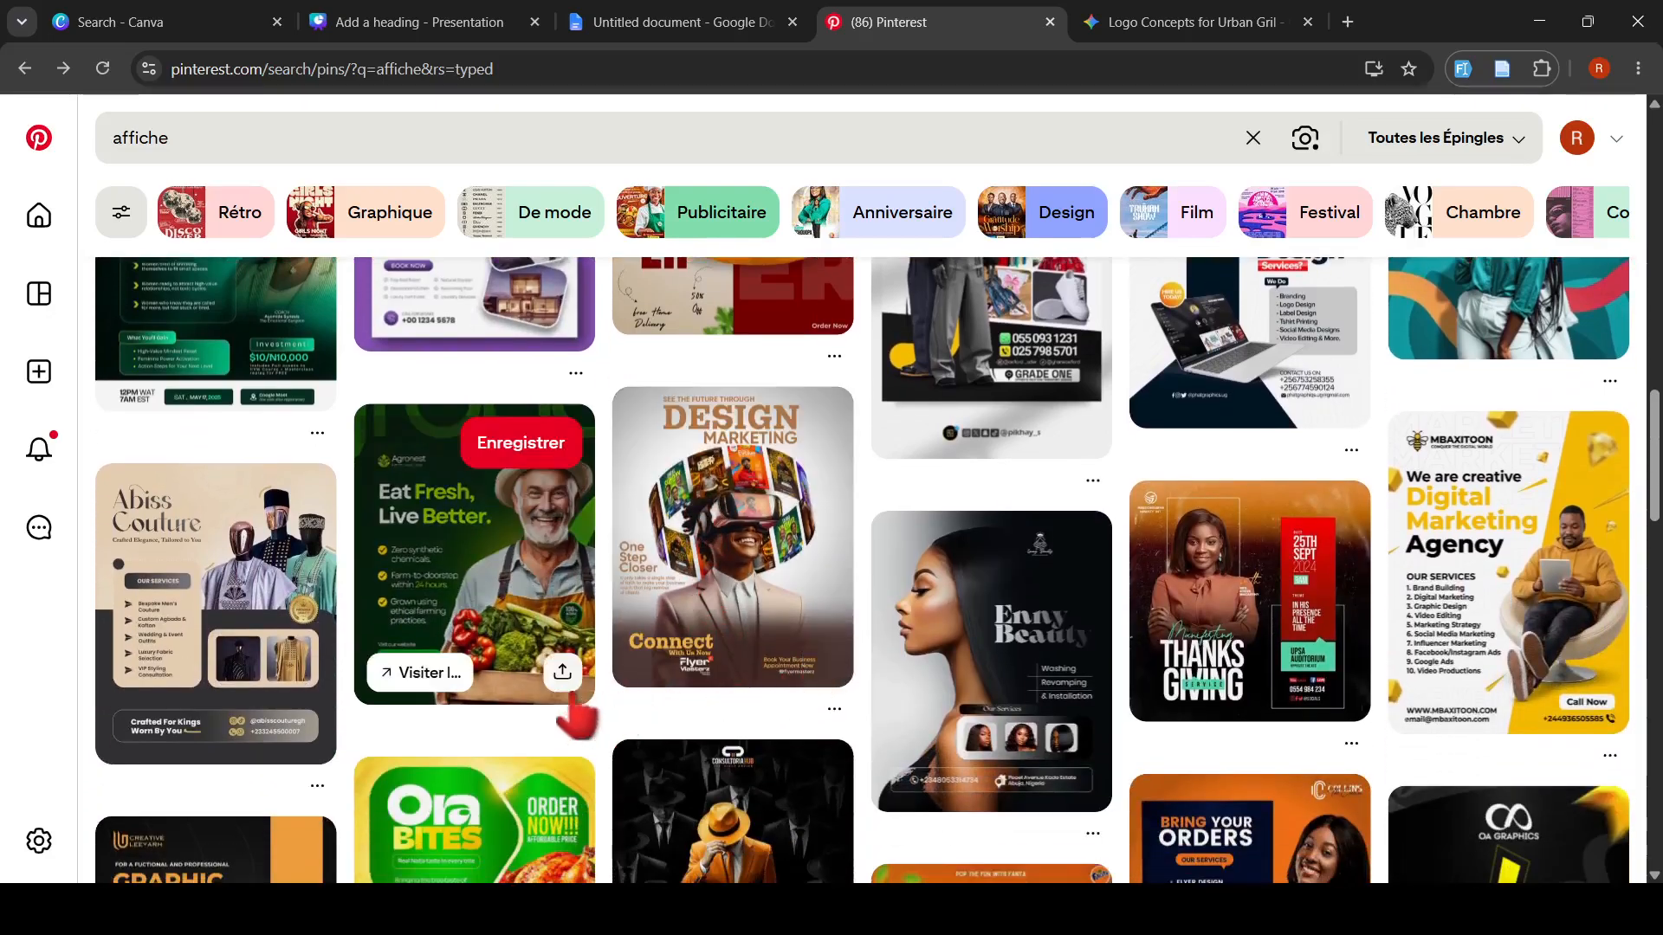
scroll(576, 716, down, 4)
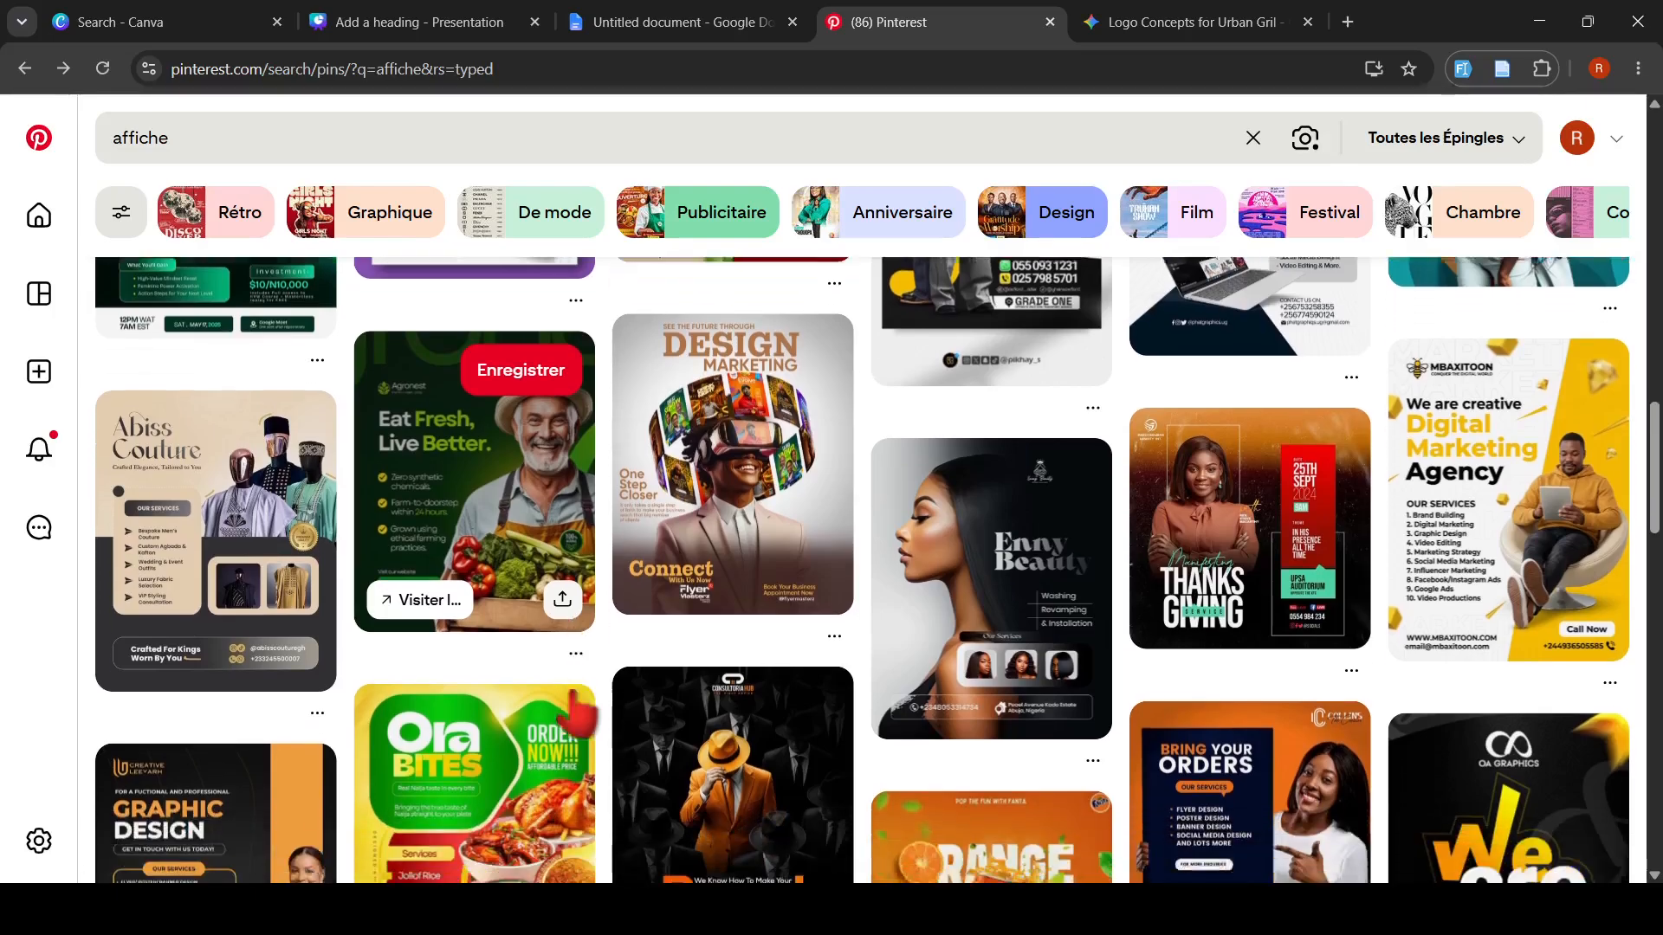
scroll(576, 715, down, 1)
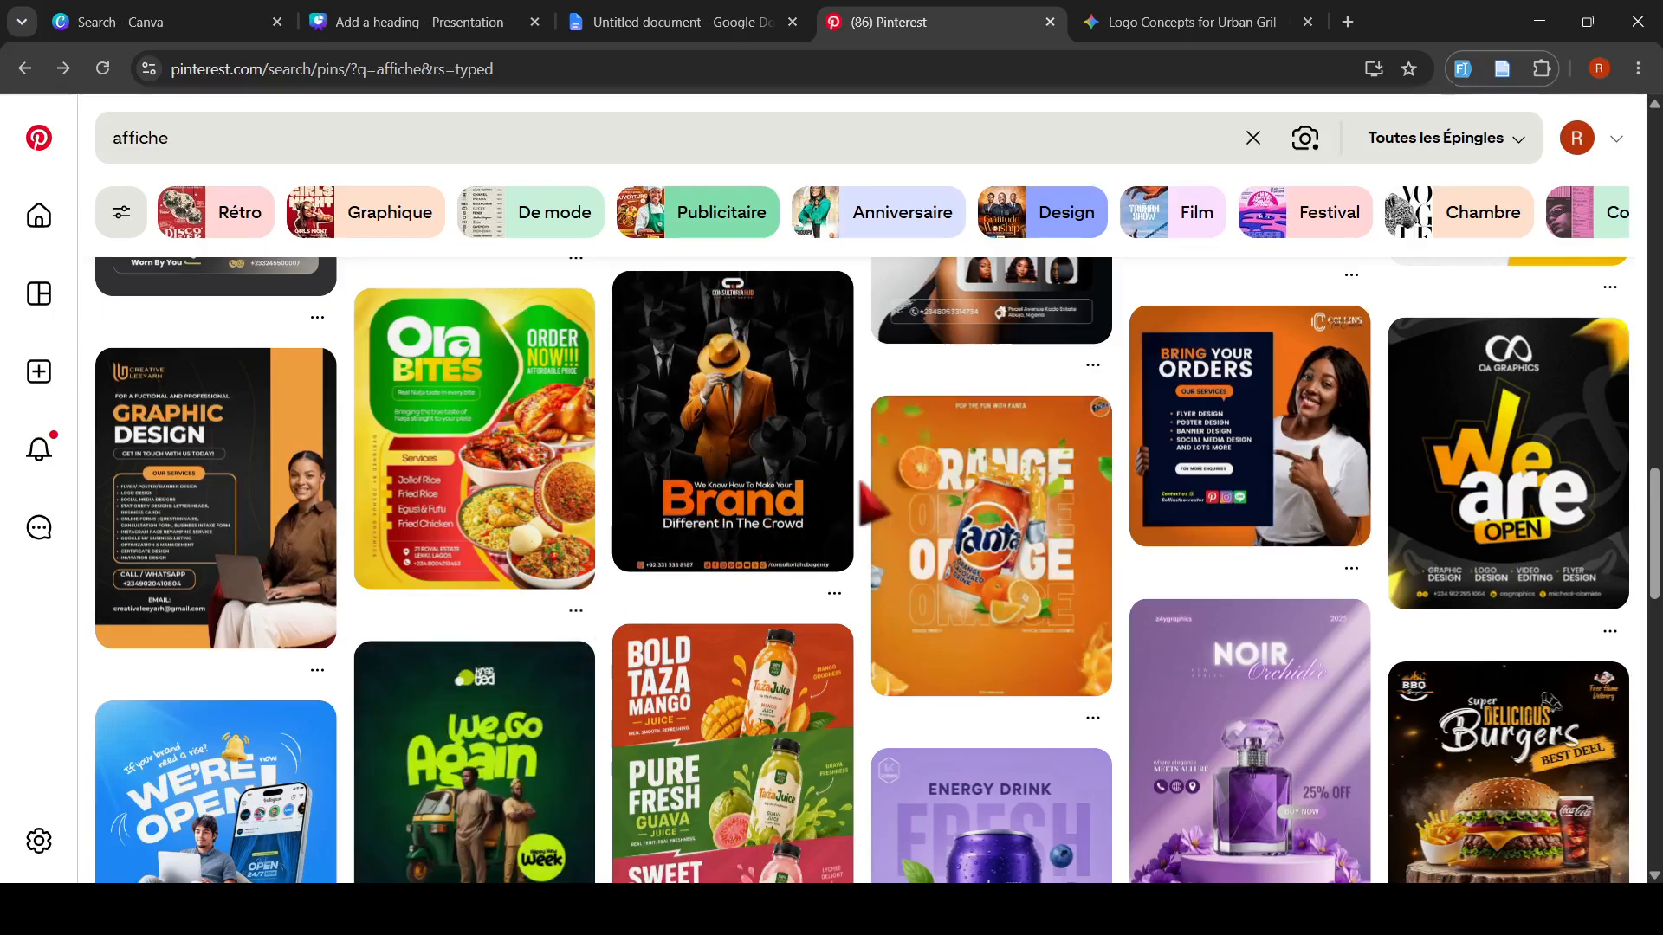
Step: Switch to the project brief in Google Docs and review the week-end burger menu wording in its first paragraph
click(679, 28)
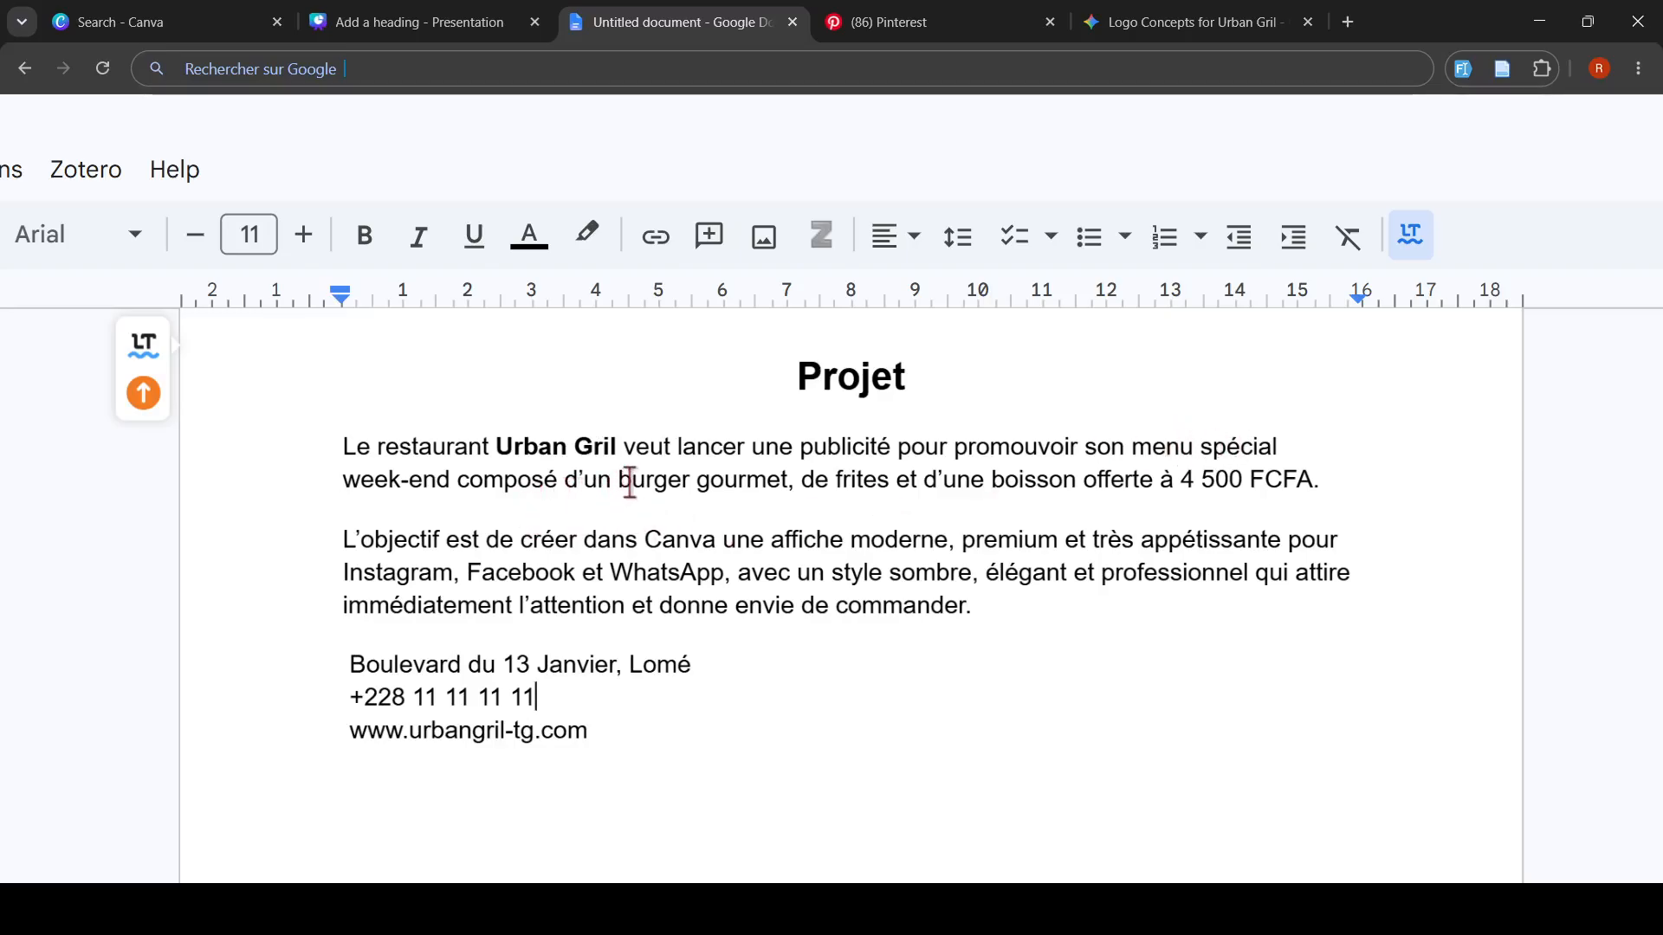
drag(619, 483, 628, 482)
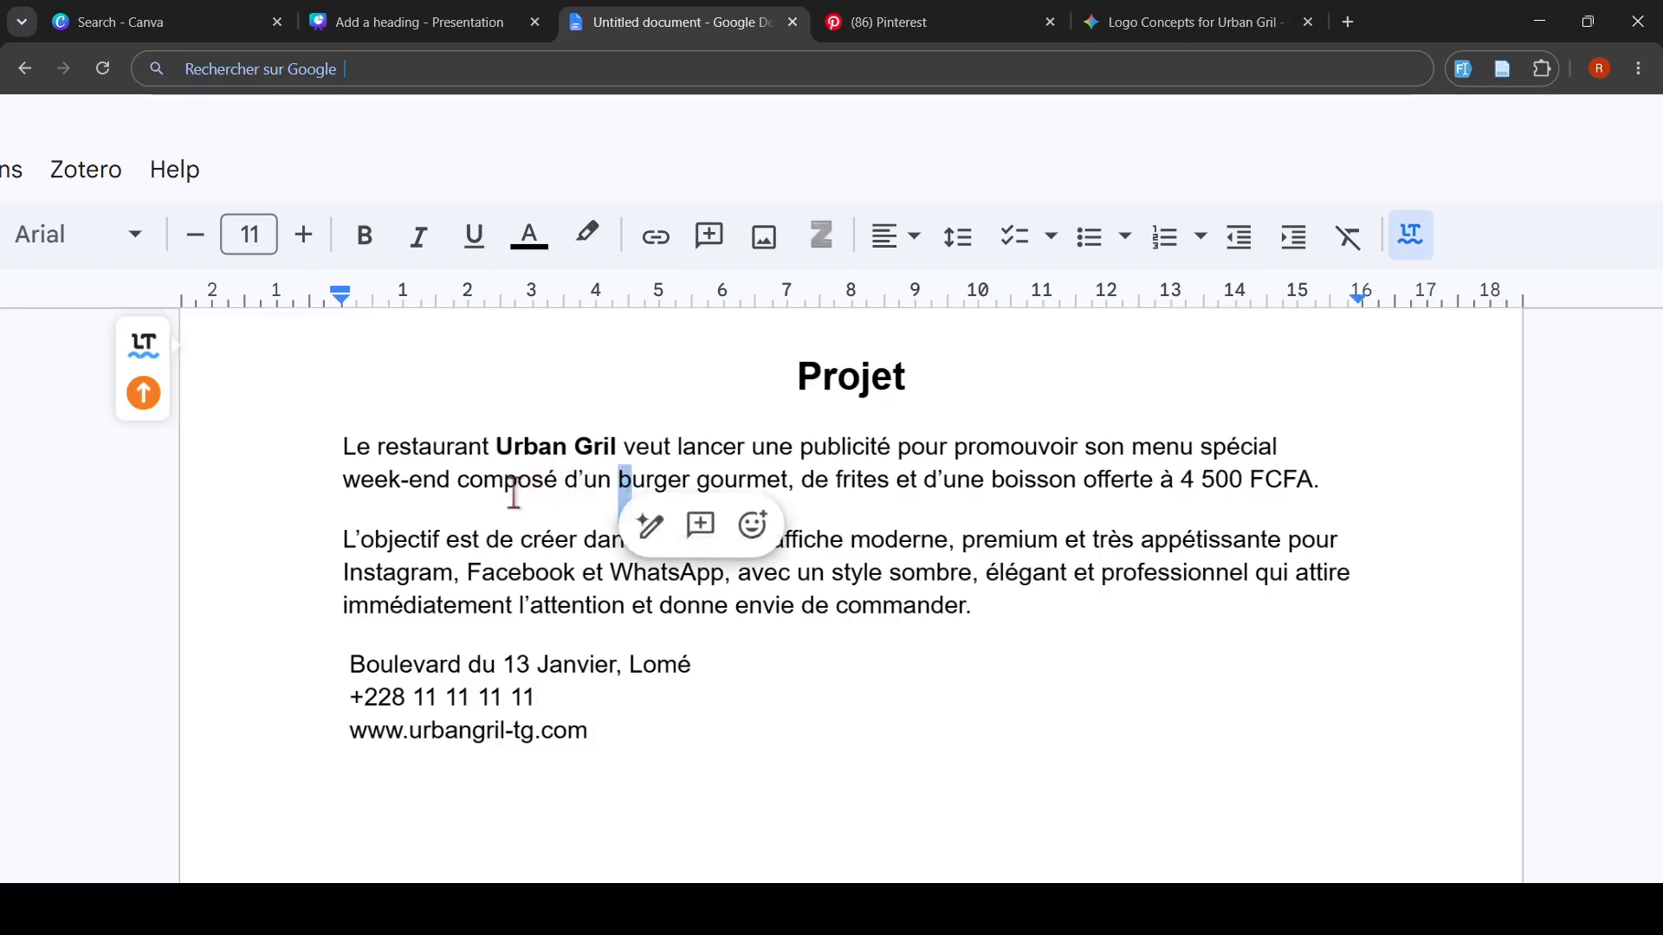
click(450, 483)
drag(450, 482, 344, 487)
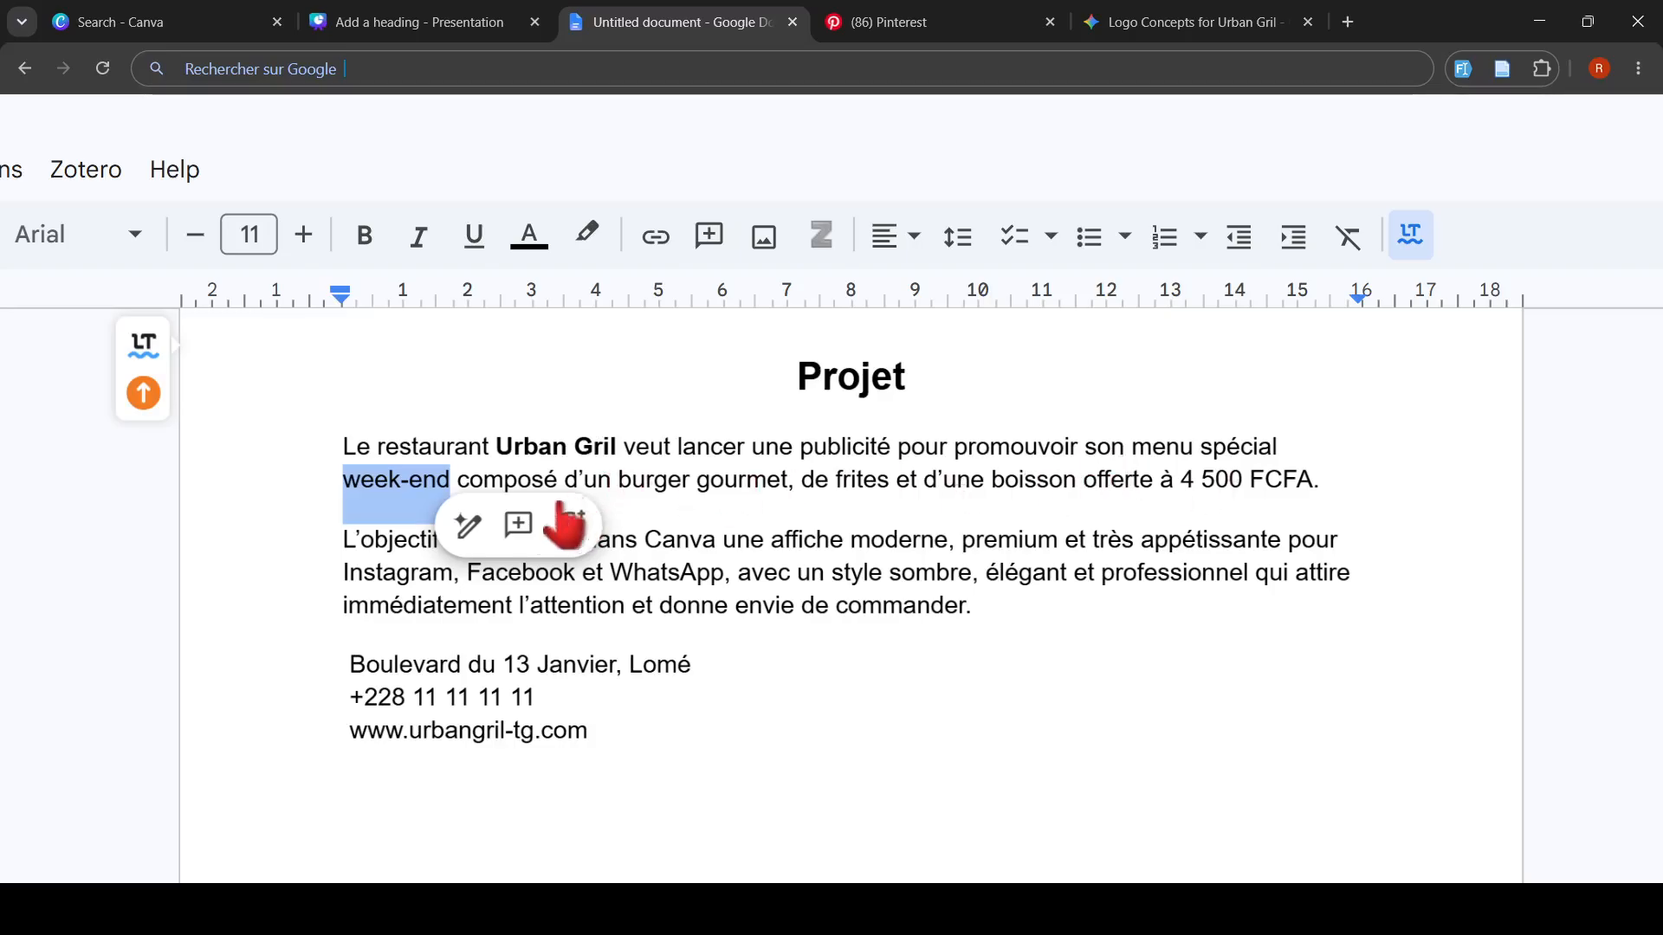
click(957, 511)
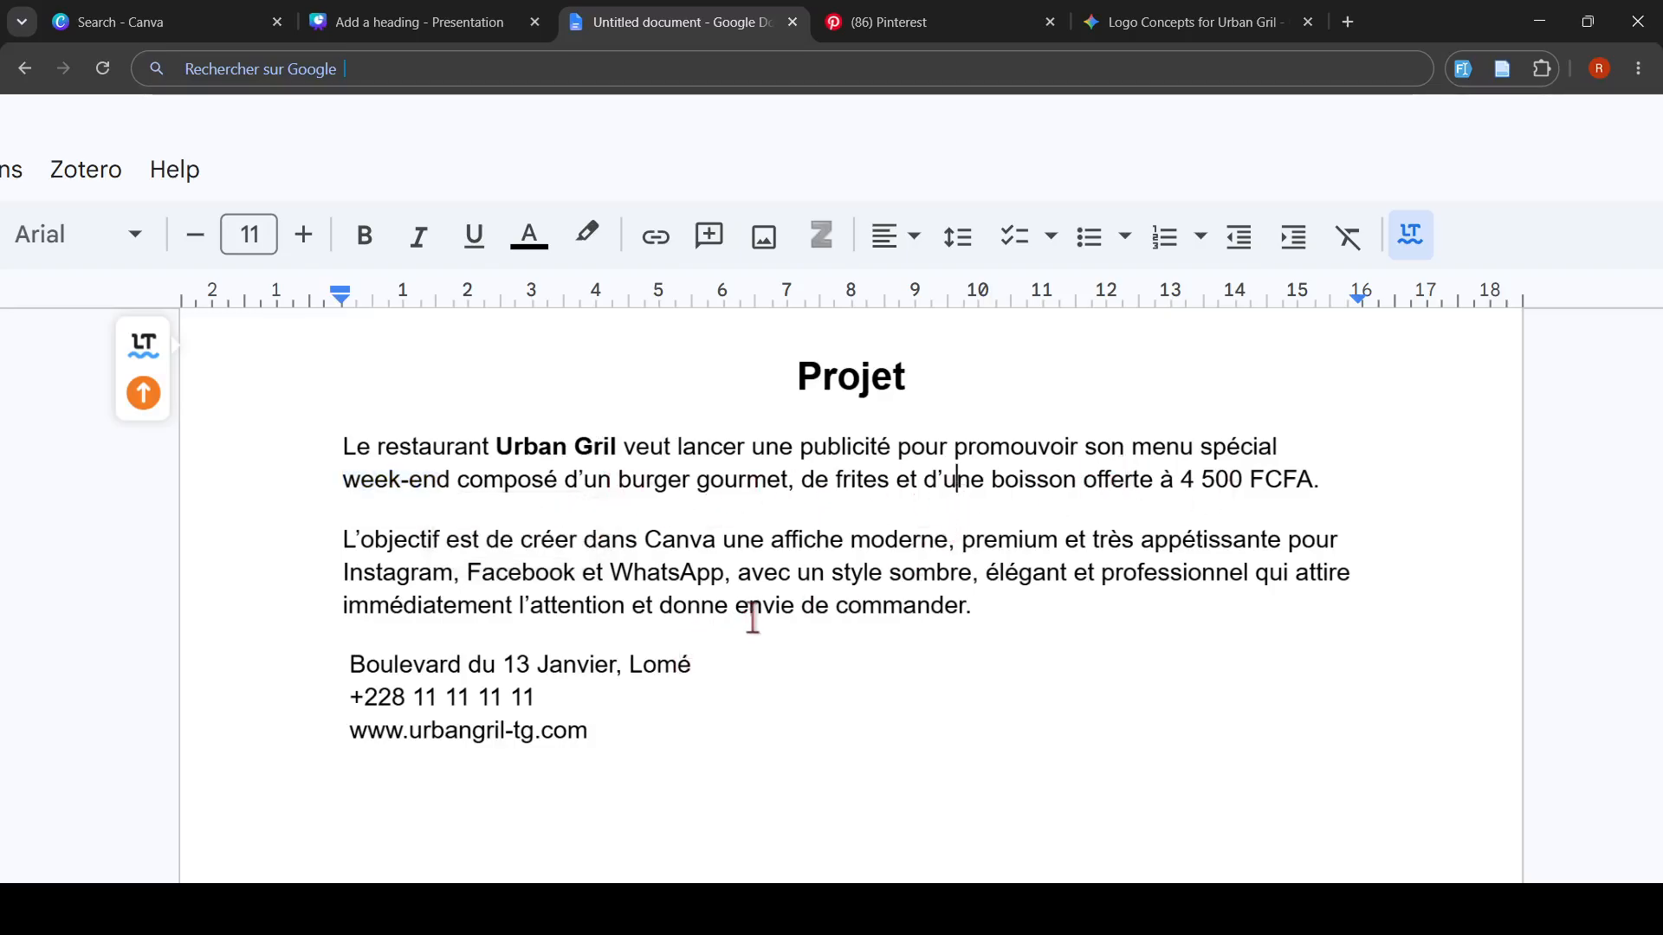
Step: Switch to Pinterest and search for "affiche publicitaire menu special"
click(897, 26)
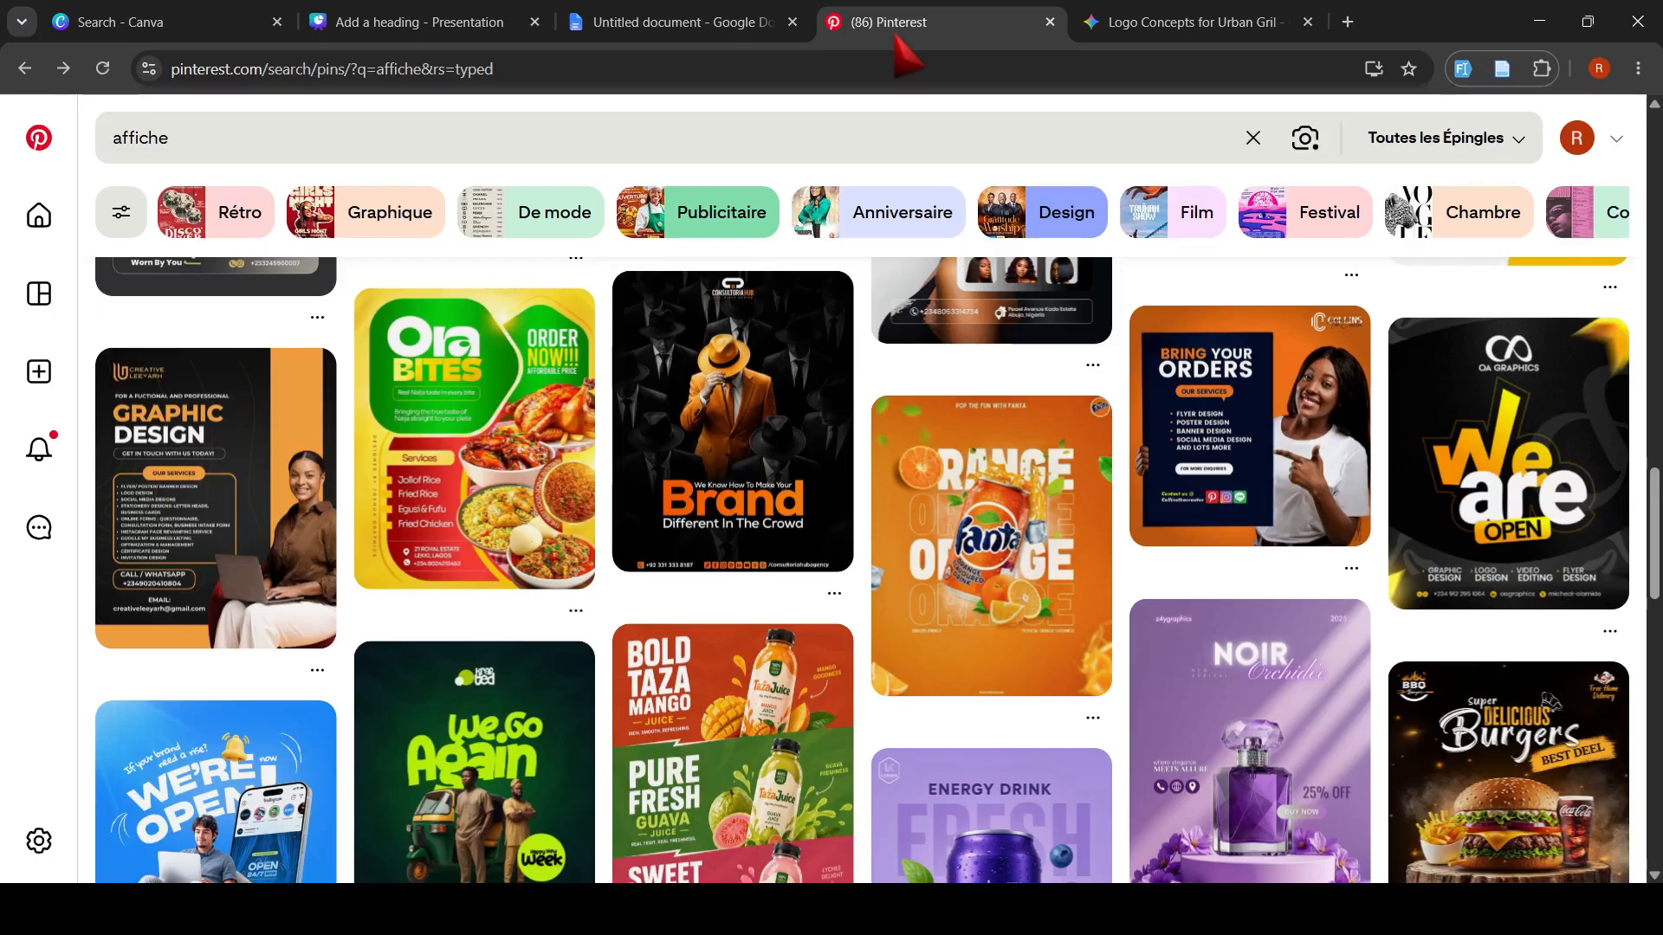
click(751, 138)
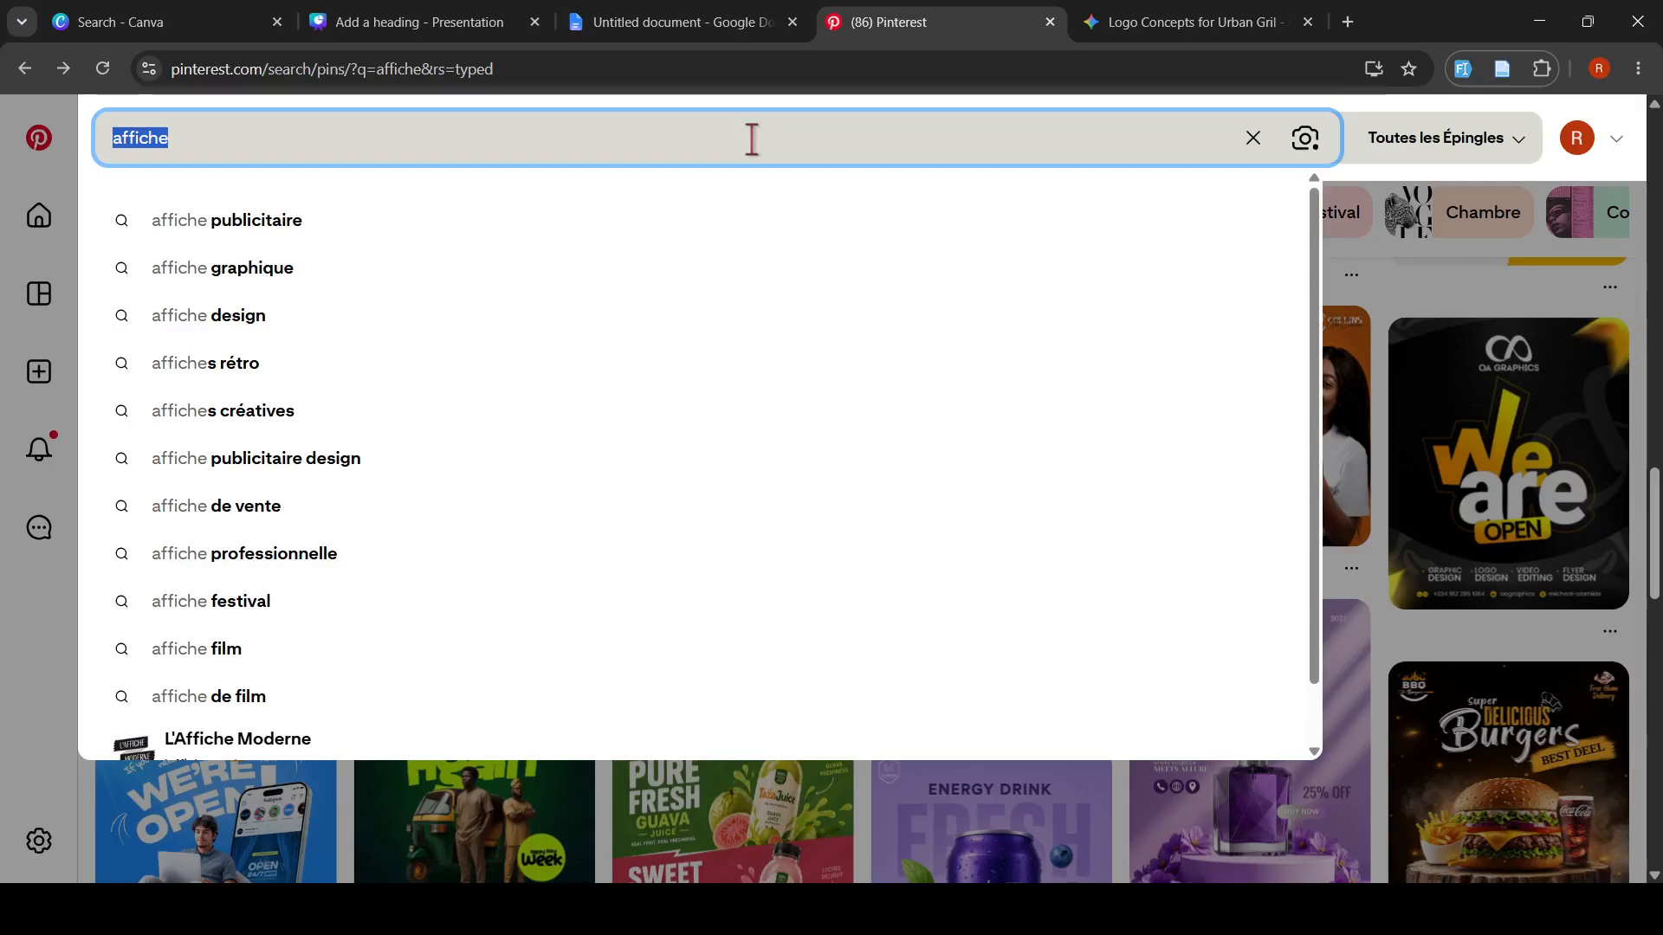
text(affiche publicitaire)
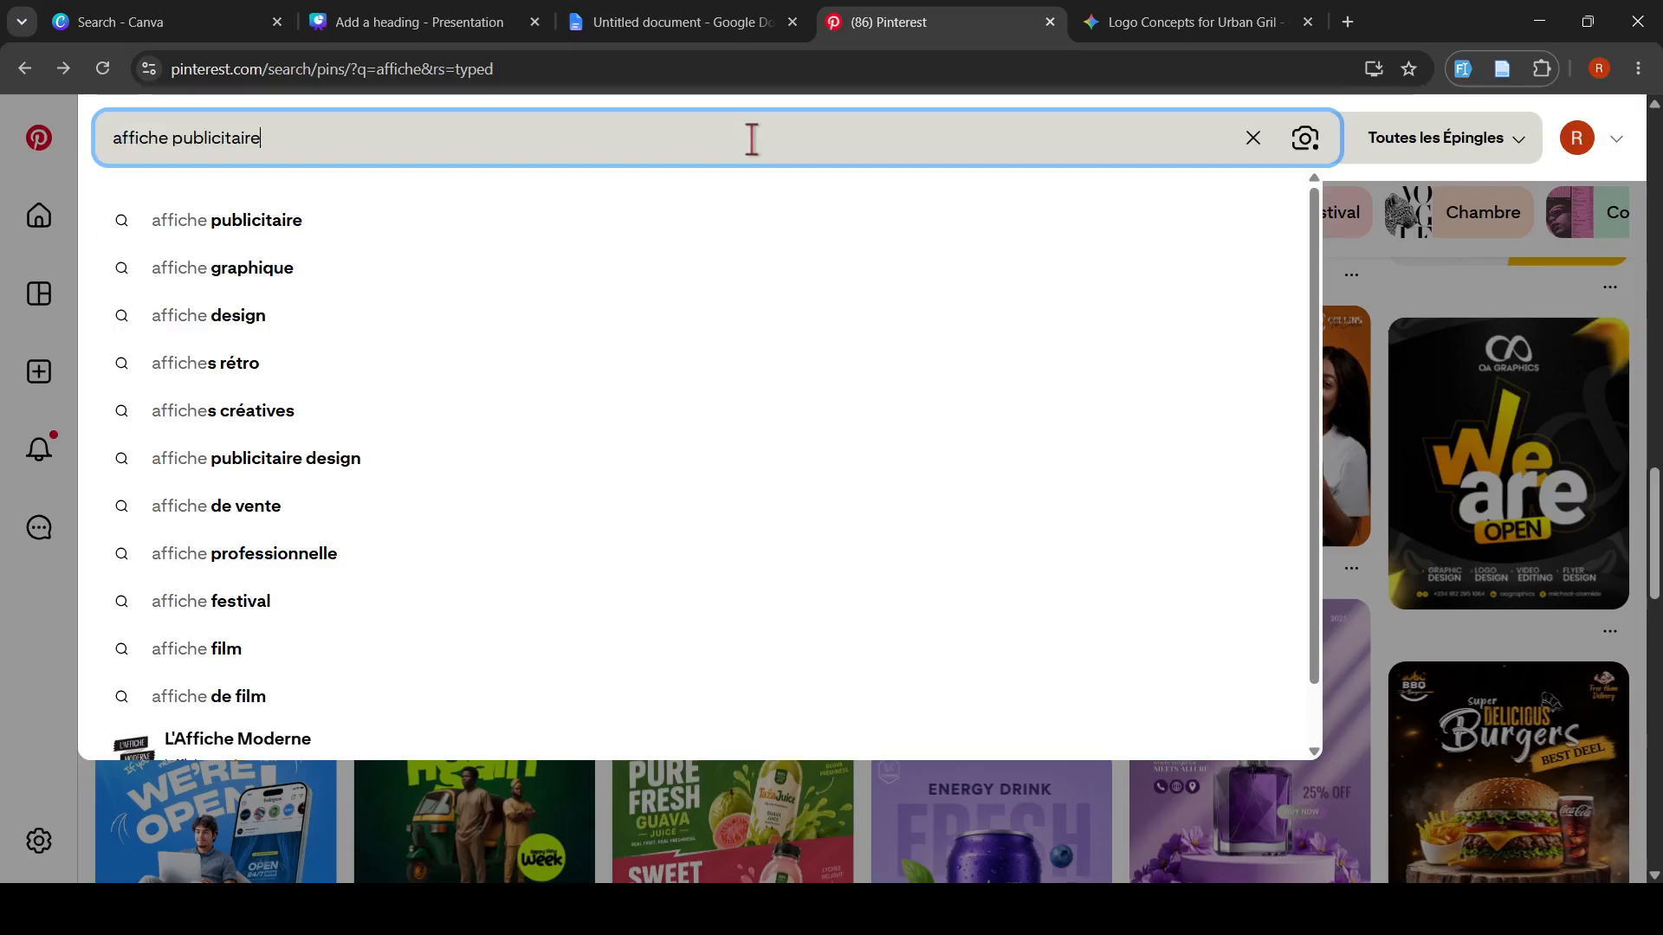
text(me)
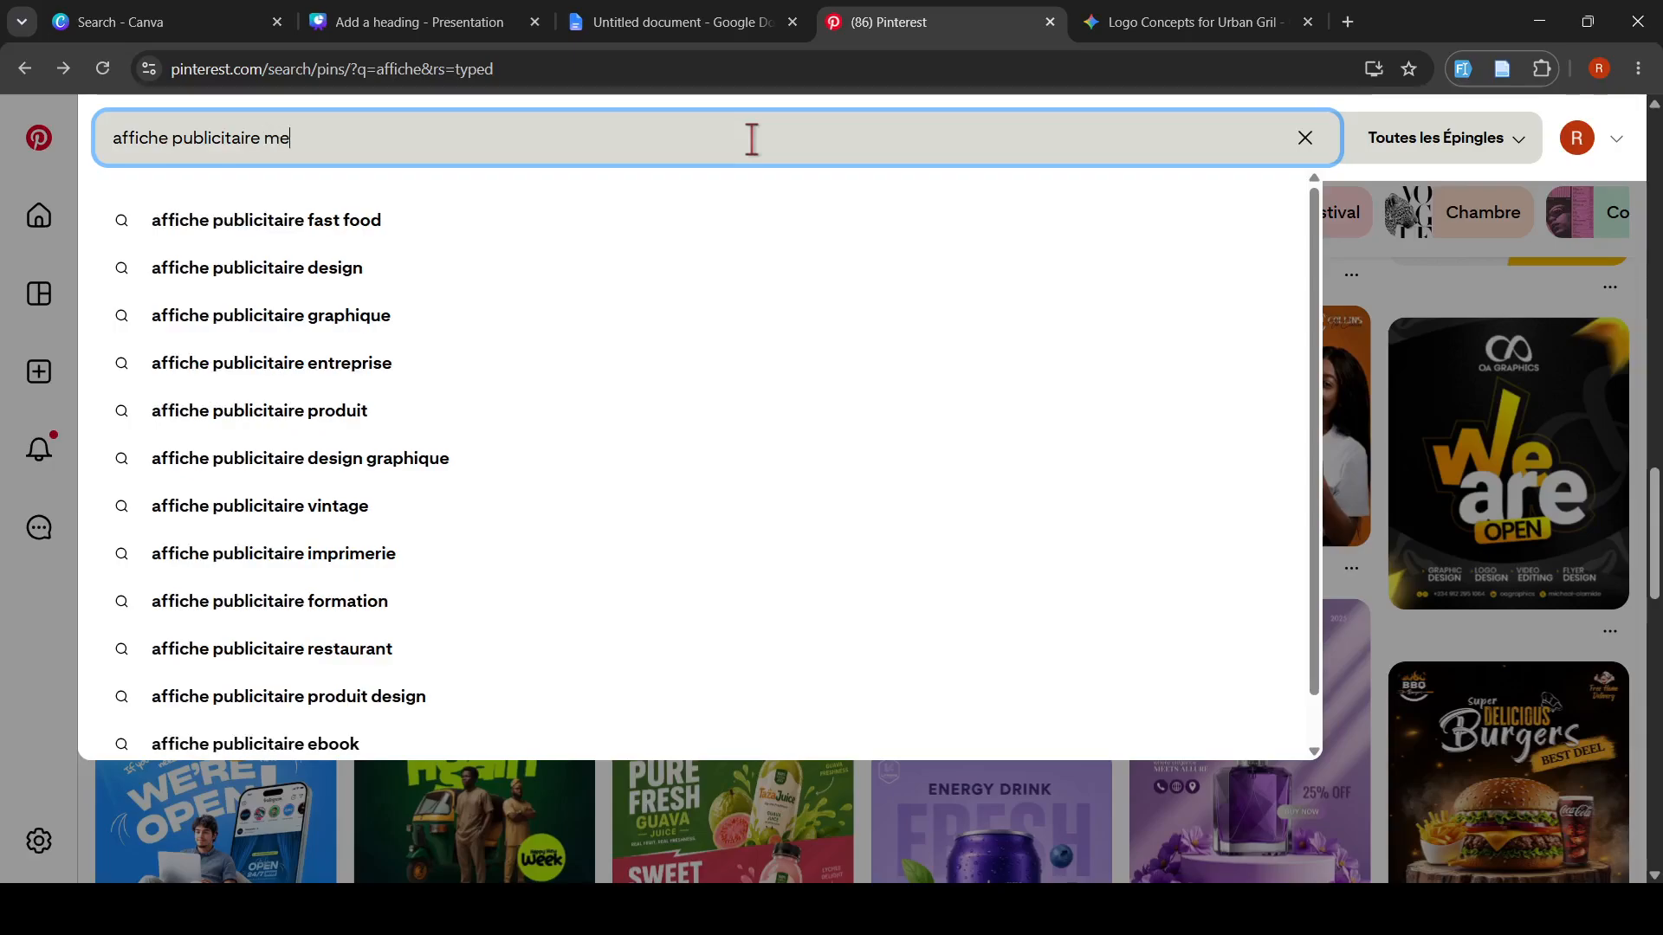
text(nu sp)
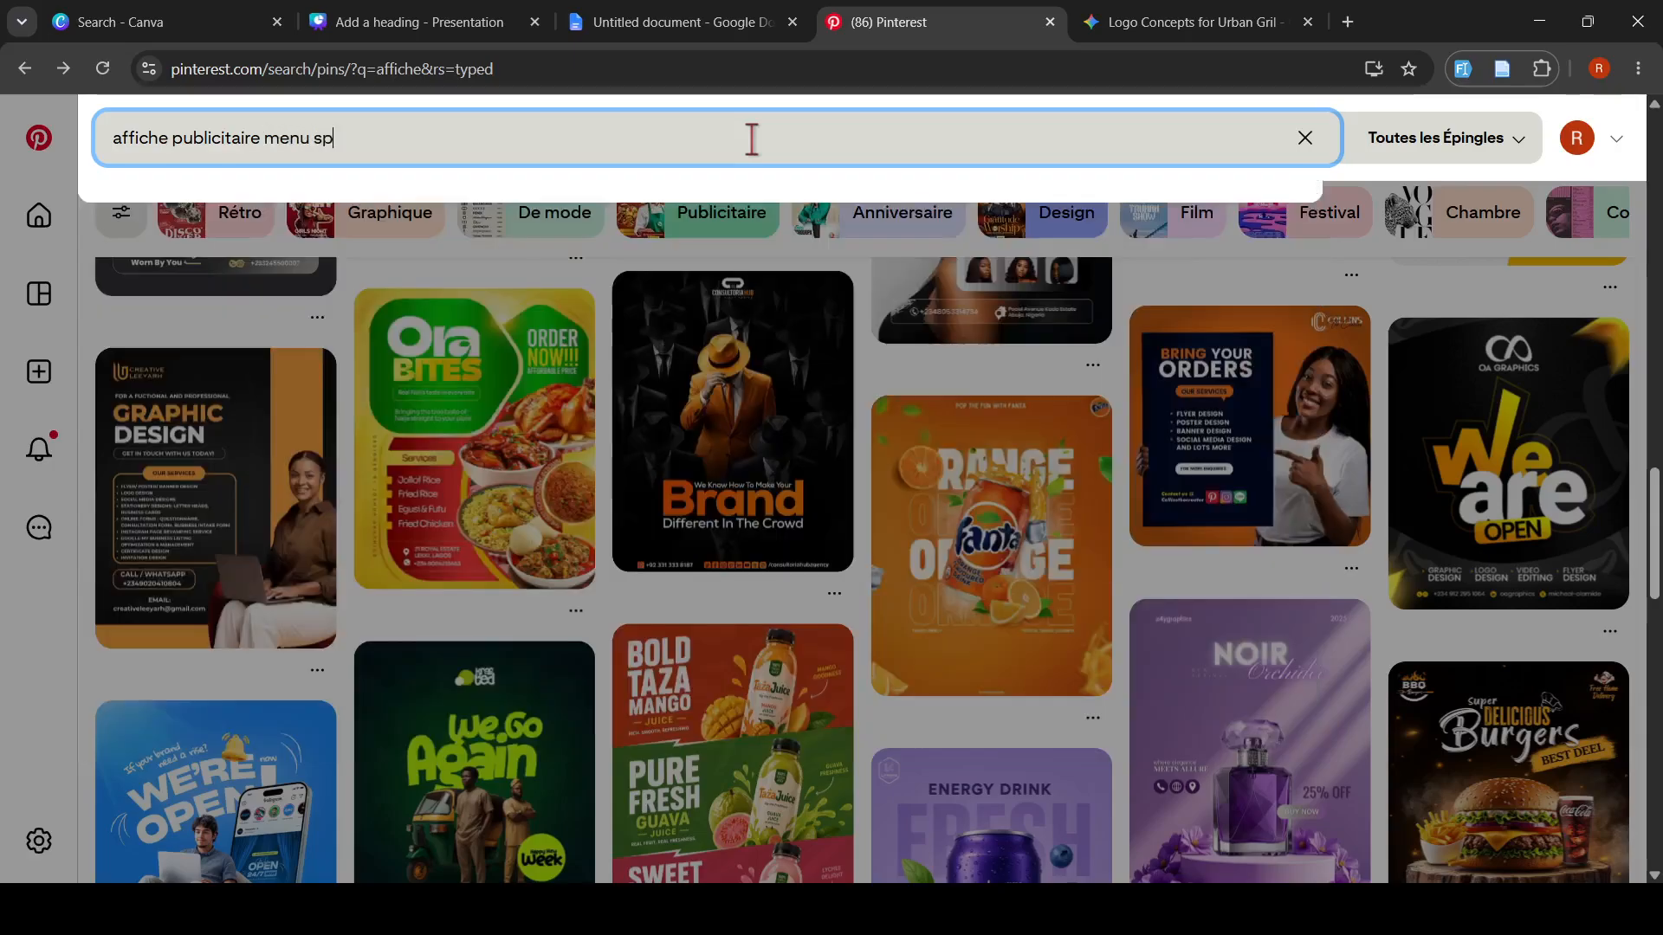
text(ecial)
key(Return)
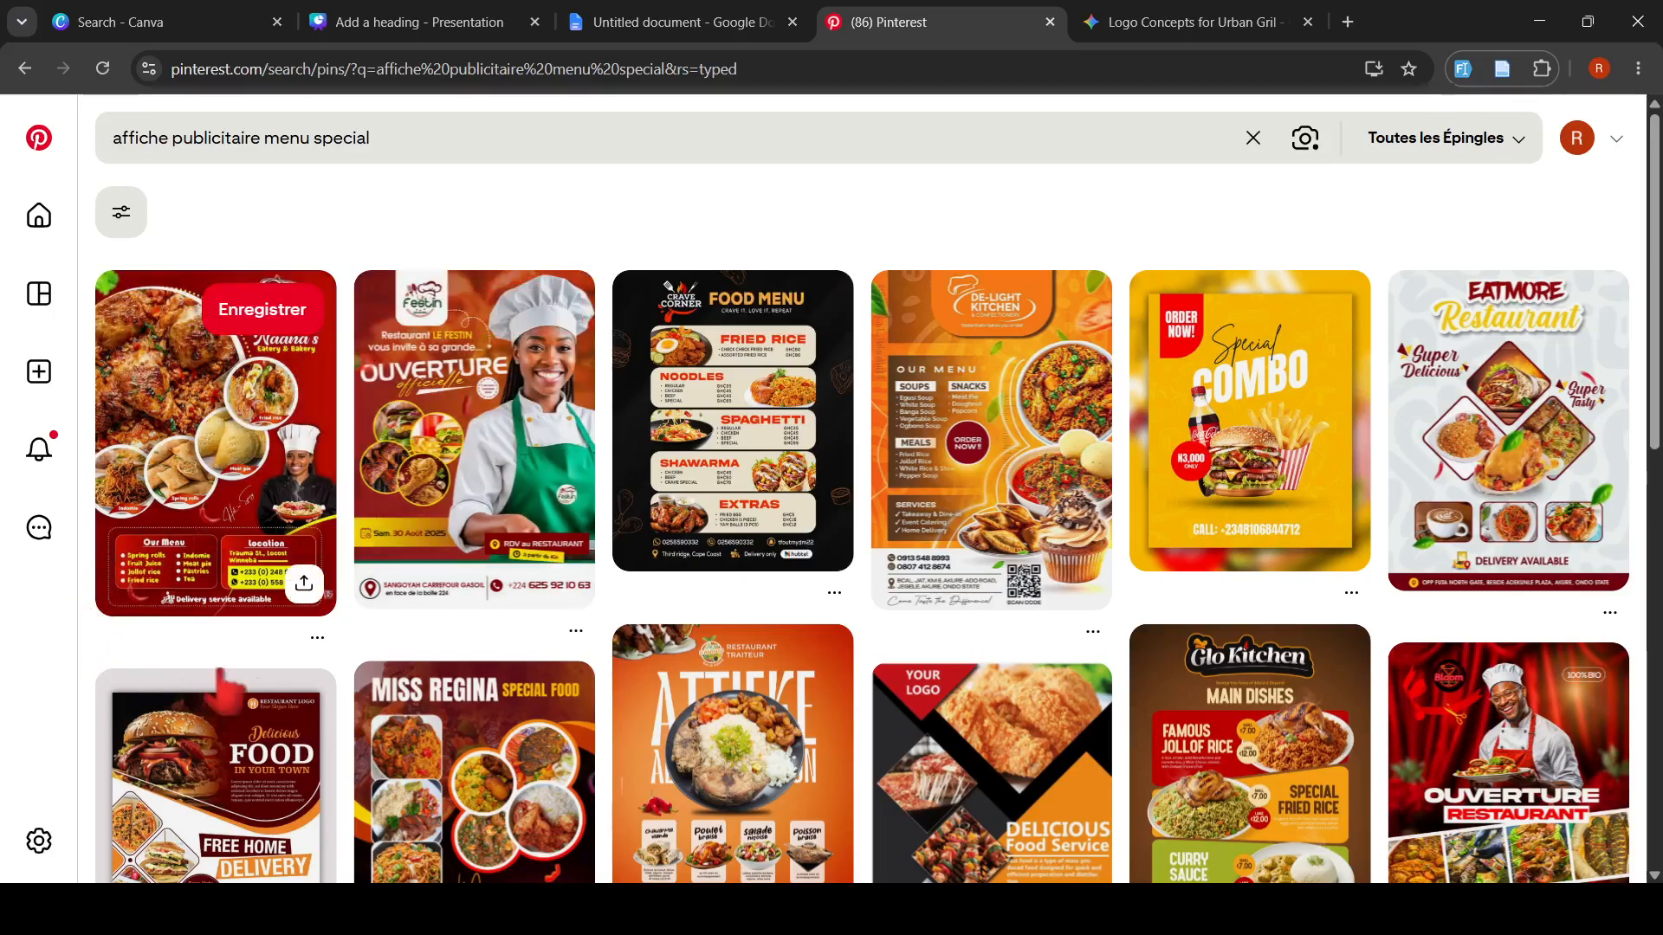
Step: Browse the special menu poster results and open the Graceland "Menu" pin with the two pasta dishes
scroll(740, 502, down, 1)
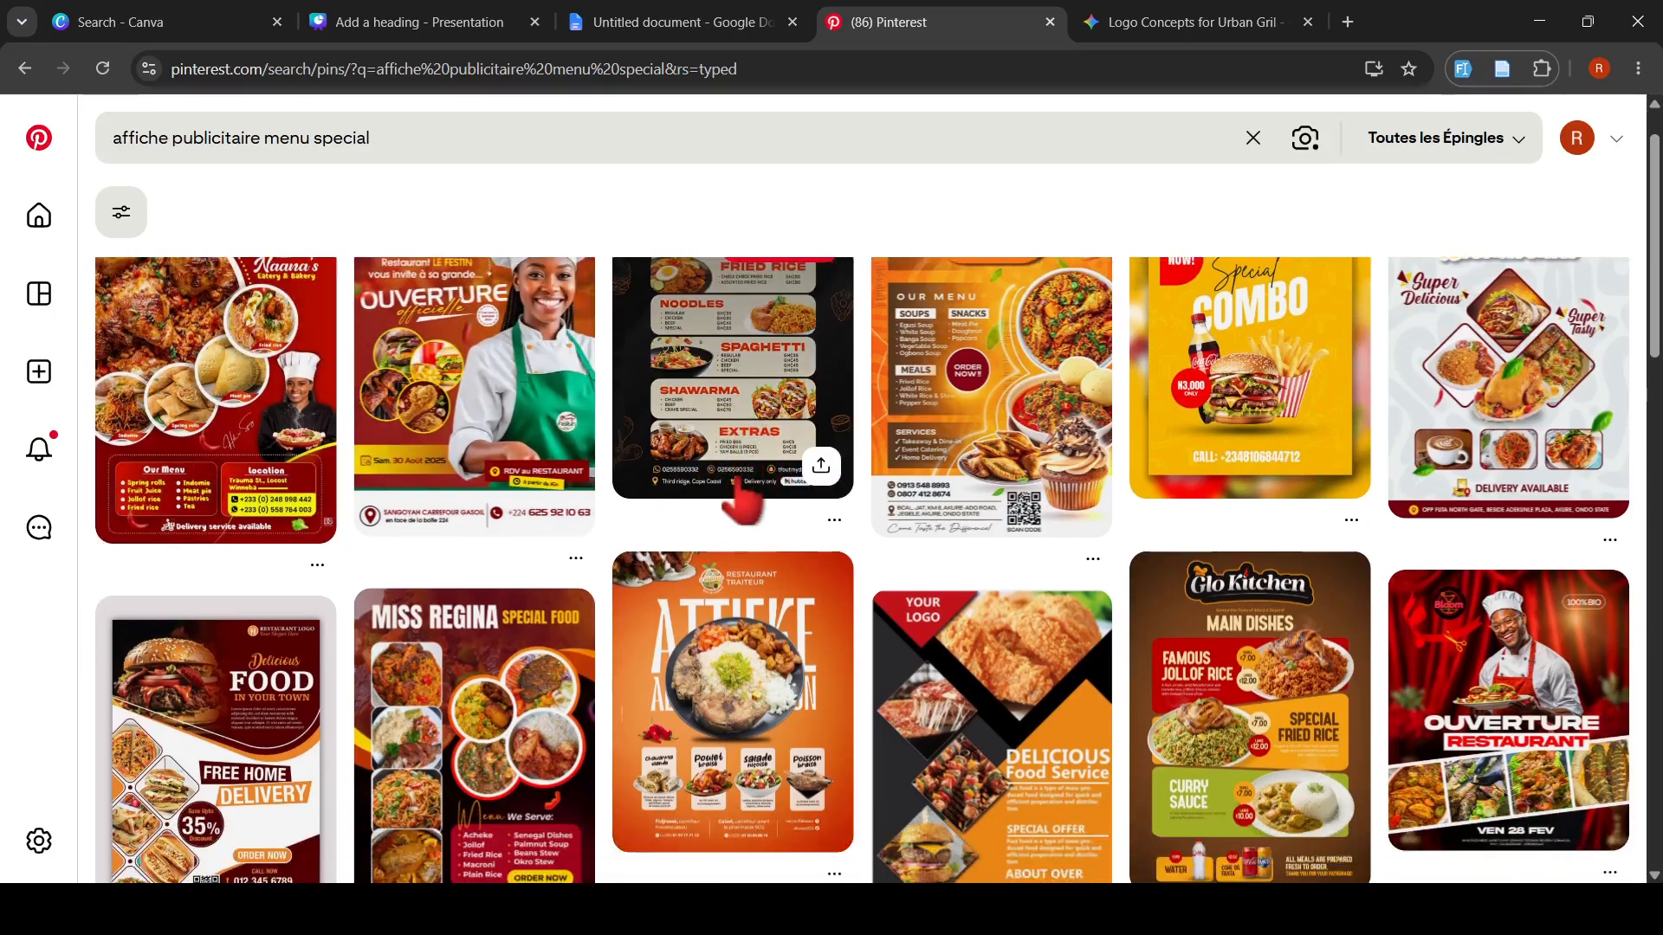
scroll(740, 502, down, 5)
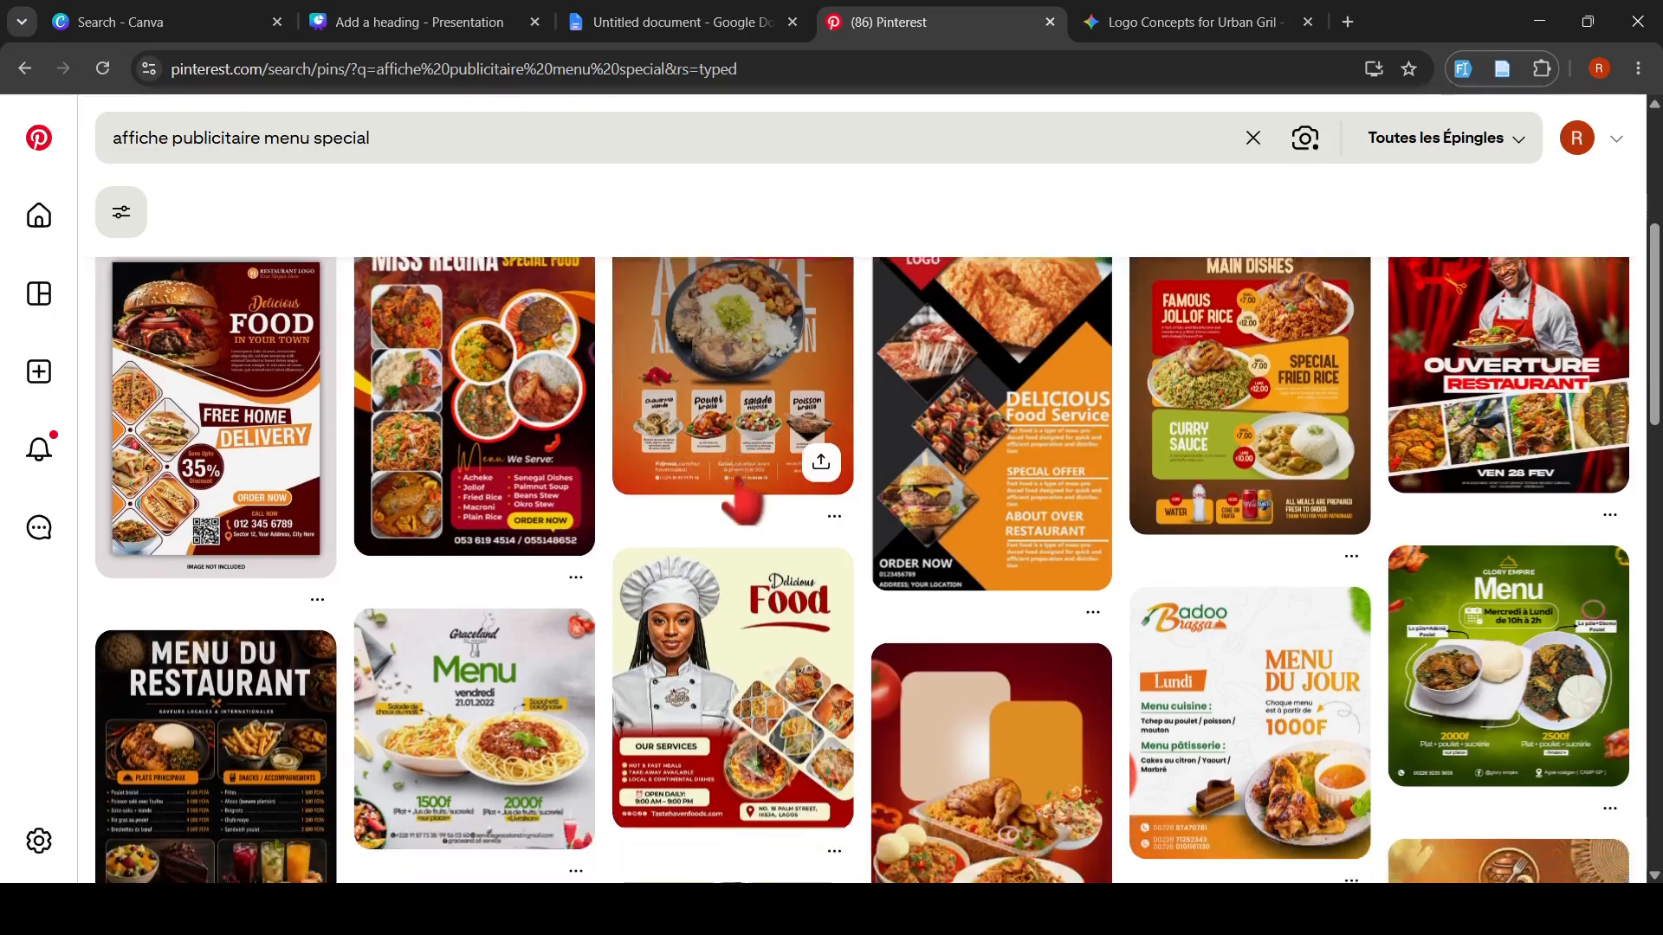
scroll(740, 502, down, 5)
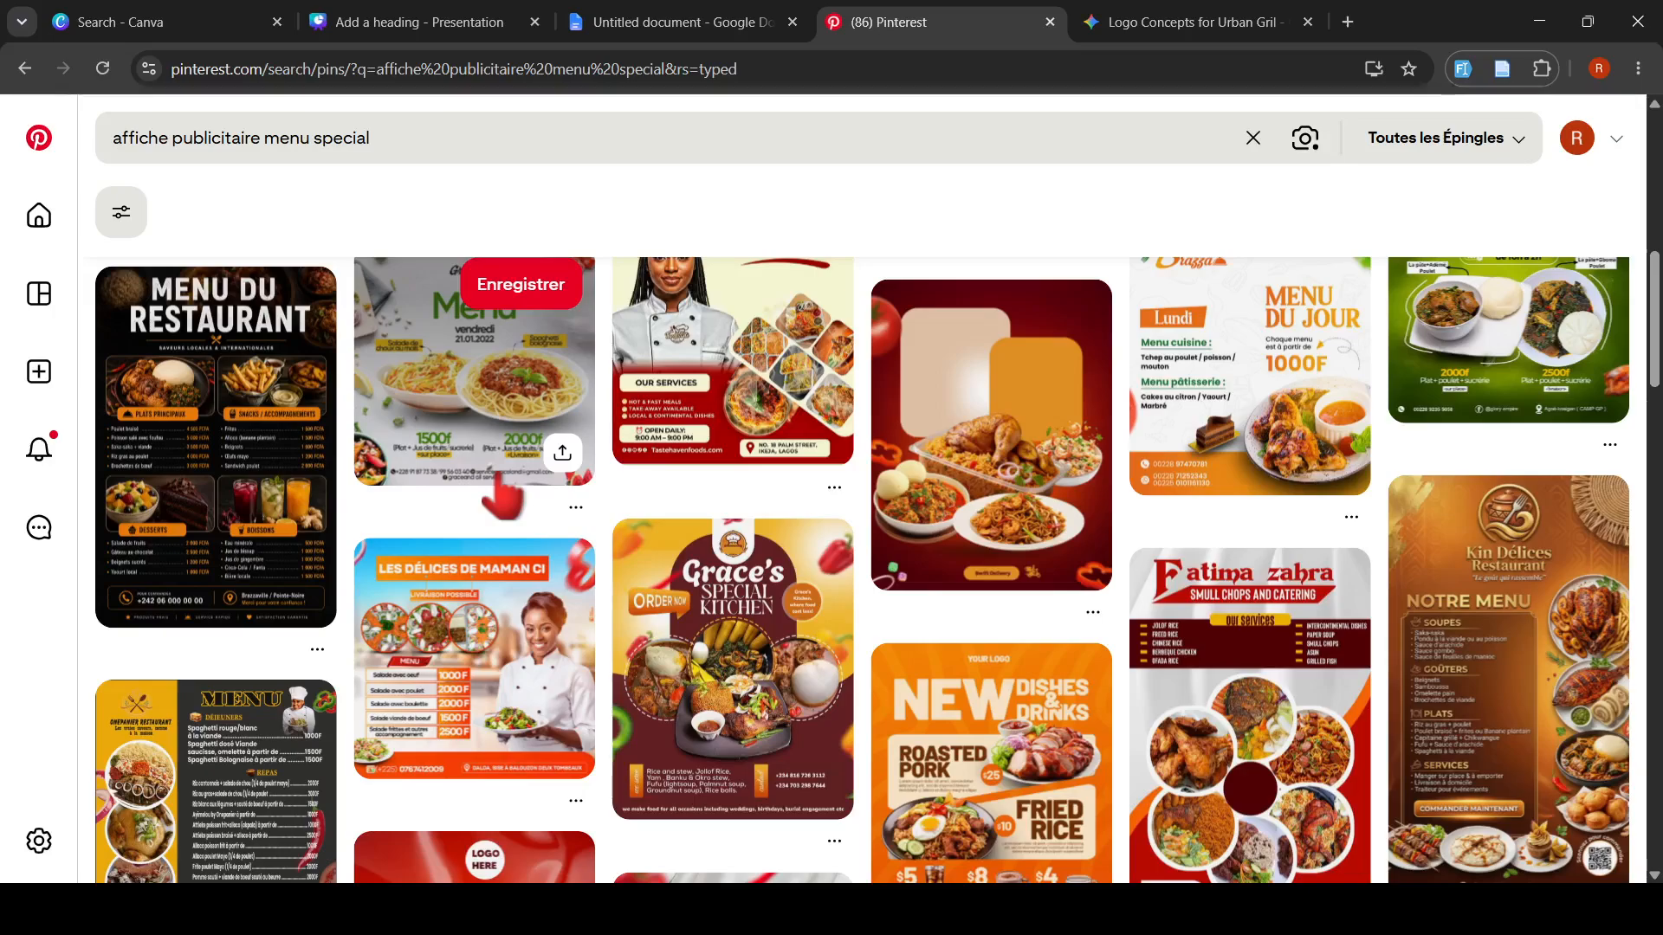
scroll(502, 496, up, 1)
click(420, 472)
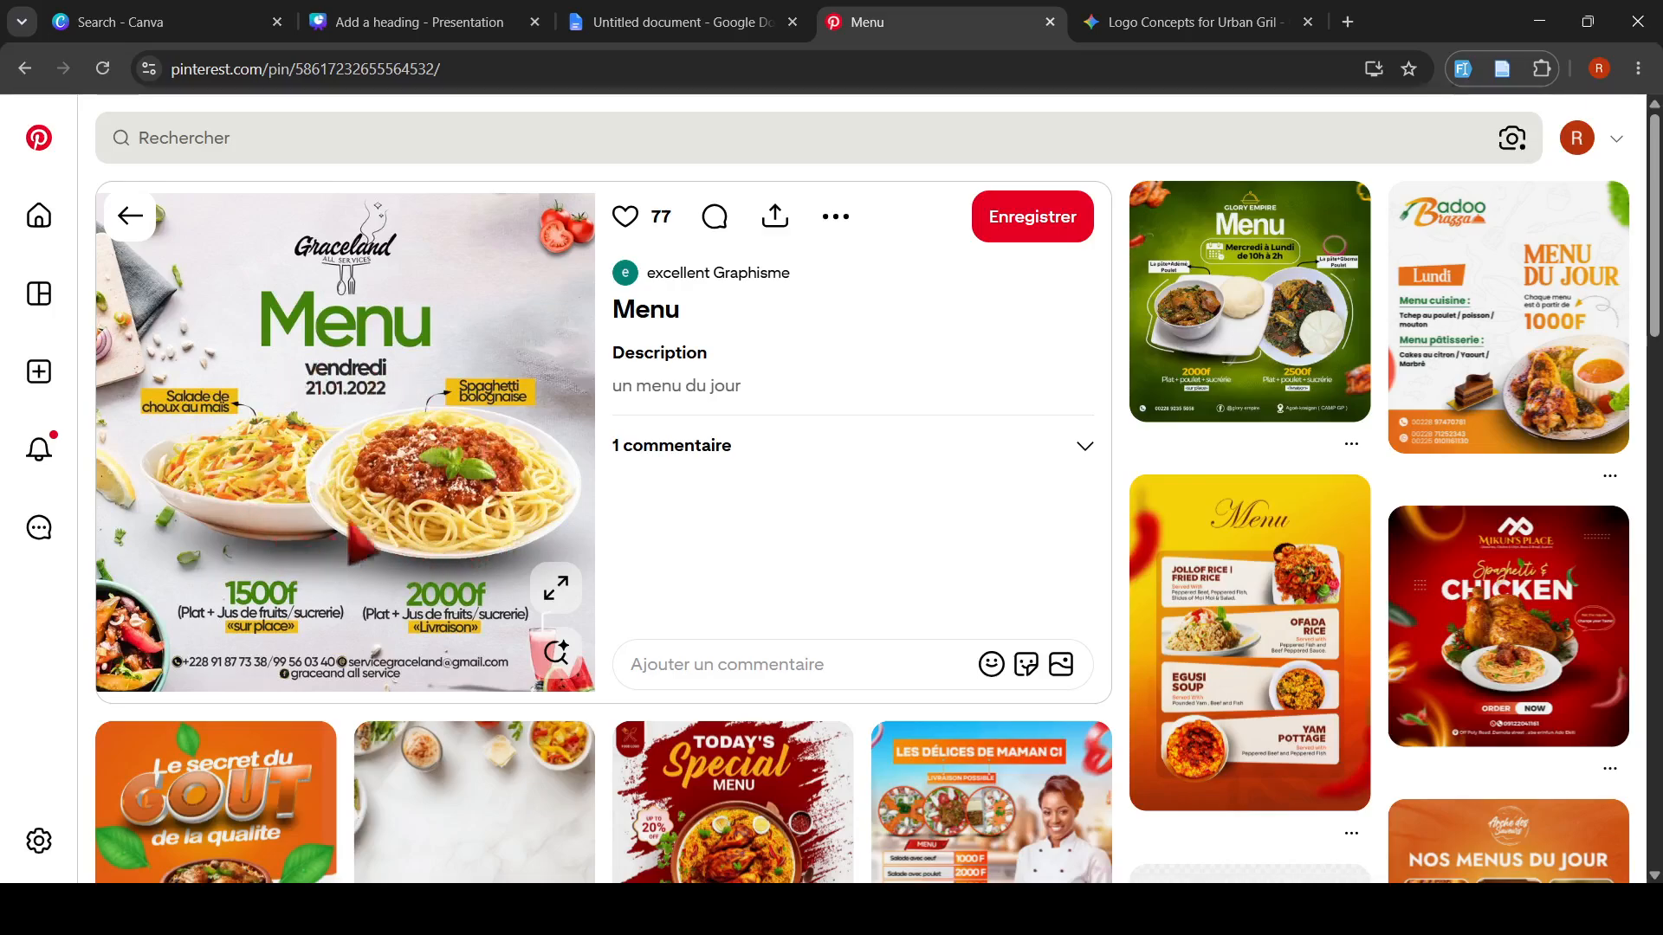
Step: Examine the Graceland menu poster and its related pins for layout ideas, and open the "Today's Special Menu" pin
scroll(312, 472, down, 1)
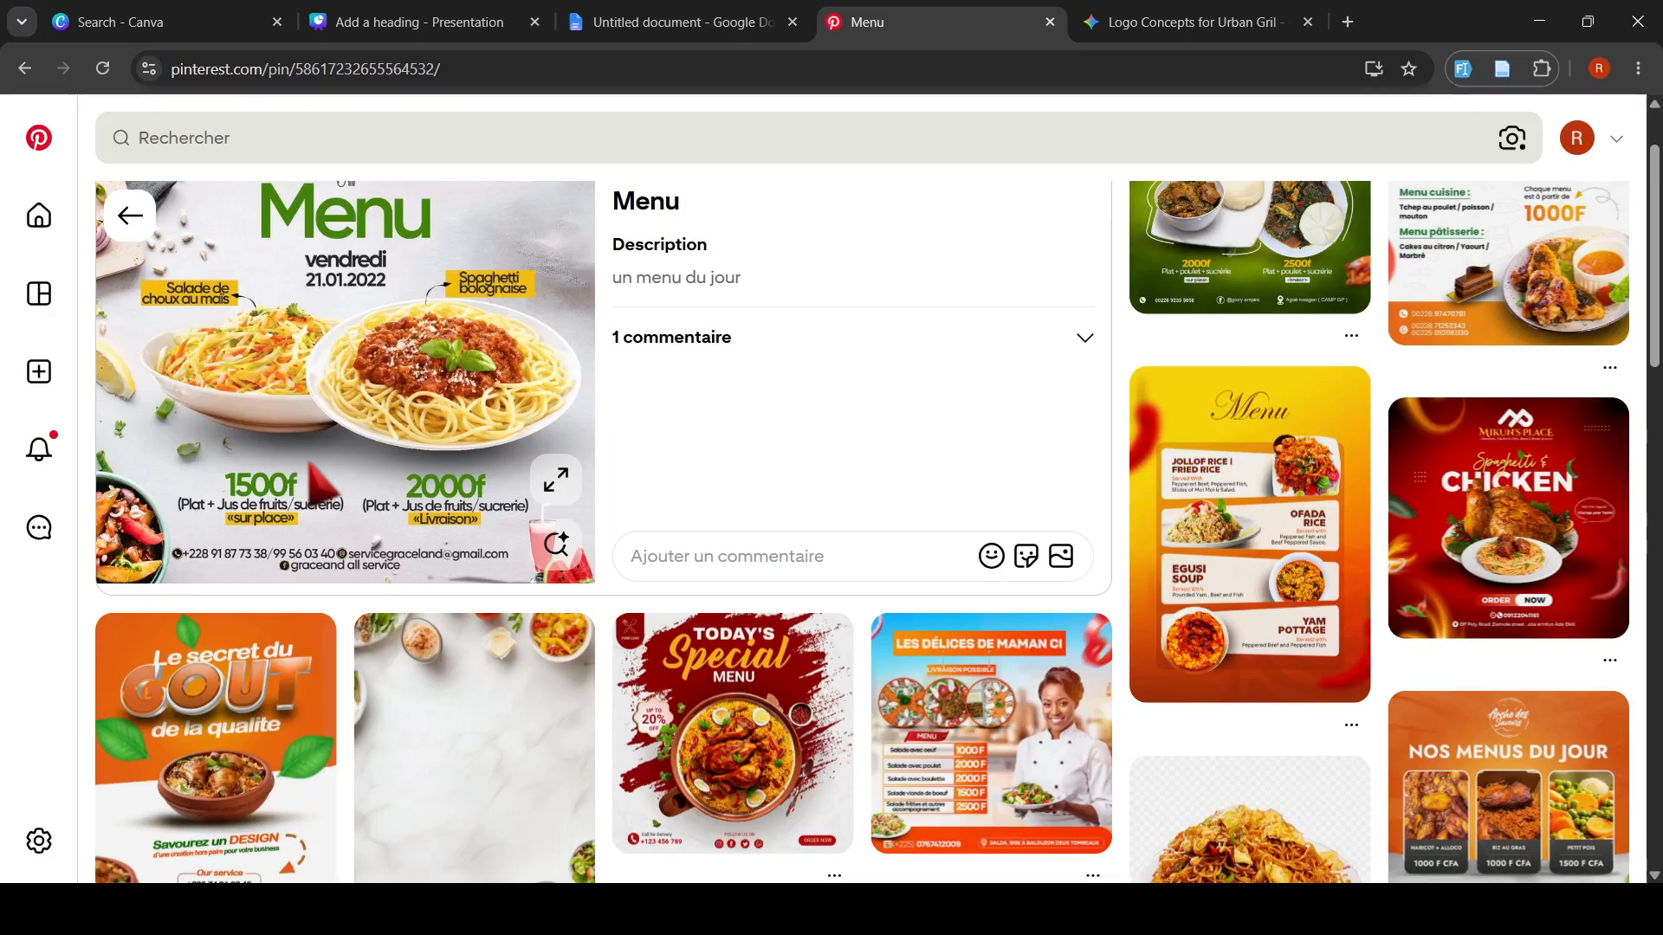
scroll(260, 415, up, 1)
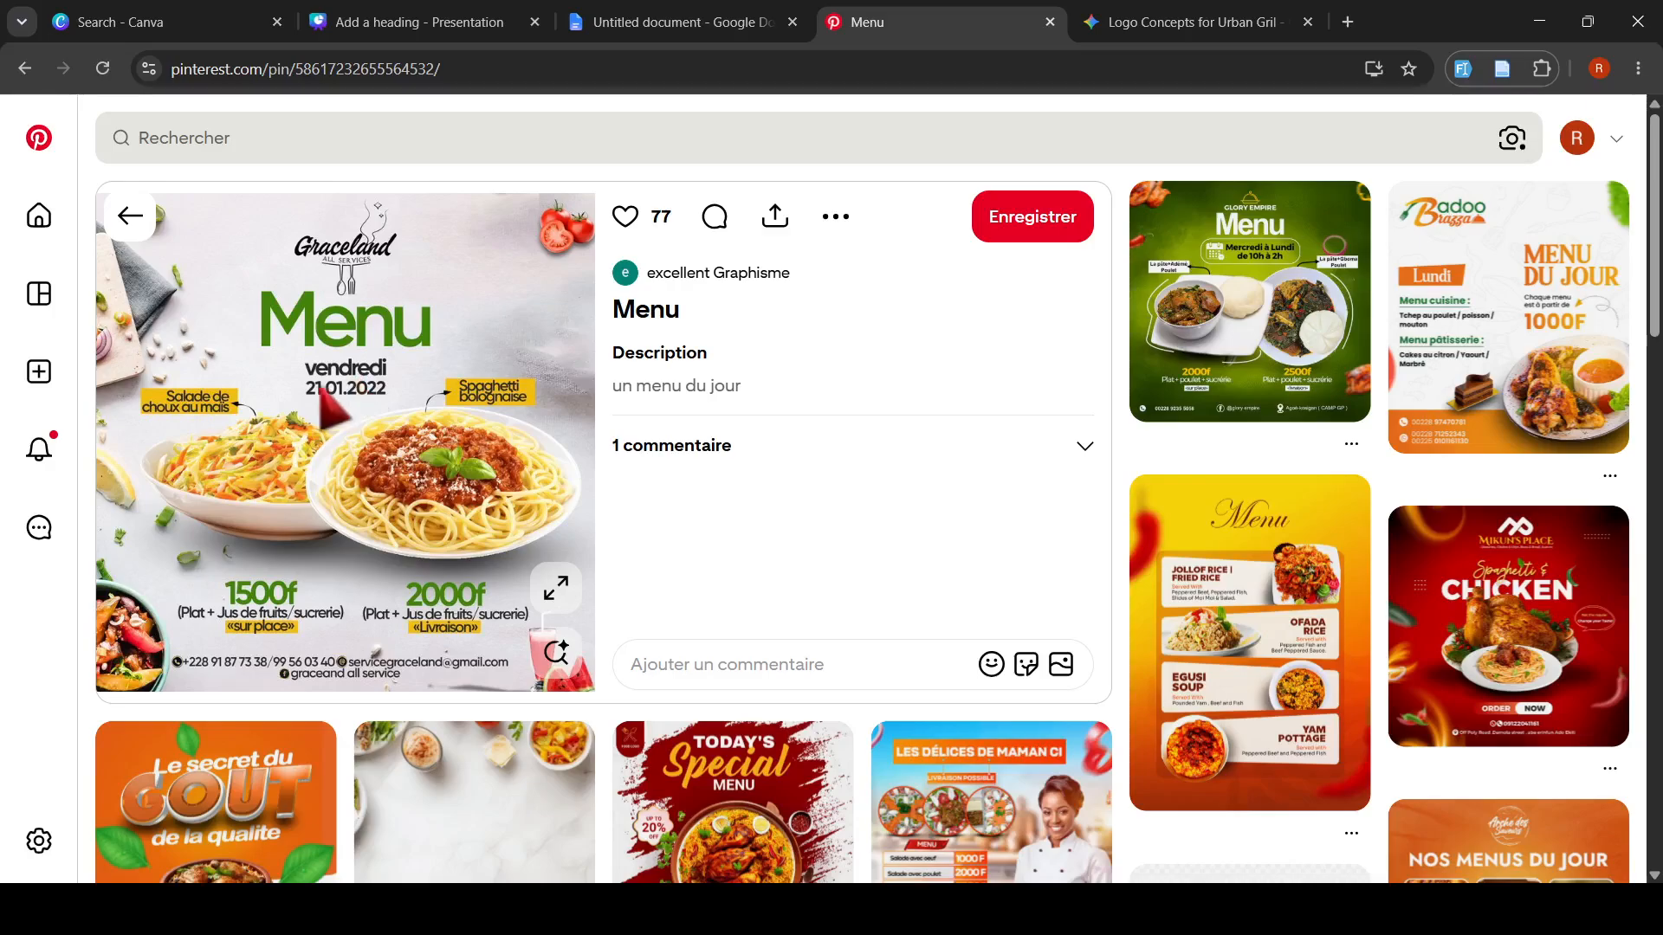
scroll(345, 414, down, 3)
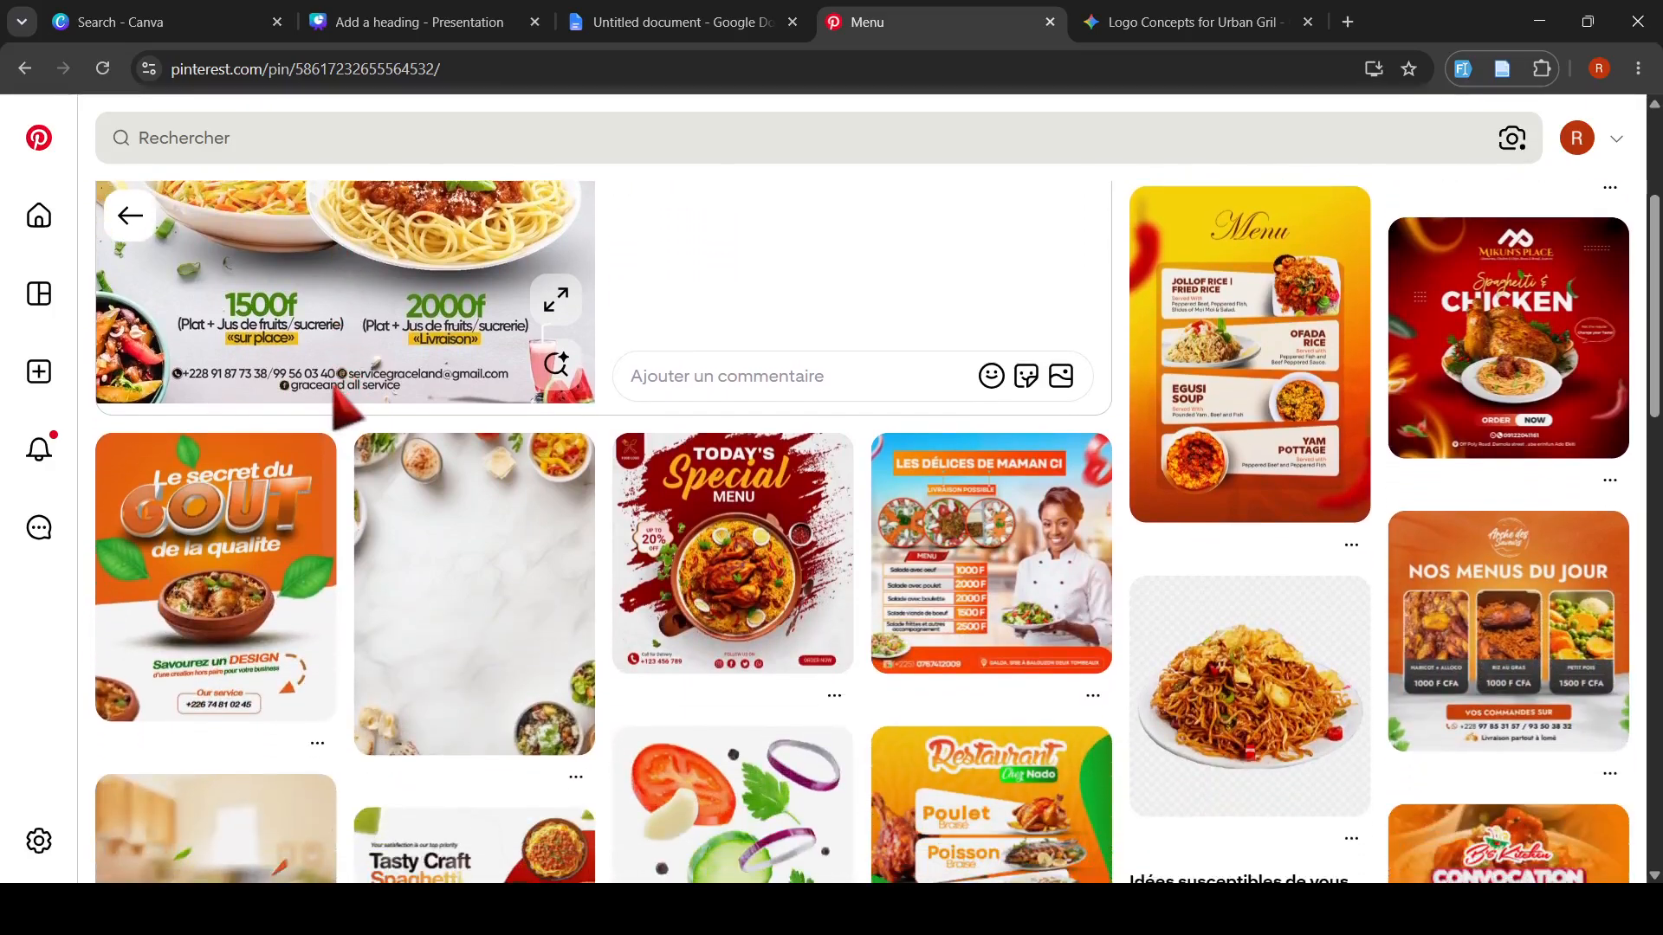
scroll(345, 414, down, 3)
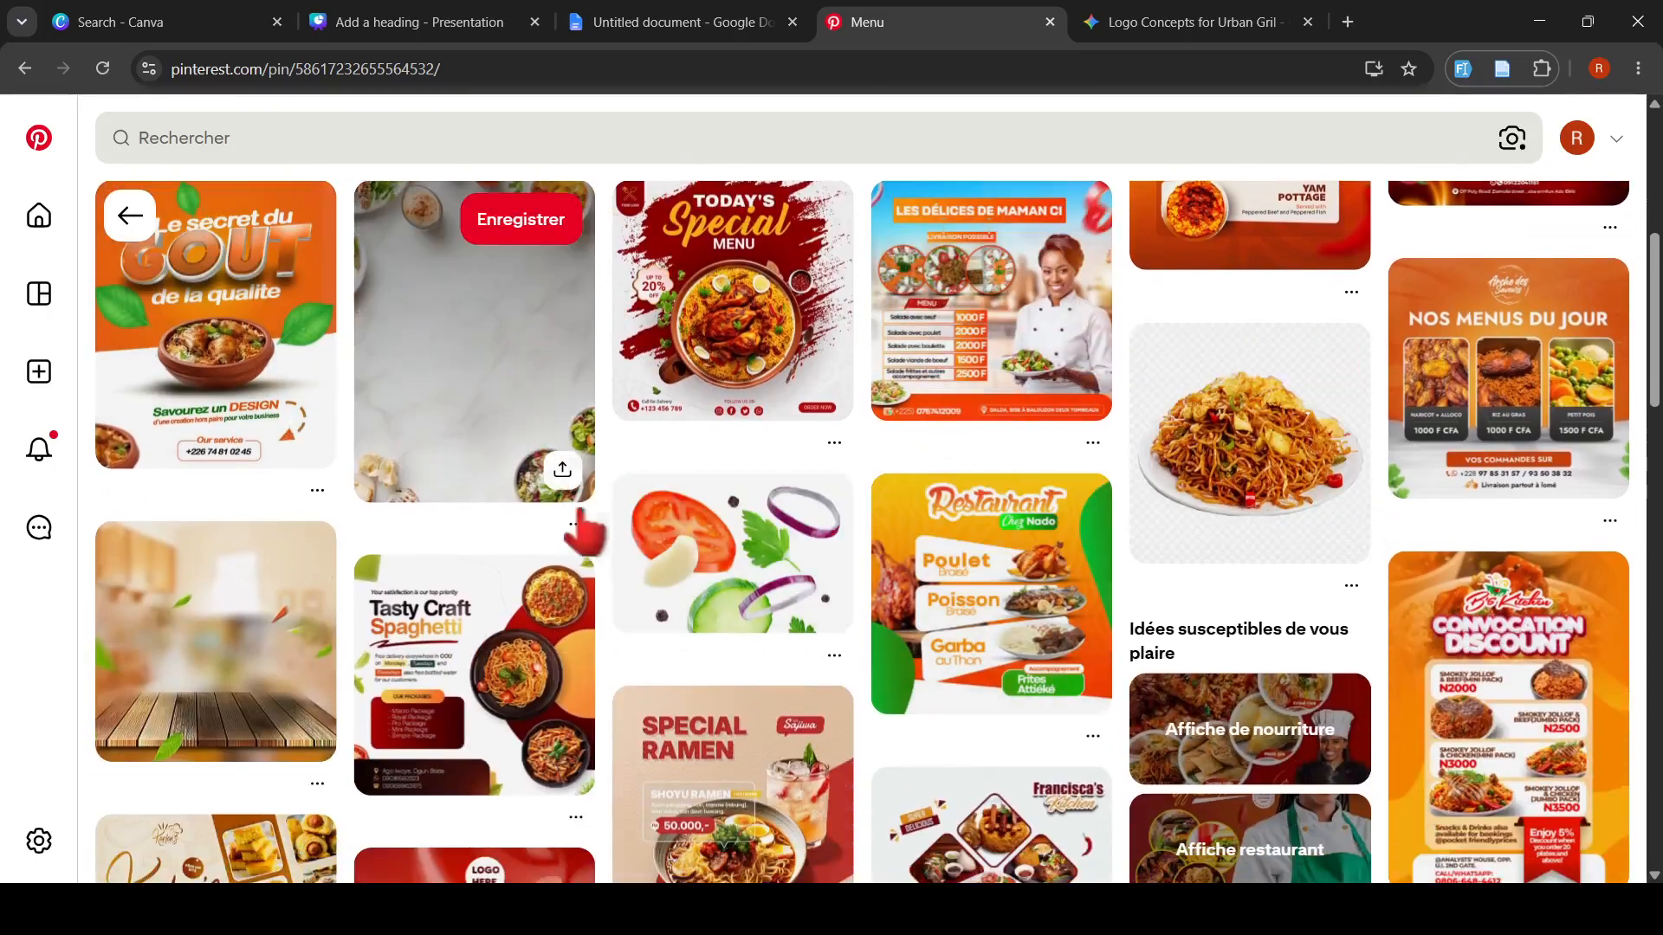
scroll(888, 563, down, 2)
scroll(888, 563, down, 6)
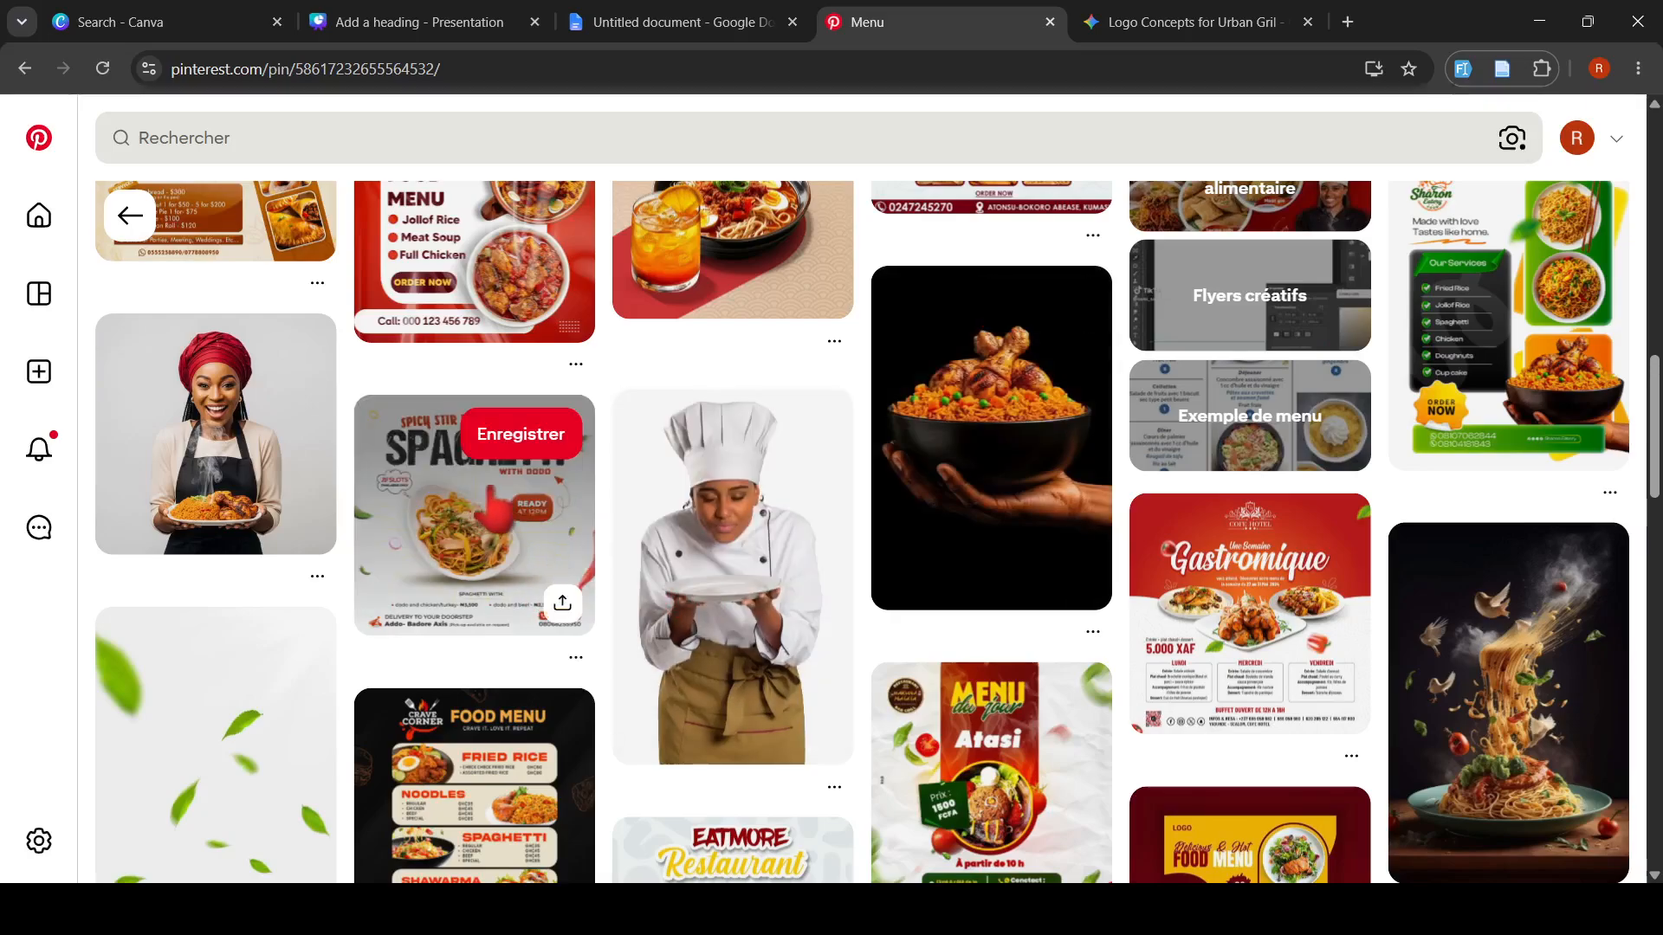
scroll(726, 537, up, 6)
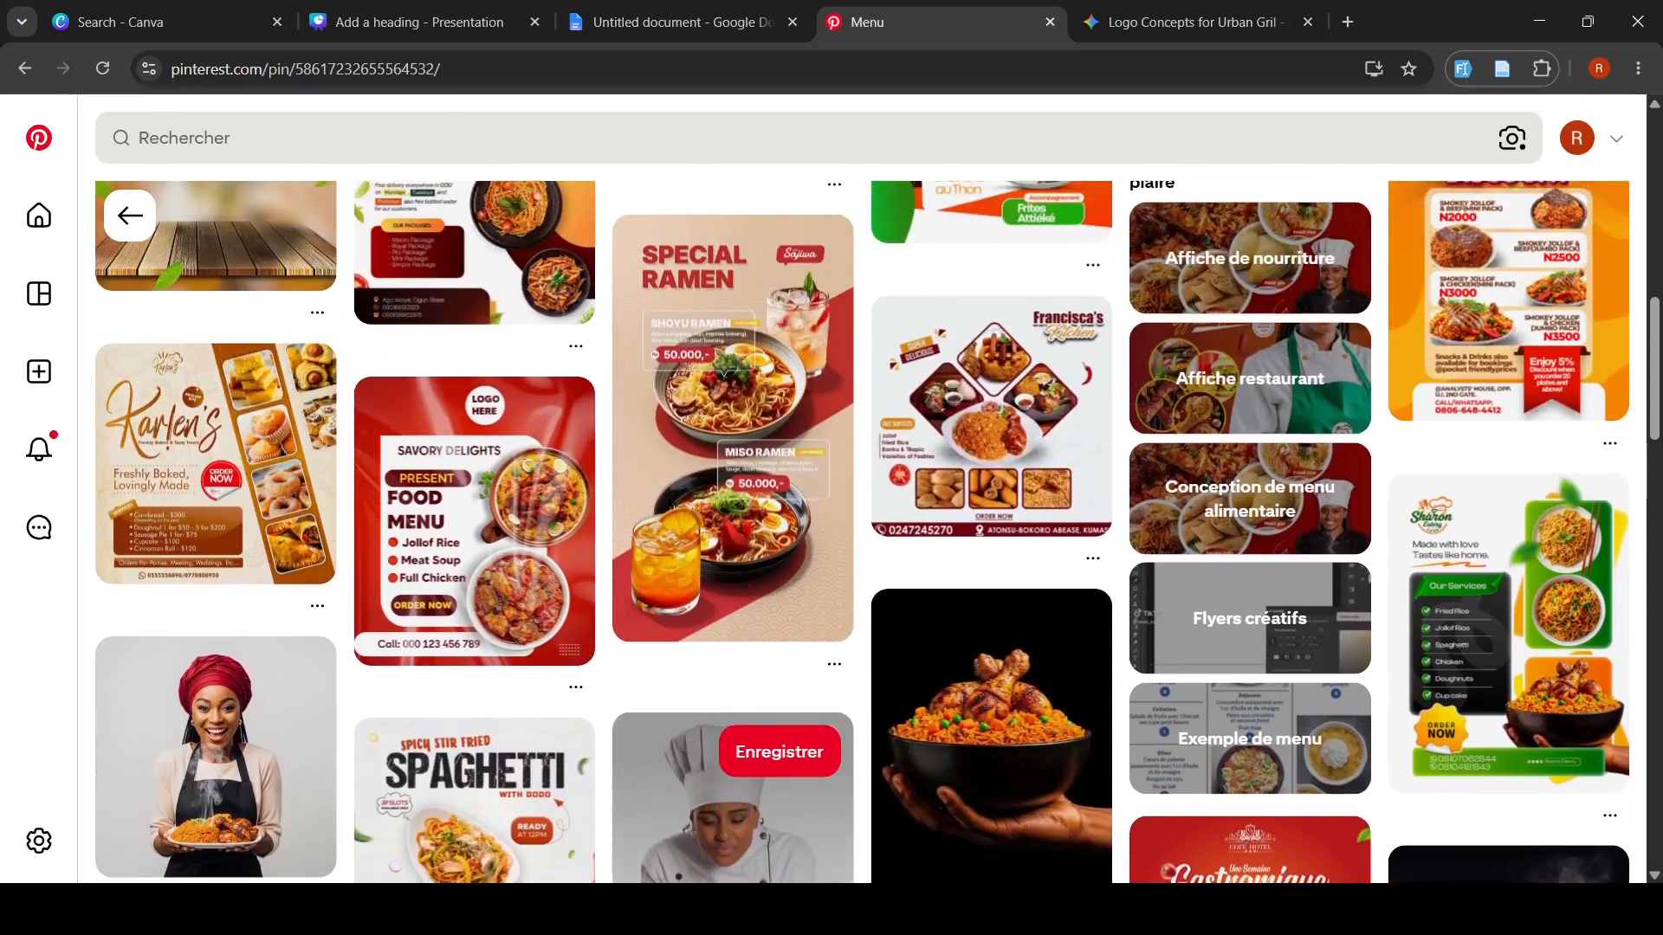
scroll(957, 532, up, 4)
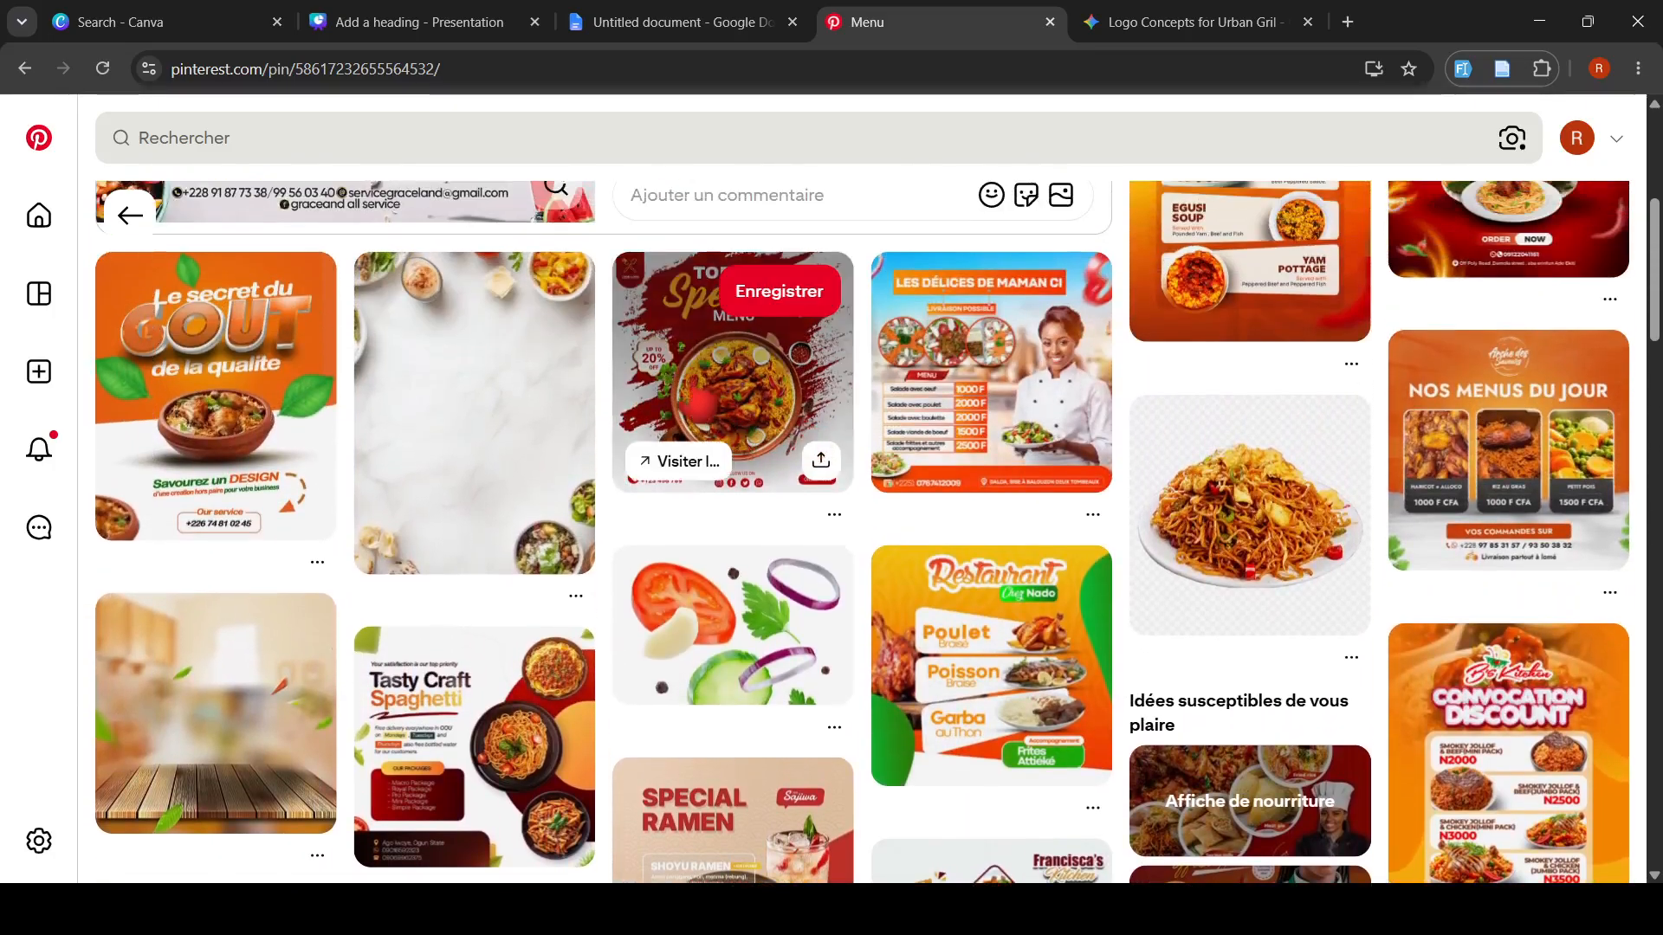
click(698, 403)
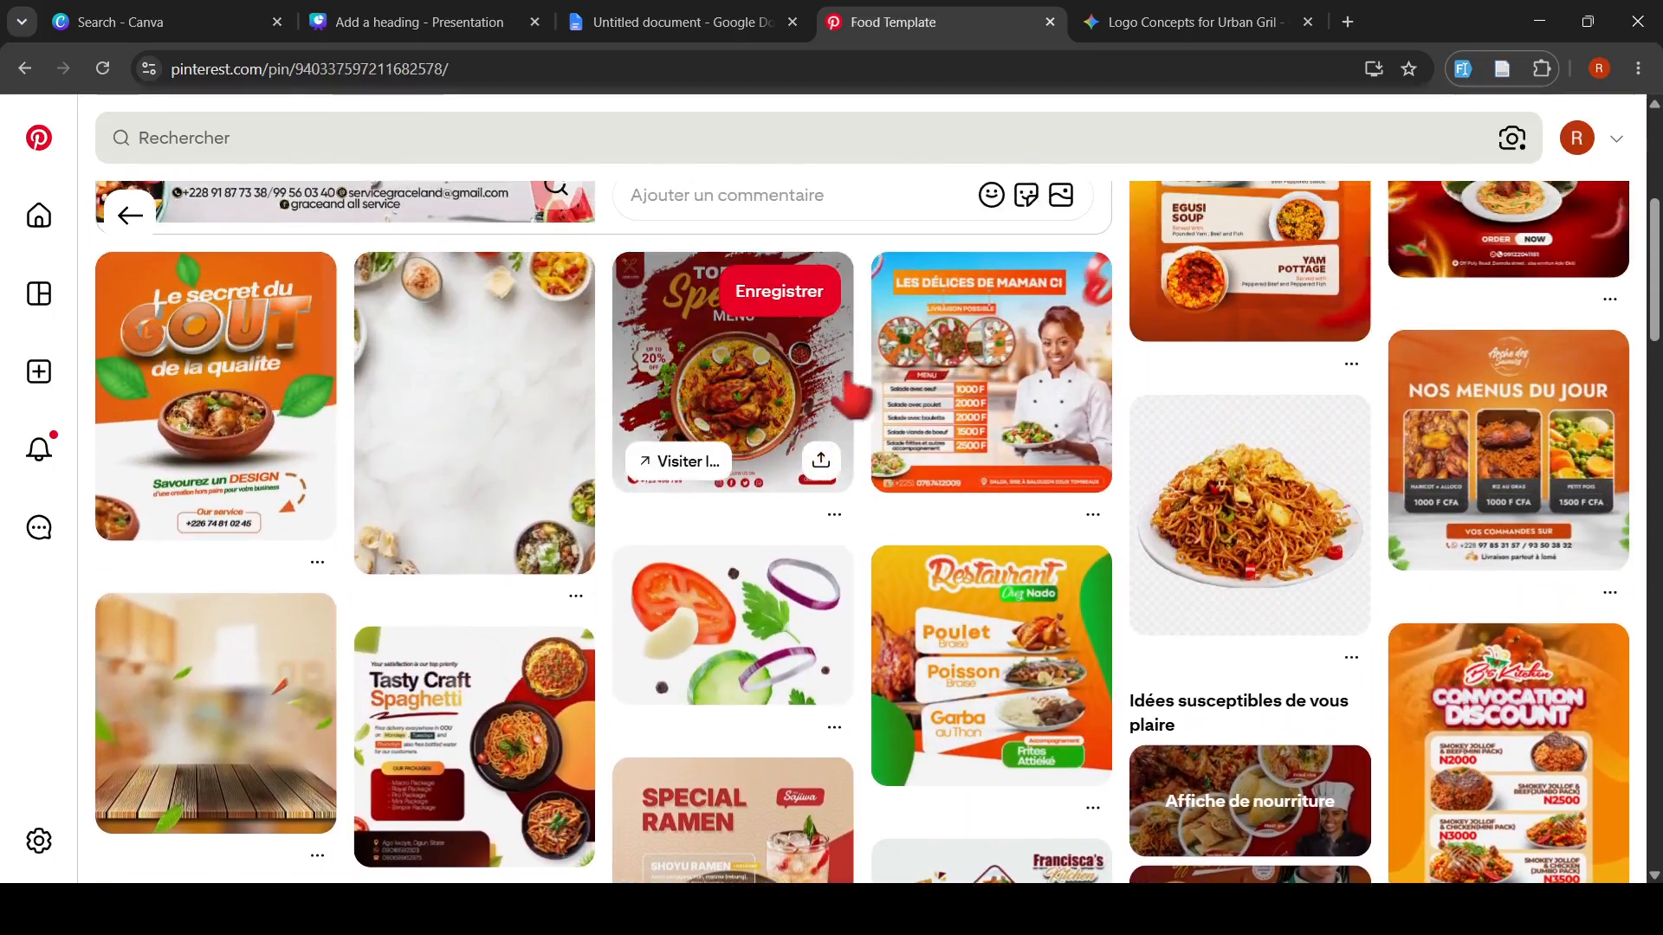
Step: Examine the food posters related to the "Today's Special Menu" pin for colour and layout ideas
scroll(565, 463, down, 5)
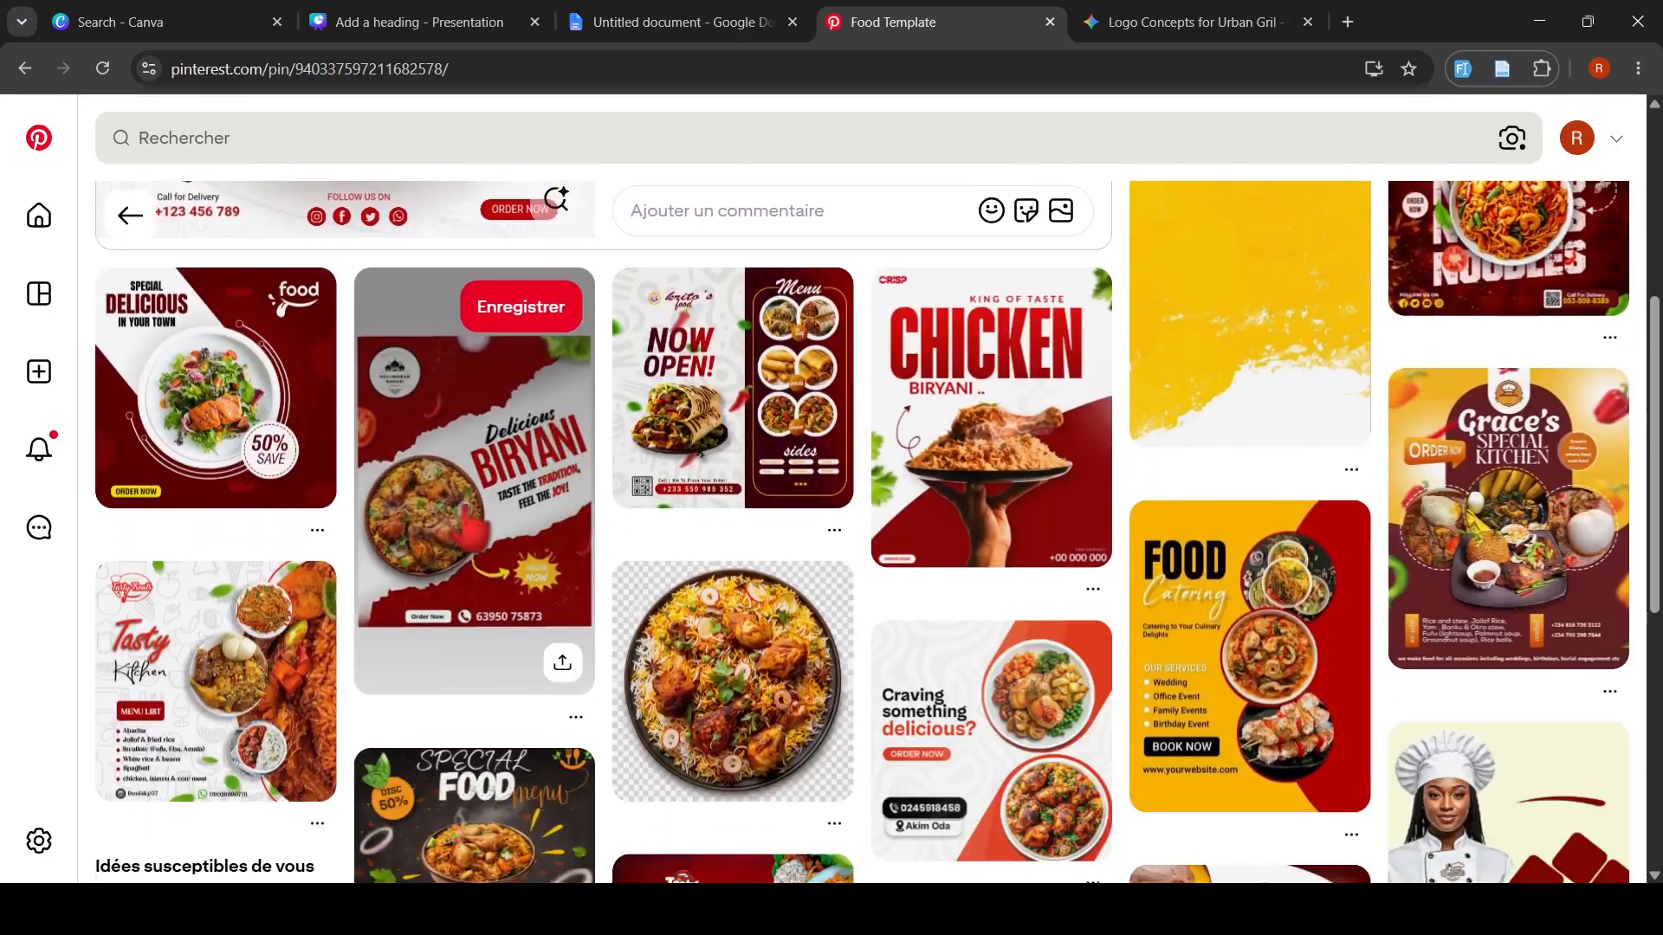
scroll(505, 537, down, 4)
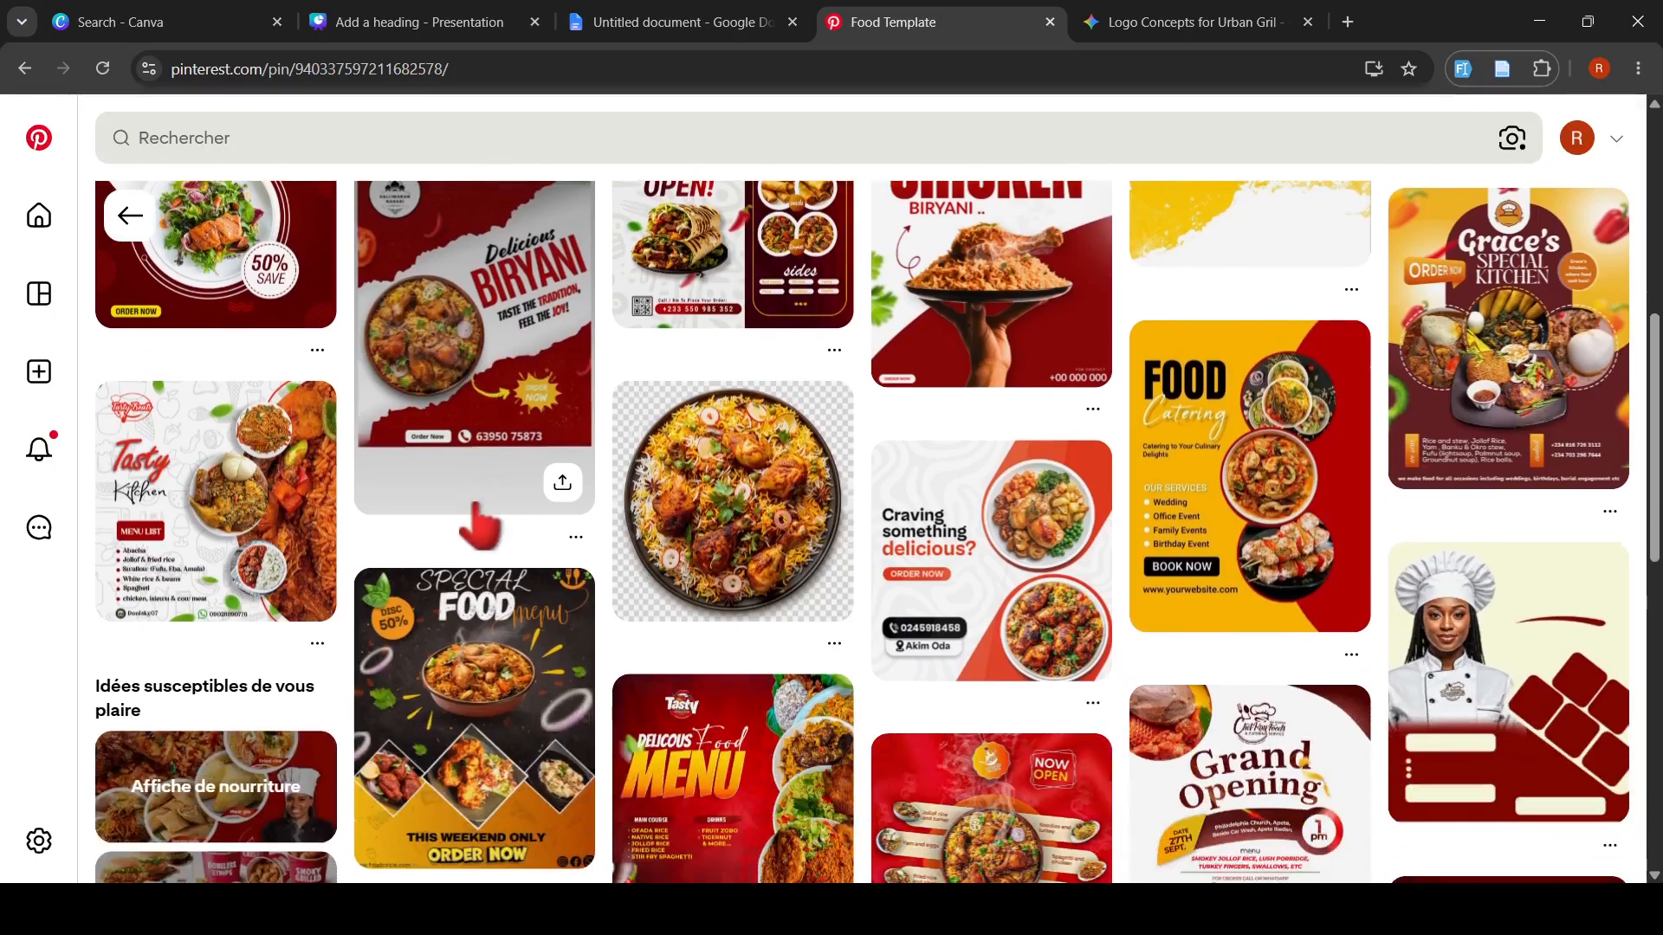
scroll(480, 521, down, 2)
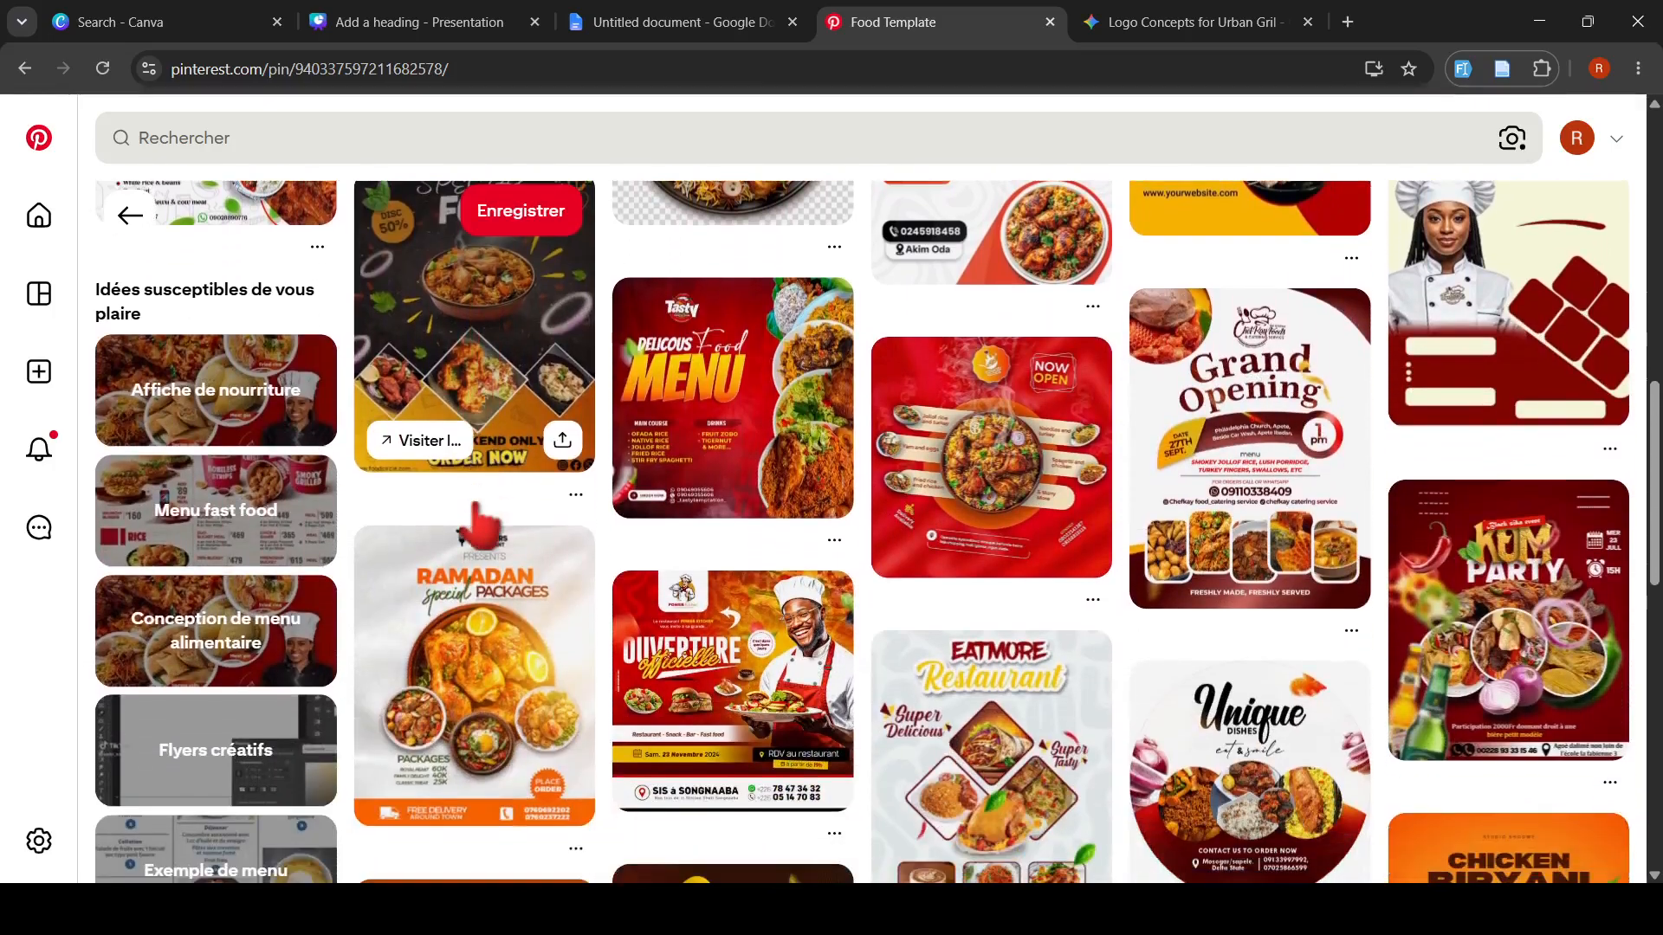
scroll(481, 520, down, 7)
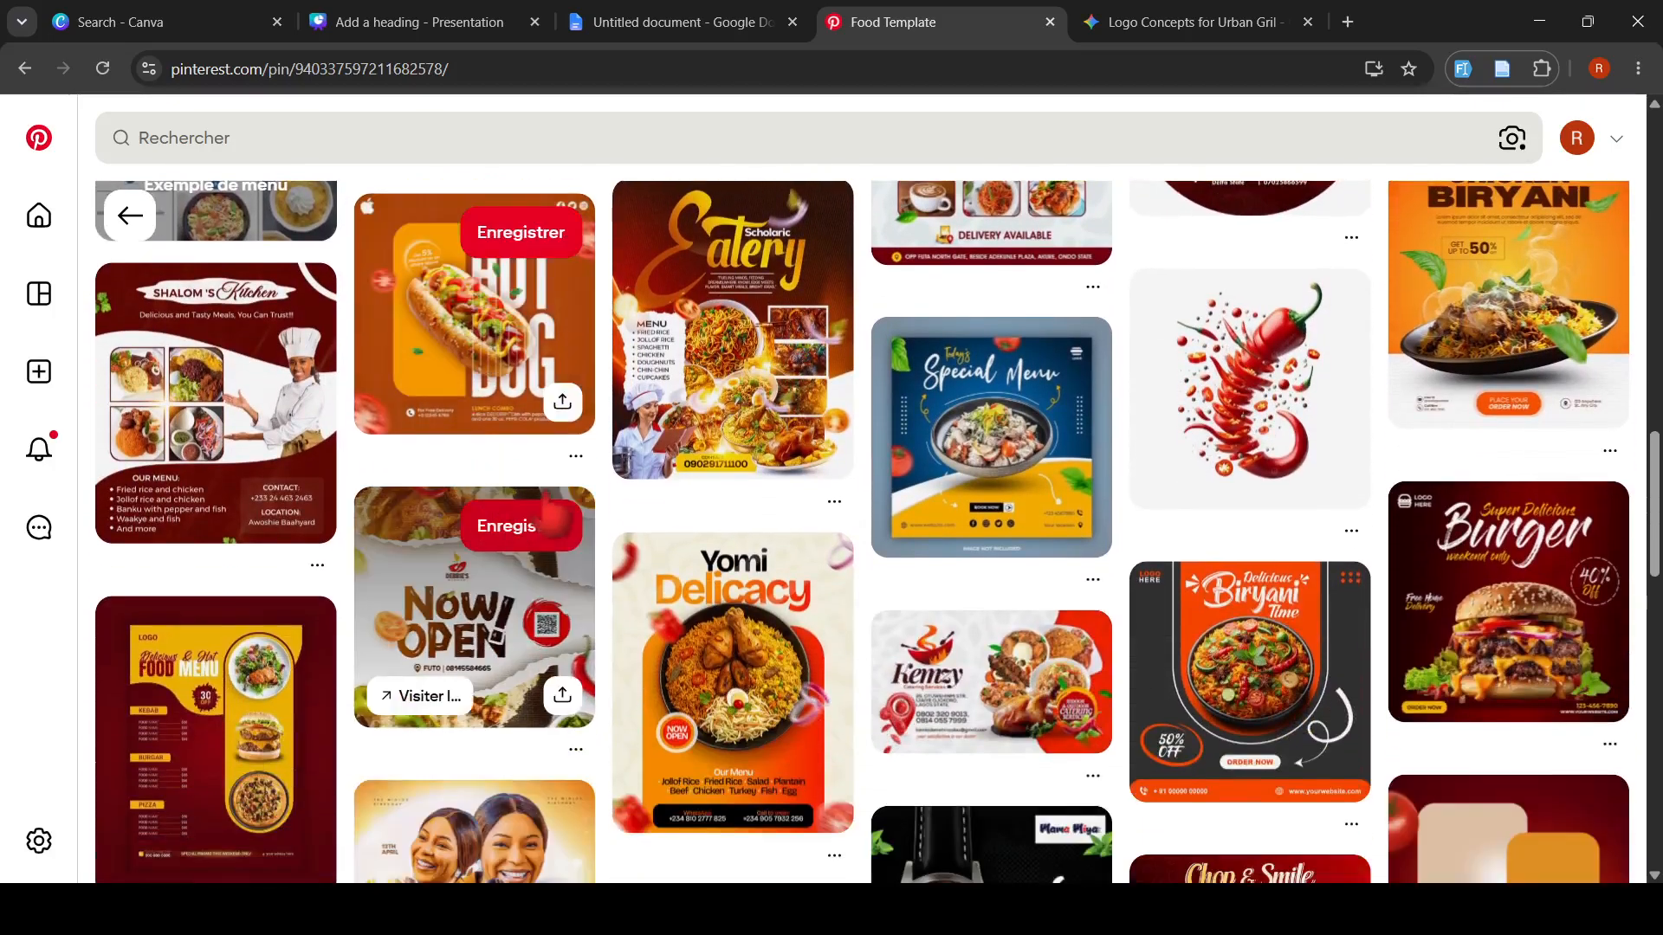
scroll(596, 474, up, 5)
scroll(596, 474, up, 10)
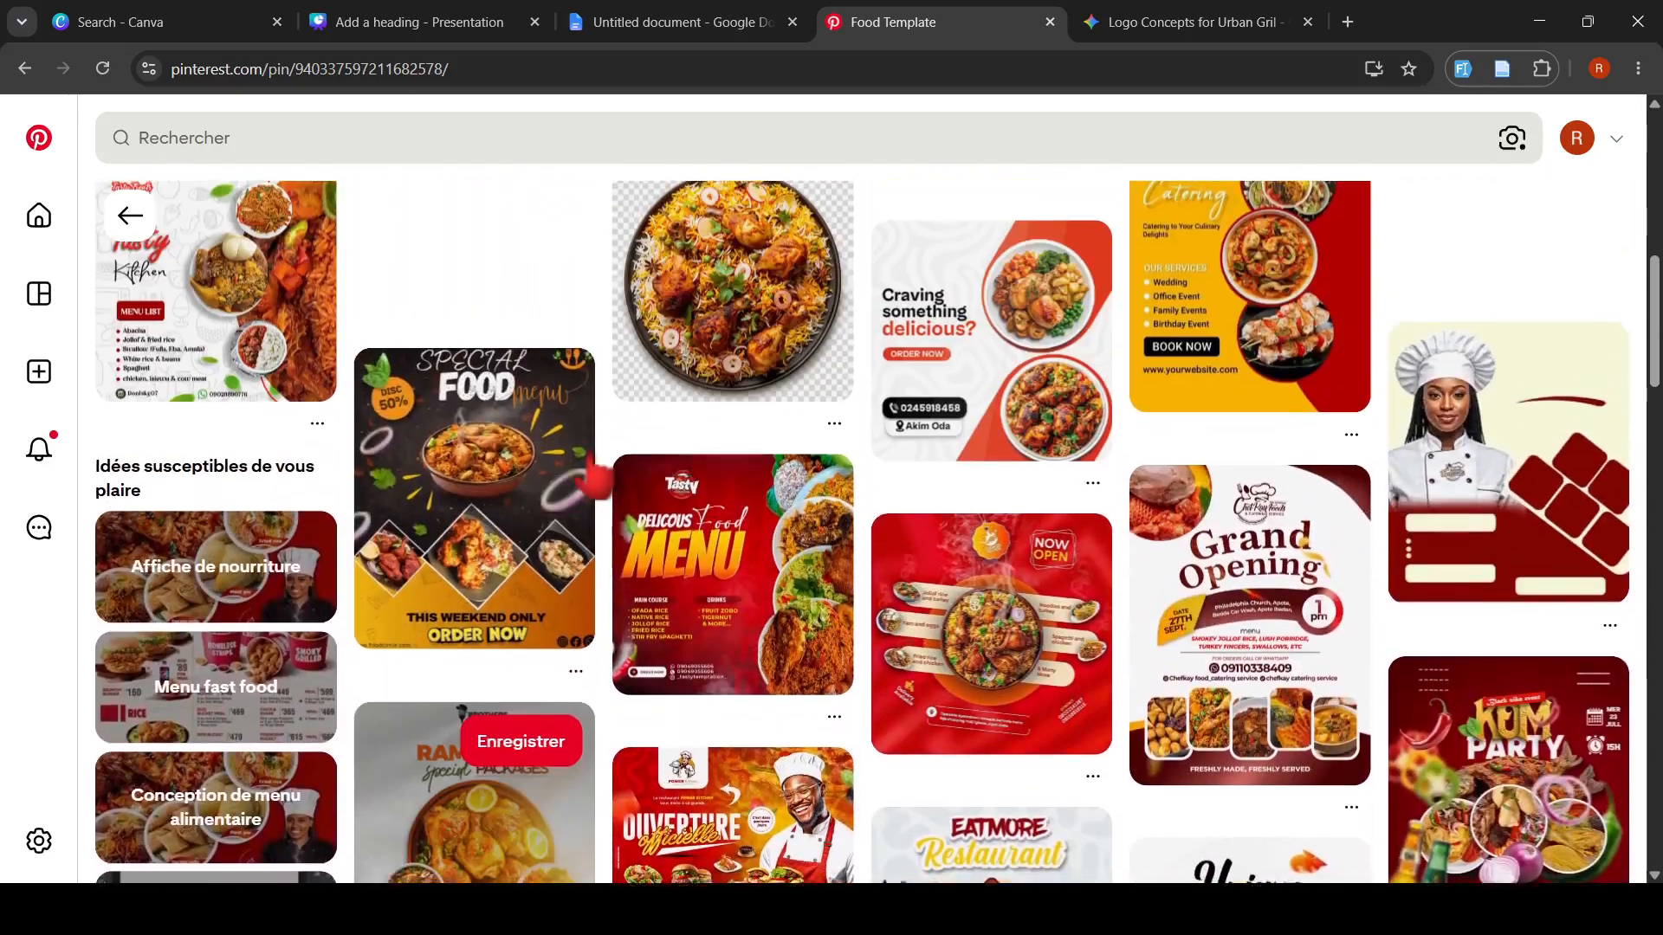
scroll(597, 474, up, 2)
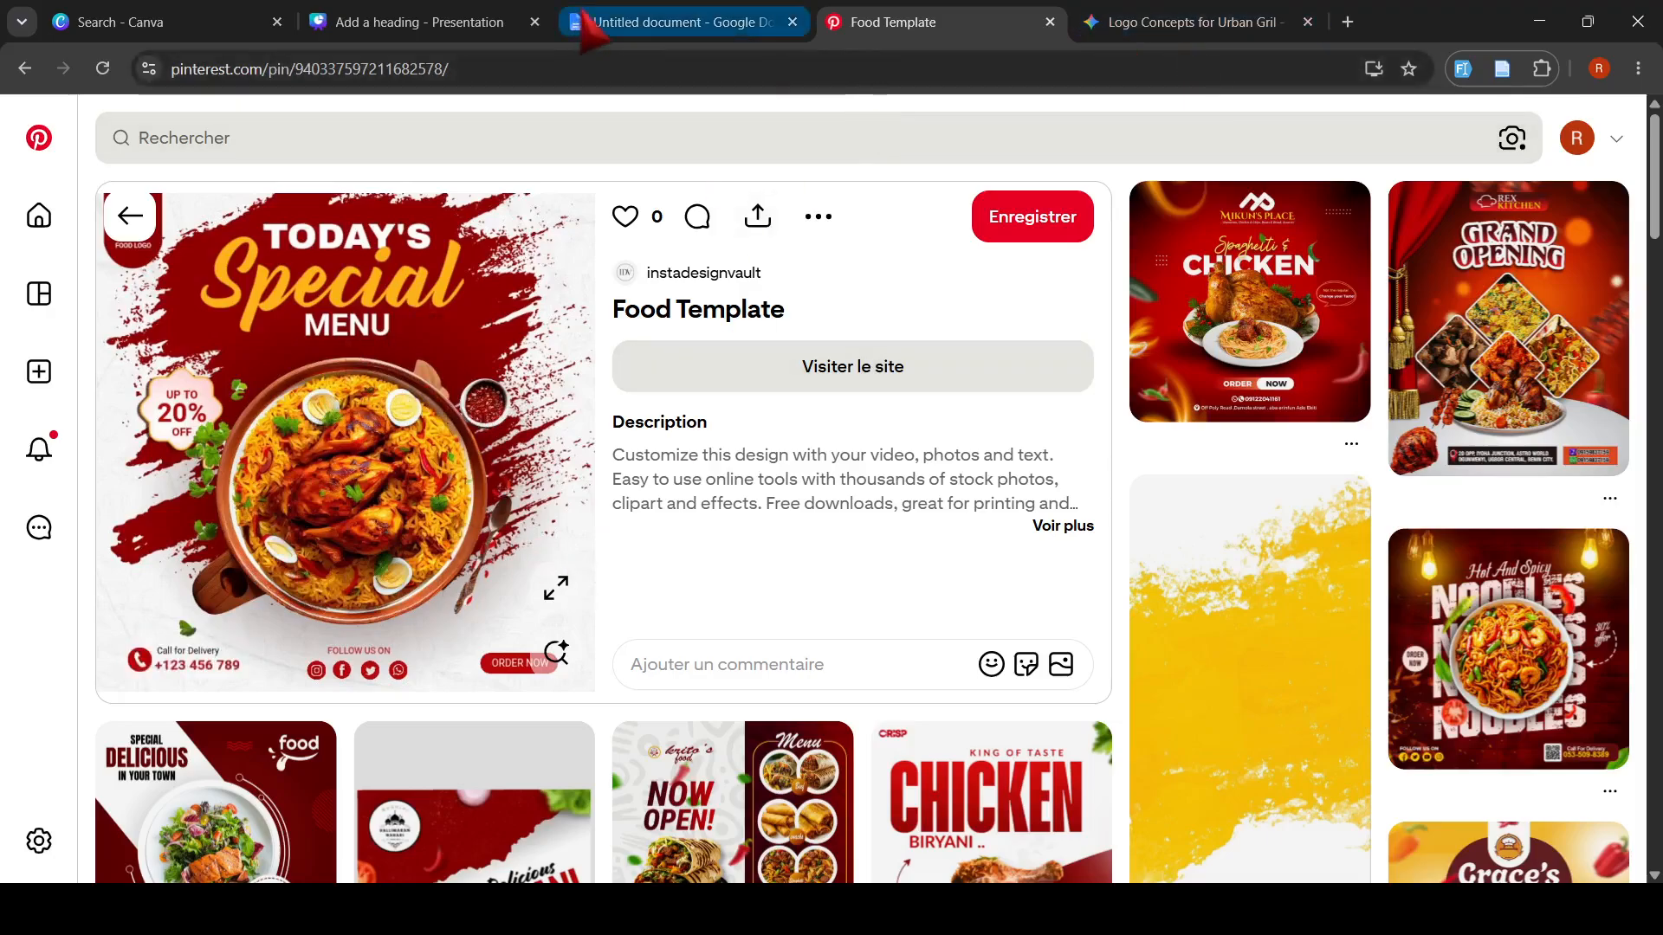
Step: Consult the Workflow slide in the Canva presentation and the Urban Gril name in the Google Docs brief
click(442, 19)
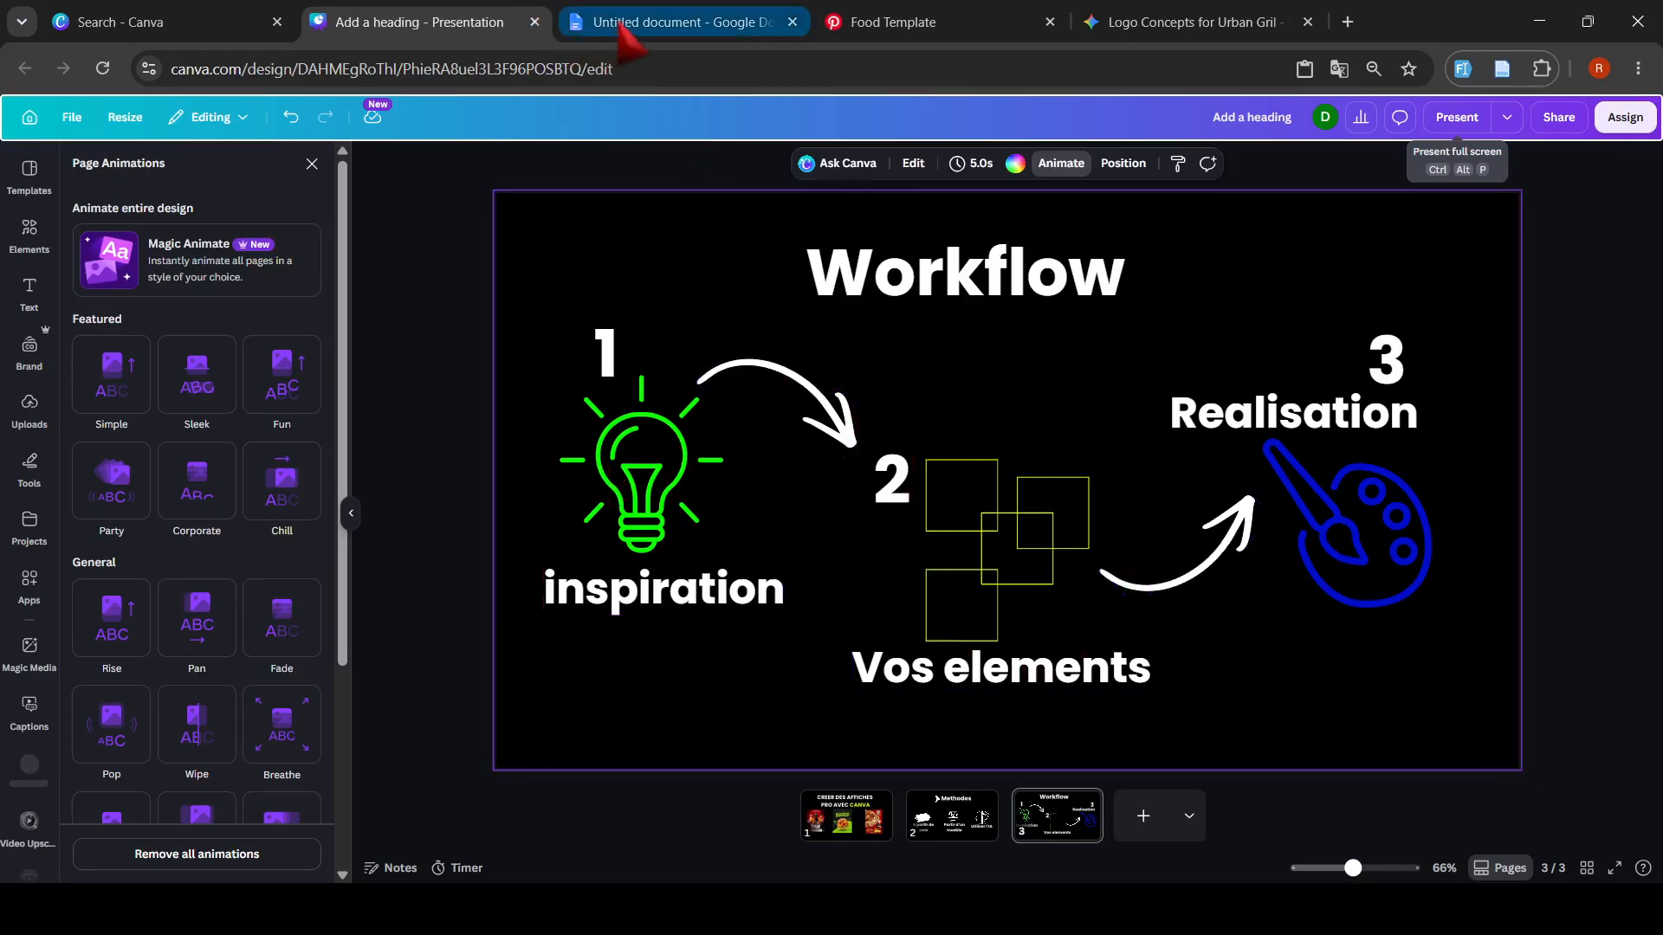
click(622, 26)
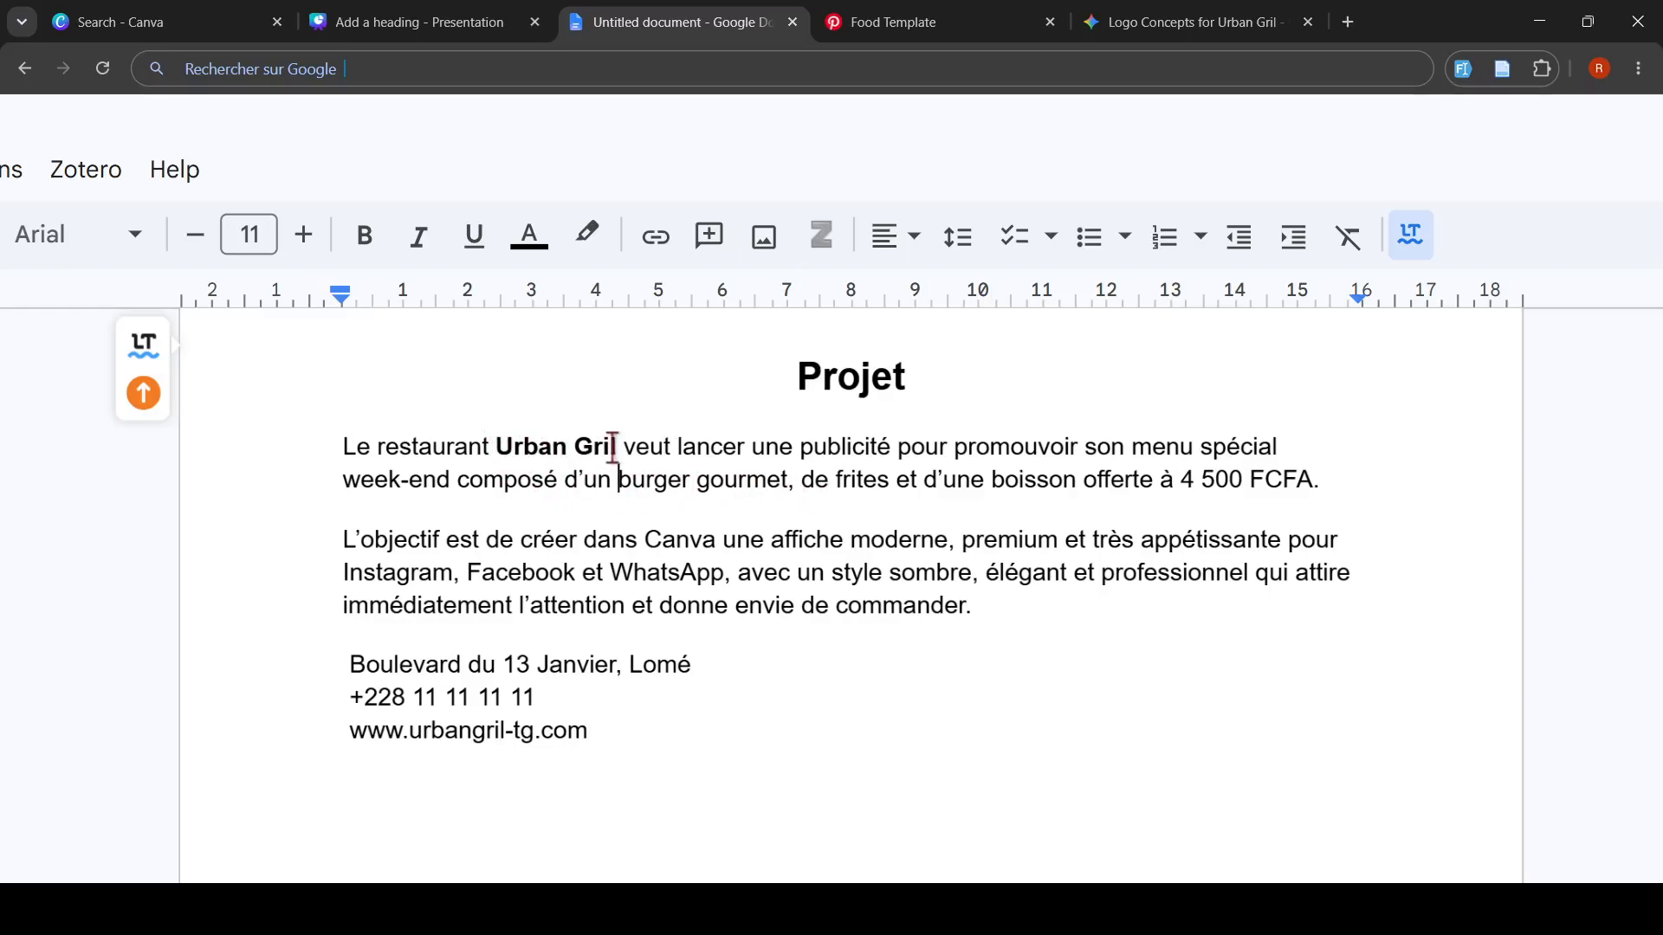
drag(621, 449, 746, 268)
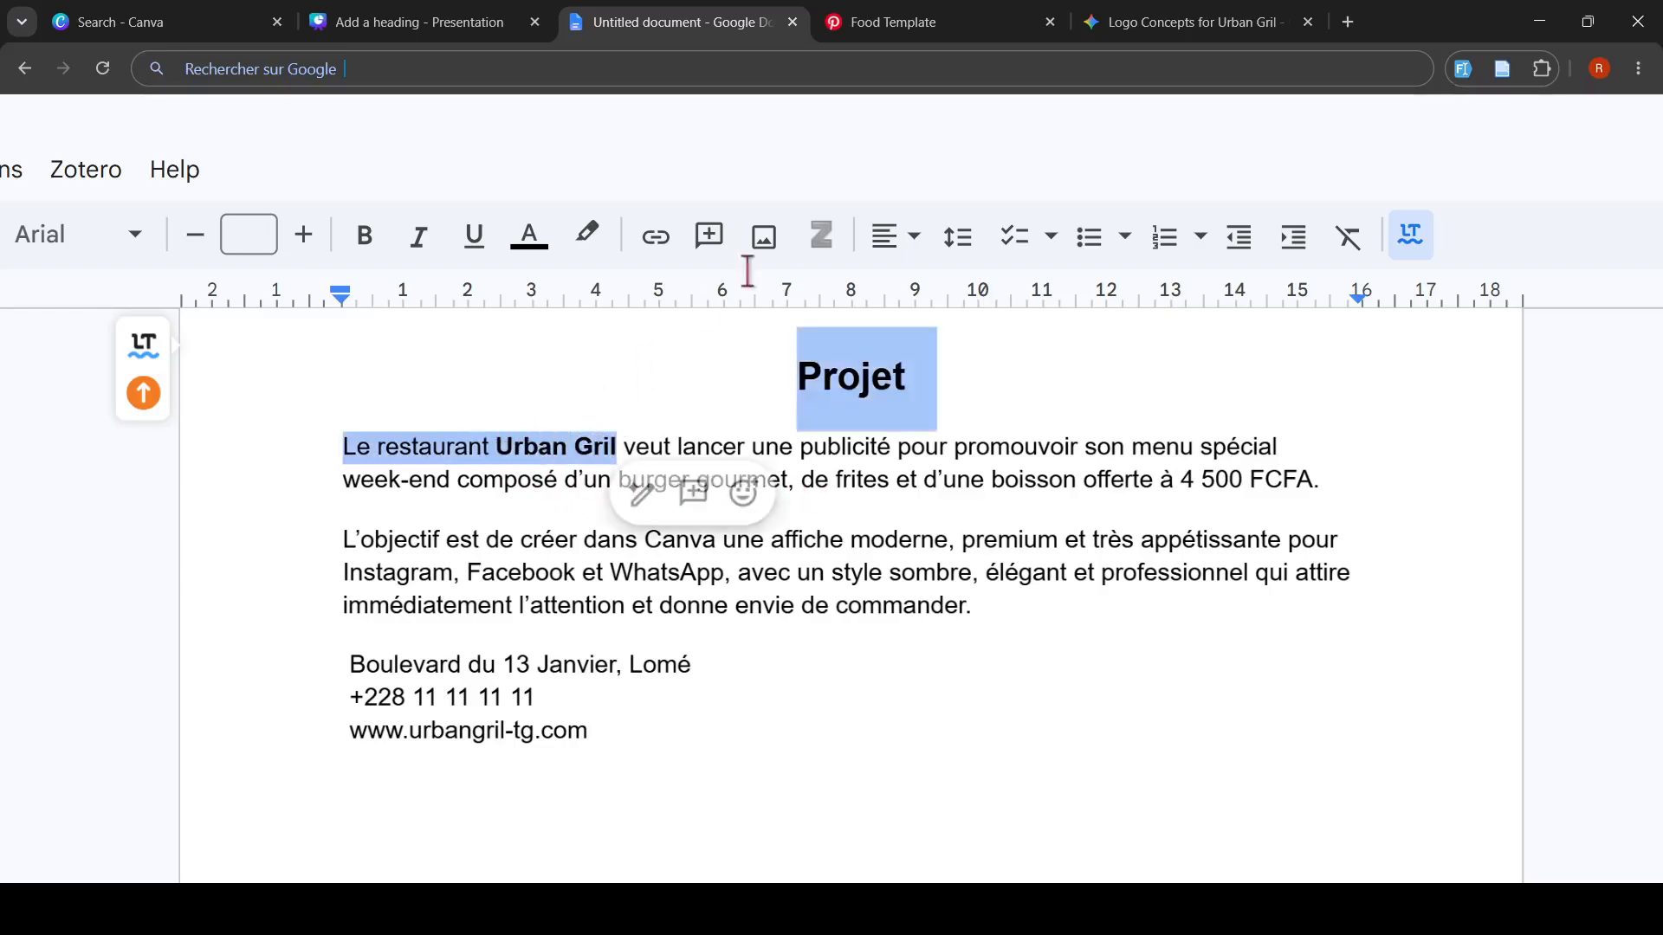
Step: View the Urban Gril logo in Gemini and the Methodes slide in the Canva presentation
click(1200, 21)
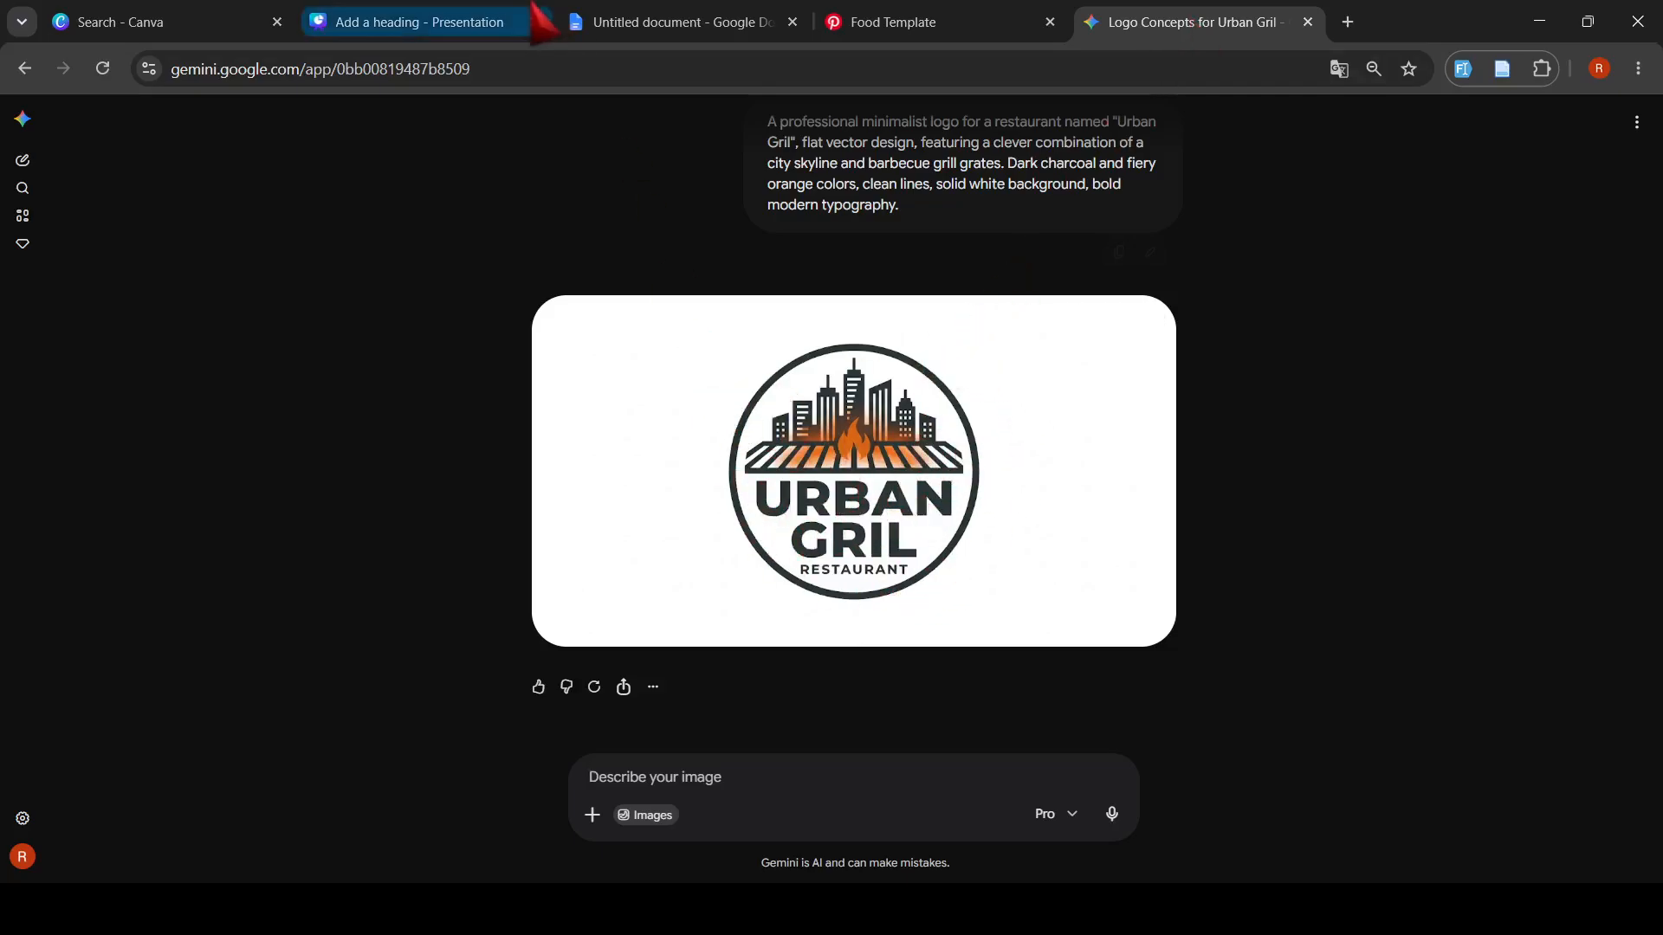
click(433, 22)
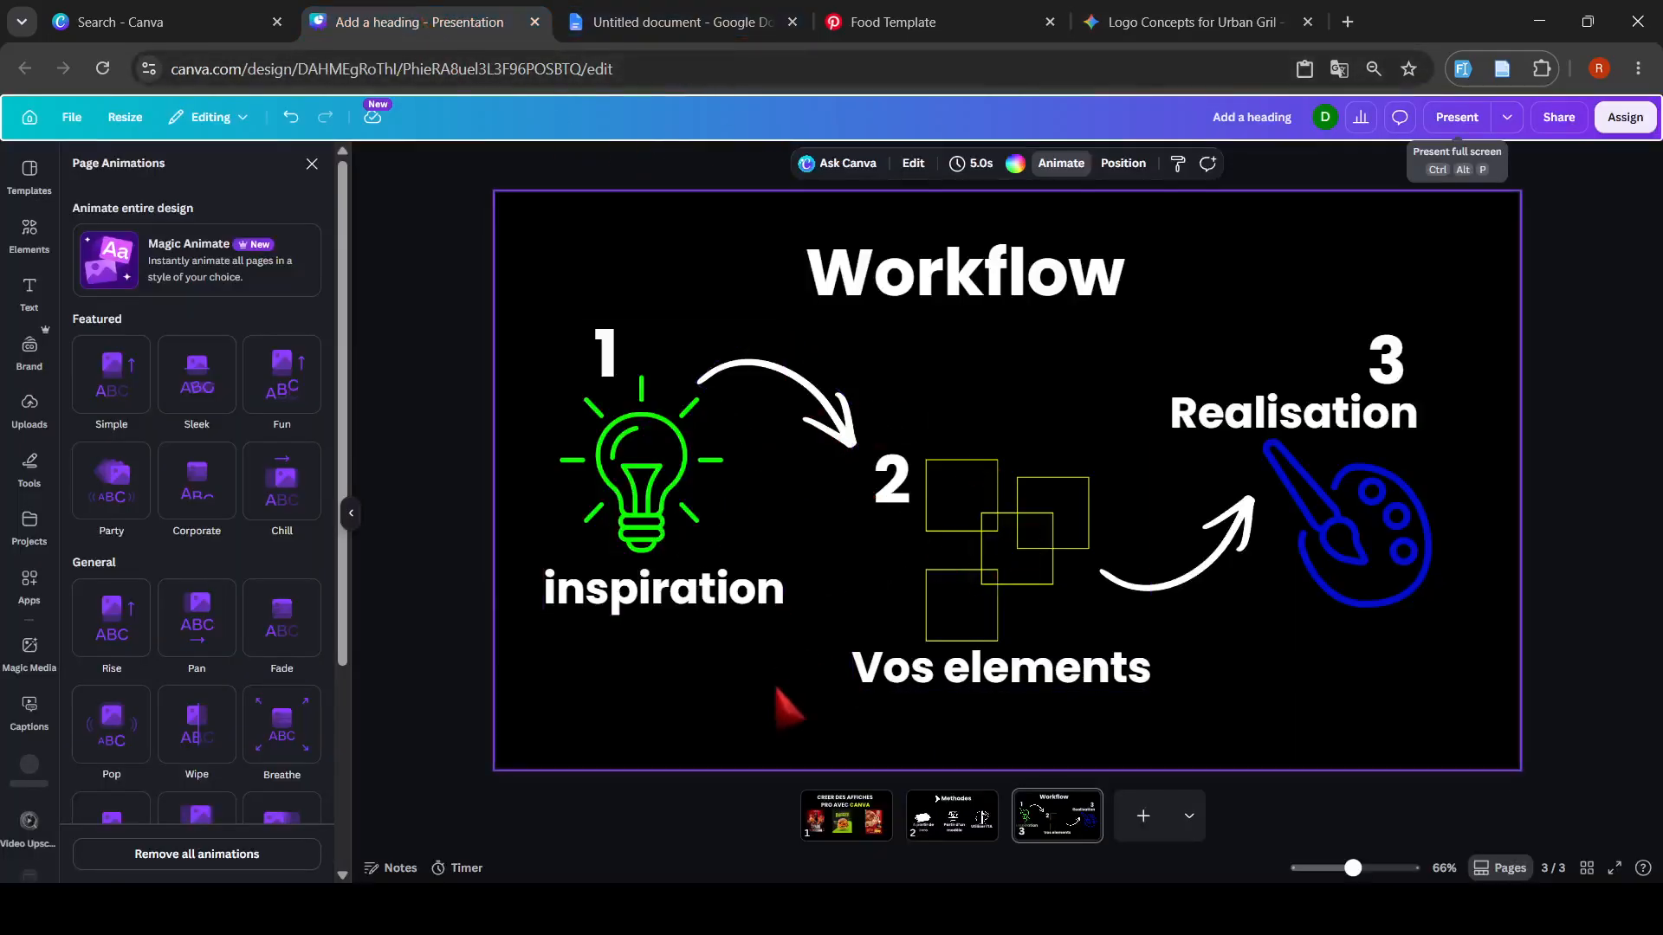
click(963, 814)
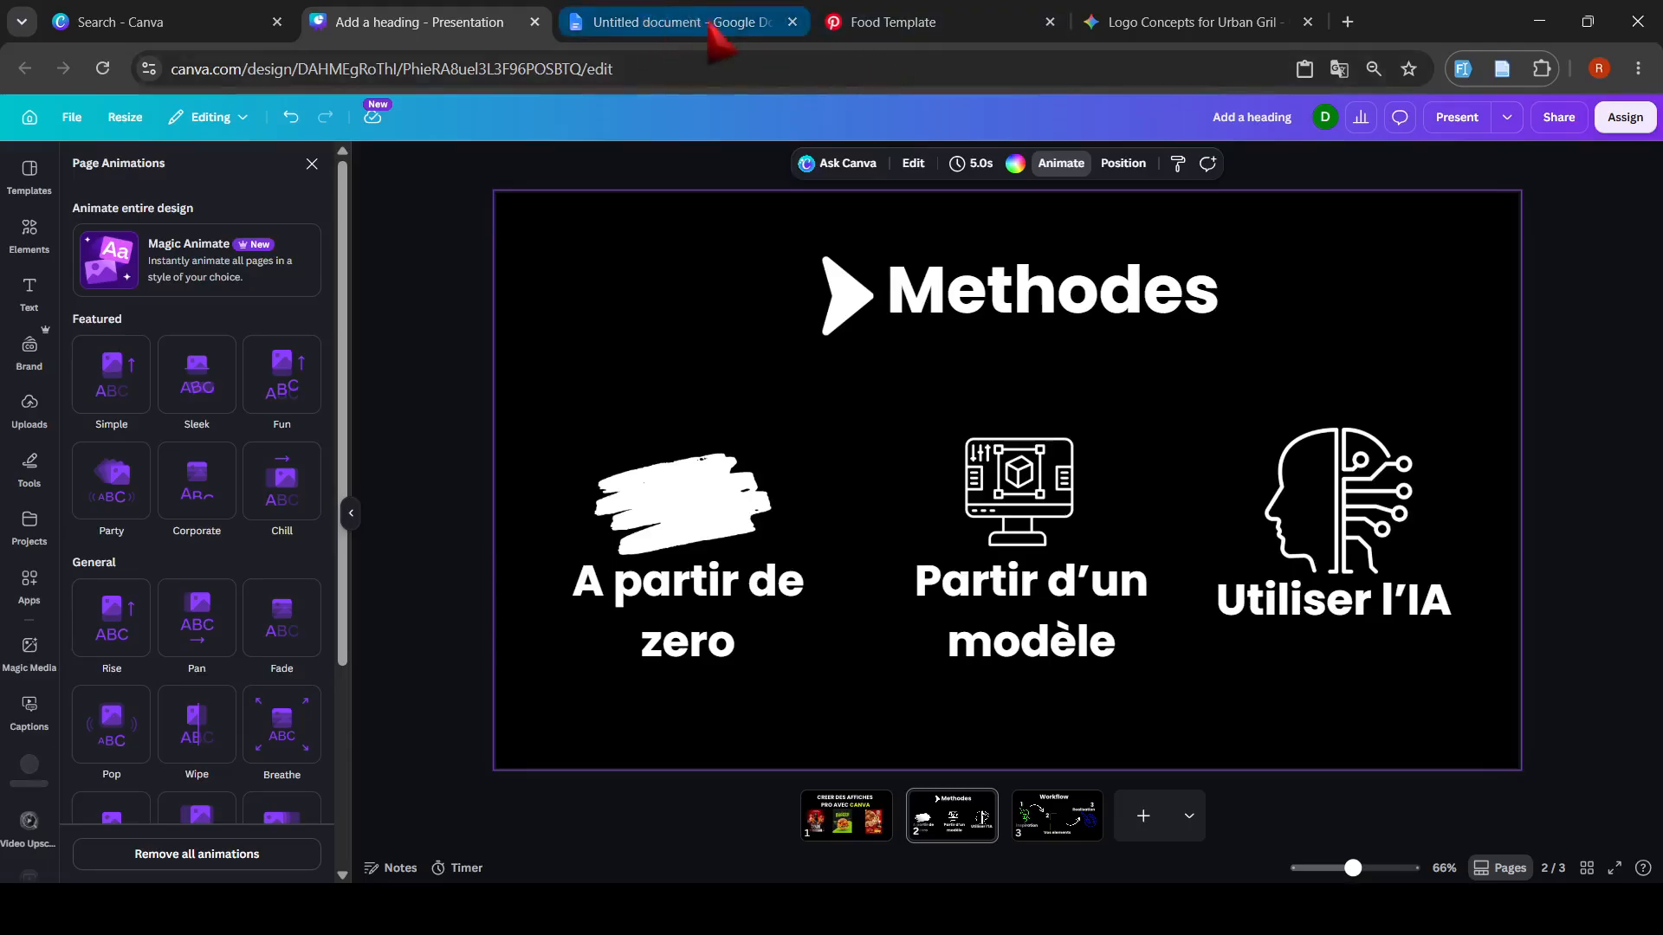
Step: Switch to Pinterest, open the Mikun's Place "Spaghetti & Chicken" pin and download its image
click(925, 32)
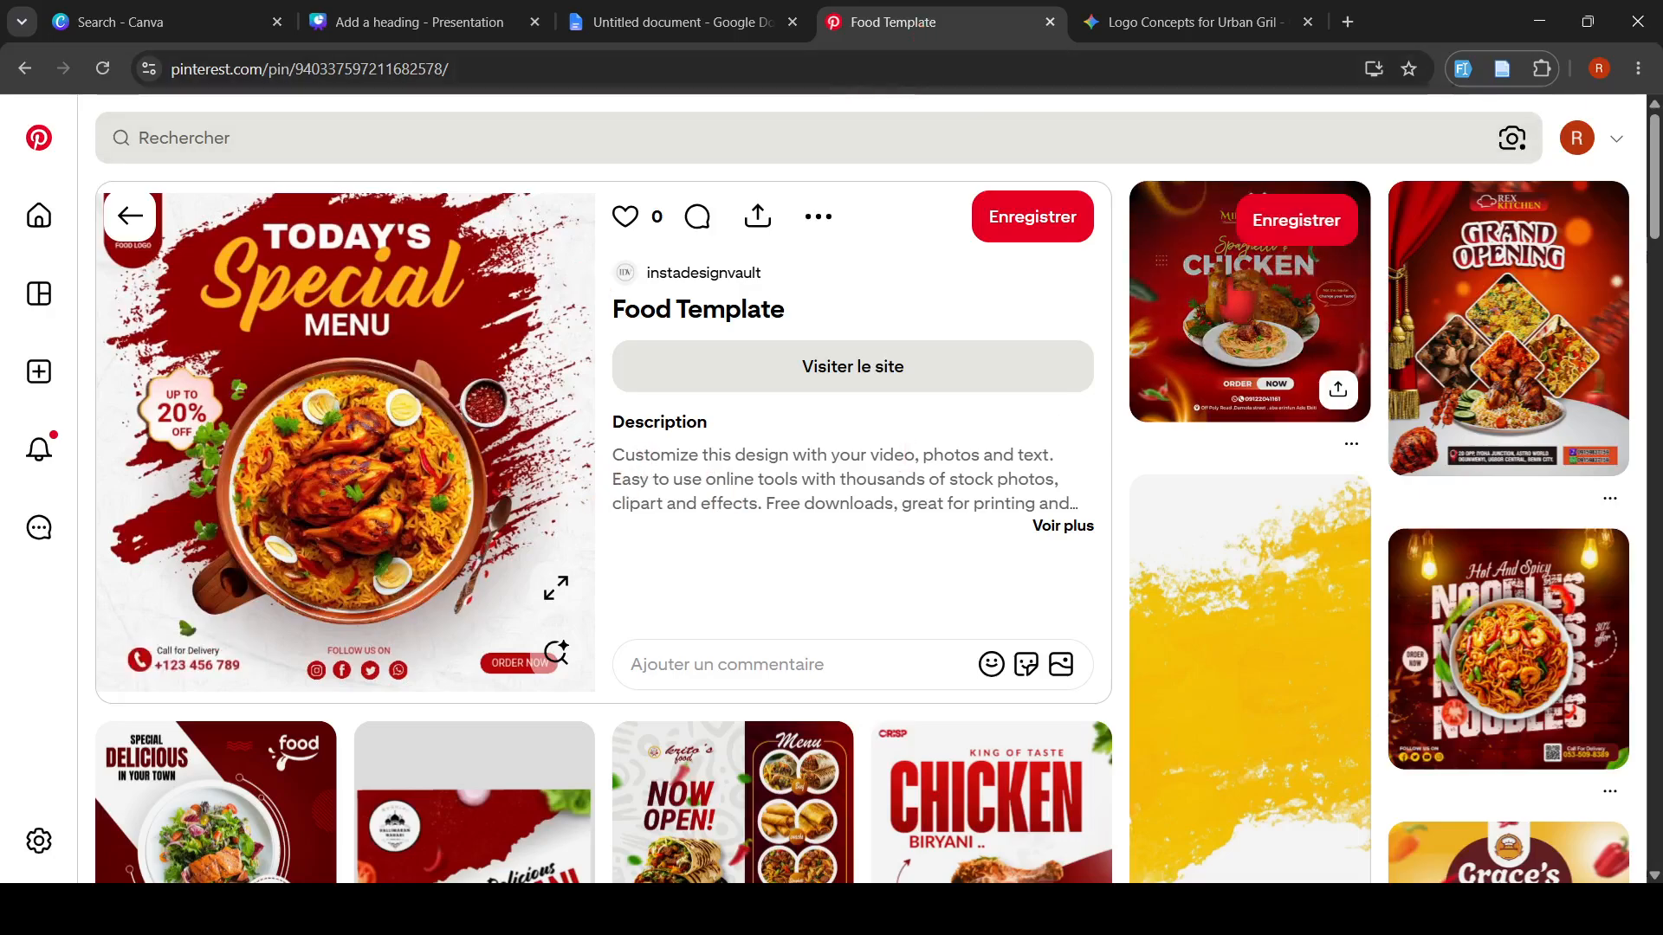
click(1270, 338)
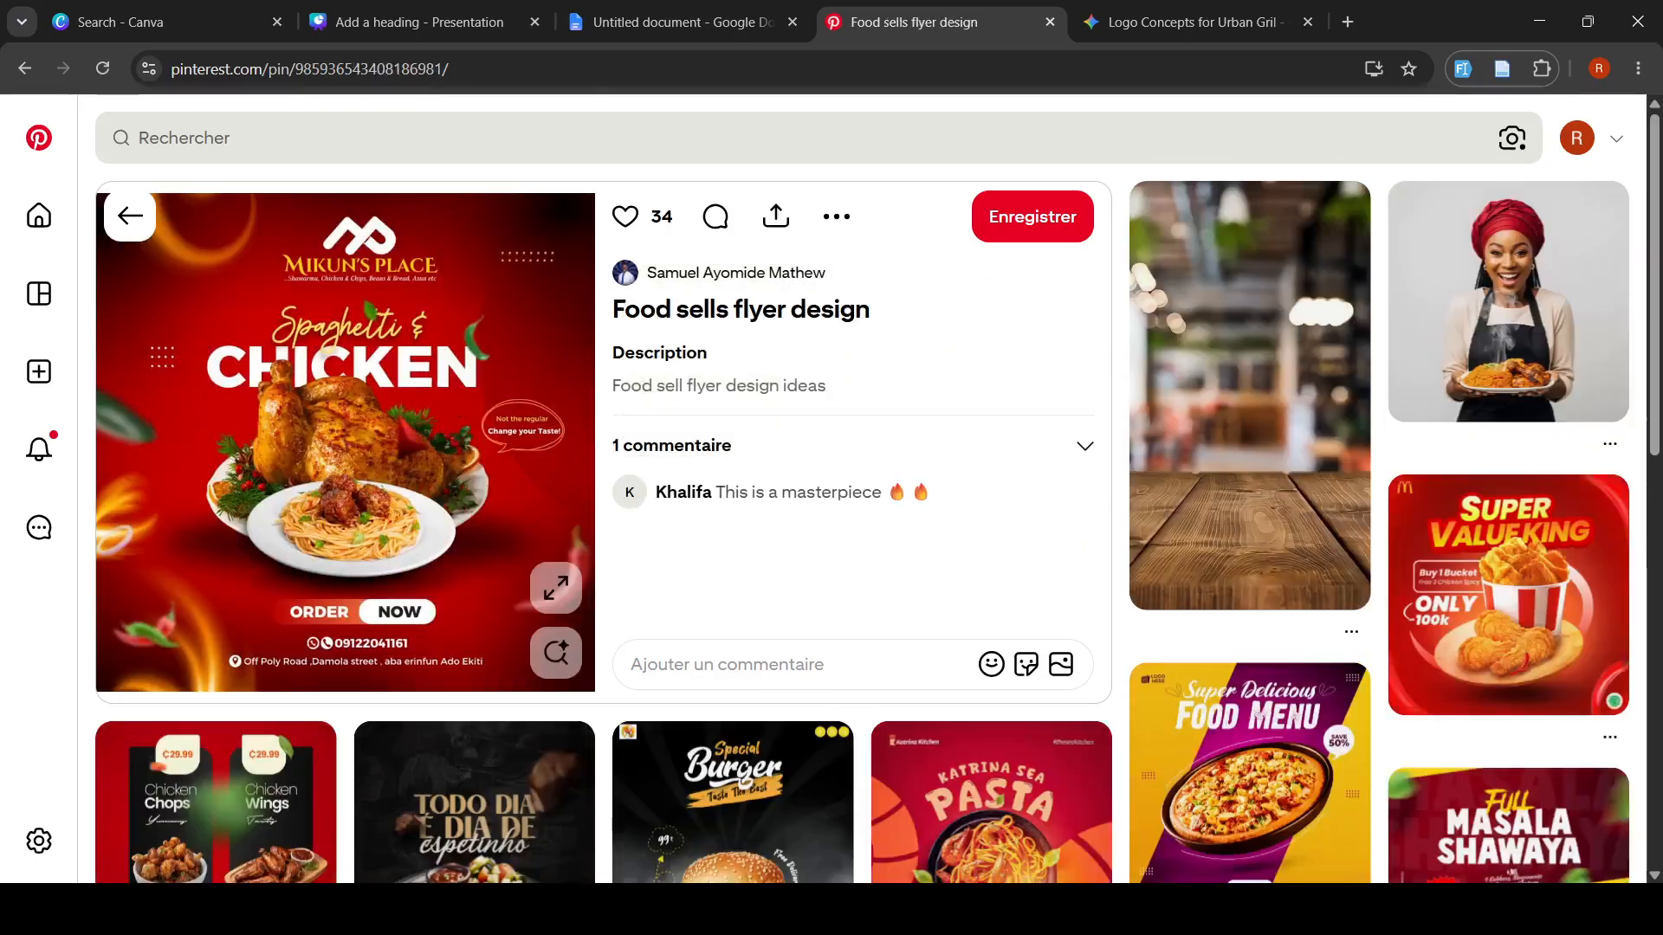
scroll(877, 489, down, 3)
scroll(877, 489, up, 3)
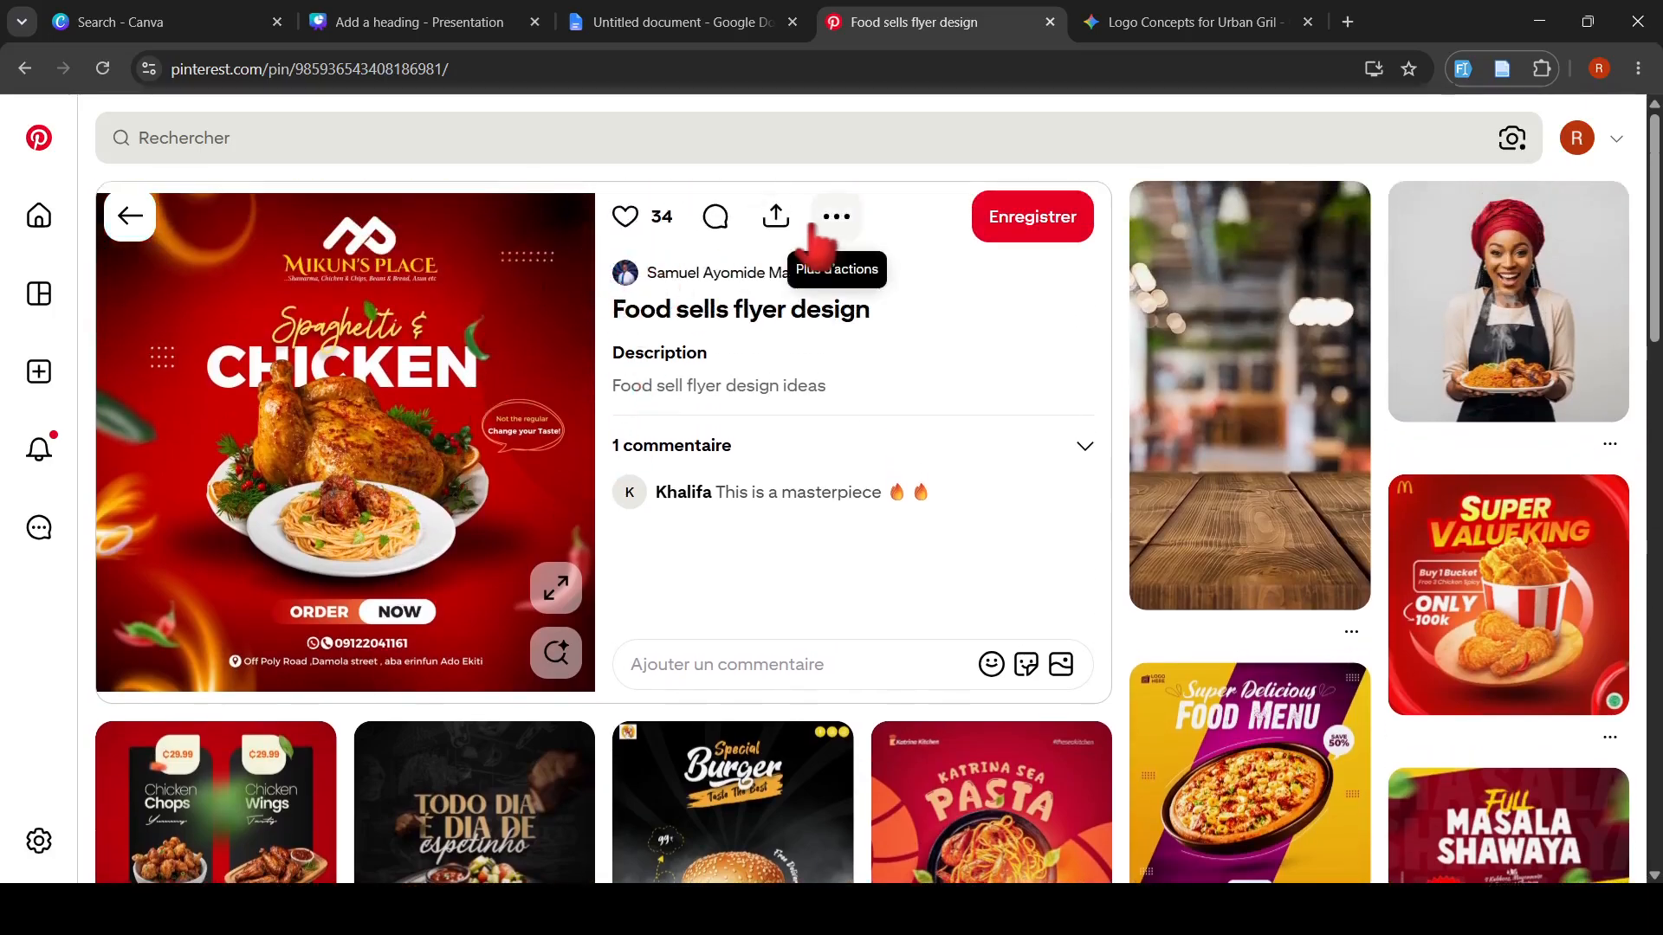
click(836, 216)
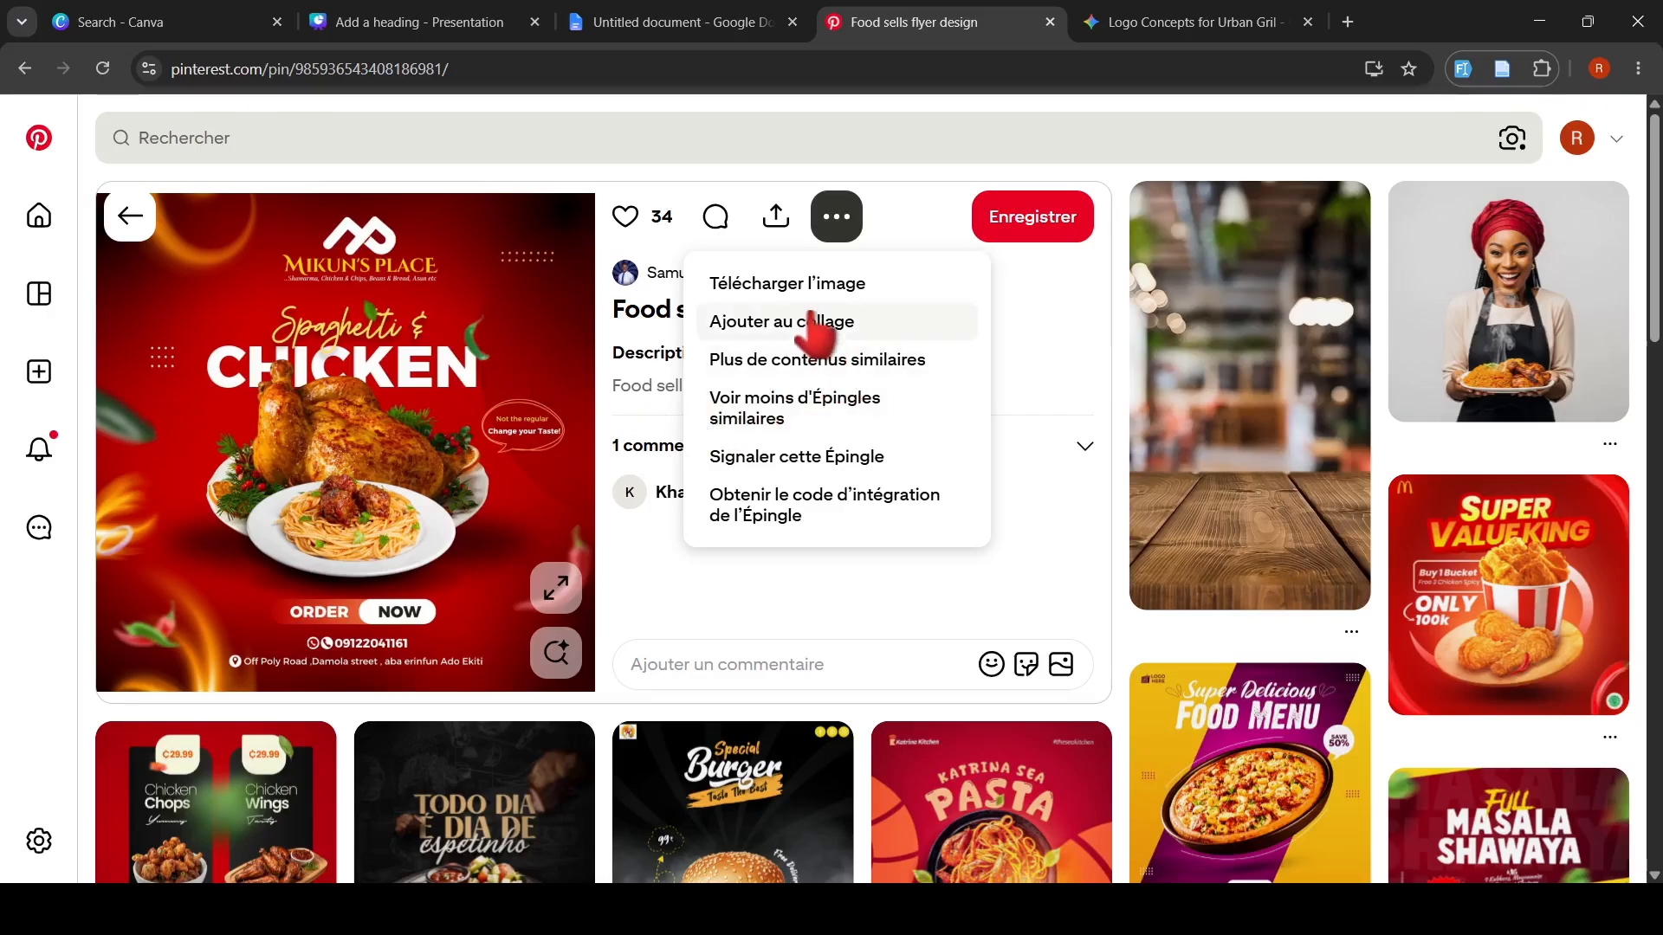
click(817, 284)
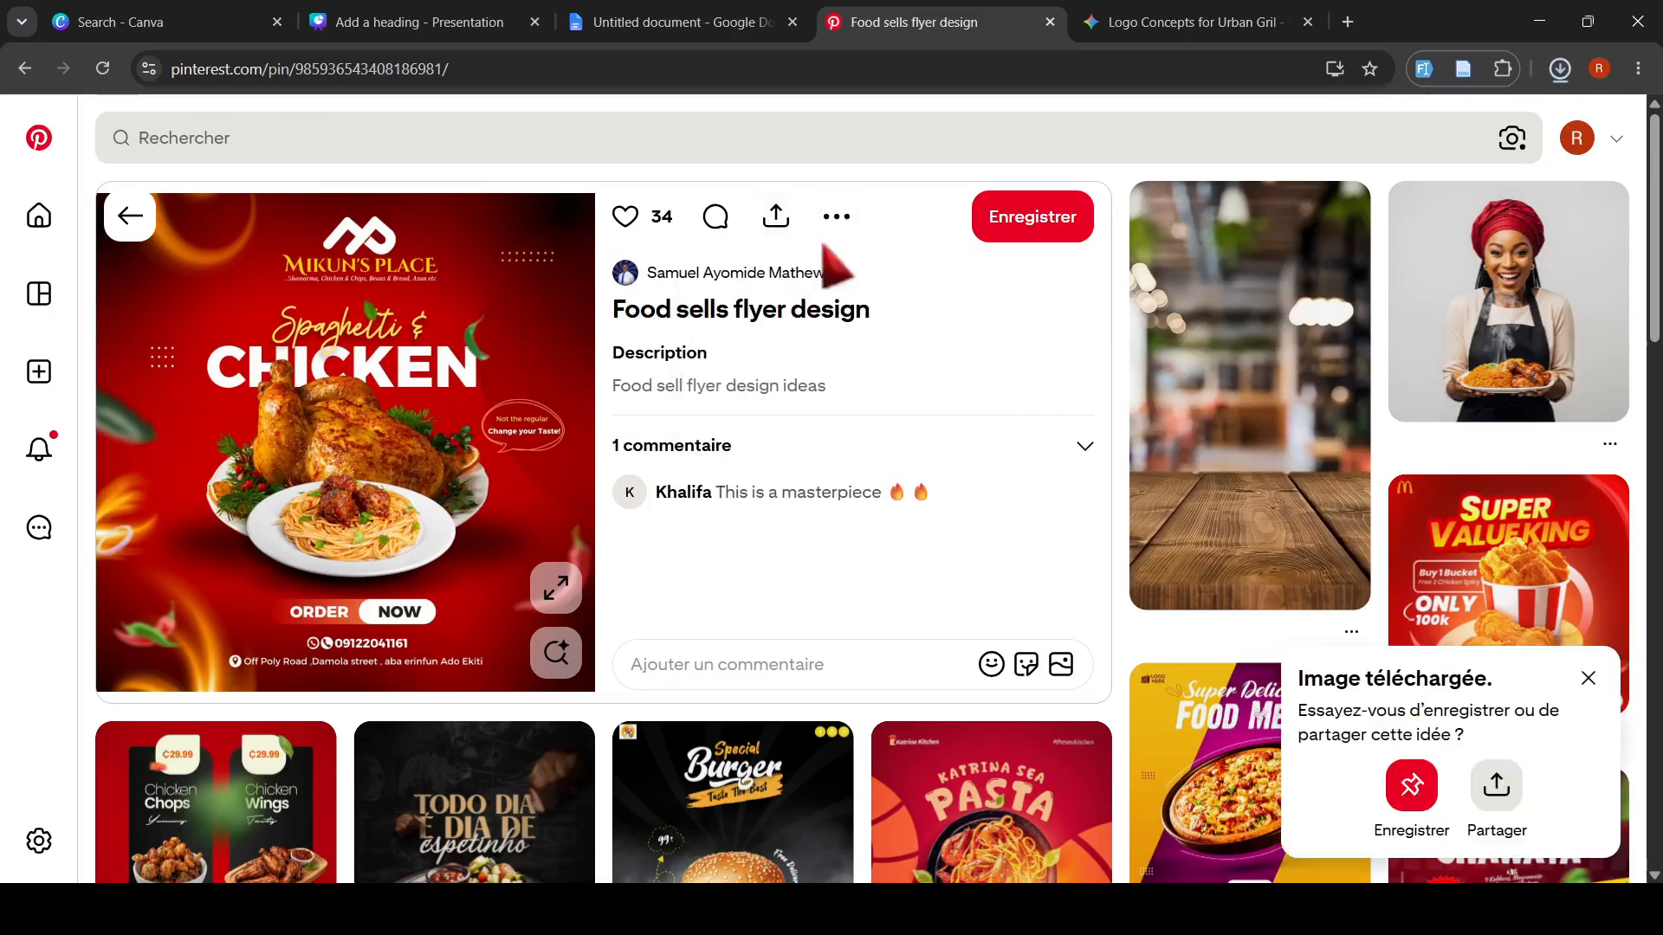
click(836, 218)
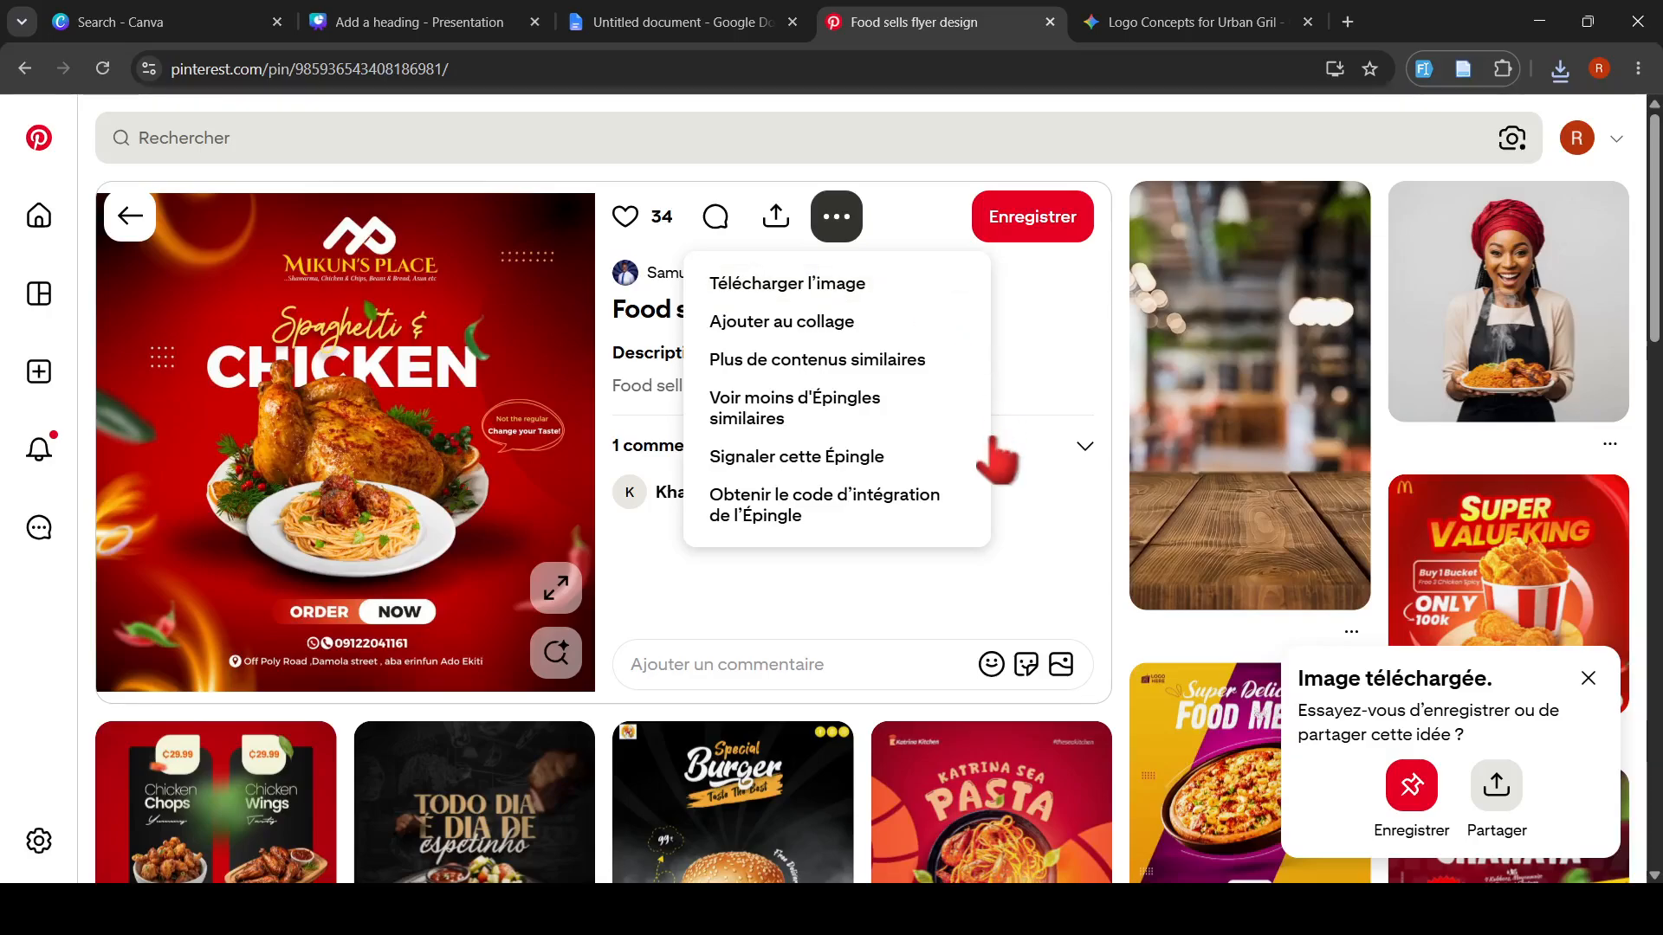
Step: Switch to the Canva templates page and create a blank Instagram Post (4:5) design
click(208, 26)
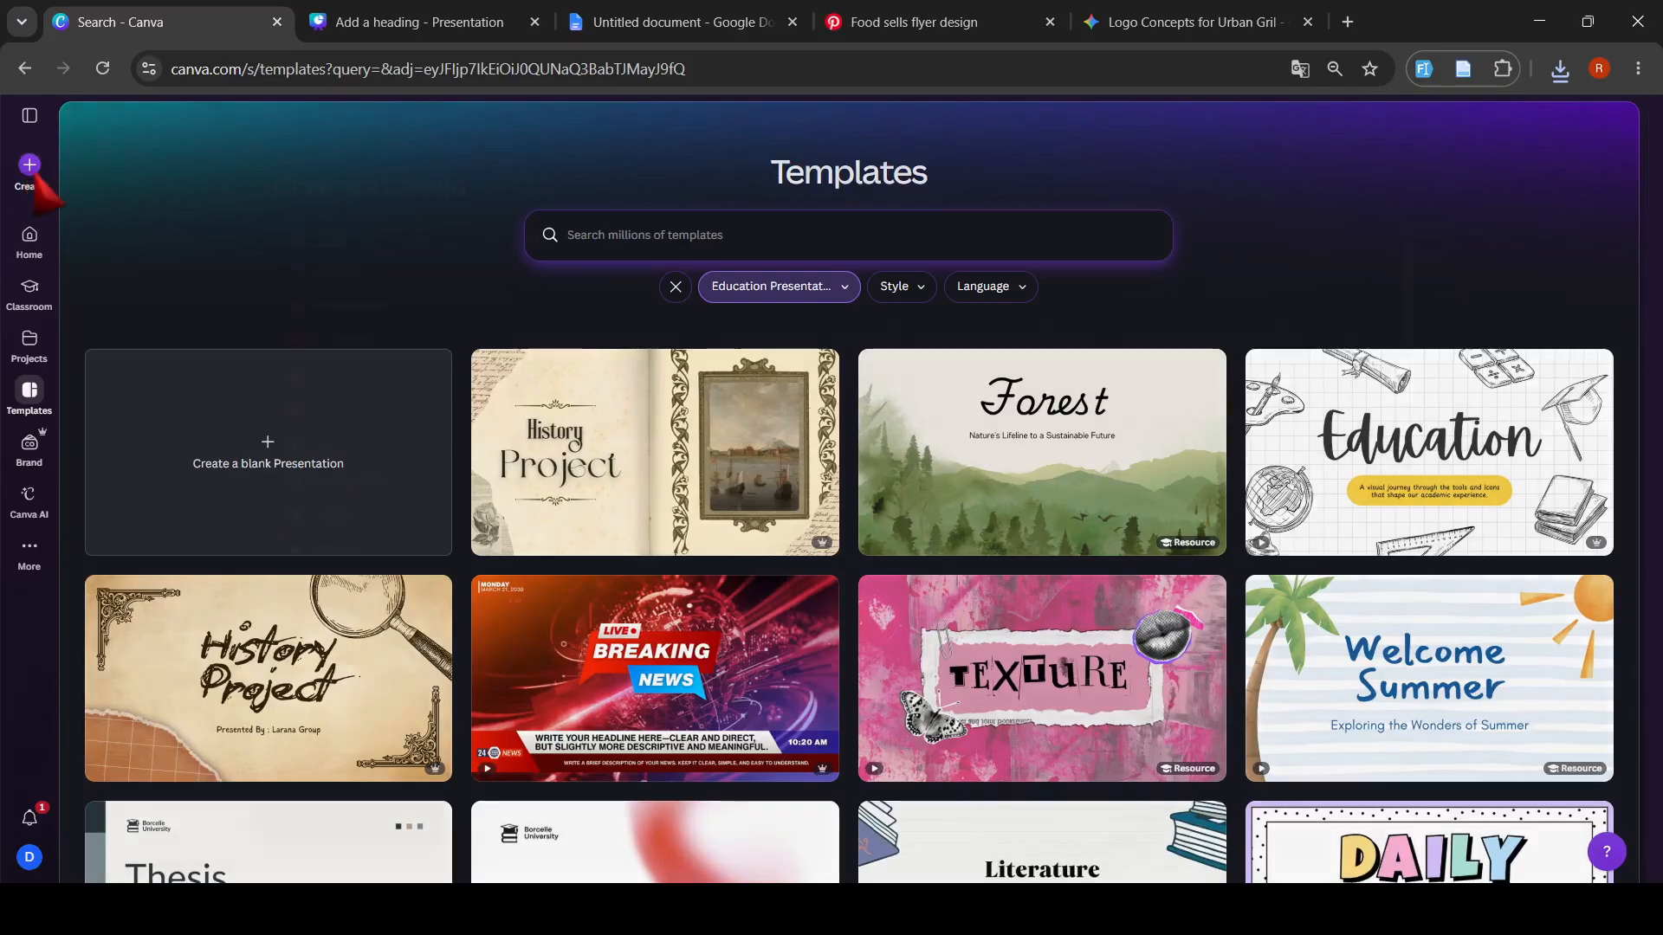
click(29, 169)
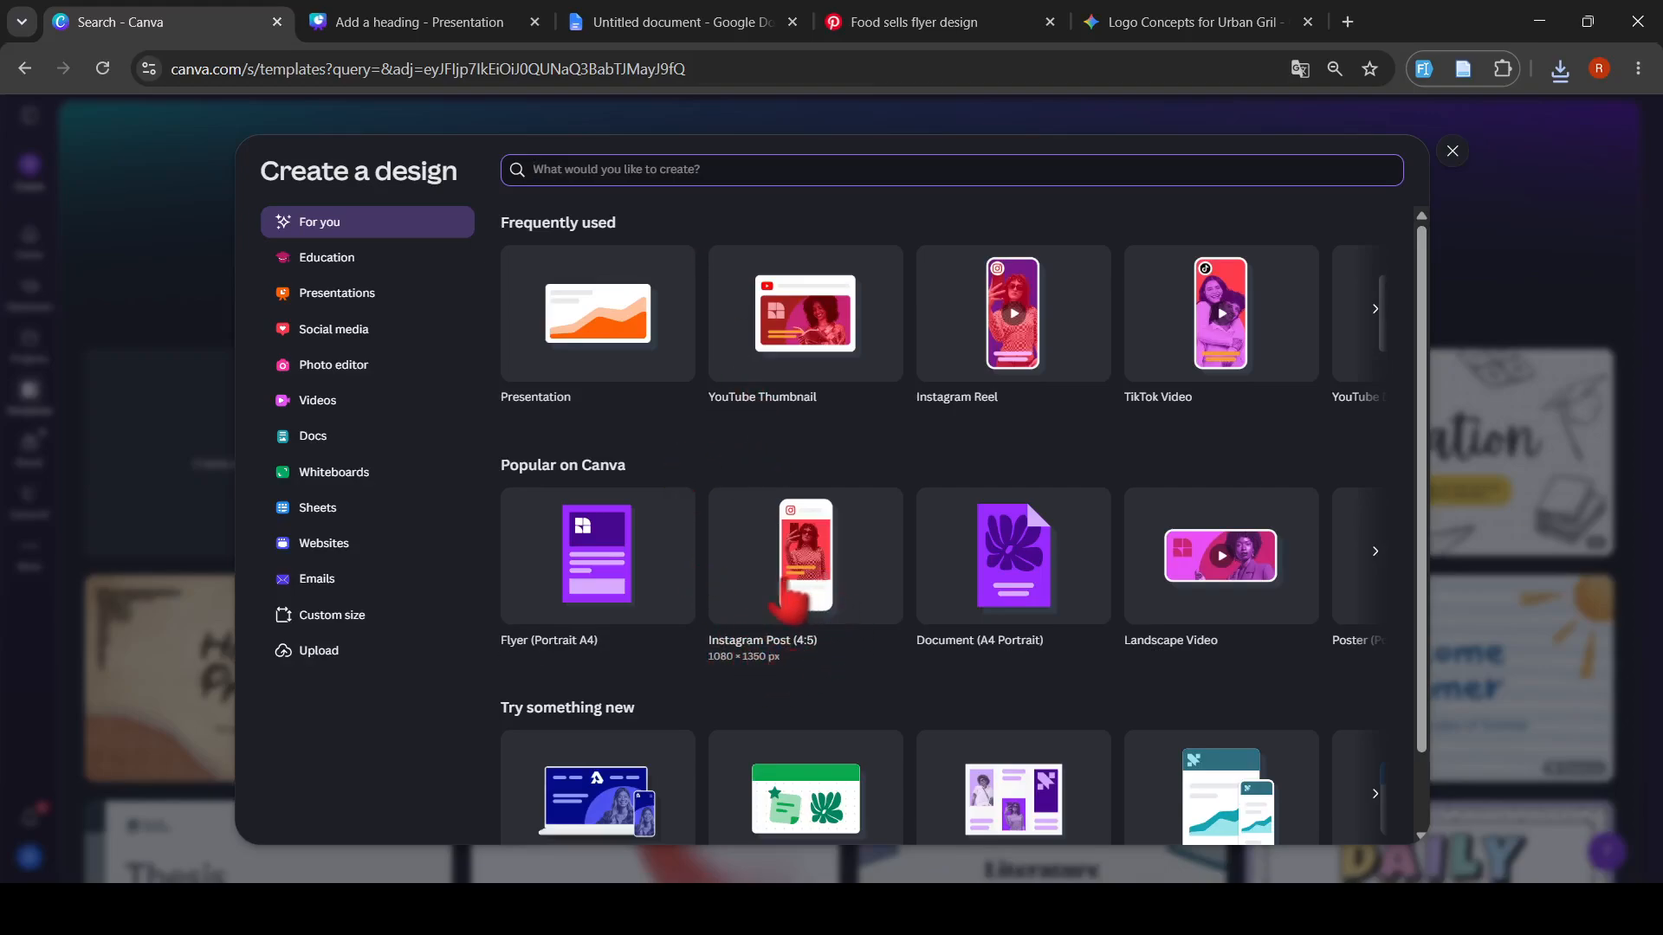
click(788, 598)
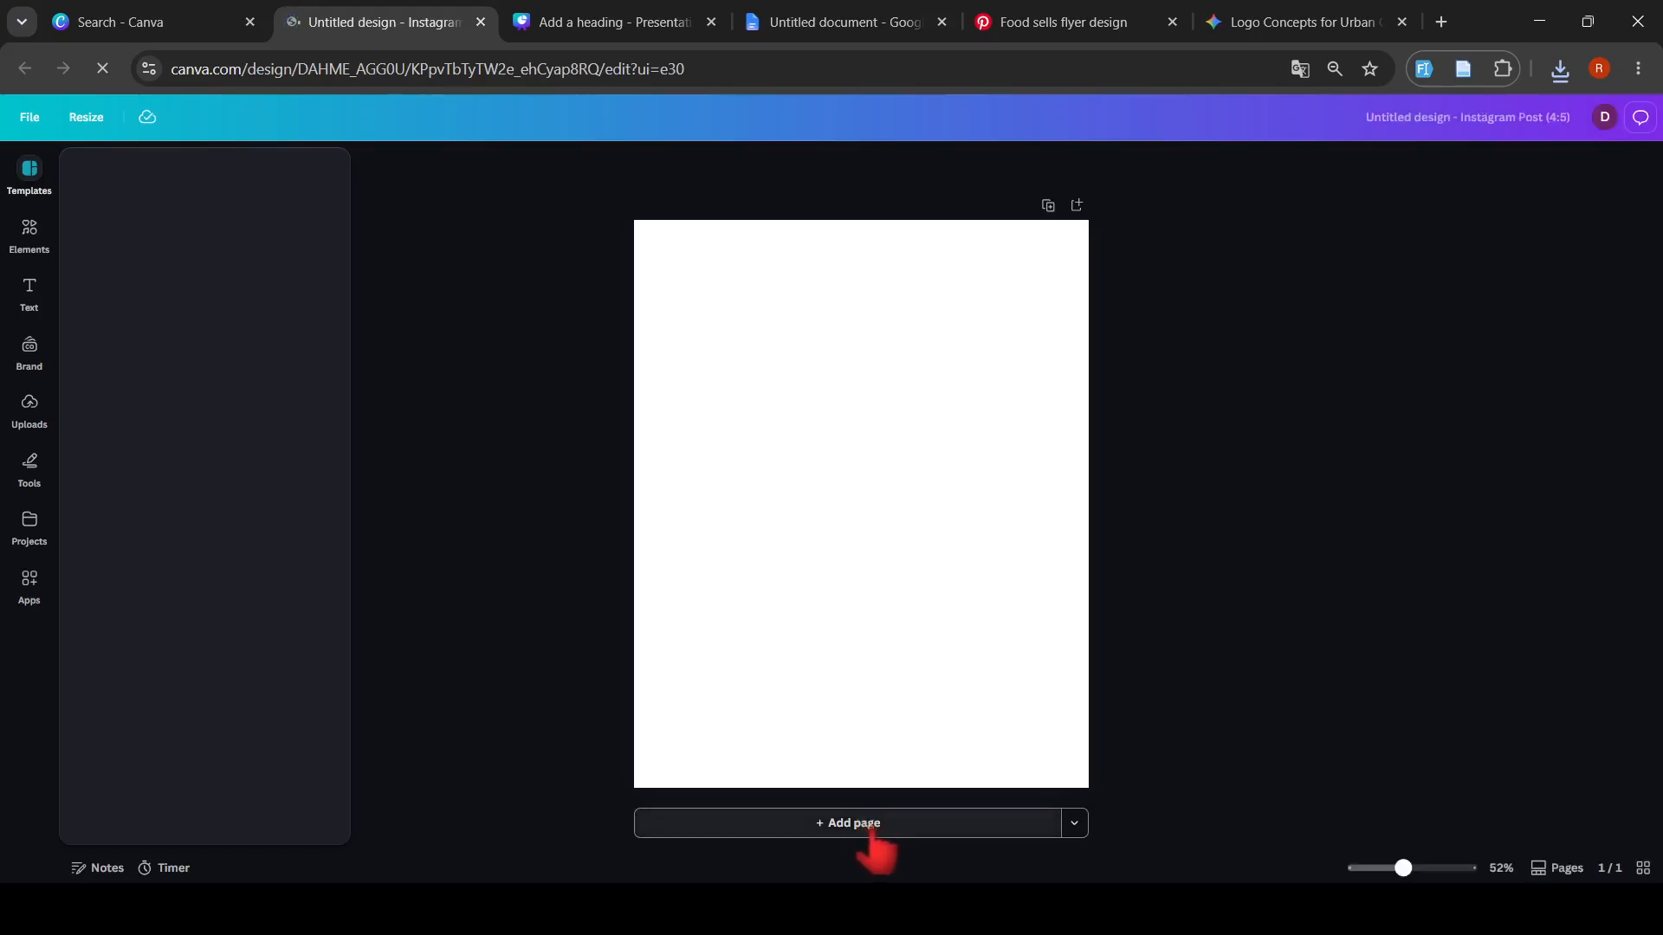
click(870, 827)
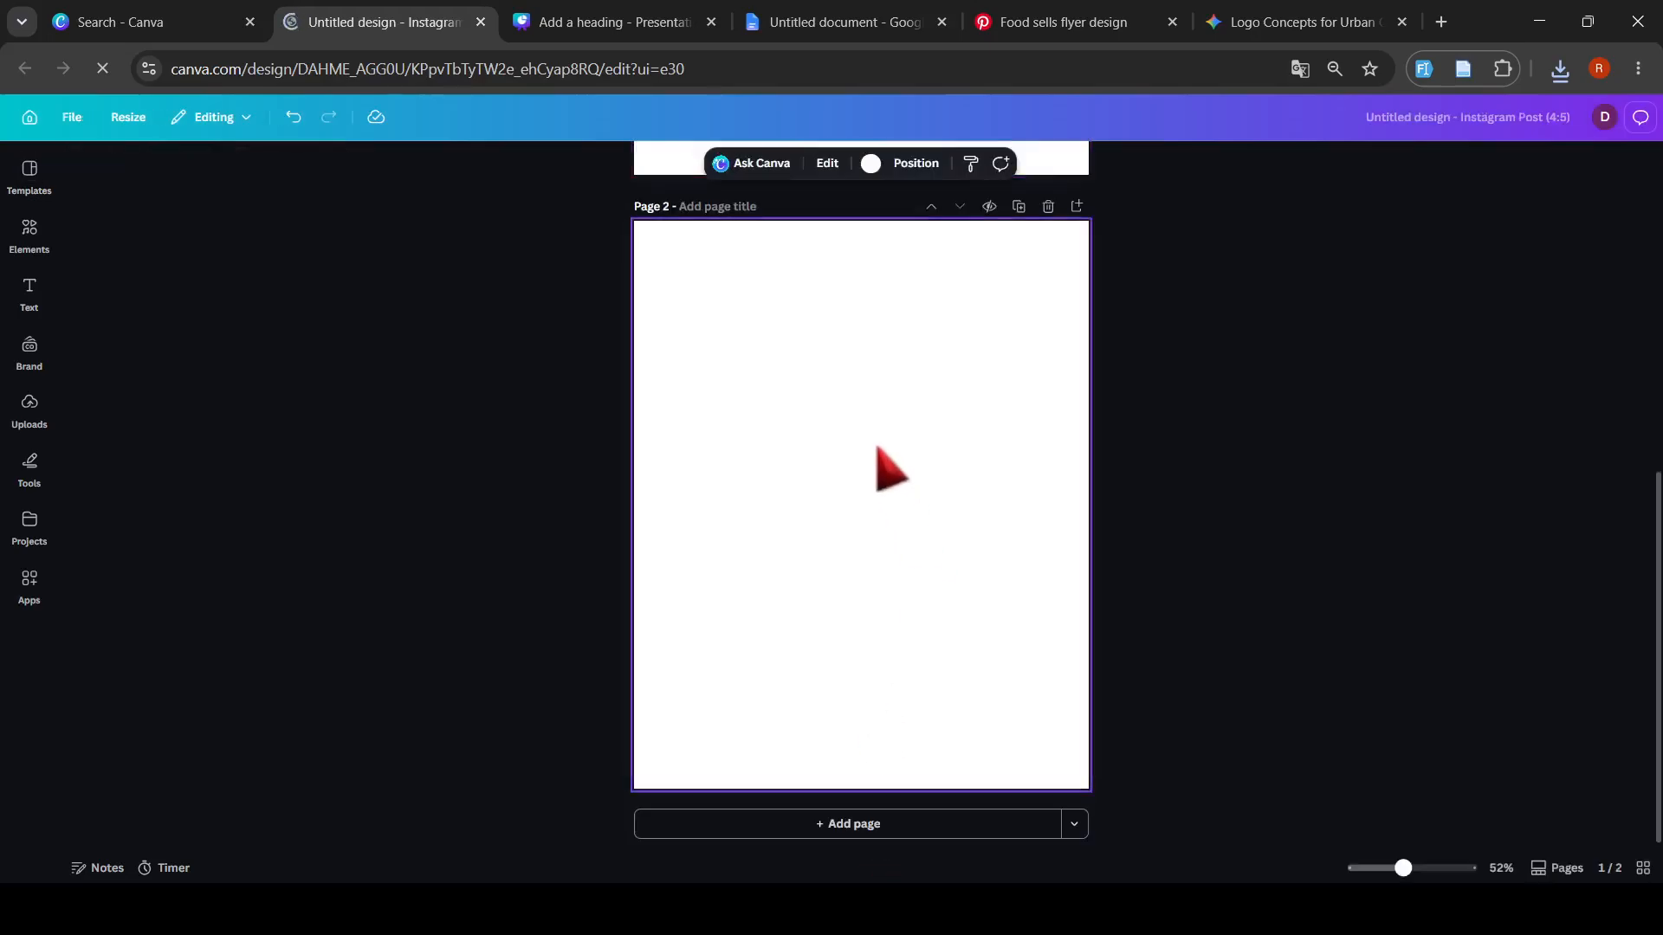
scroll(854, 371, up, 5)
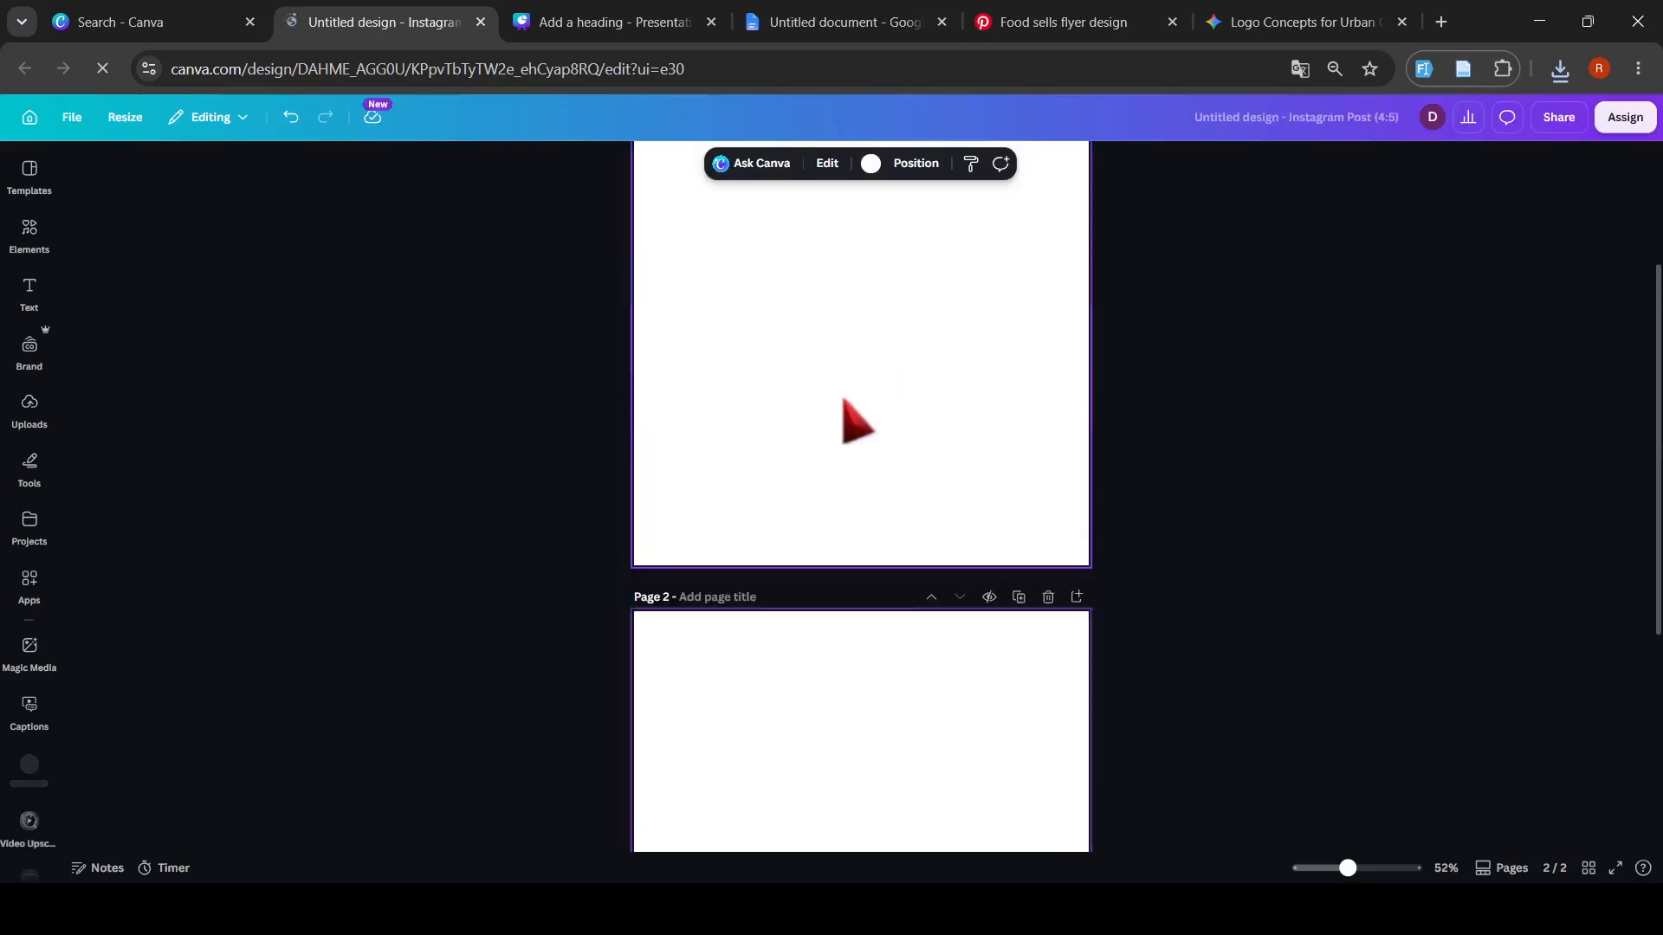
click(1048, 598)
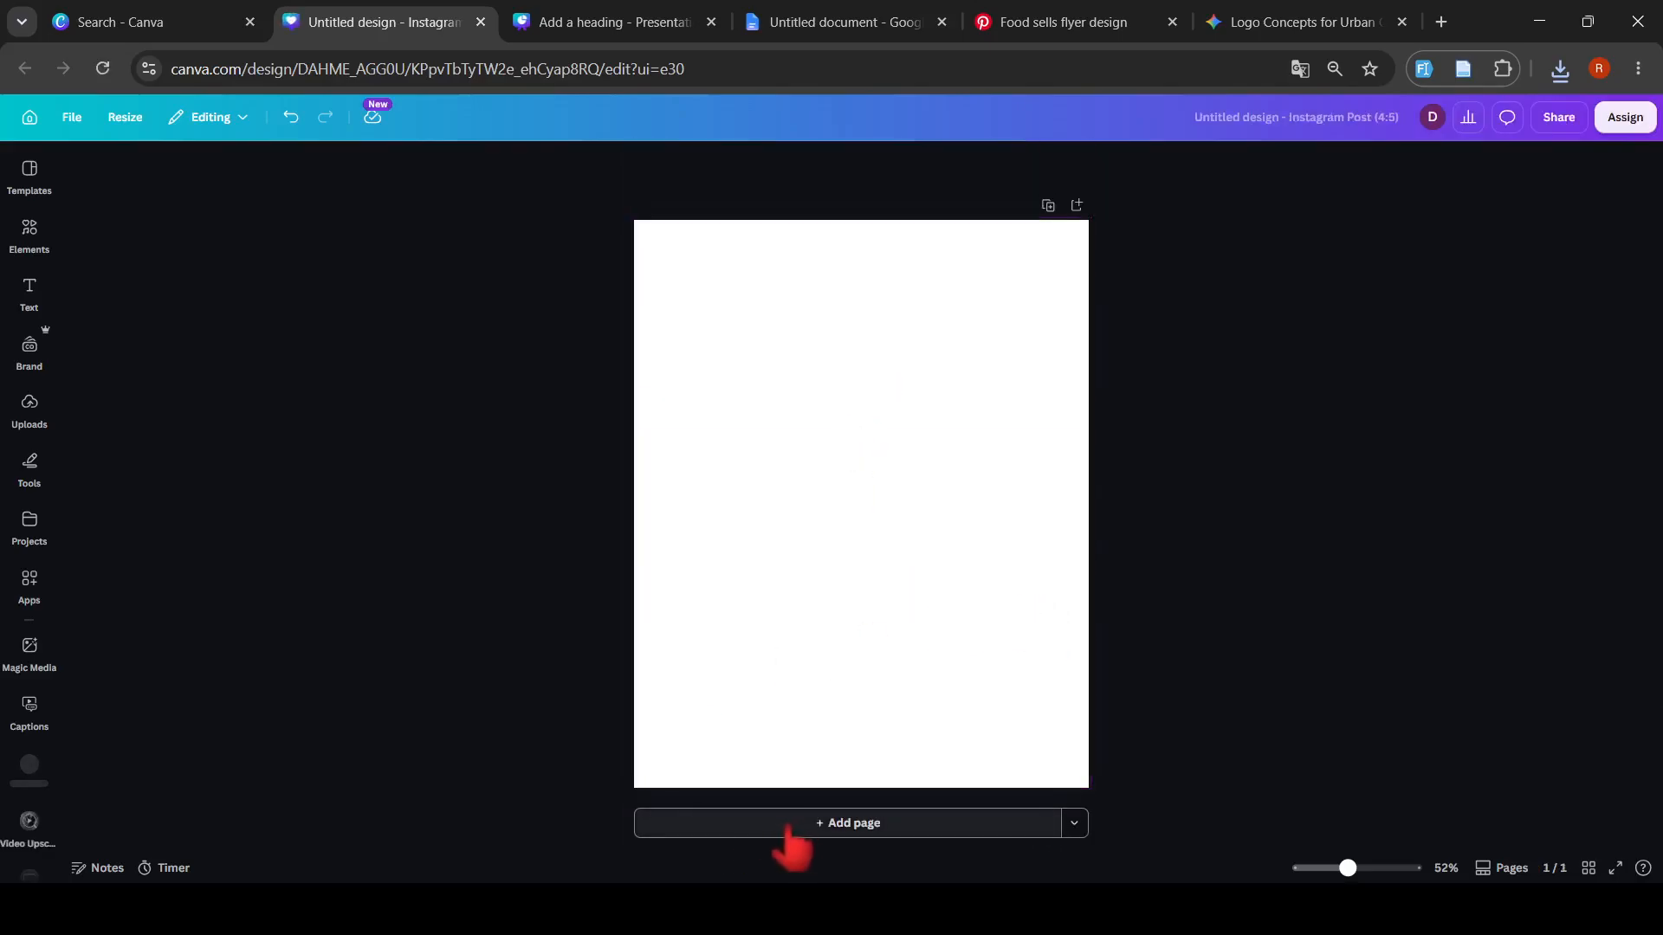
Step: Add a second page and place the downloaded Spaghetti & Chicken flyer on it as the page background
click(833, 819)
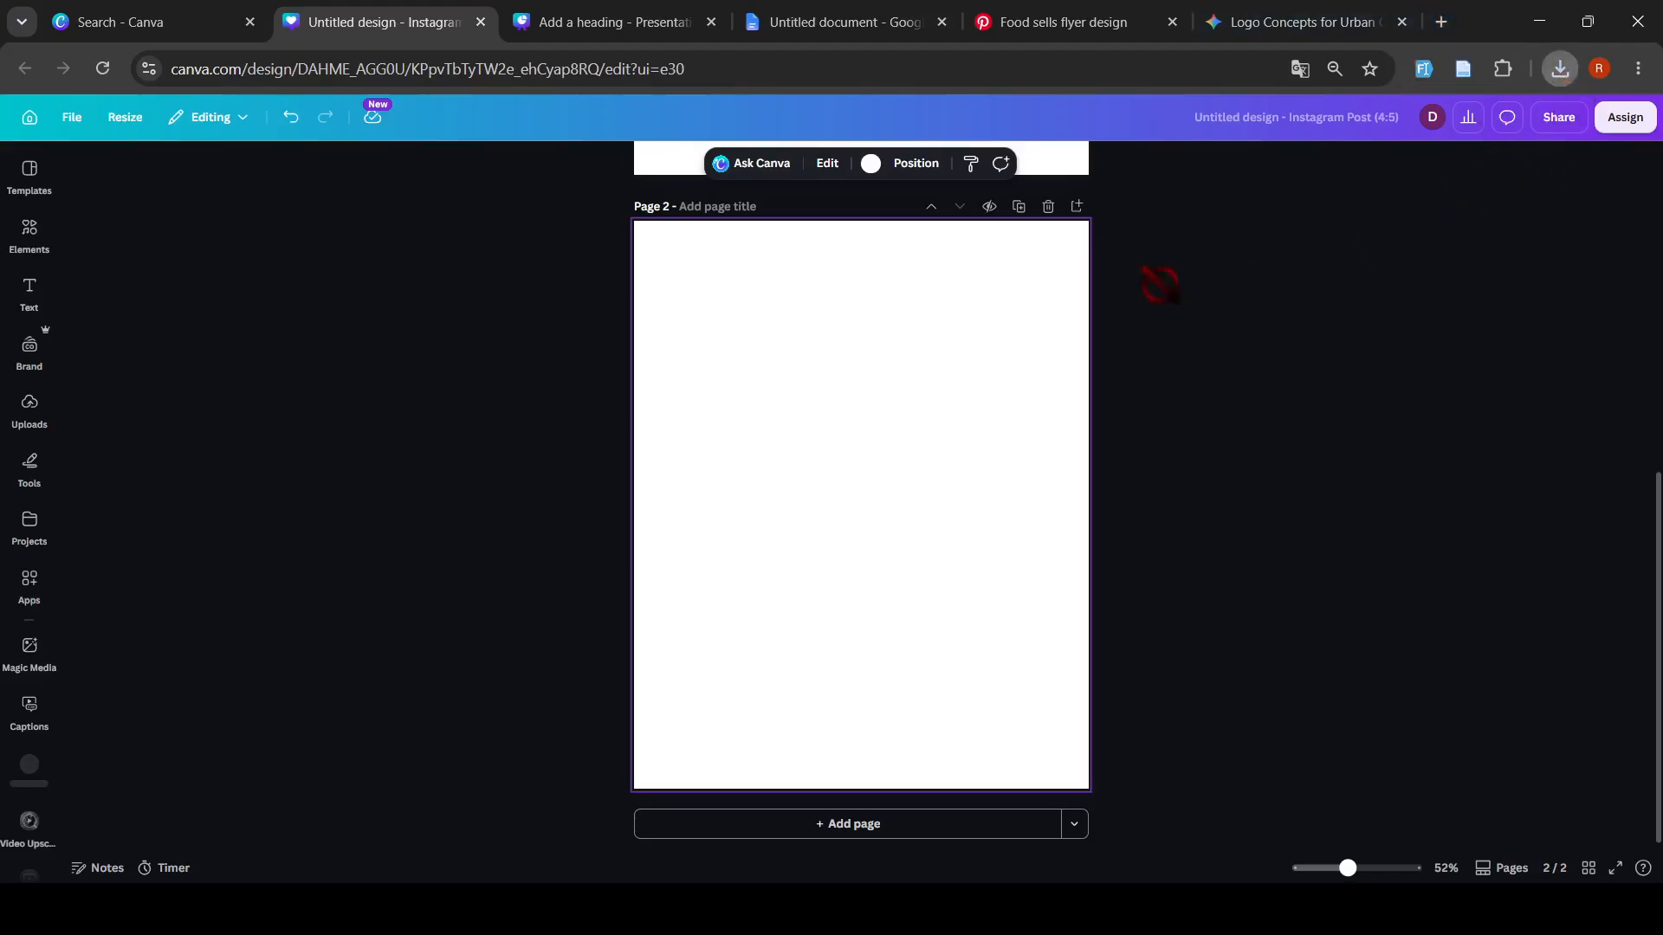
drag(1161, 286, 957, 471)
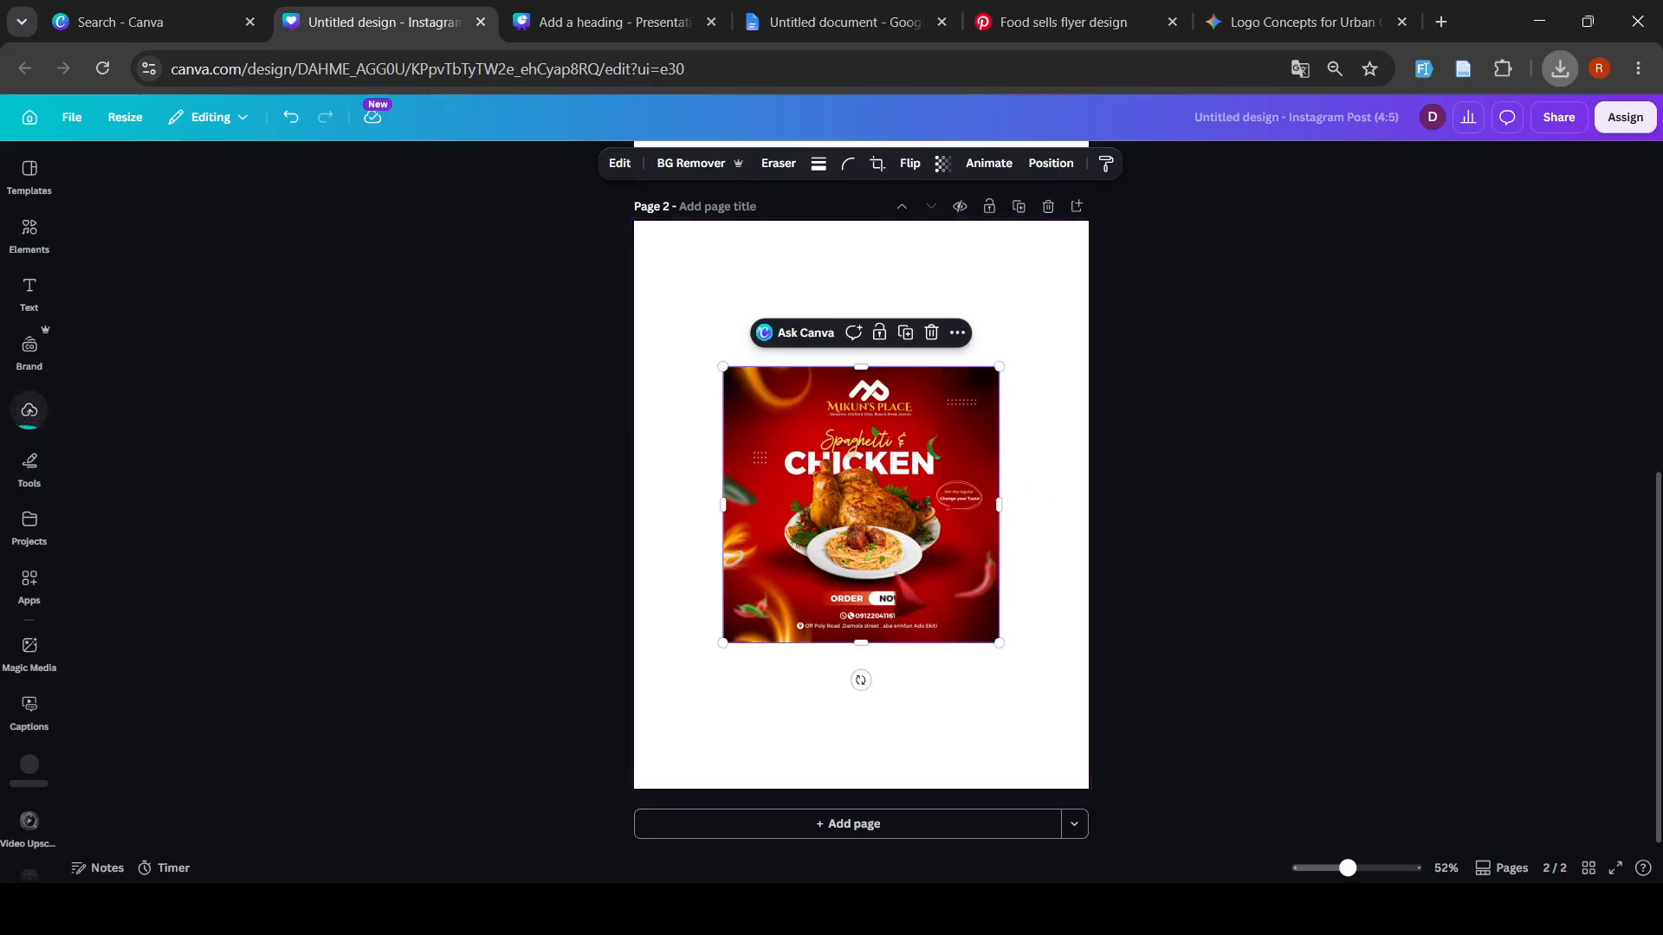
right_click(934, 567)
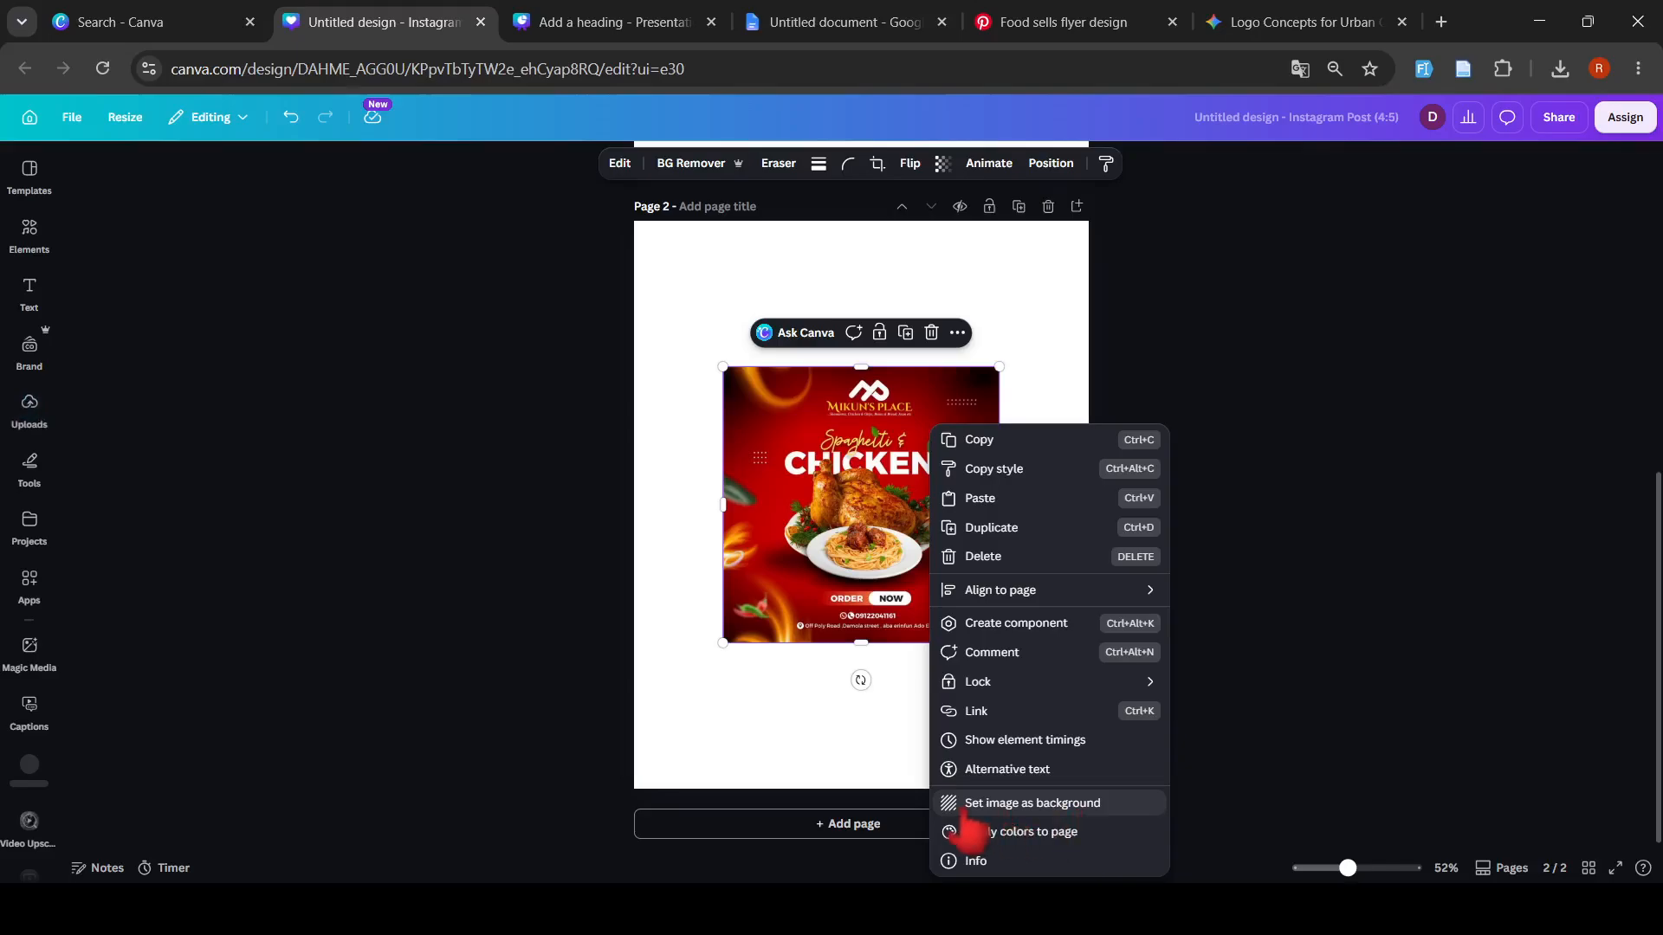
click(984, 803)
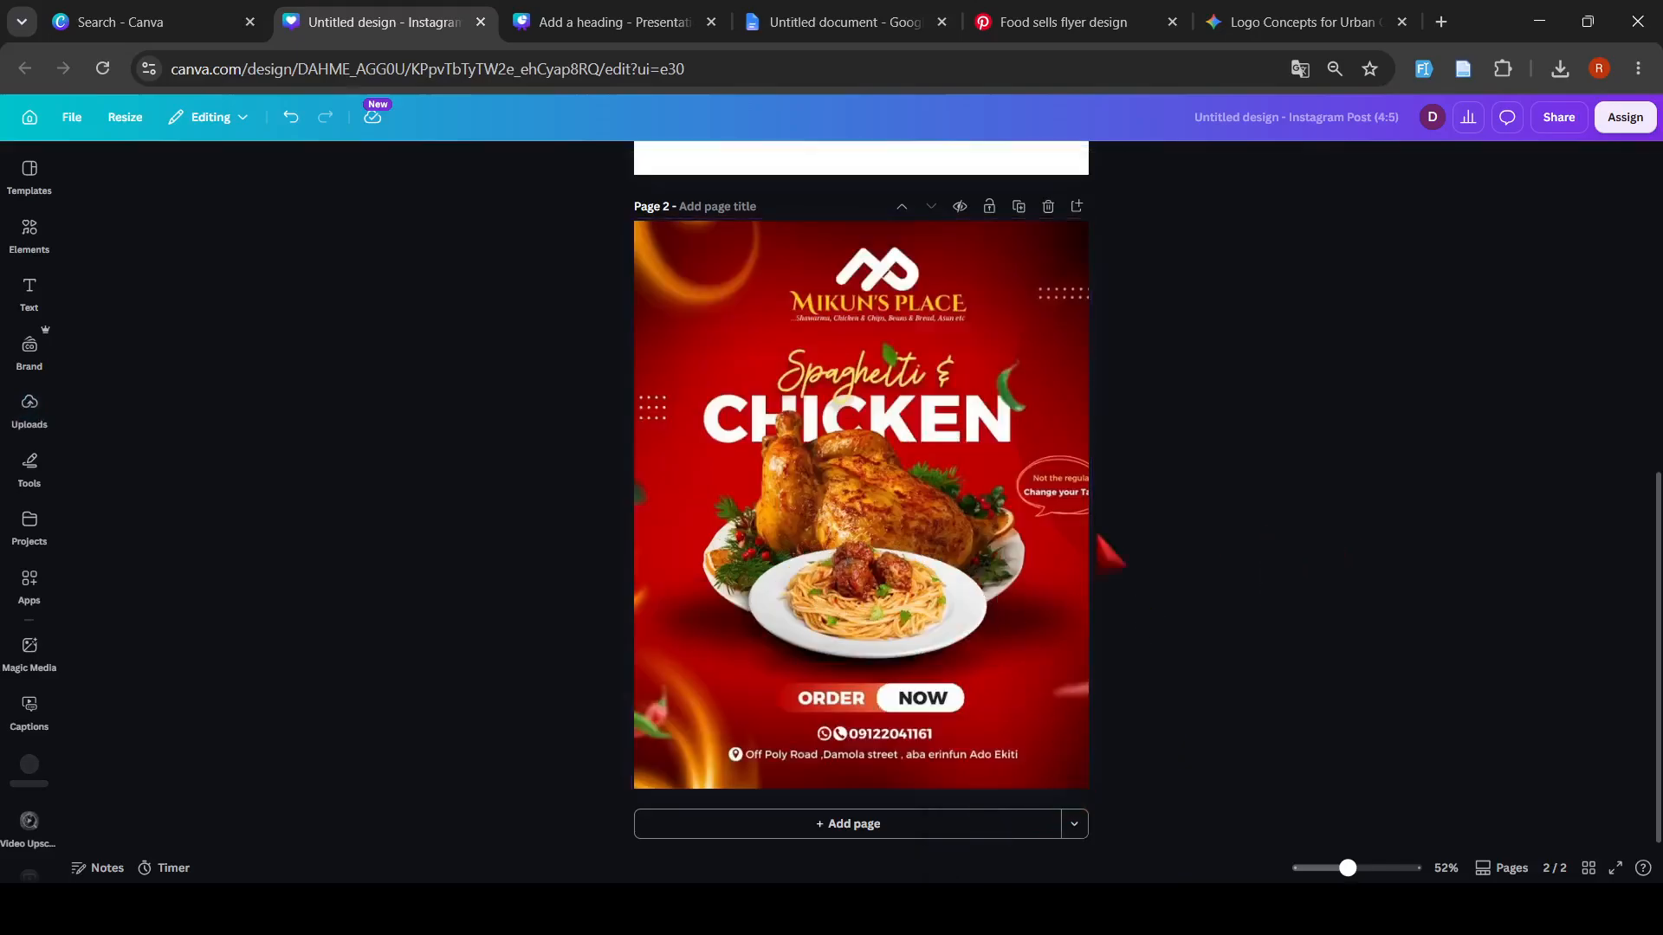
Step: Detach the flyer image from the second page's background and set it as the background again
right_click(952, 563)
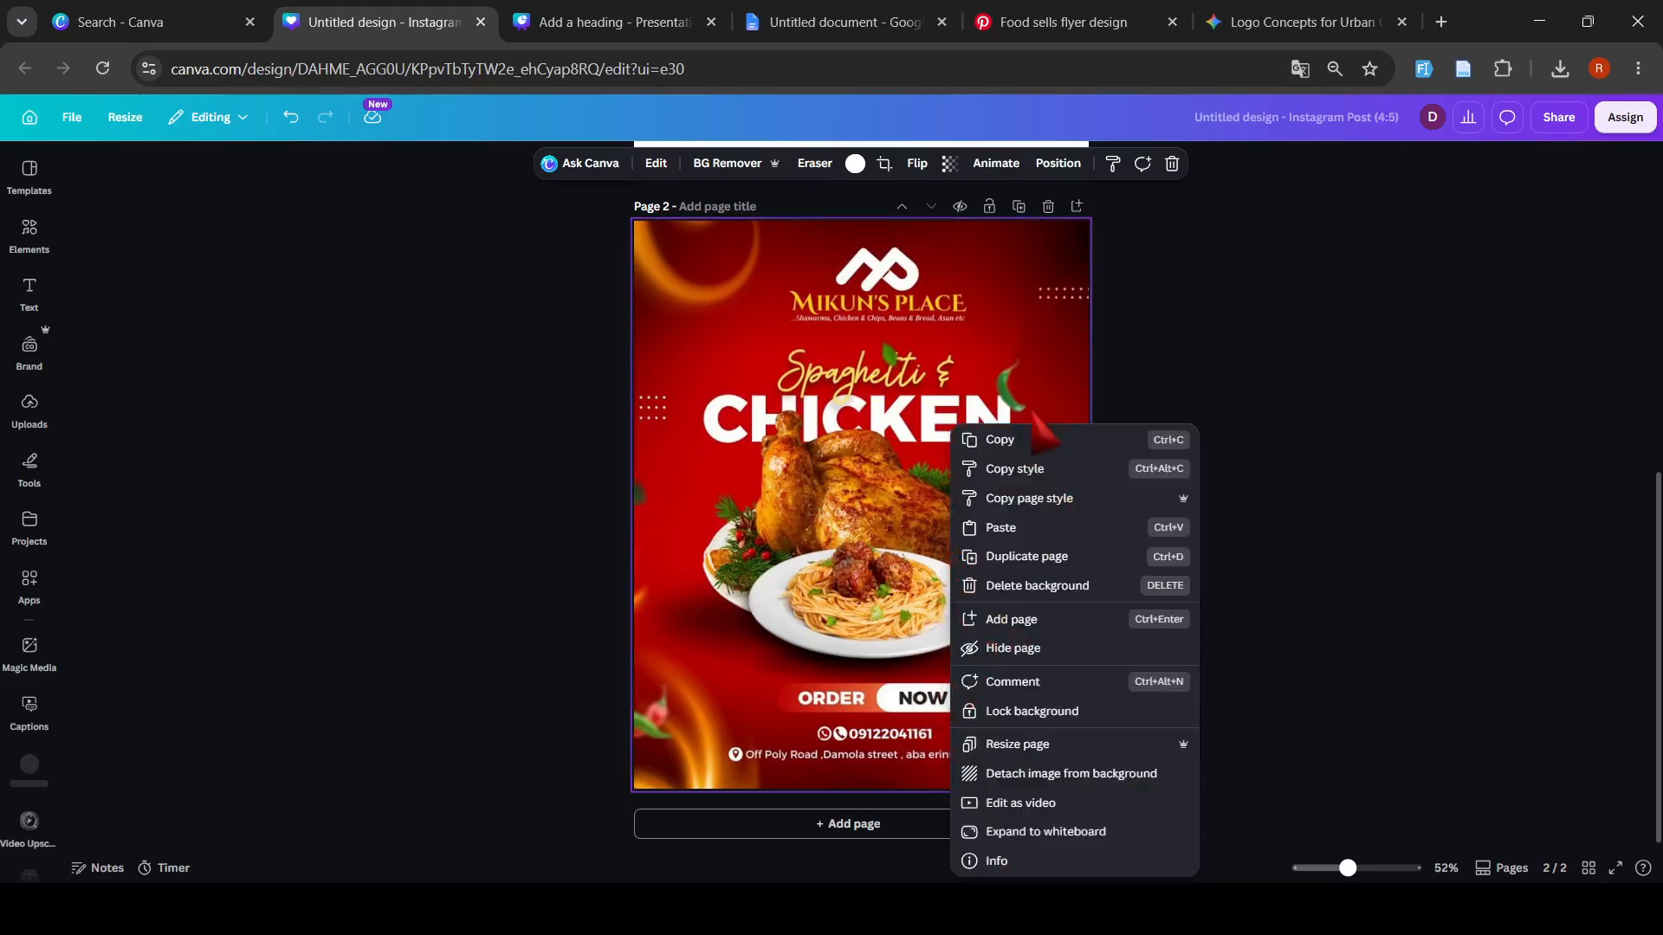
click(1094, 777)
right_click(918, 550)
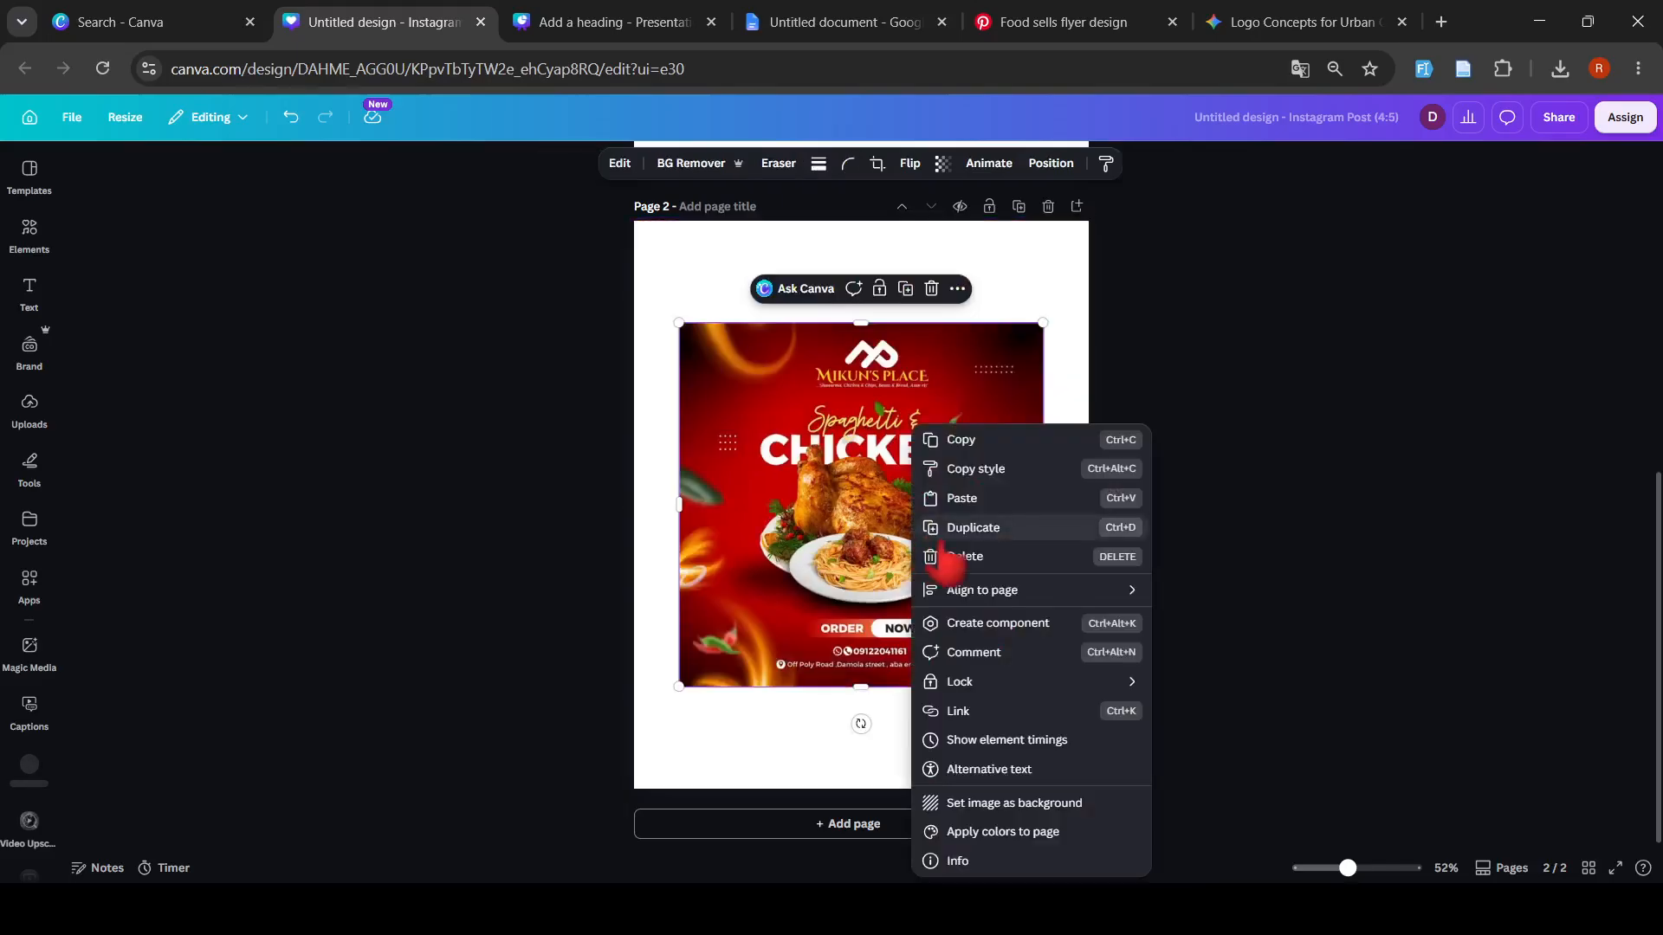
click(987, 805)
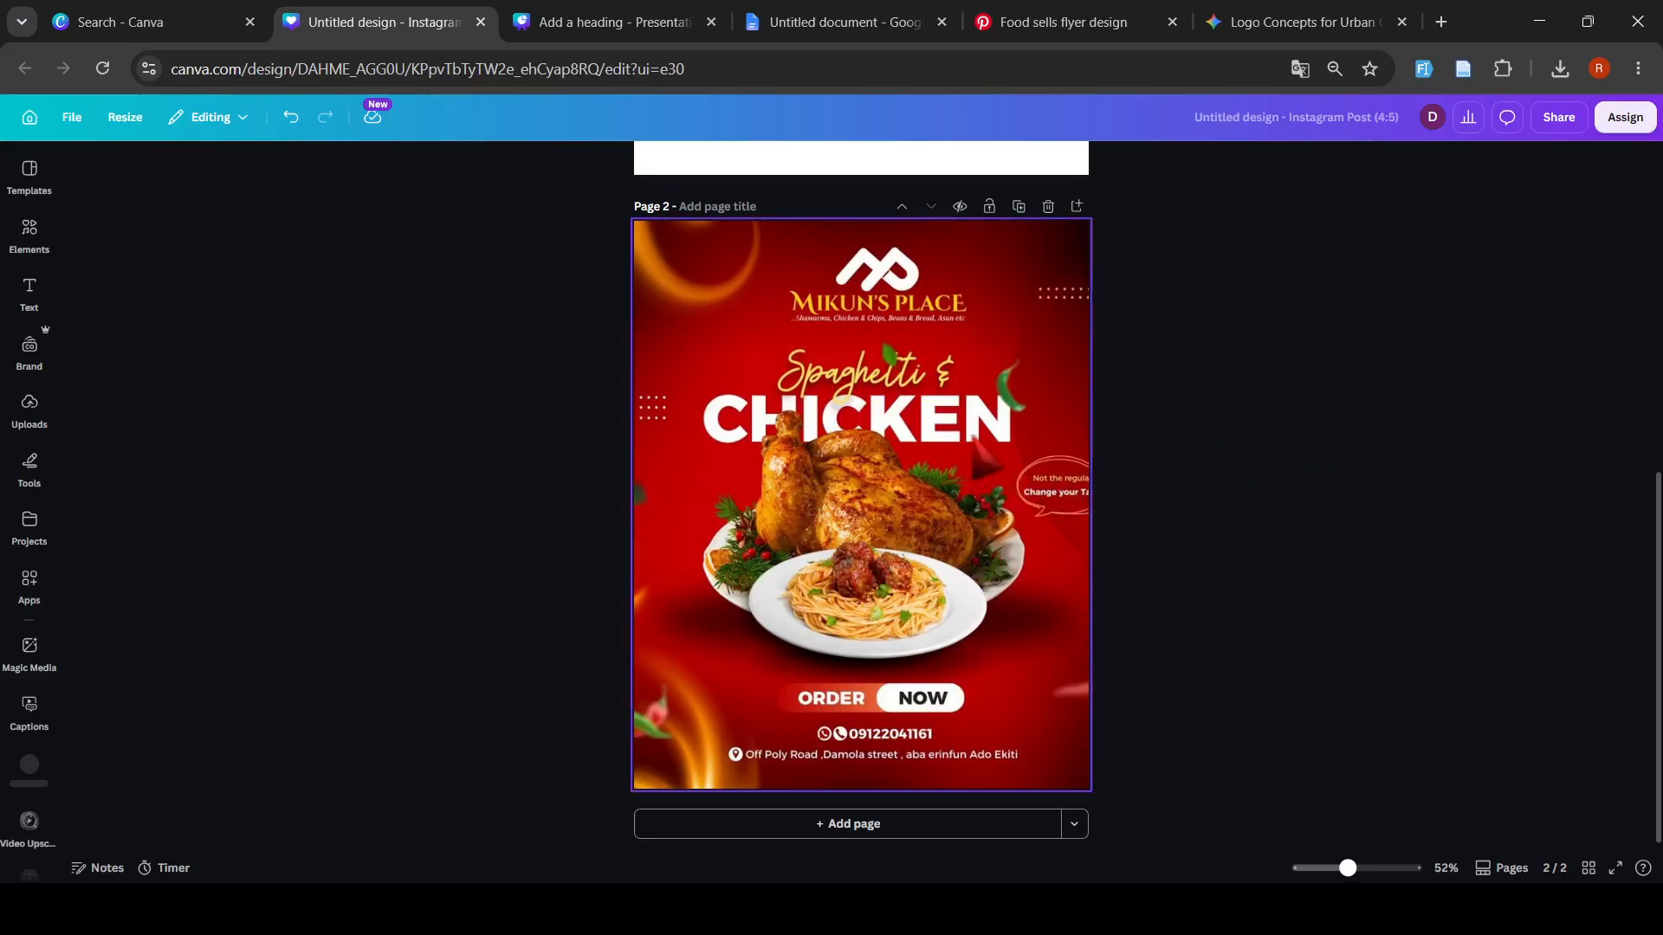
Step: Consult the Methodes slide and review the burger menu details in the Google Docs brief's first paragraph
scroll(974, 435, up, 5)
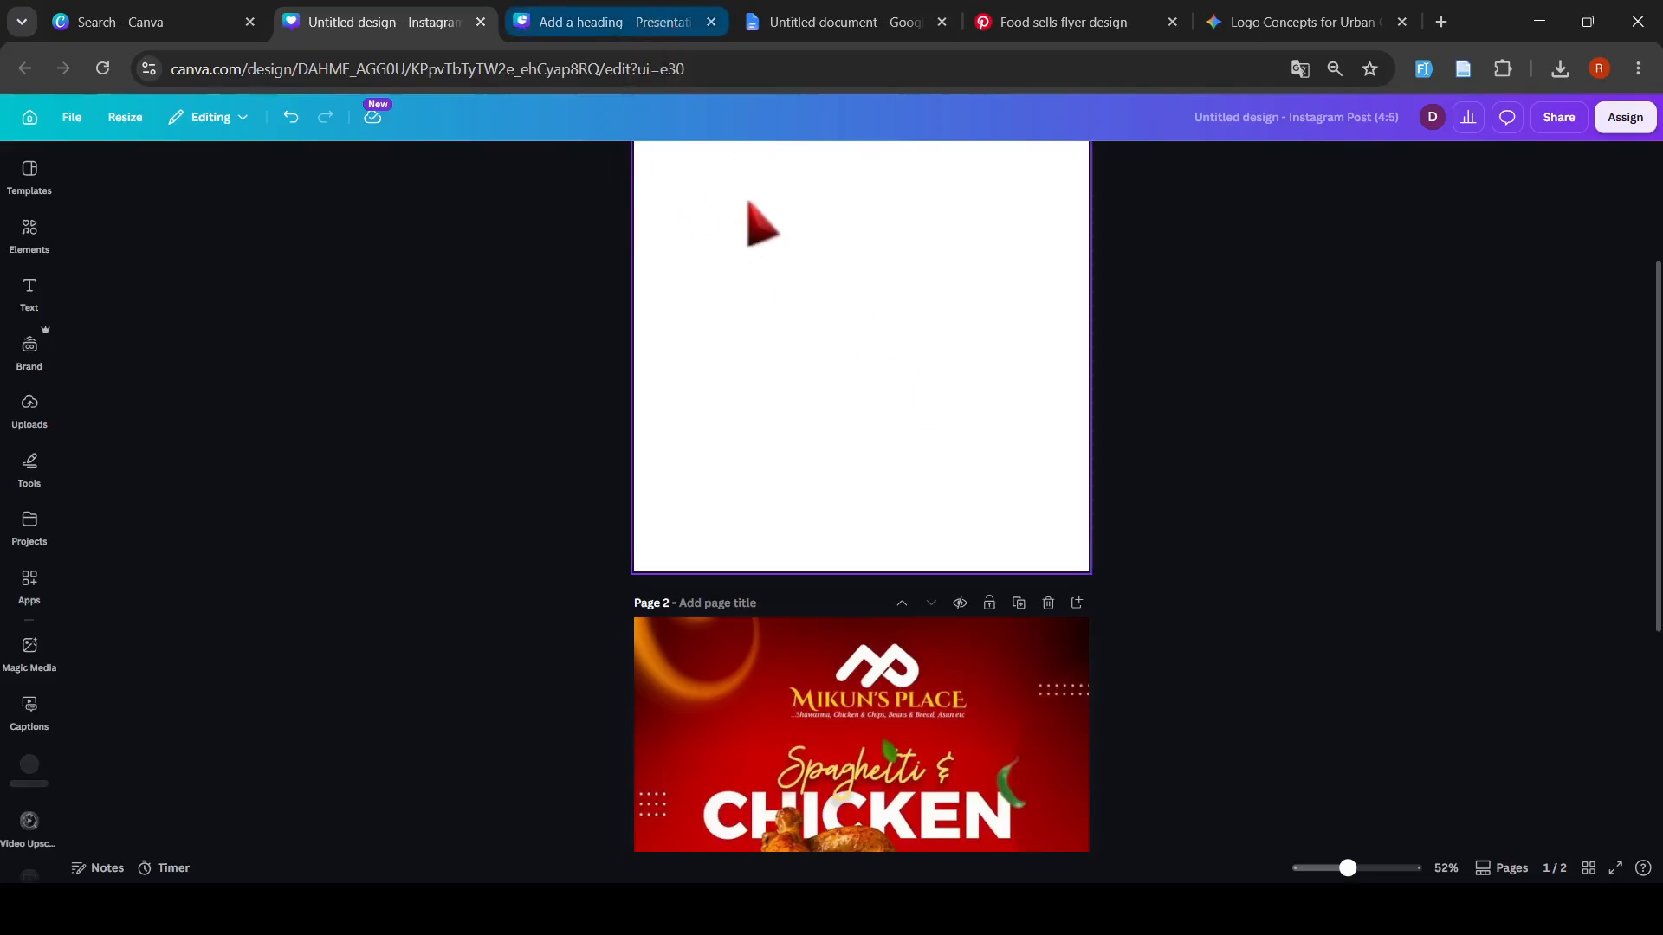
scroll(750, 208, up, 2)
click(585, 20)
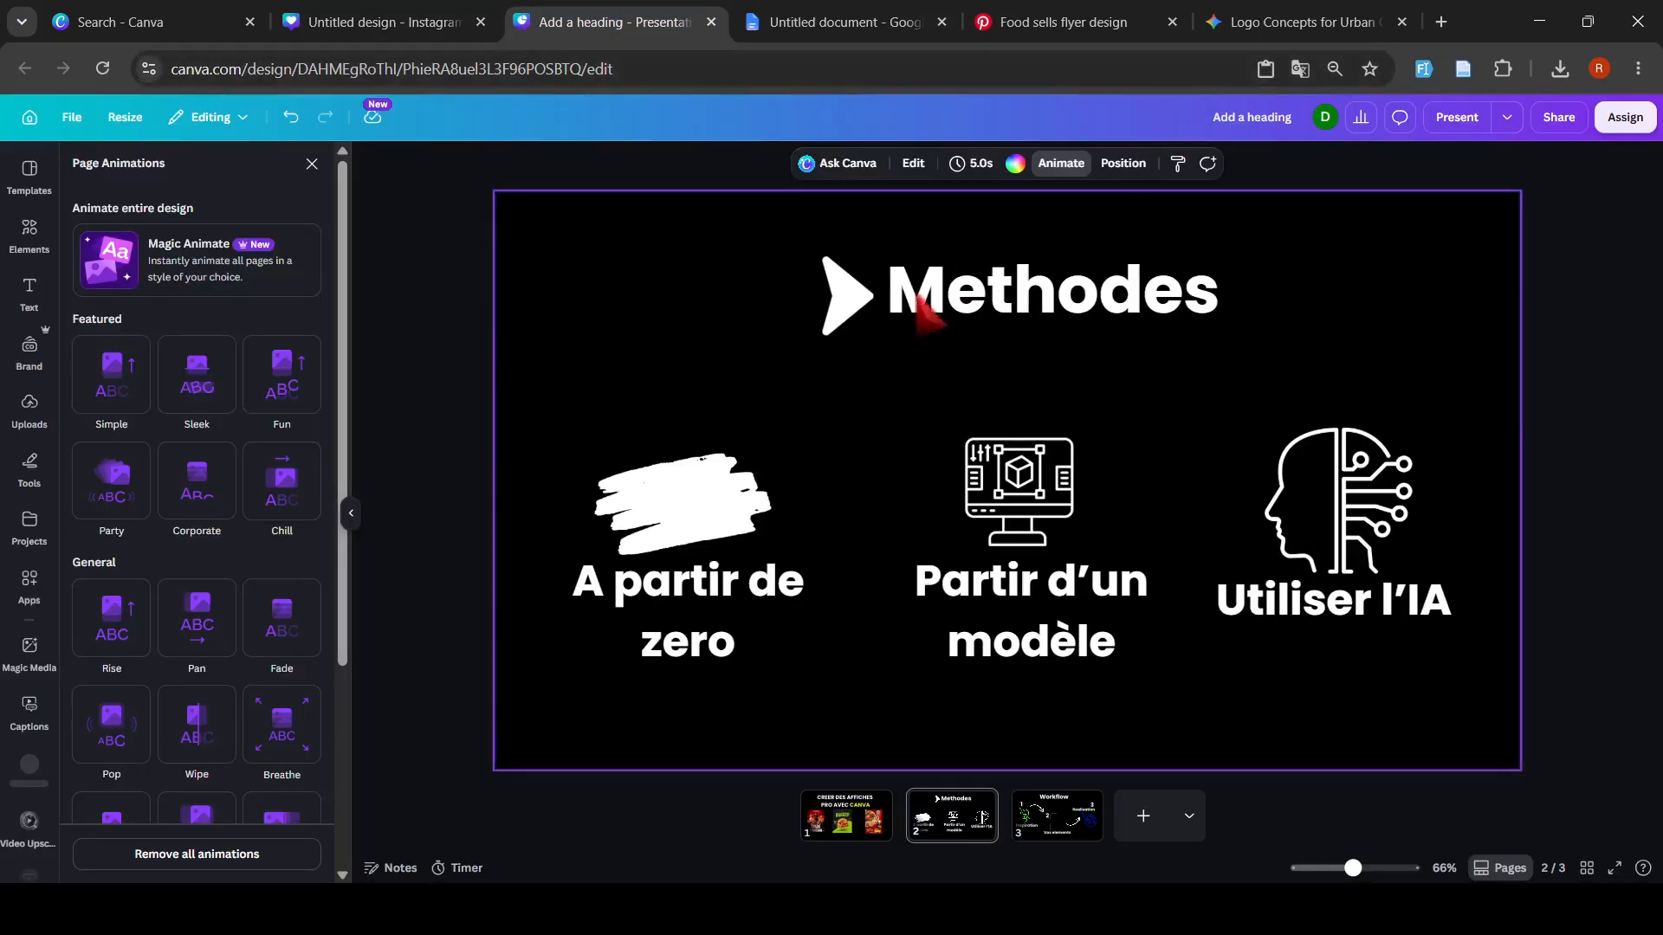
click(853, 22)
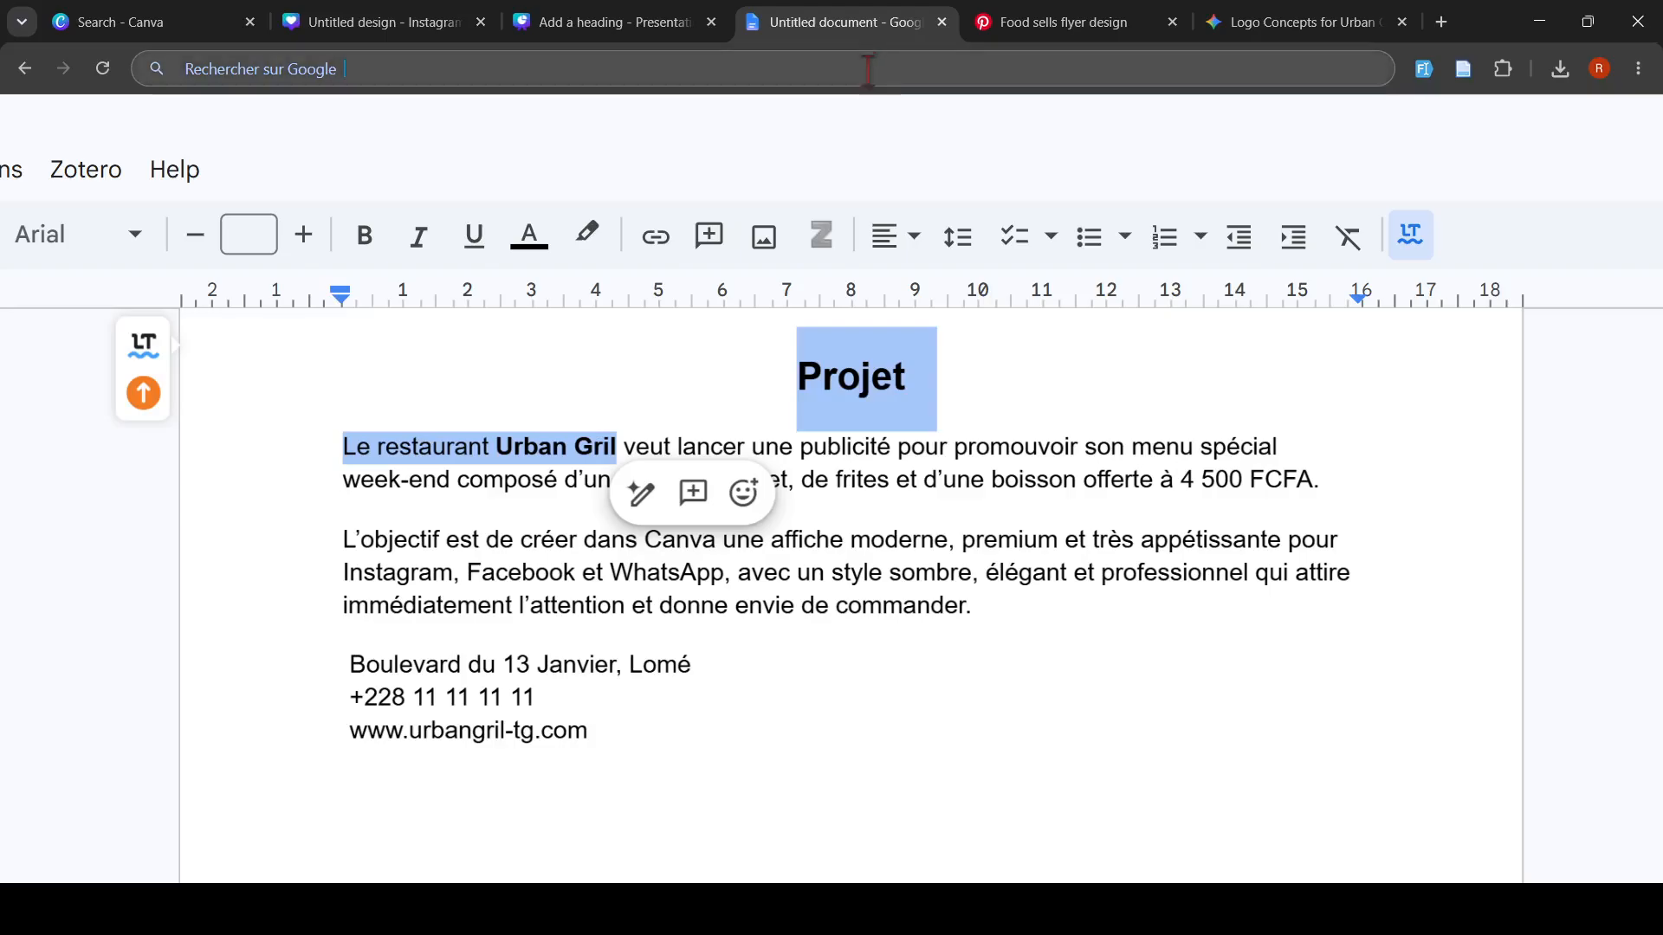
click(862, 481)
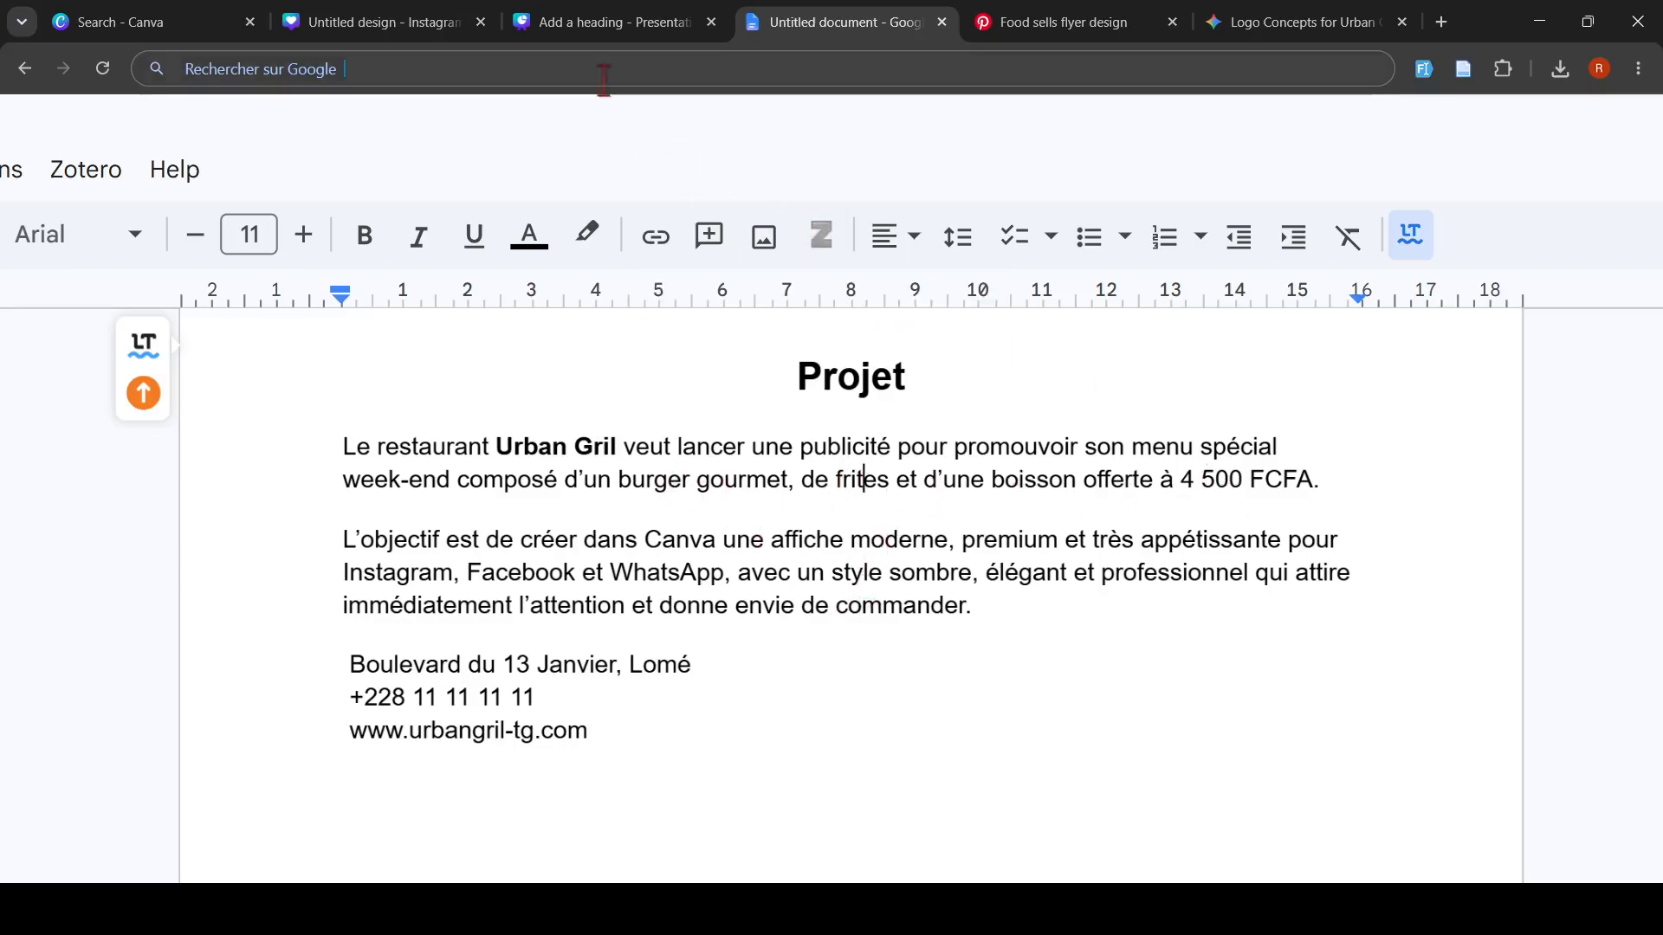
Step: Switch to the Canva Instagram post design and search the elements for "burger", showing only photos
click(355, 25)
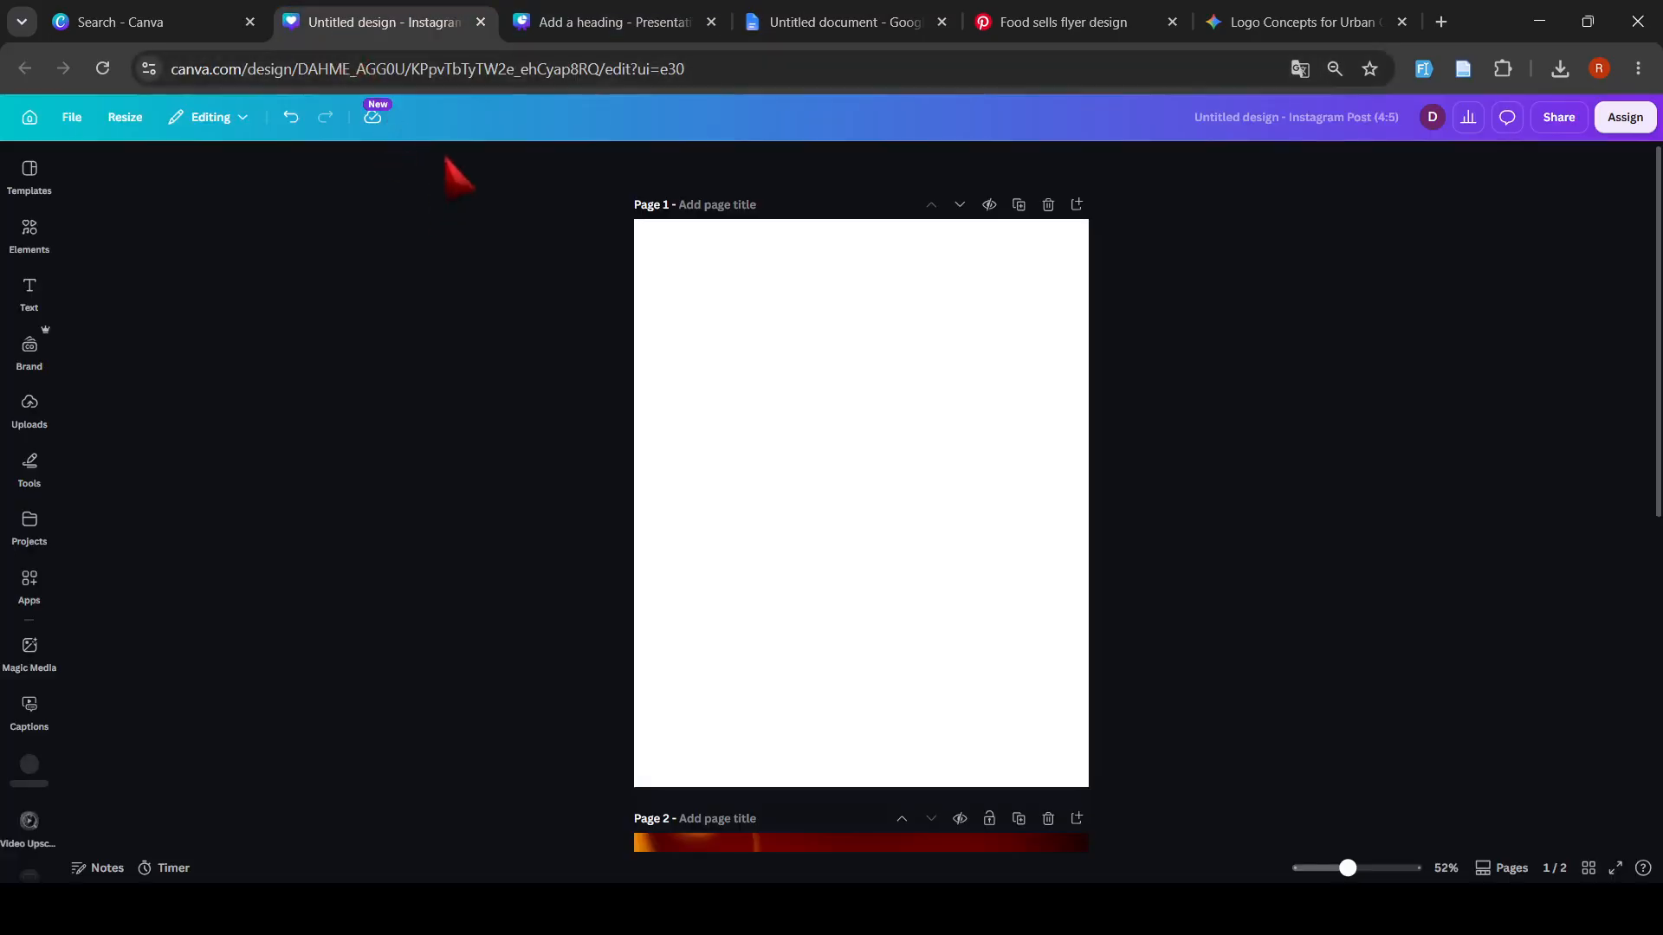
click(29, 243)
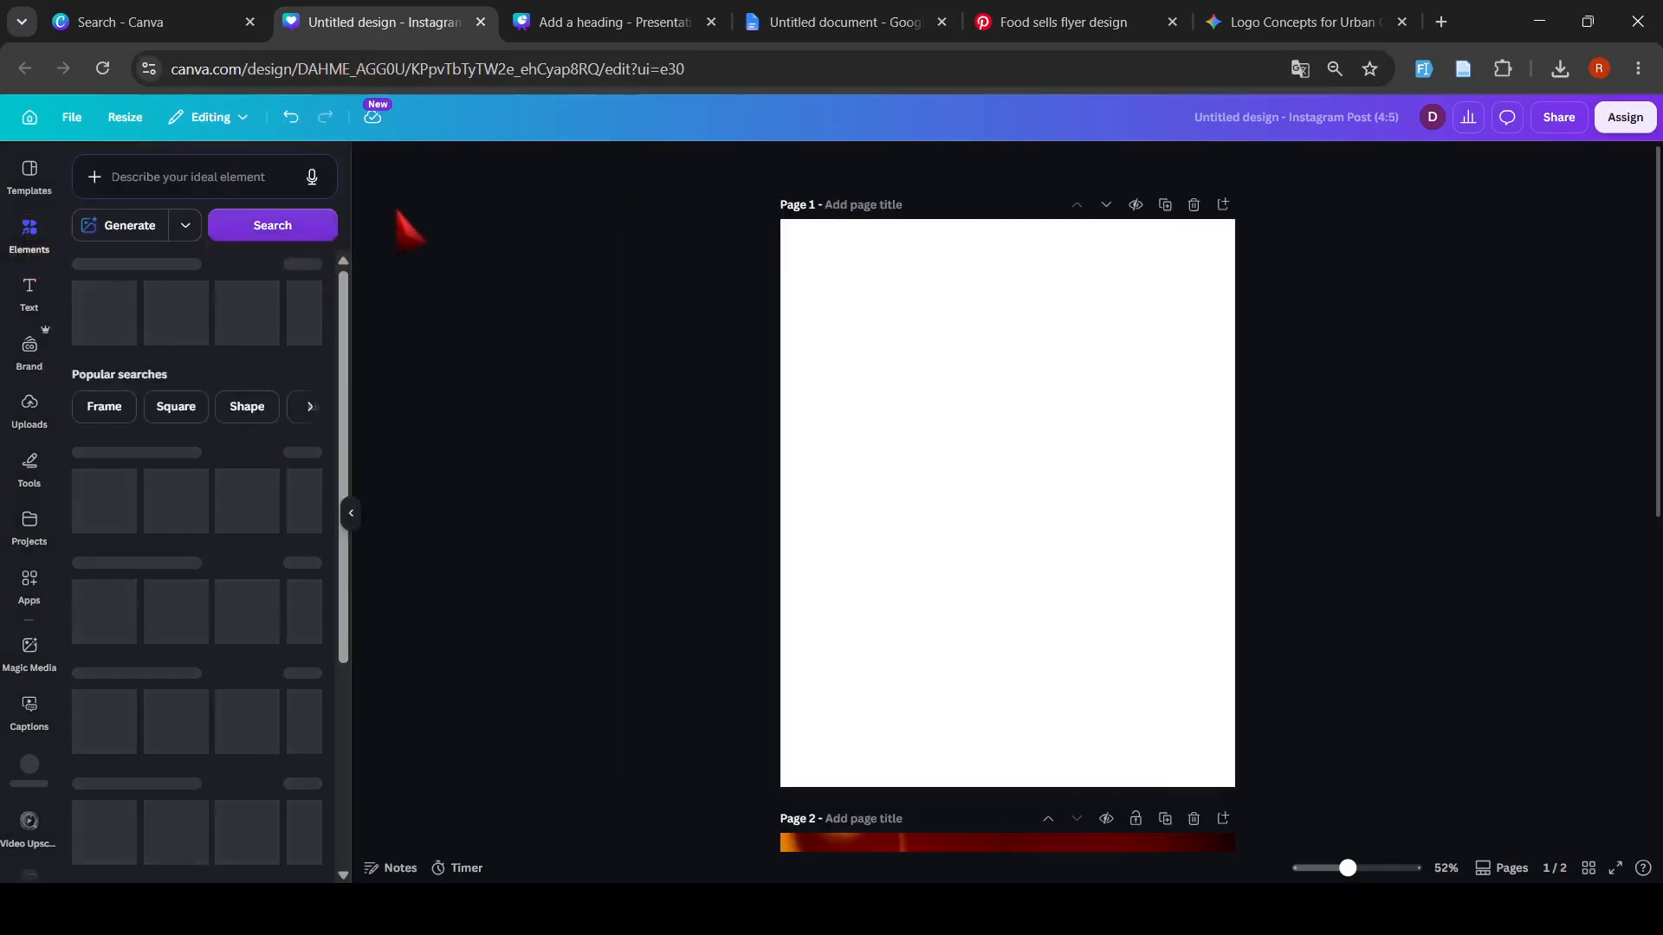
click(186, 178)
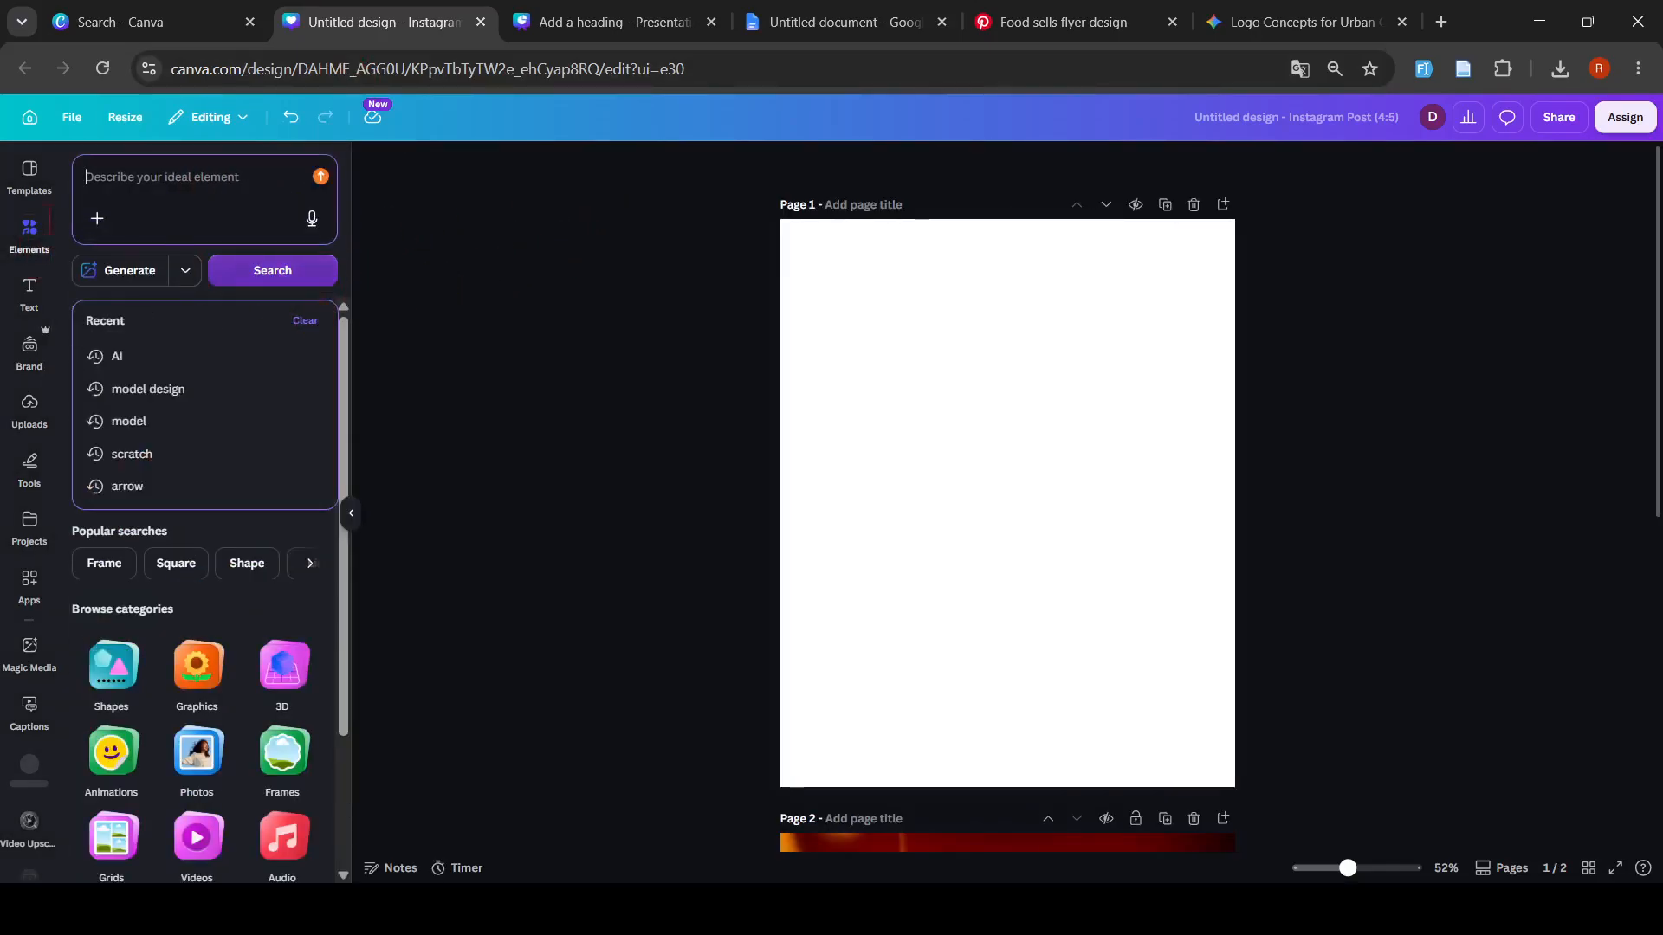
click(26, 247)
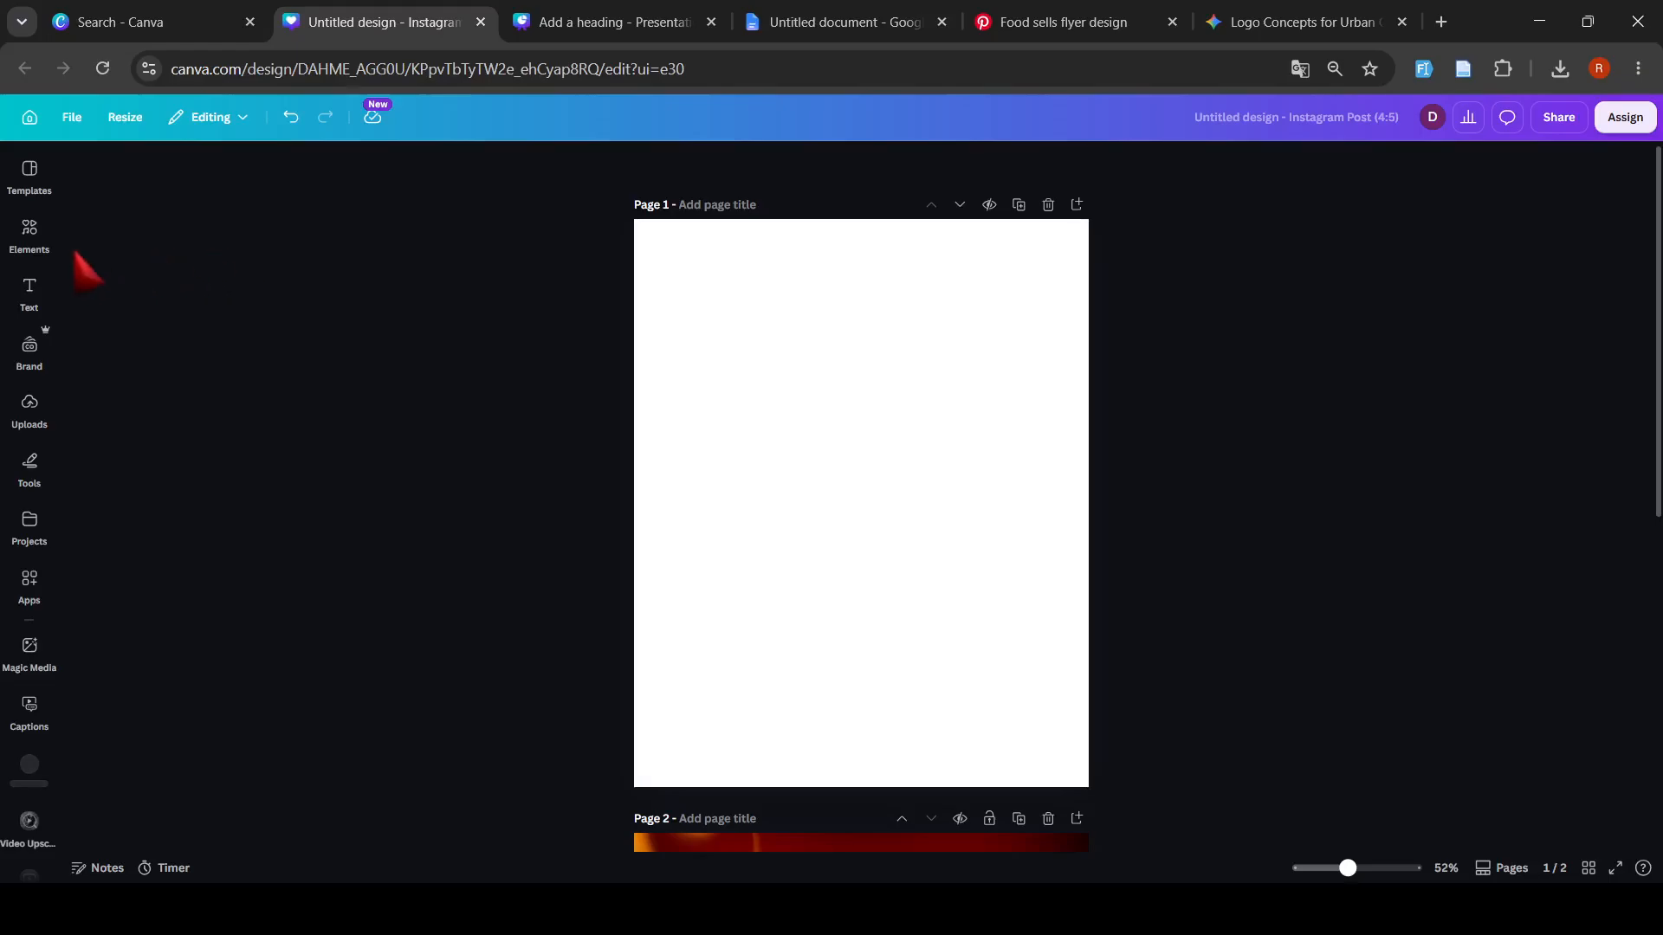
click(29, 252)
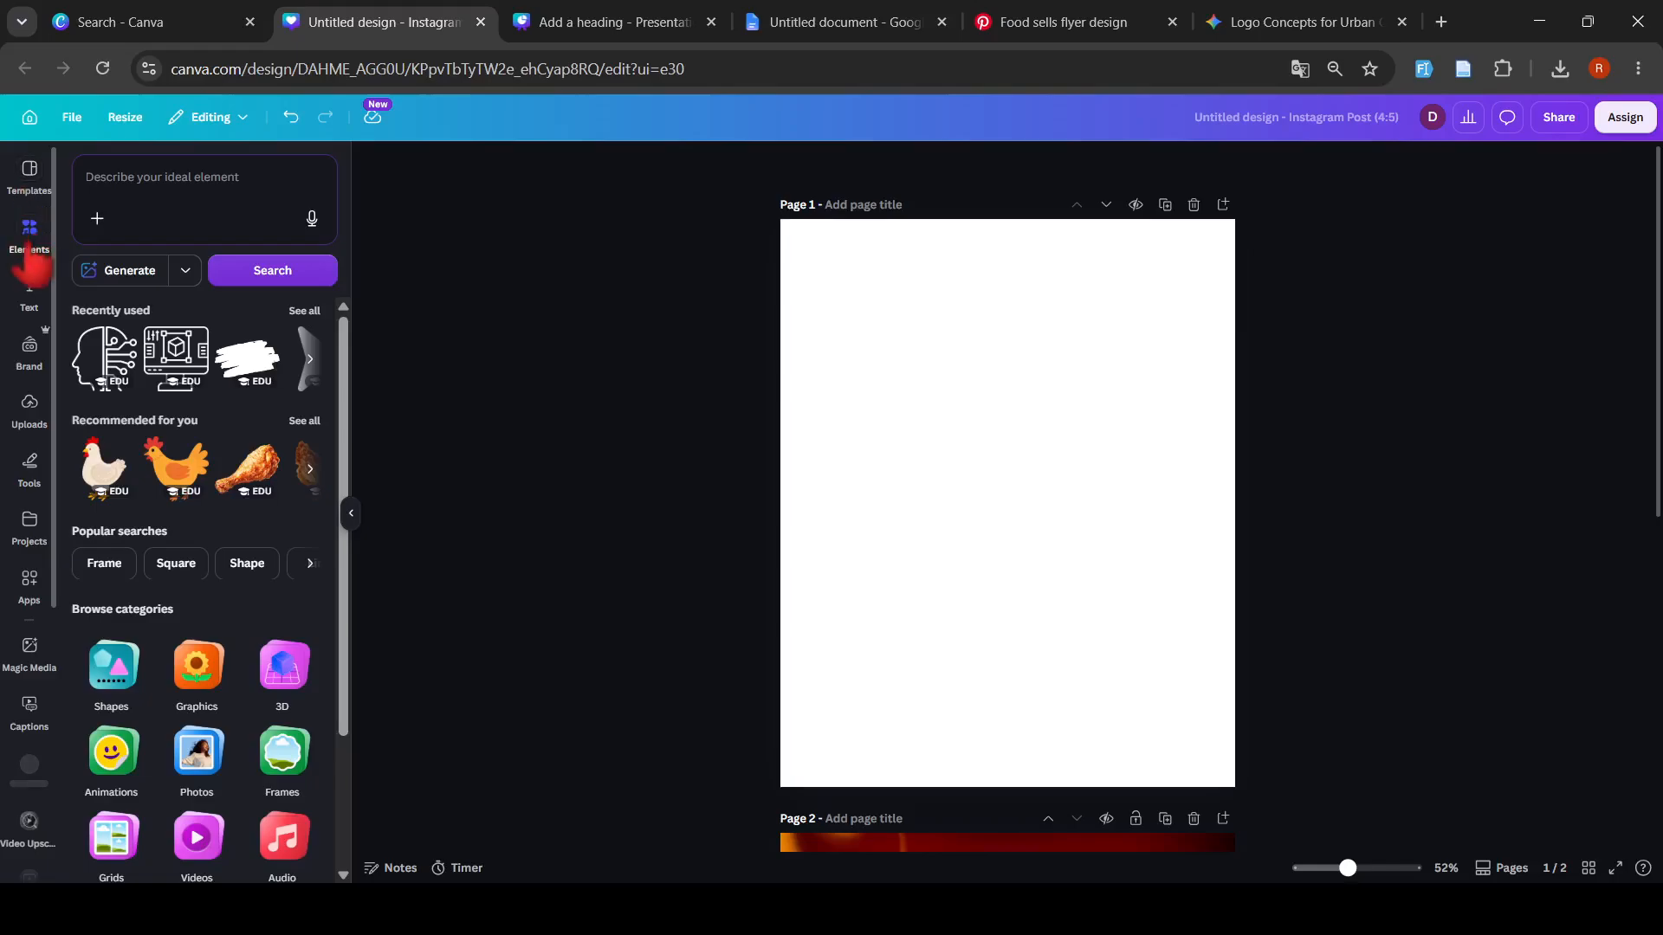
click(202, 183)
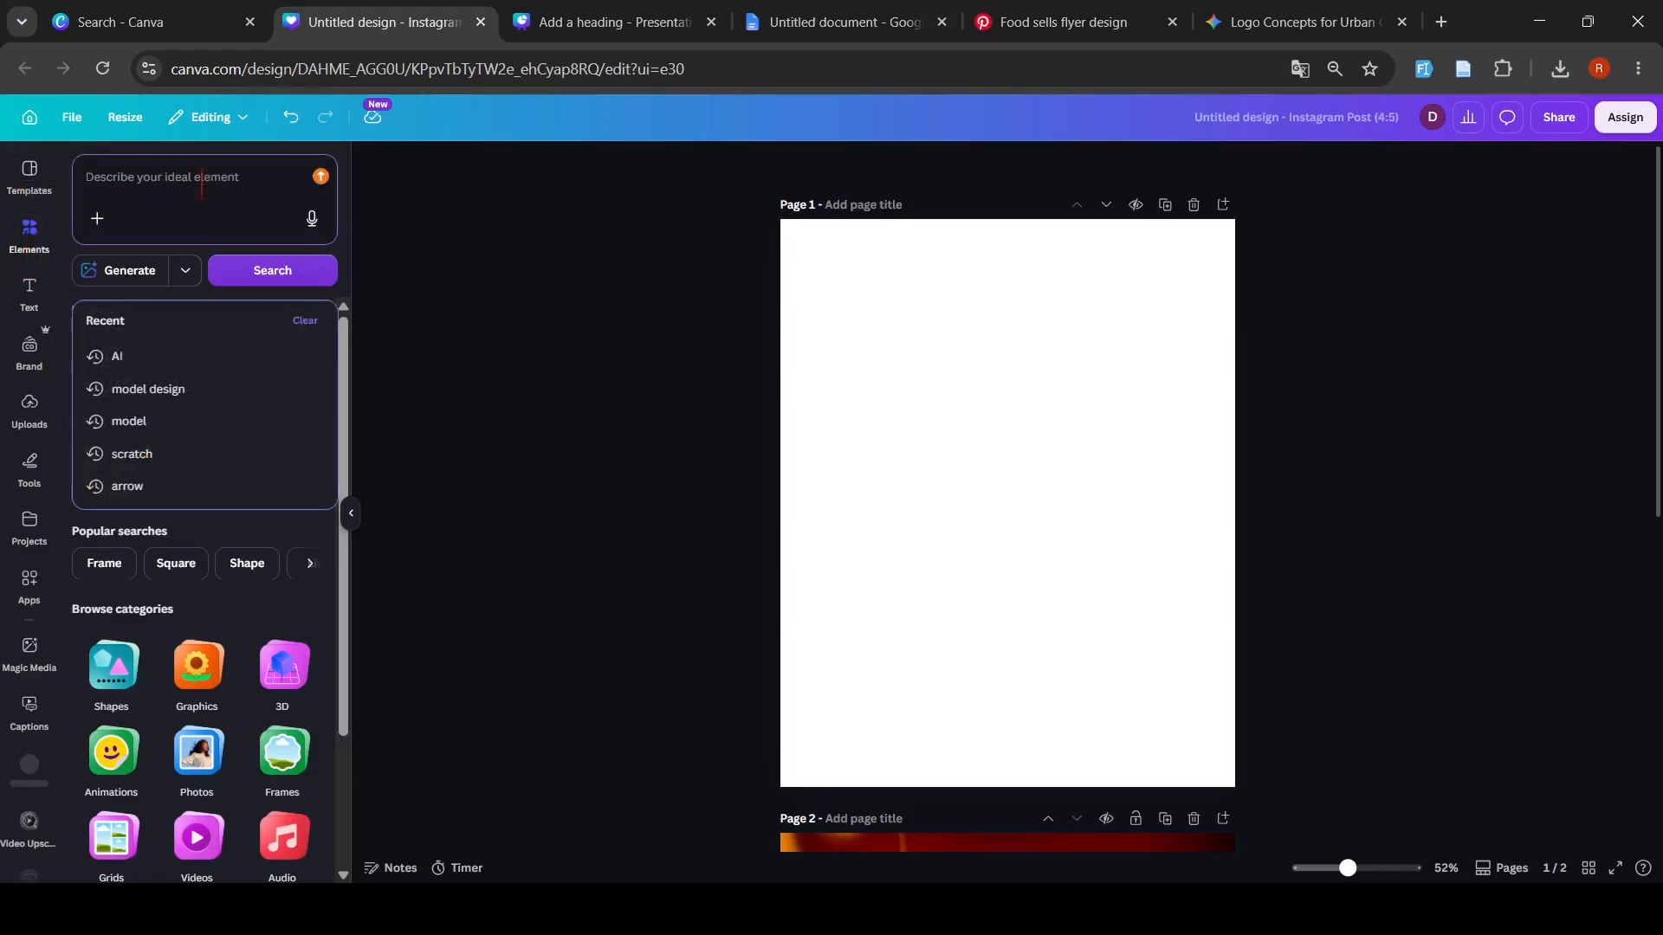
text(gurger)
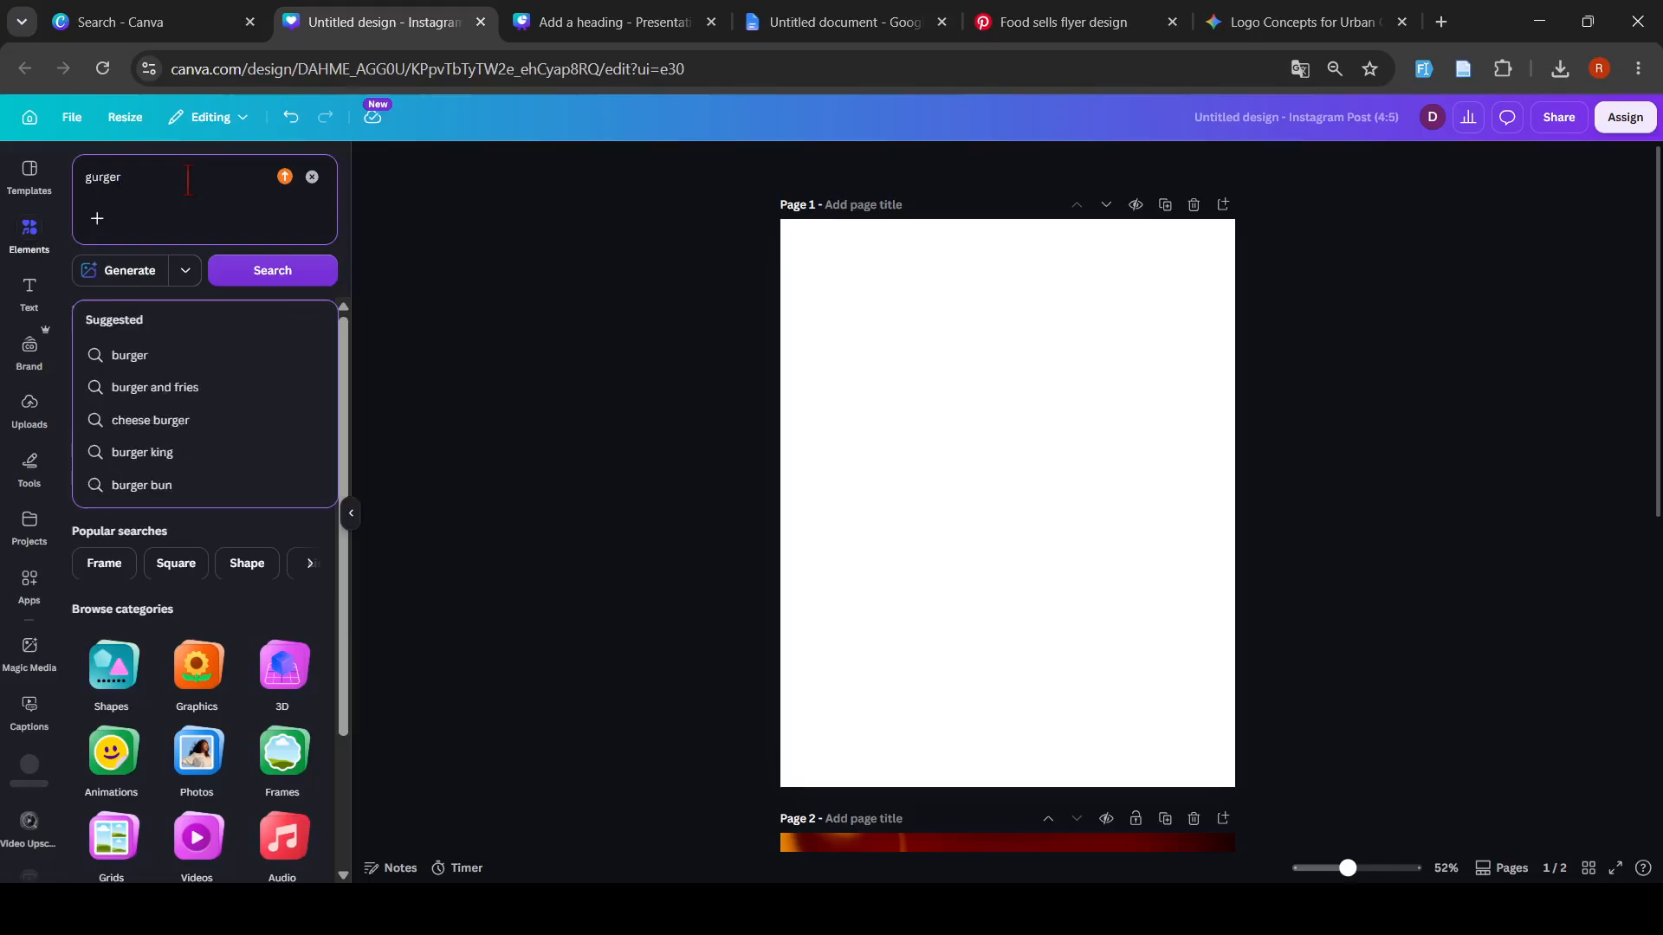
key(BackSpace)
key(BackSpace)
key(BackSpace)
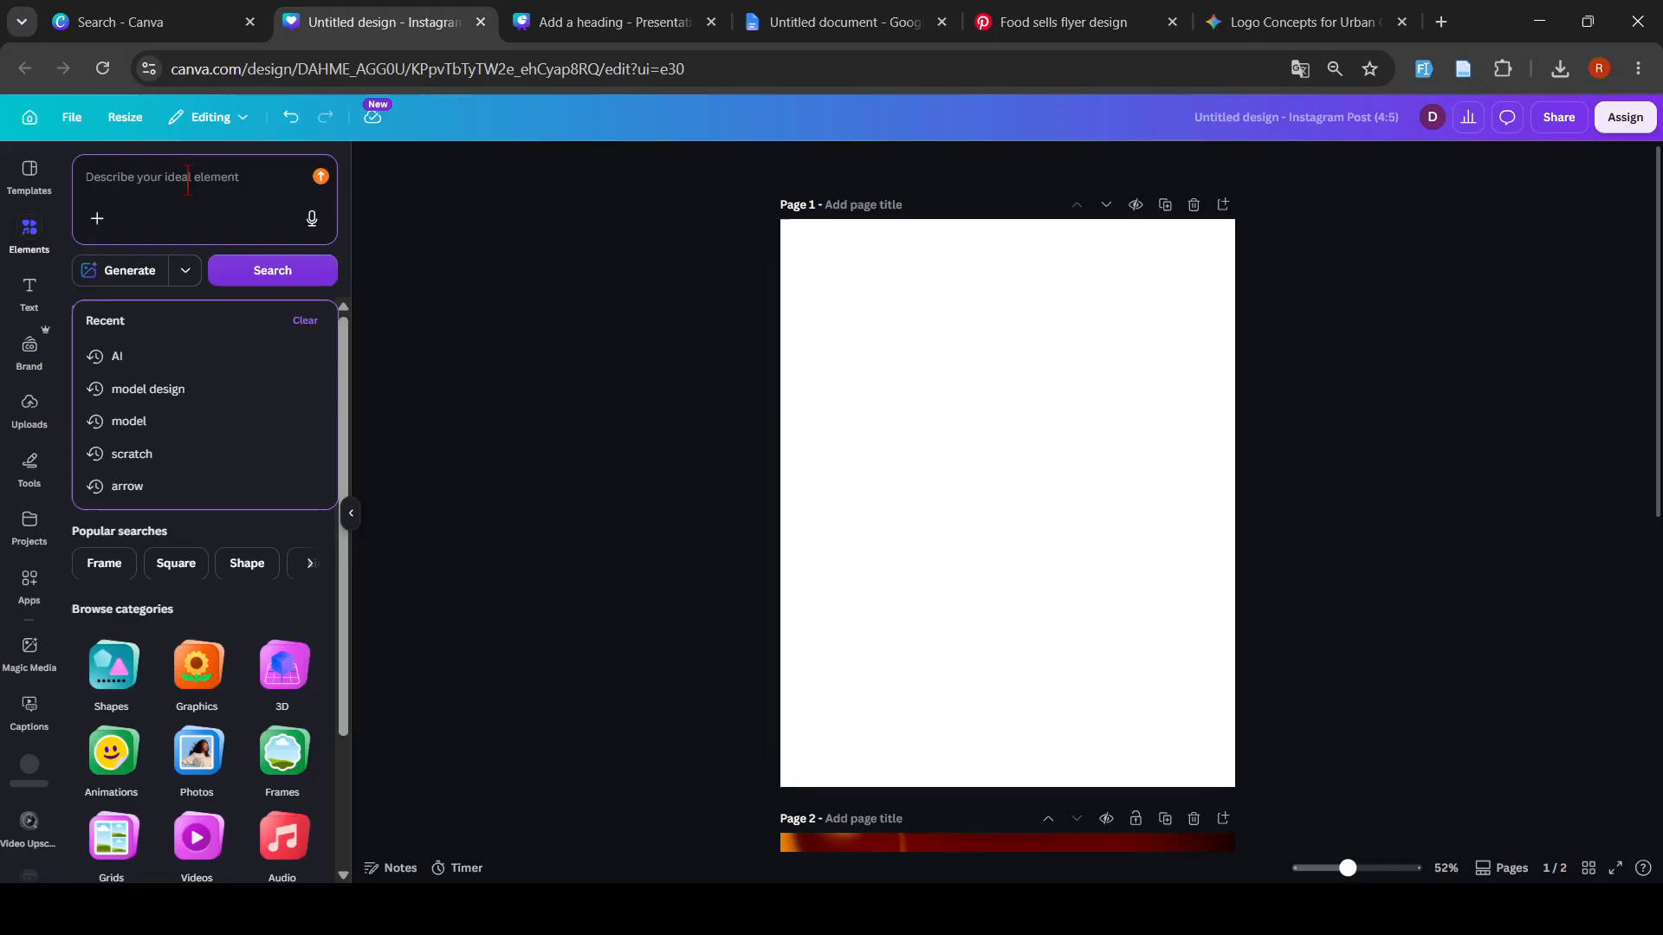
text(bur)
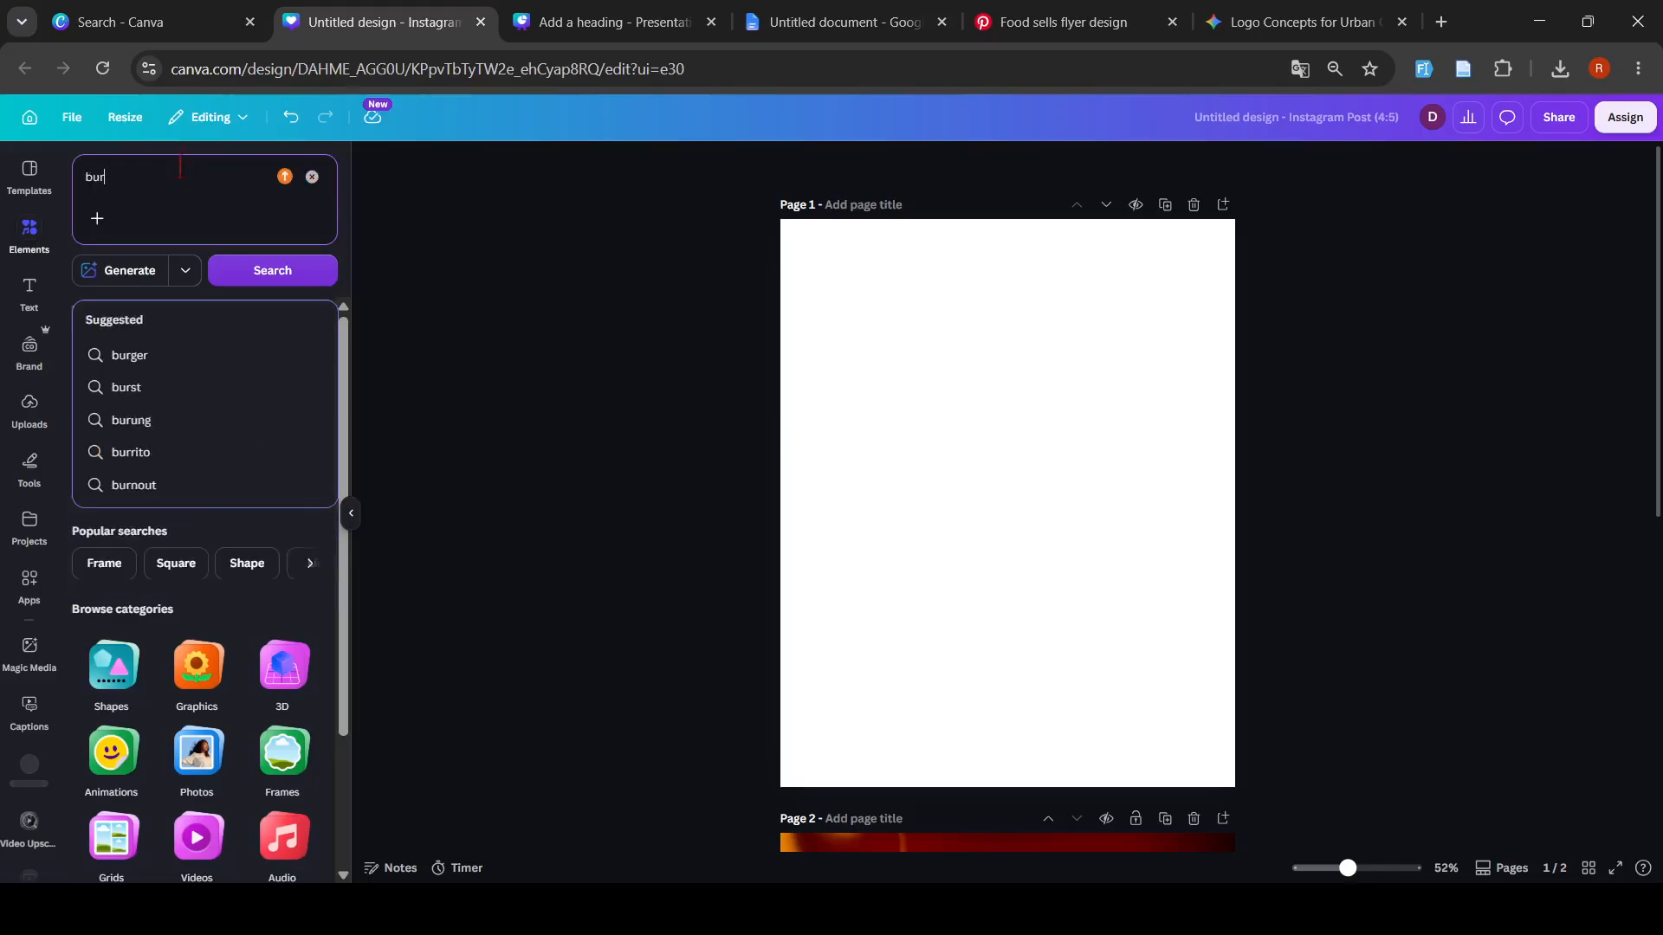
text(ger)
key(Return)
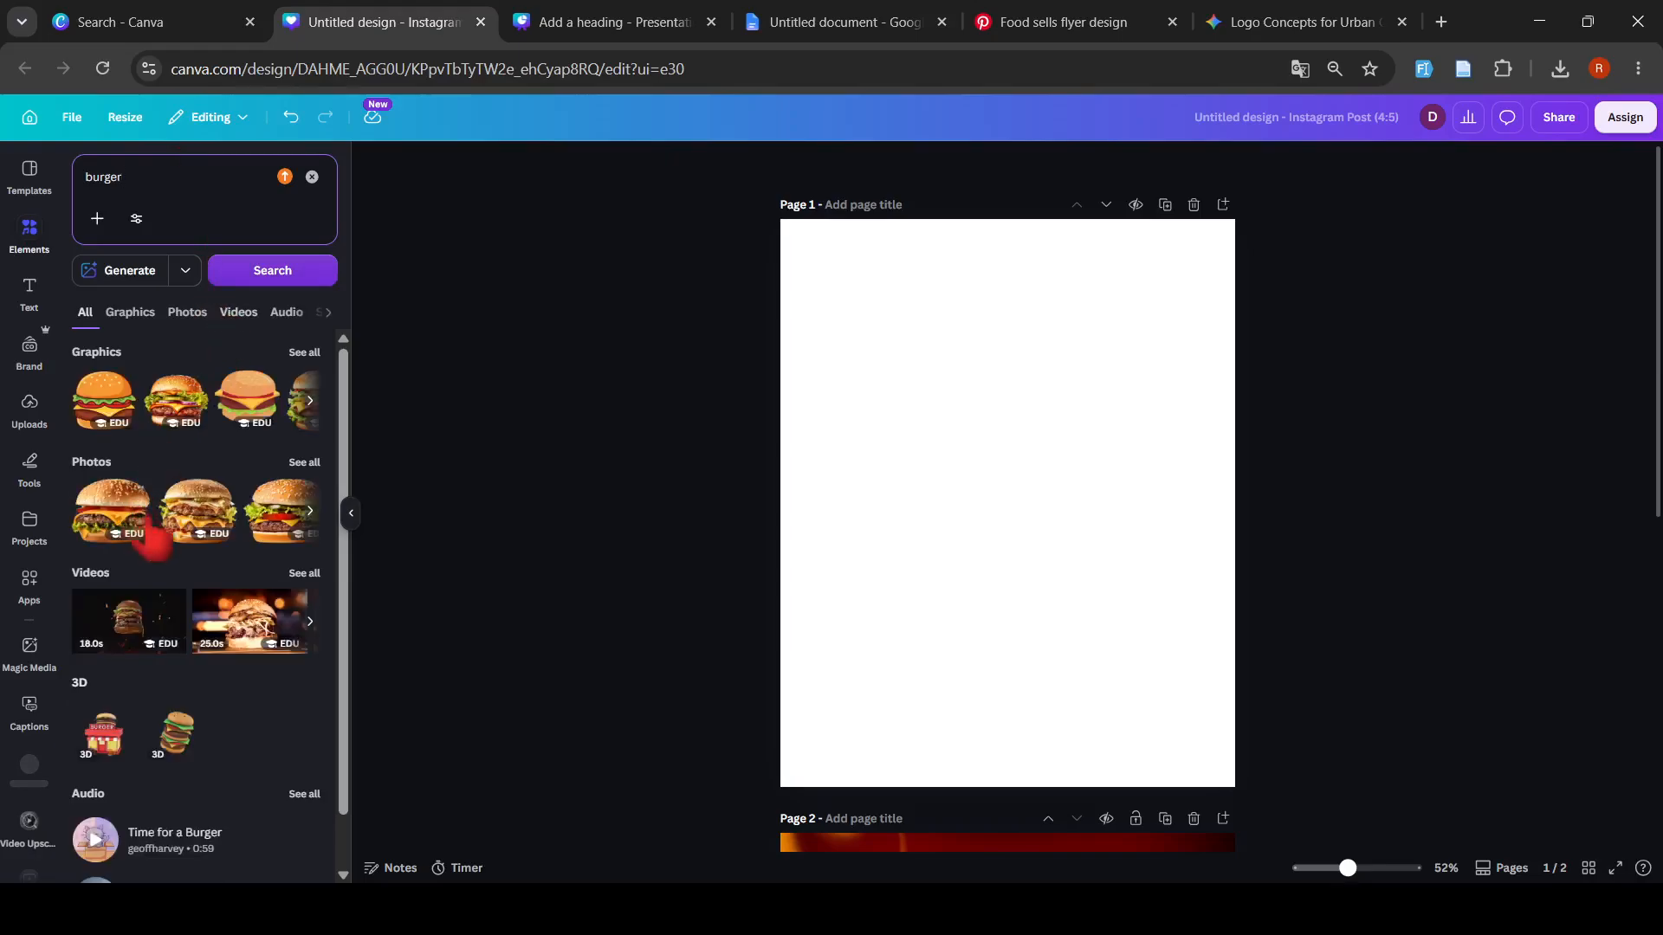
click(182, 317)
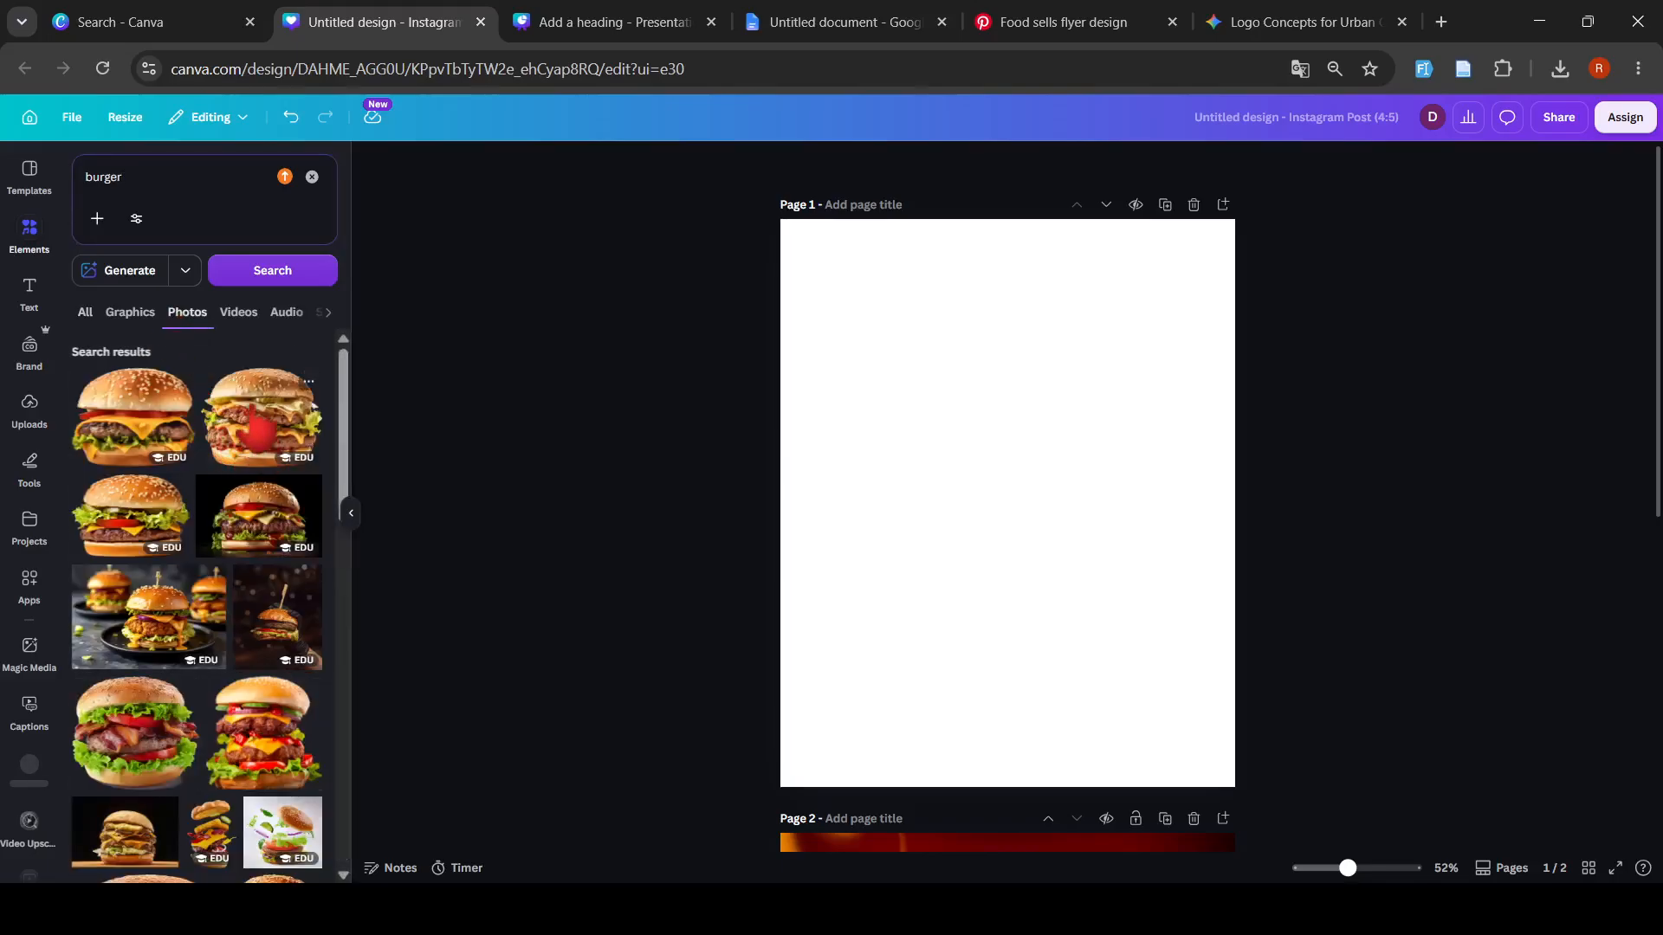
Step: Add the double cheeseburger cutout photo to page 1, shrink it slightly and place it just below the page's centre
click(258, 425)
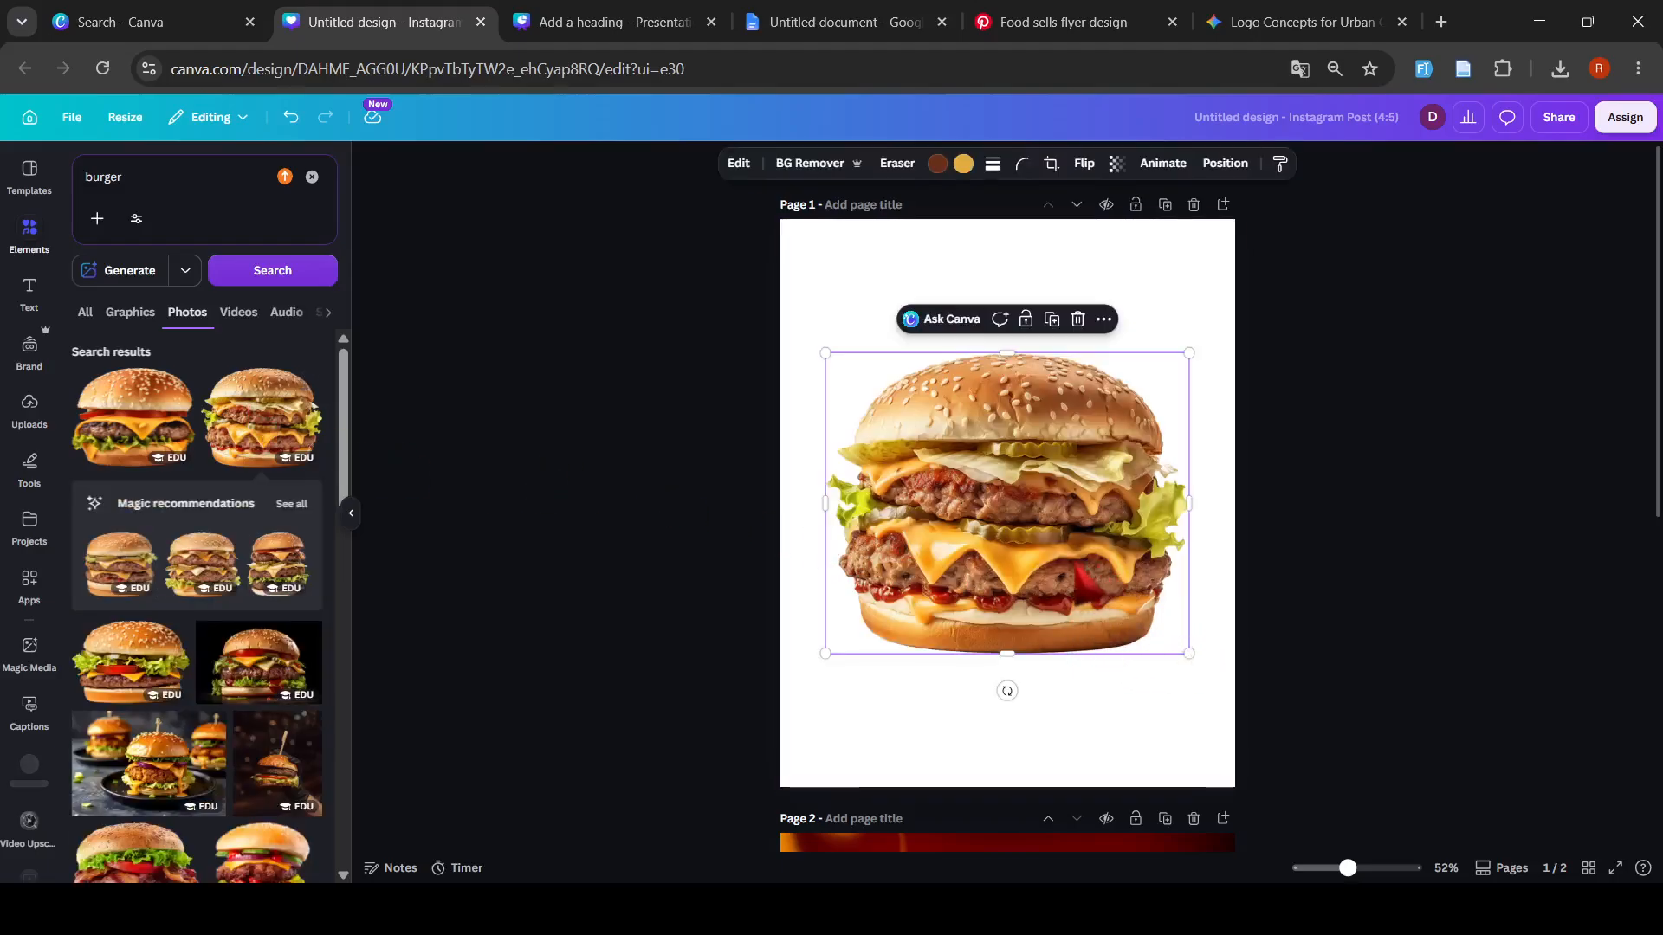
drag(1082, 589, 1082, 604)
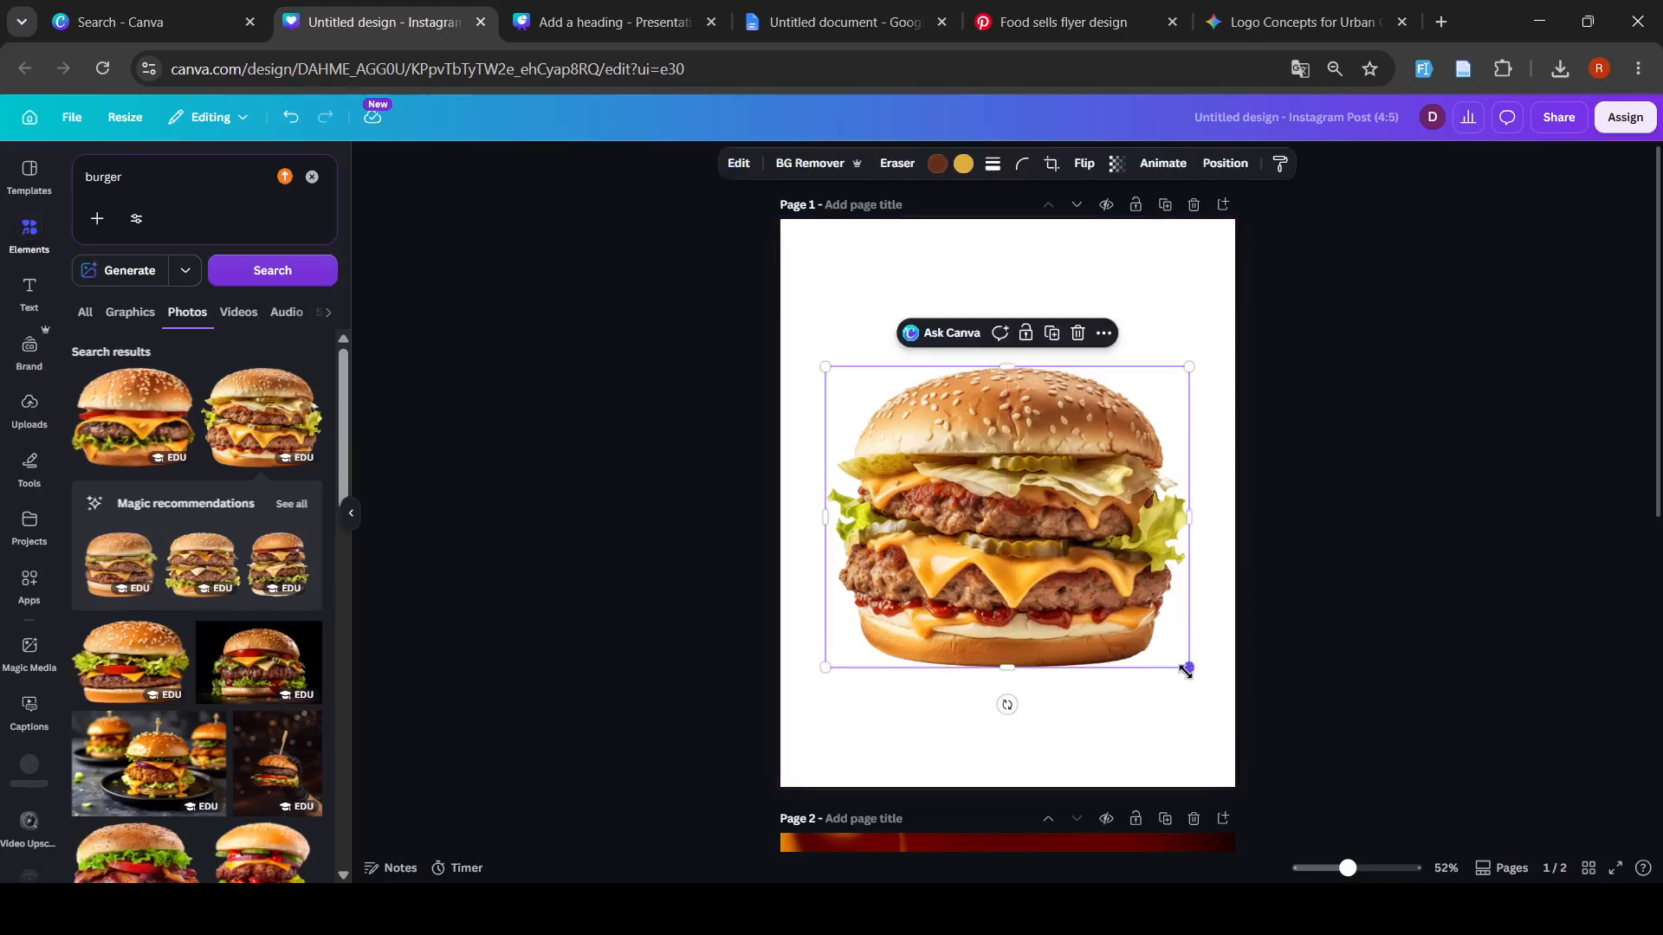
drag(1123, 661, 1100, 638)
drag(995, 511, 1040, 554)
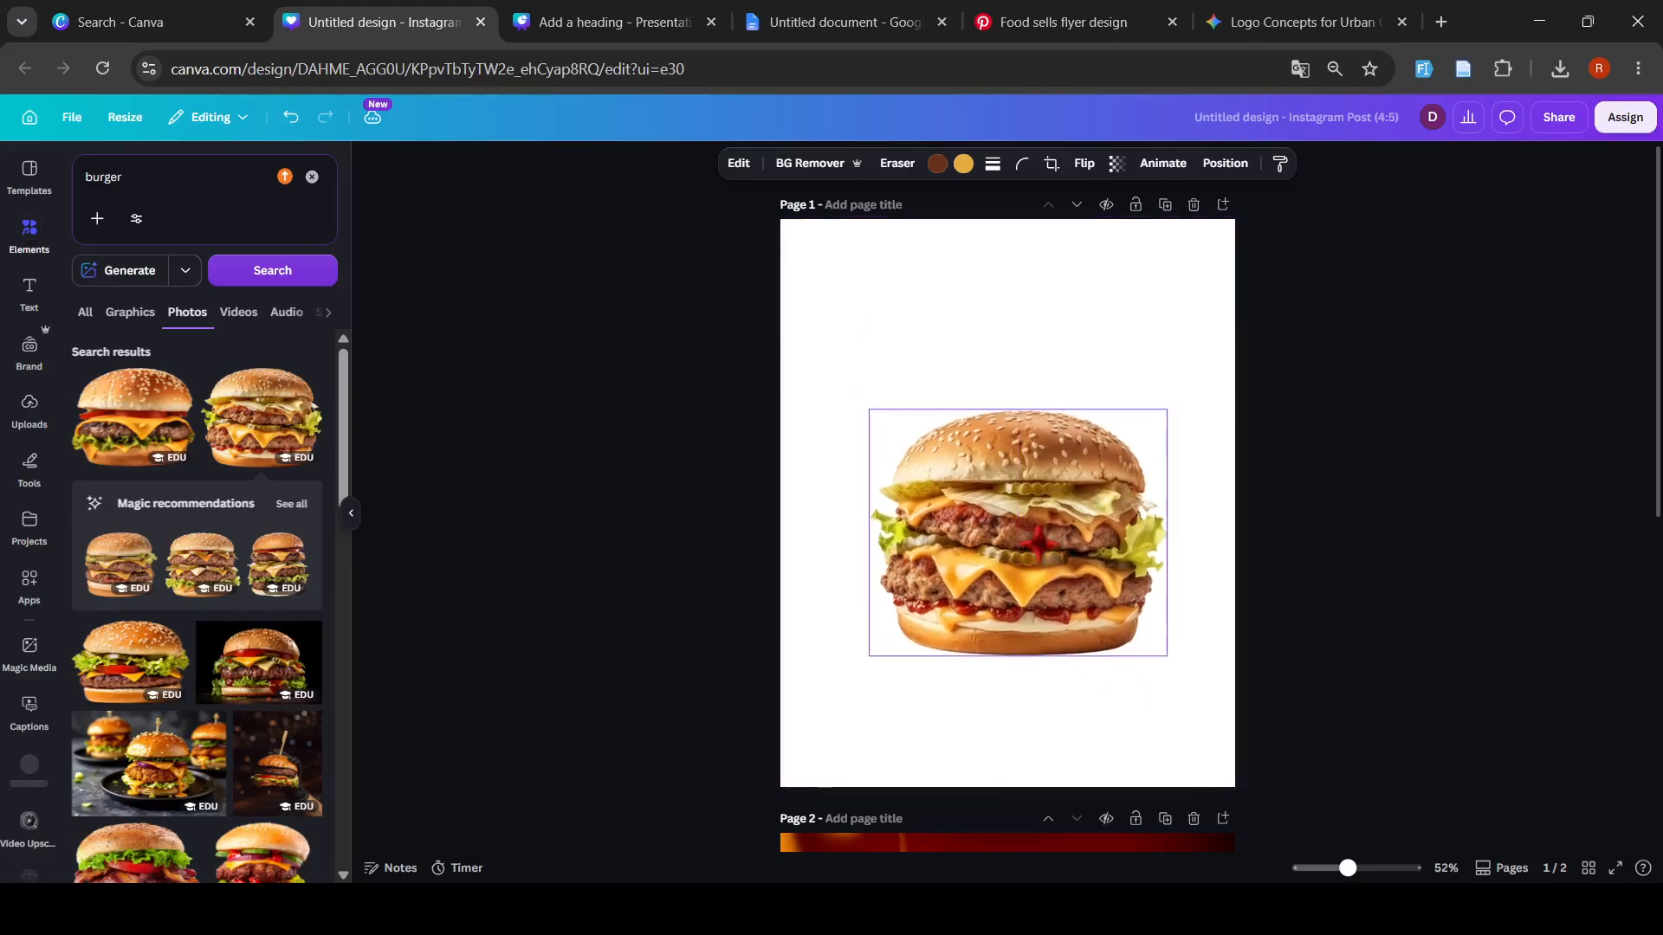
Step: Check the Google Docs brief, search Google for "frites en anglais" in a new browser tab, and select the word "freets"
click(831, 21)
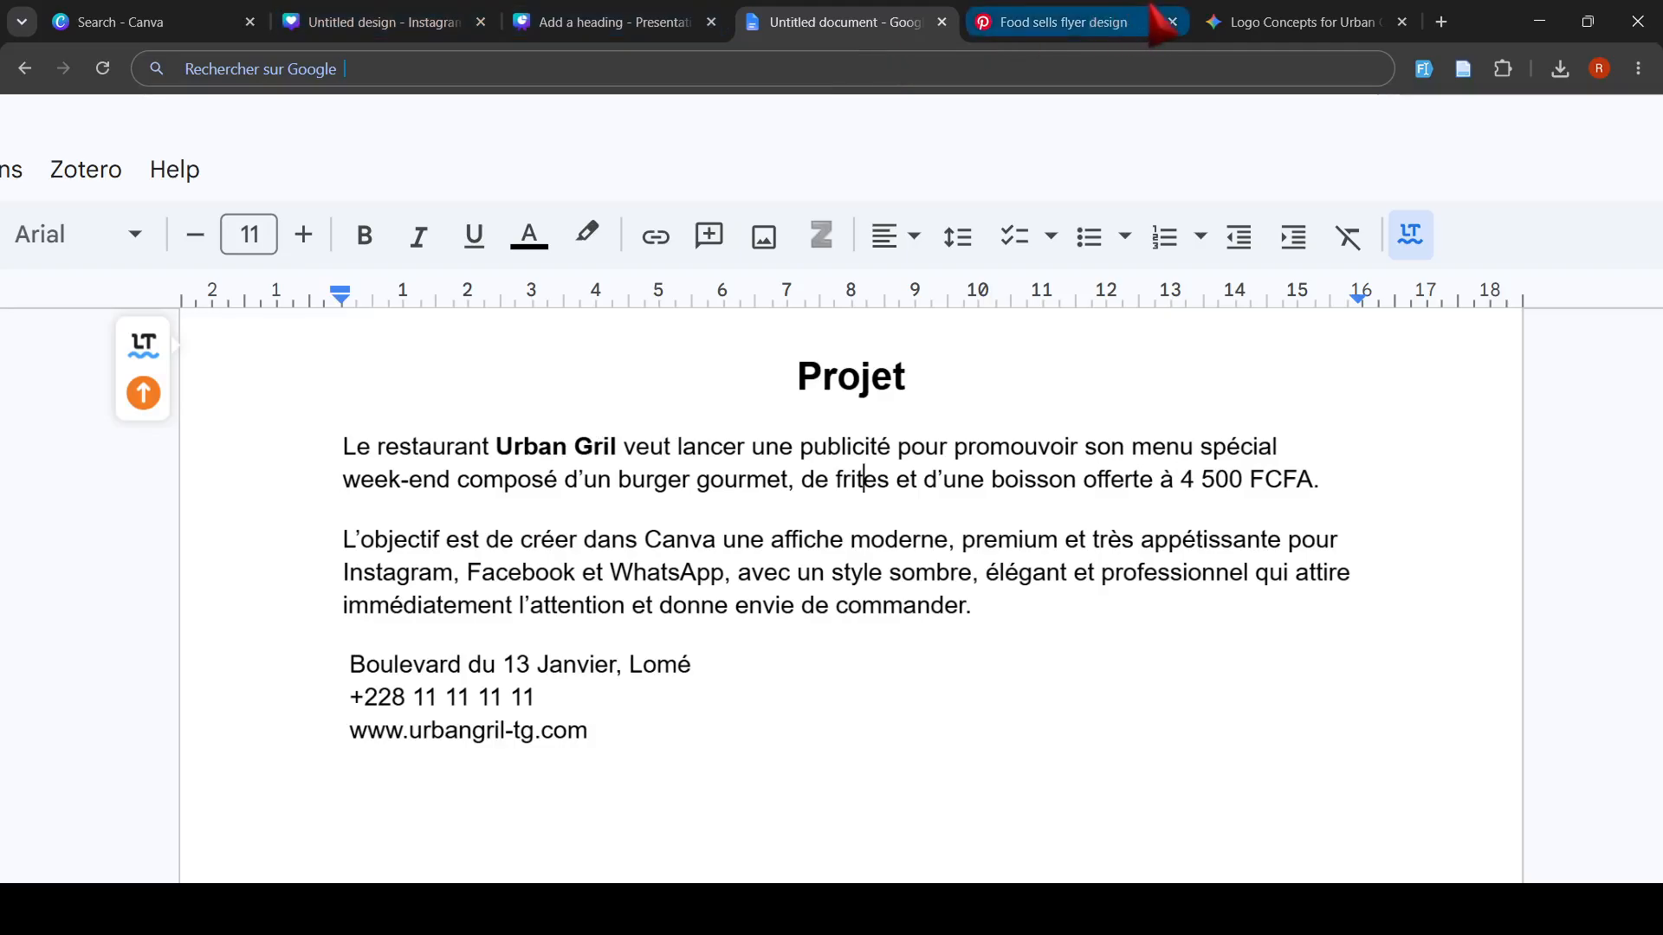
click(1441, 22)
click(1125, 65)
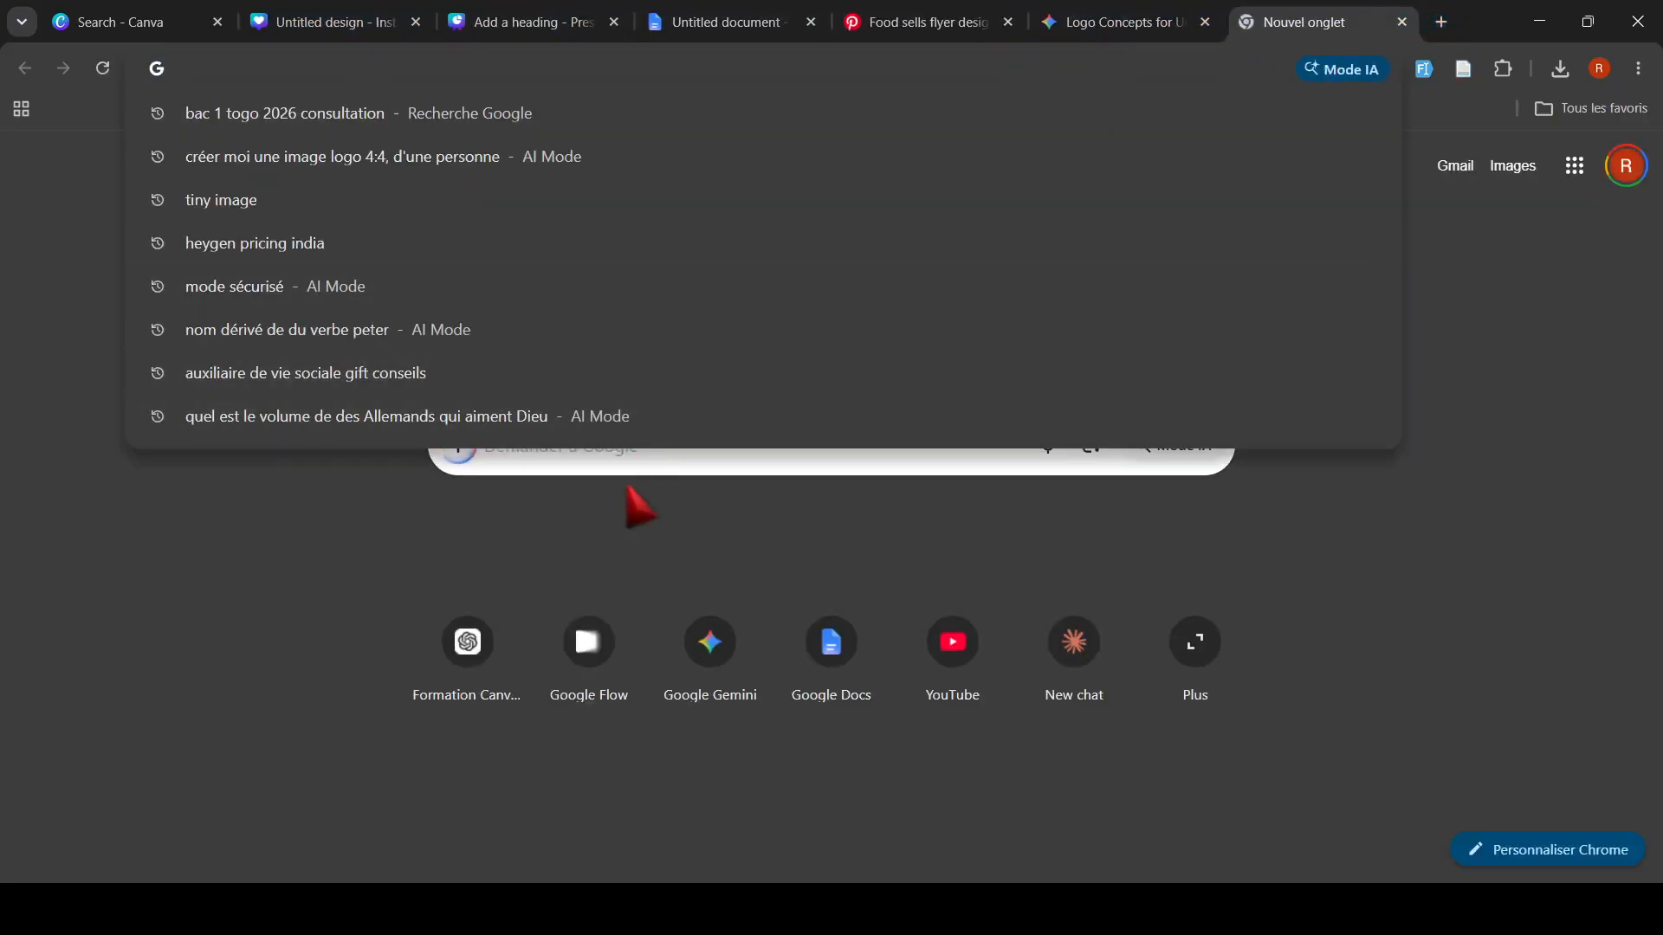
click(439, 547)
click(620, 456)
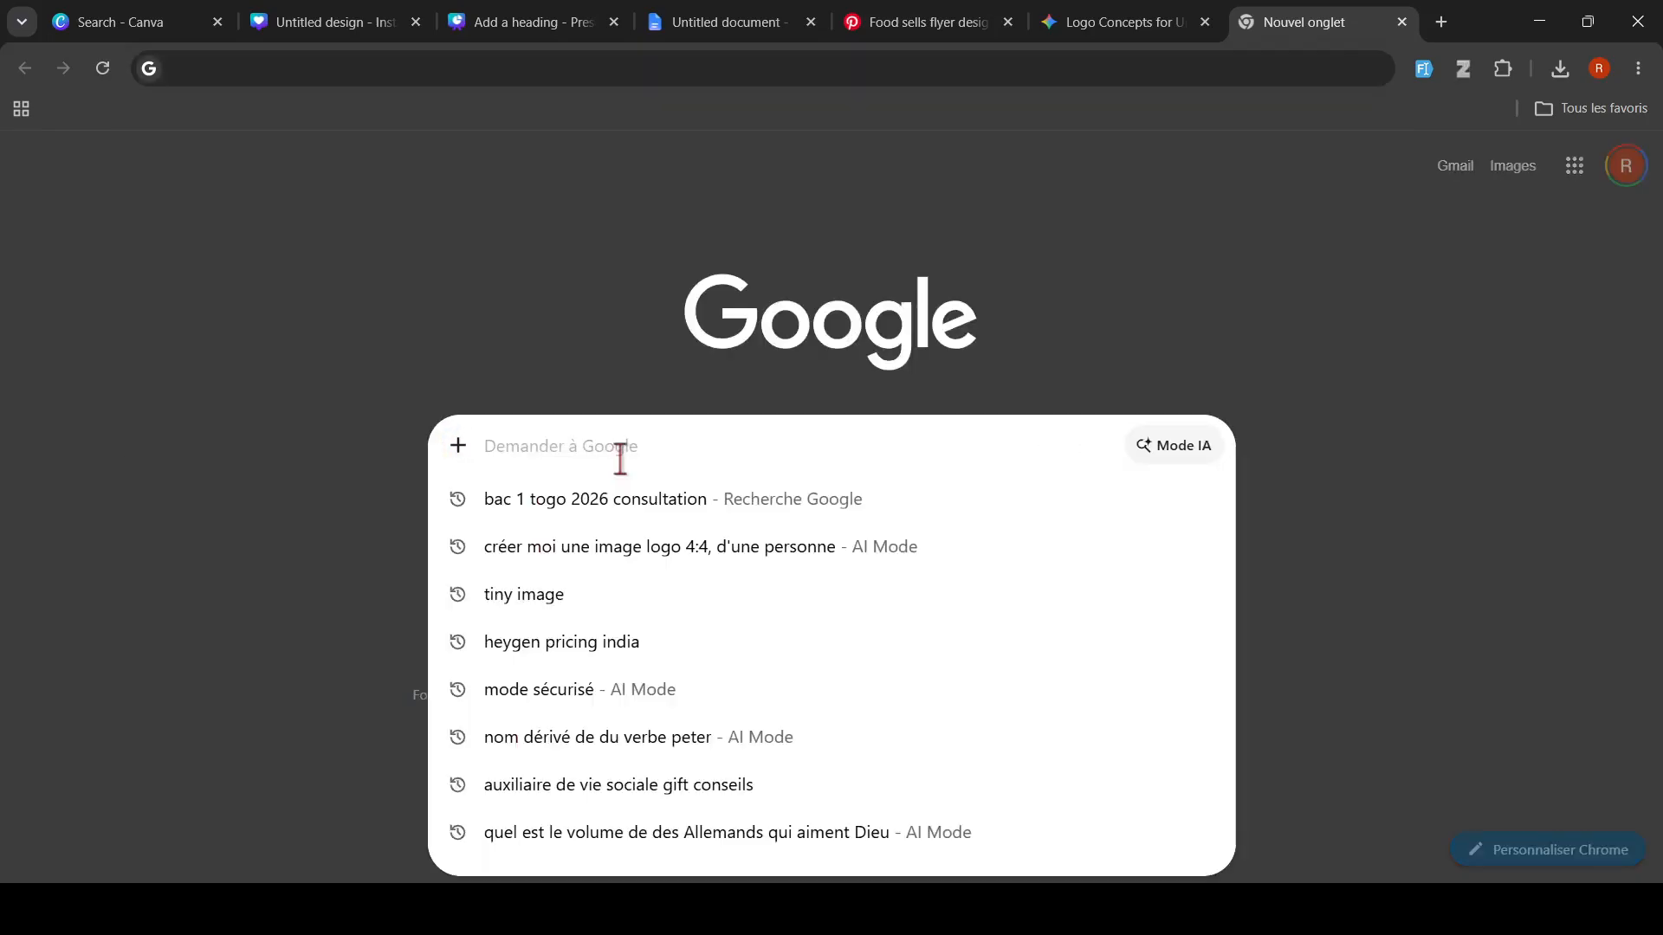
text(frit)
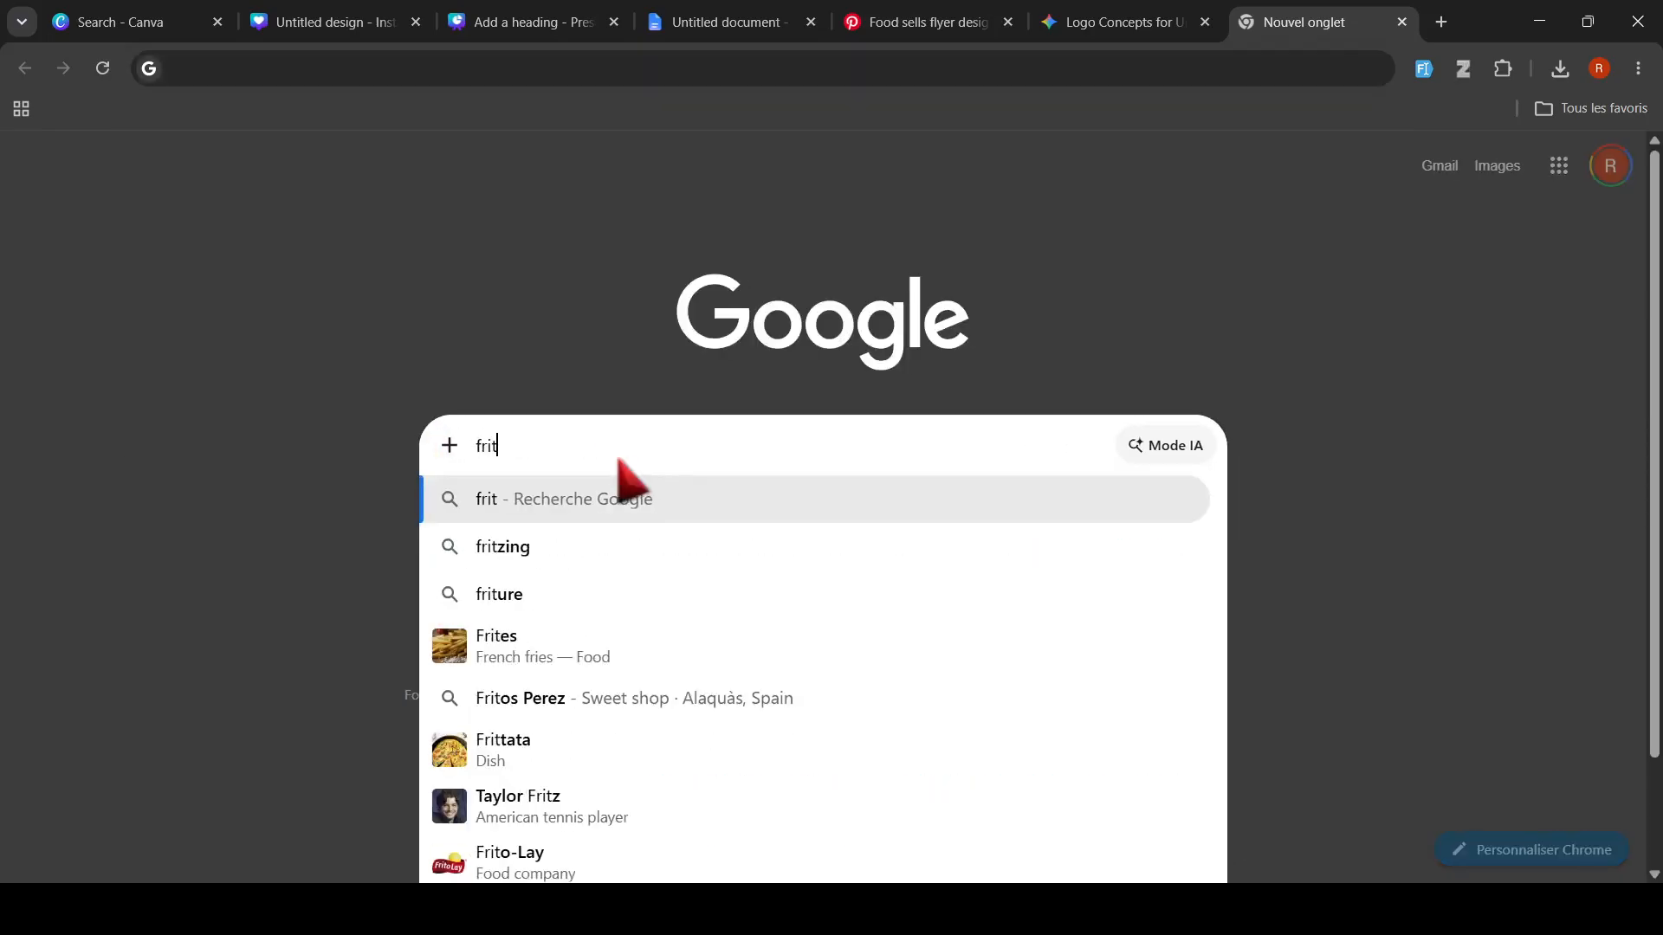
text(es en anglais)
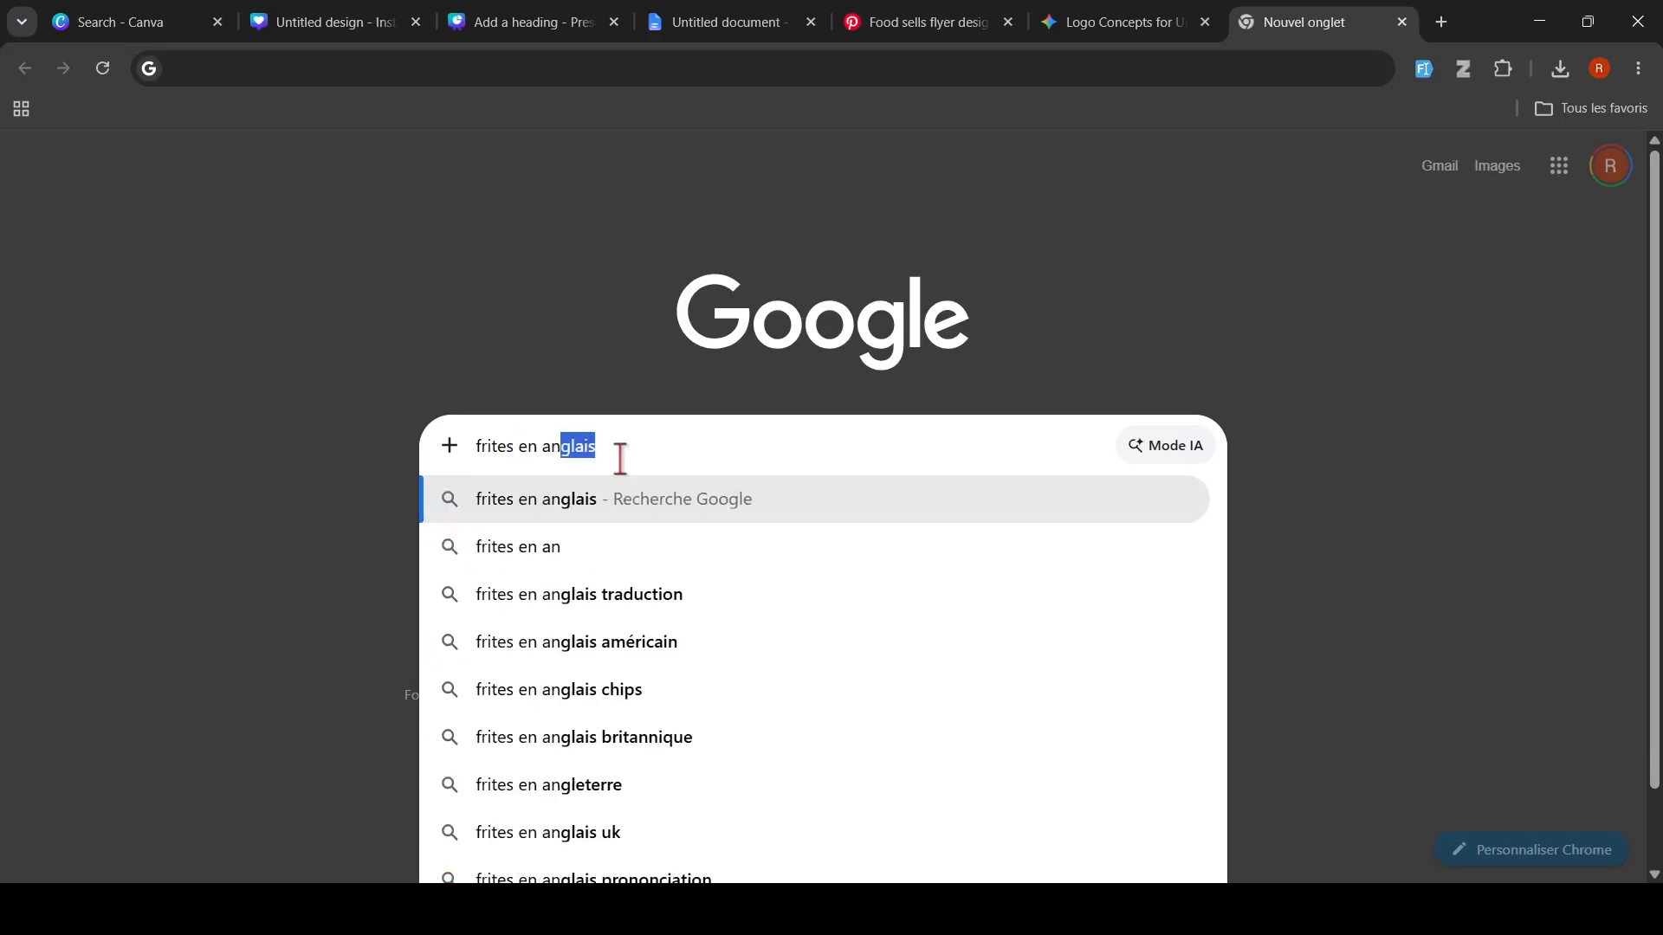
key(Return)
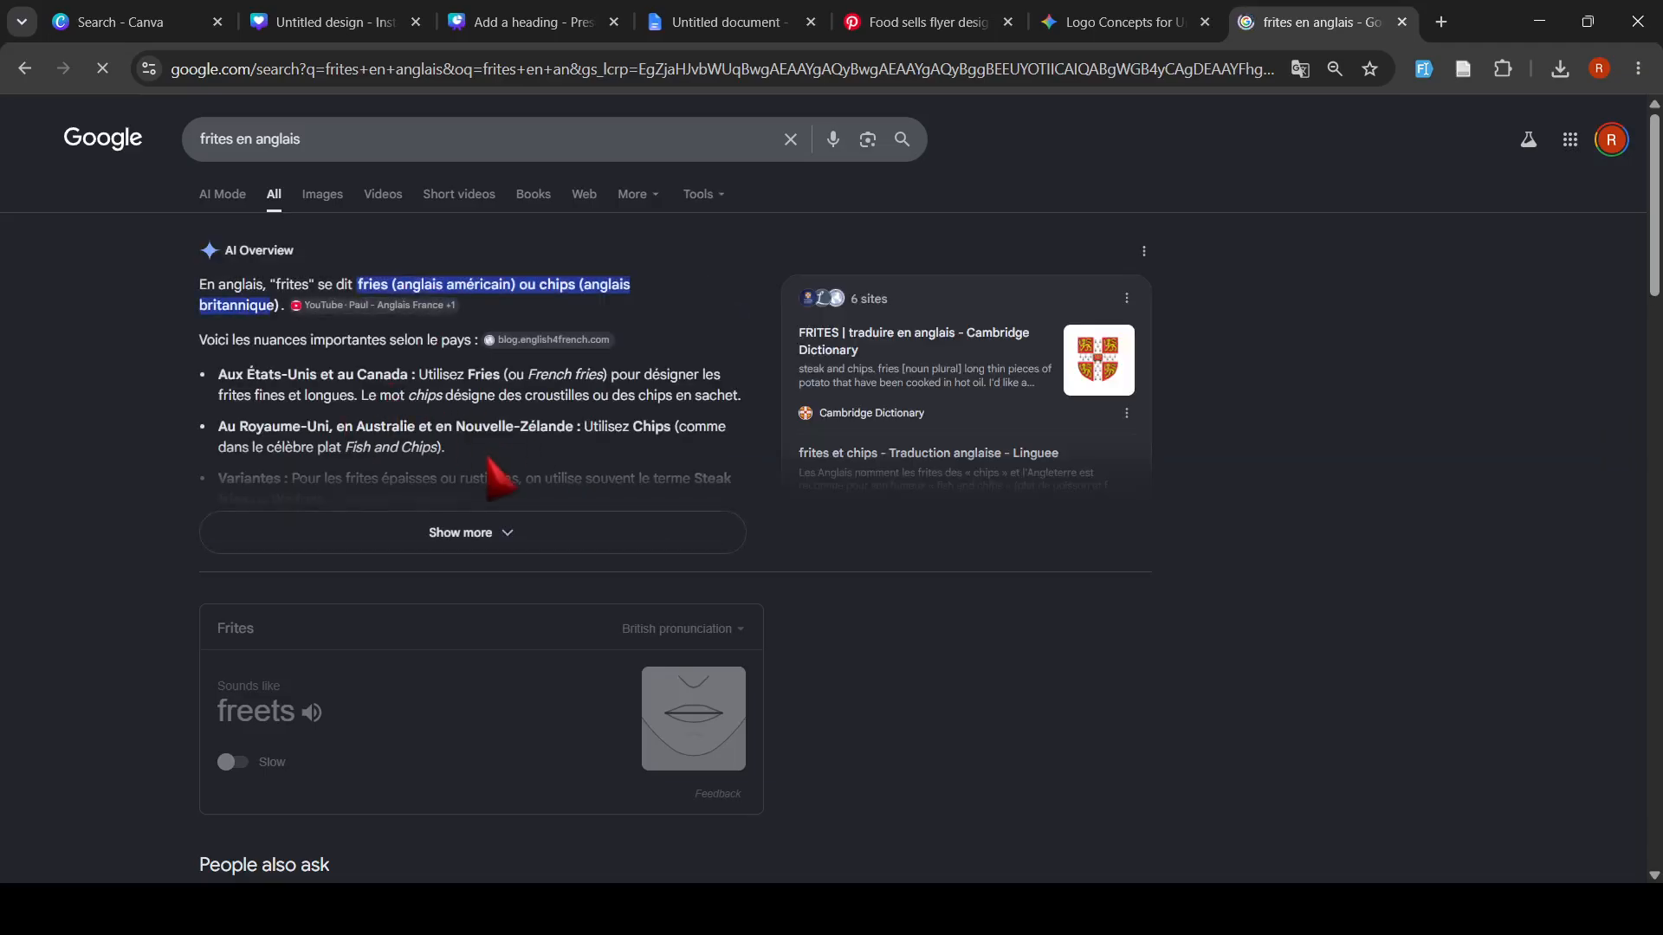
scroll(508, 523, down, 2)
scroll(572, 511, down, 2)
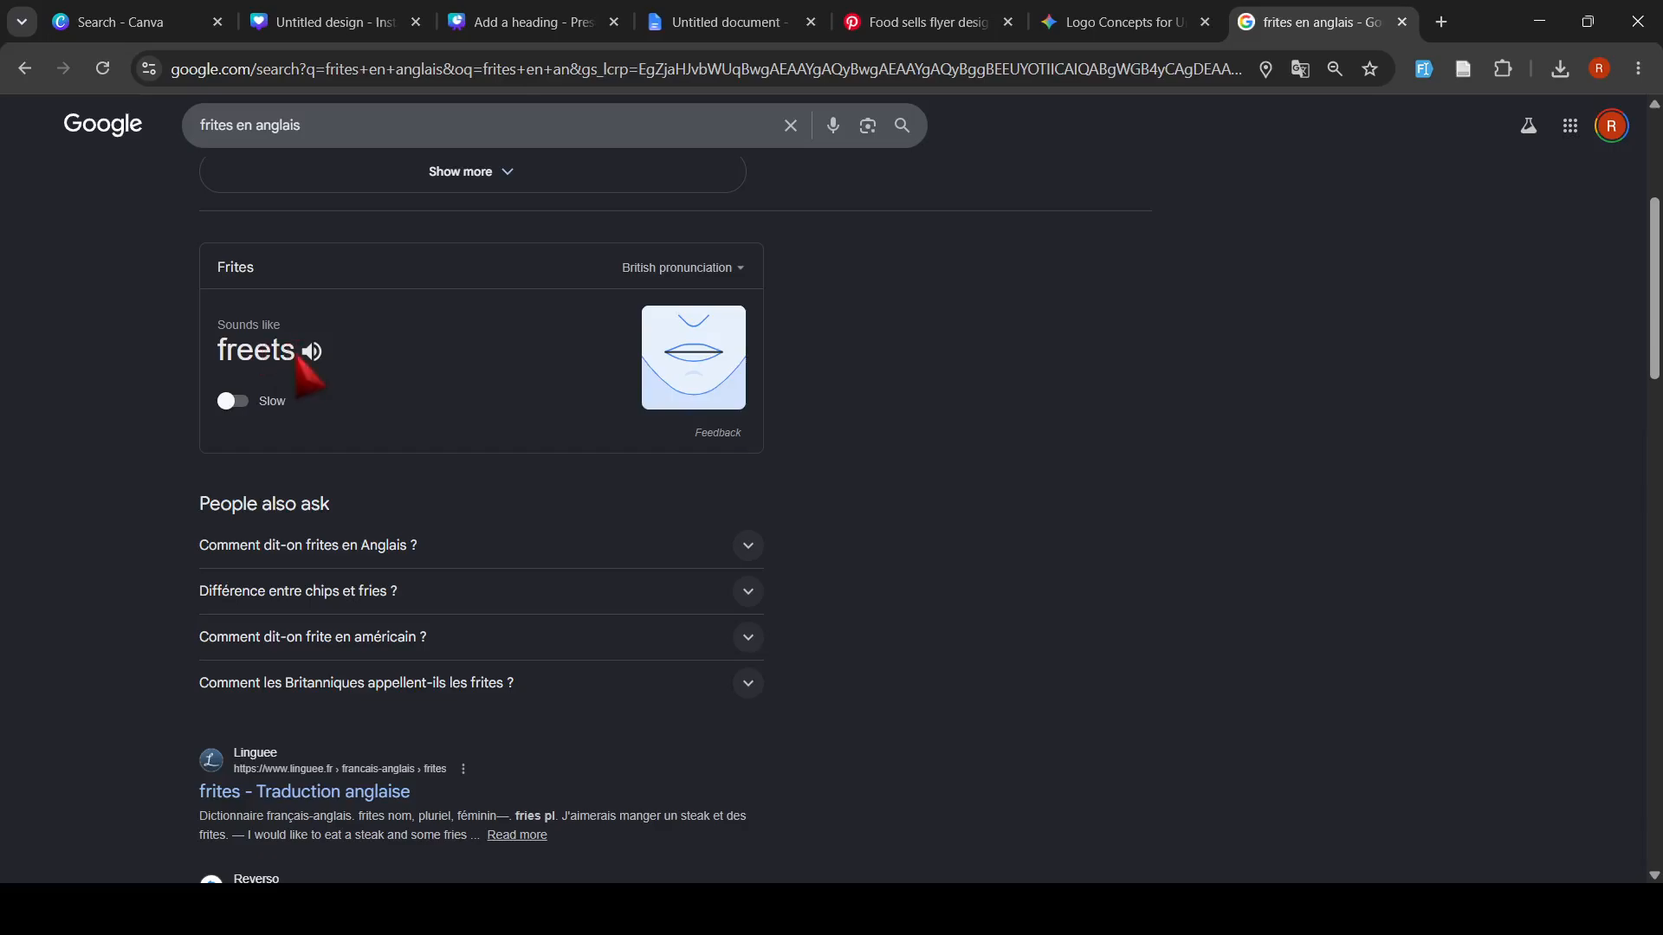
drag(297, 357, 224, 344)
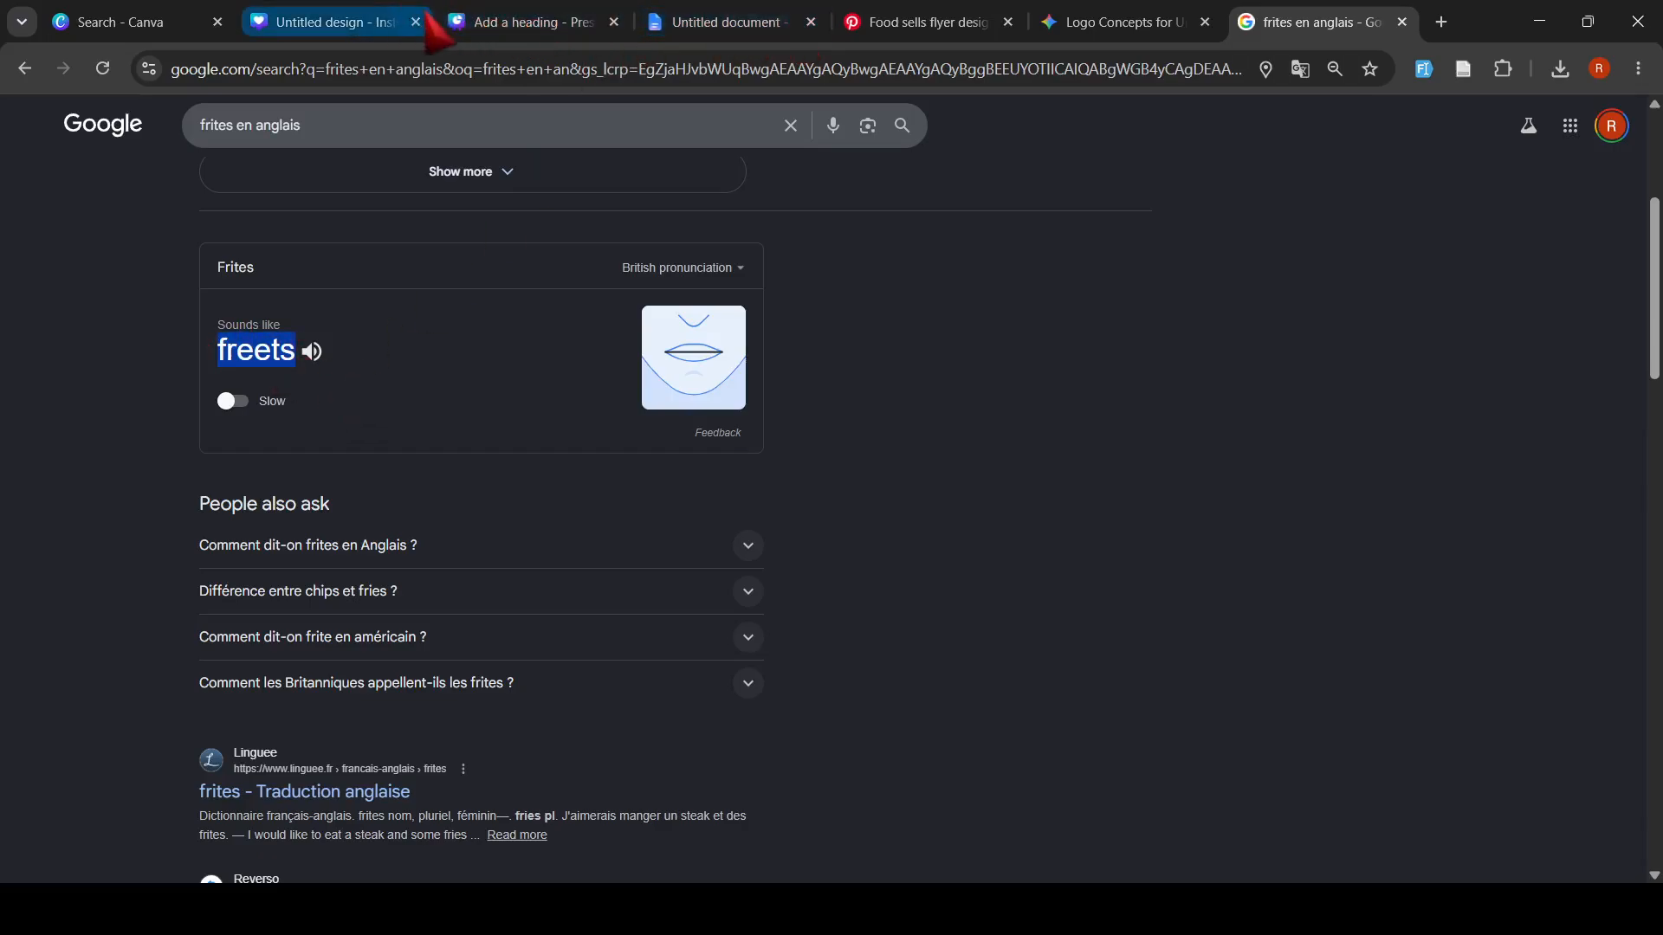
Step: Return to the Canva Instagram post design and search the photos for "freets"
click(381, 22)
click(520, 26)
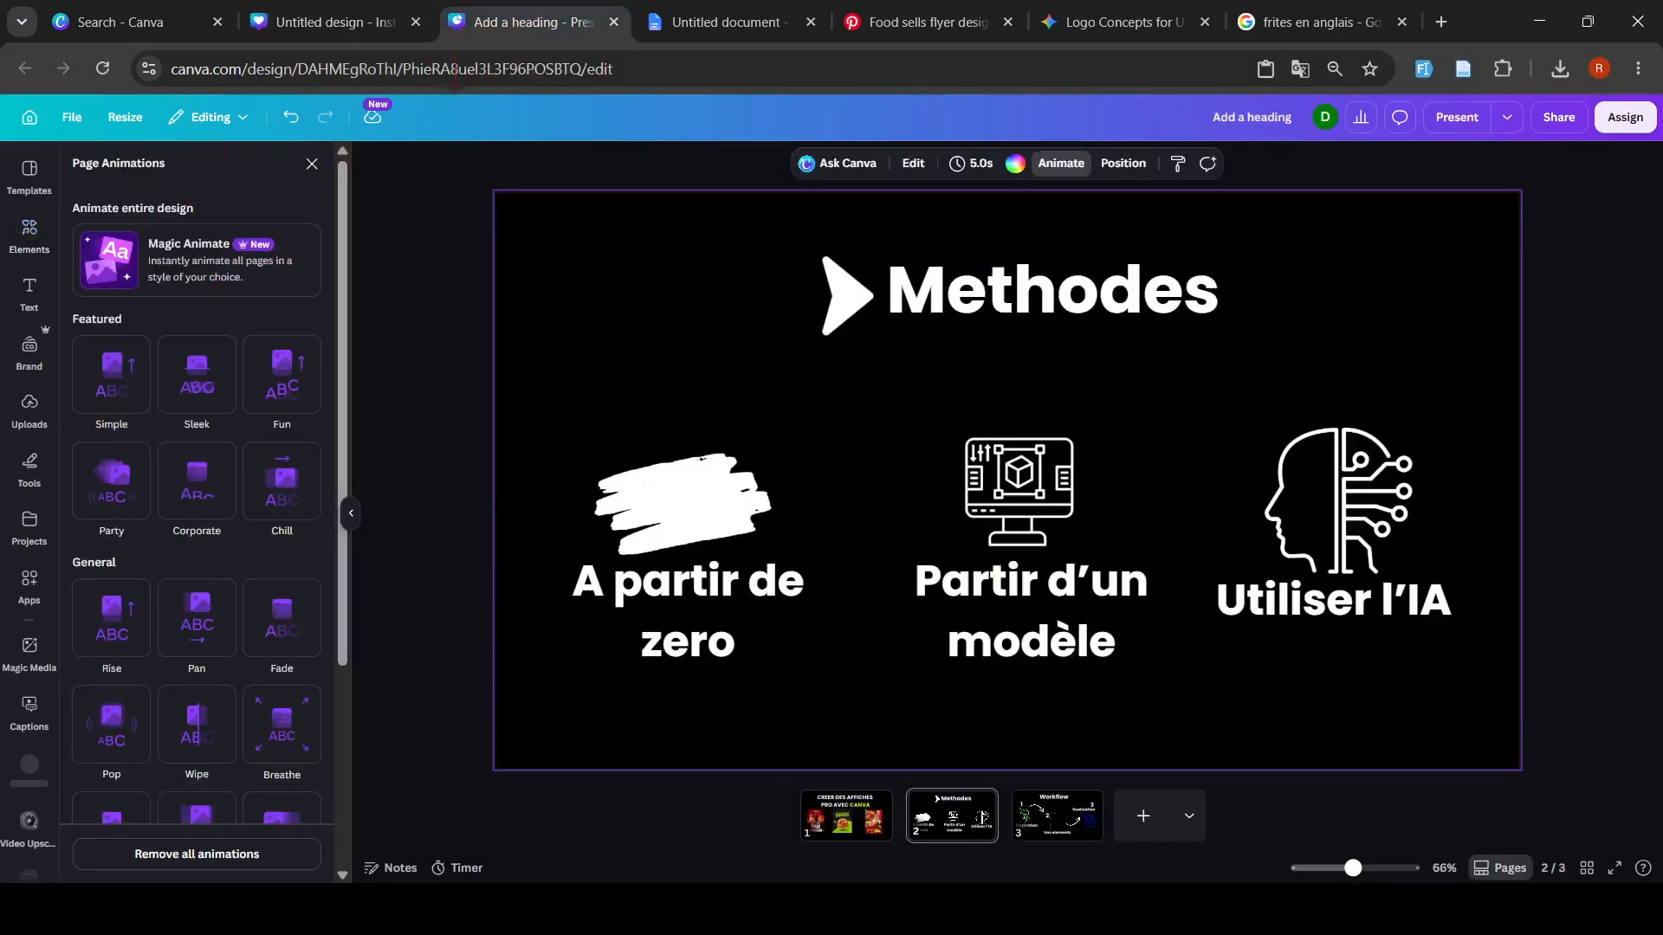
click(345, 26)
click(196, 177)
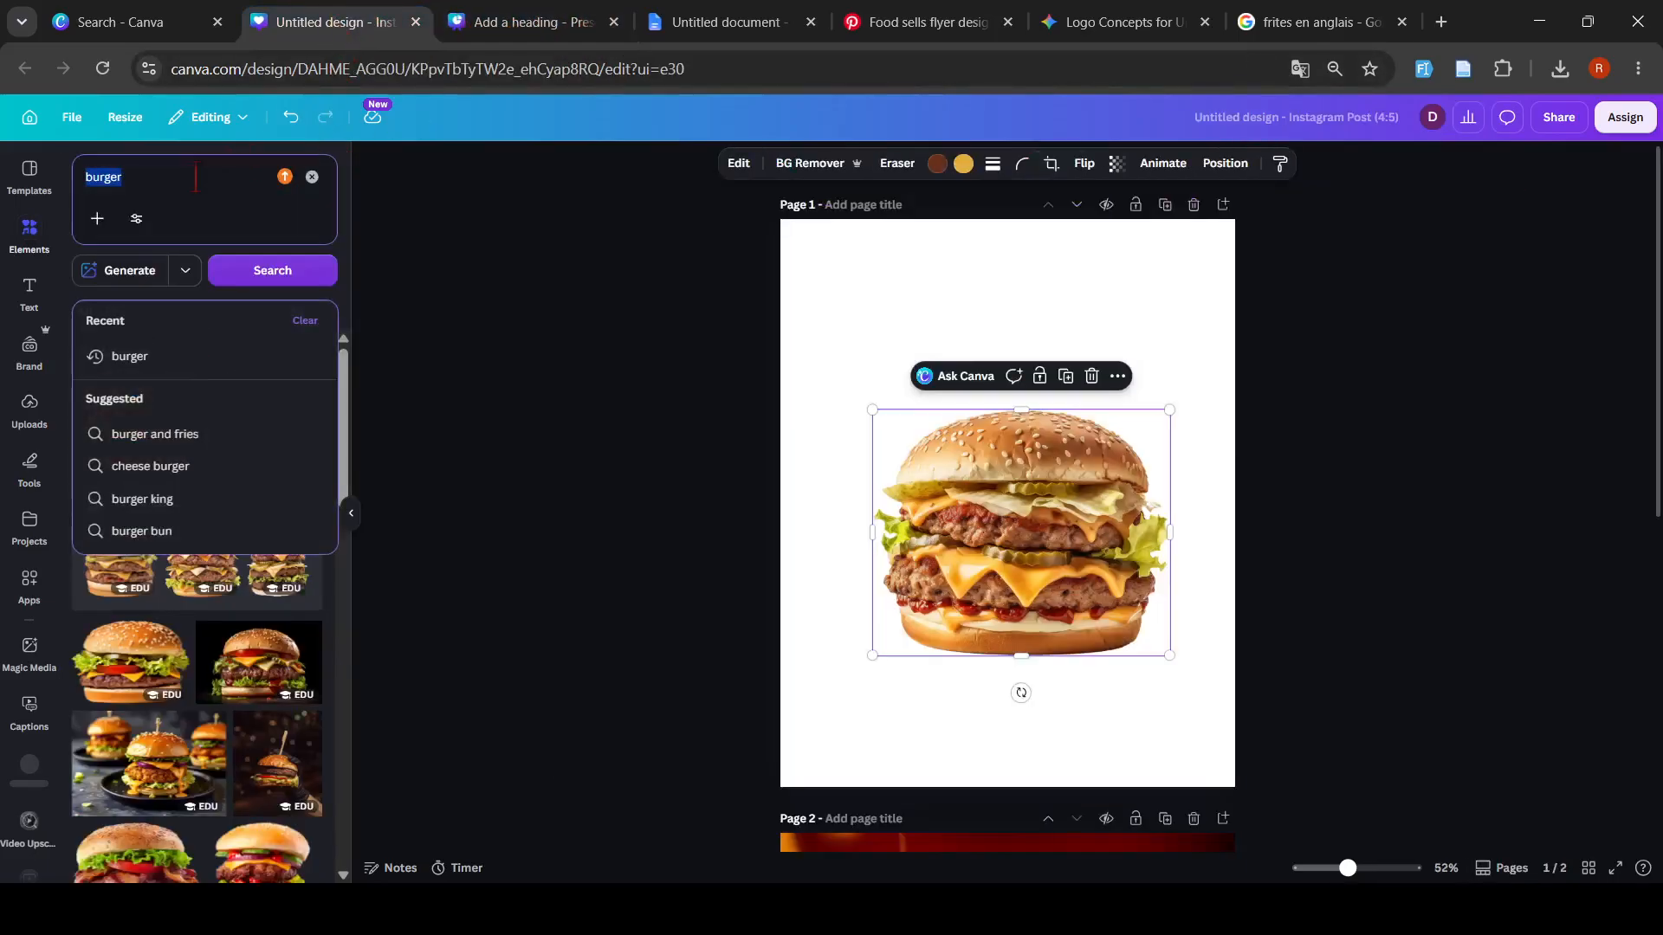
text(freets)
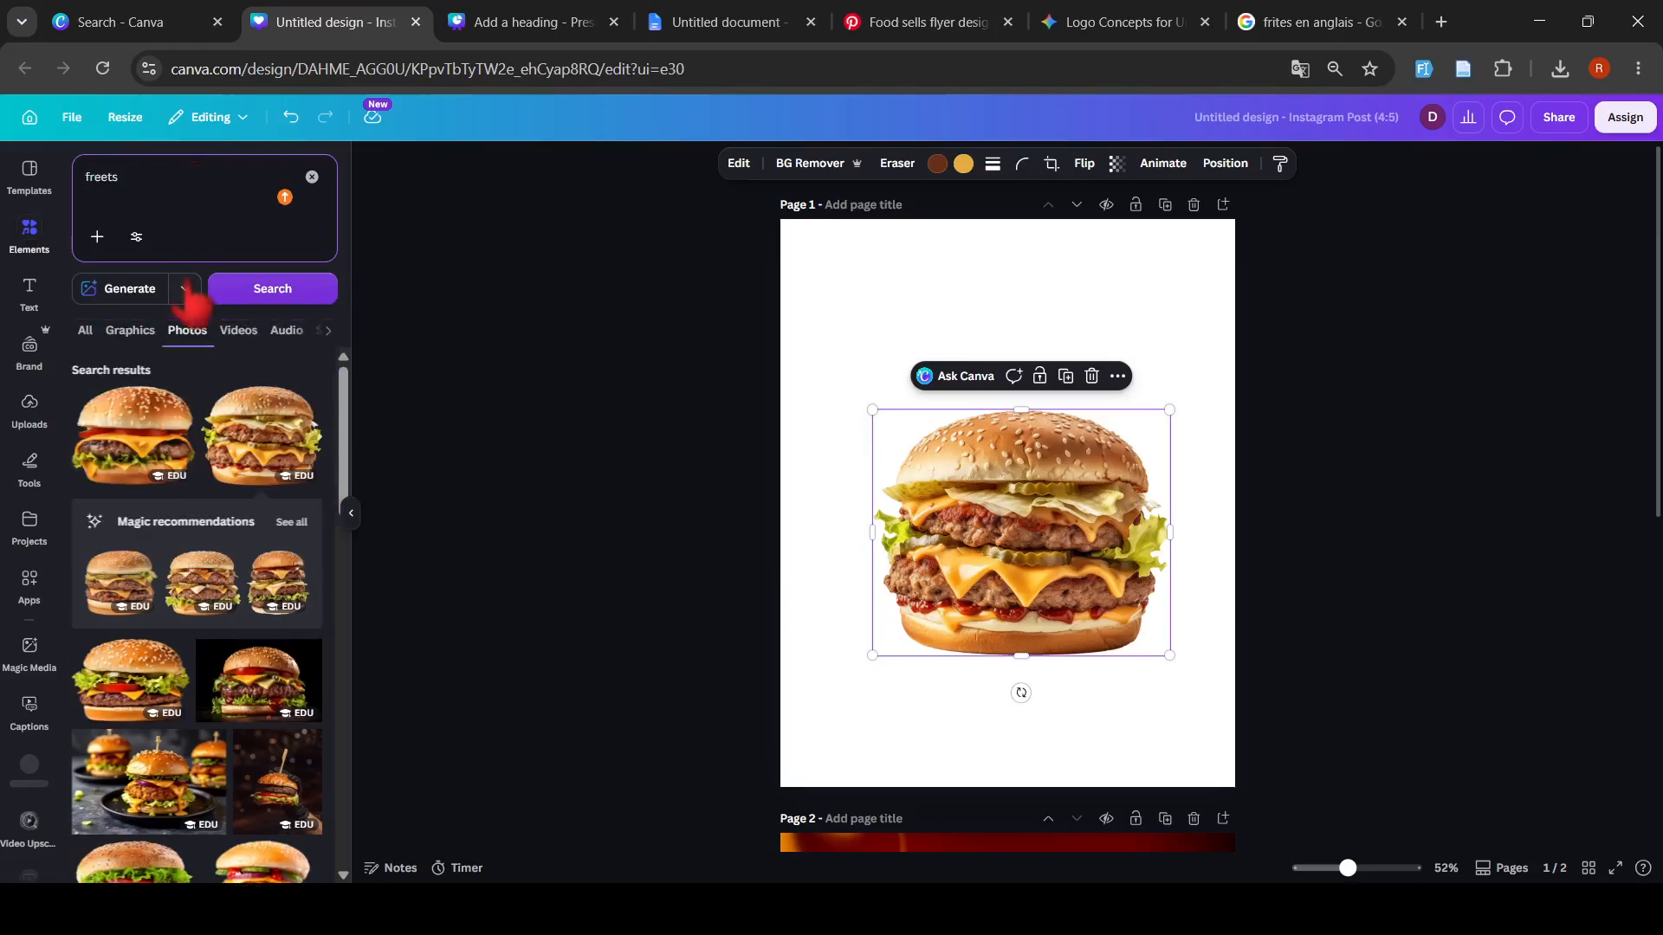
click(251, 291)
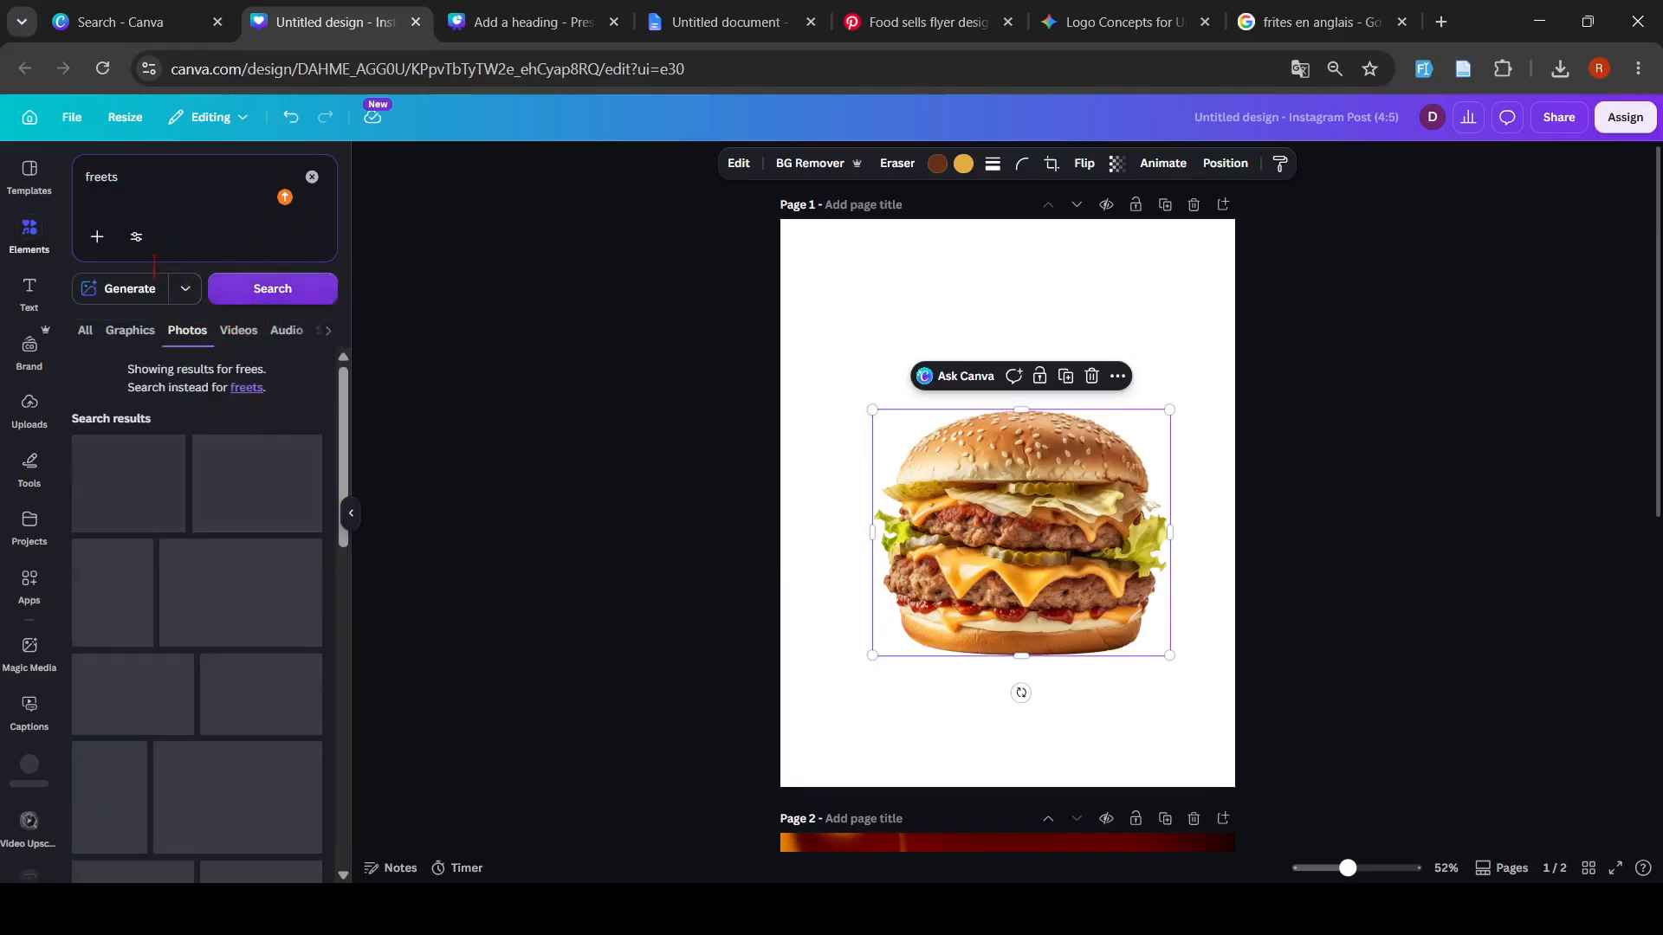
scroll(173, 424, down, 3)
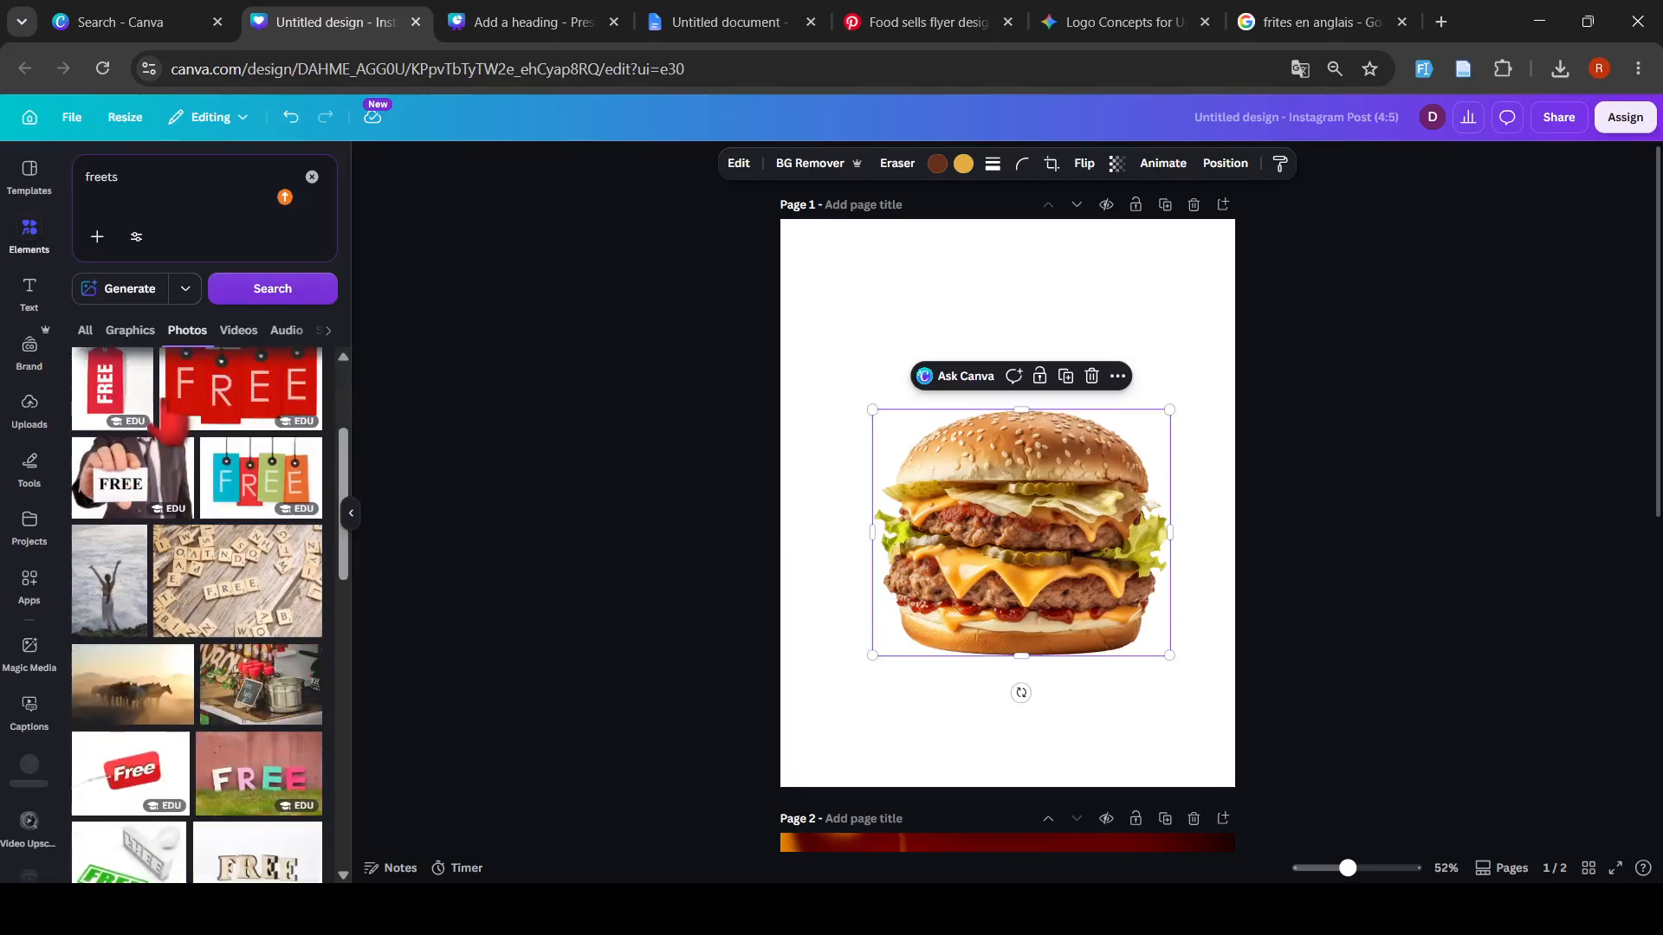
Step: Search the photos for "frites" and browse the fries pictures for one that suits the poster
click(135, 178)
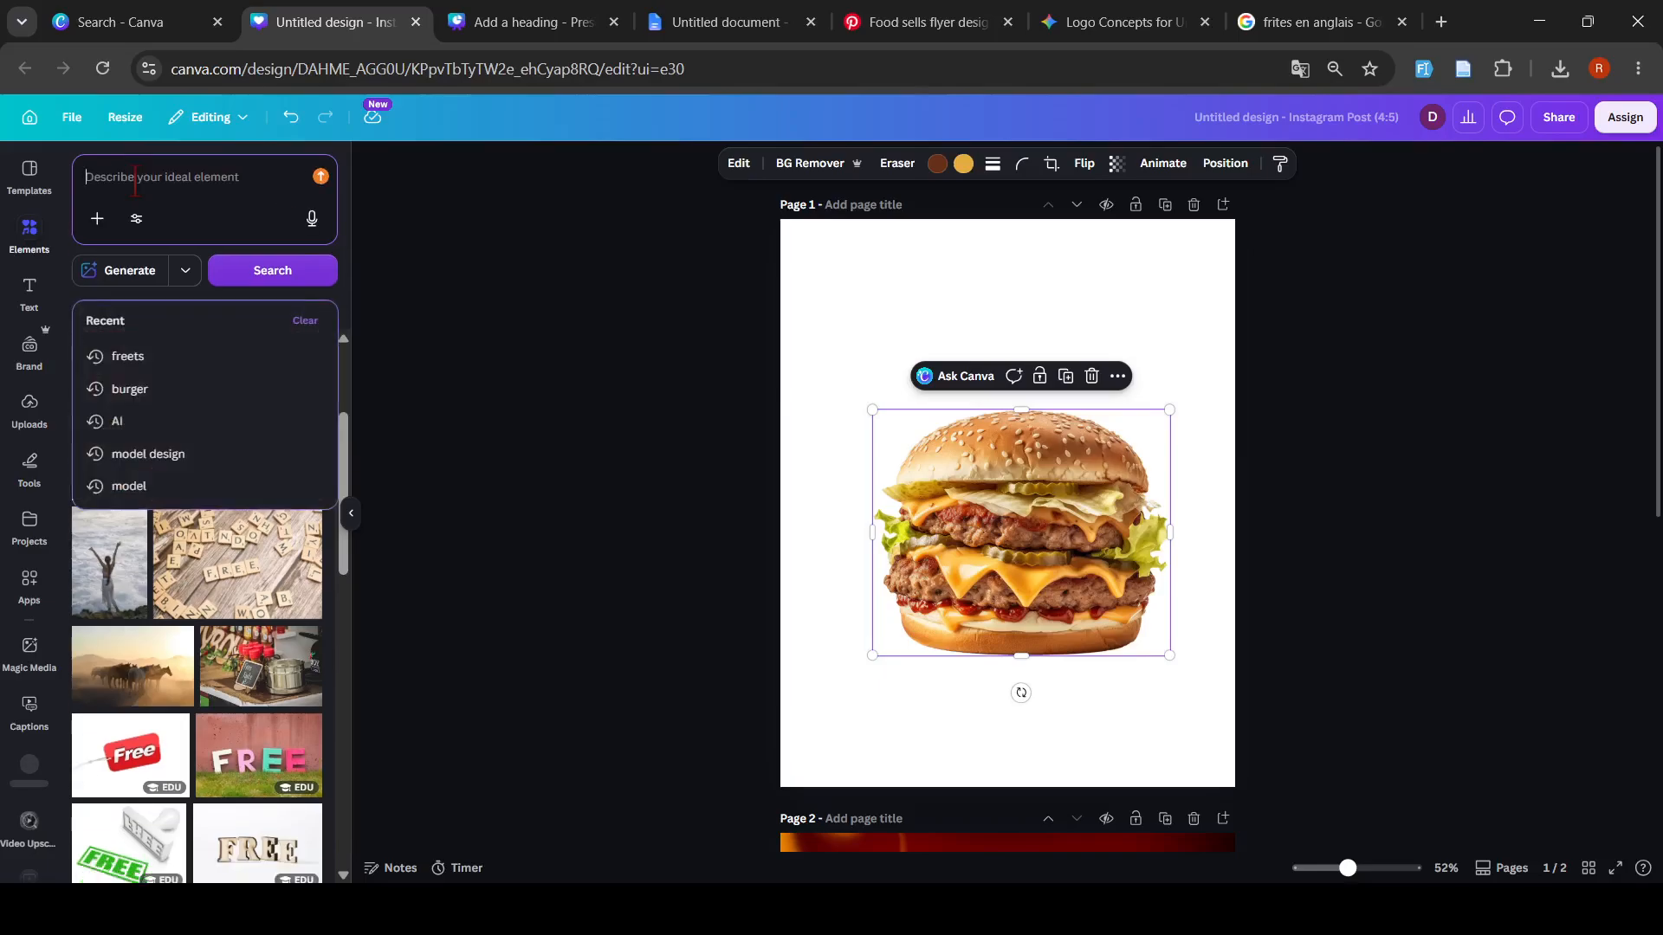
text(frites)
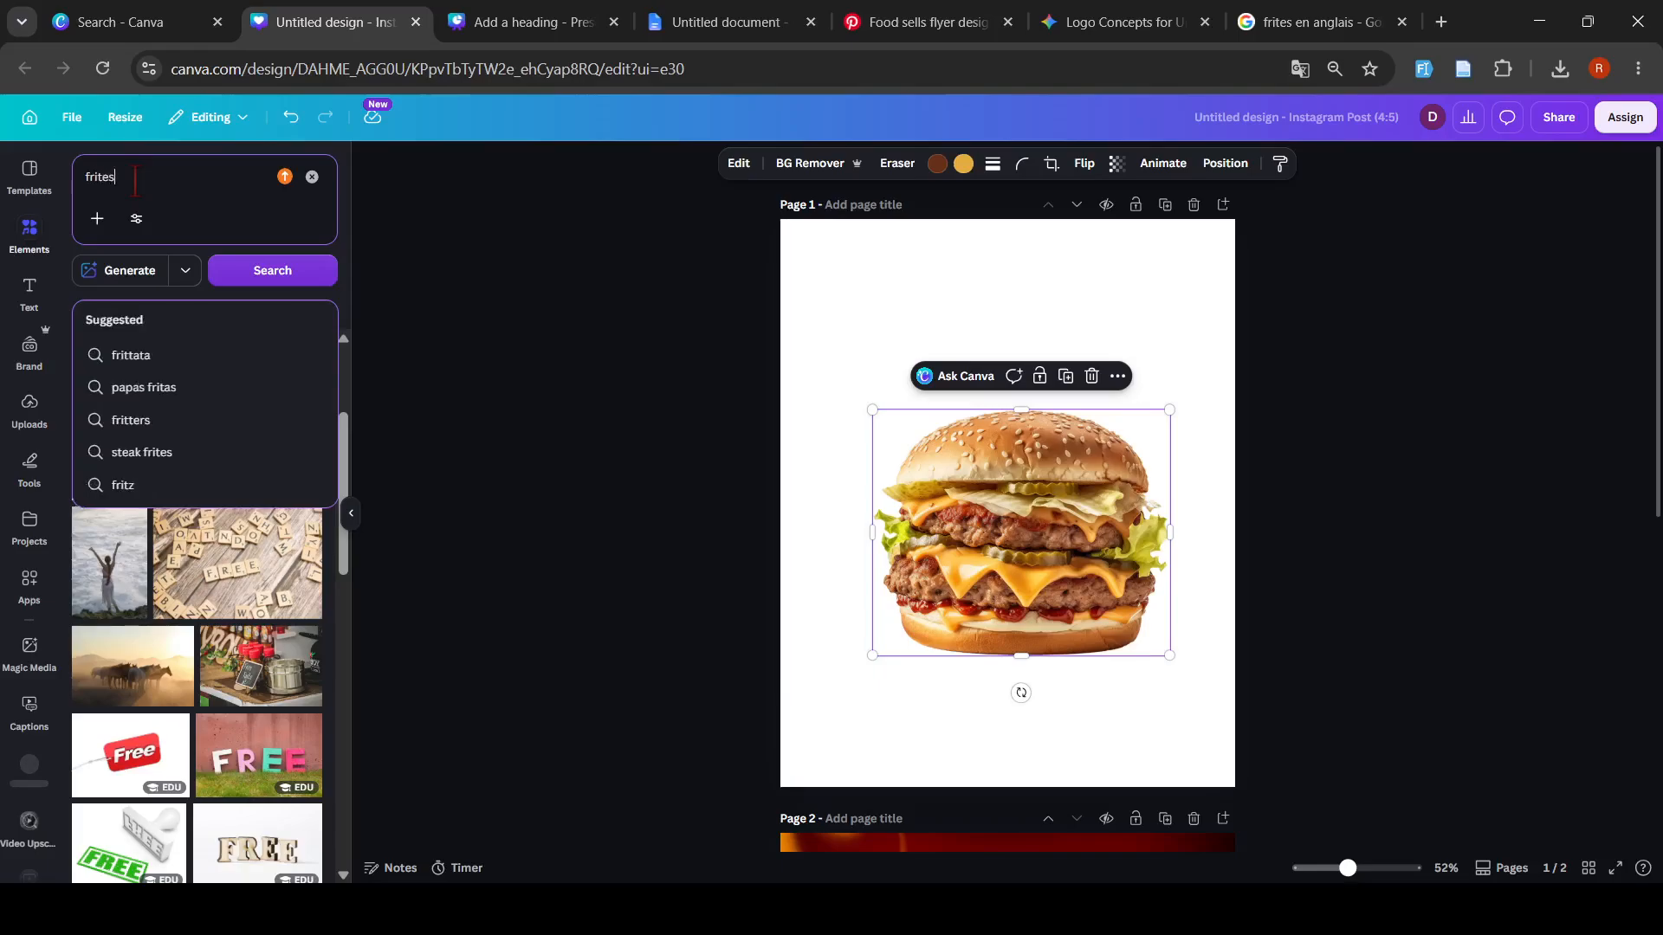
key(Return)
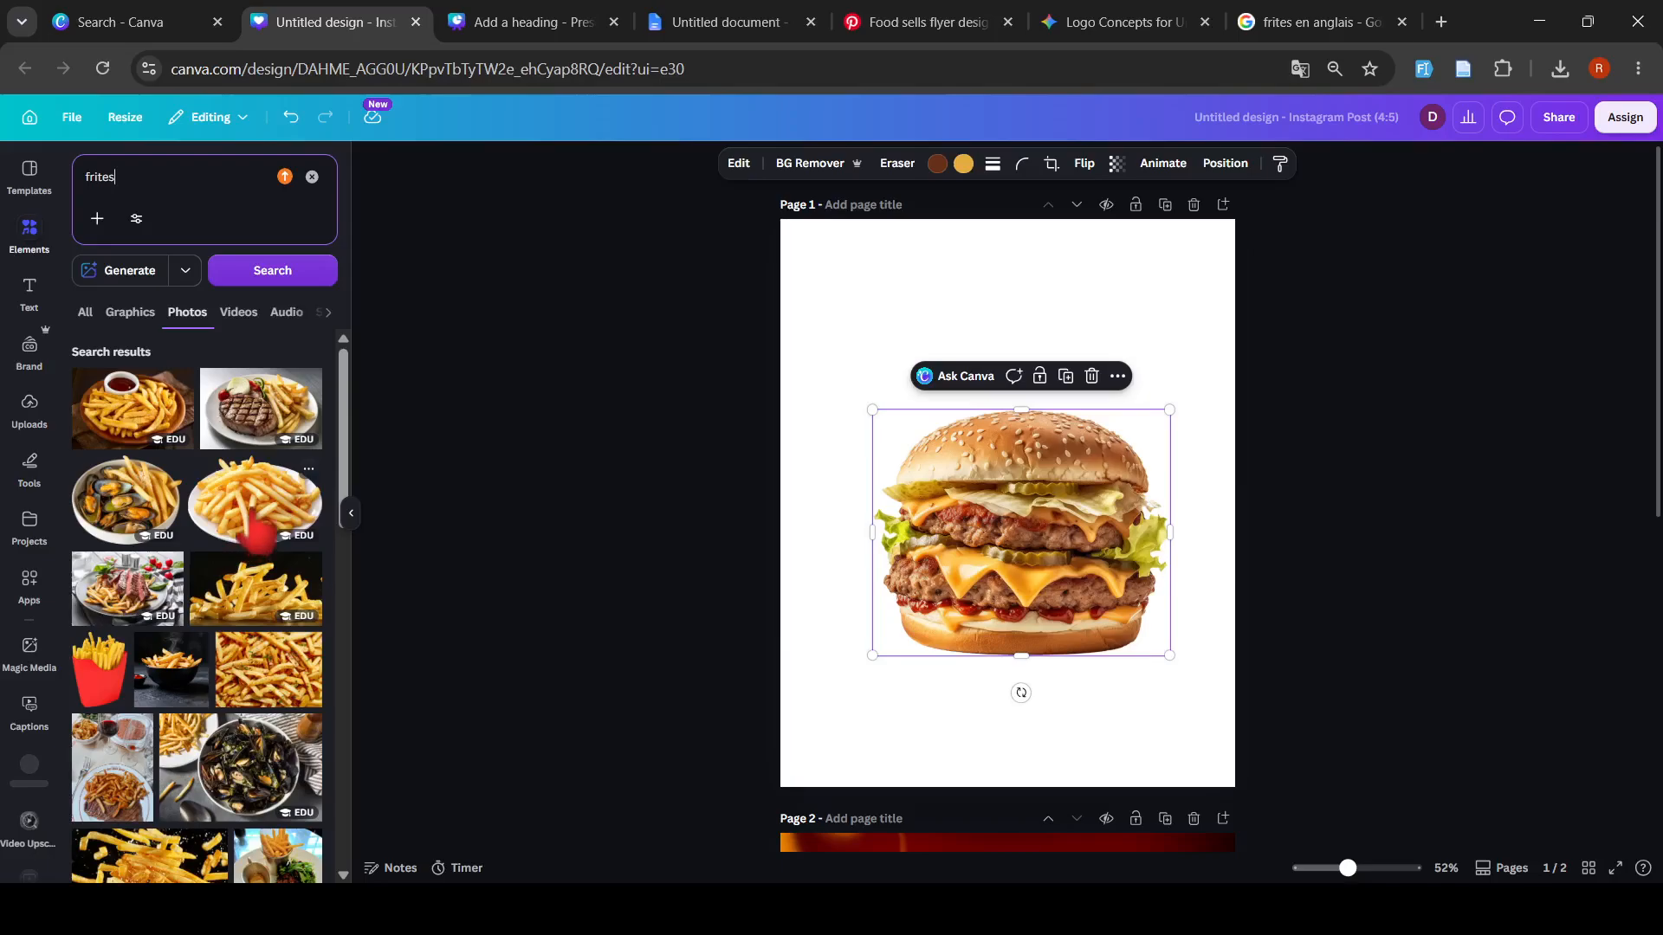
scroll(217, 563, down, 5)
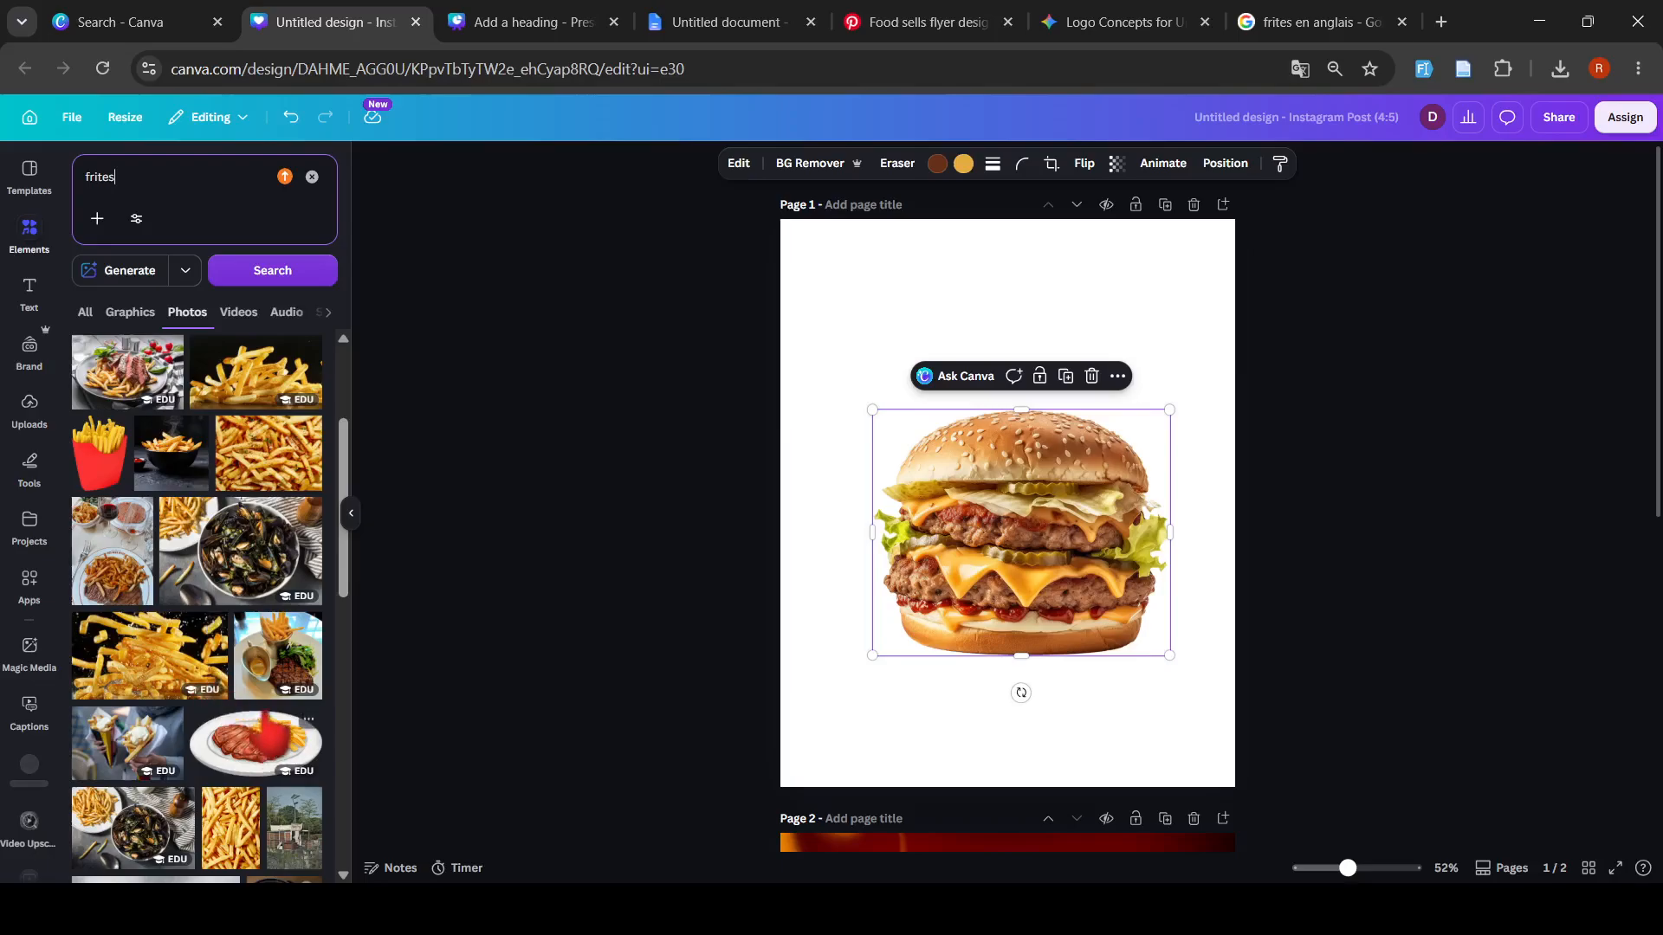
scroll(173, 747, down, 5)
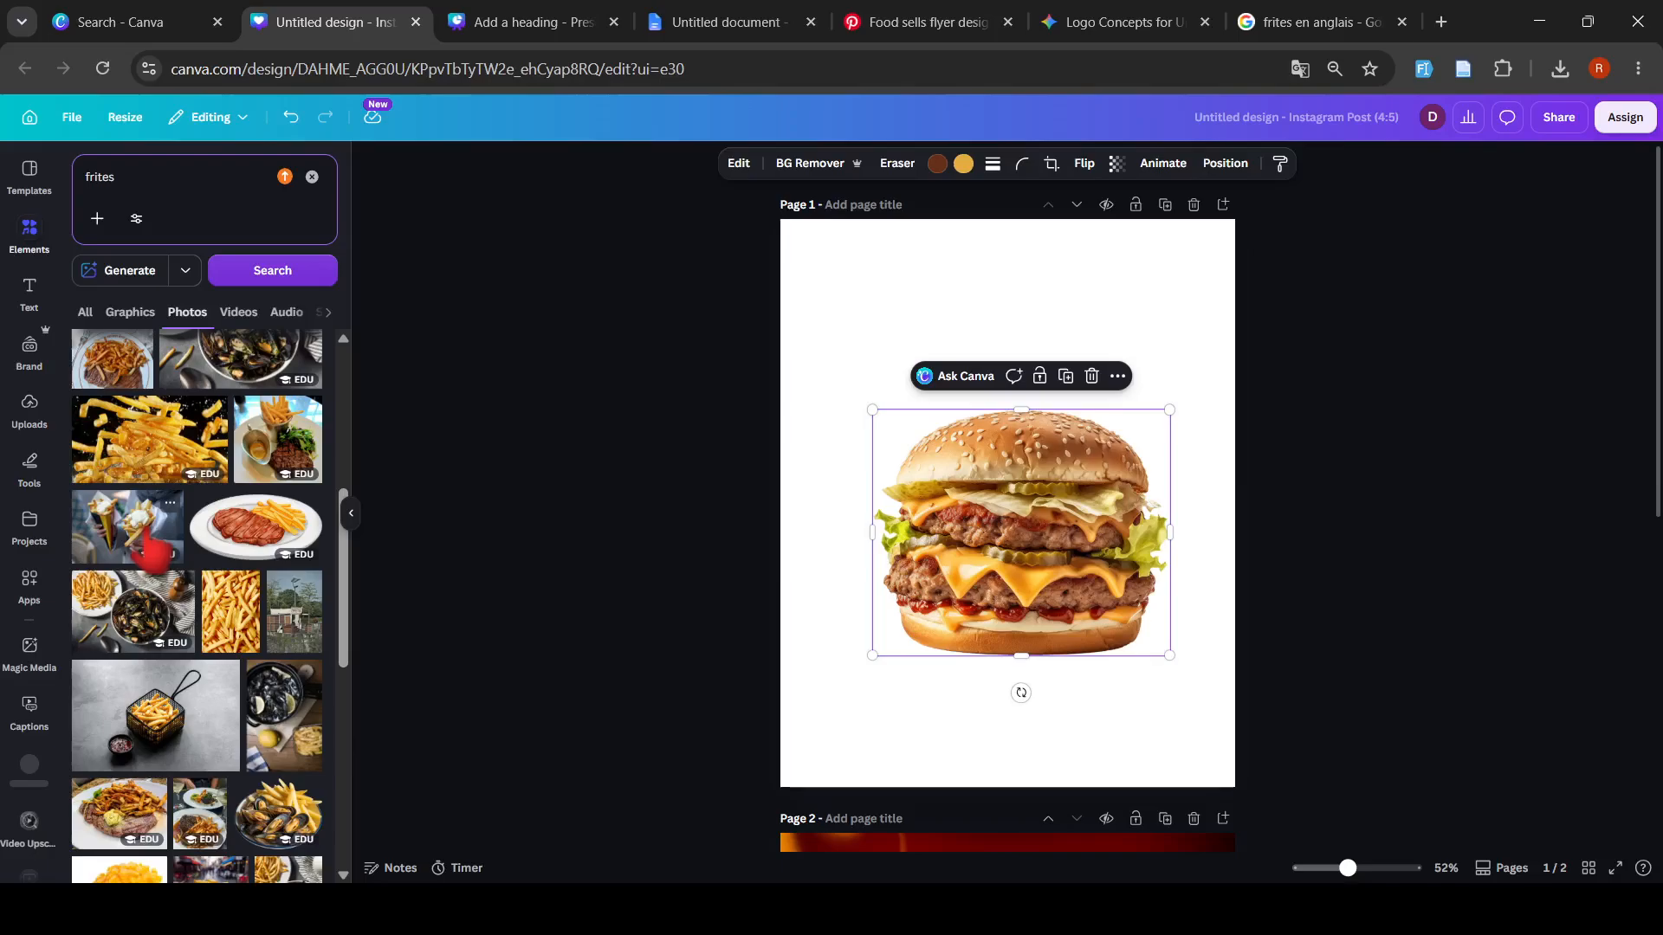
scroll(164, 511, up, 5)
scroll(151, 554, up, 5)
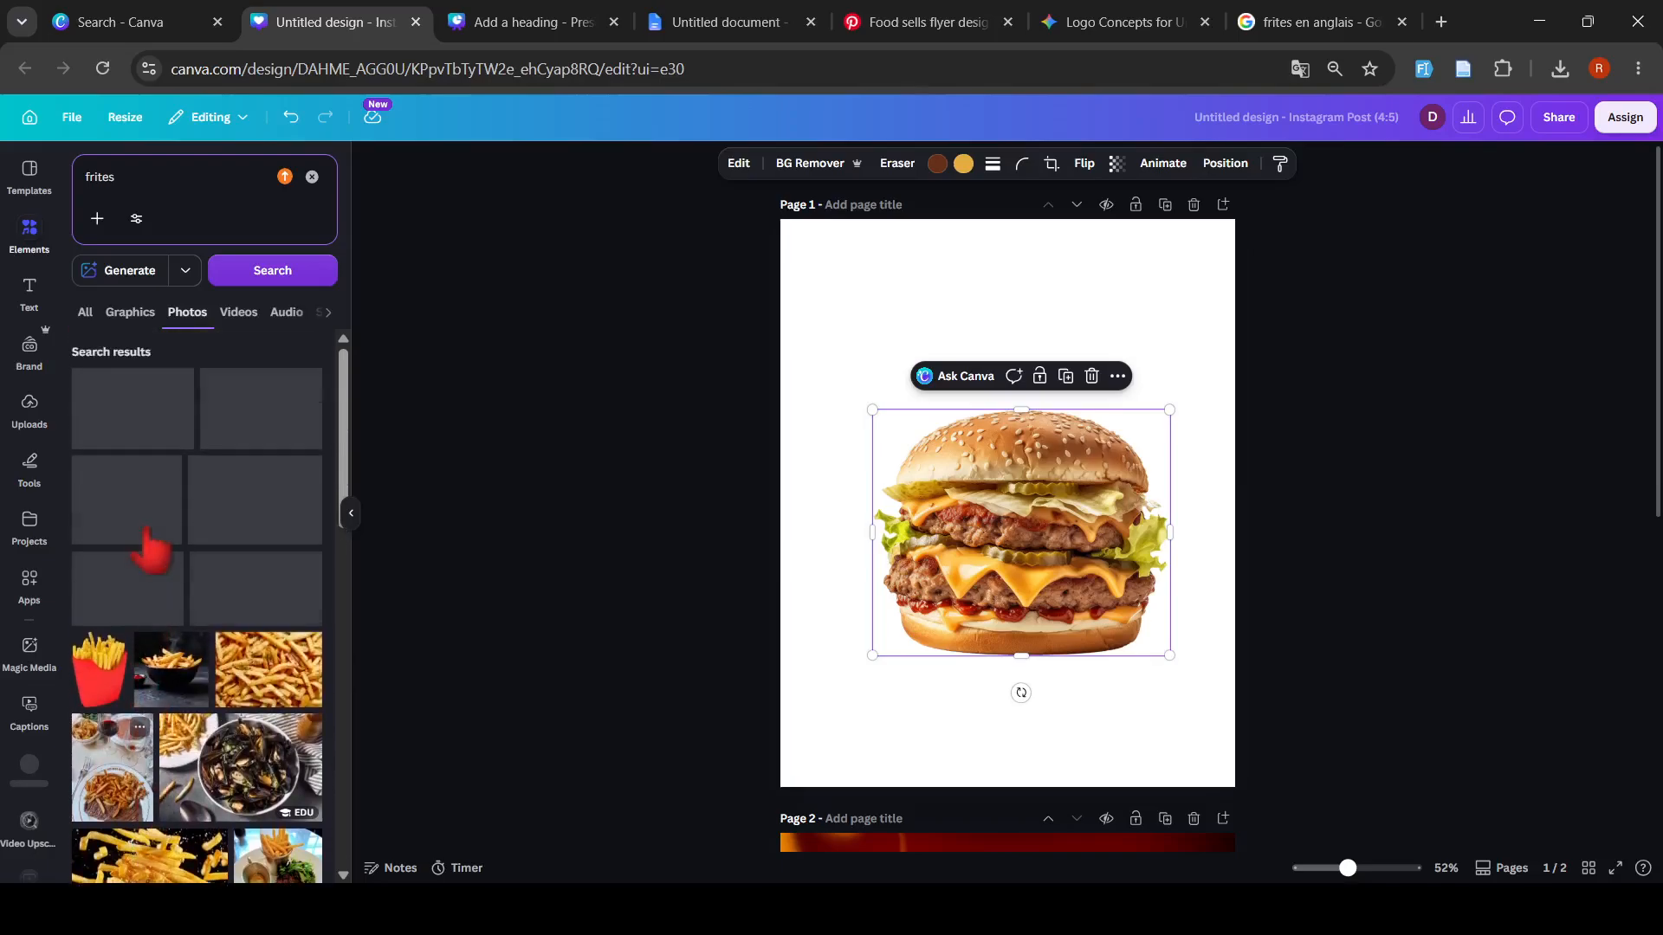
Step: Try the photo of fries in a red carton on page 1 and delete it
click(100, 684)
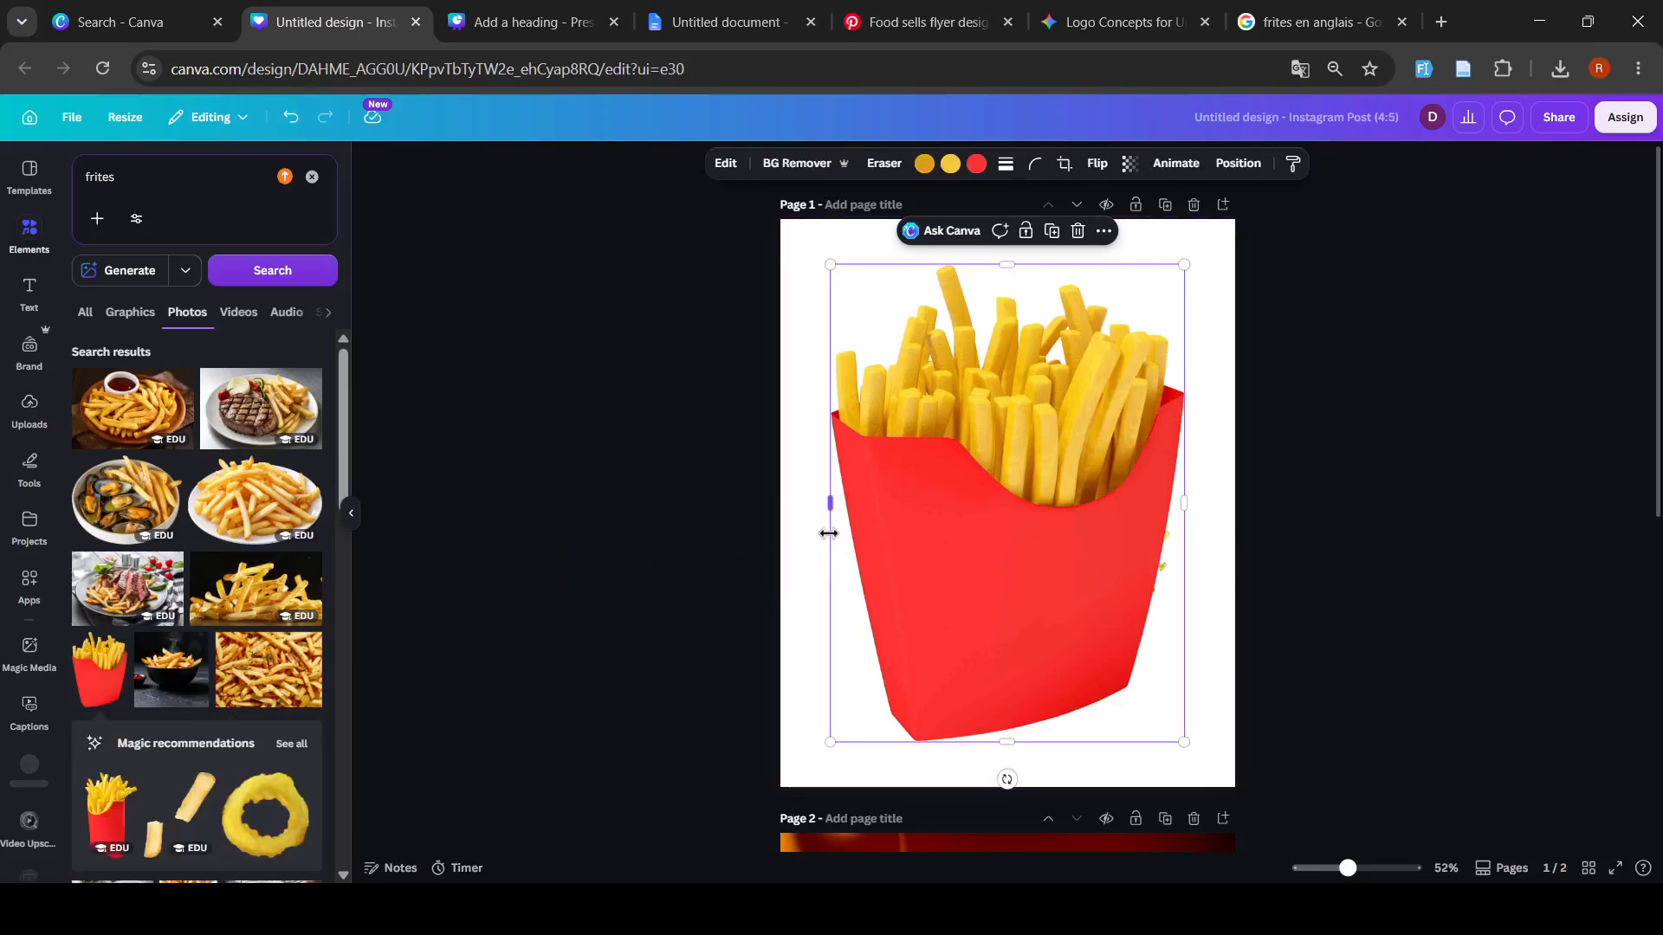
key(Delete)
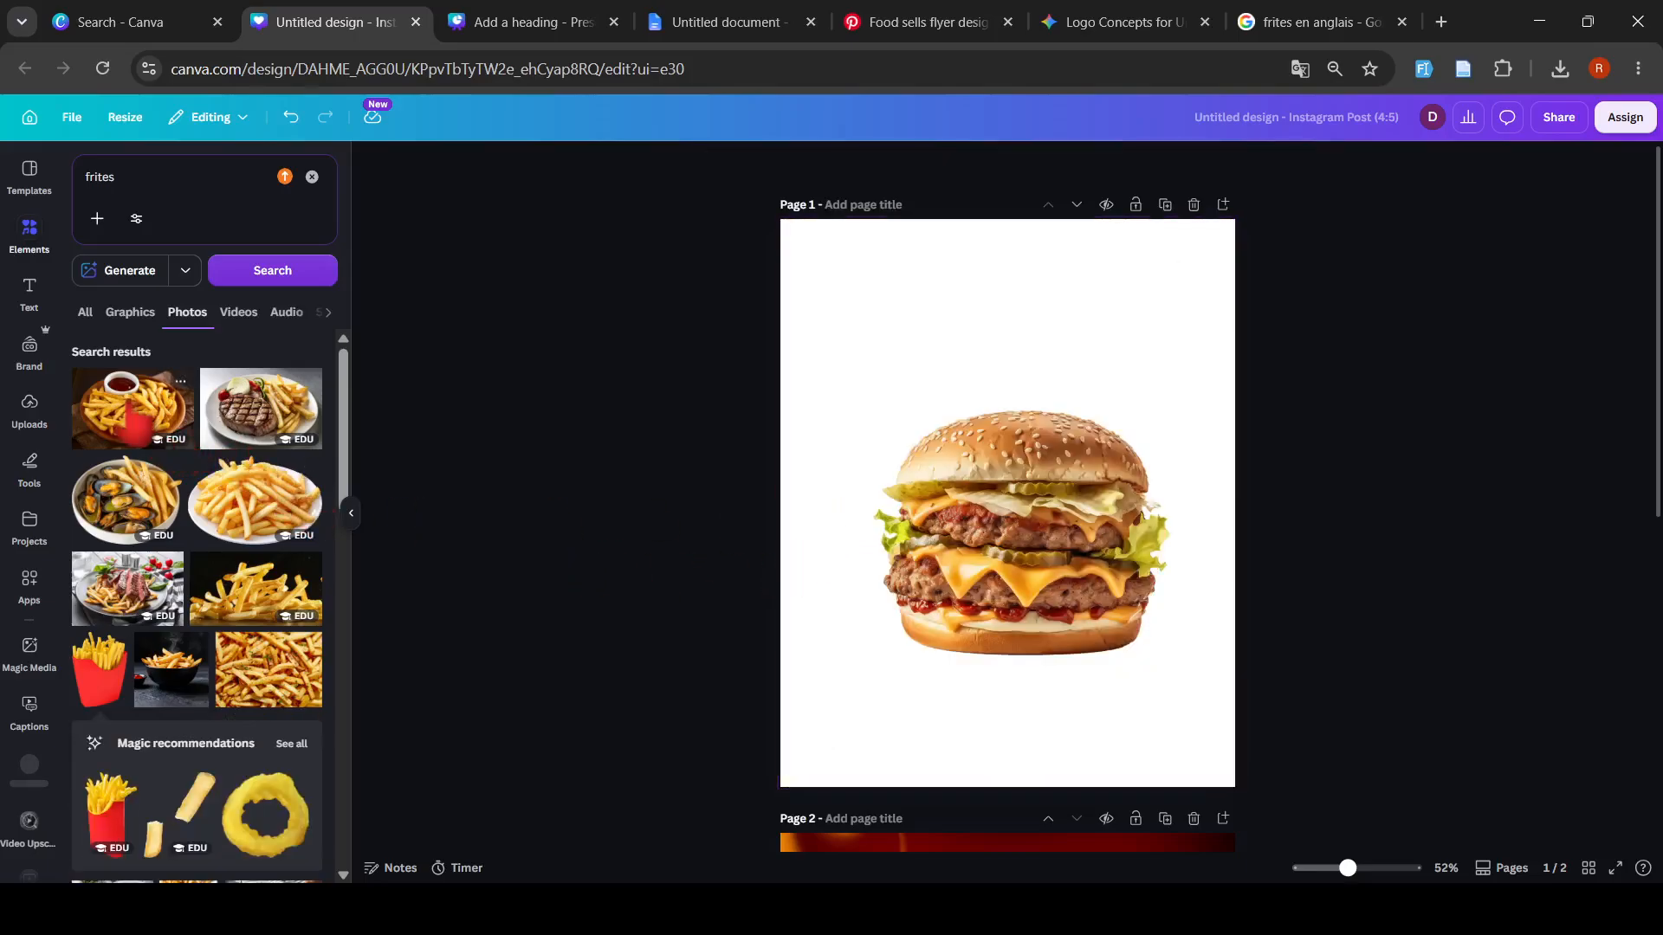
Step: Try the photo of fries with ketchup on a wooden plate on page 1 and delete it
click(130, 407)
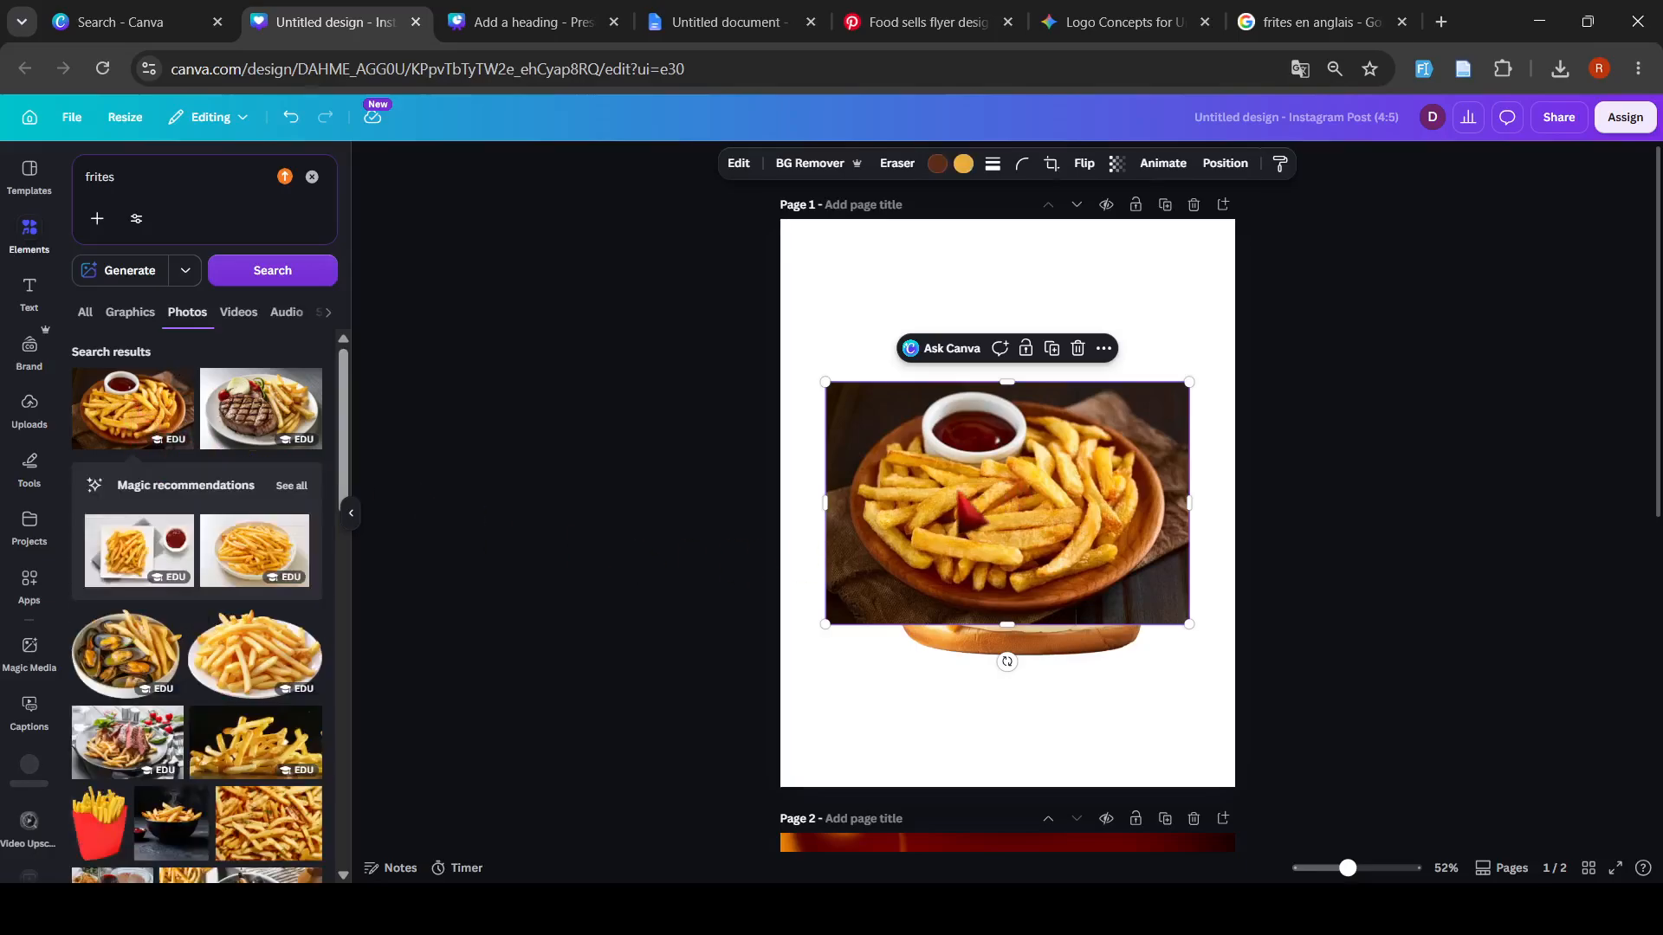
key(Delete)
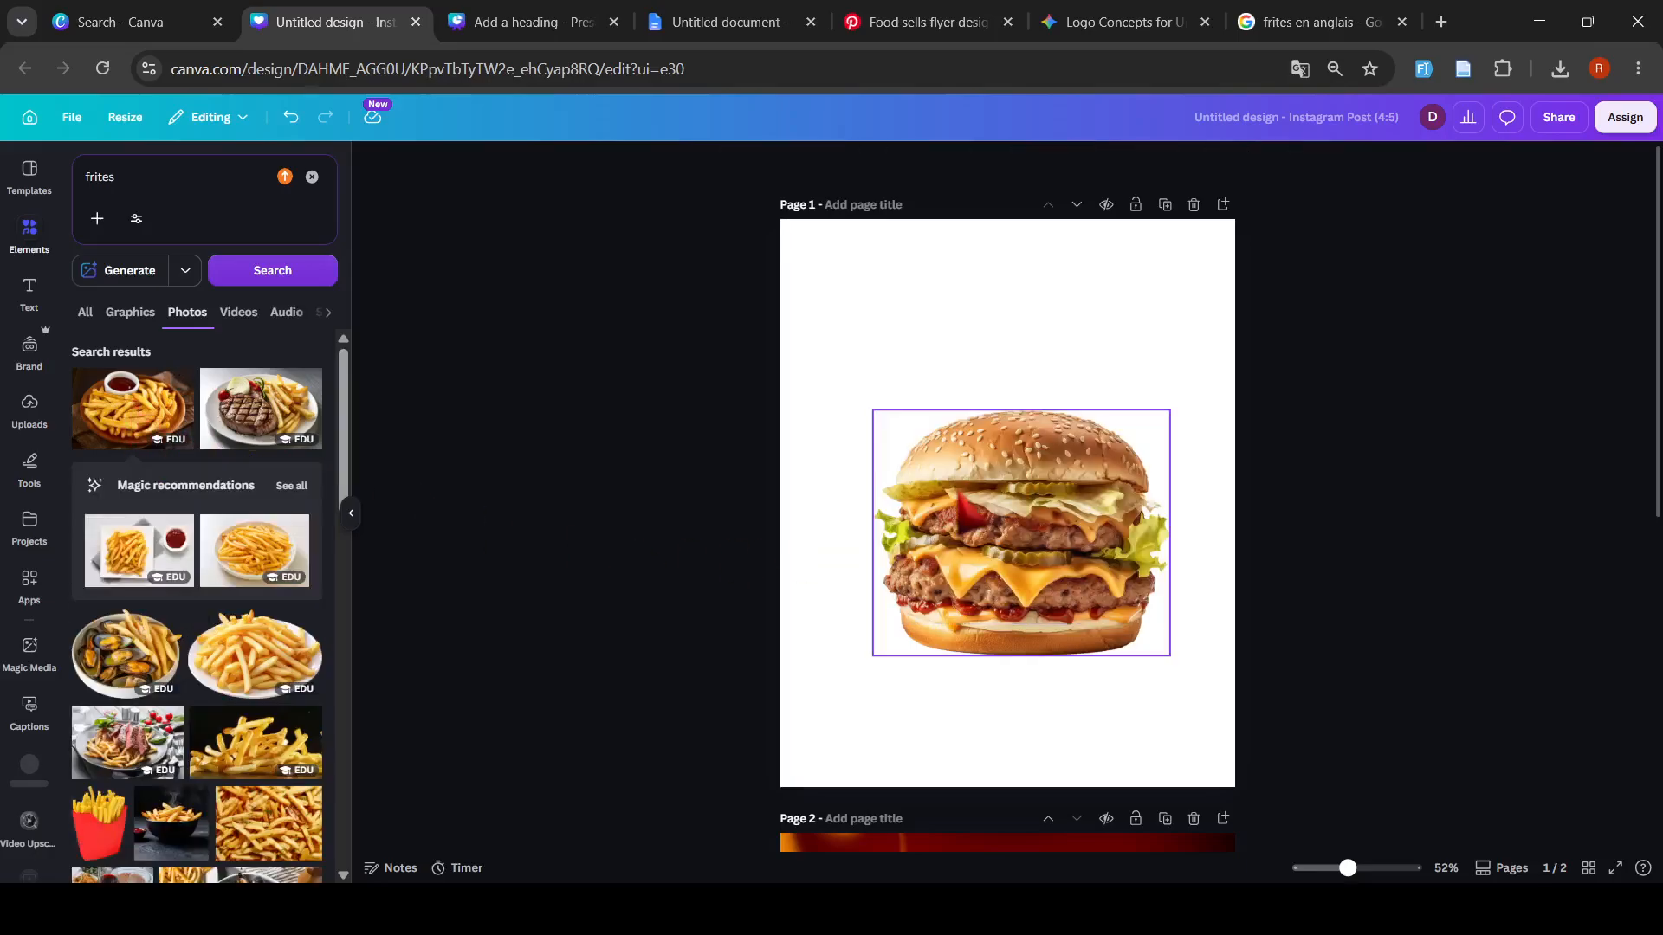
Step: Add the photo of fries on a white plate to page 1, shrink it and place it over the burger's upper-left part
click(245, 554)
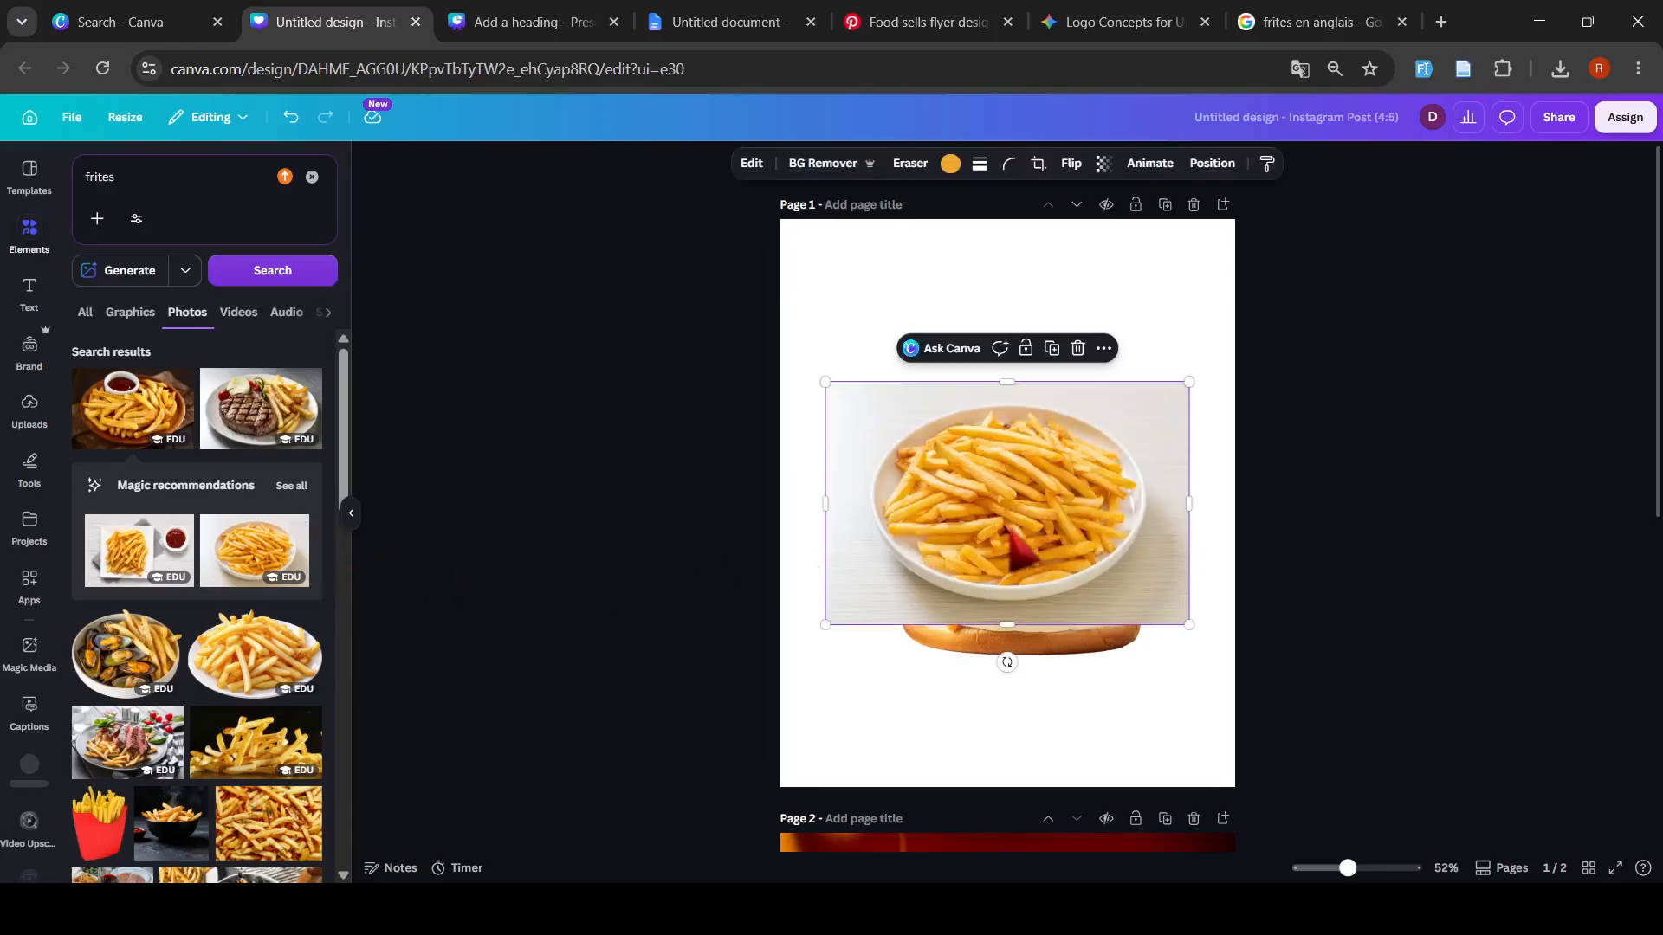
drag(1018, 532, 931, 576)
drag(1101, 669, 976, 584)
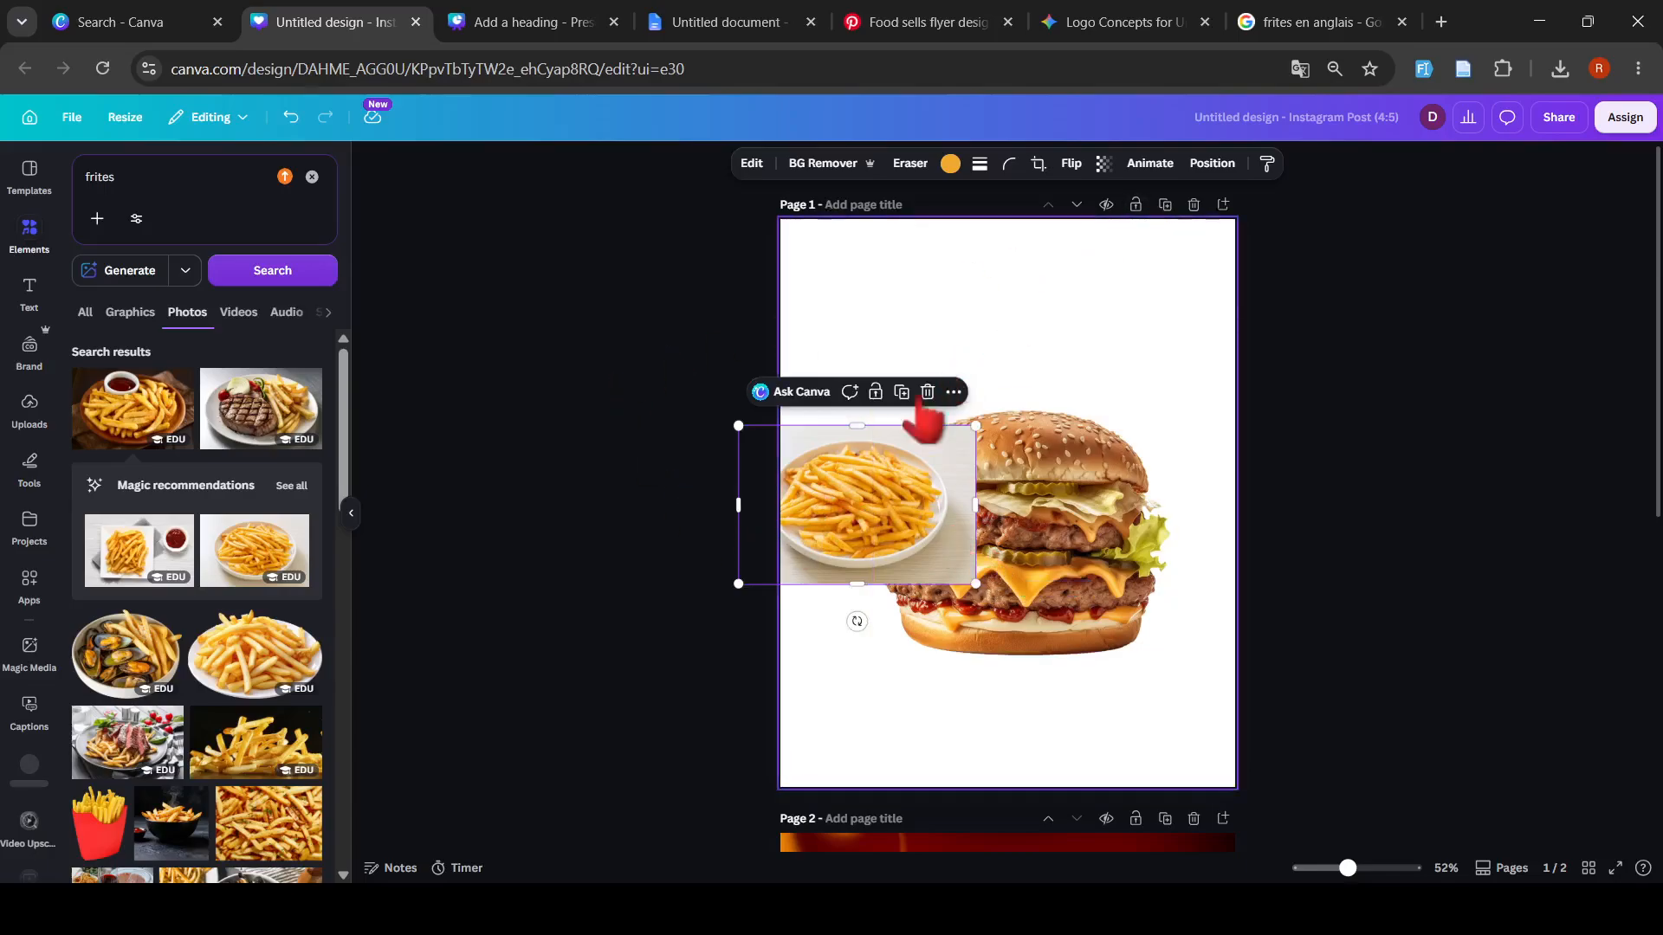
drag(939, 427, 1026, 405)
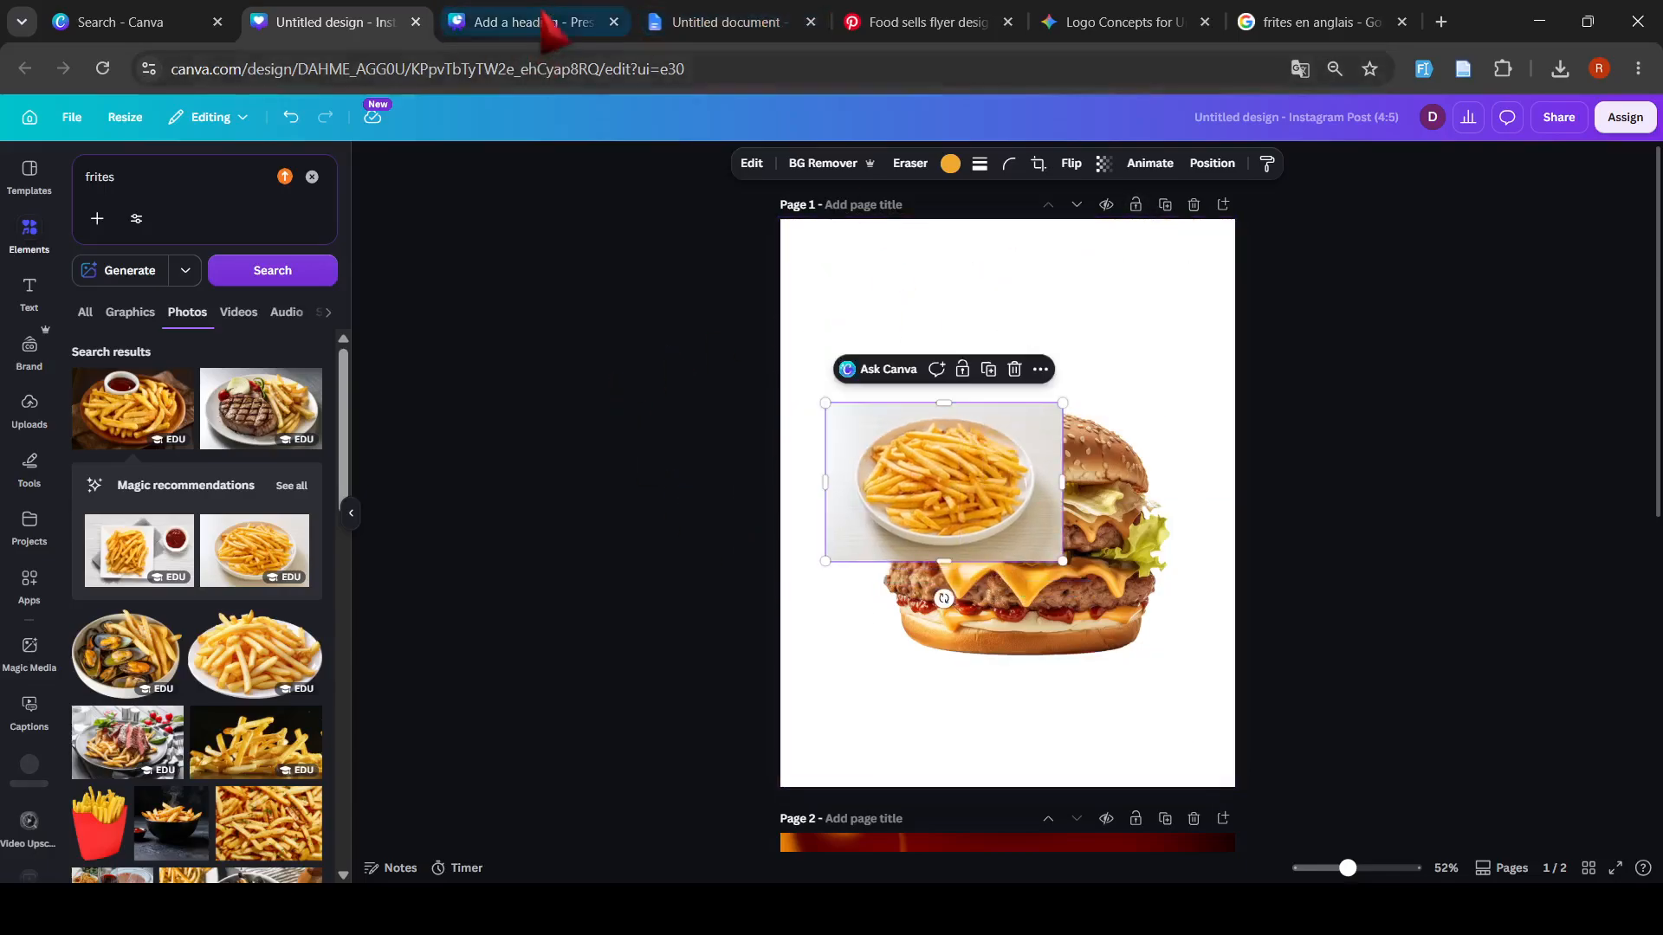
Step: Check the menu items in the Google Docs brief and clear the "frites en anglais" query in the Google search tab
click(545, 21)
click(682, 19)
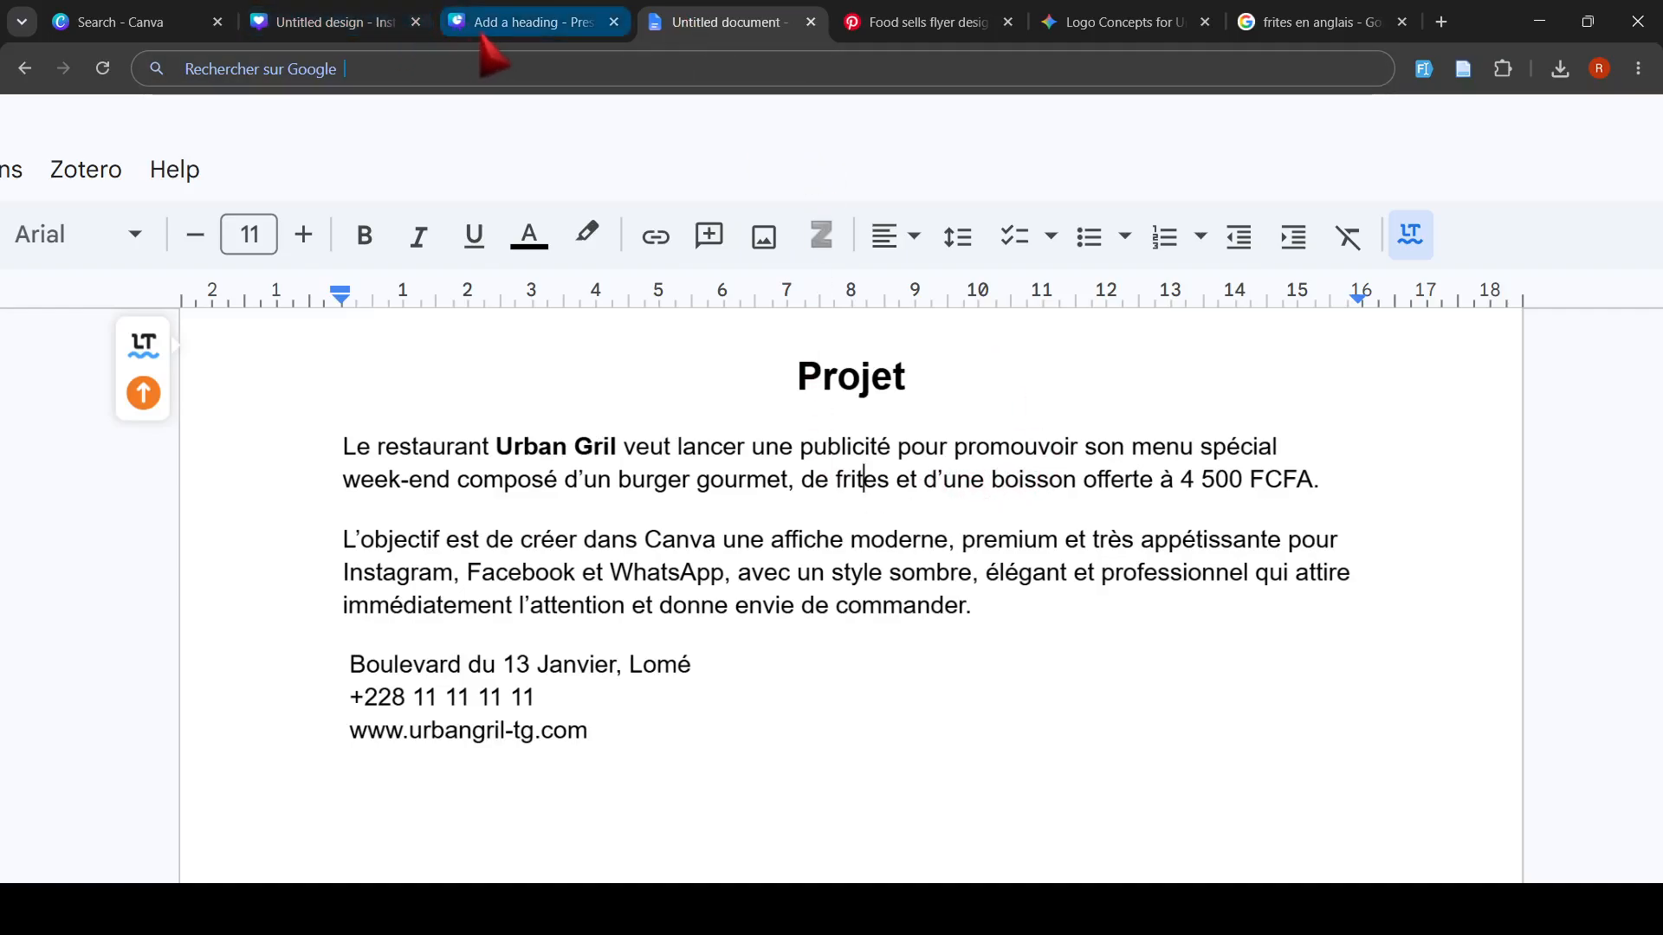
click(452, 32)
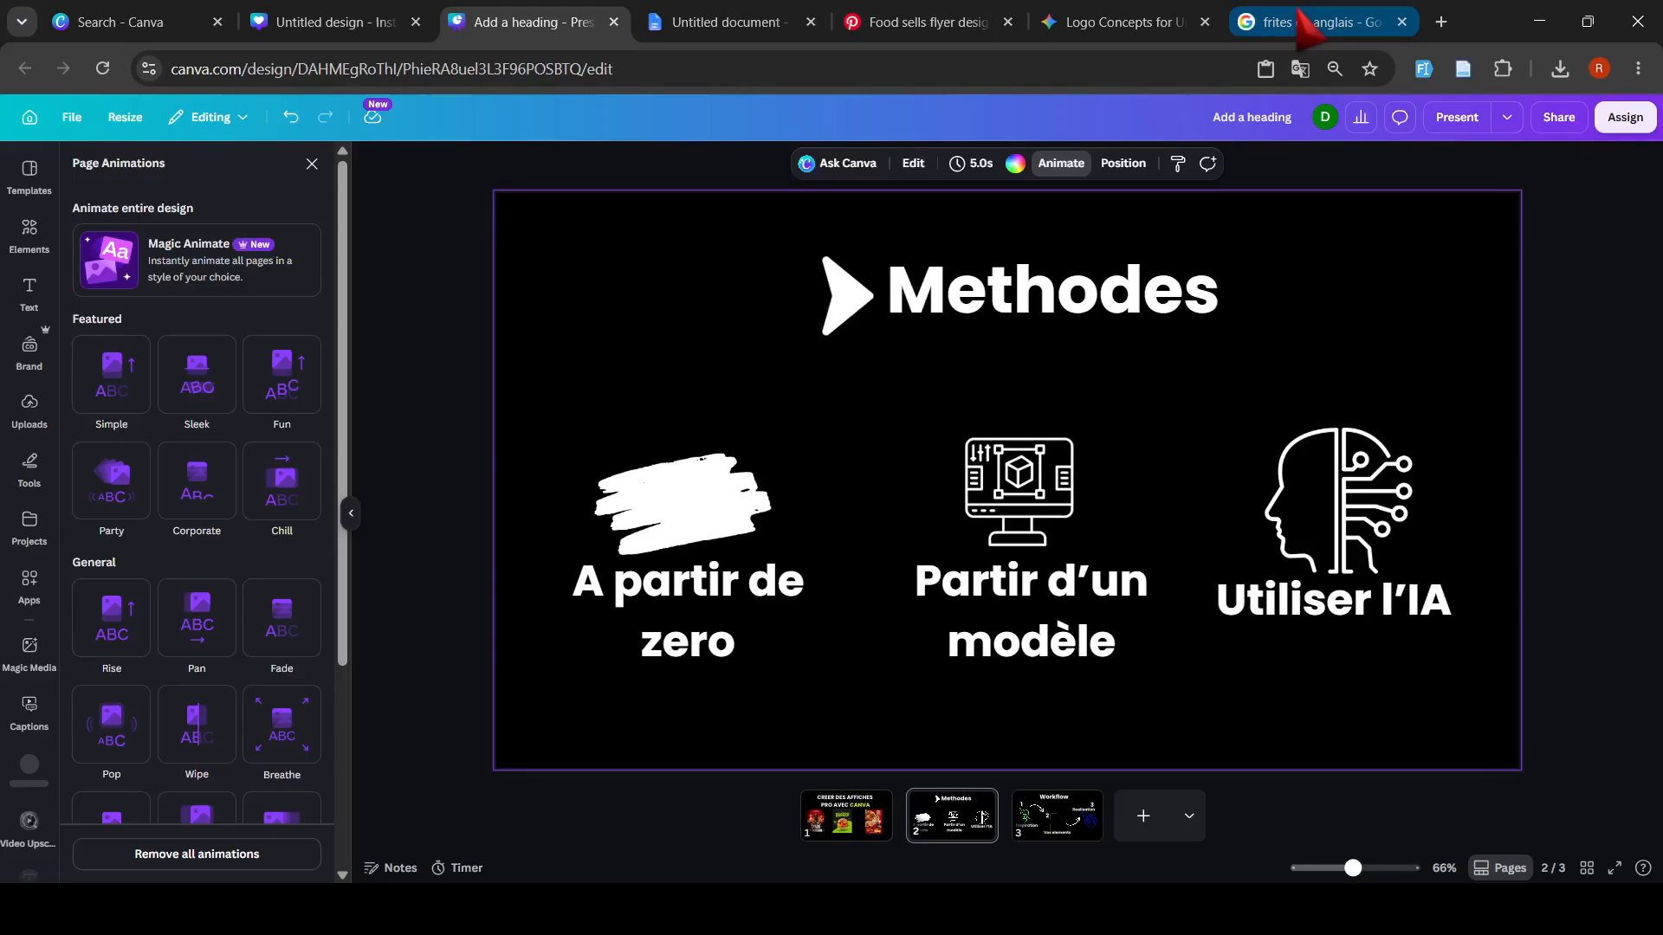
click(1321, 27)
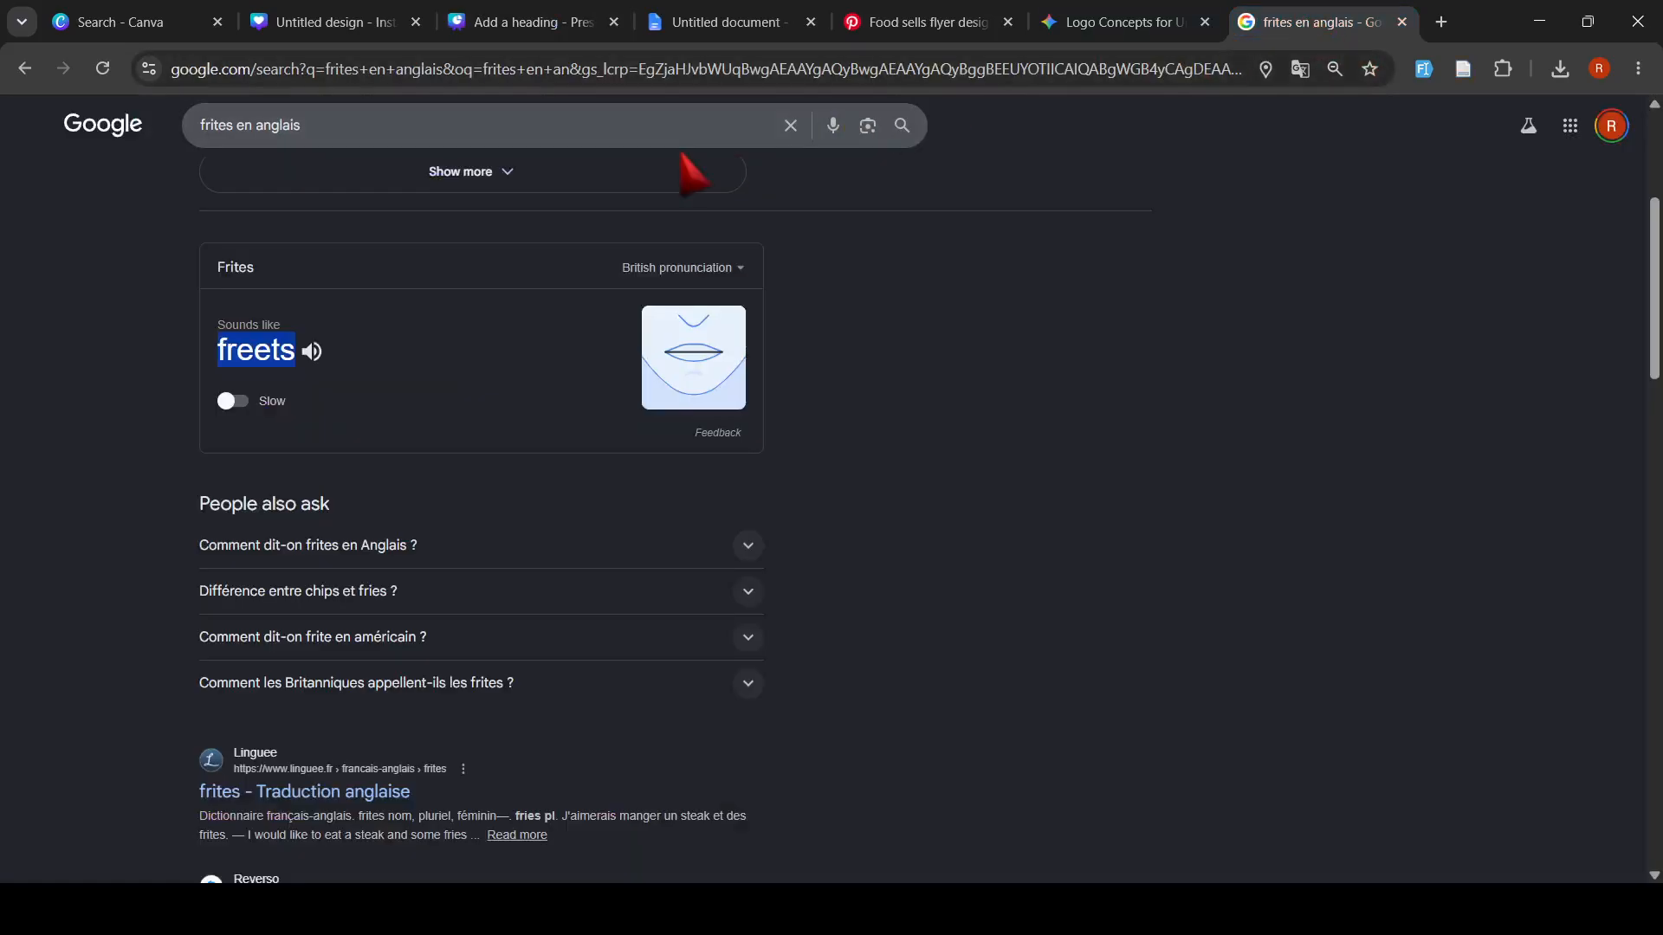
double_click(515, 139)
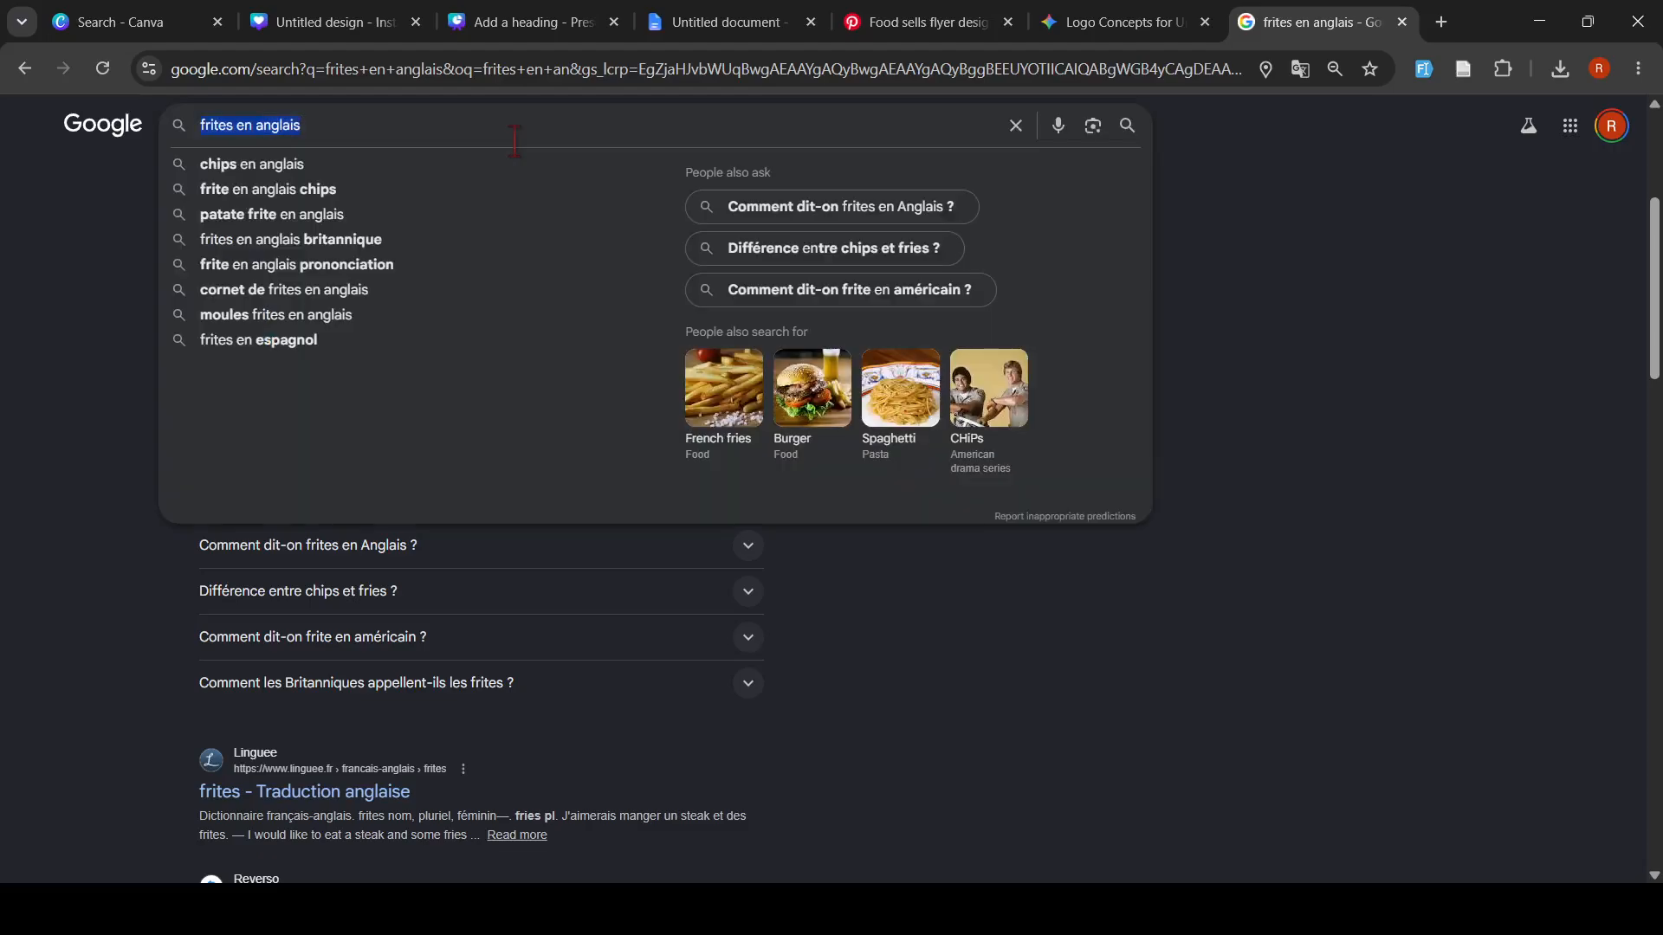
key(BackSpace)
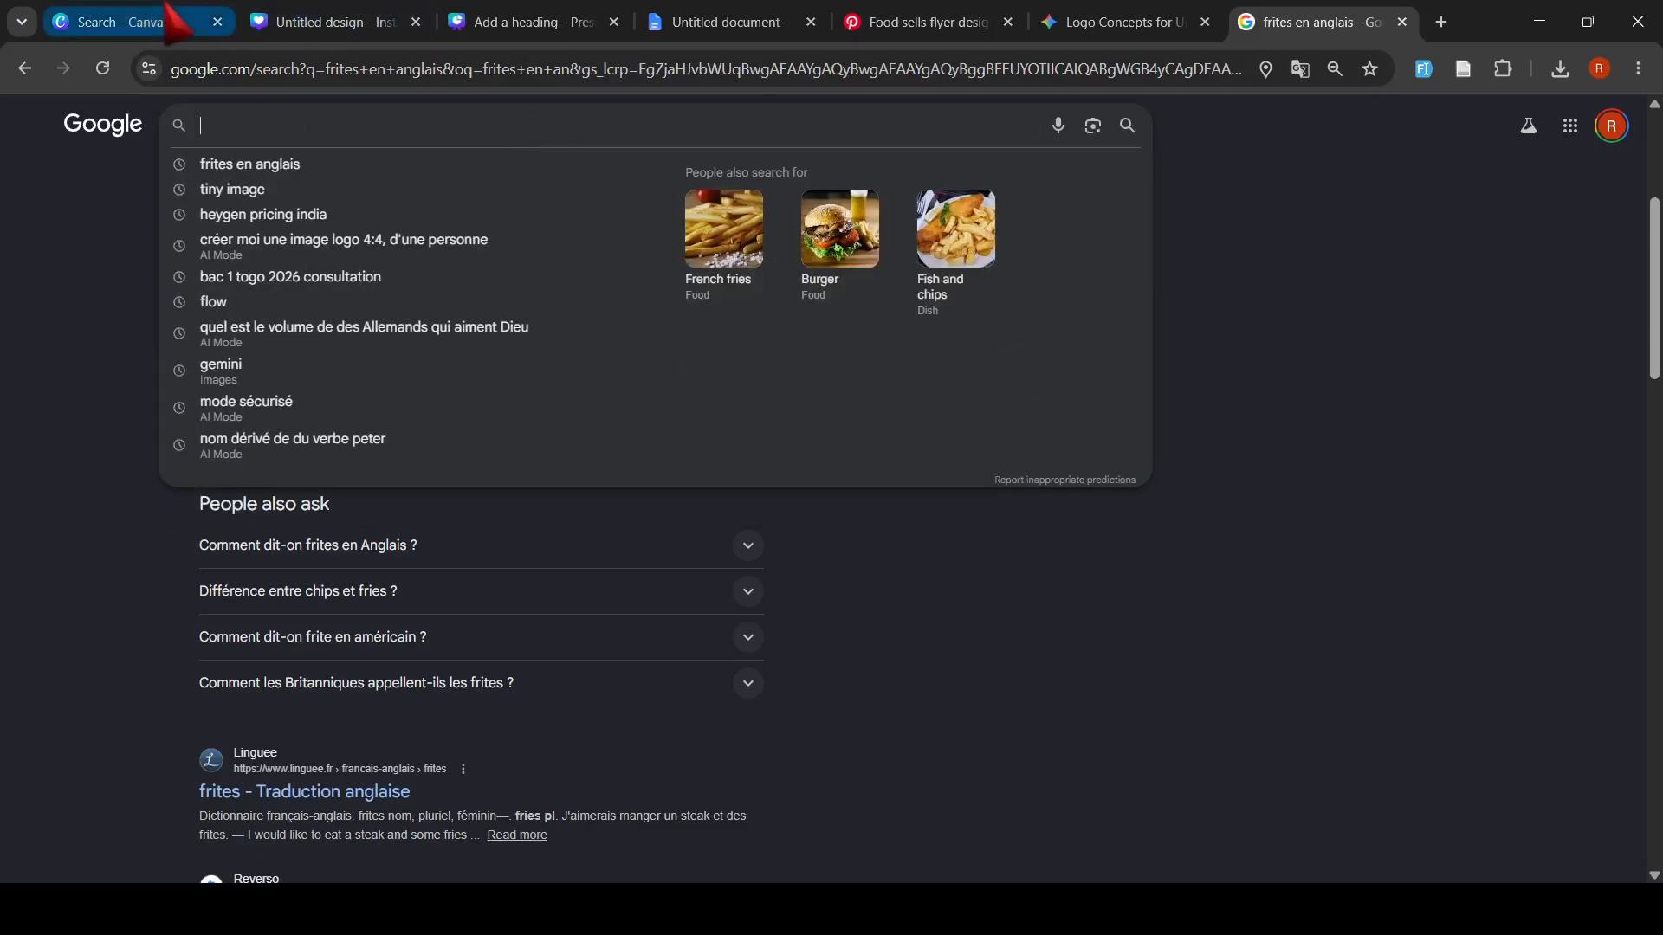
Step: Return to the Canva Instagram post design and search the photos for "boisson"
click(276, 20)
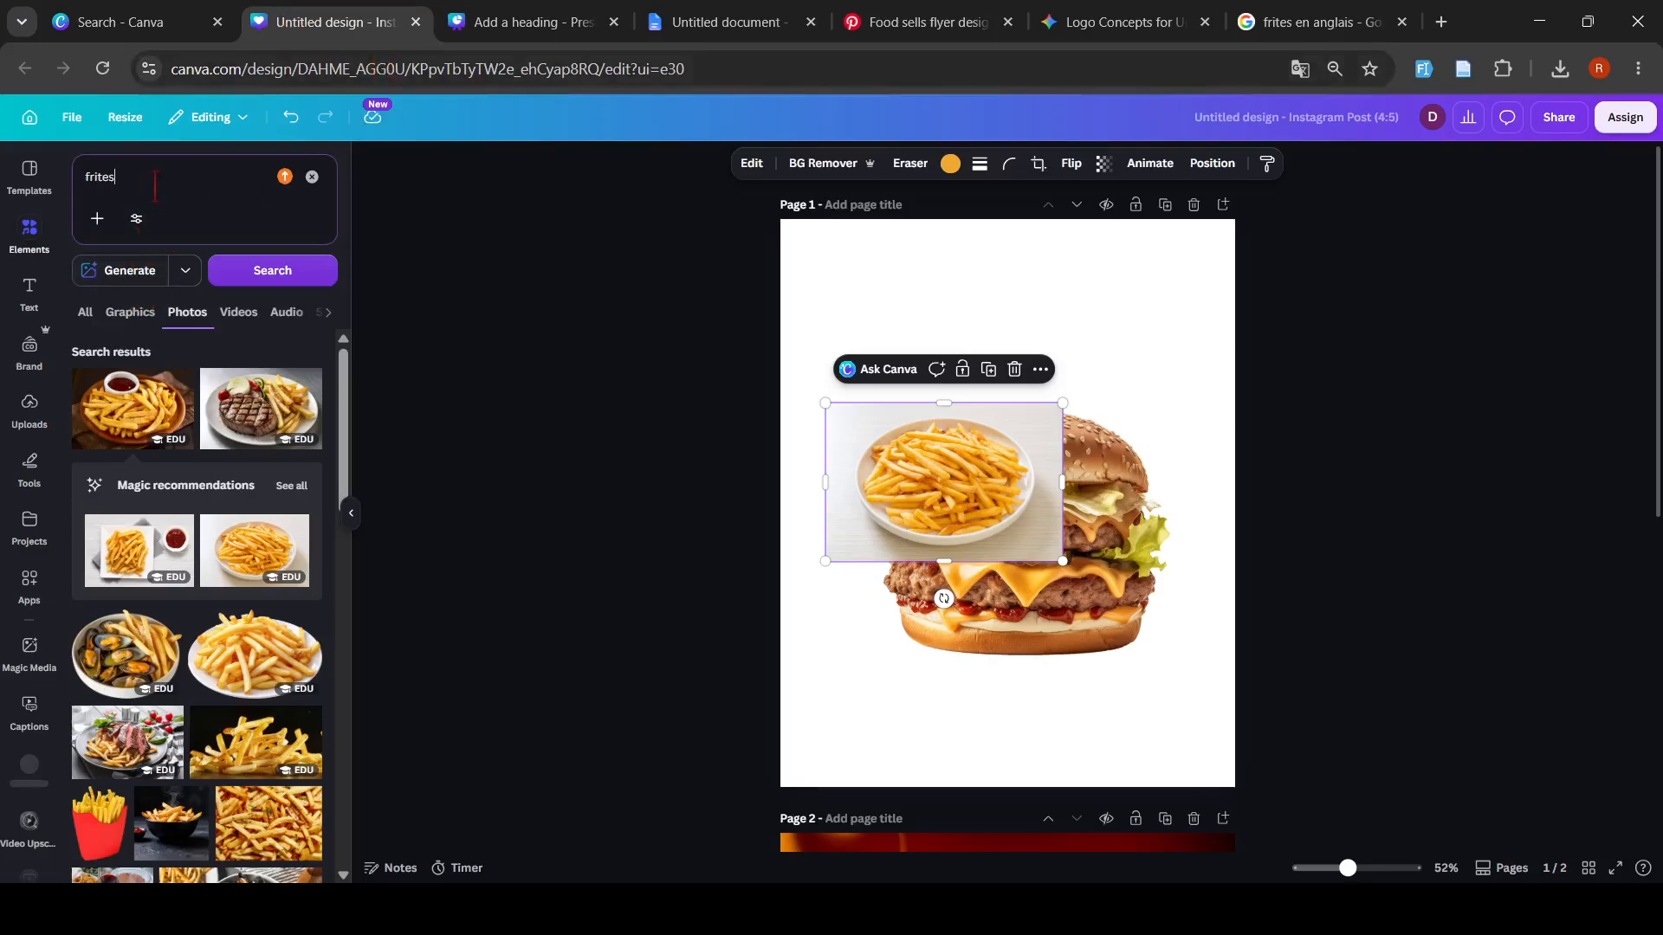
key(BackSpace)
key(BackSpace)
key(BackSpace)
key(BackSpace)
key(BackSpace)
key(BackSpace)
text(boi)
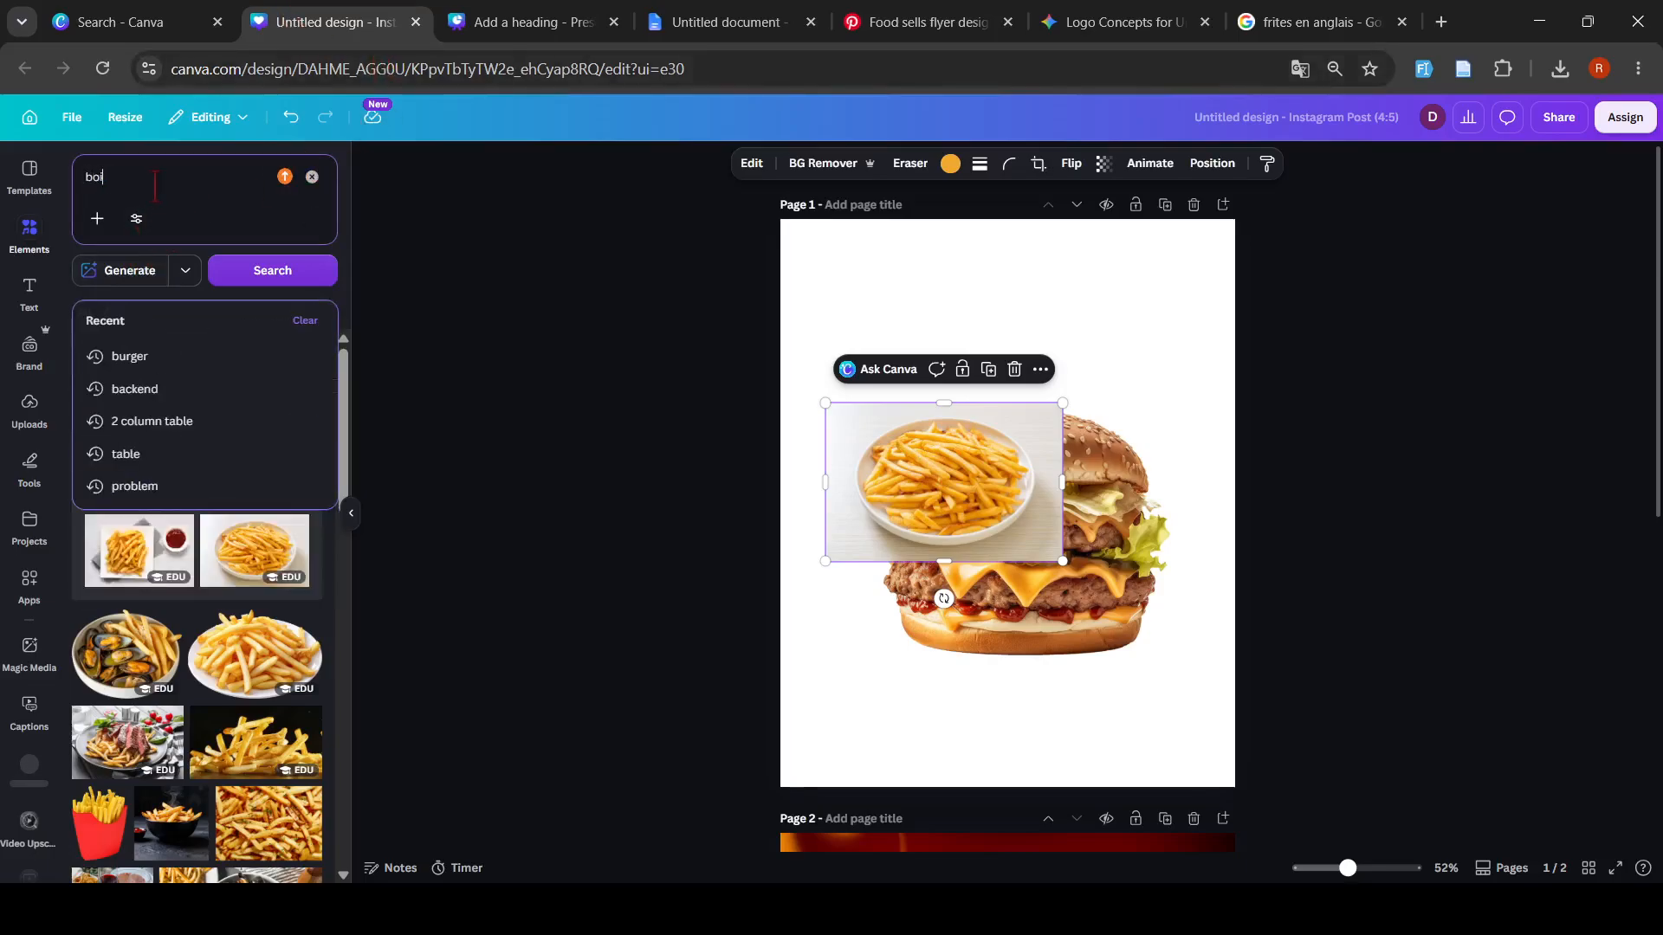
text(ss)
key(Return)
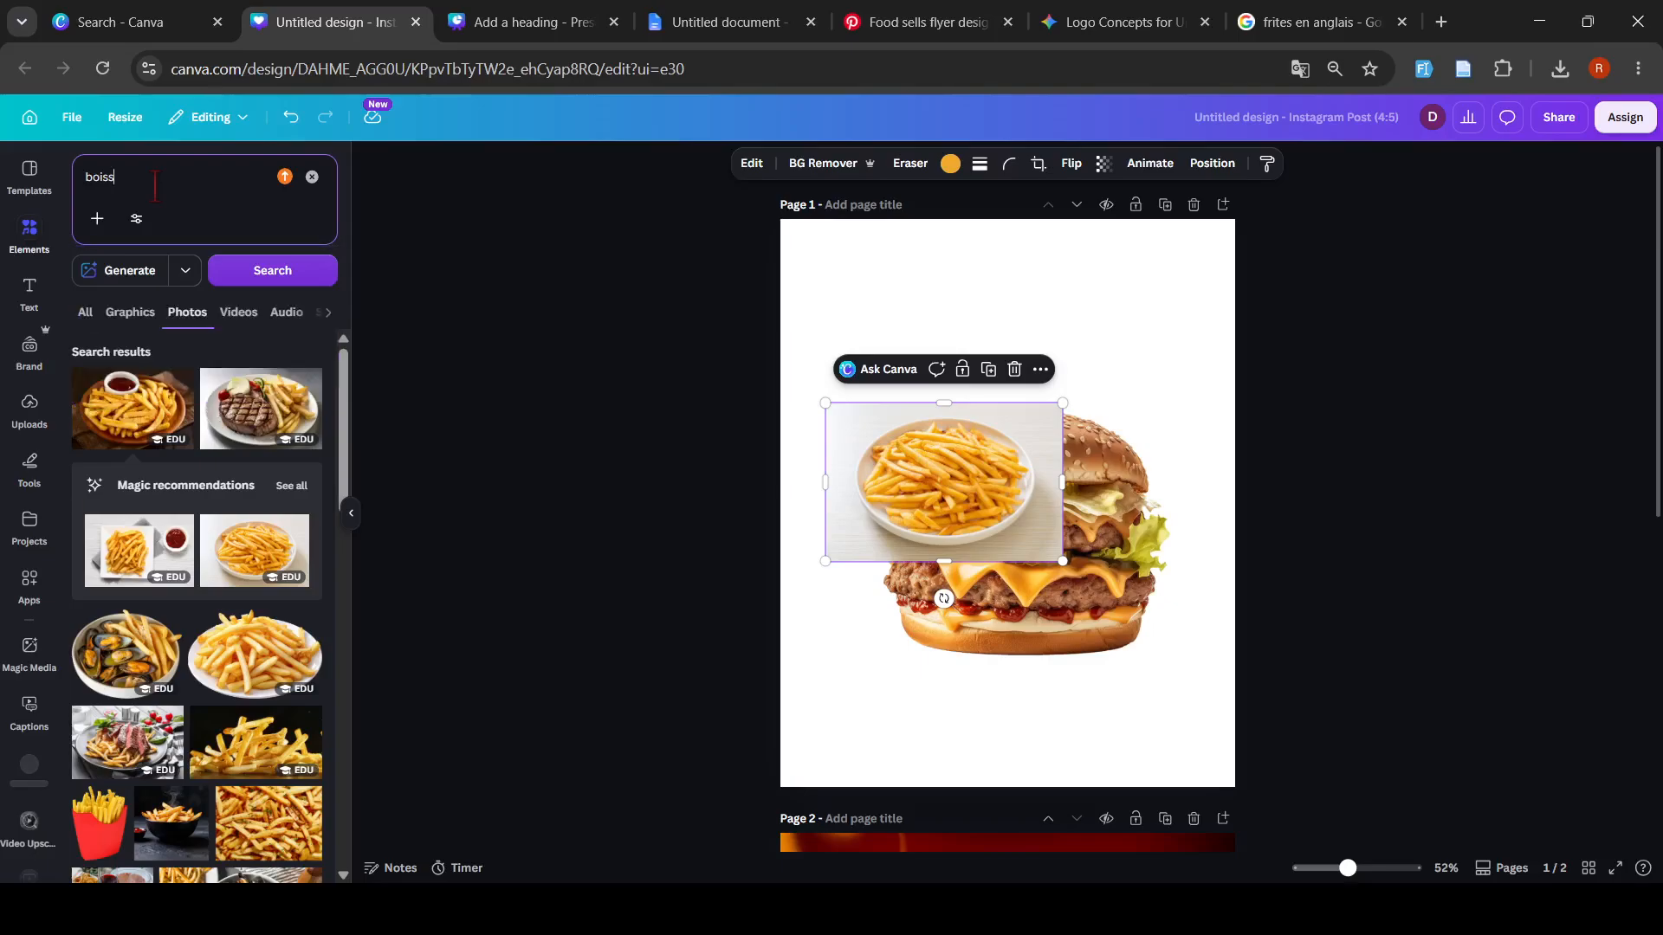
key(Return)
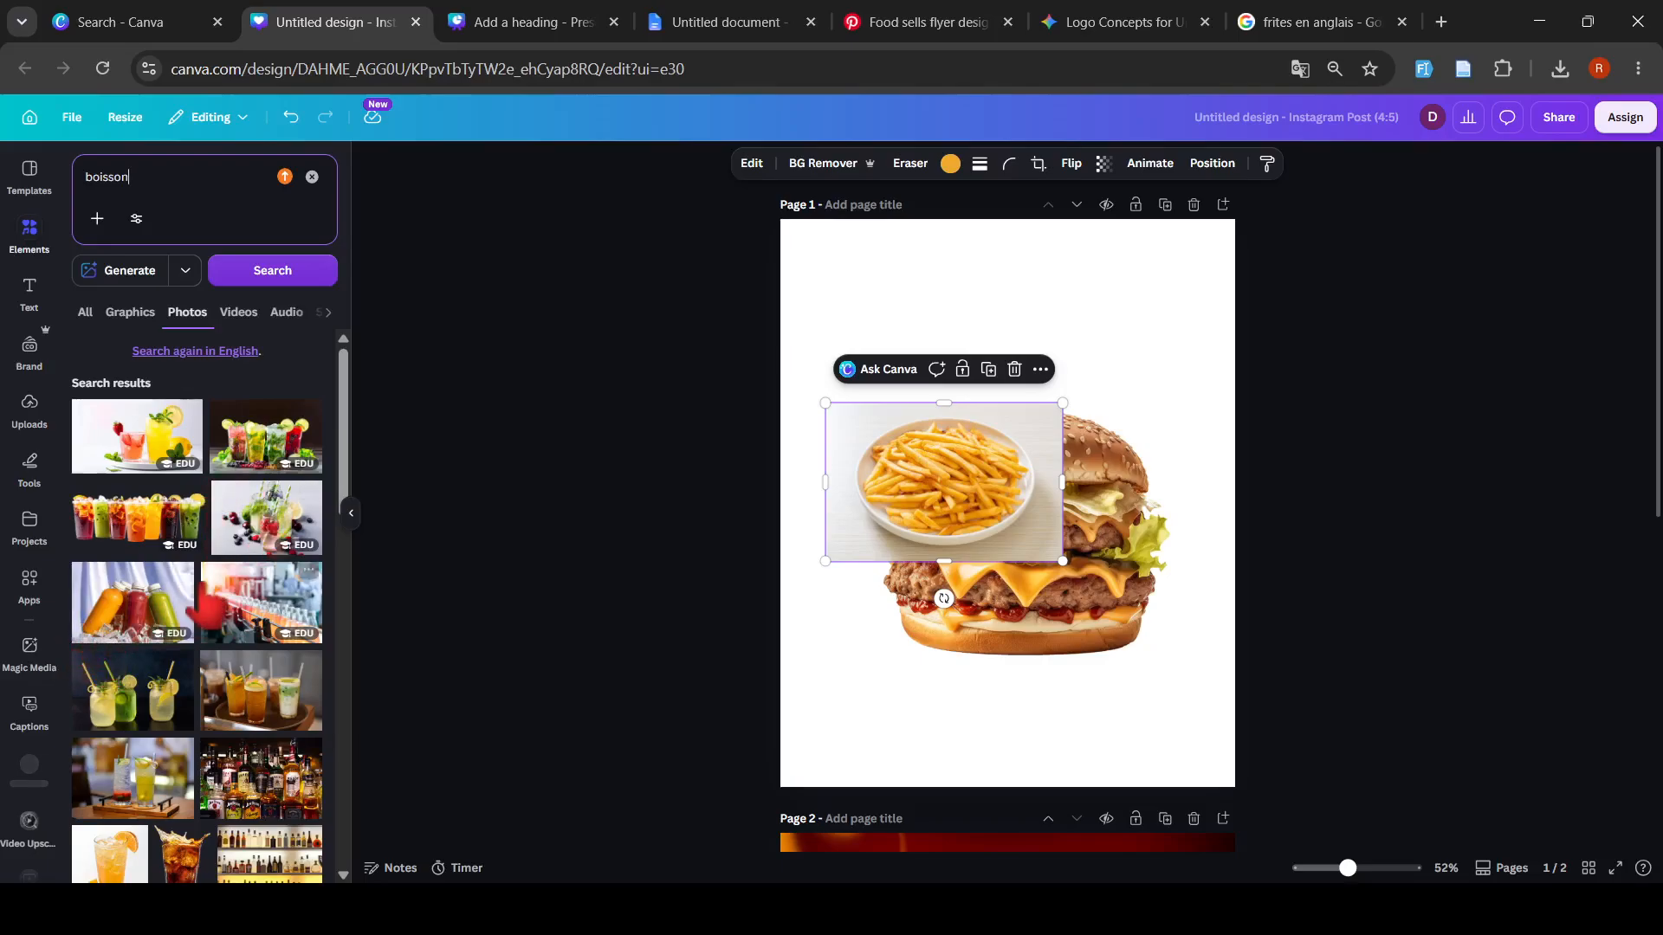
Step: Browse the drink photos and add the picture of beer bottles on a wooden table to page 1
scroll(208, 605, down, 2)
scroll(205, 609, down, 5)
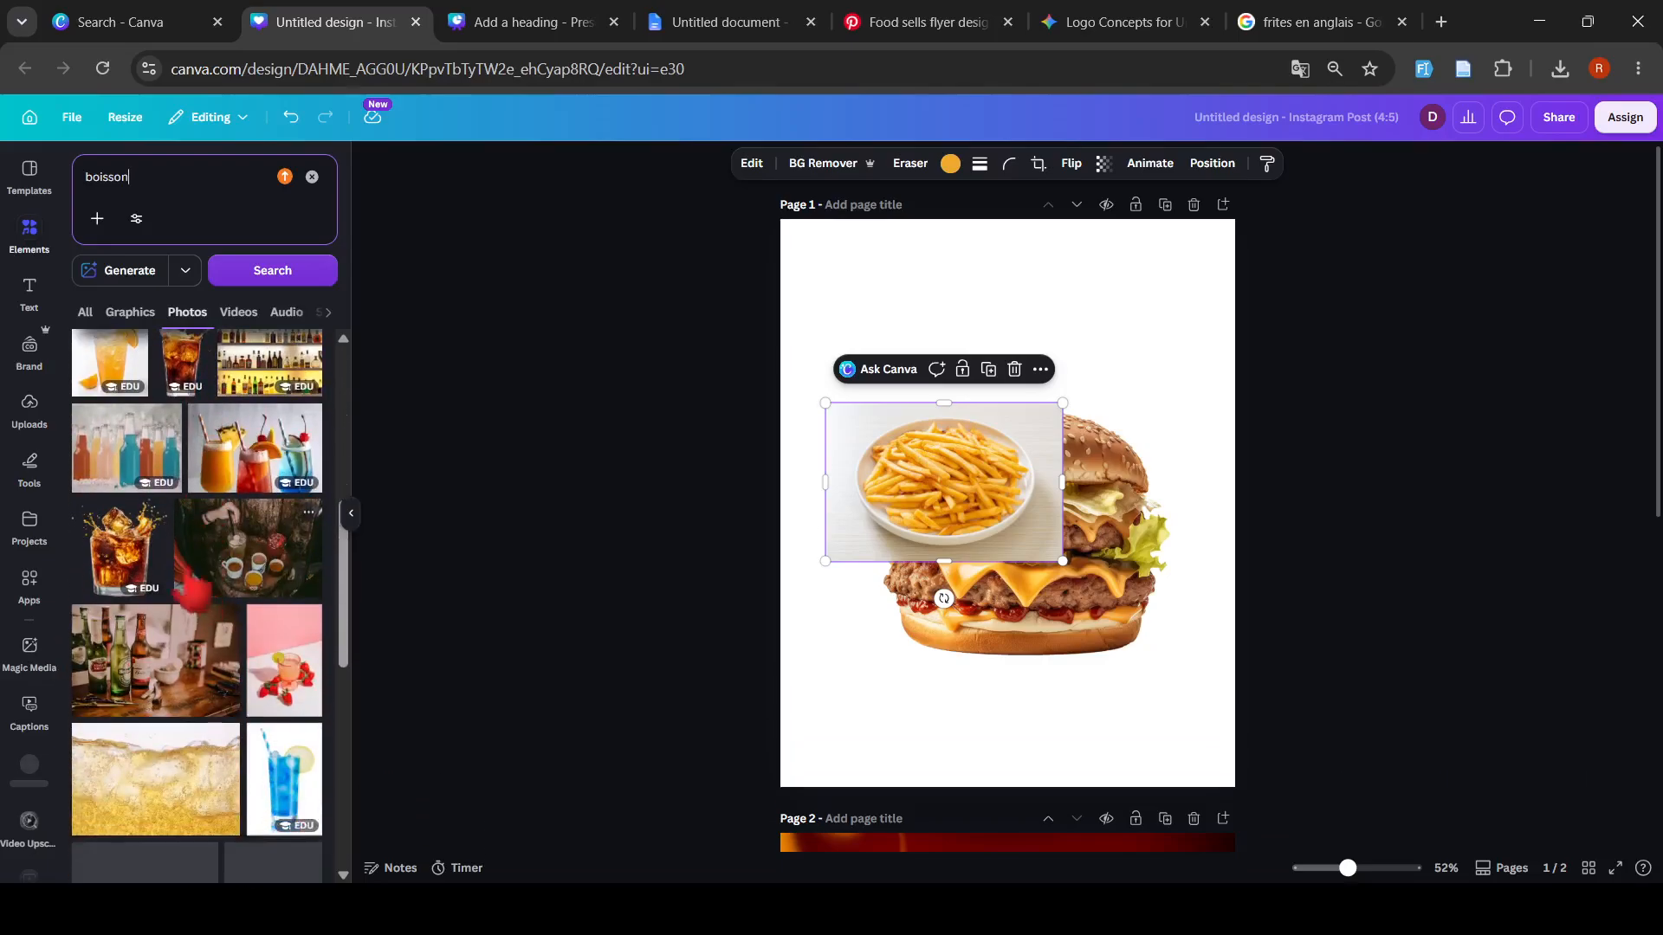
scroll(160, 684, down, 3)
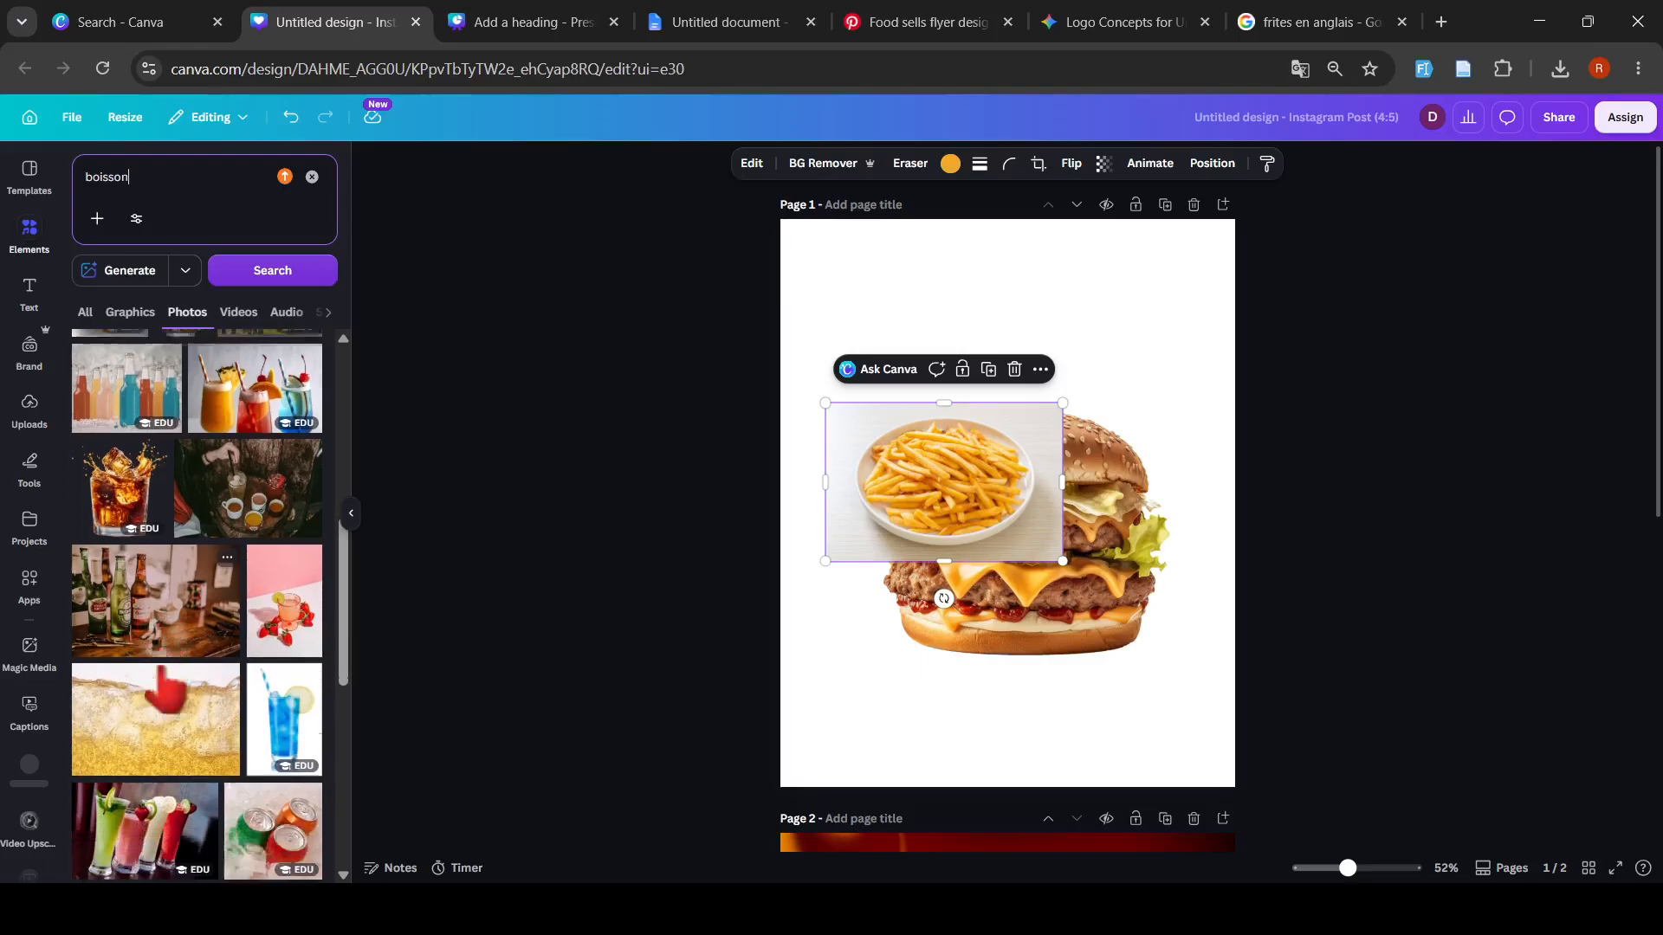
click(190, 509)
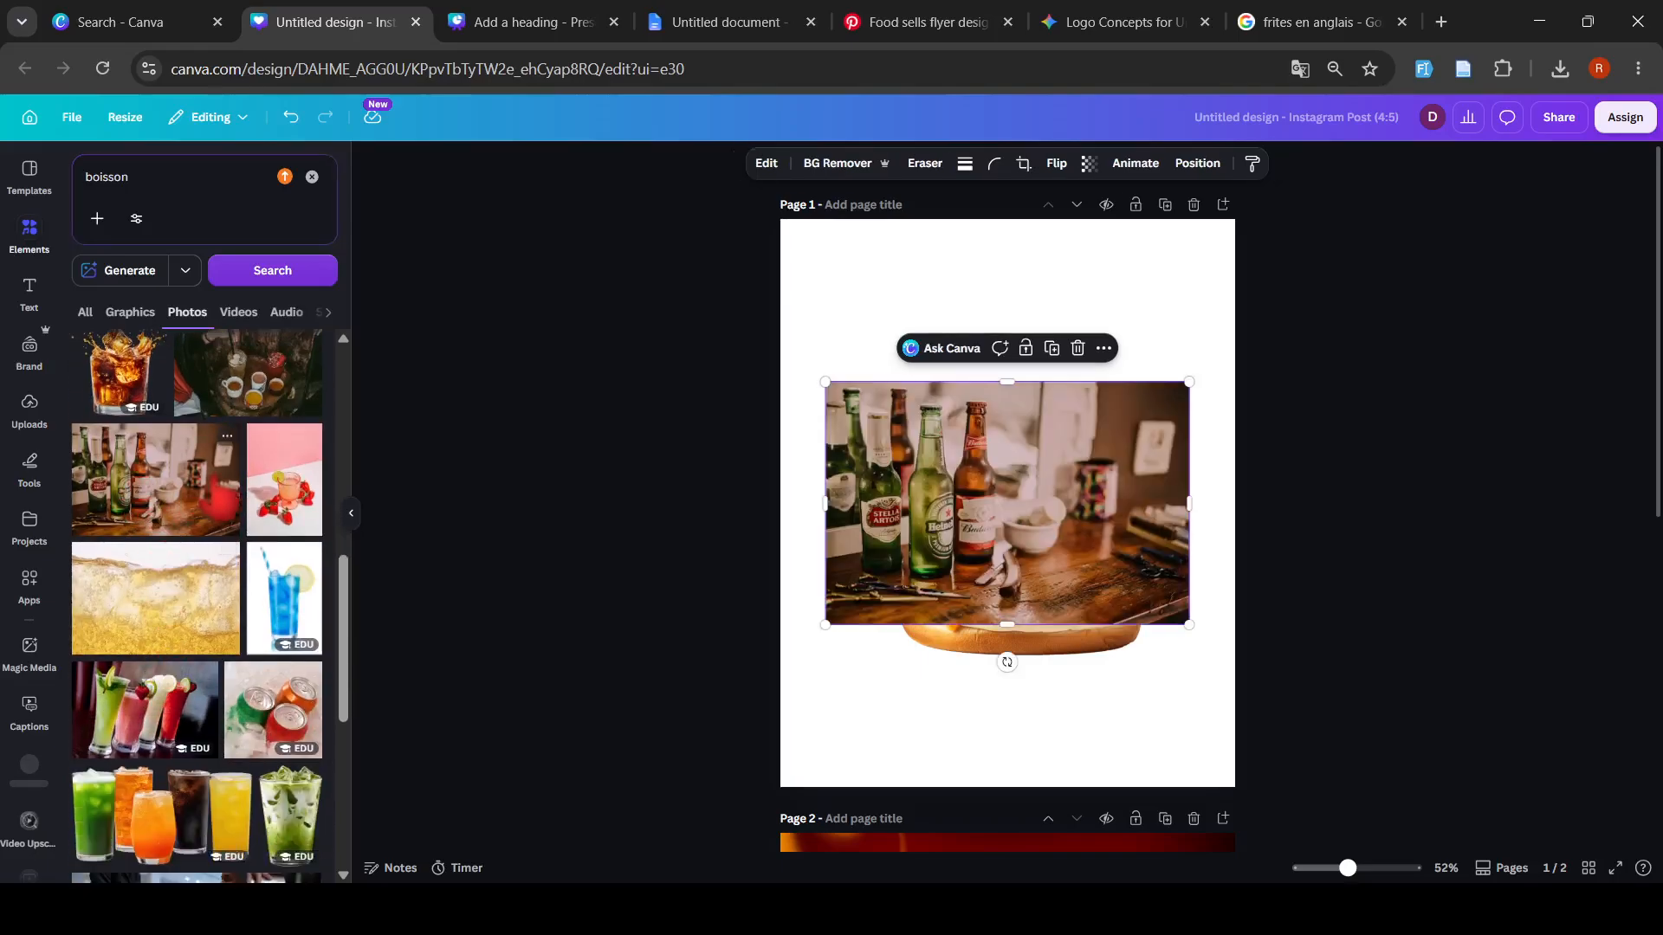
Step: Look through the remaining "boisson" photos for a drink that suits the poster
scroll(182, 649, down, 1)
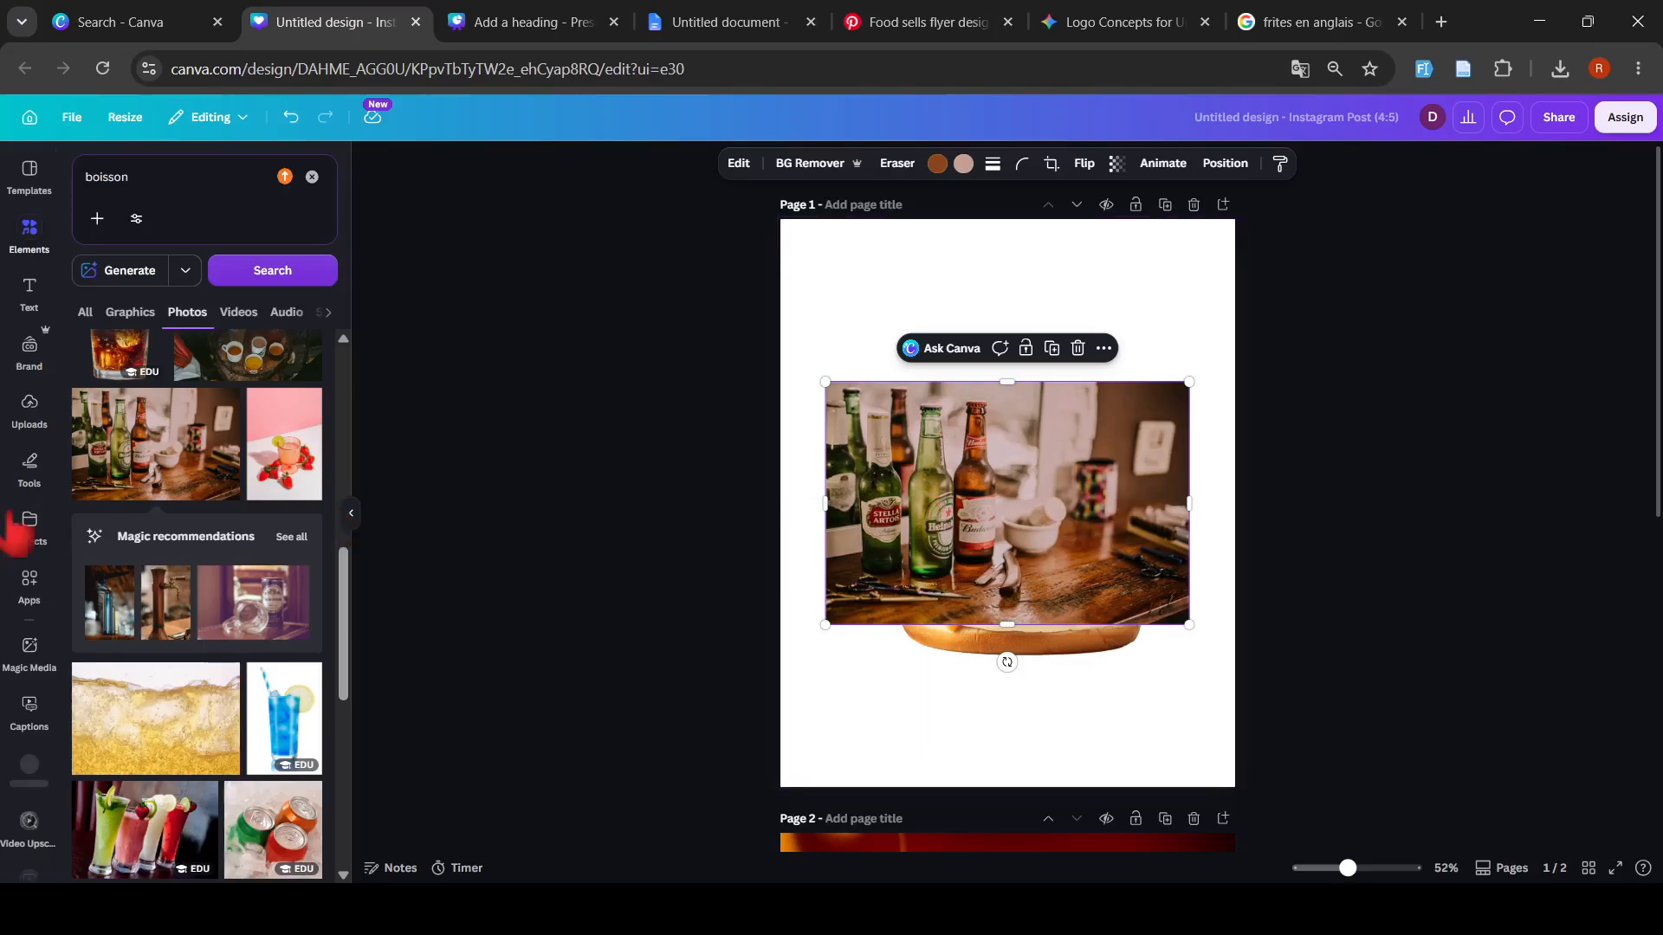
scroll(18, 530, down, 2)
scroll(284, 574, down, 10)
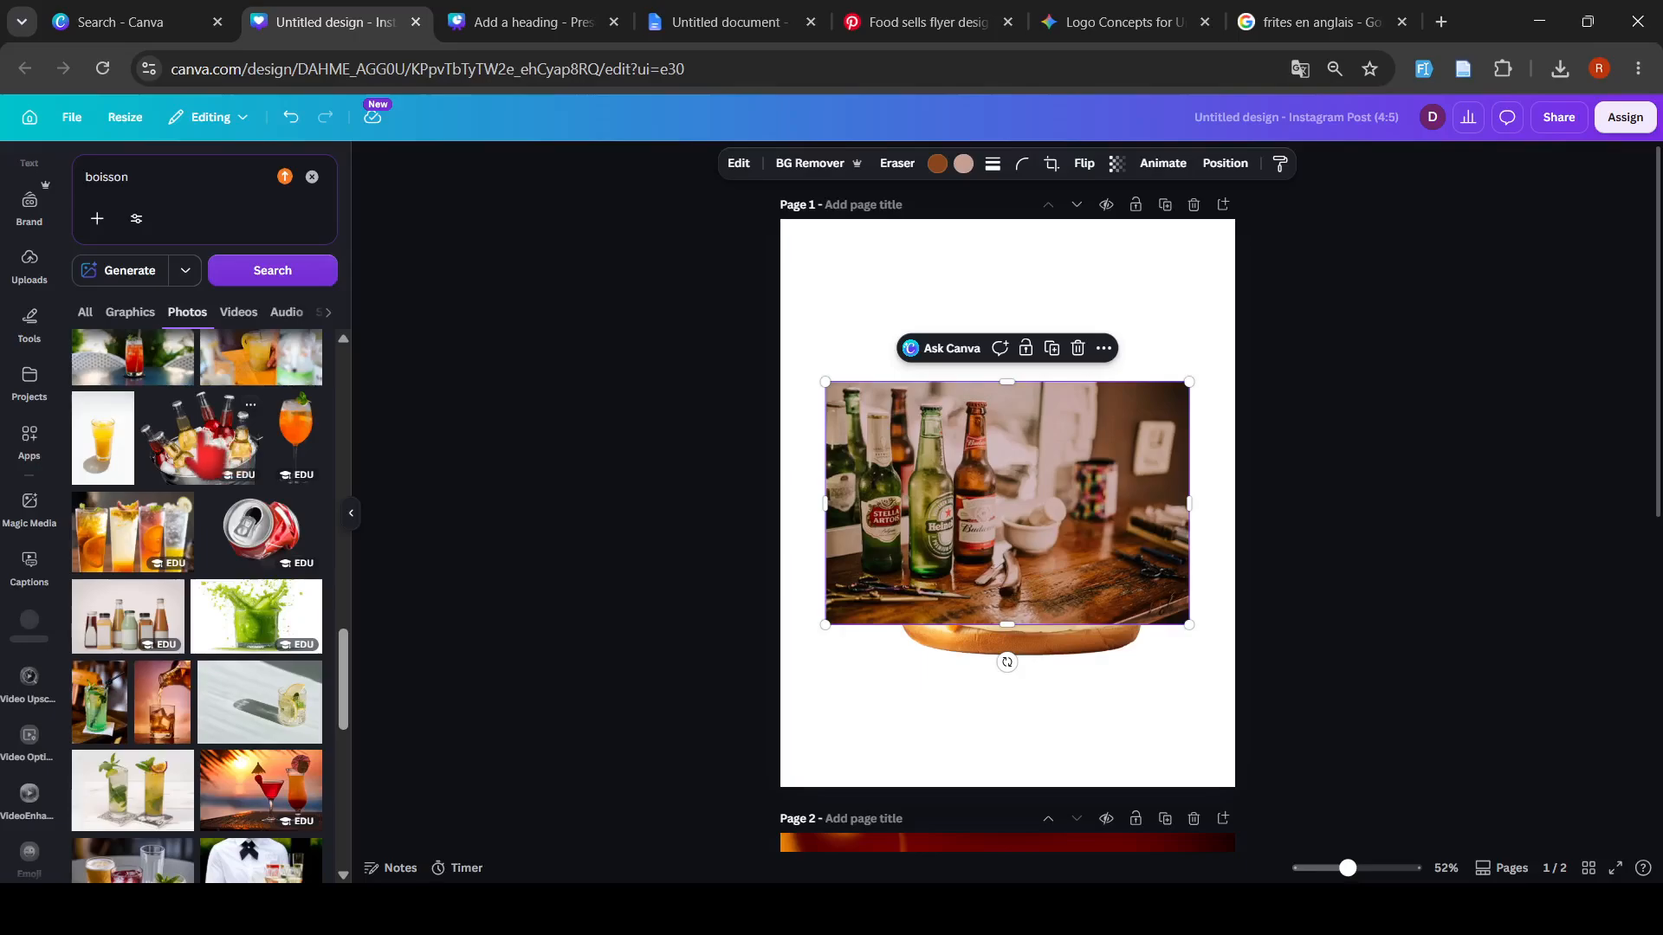
scroll(208, 461, down, 6)
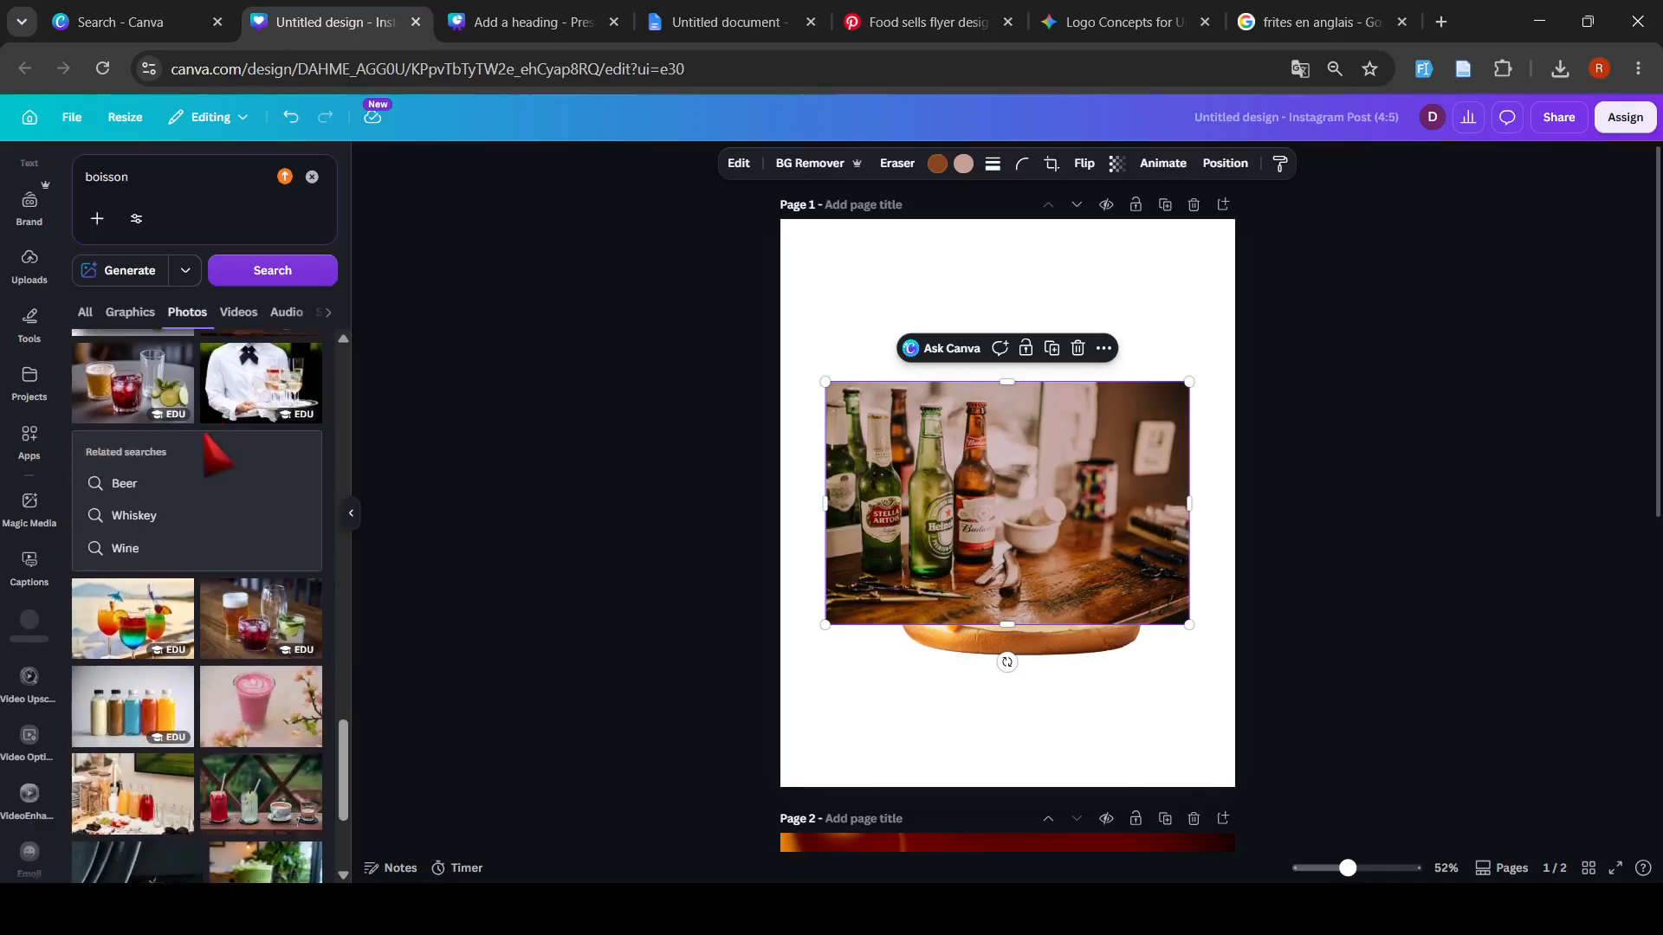
scroll(197, 606, down, 5)
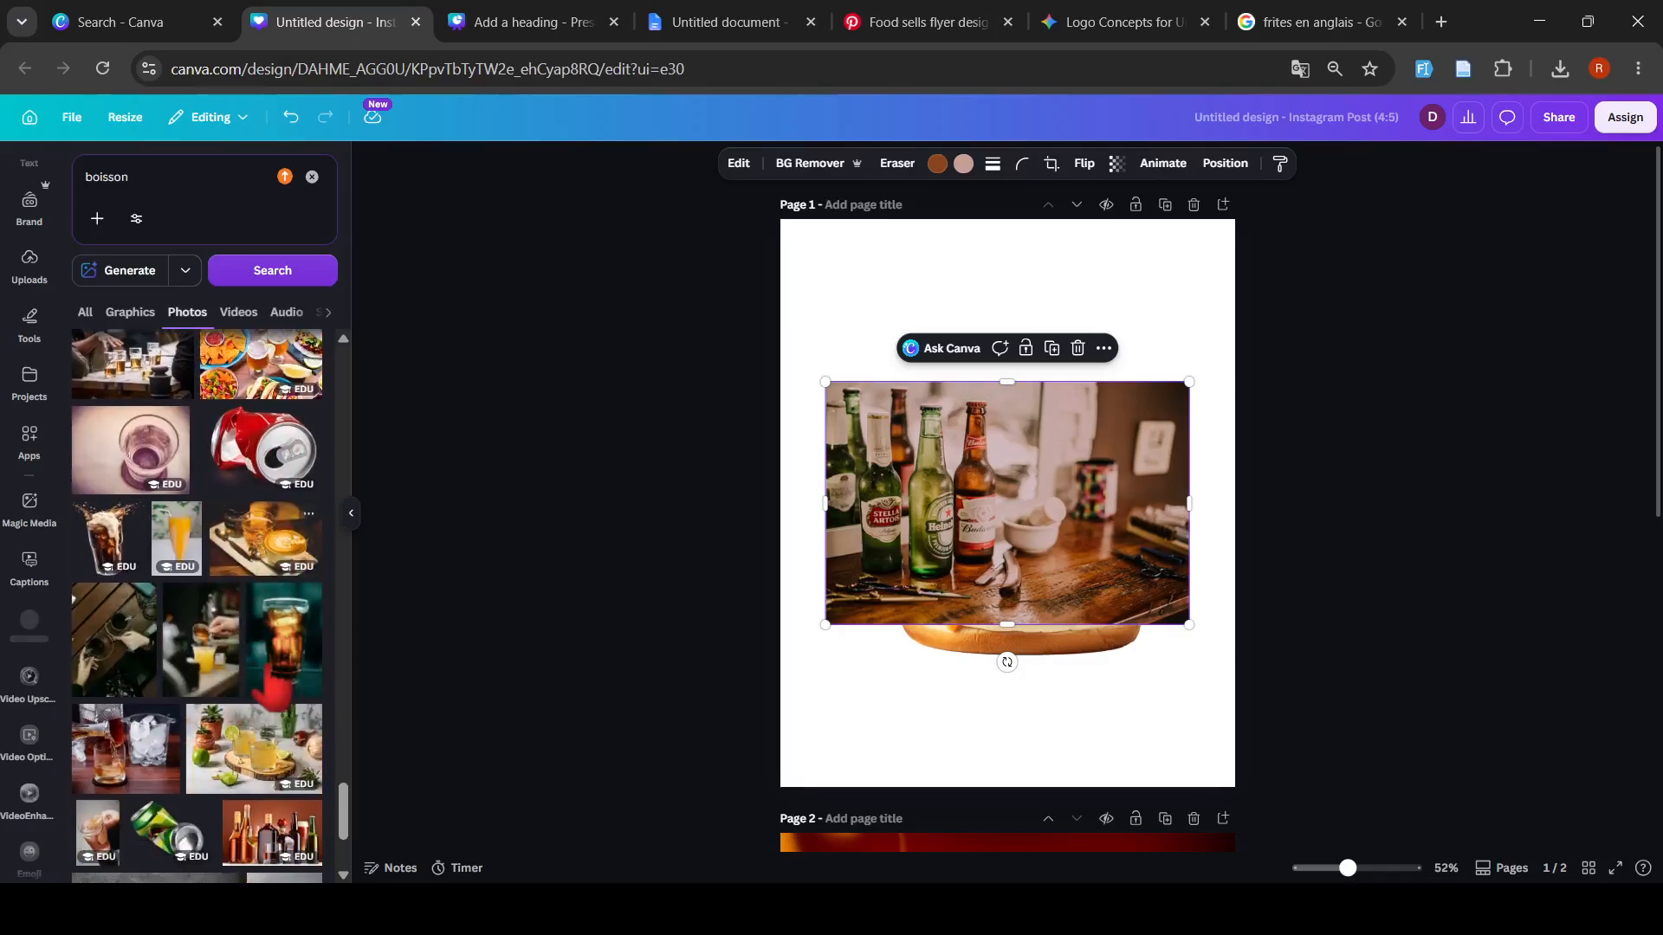
scroll(281, 689, up, 2)
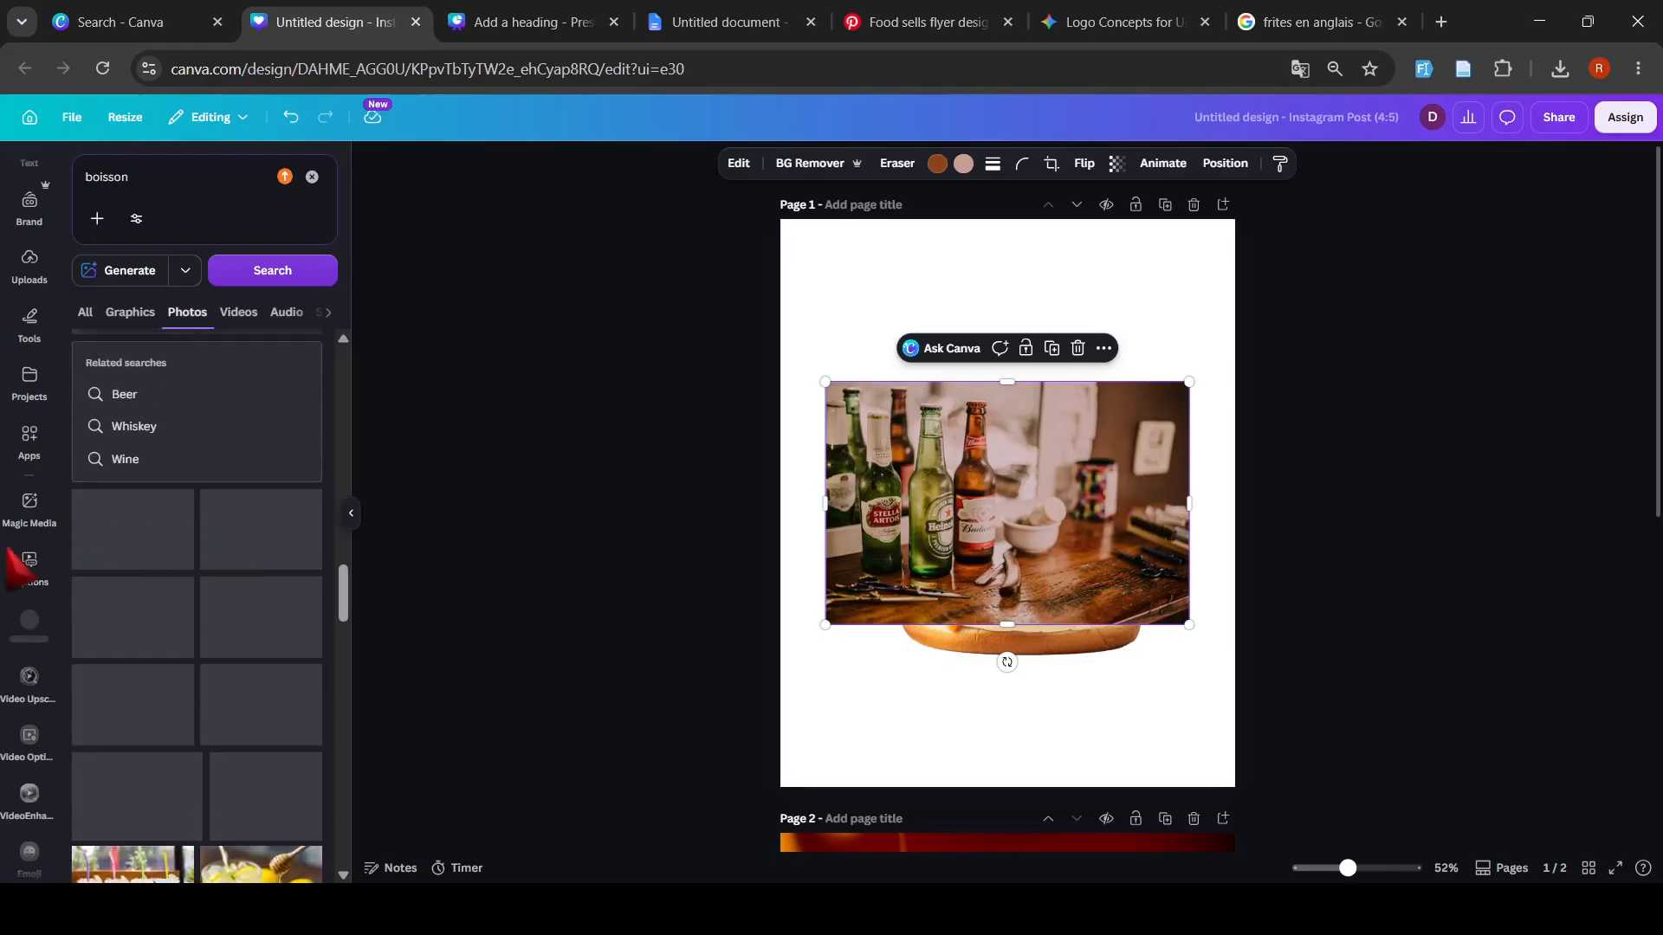
scroll(255, 806, up, 5)
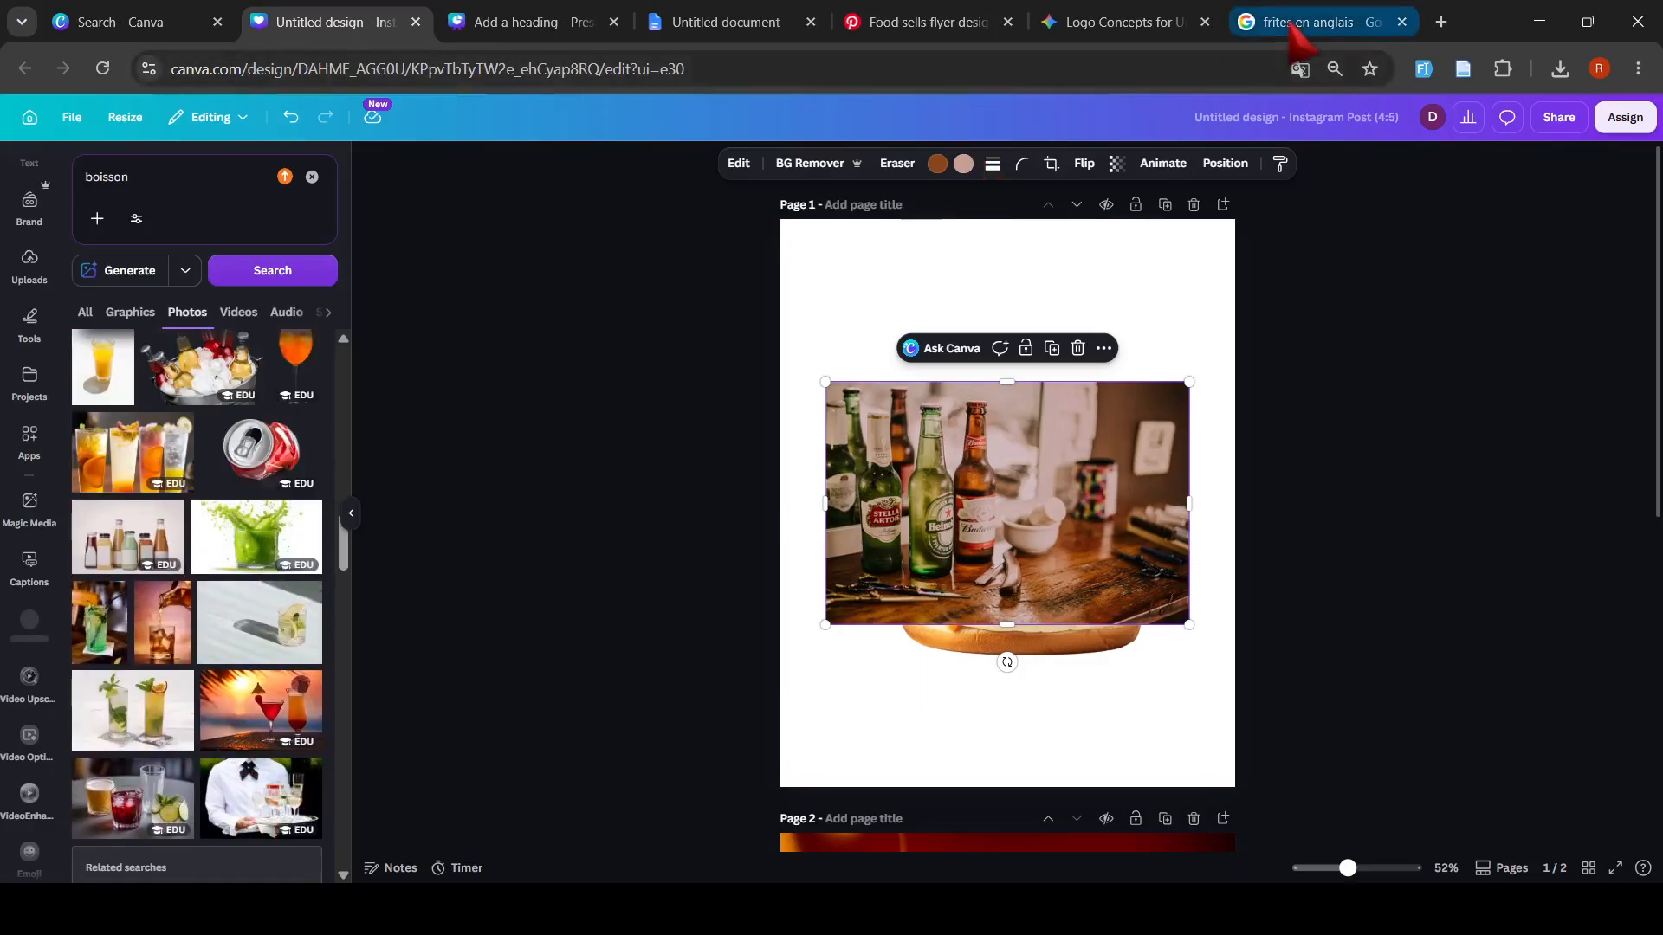
Step: Switch to the Google tab, search for "boissoin" and show the image results
click(1386, 20)
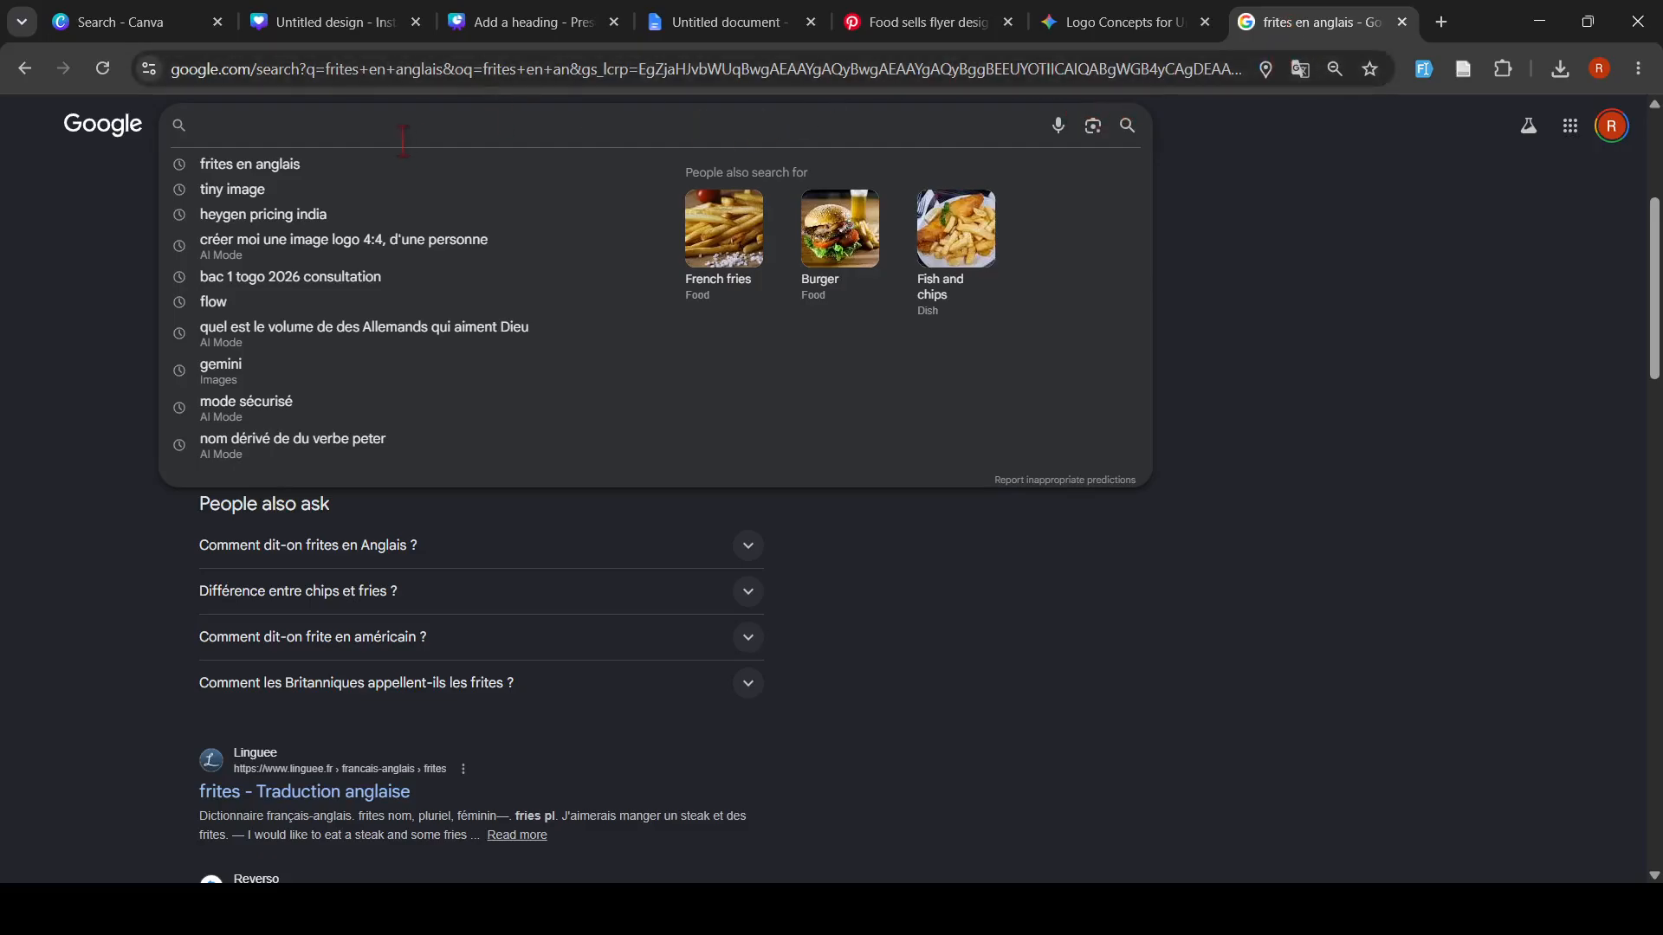
text(bois)
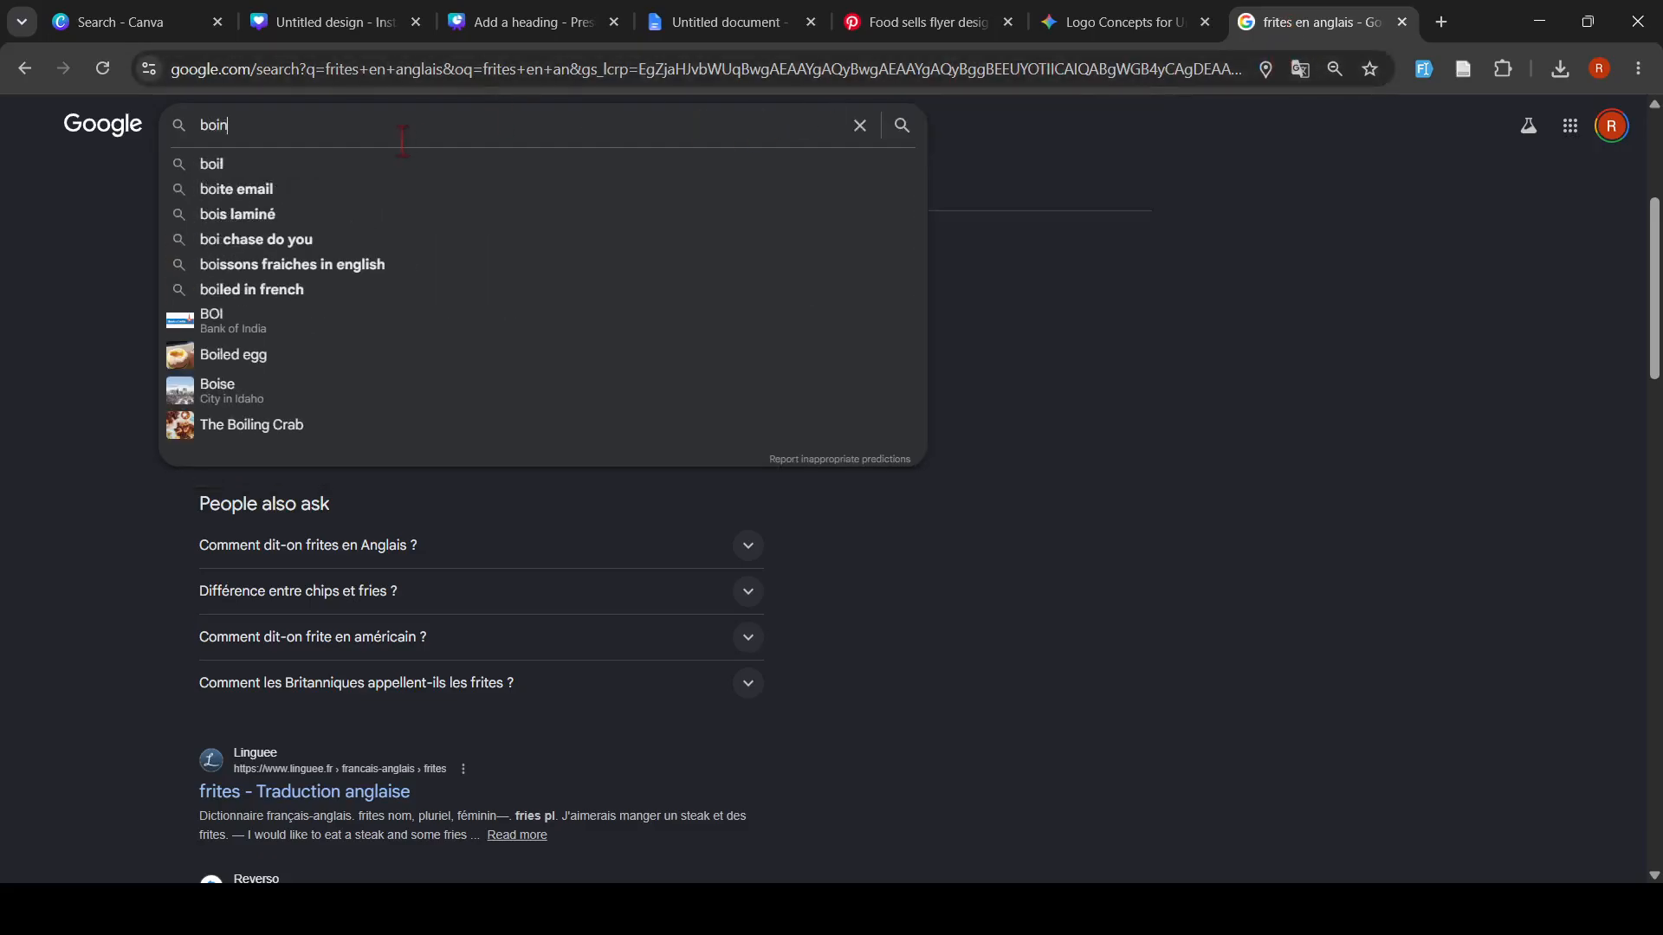
text(s)
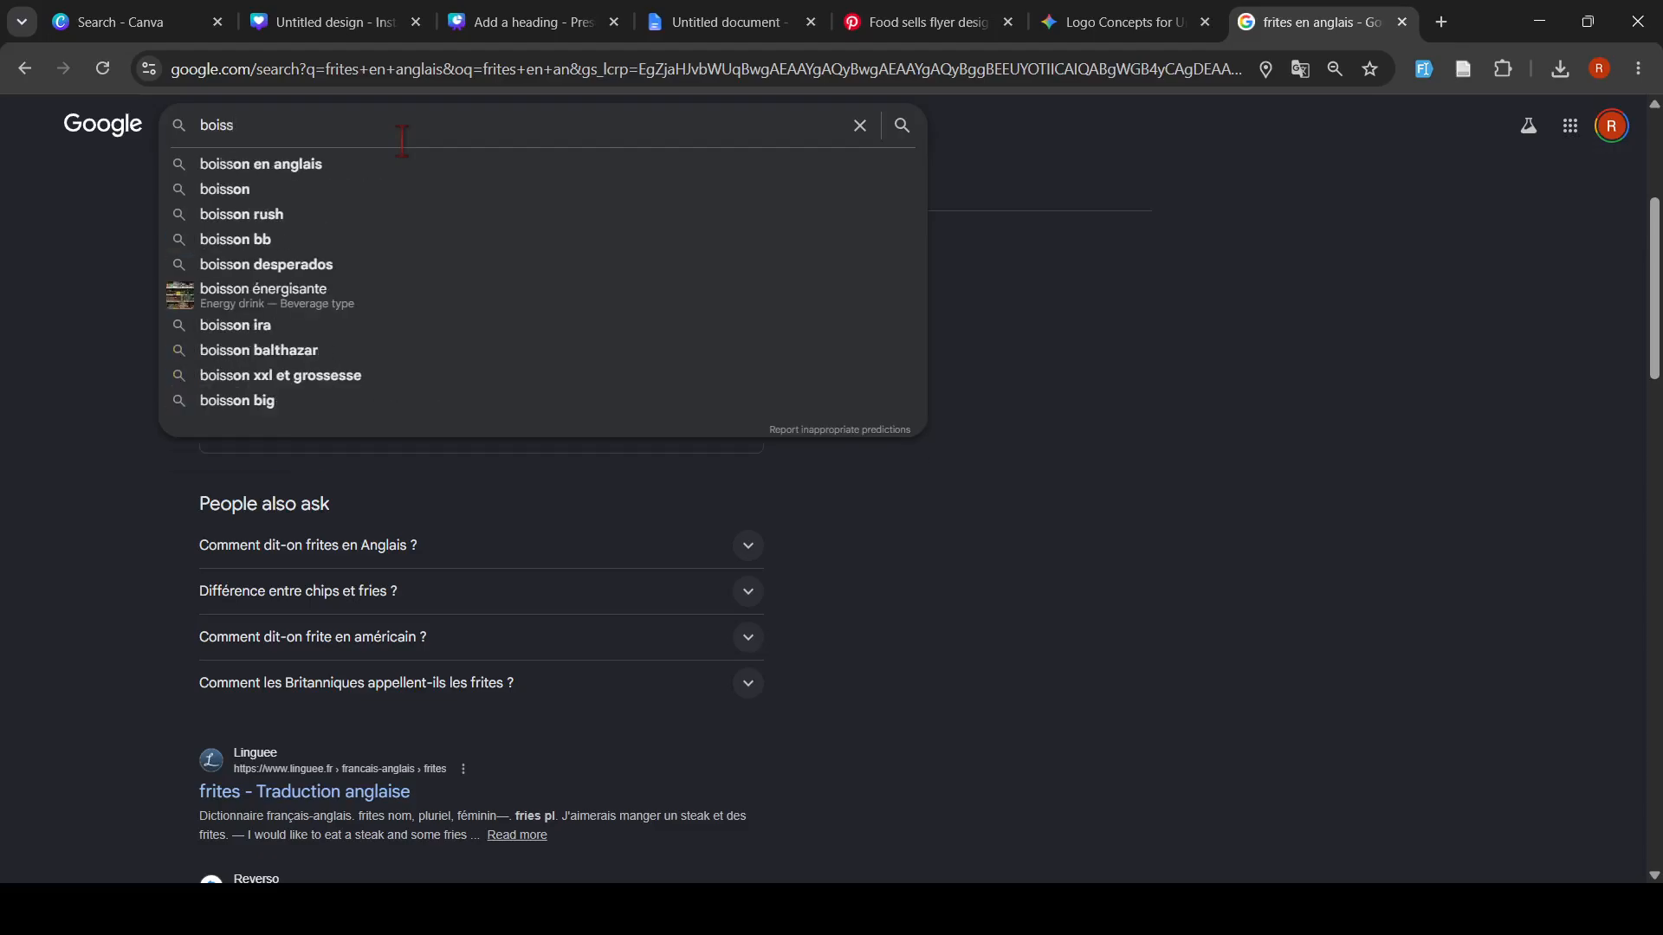
text(oin)
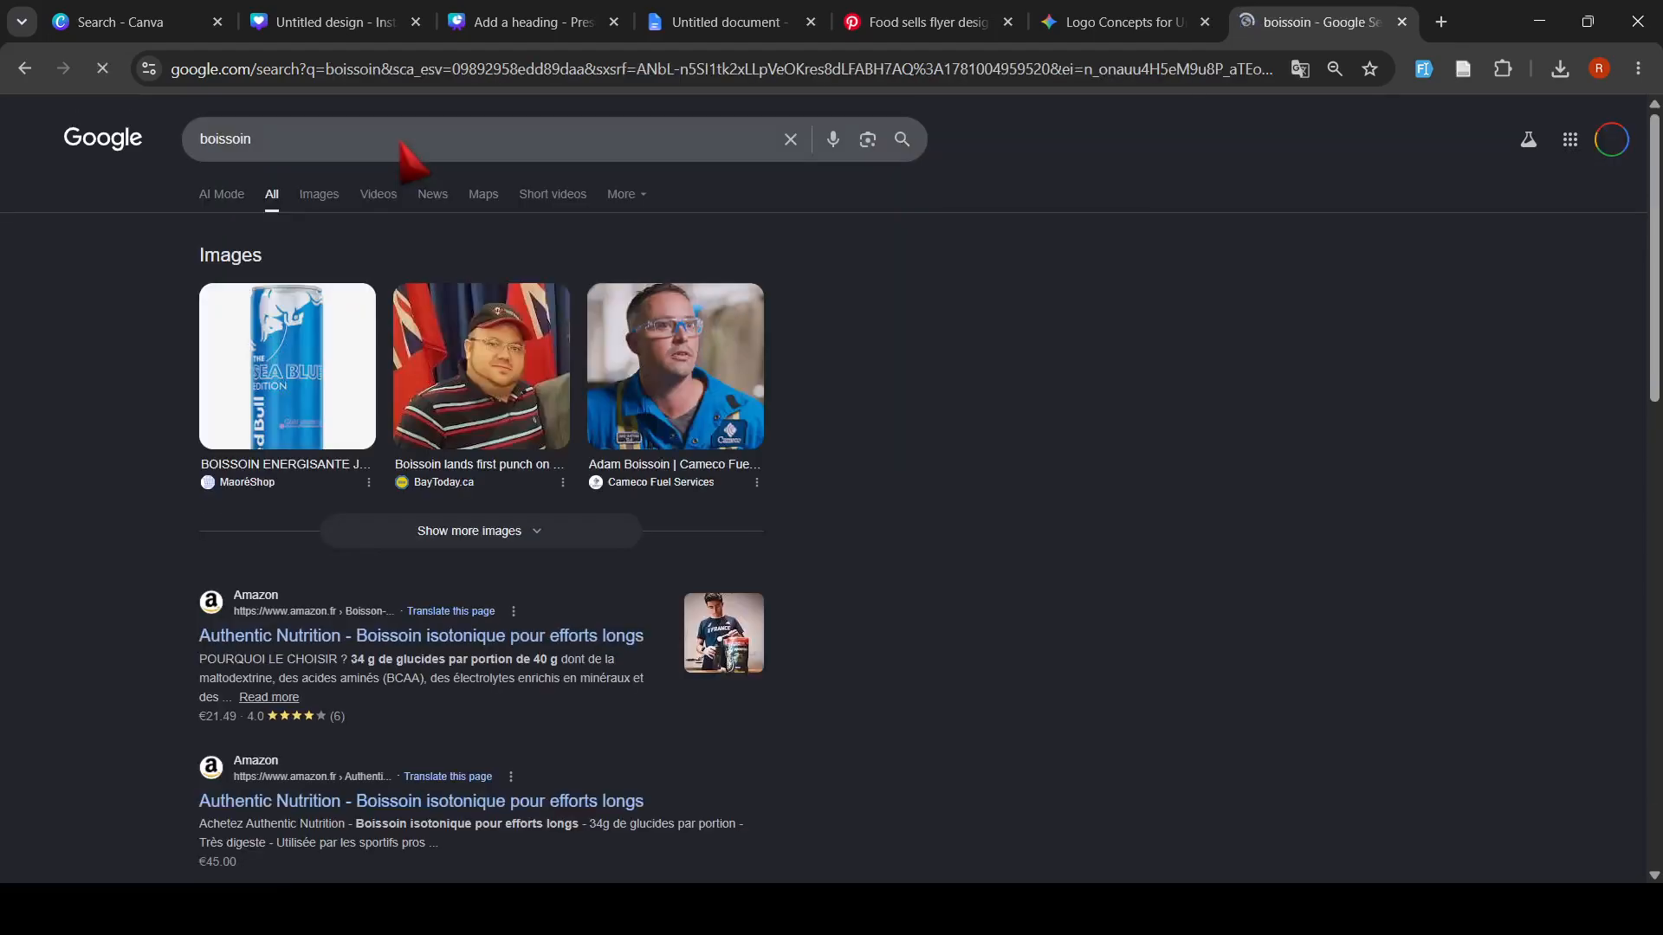
click(303, 196)
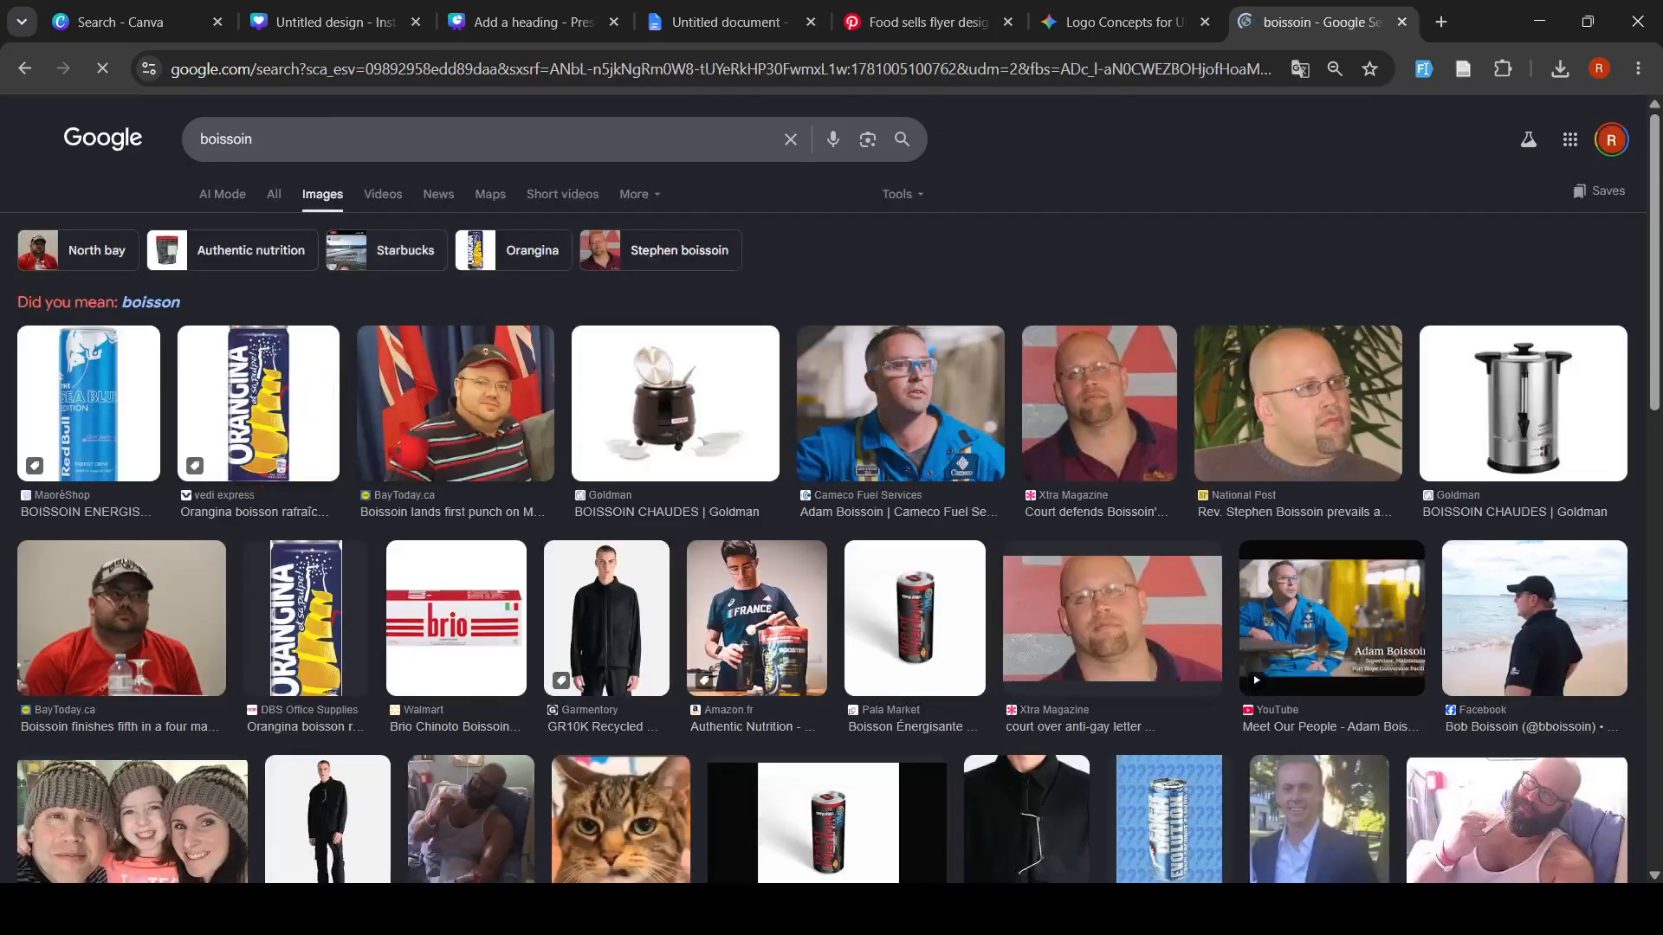
Step: Preview the Fire of Istanbul energy drink can, browse its related images and open the one from Efe Boucherie & Market Lyon
scroll(838, 478, down, 5)
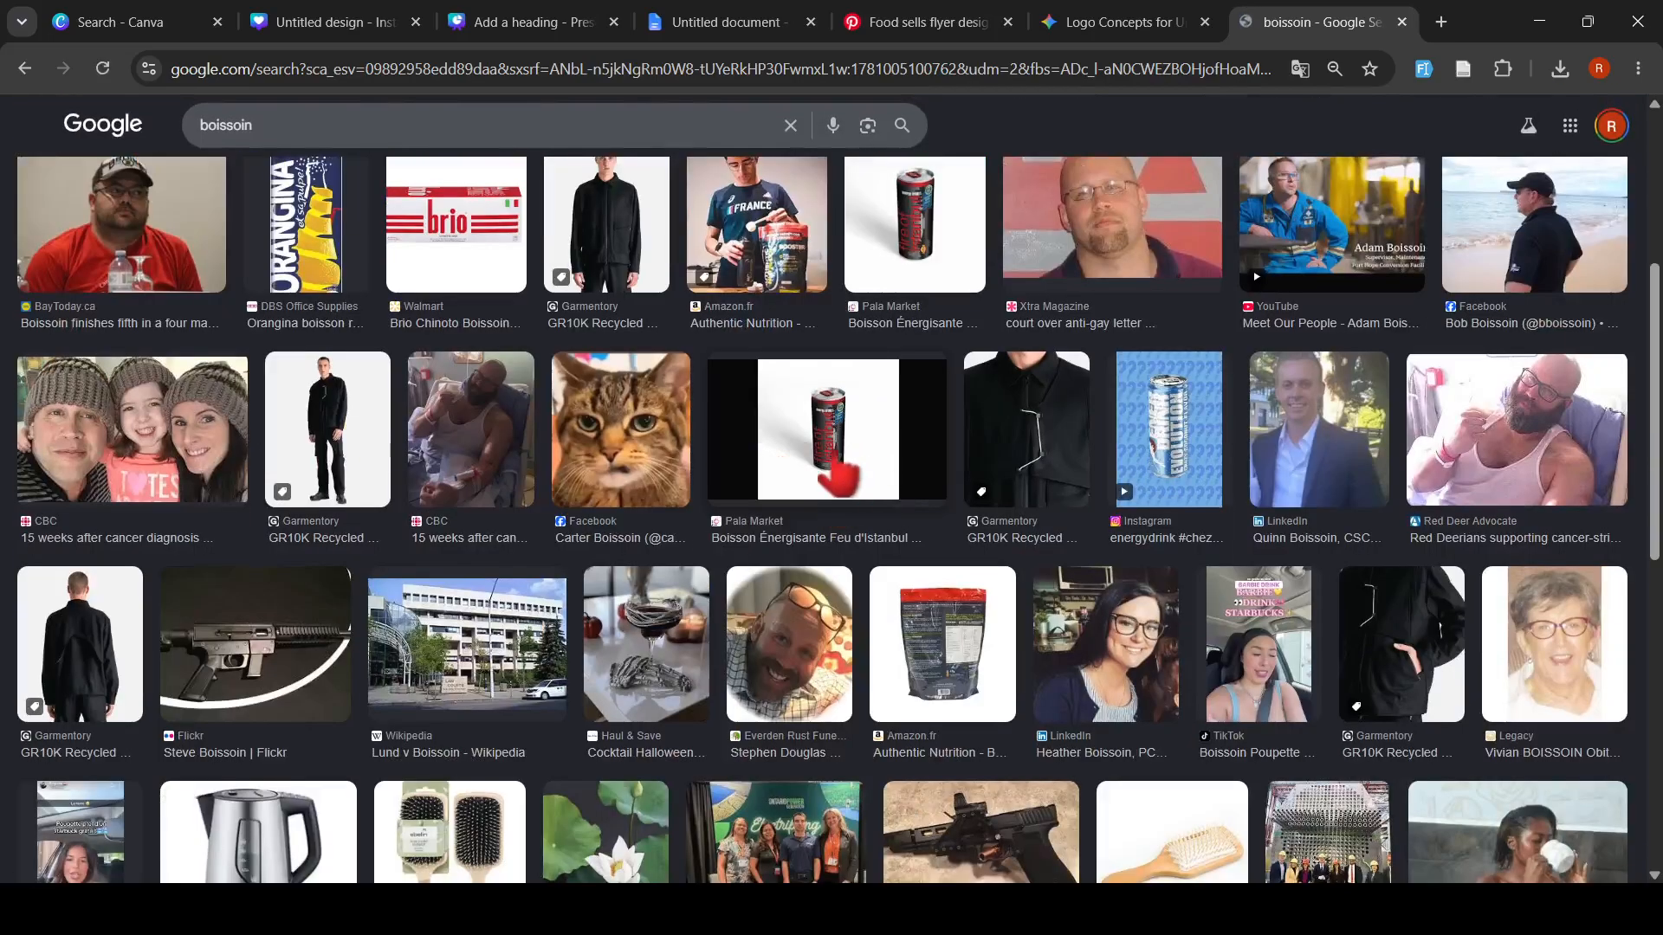
click(836, 471)
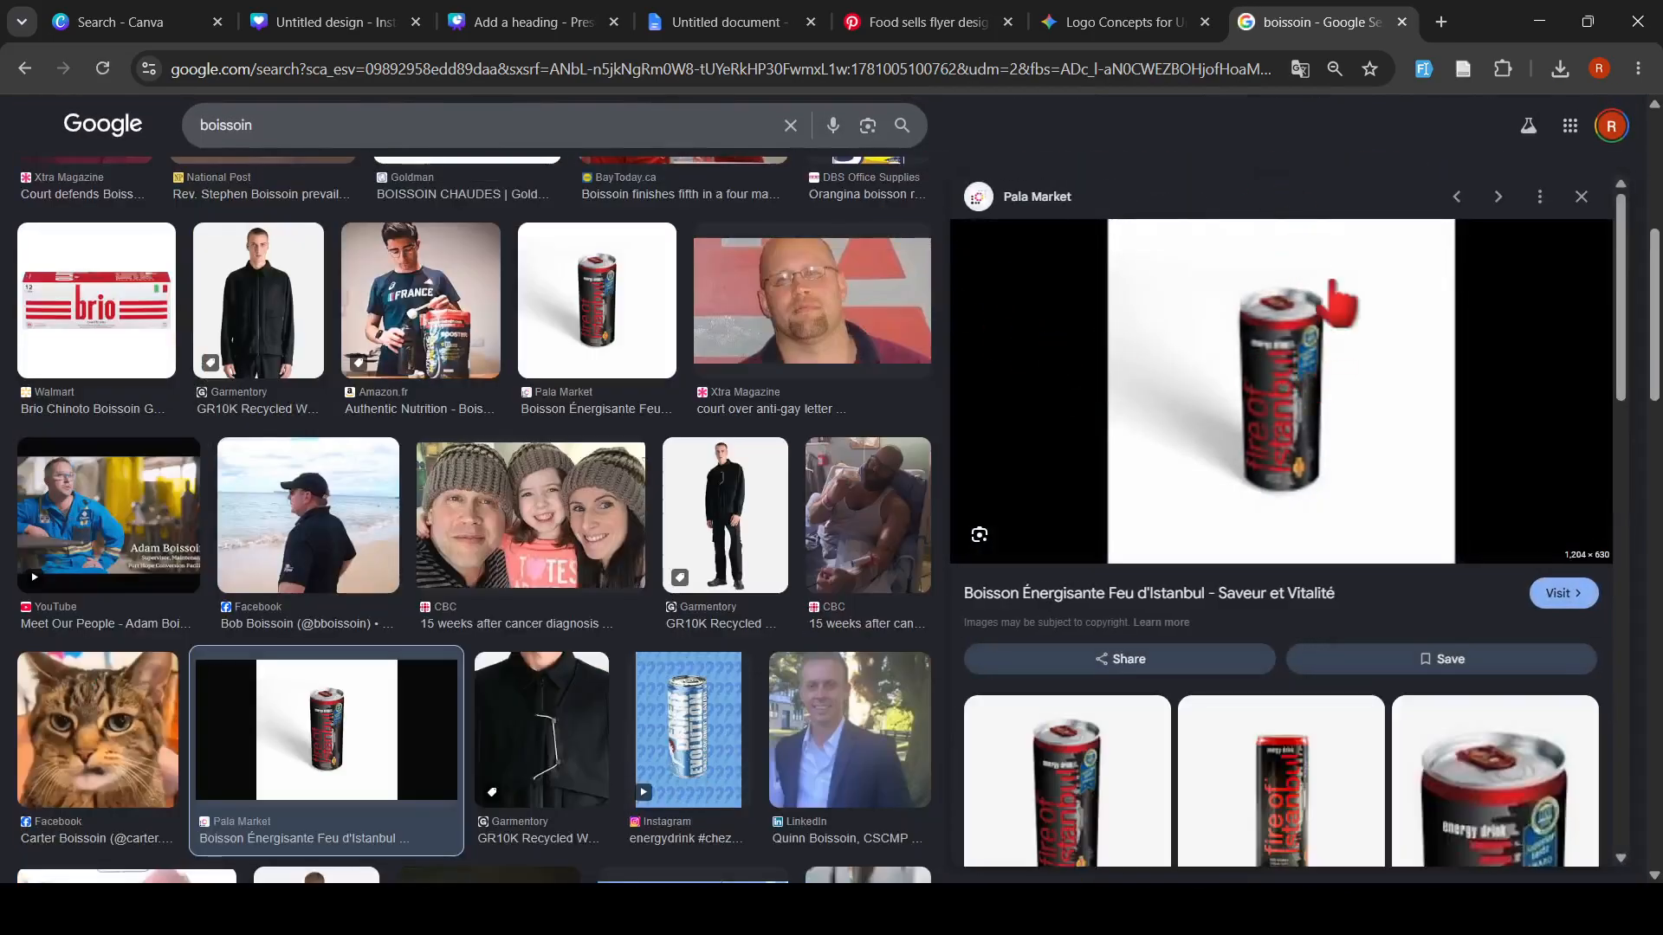
scroll(1325, 433, down, 6)
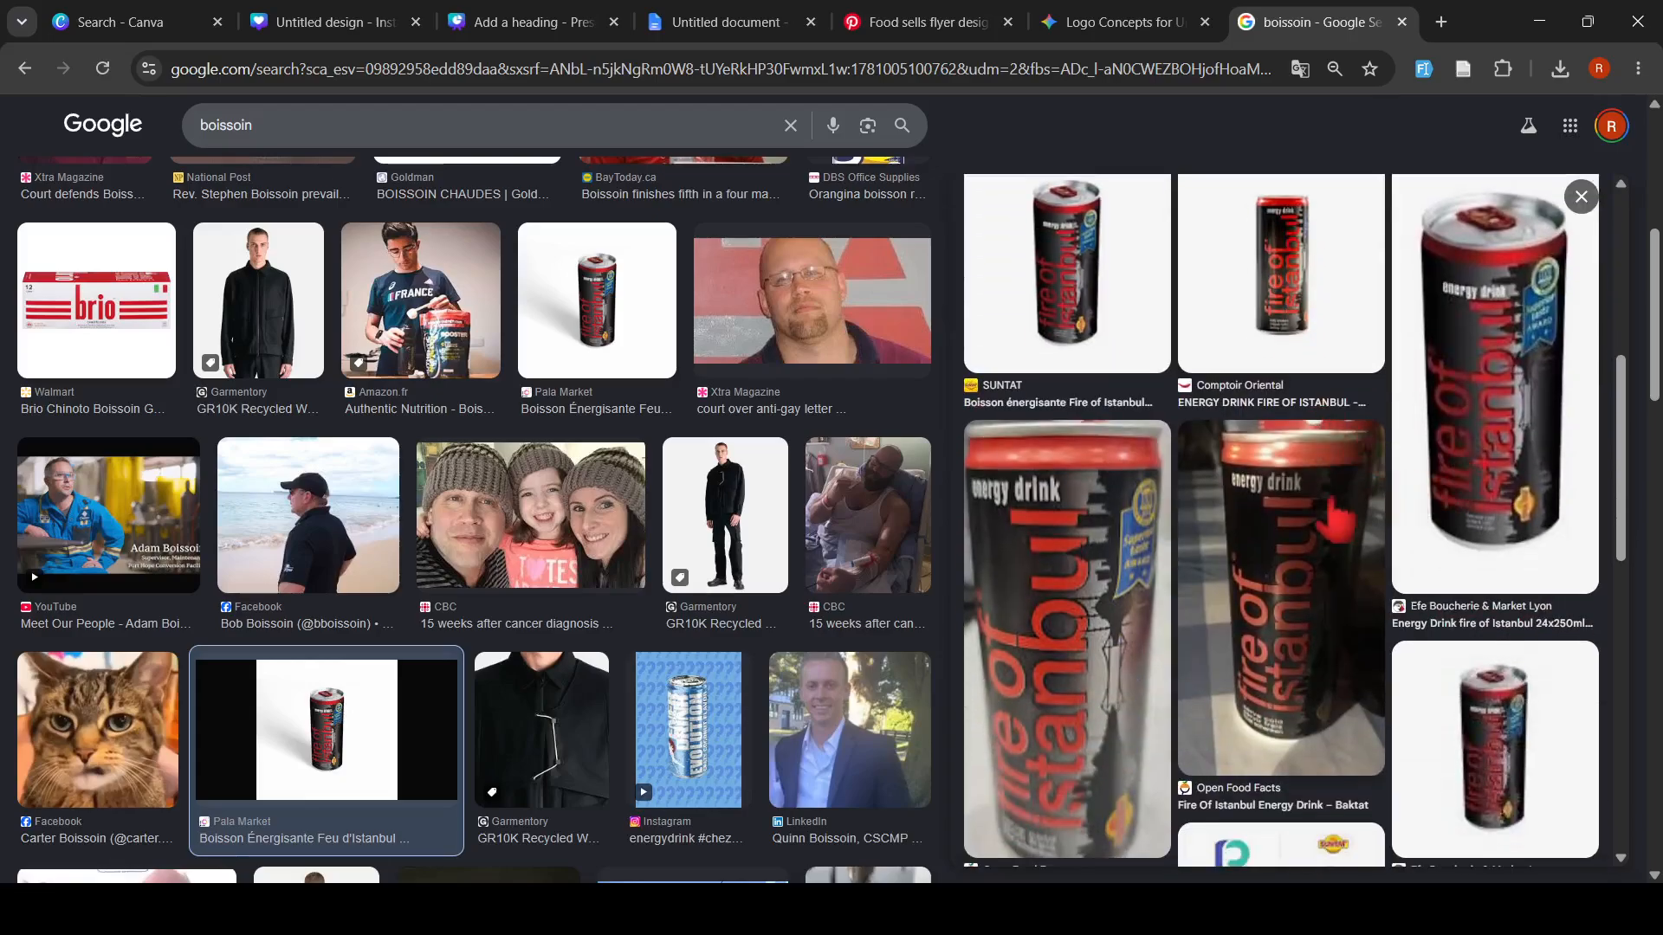
scroll(1331, 513, down, 7)
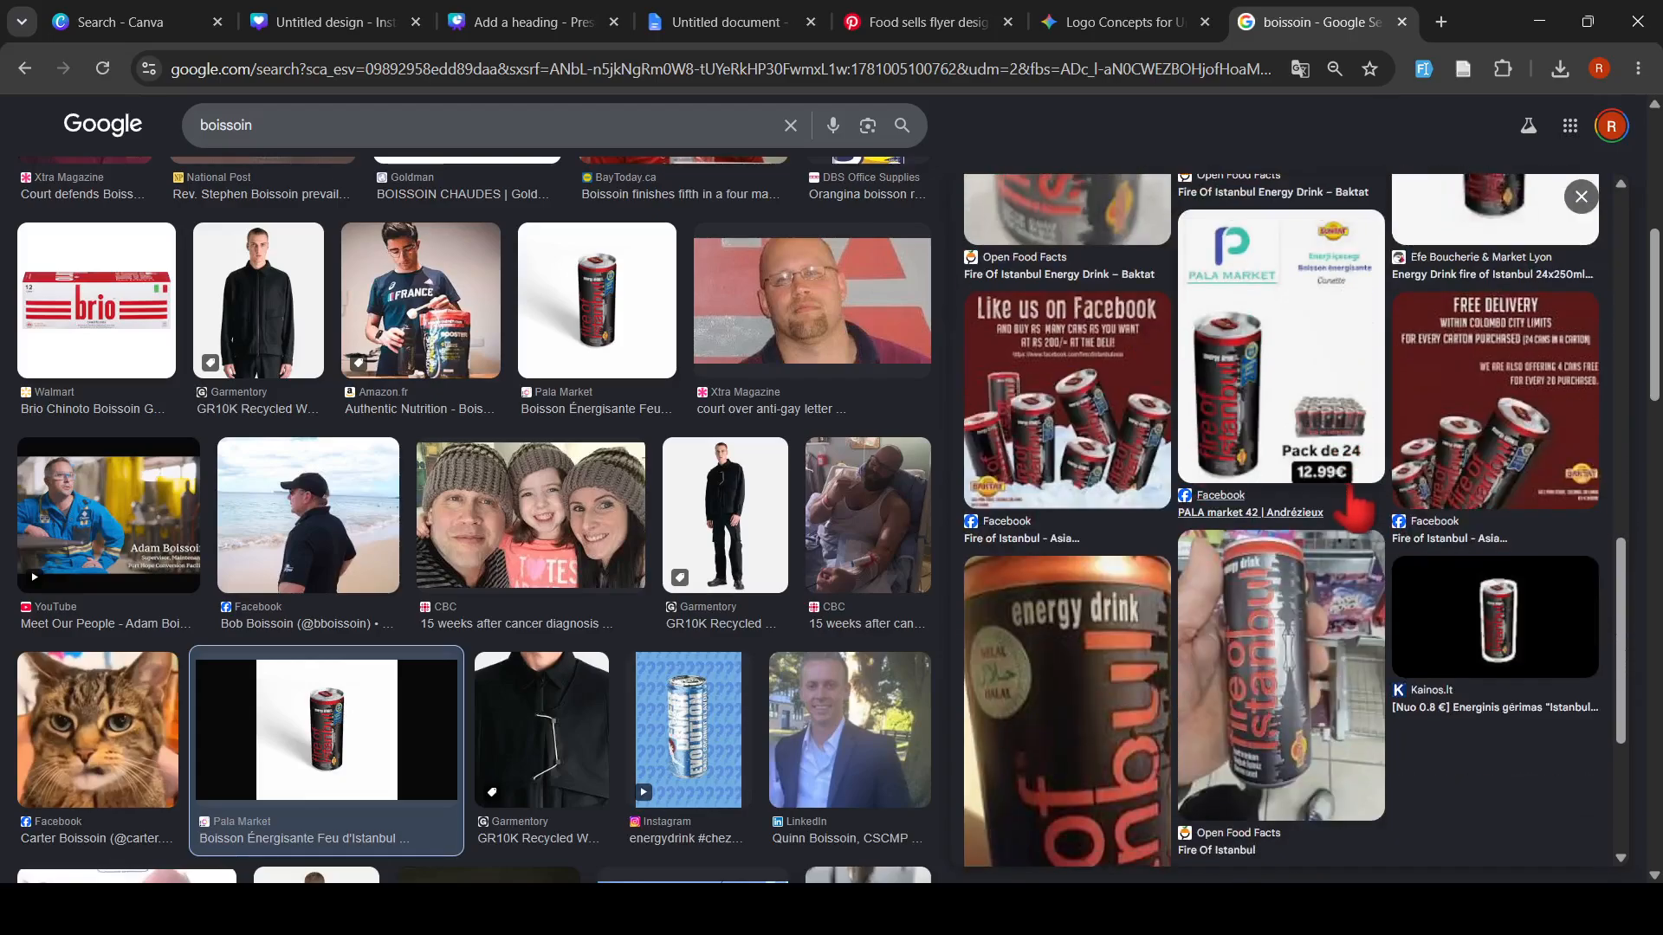
scroll(1353, 510, down, 3)
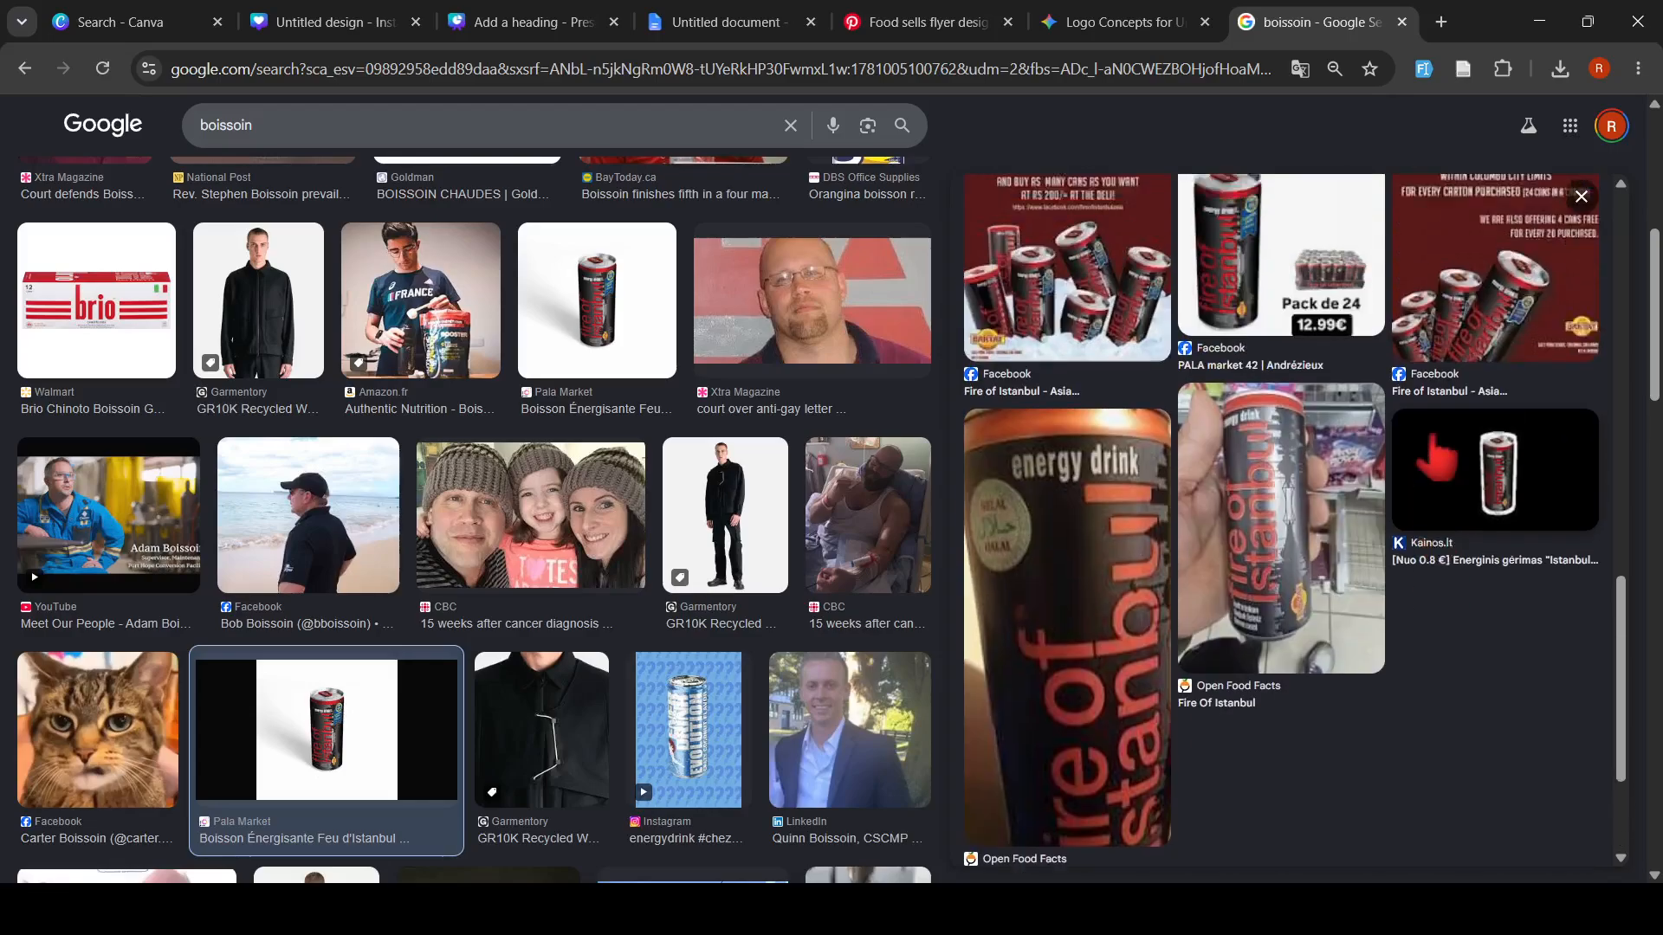
scroll(1353, 511, up, 15)
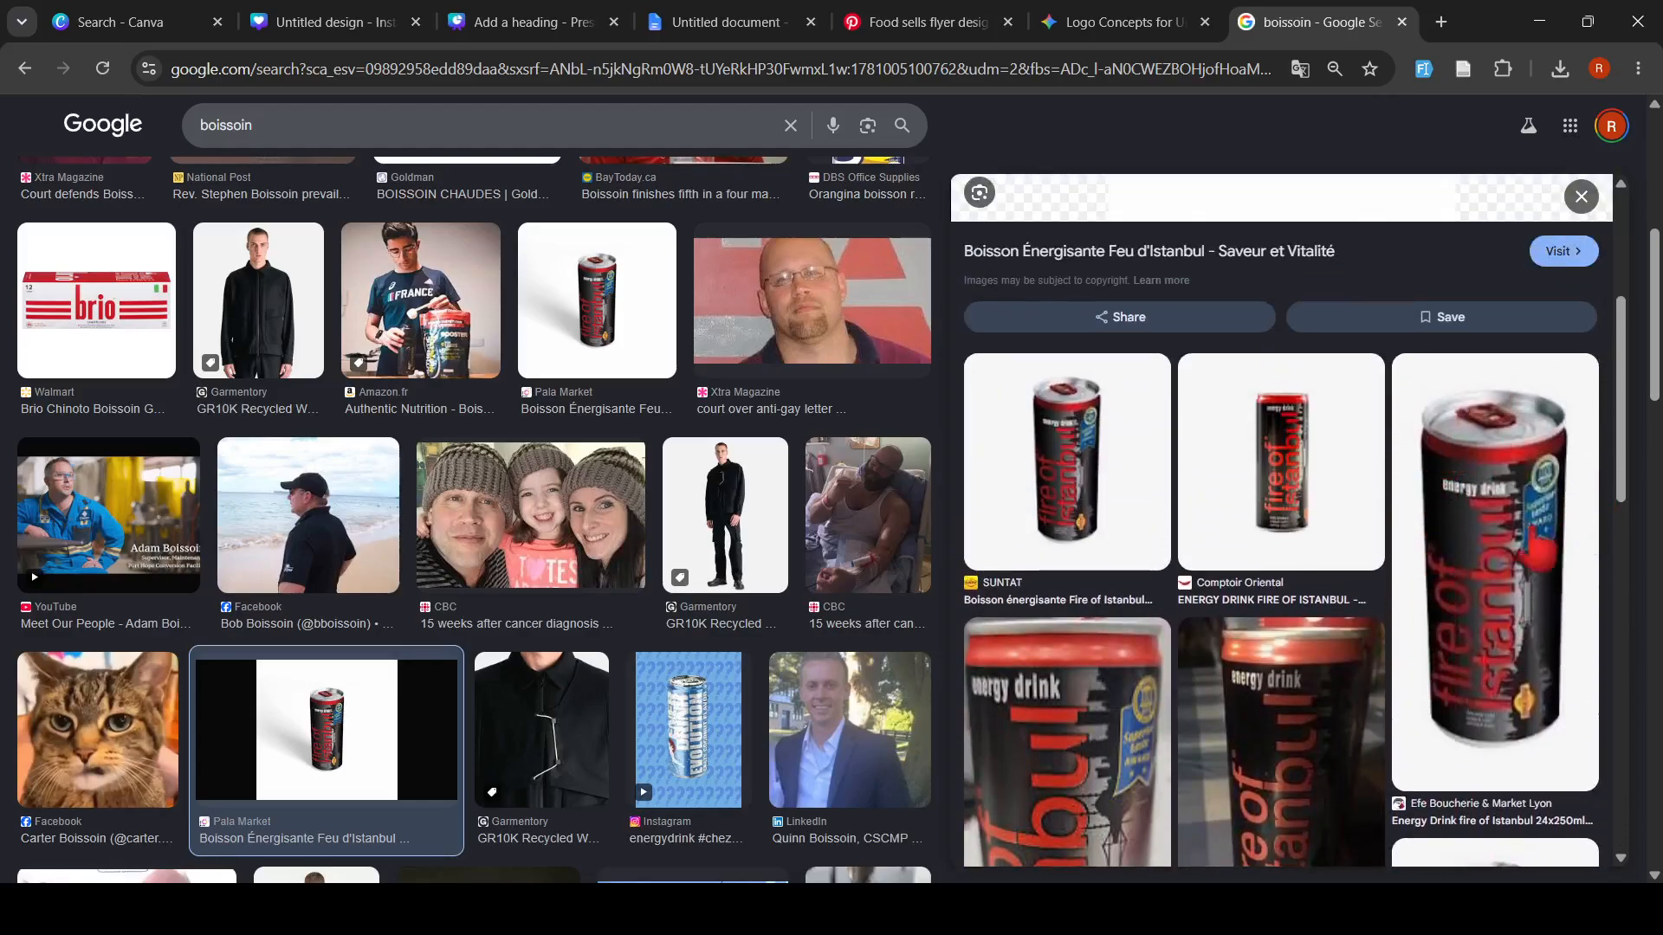
click(1410, 520)
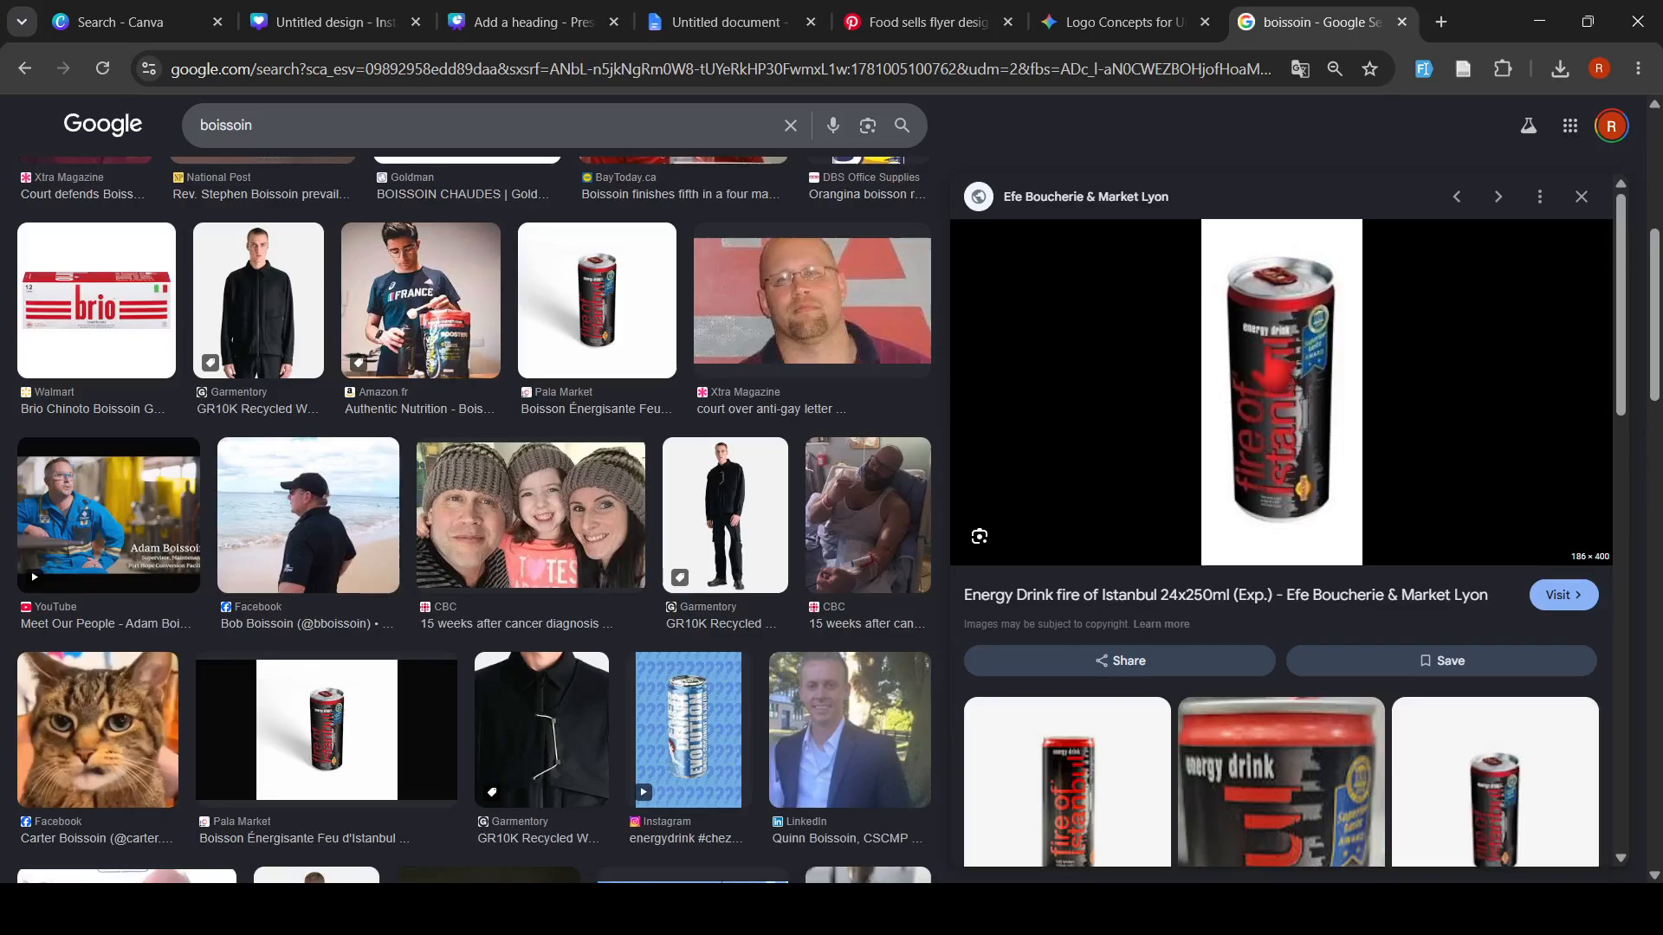
Step: Copy the Fire of Istanbul can picture, switch to the Canva poster and paste it beside the burger on page 1's left side
scroll(1156, 400, down, 5)
scroll(1156, 400, up, 3)
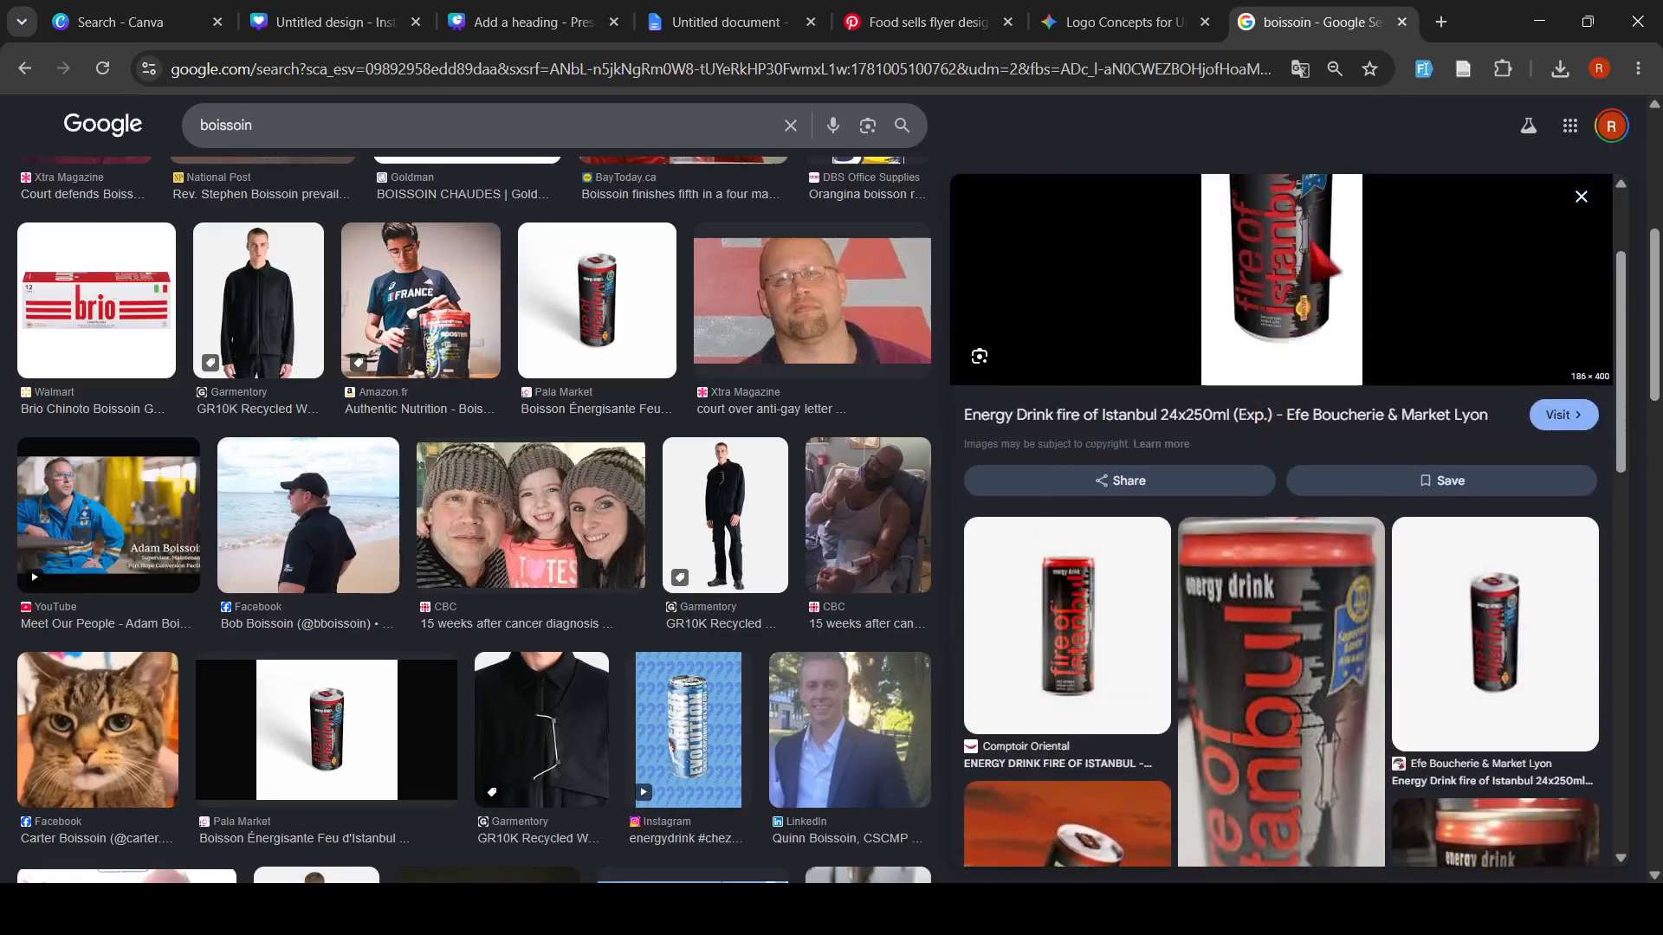
click(1113, 22)
click(900, 24)
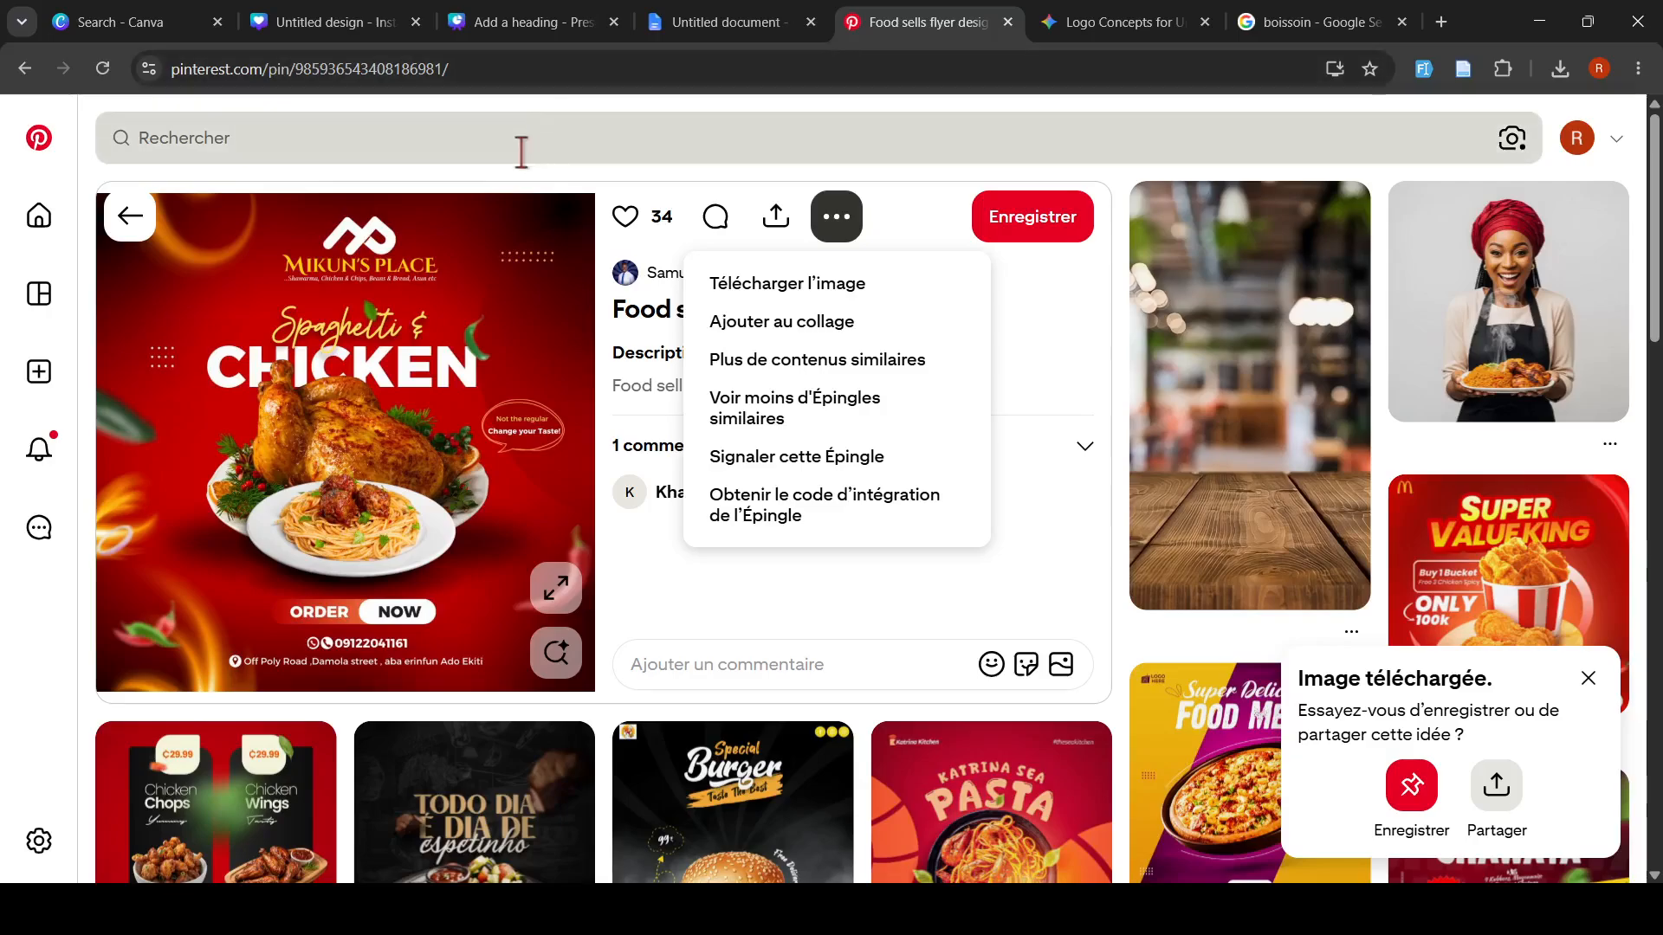
click(589, 22)
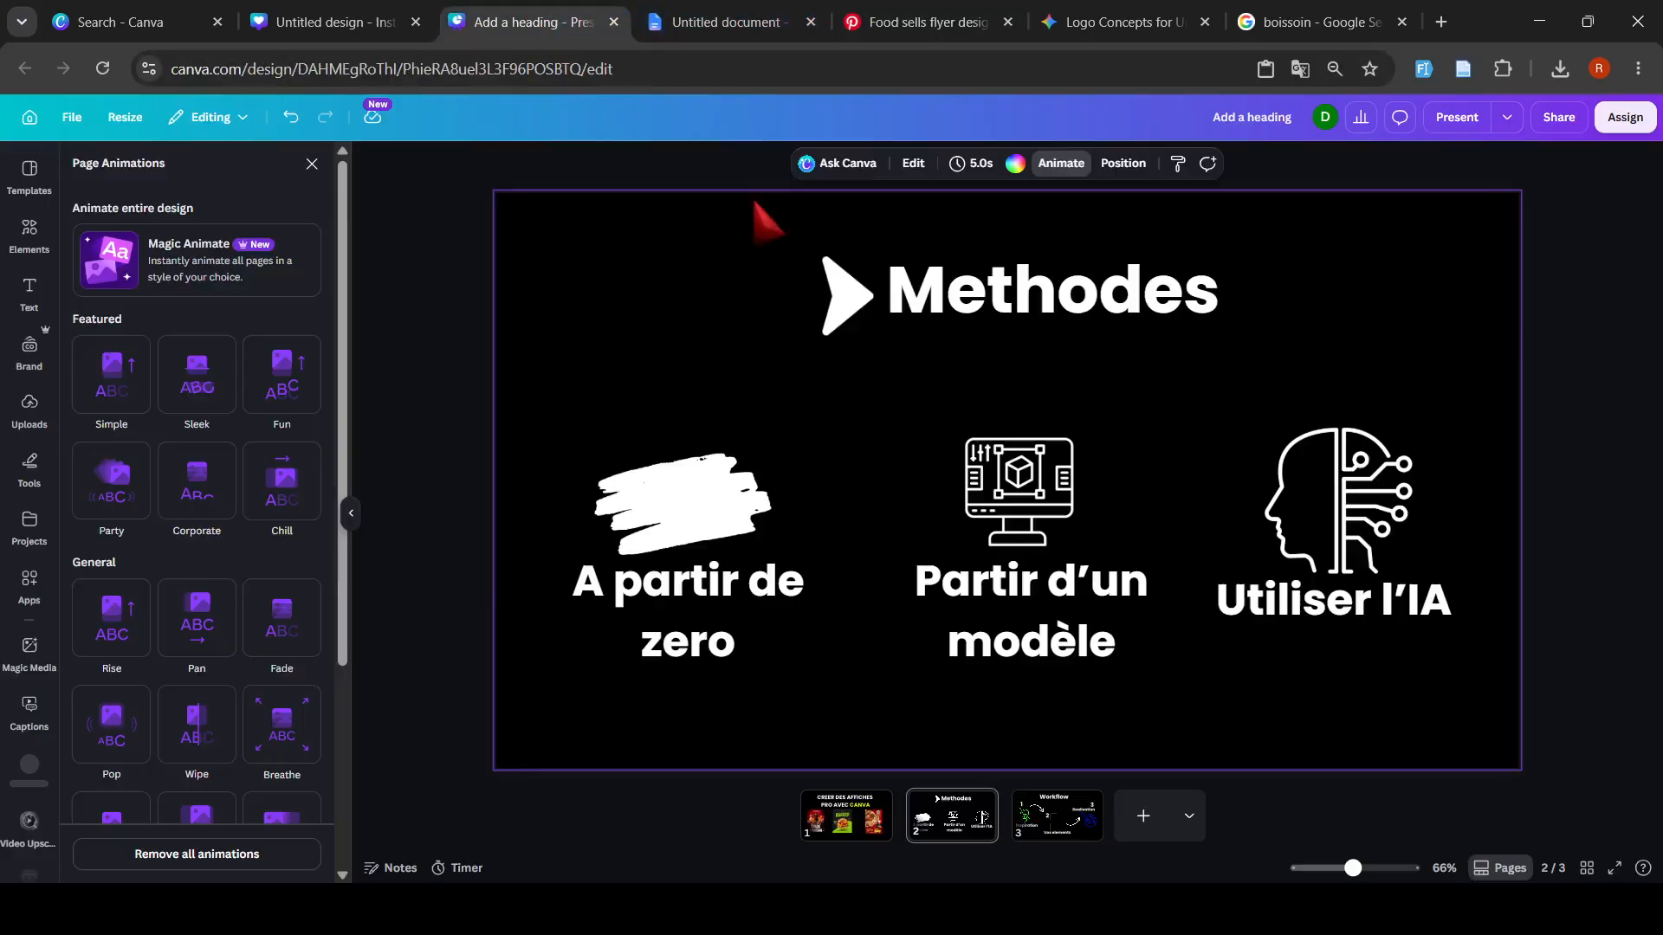
click(381, 26)
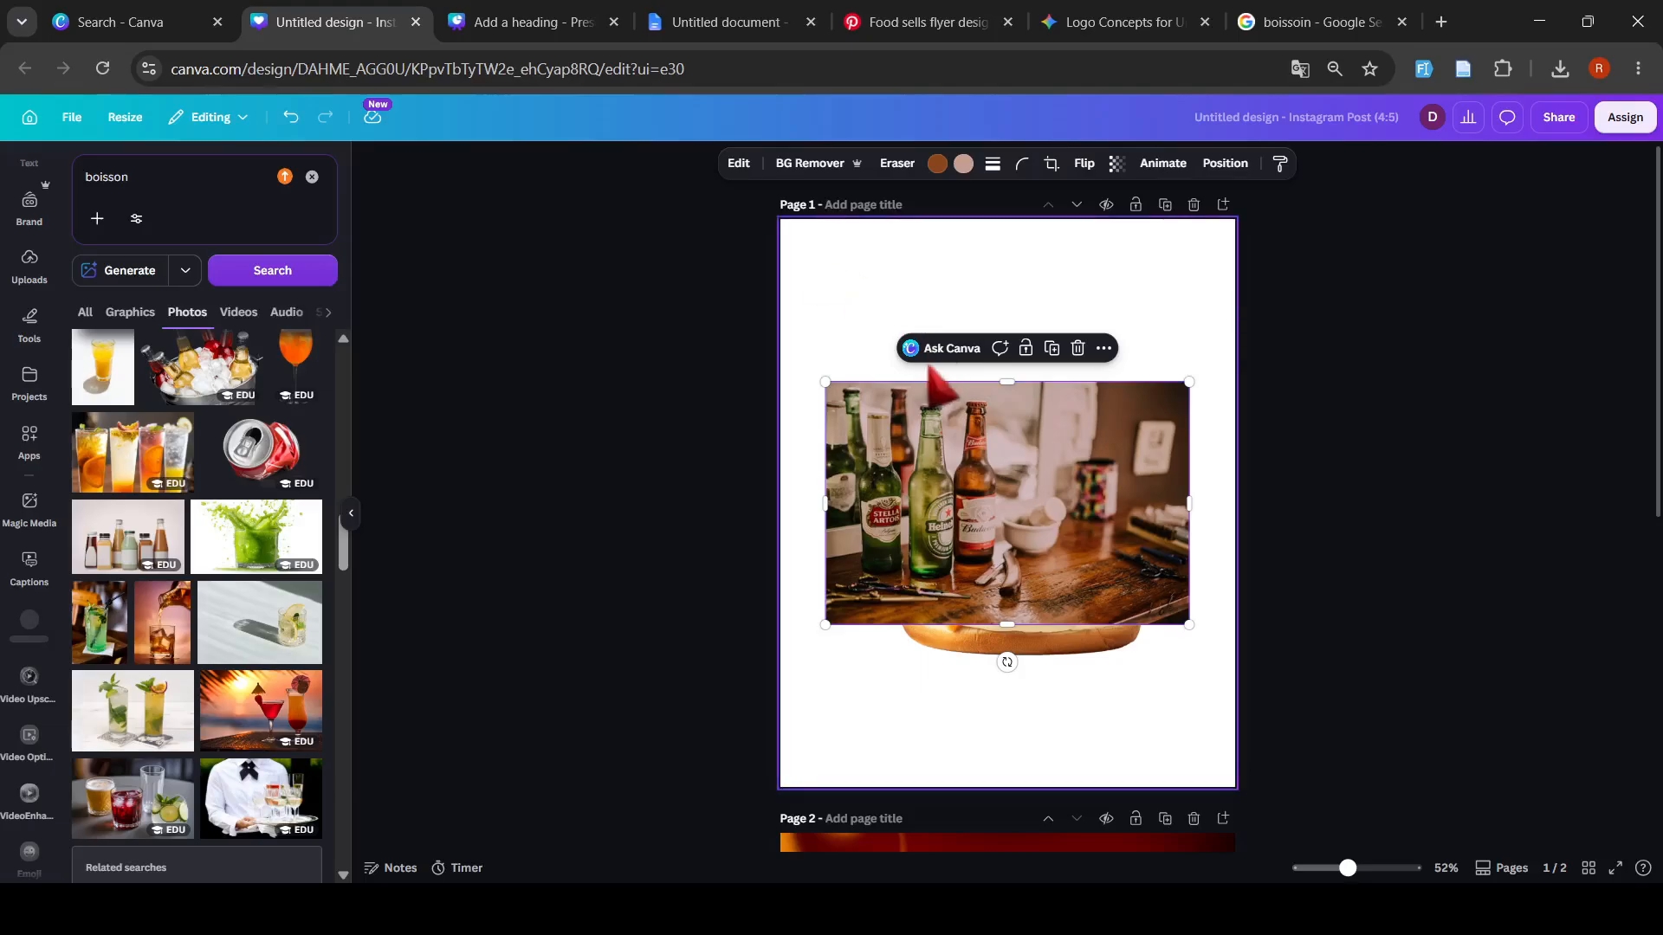
right_click(1032, 585)
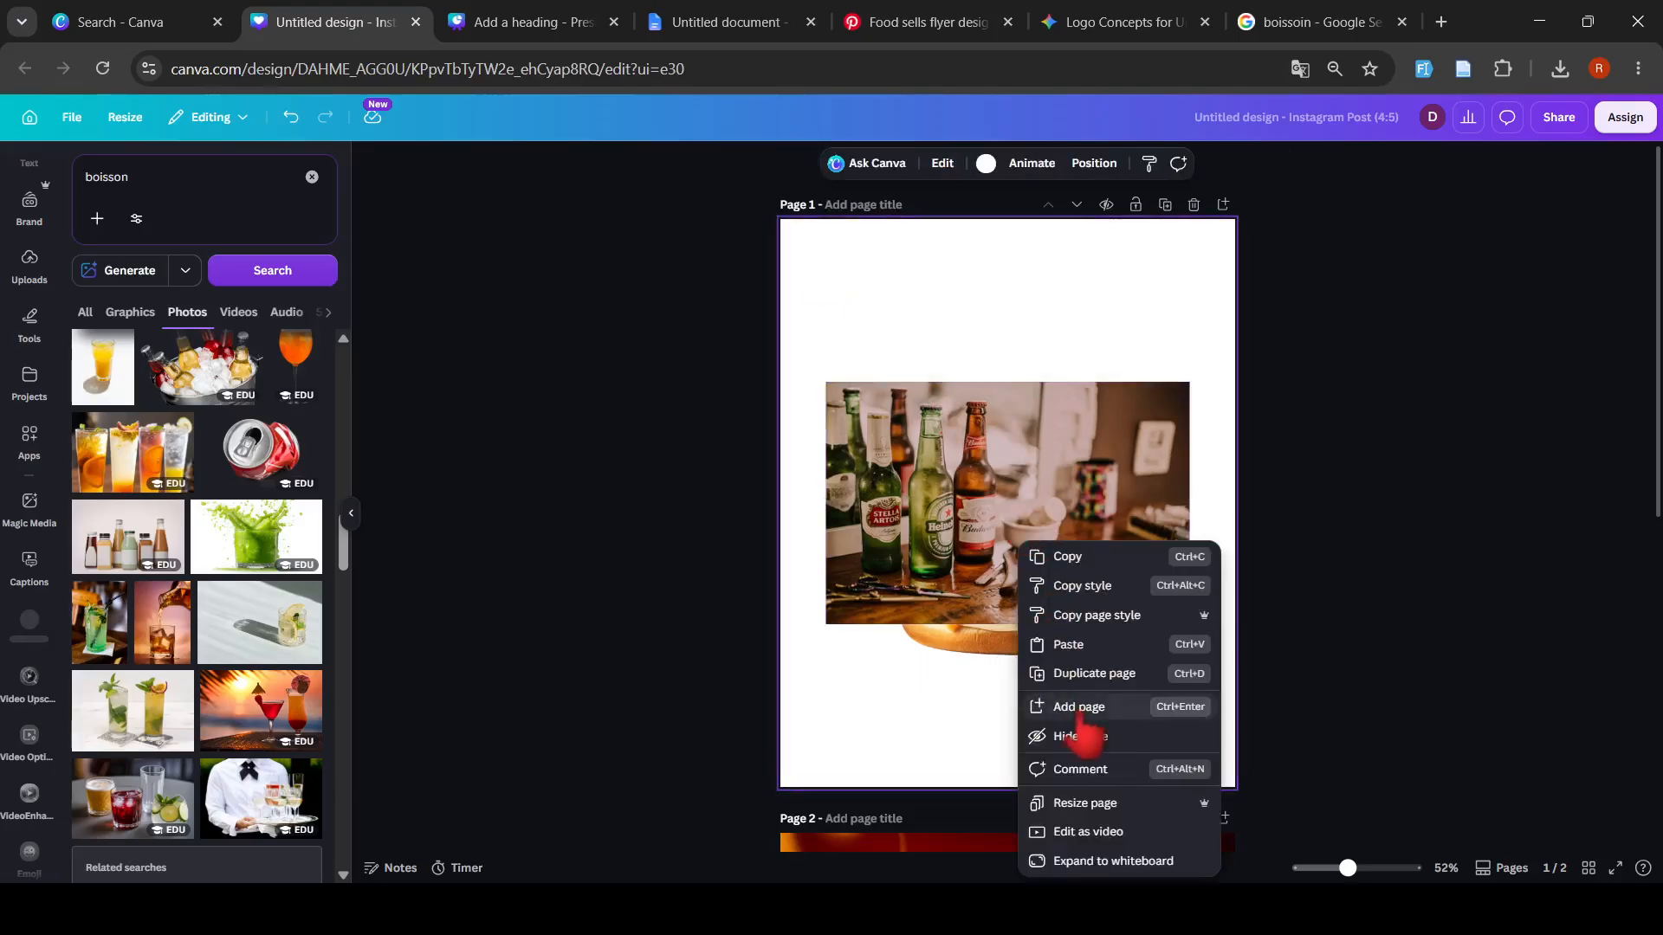
click(1067, 649)
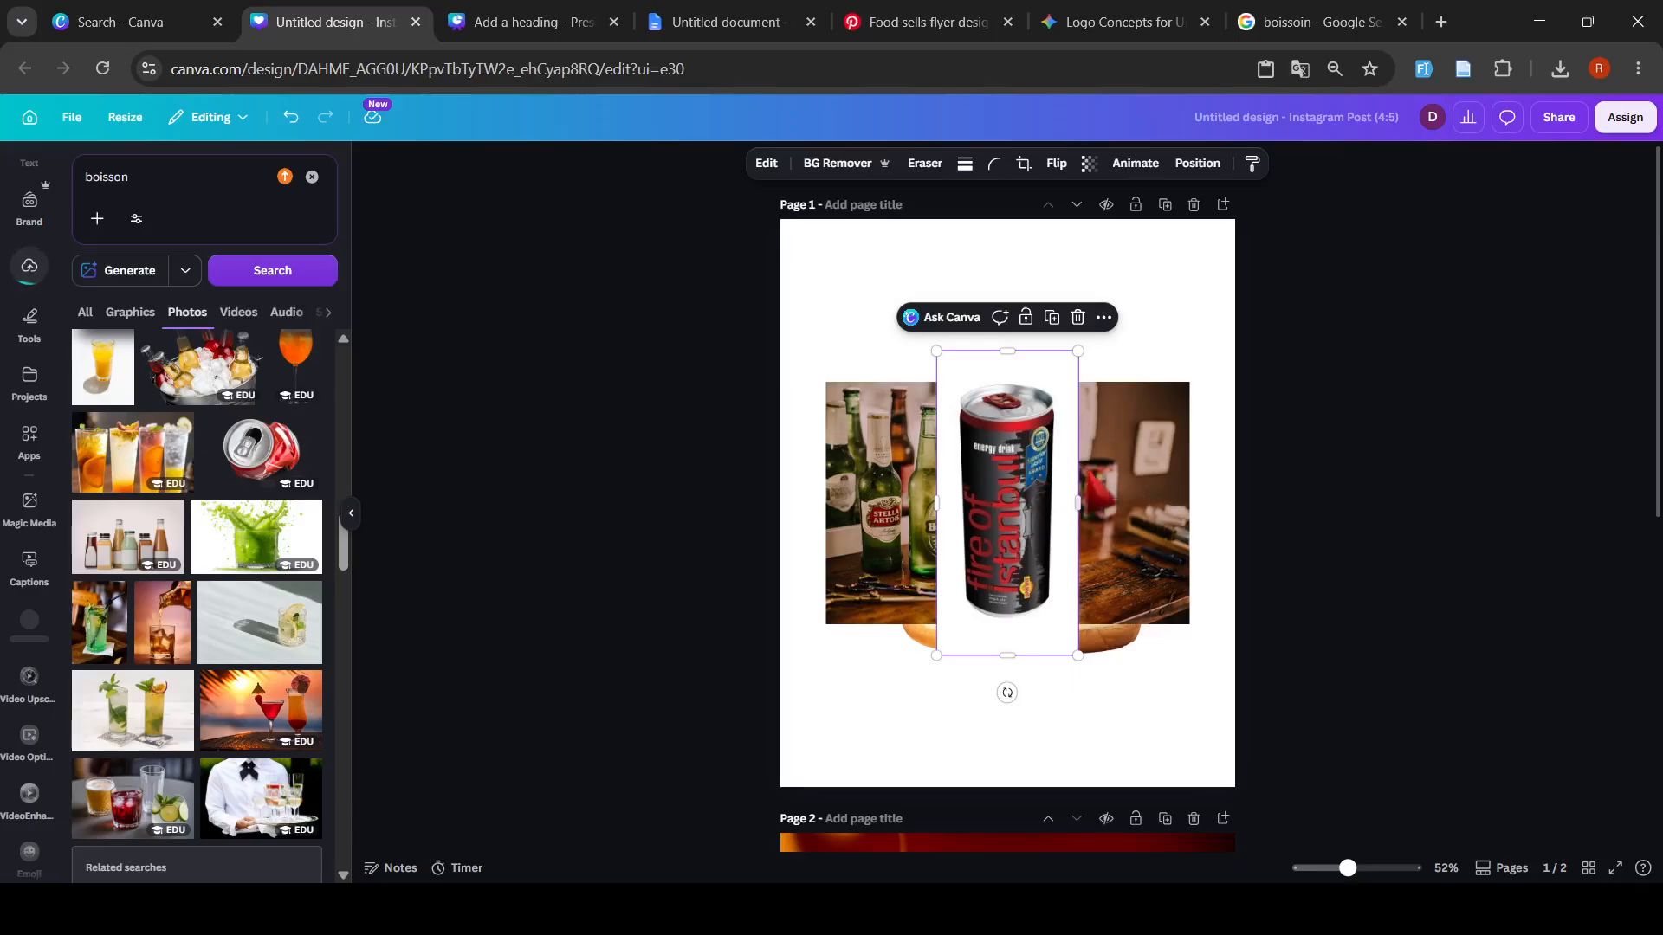
drag(1015, 509, 881, 521)
Step: Delete the beer bottles photo from page 1 and spread the fries and burger pictures apart
drag(1154, 416, 1167, 299)
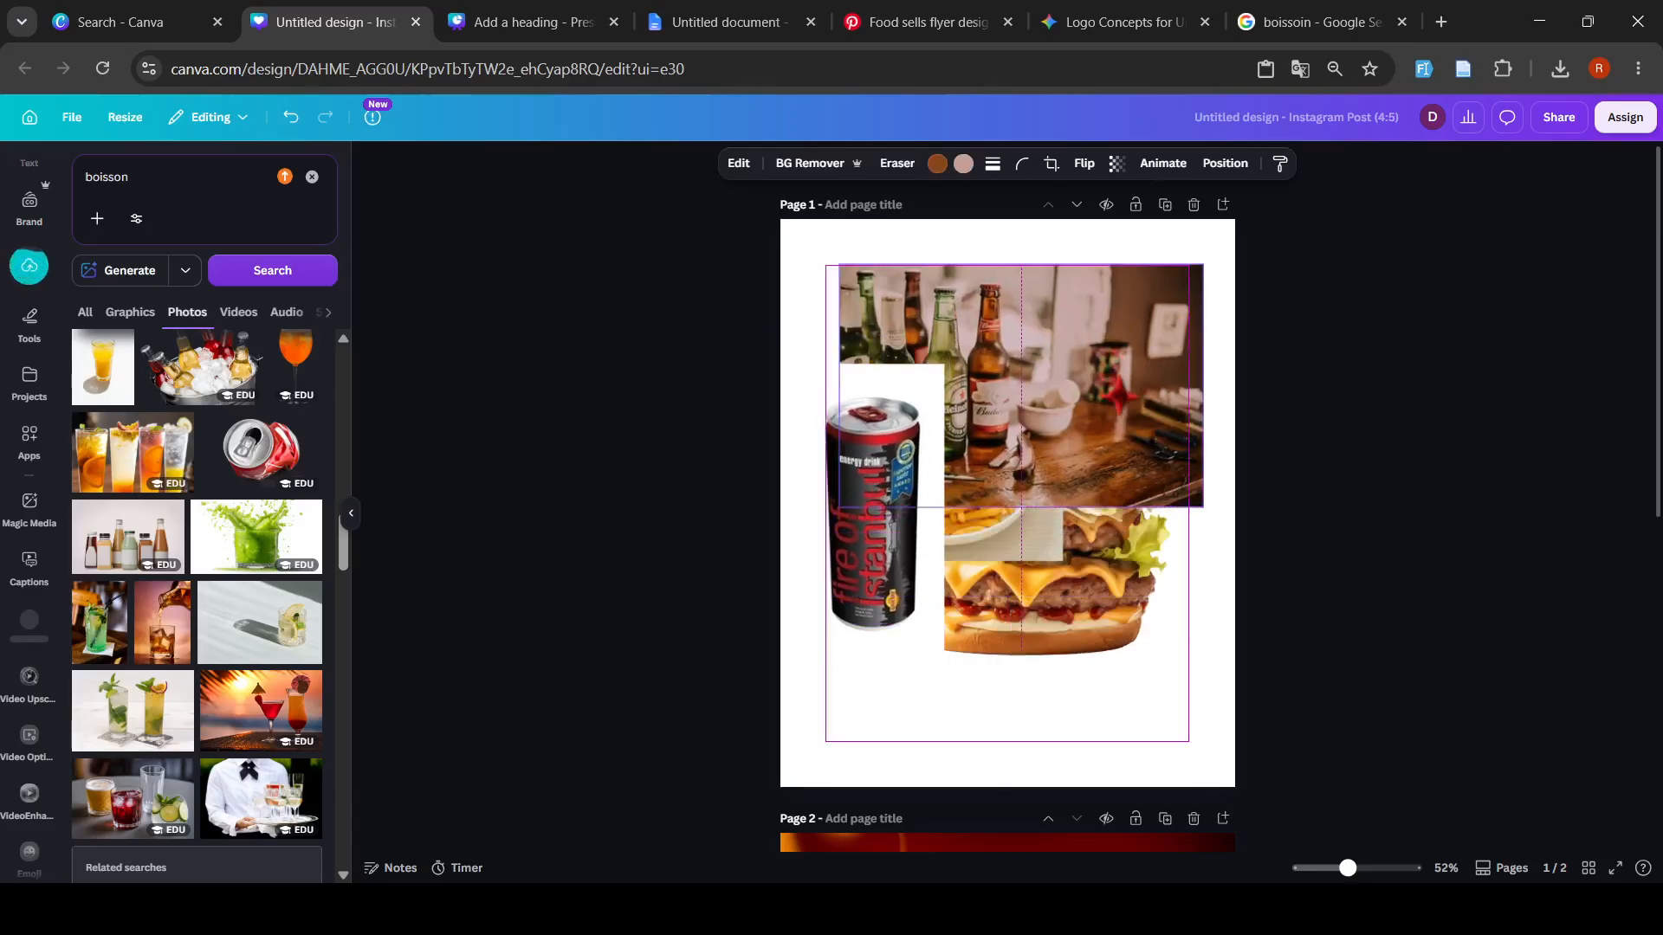
key(Delete)
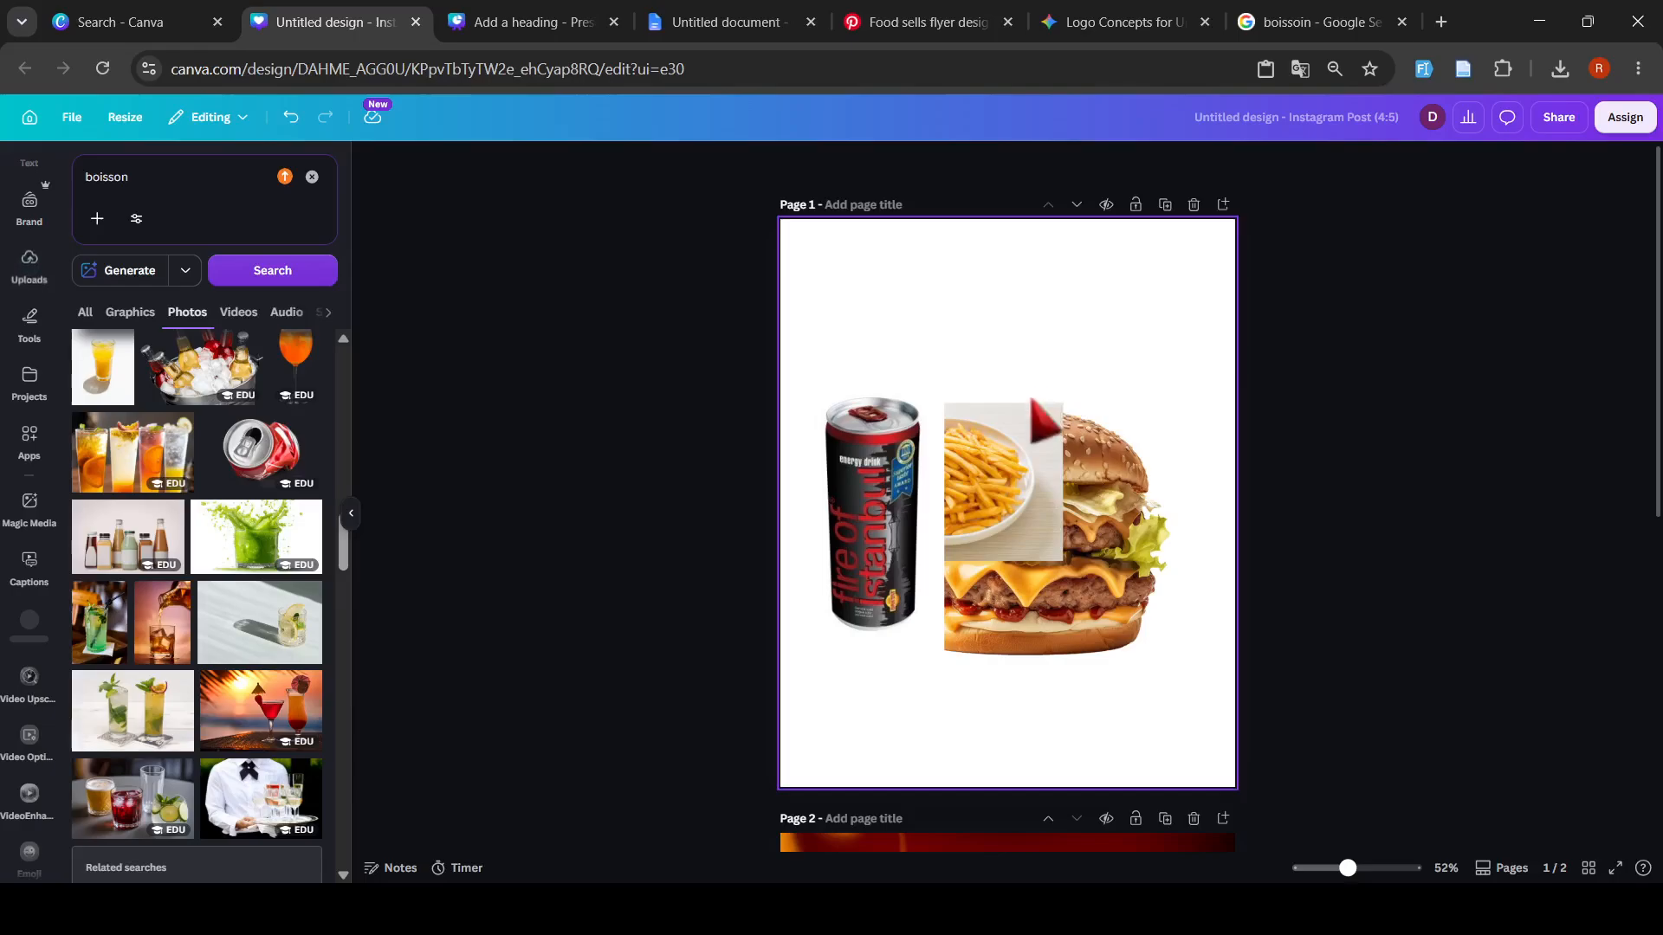
drag(995, 452, 972, 348)
drag(1107, 548, 1144, 539)
Step: Close the "Add a heading" presentation and return to the Instagram poster design
click(1082, 22)
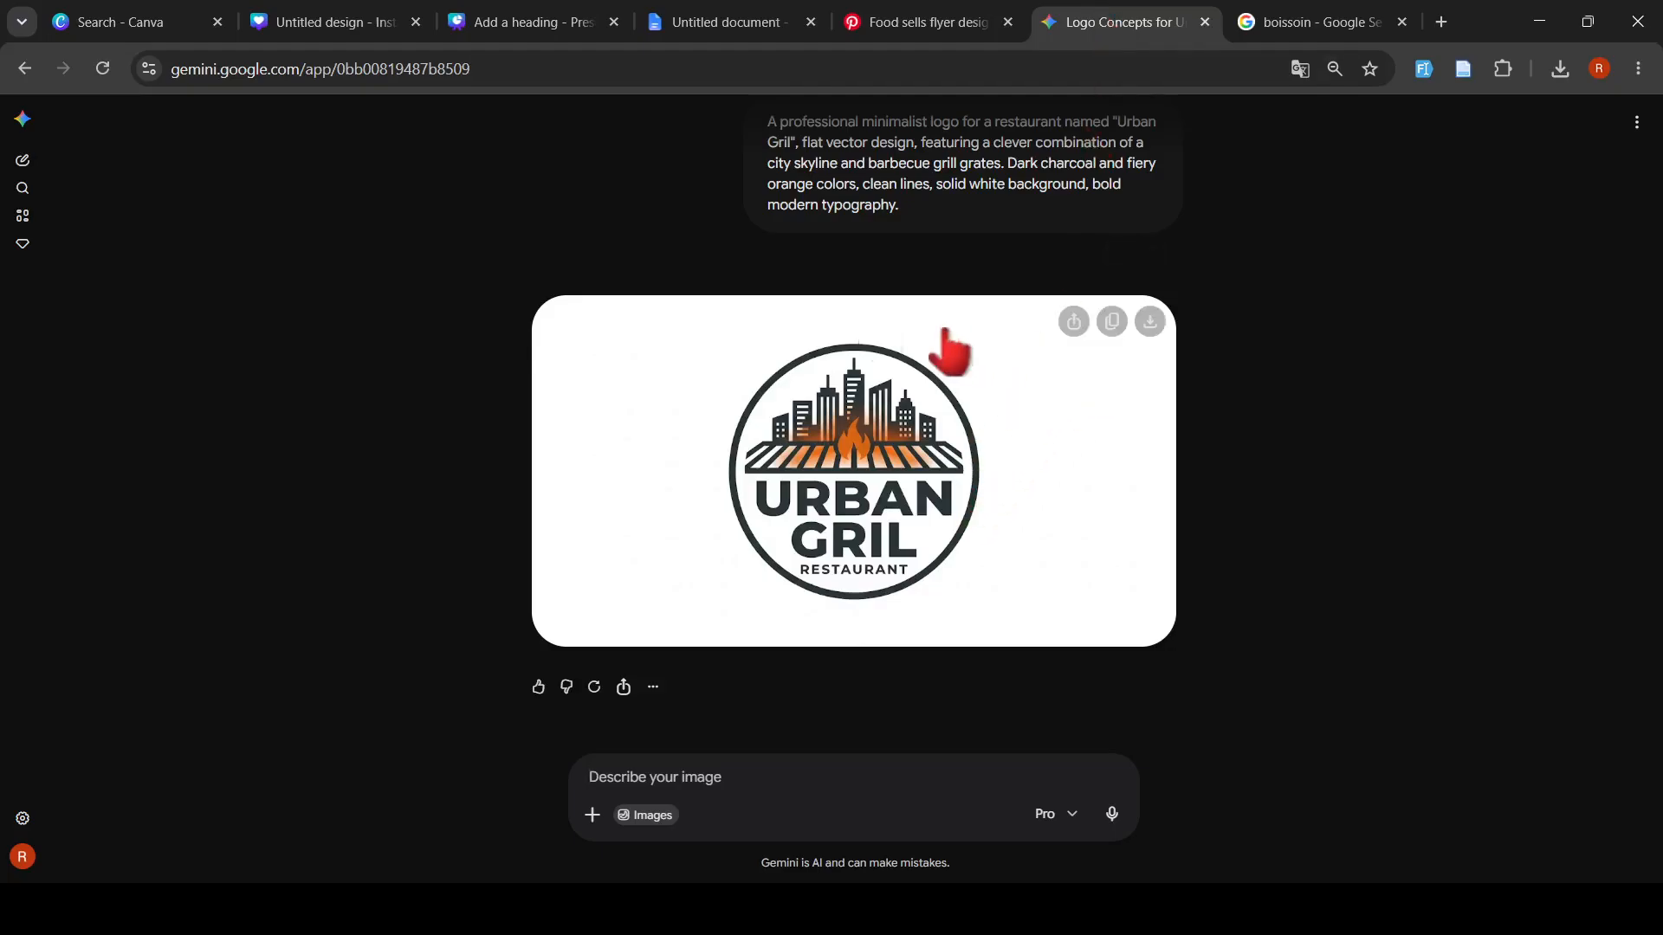
click(511, 16)
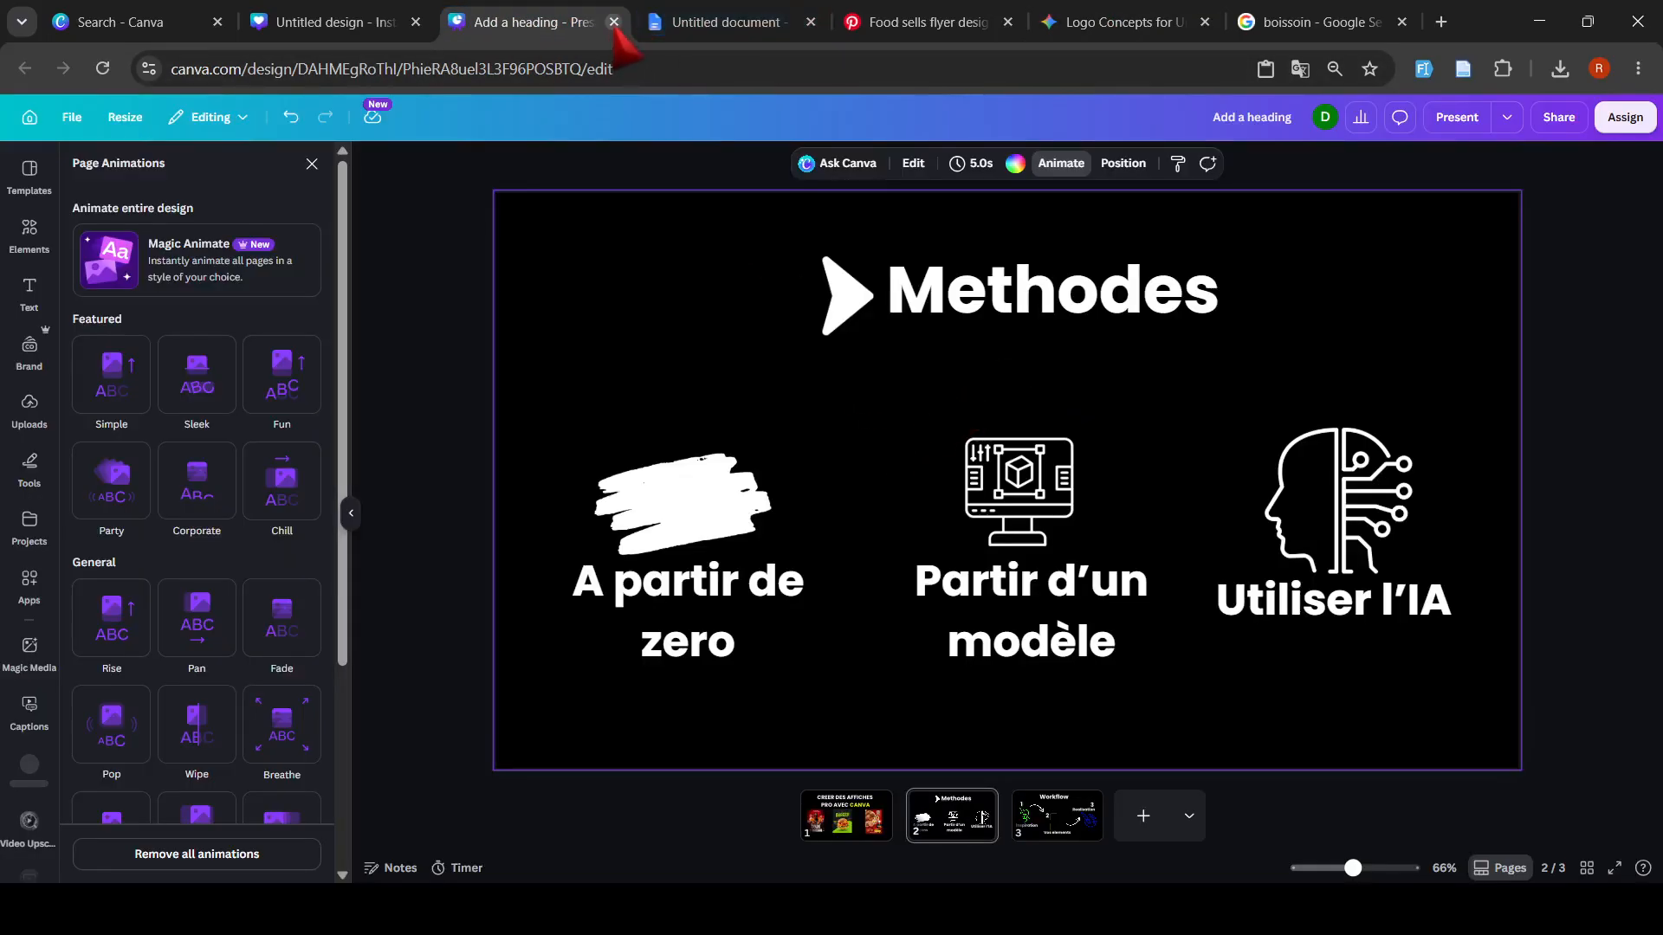
click(614, 22)
key(ctrl+shift+Tab)
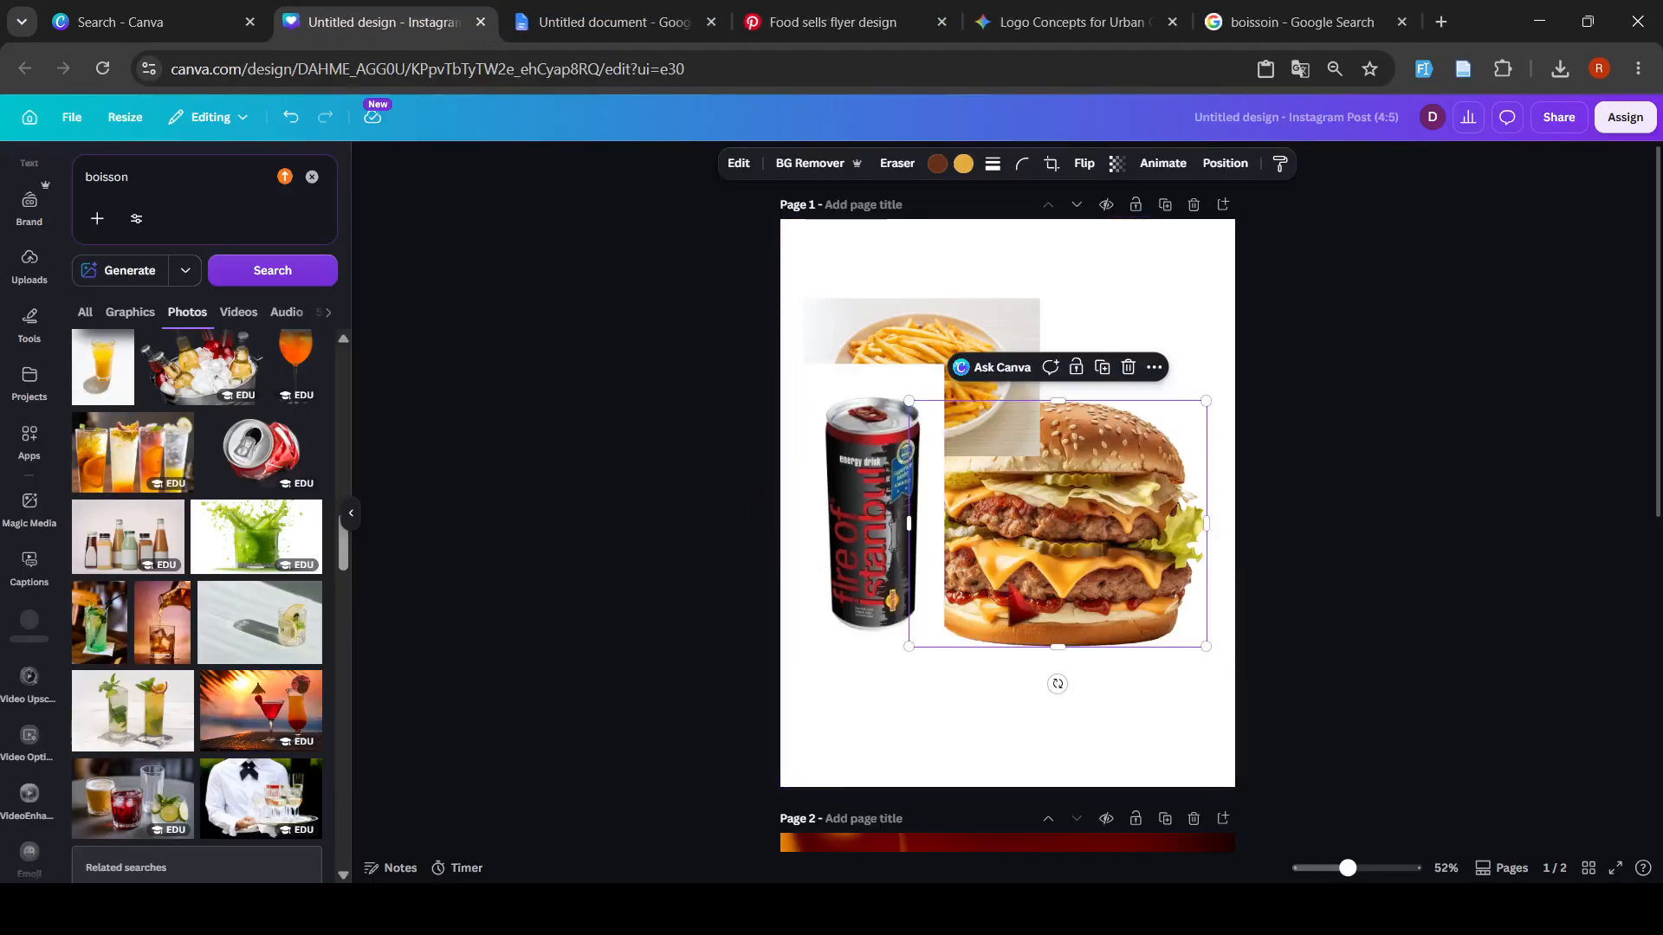
right_click(950, 547)
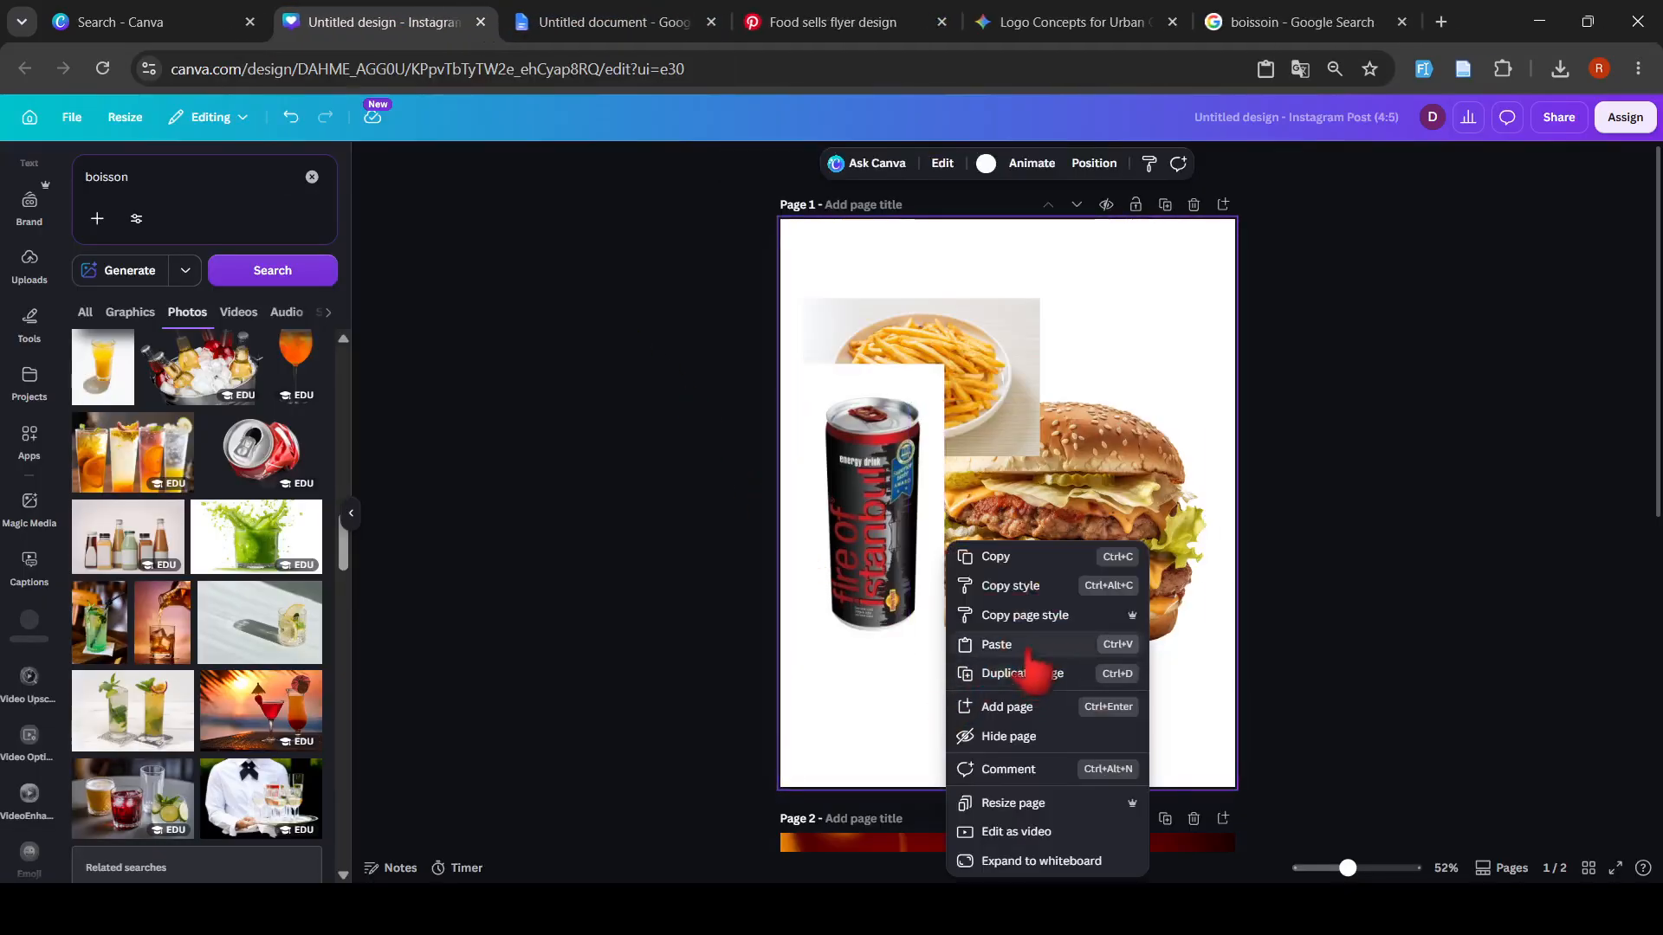
click(1005, 646)
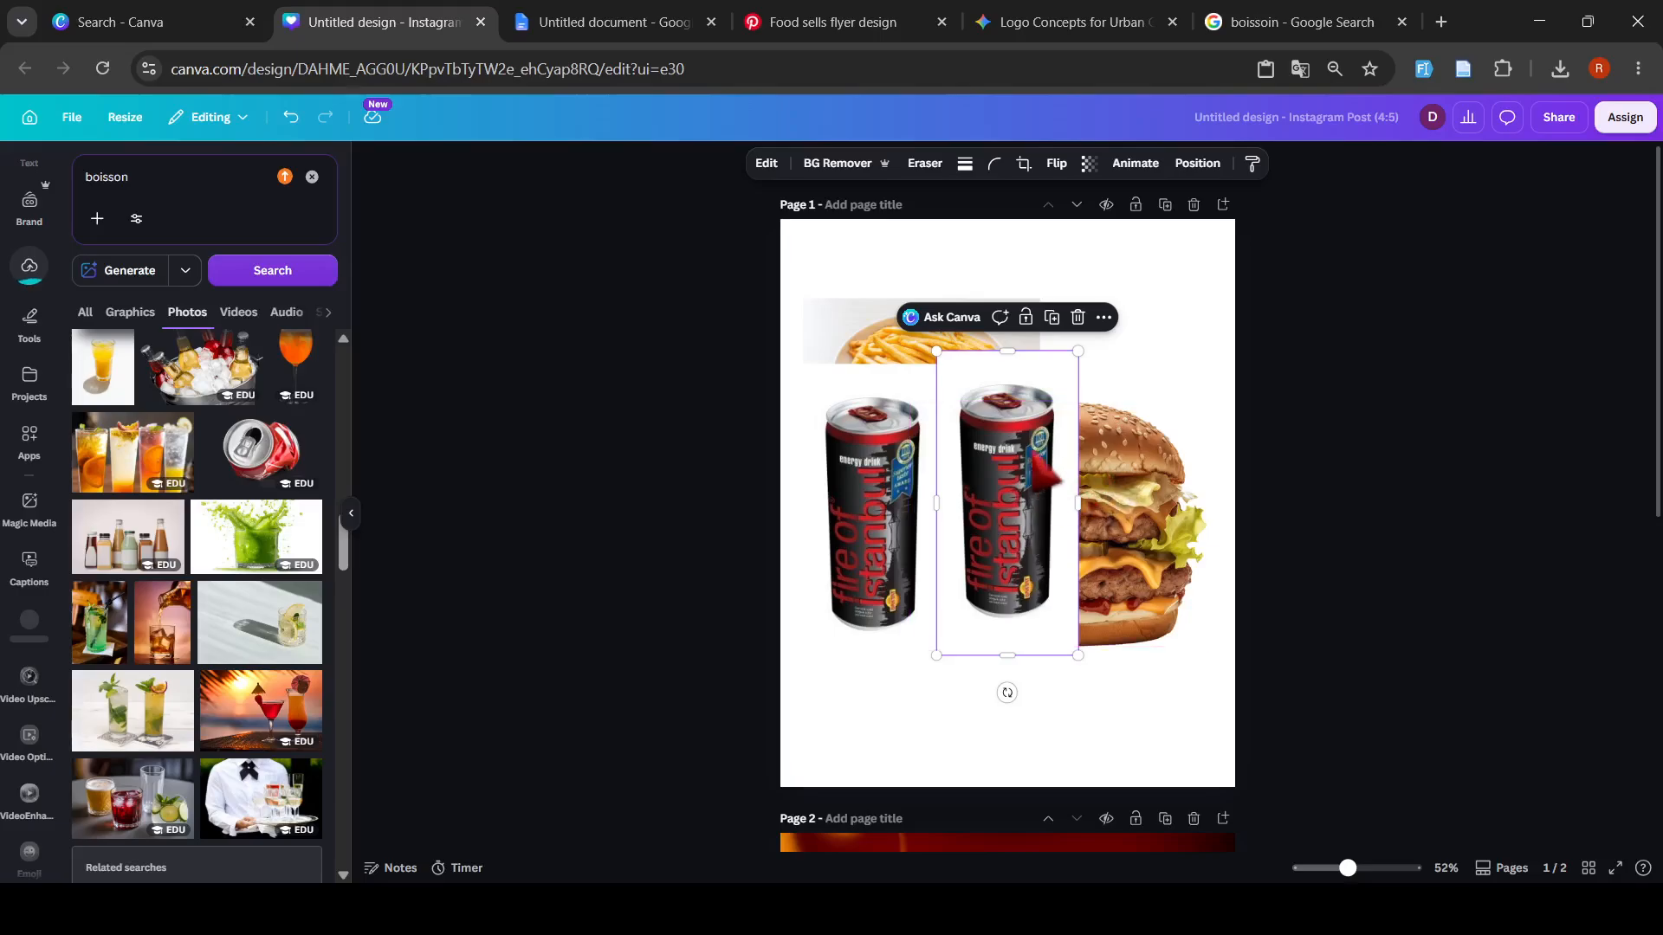
click(1077, 317)
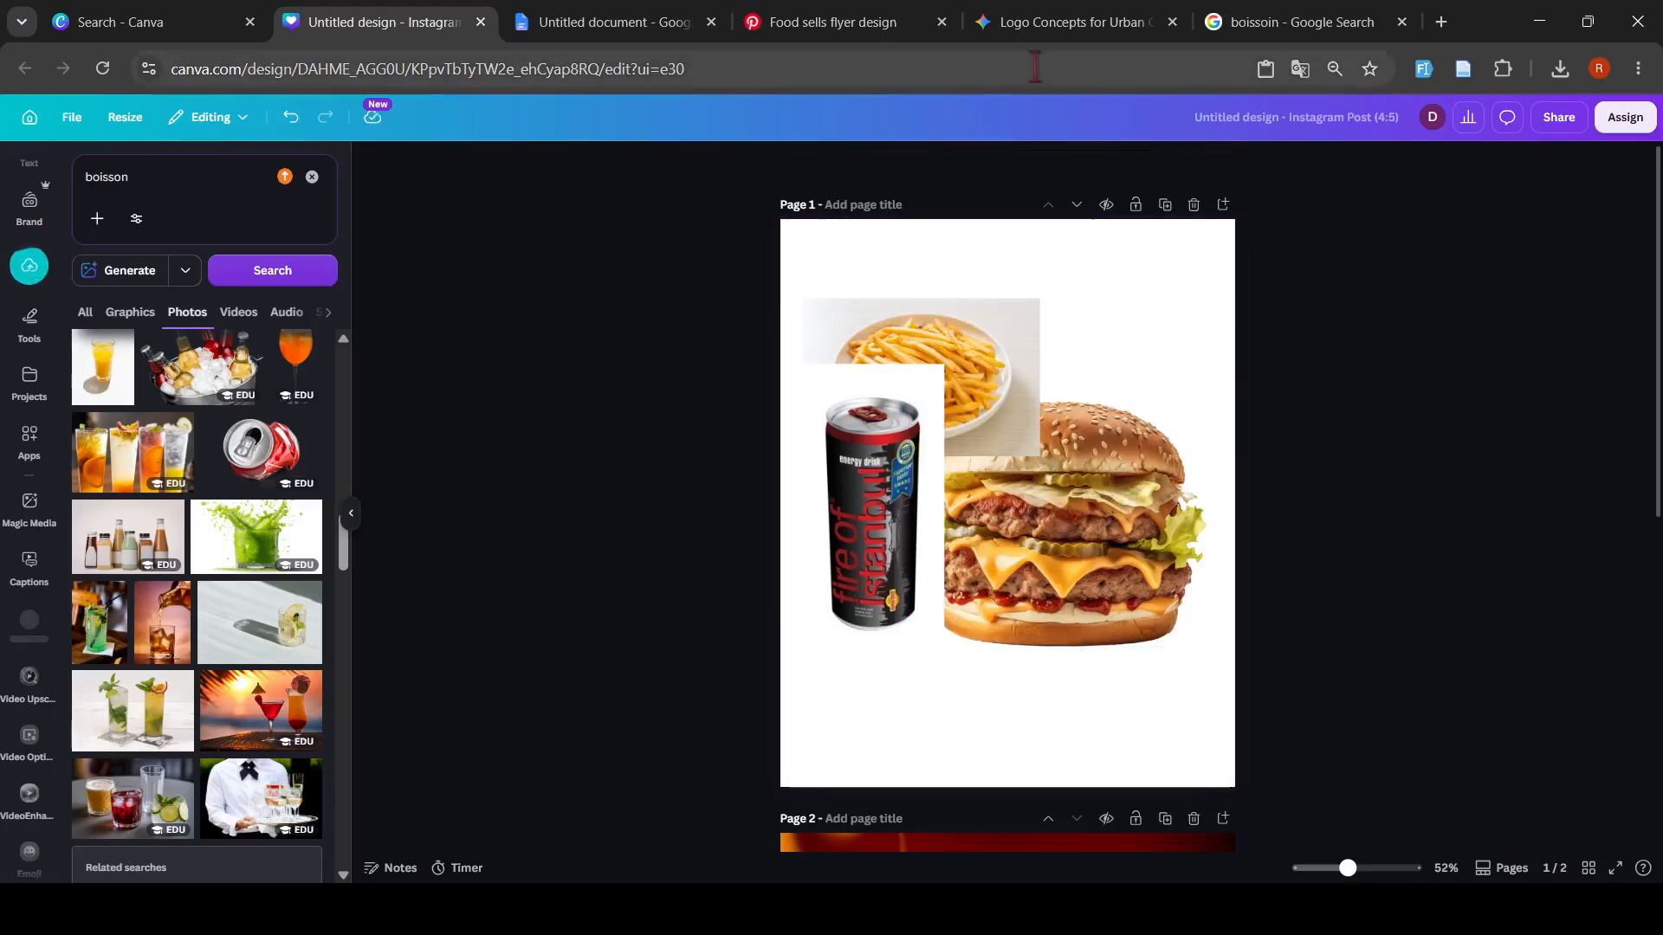
Step: Copy the Urban Gril logo from Gemini, paste it onto page 1 of the Canva poster and place it above the burger
click(1060, 22)
mouse_move(961, 474)
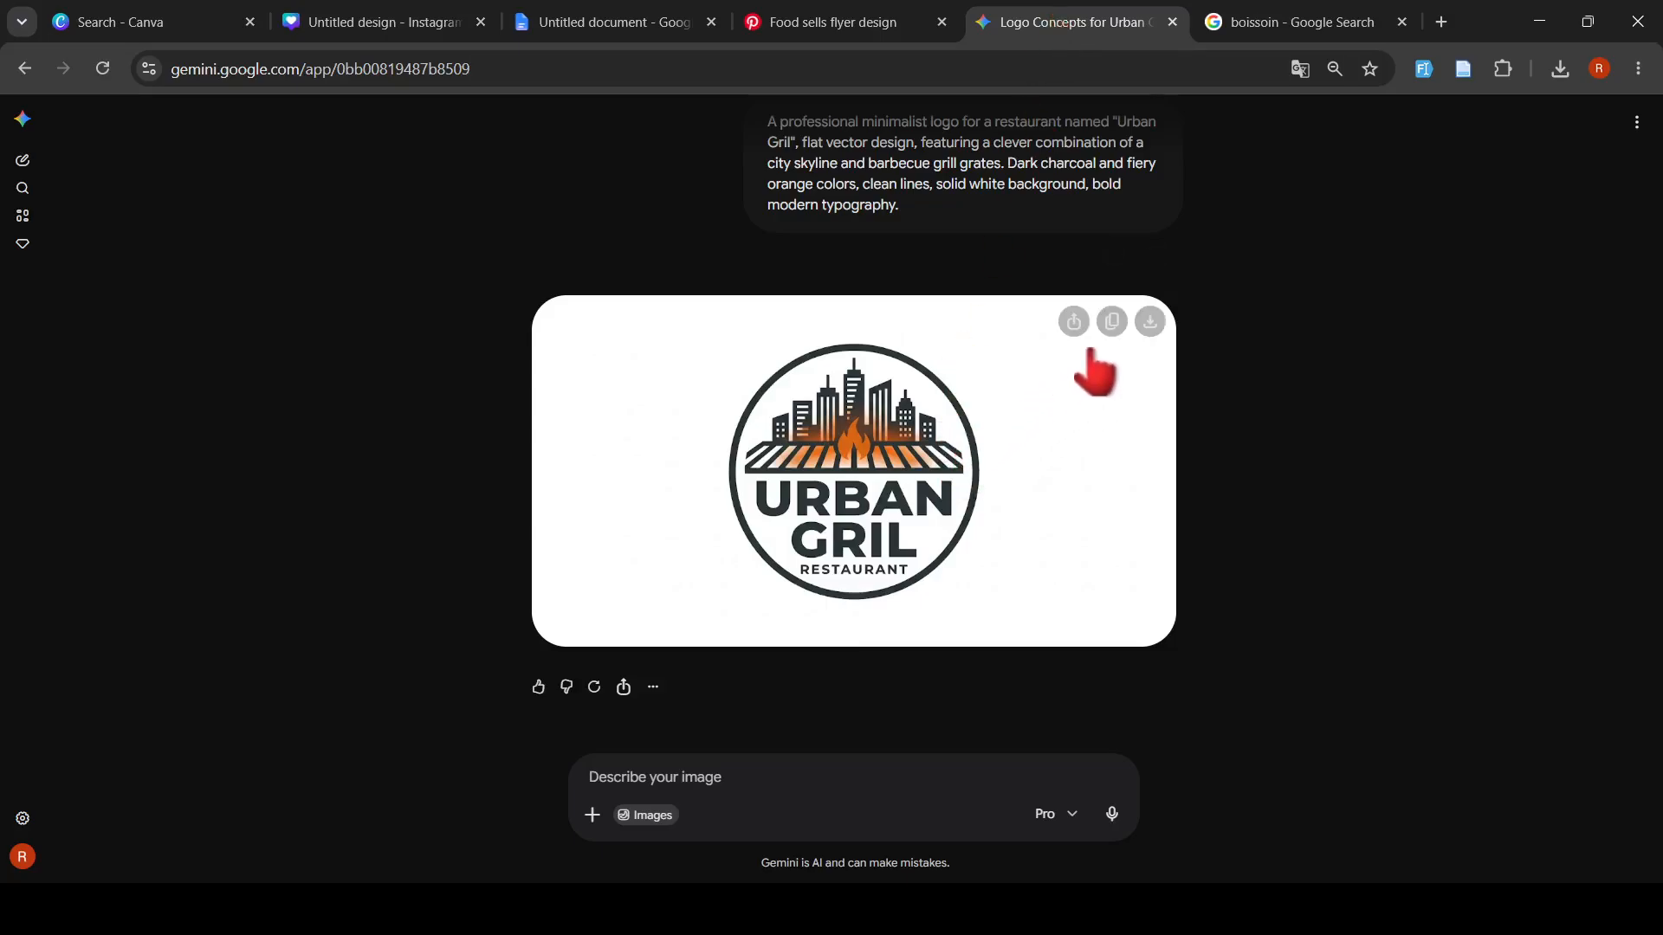
click(1112, 324)
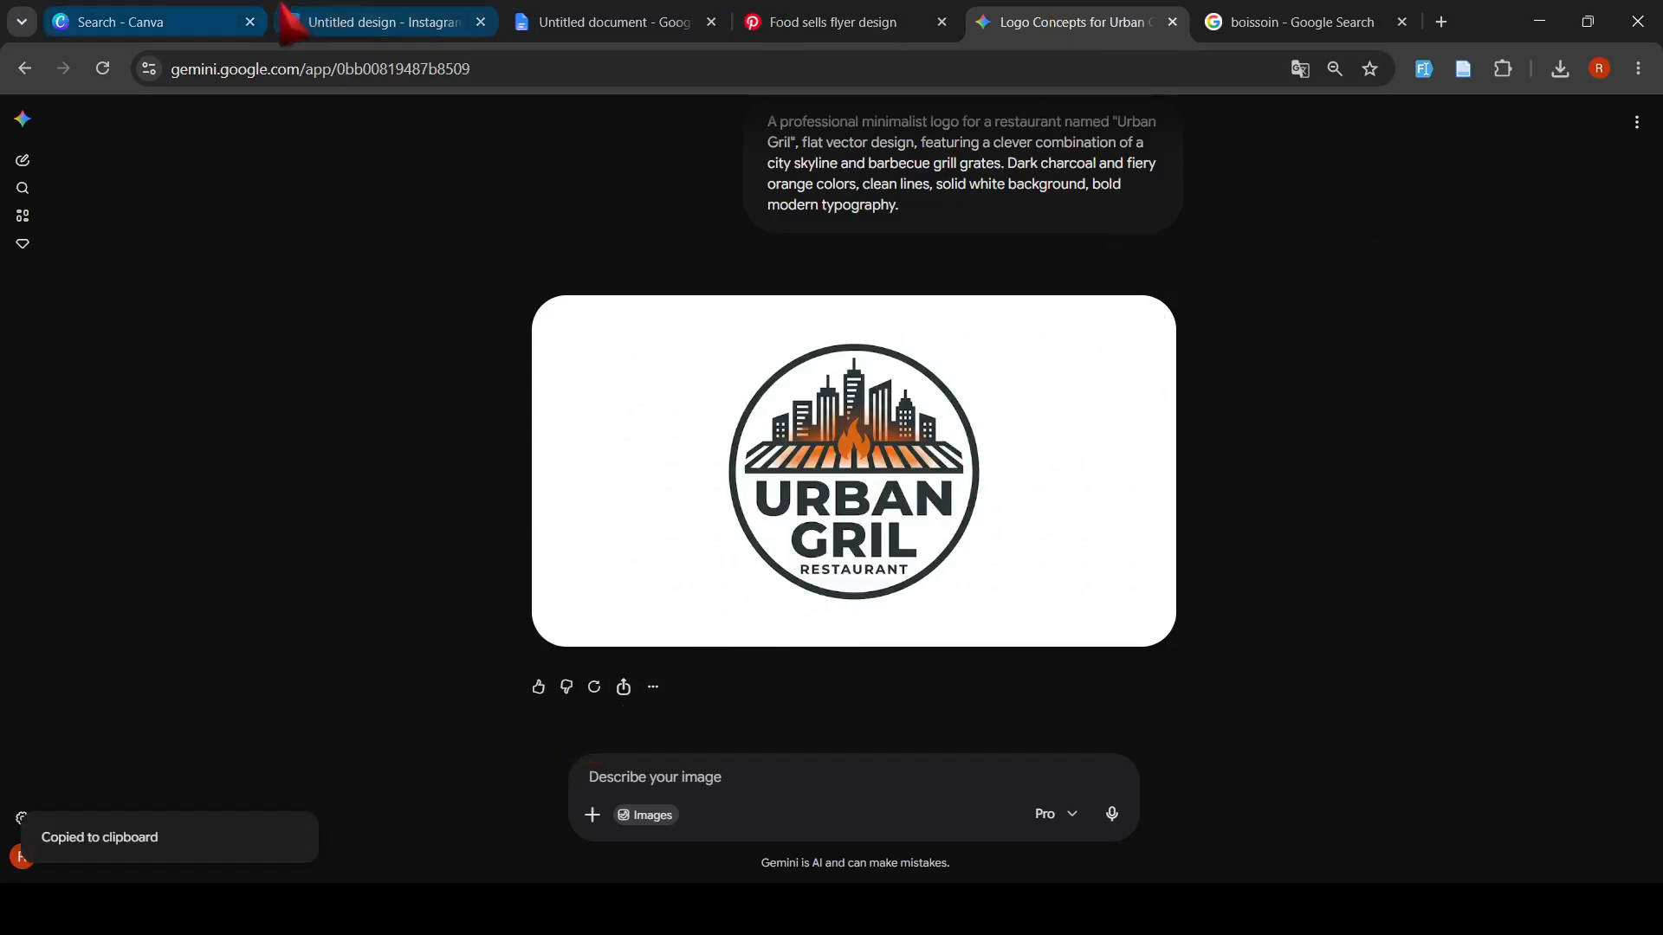
click(388, 21)
right_click(970, 667)
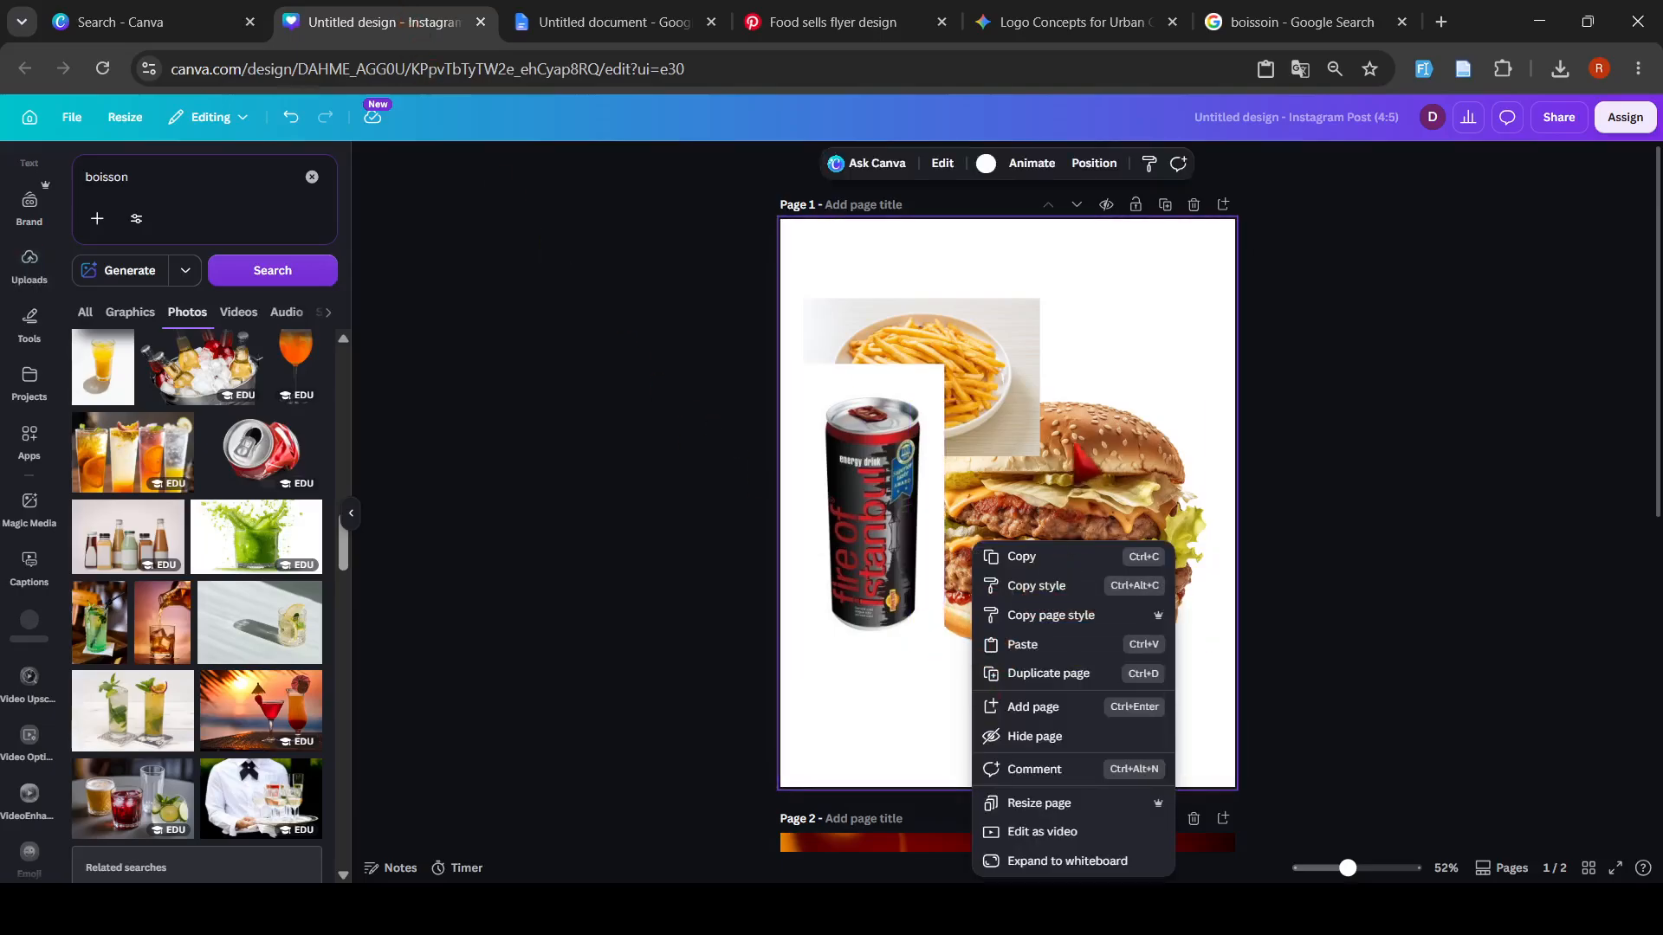
click(1044, 648)
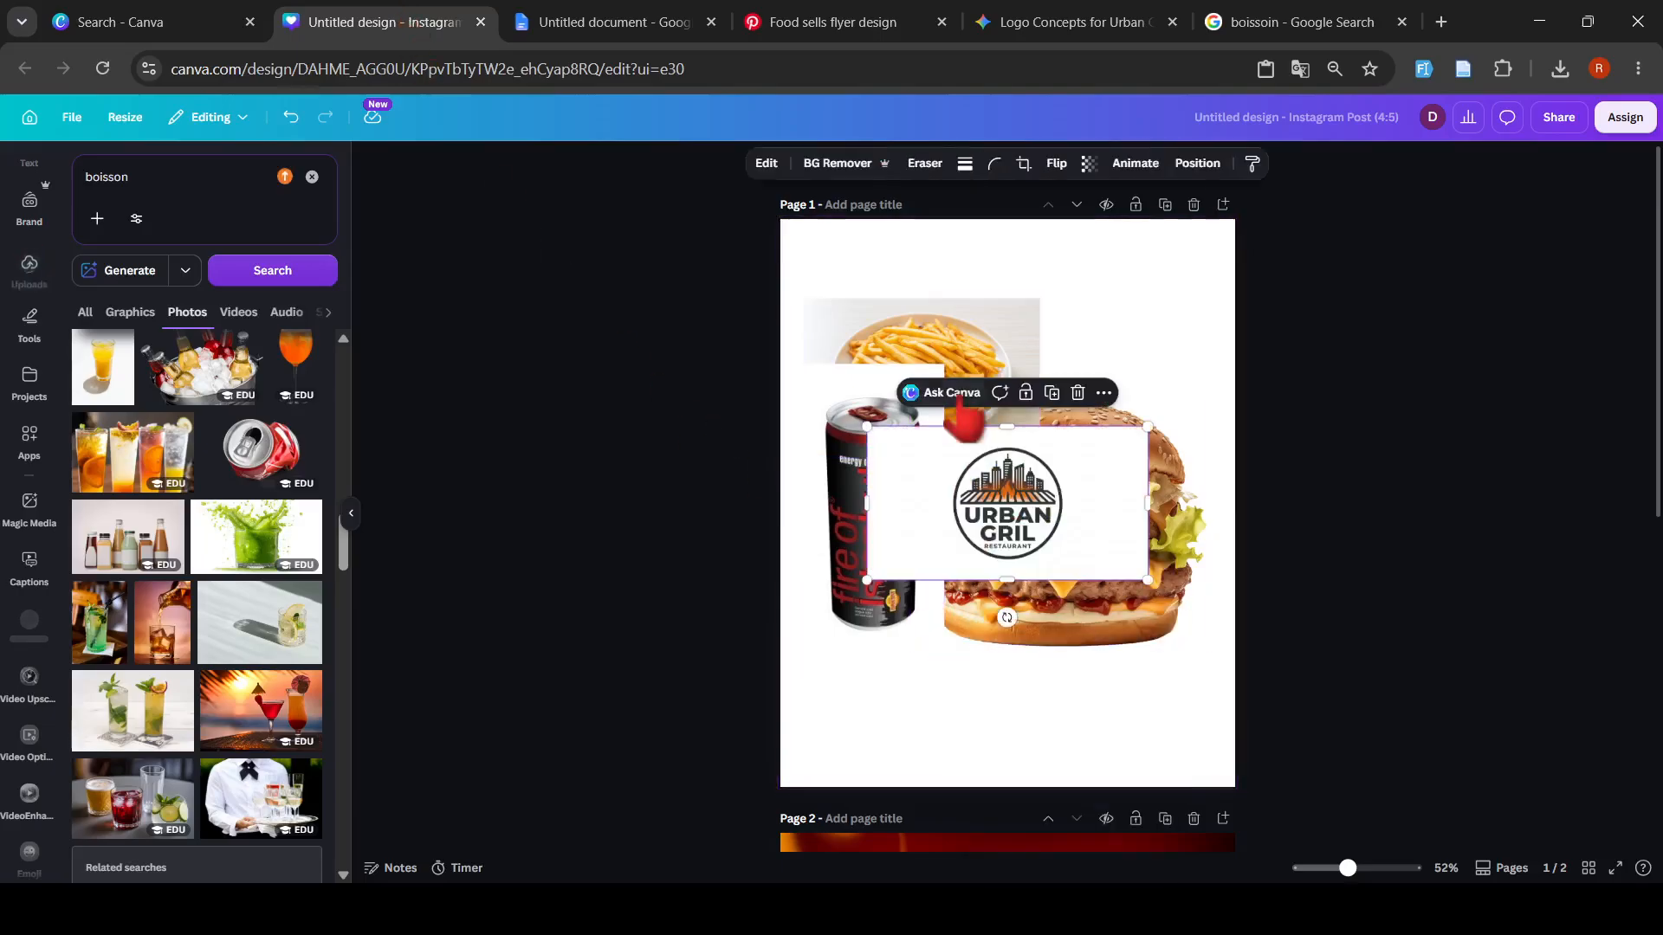
drag(1001, 511, 1025, 314)
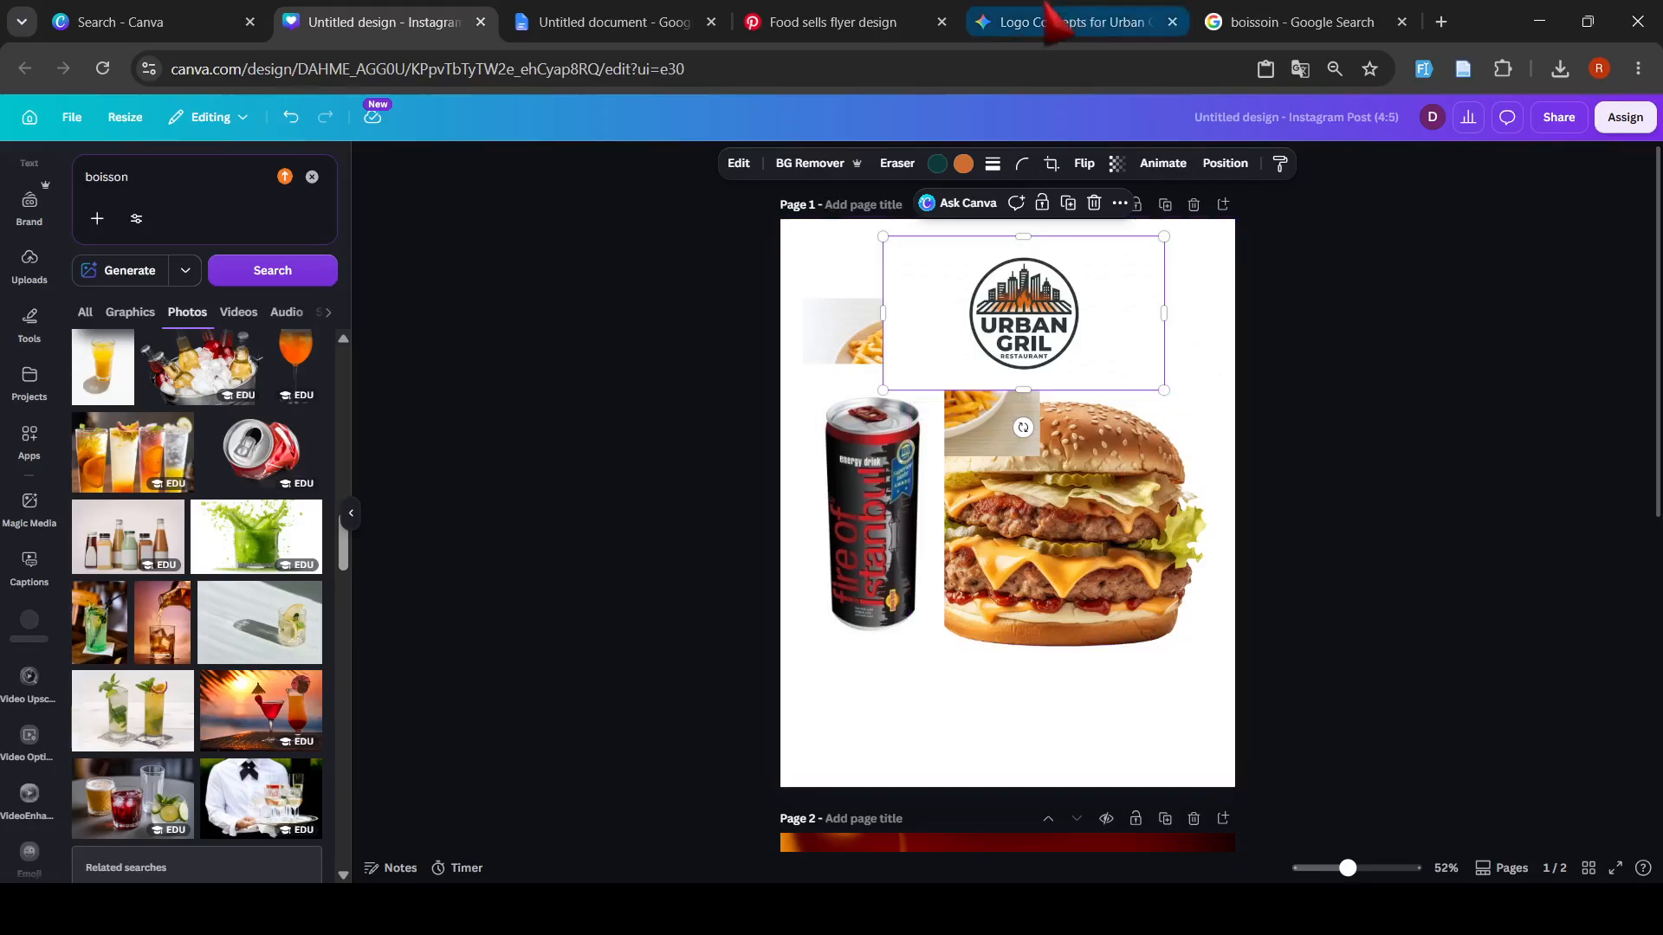
Step: Switch to the Google Docs brief, examine the restaurant's address, phone and website lines, and return to the Canva poster
click(1057, 21)
click(616, 7)
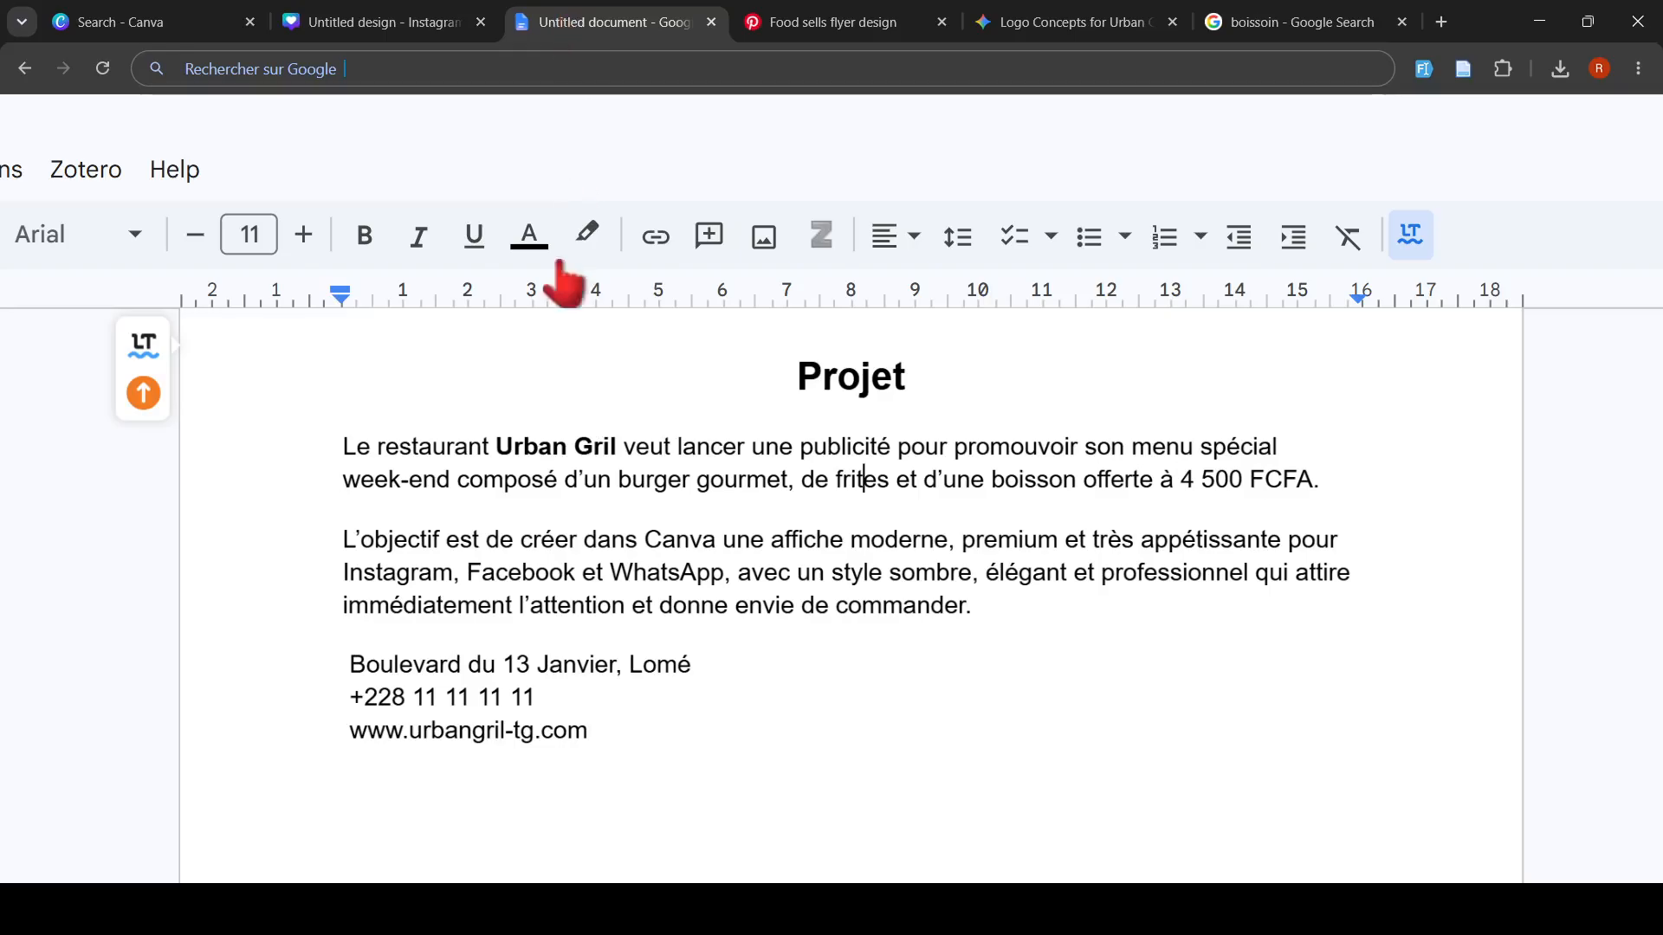
drag(346, 658, 640, 855)
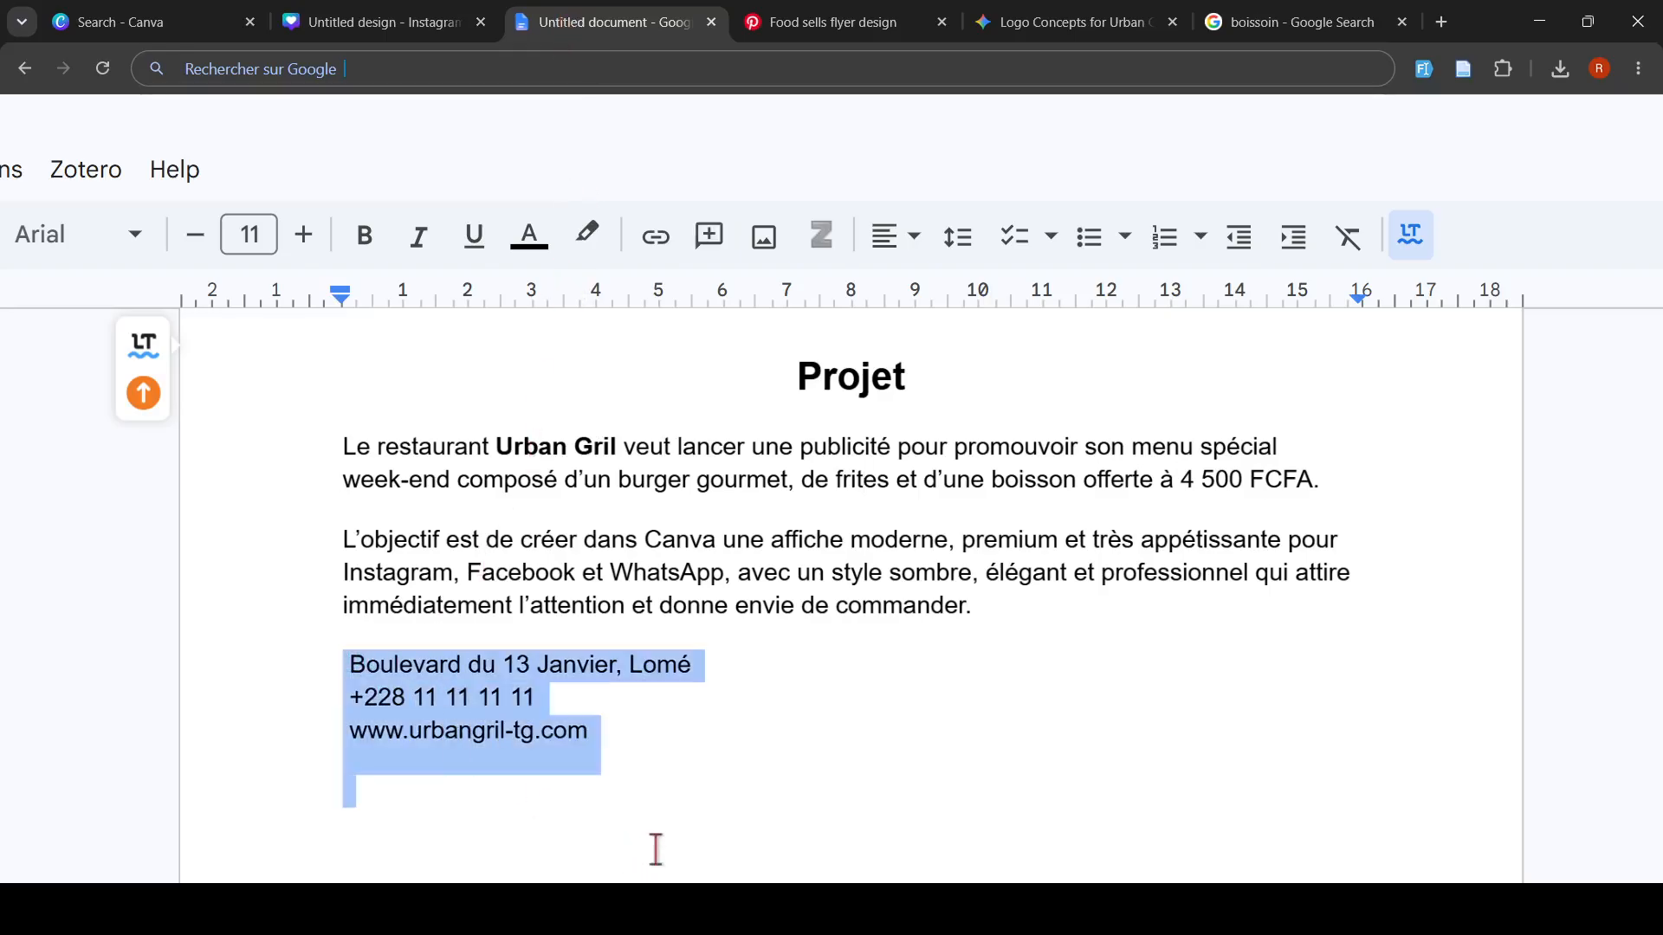
click(654, 784)
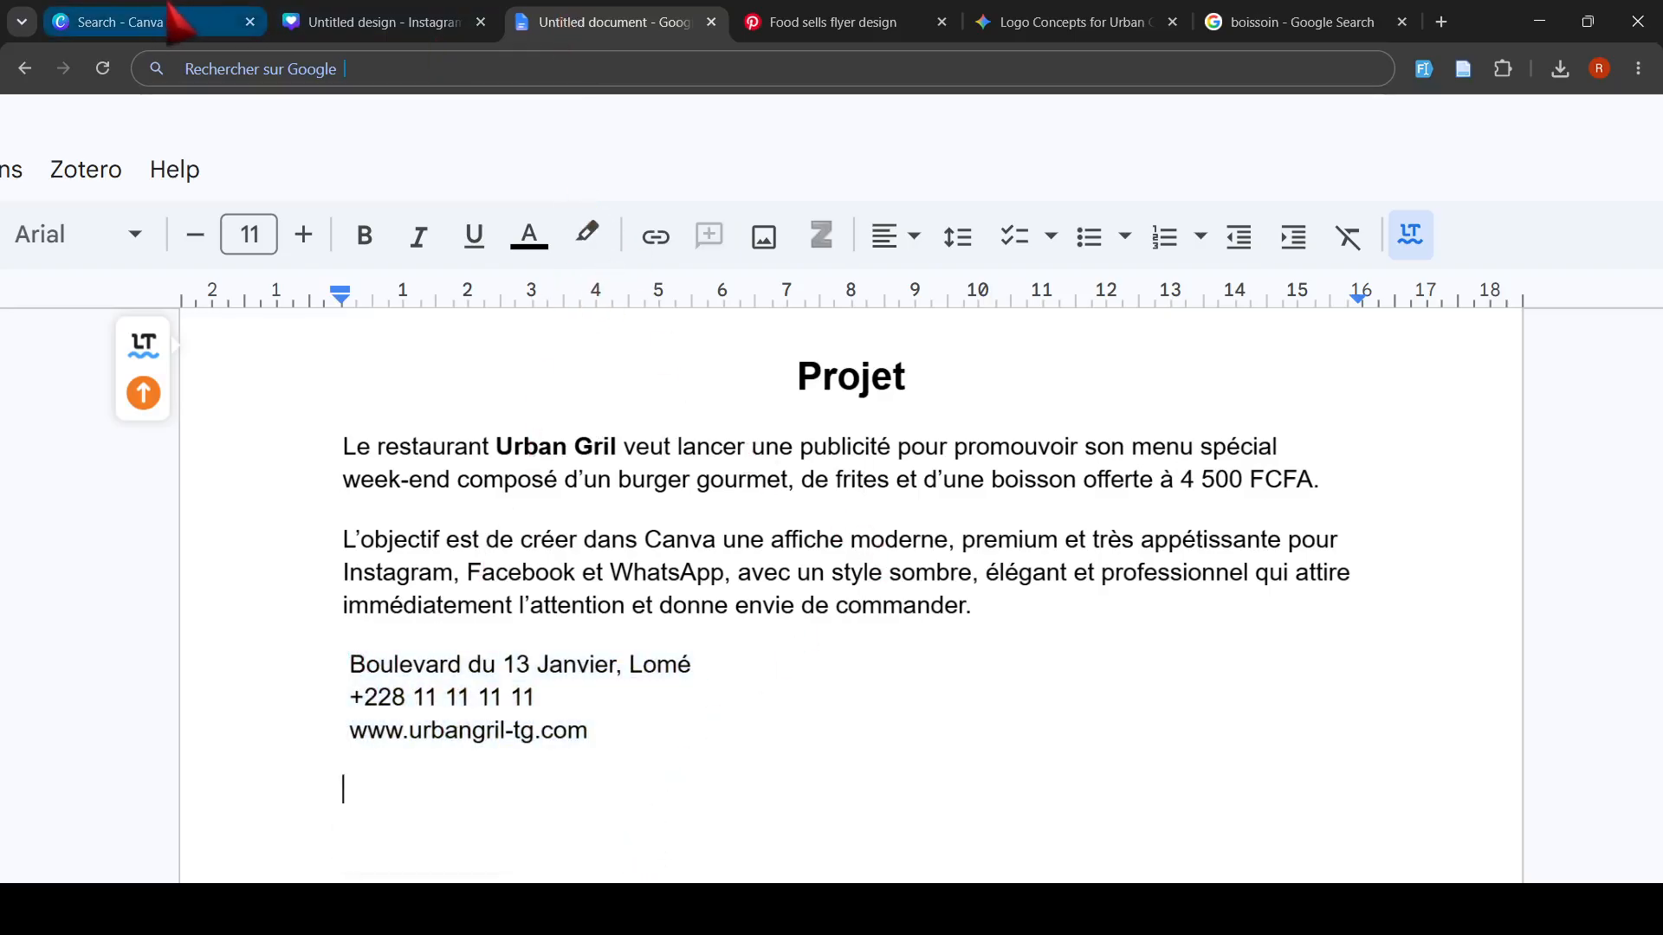
click(408, 7)
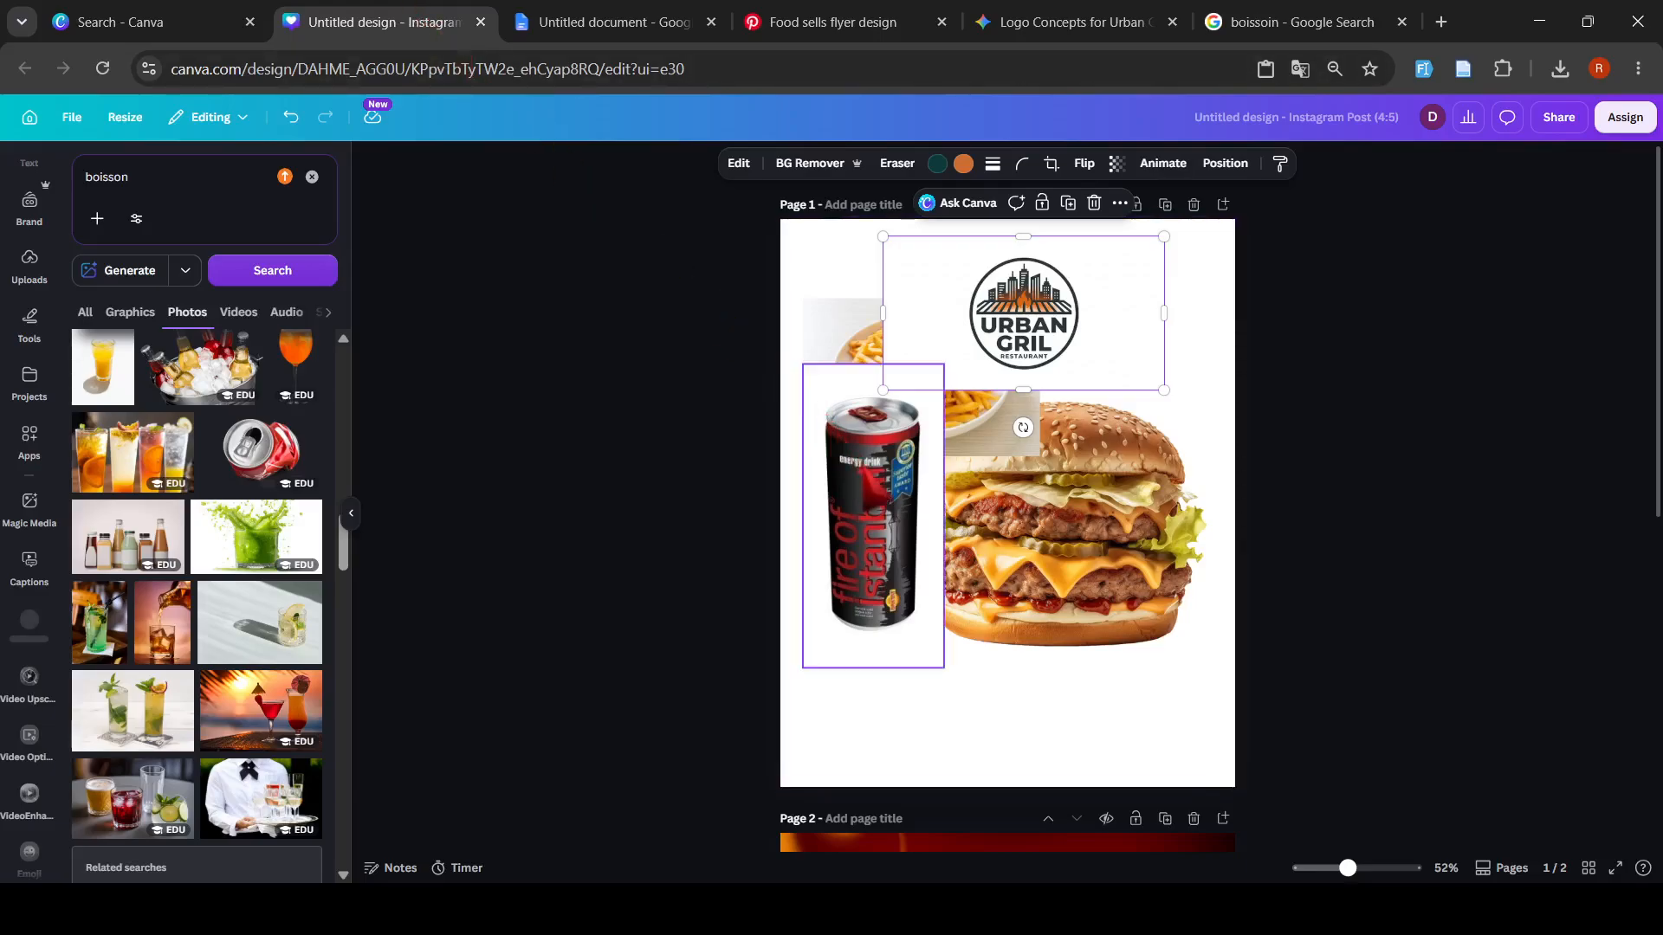
Step: Remove the white background from the energy drink can picture
click(873, 515)
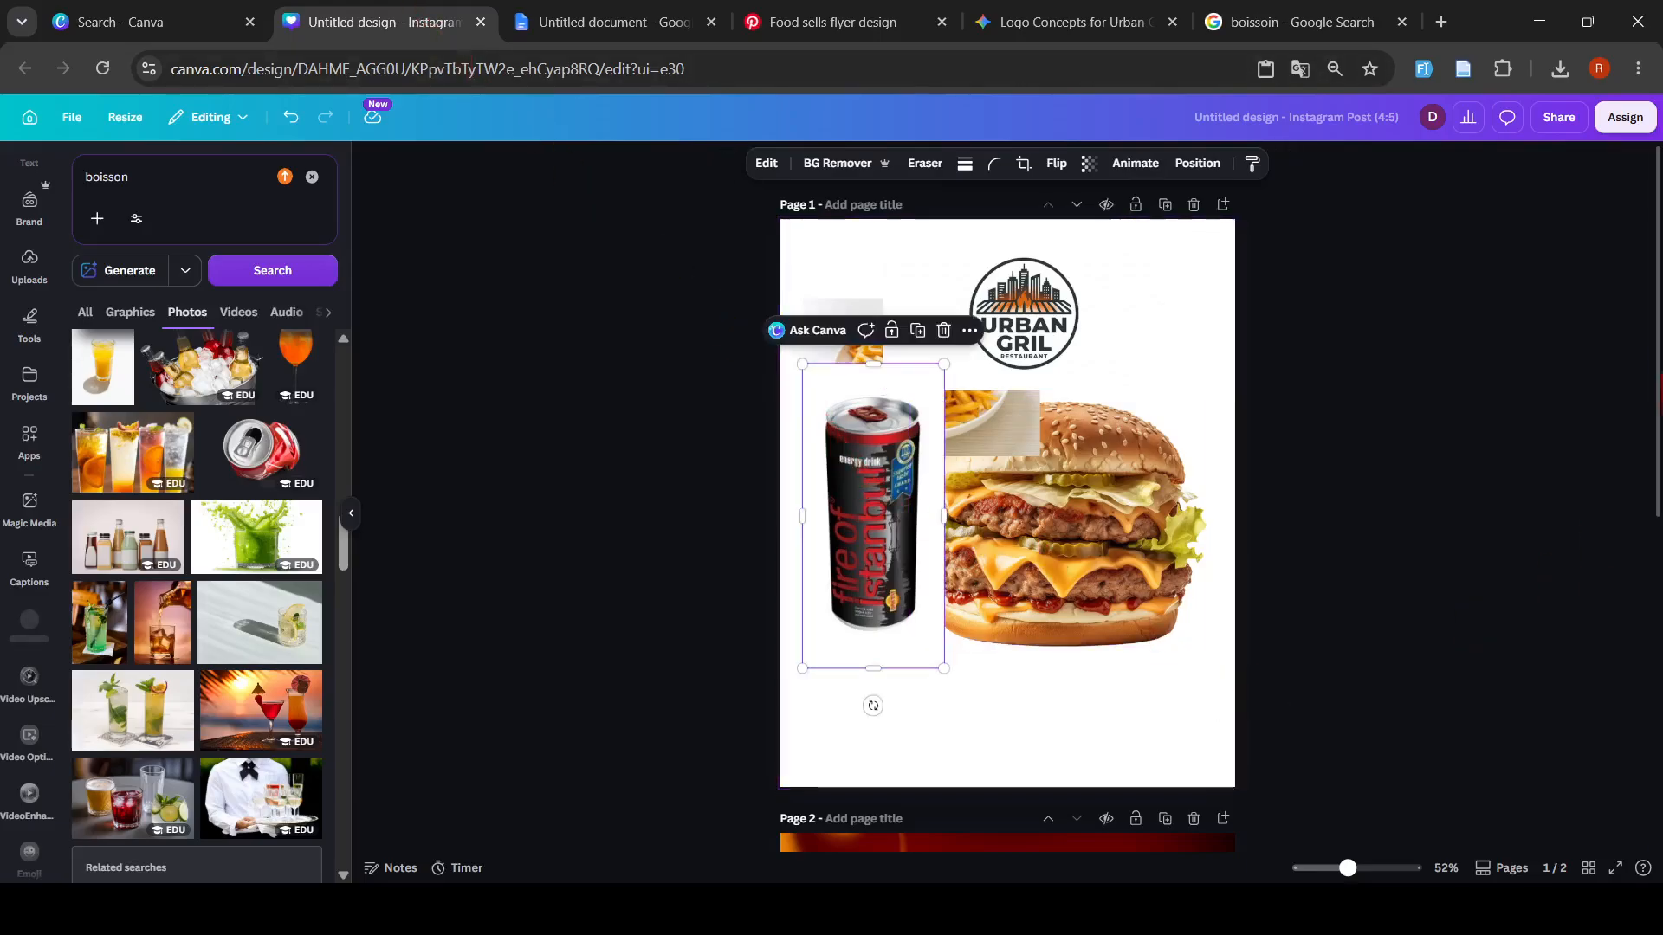
click(1644, 371)
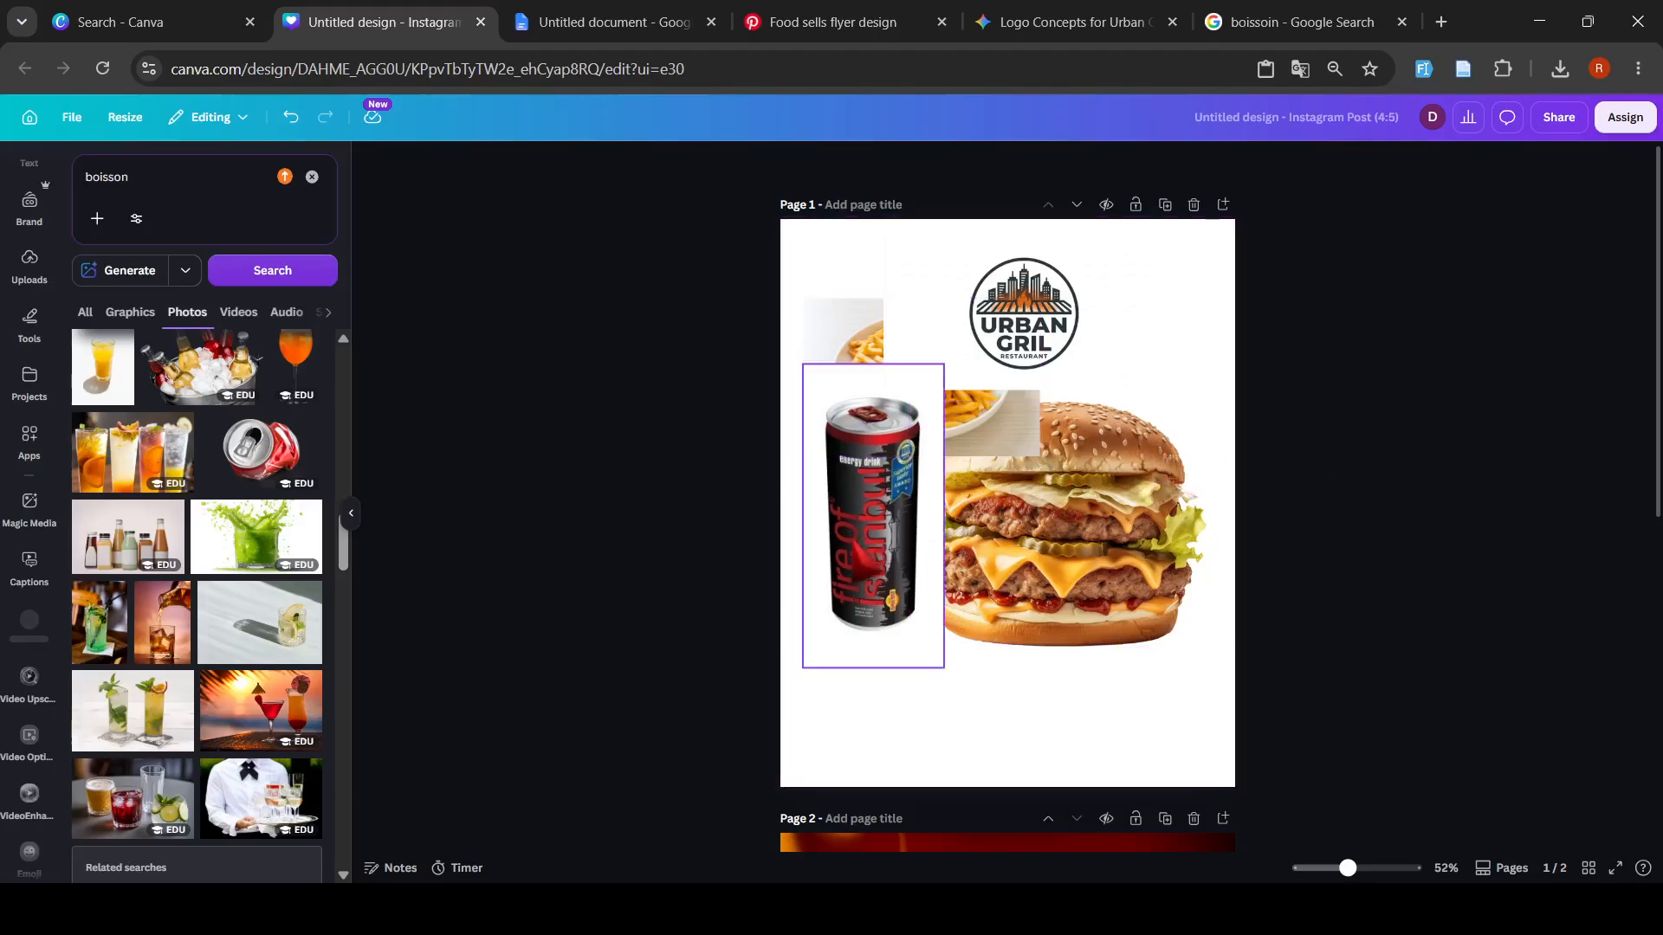
click(873, 516)
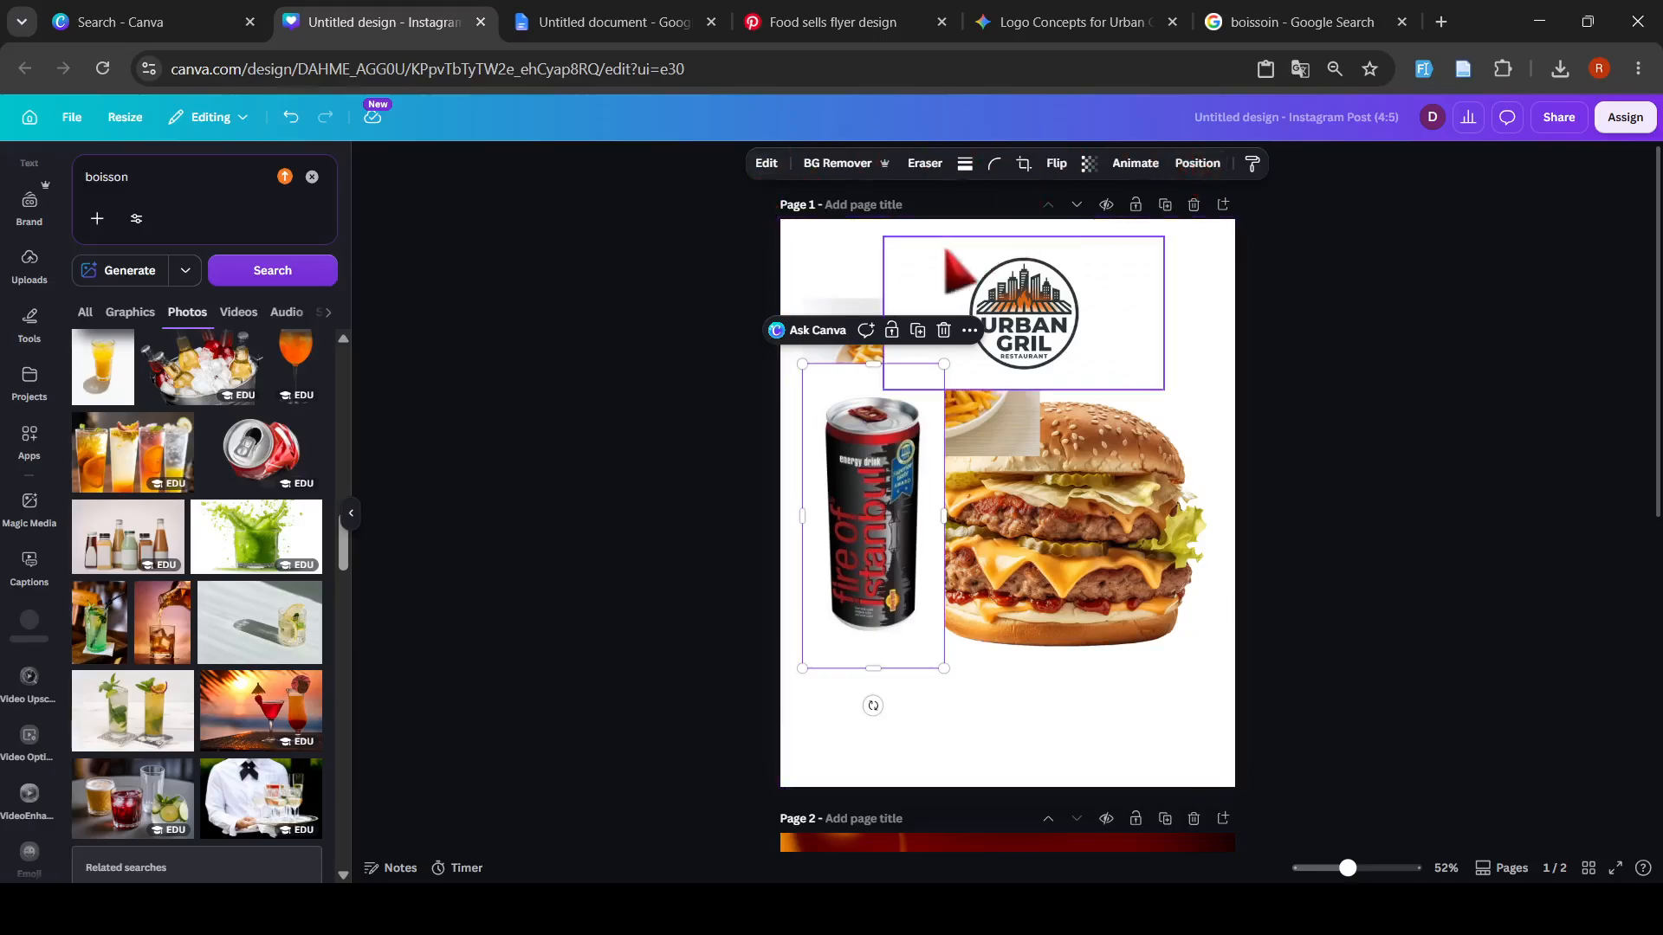
scroll(947, 252, up, 3)
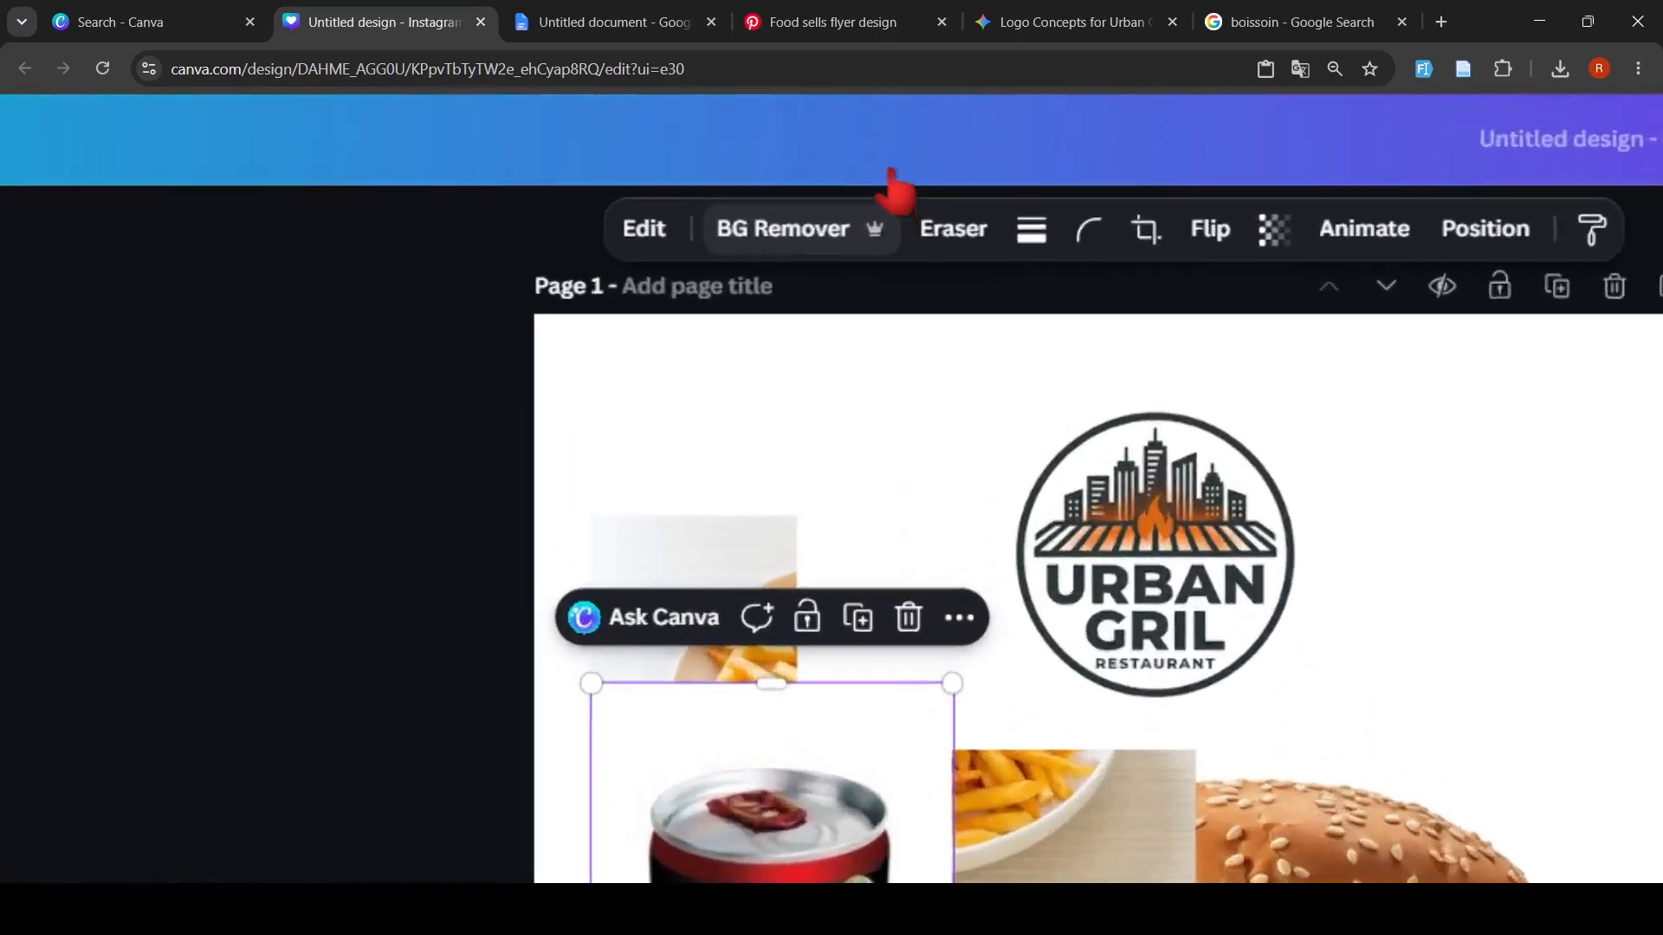
click(767, 253)
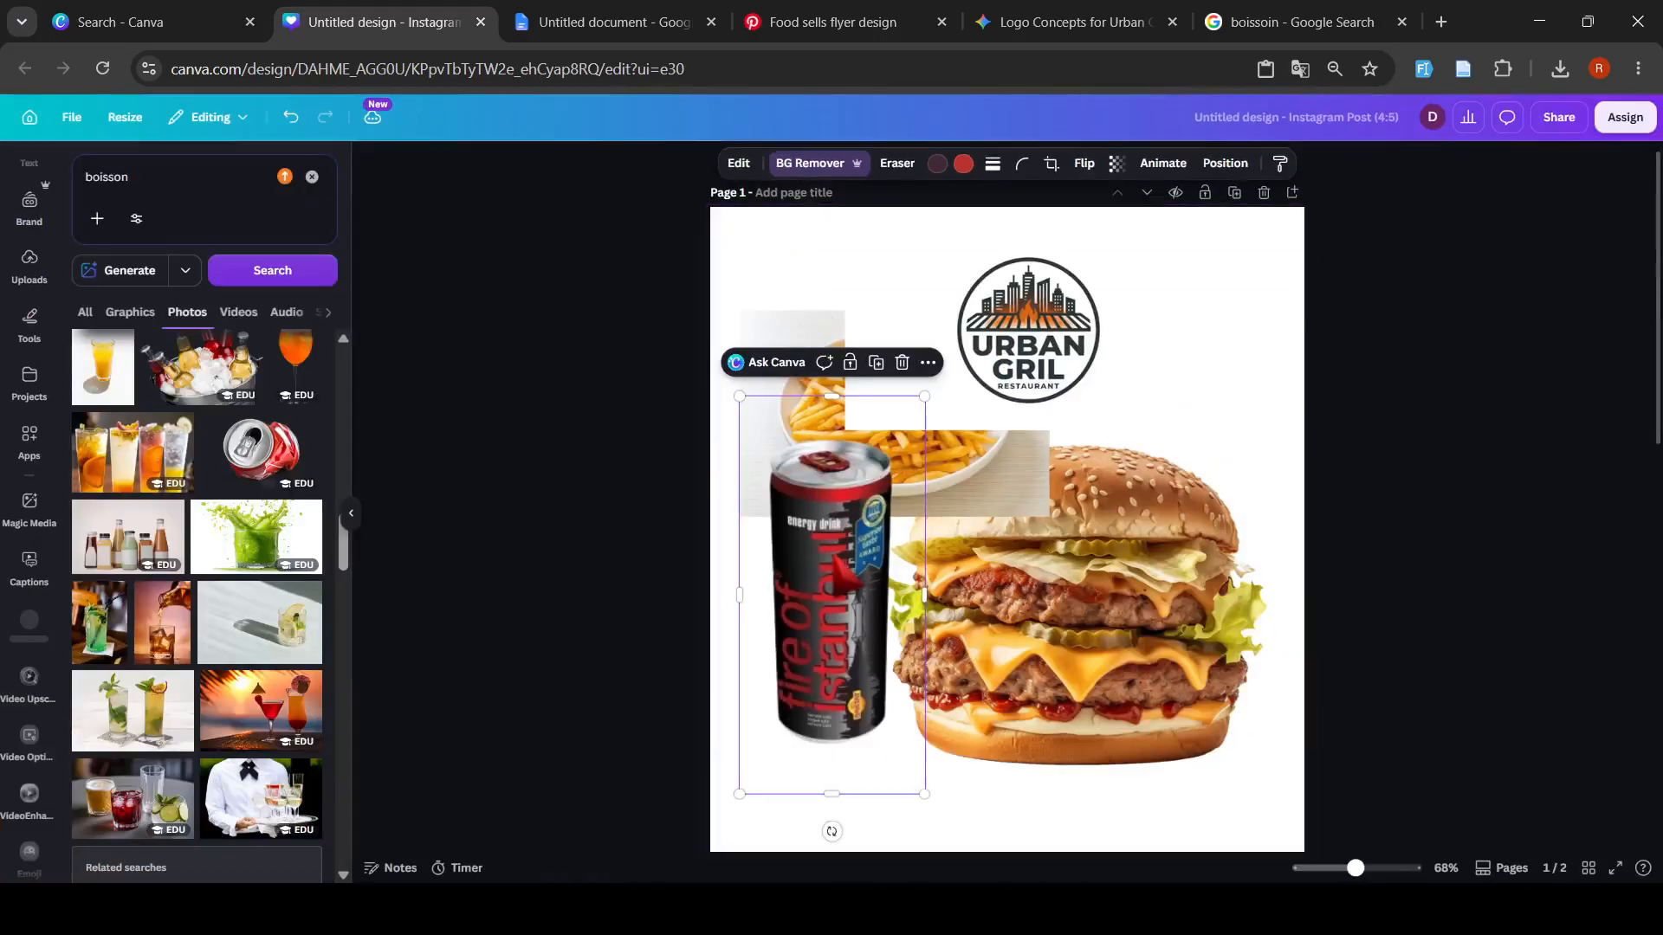
Step: Shrink the energy drink can and place it beside the lower half of the burger
drag(834, 526, 805, 561)
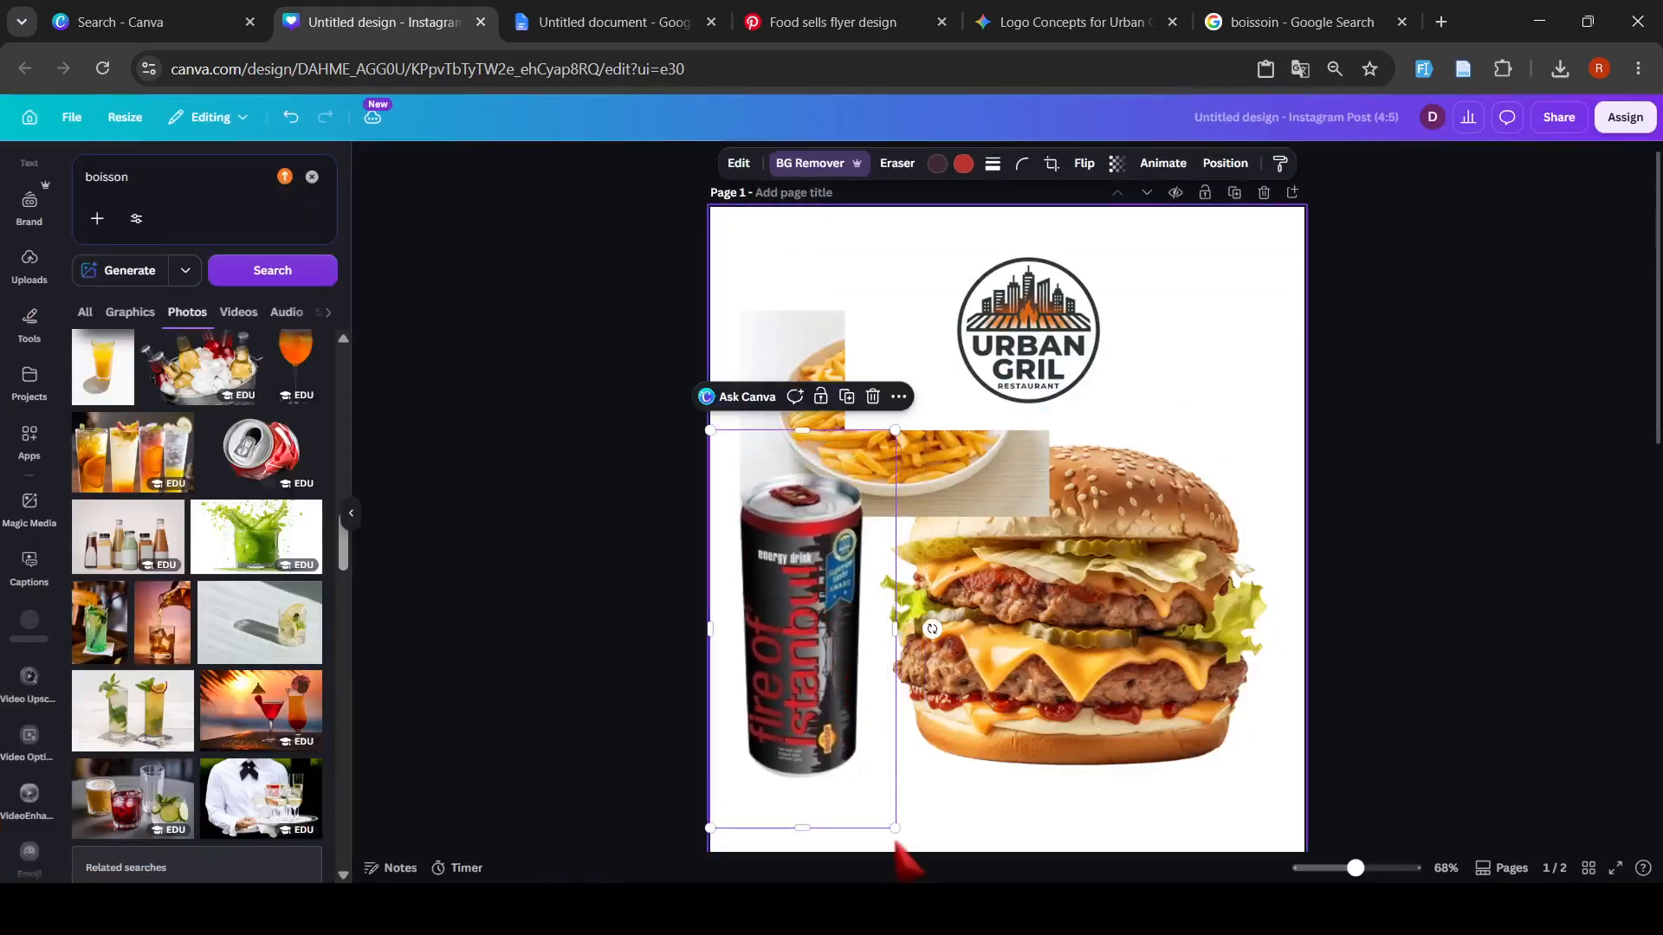
drag(894, 827, 838, 700)
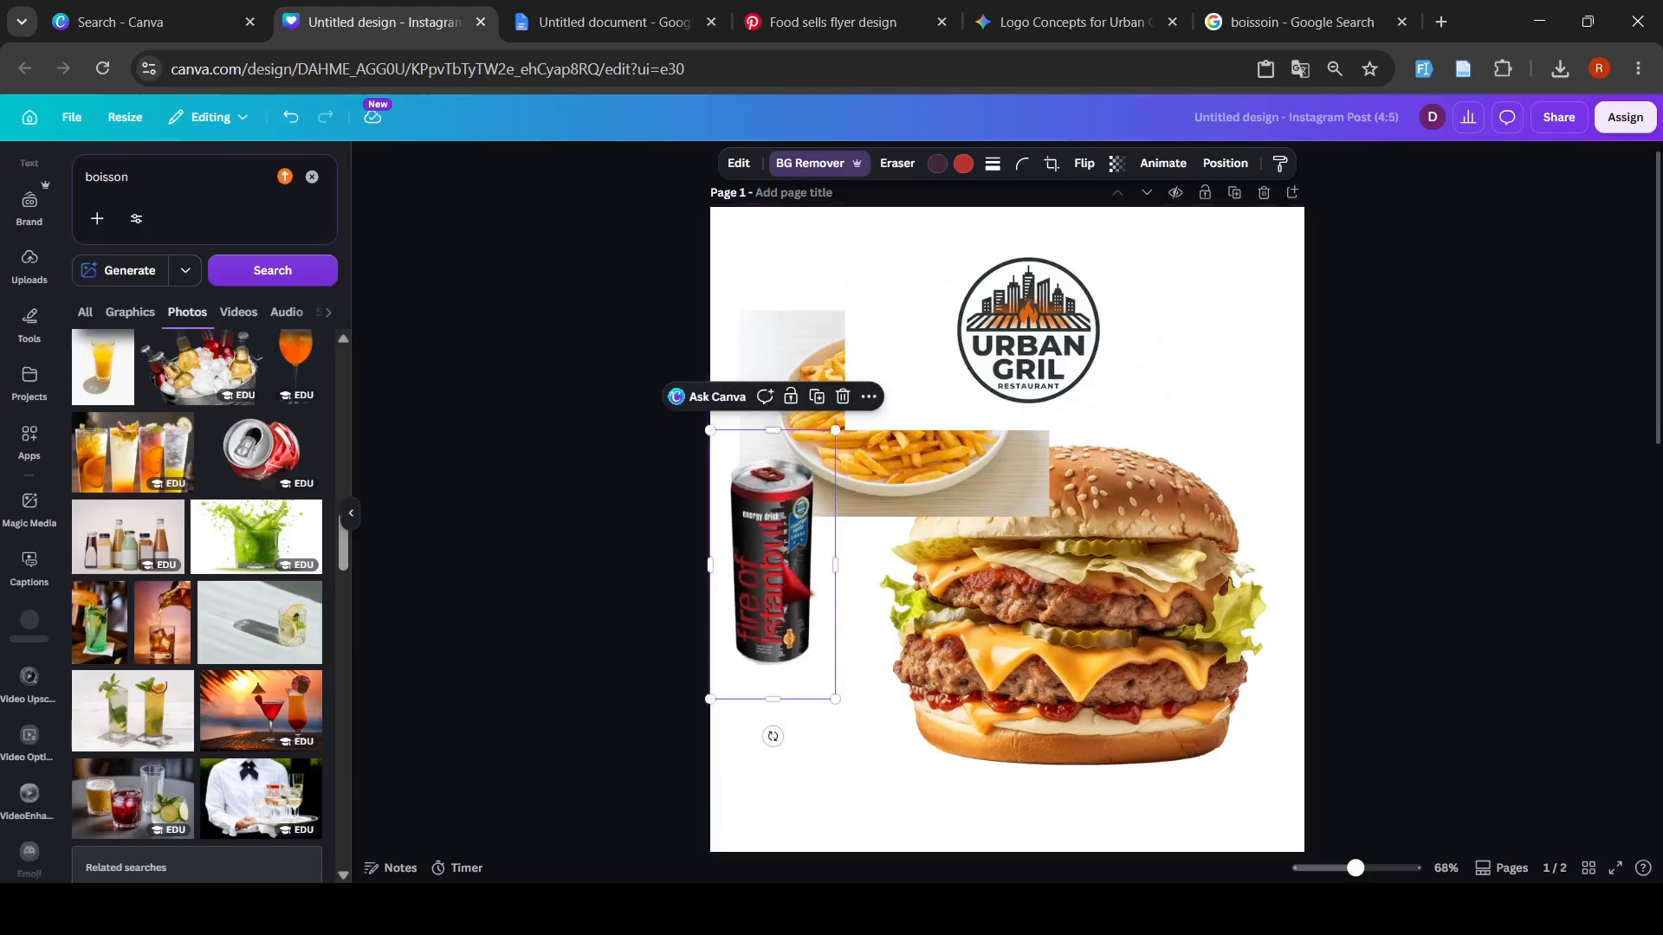
drag(772, 565, 815, 651)
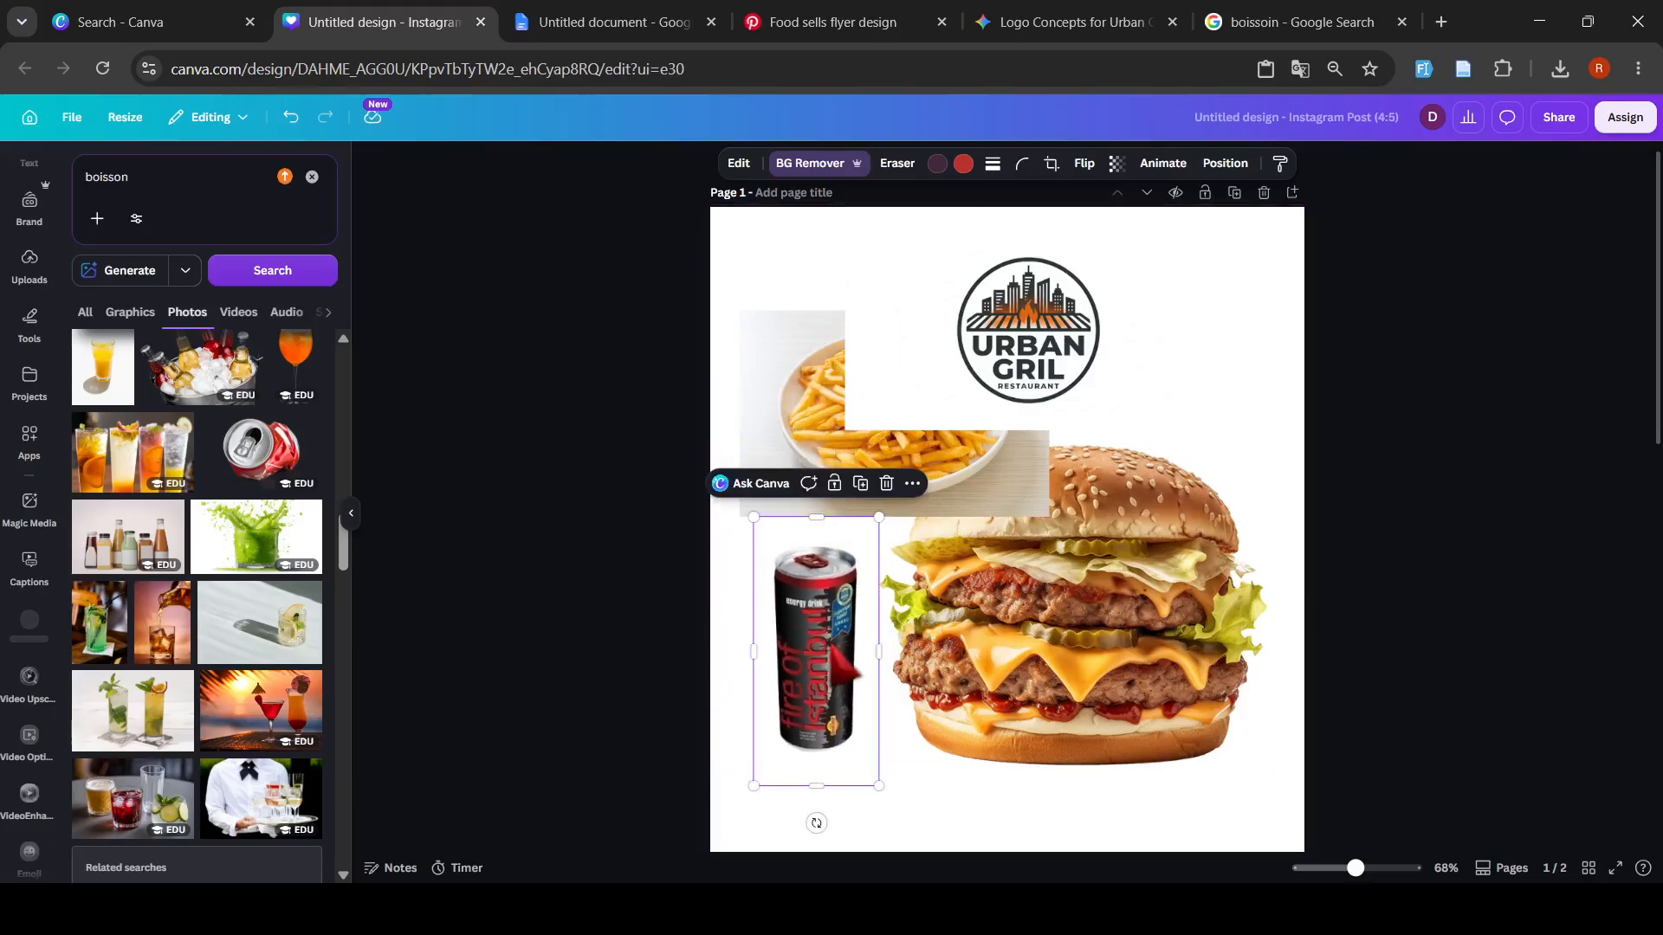
Step: Remove the background from the fries photo and move the plate behind the can, next to the burger
click(784, 337)
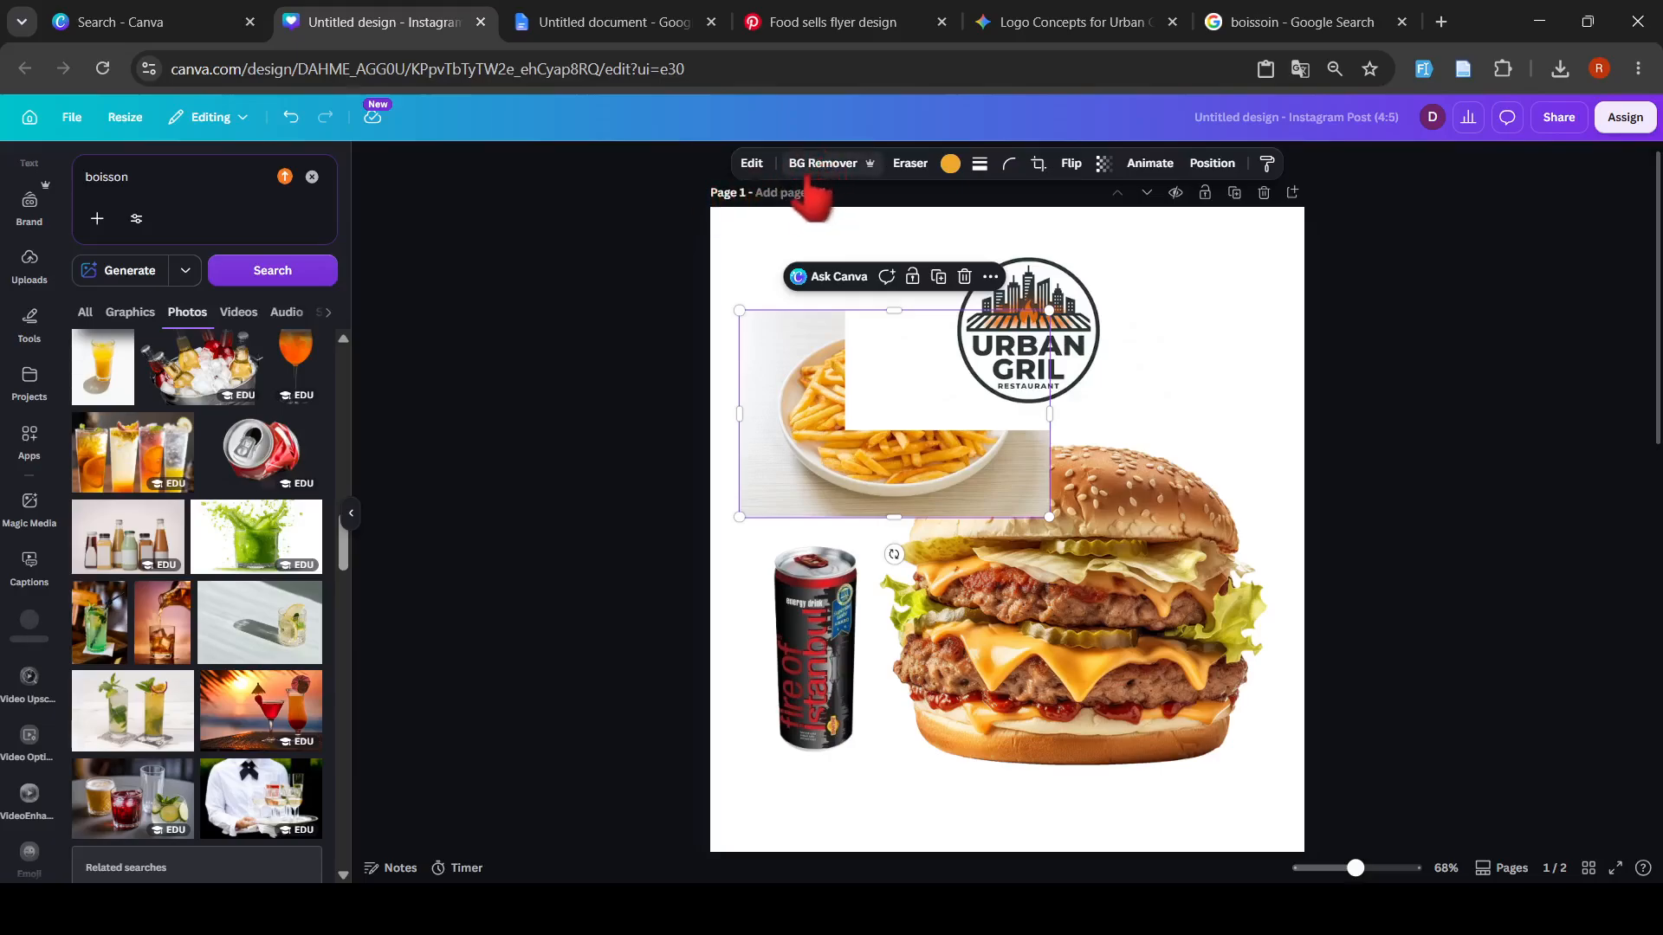
click(827, 163)
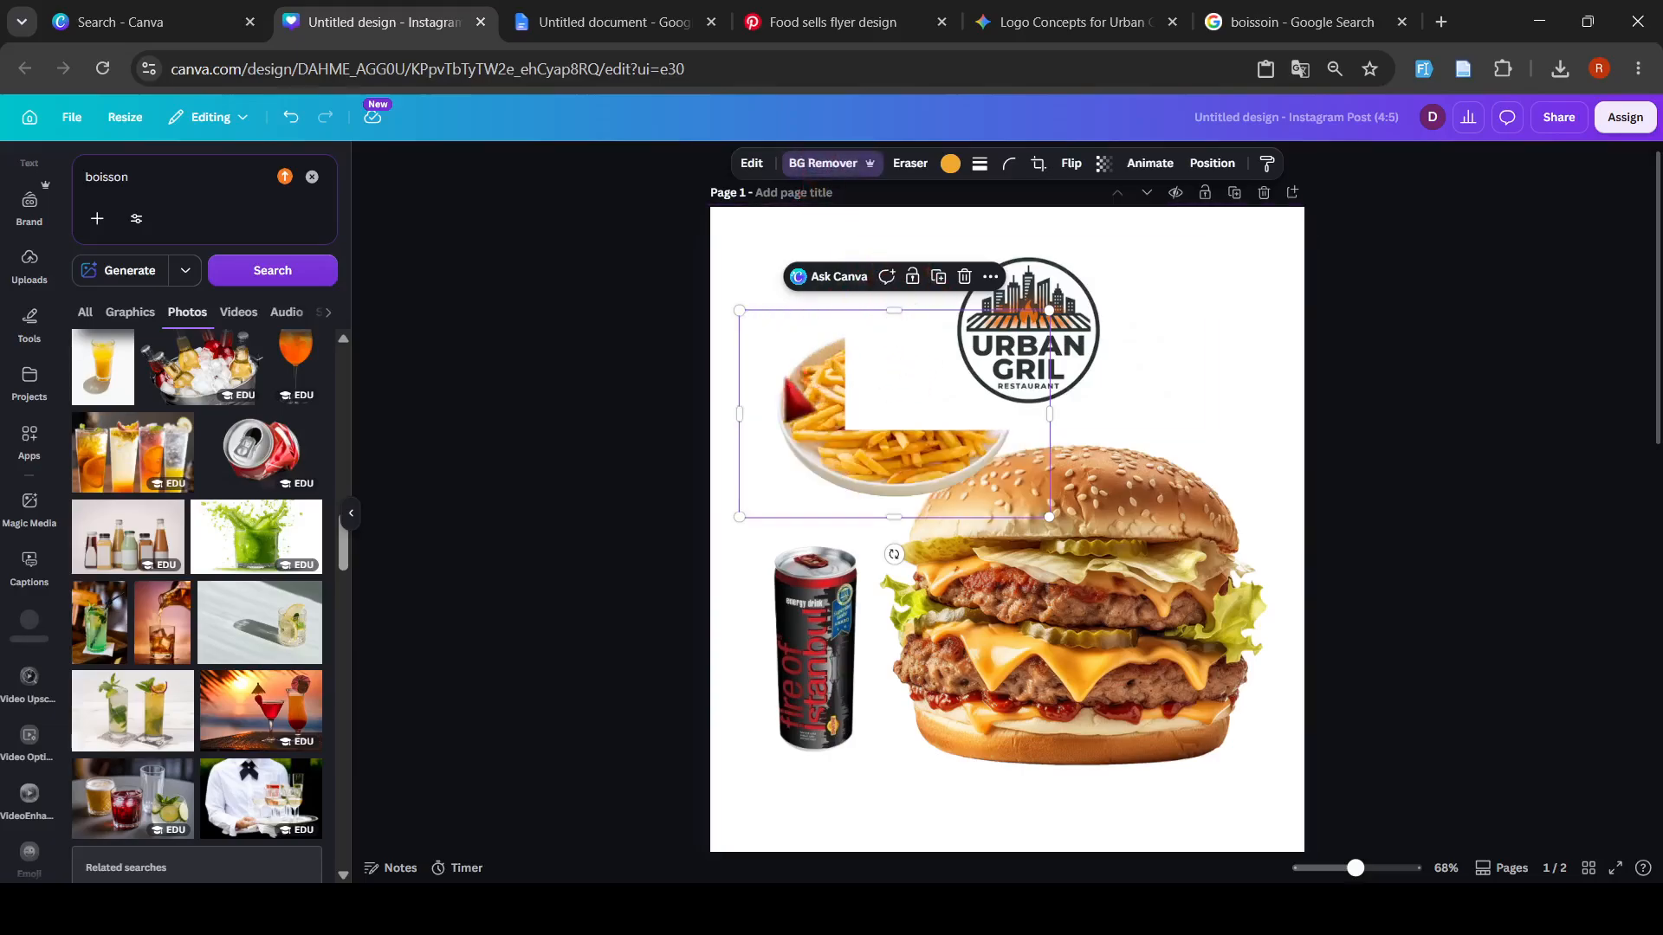
drag(866, 416, 726, 513)
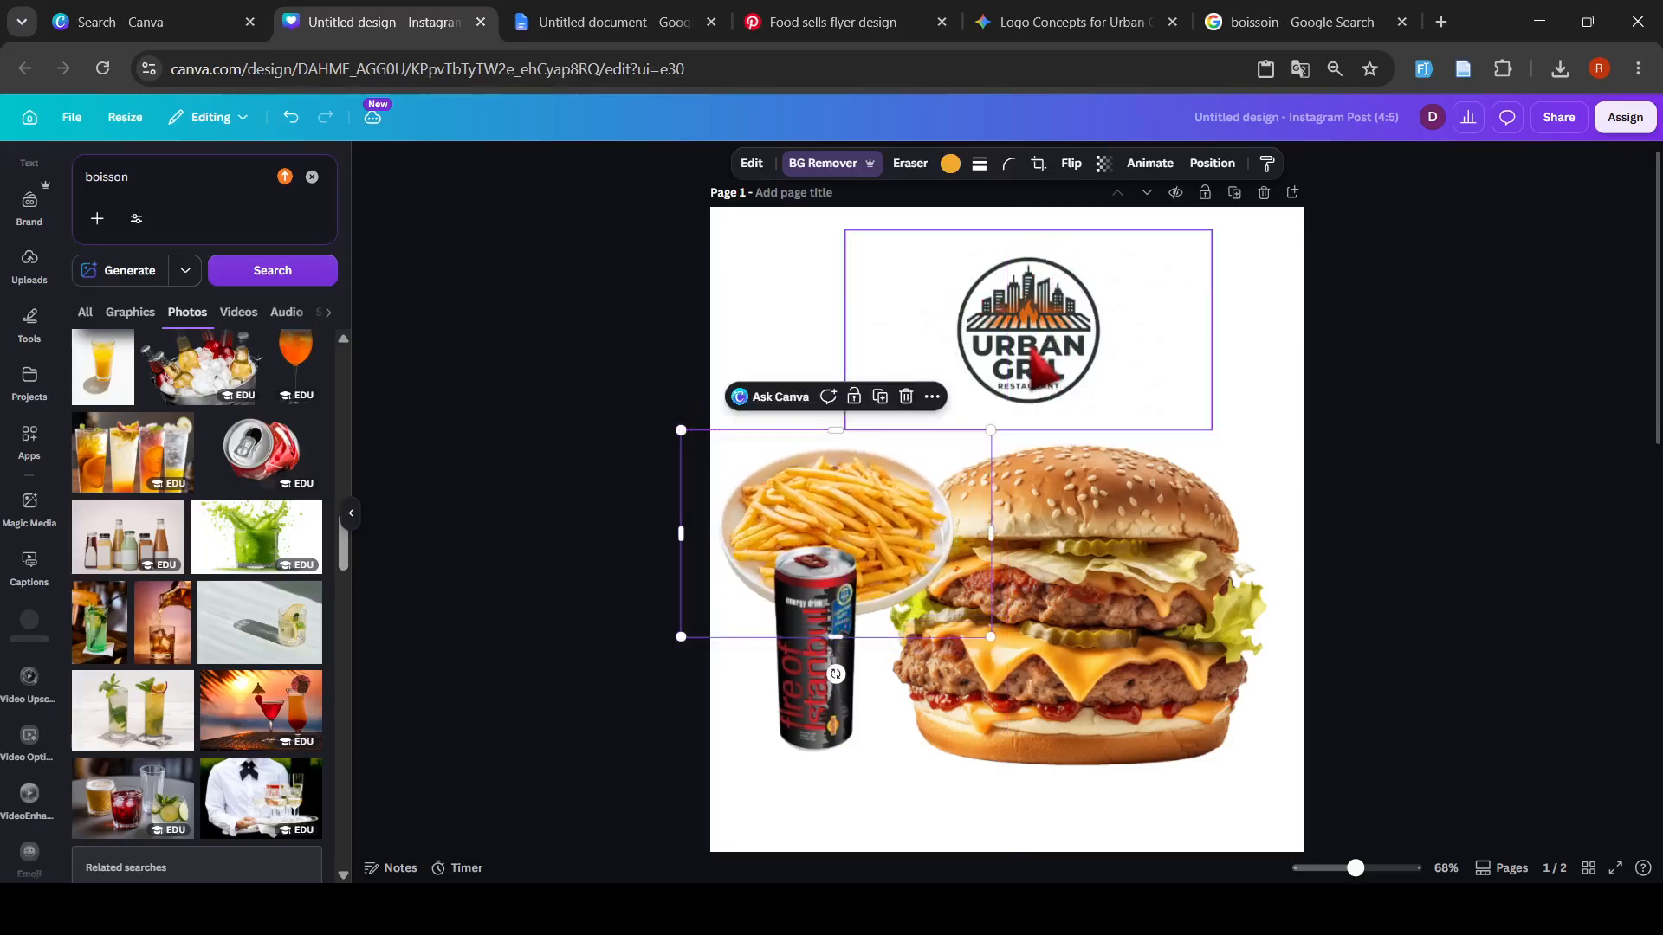
Step: Shrink the Urban Gril logo image, crop its empty margins close around the round emblem, and position it near the poster's top edge
drag(1037, 367, 981, 322)
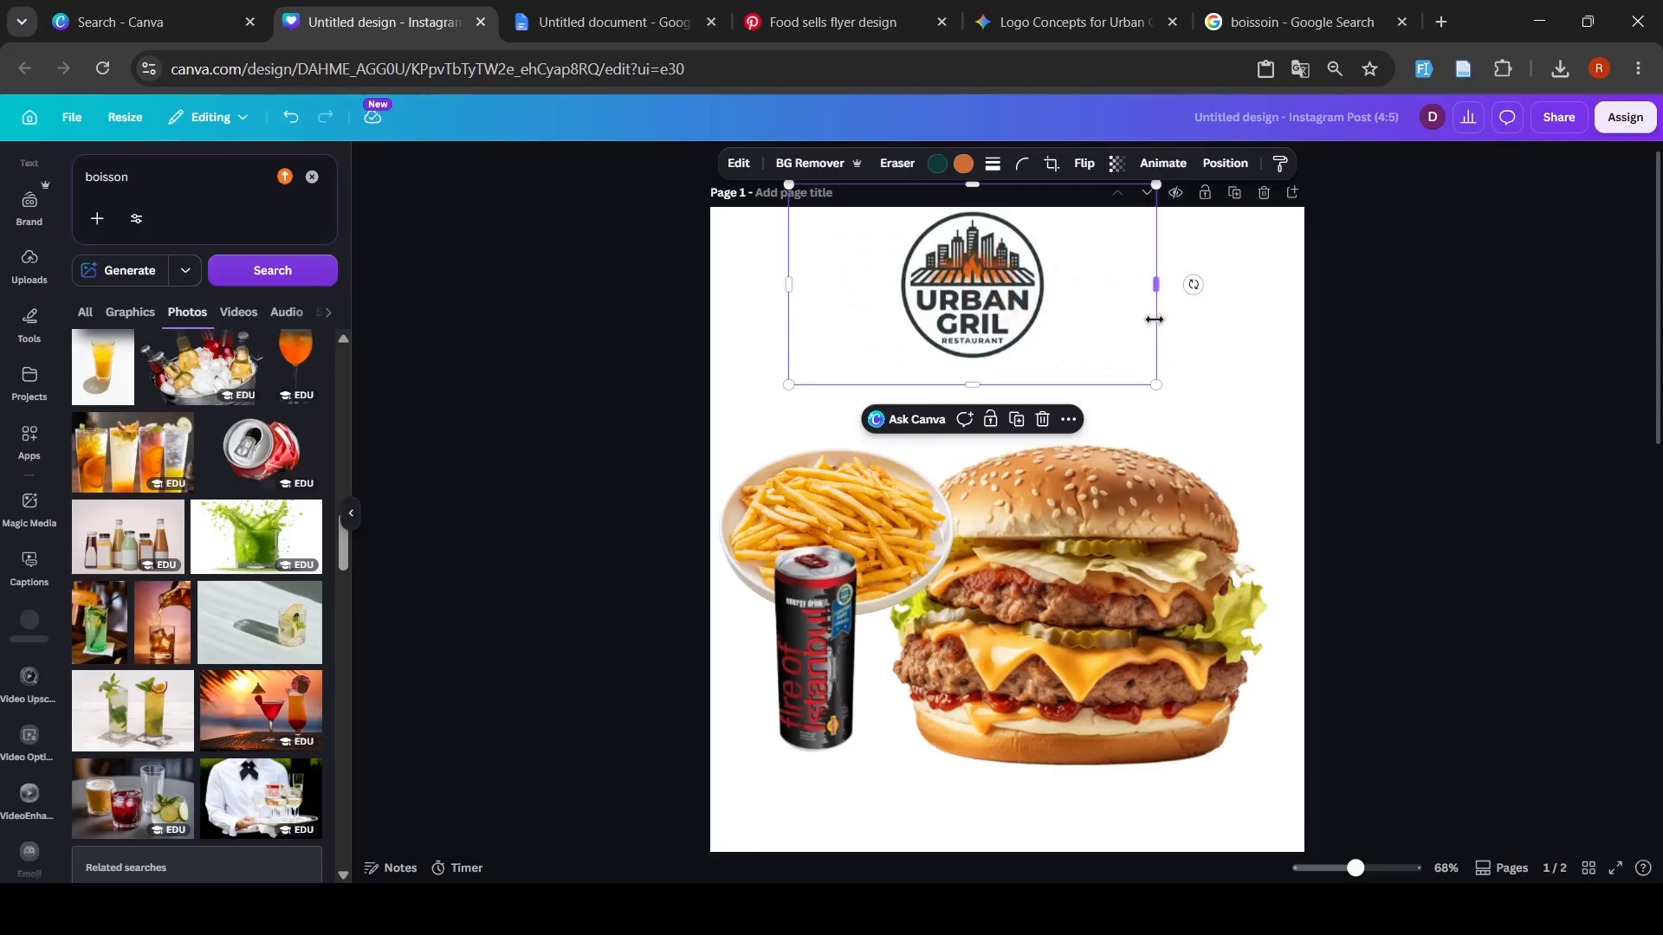
drag(1156, 384, 1052, 327)
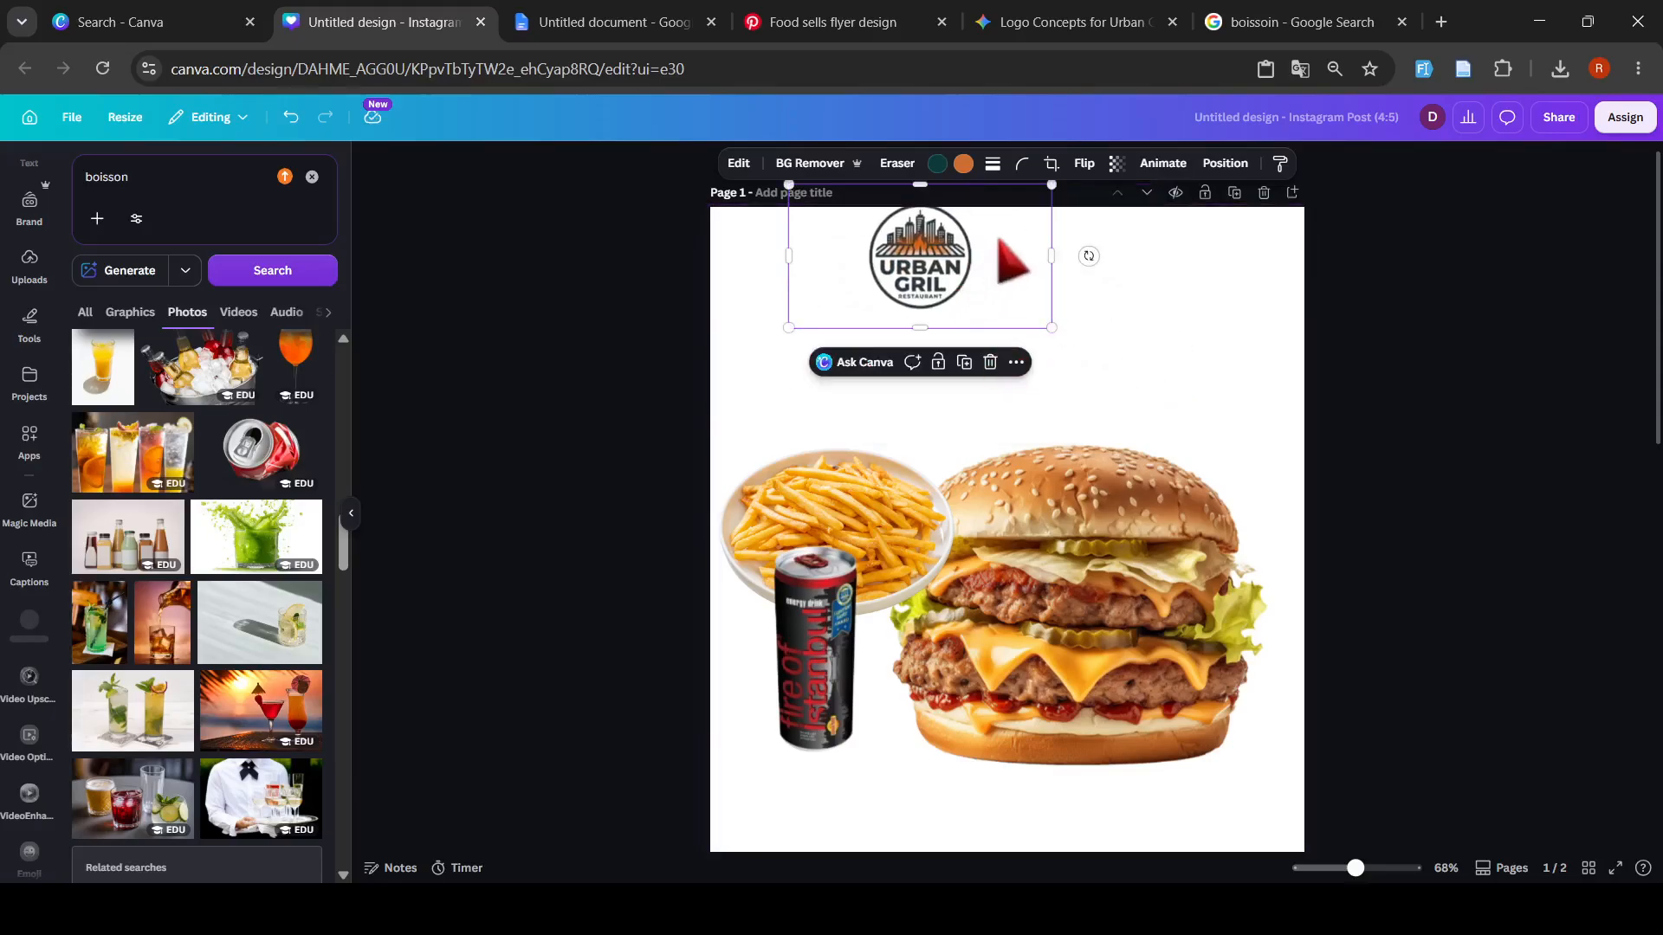
drag(1052, 256, 981, 259)
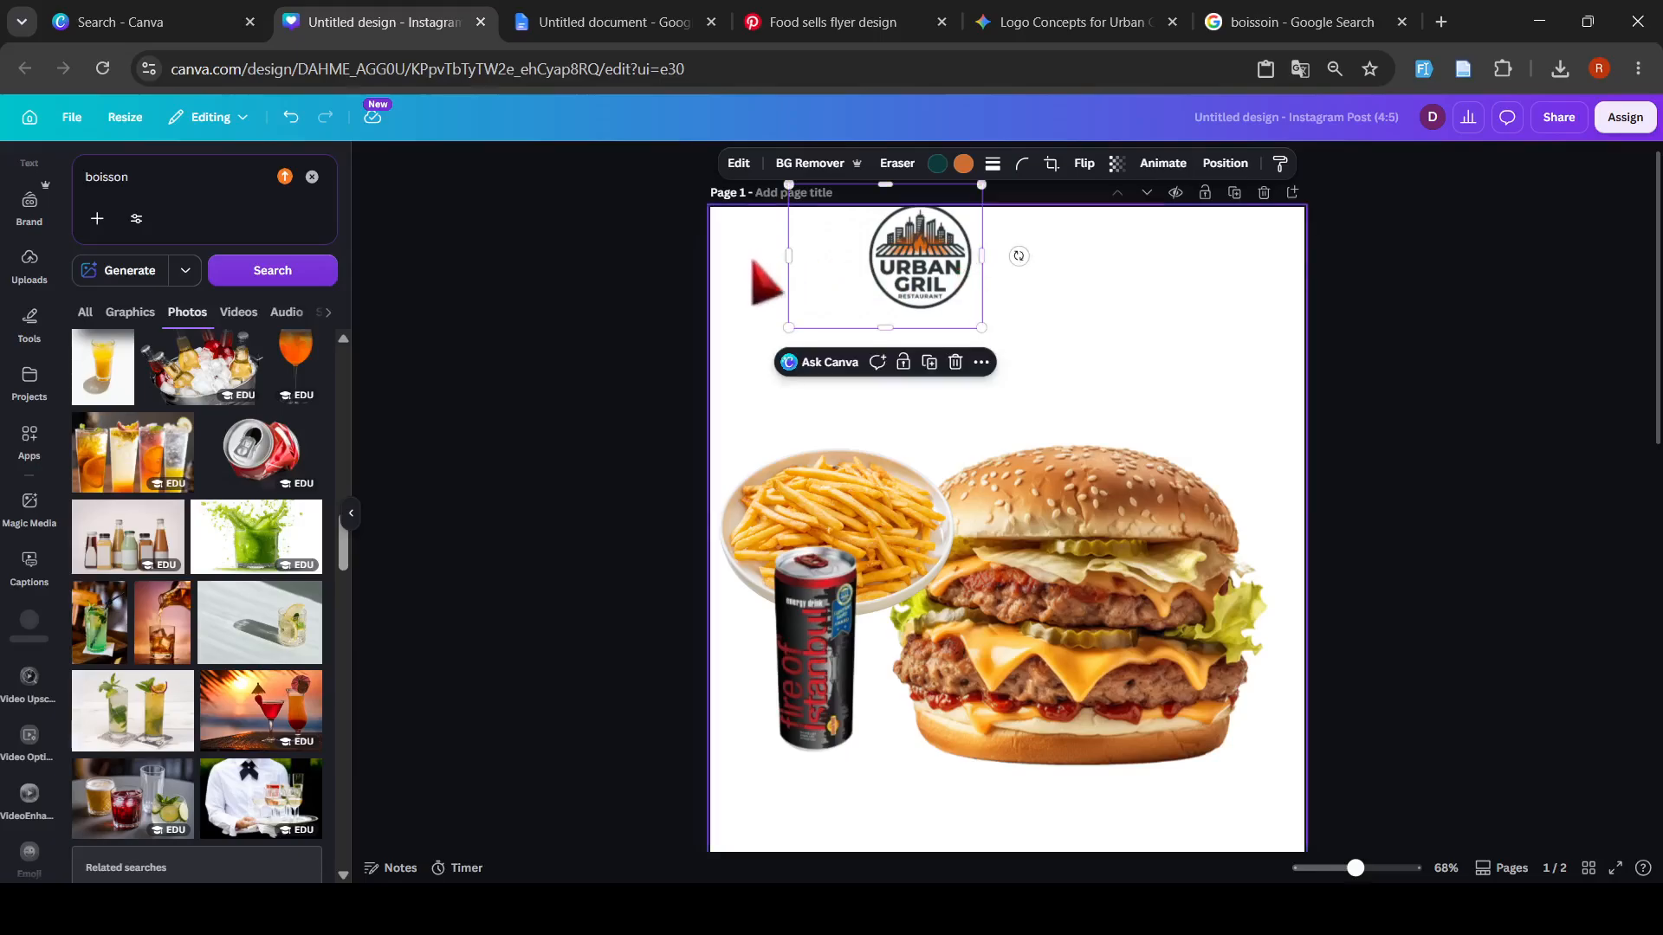
drag(788, 256, 858, 257)
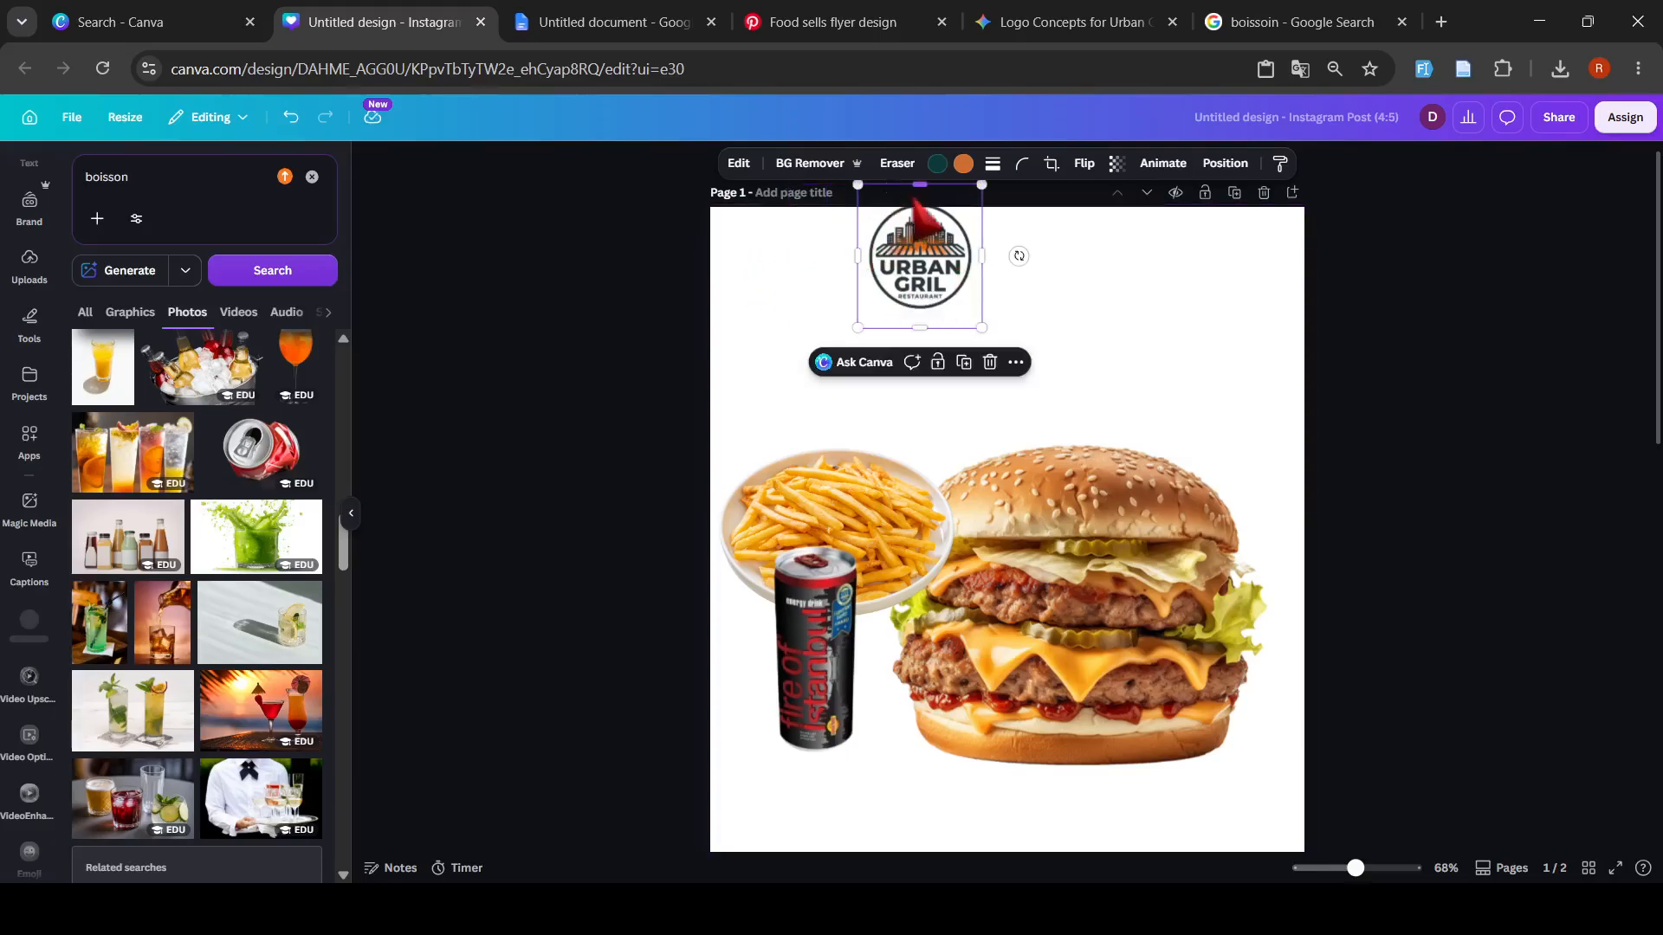
drag(921, 186, 922, 202)
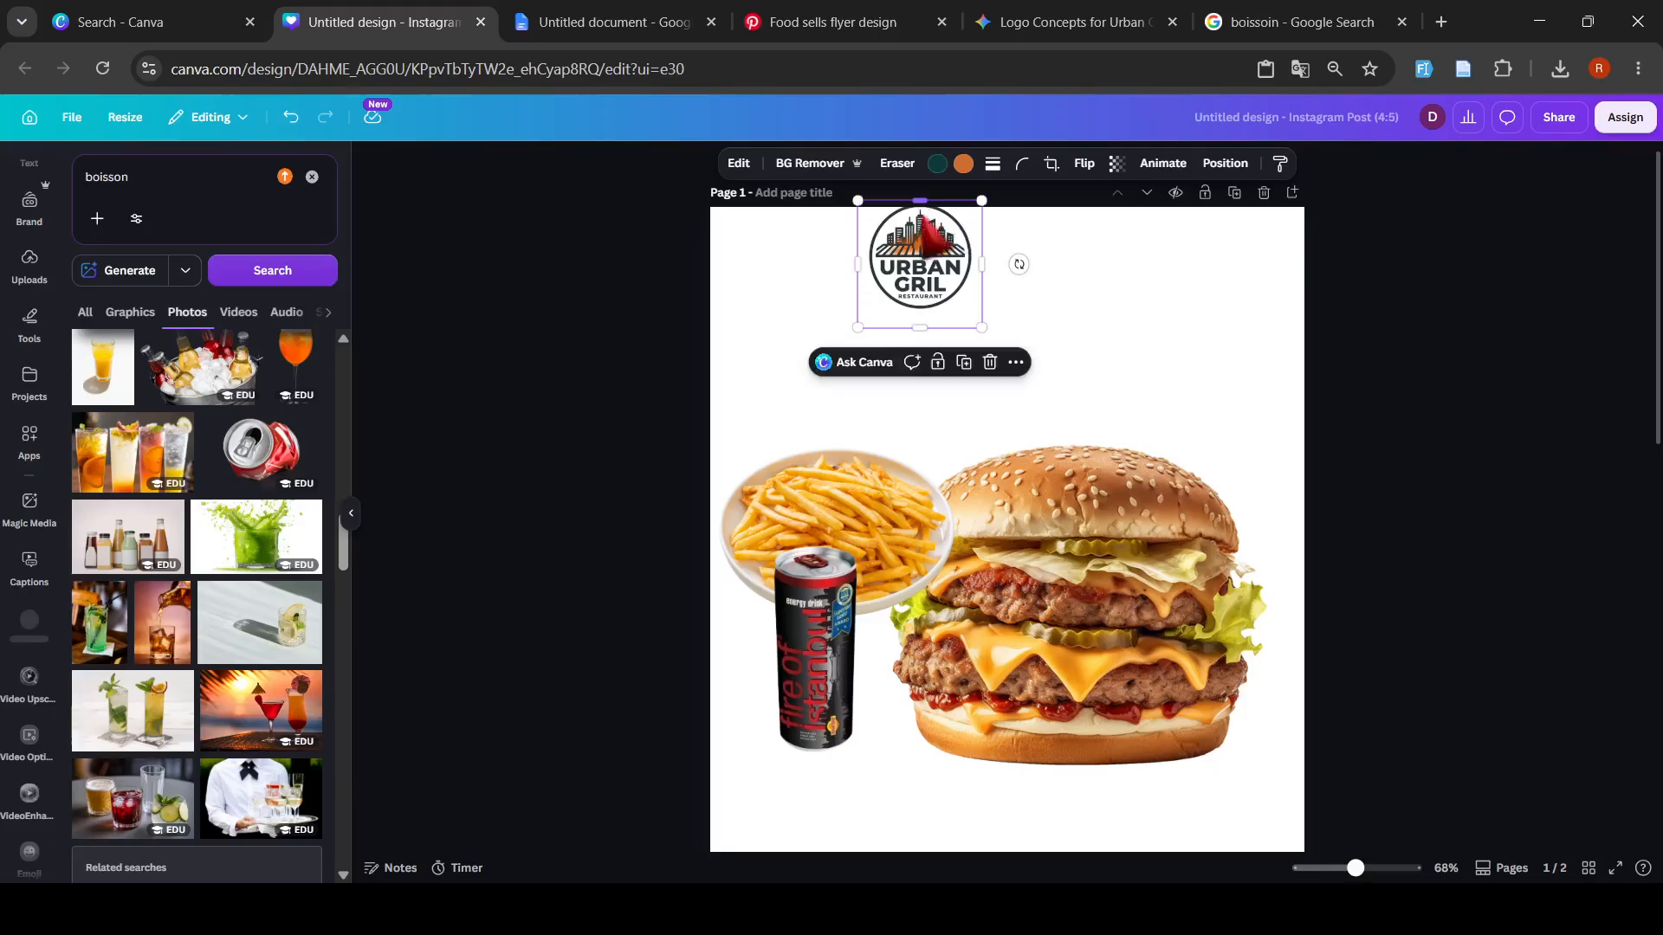
drag(940, 264, 950, 294)
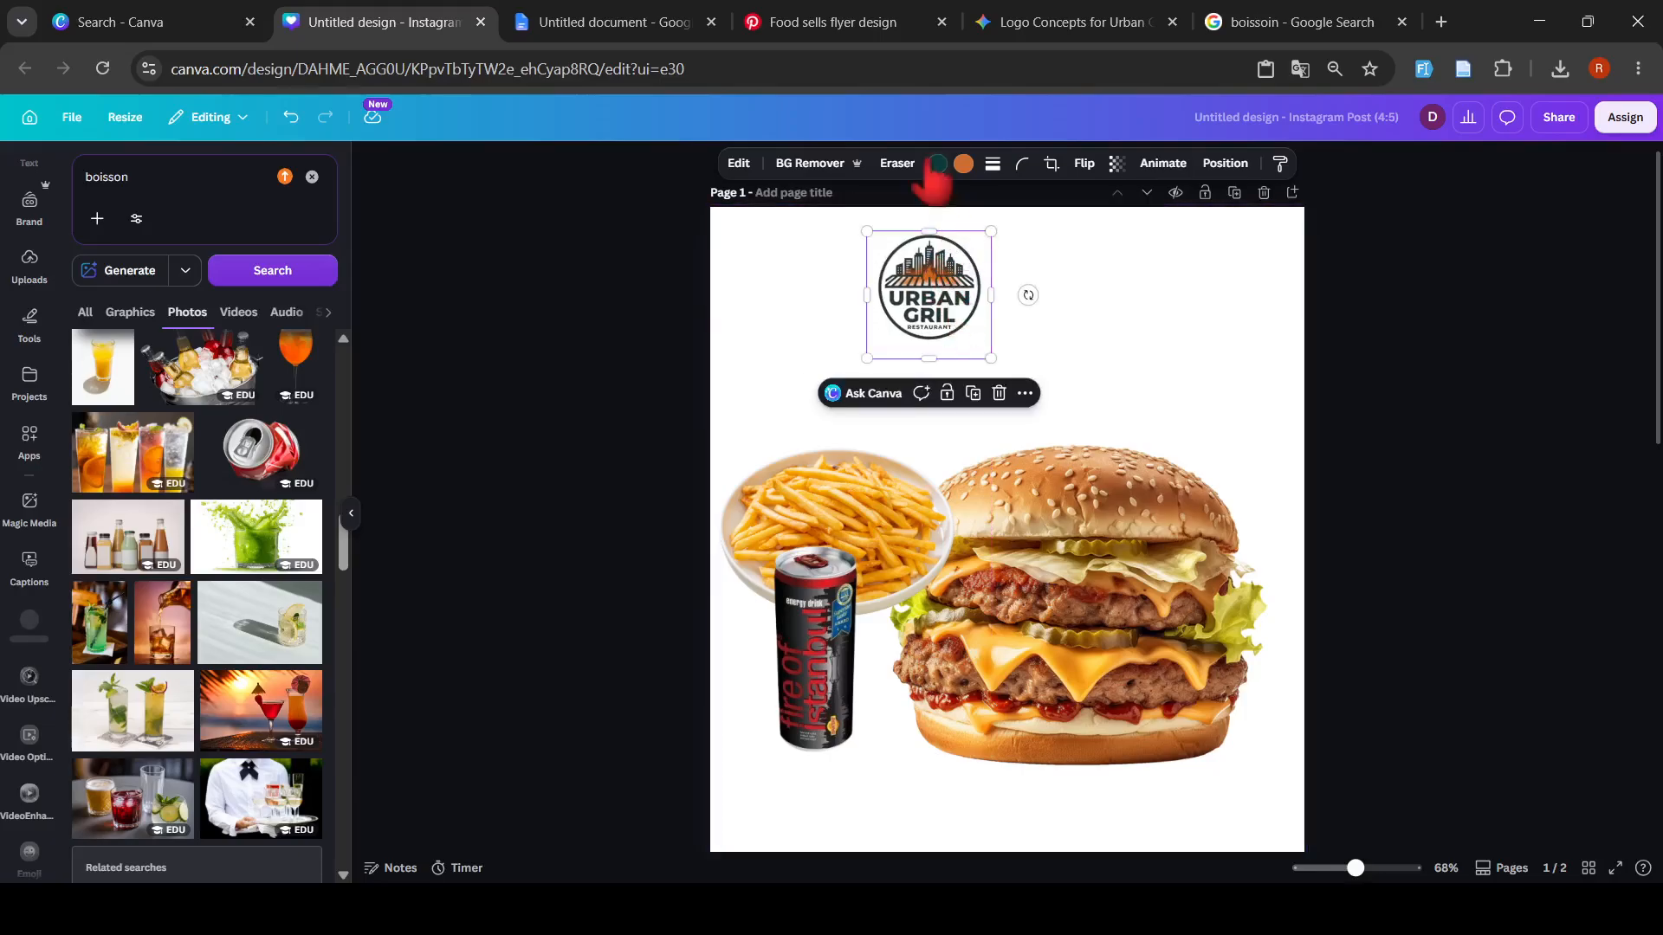
Step: Remove the logo's background, shrink the emblem further and center it at the top of the poster
click(807, 173)
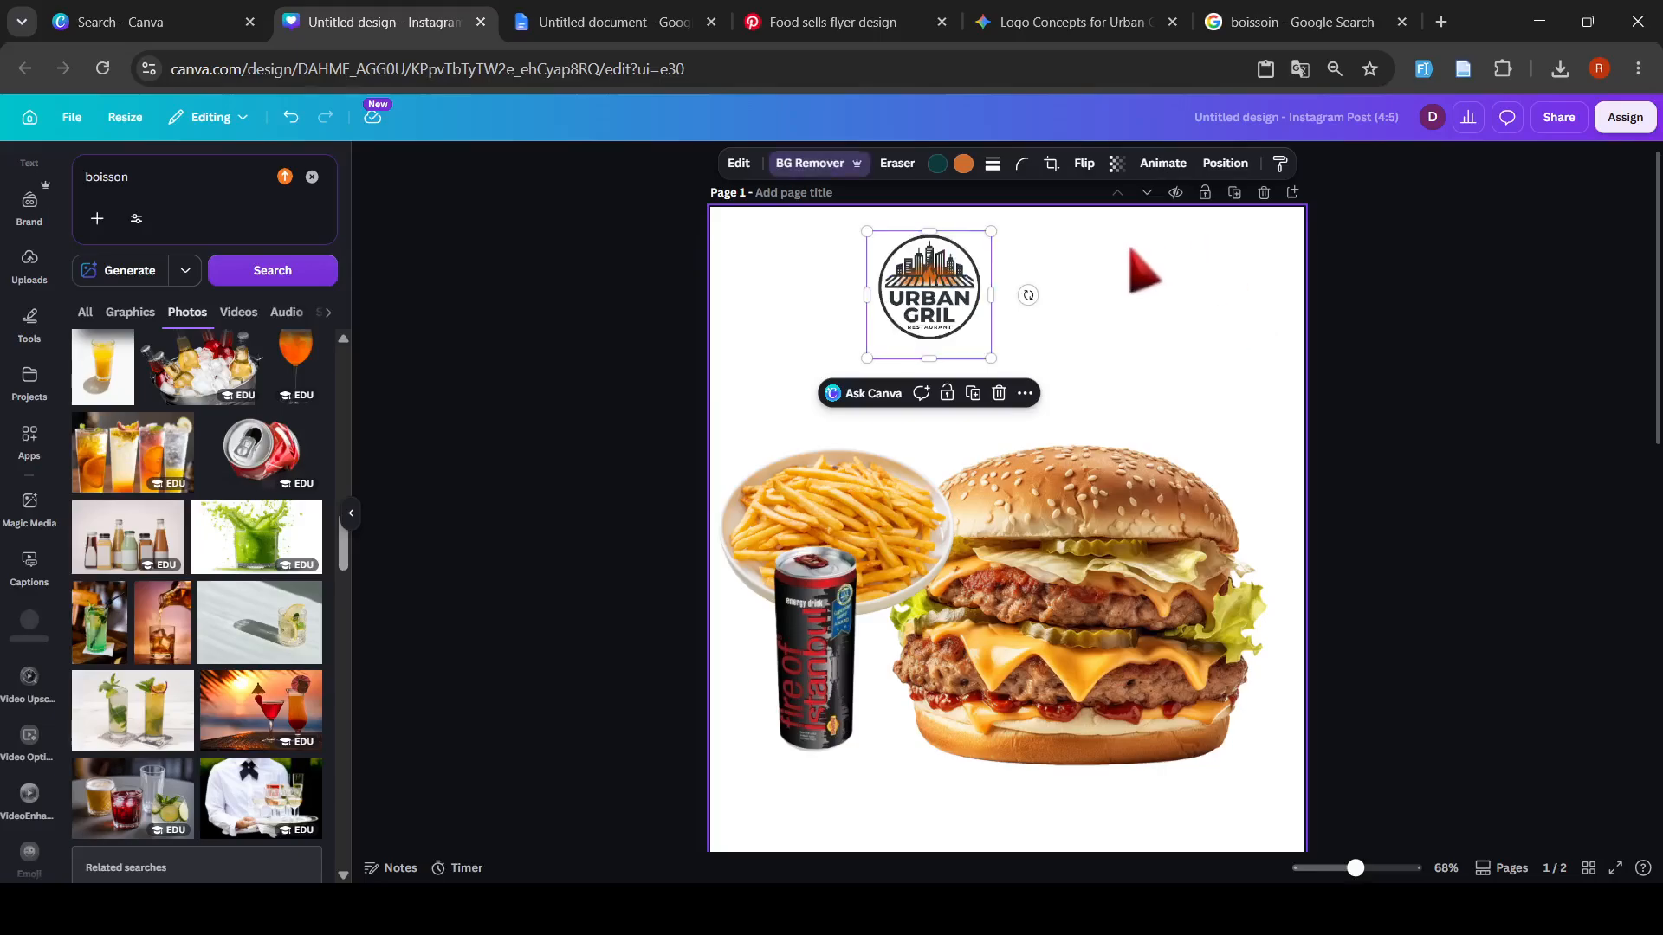
drag(931, 316, 978, 303)
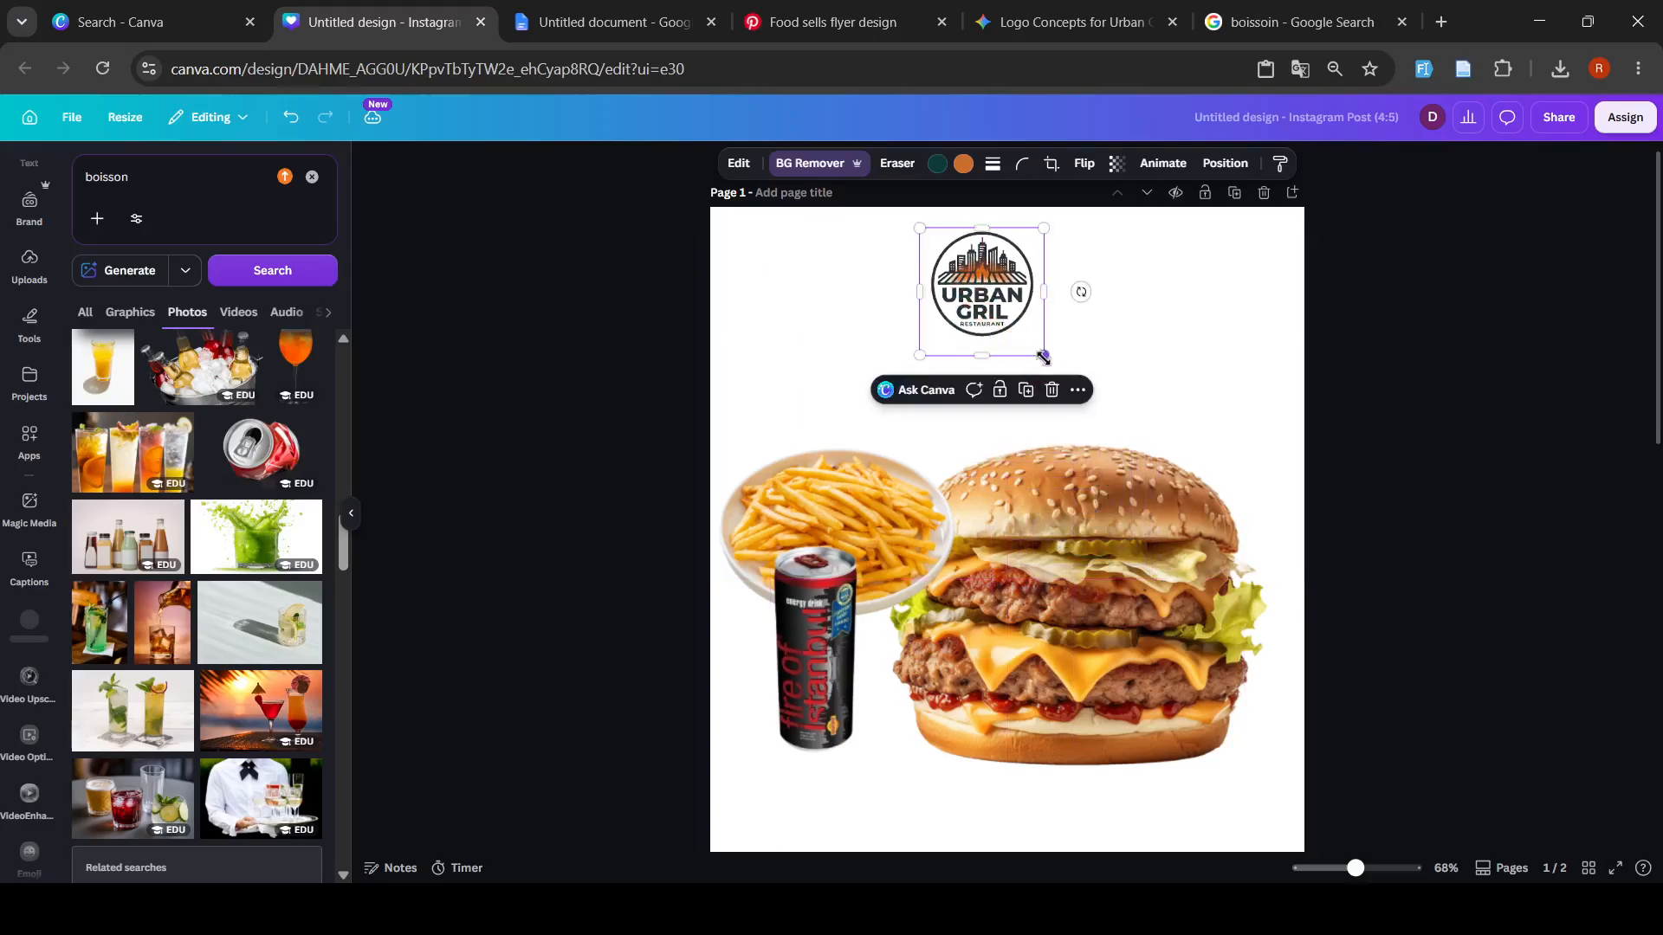
drag(1044, 356, 1022, 299)
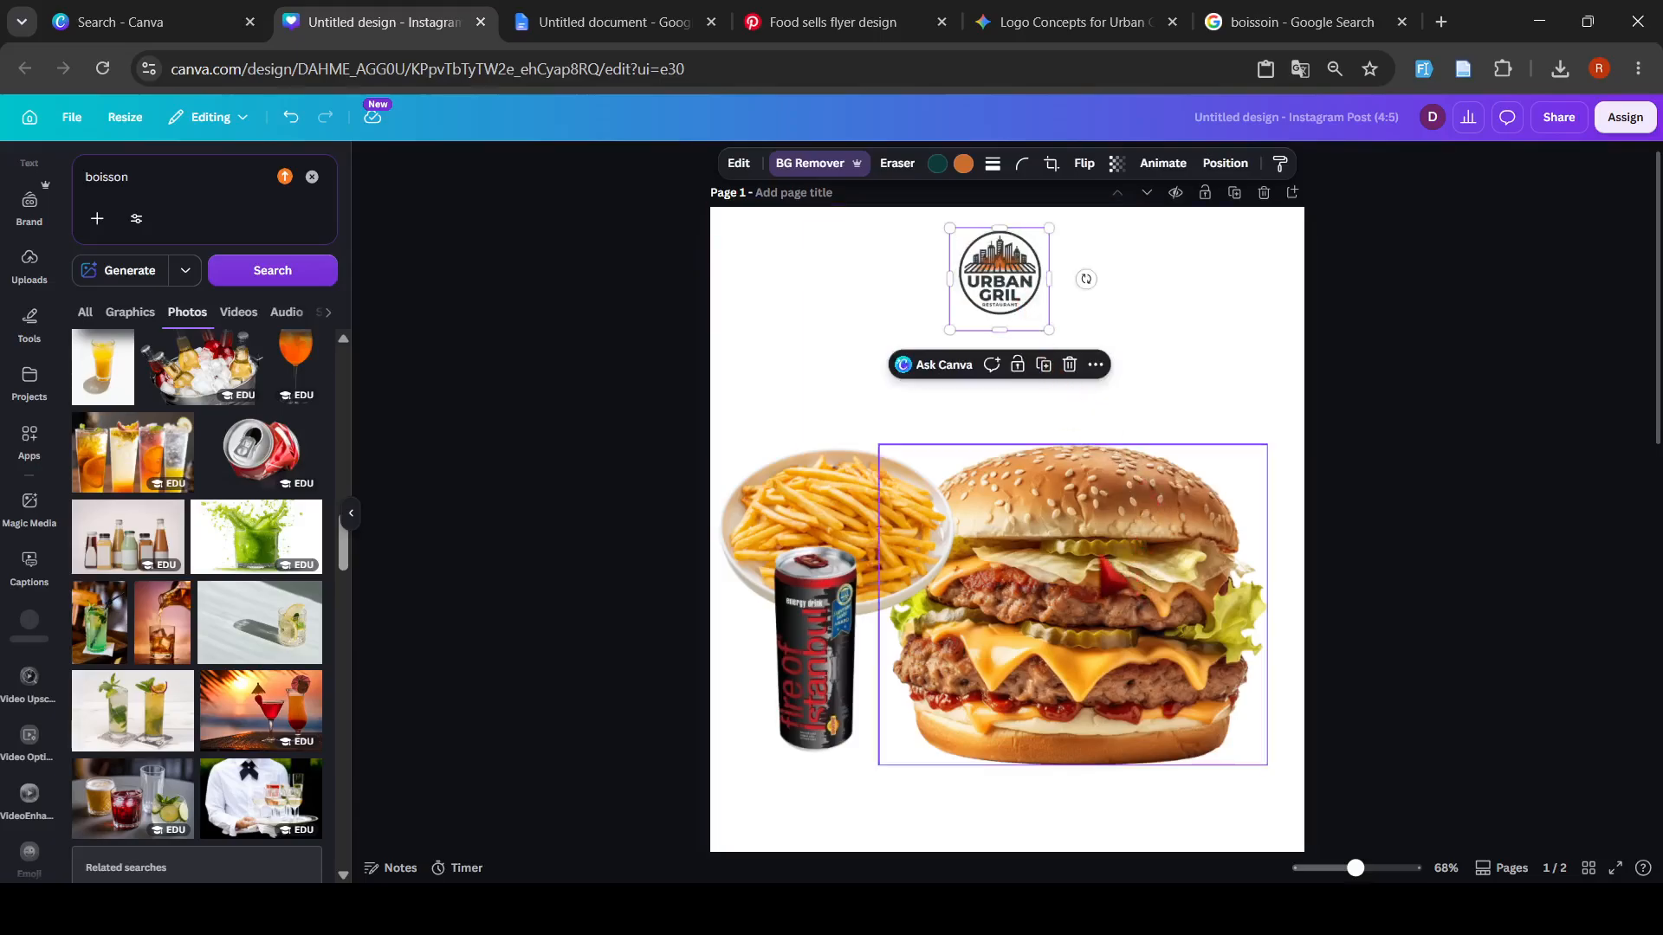
click(1243, 382)
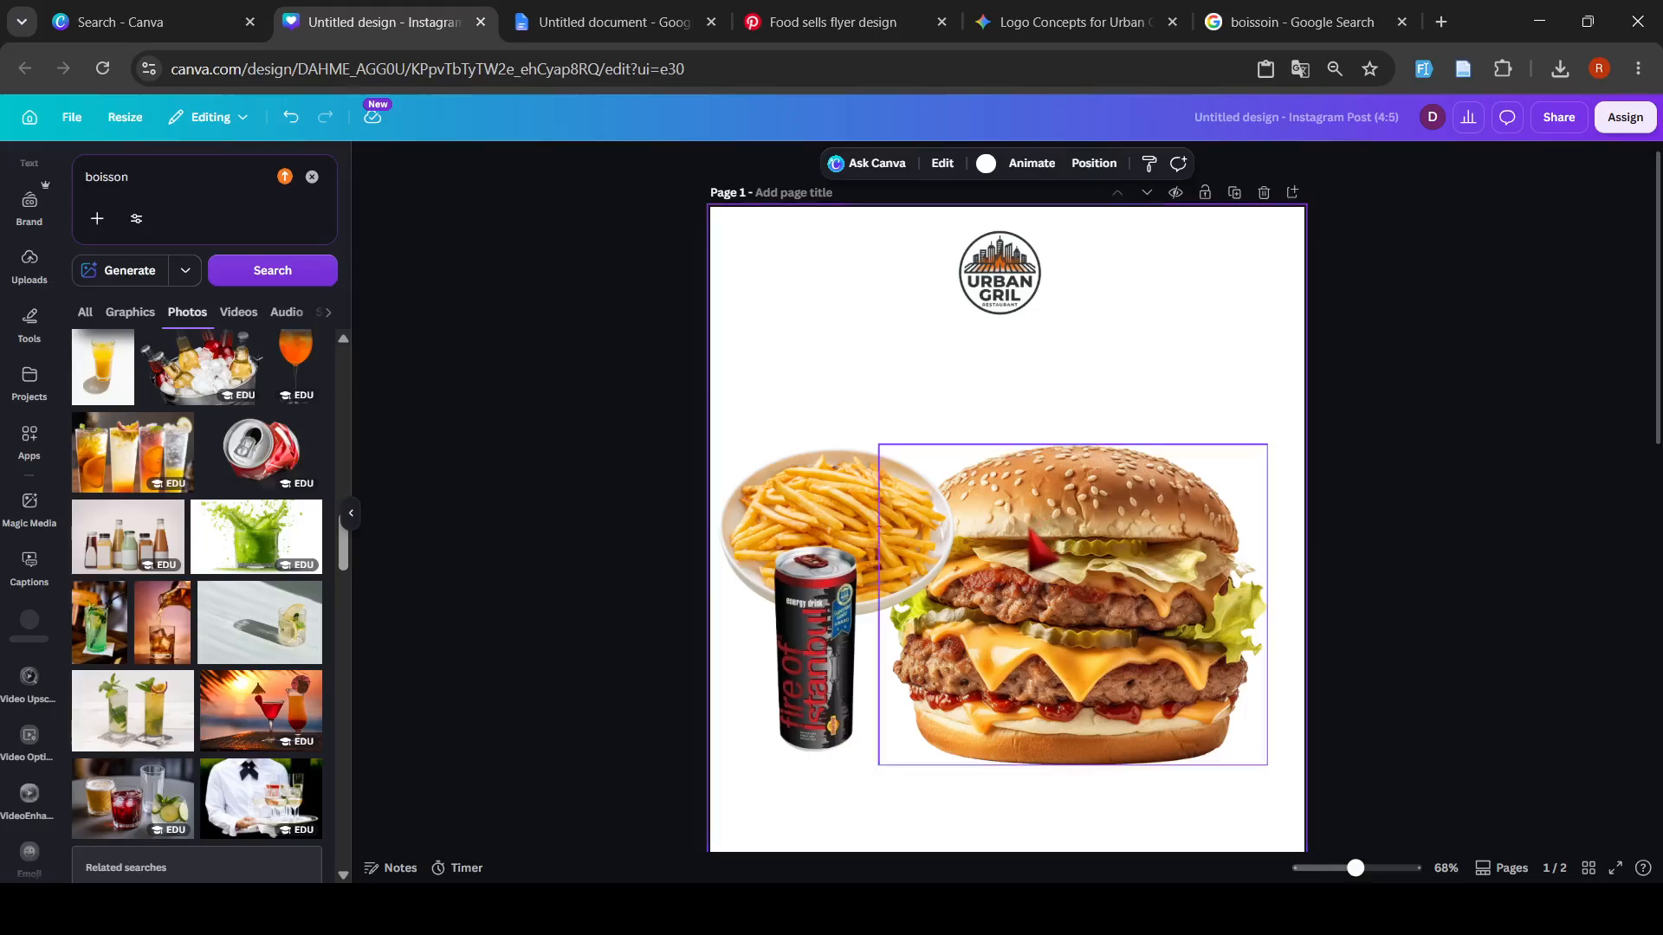
Step: Compare the poster with the red chicken flyer on page 2, check the burger gourmet wording in the Google Docs brief, and return to Canva
scroll(911, 403, down, 1)
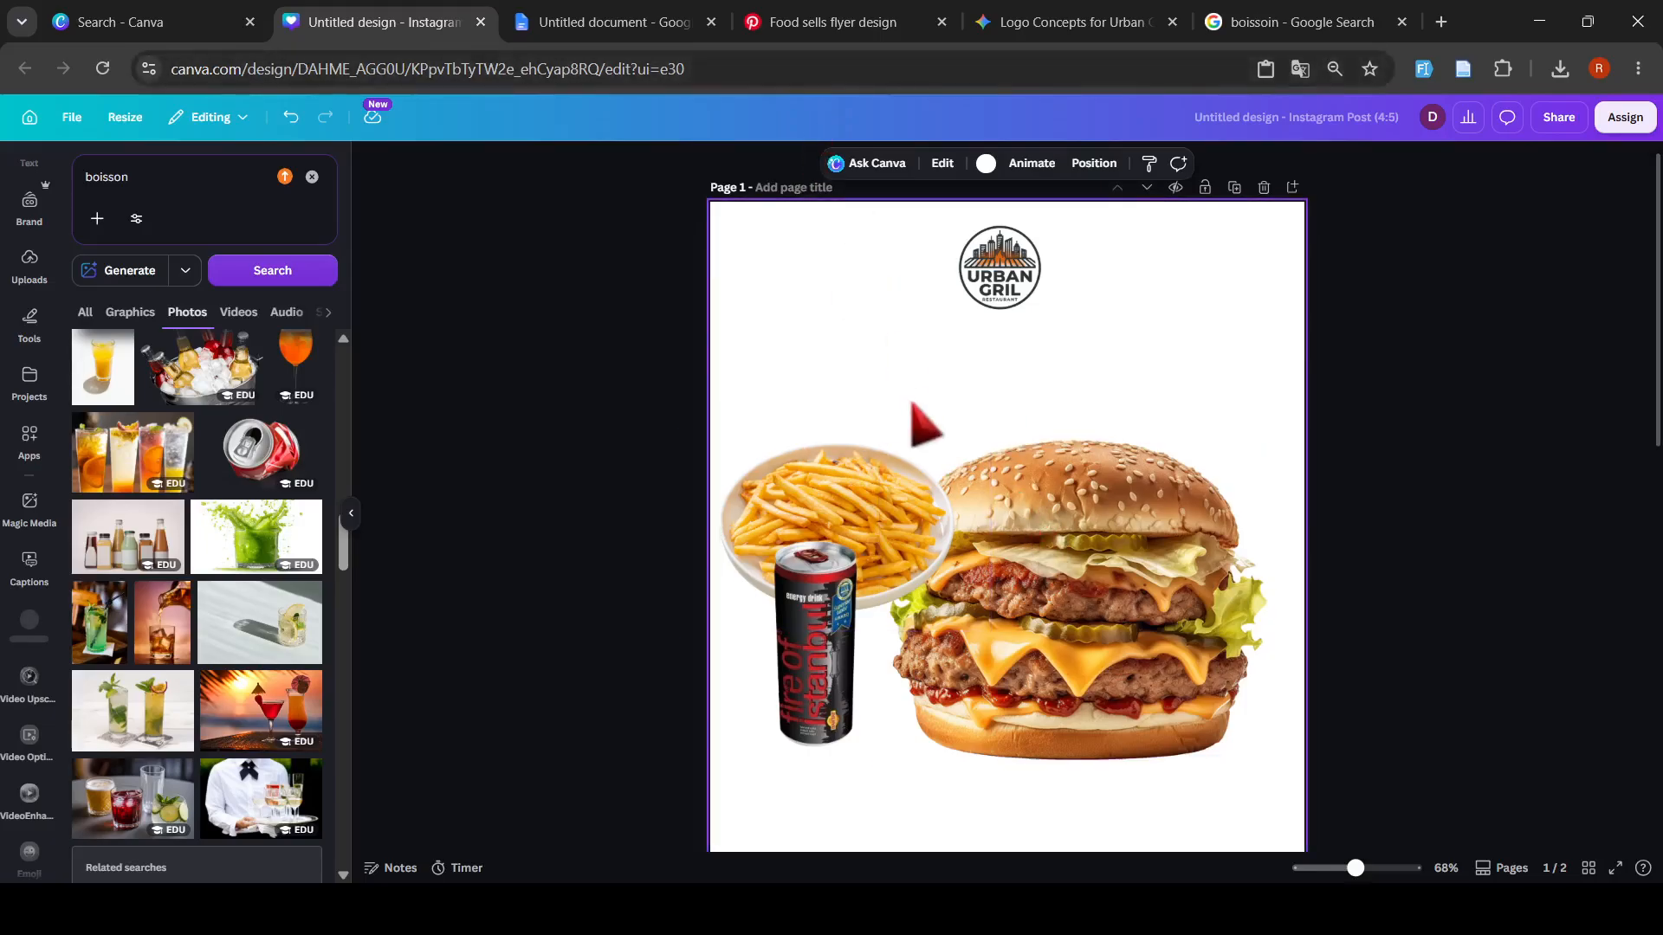
scroll(924, 425, down, 10)
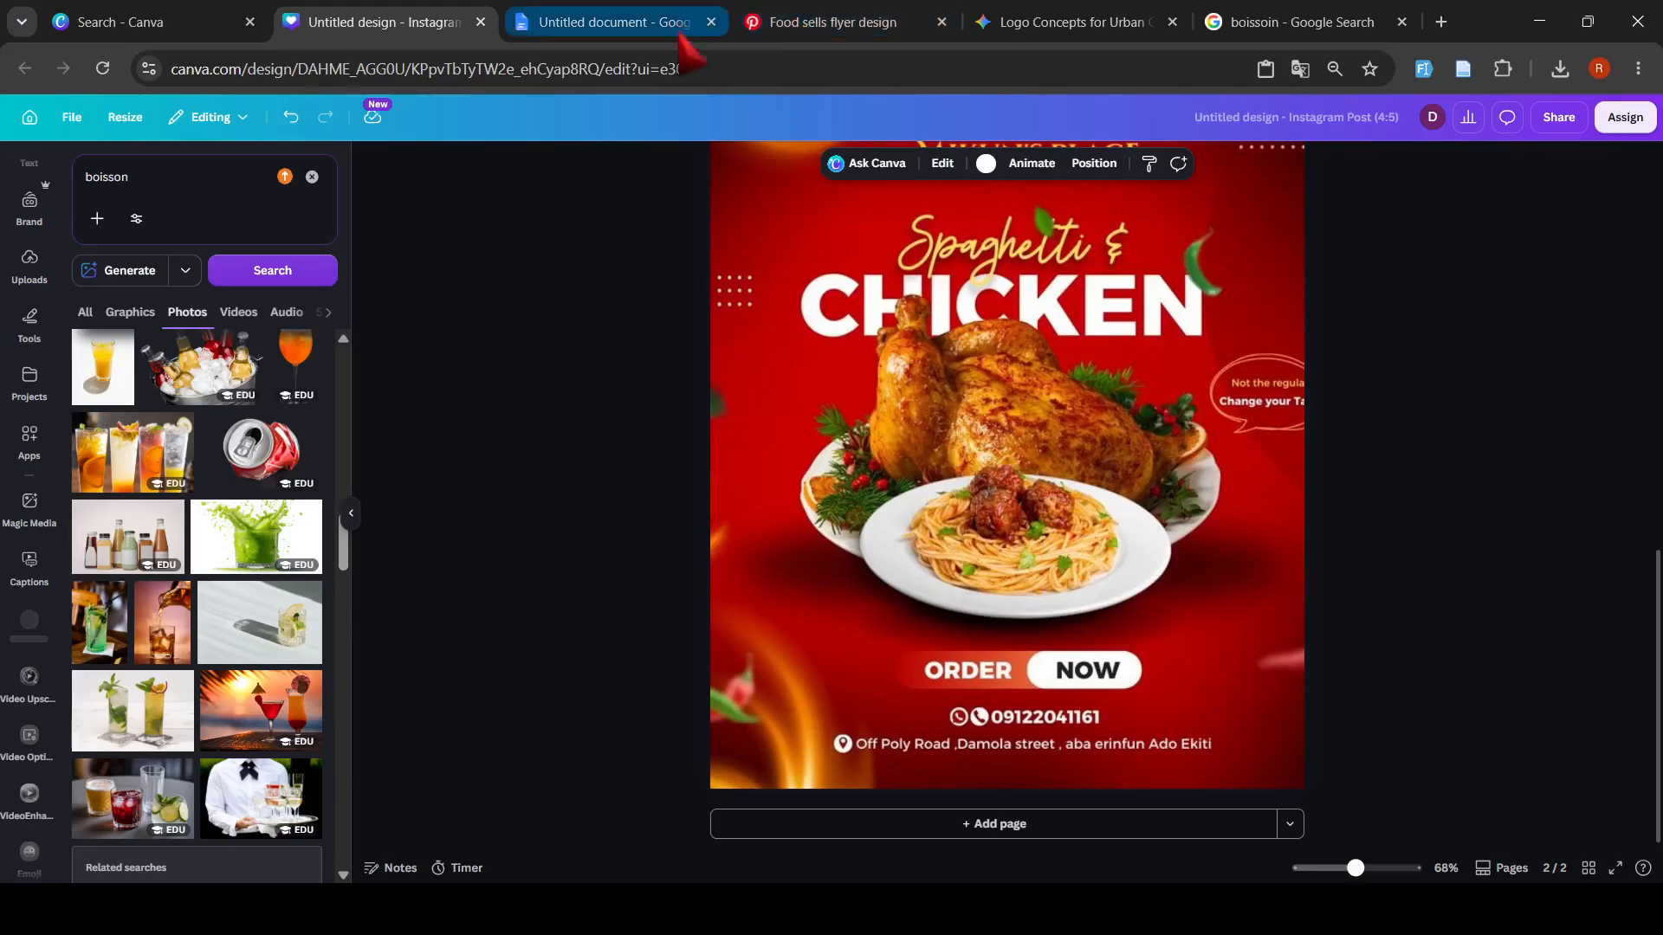
scroll(1215, 413, up, 1)
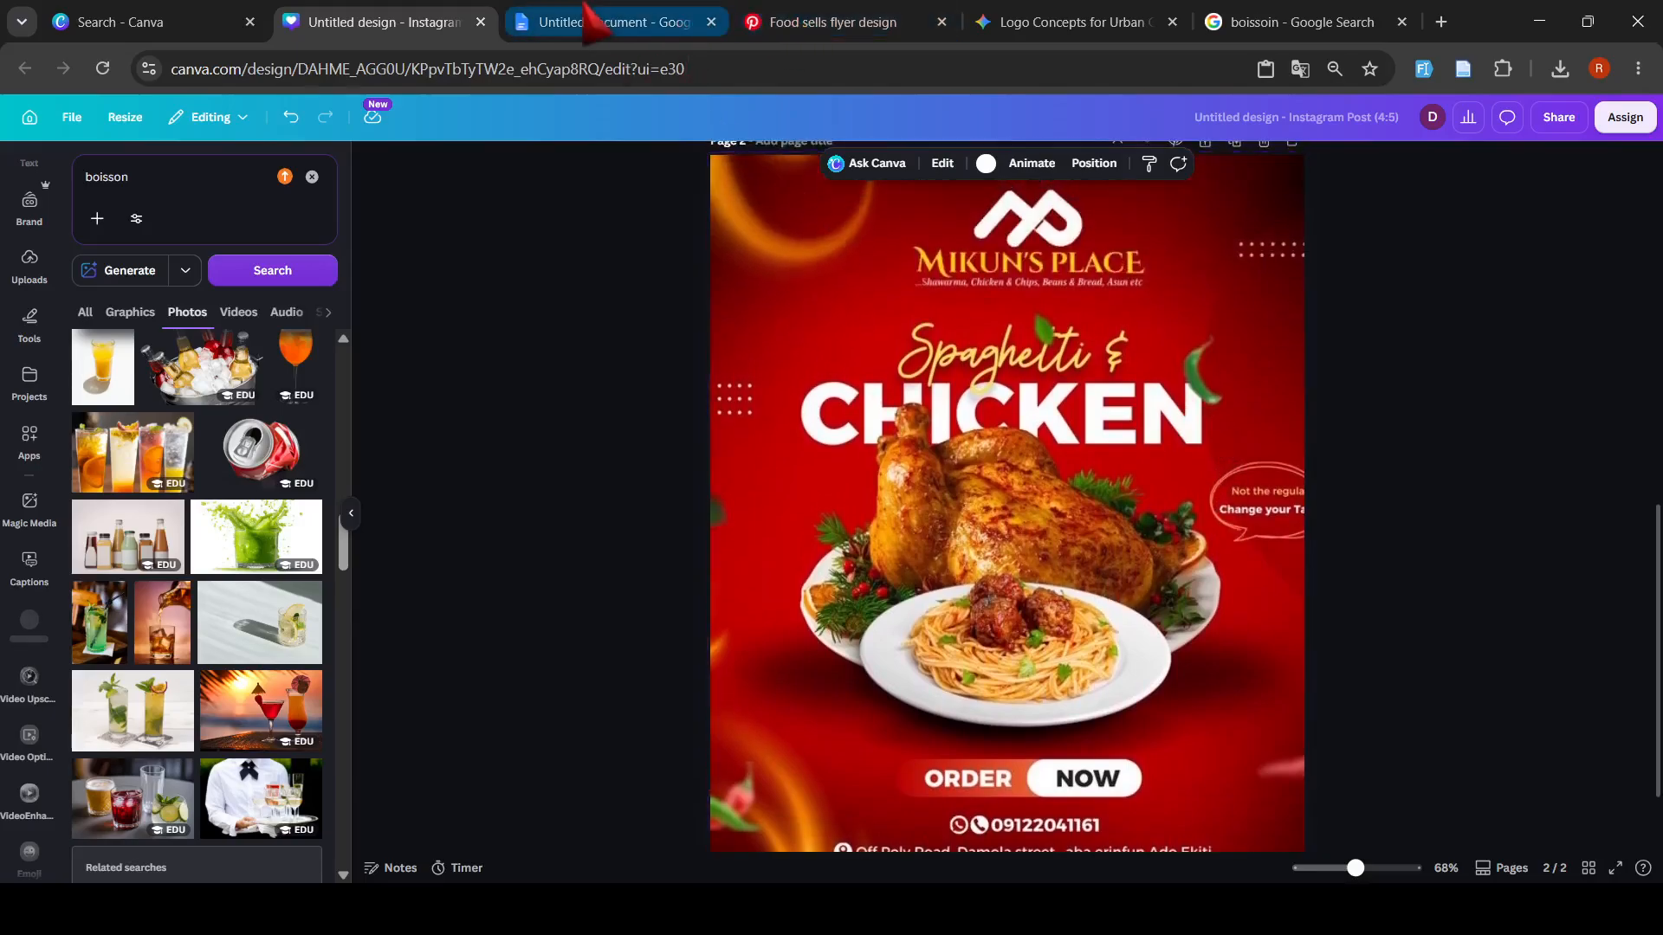
click(589, 22)
click(401, 23)
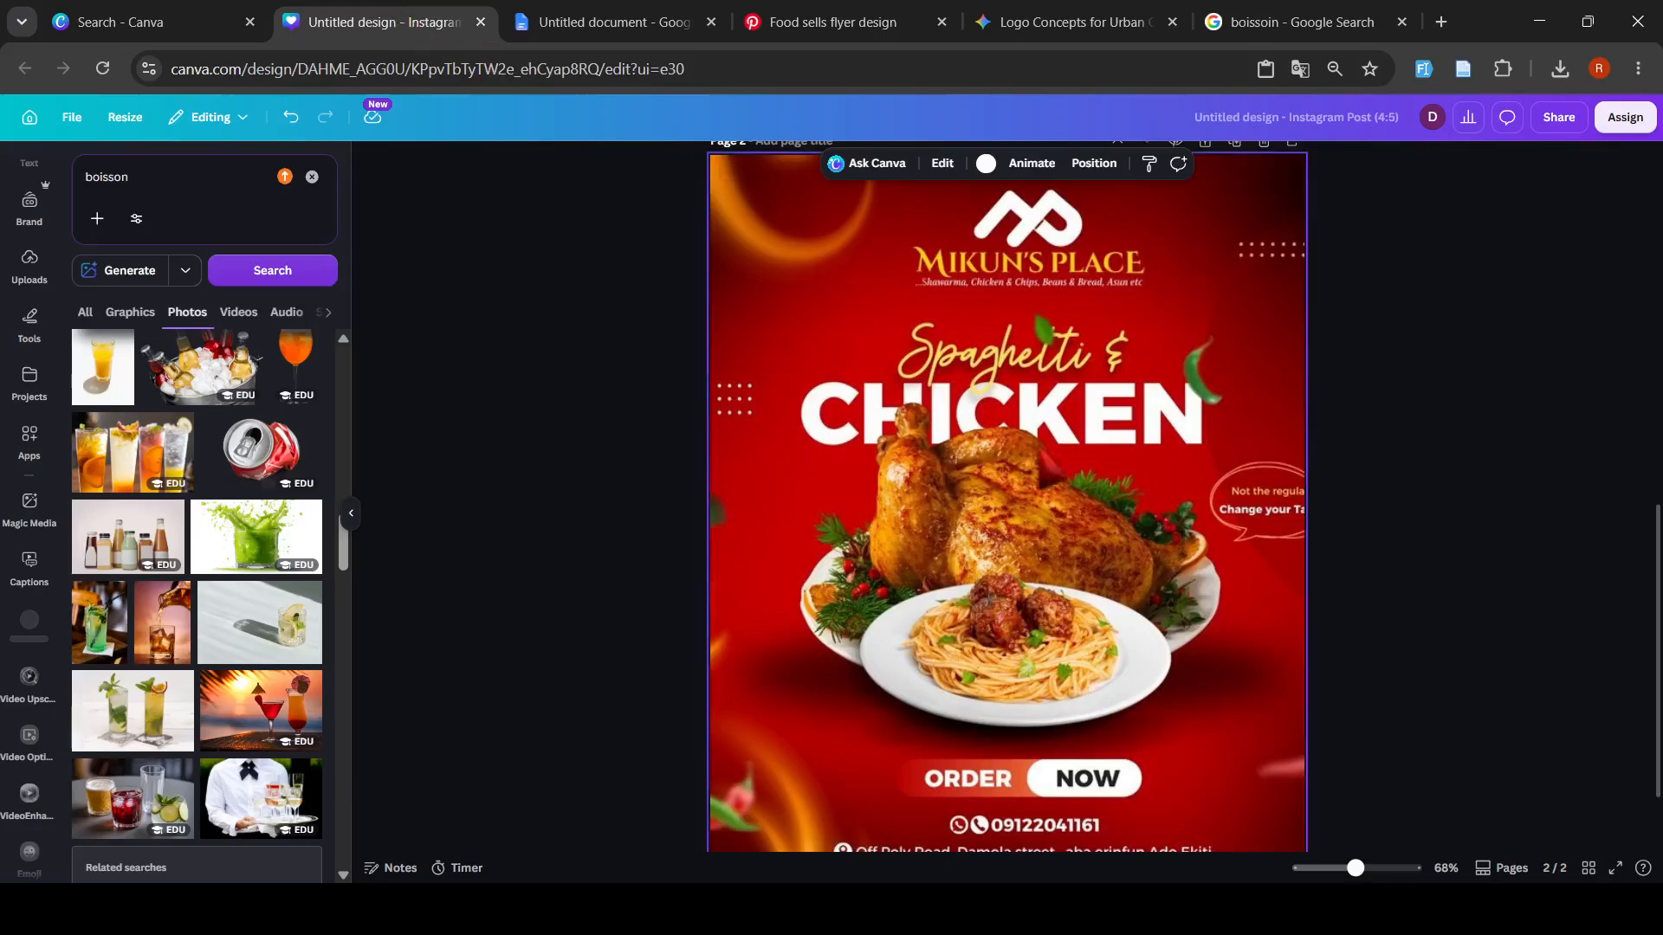
scroll(926, 390, up, 12)
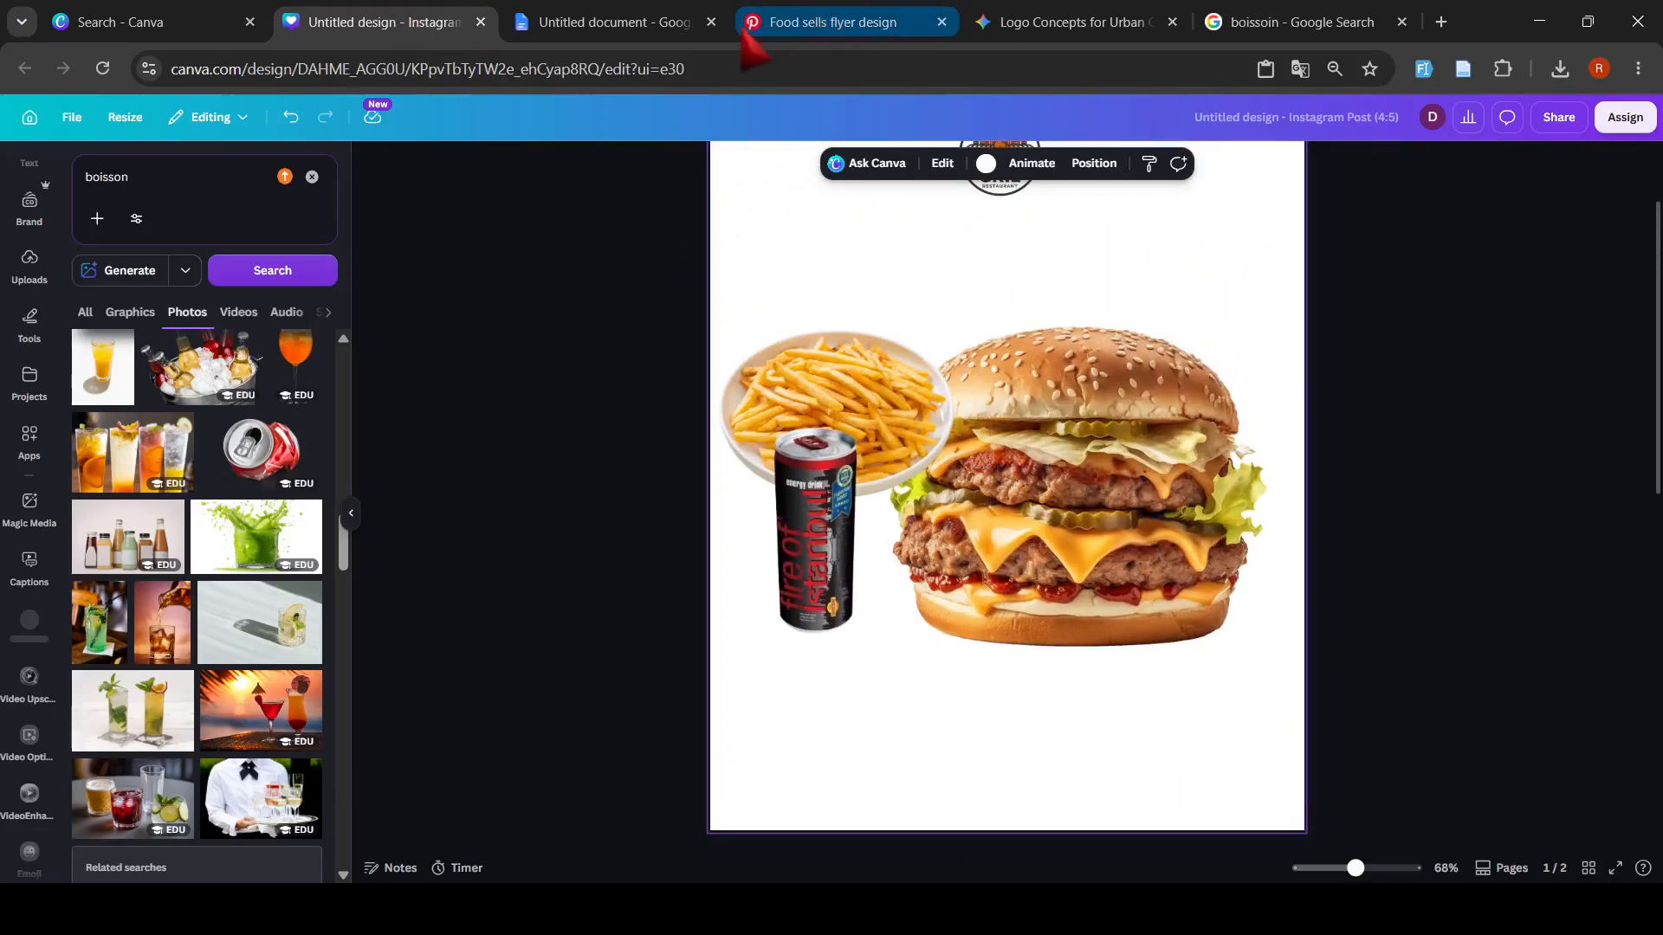
click(641, 26)
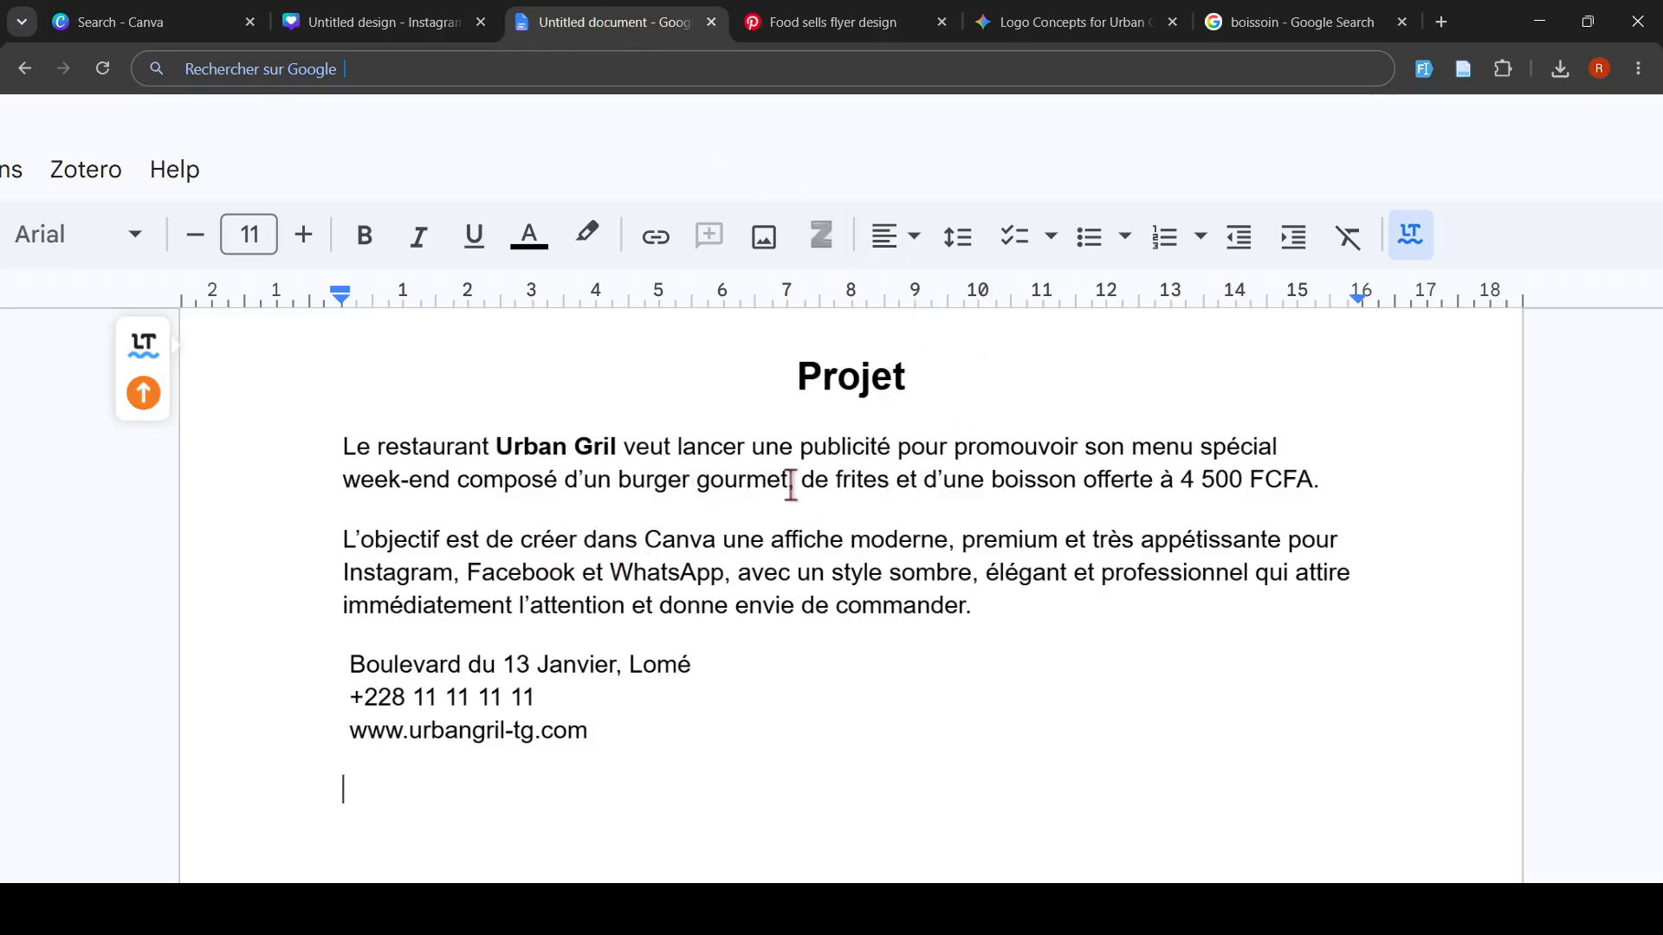
drag(787, 485, 618, 482)
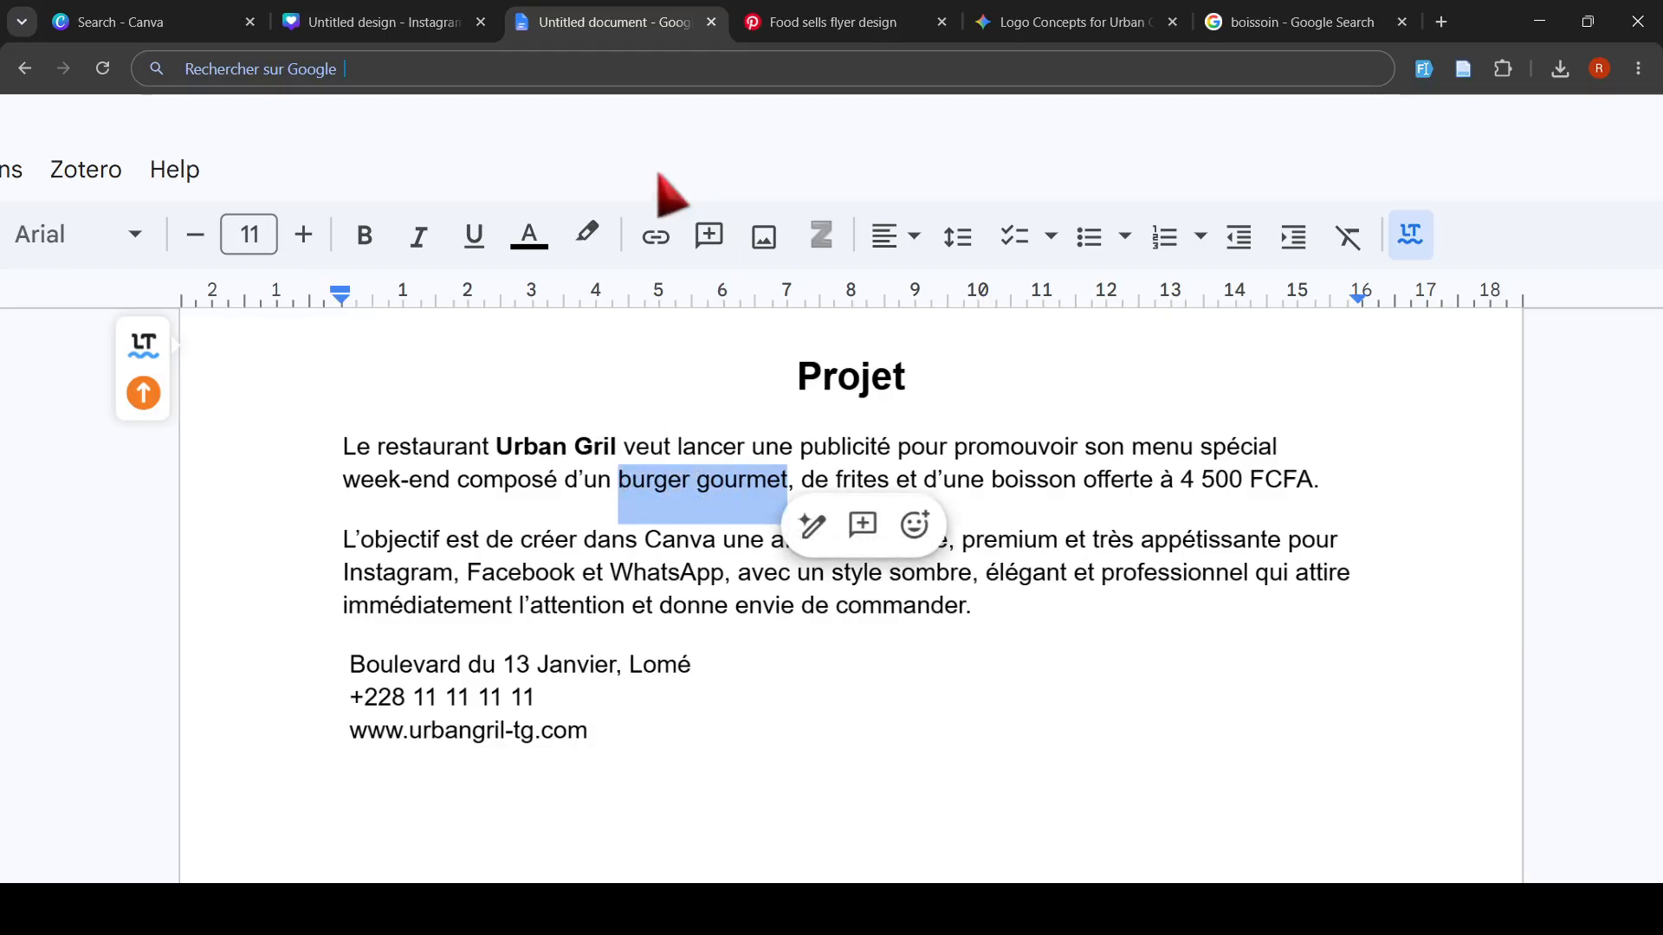
click(382, 33)
Step: Scale down the burger image and place it near the middle of the poster
click(1058, 412)
drag(1059, 411, 1036, 398)
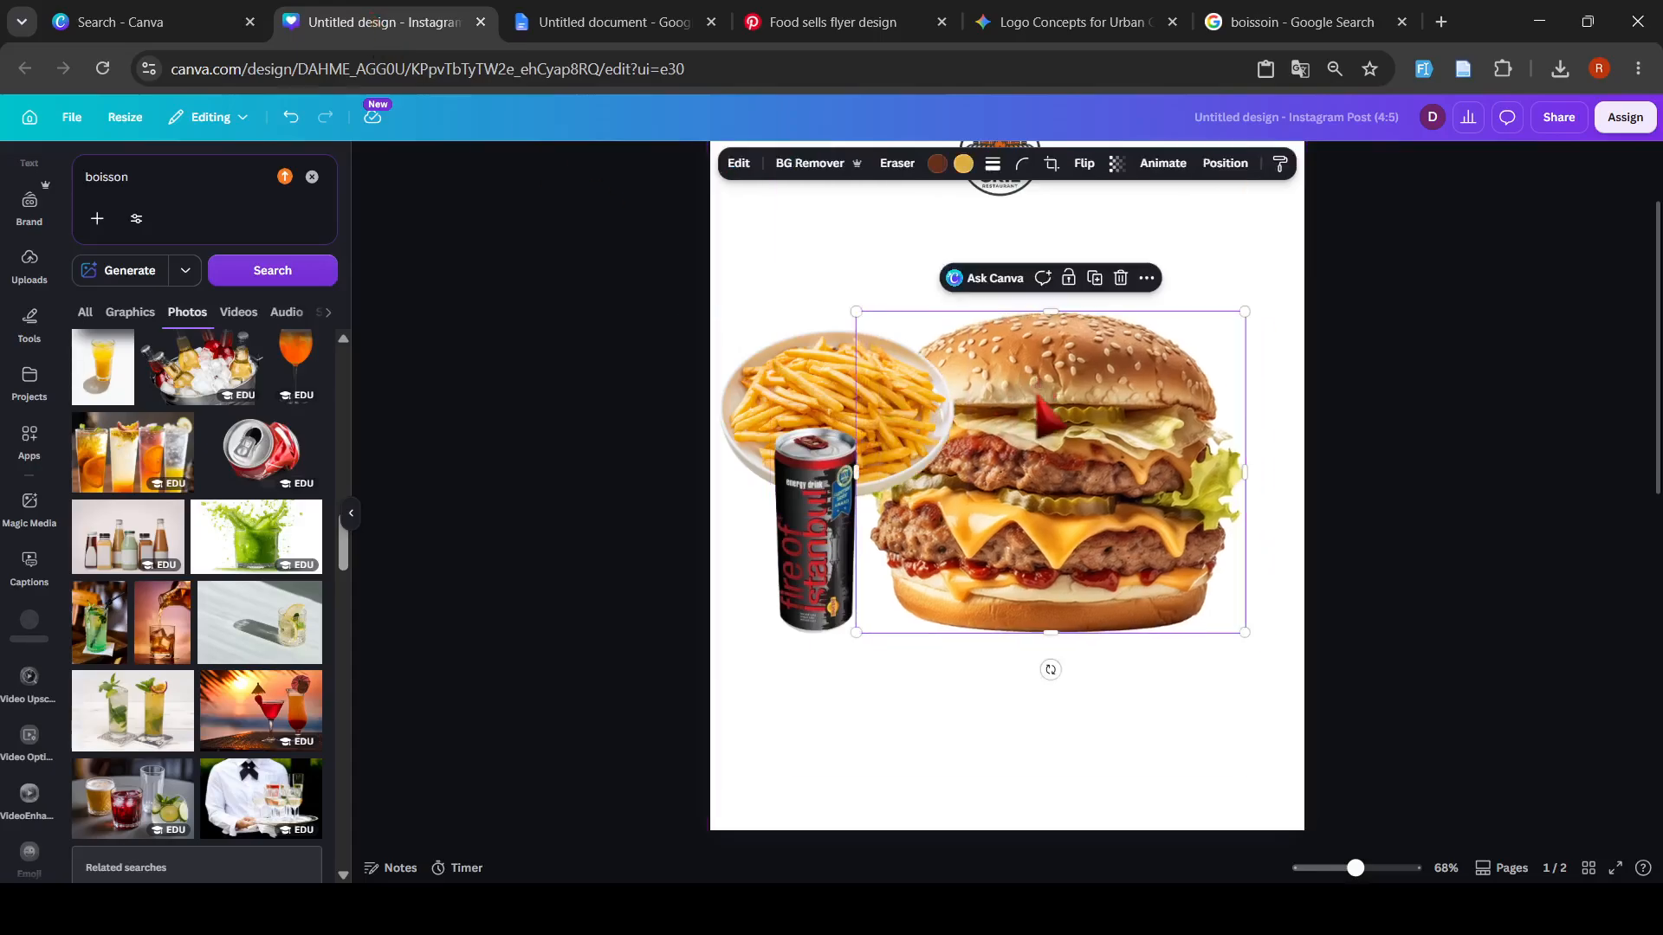
drag(1245, 631, 1174, 575)
drag(1015, 441, 1039, 455)
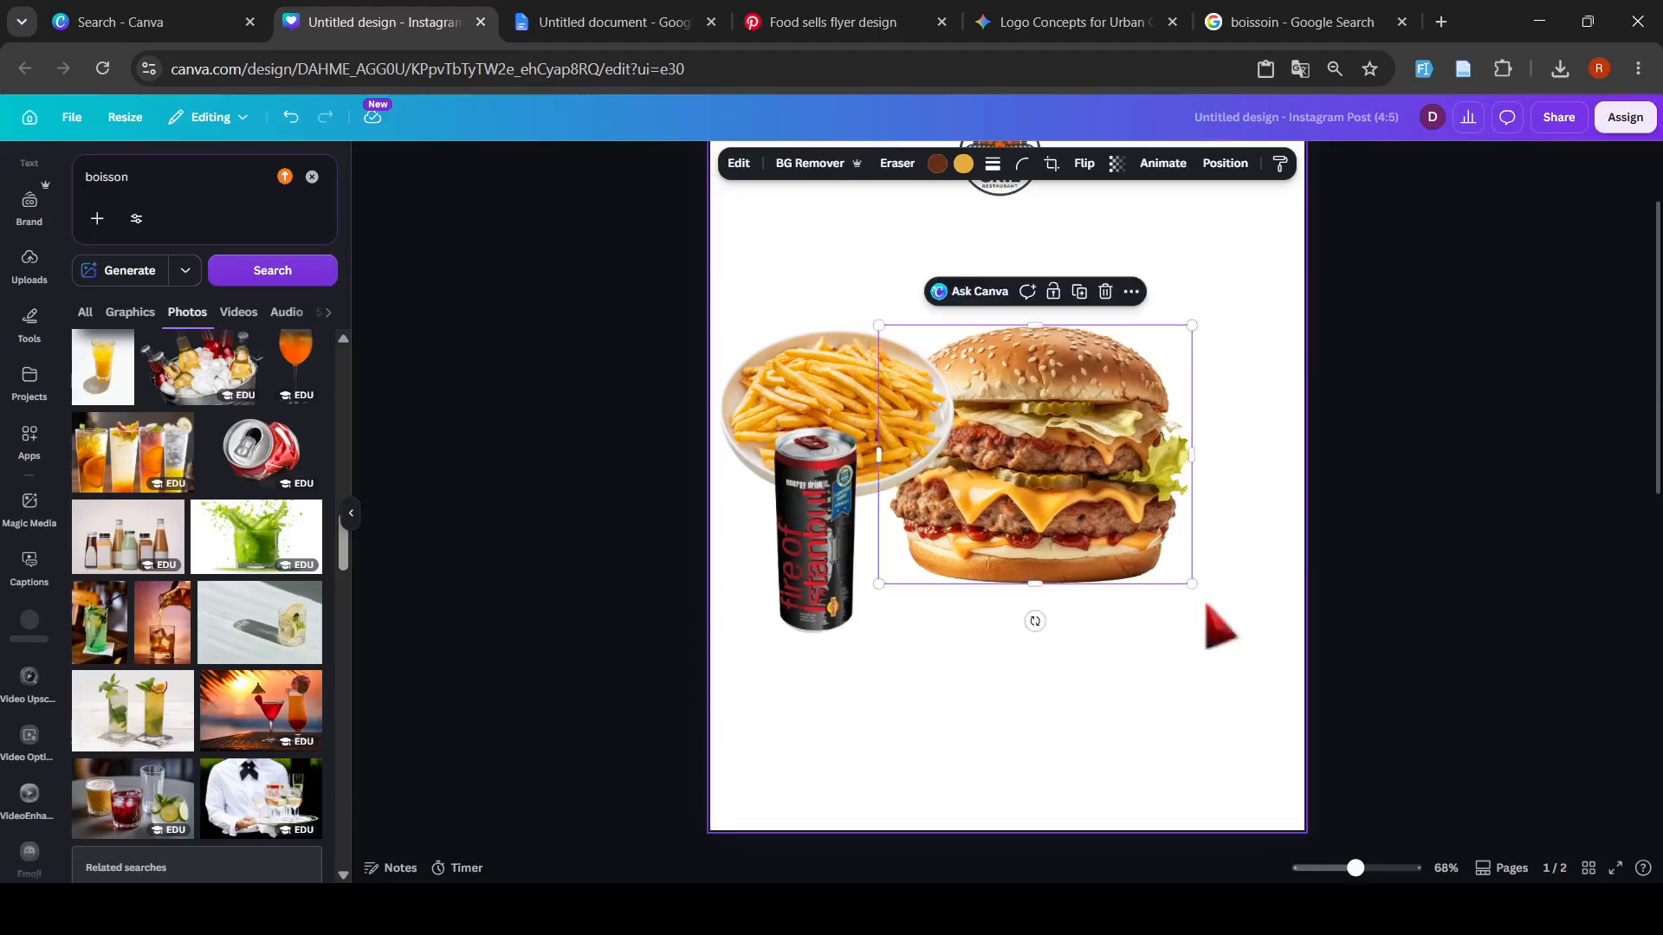
drag(1192, 581, 1206, 594)
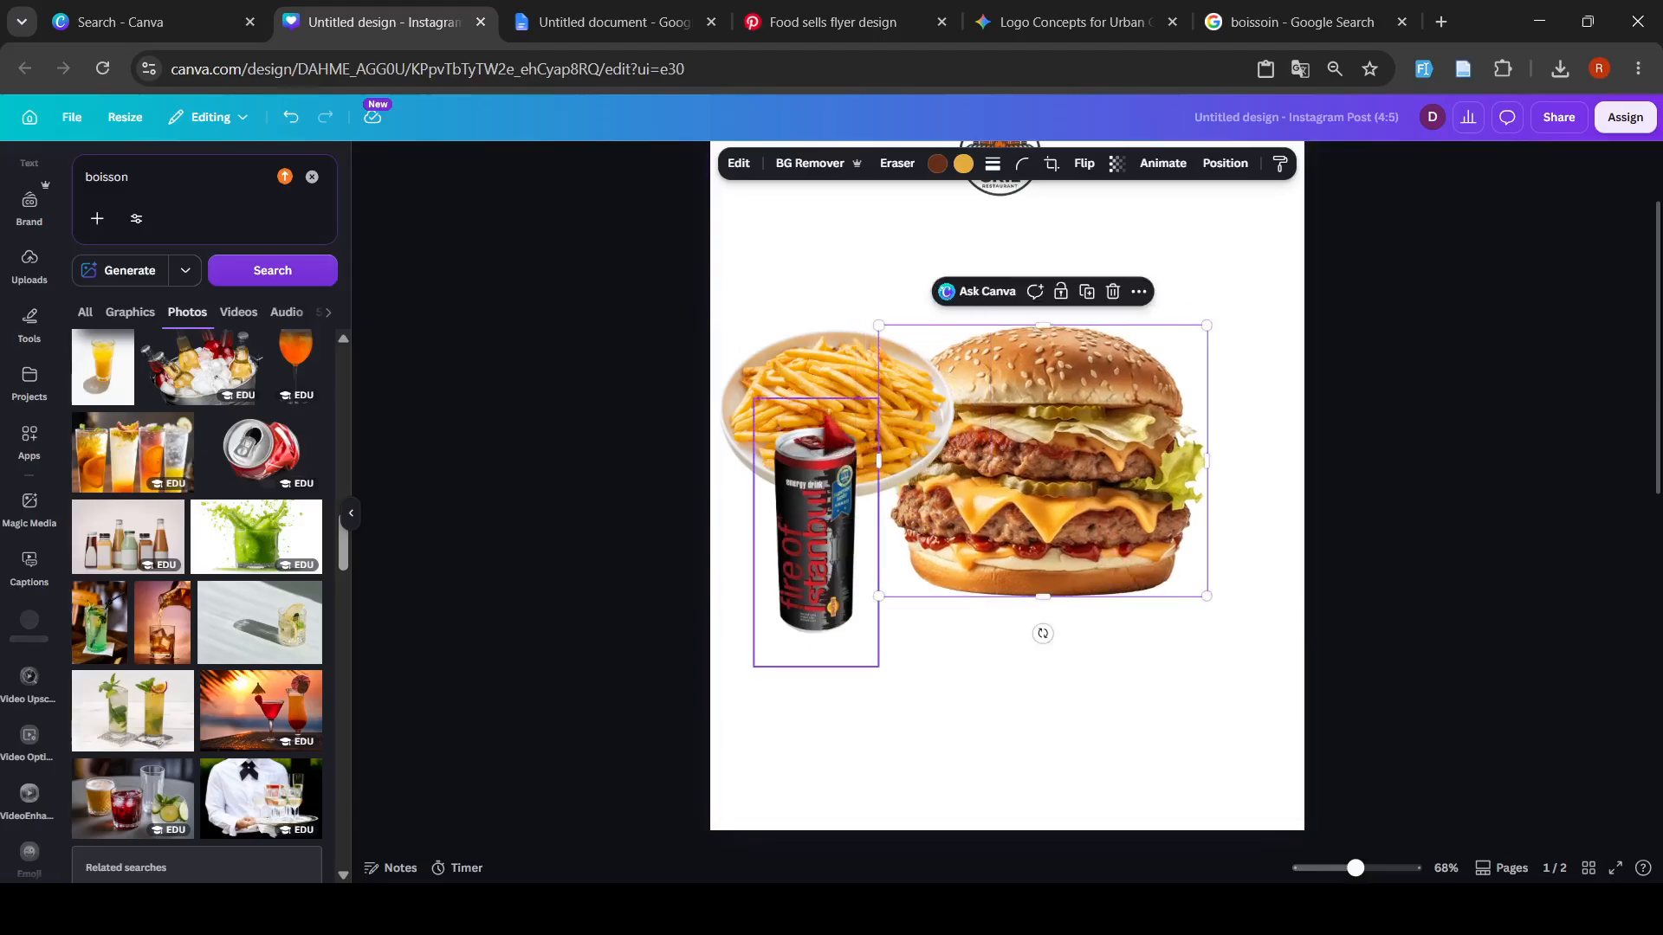
Step: Place the fries plate in front of the burger's lower edge and the energy drink can close to the burger's left side
click(814, 520)
drag(814, 533, 1167, 542)
drag(831, 424, 976, 623)
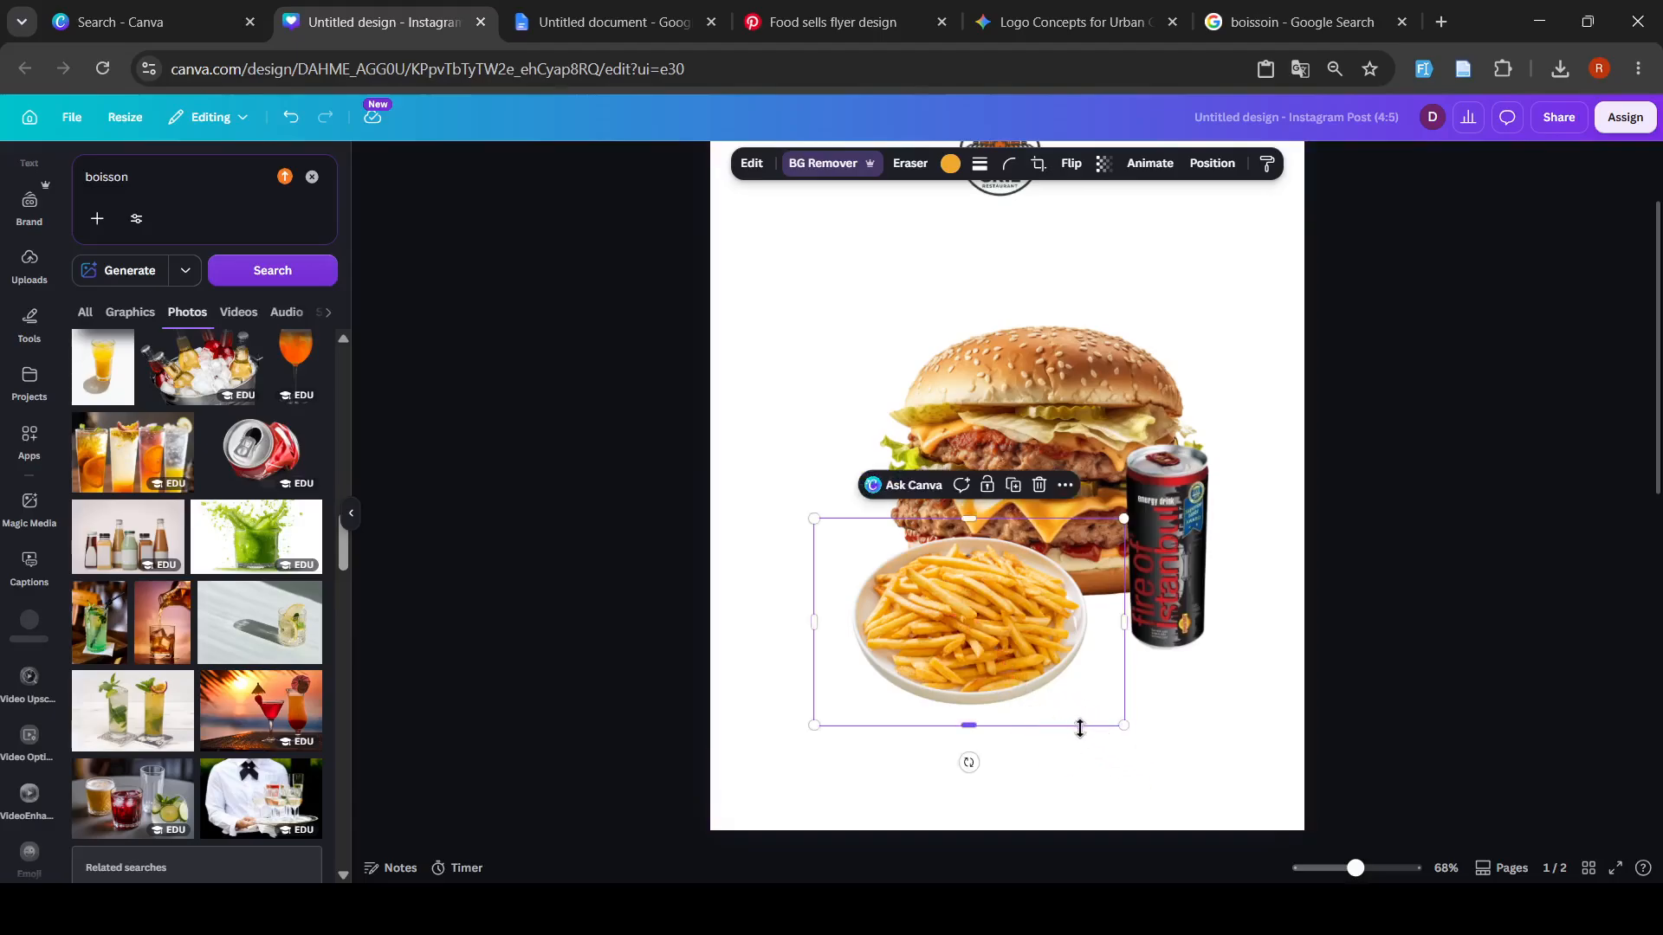
drag(1013, 693, 1051, 716)
drag(1139, 537, 794, 510)
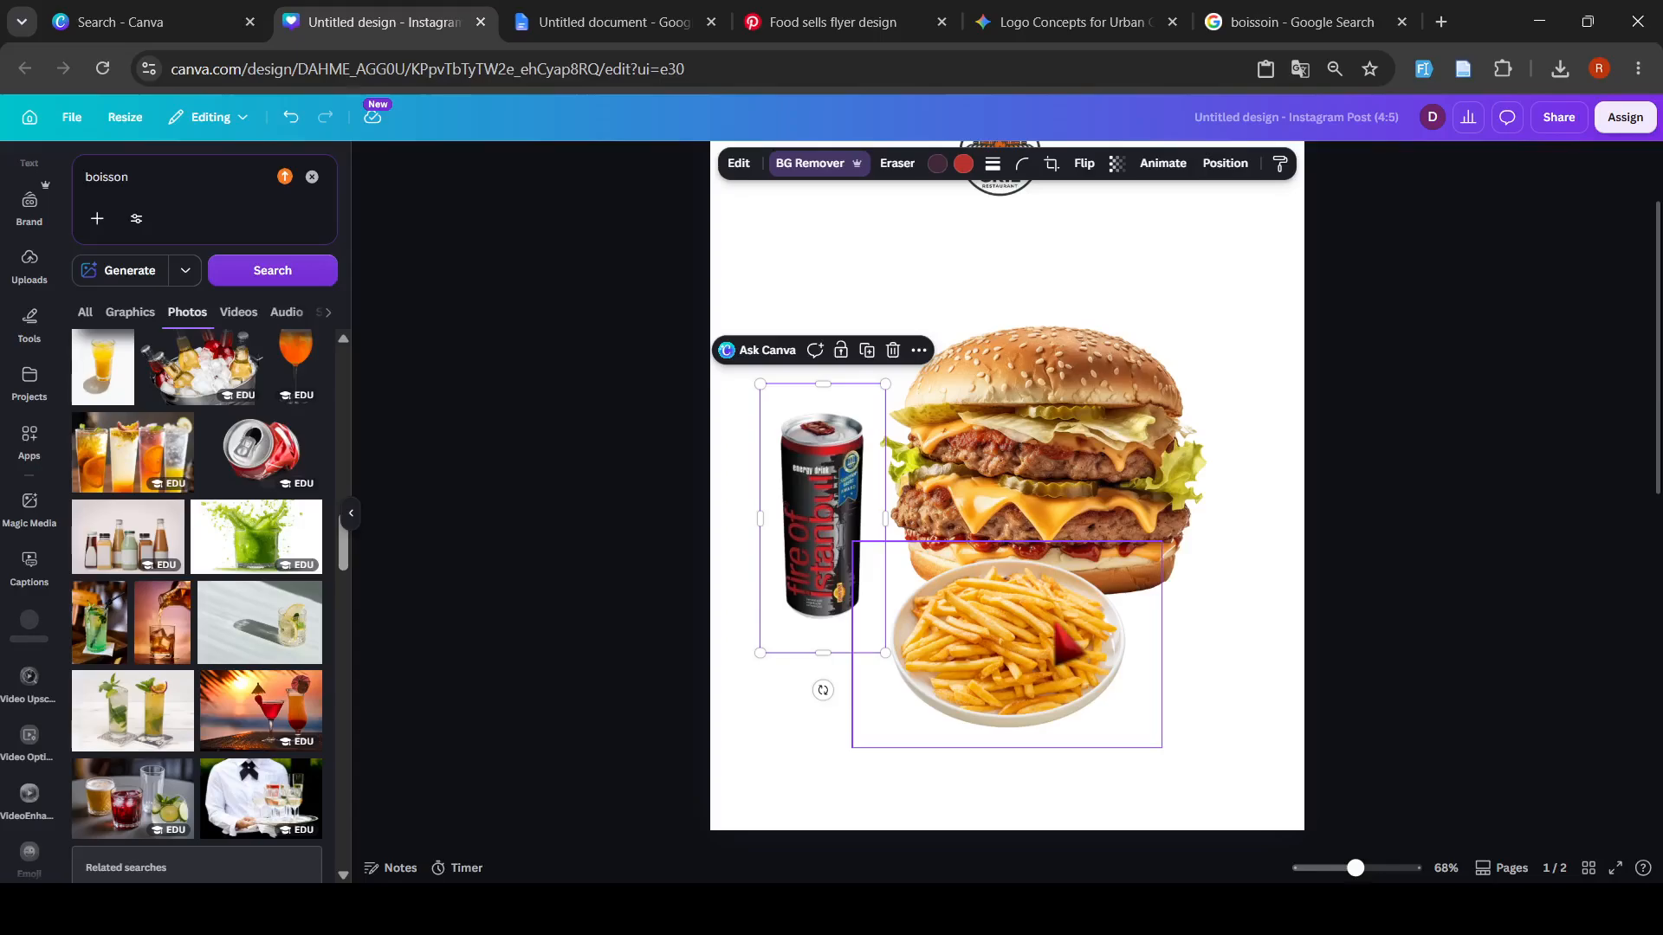
drag(1008, 645, 1042, 640)
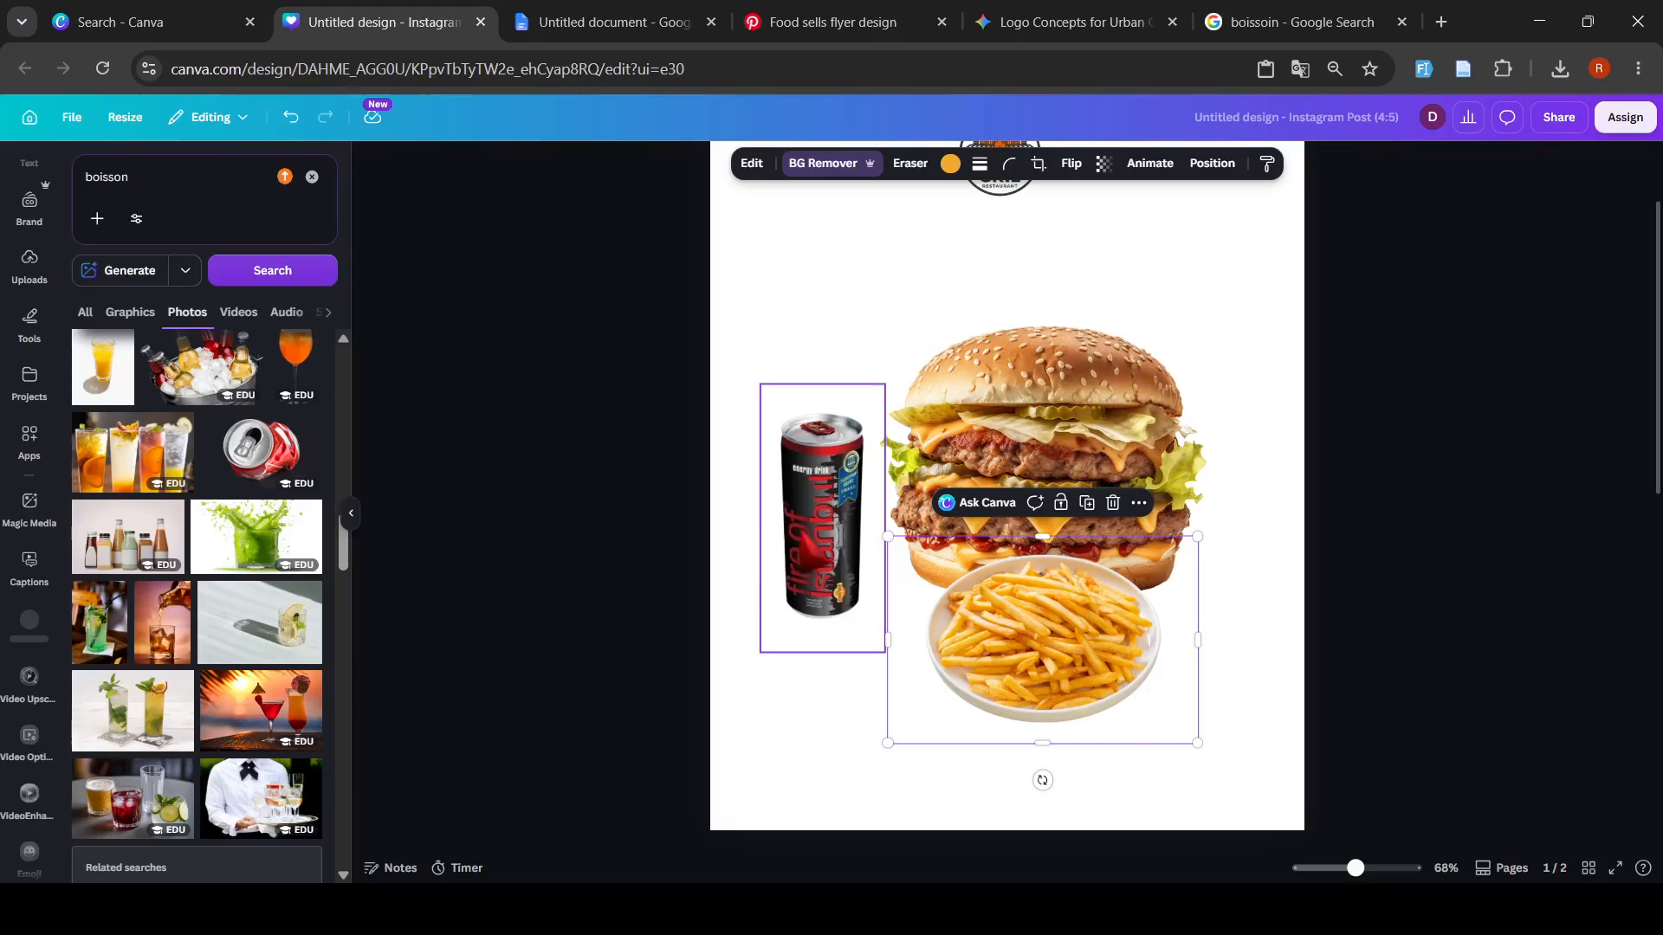
mouse_move(805, 520)
mouse_down()
mouse_move(845, 533)
mouse_move(829, 520)
mouse_up()
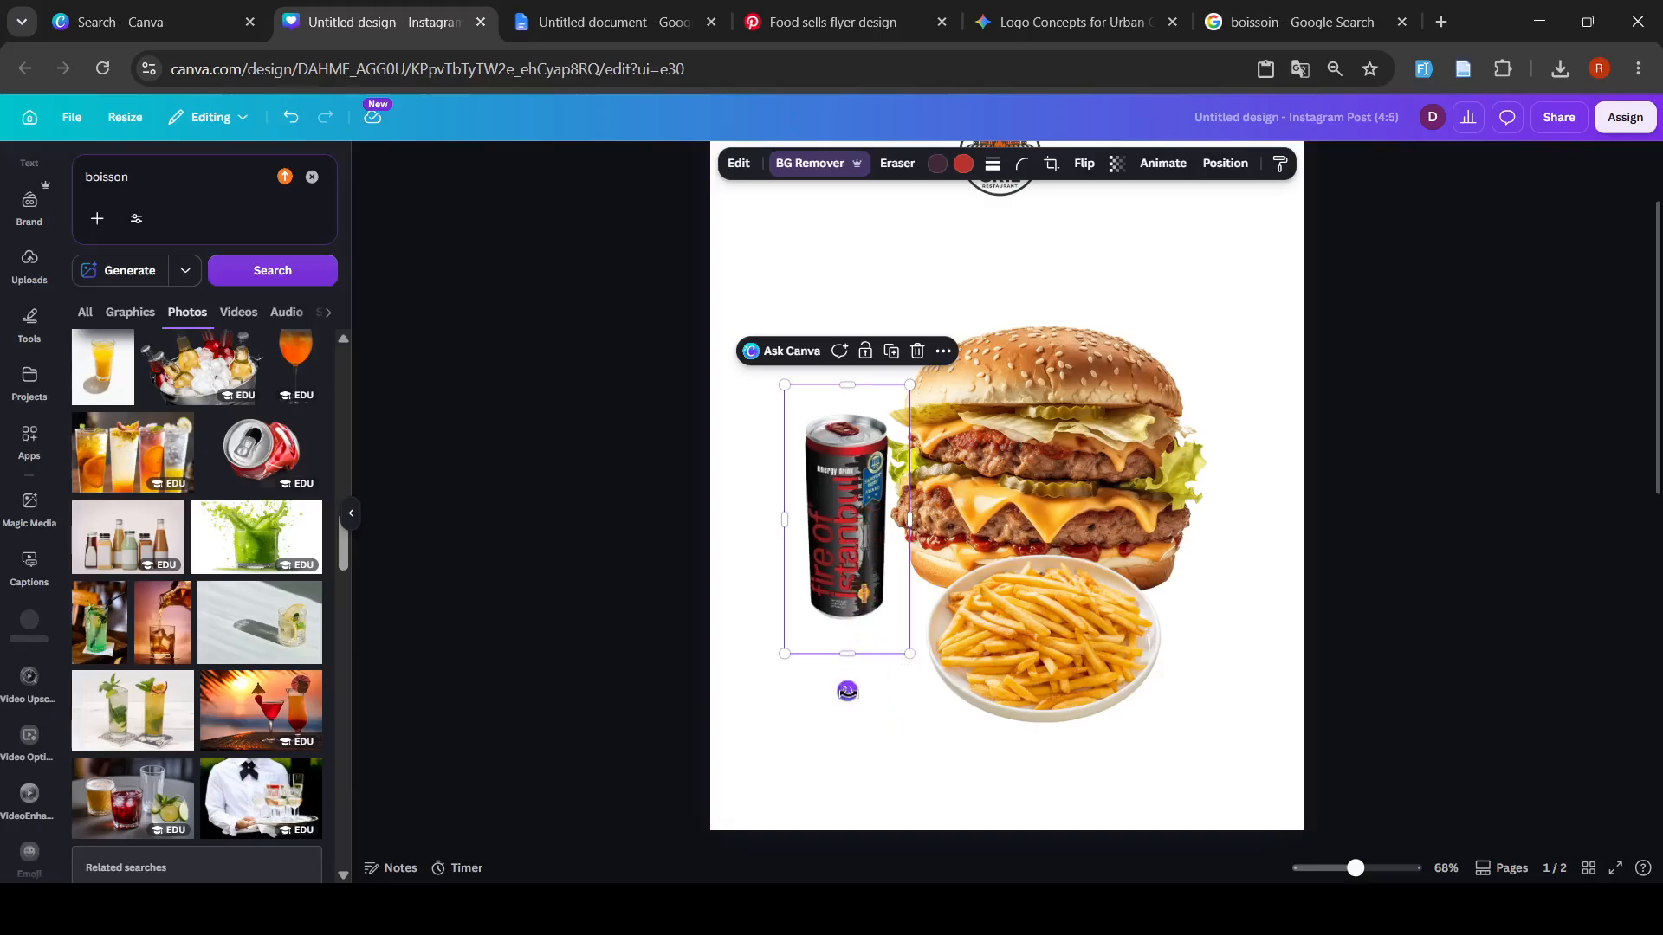
Step: Rotate the energy drink can counter-clockwise so its top leans away from the burger
drag(847, 690, 884, 731)
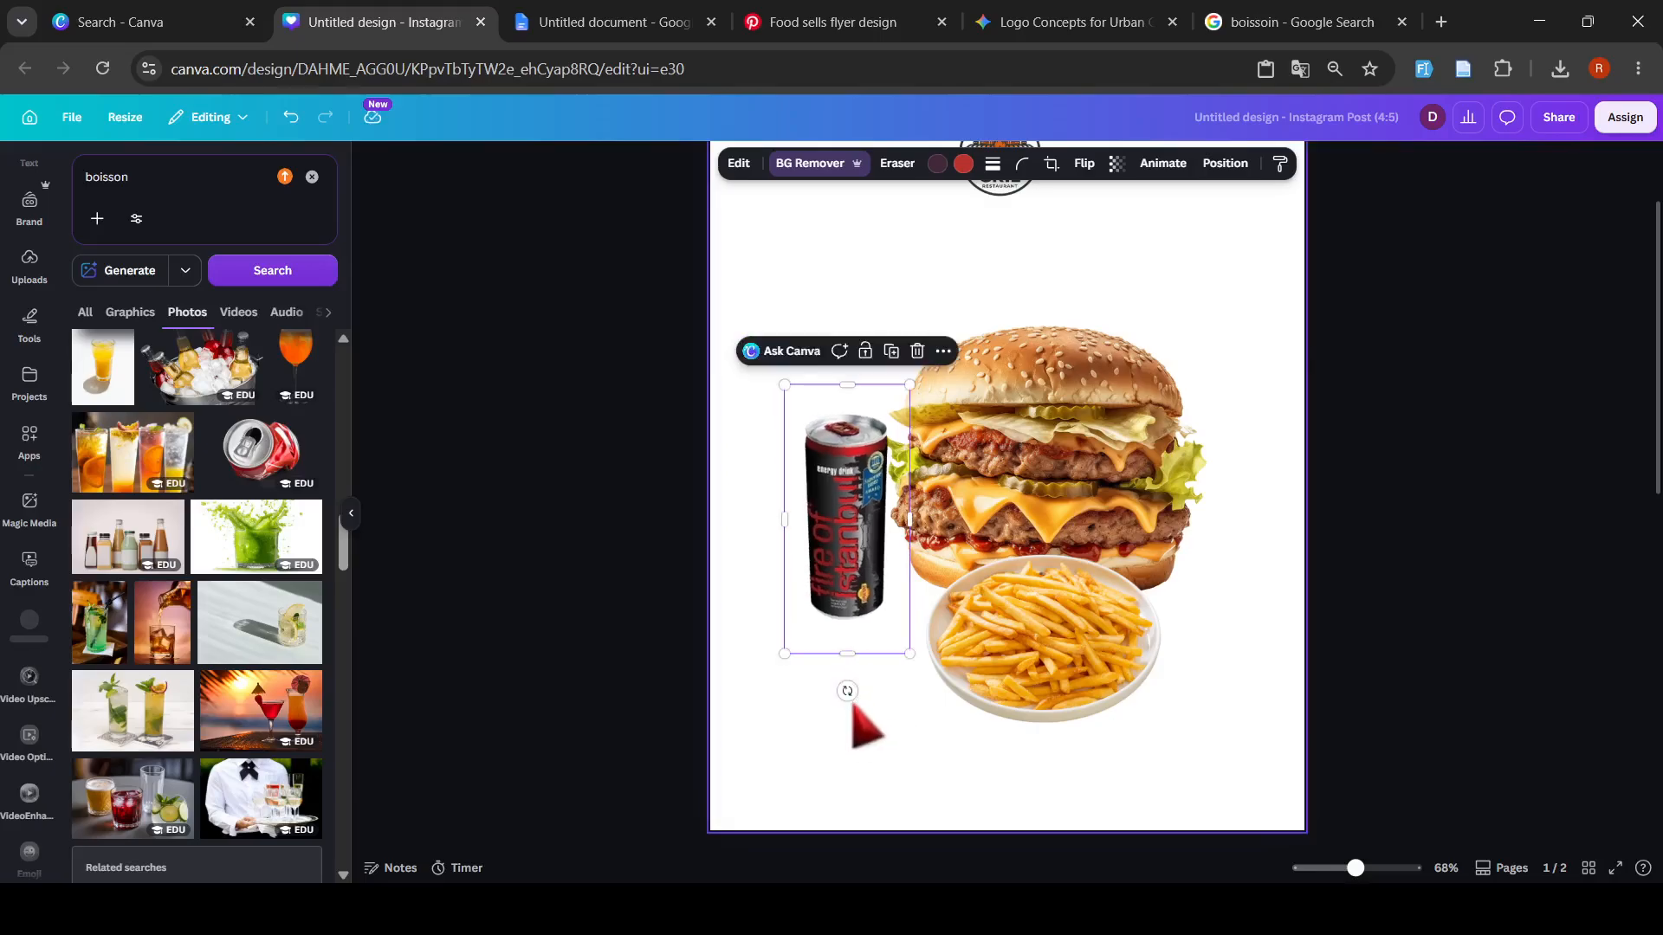
ctrl+scroll(866, 726, up, 5)
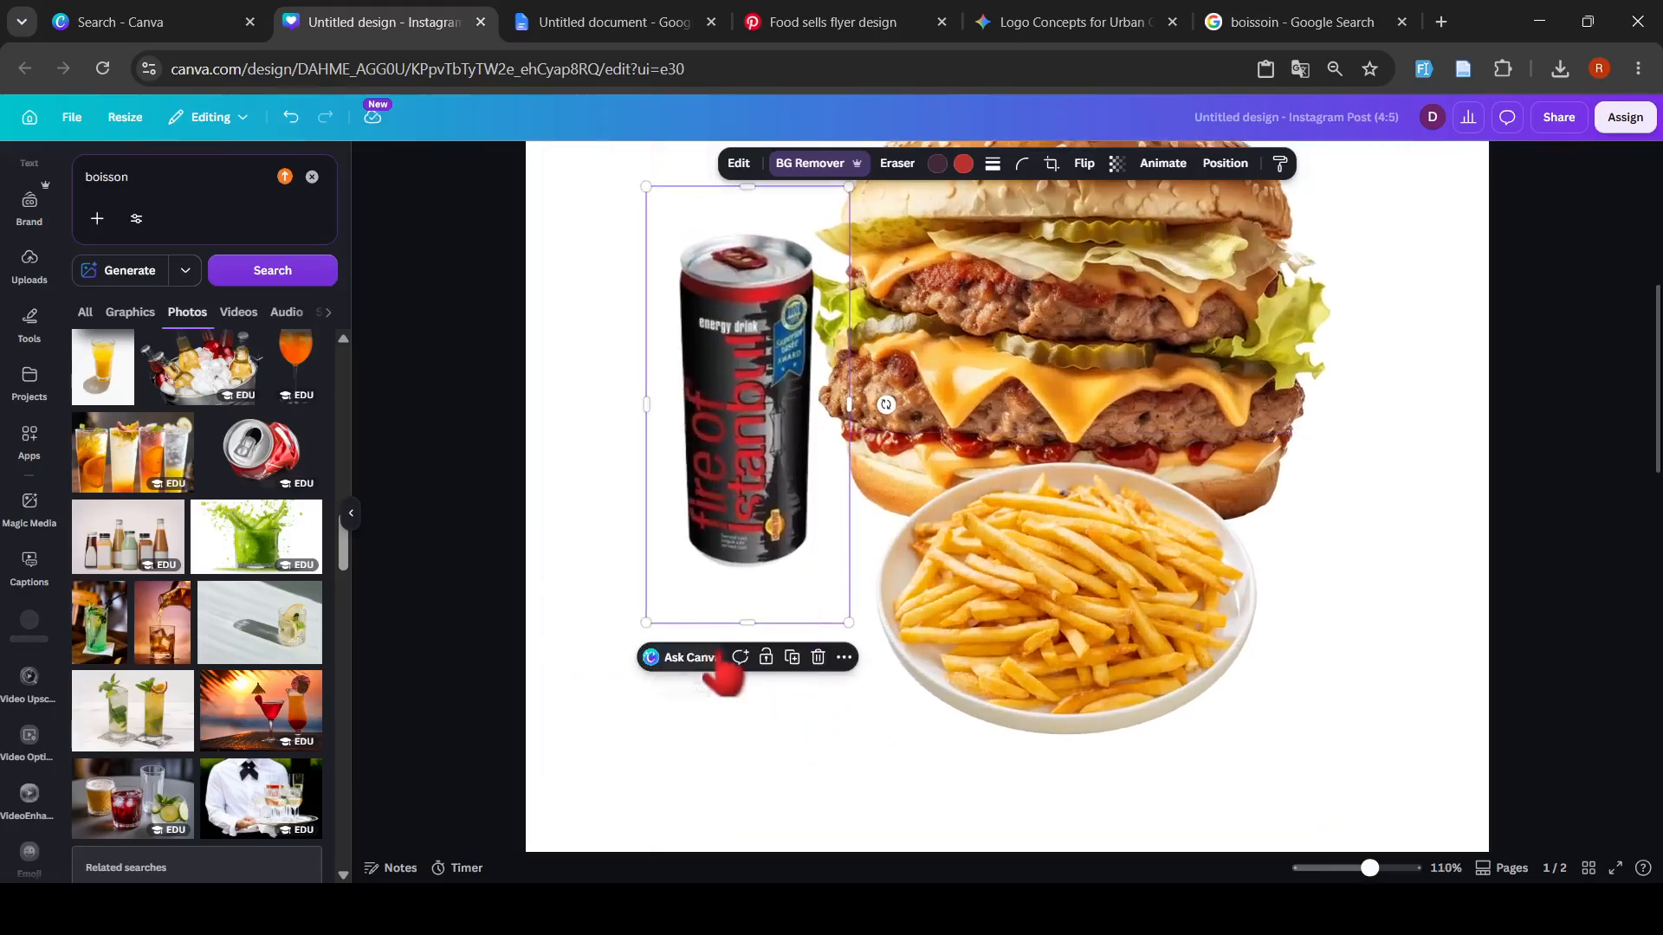
click(767, 671)
click(752, 611)
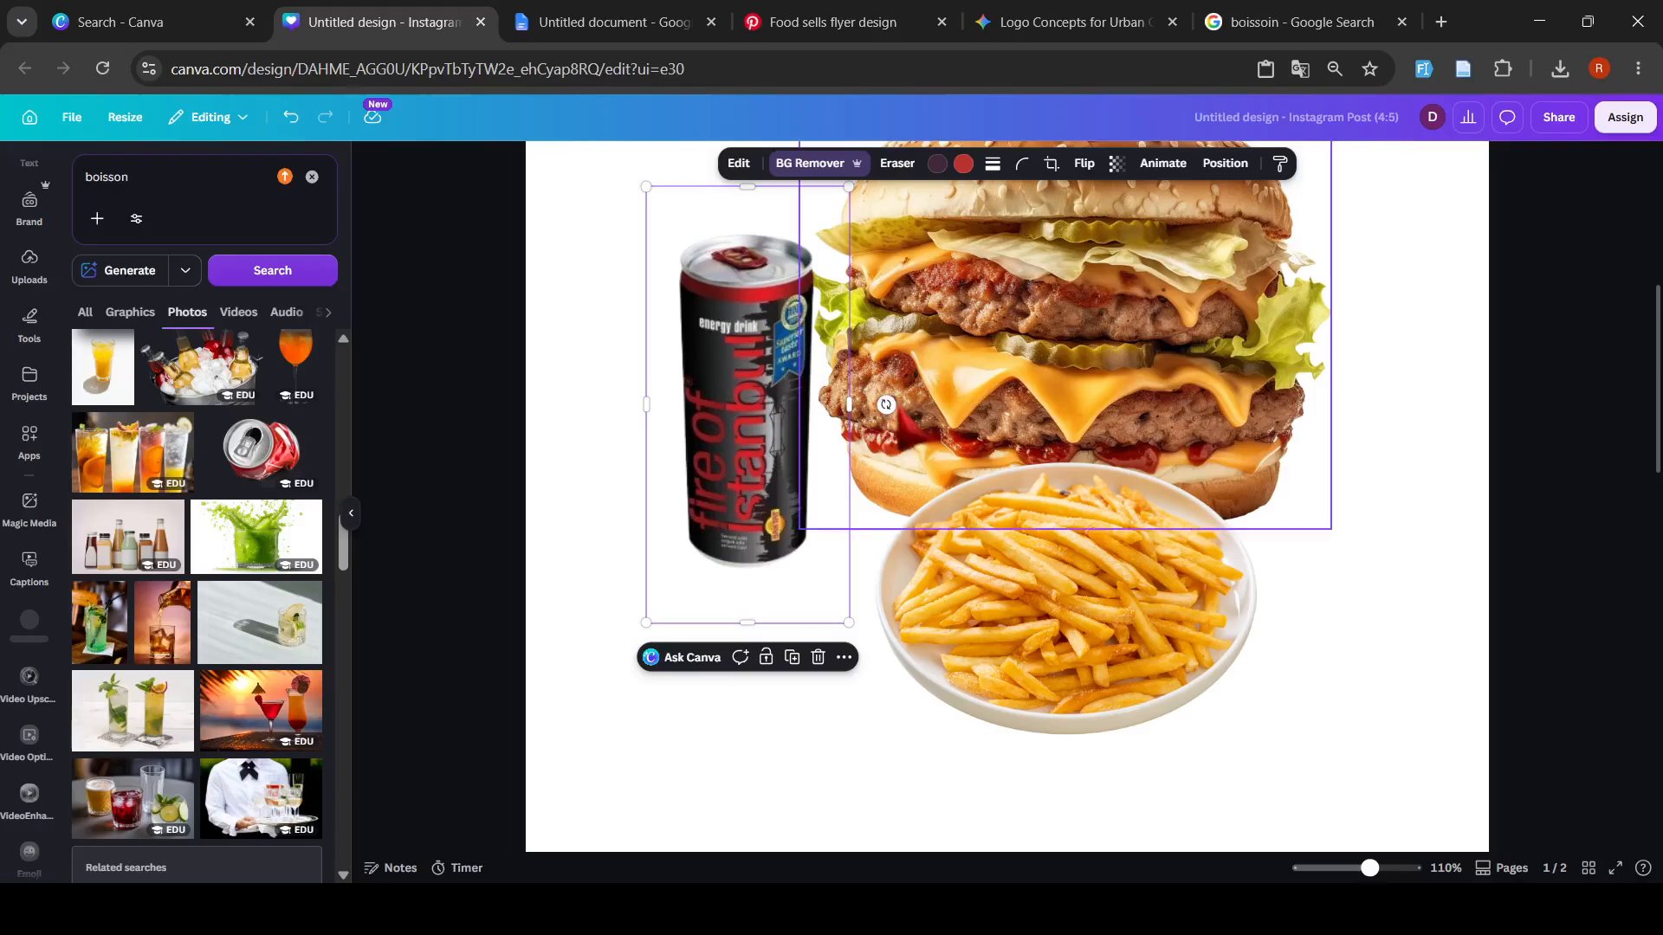
drag(886, 404, 837, 366)
Step: Rotate the fries plate slightly counter-clockwise and move it up to overlap more of the burger's base
click(1070, 628)
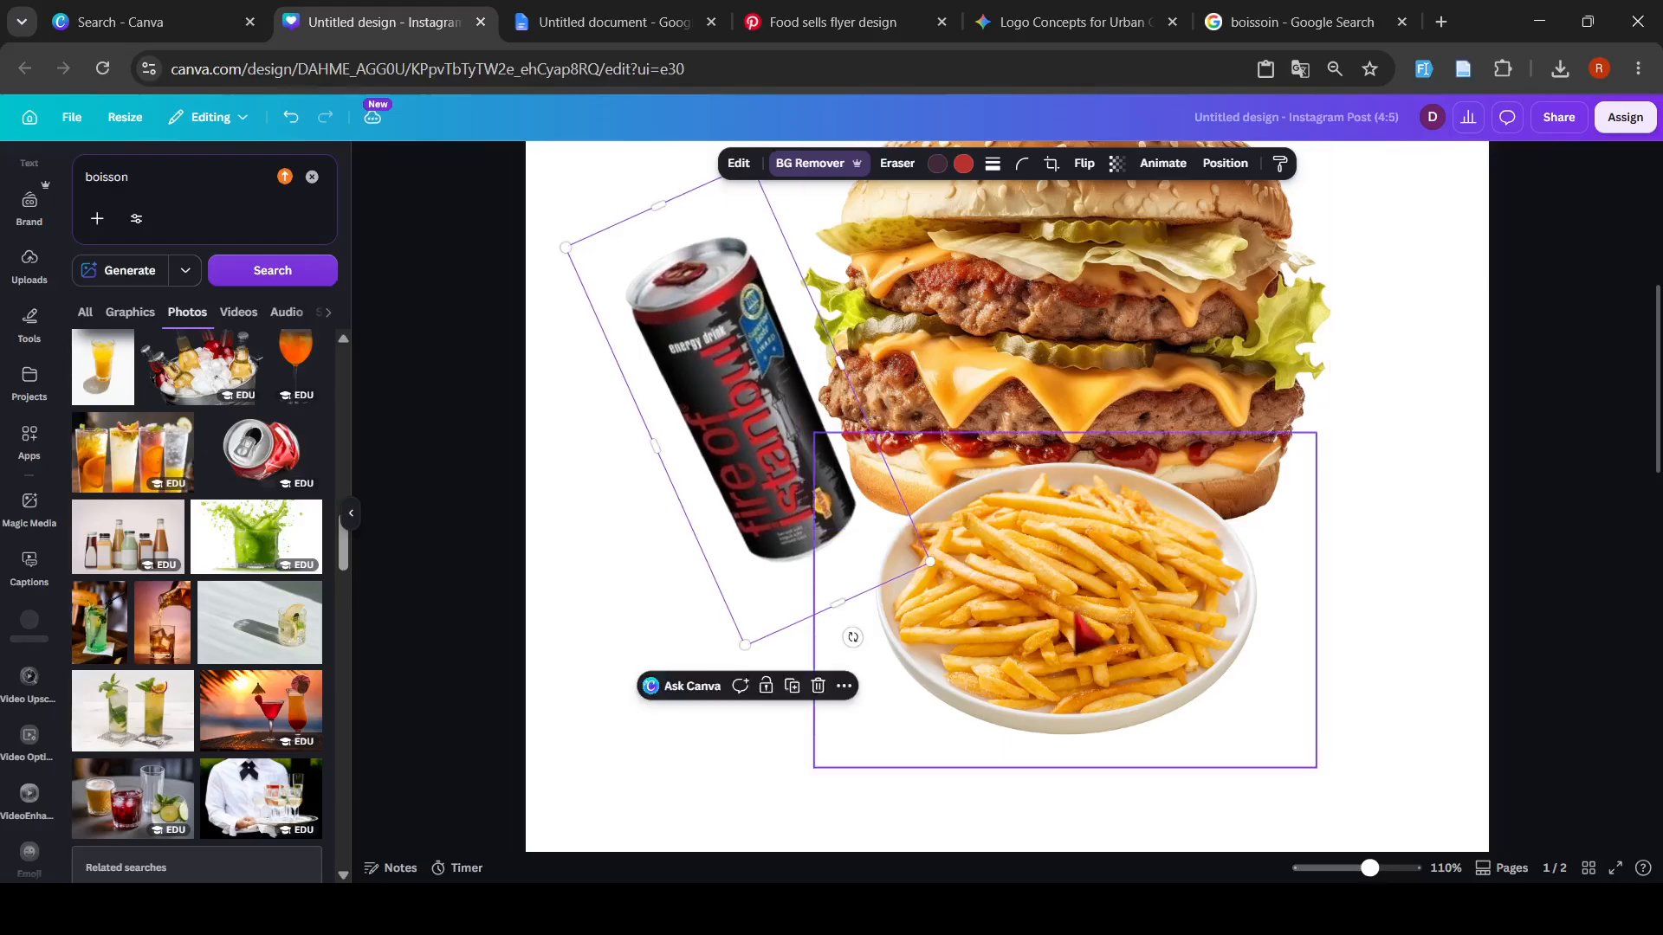
drag(1064, 805, 1119, 813)
drag(1133, 609, 1102, 557)
Step: Rotate the burger clockwise so it leans away from the can behind the fries plate
click(1255, 312)
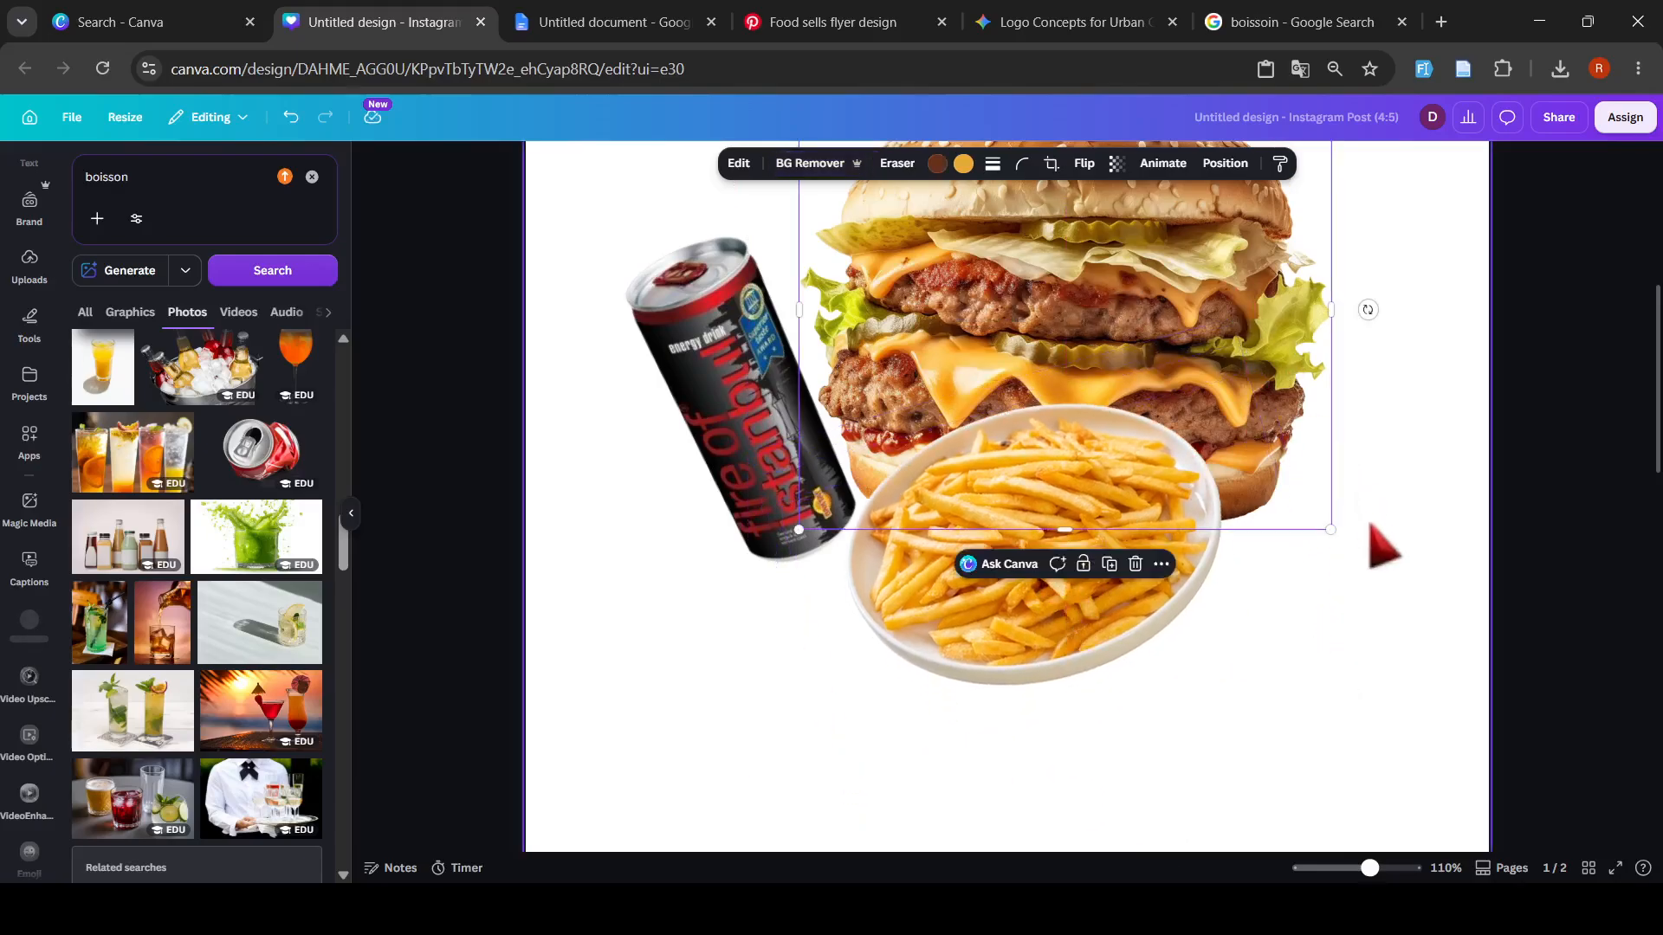
drag(1369, 310, 1361, 398)
click(1462, 613)
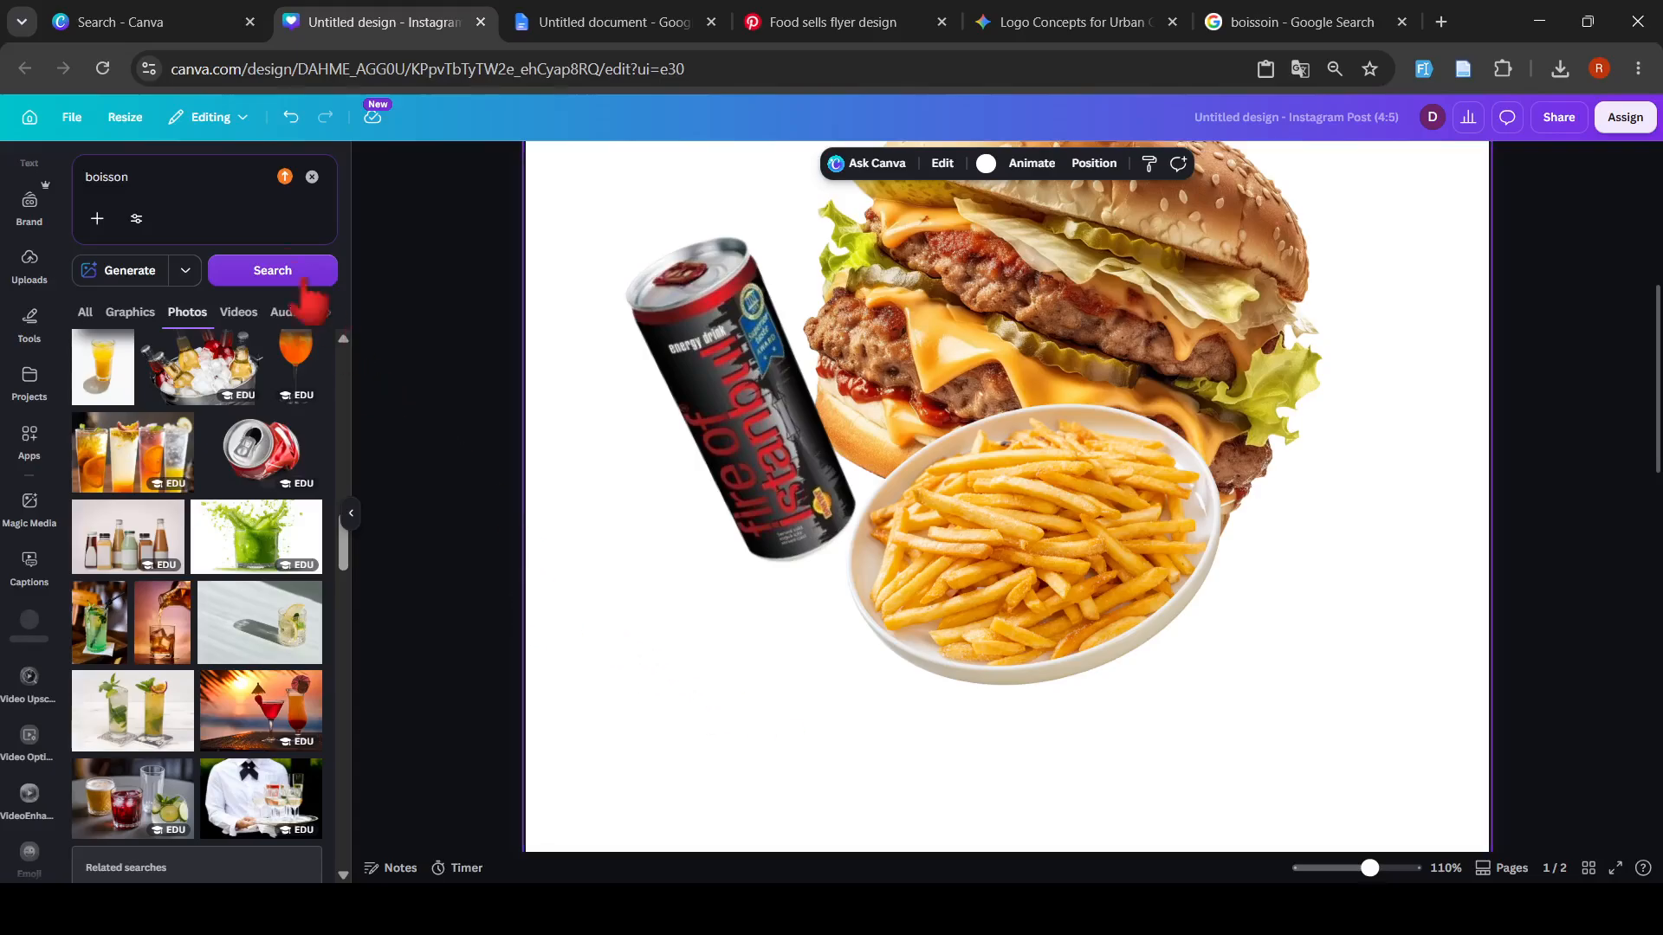
Step: Search the element library for "shadow" and show only the graphics results
double_click(165, 182)
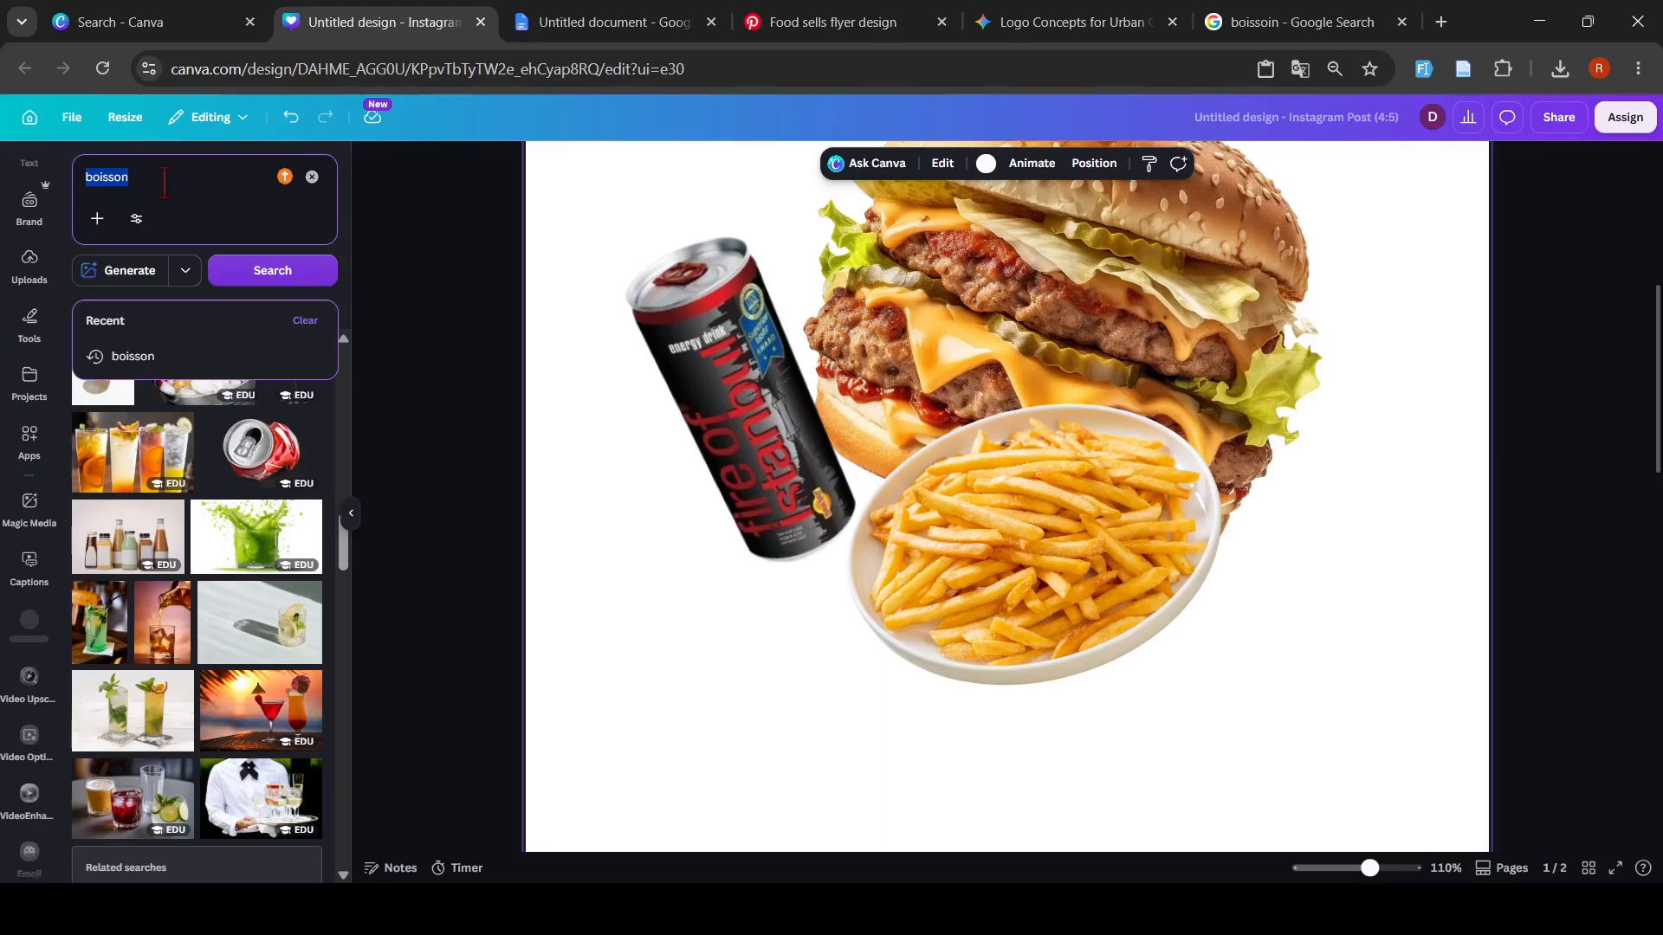
key(BackSpace)
text(sh)
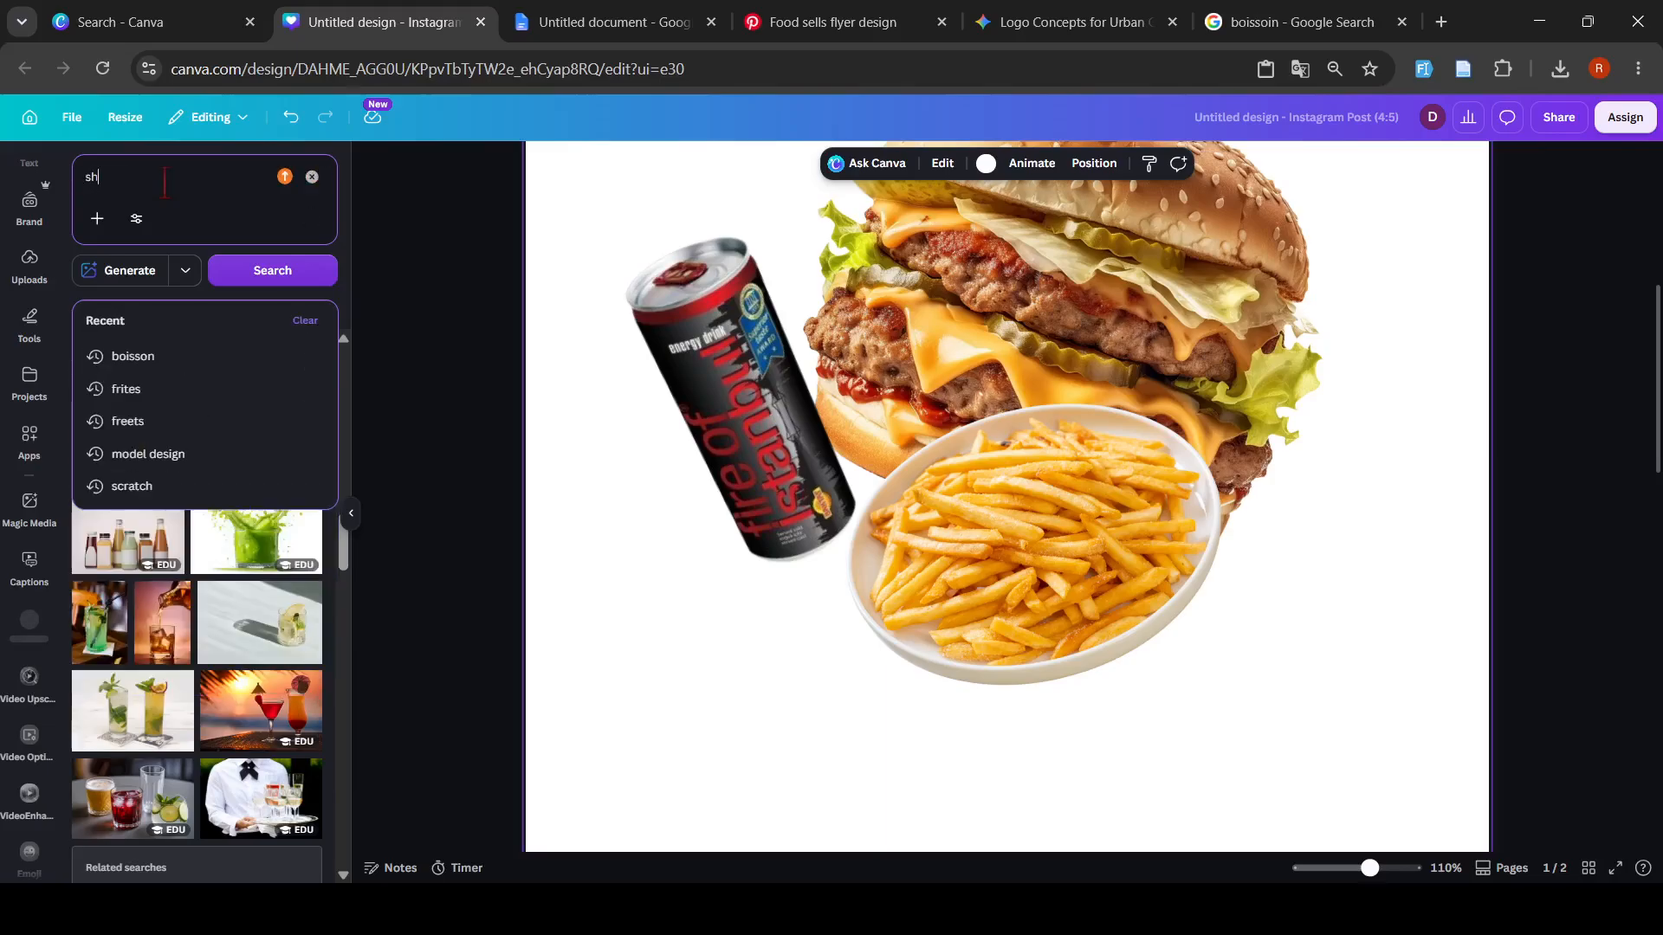
text(o)
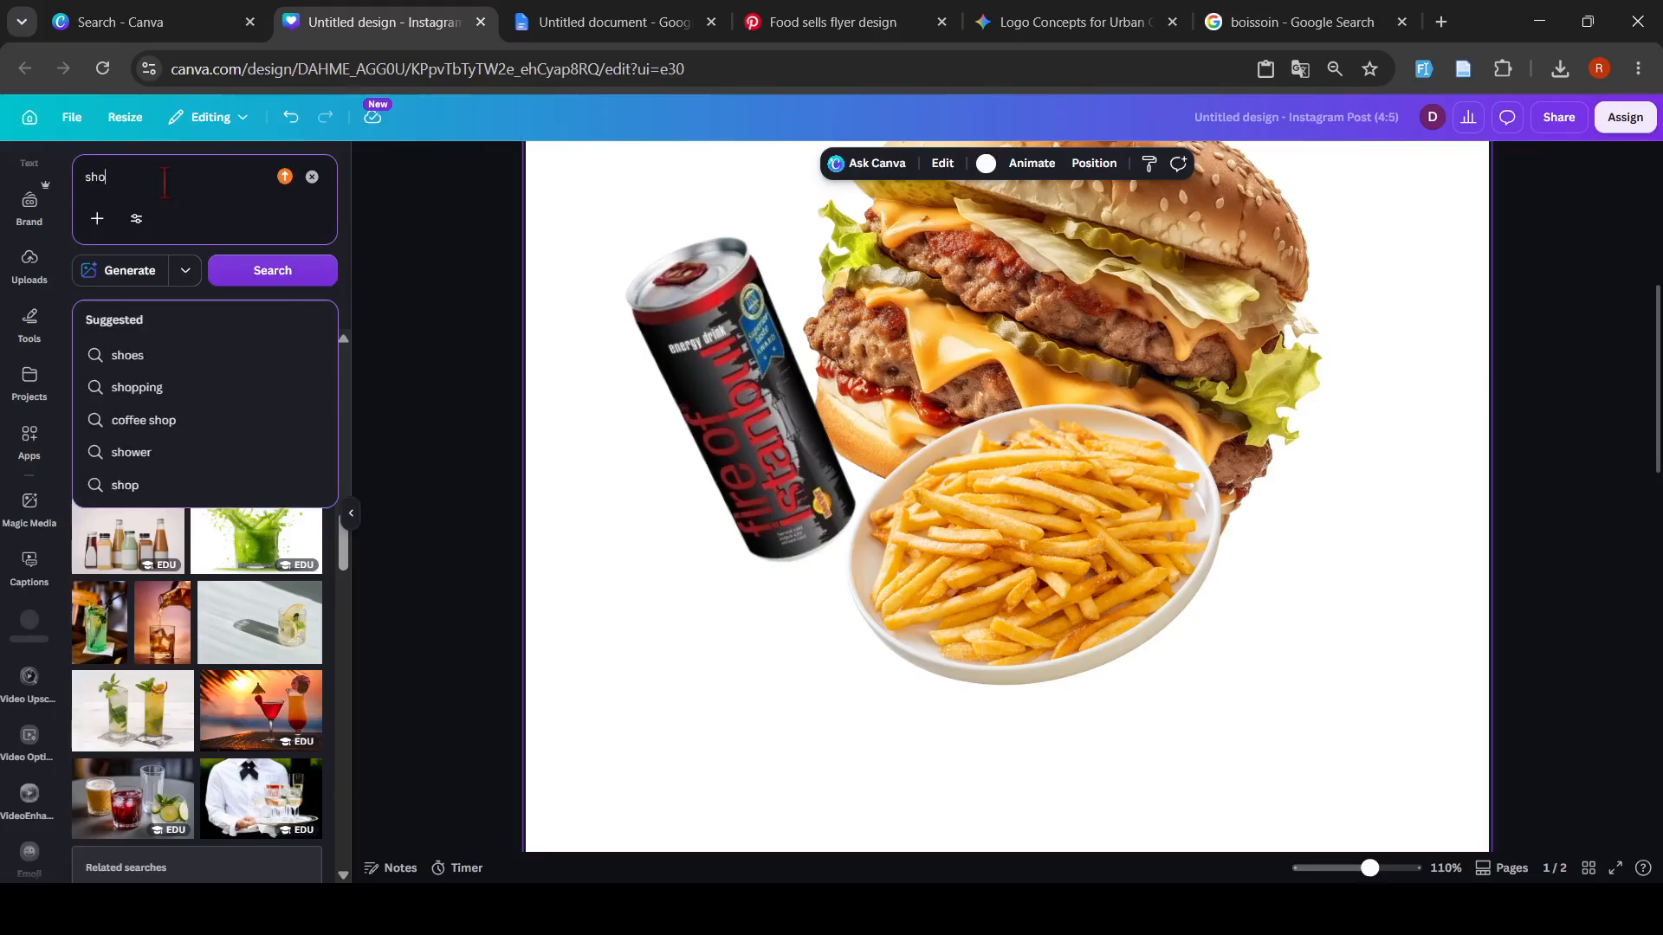
text(dow)
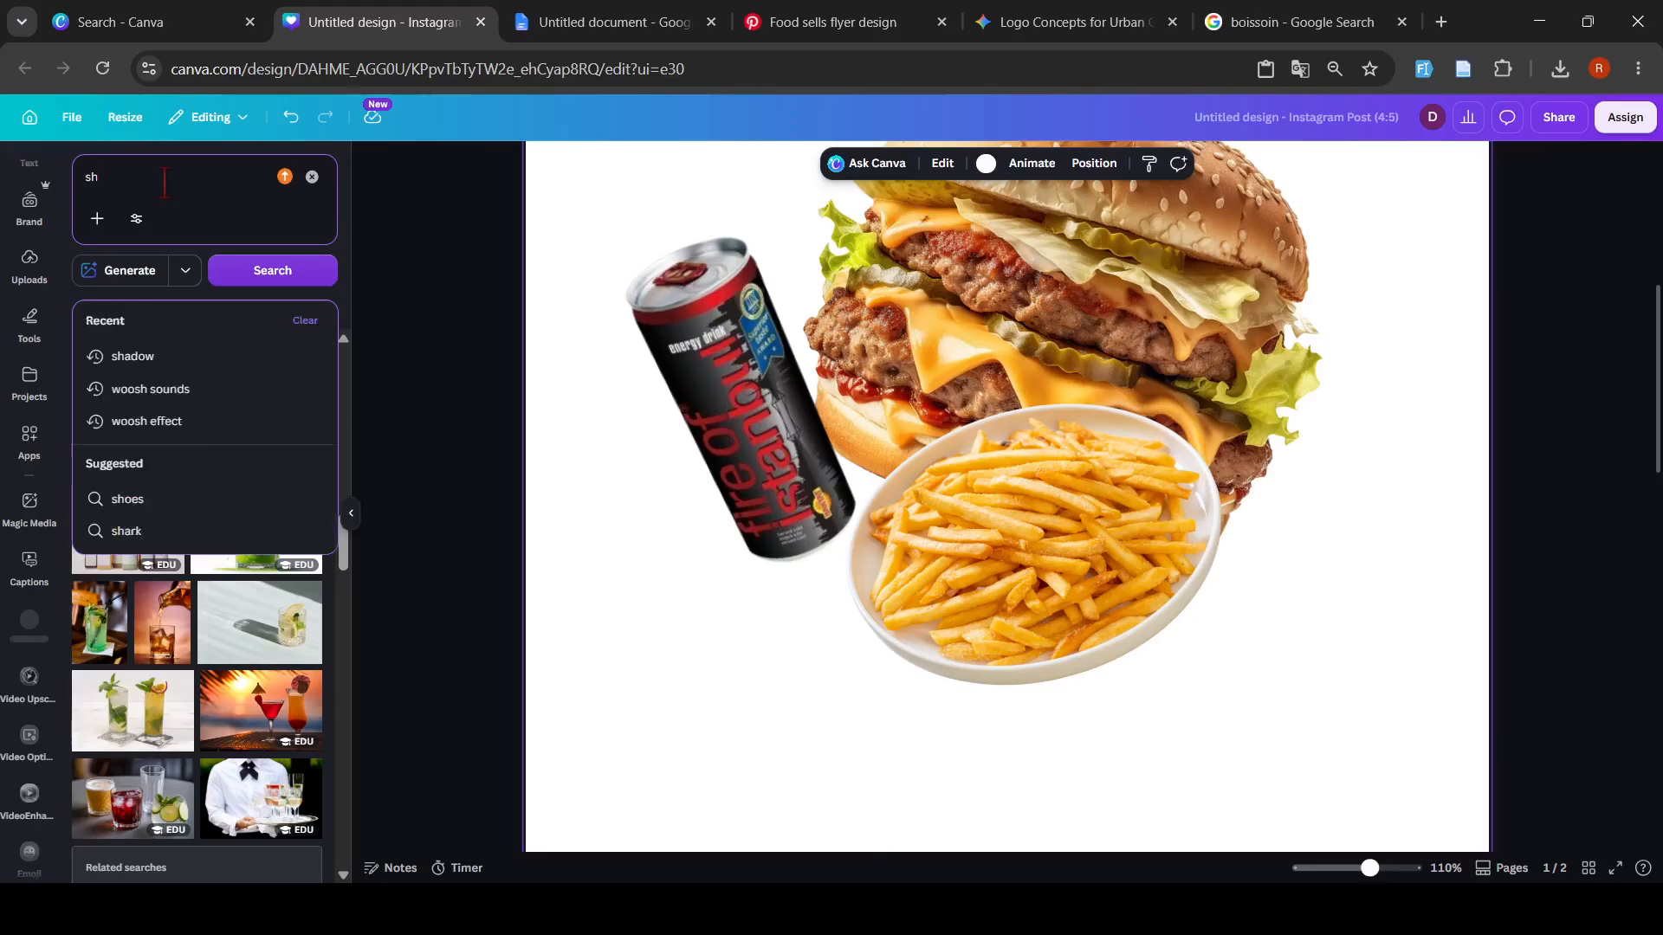
text(aw)
key(BackSpace)
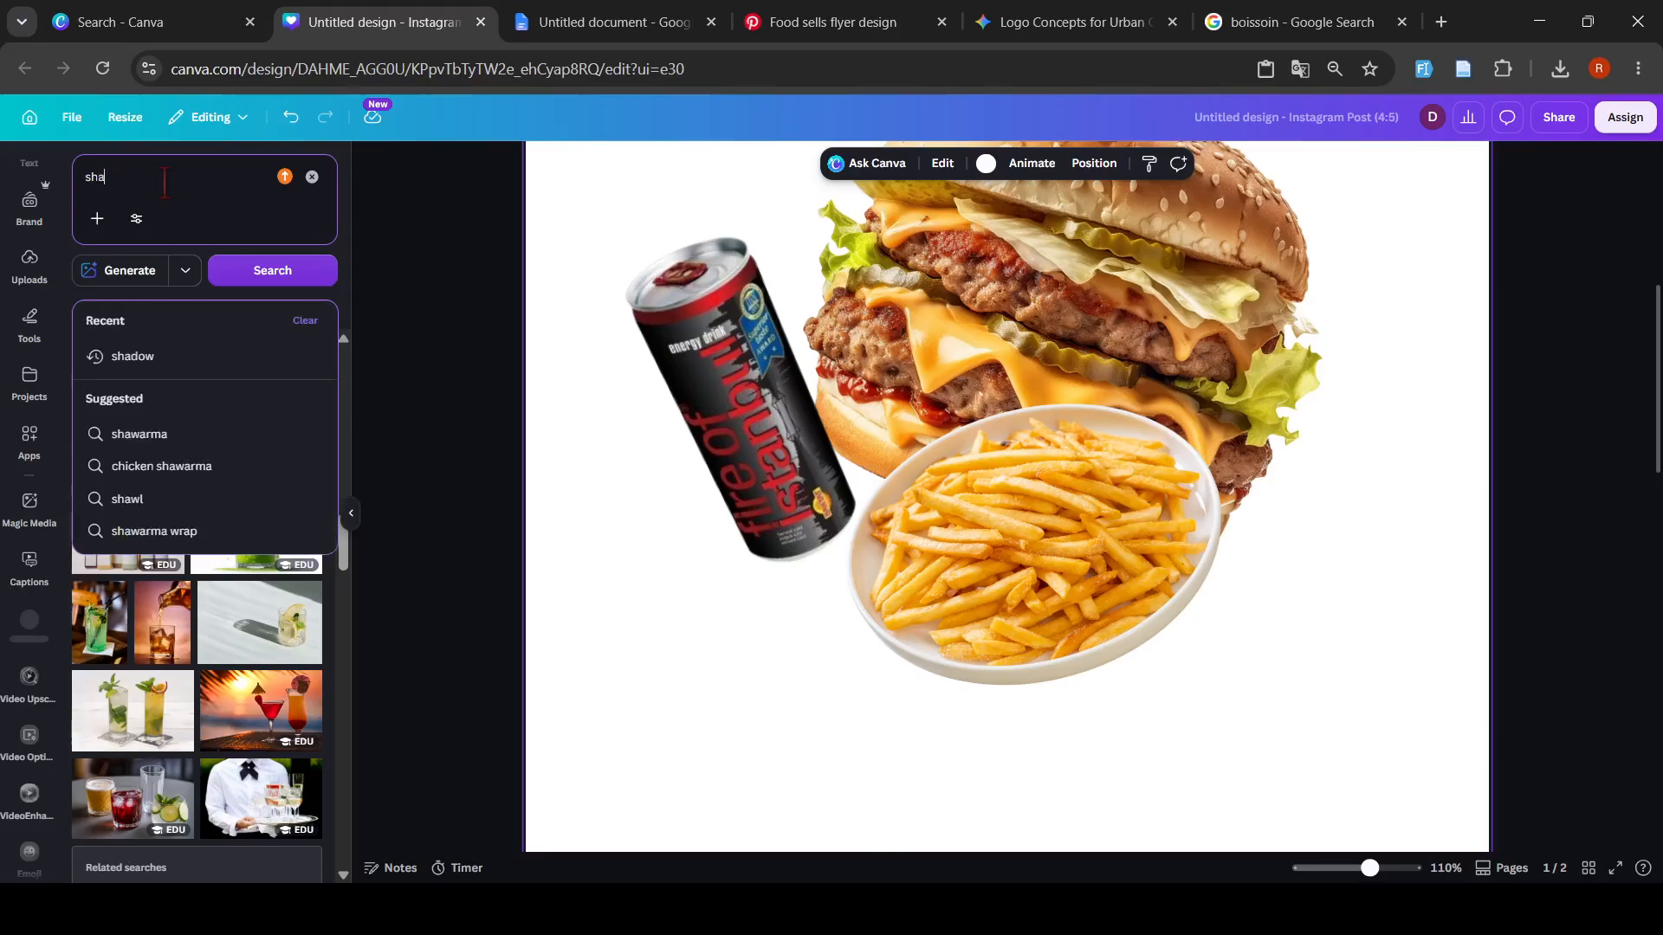
text(dow)
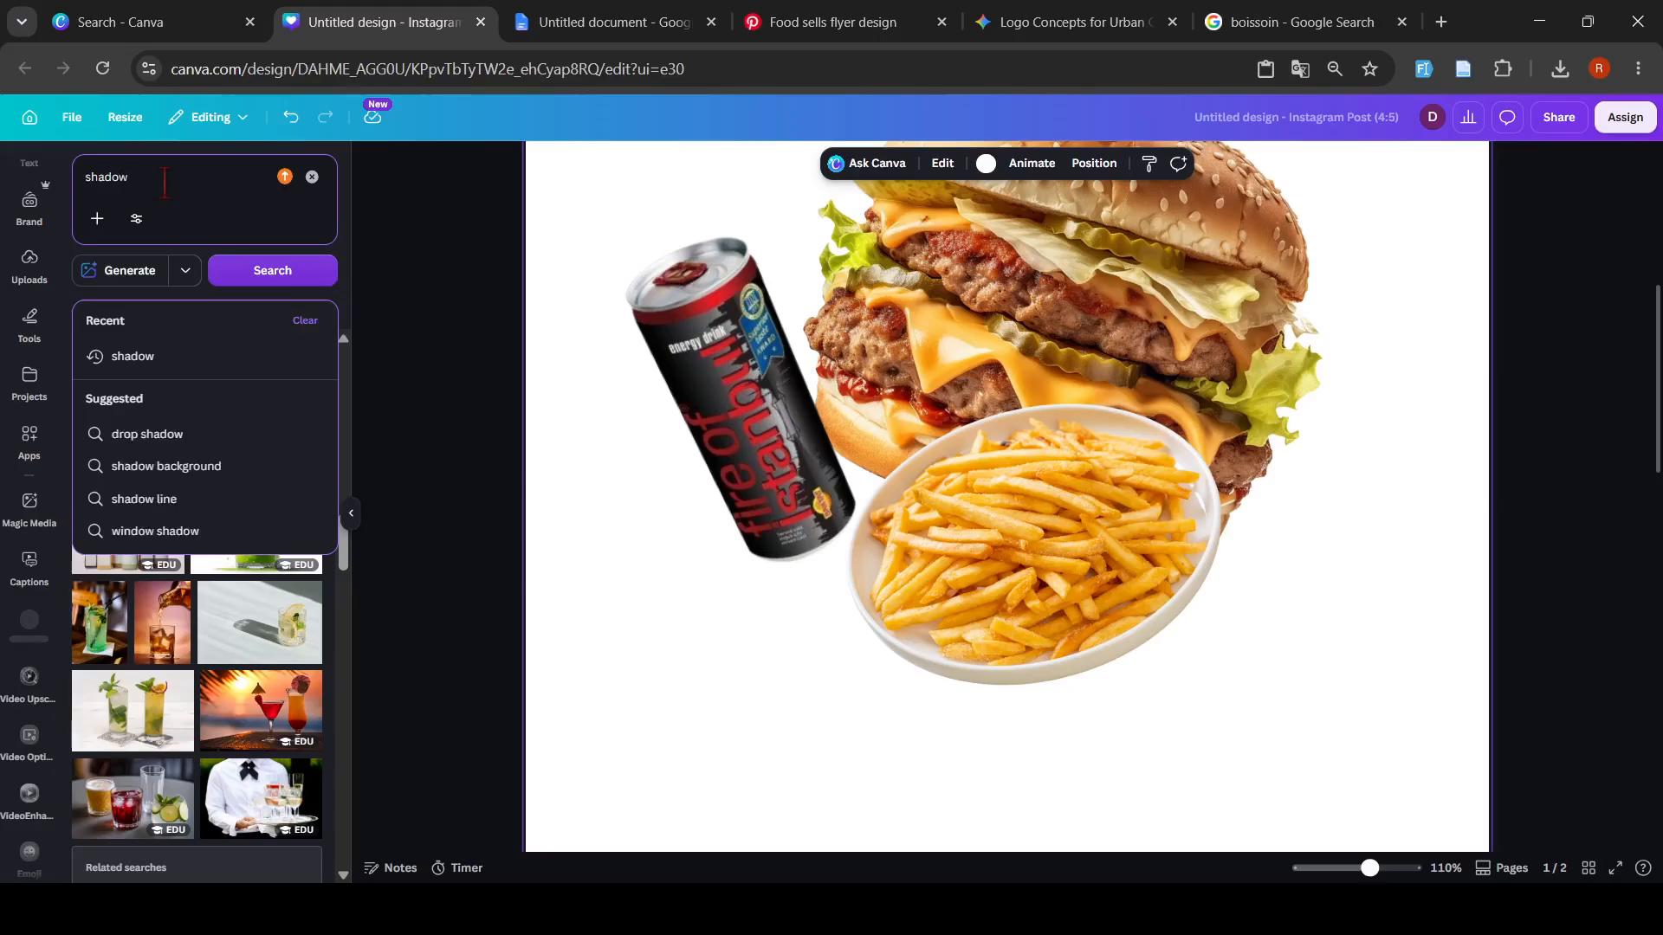
key(Return)
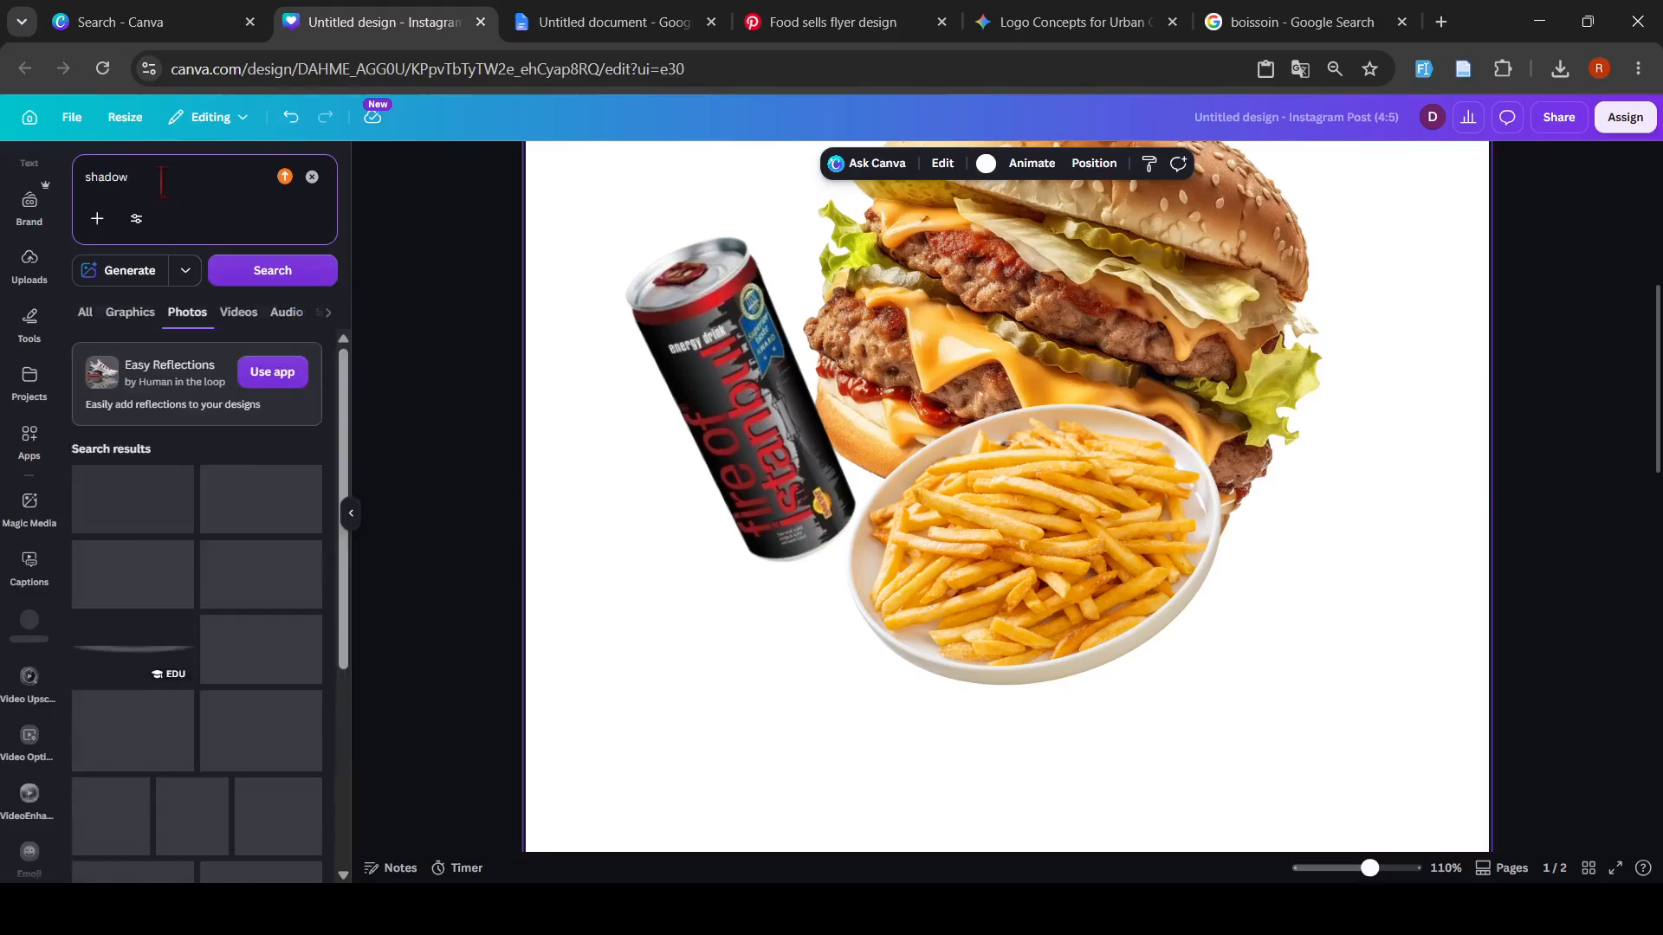
click(128, 313)
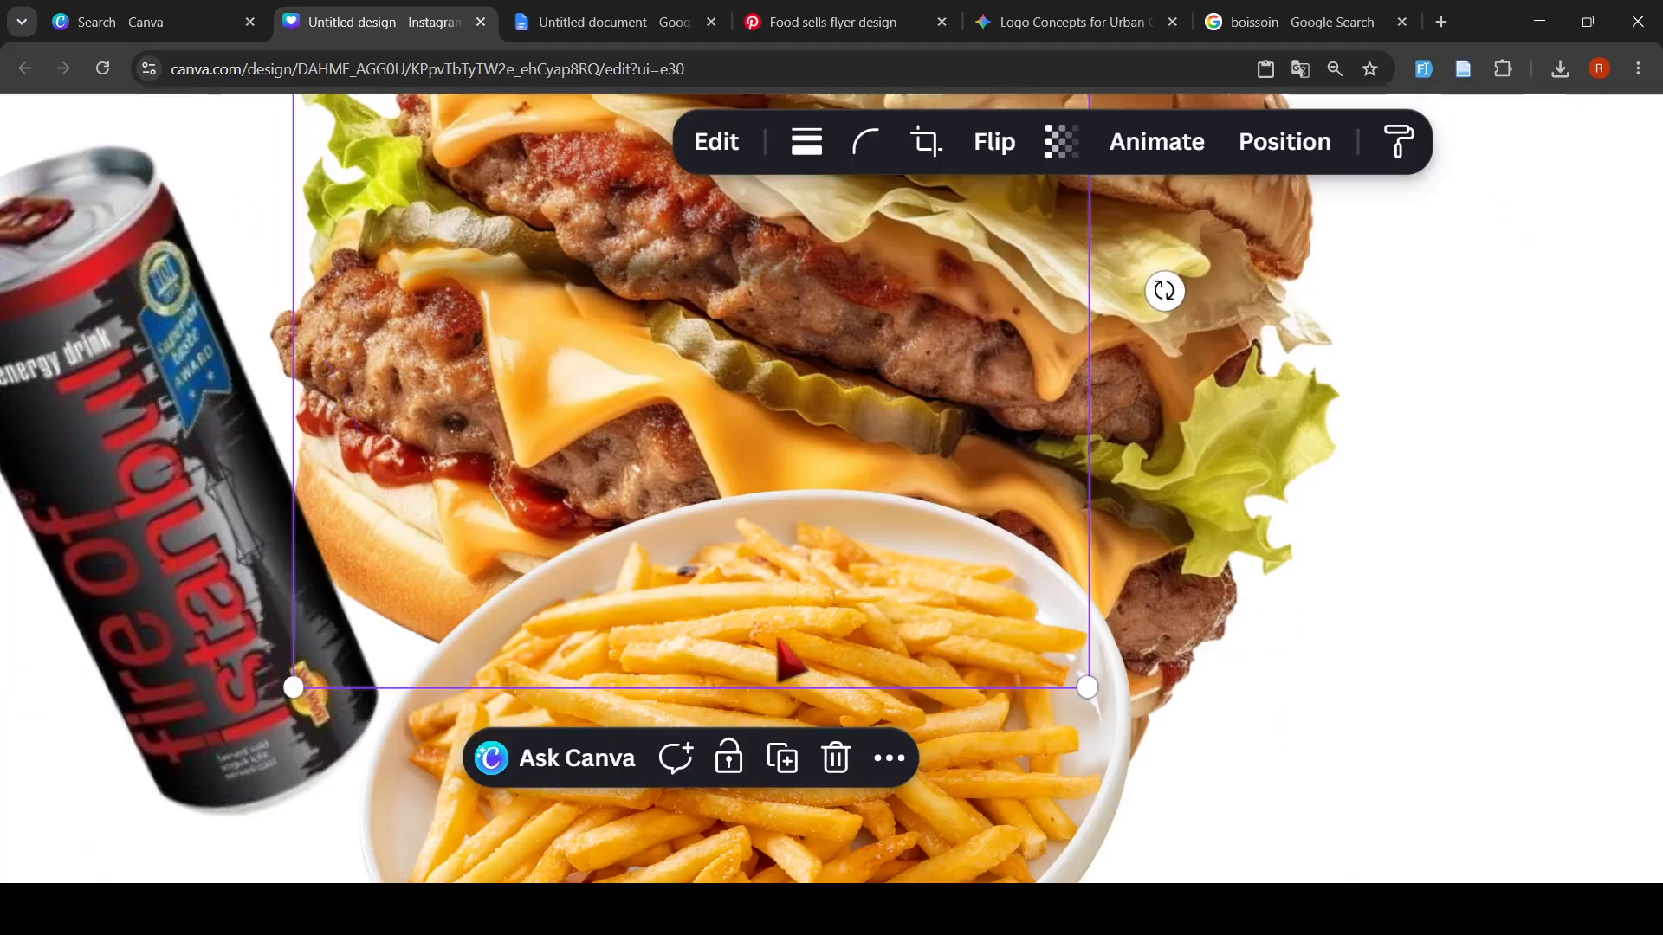
Step: Place a thin flat shadow graphic beneath the energy drink can, extending outward from its base on the side away from the burger
scroll(778, 639, down, 1)
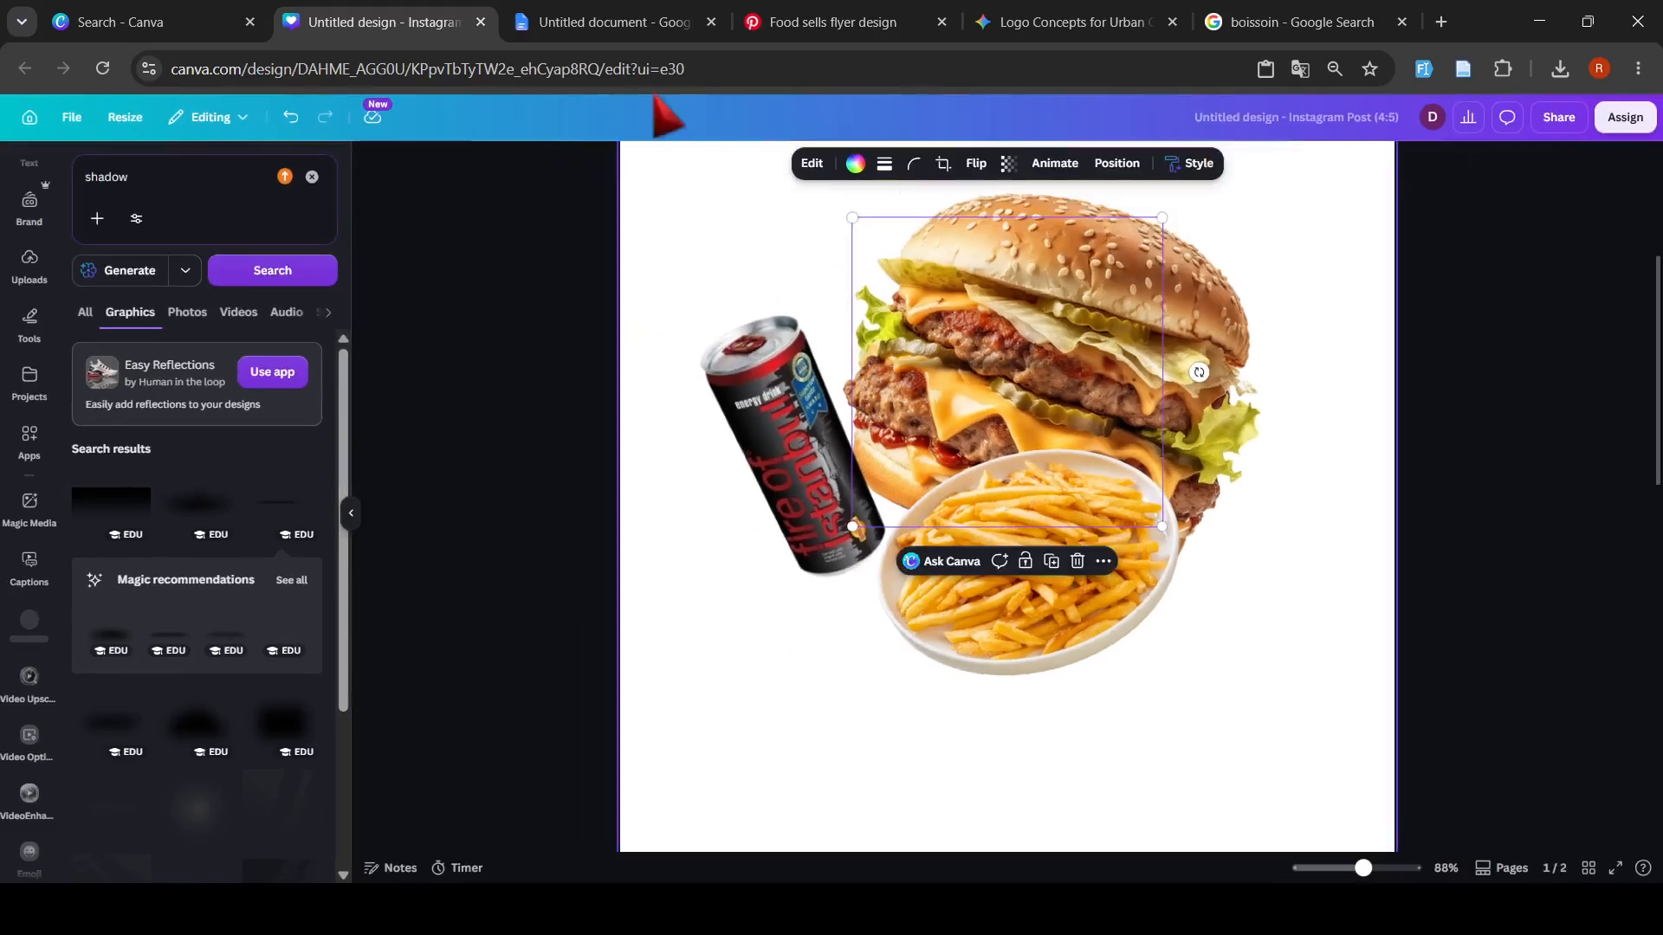
scroll(1158, 677, down, 3)
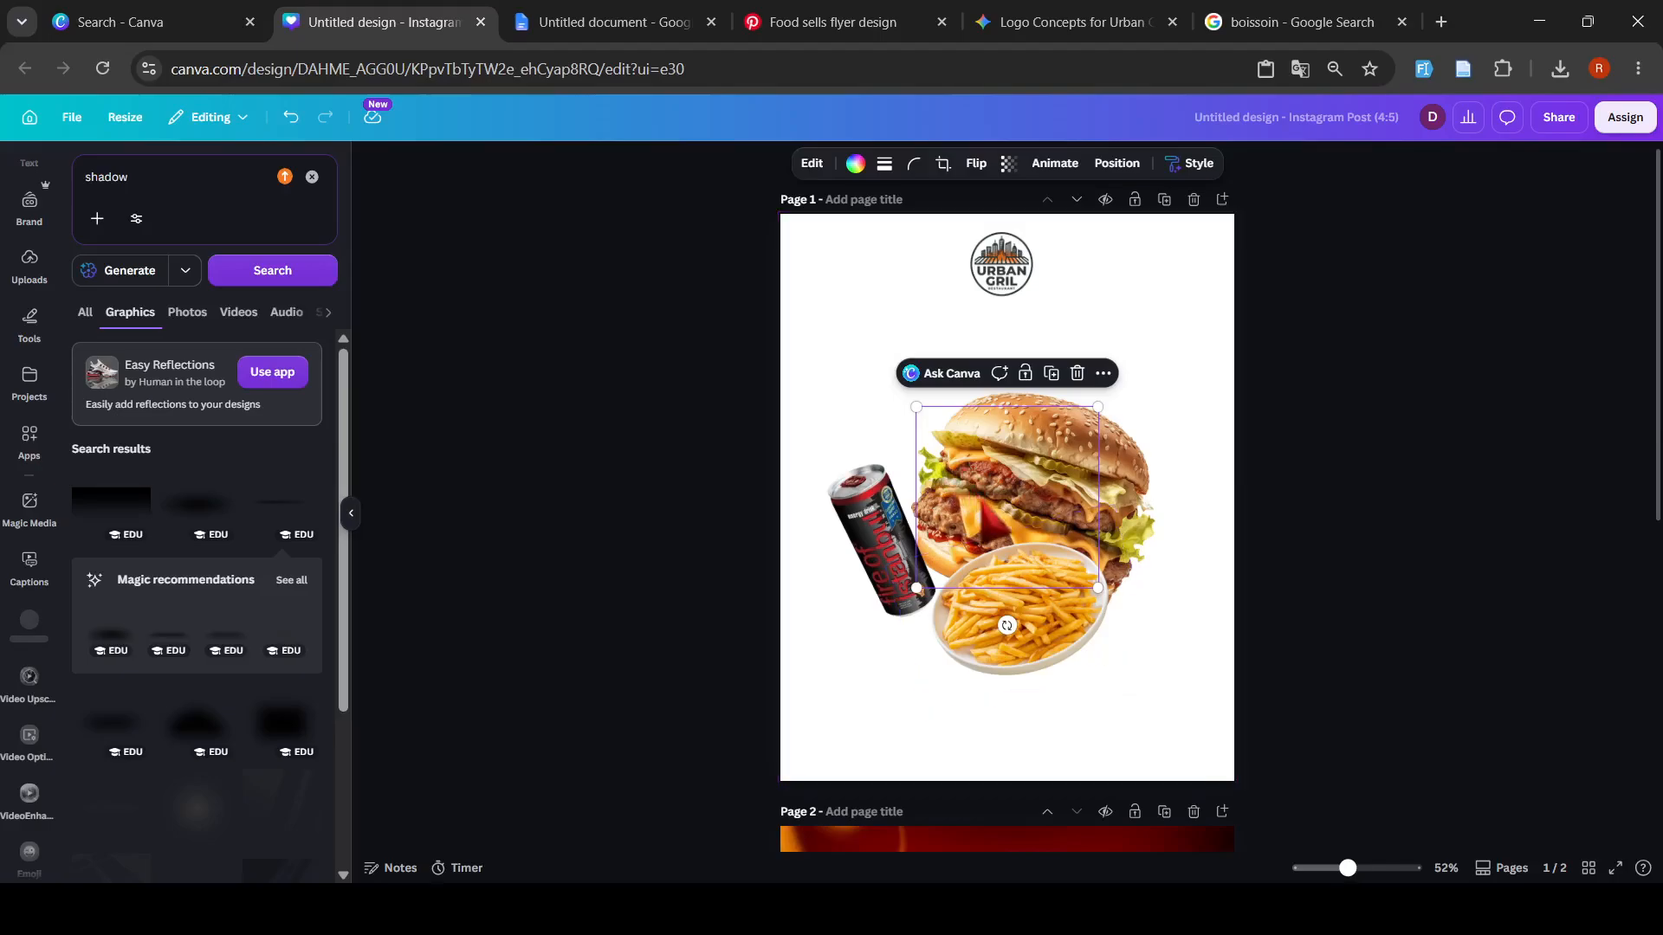
drag(982, 502, 839, 625)
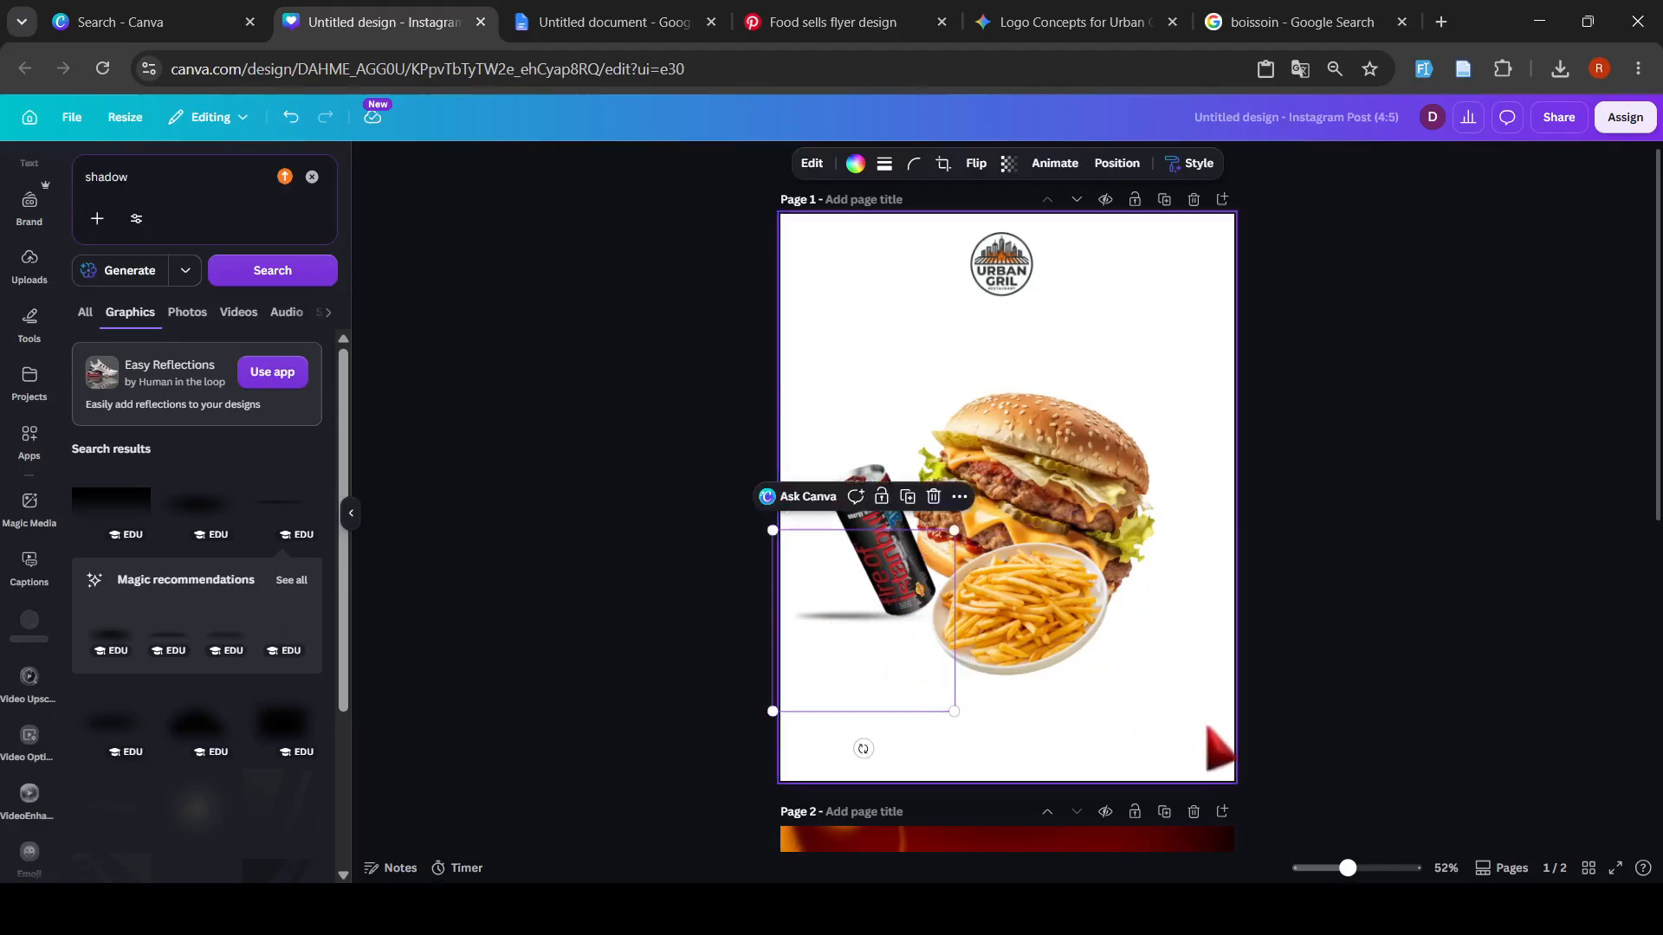
click(1211, 732)
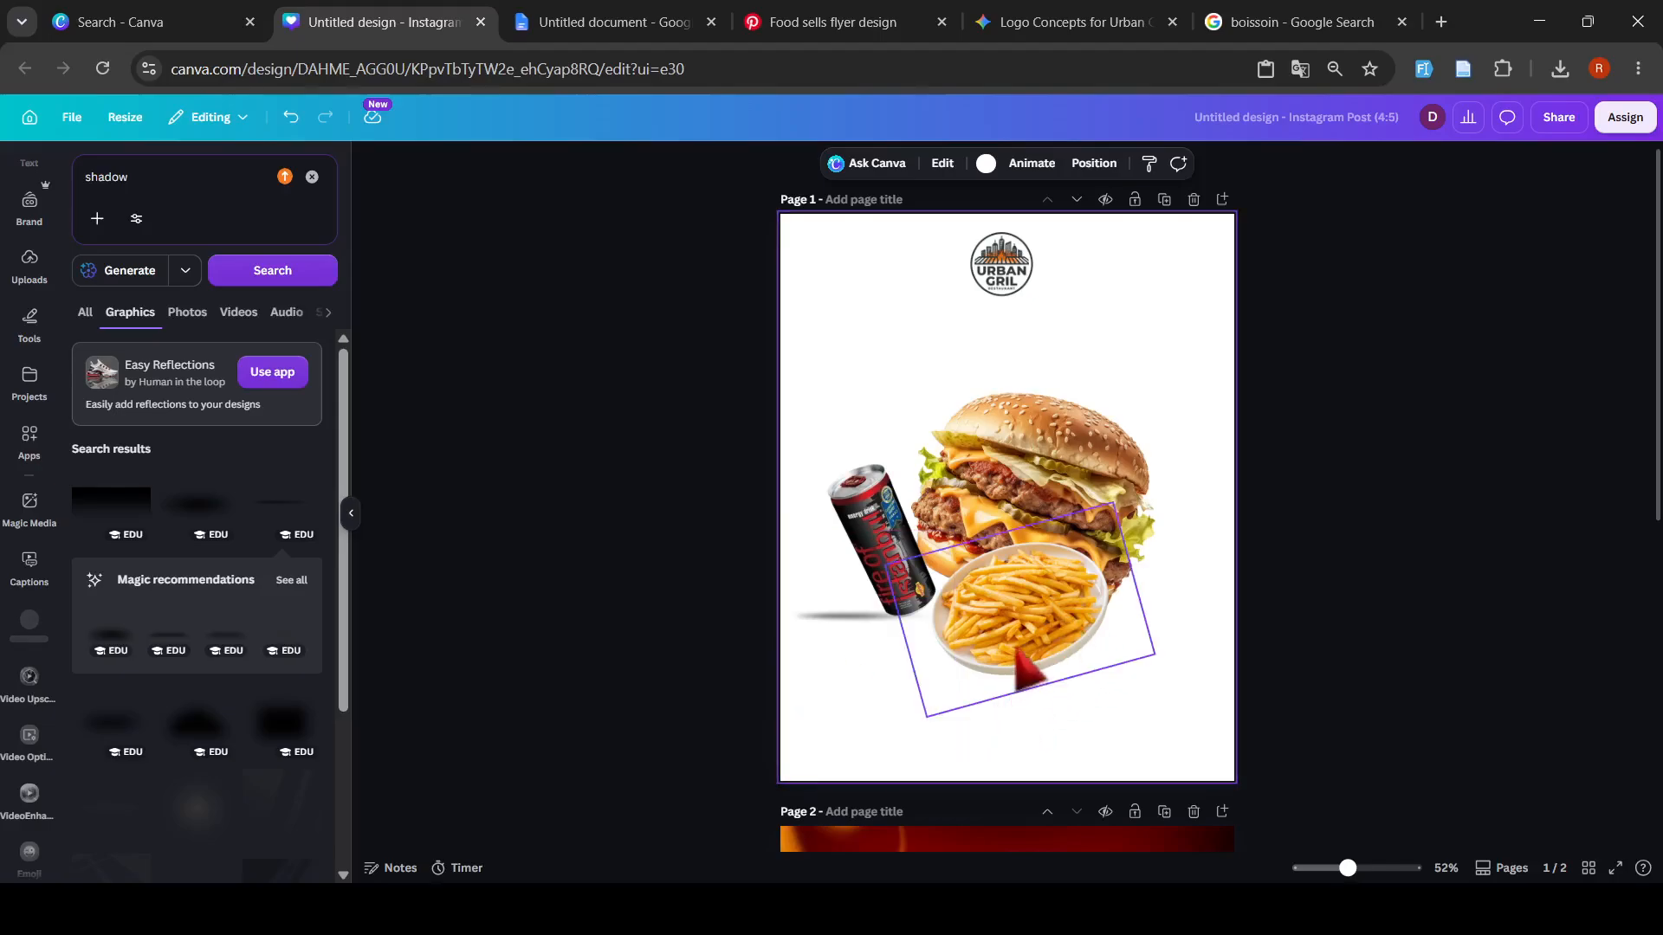
Step: Shift the fries plate to the burger's lower right and add a soft dome-shaped shadow between the can and the plate
drag(1018, 657, 1073, 639)
click(1299, 612)
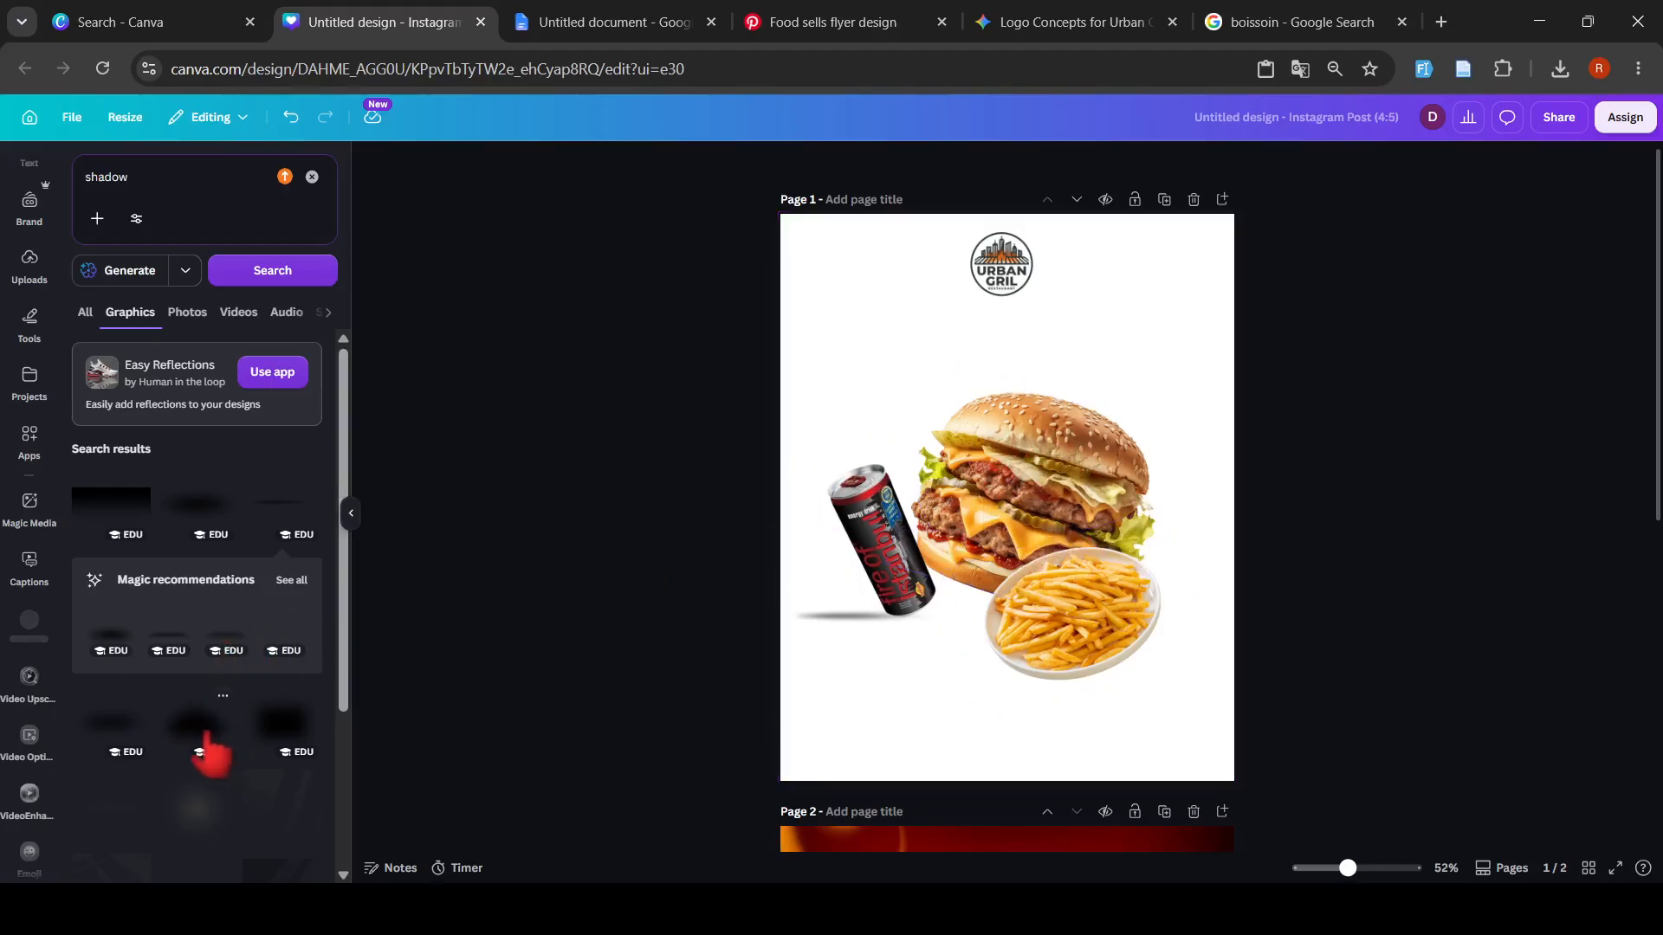
click(207, 735)
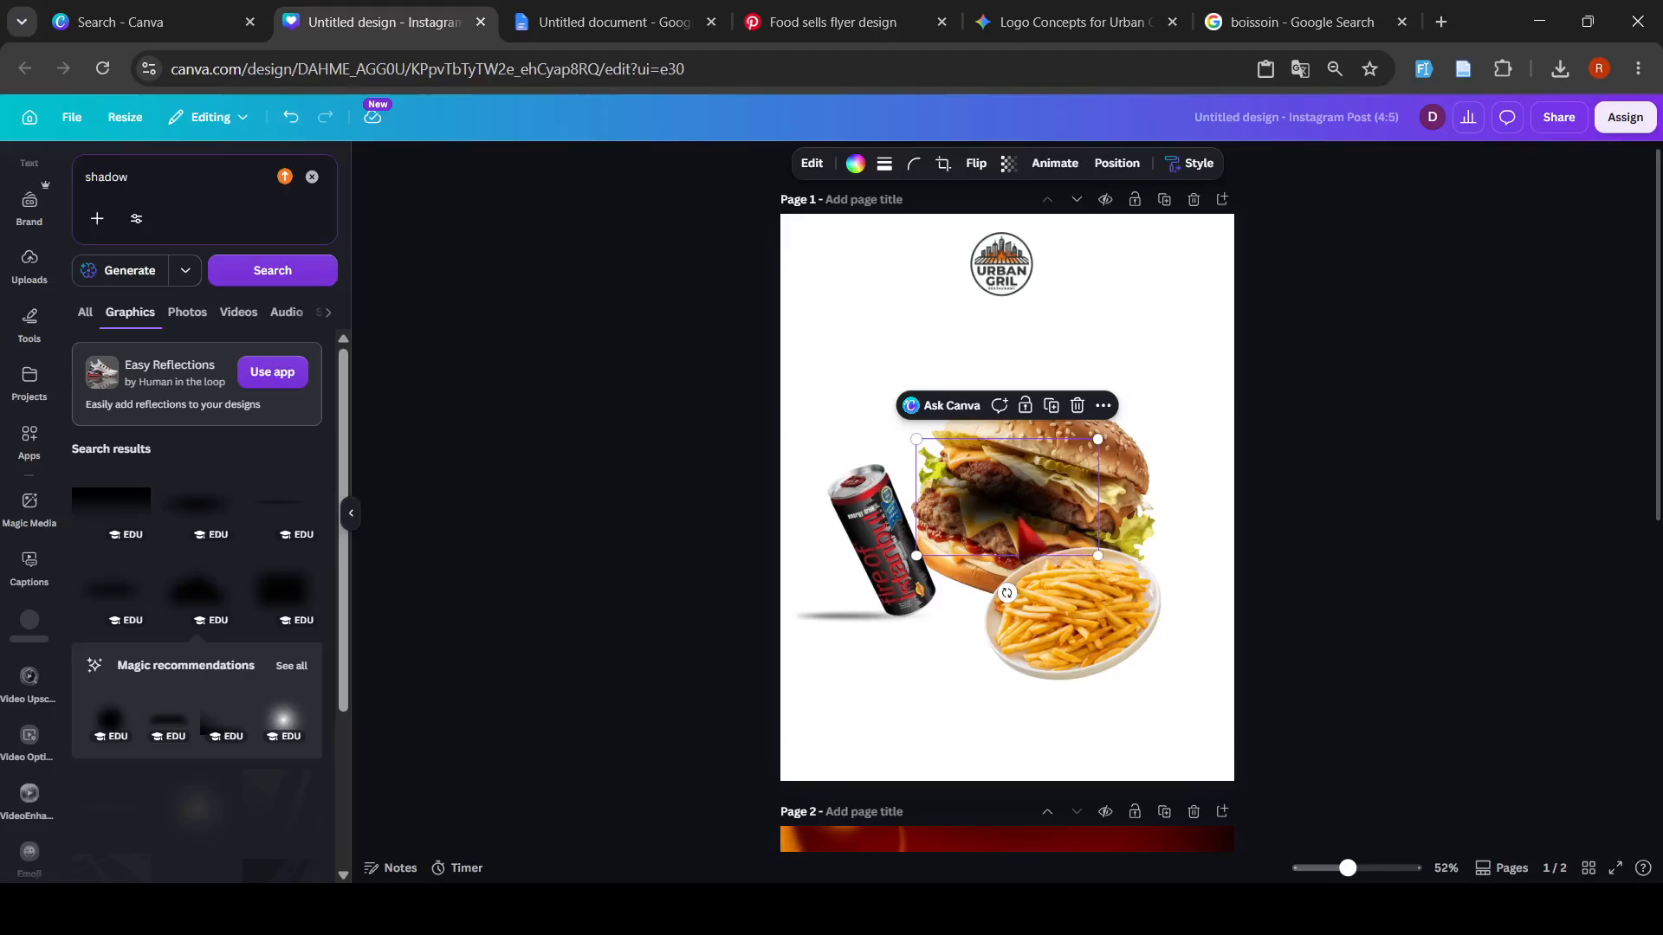
drag(995, 494, 951, 594)
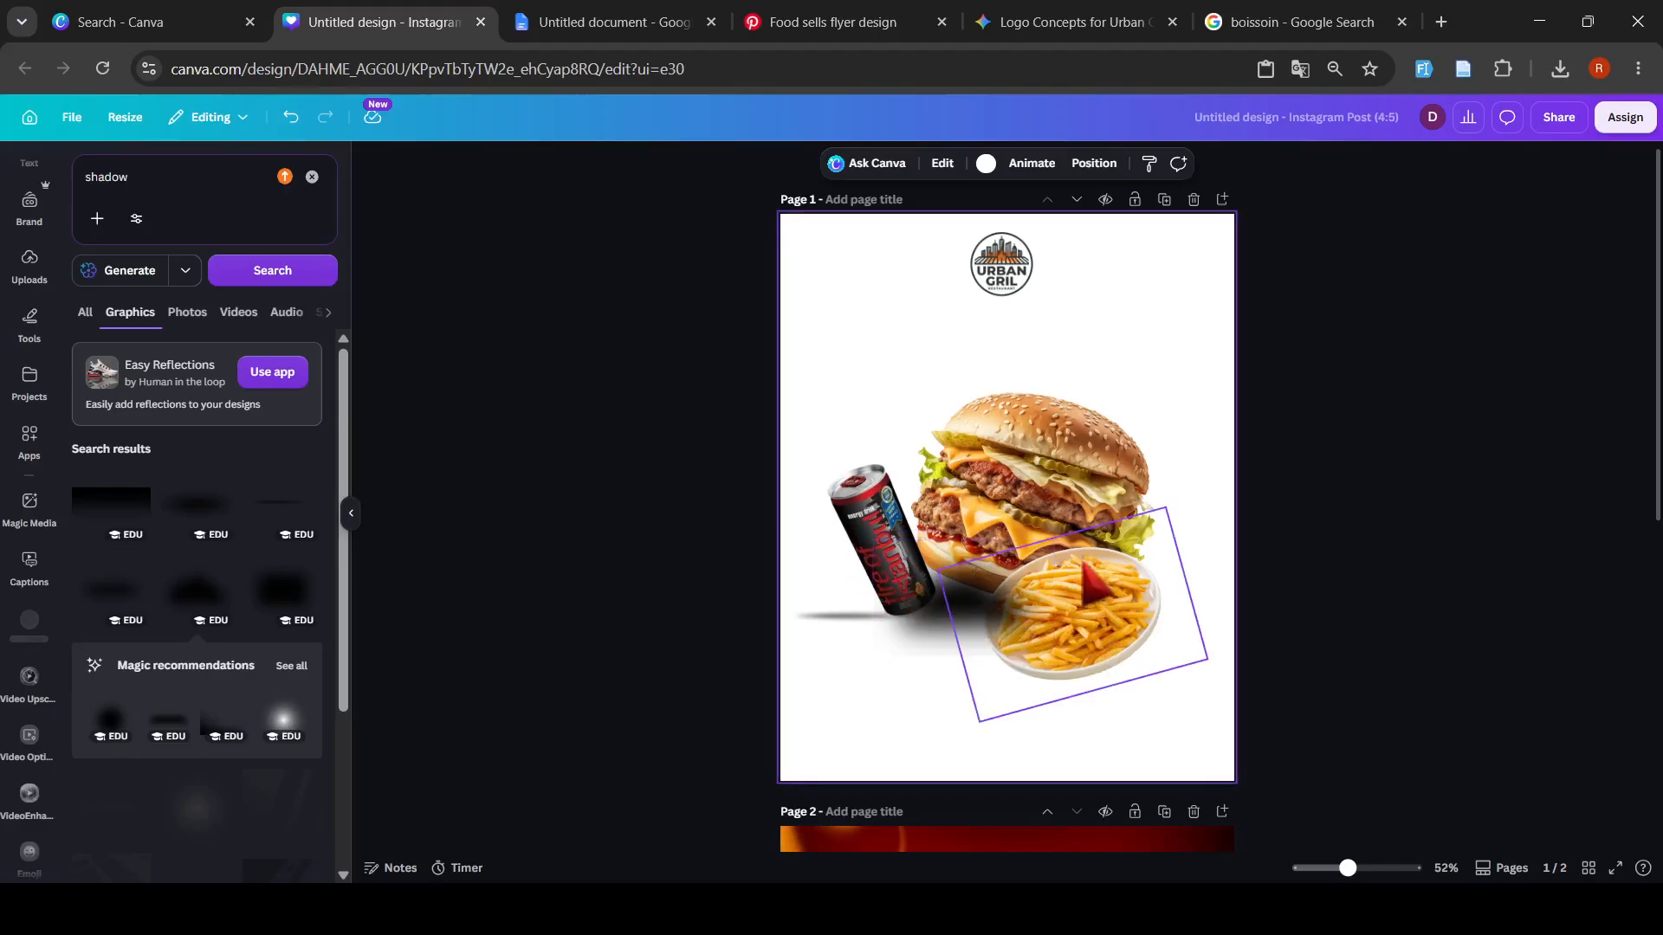
Step: Layer the dome-shaped shadow behind the burger, just above the background, and tilt it clockwise along the burger's base
scroll(1091, 586, up, 5)
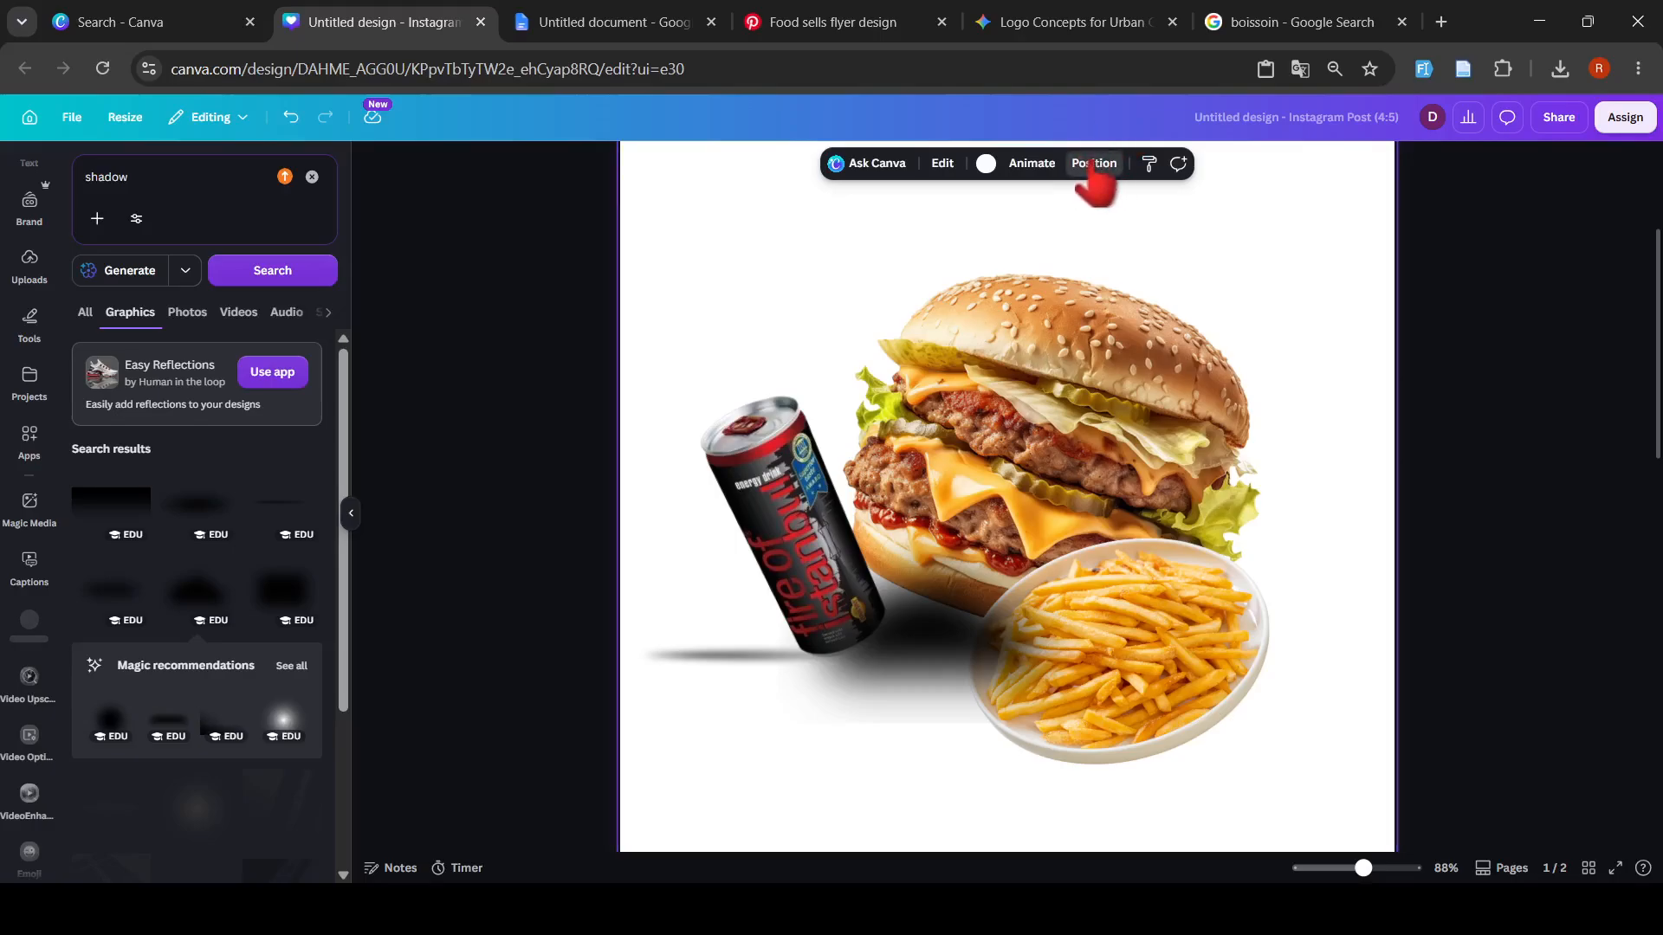
click(1094, 164)
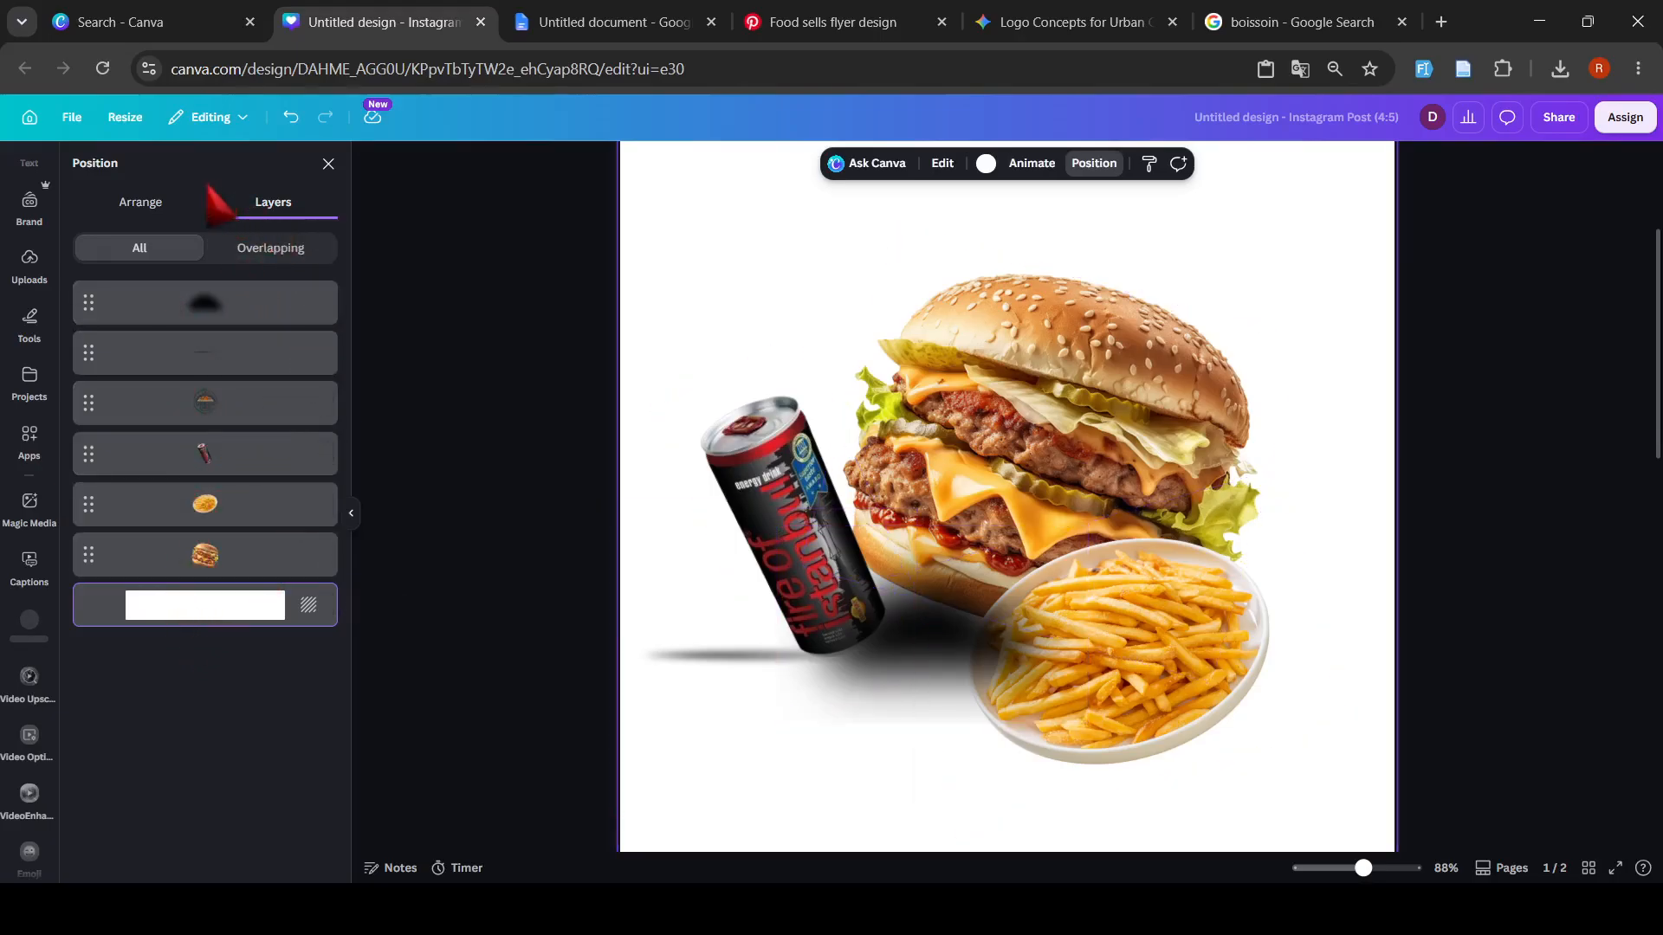
click(146, 203)
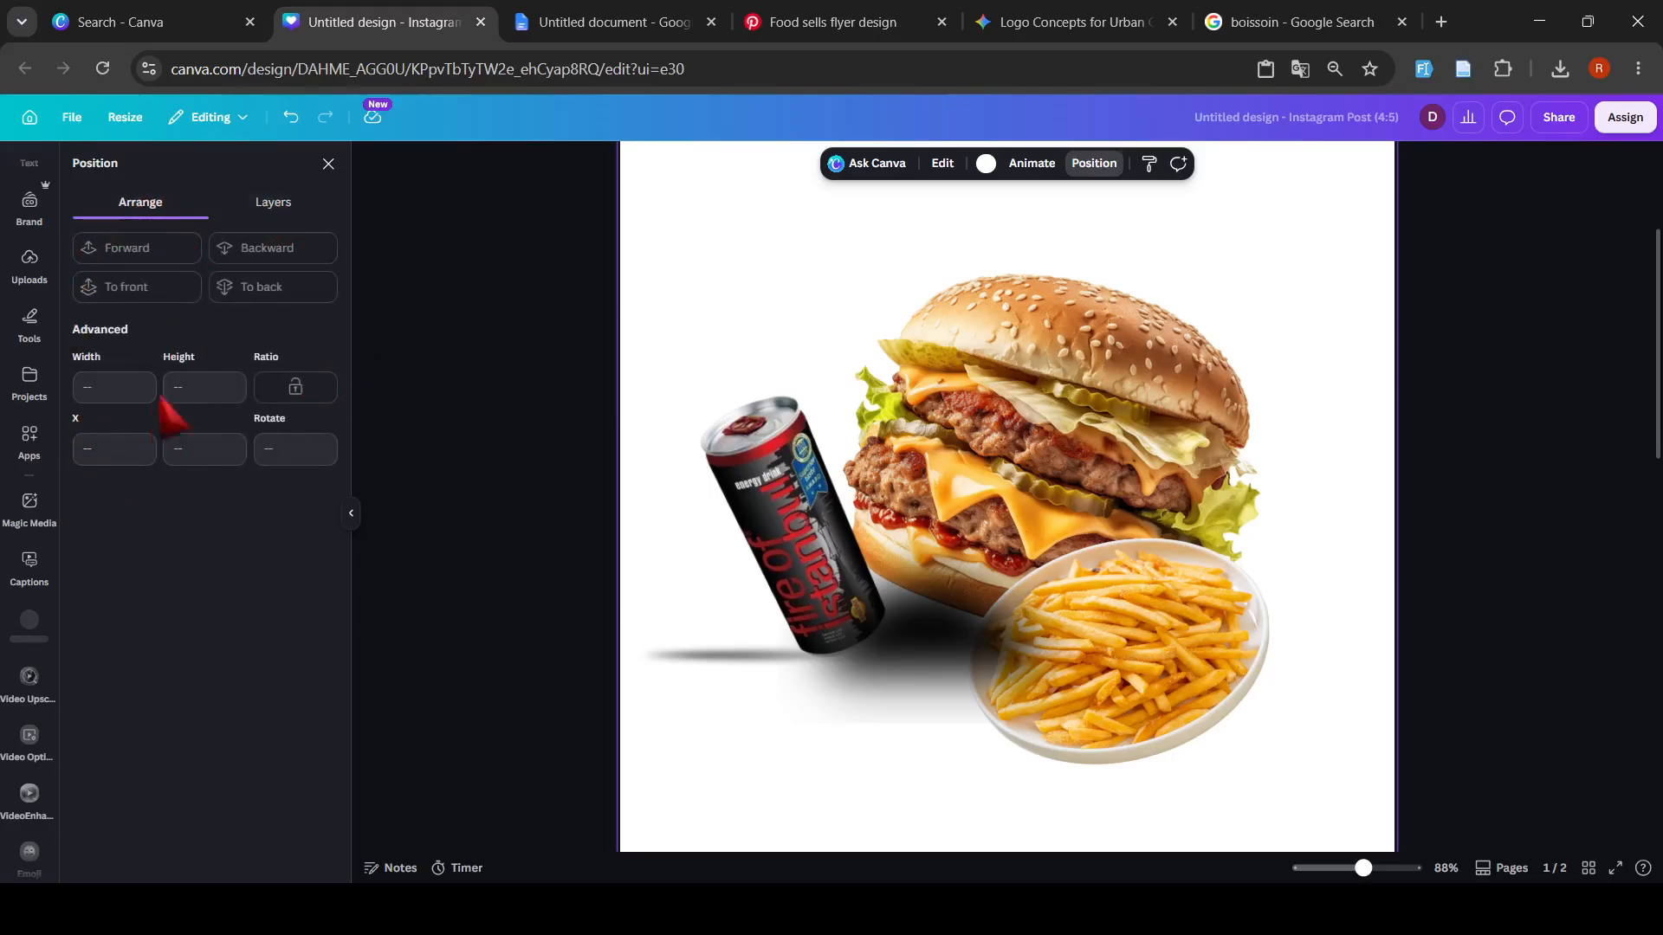
click(275, 227)
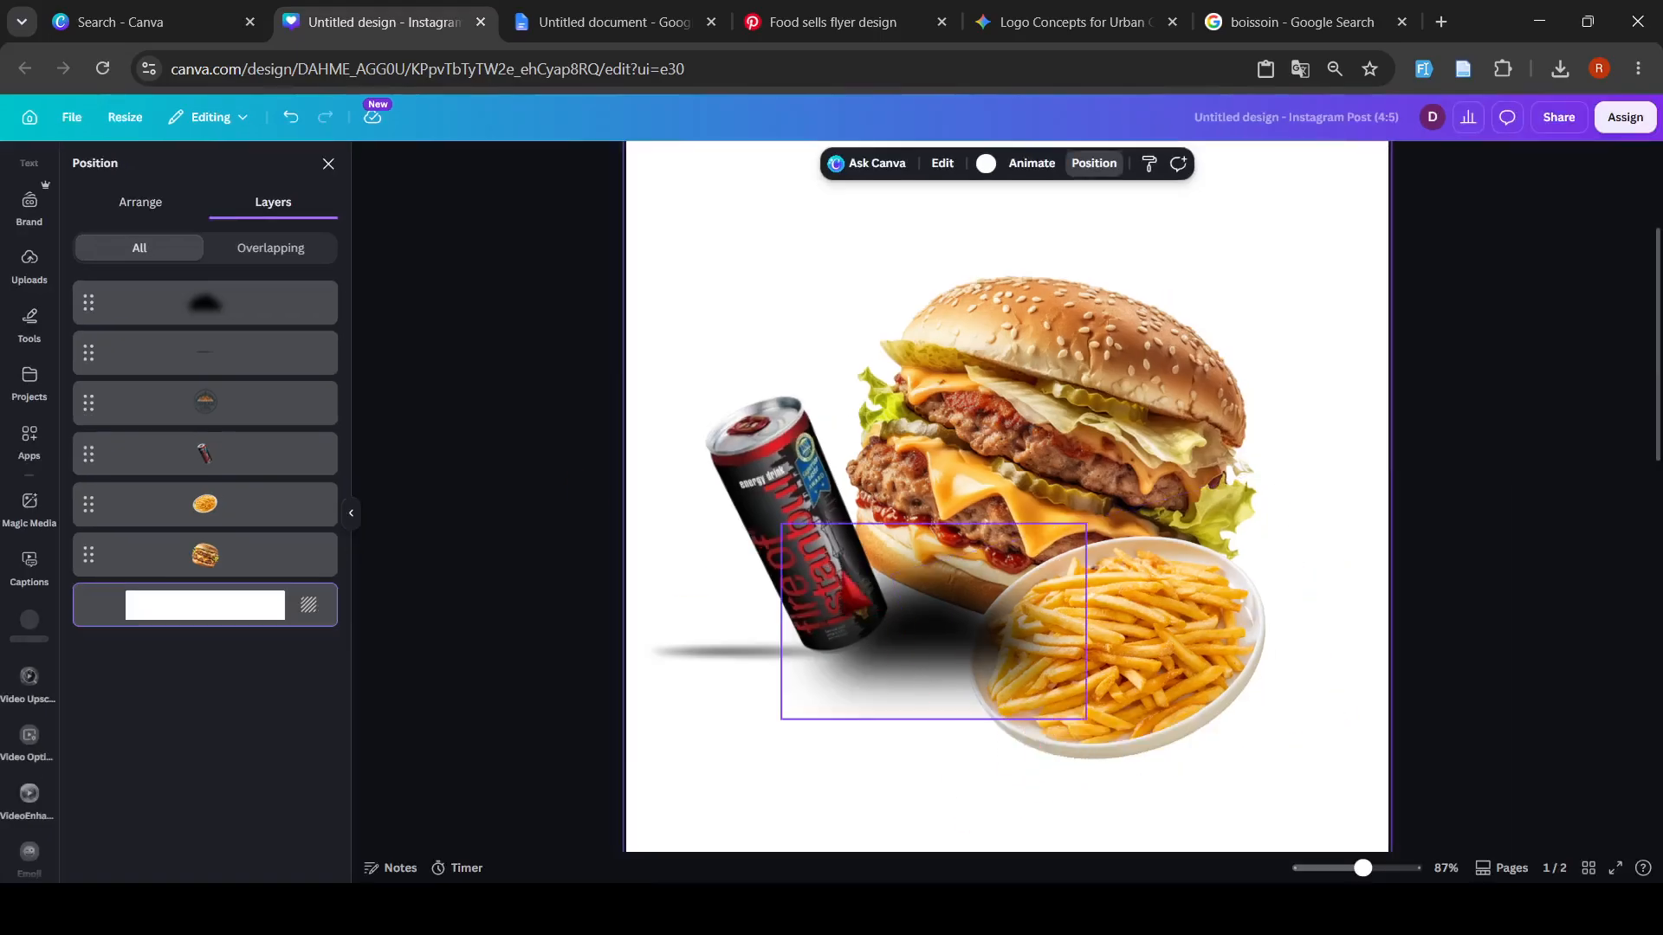
click(902, 641)
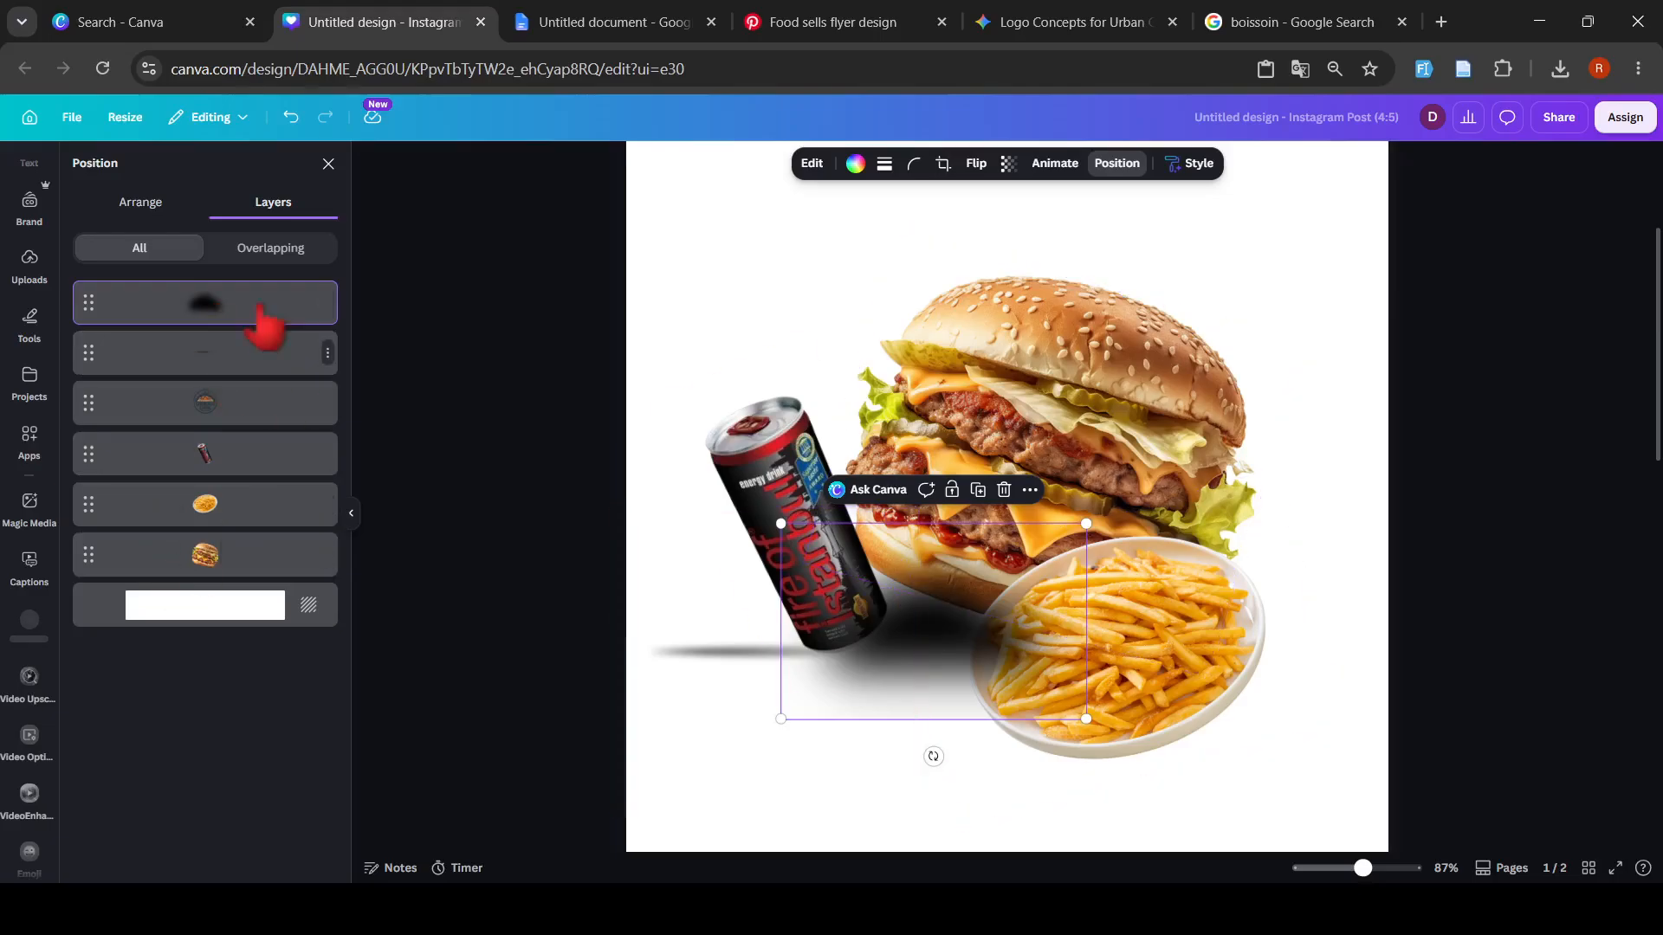
drag(232, 305, 217, 579)
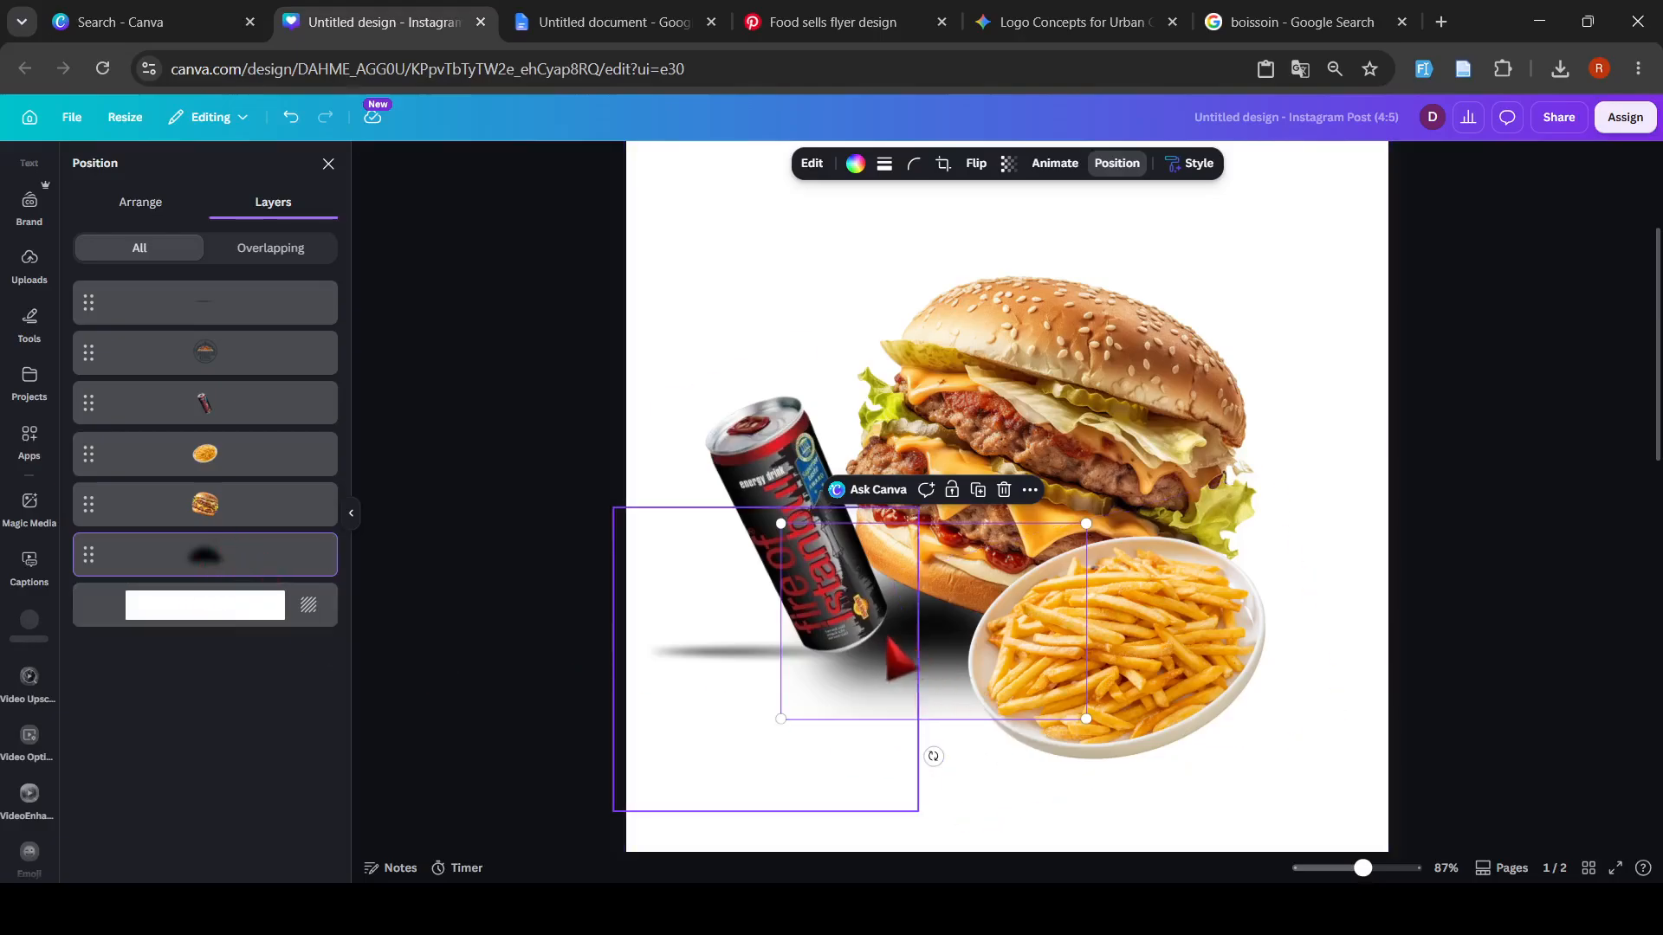
drag(887, 638, 911, 609)
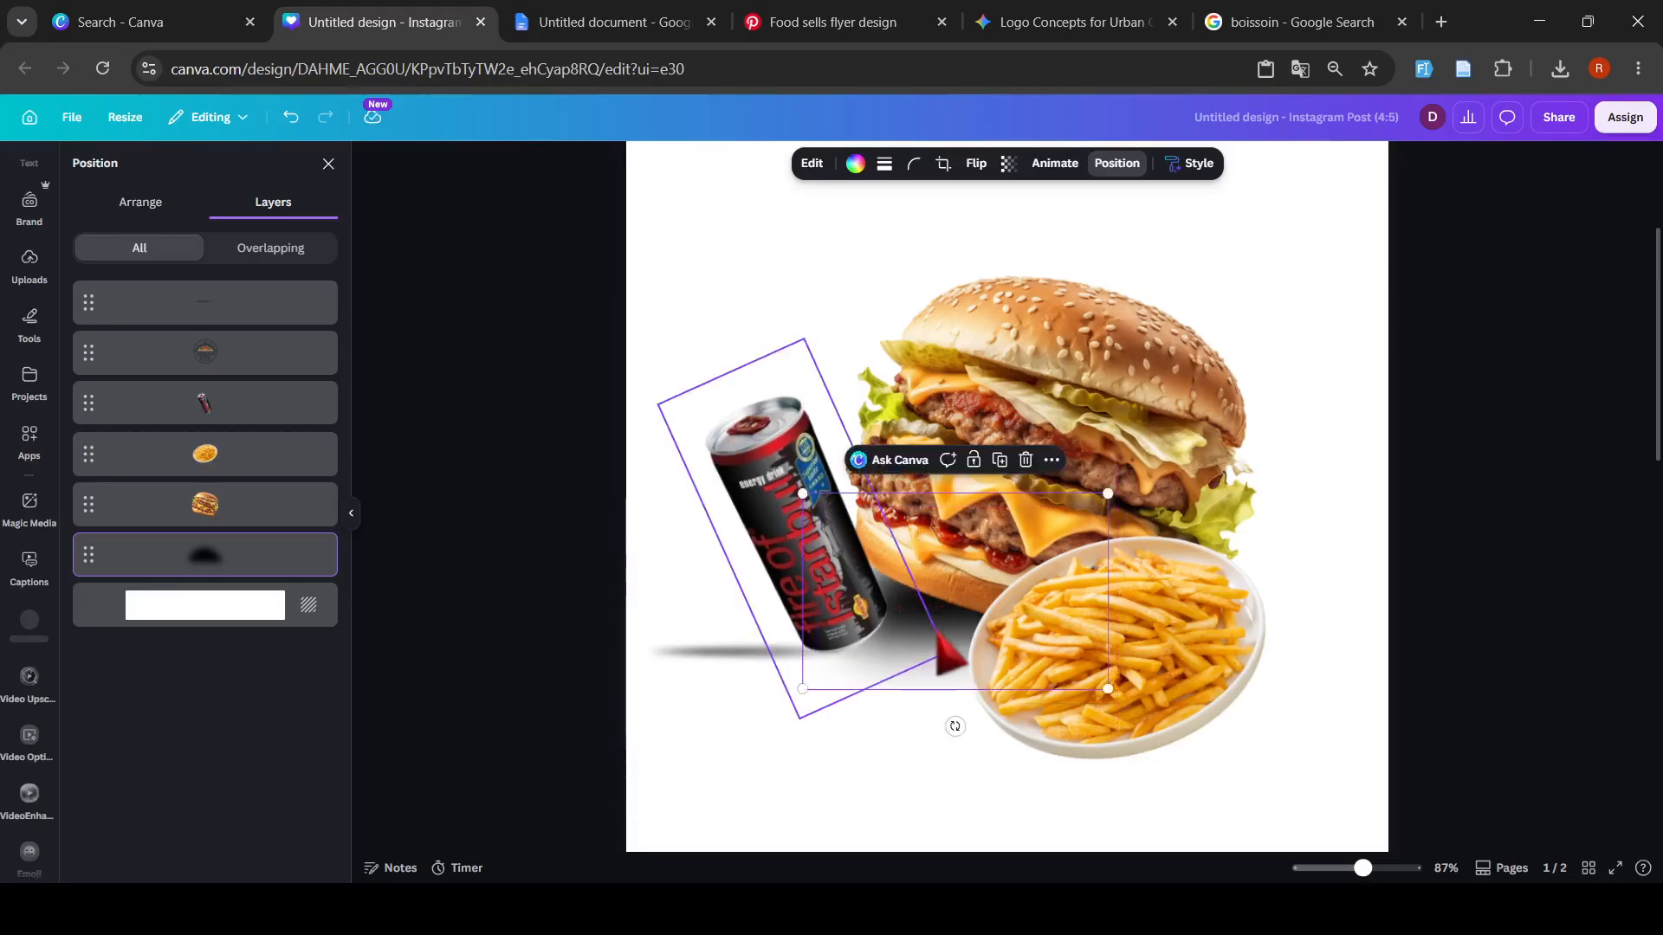
mouse_move(944, 724)
mouse_down()
mouse_move(958, 760)
mouse_move(920, 722)
mouse_up()
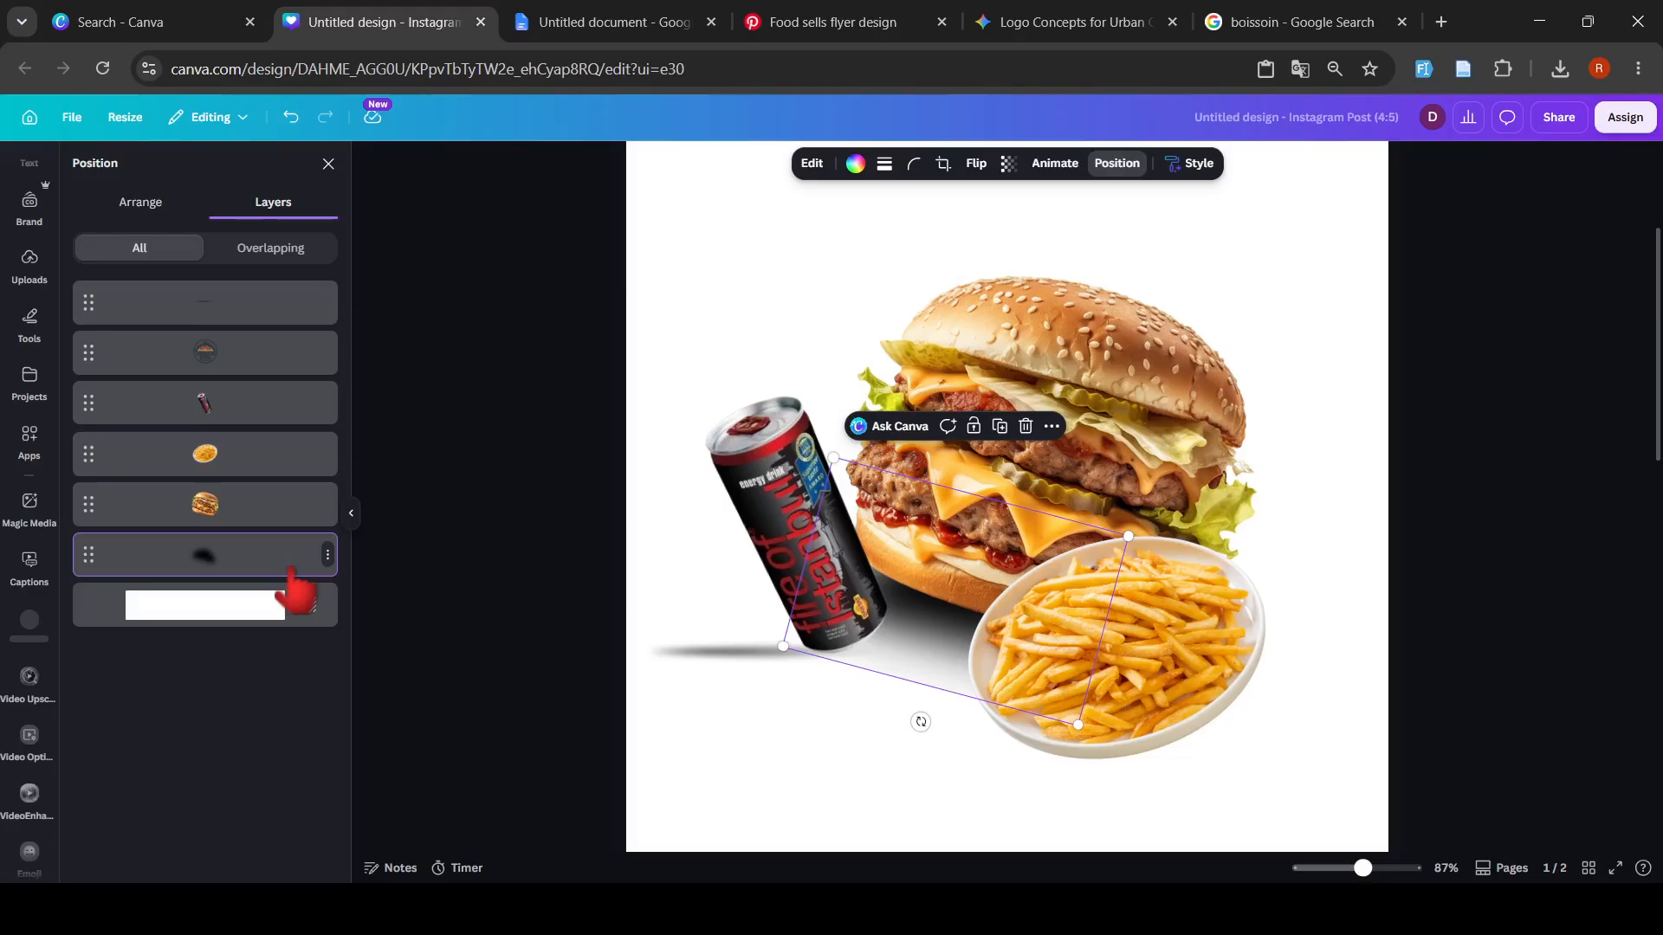
Step: Duplicate the tilted shadow and place the copy under the fries plate, rotated counter-clockwise to match the plate's tilt
drag(292, 579, 231, 597)
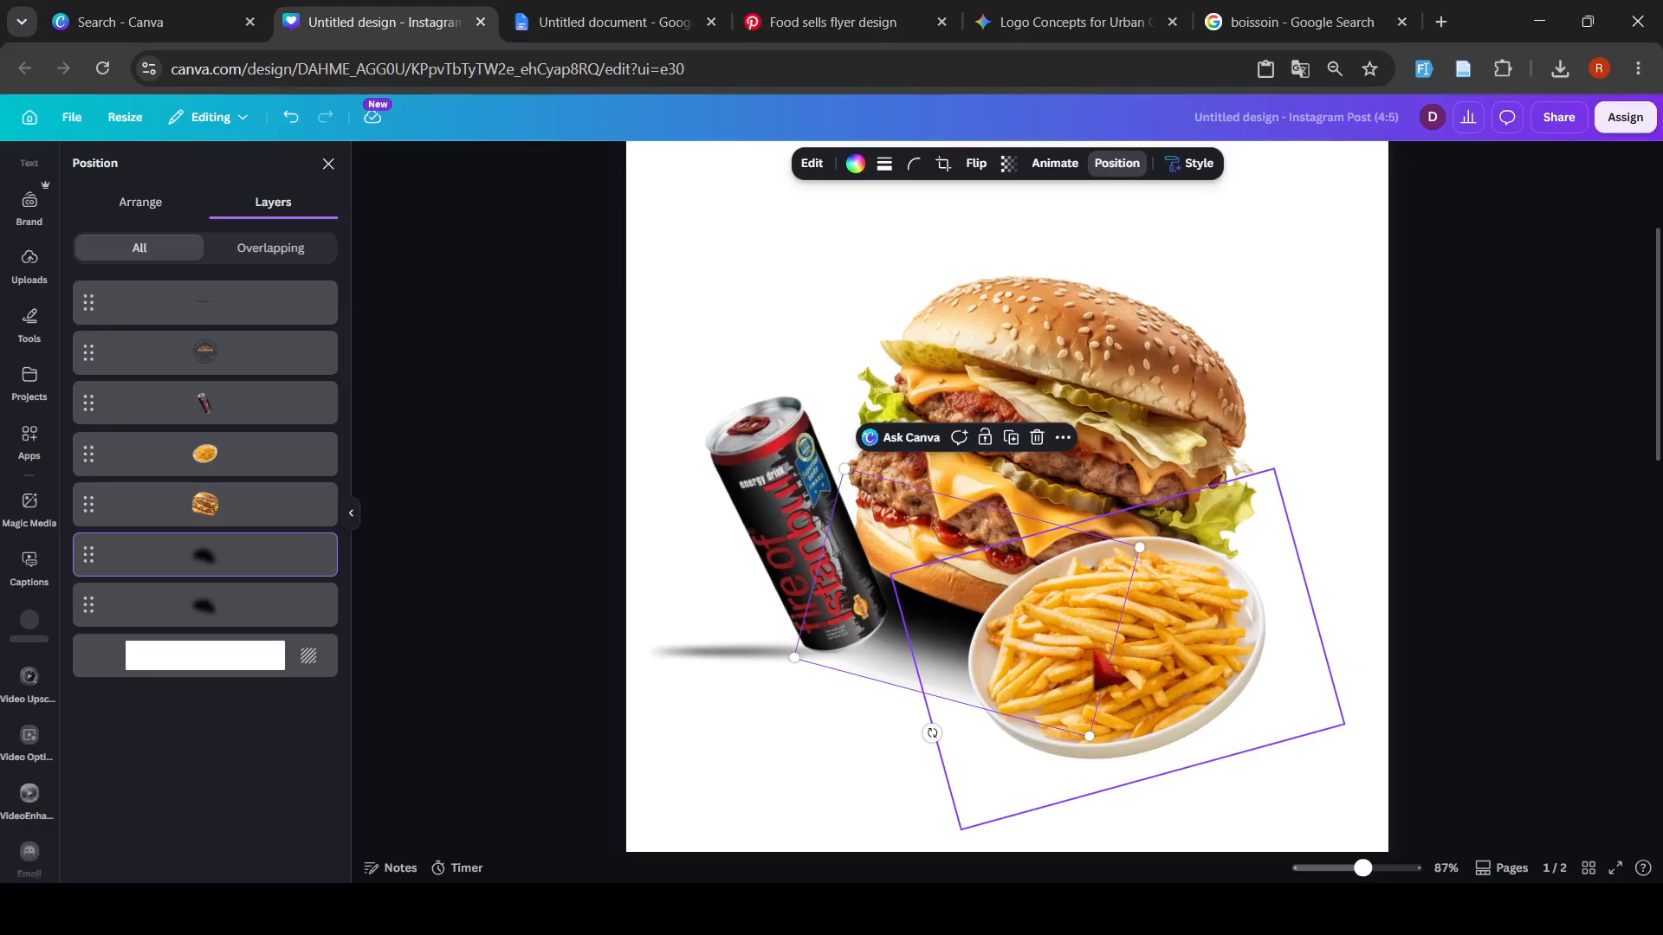
drag(931, 604, 1136, 697)
drag(1136, 821, 1173, 706)
click(1444, 541)
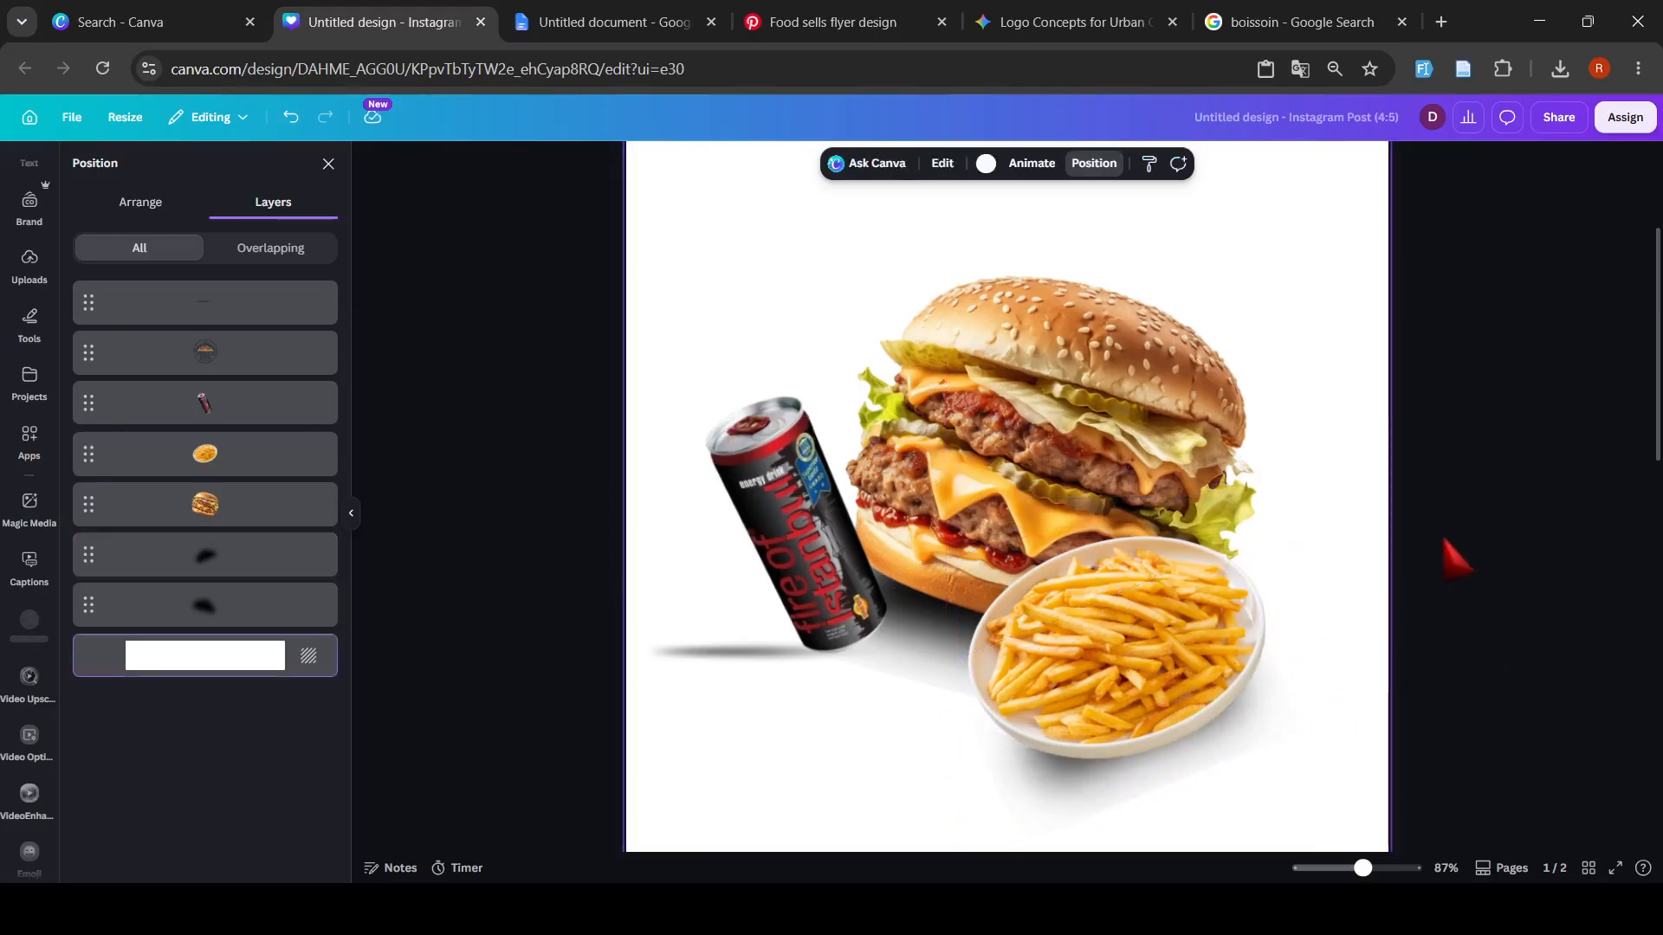
Step: Group the burger, fries, can and their shadows, scale the group down slightly and centre it below the logo
scroll(1455, 555, down, 5)
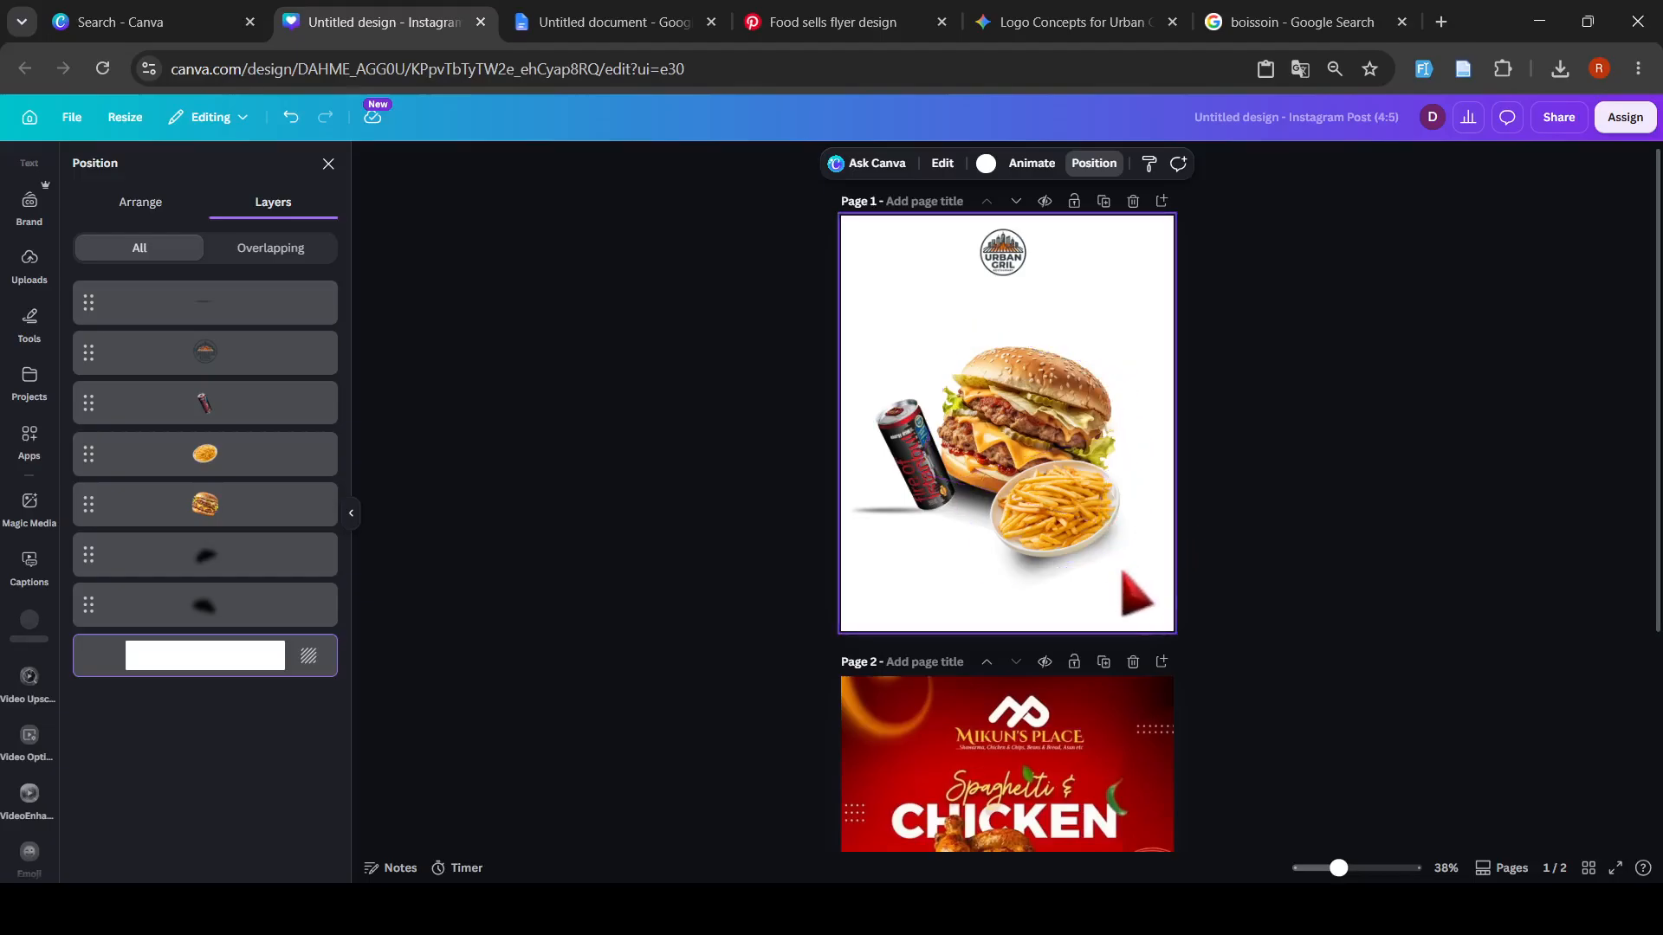
drag(1089, 550, 844, 333)
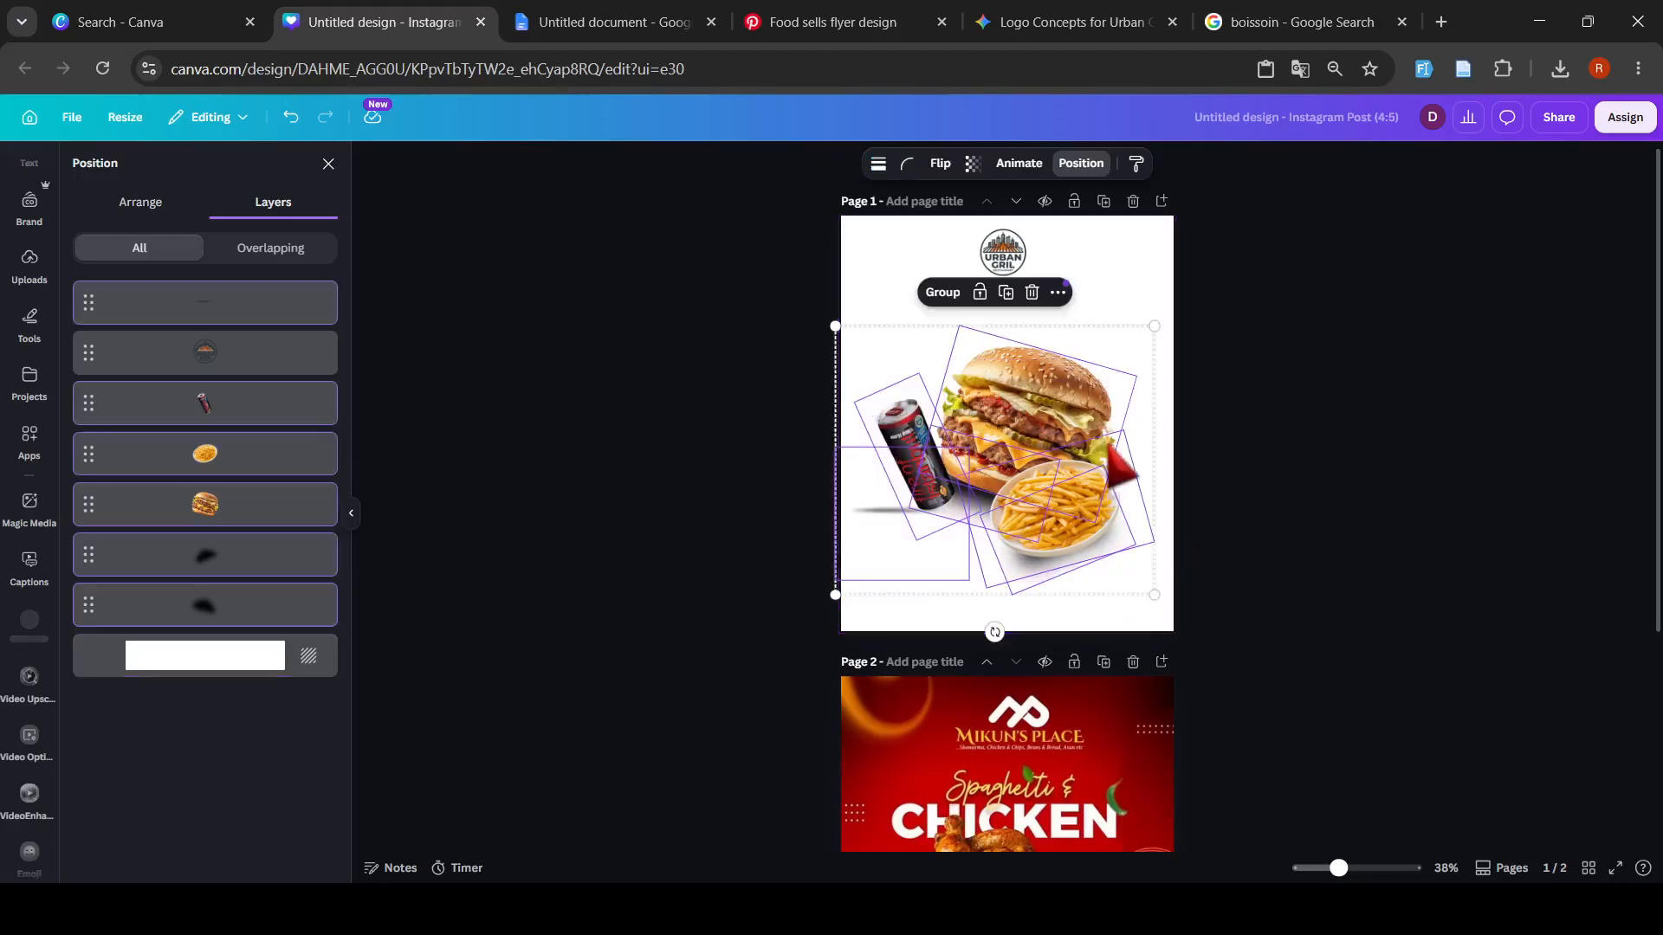
mouse_move(998, 444)
mouse_down()
mouse_move(1005, 408)
mouse_move(987, 414)
mouse_up()
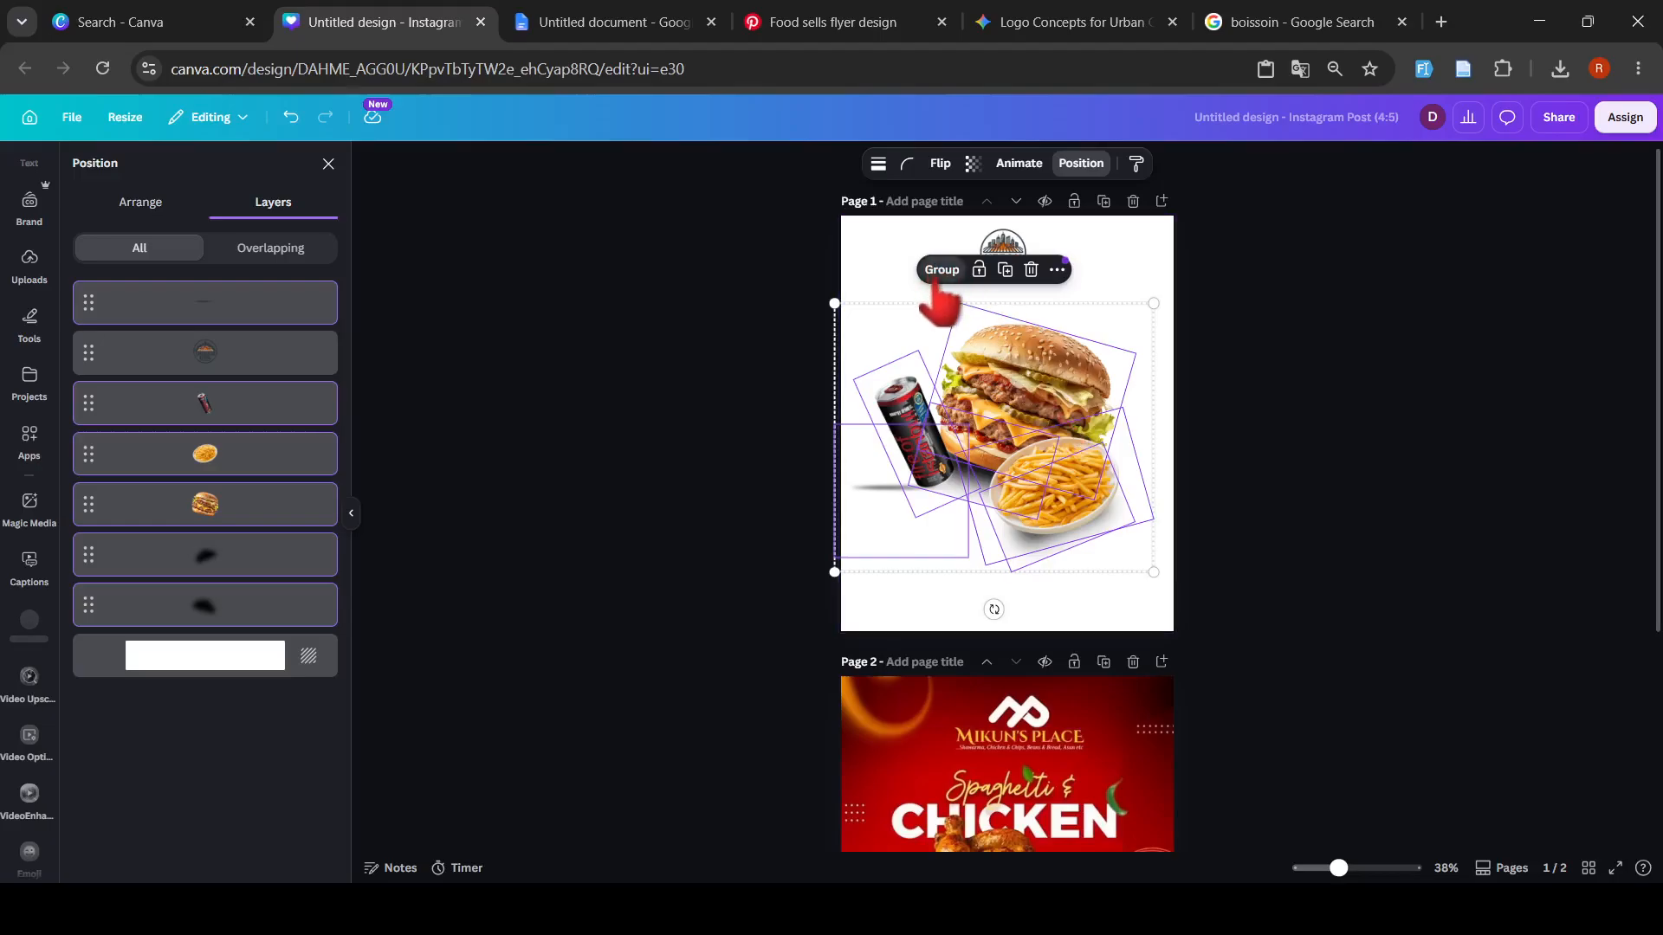
click(941, 270)
drag(1154, 571, 1108, 534)
drag(1002, 401, 1026, 426)
click(1125, 597)
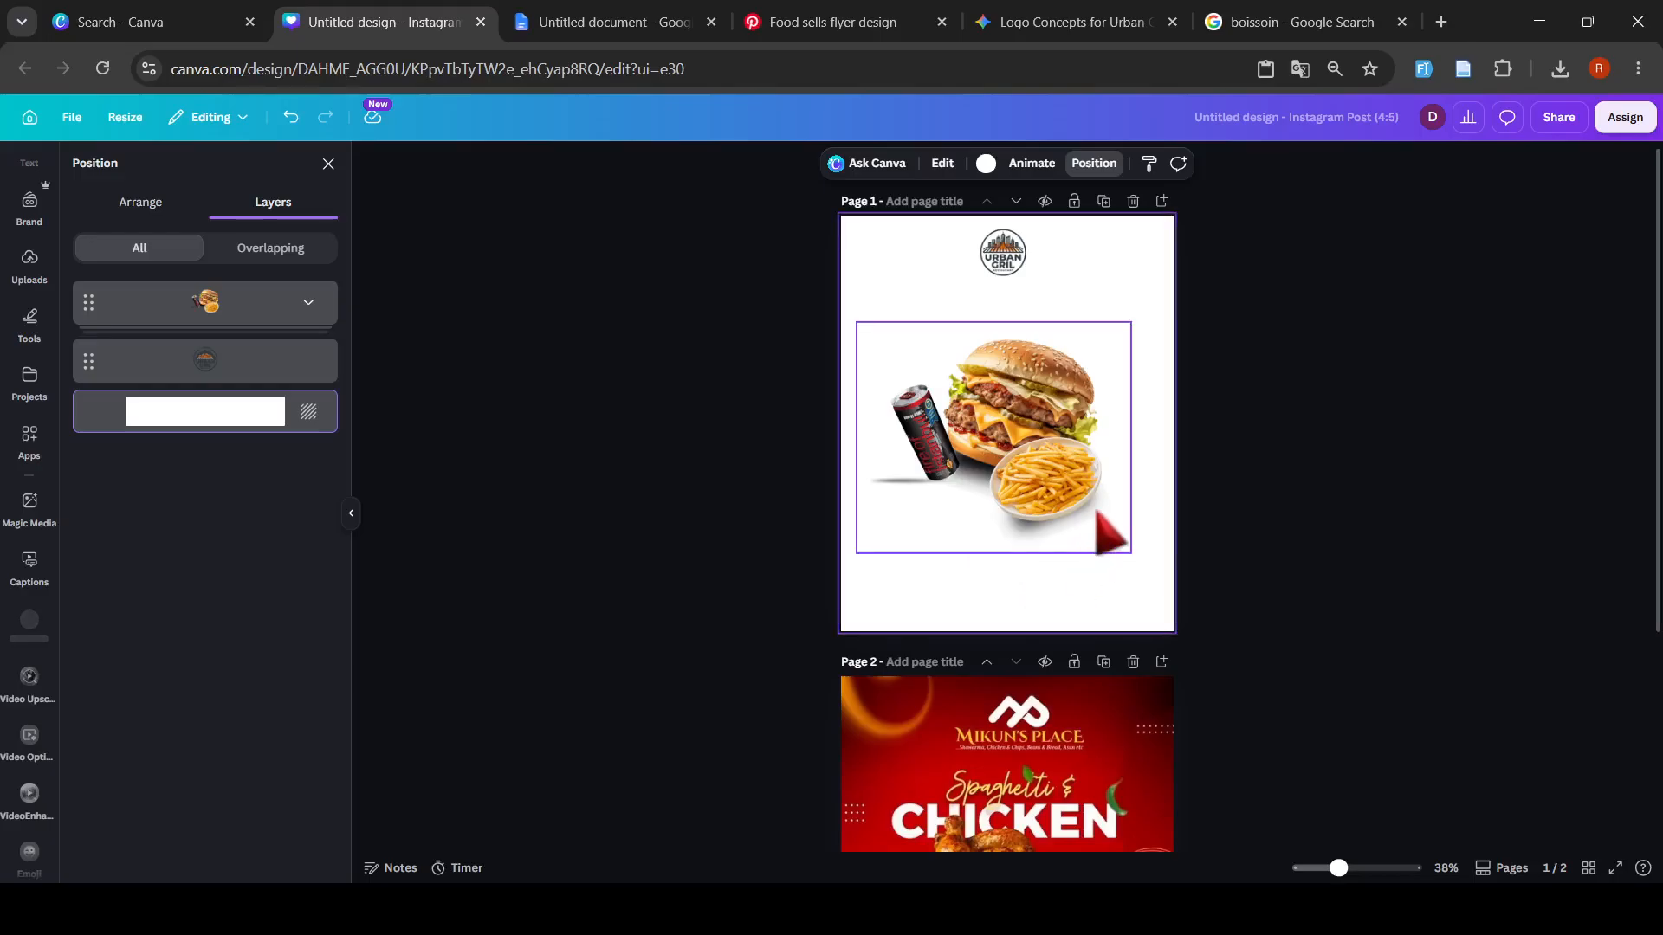
Step: Compare the page 1 food layout with the red Mikun's Place chicken flyer on page 2
scroll(1100, 519, down, 1)
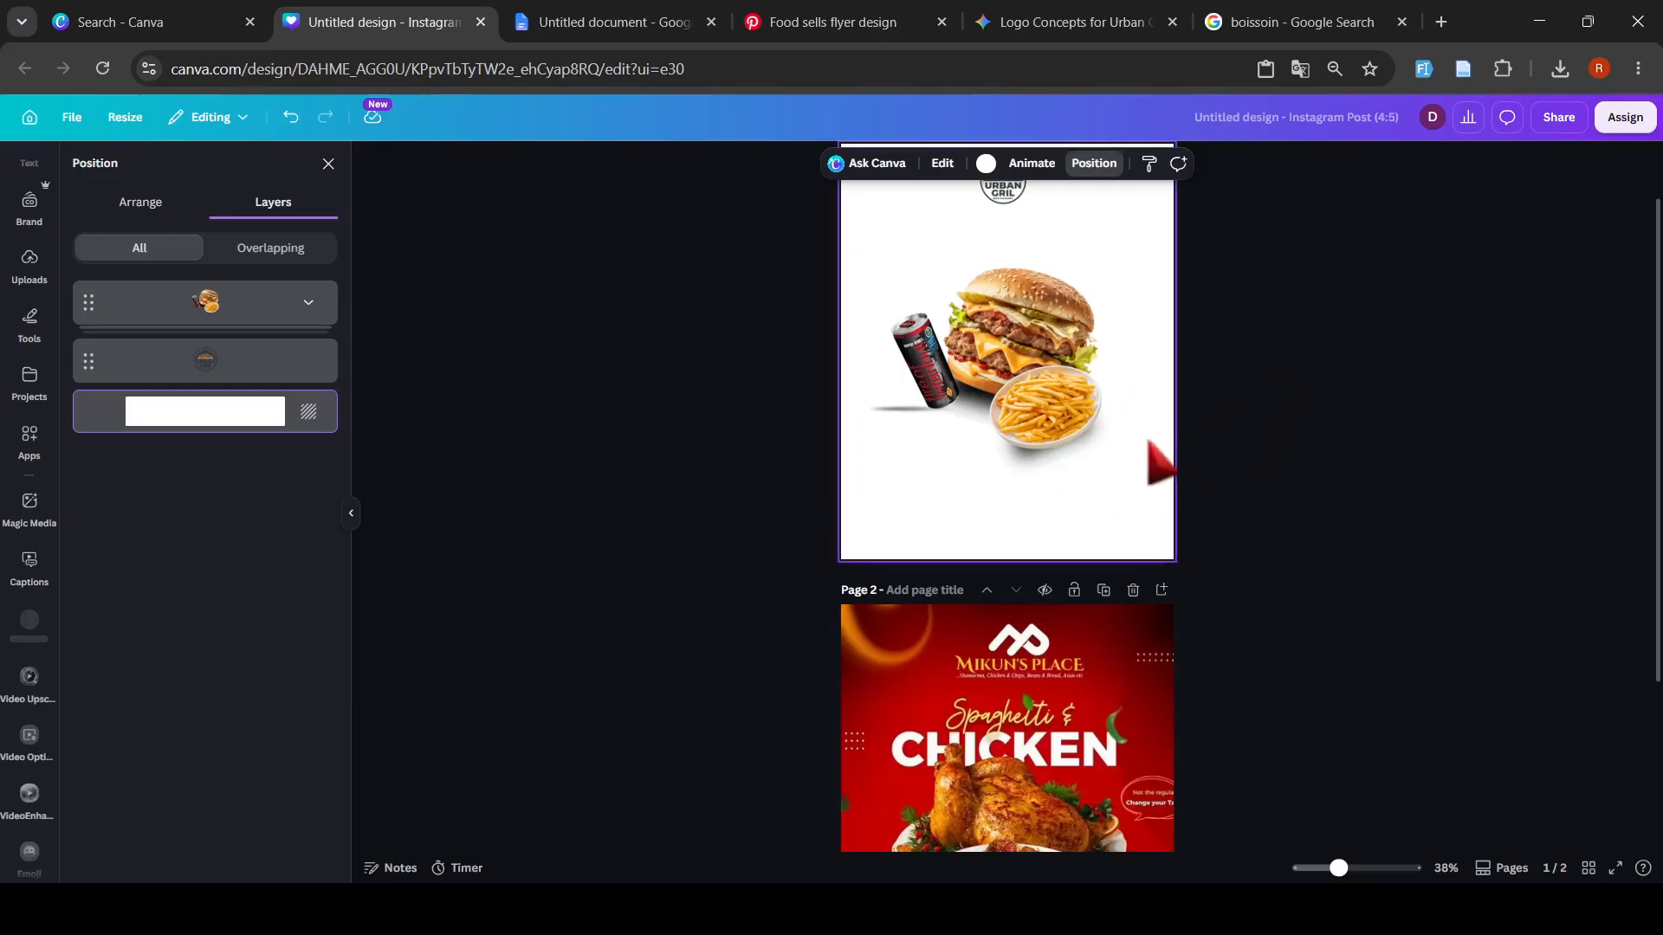
scroll(1182, 454, down, 3)
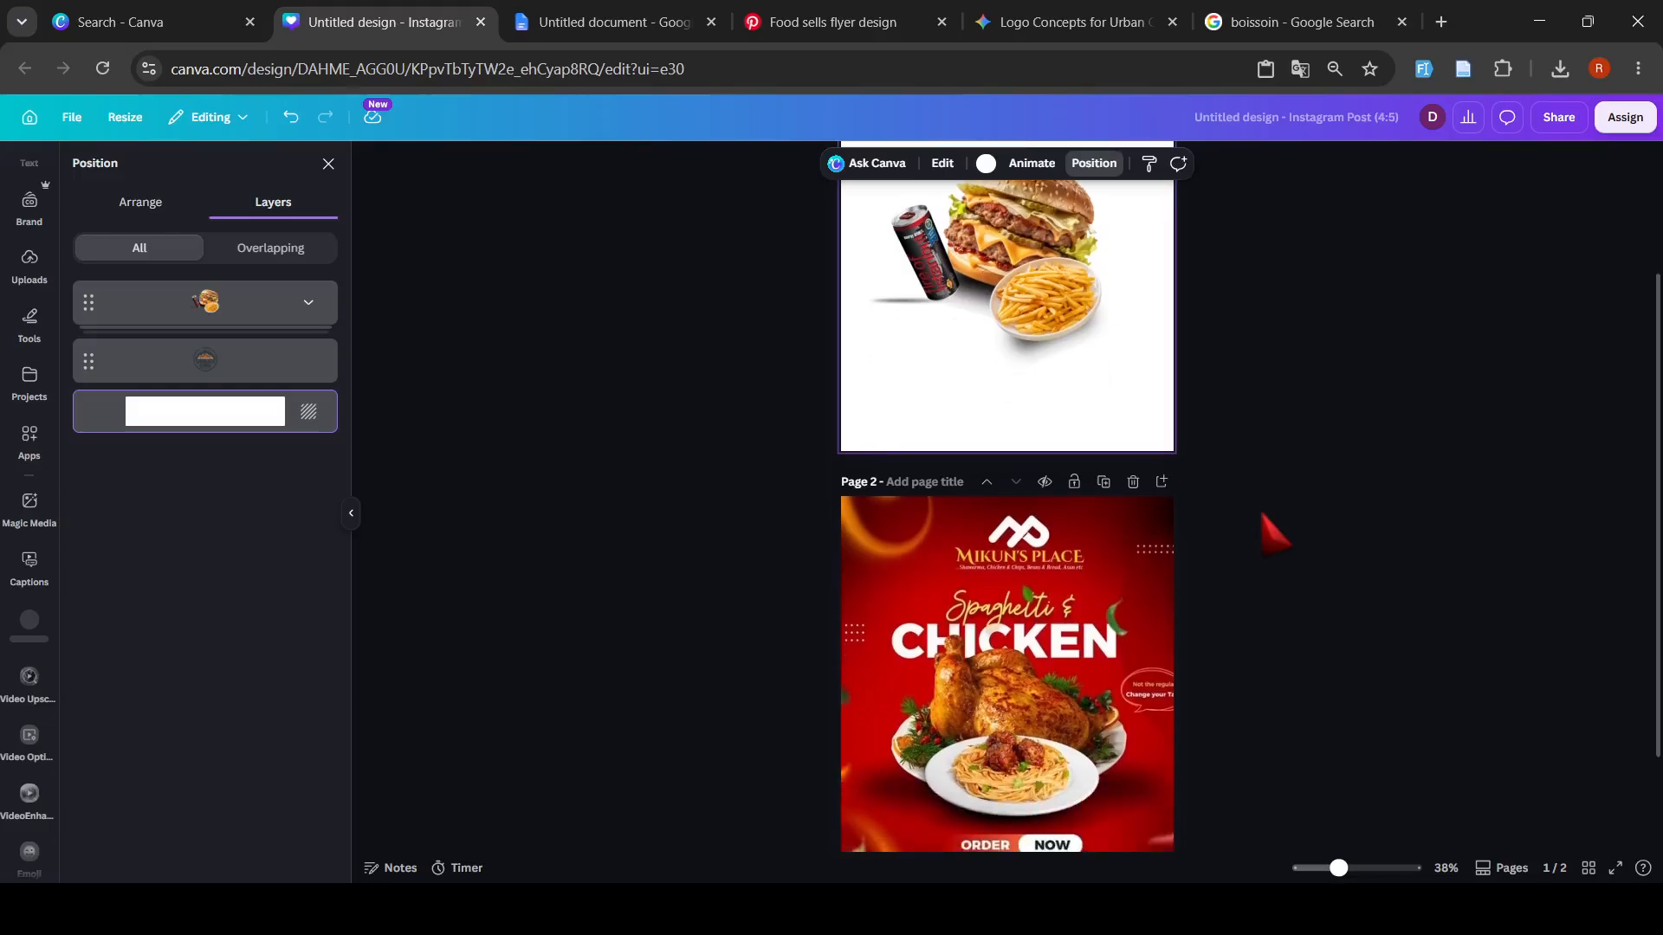
scroll(1273, 533, up, 2)
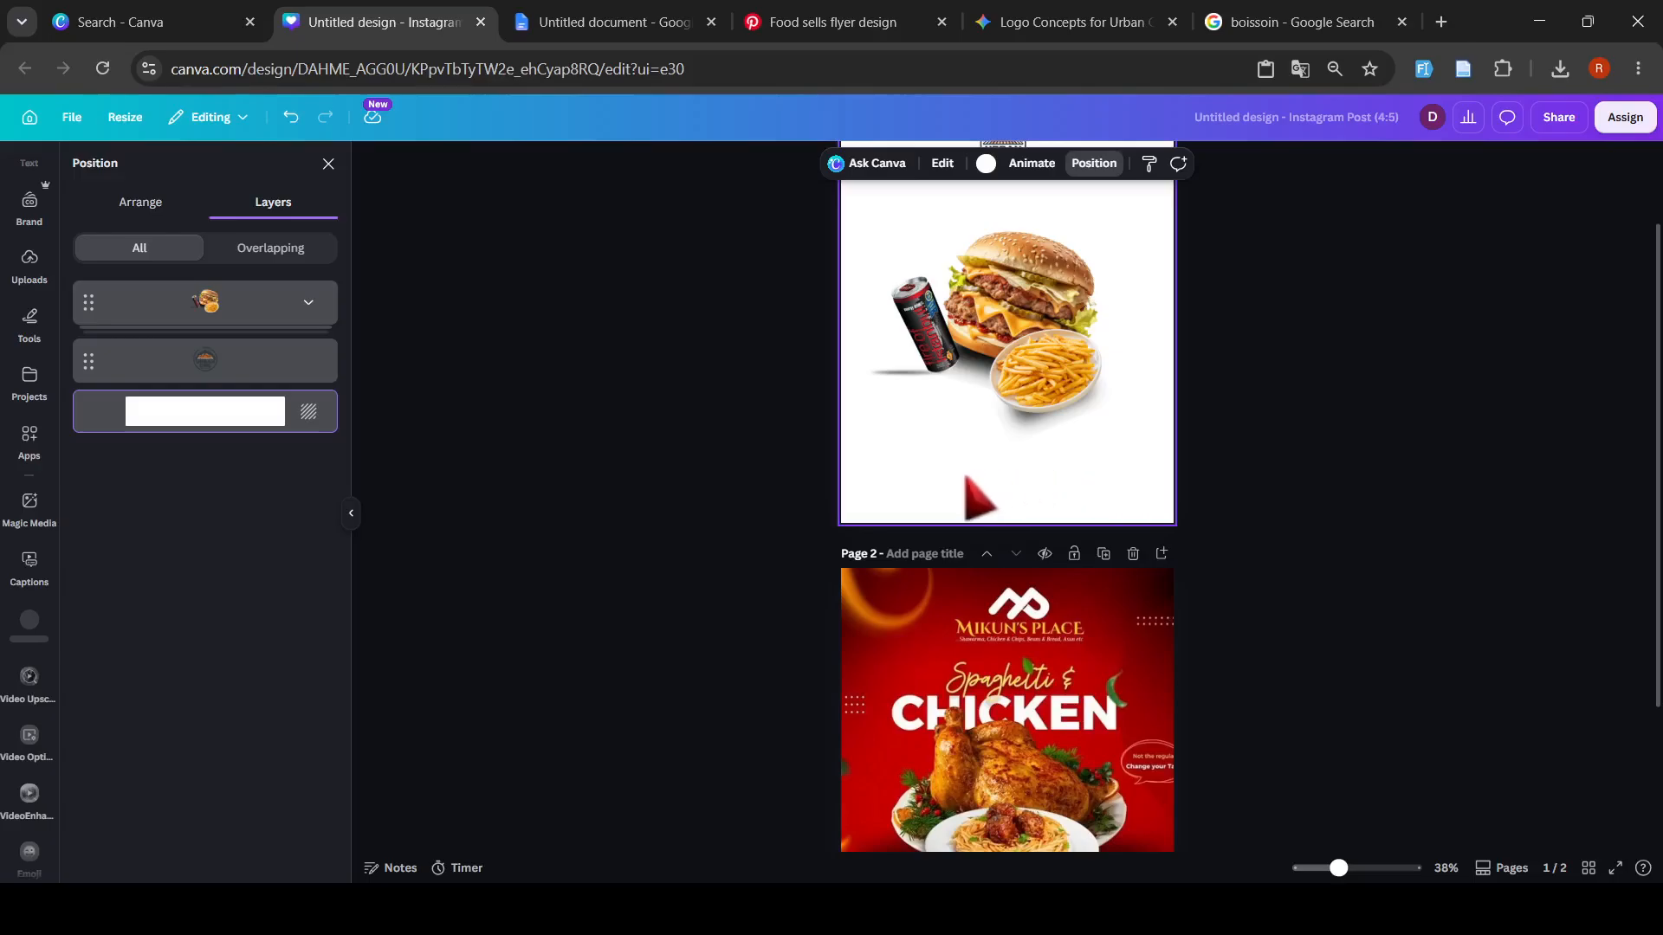
scroll(977, 497, down, 3)
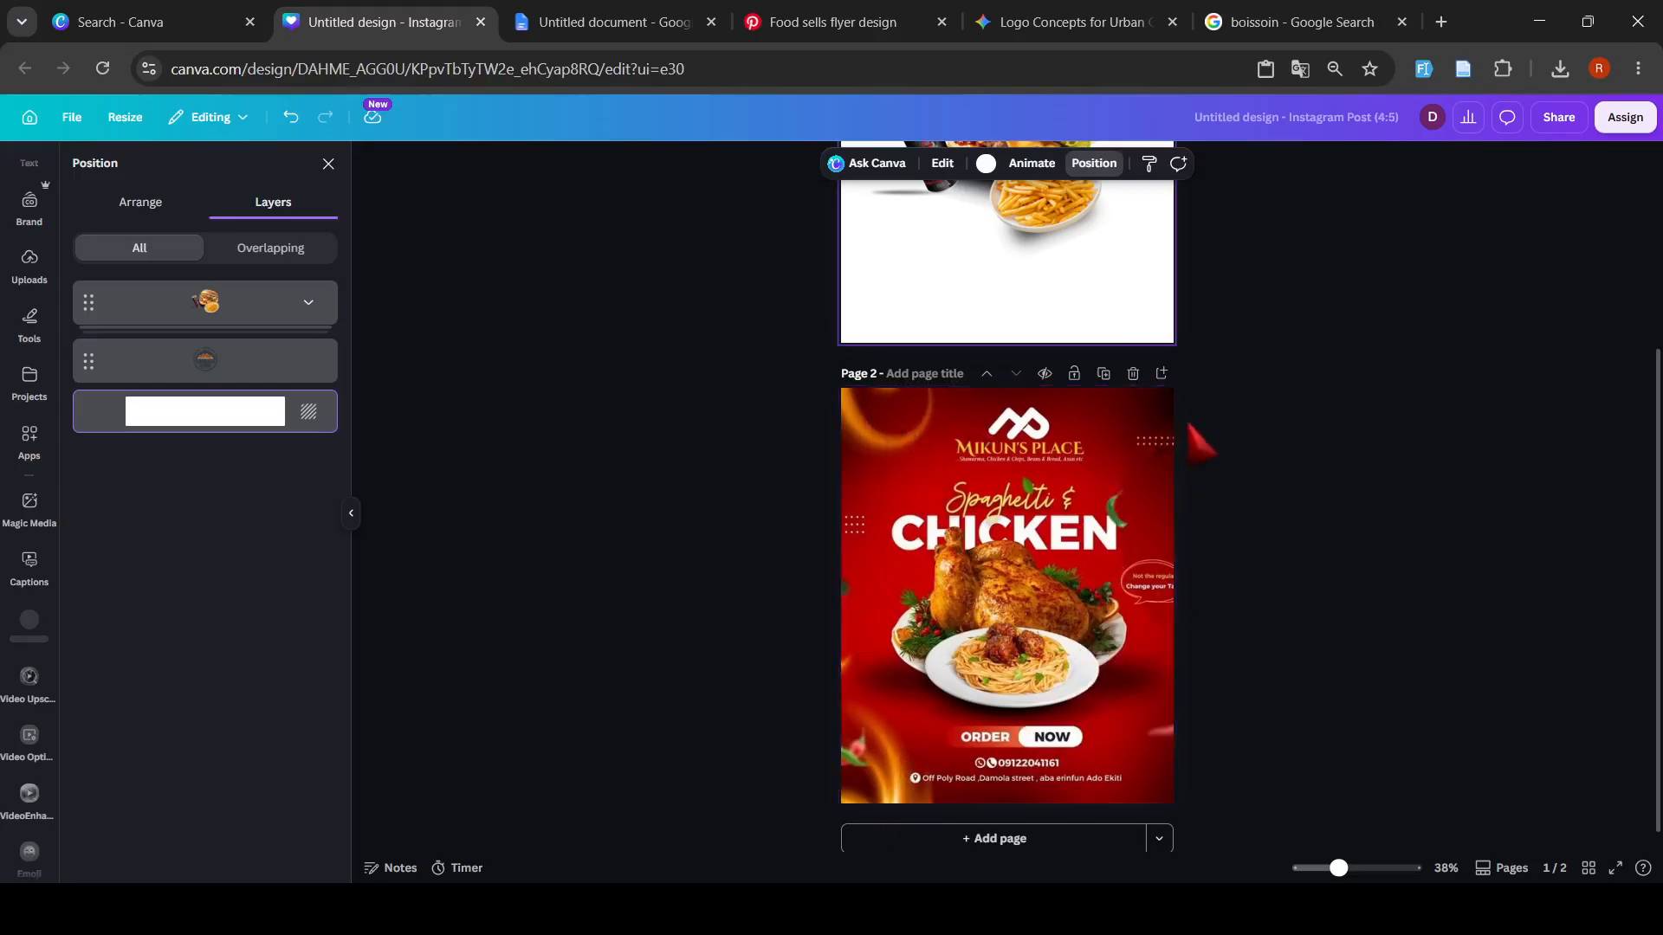
scroll(1006, 496, up, 3)
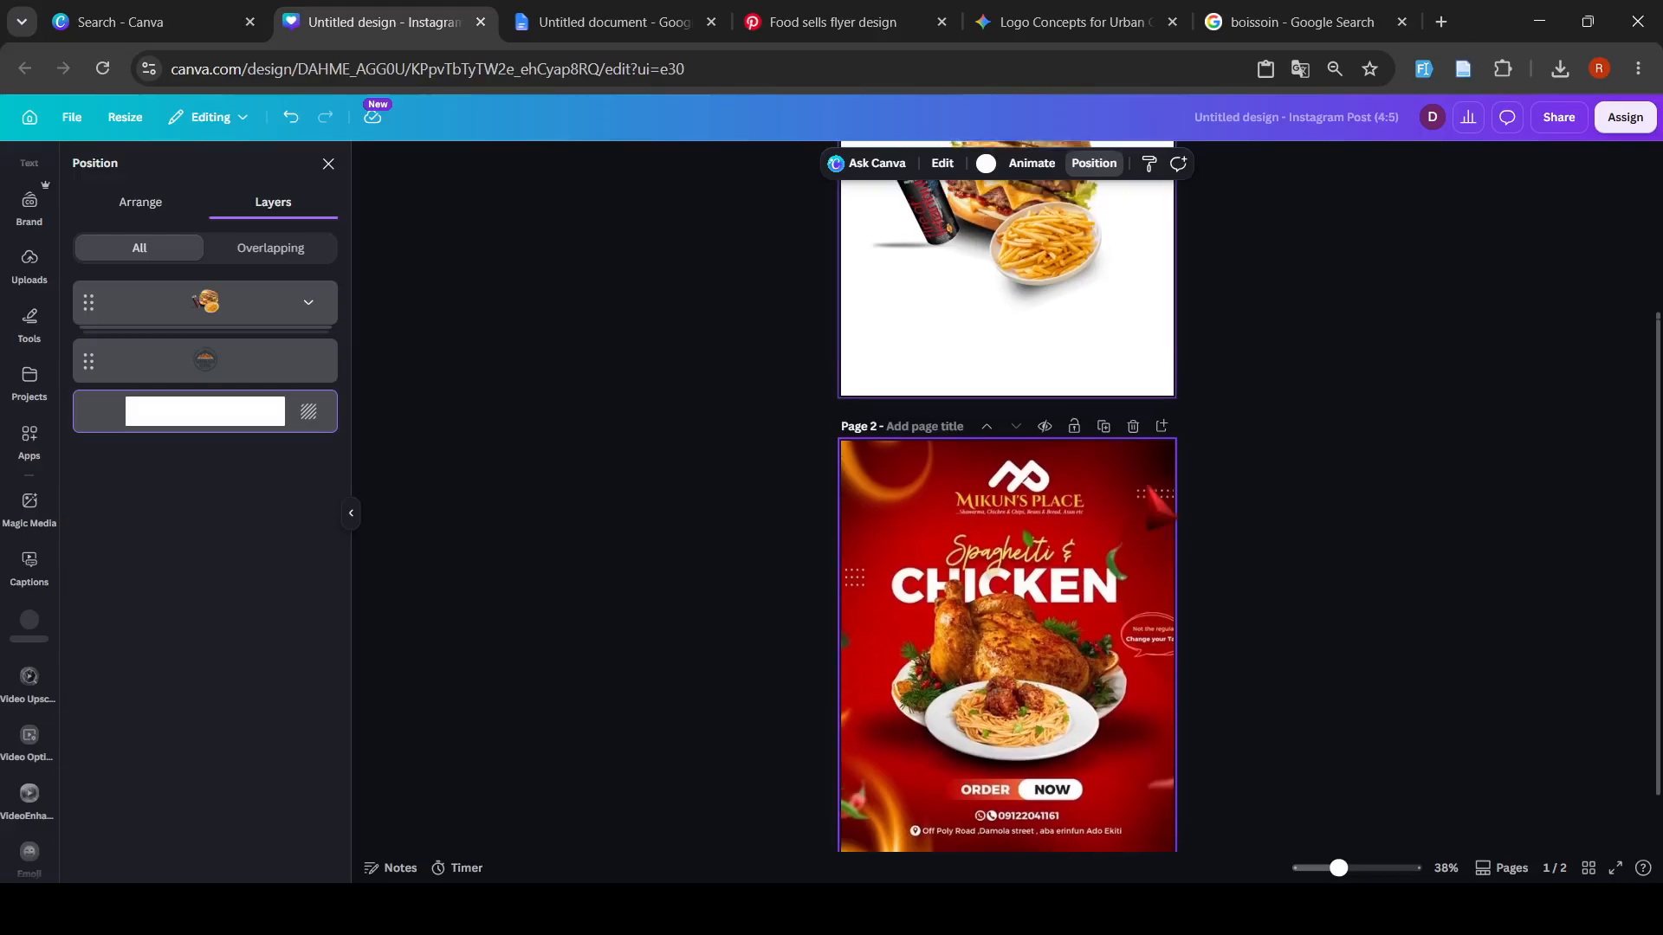
scroll(1156, 507, down, 3)
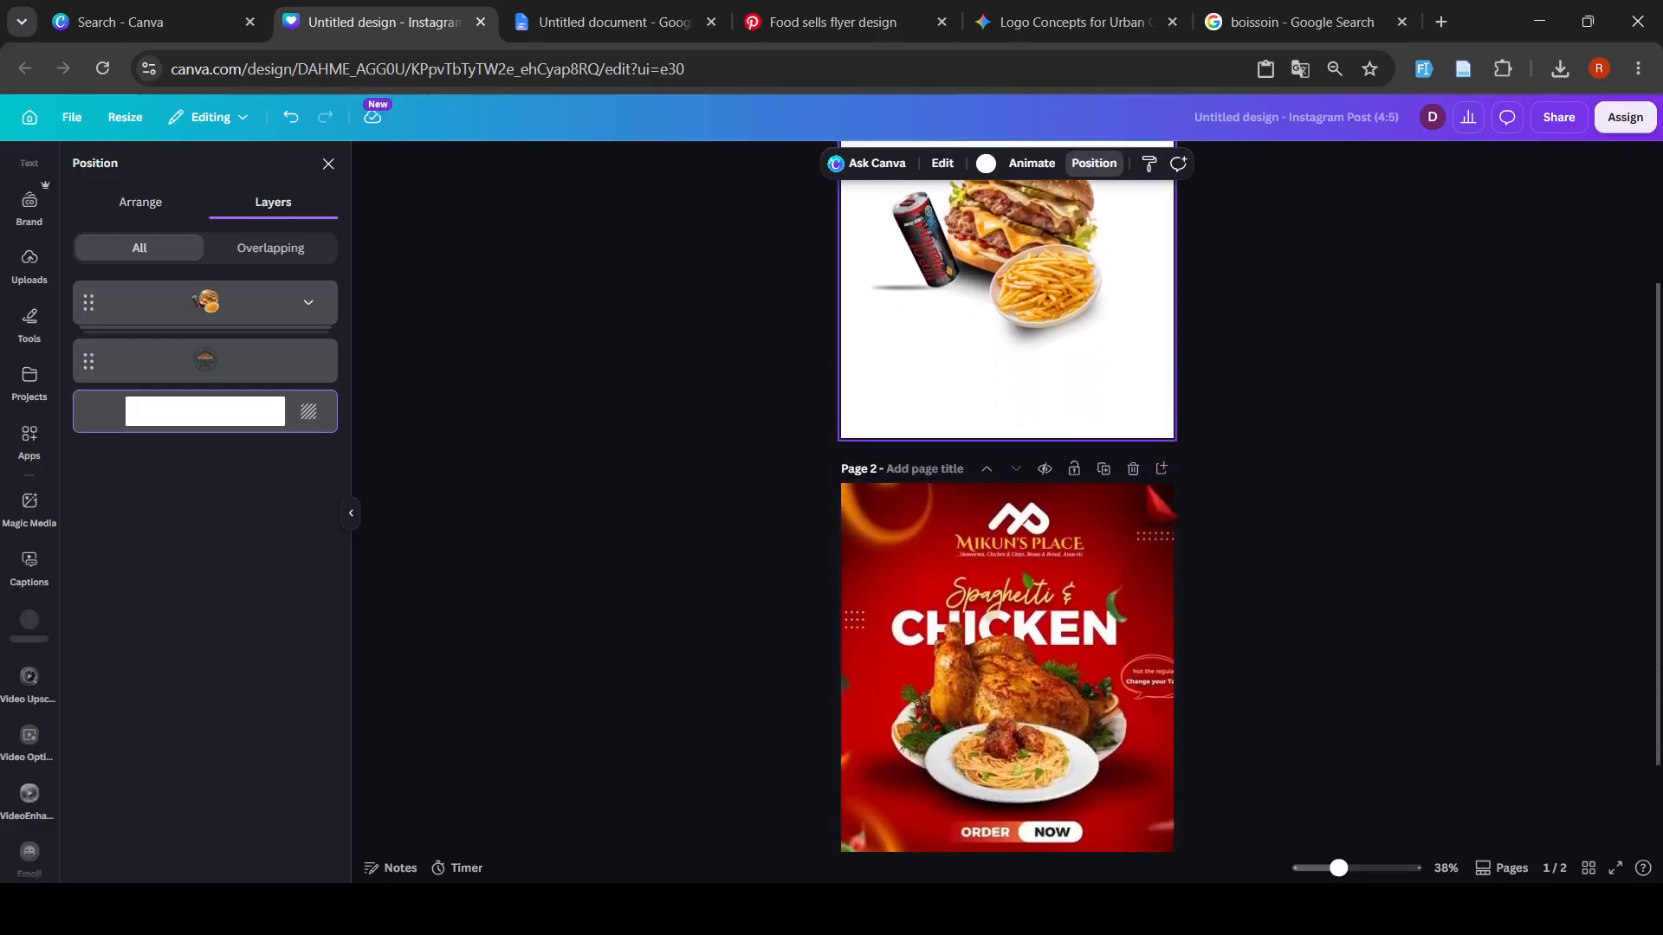
Step: Switch to Pinterest and search for background images using the suggested term "background"
scroll(1006, 496, up, 4)
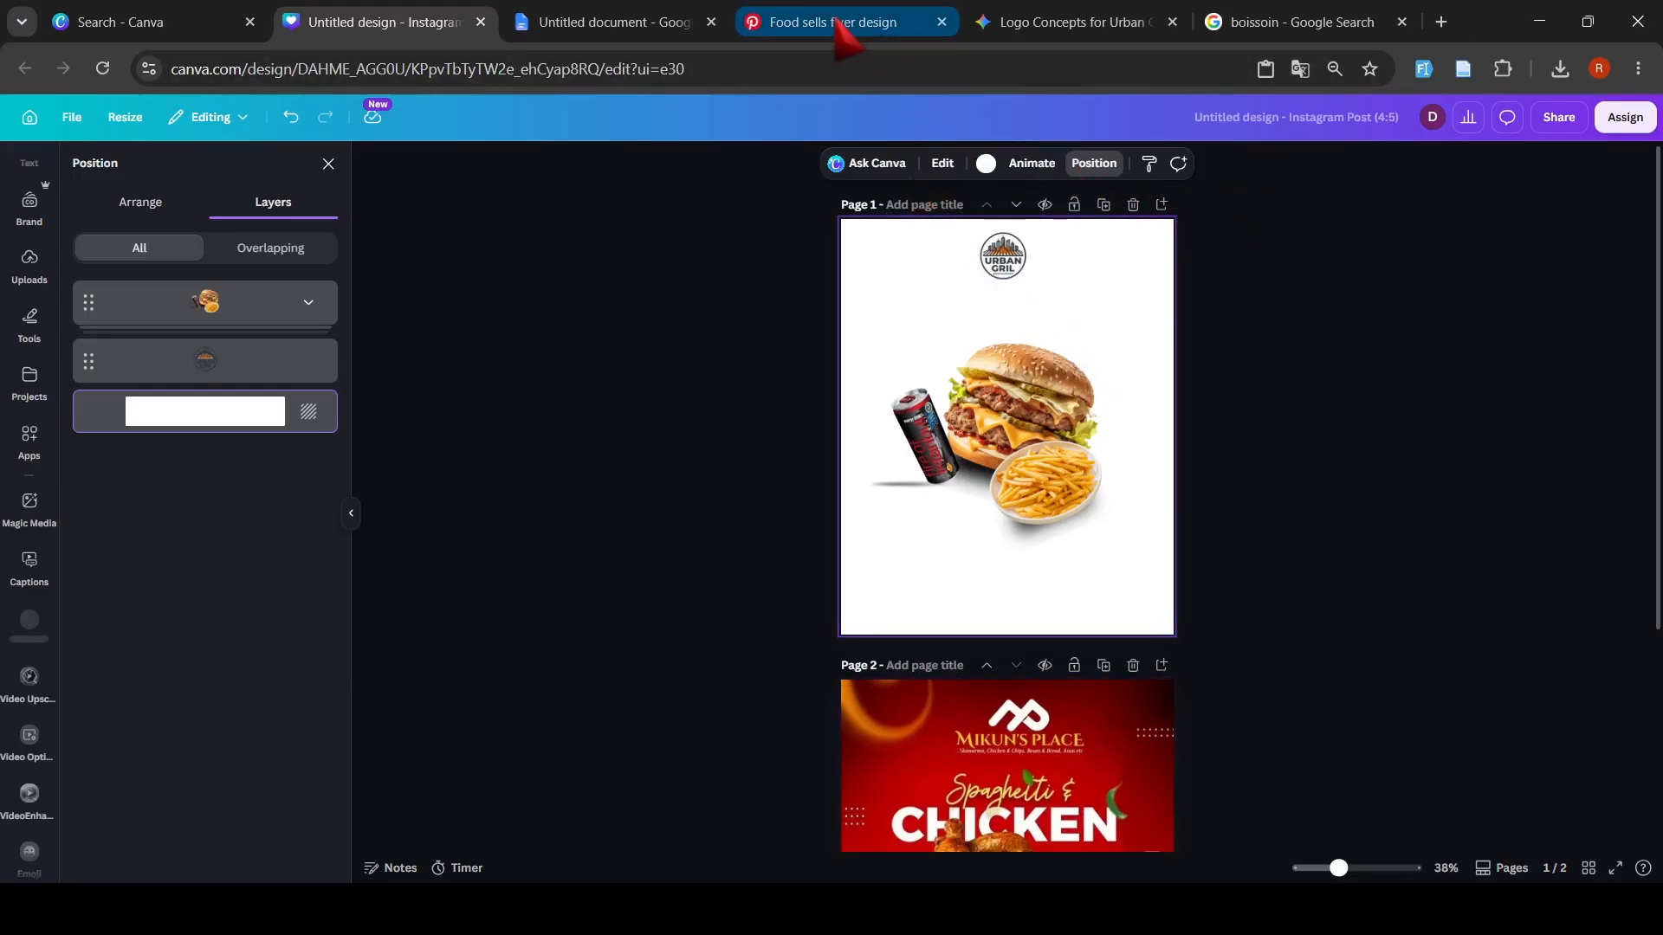
click(835, 24)
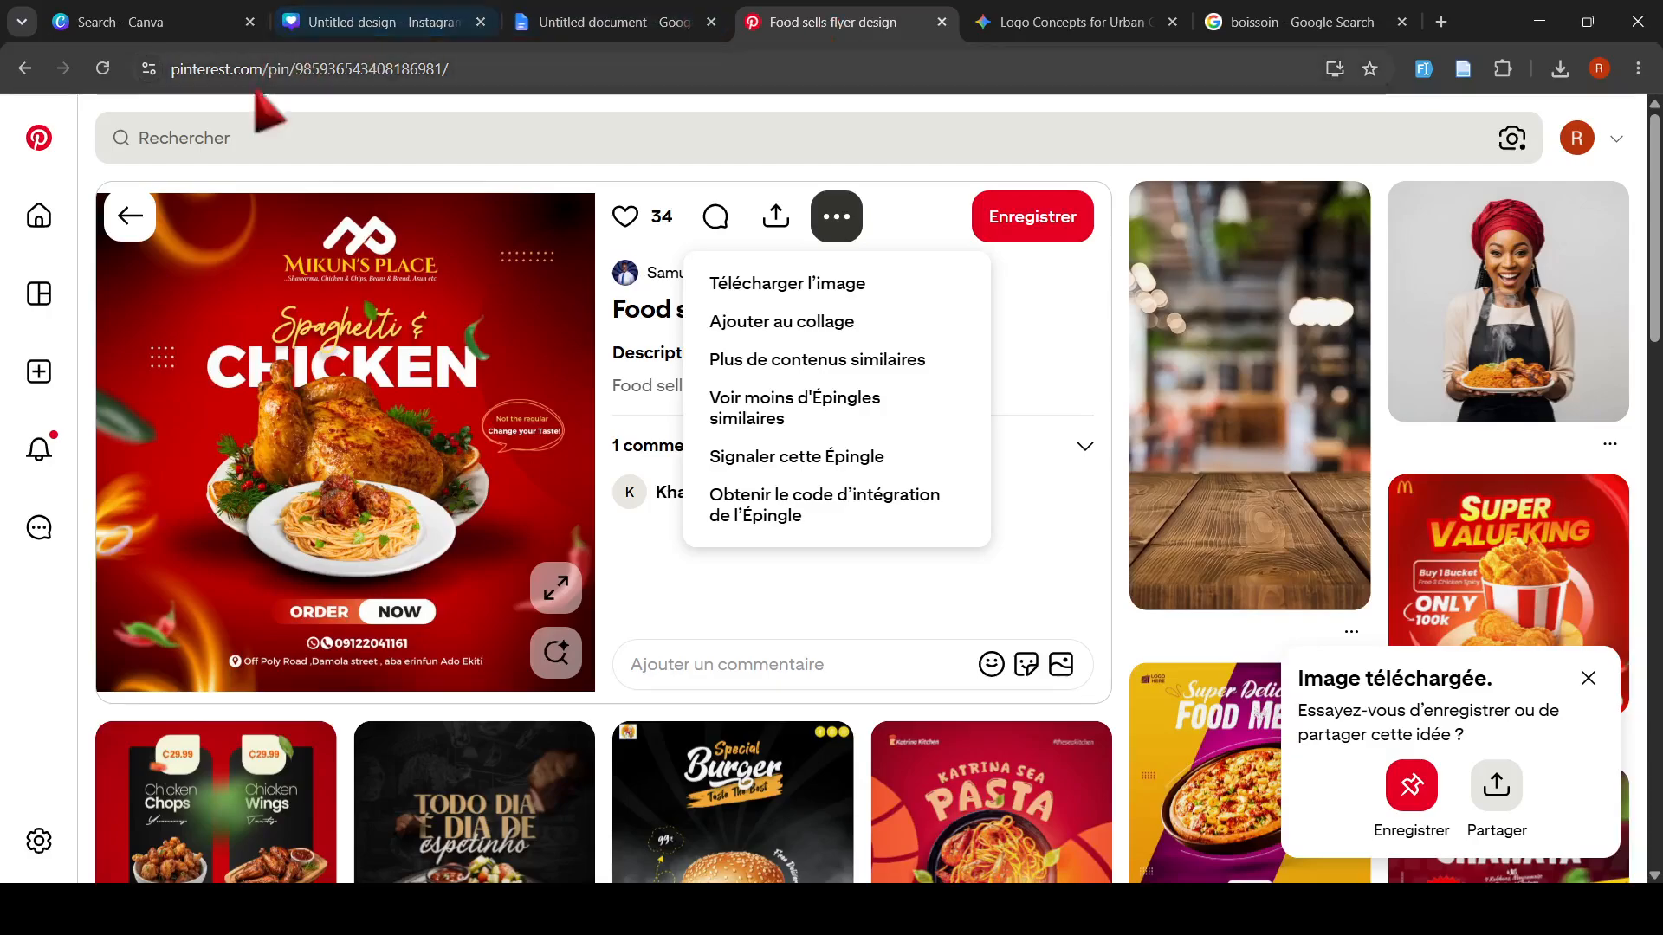
click(256, 127)
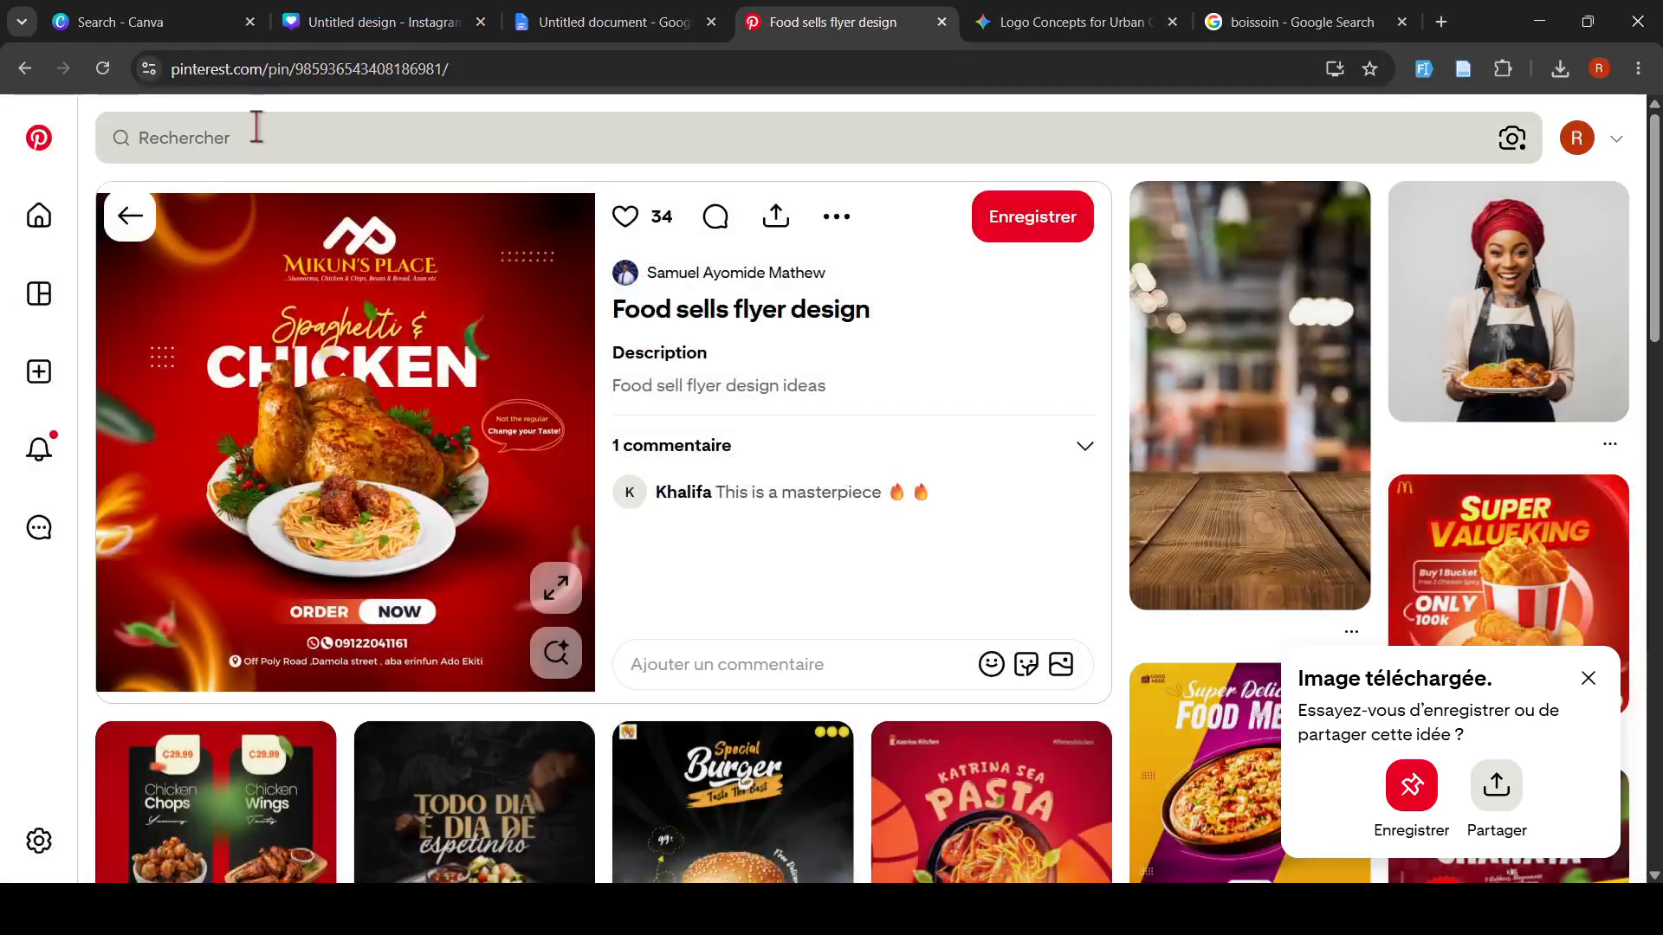
click(254, 137)
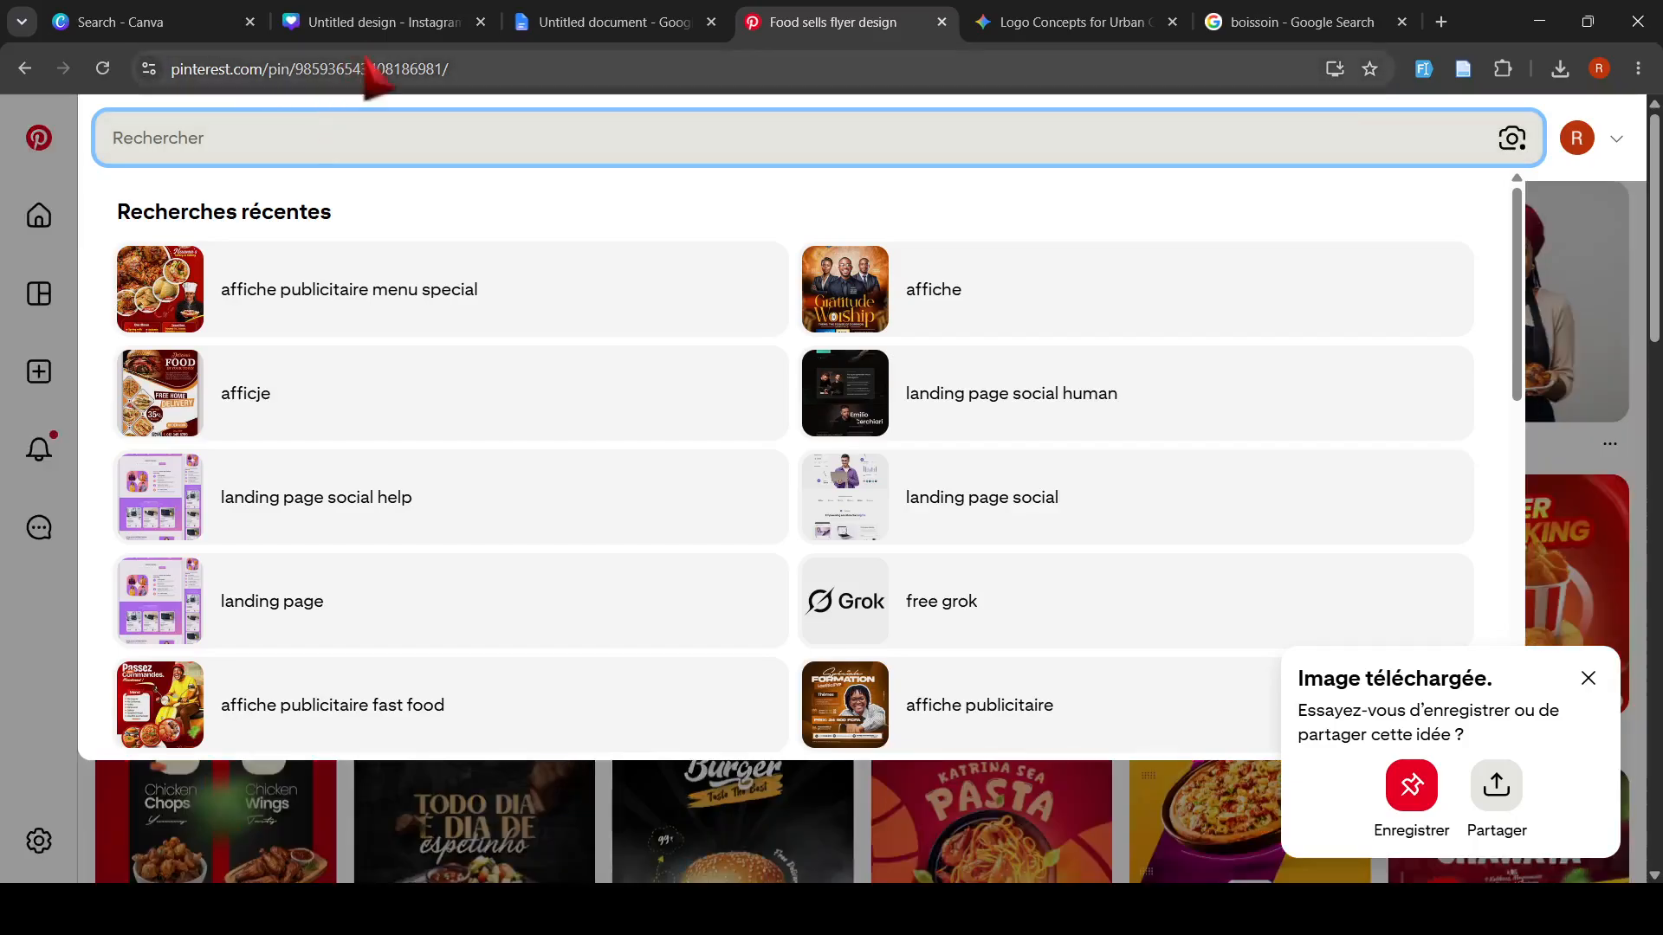
text(gr)
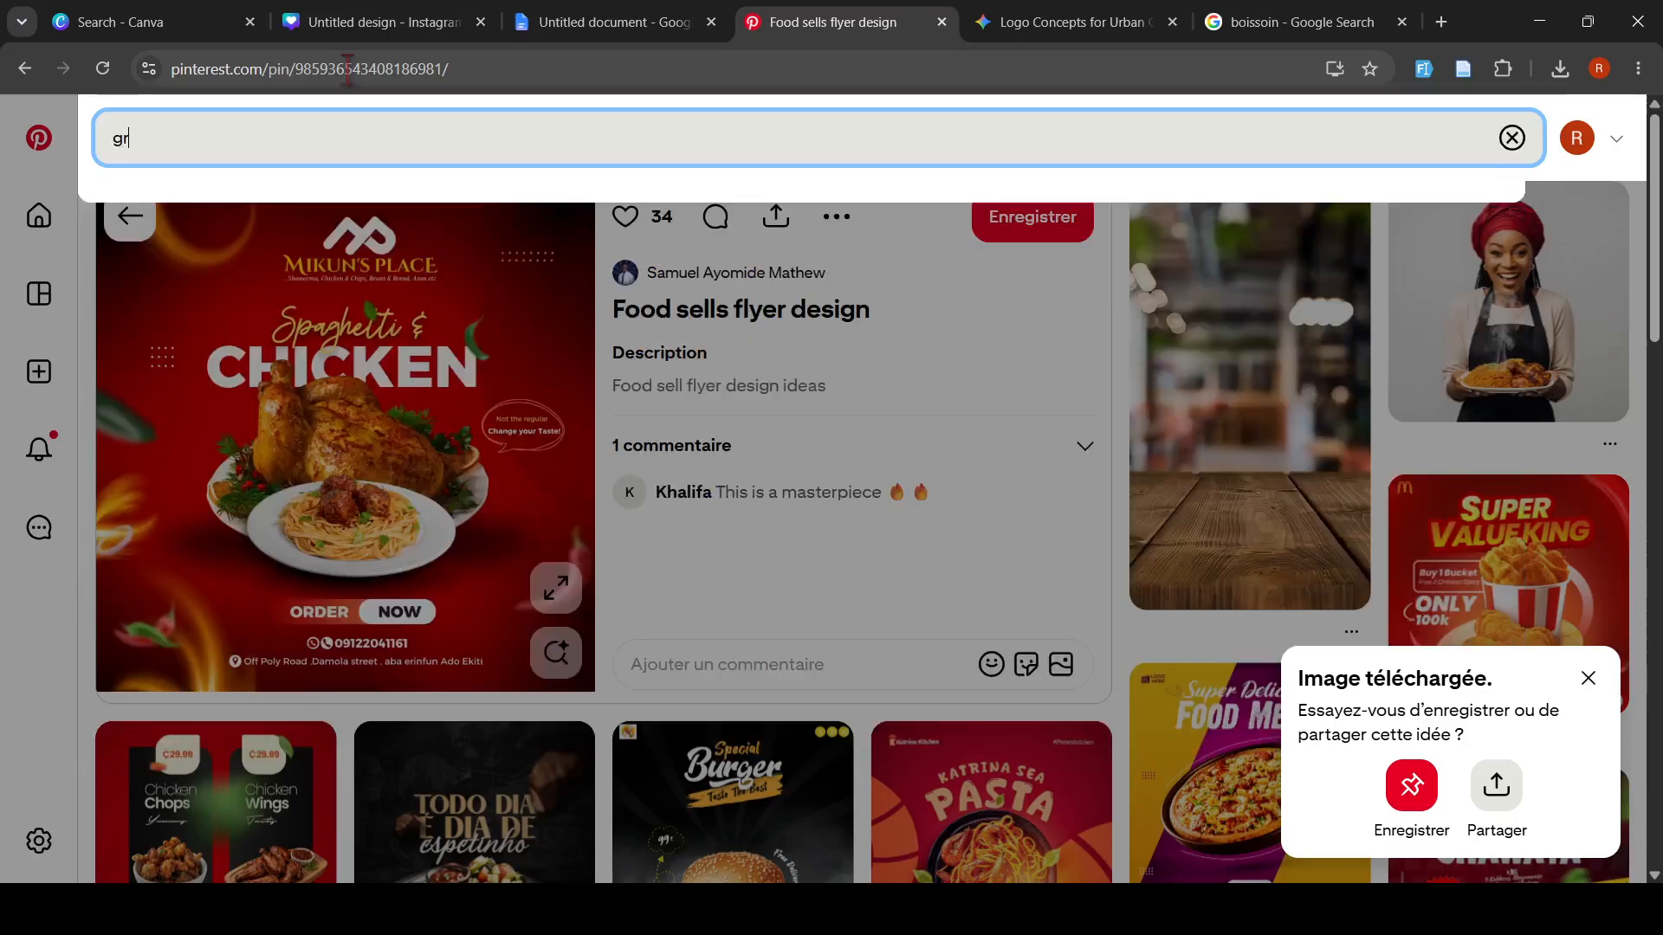
text(a)
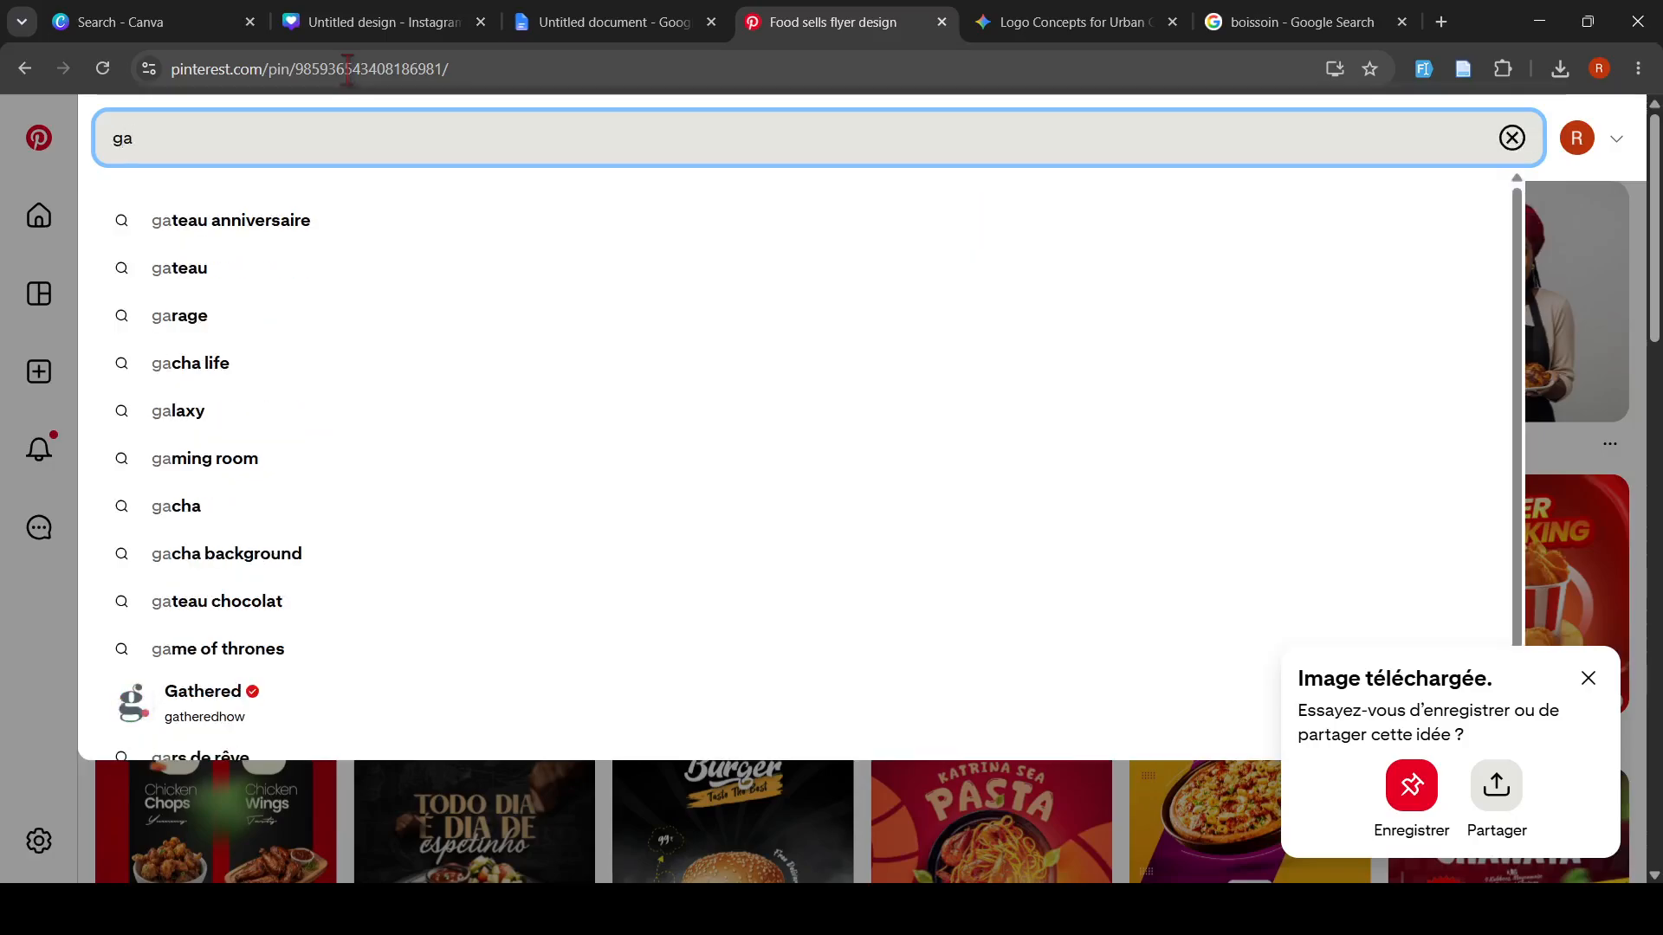
key(BackSpace)
key(BackSpace)
text(back)
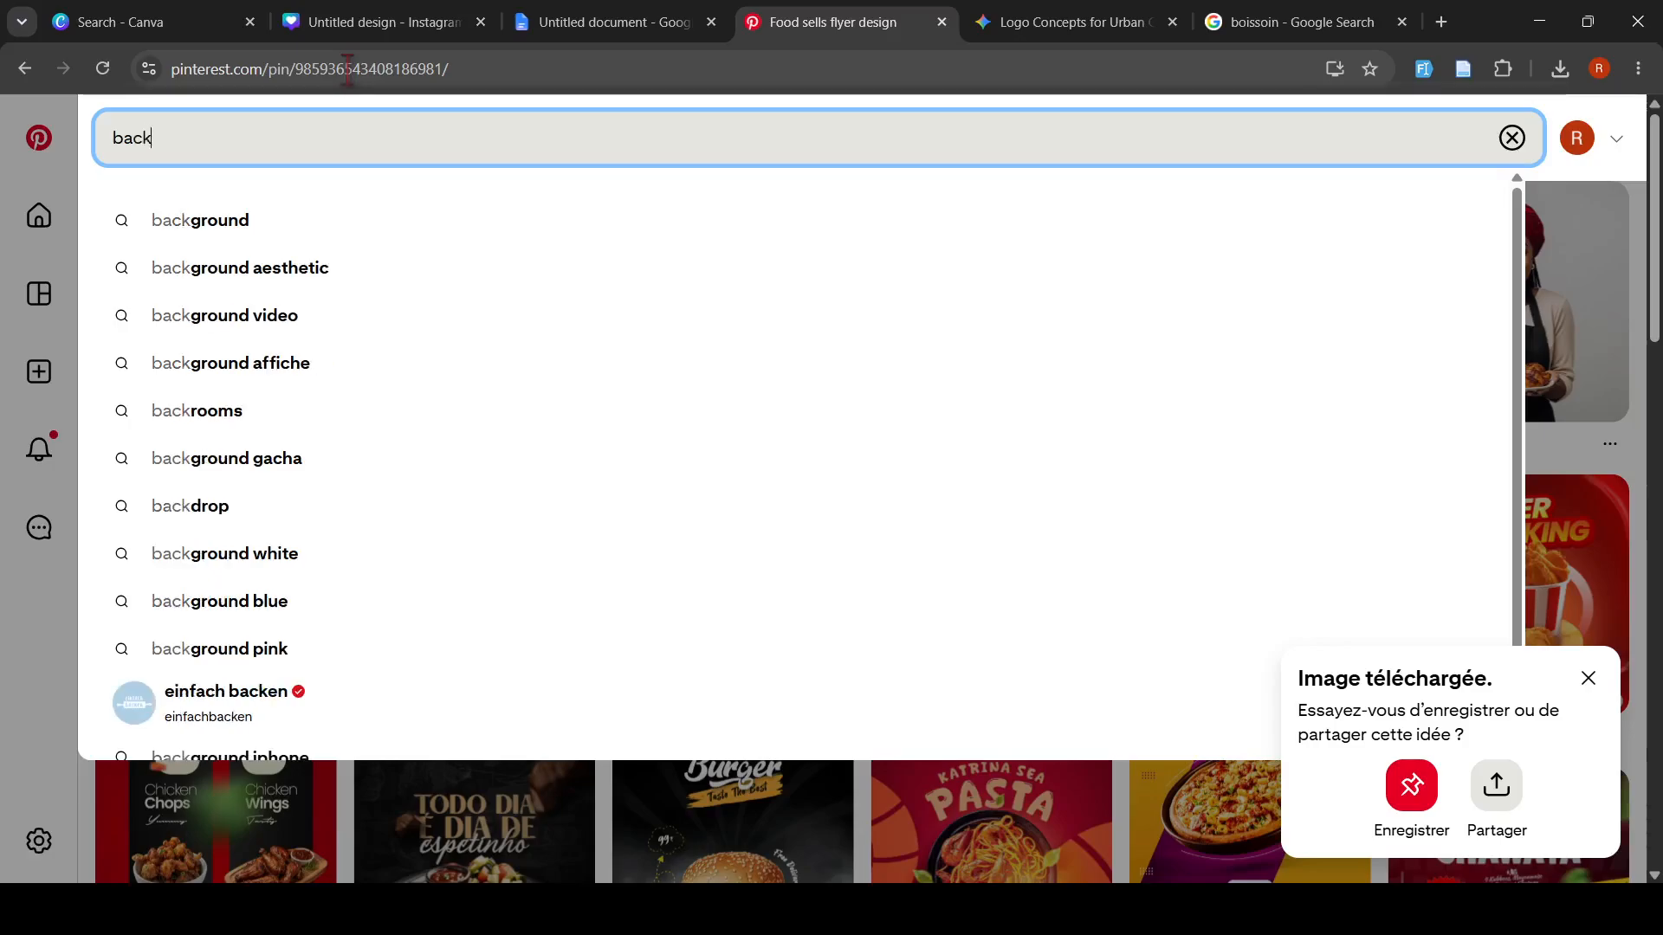
key(Up)
key(Down)
click(216, 223)
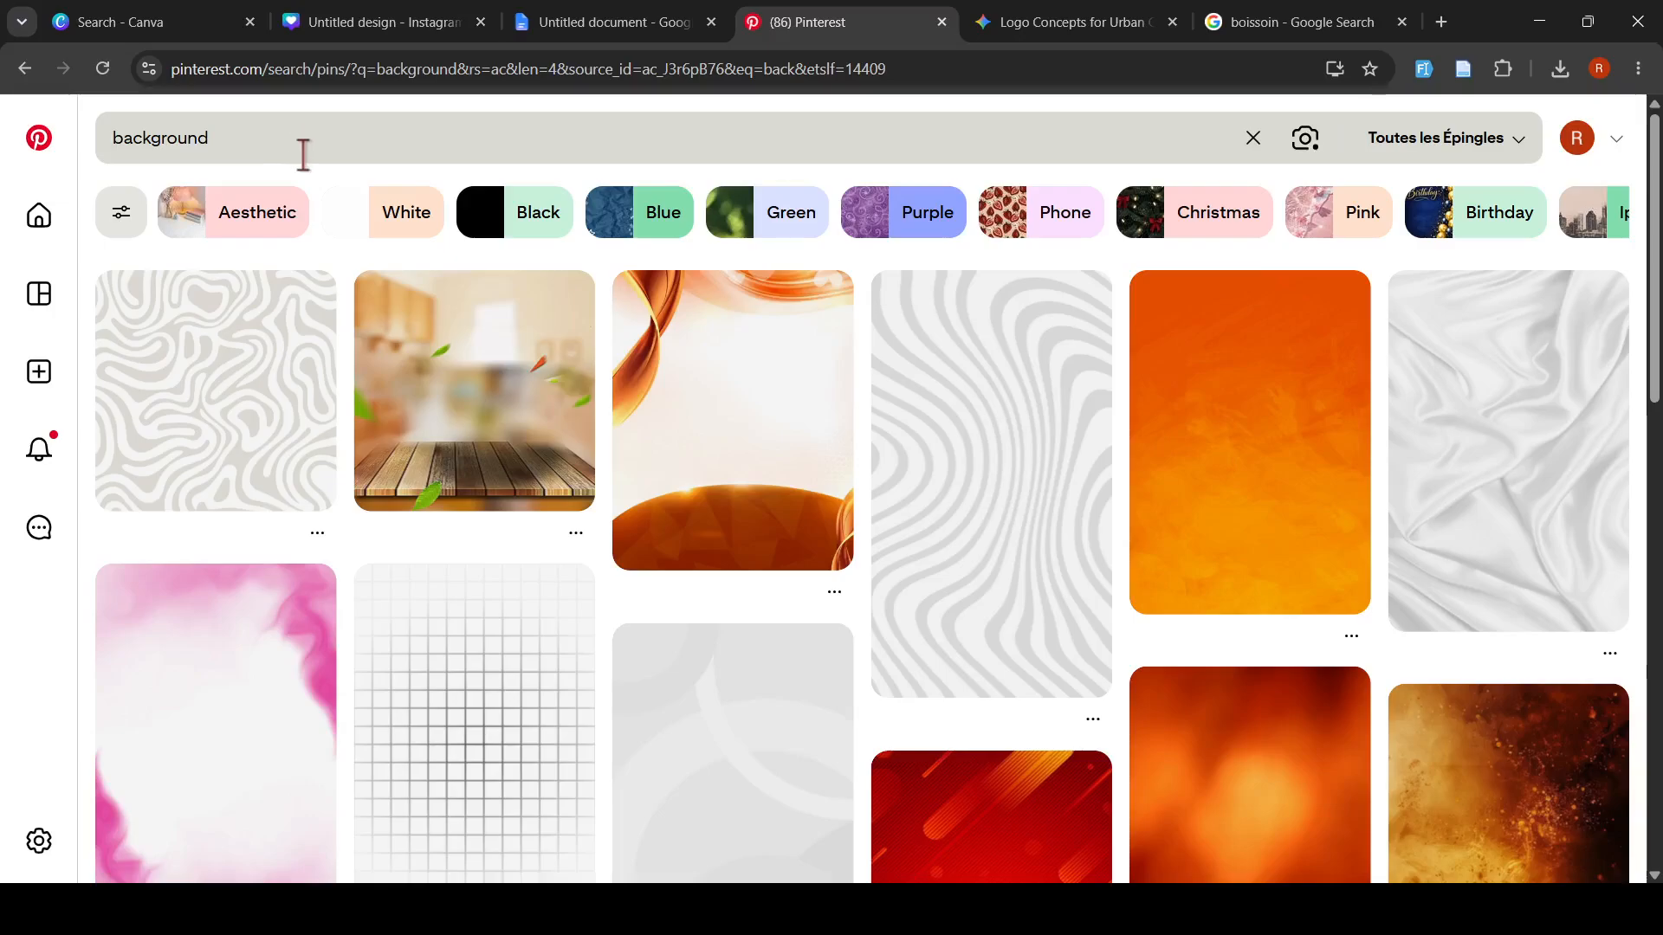
Step: Browse the background results and open the plain black textured wall image with the soft central glow
scroll(731, 483, down, 3)
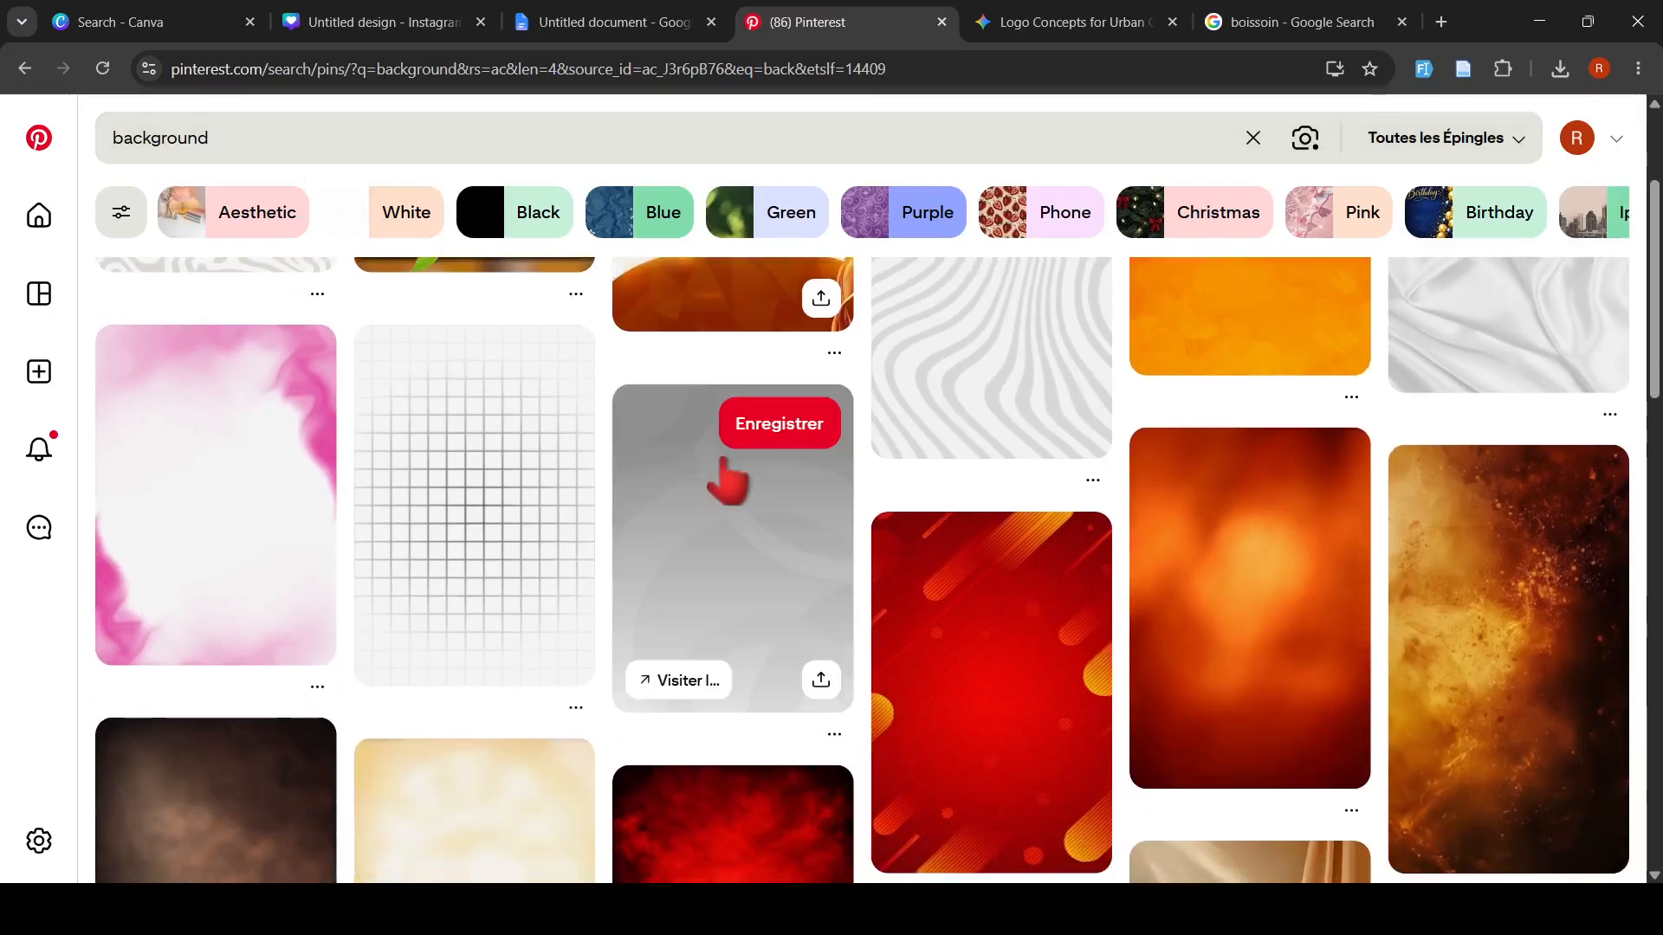
scroll(727, 482, down, 8)
scroll(727, 482, up, 2)
scroll(728, 482, down, 5)
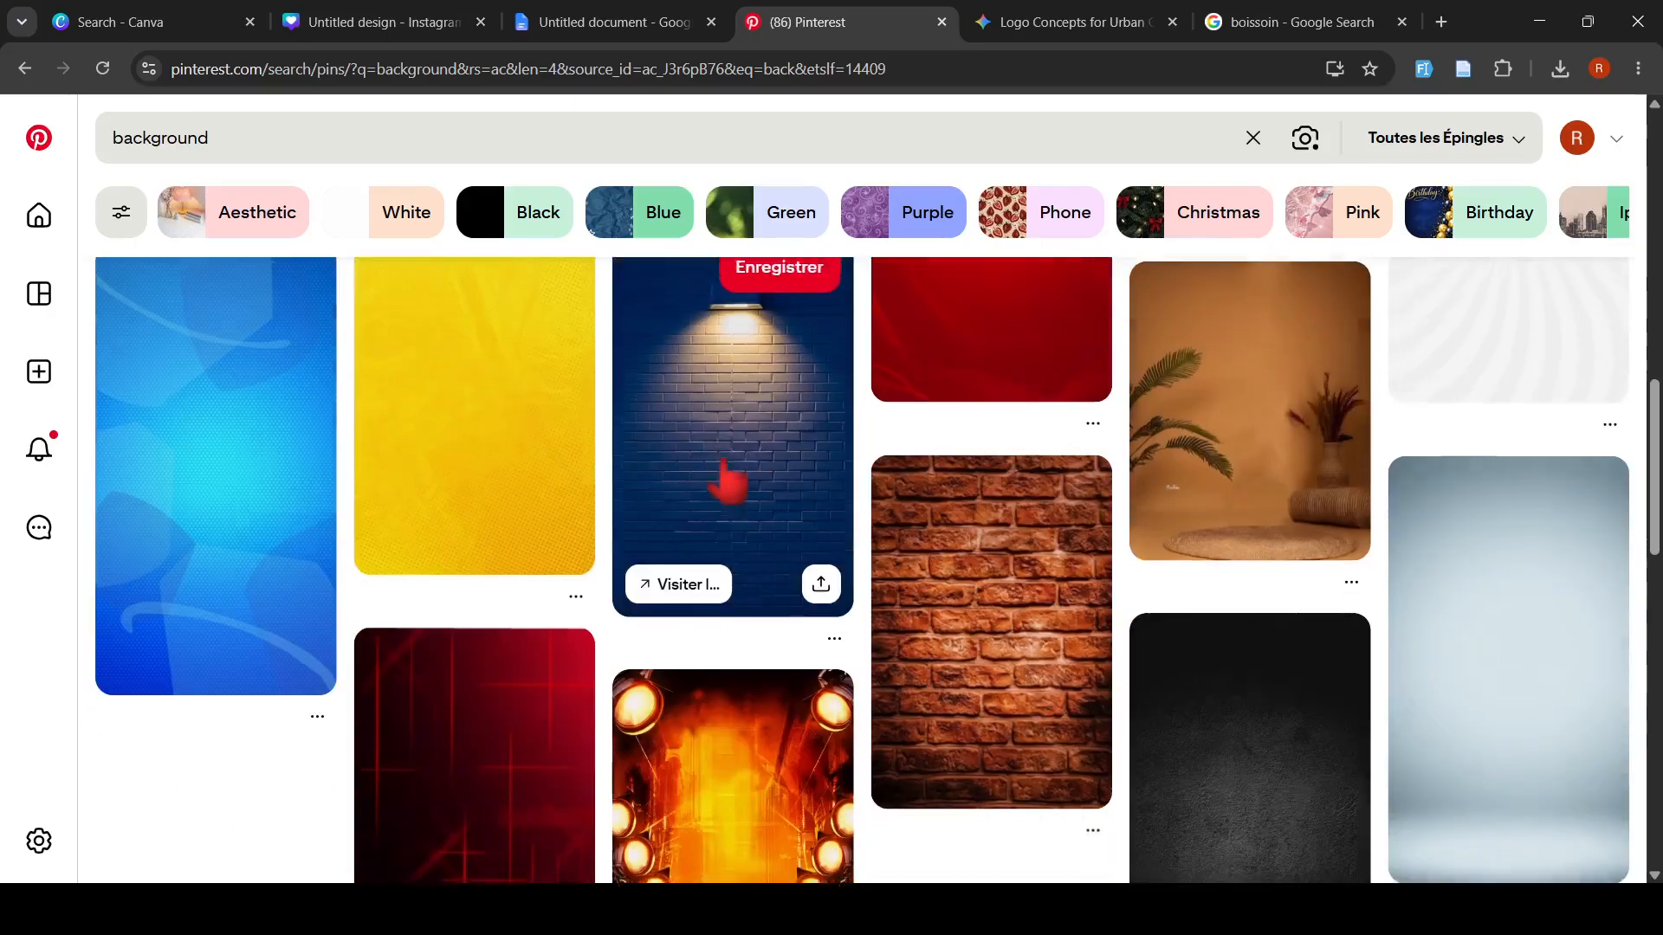
scroll(728, 482, down, 4)
scroll(727, 483, down, 4)
scroll(727, 482, up, 4)
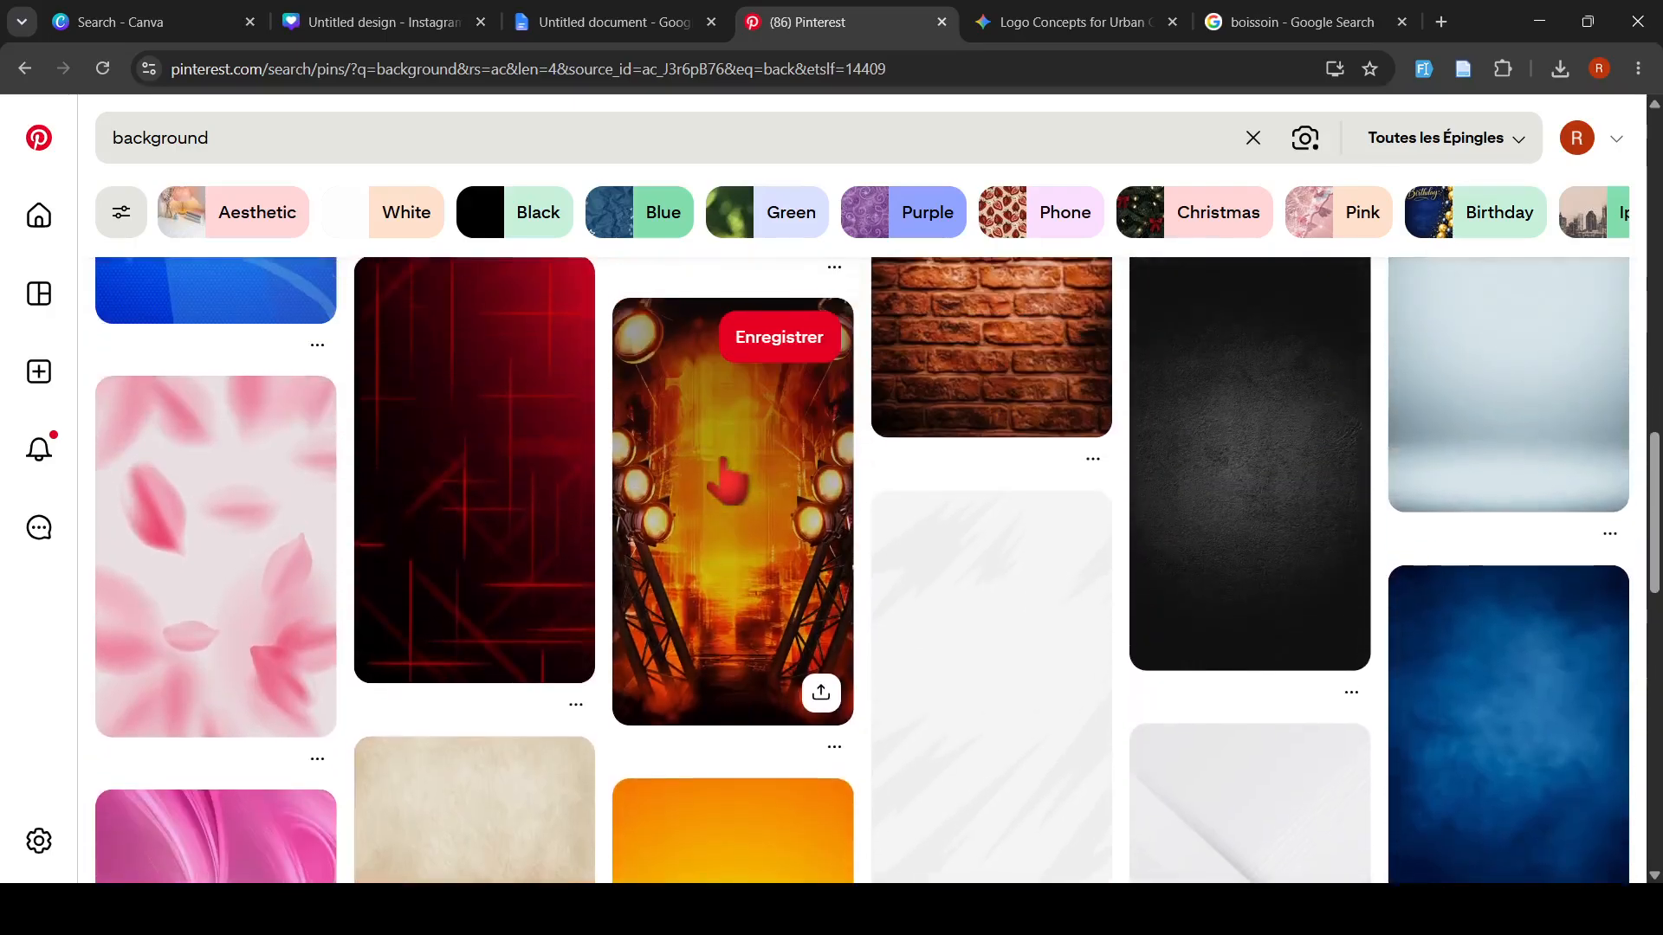
scroll(728, 483, up, 2)
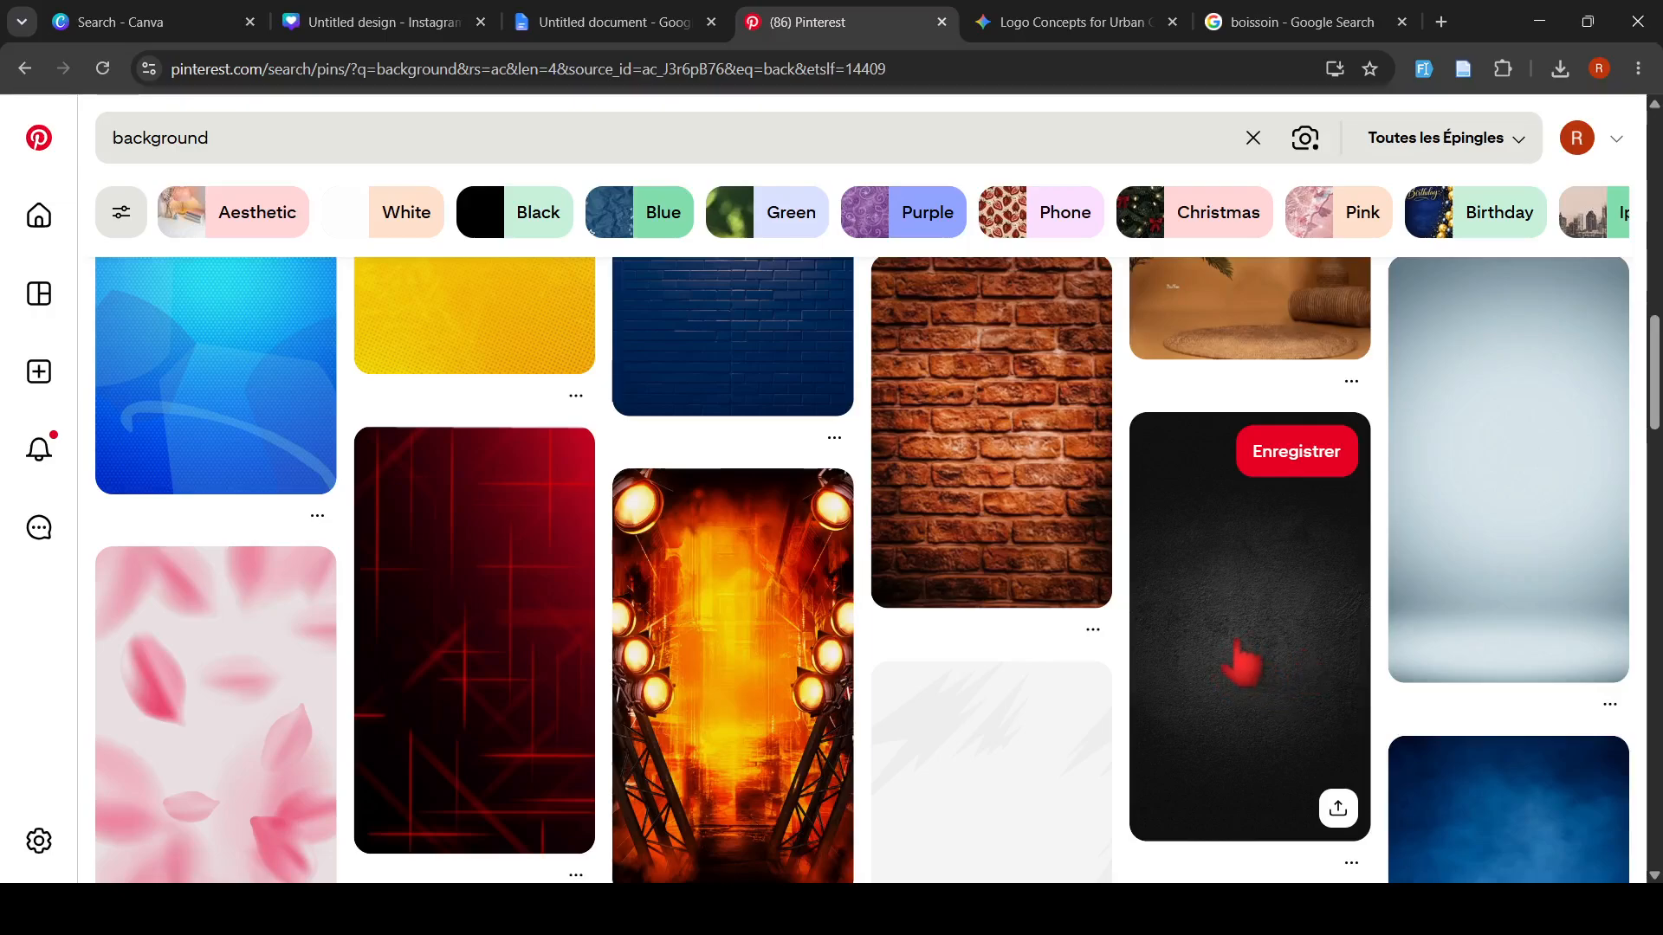
click(1241, 662)
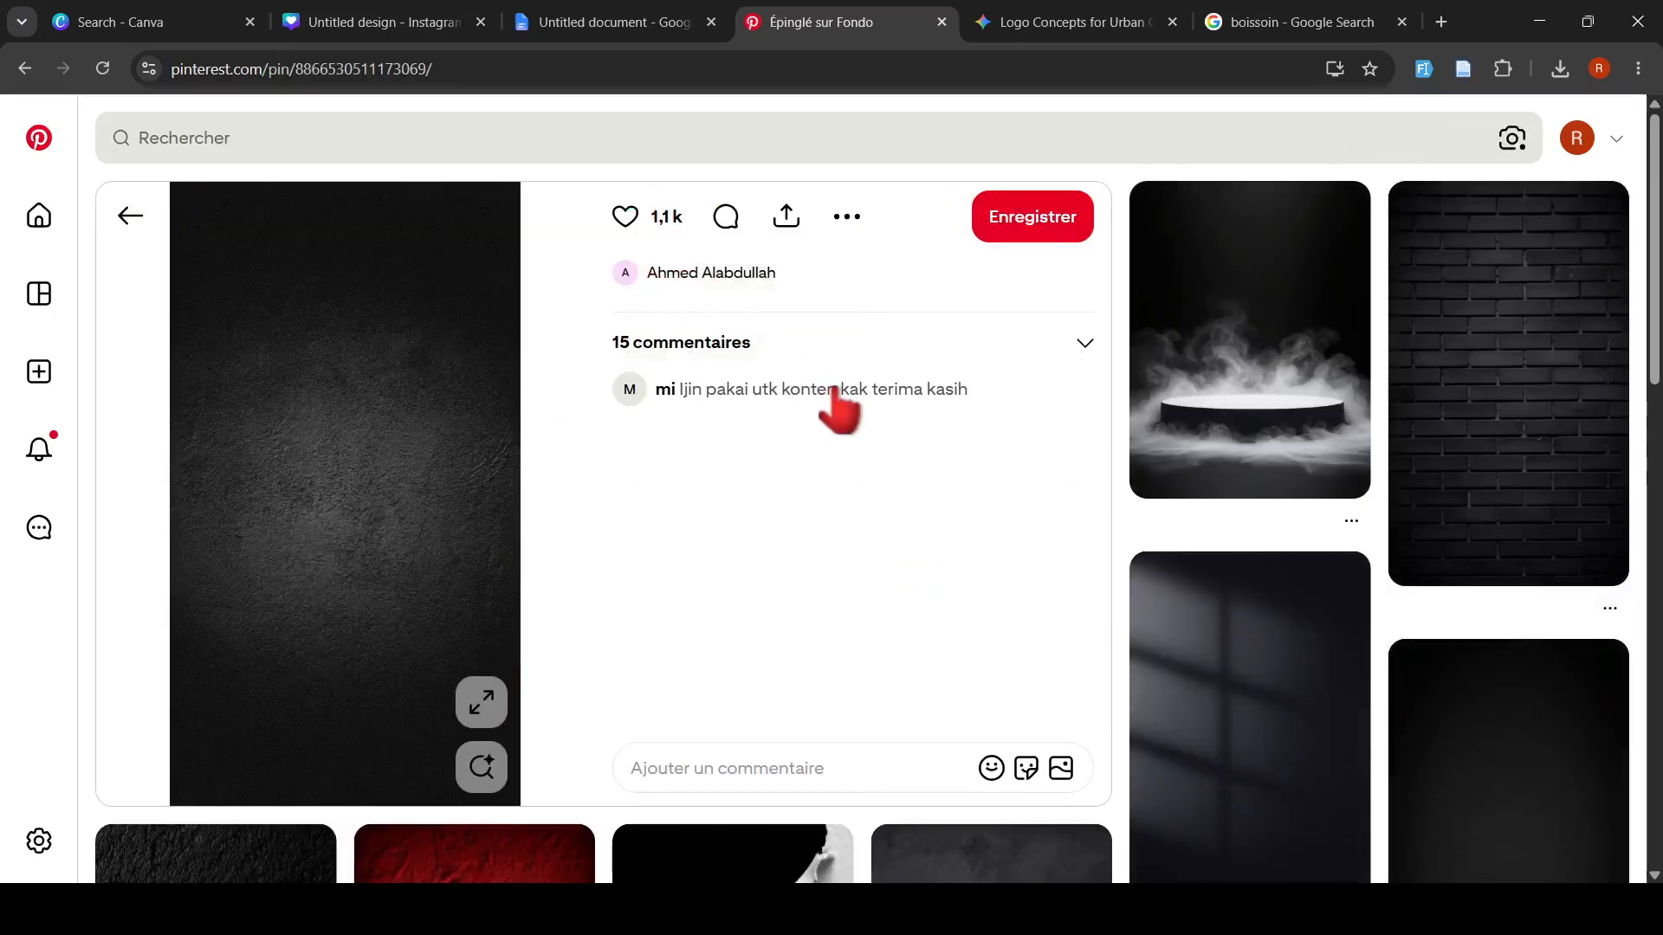
Step: Check the similar dark backgrounds, then download the opened black textured wall image
scroll(838, 410, down, 7)
scroll(851, 411, down, 9)
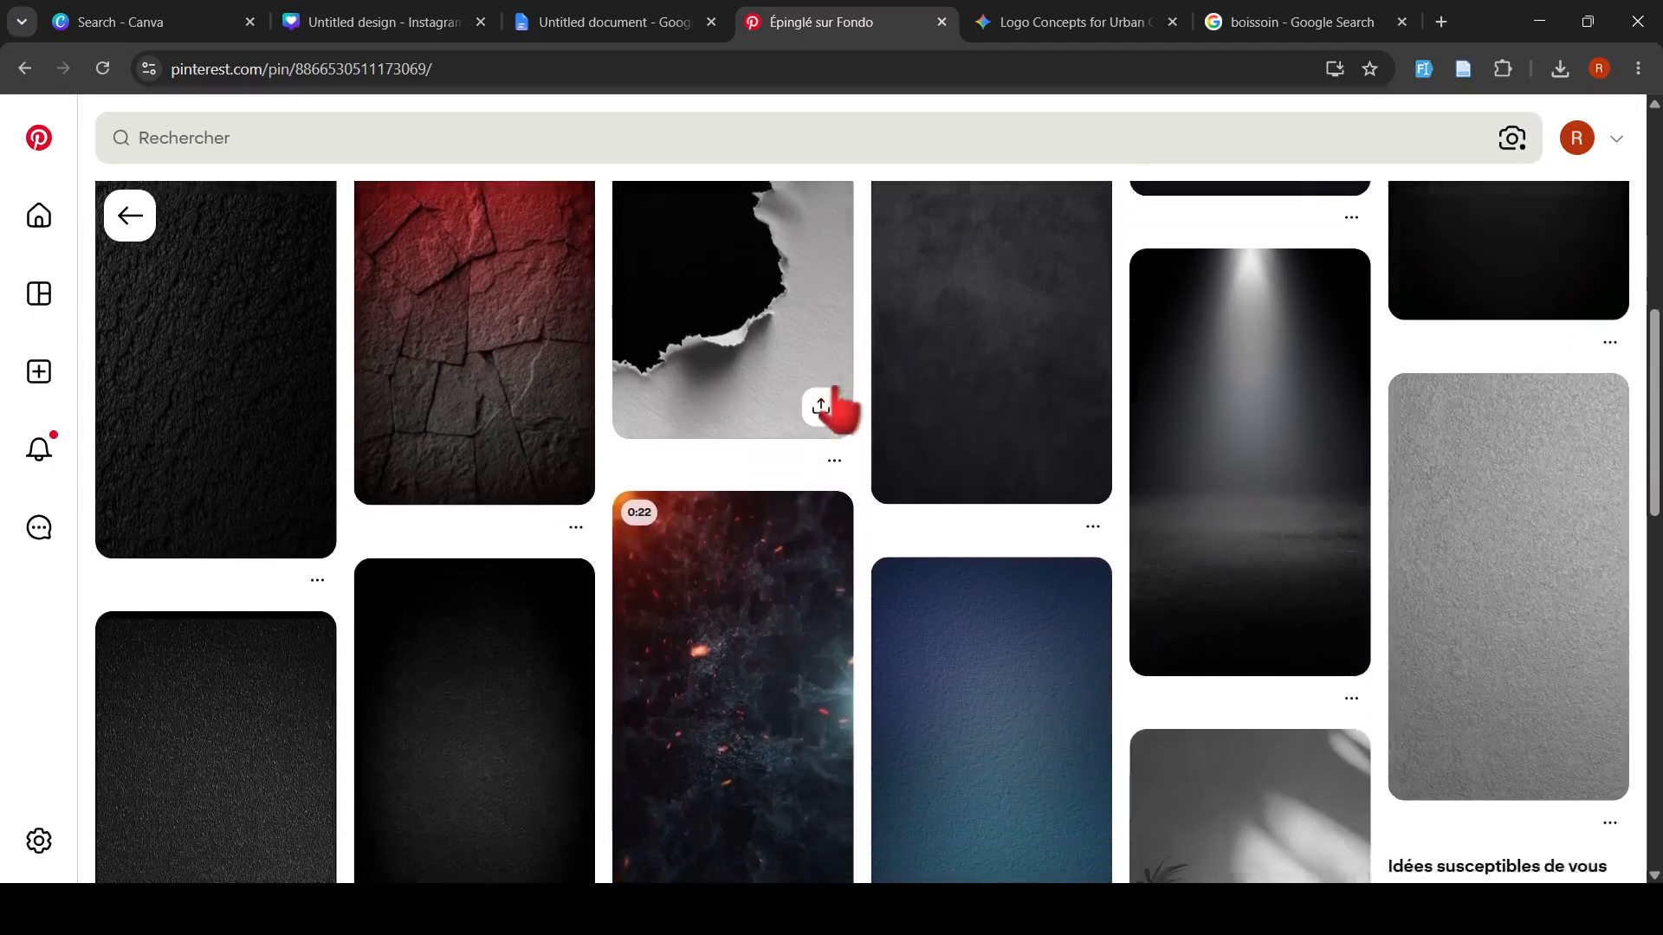
scroll(851, 411, down, 7)
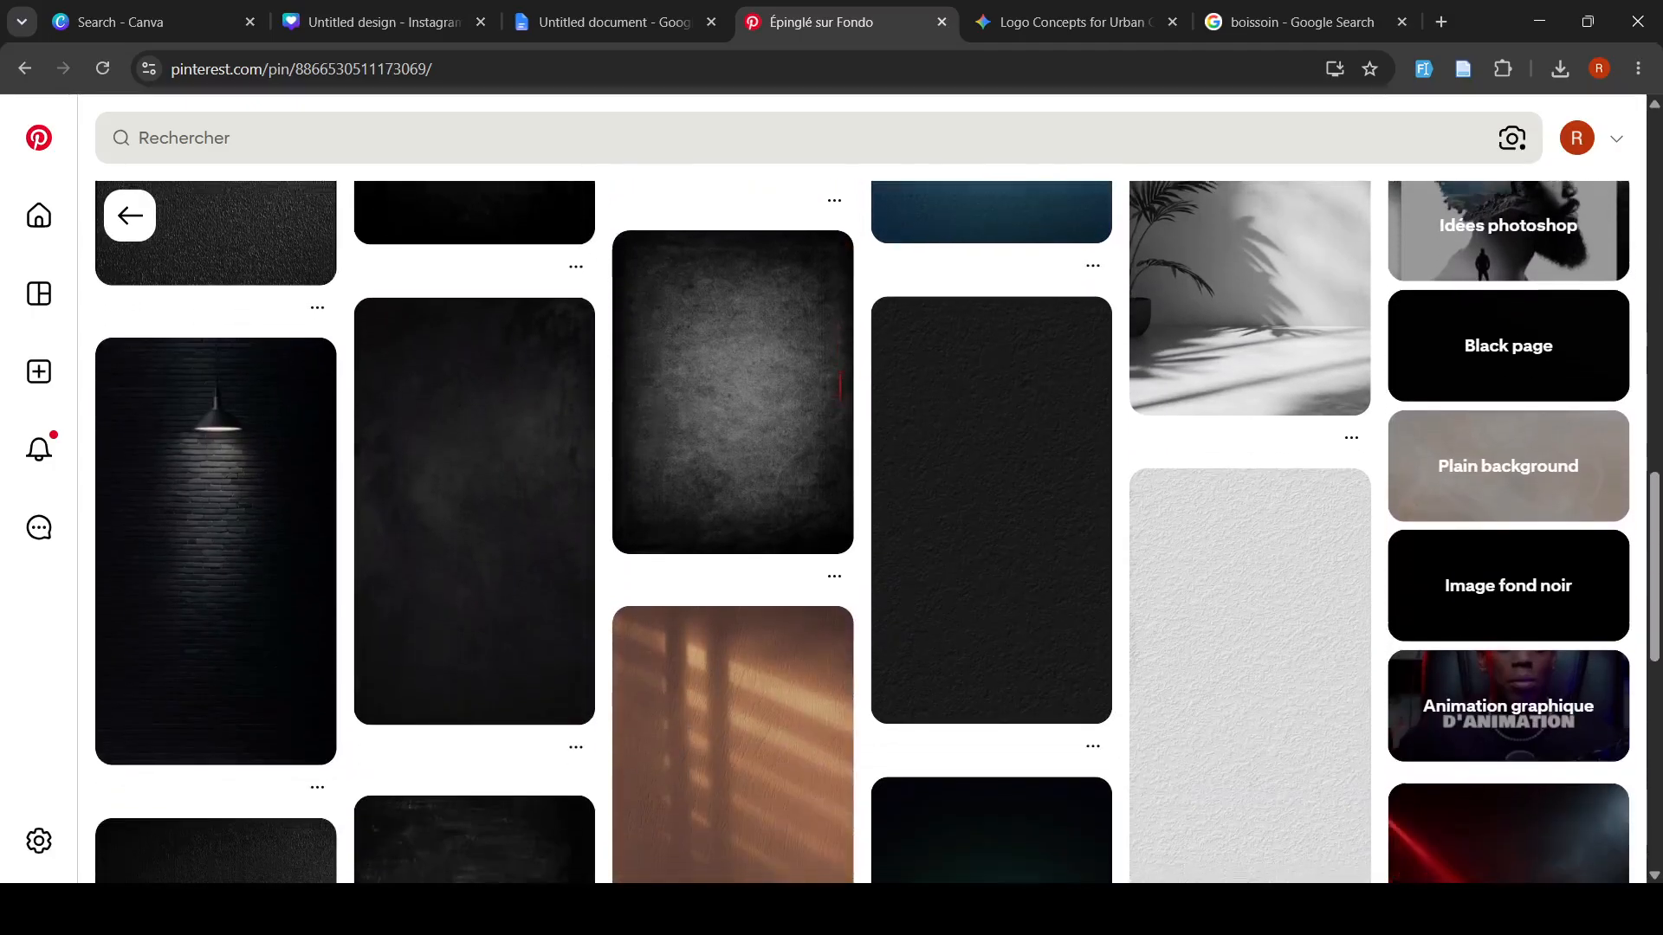
scroll(839, 410, down, 3)
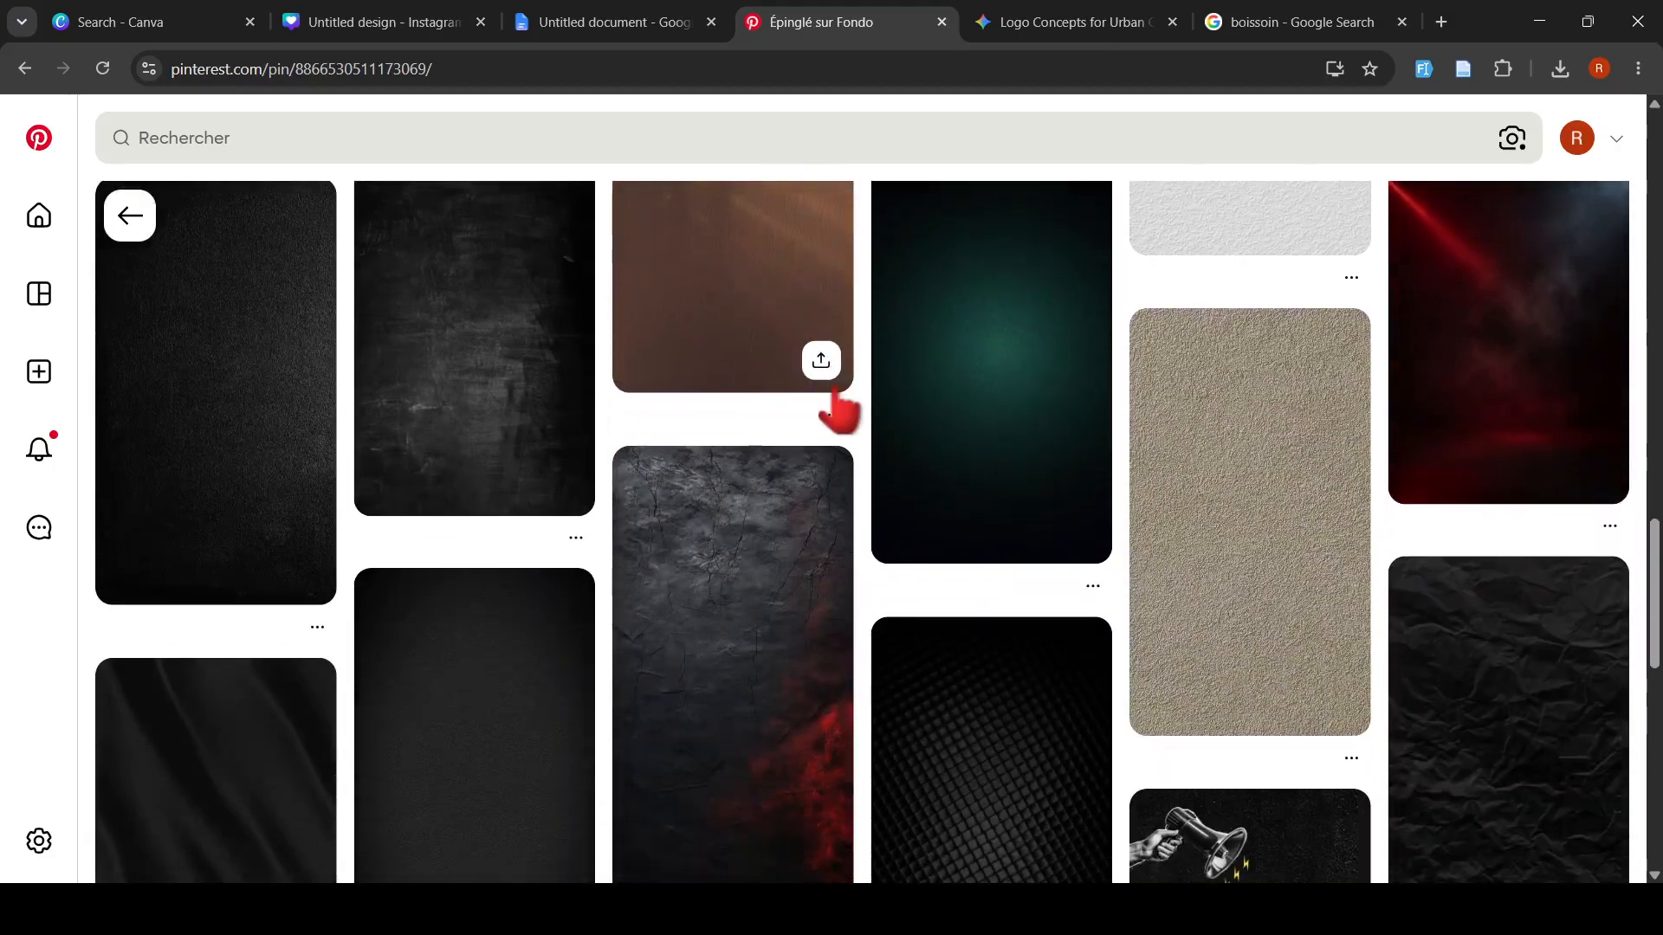
scroll(838, 410, up, 6)
scroll(838, 410, up, 13)
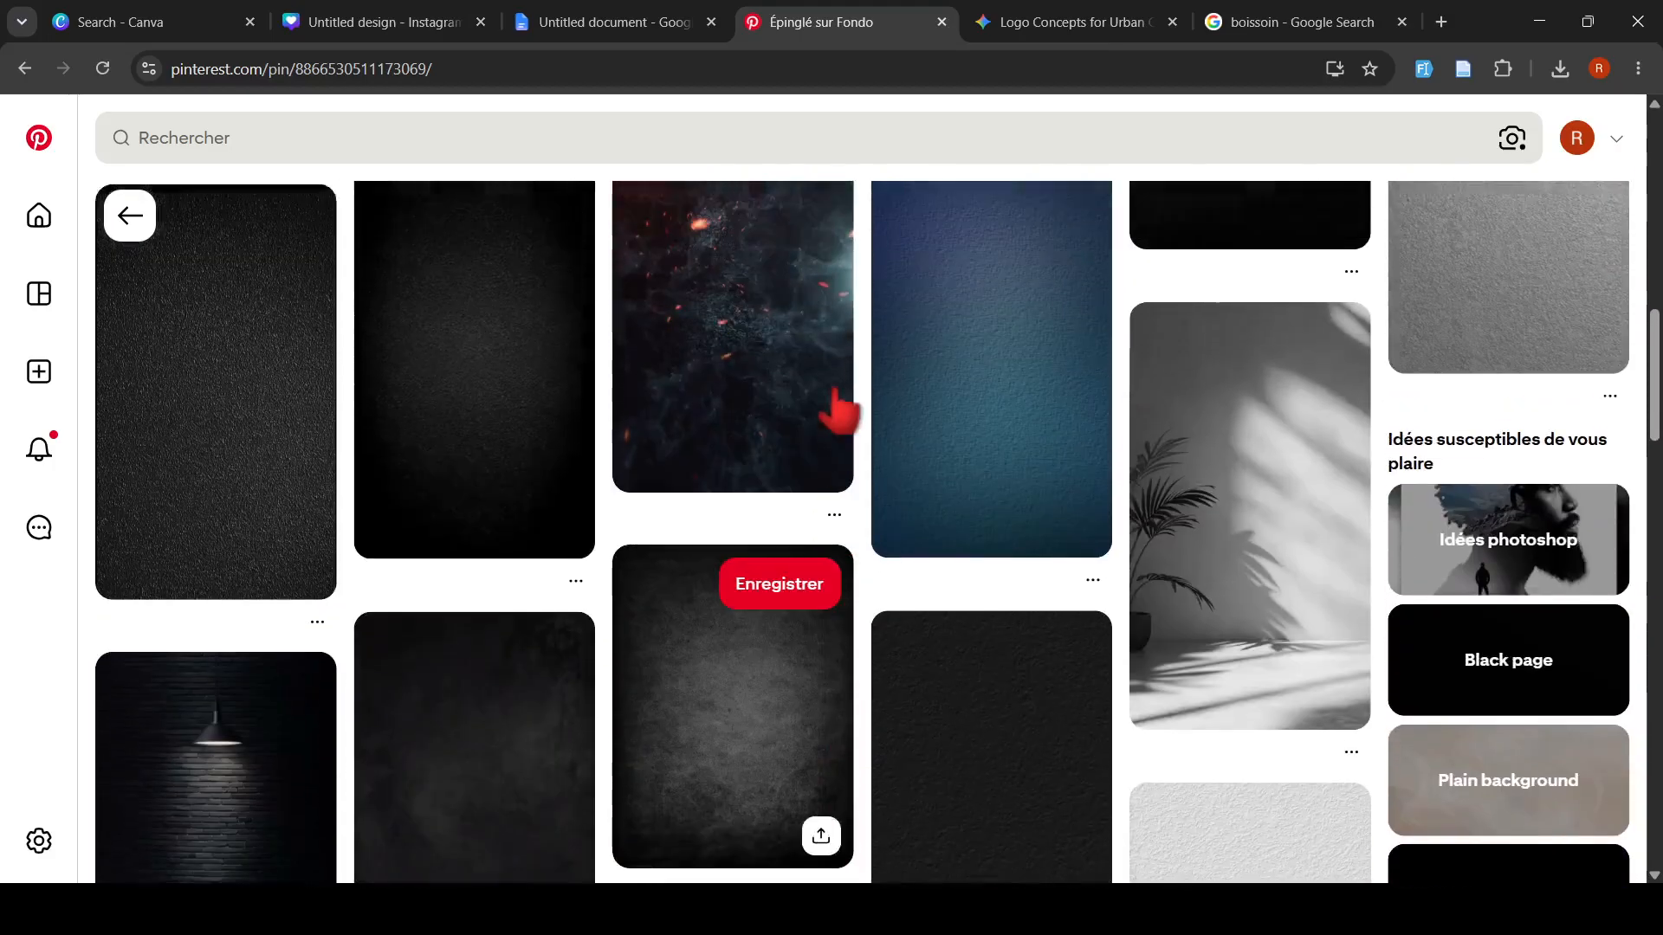
scroll(851, 412, up, 2)
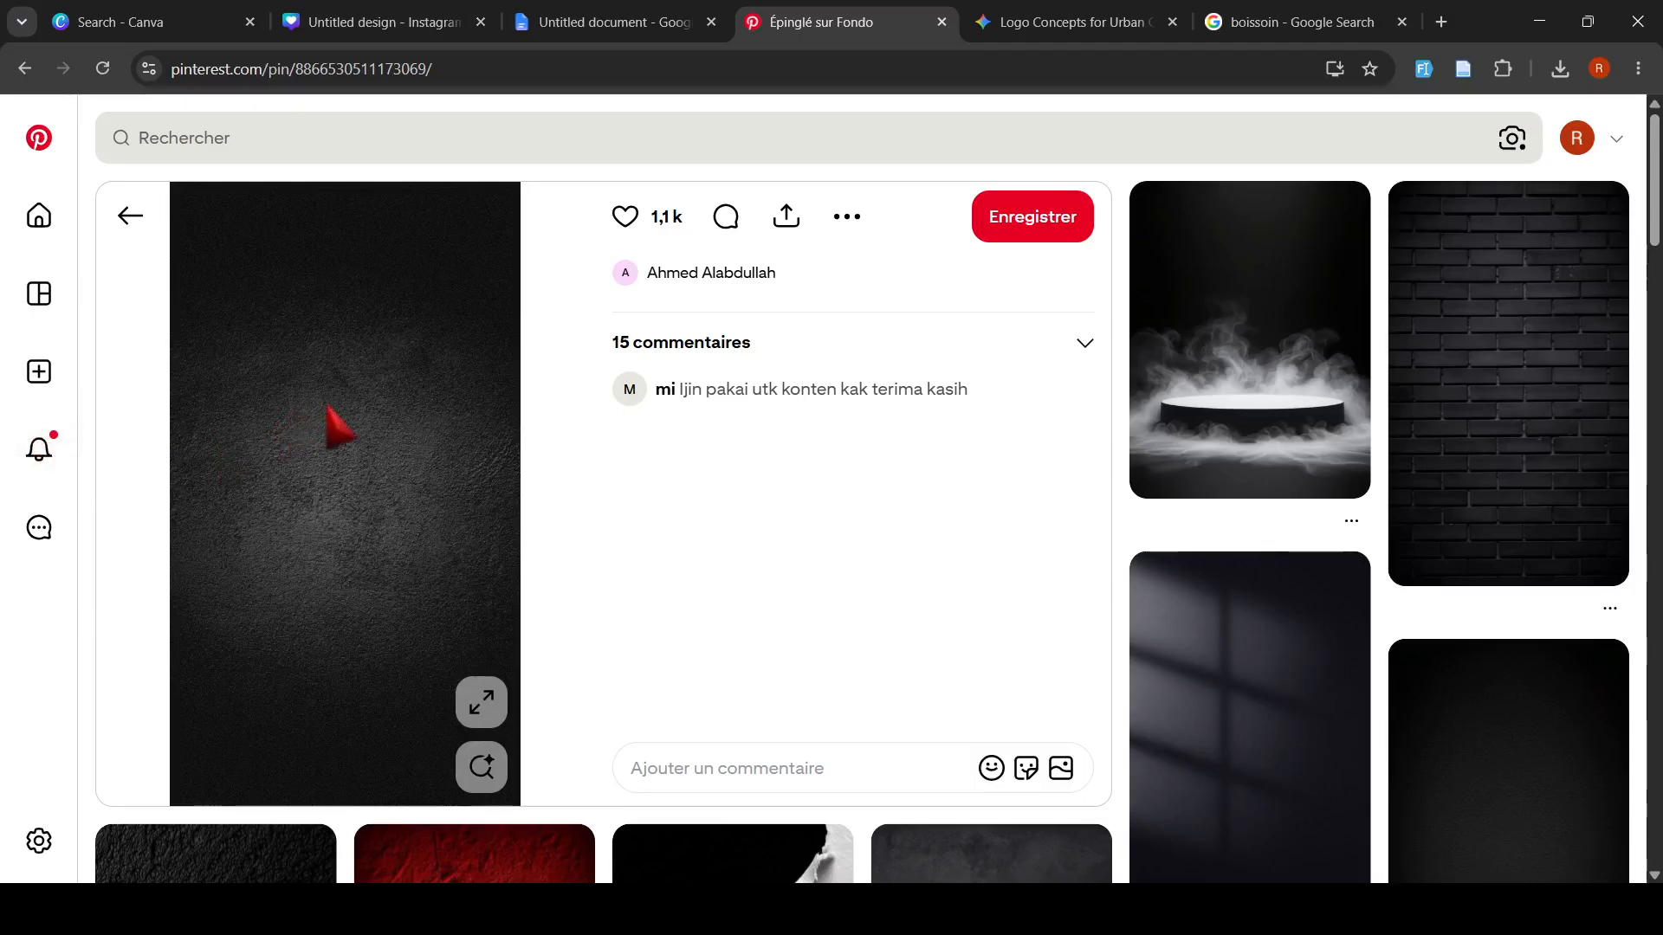
click(866, 232)
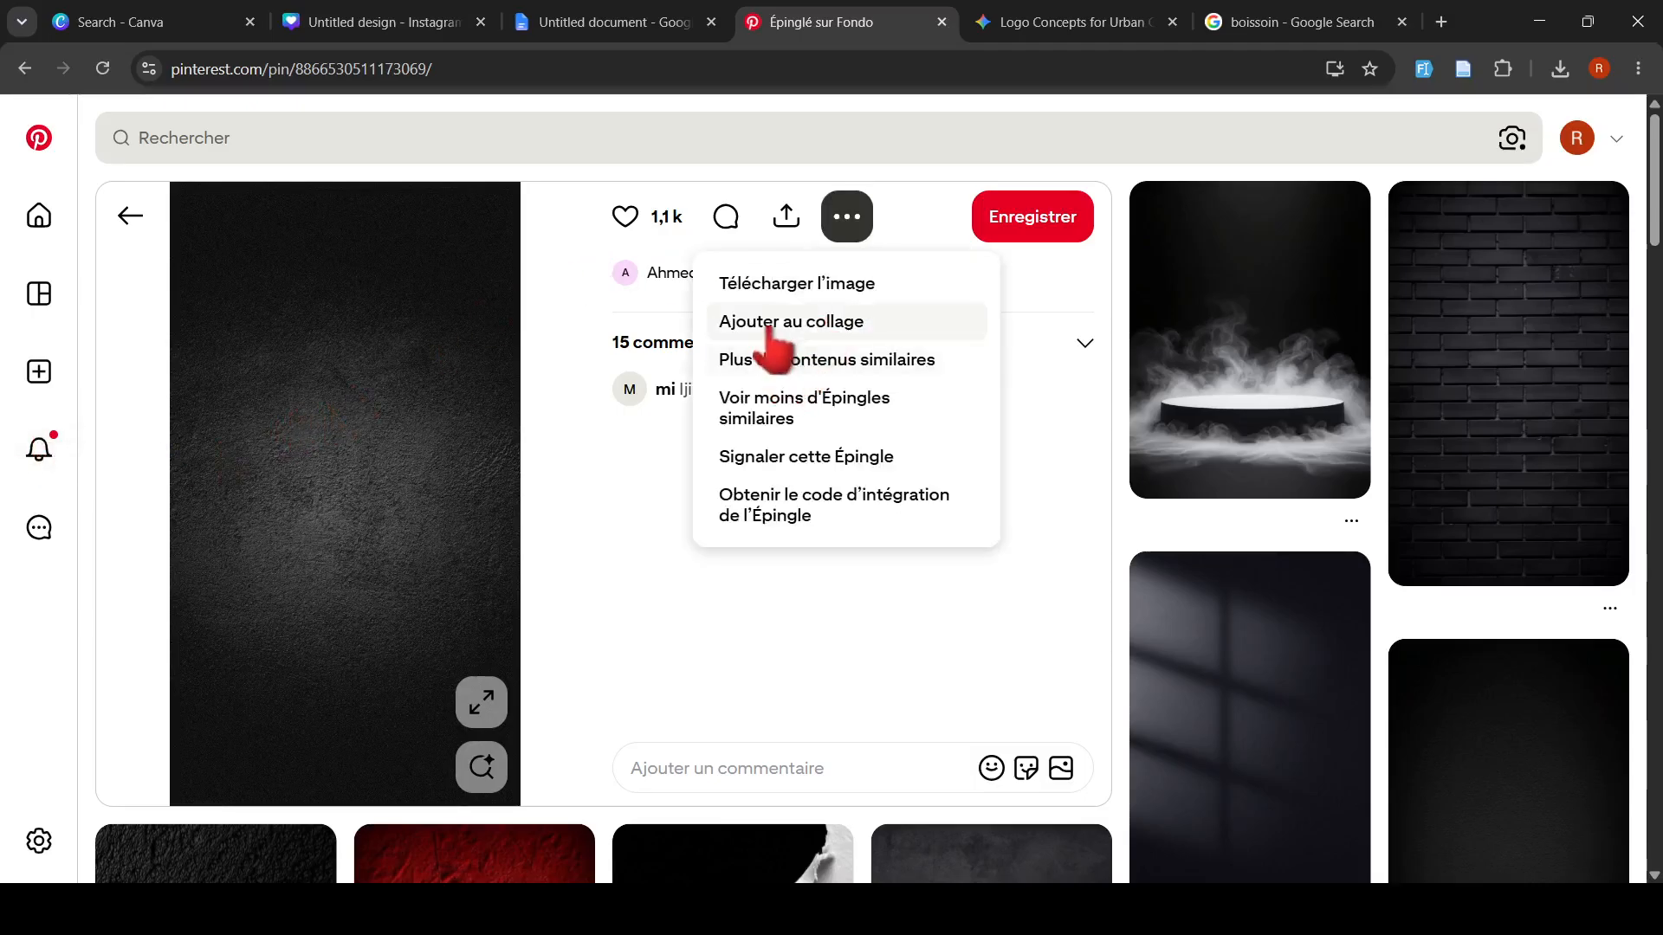
click(790, 284)
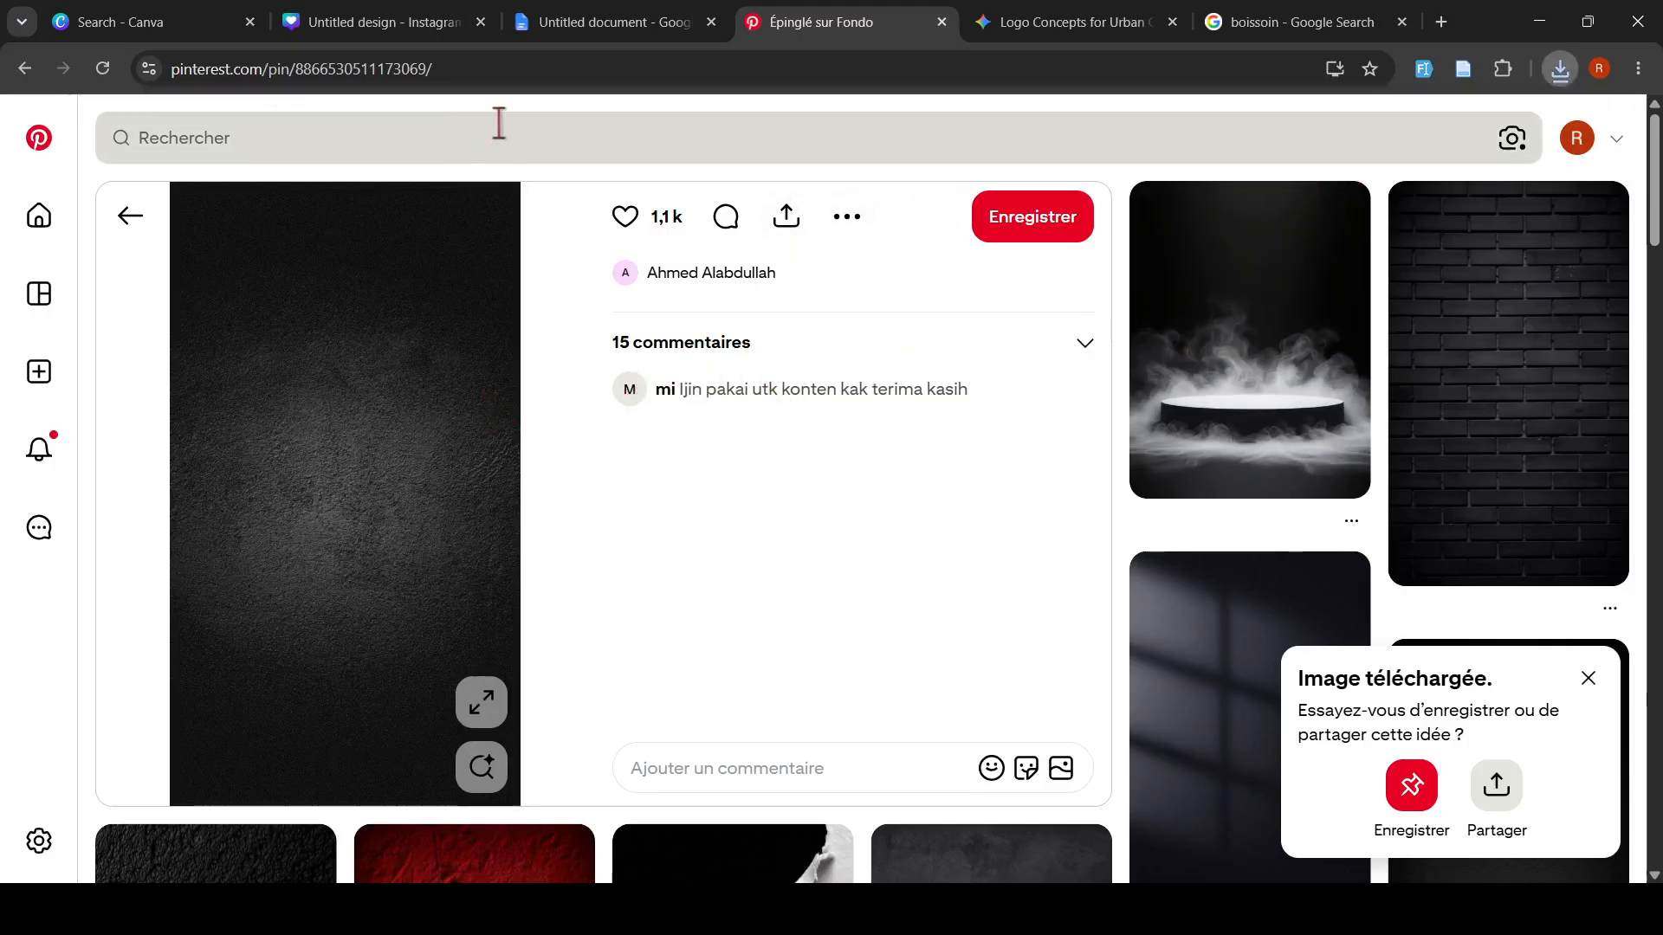
Step: Return to the Canva design and place the downloaded black textured image on page 1
click(403, 26)
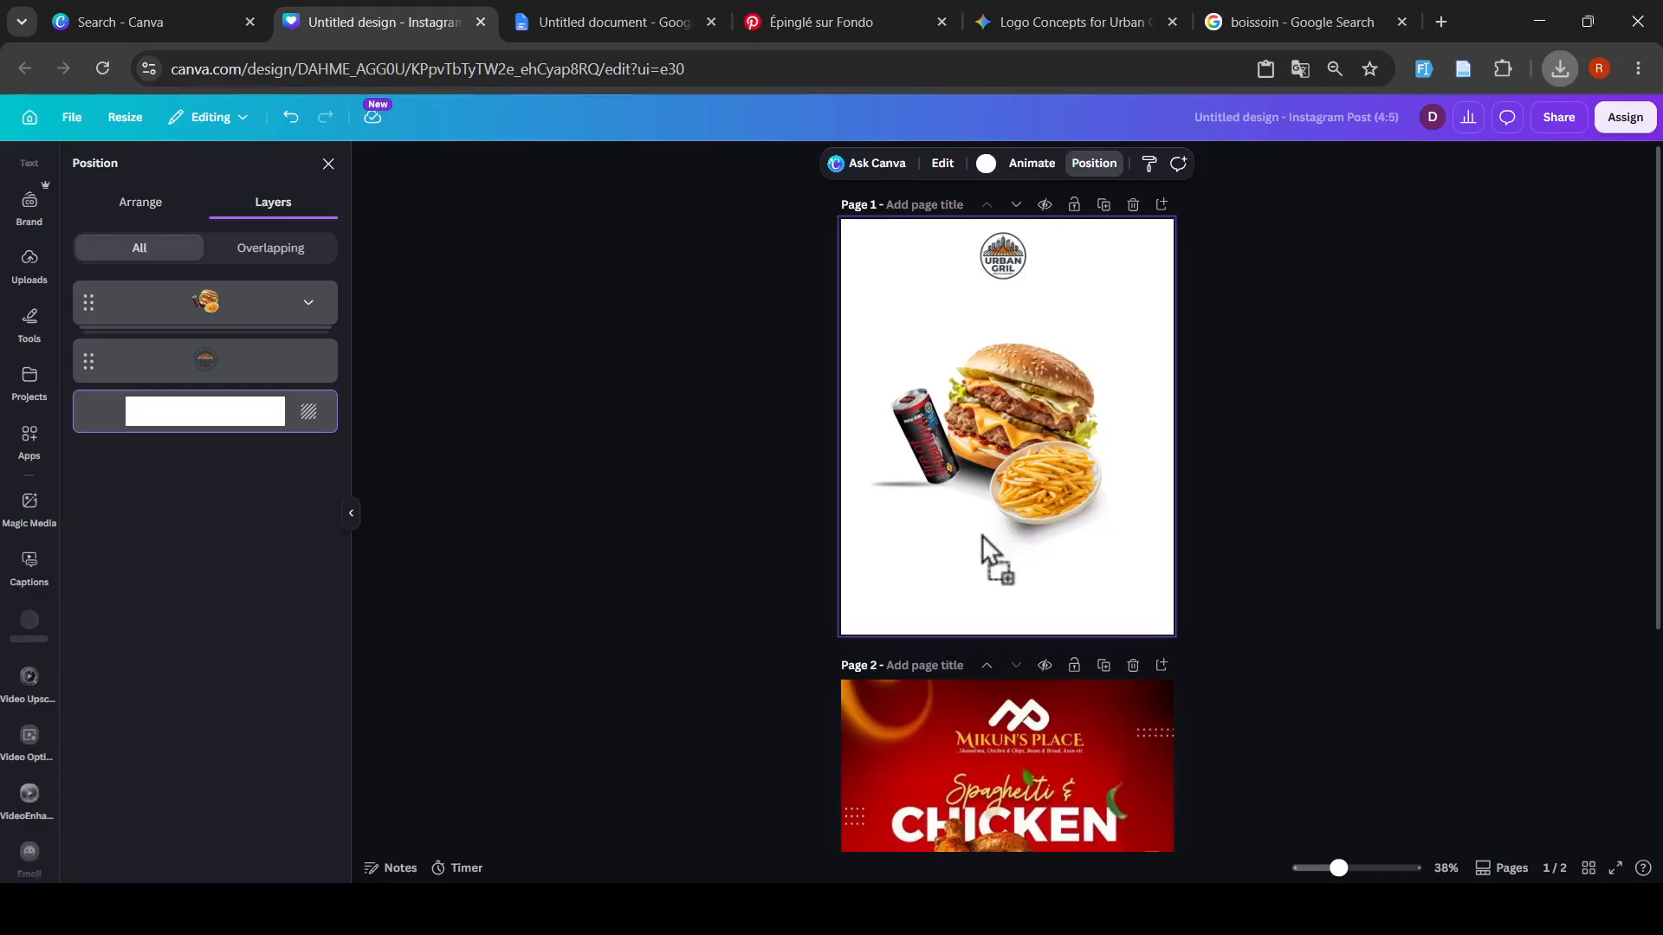
key(ctrl+v)
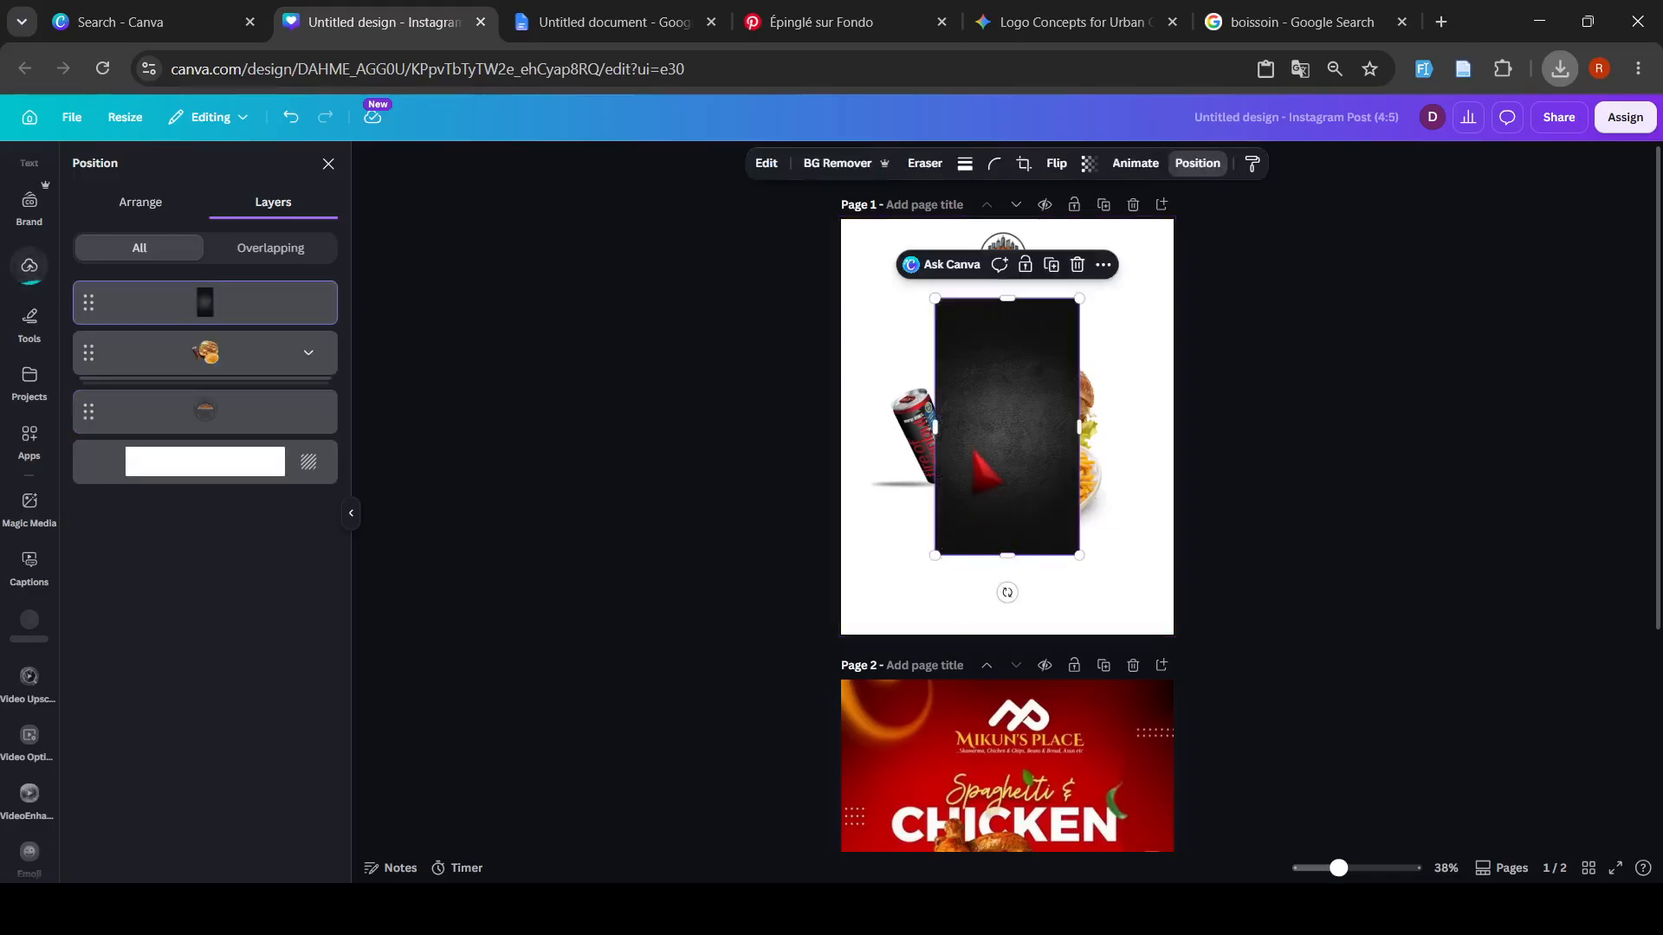
right_click(977, 458)
key(Escape)
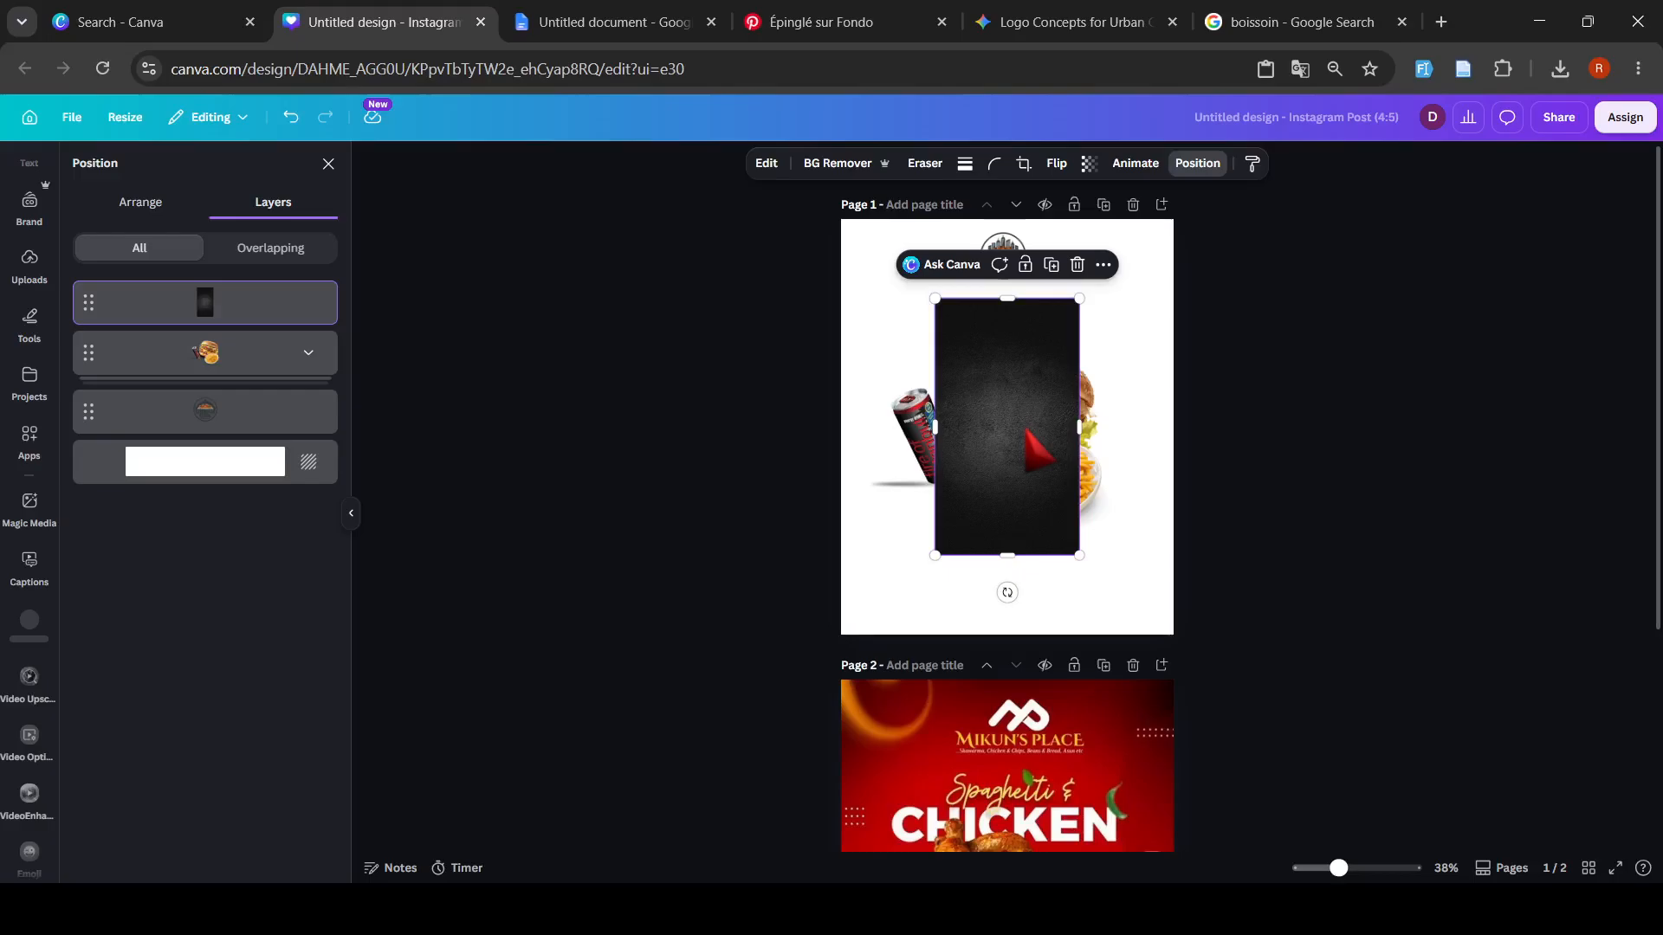
Step: Set the black textured image as the background of page 1
right_click(1025, 430)
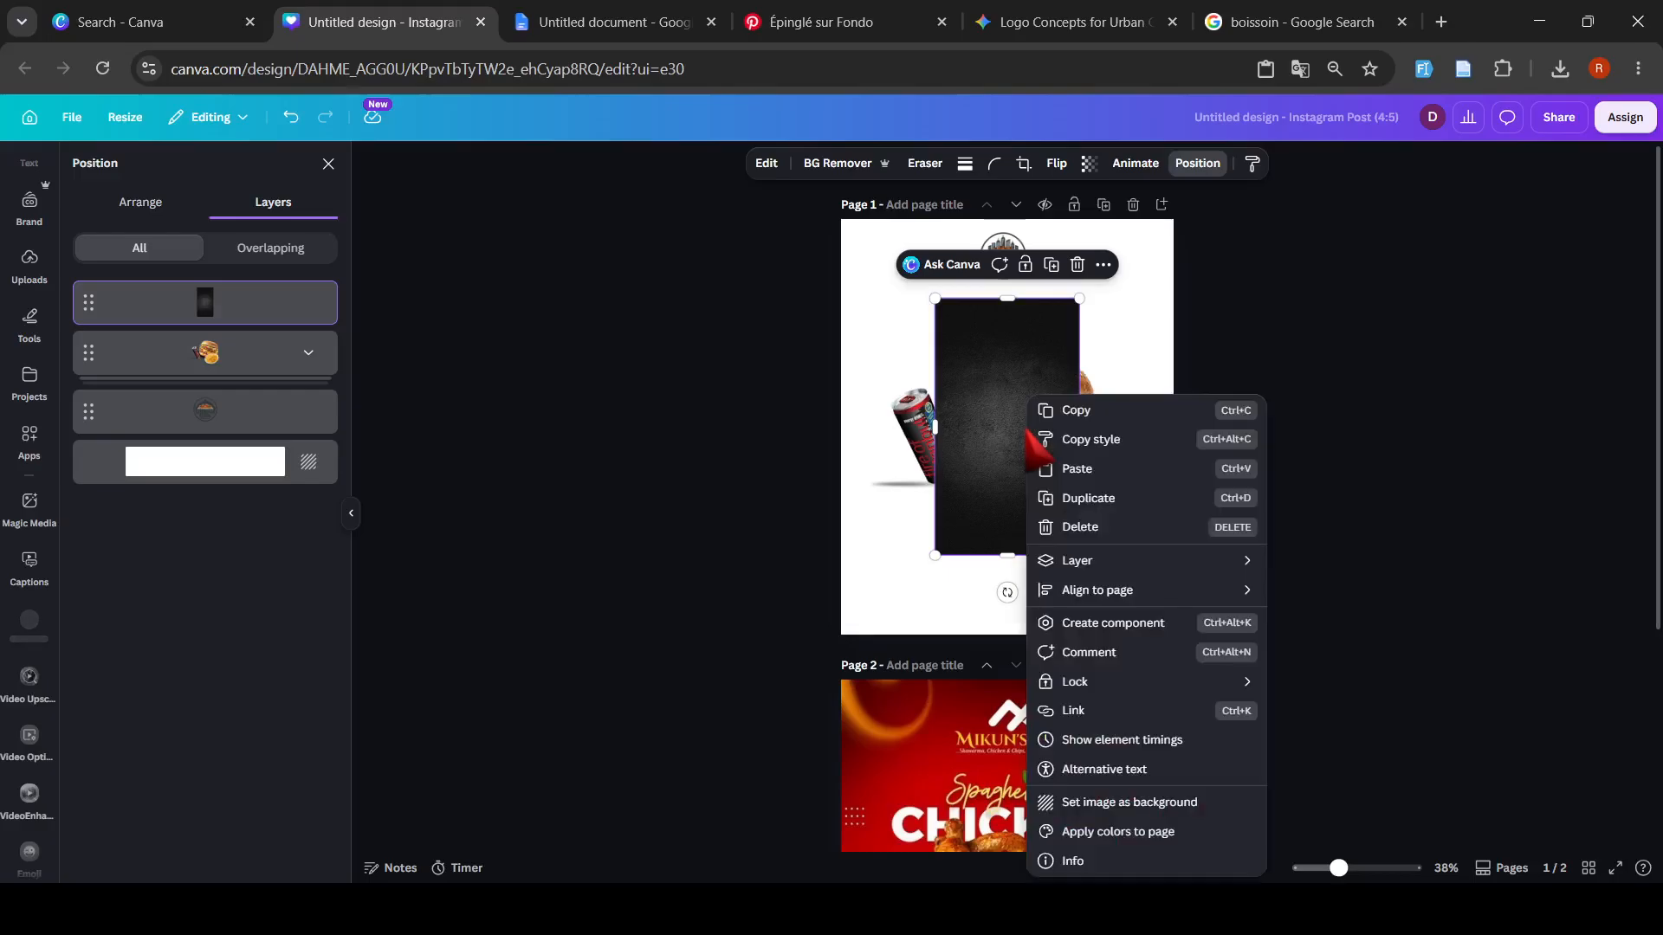
click(1089, 806)
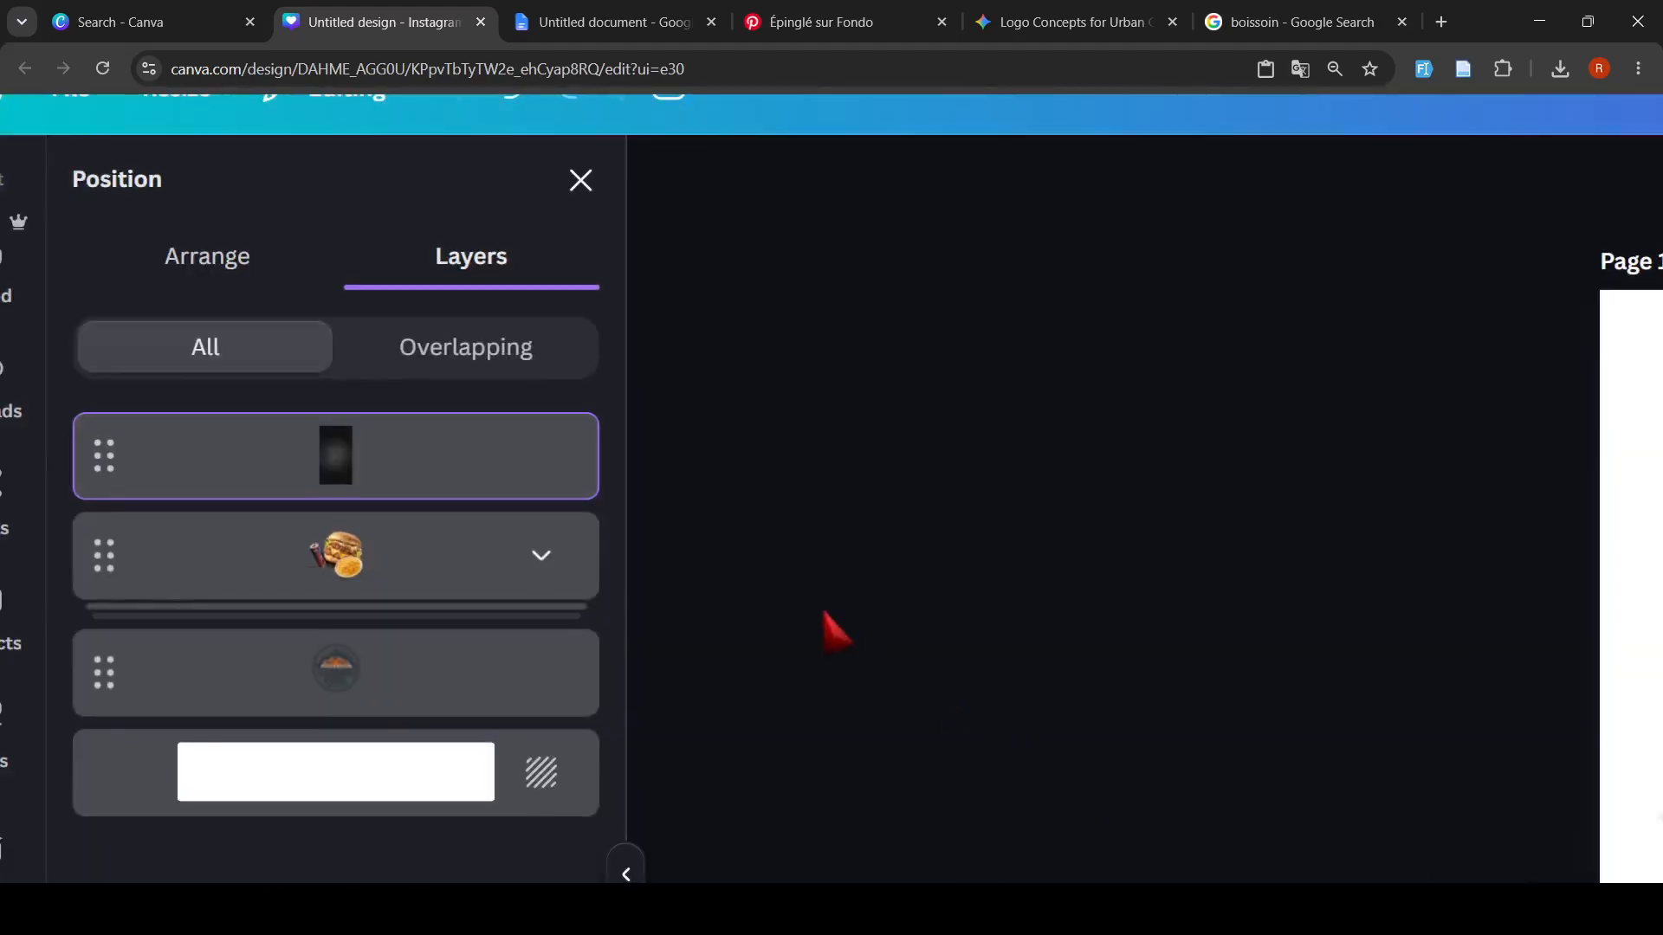
scroll(823, 611, right, 9)
scroll(822, 610, down, 4)
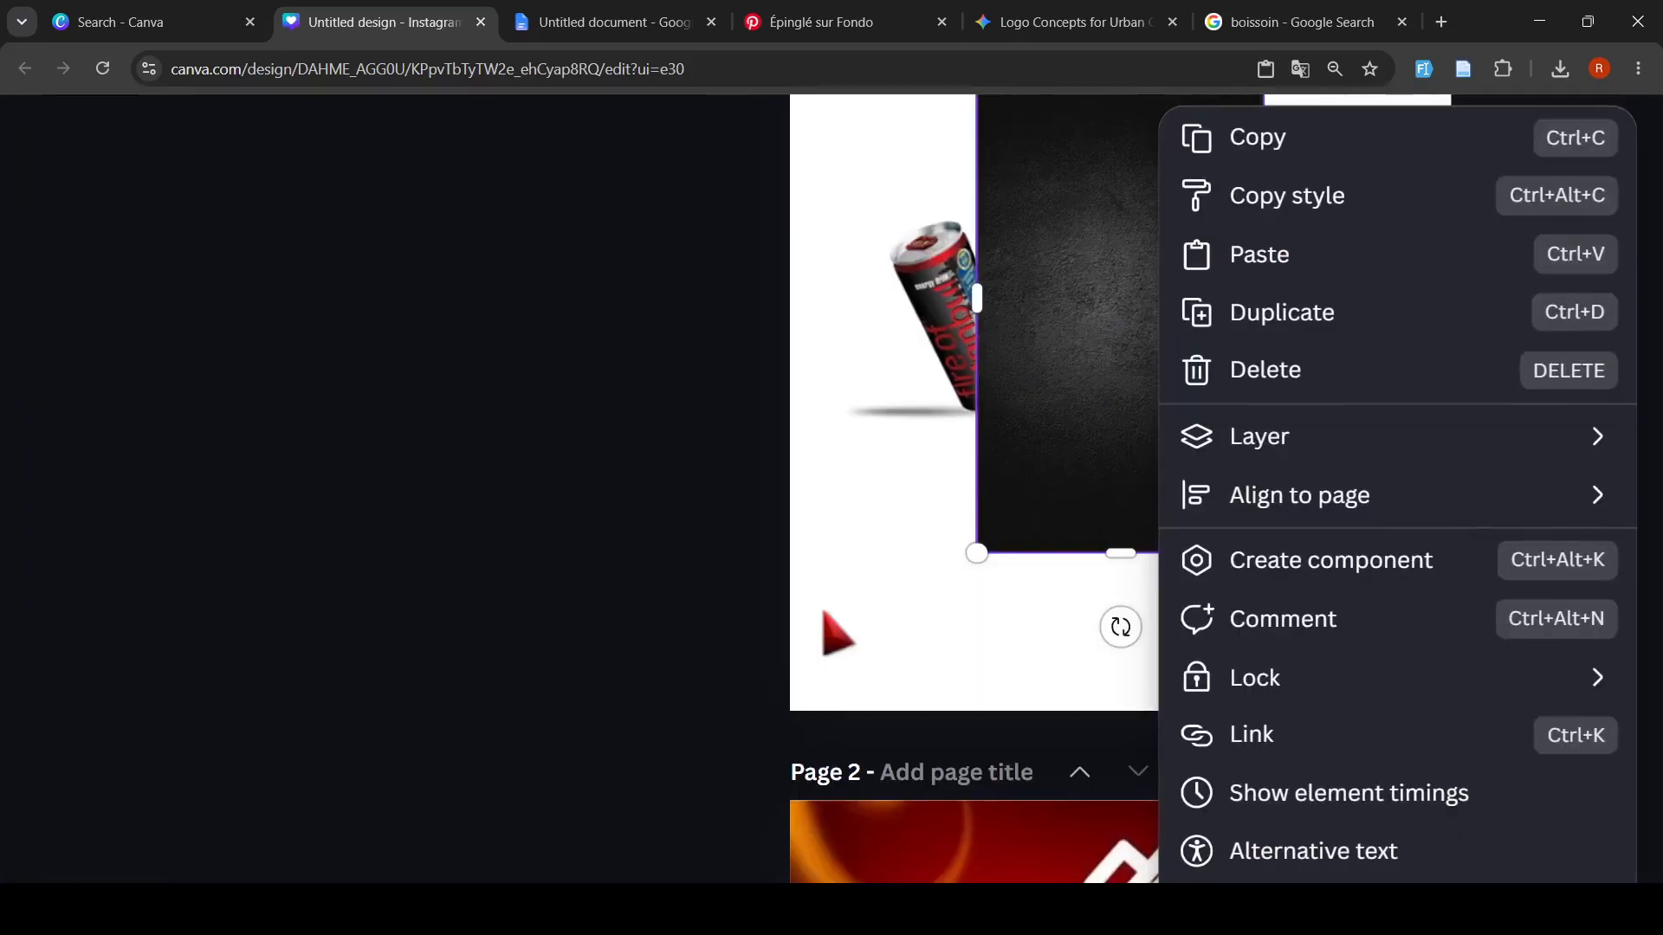
scroll(838, 634, right, 5)
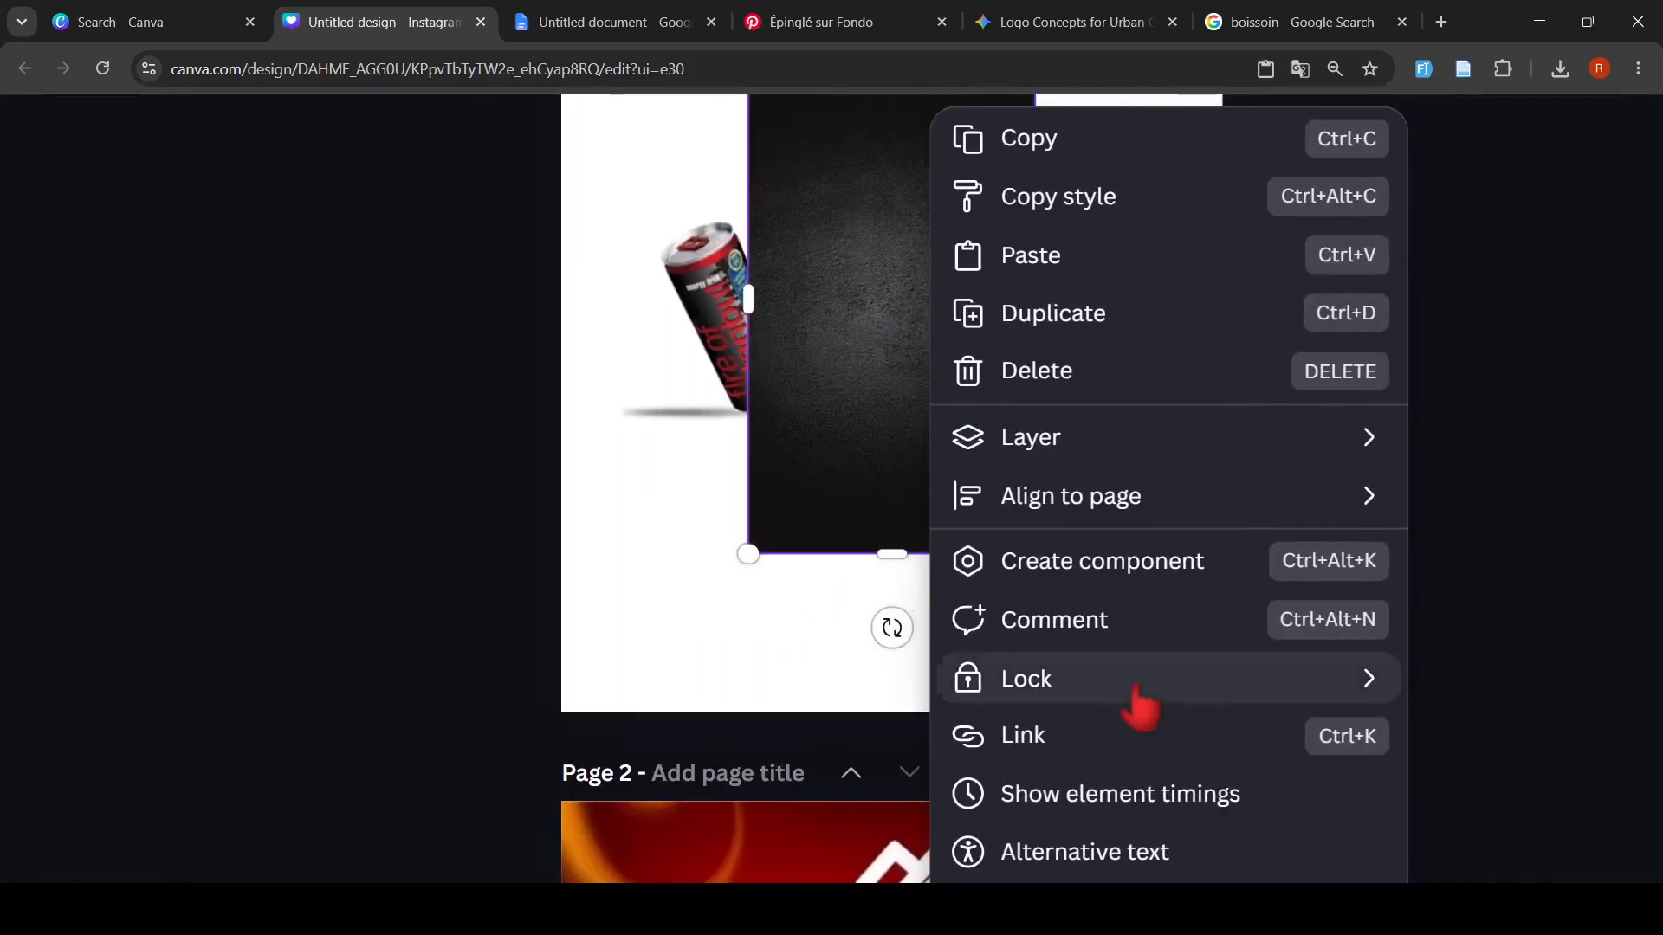
scroll(1136, 732, down, 2)
mouse_move(1091, 682)
scroll(1100, 688, down, 1)
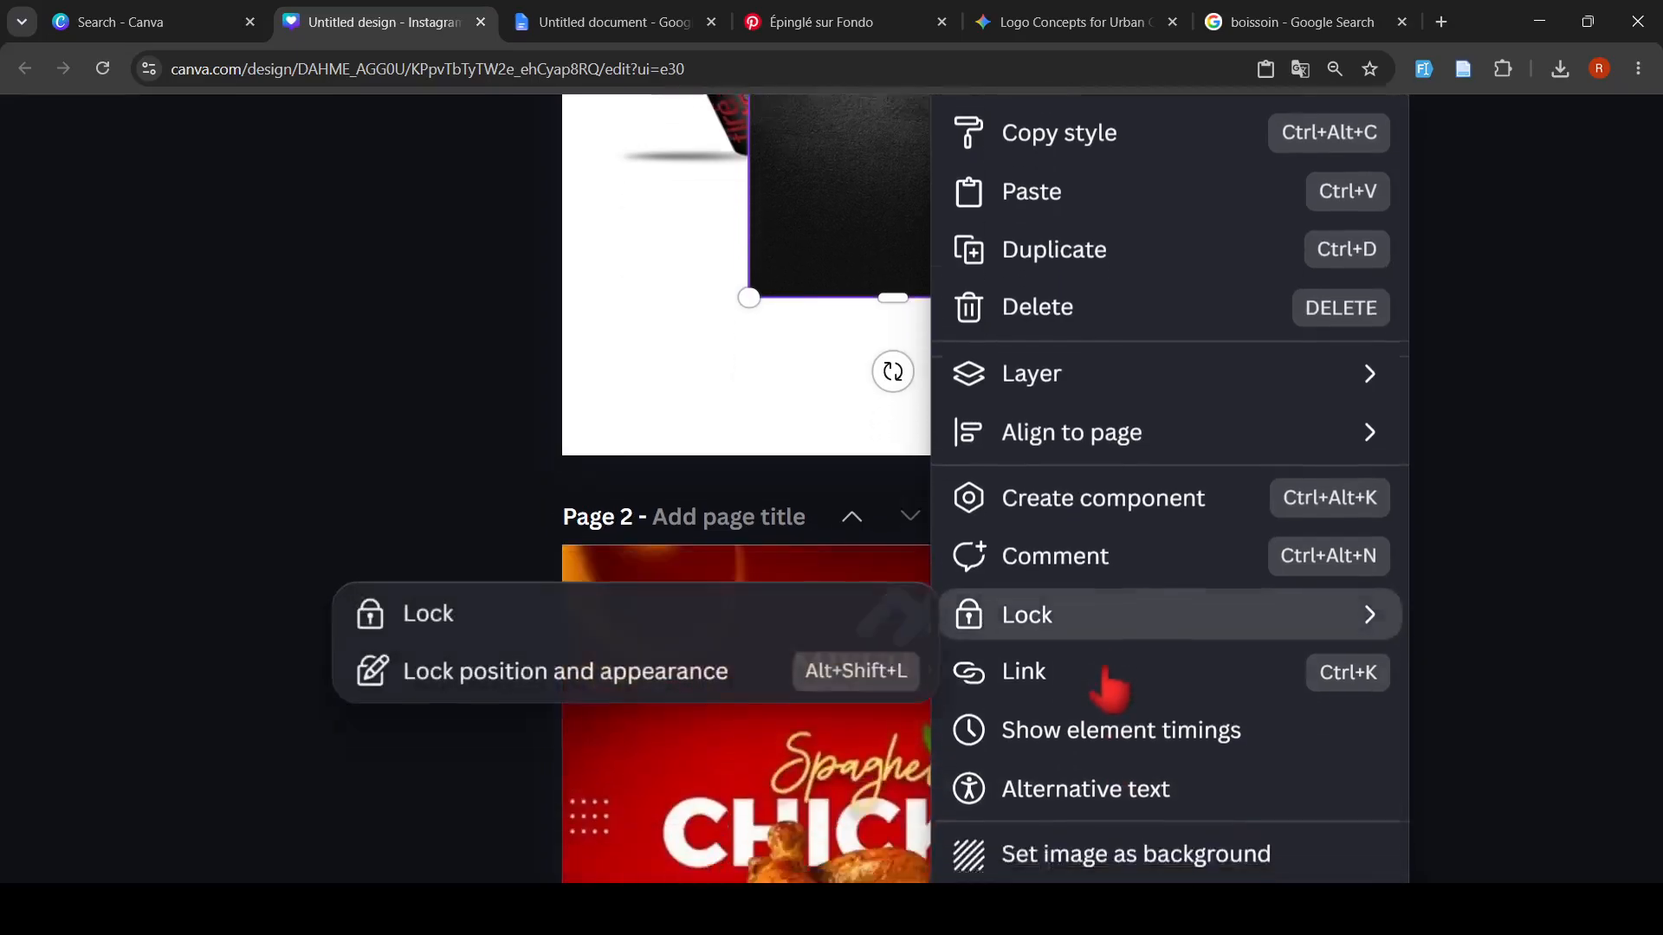
scroll(1160, 691, left, 10)
scroll(1147, 685, down, 5)
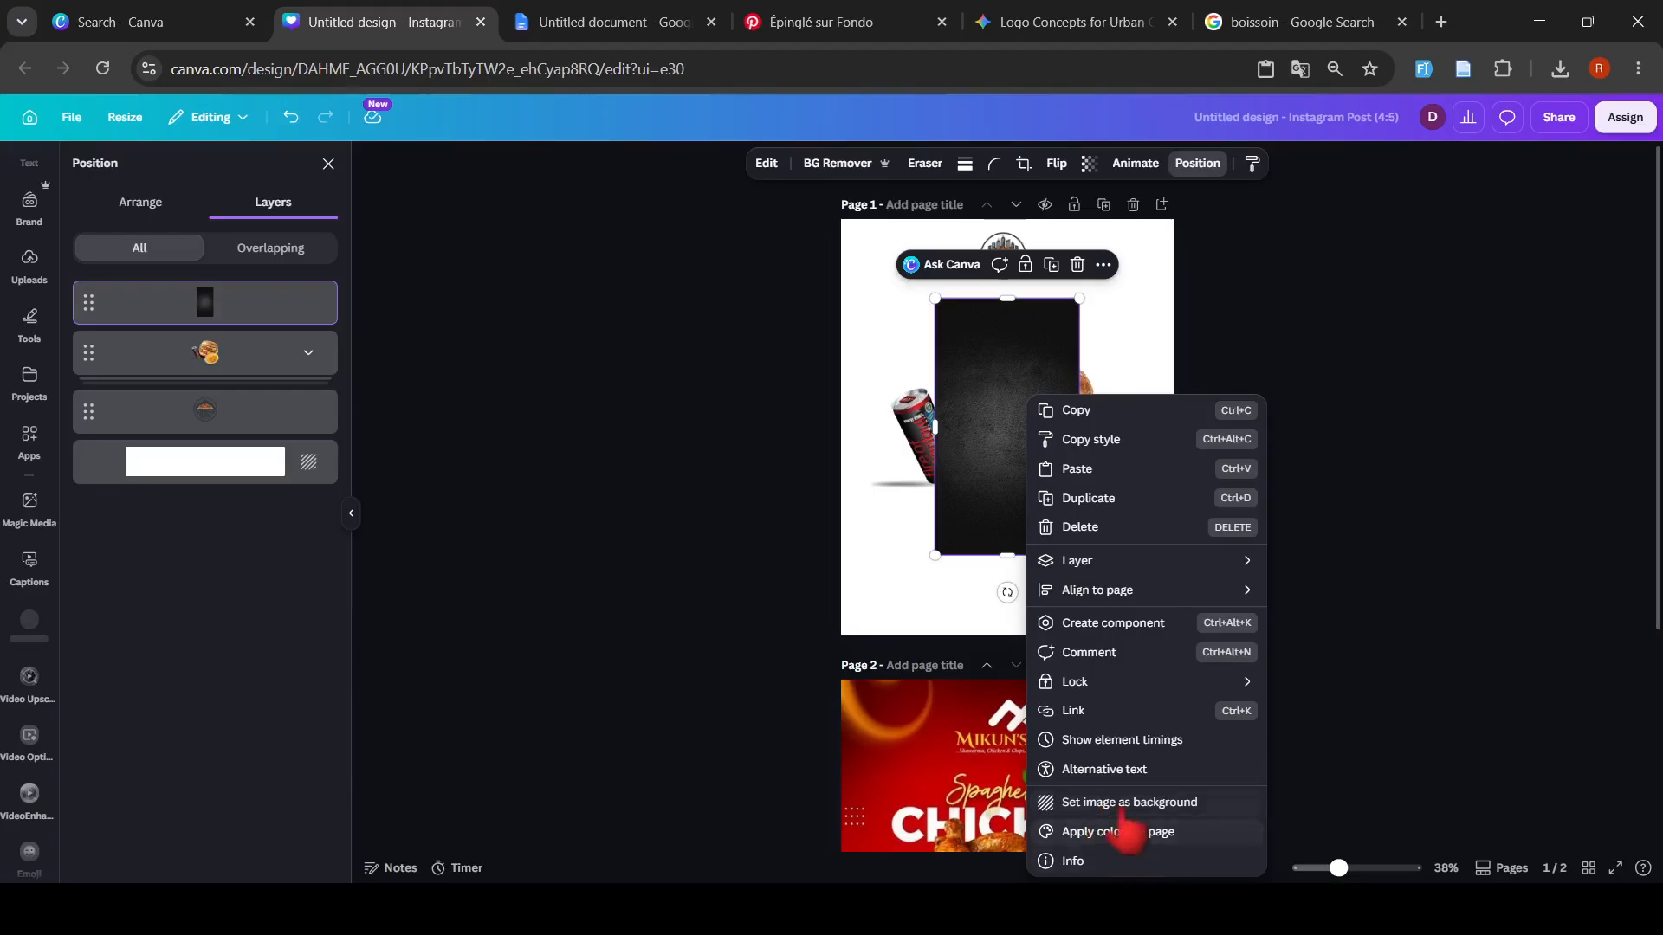
click(1126, 804)
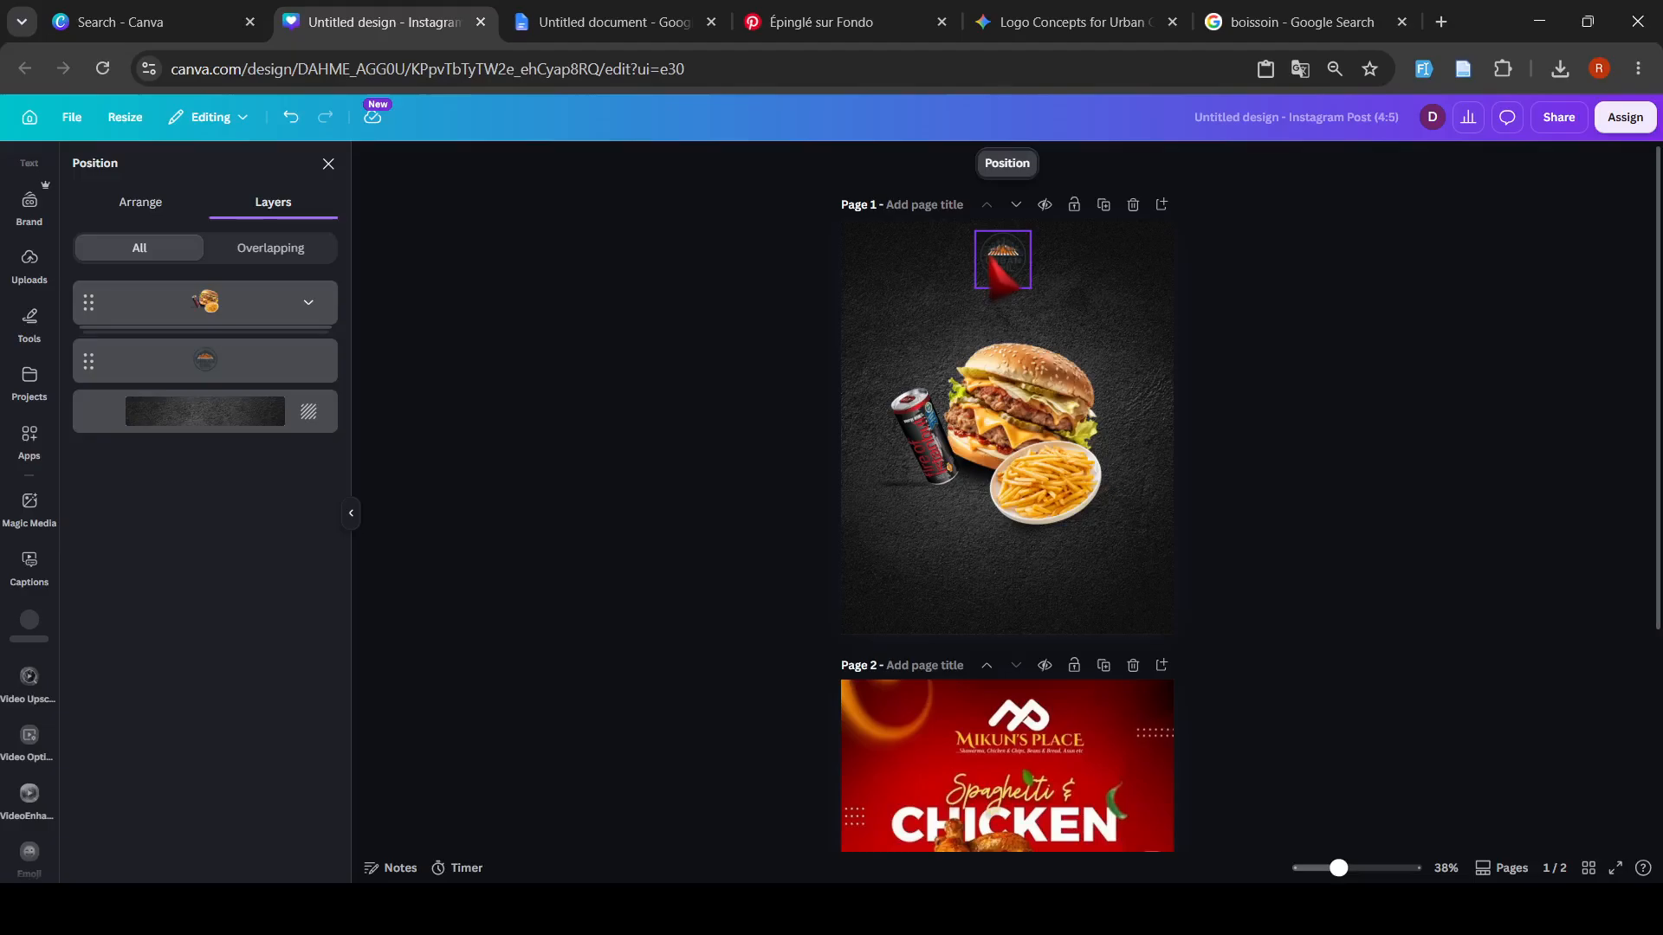
Step: Change the logo's dark green colour to white and shift the logo slightly to the right
click(993, 260)
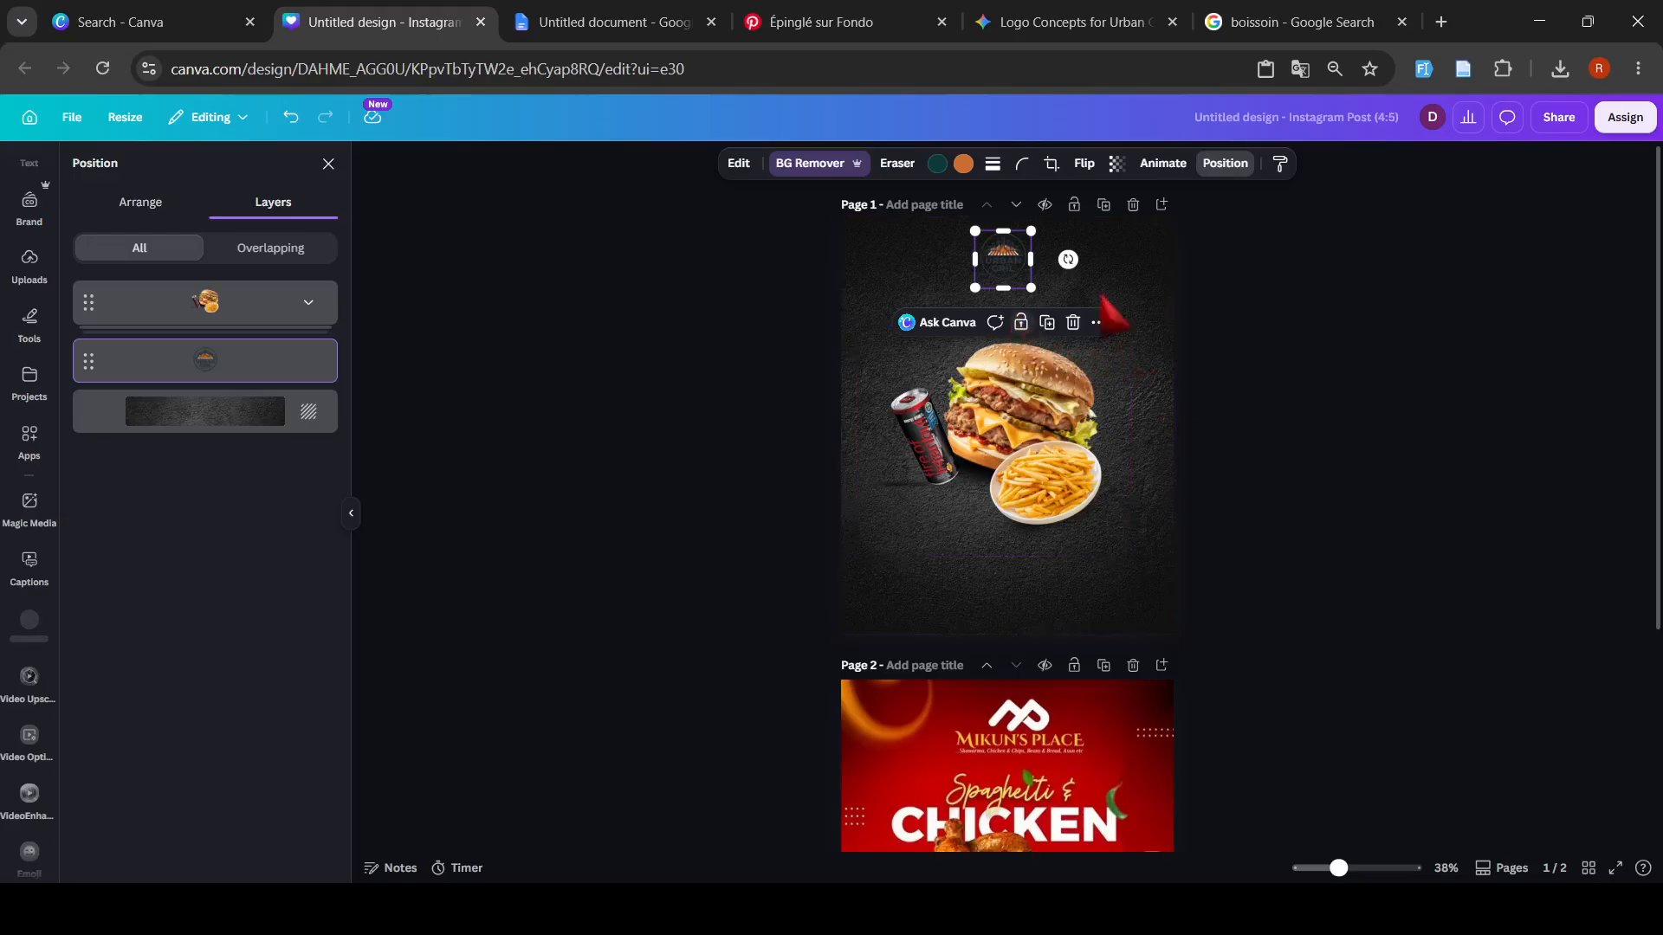
click(1015, 285)
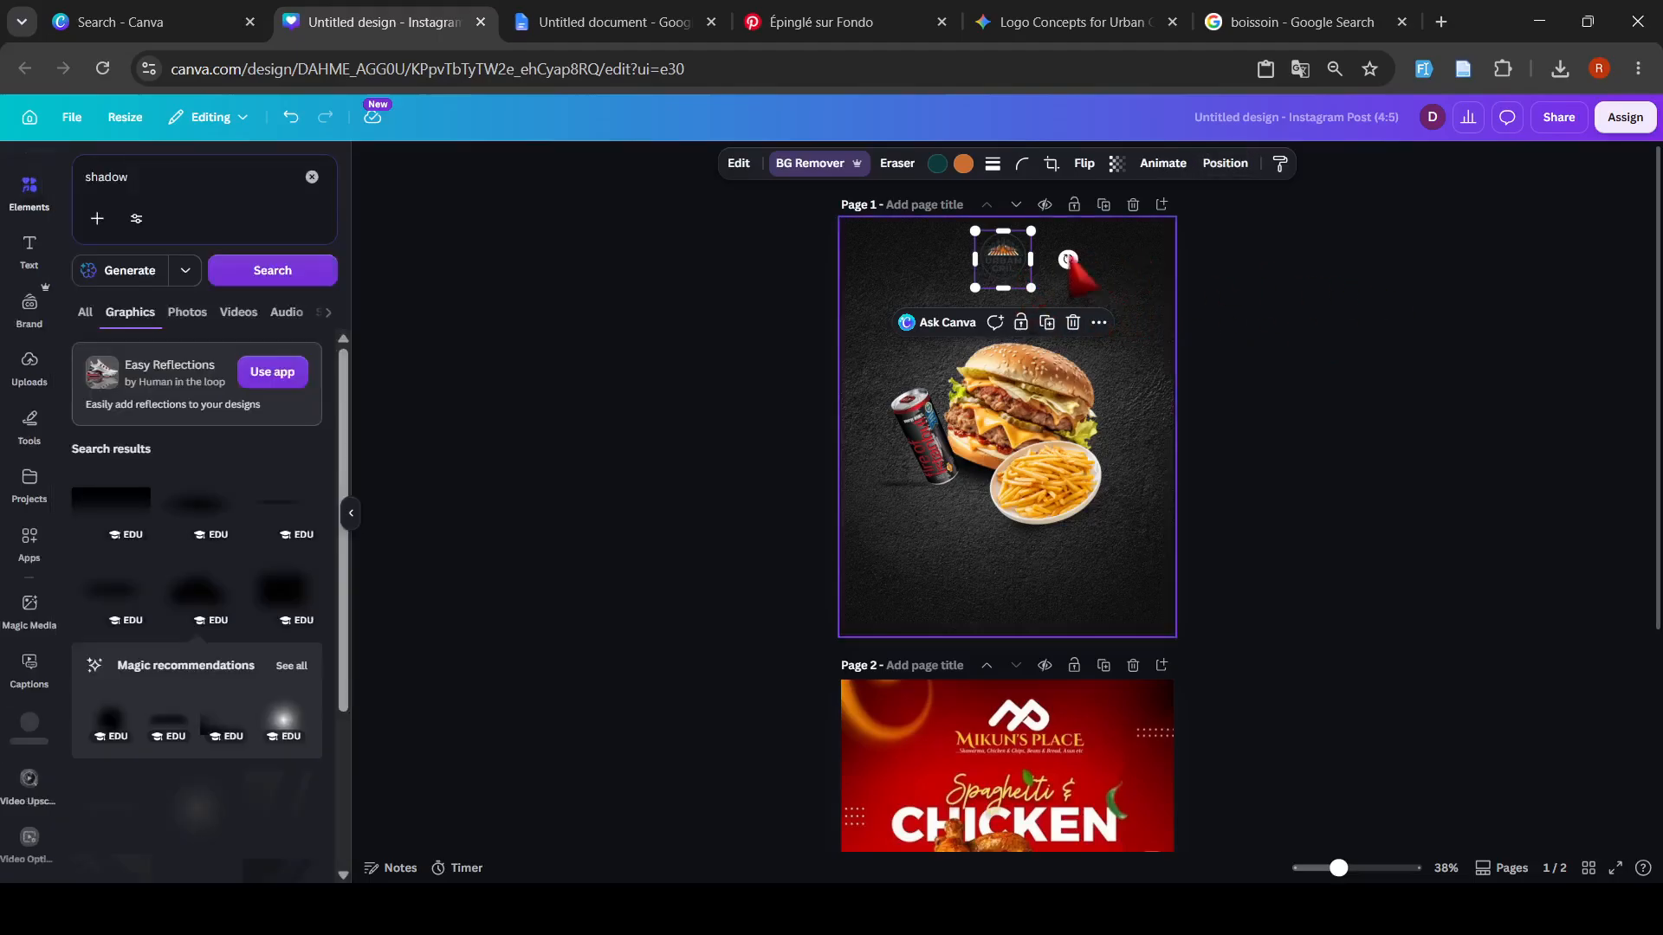
click(937, 163)
click(165, 283)
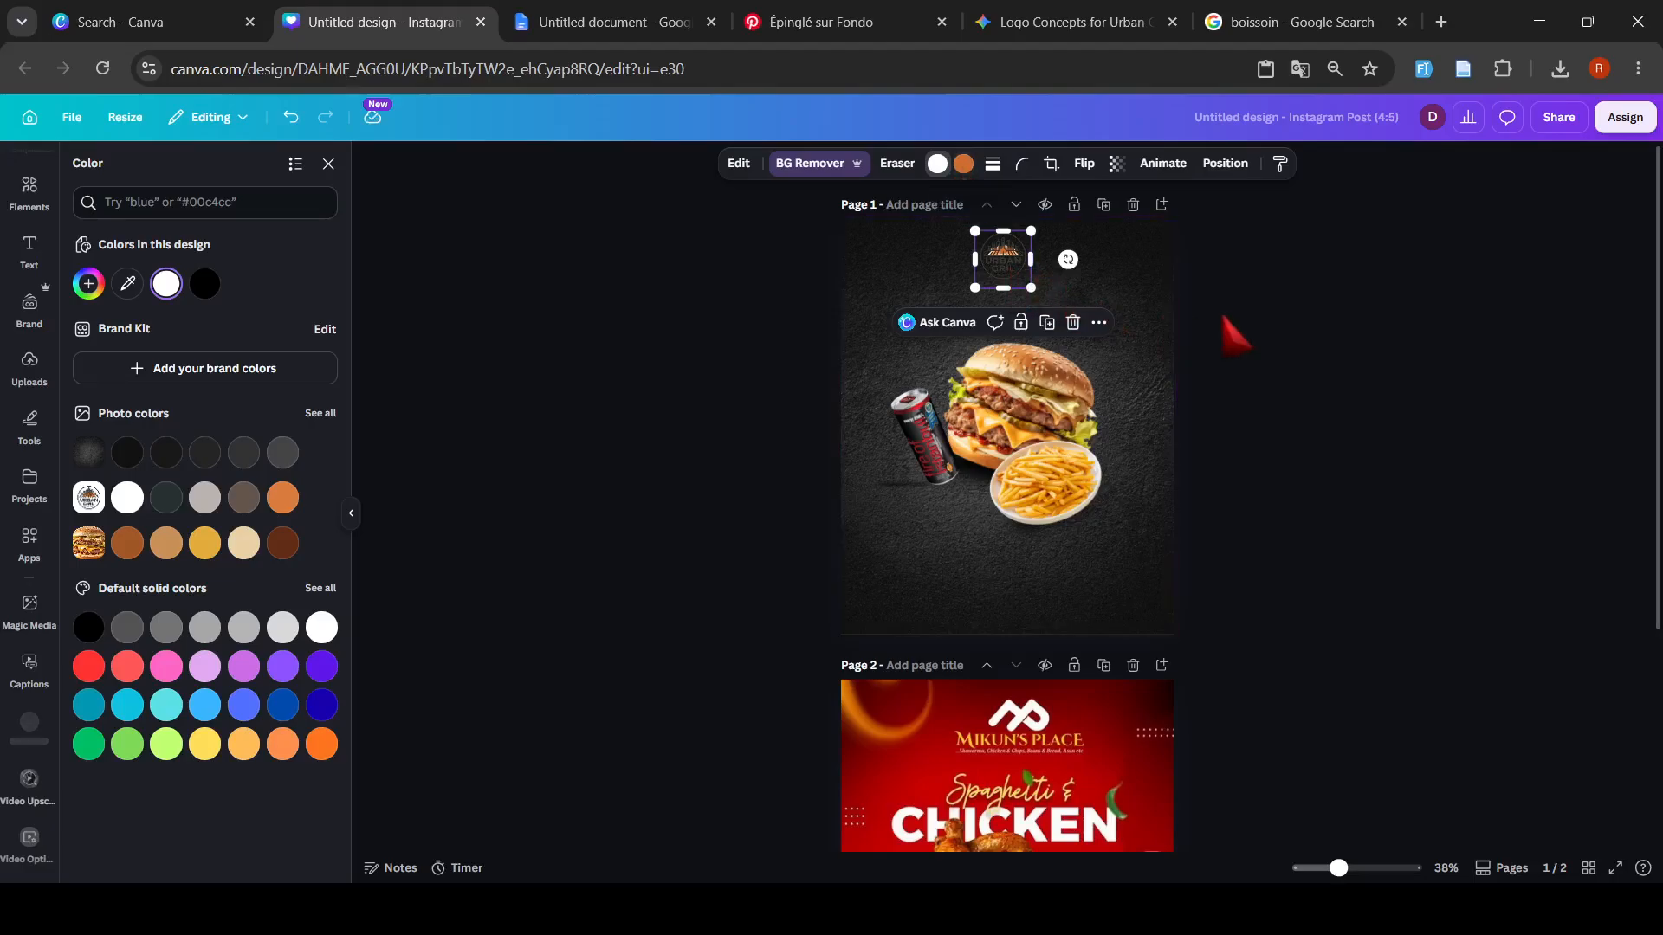
scroll(1230, 329, up, 5)
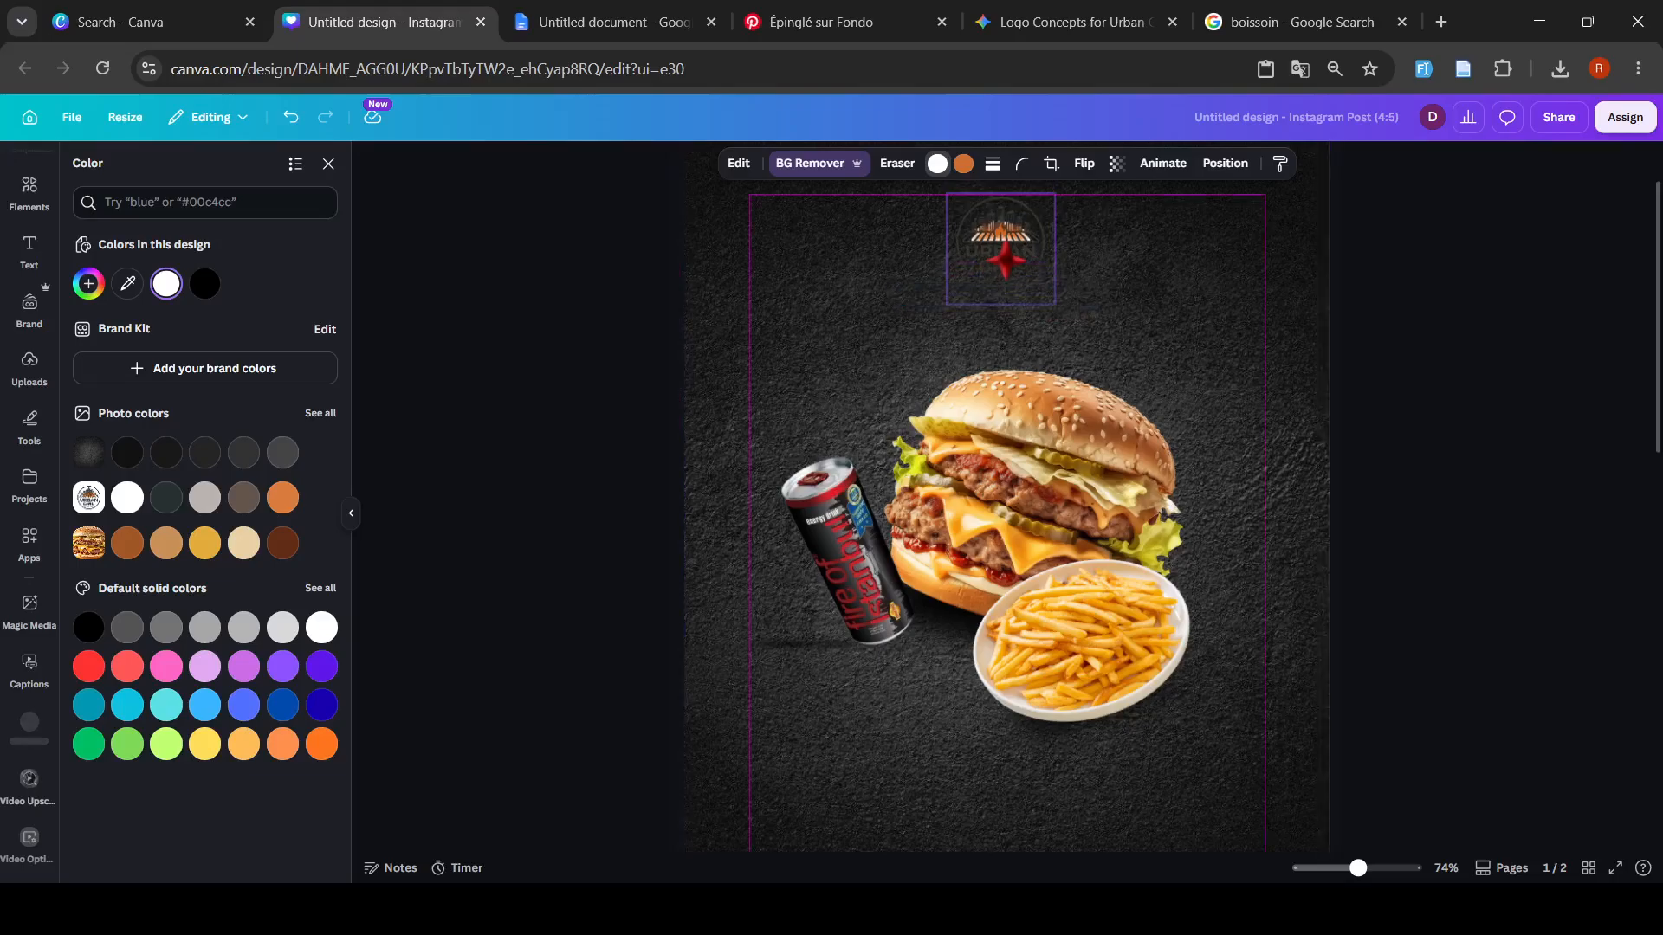
drag(1005, 258, 1011, 260)
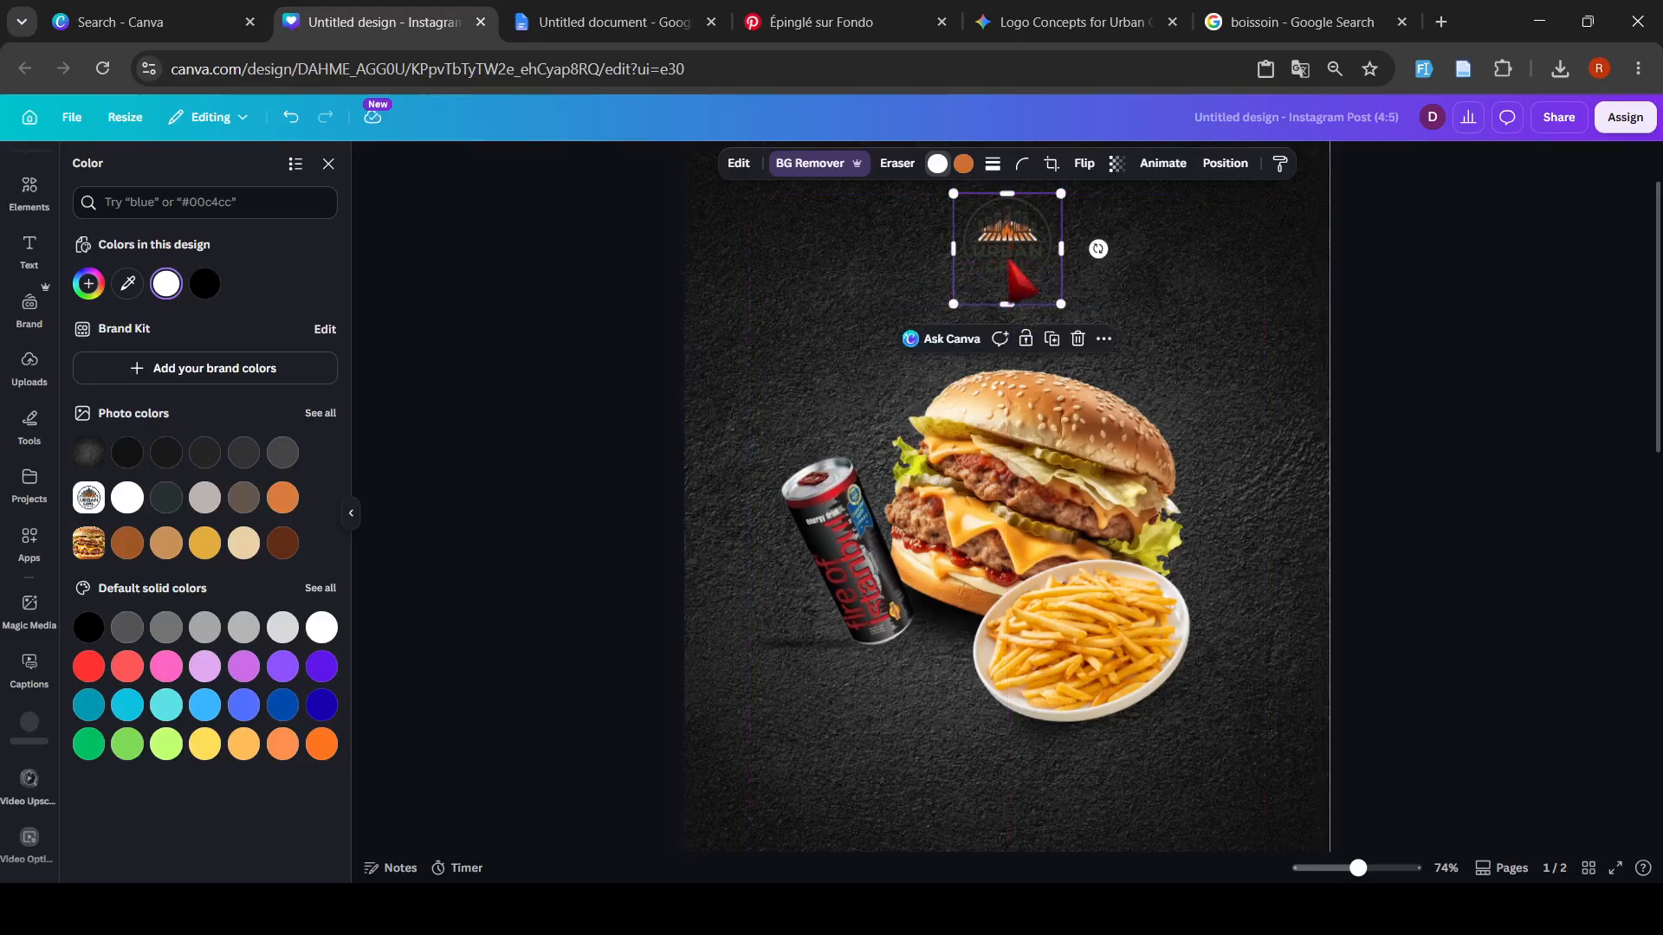
Step: Shift the logo slightly upward and try changing its orange colour to white as well
drag(1008, 262, 1005, 240)
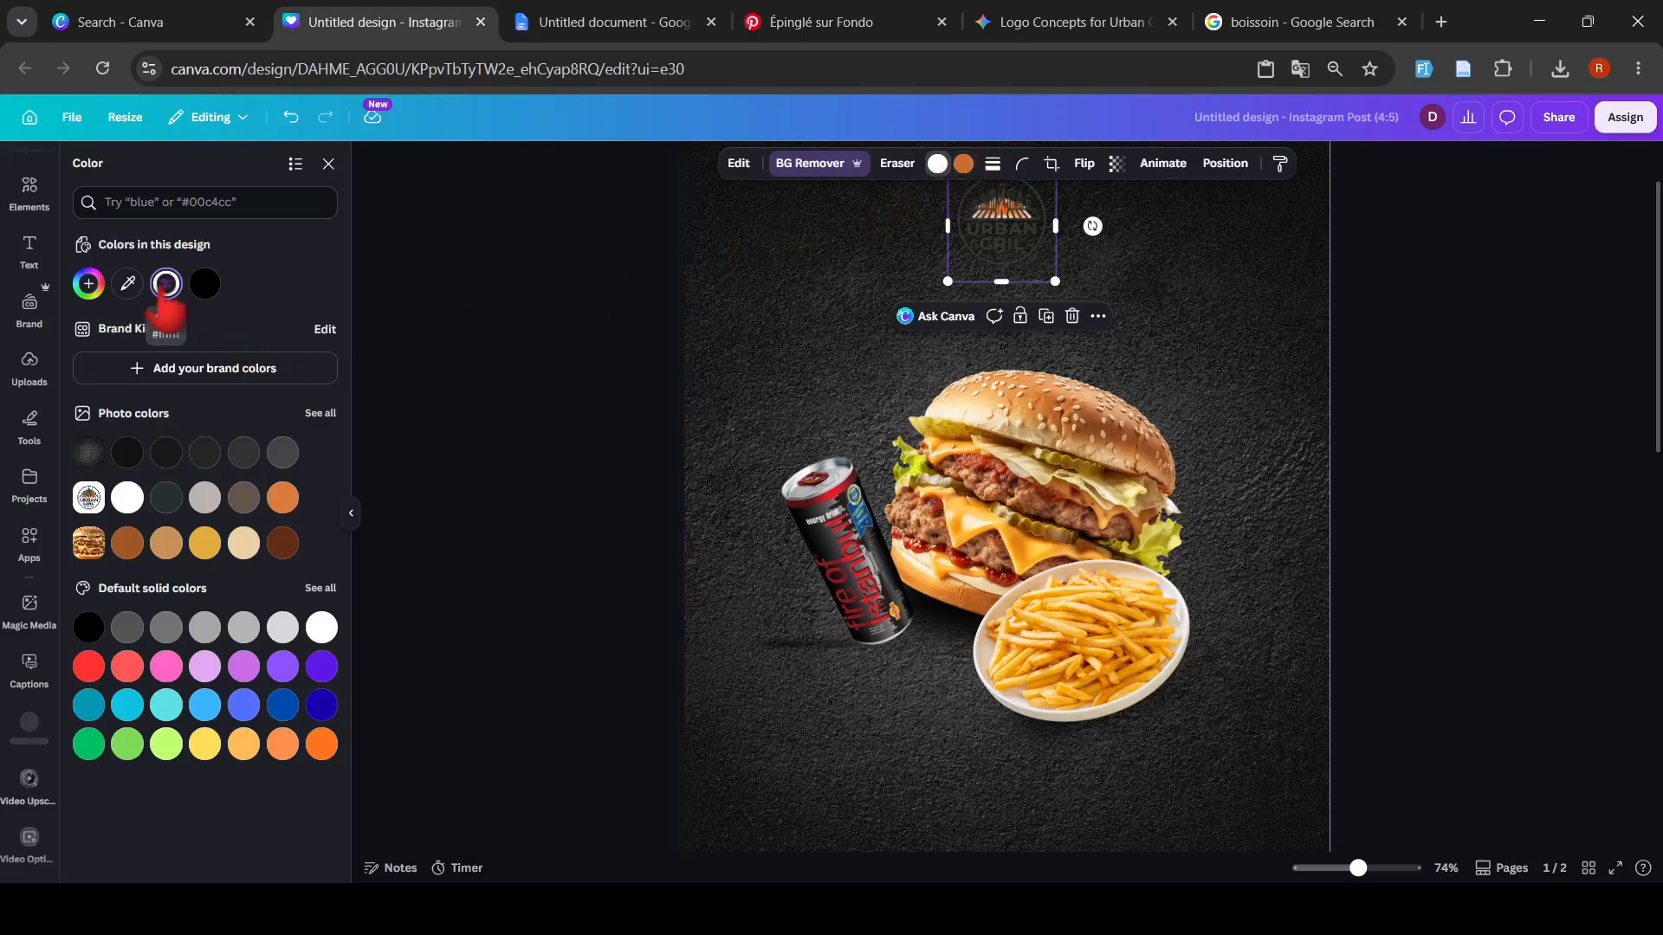
click(165, 283)
drag(246, 360, 15, 290)
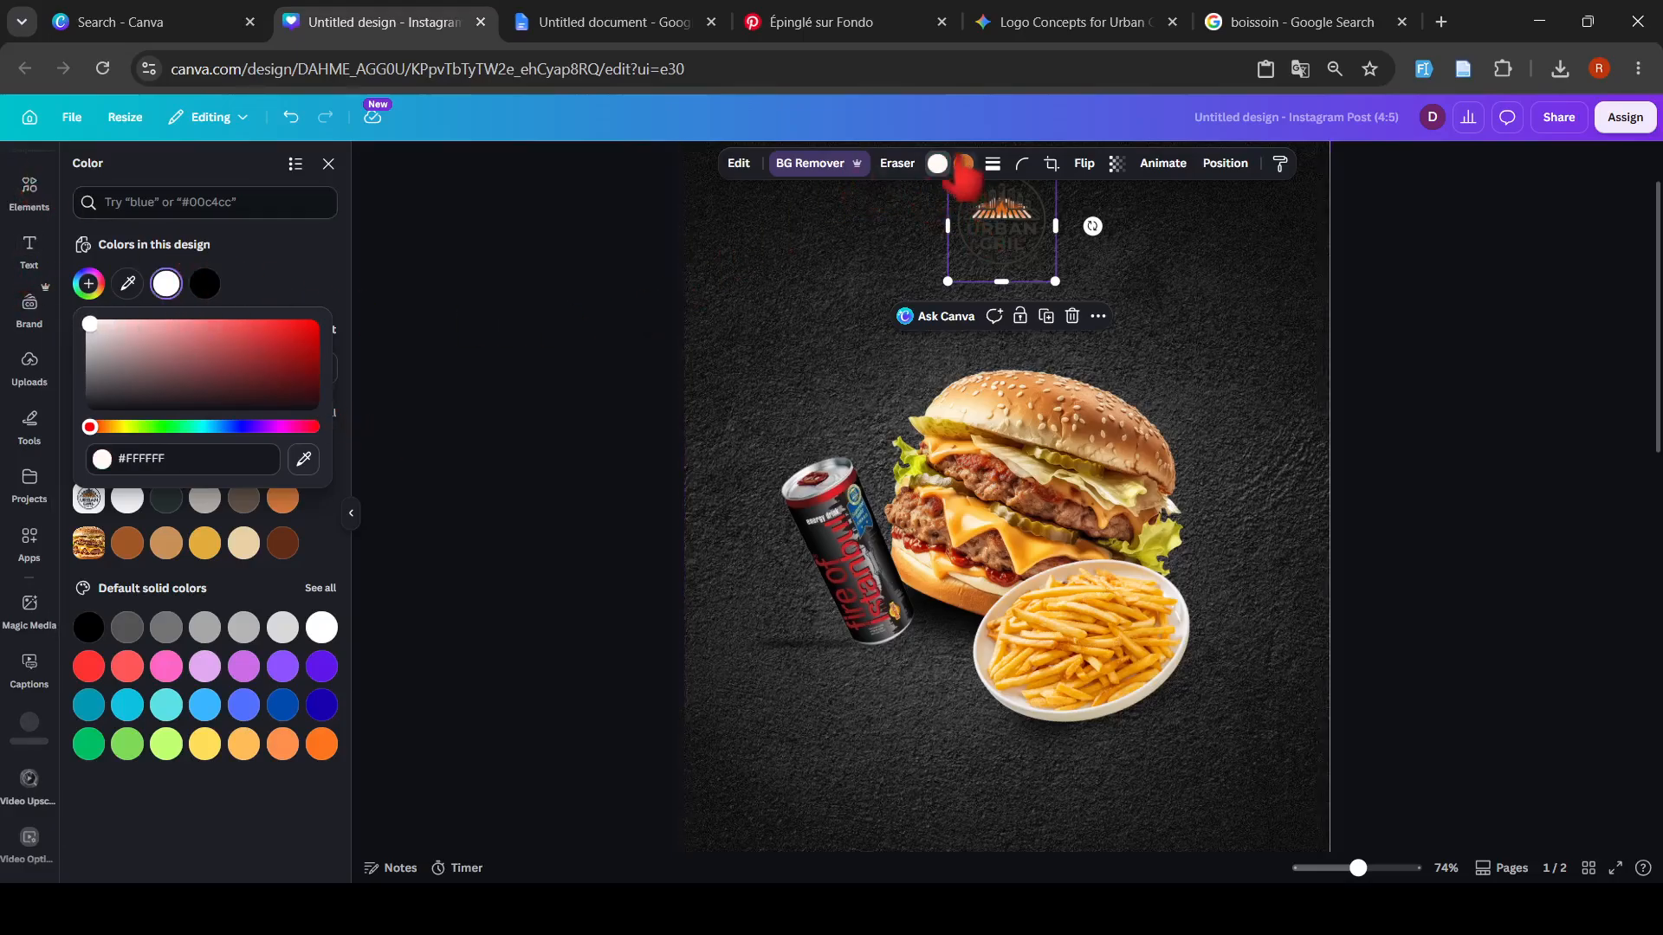
click(963, 164)
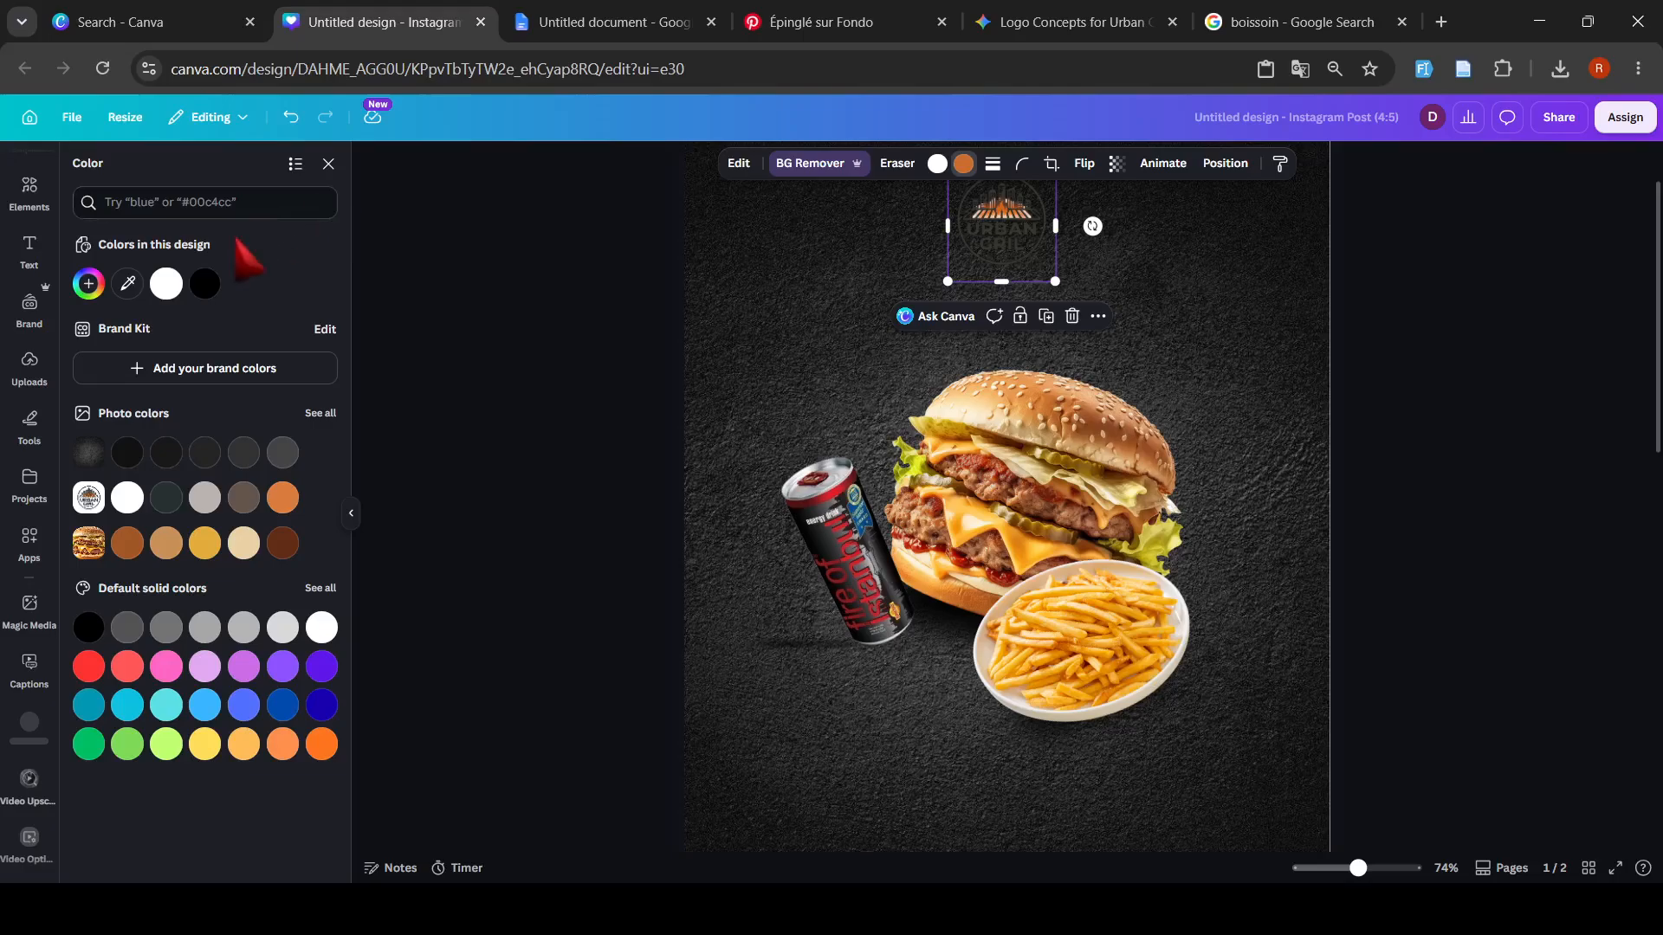
click(166, 286)
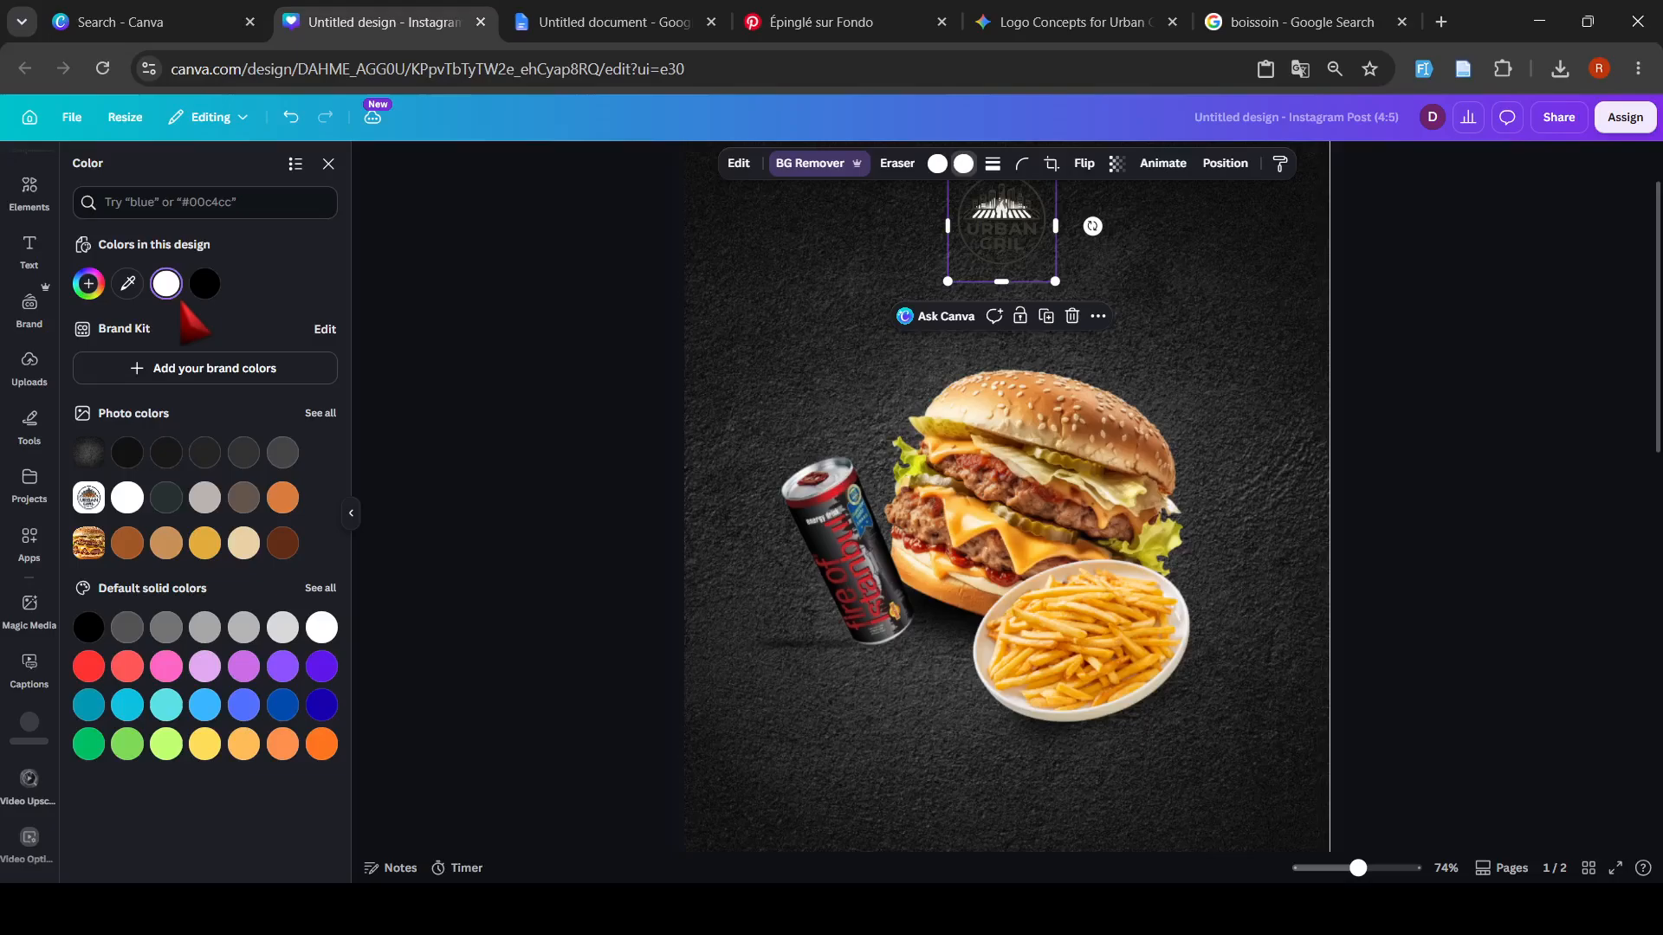
Step: Undo the logo's white recolouring and repositioning to restore its original dark green and orange, keeping the black textured background
key(ctrl+z)
key(ctrl+z)
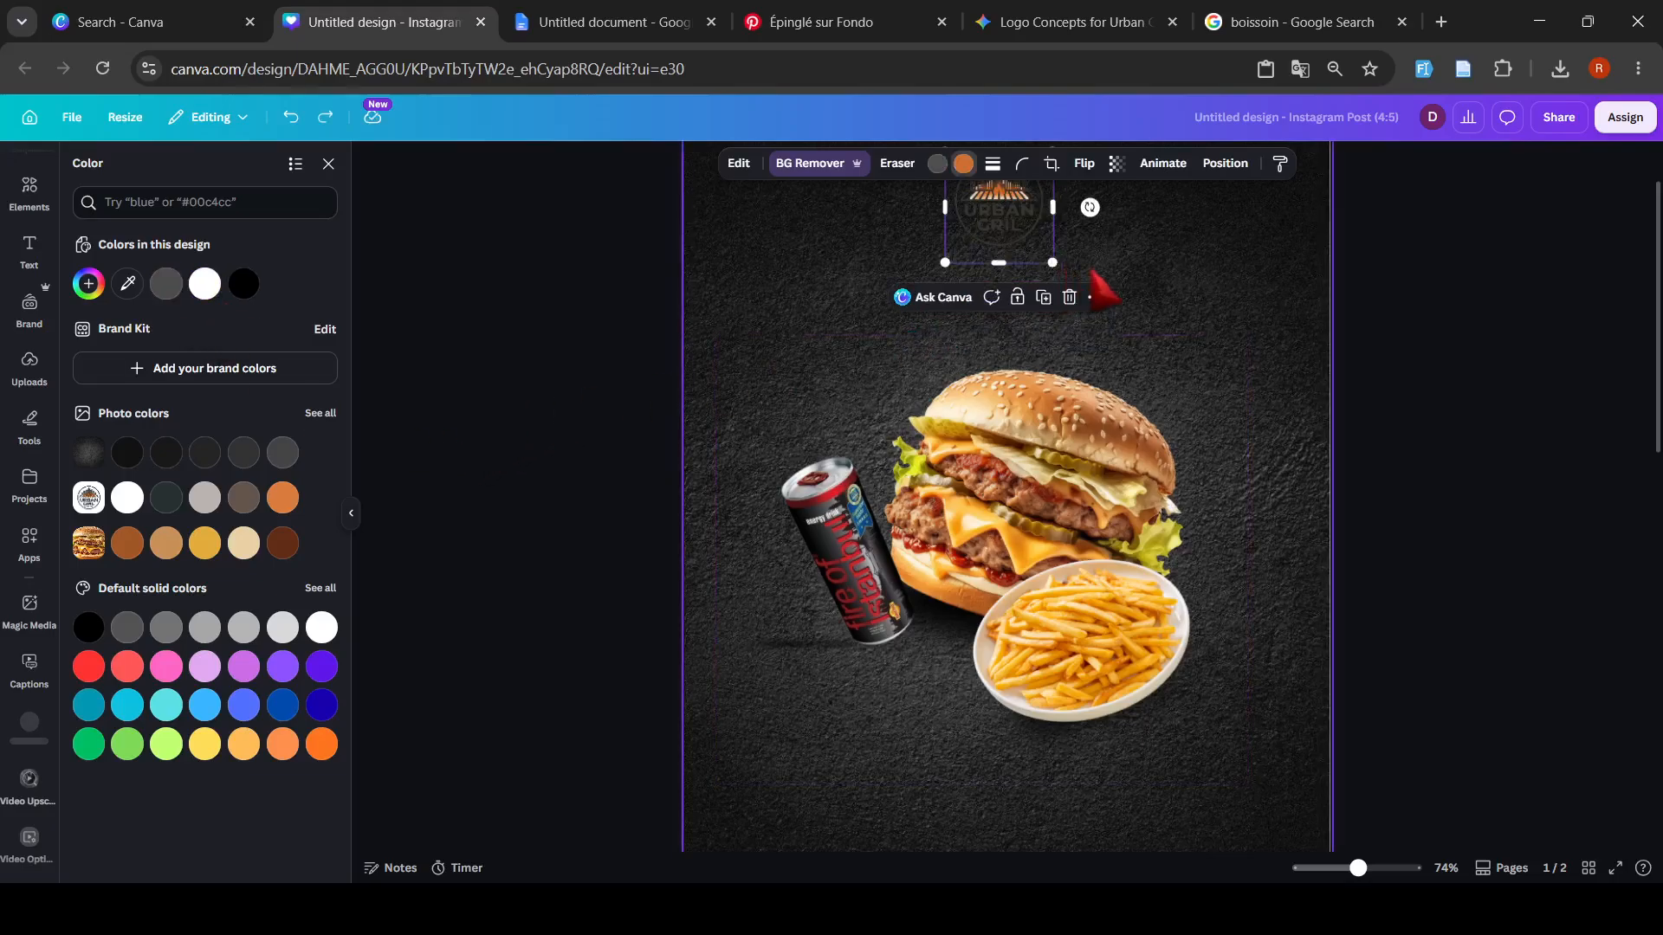
key(ctrl+z)
key(ctrl+z)
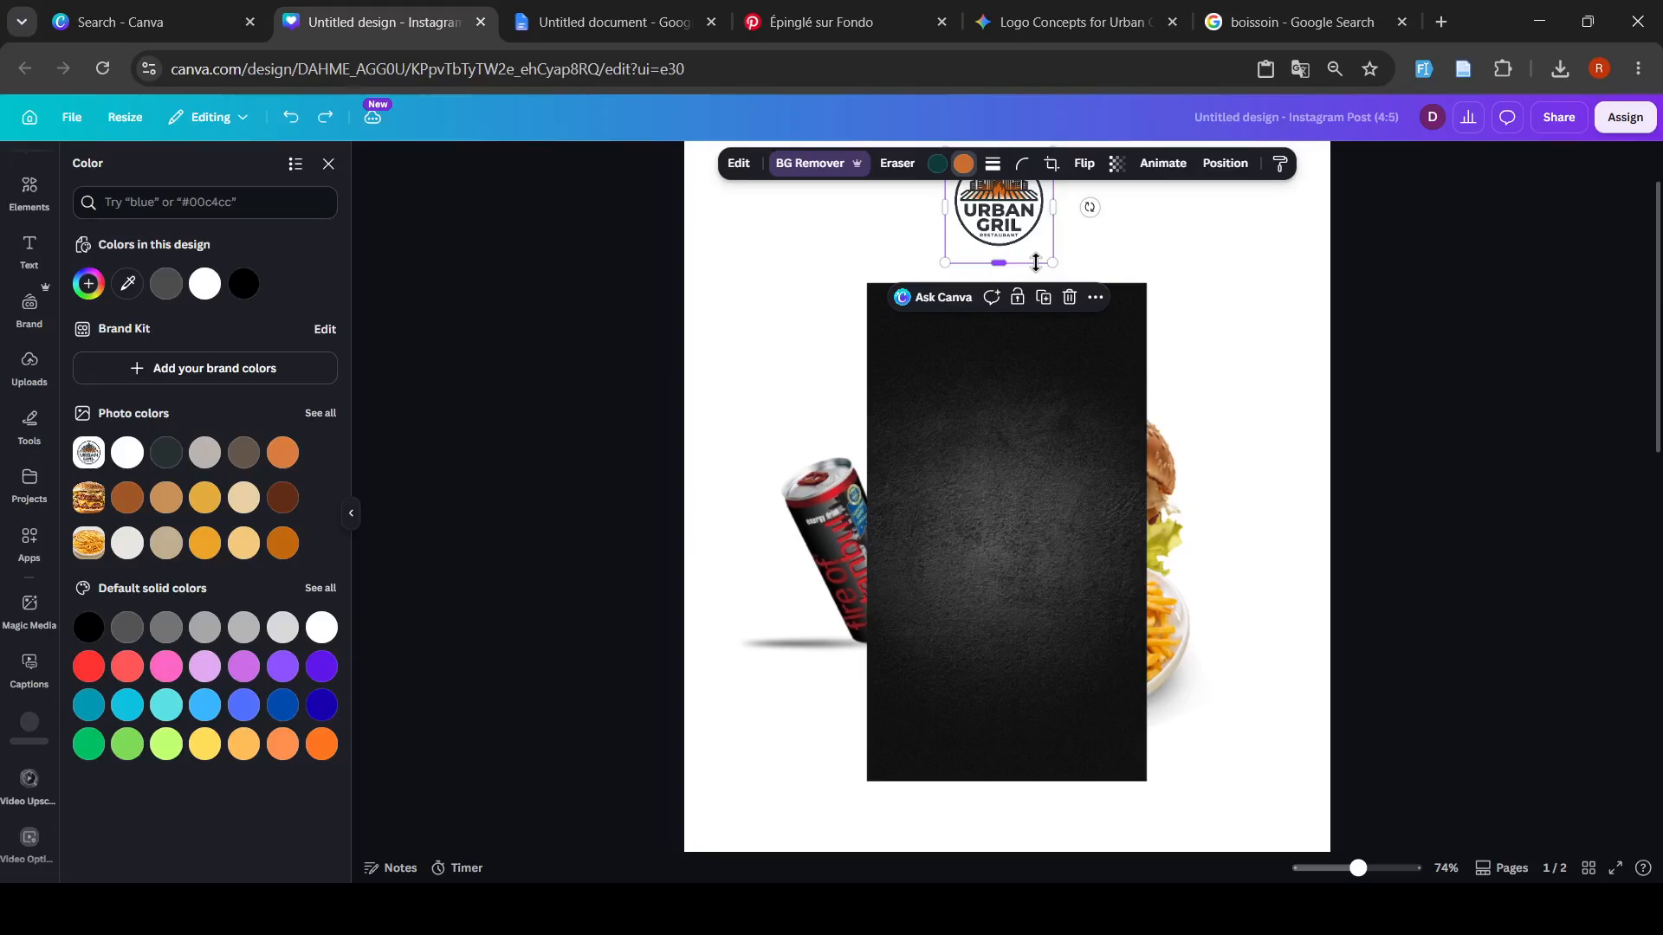
key(ctrl+z)
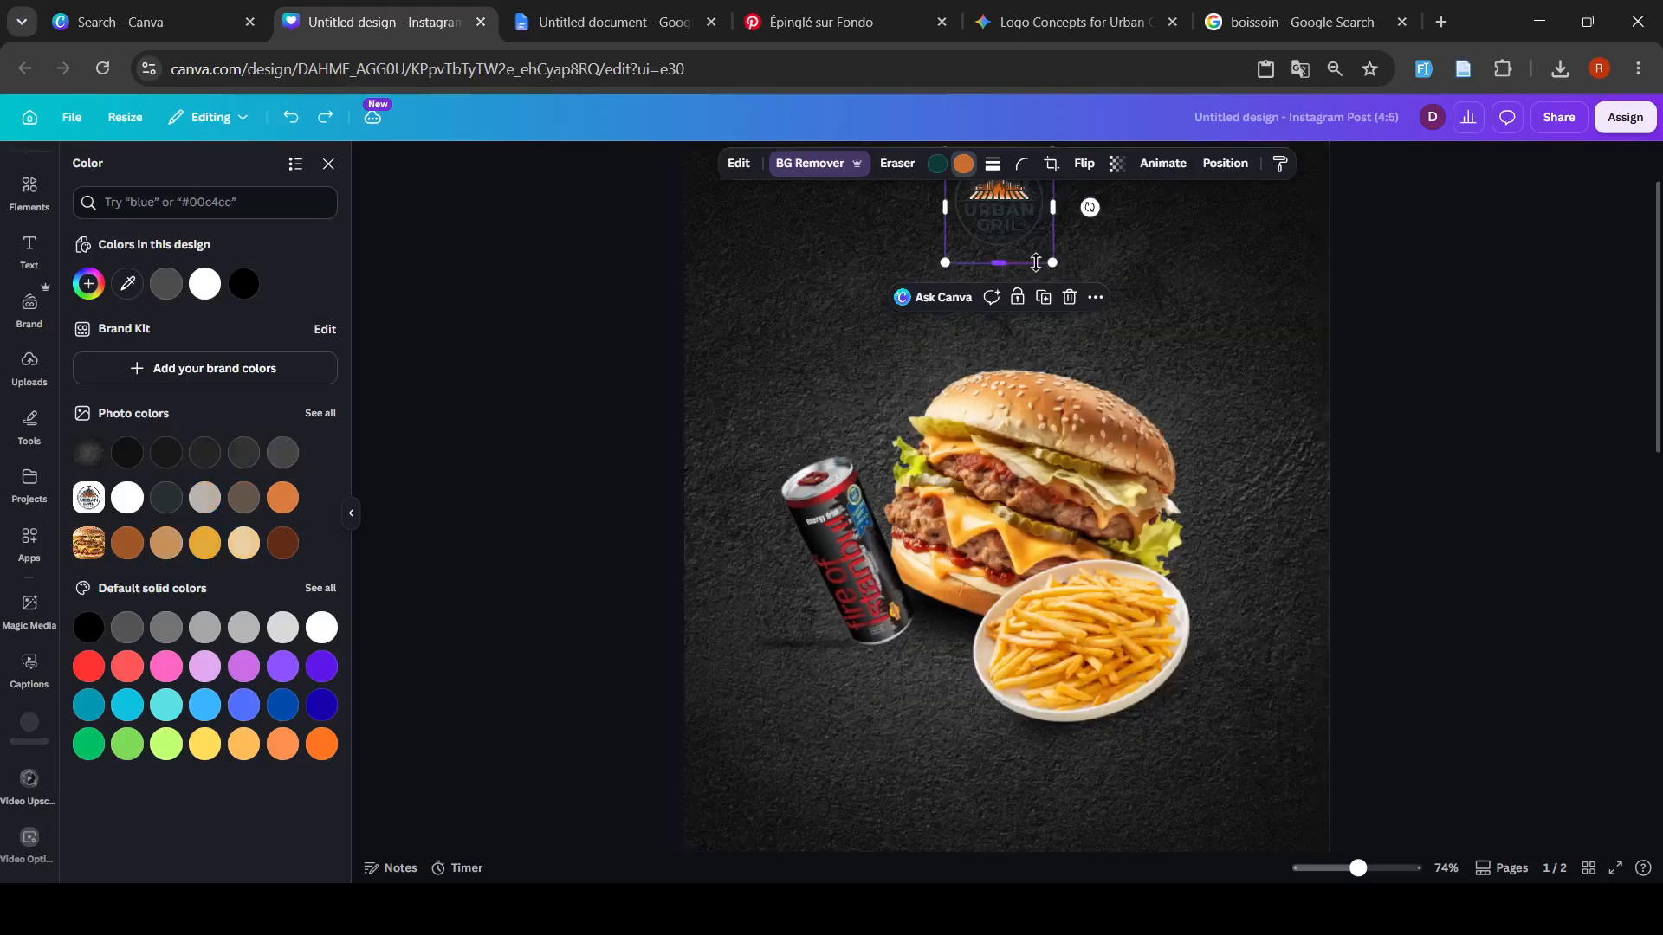
Step: Try the logo further right, then reposition it at the top centre of page 1 above the burger
scroll(1199, 374, up, 2)
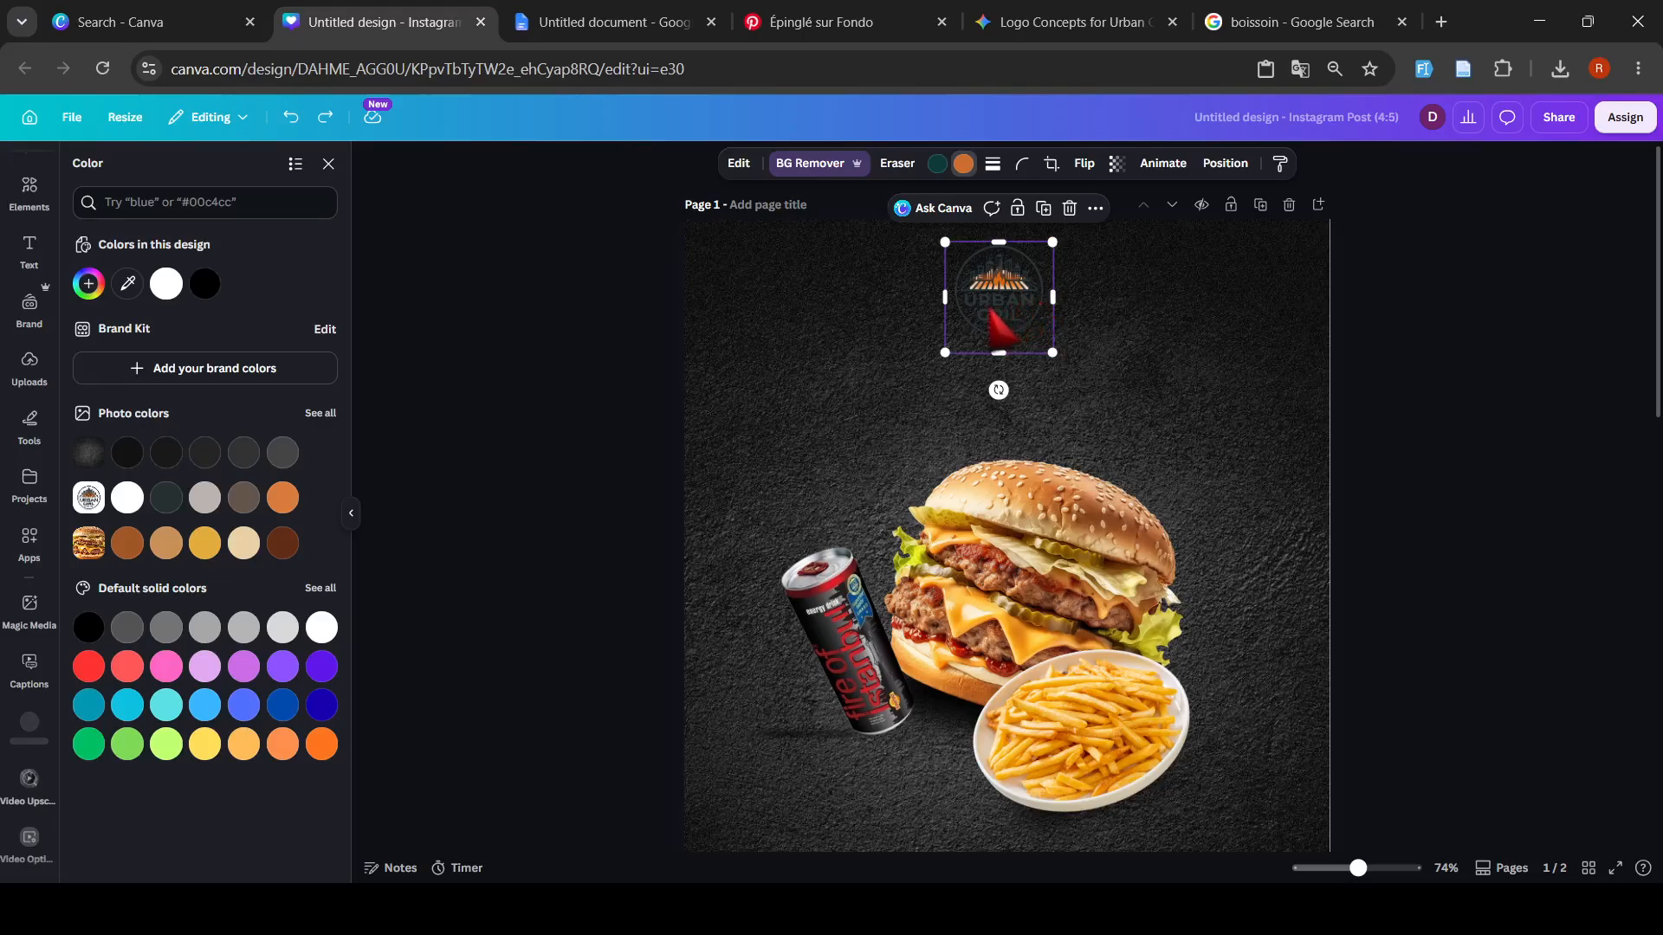
drag(996, 311, 1115, 347)
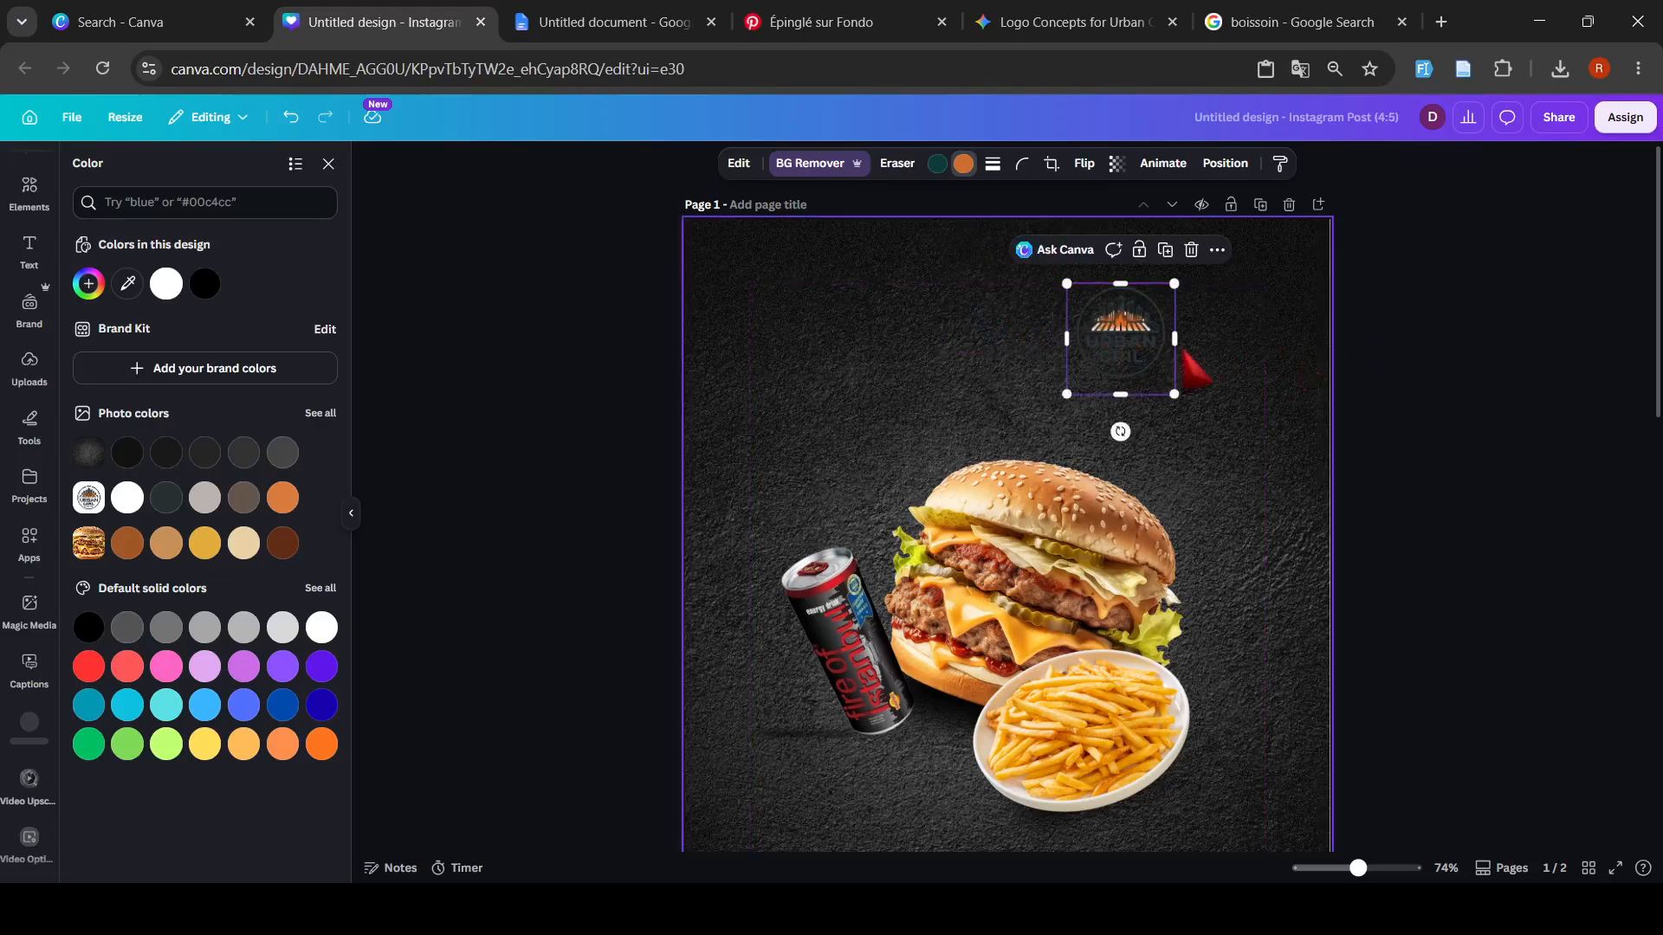
scroll(1187, 362, down, 1)
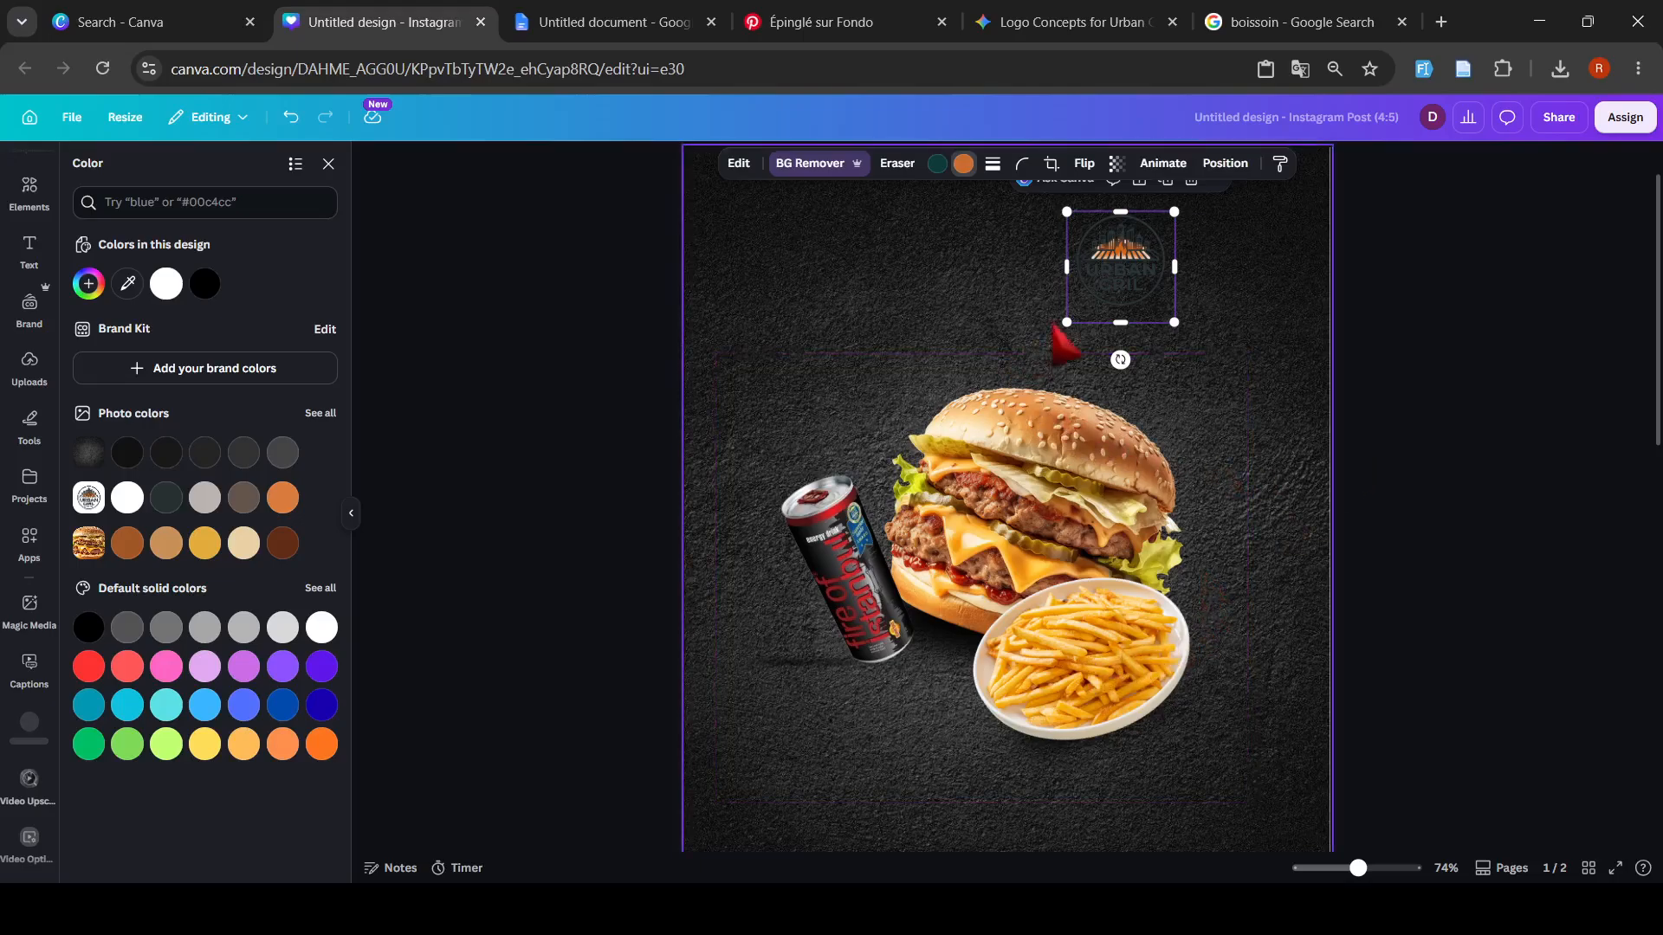
drag(1107, 265, 977, 227)
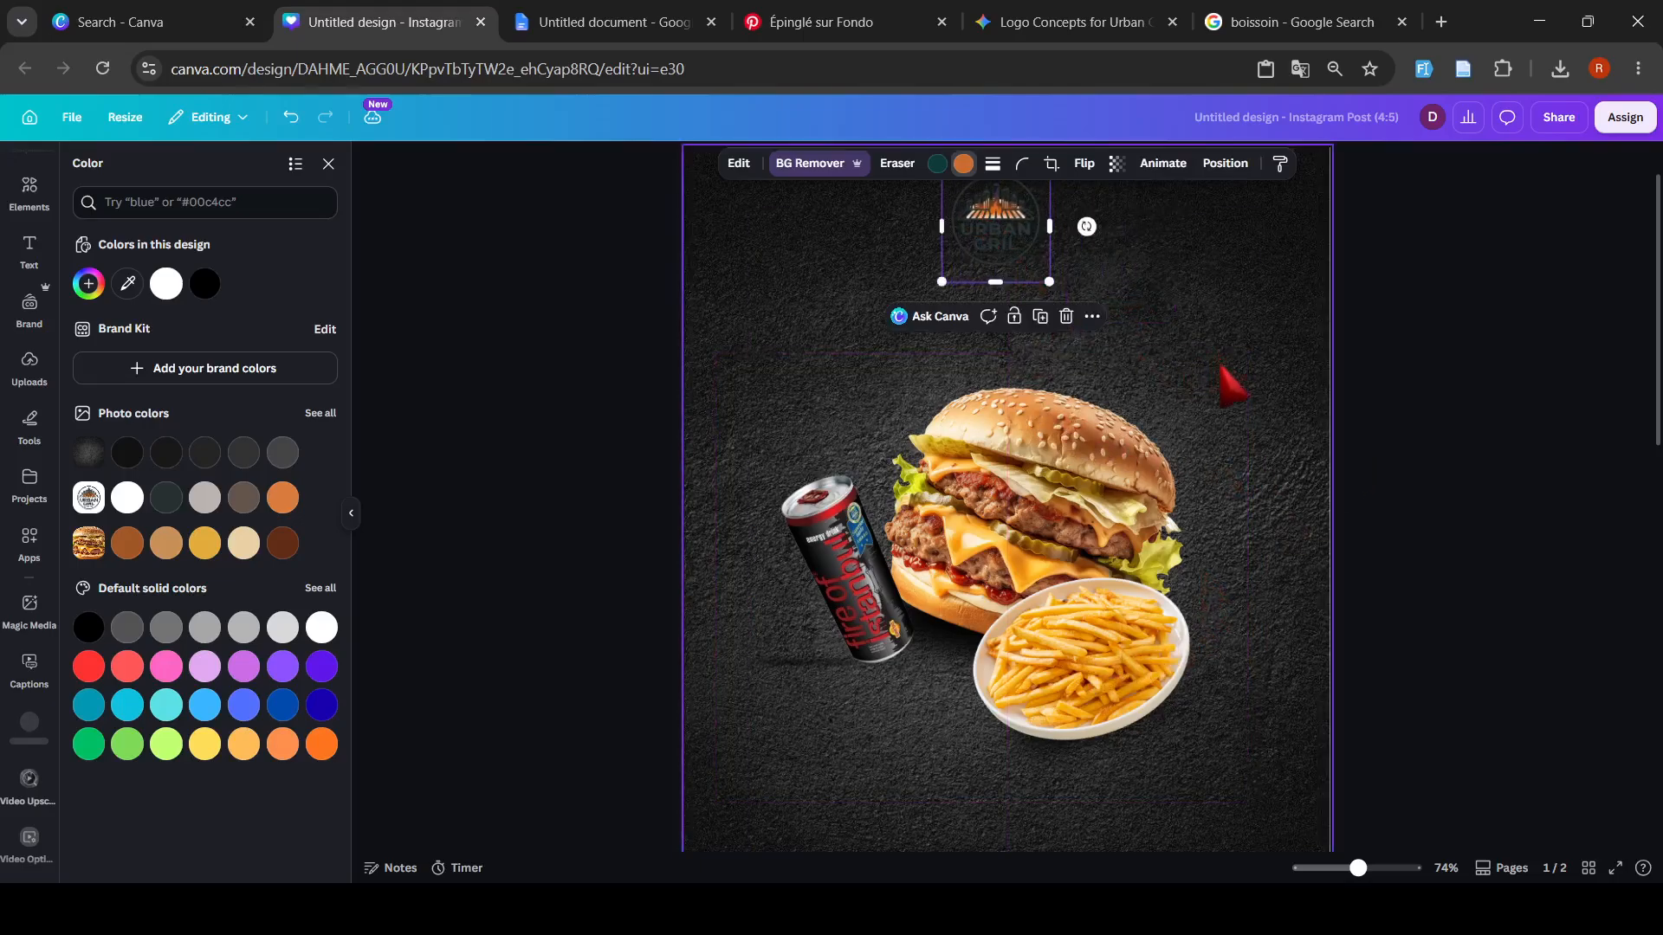
scroll(1349, 379, down, 1)
scroll(1349, 378, down, 1)
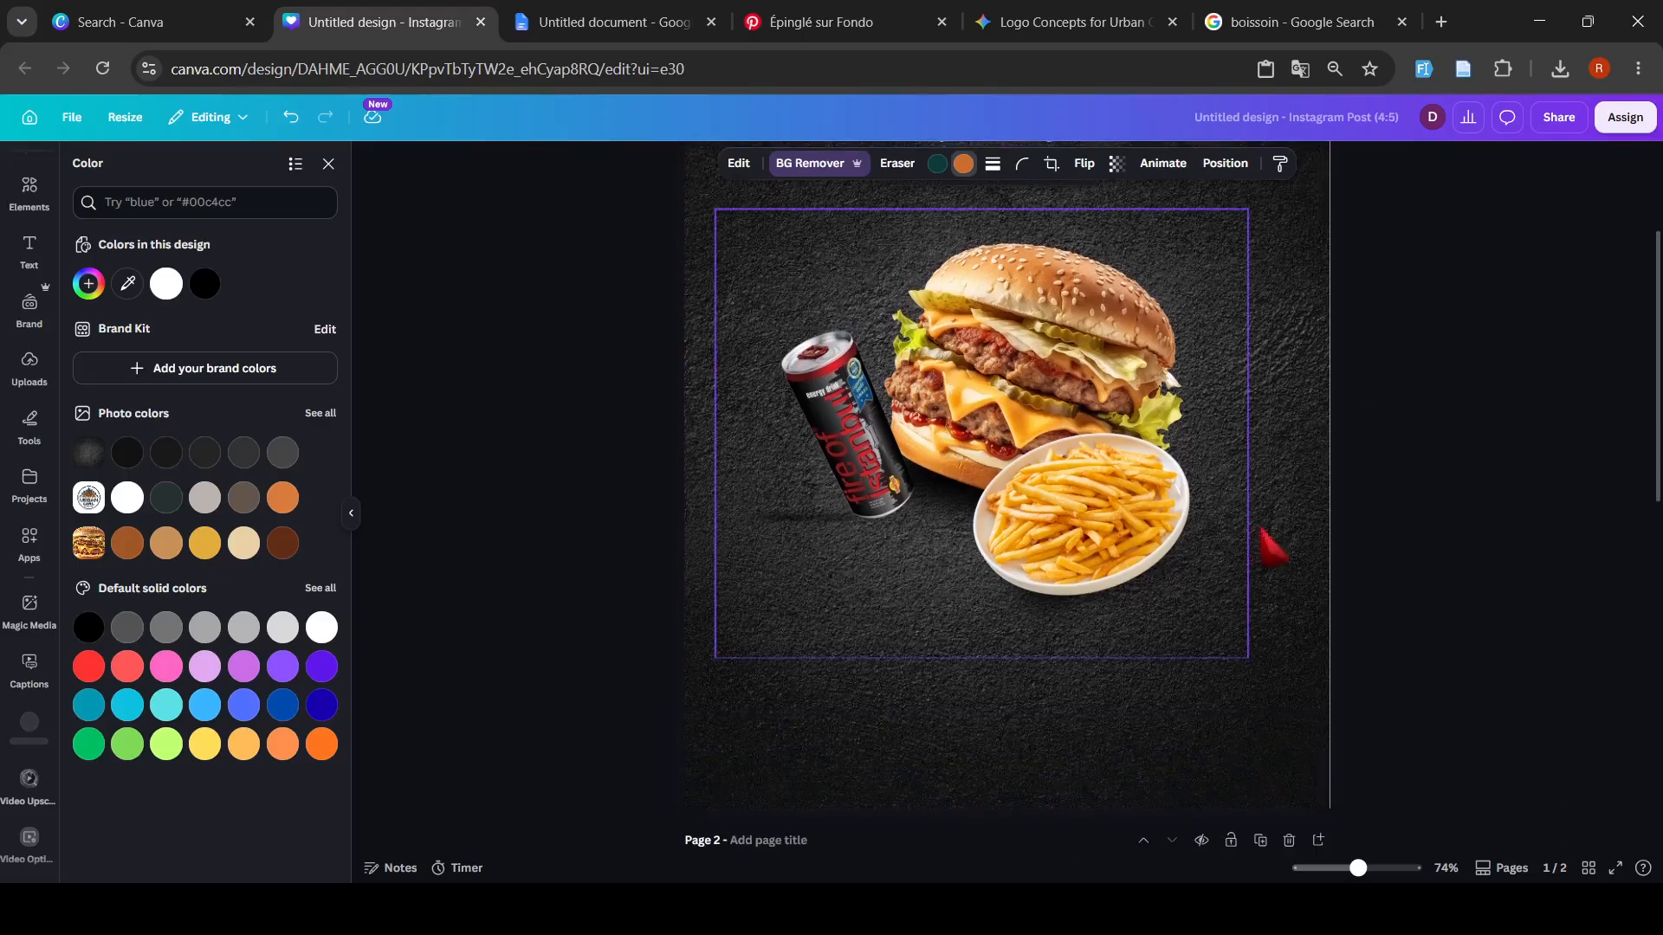
scroll(1464, 567, down, 3)
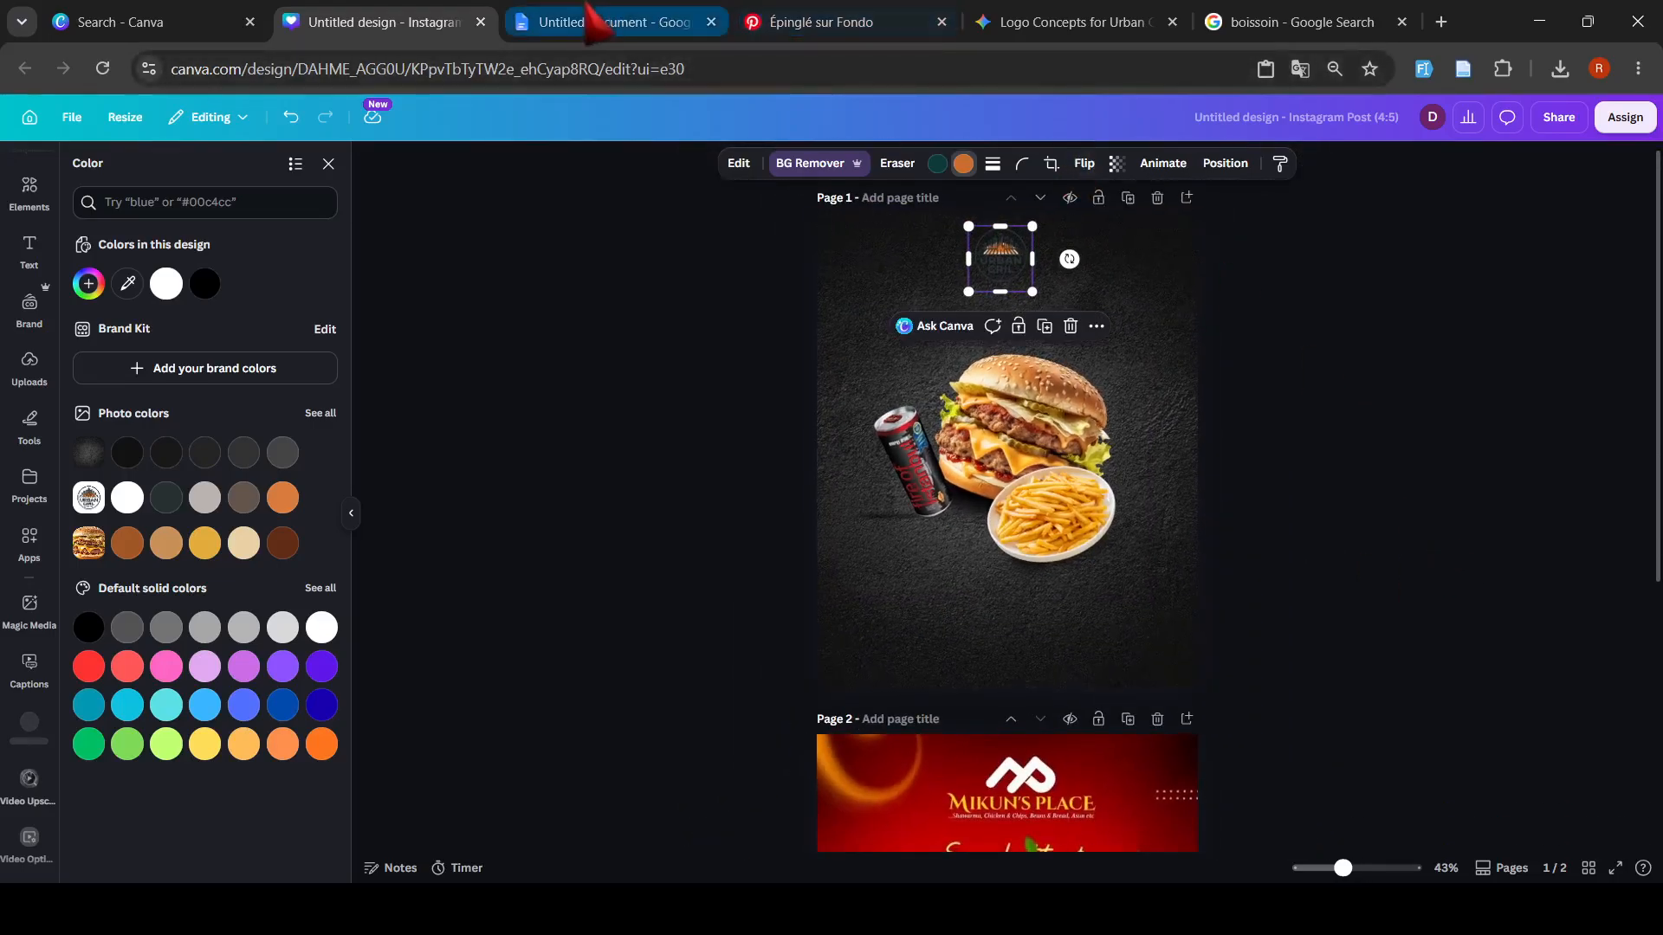
Step: Switch to the Google Docs project brief and copy its full text, including the restaurant's contact details
click(606, 21)
click(341, 532)
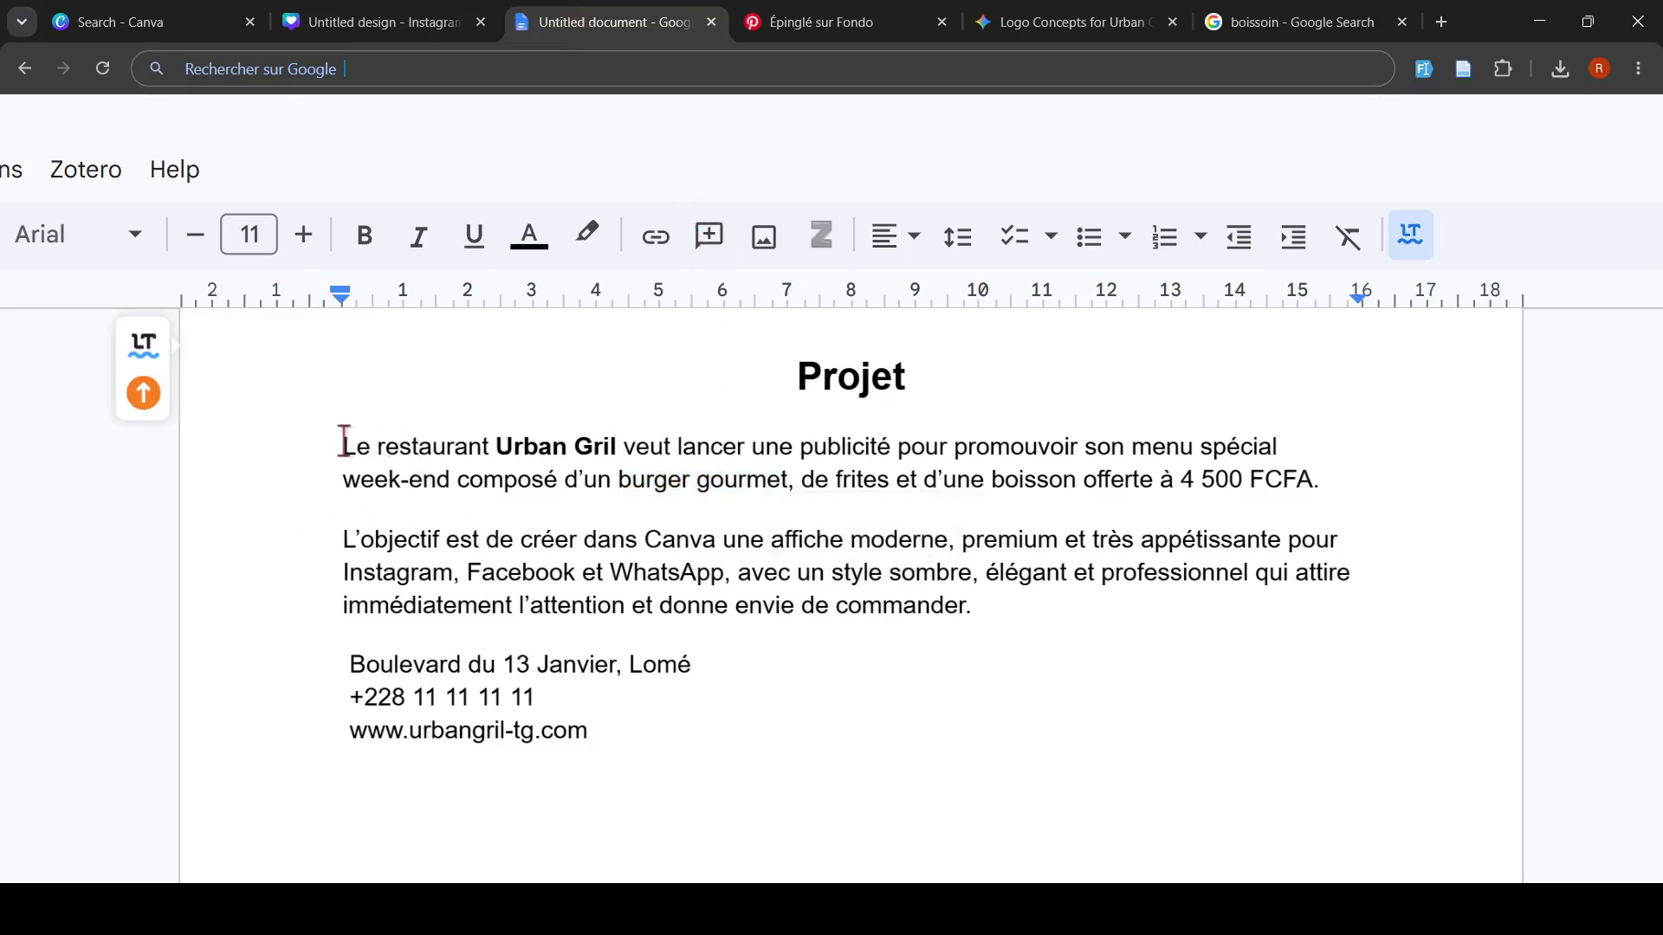
drag(341, 440, 1239, 653)
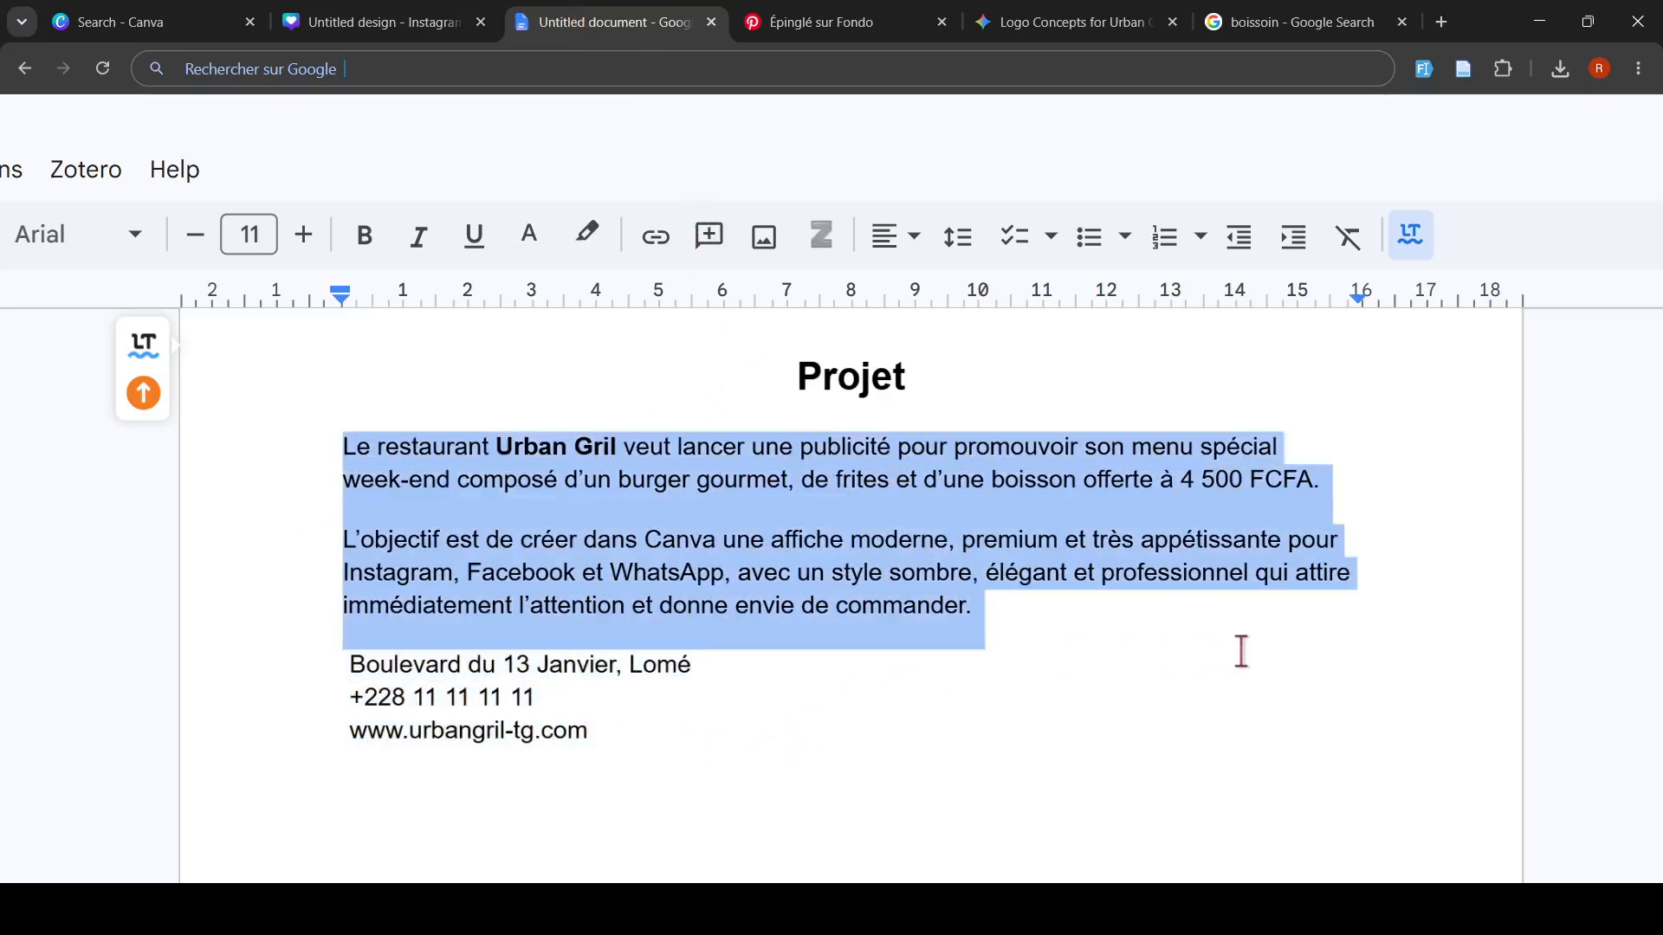
click(624, 641)
drag(312, 442, 667, 705)
Step: Switch to Gemini, start a new chat and collapse the sidebar
click(1036, 22)
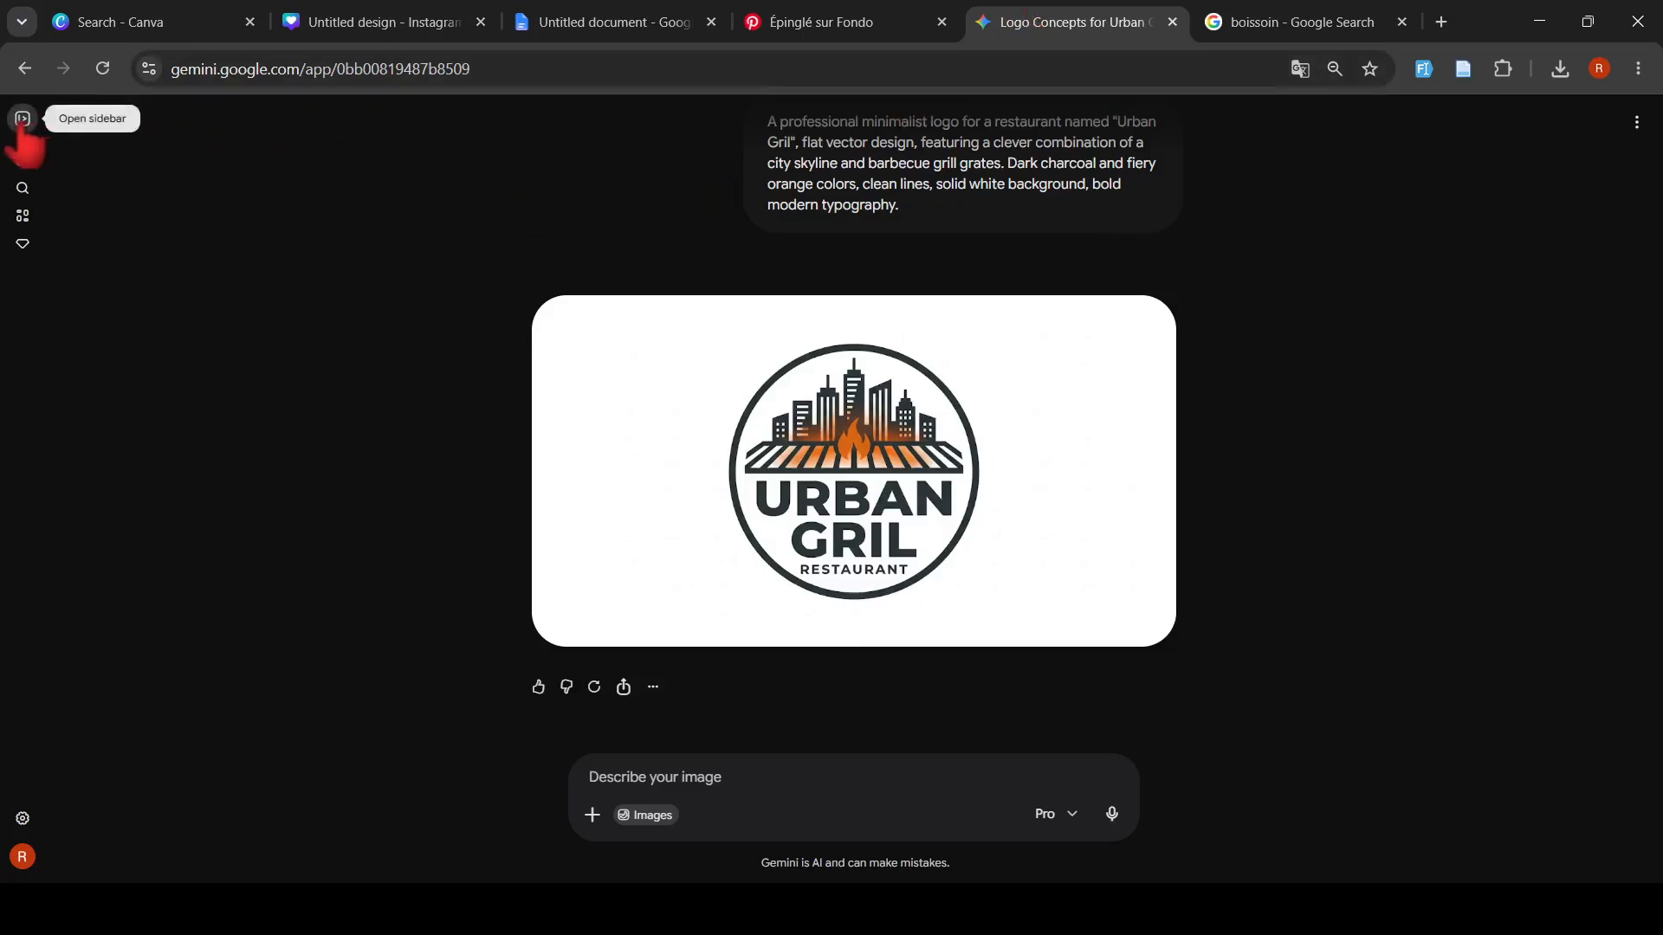
click(22, 161)
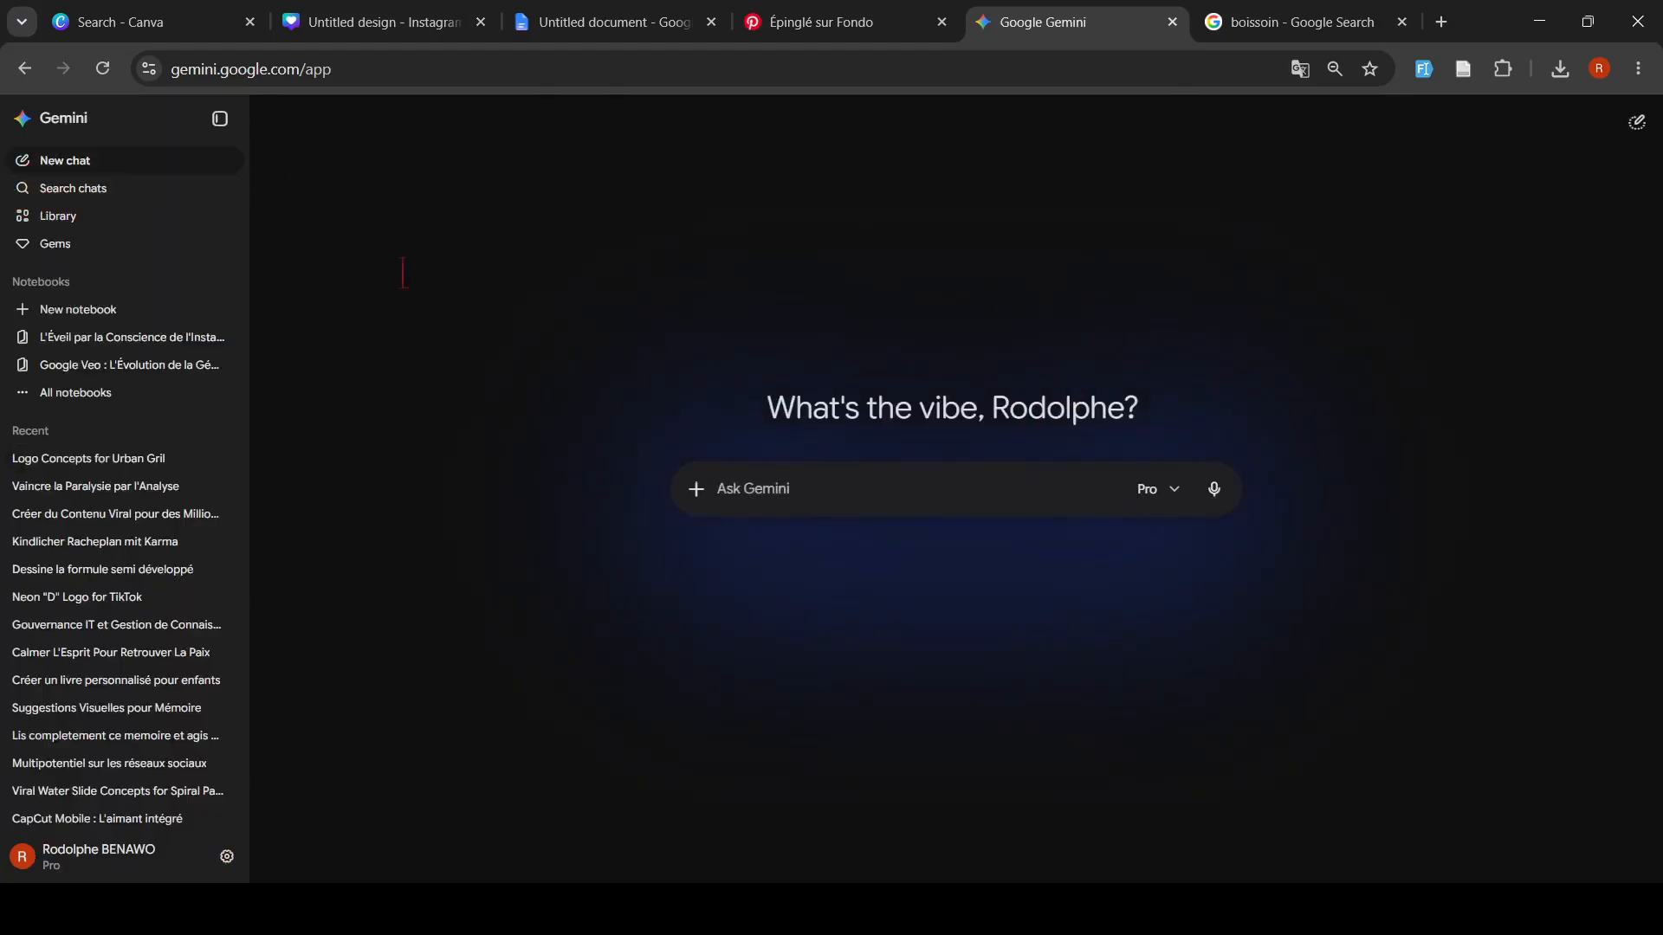
click(218, 119)
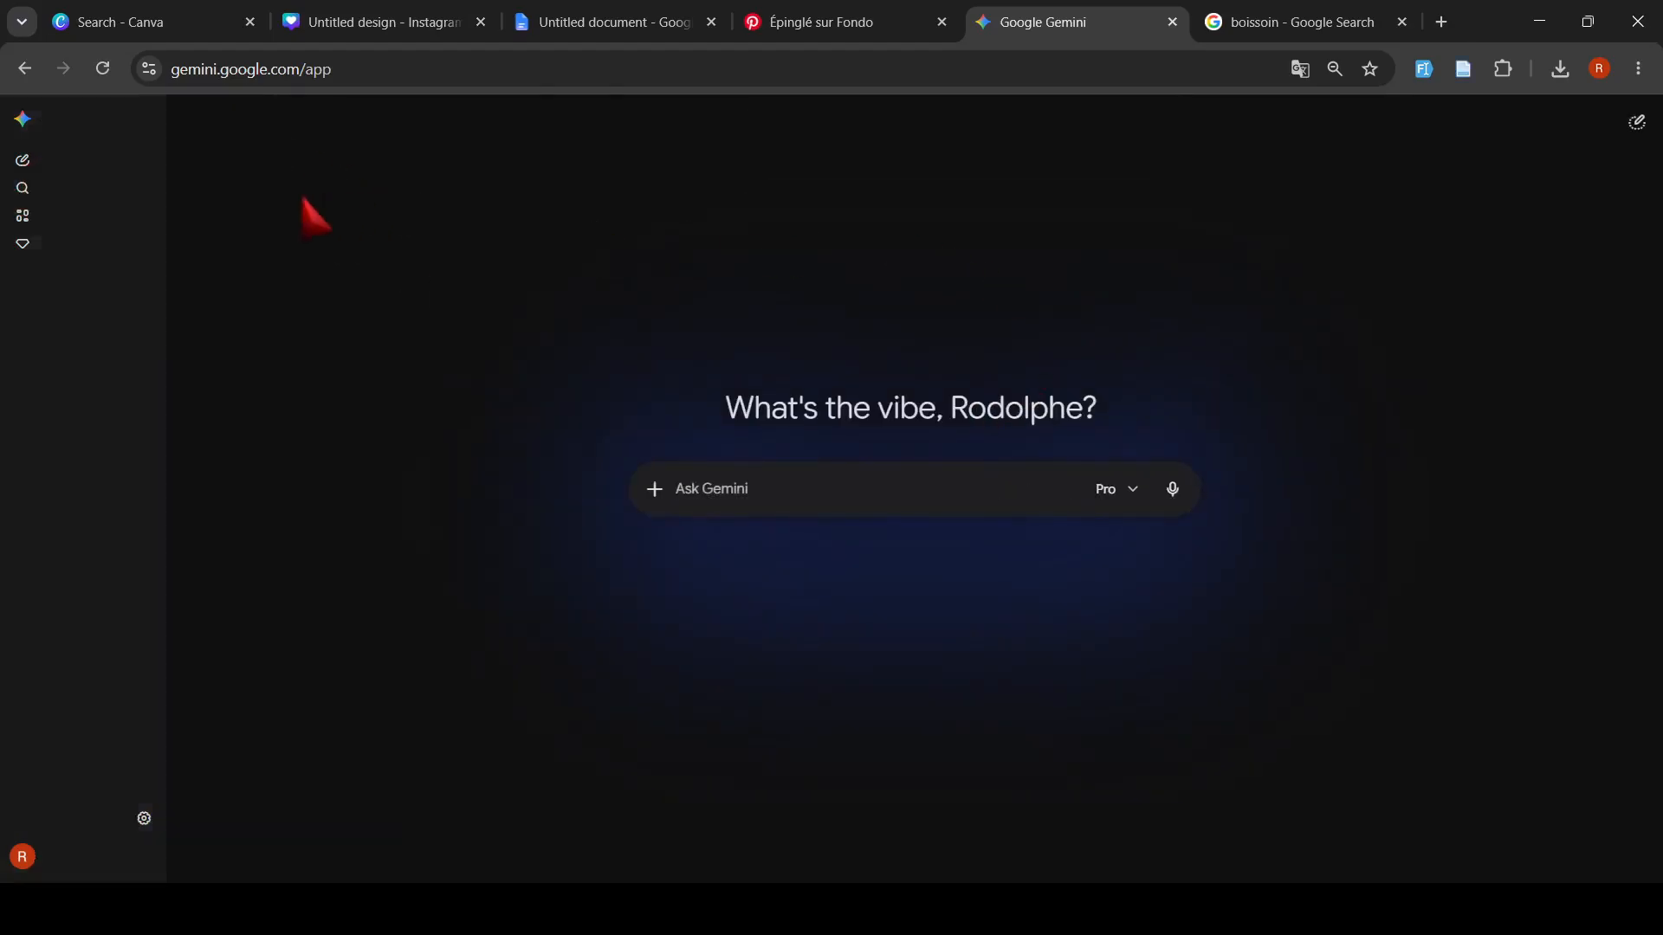
Step: Paste the copied project brief into the Gemini prompt and add blank lines below it
click(765, 497)
key(ctrl+v)
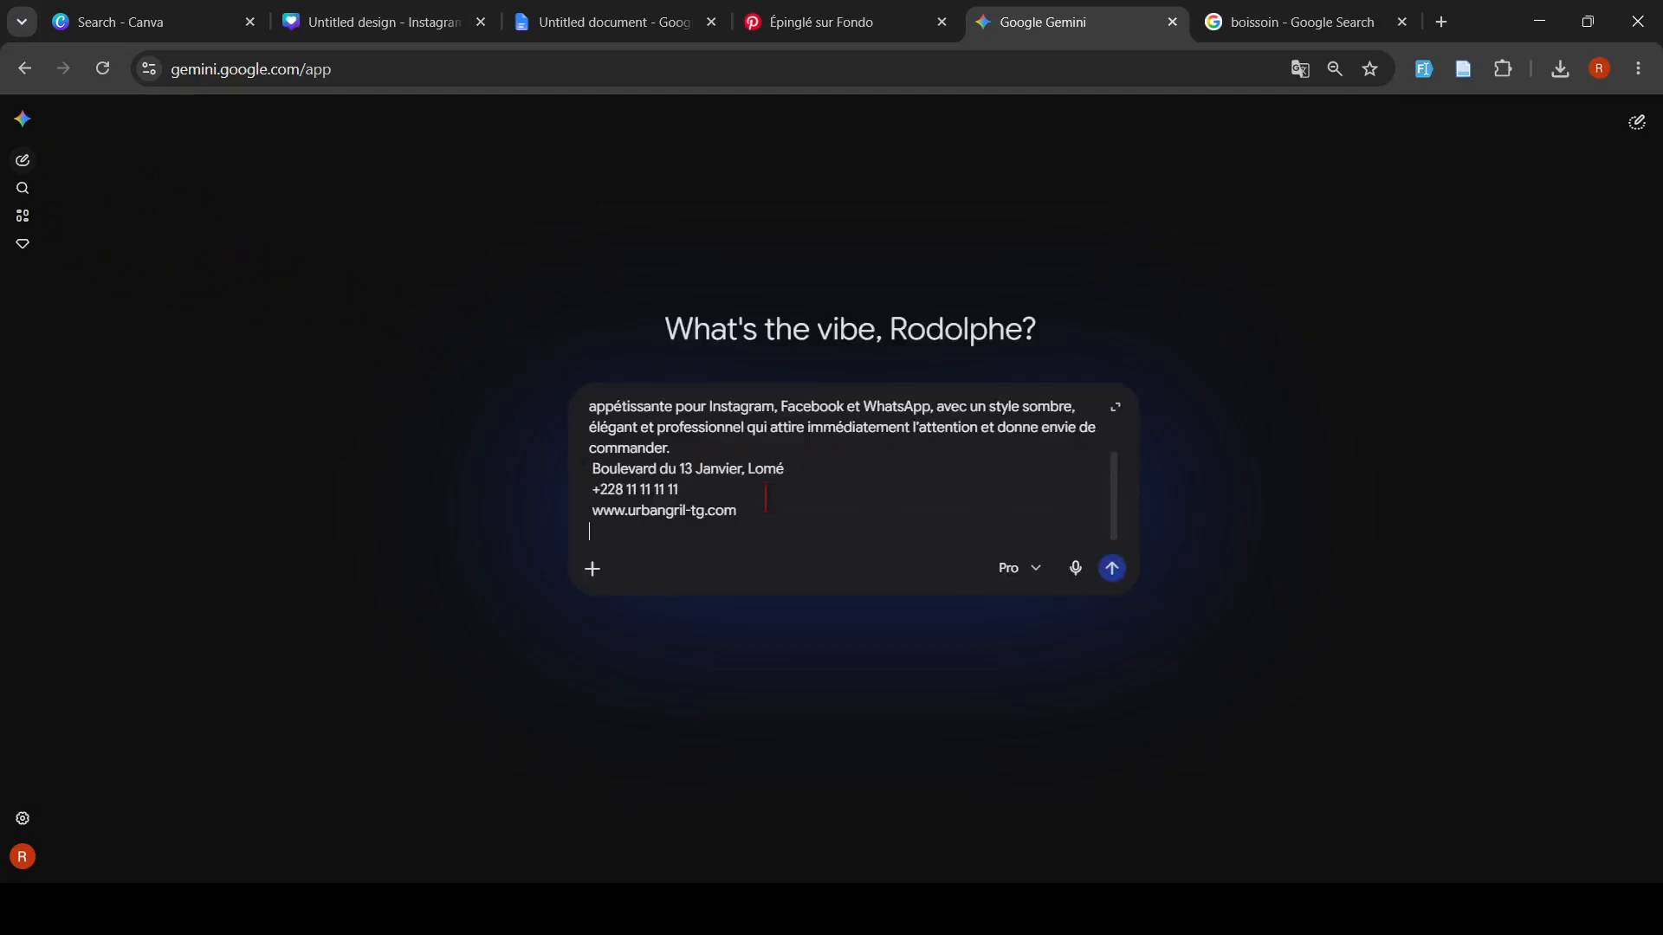
scroll(711, 505, up, 3)
scroll(736, 515, down, 3)
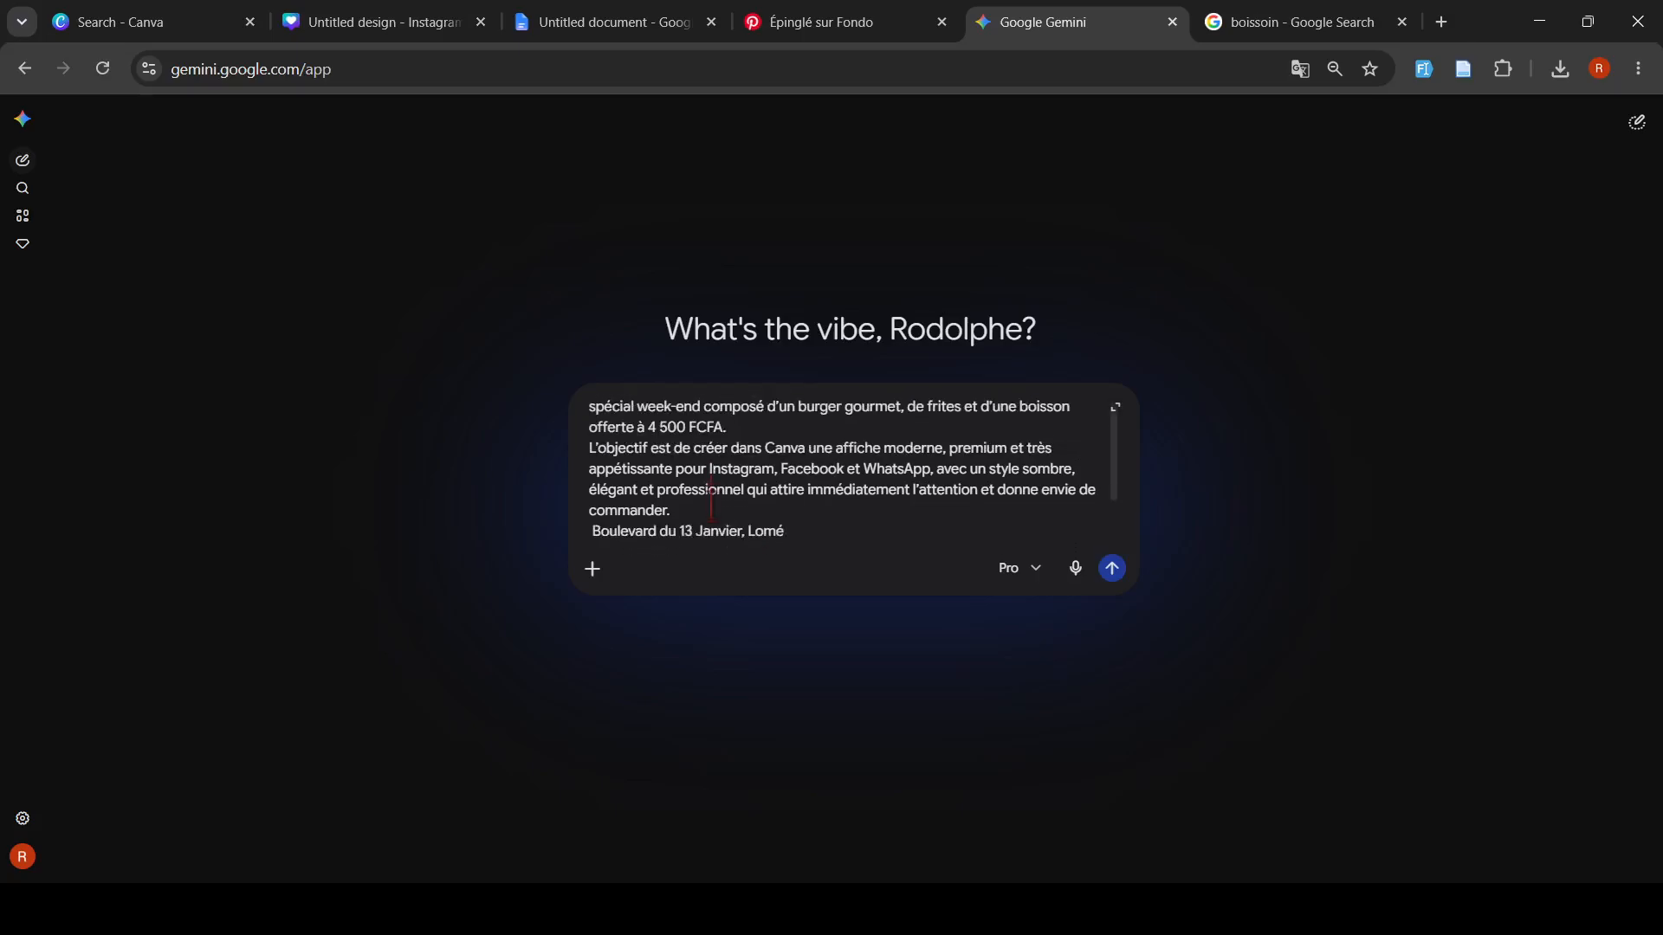
key(shift+Return)
key(shift+Return)
key(shift+Return)
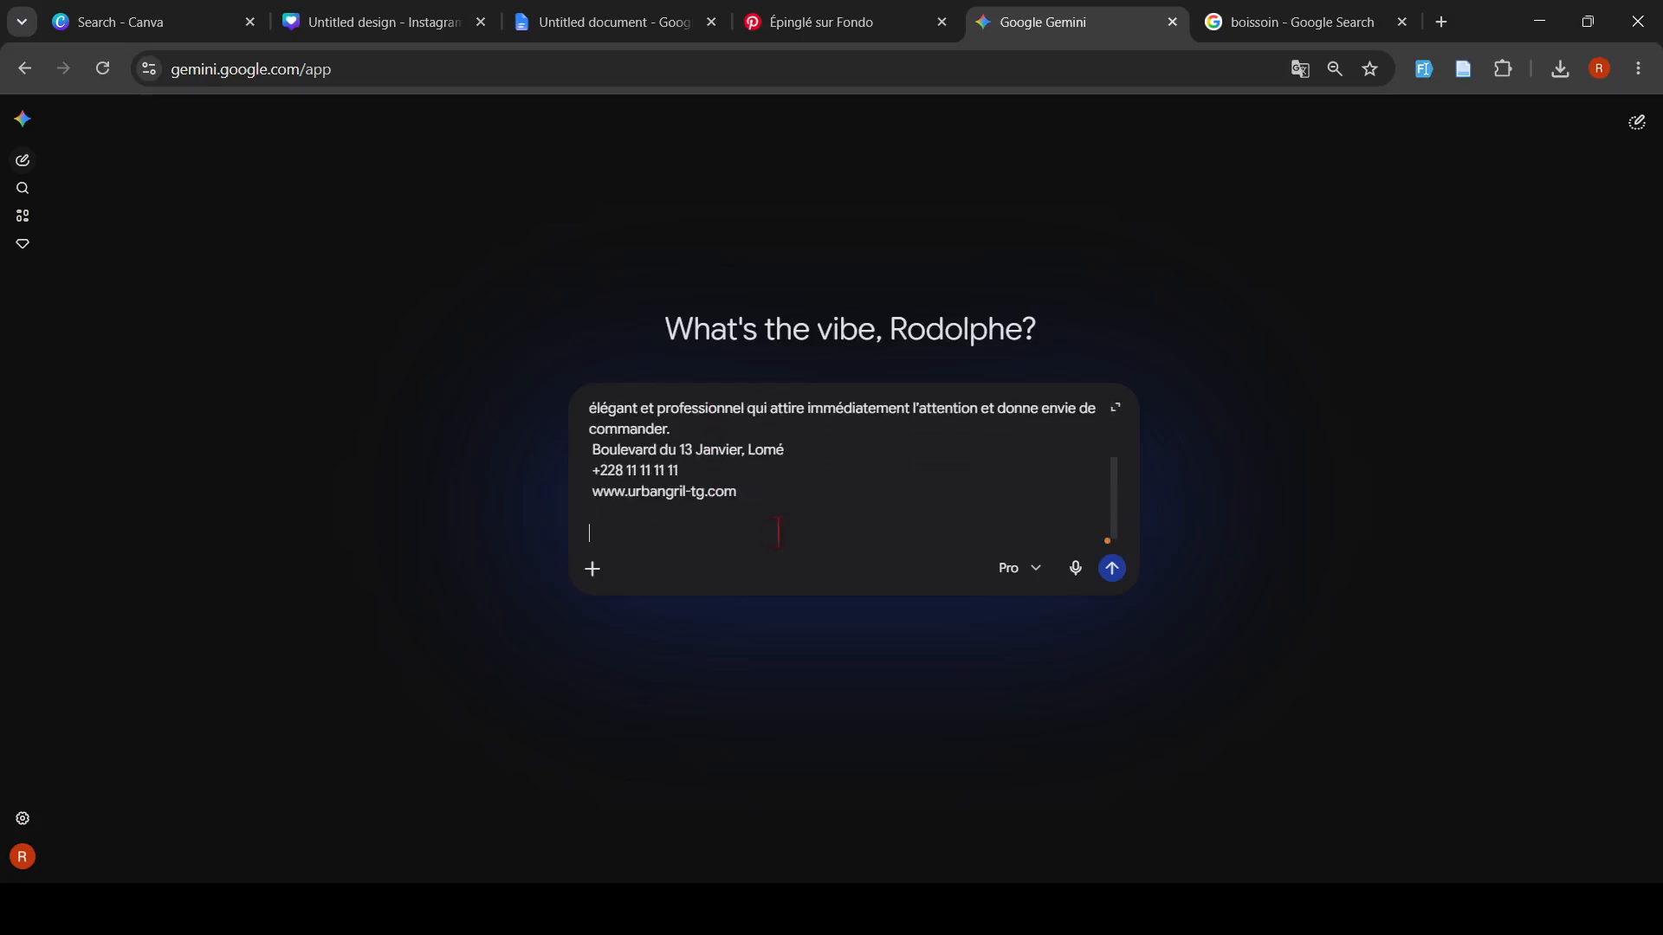
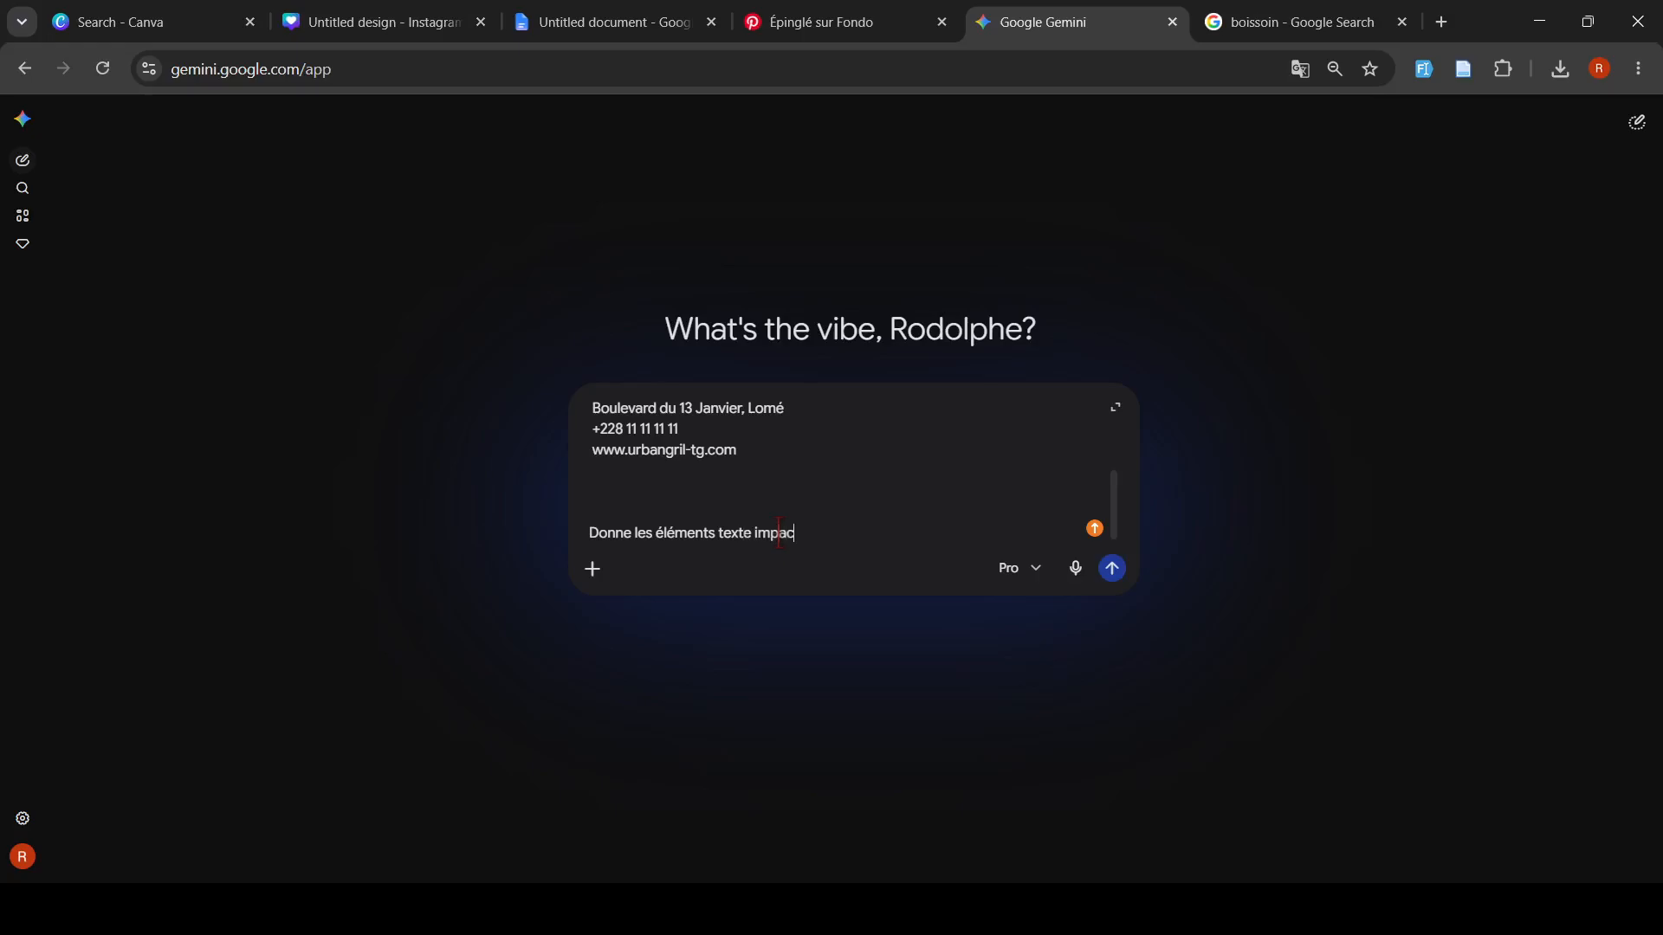
Step: Finish the prompt as "Donne les éléments texte impacter pour rendre cette affiche ultra professionnel et qui donne envie de commander" and submit it
text(po)
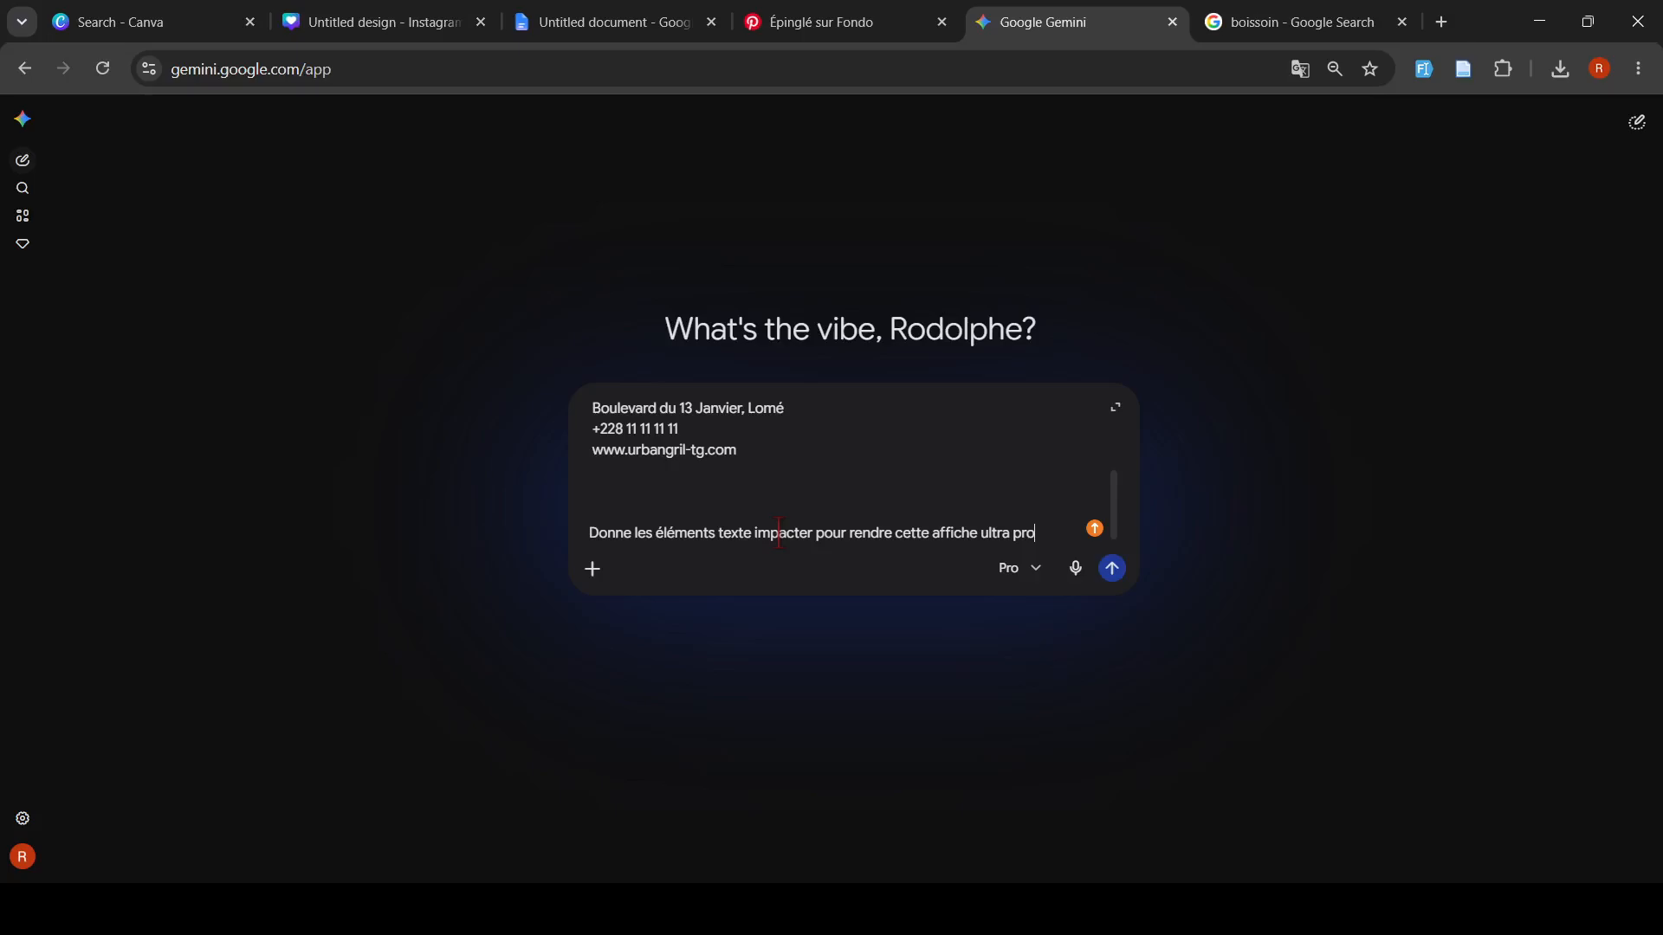
text(el et qui donne env)
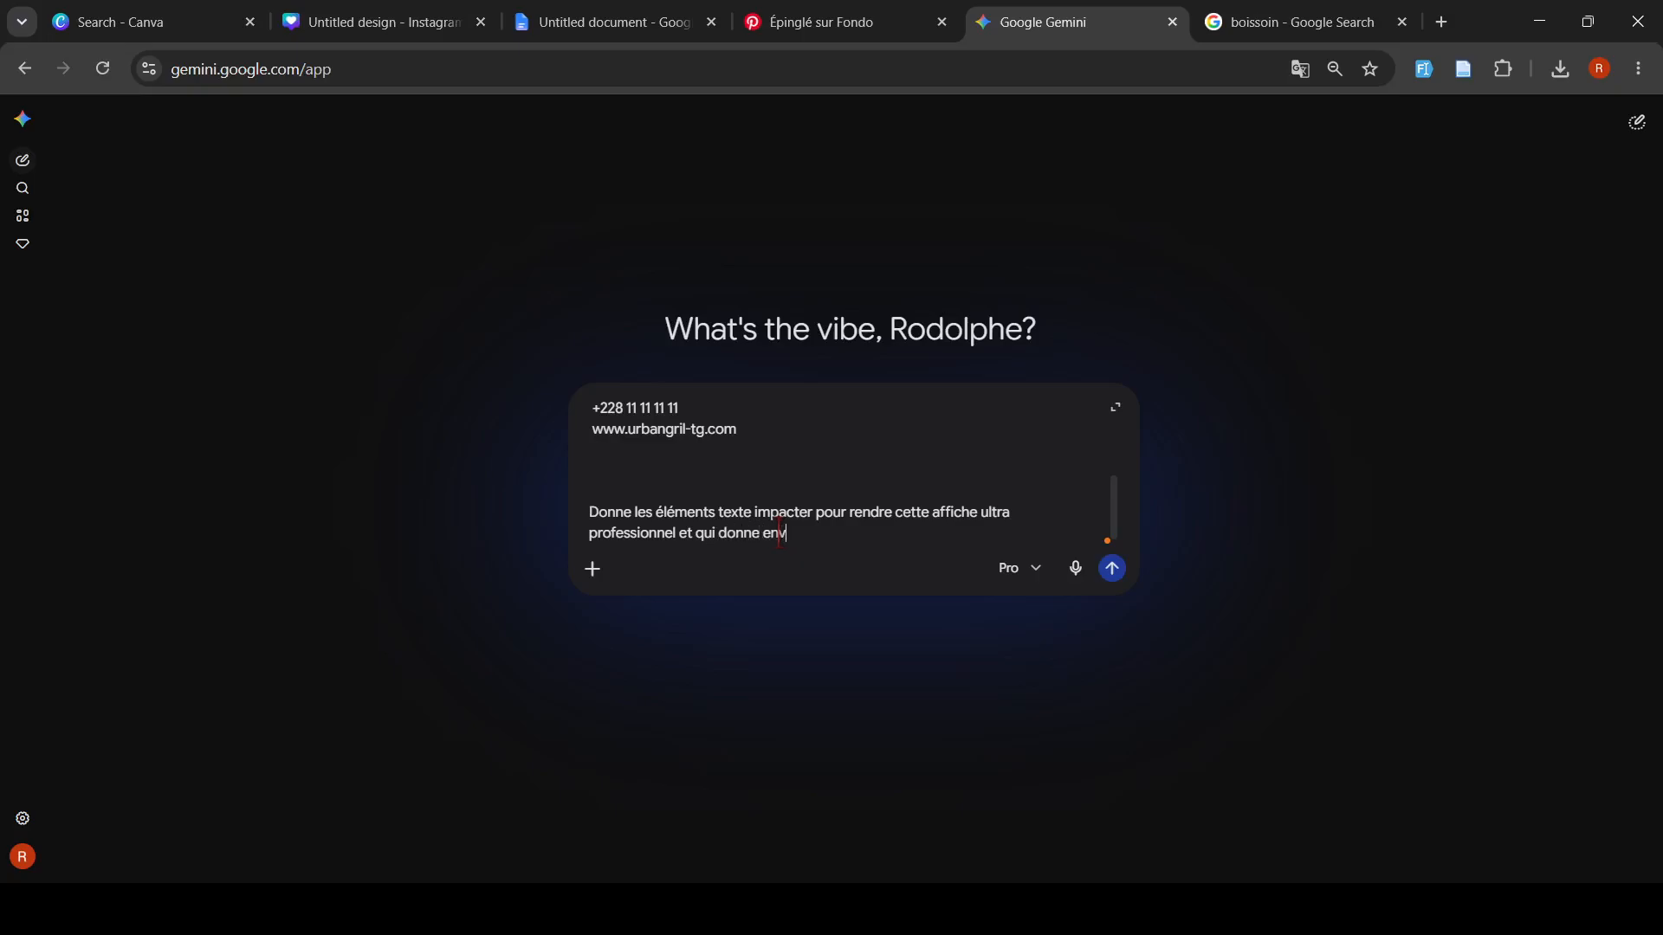
text(de commander)
key(Return)
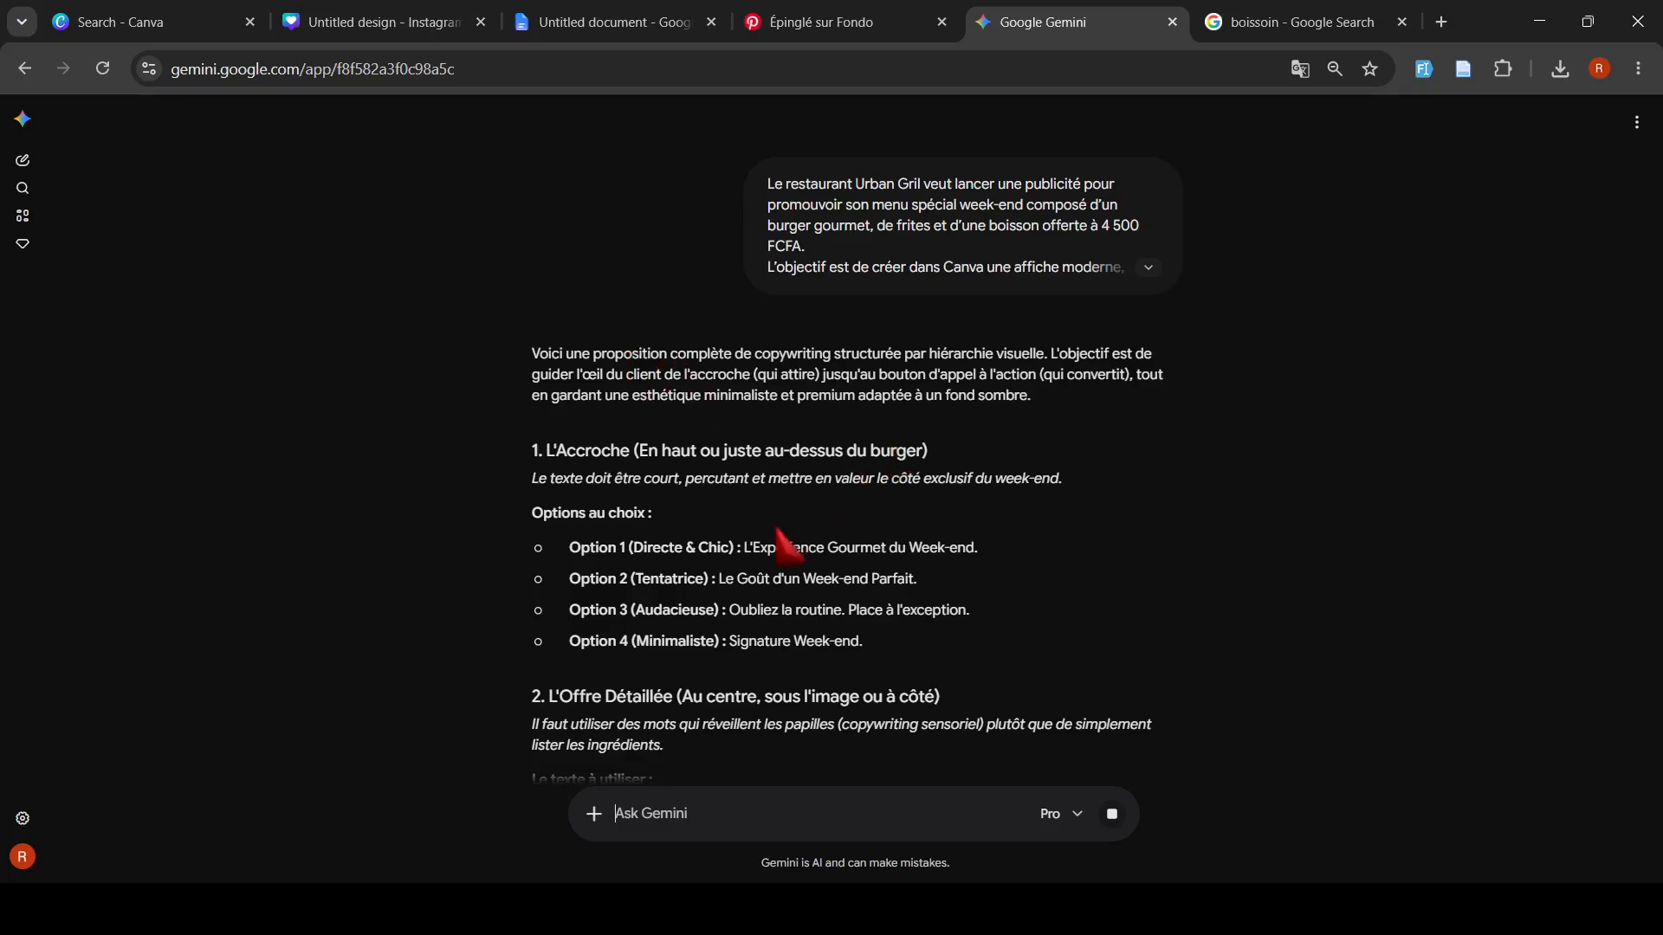
Step: Copy the Option 1 headline "L'Expérience Gourmet du Week-end" from Gemini's reply and switch to the Canva poster design
scroll(589, 463, down, 3)
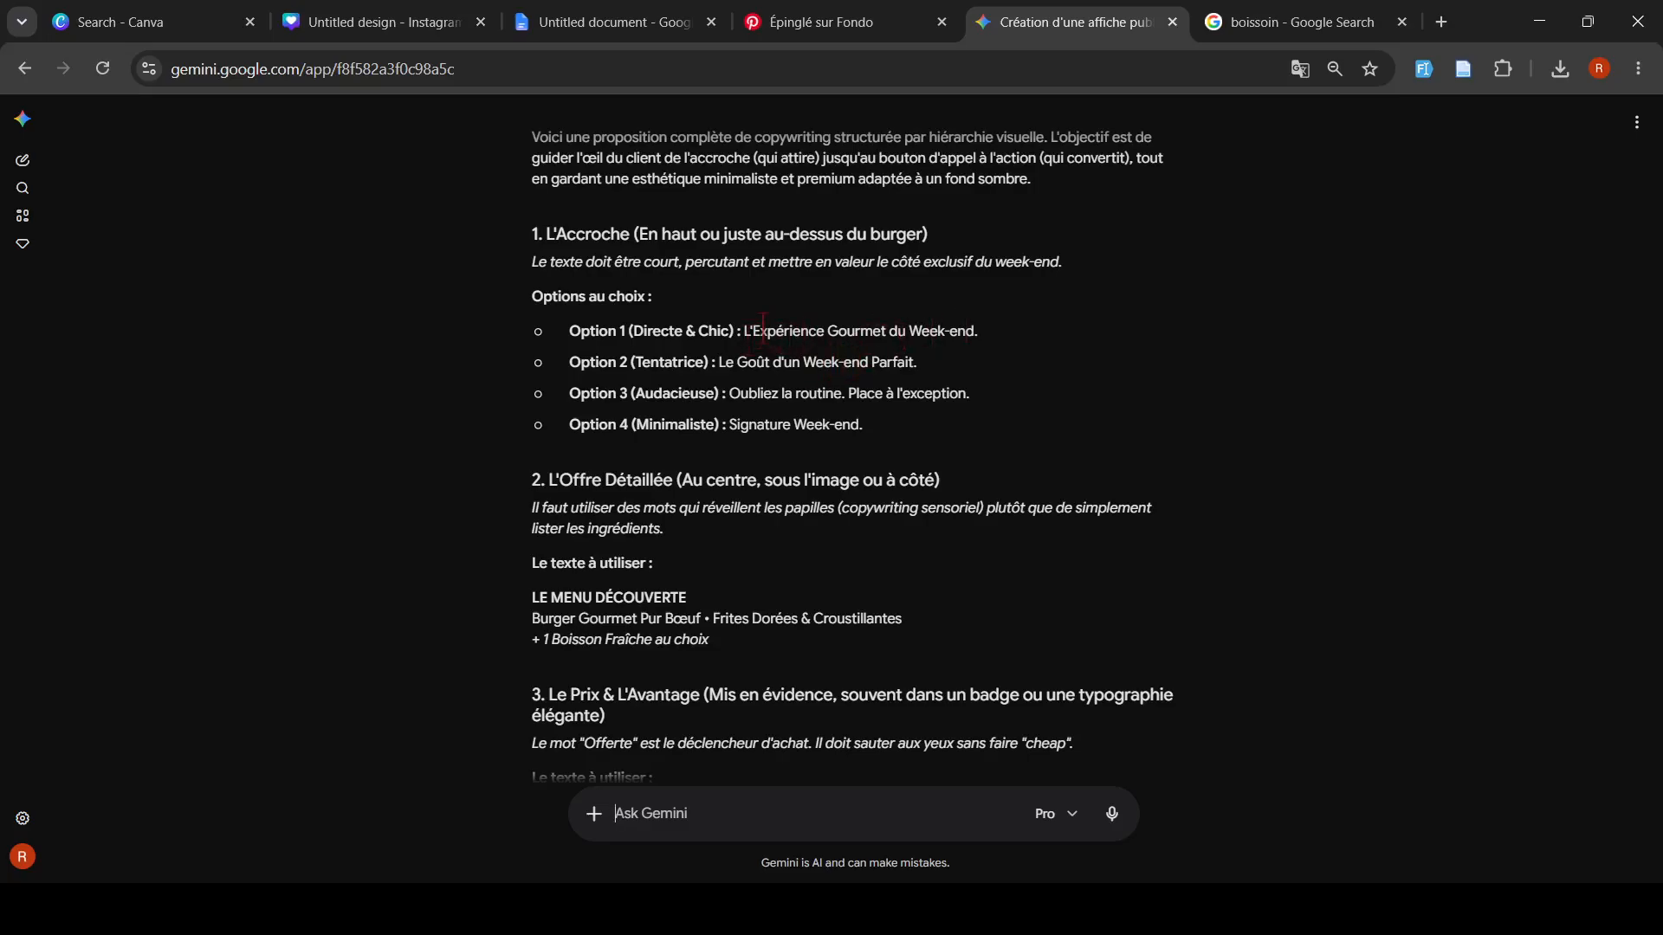
drag(749, 333, 947, 345)
key(ctrl+c)
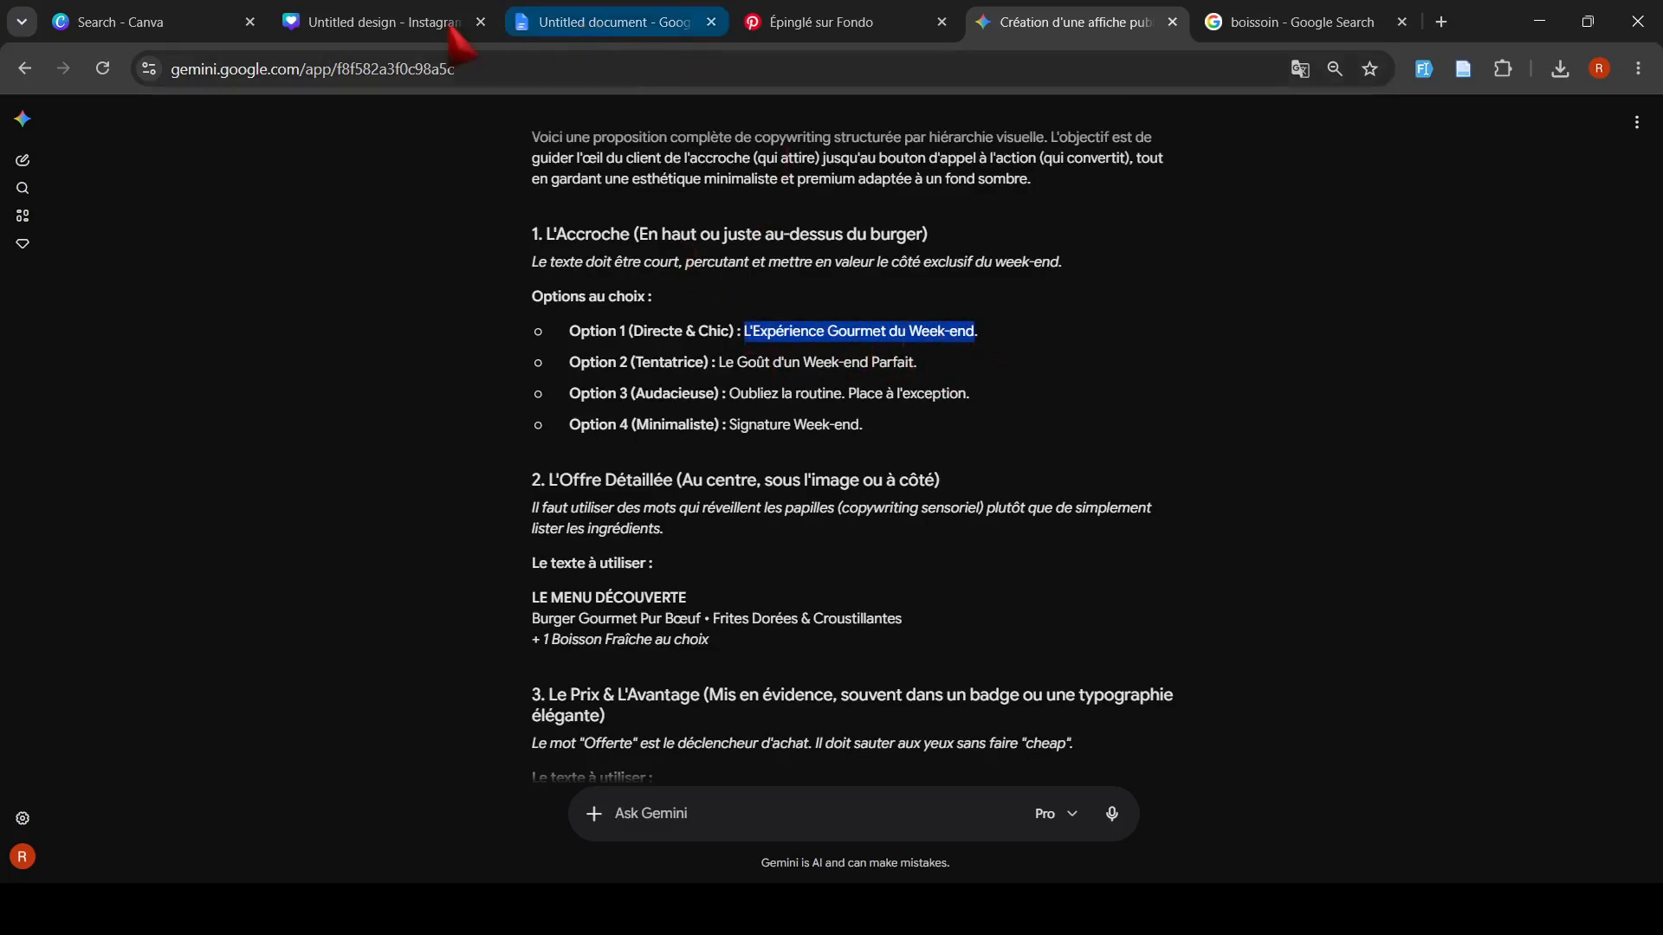
click(373, 23)
click(1013, 602)
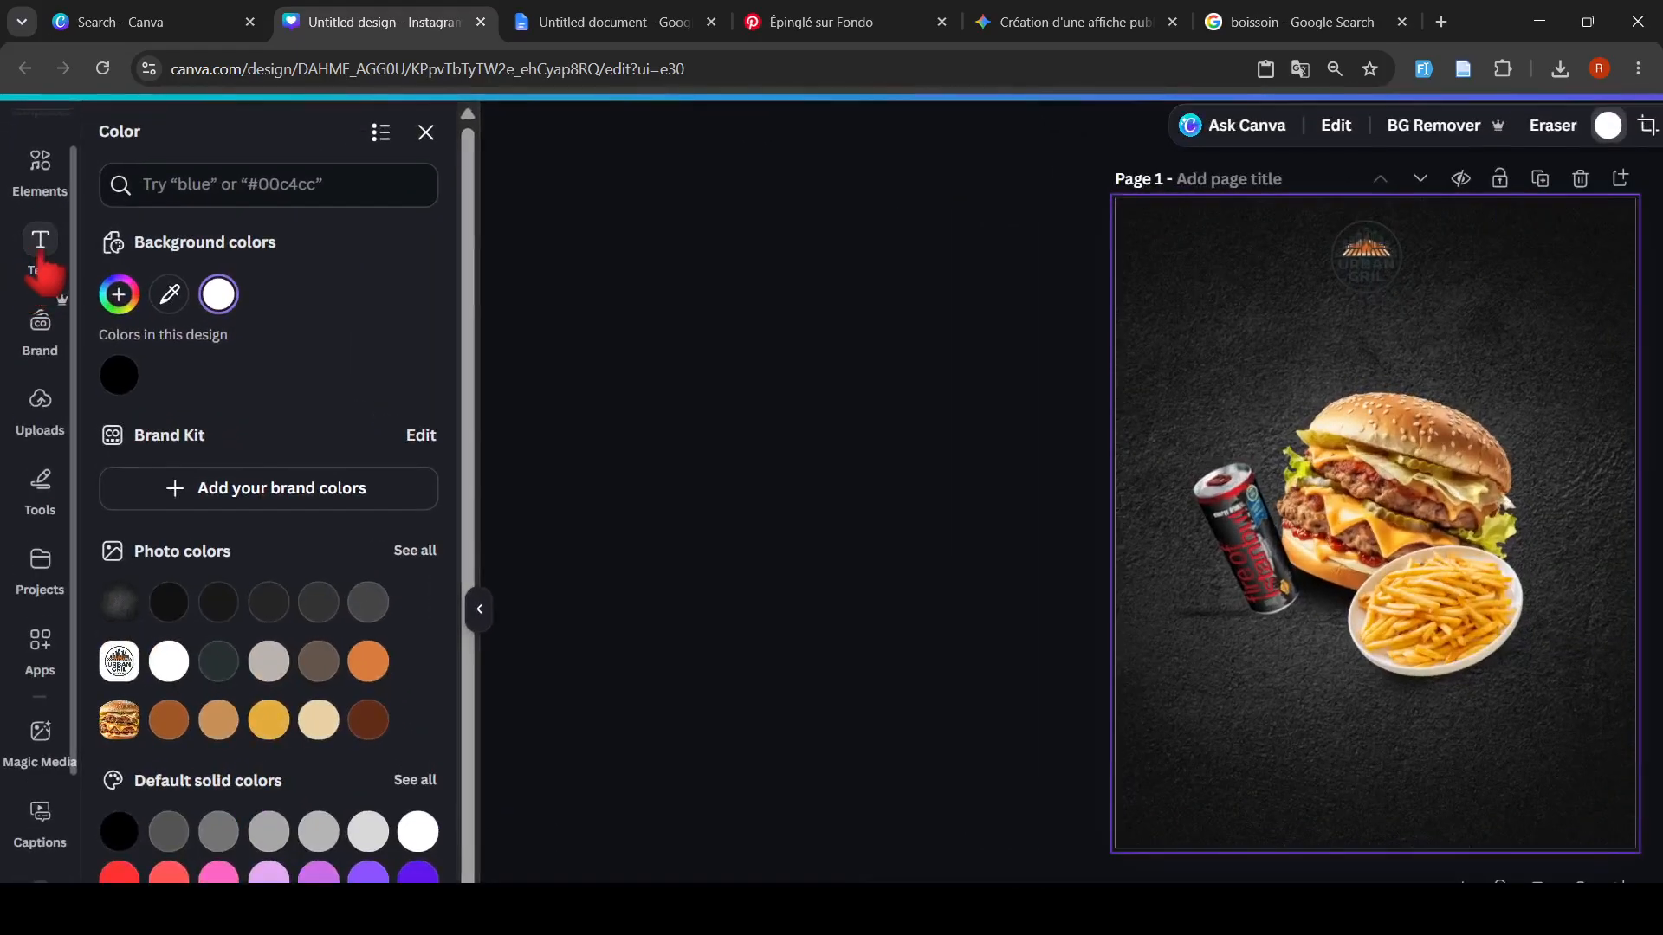
Step: Add a heading above the burger on page 1 and replace its placeholder with the copied headline
click(41, 251)
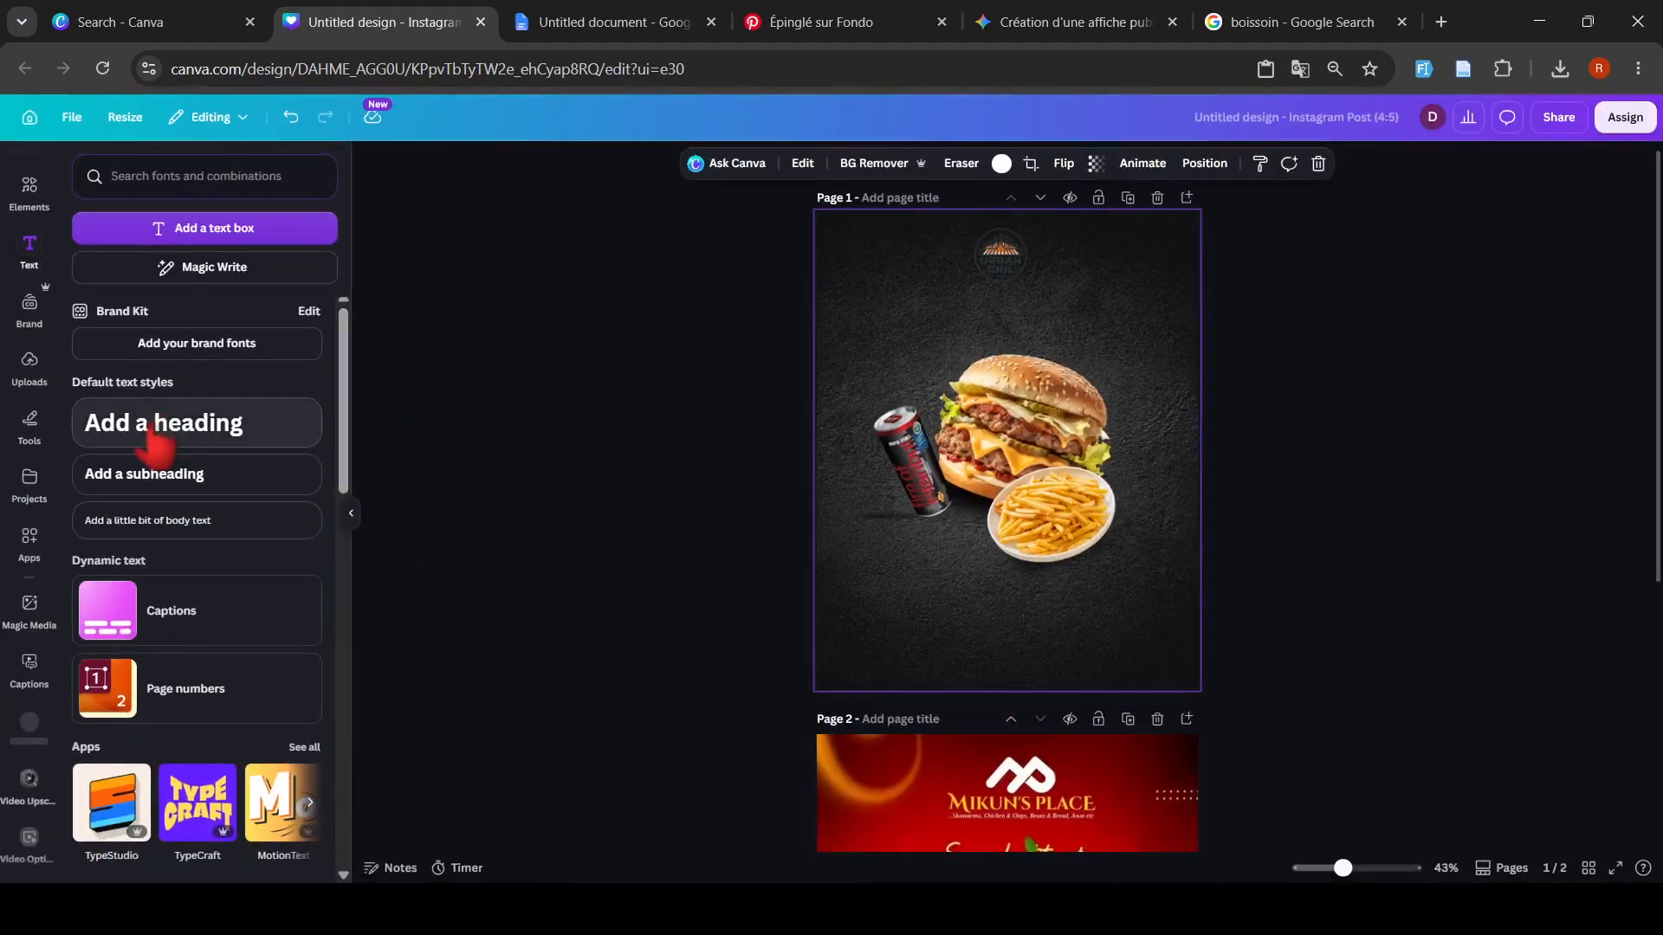
click(165, 428)
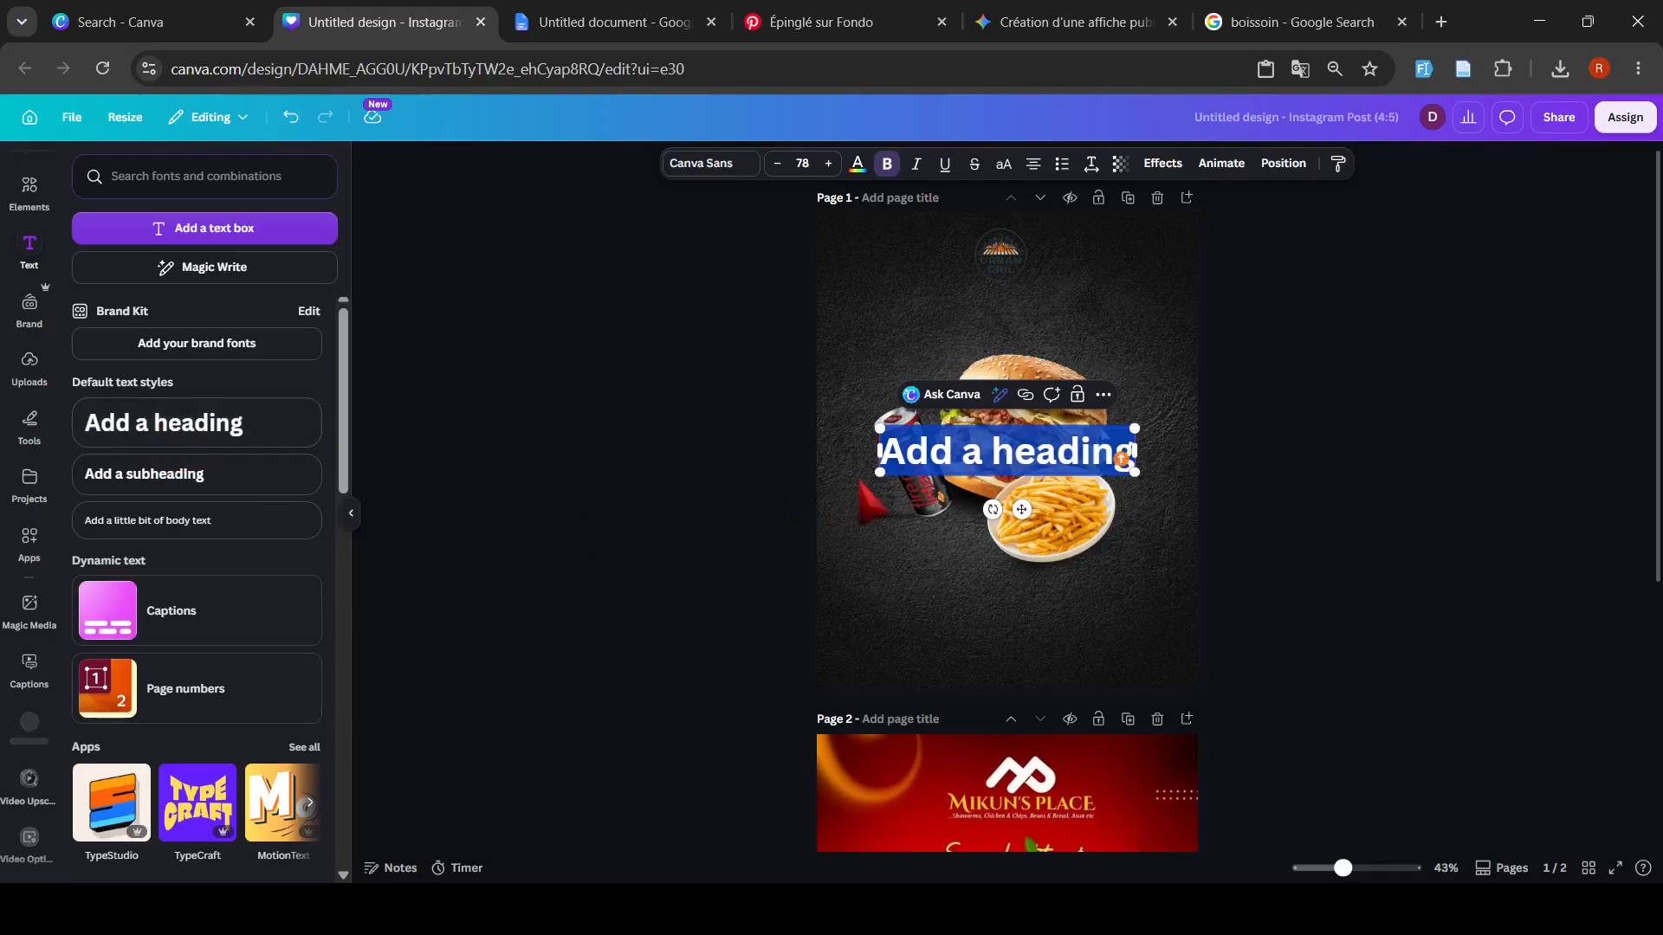
drag(1020, 509, 1022, 378)
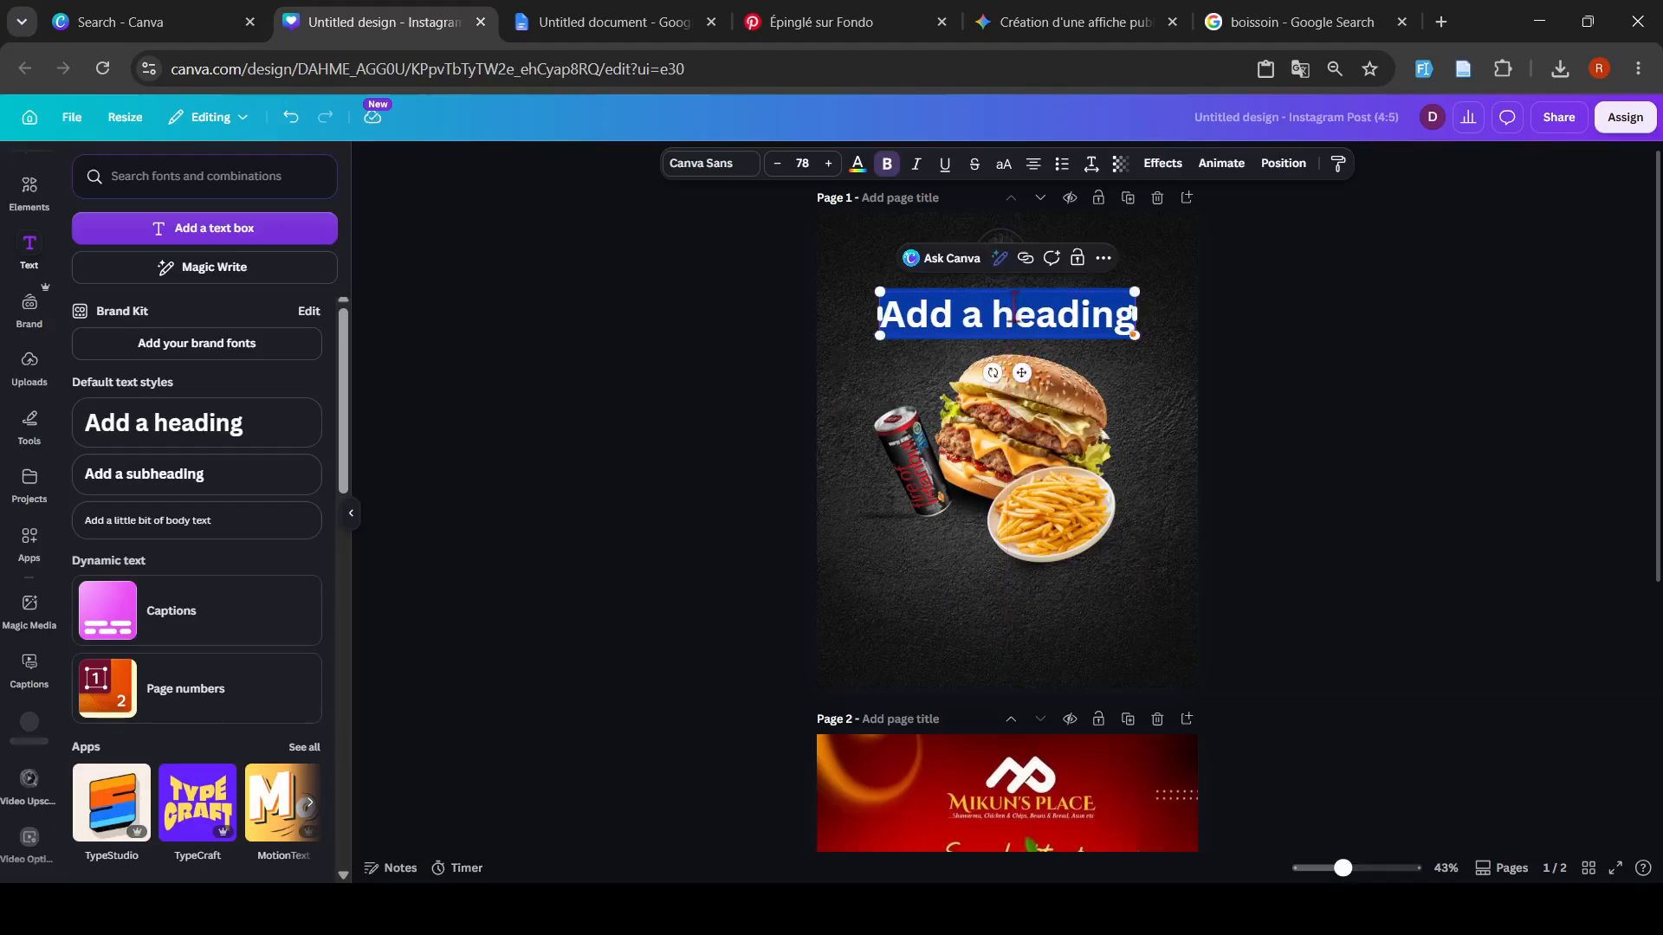
triple_click(971, 312)
key(ctrl+v)
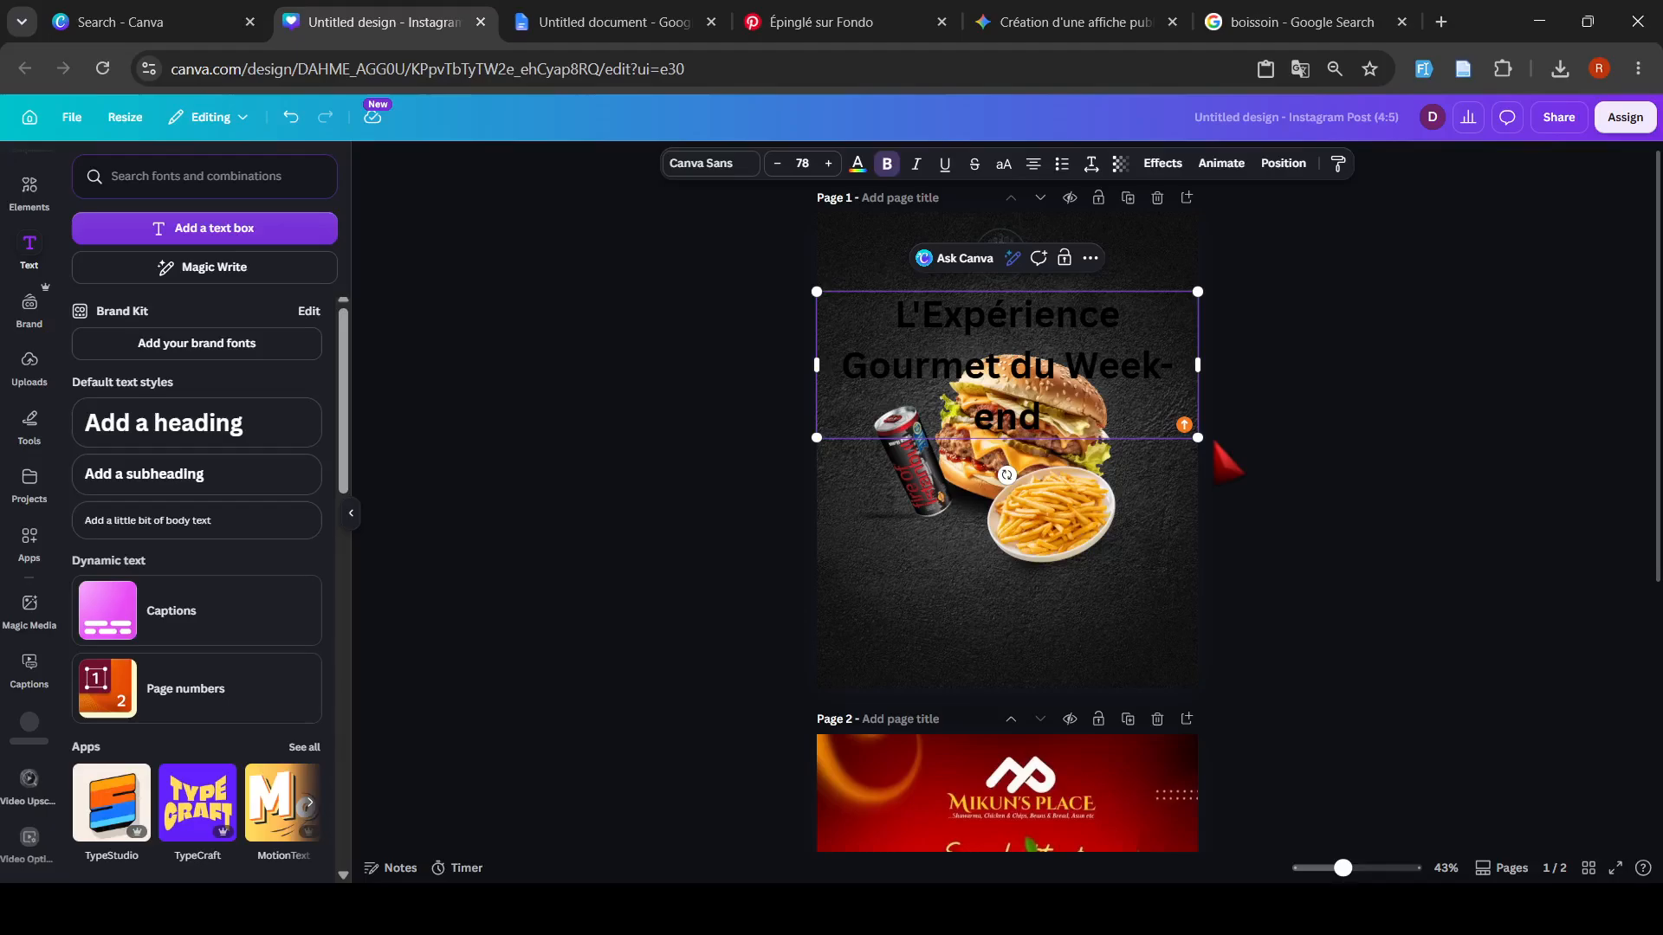
Step: Scale the headline down to about font size 55.9 and centre it horizontally beneath the logo
drag(1200, 437, 1090, 395)
drag(1004, 320, 1013, 318)
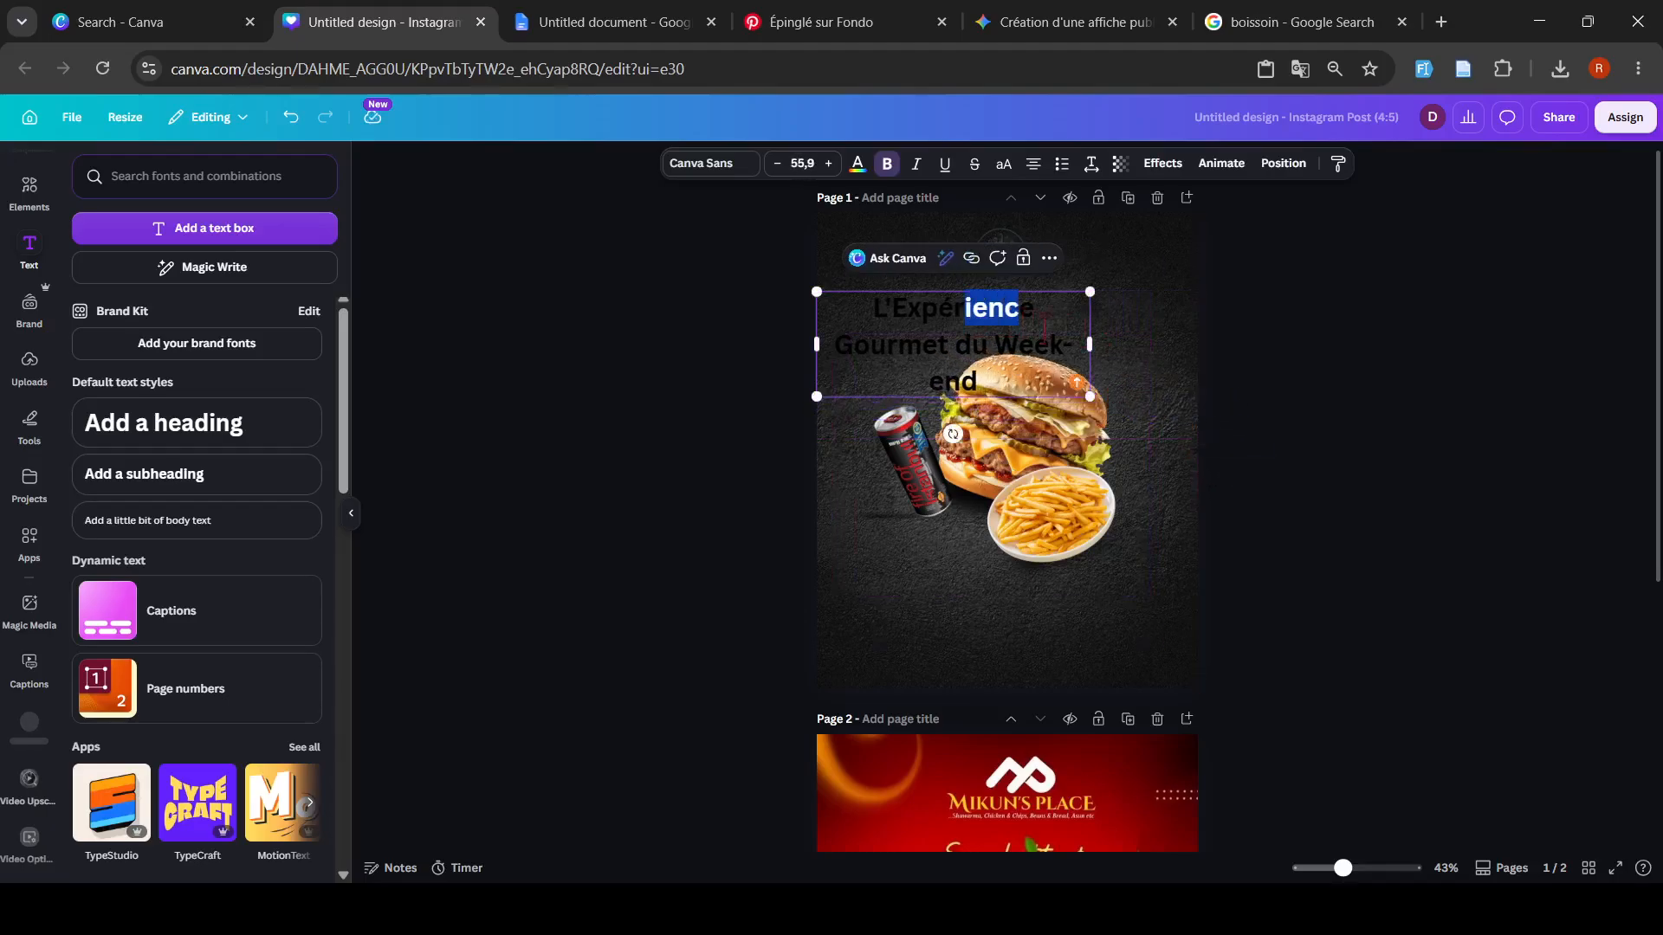
click(873, 365)
drag(911, 314, 965, 301)
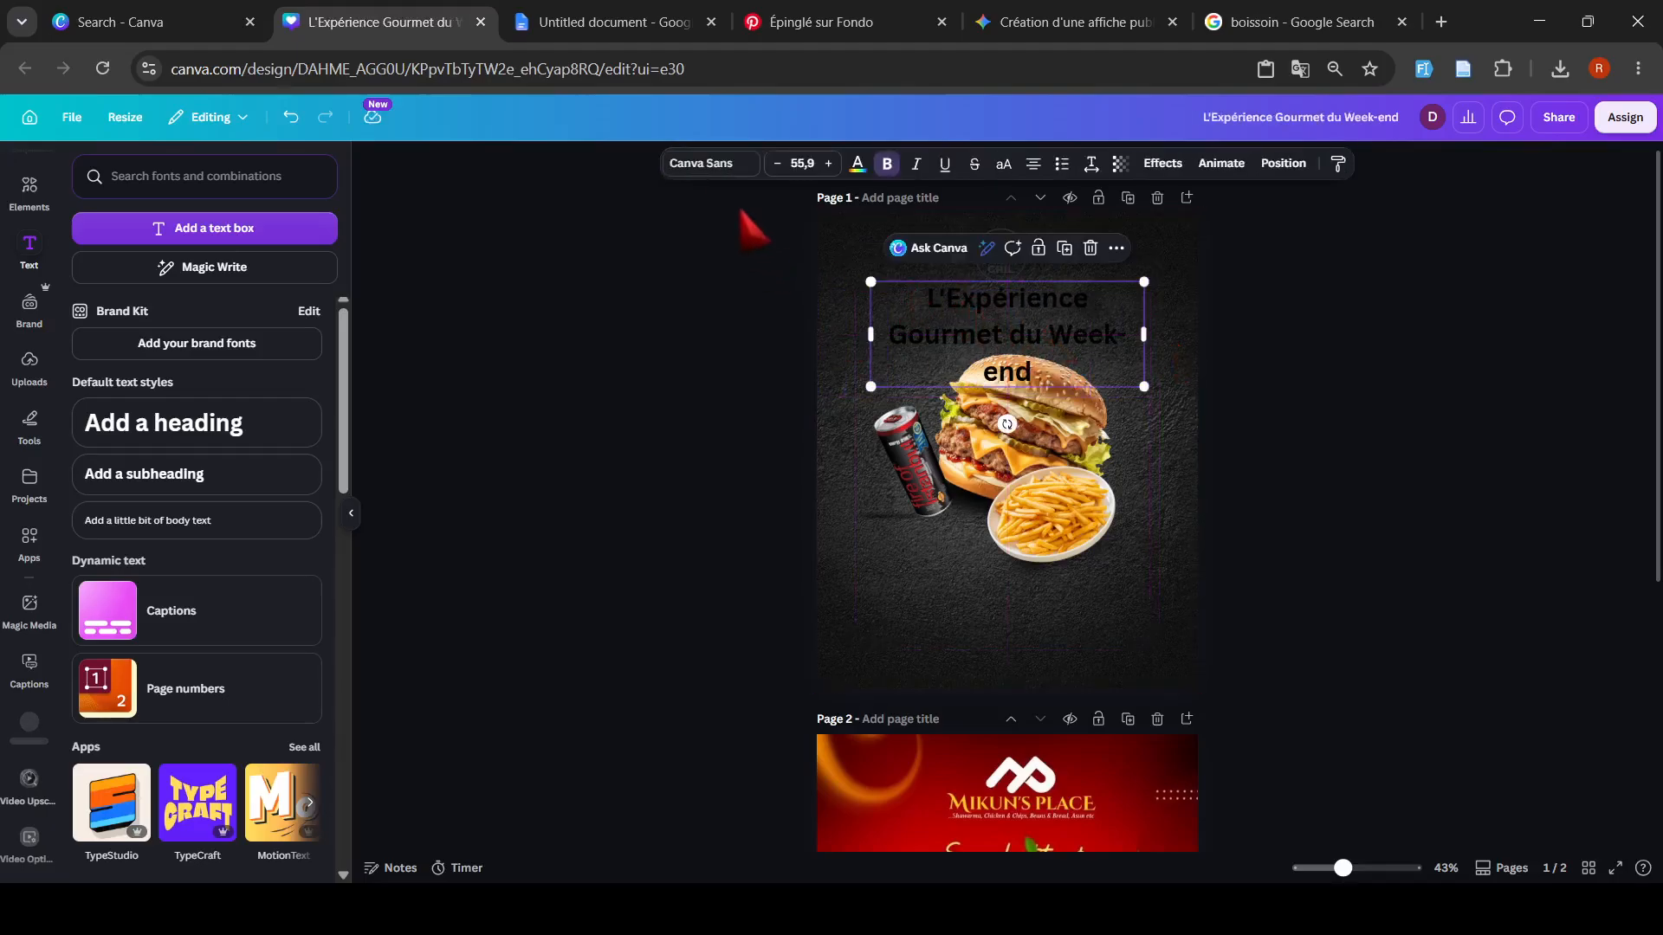
Step: Set the headline in white Anton and narrow its text box so it wraps onto two lines
click(712, 165)
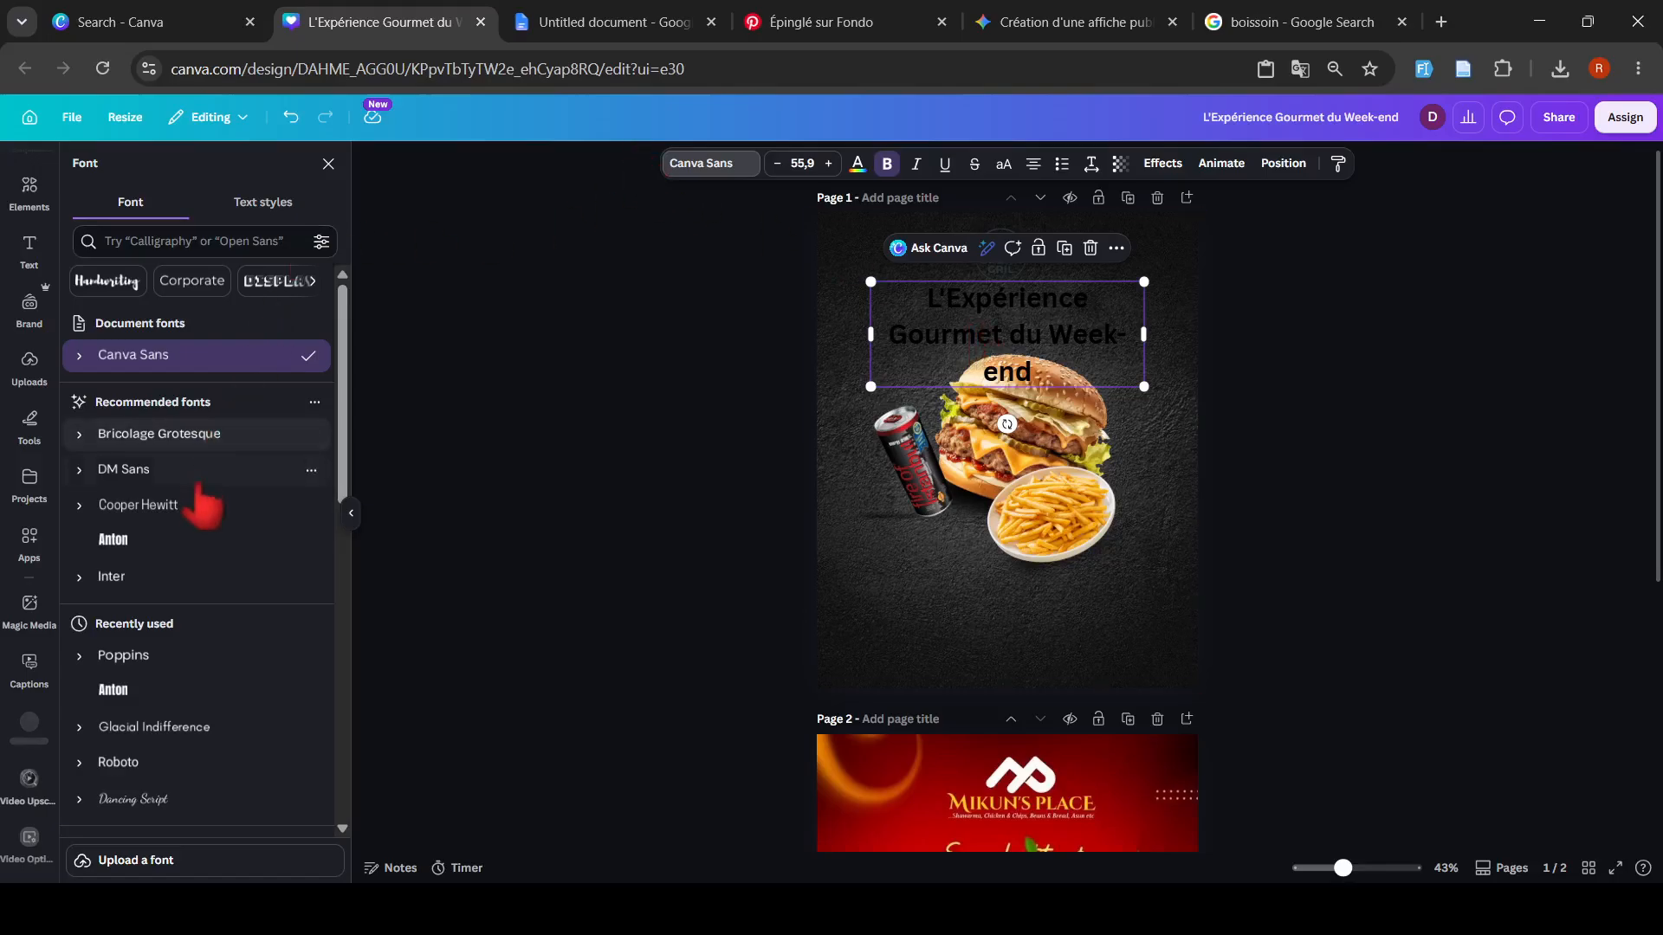
click(145, 542)
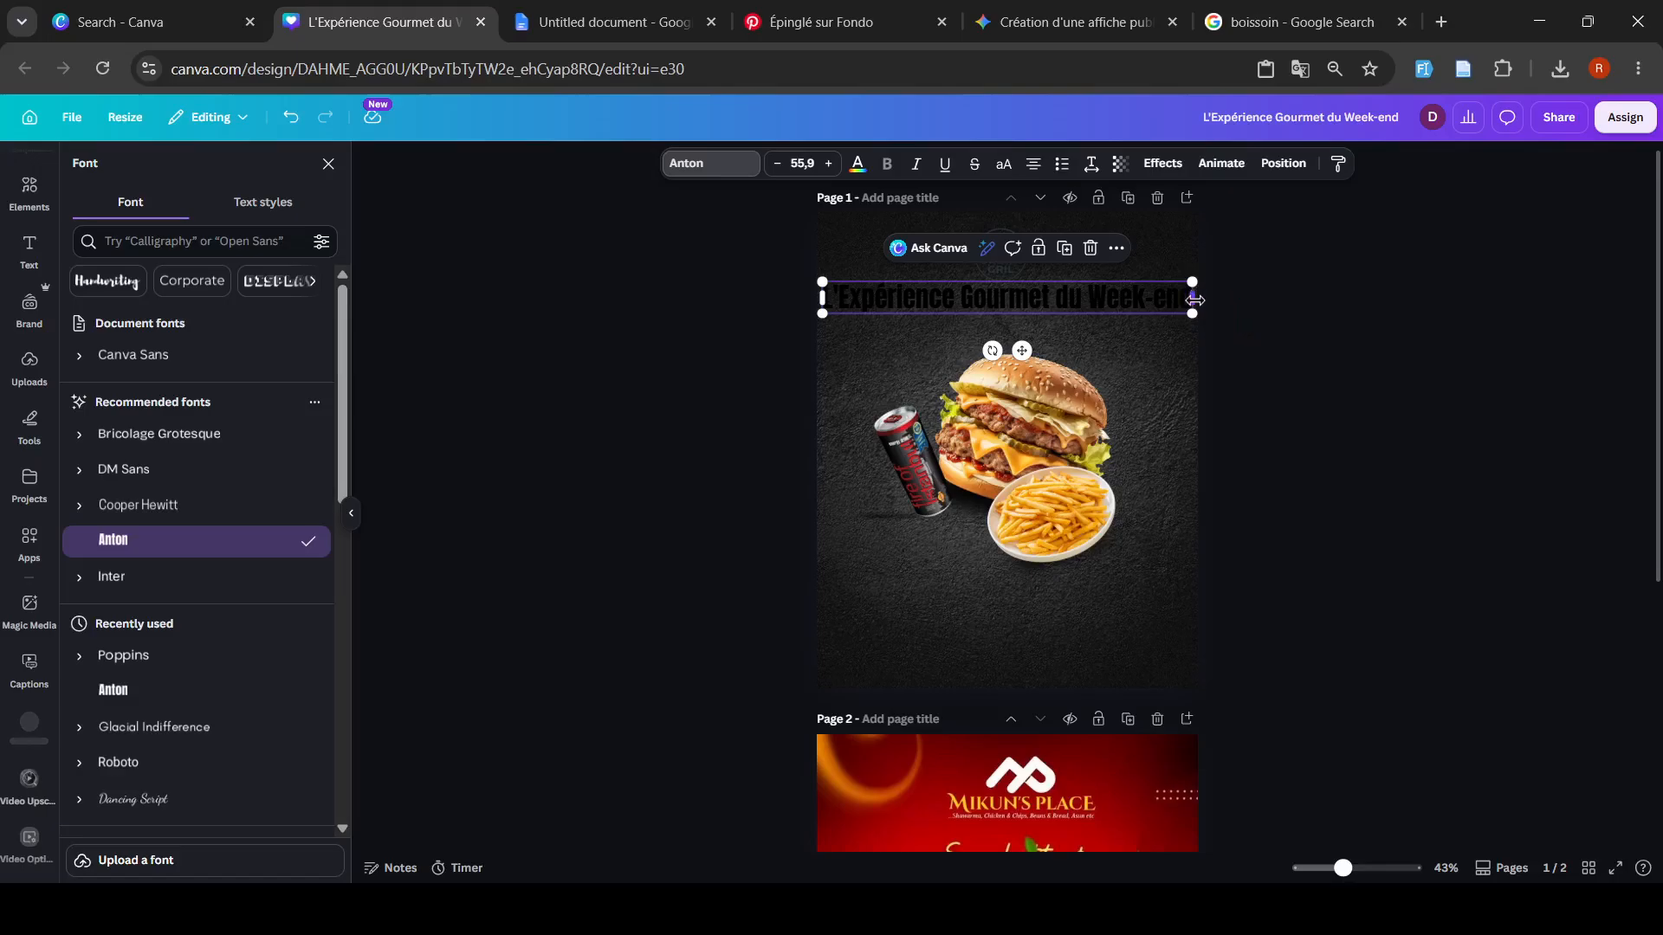
drag(1195, 299, 1071, 306)
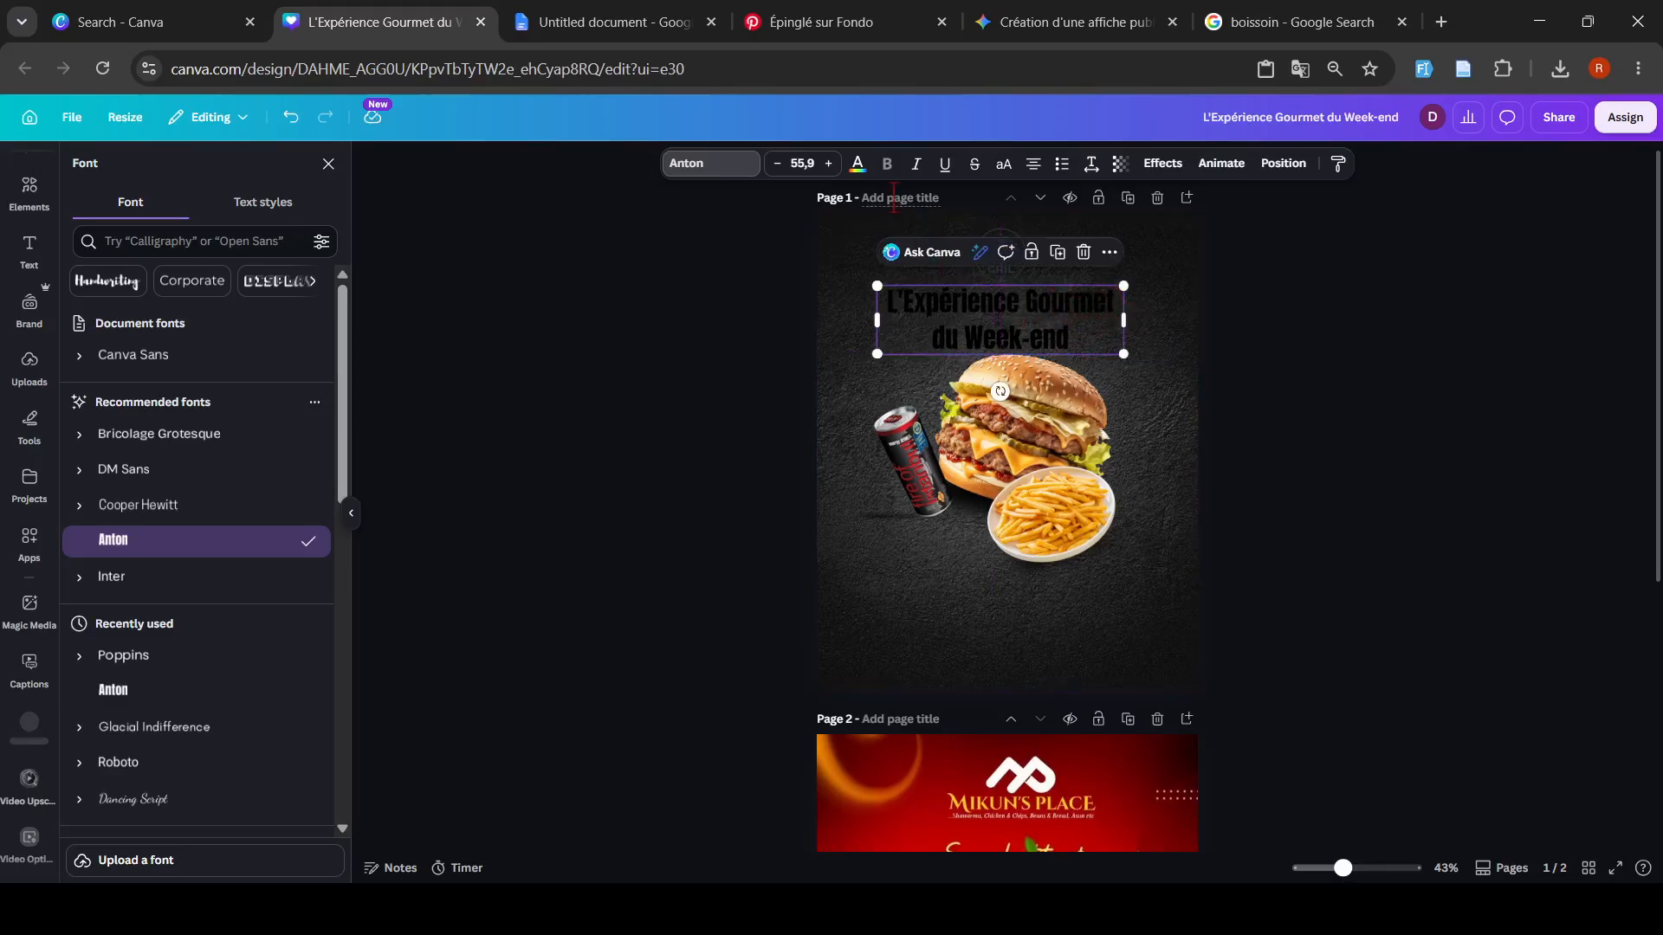
click(858, 165)
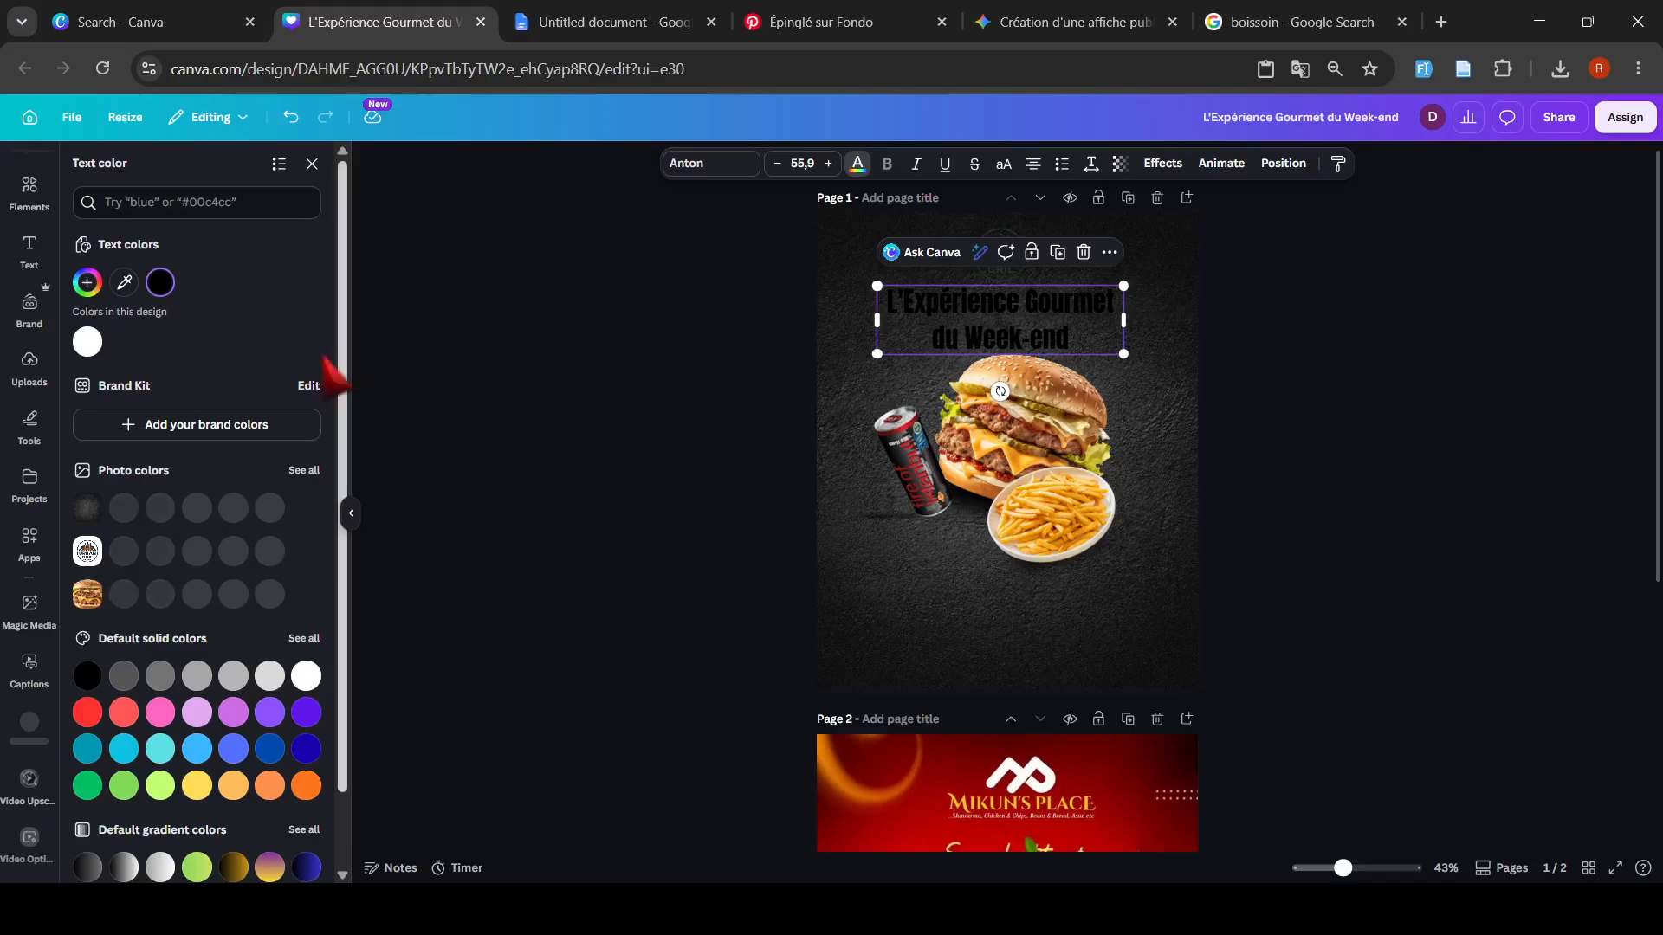
click(88, 342)
Step: Centre the headline horizontally just above the burger and nudge the logo slightly to the right
click(1013, 342)
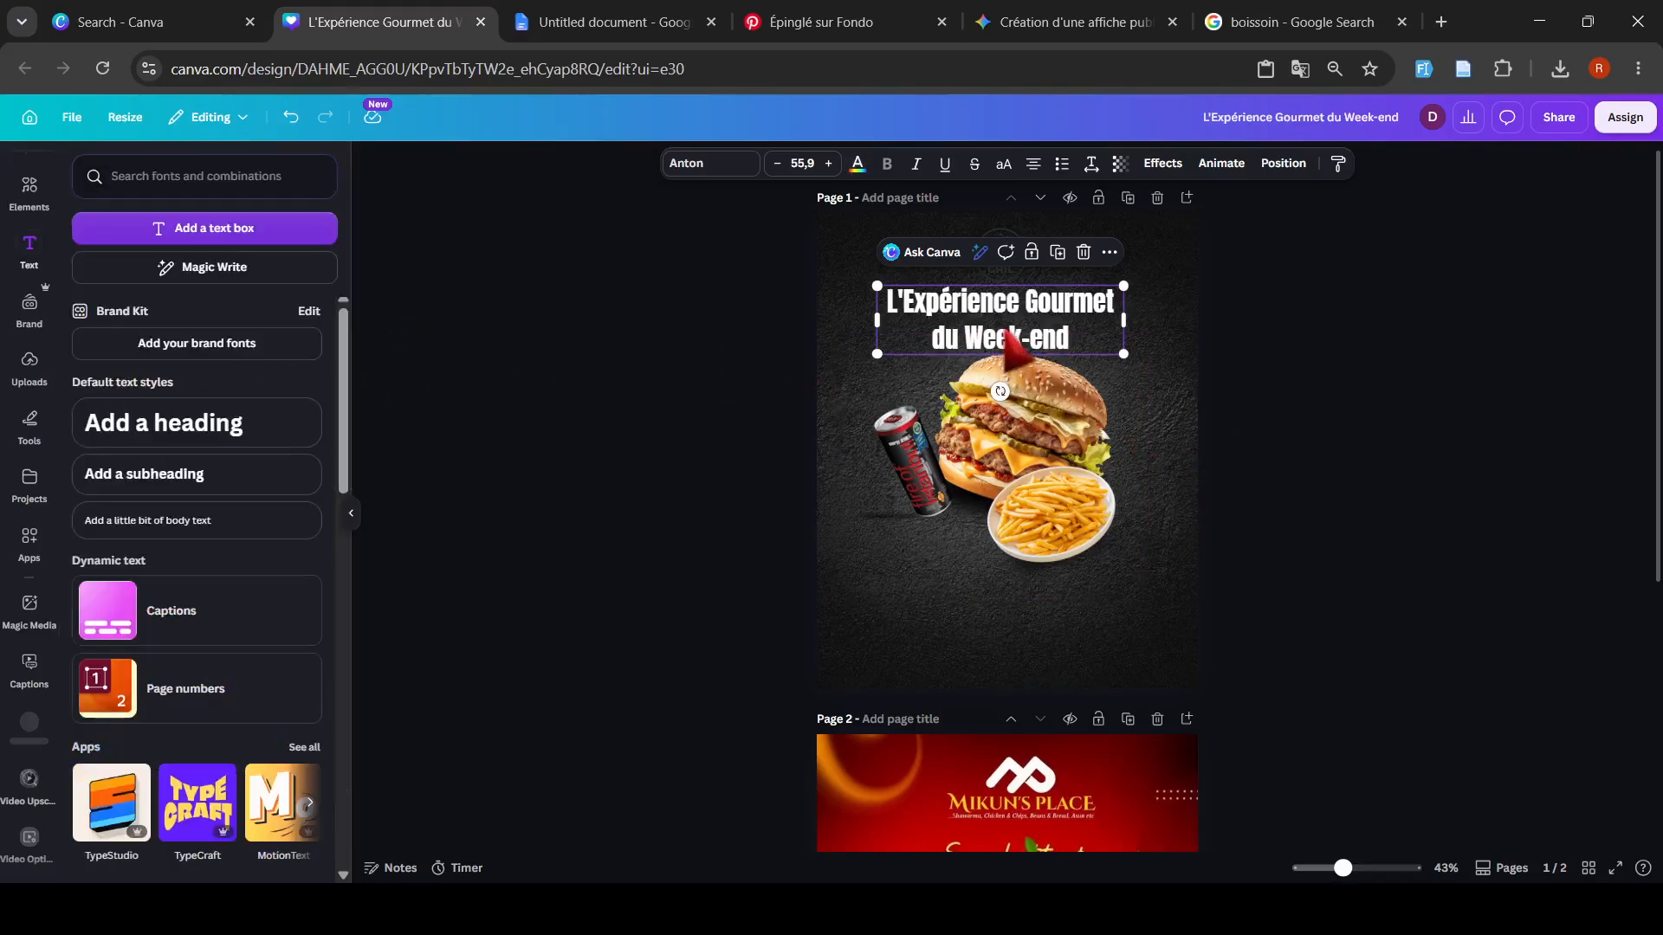
drag(1013, 342, 1020, 332)
click(1022, 249)
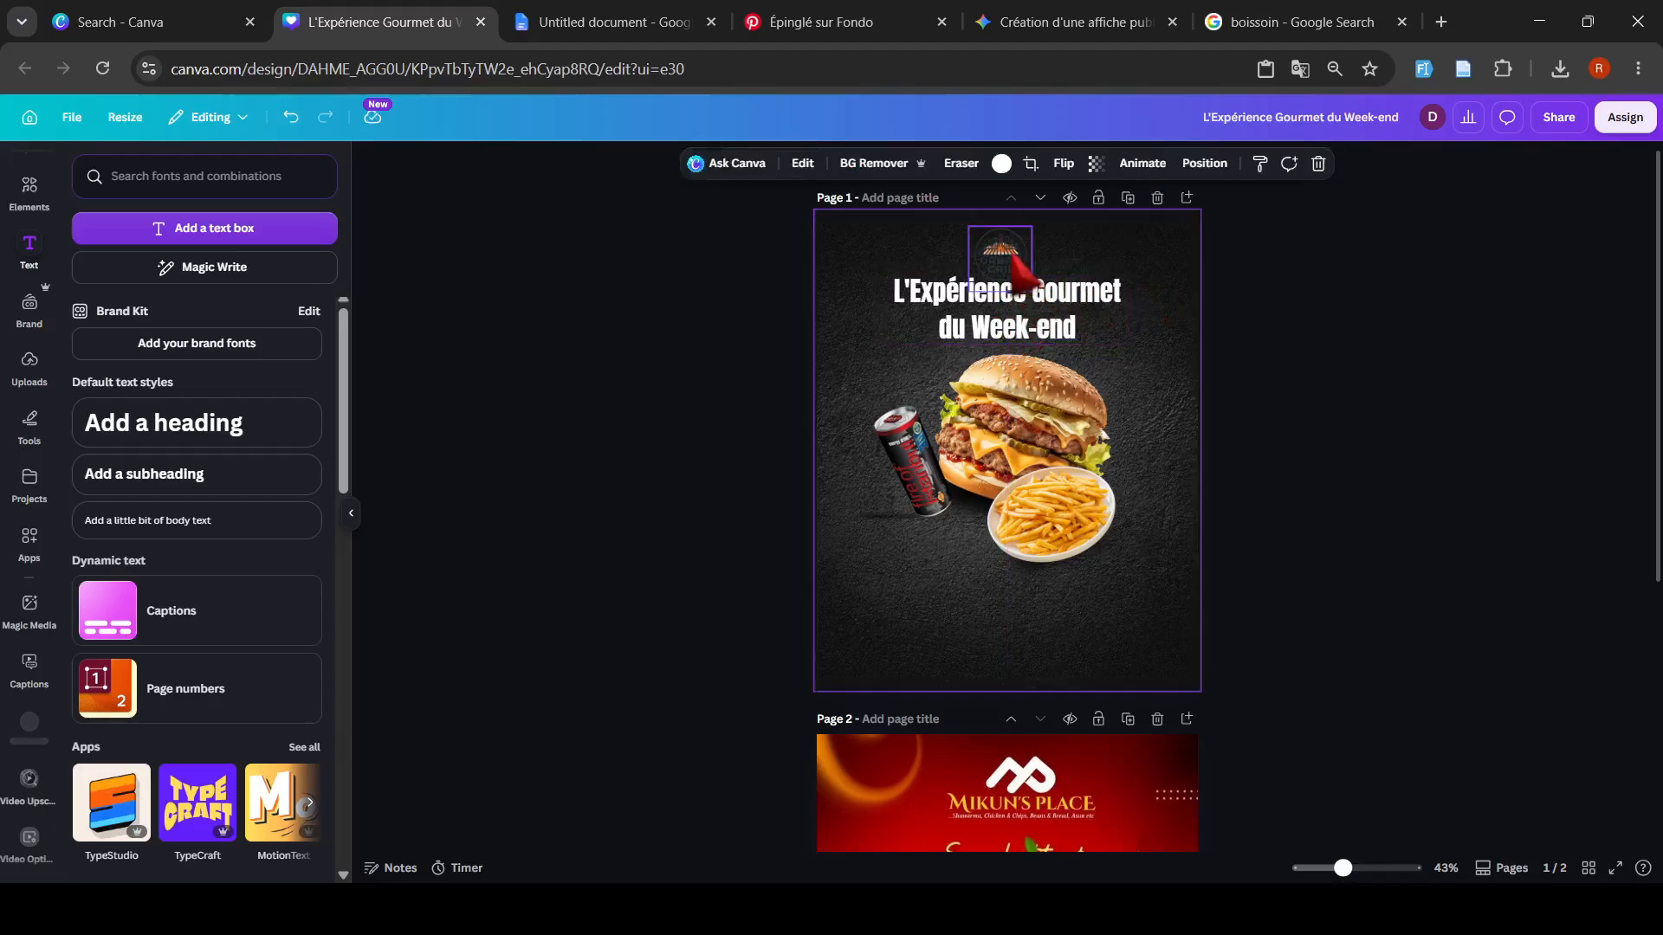
drag(1025, 246, 1028, 246)
click(1050, 337)
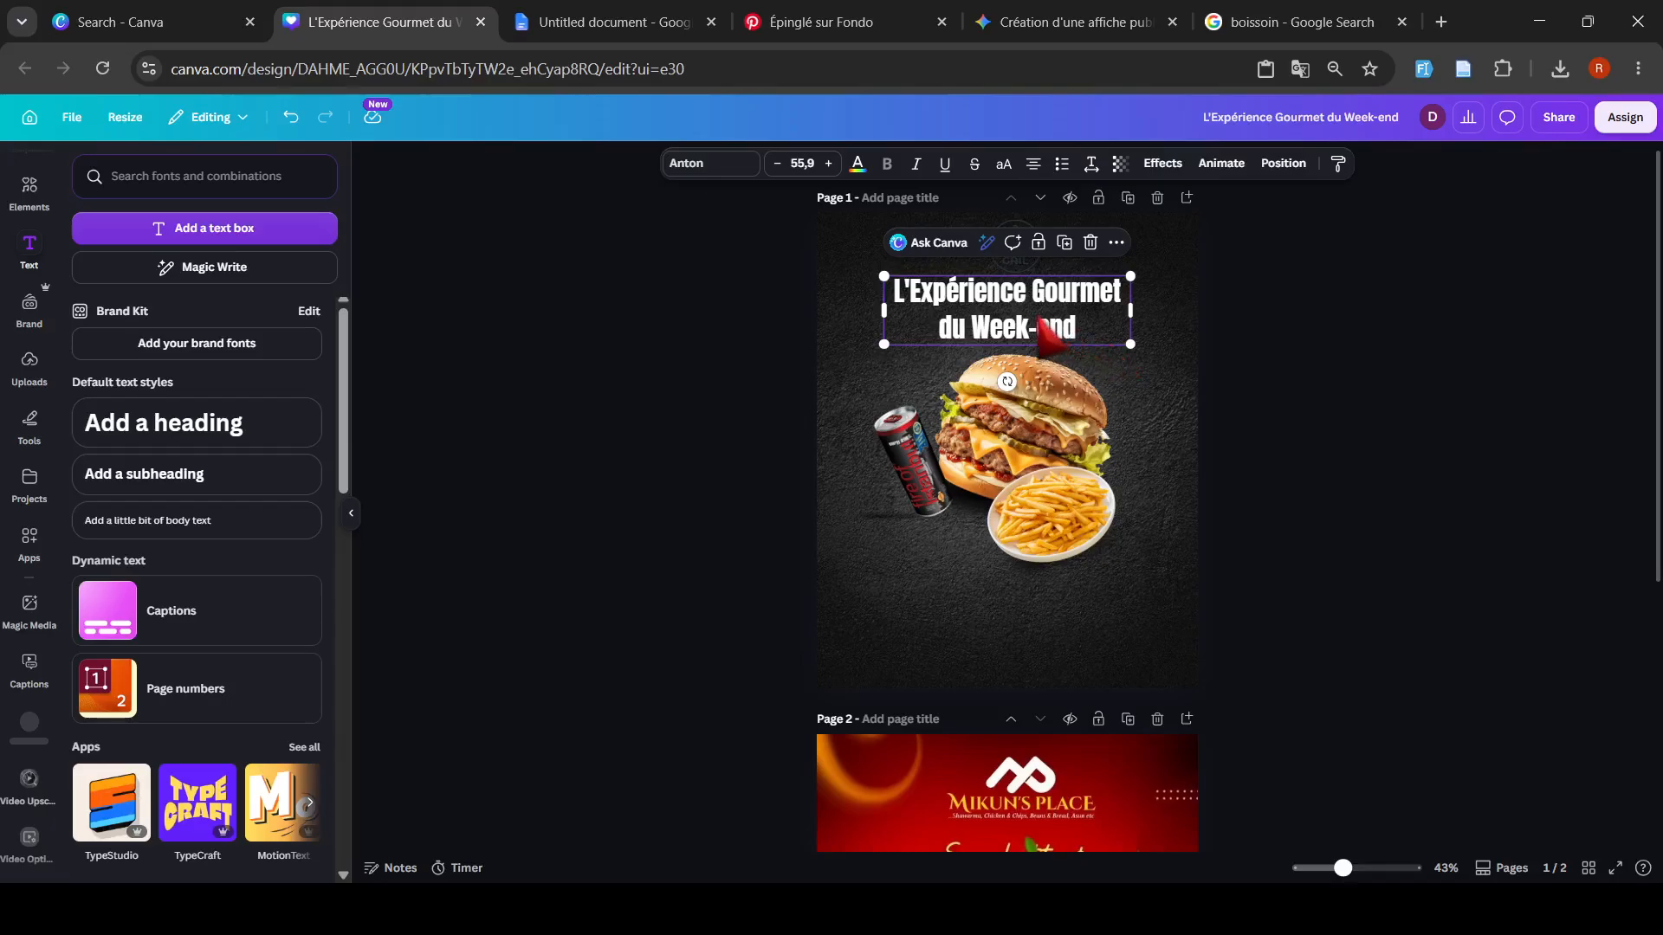
drag(1036, 318, 1035, 326)
click(1044, 355)
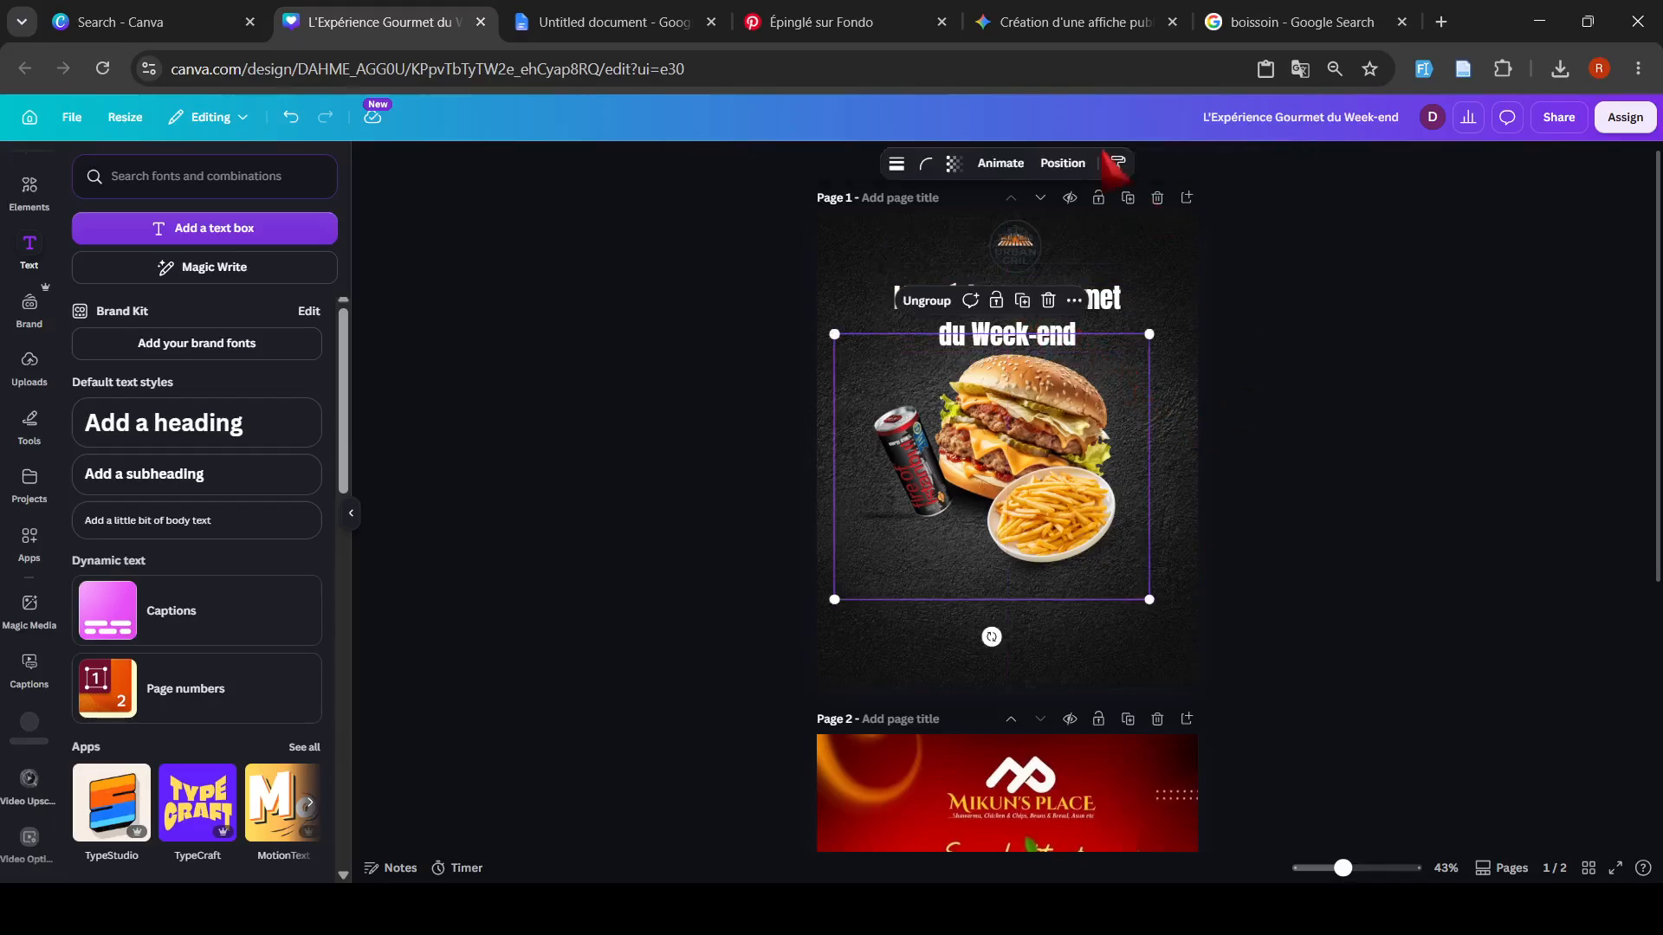
Step: Copy "Burger Gourmet Pur Bœuf • Frites Dorées & Croustillantes + 1 Boisson Fraîche au choix" from Gemini's reply and return to the Canva poster
click(1027, 40)
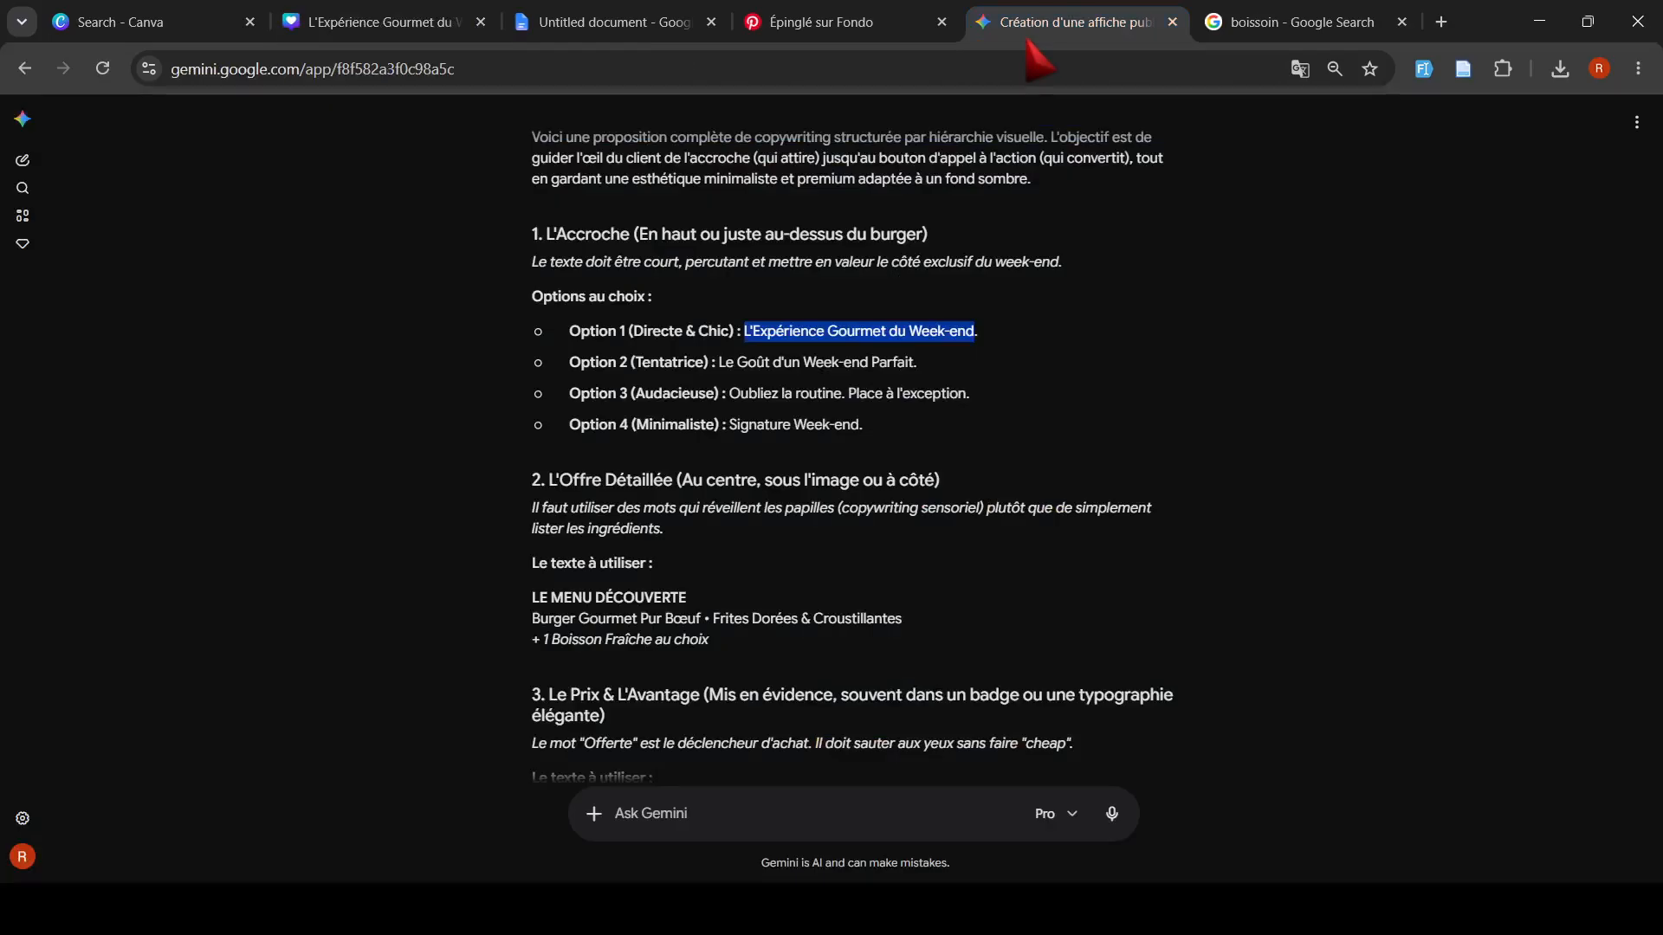
scroll(732, 463, down, 2)
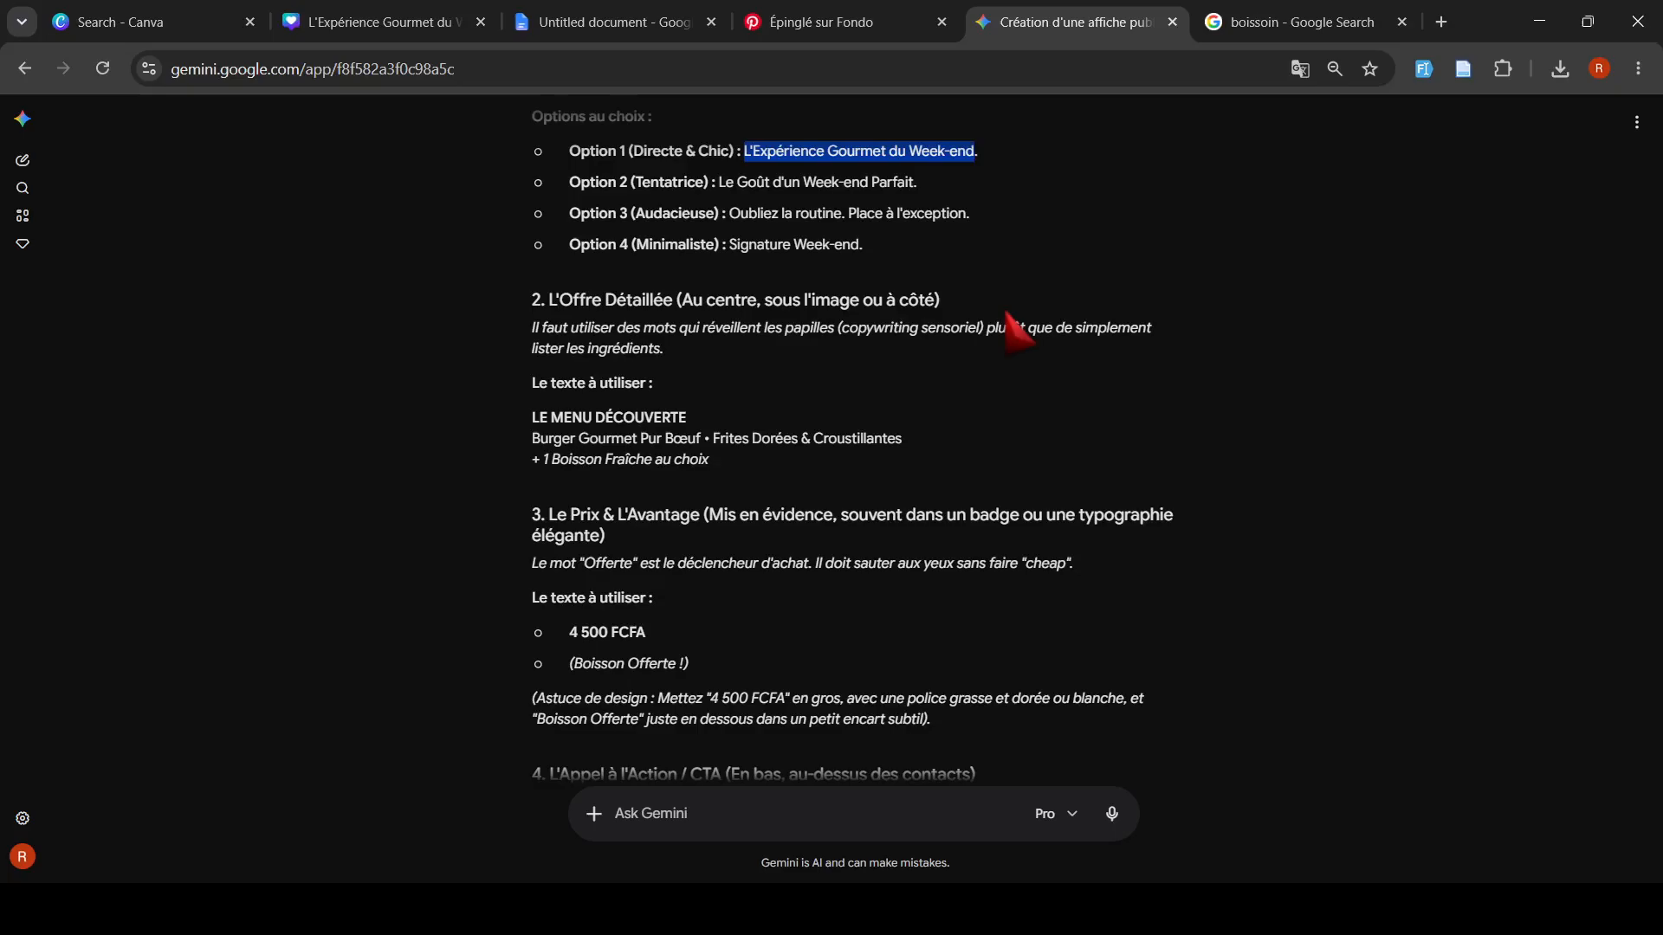
scroll(1006, 327, down, 3)
scroll(1012, 327, up, 1)
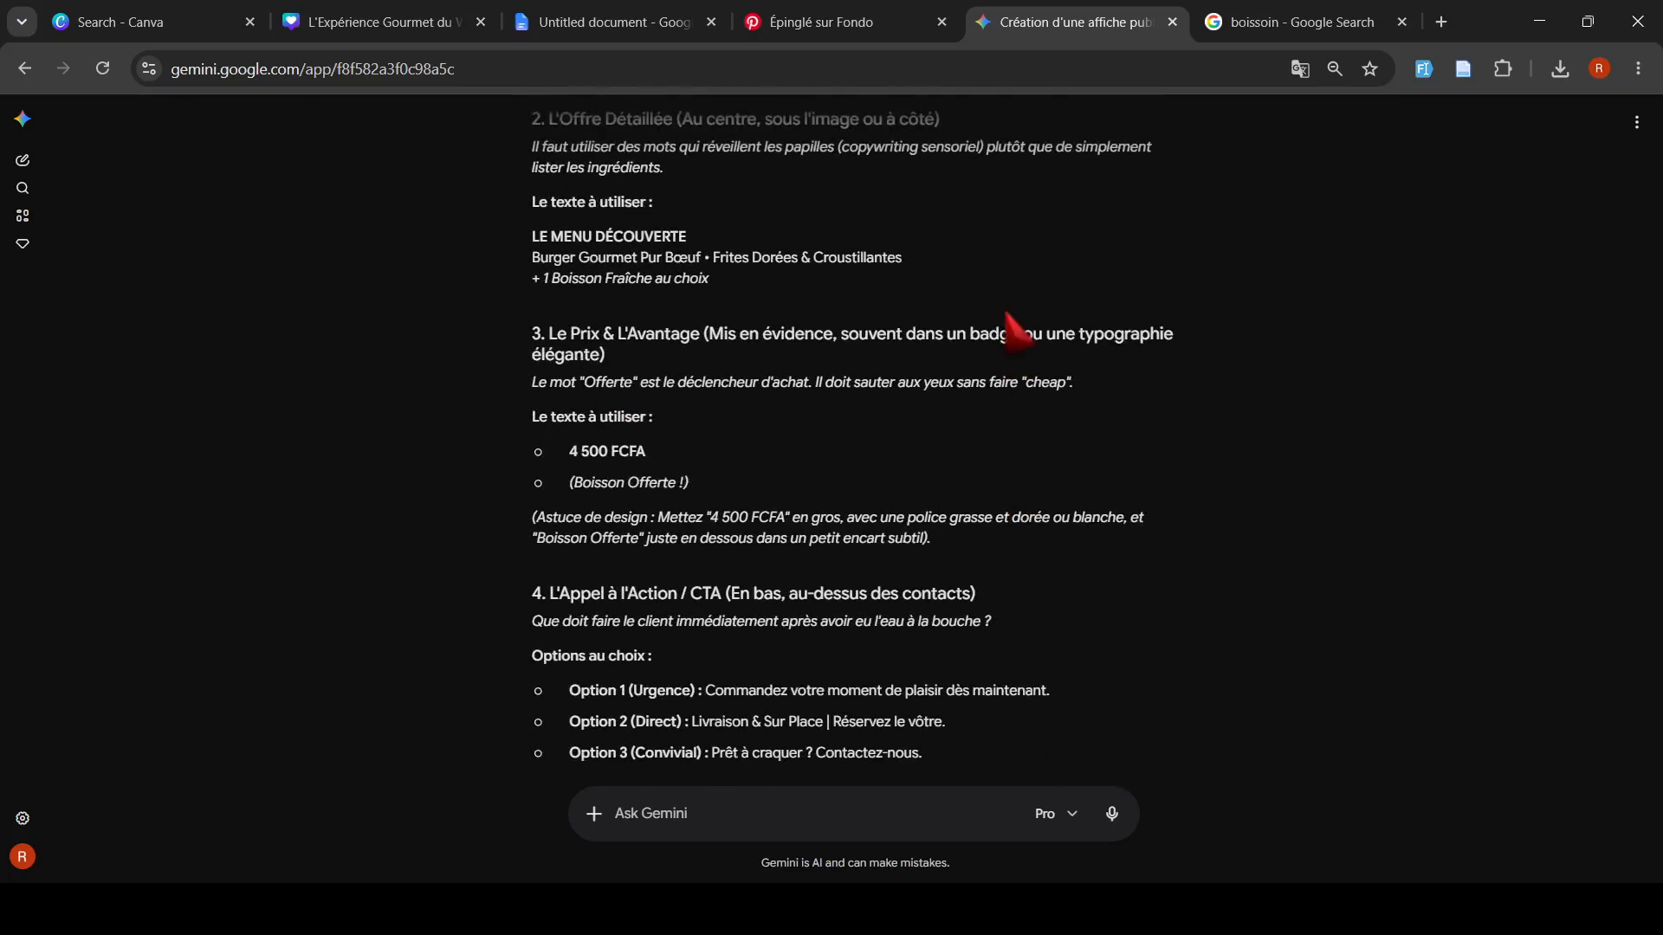
scroll(1007, 316, down, 1)
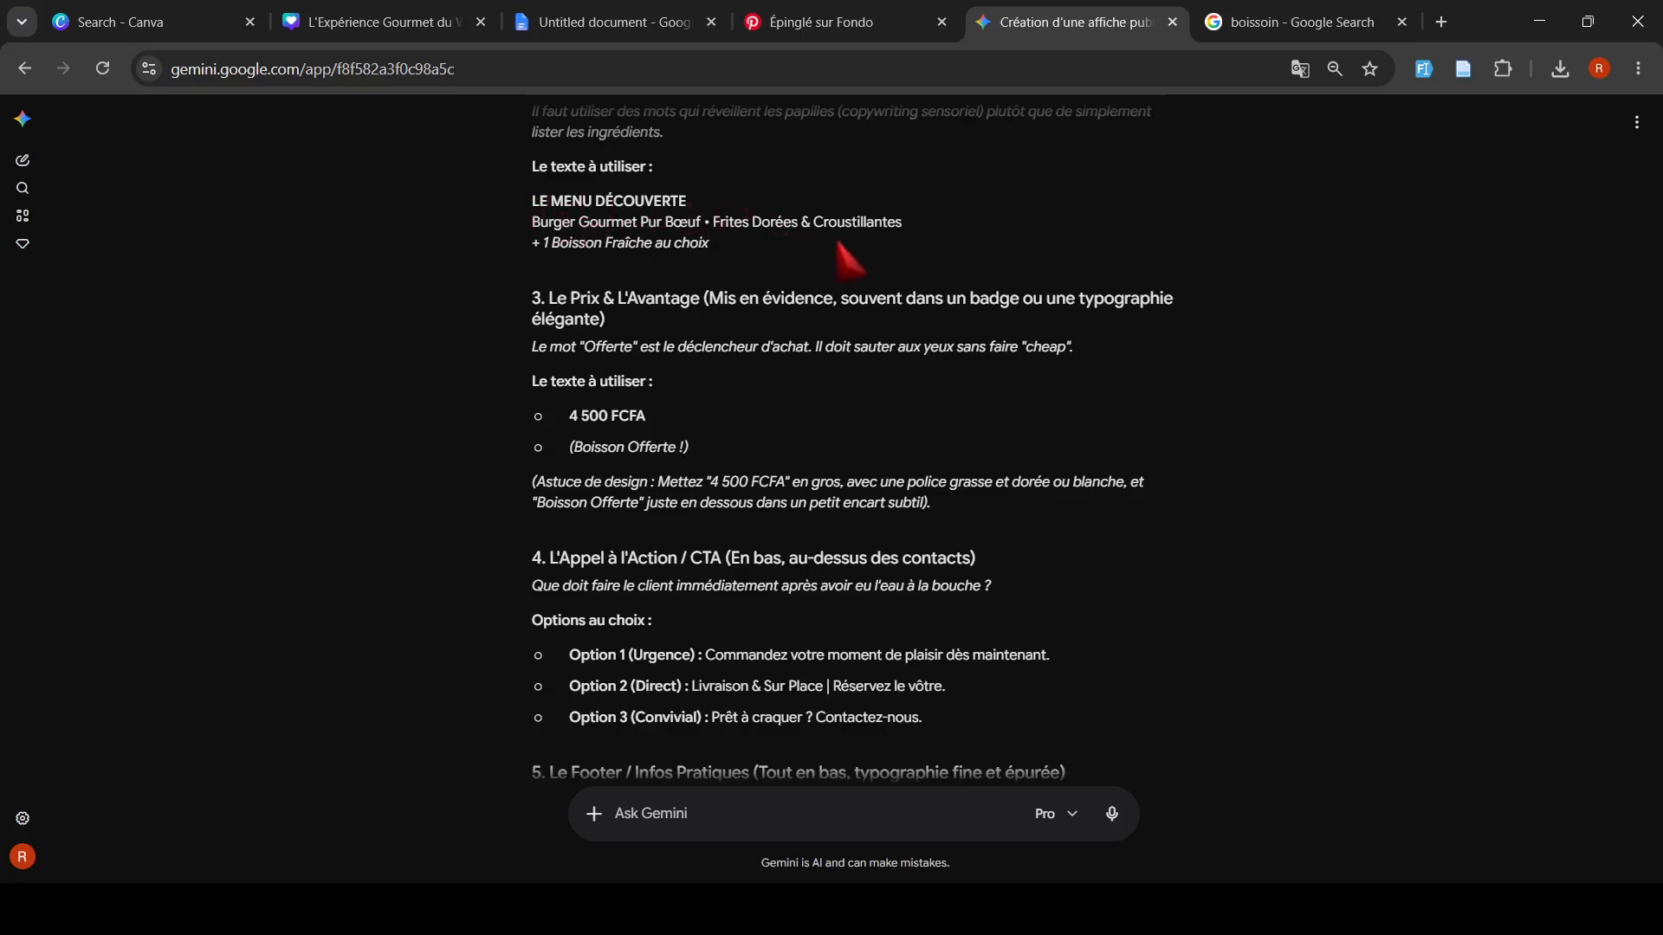
drag(531, 227, 729, 251)
key(ctrl+c)
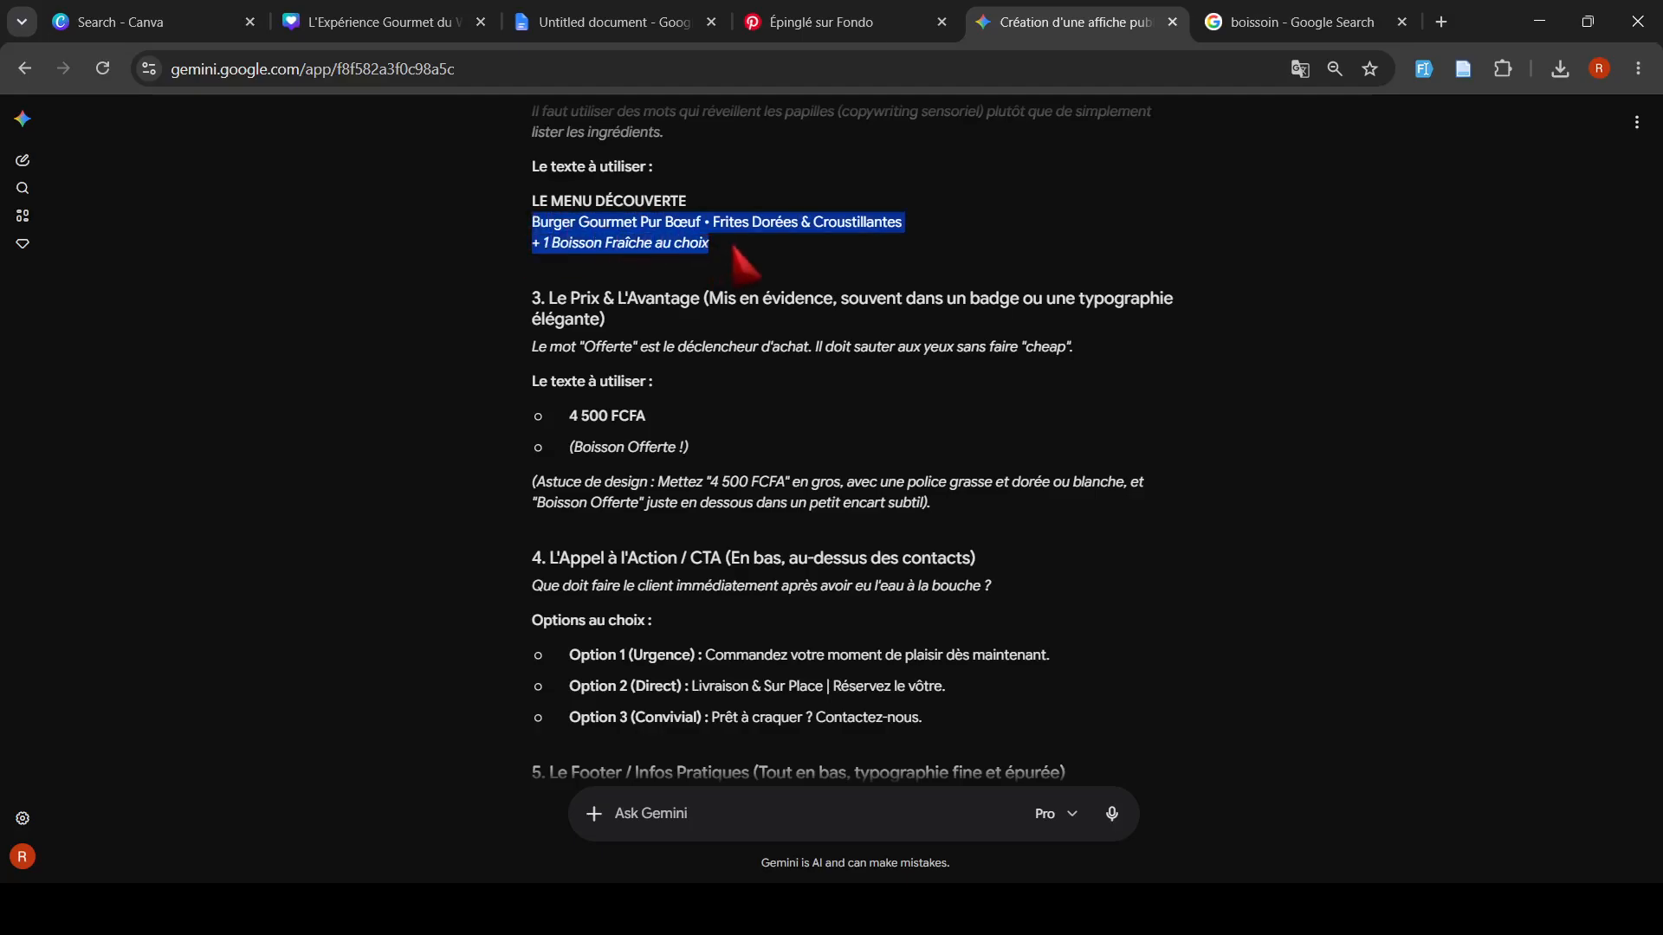
click(400, 31)
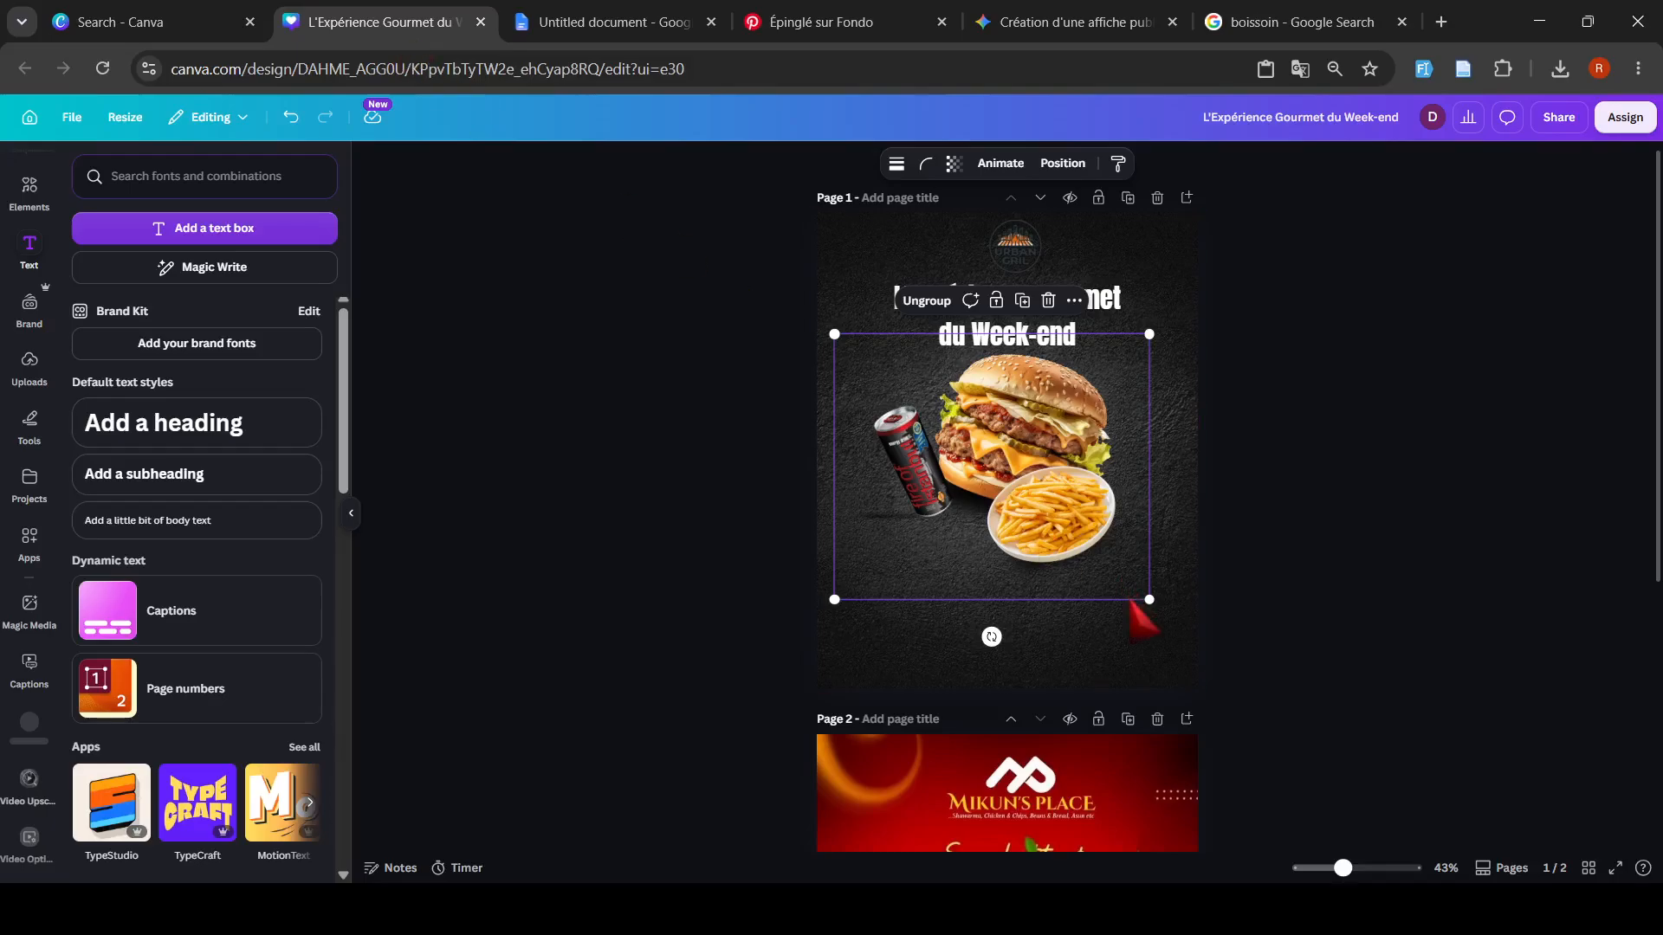
Step: Duplicate the headline, move the copy below the food images, and replace its text with the copied menu description
click(1312, 391)
click(1010, 329)
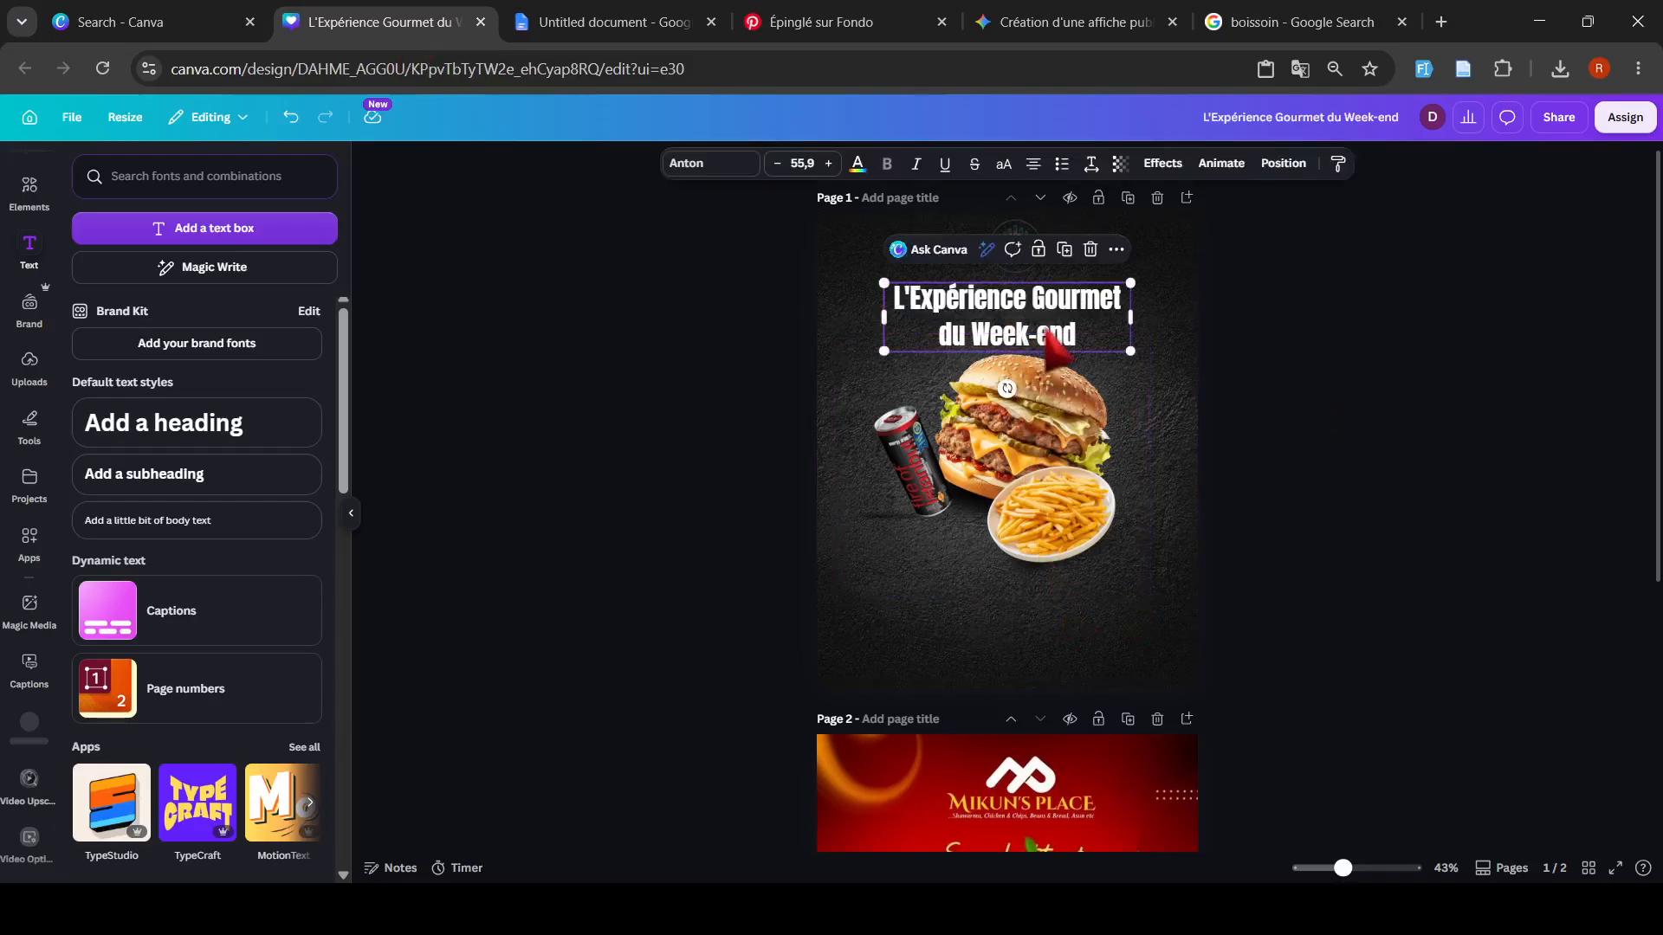
click(1069, 254)
drag(1070, 338, 1039, 593)
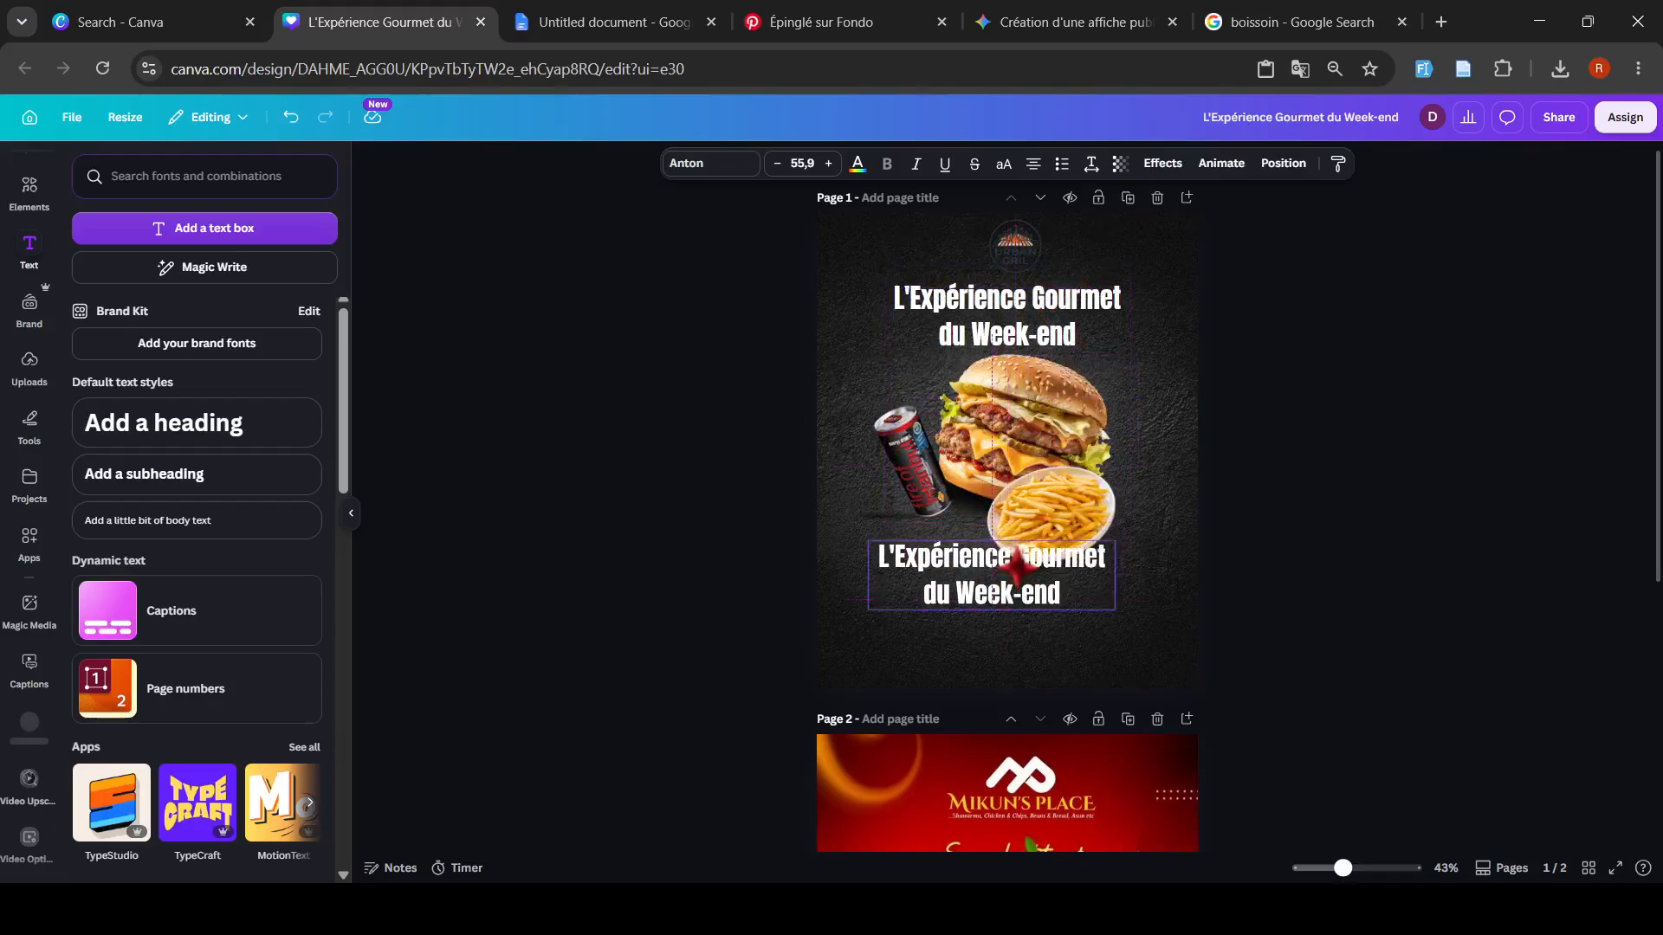
double_click(1009, 559)
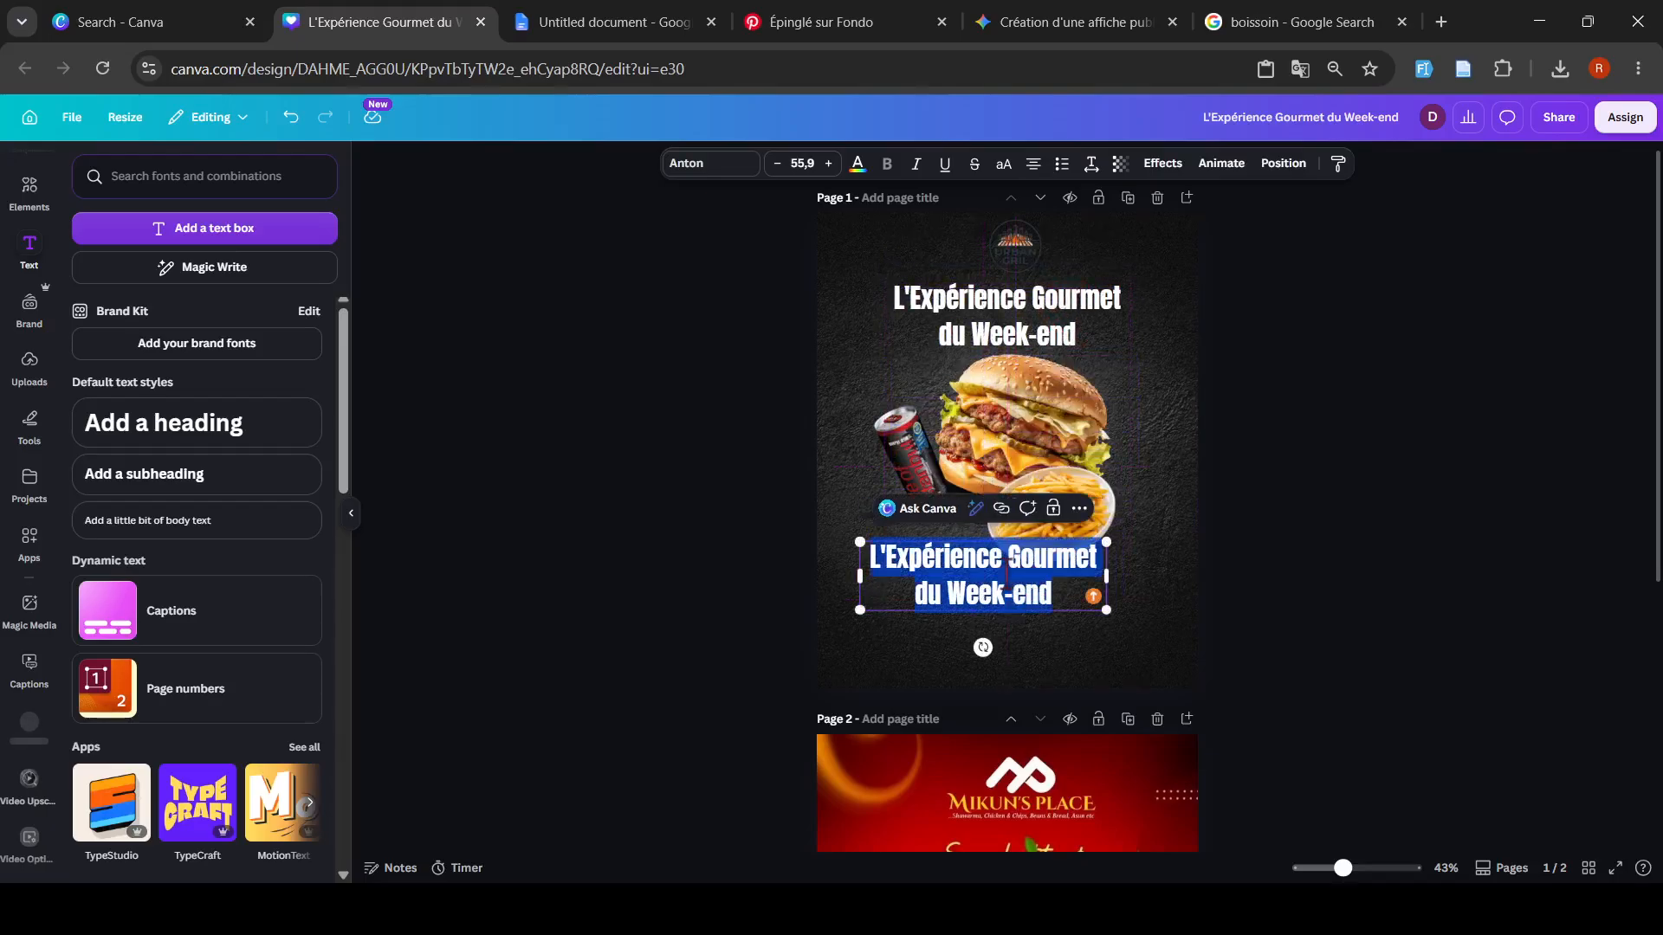
key(ctrl+v)
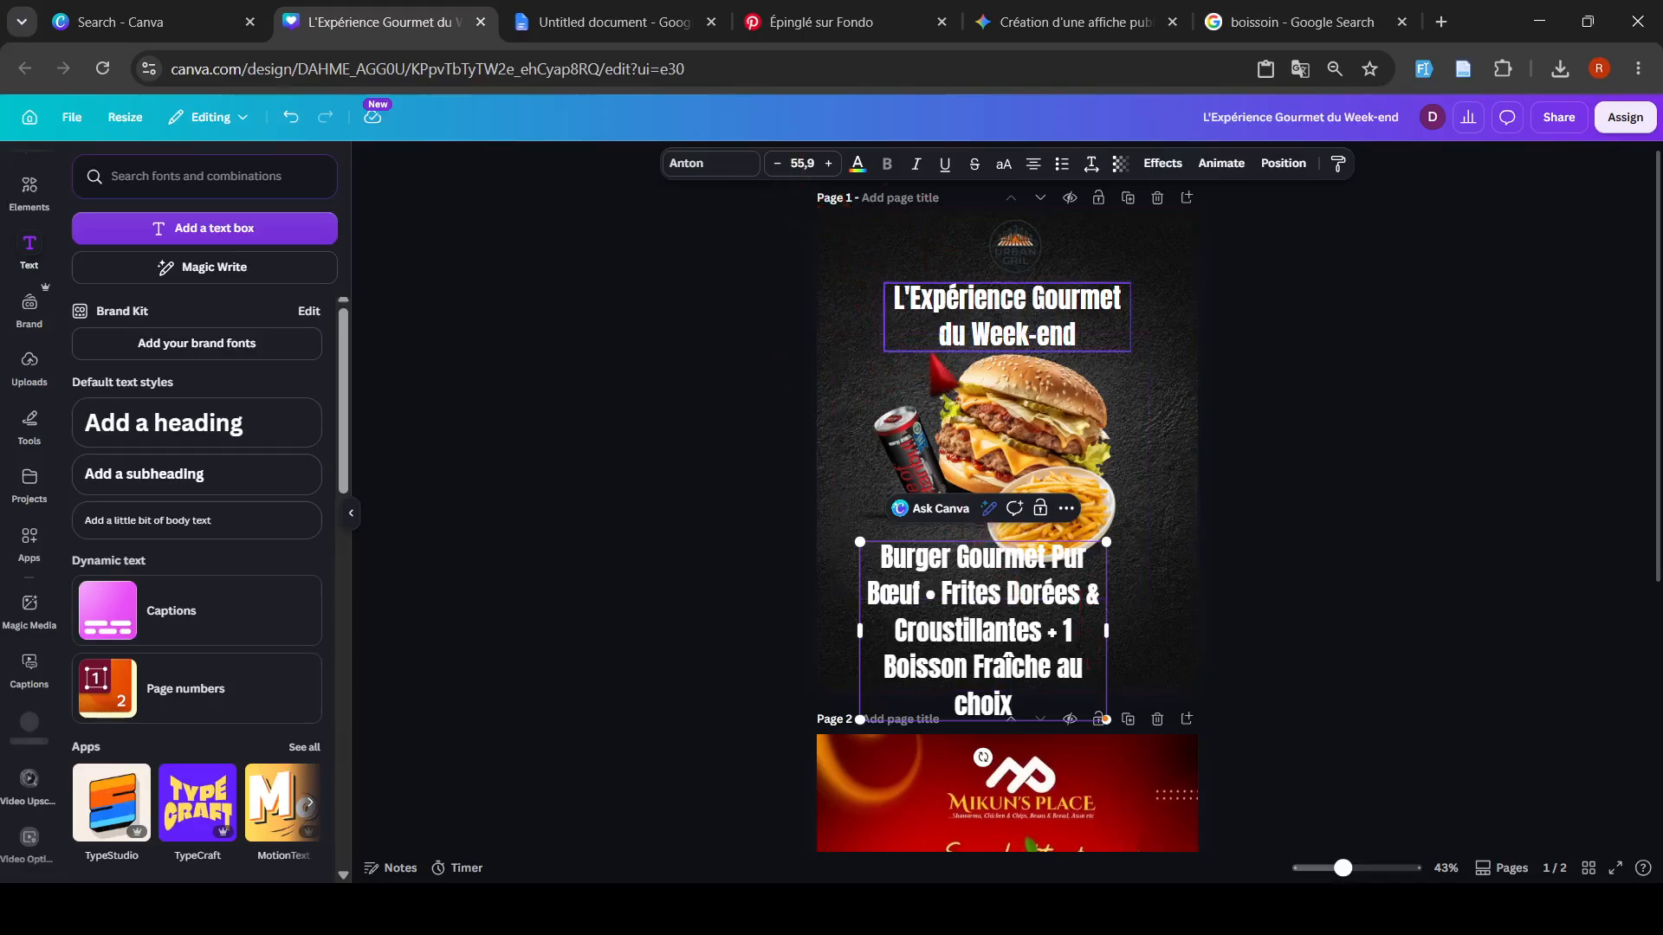
Step: Set the menu description's font size to 16 and centre it on the page just below the fries
click(803, 163)
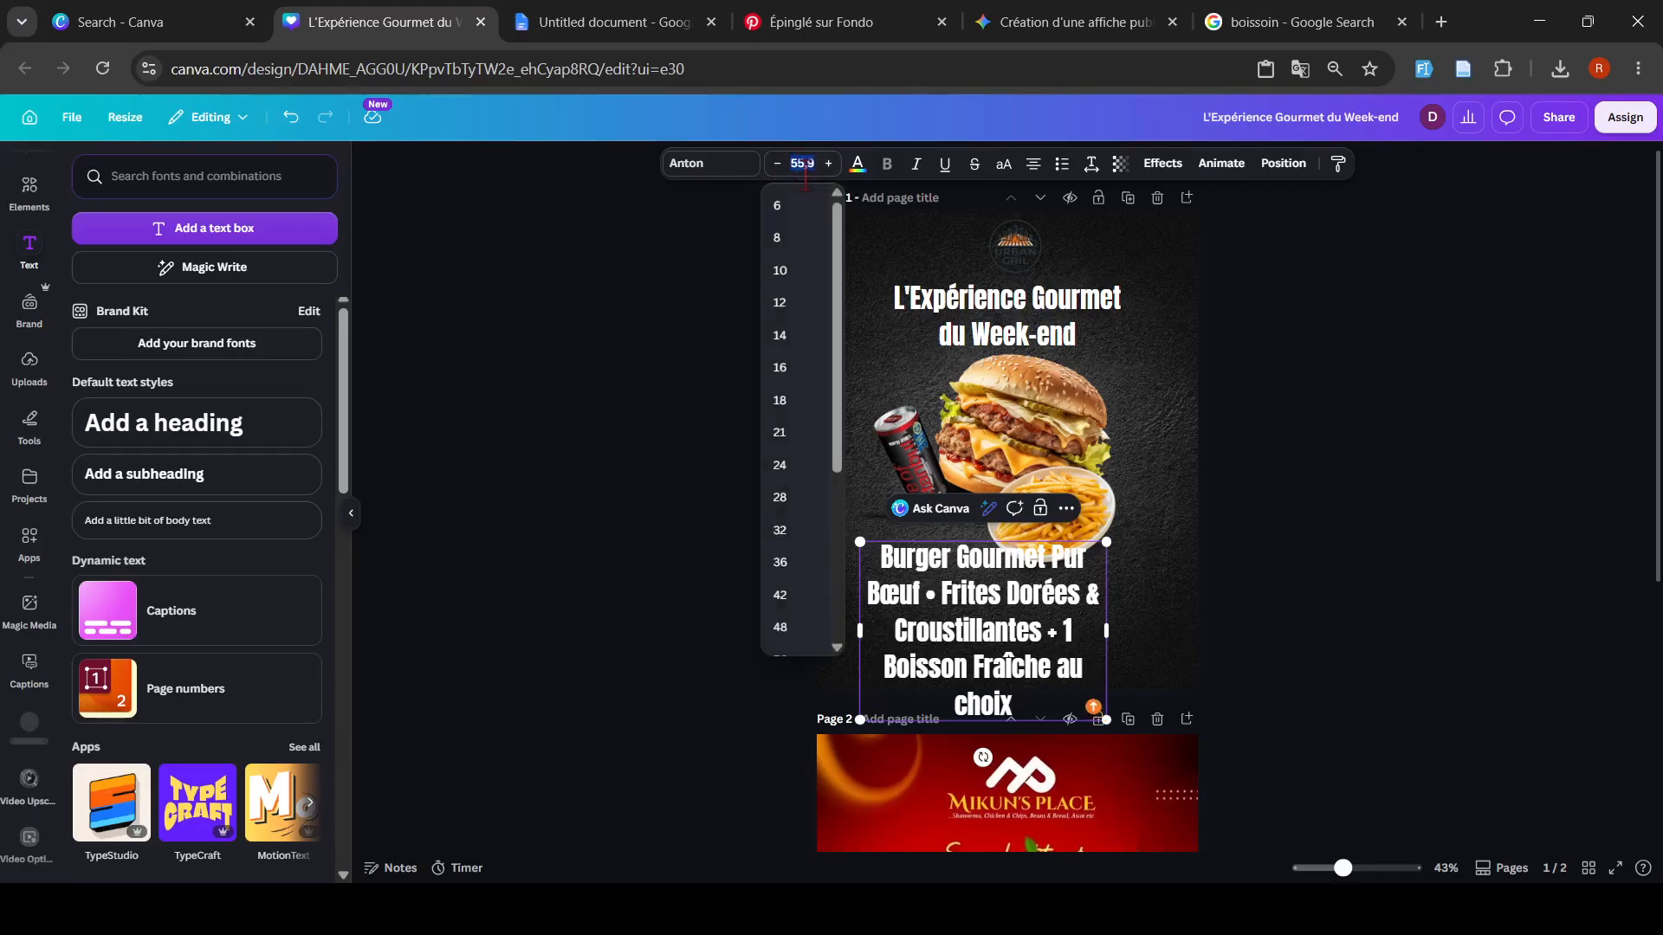
click(783, 305)
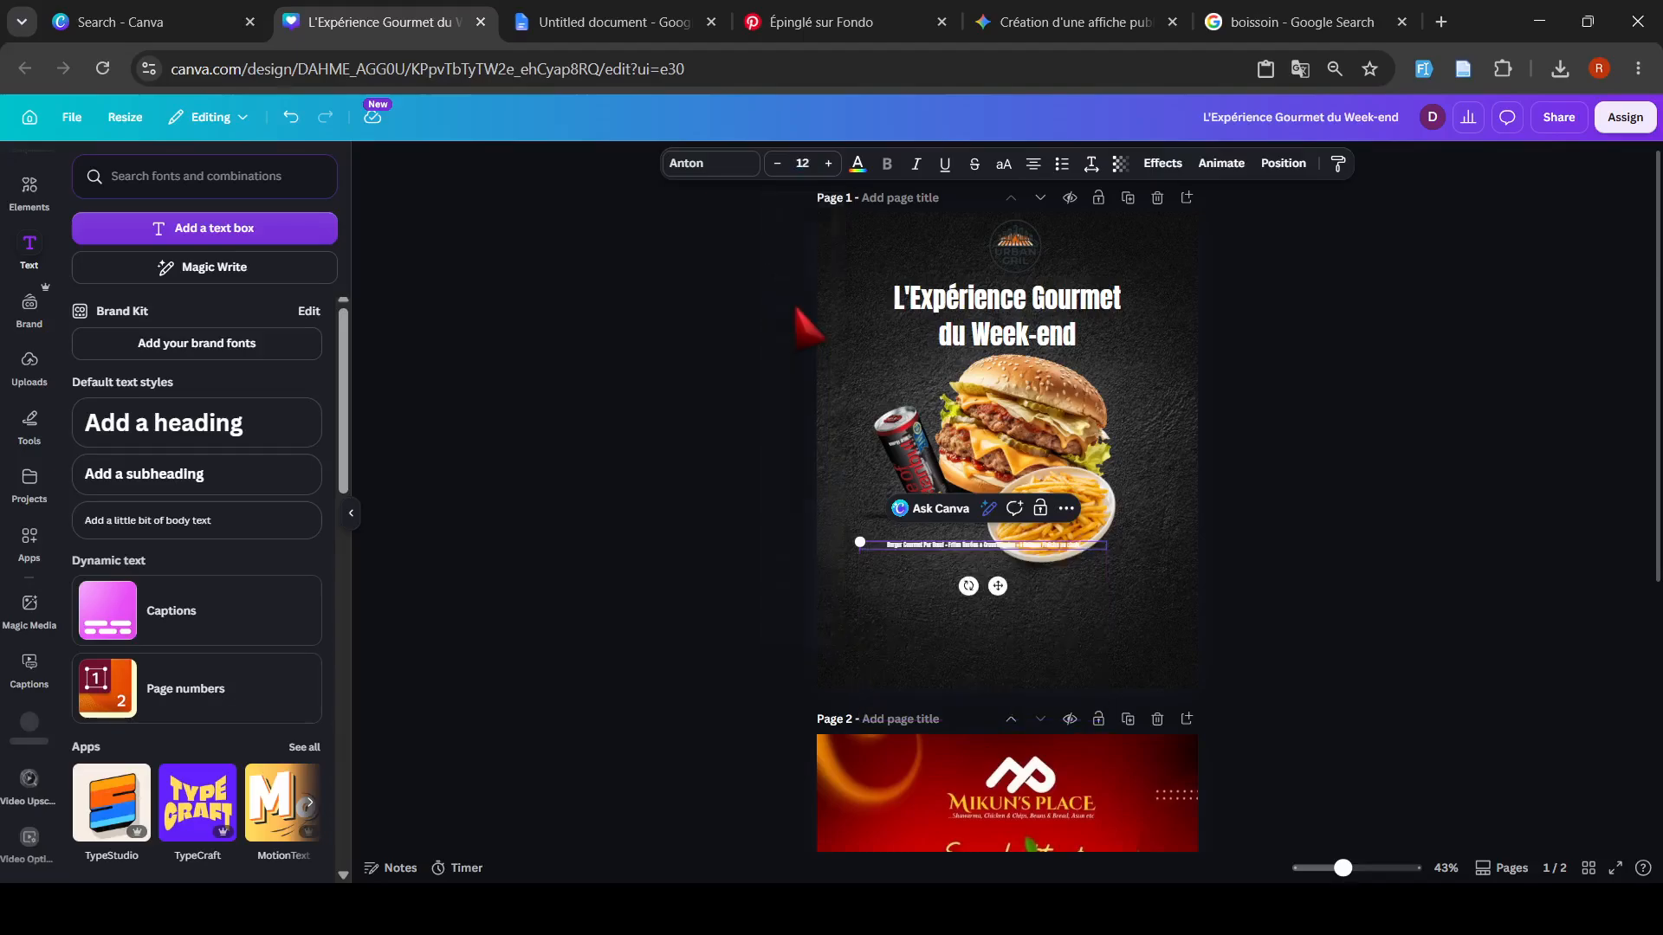
click(802, 163)
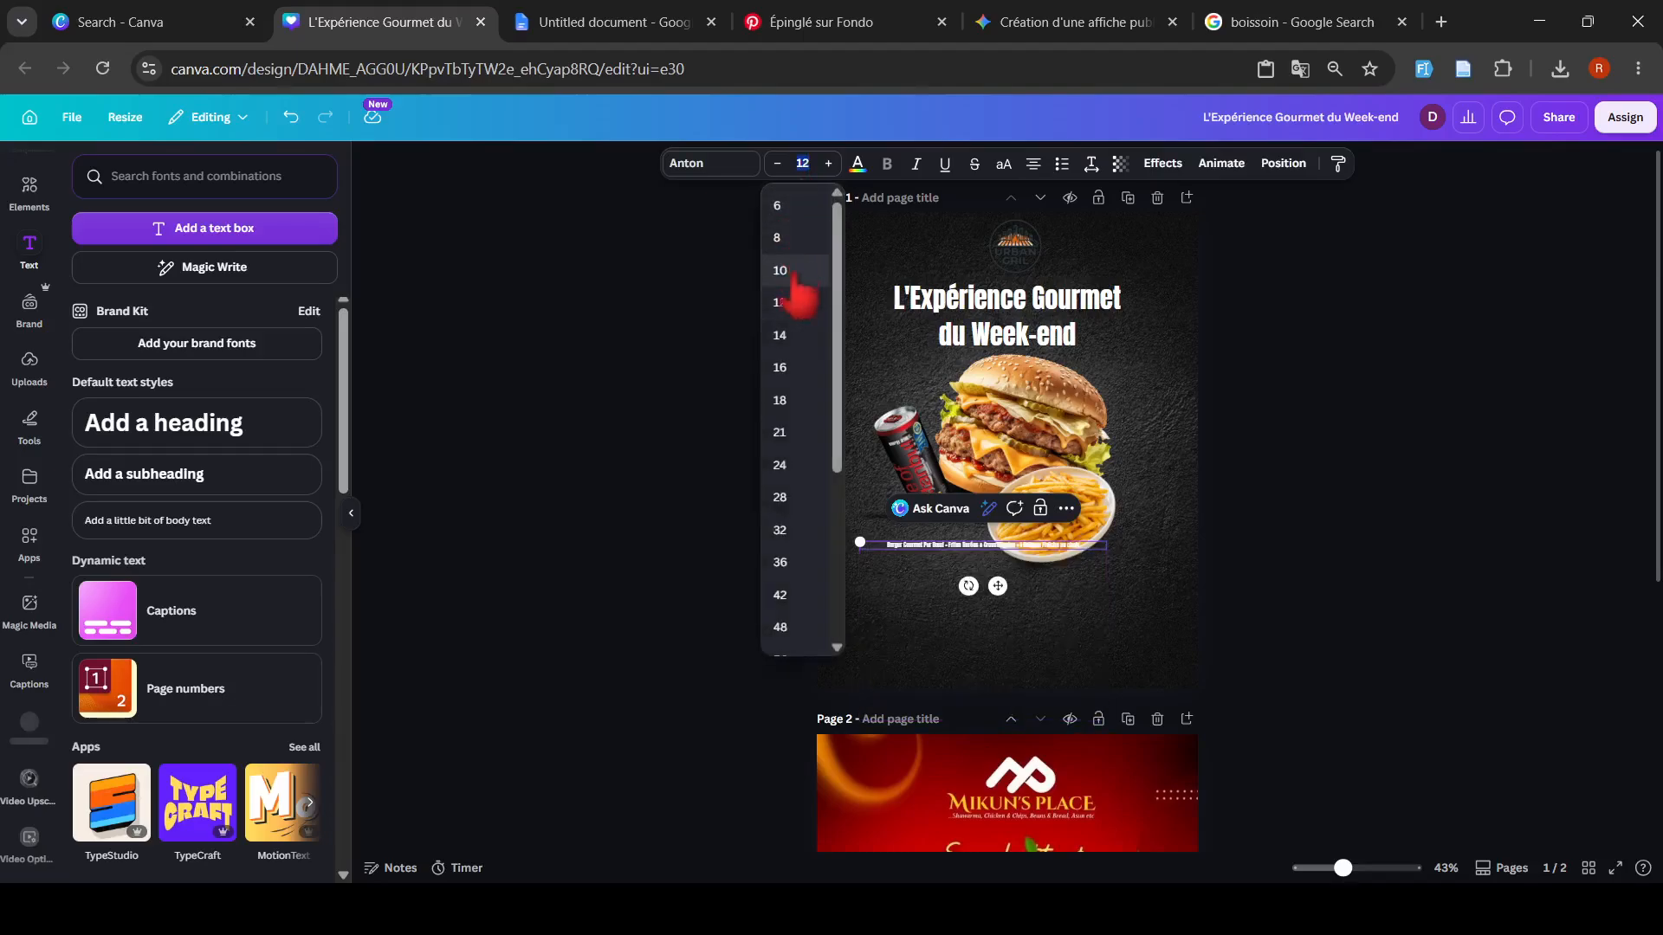
click(781, 367)
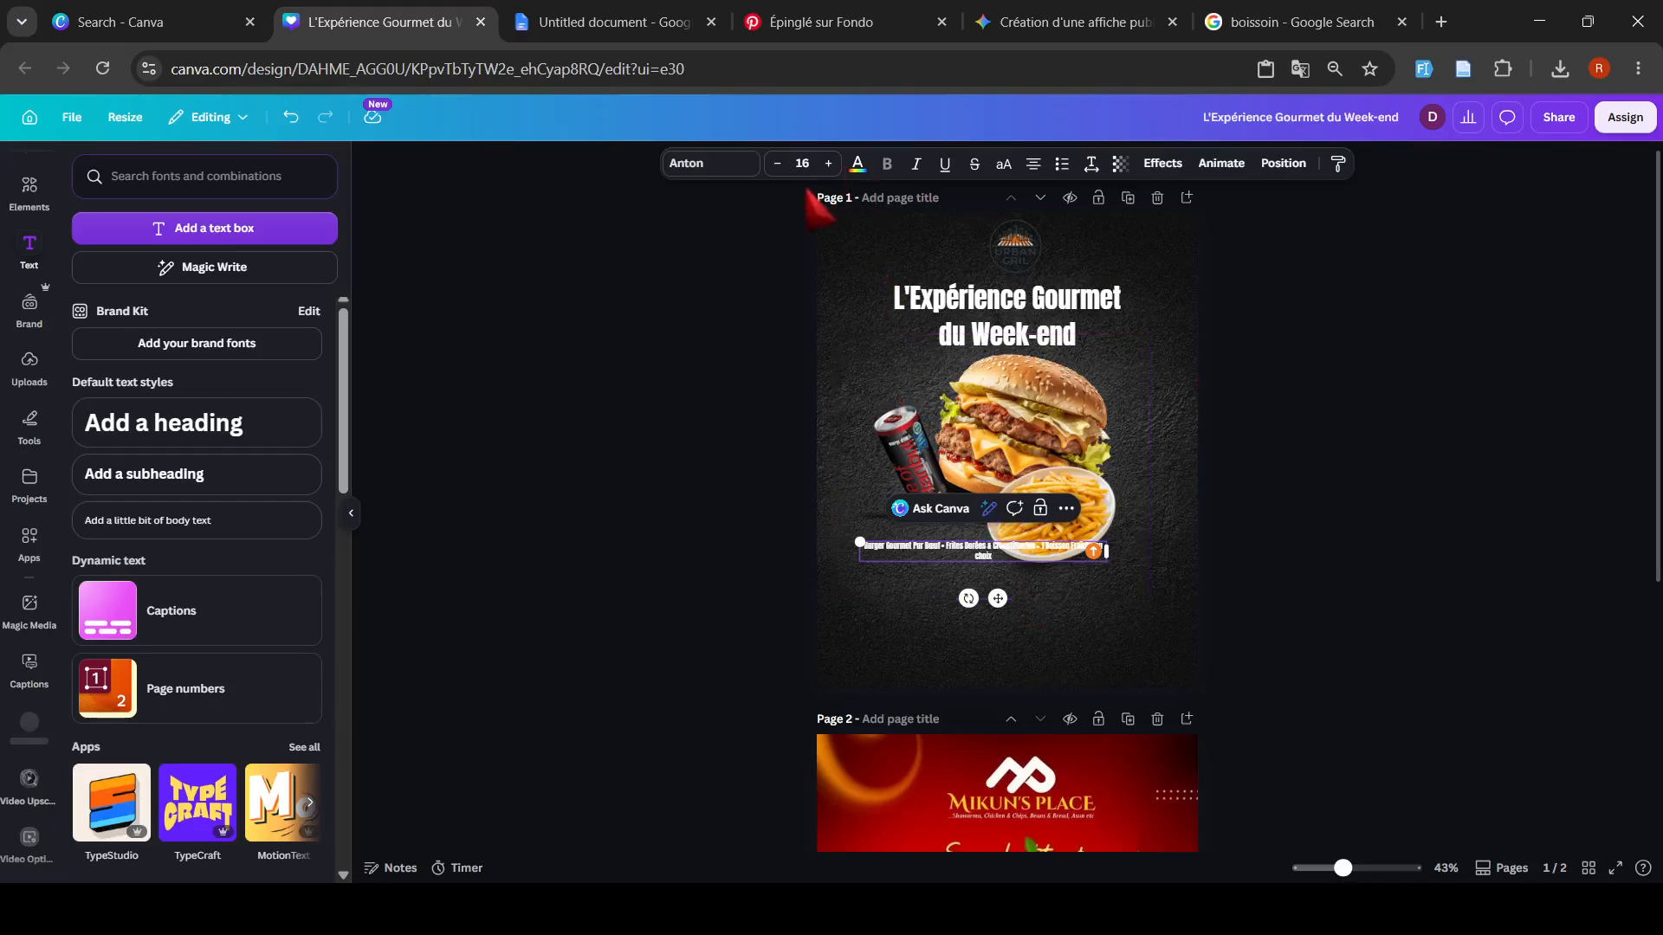
drag(997, 598, 1029, 650)
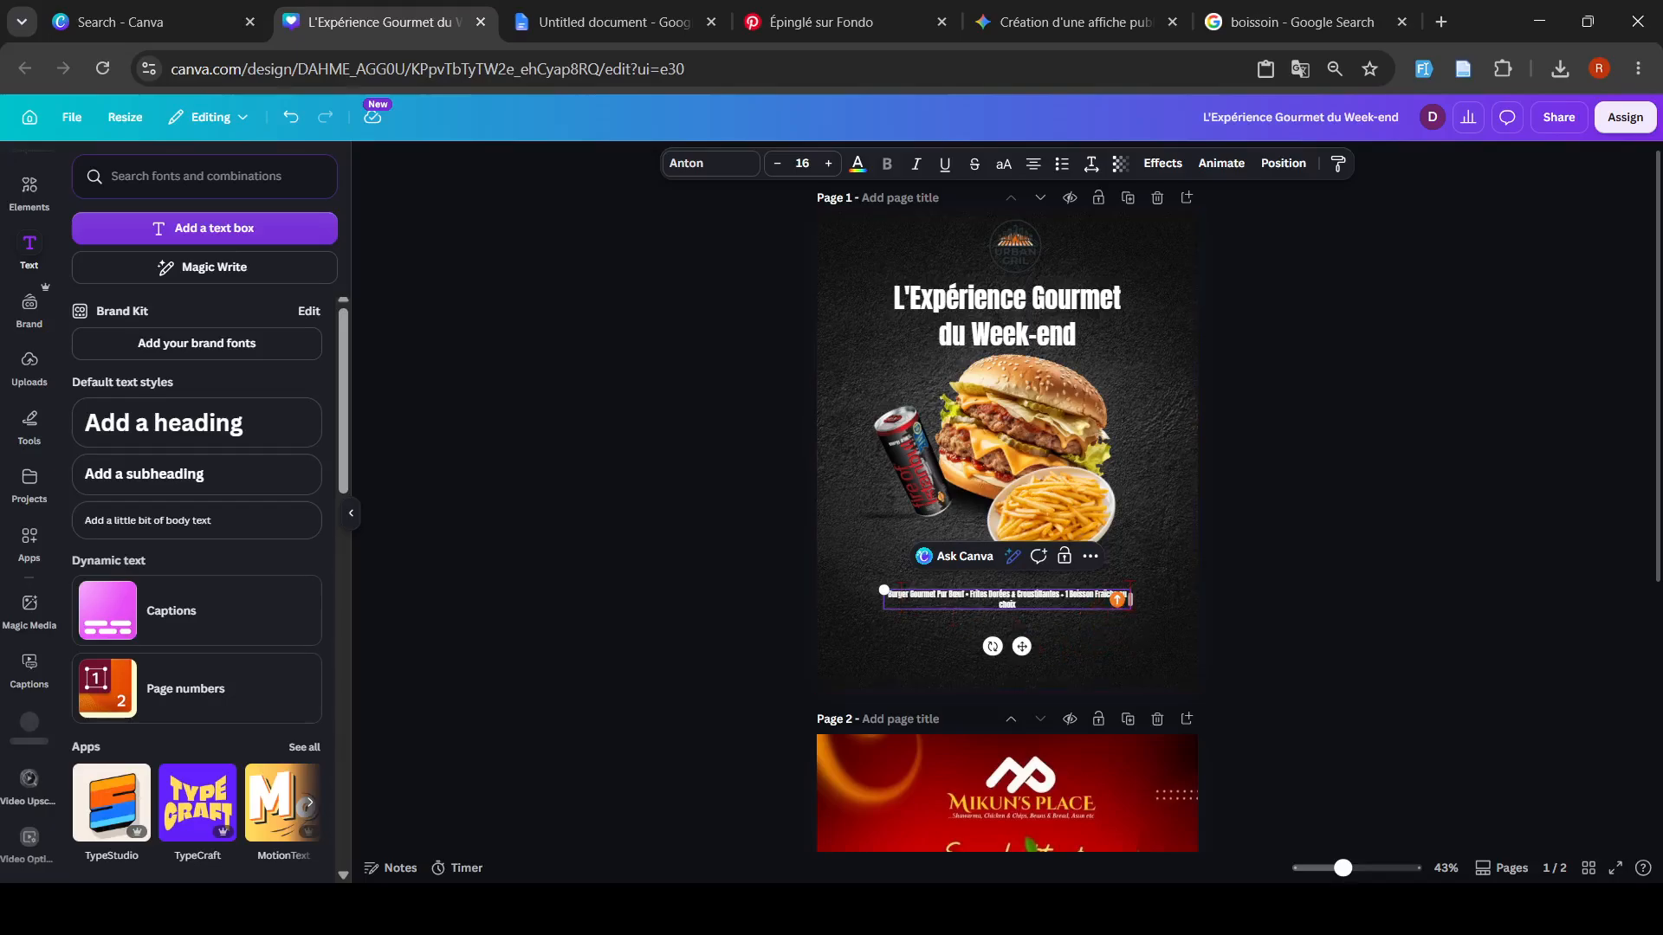
Step: Widen the menu description's text box to a width of about 781 and set its font size to 20
drag(1142, 600, 1161, 599)
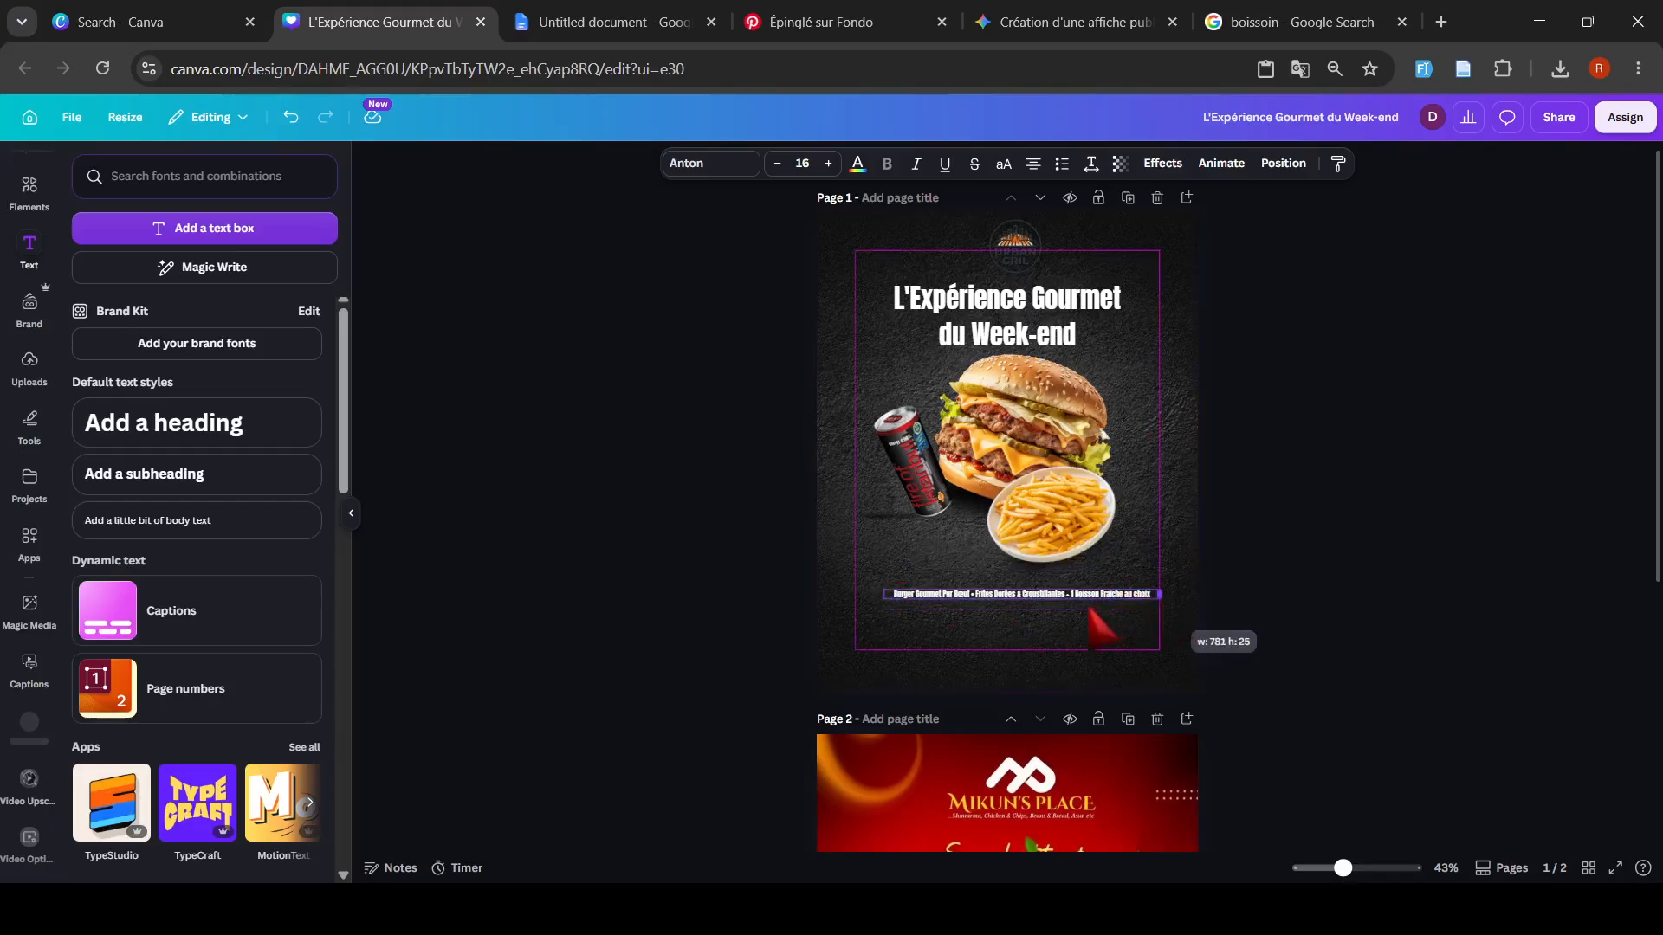
click(777, 163)
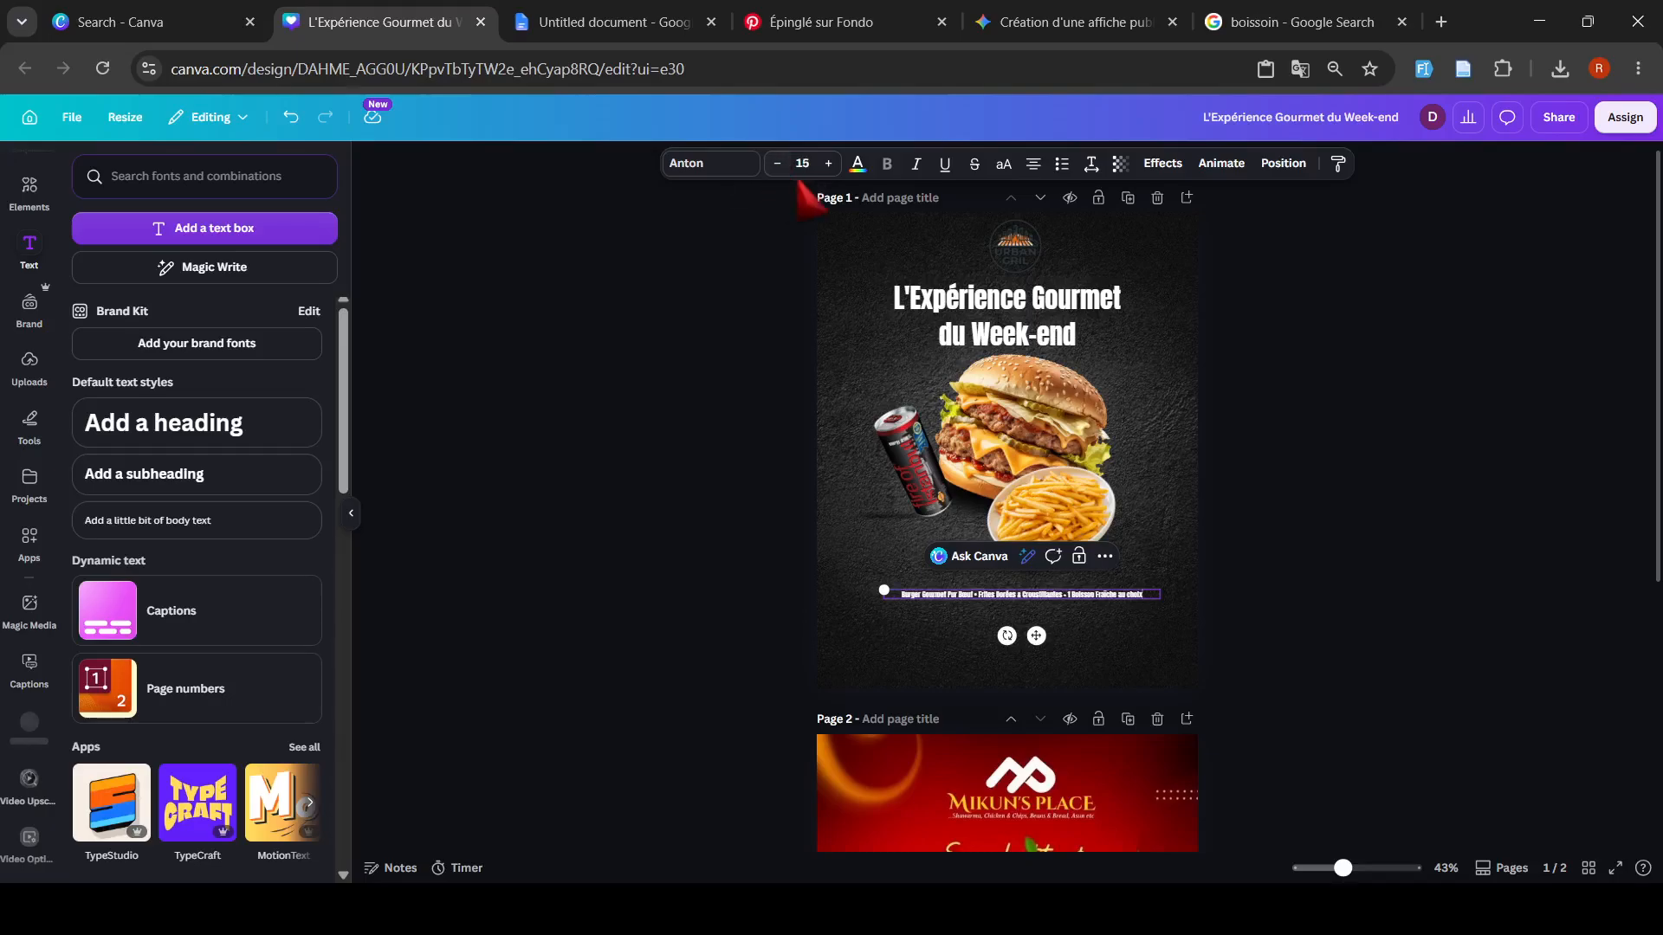
click(828, 163)
click(828, 163)
click(828, 163)
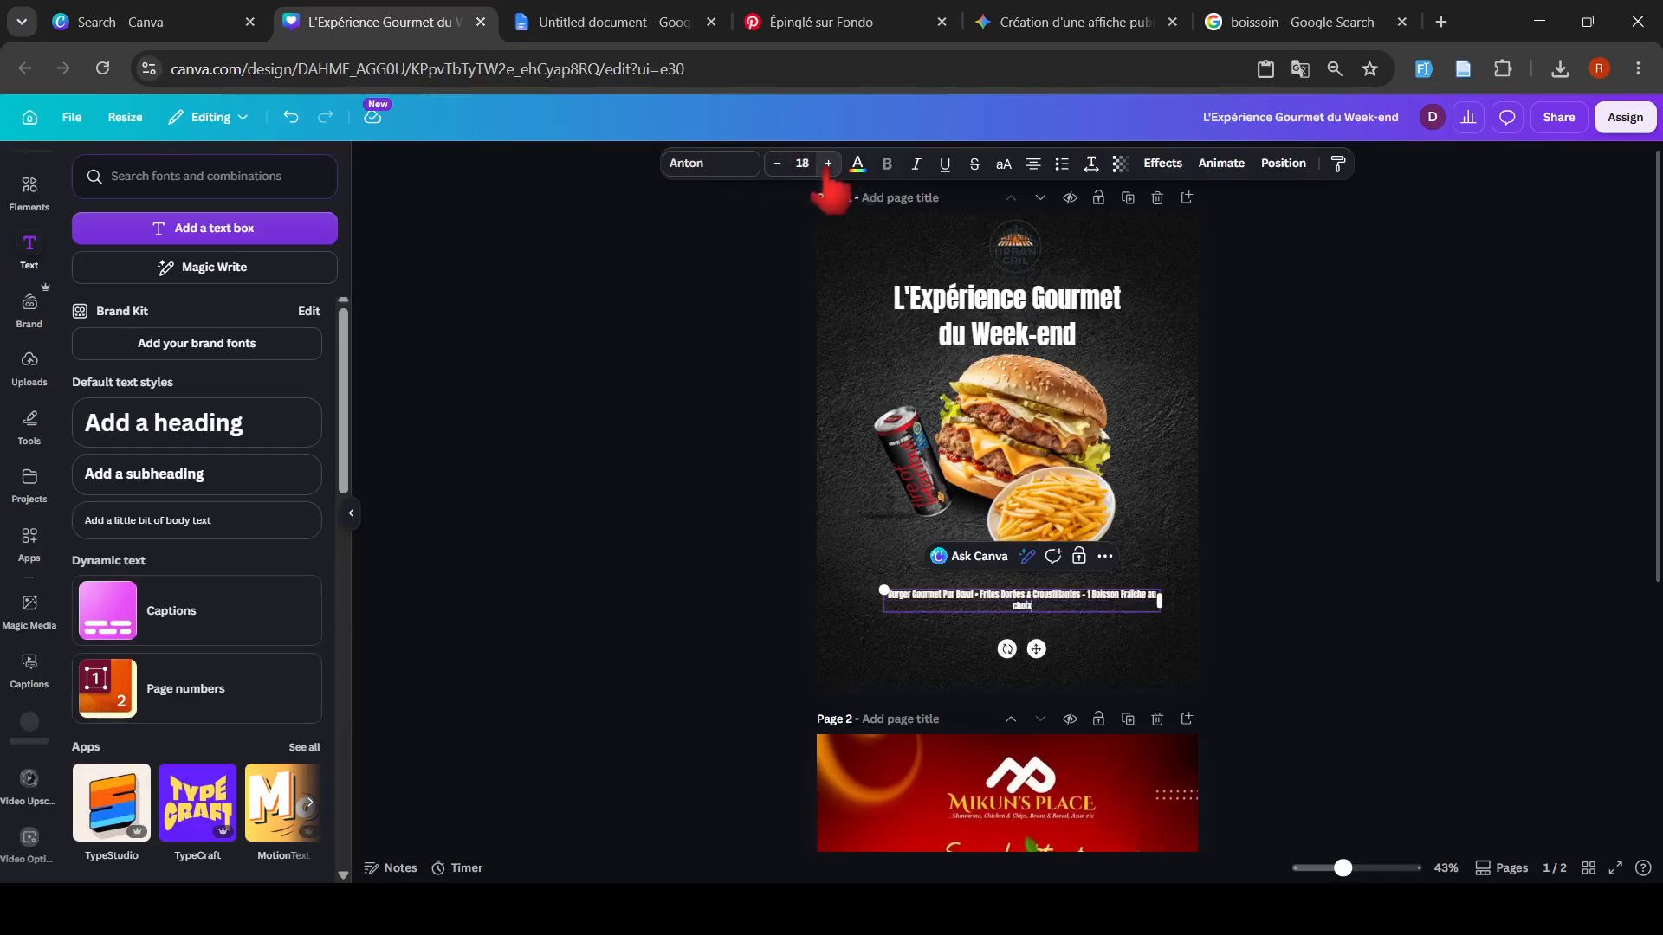
click(828, 163)
click(828, 163)
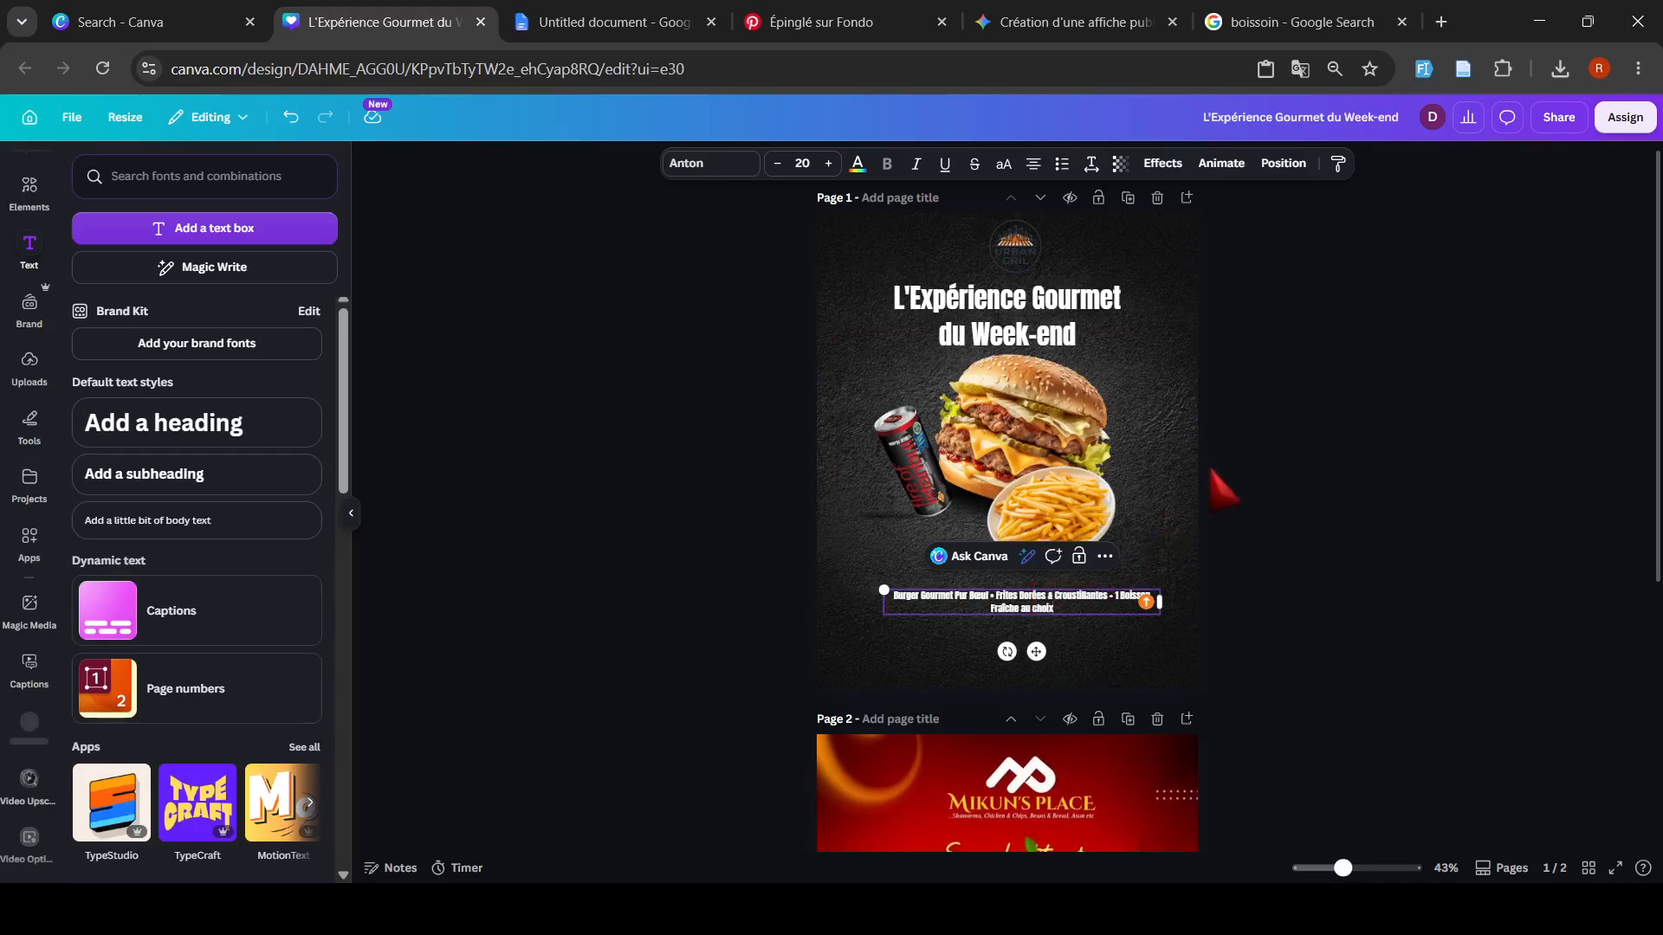
click(1183, 511)
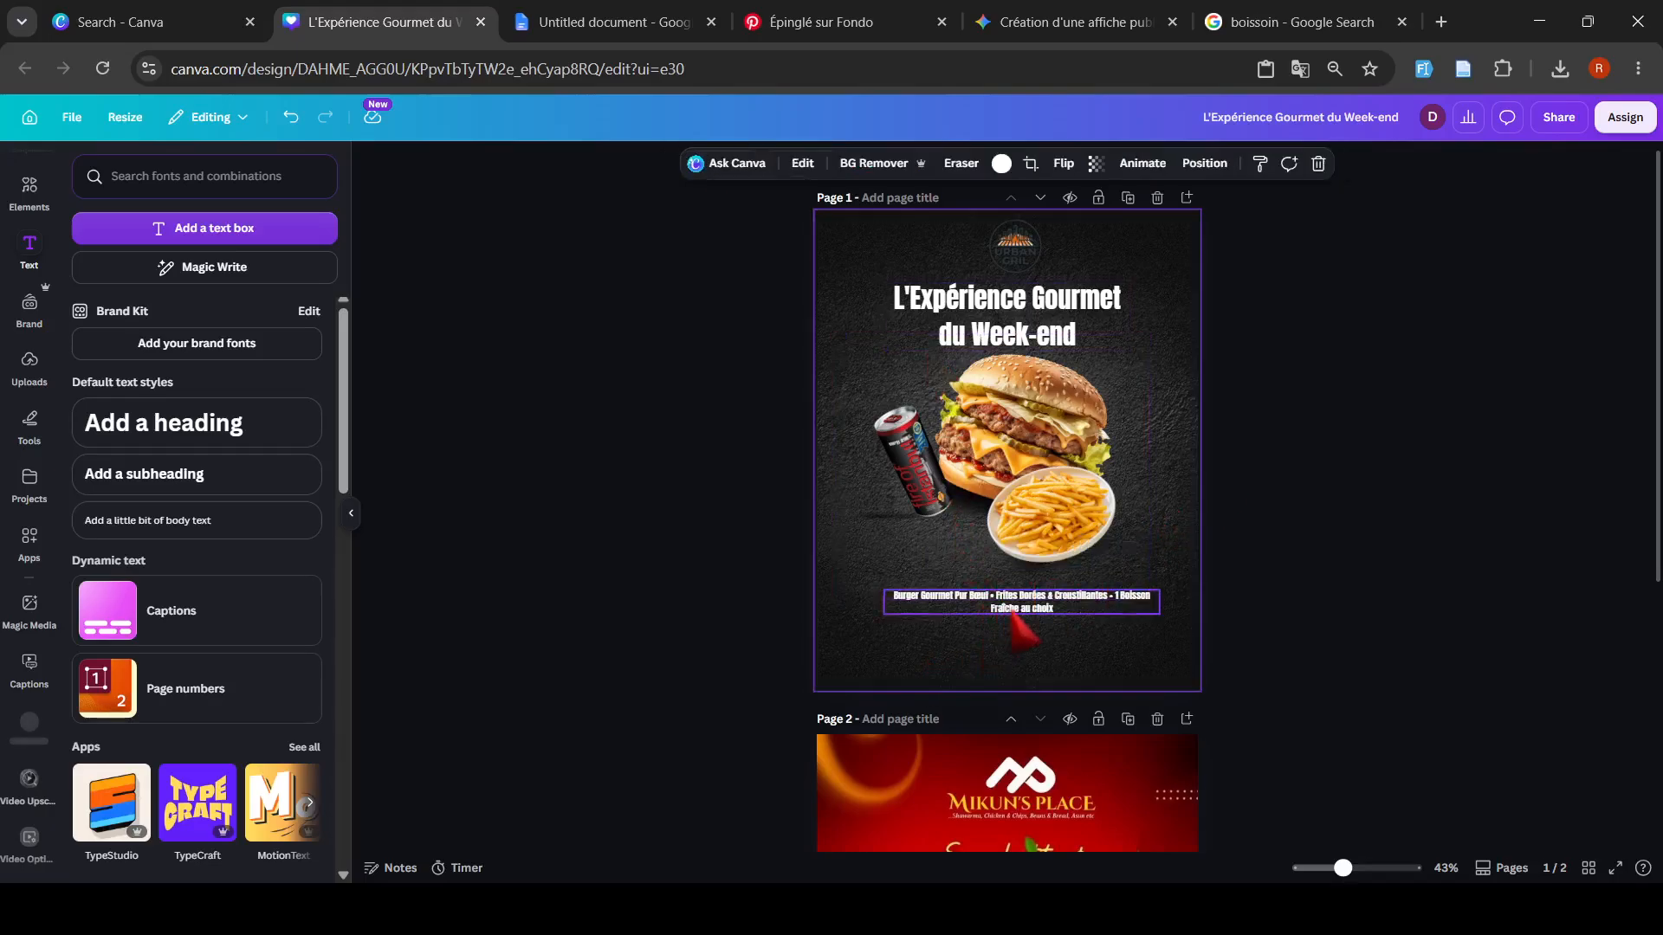
Step: Change the menu description's font to Glacial Indifference and re-centre it on the page just beneath the fries
click(1013, 613)
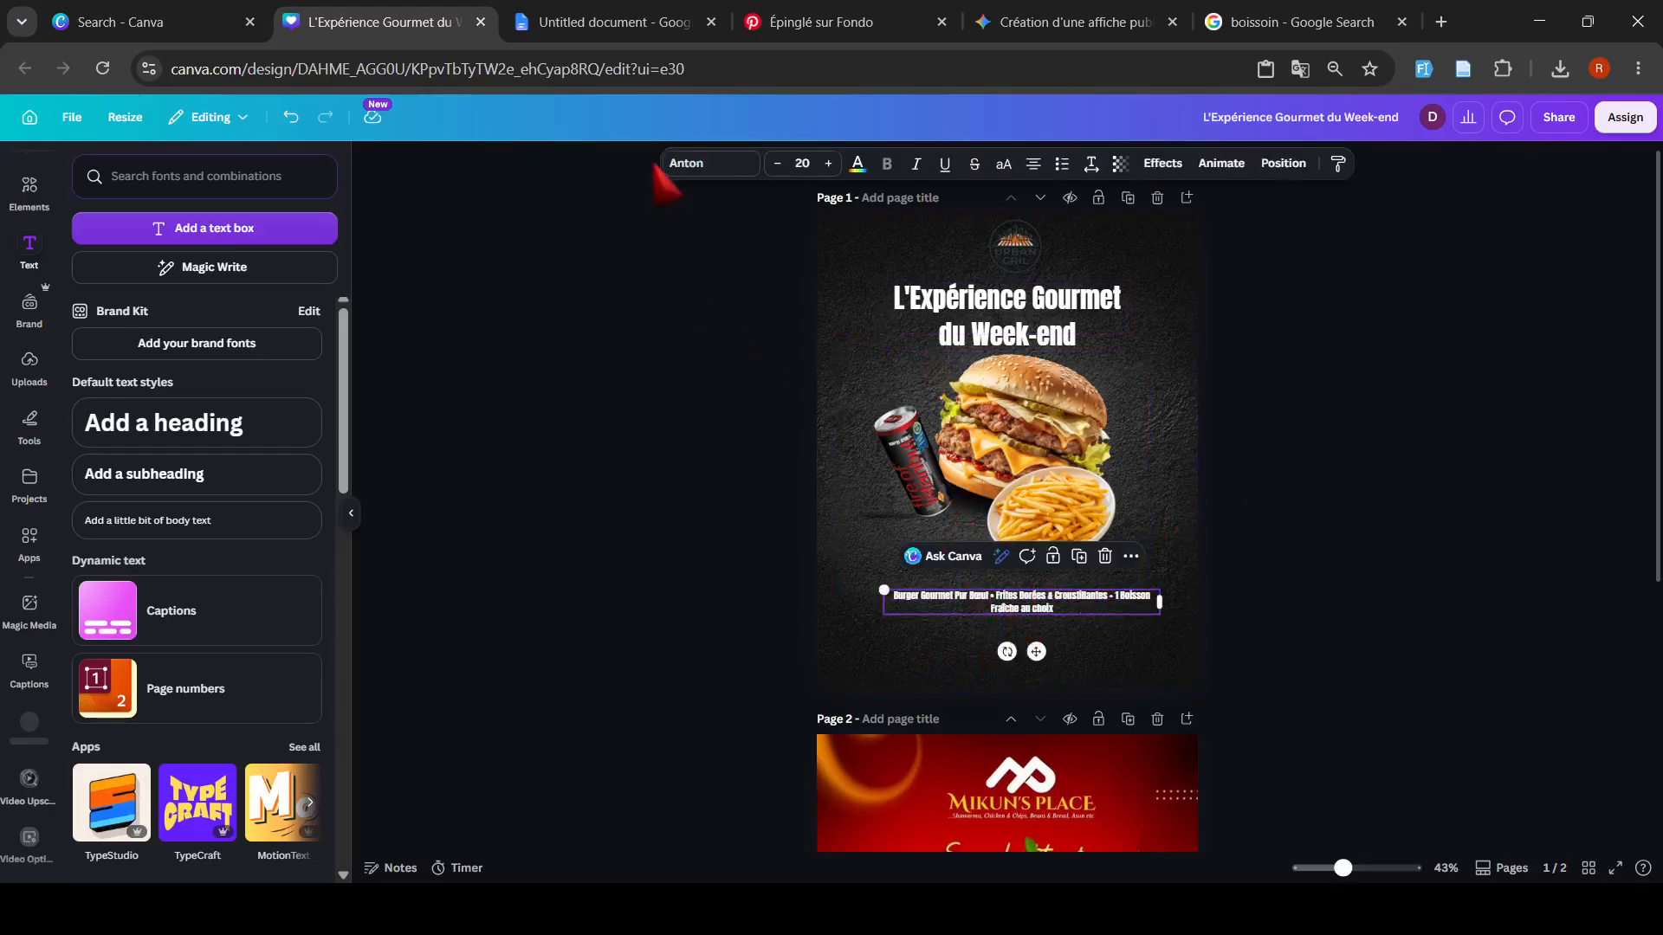
click(712, 164)
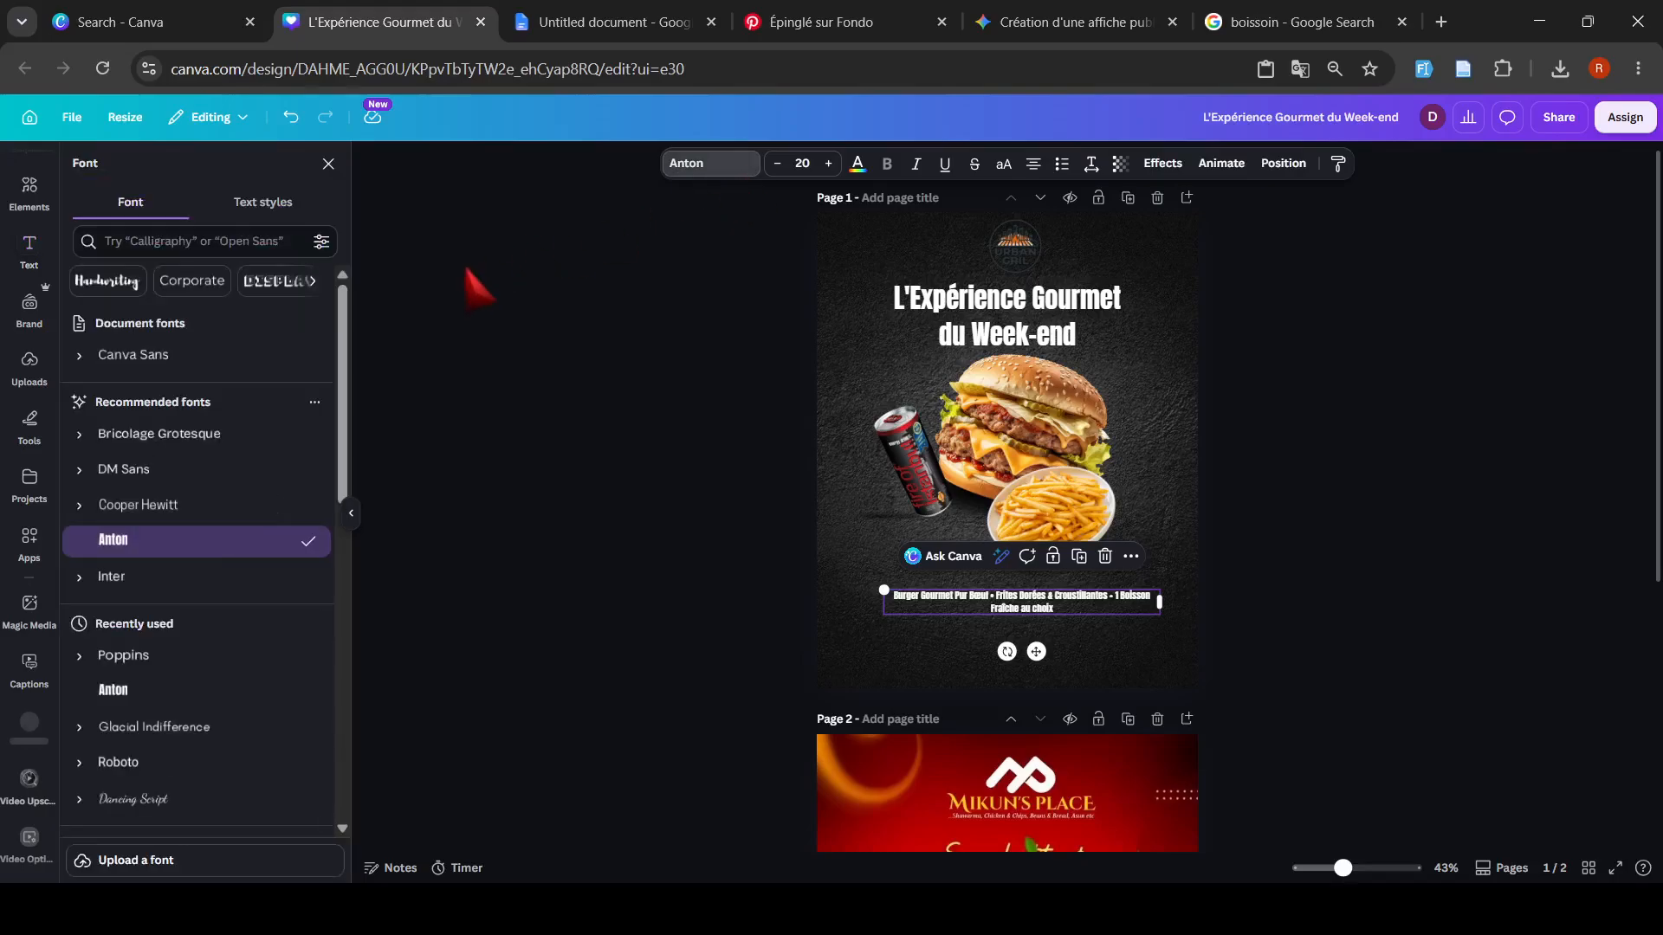
scroll(199, 450, down, 2)
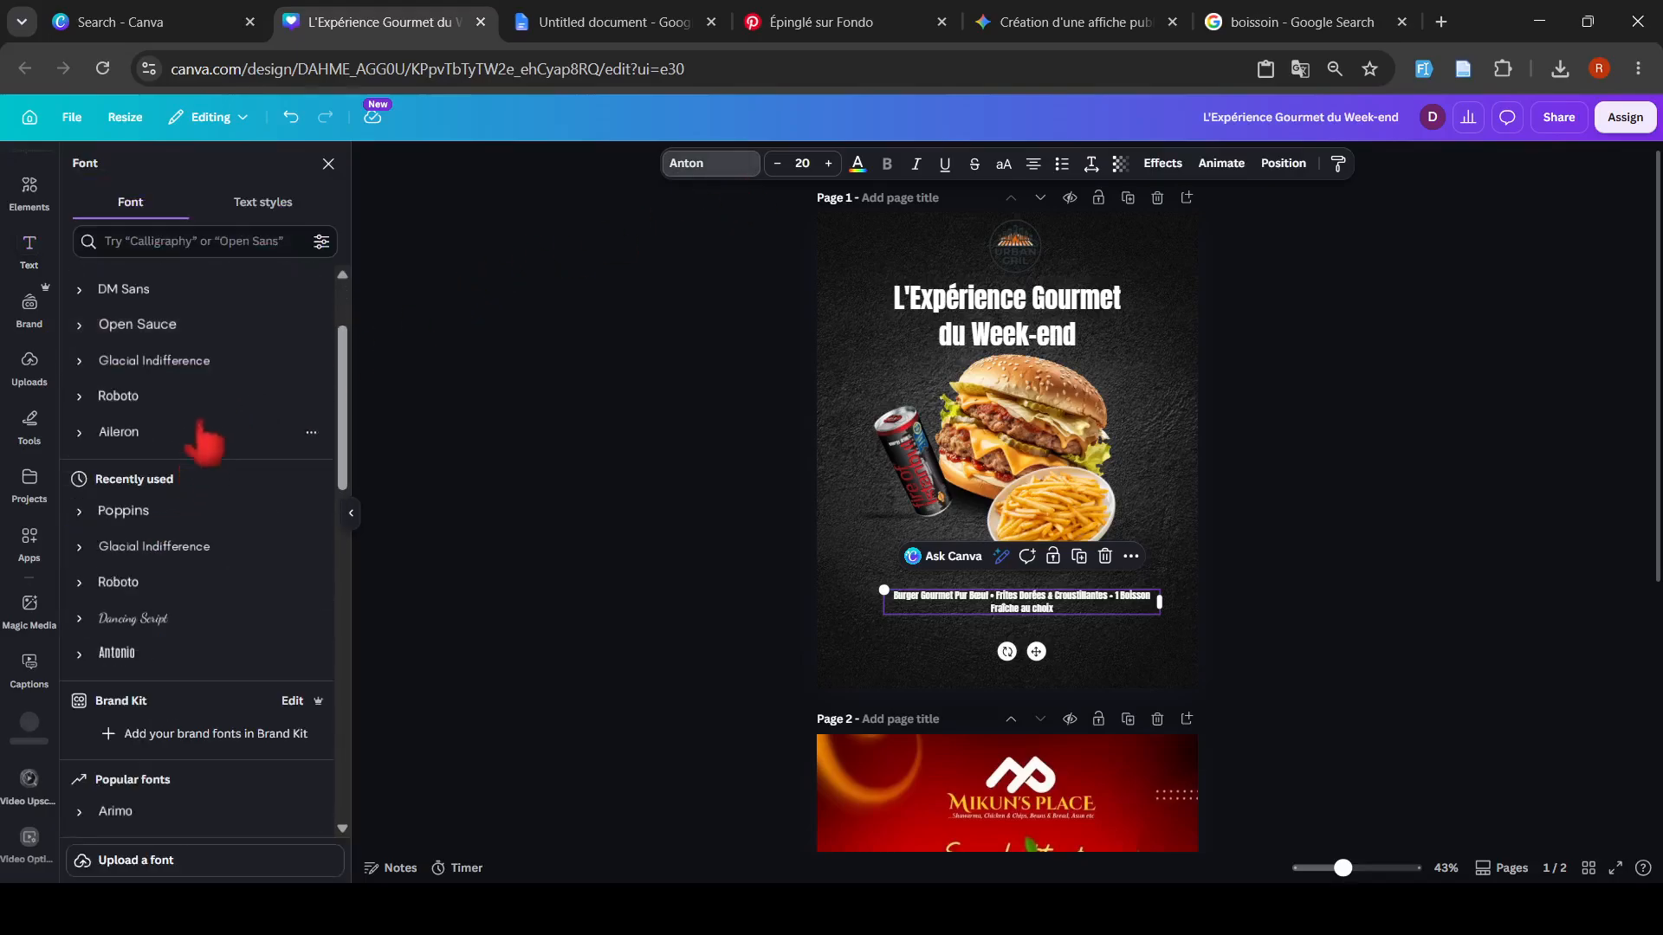
click(170, 364)
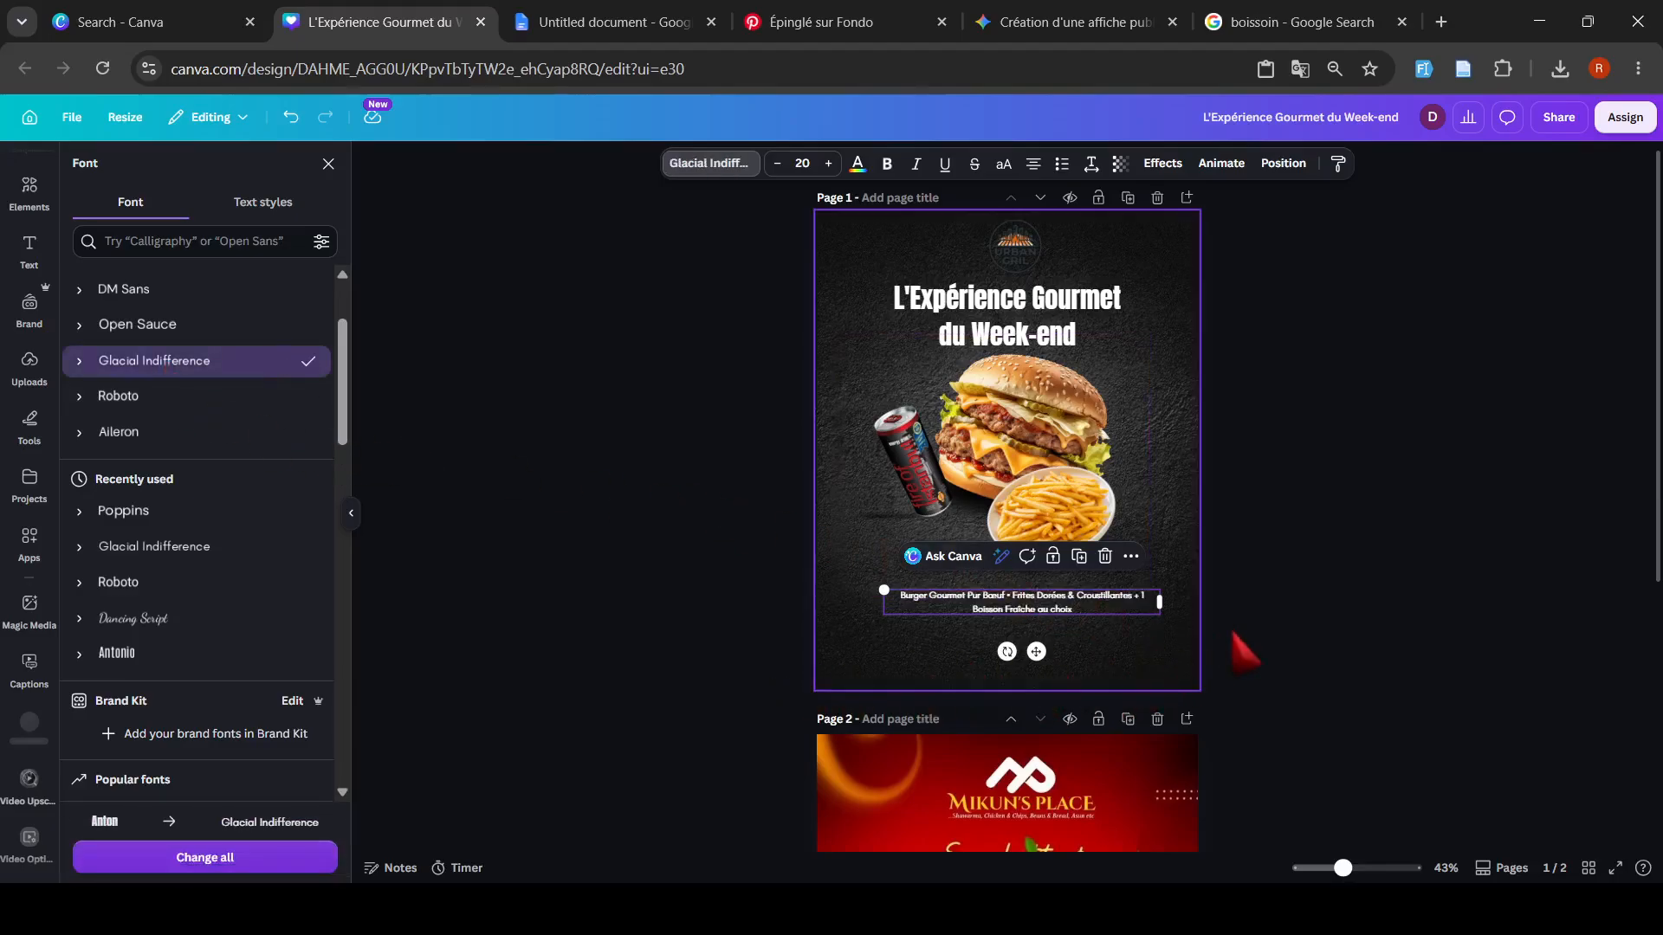
click(1078, 613)
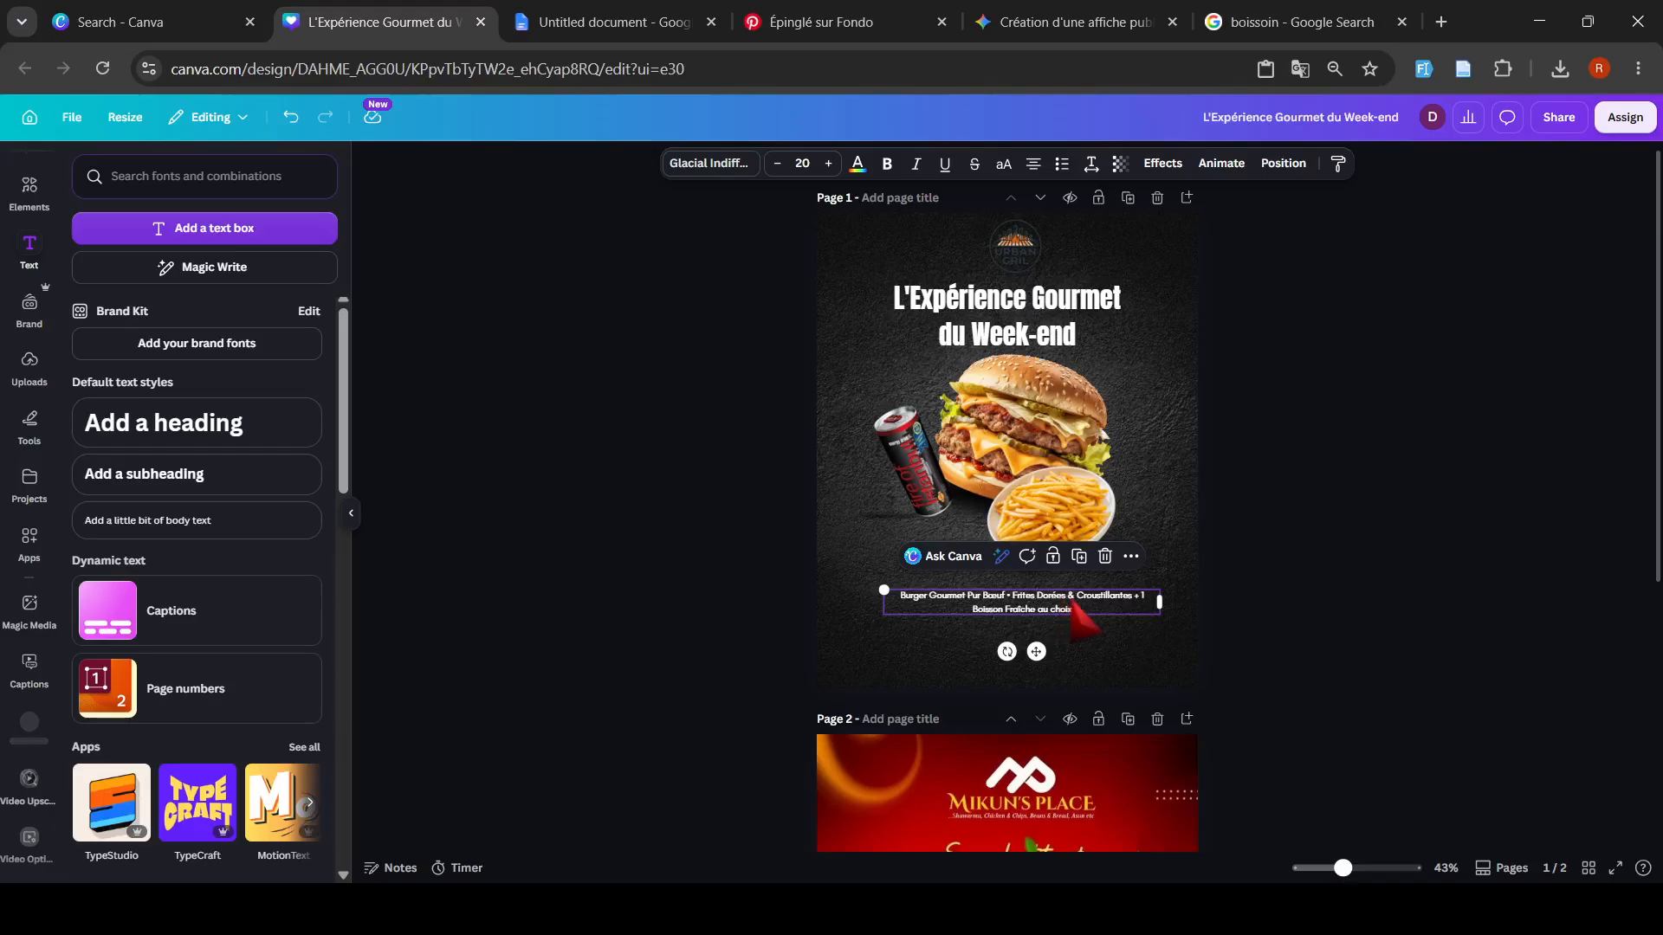
click(1178, 433)
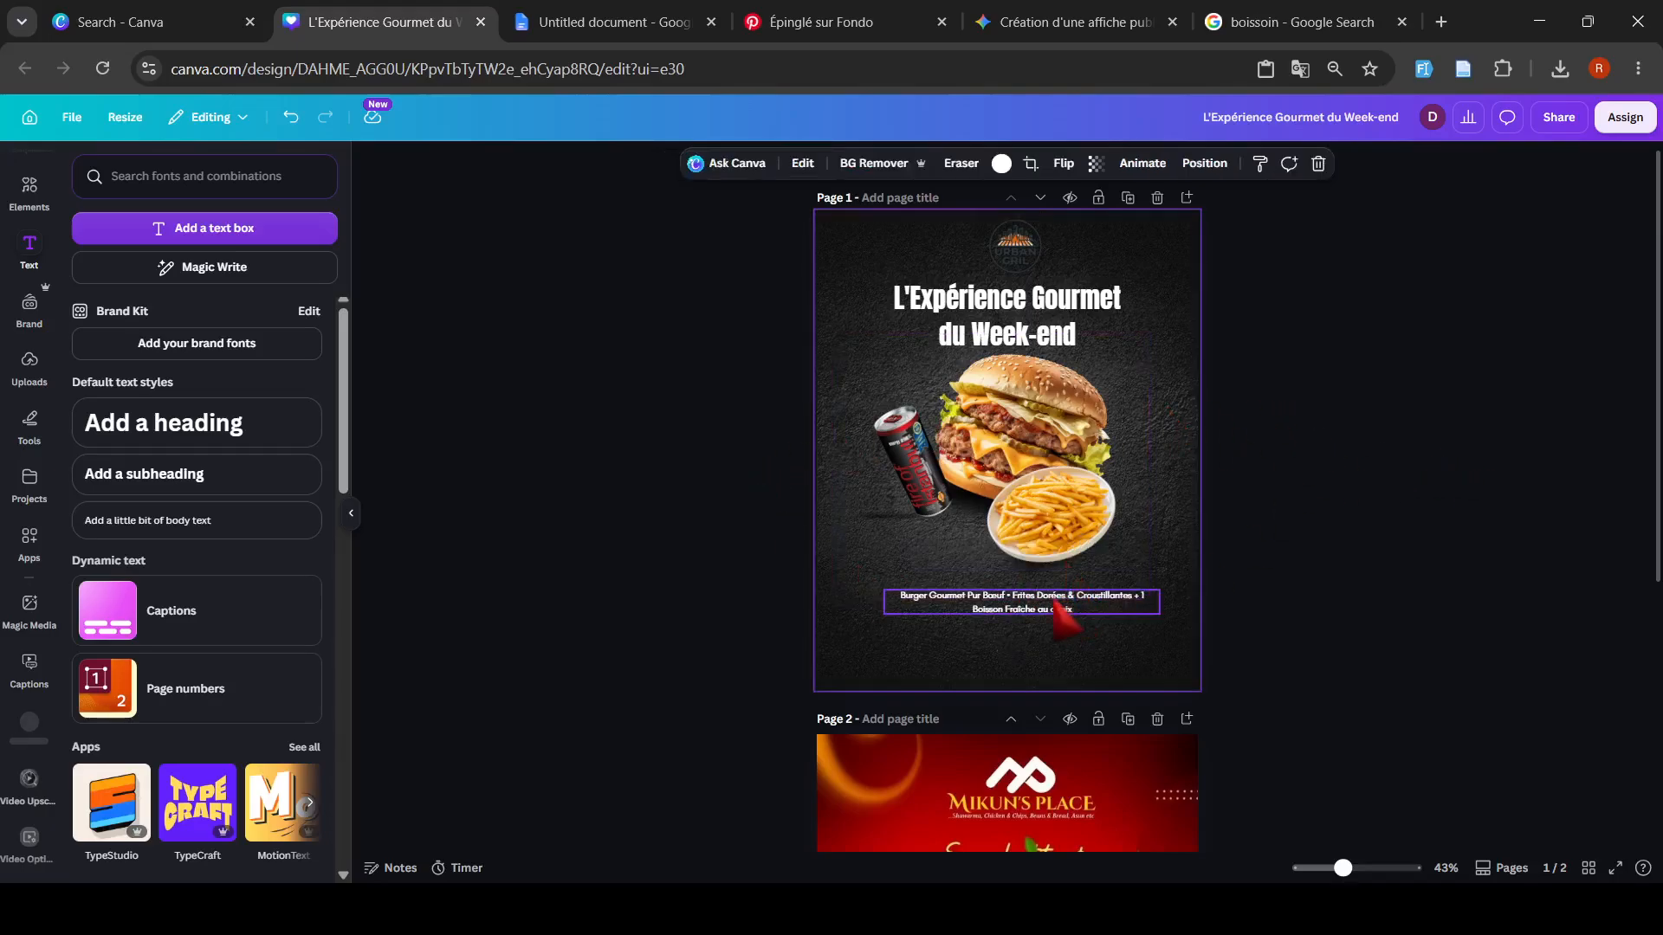
drag(1034, 608, 1022, 591)
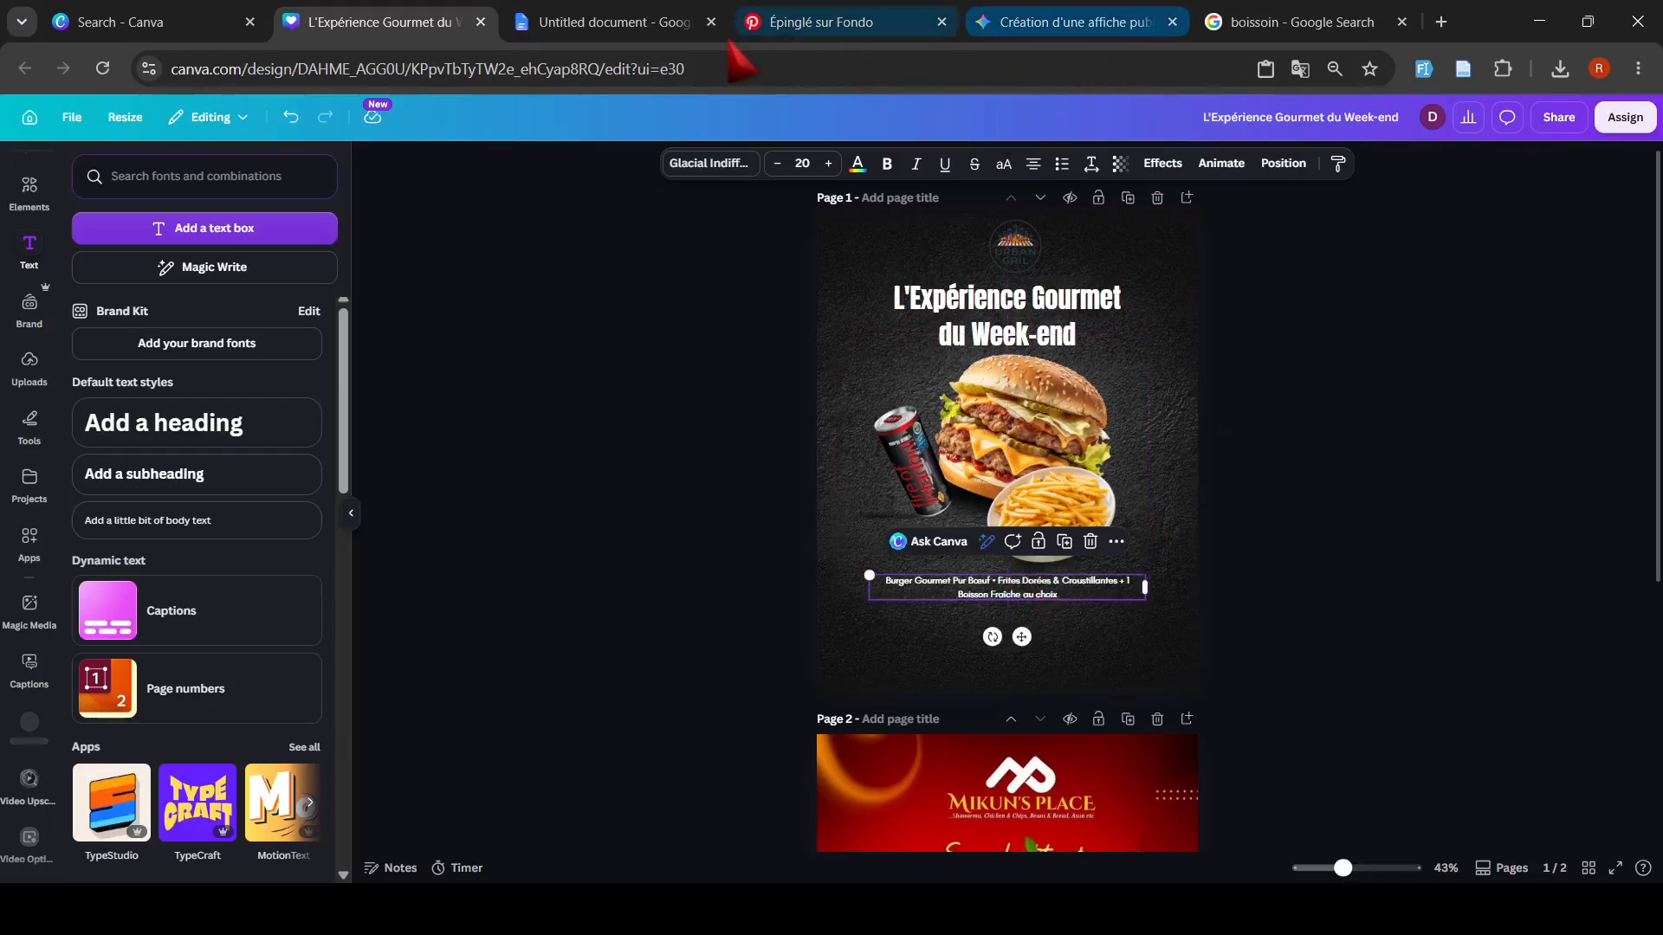
Step: Review the price, call-to-action and footer copy in Gemini's reply and return to the Canva poster
click(784, 26)
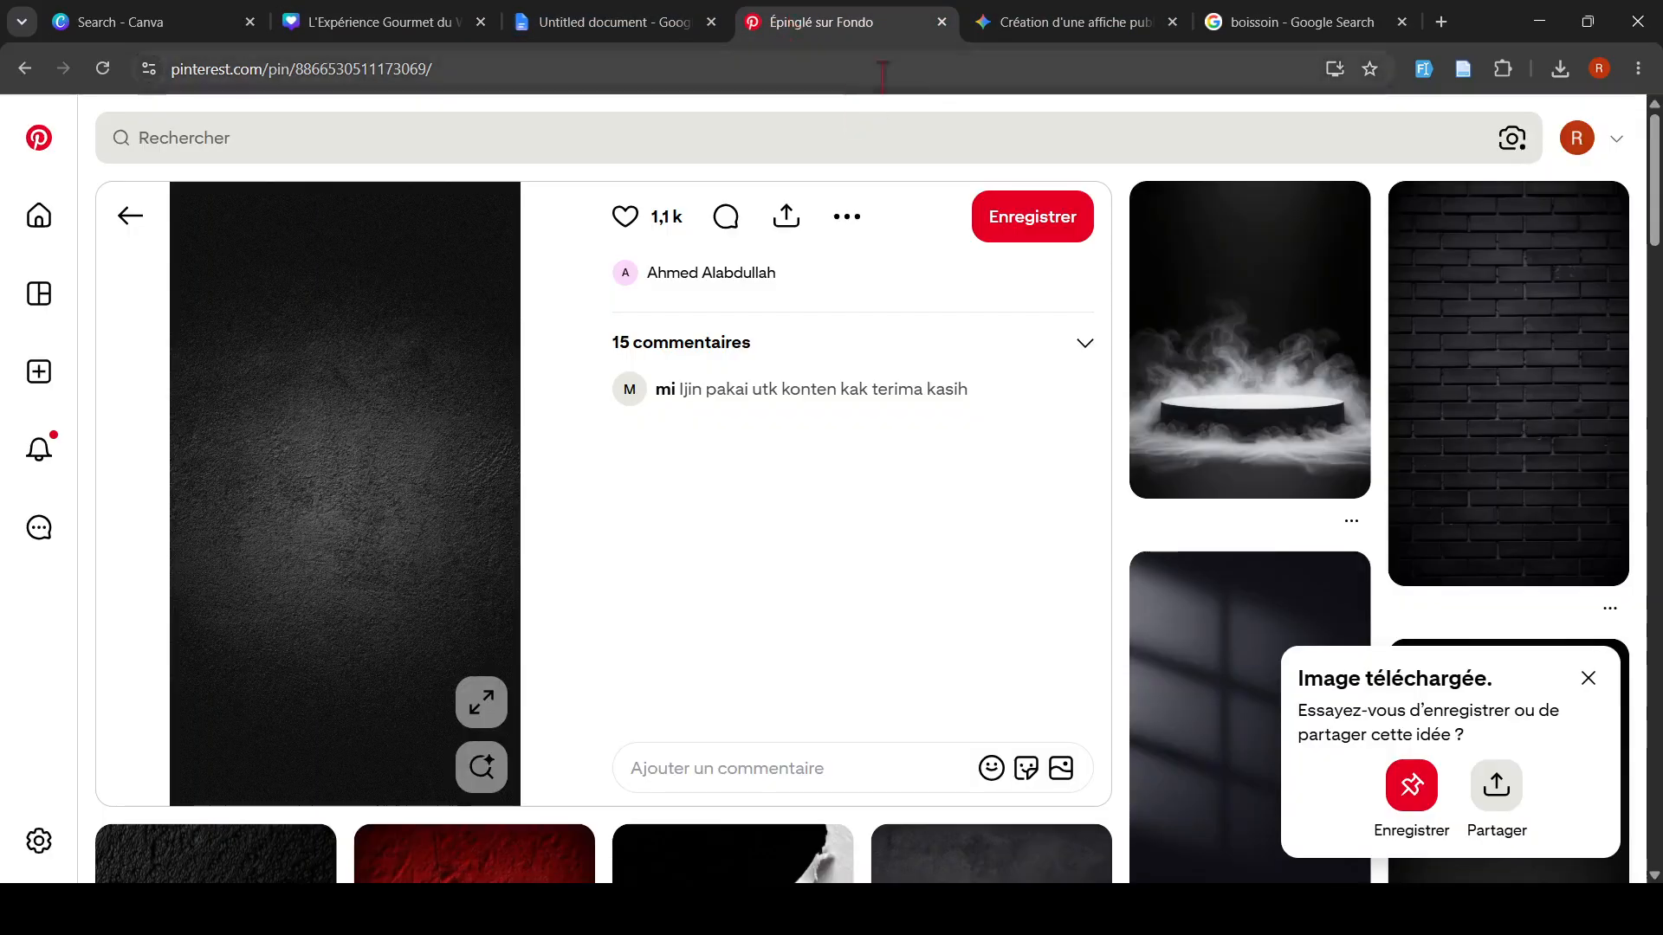
click(1030, 26)
scroll(909, 378, down, 2)
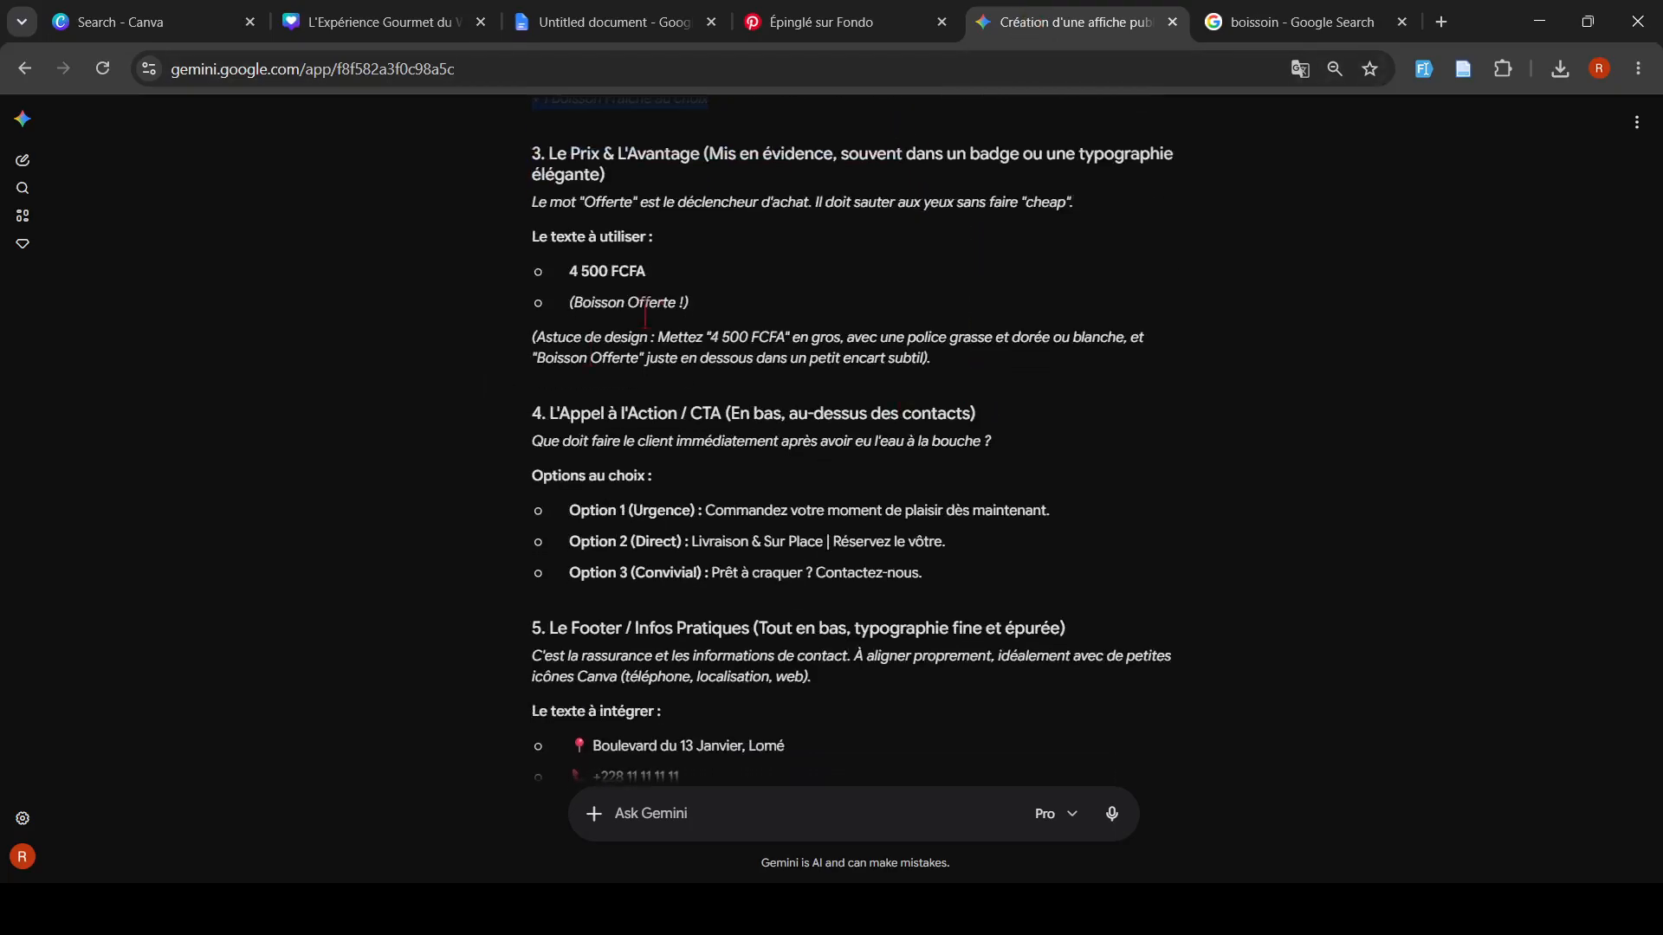
scroll(698, 435, down, 1)
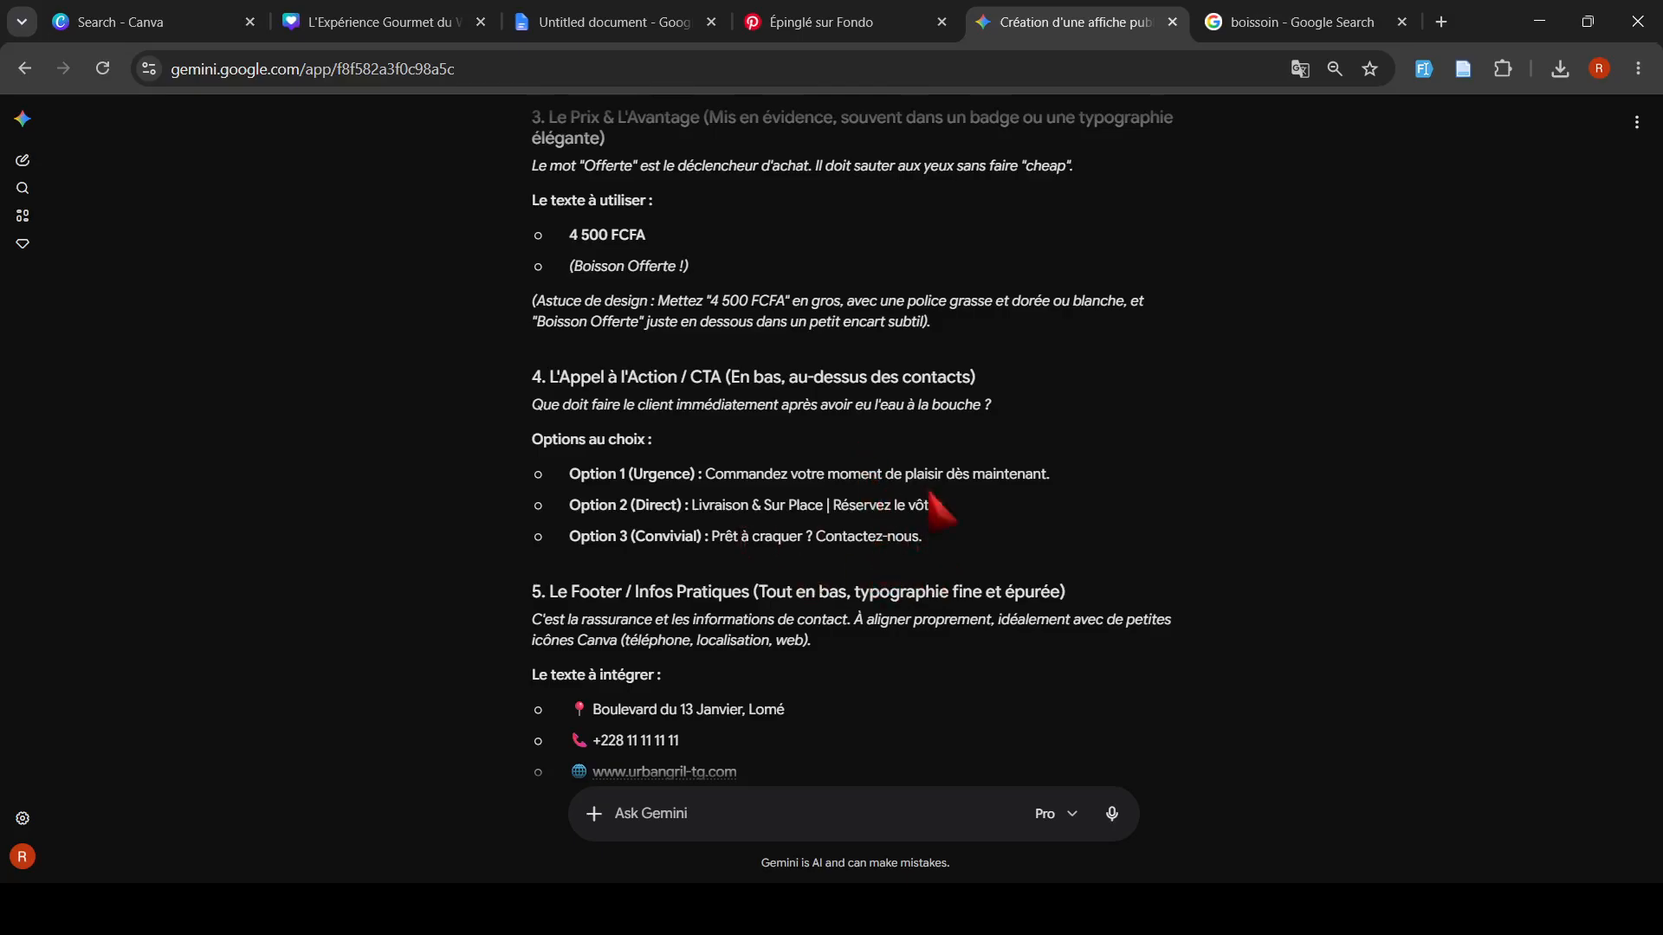
click(368, 14)
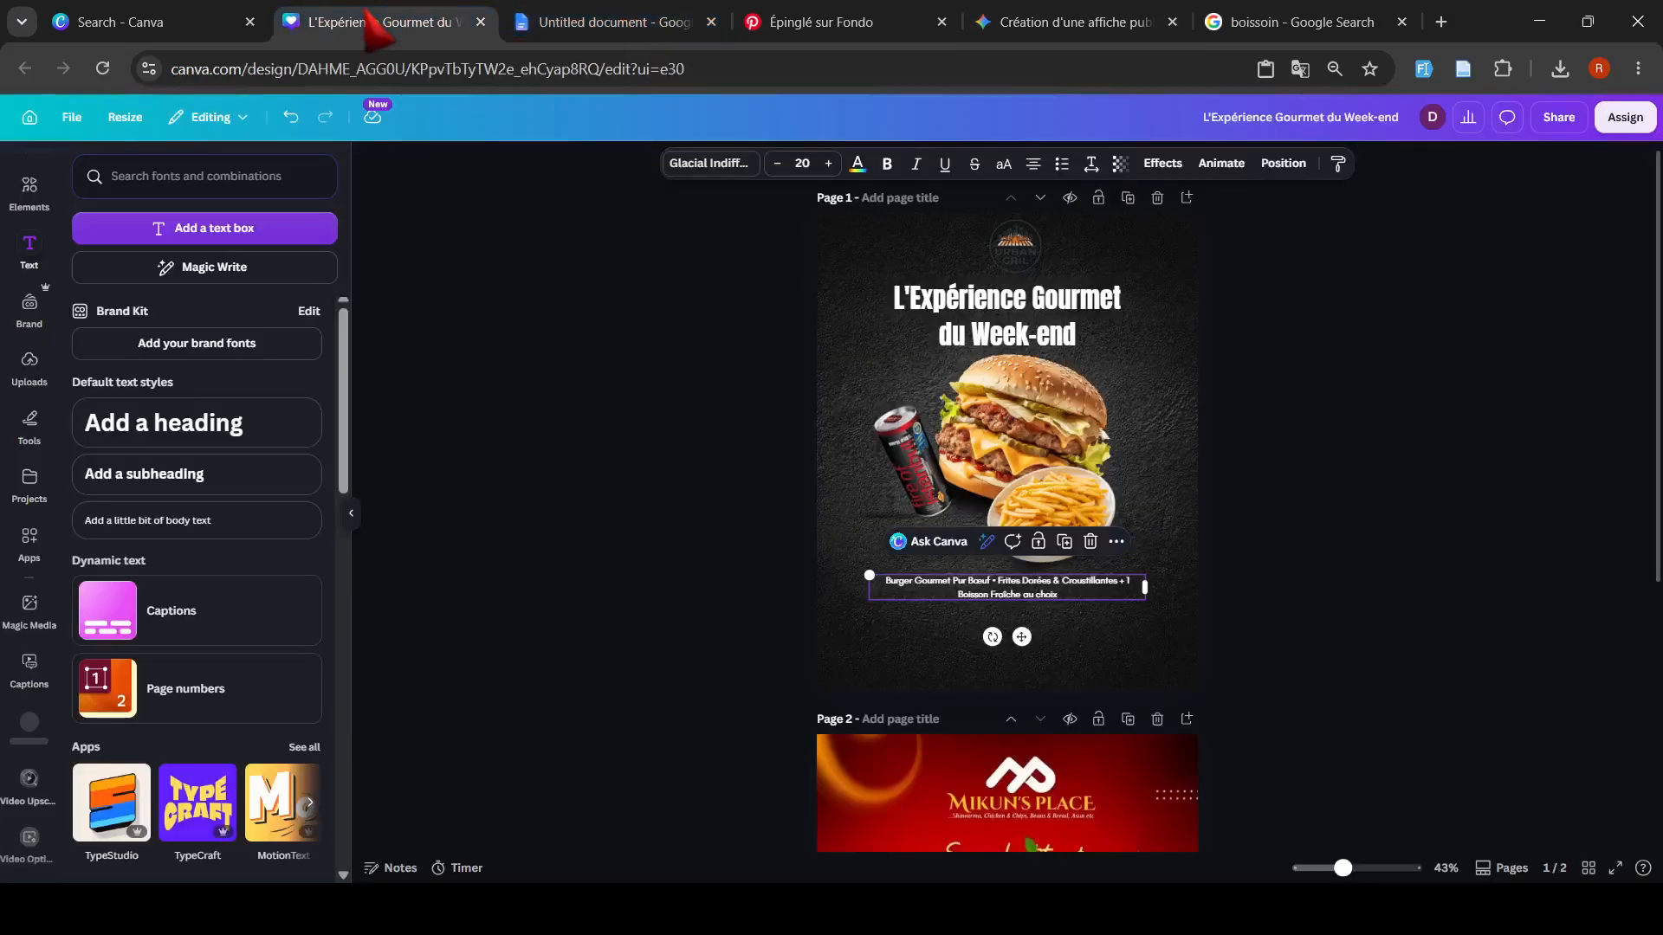
Step: Find a rectangle among the elements and add the shape to the poster
click(1087, 668)
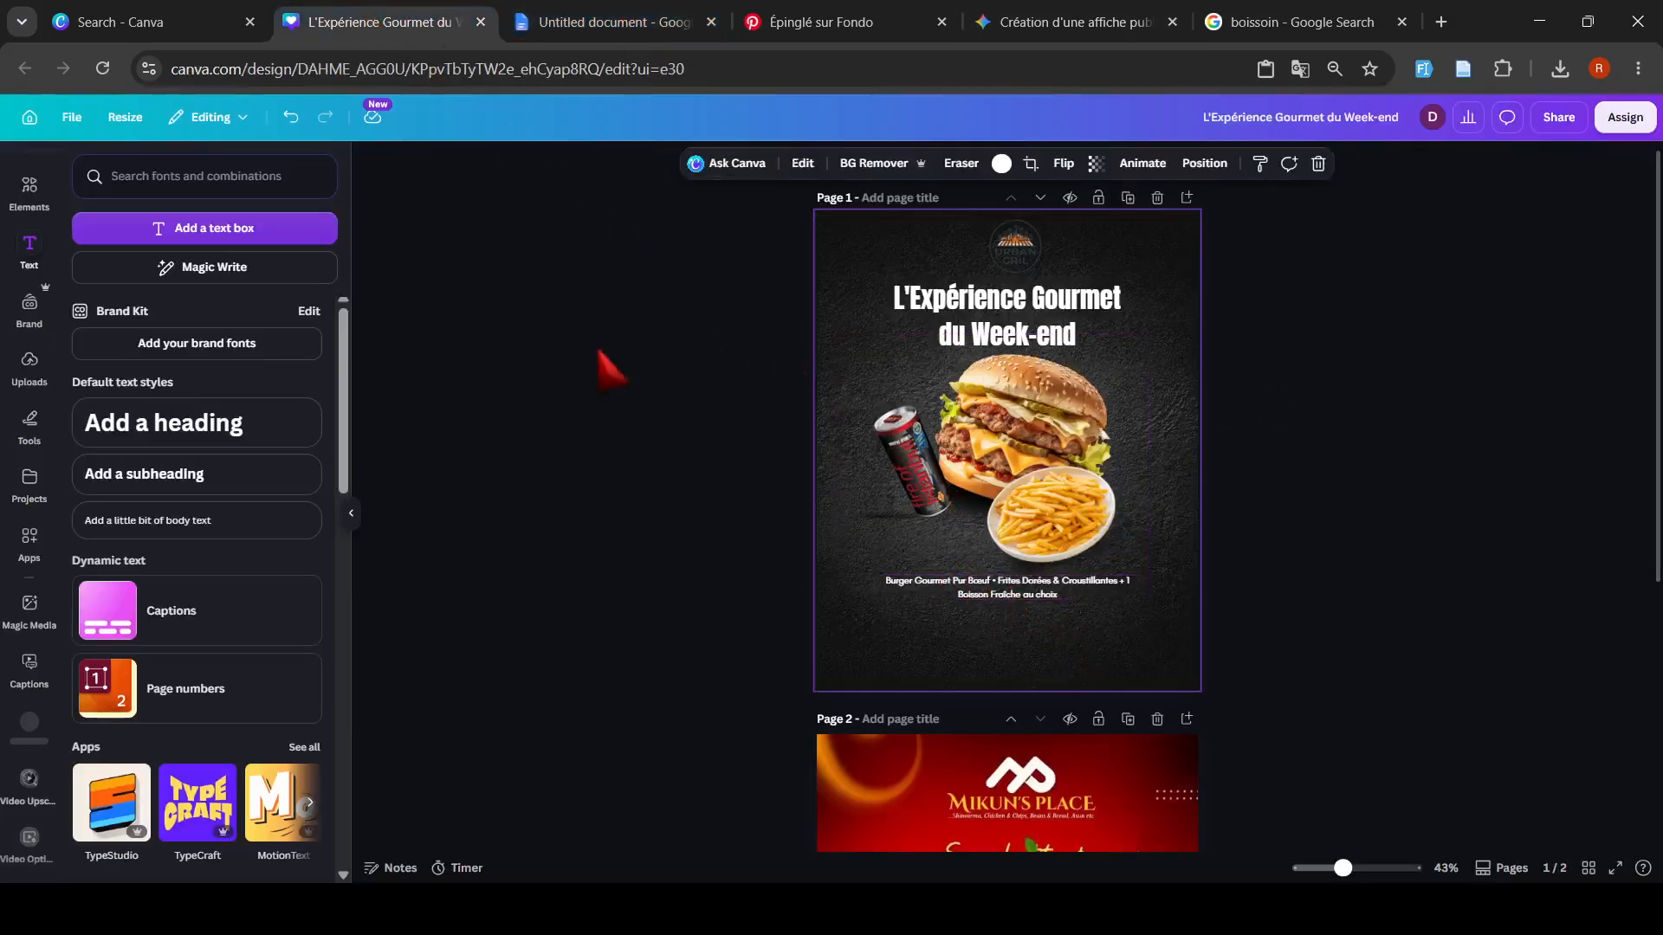
click(30, 251)
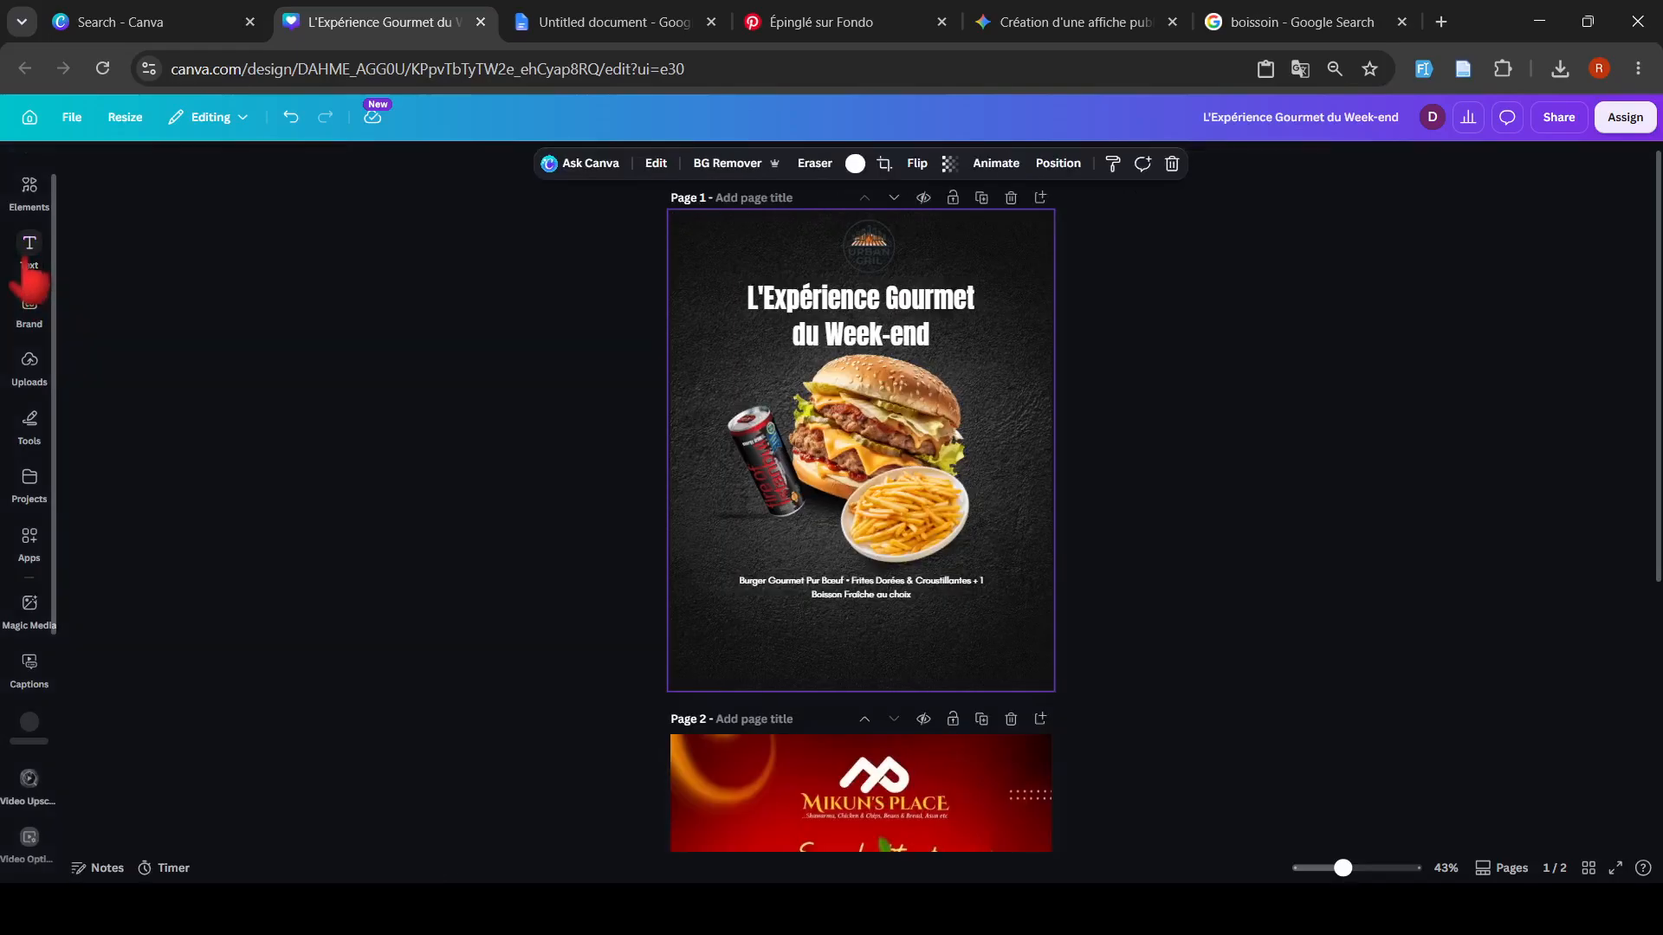
click(36, 201)
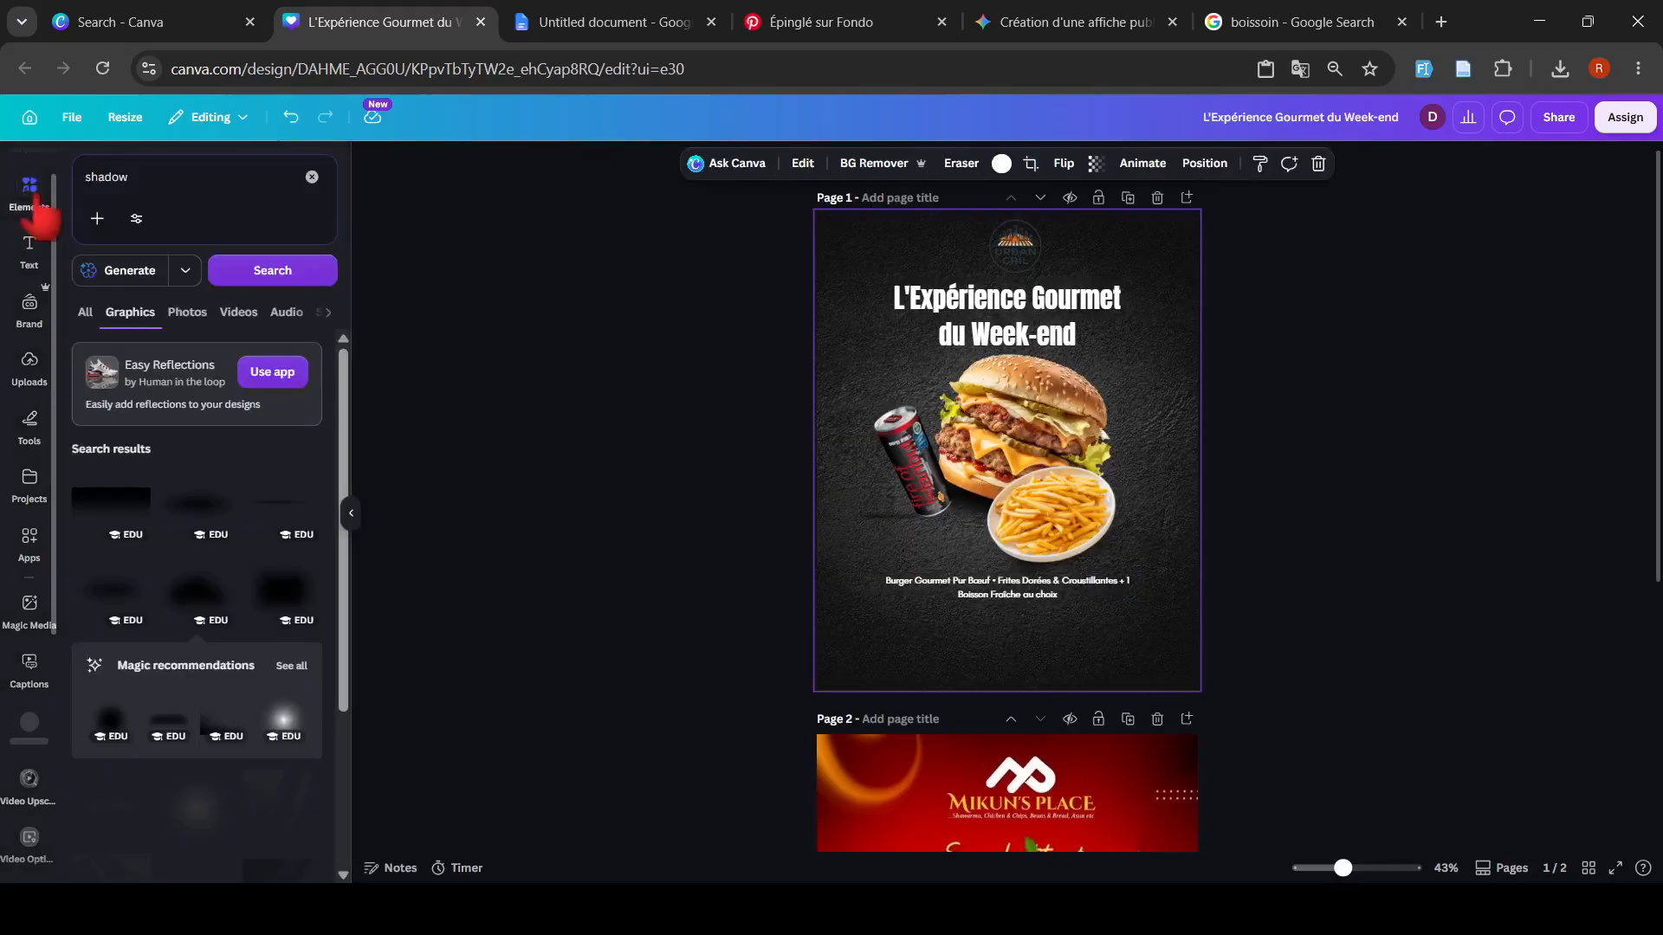
click(161, 179)
double_click(162, 179)
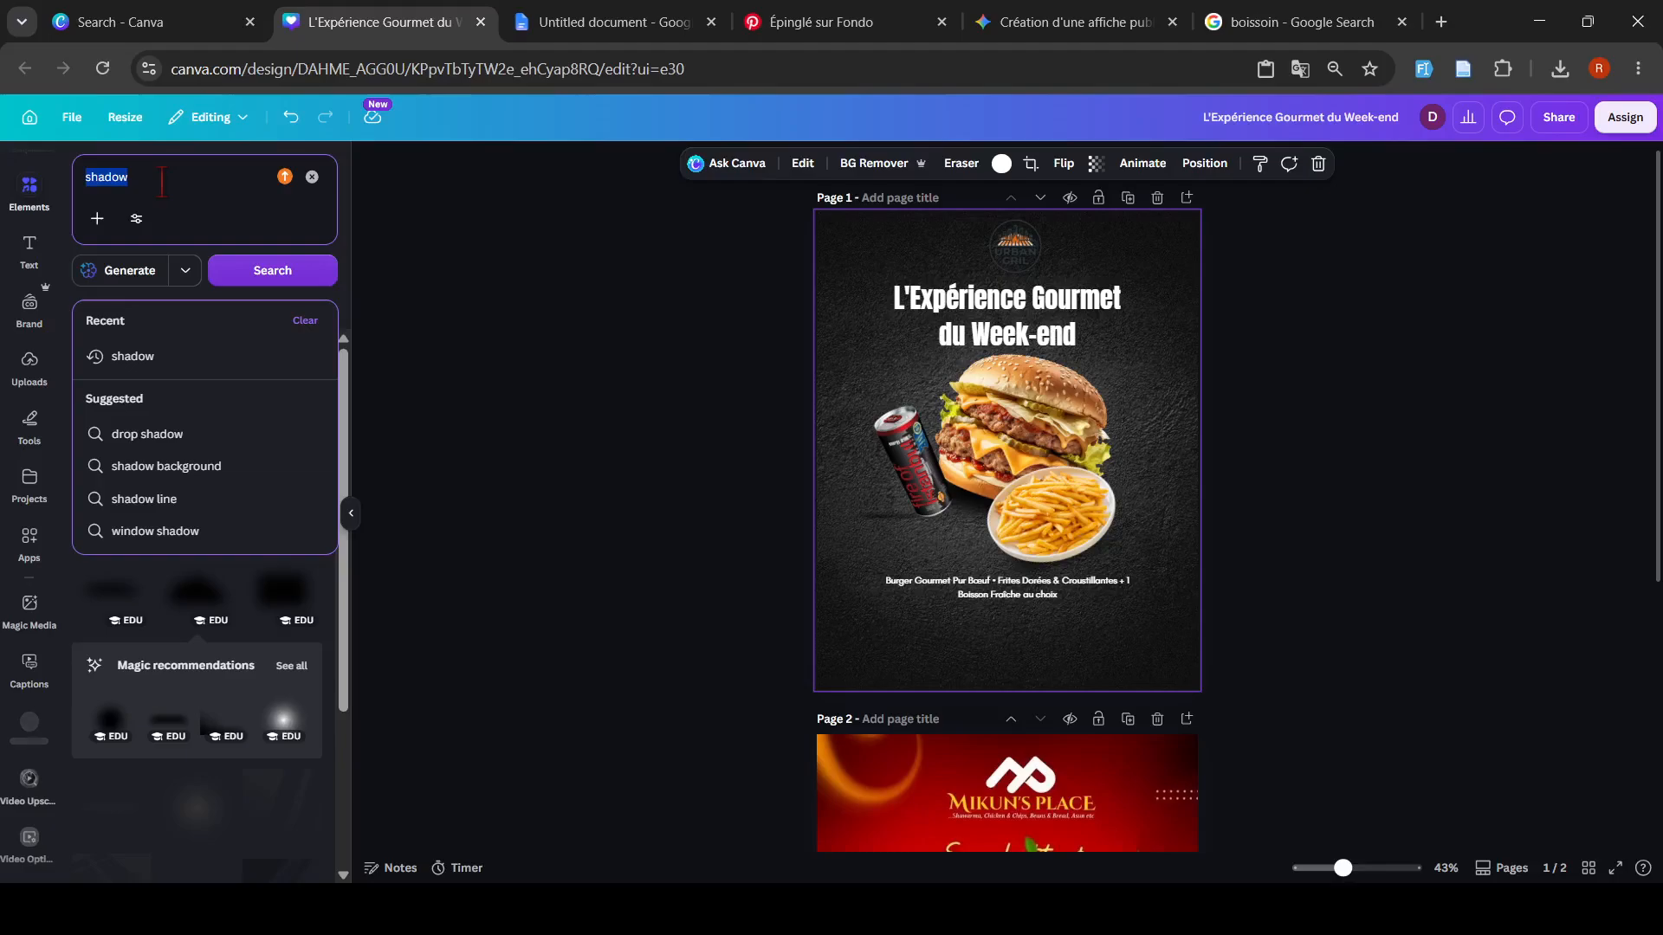
key(BackSpace)
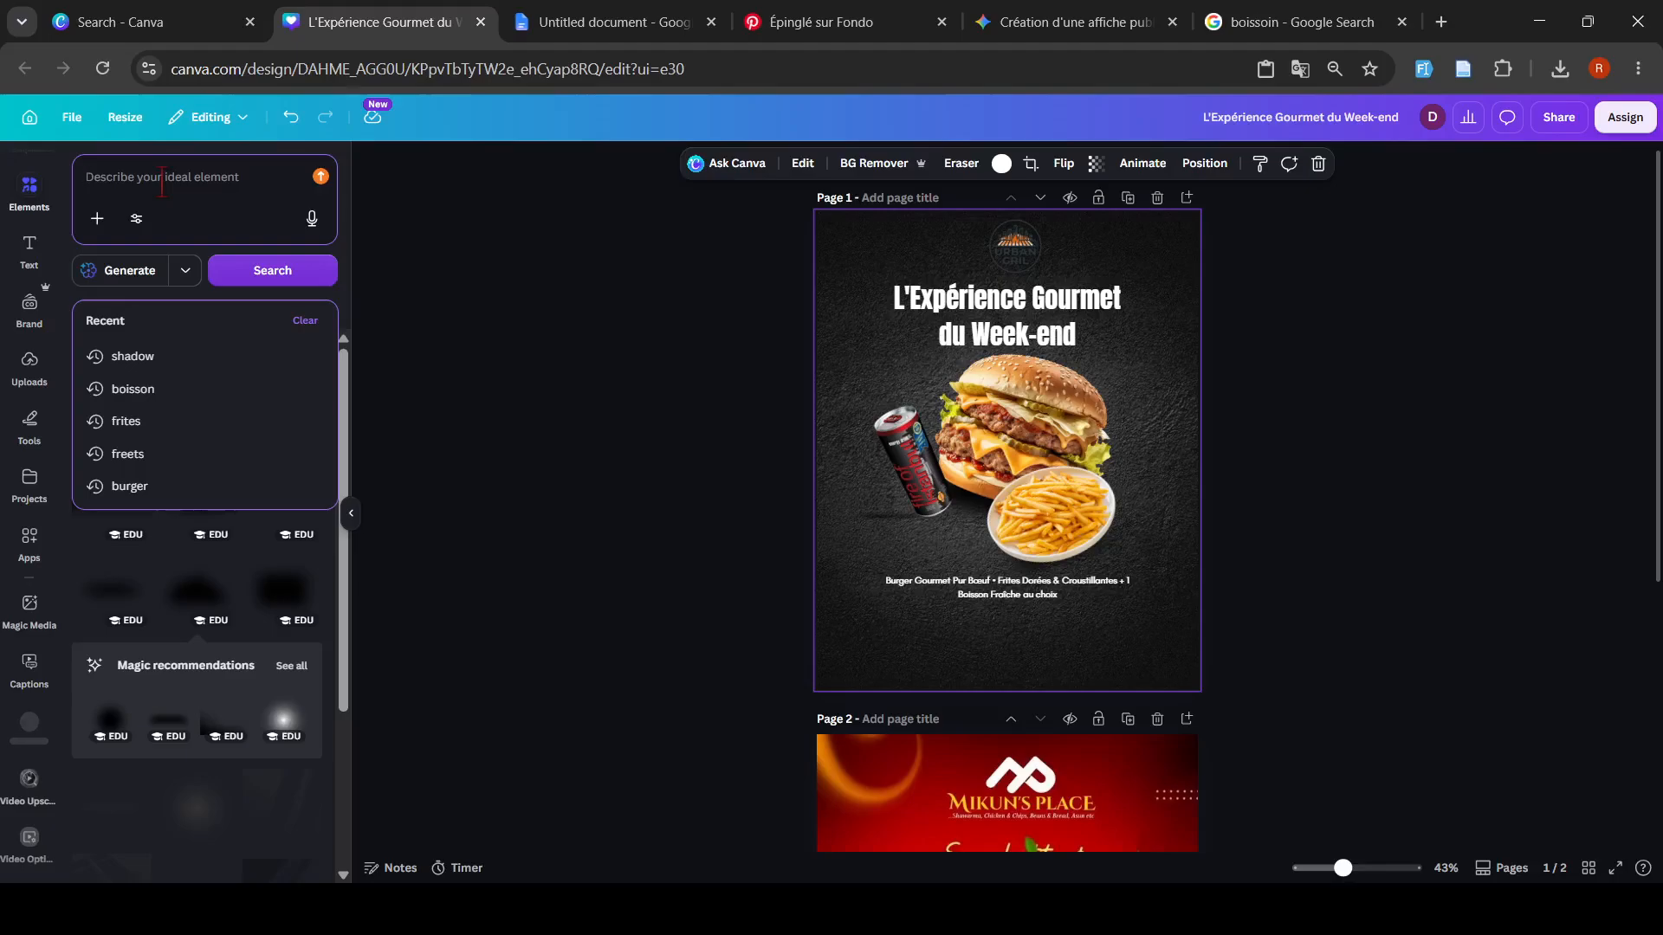
text(re)
key(BackSpace)
text(a)
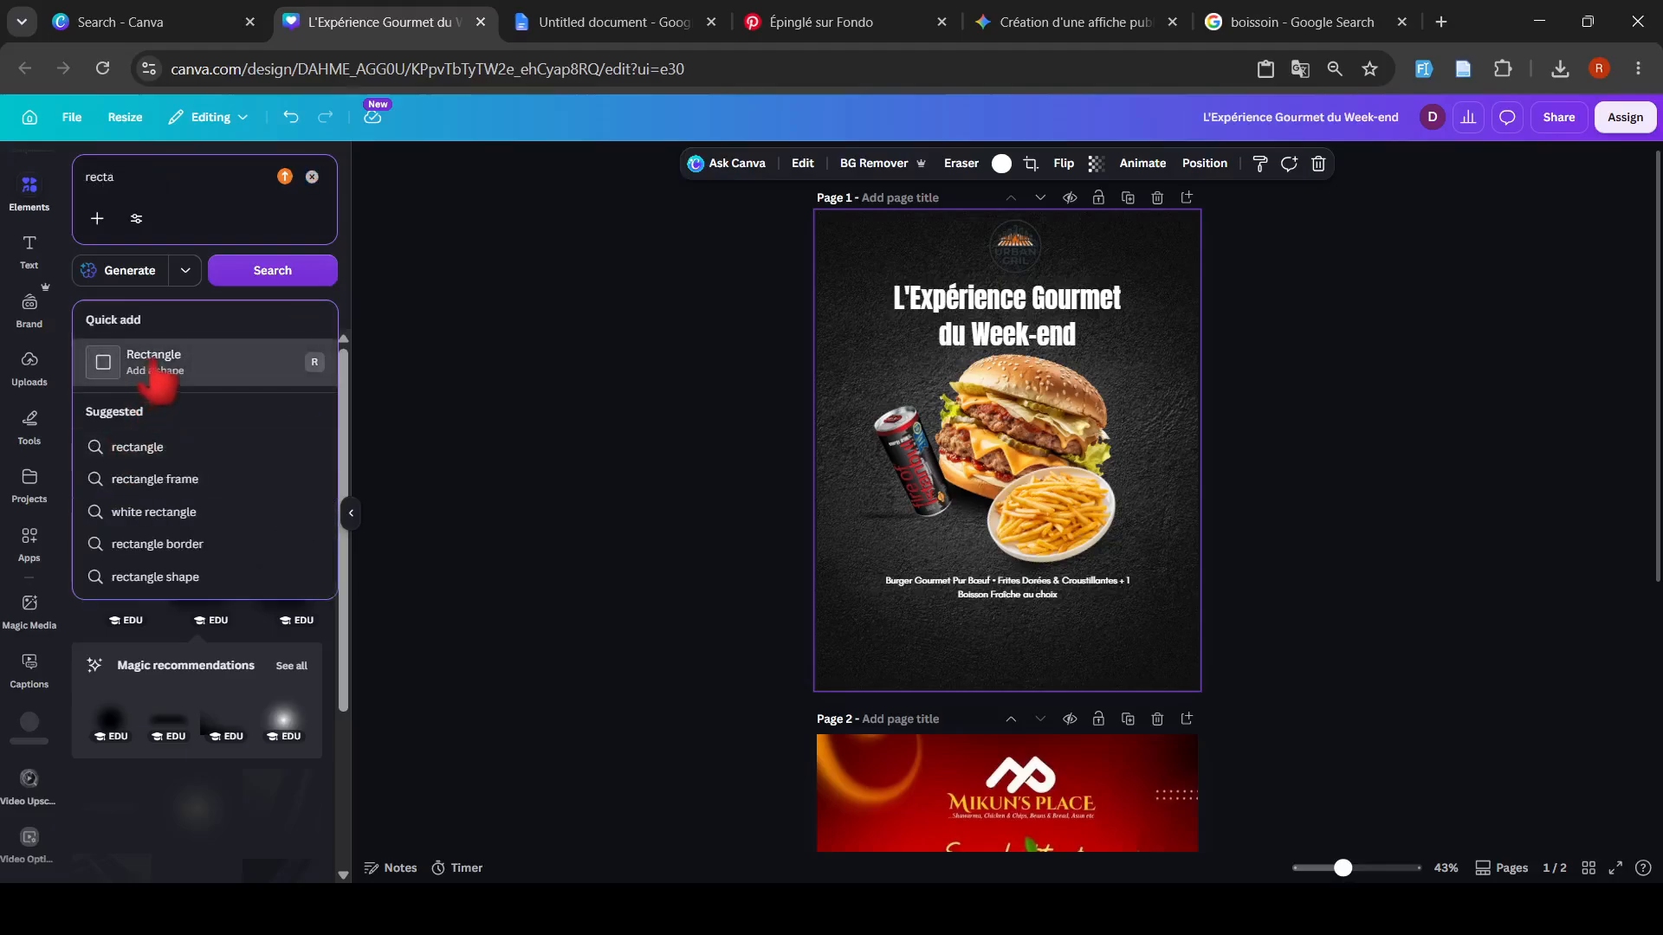
click(159, 374)
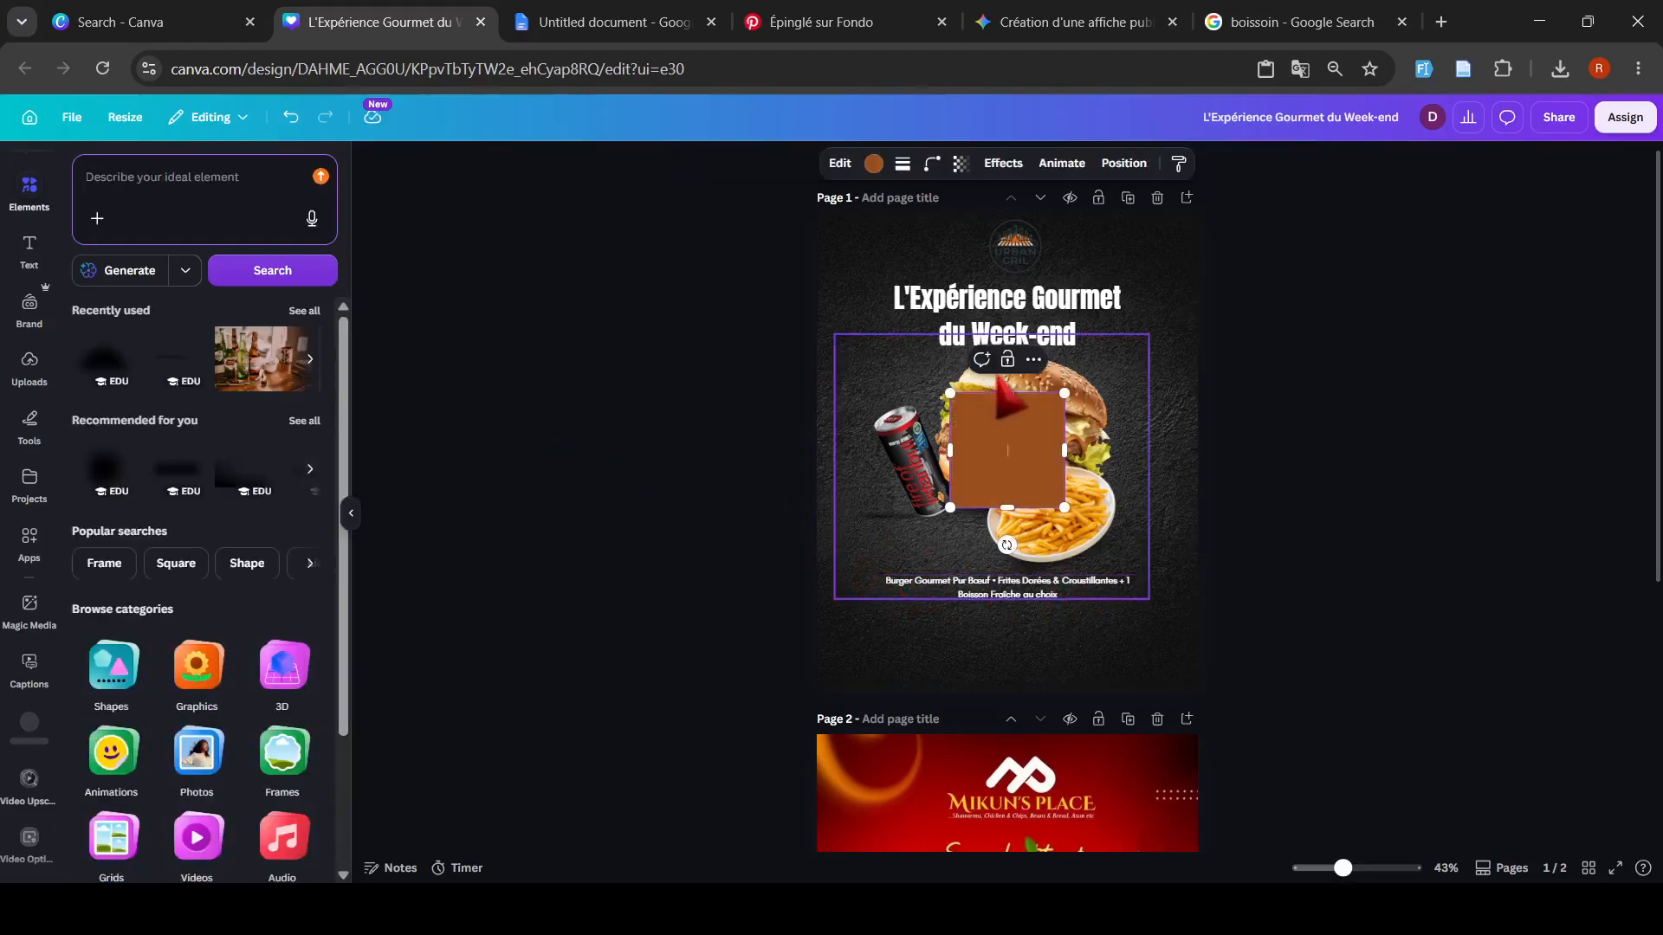
Step: Move the rectangle to the poster's bottom edge below the menu description, widen it, and lower its top edge
drag(972, 442, 922, 655)
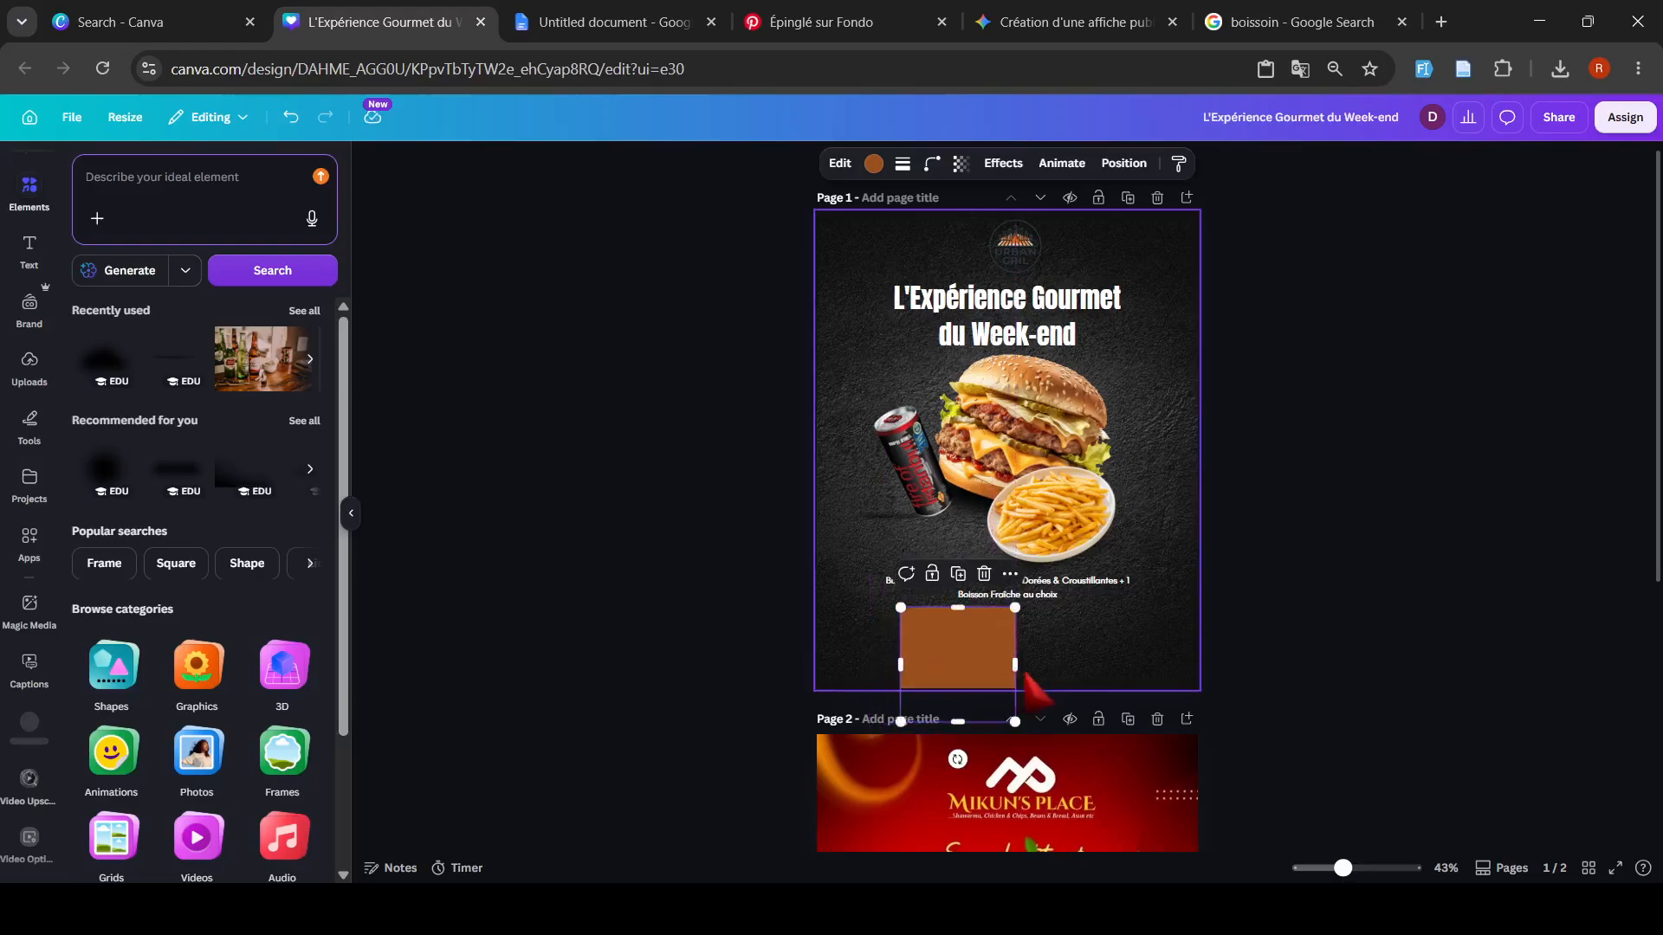
click(1024, 672)
click(971, 655)
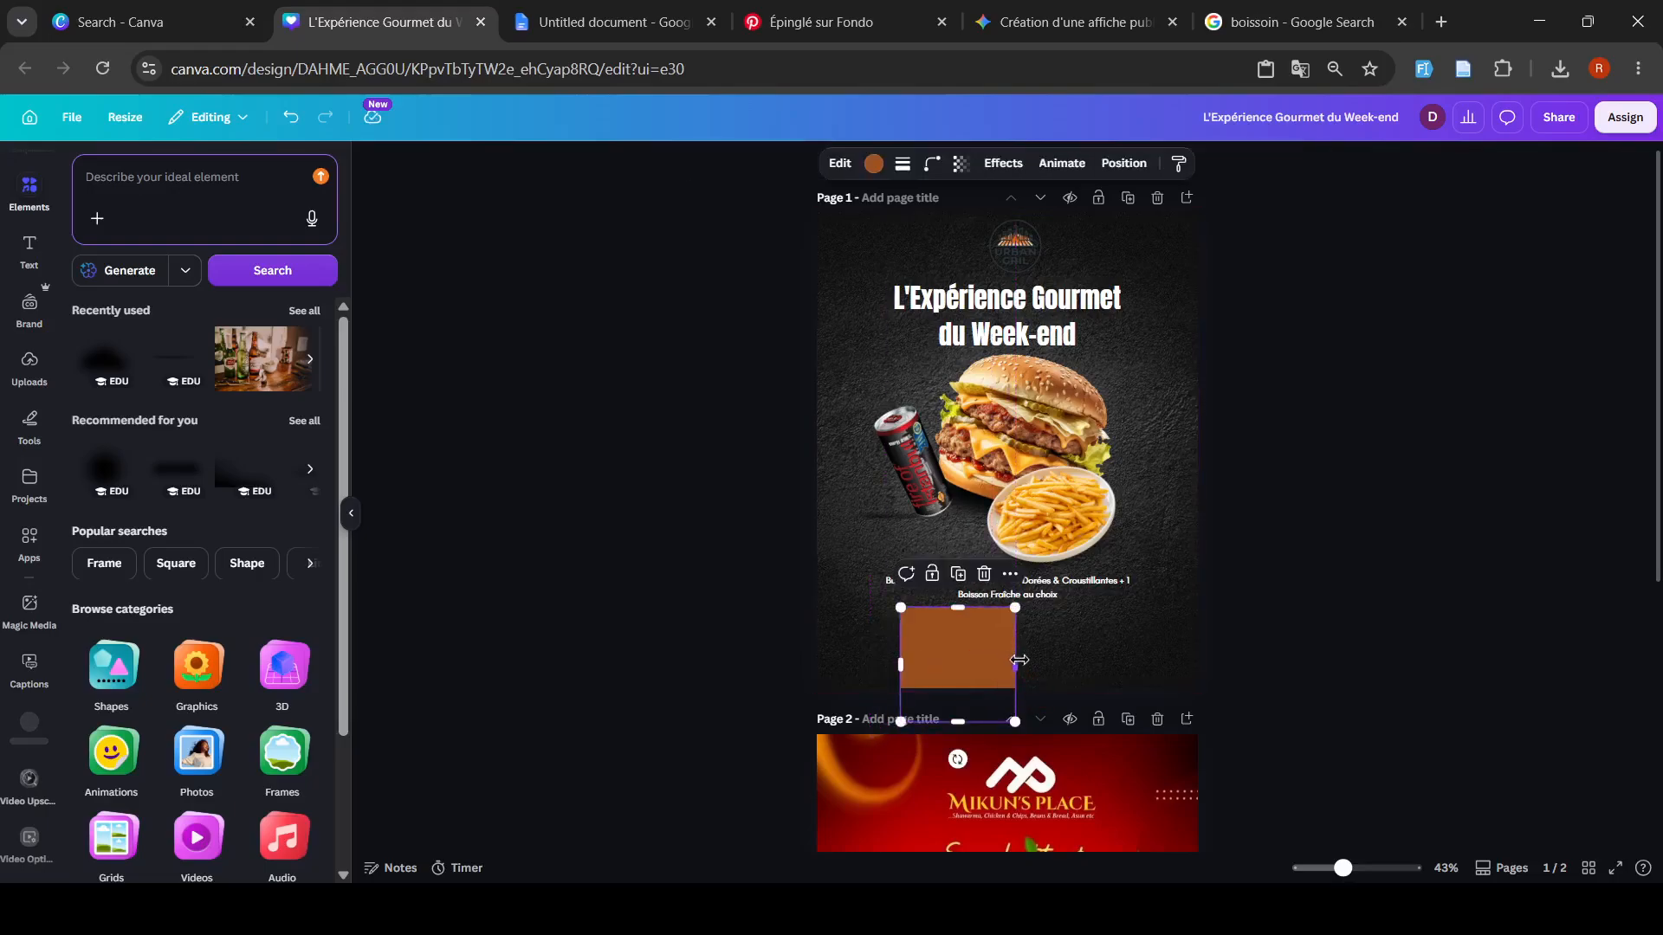
drag(1020, 659, 1121, 664)
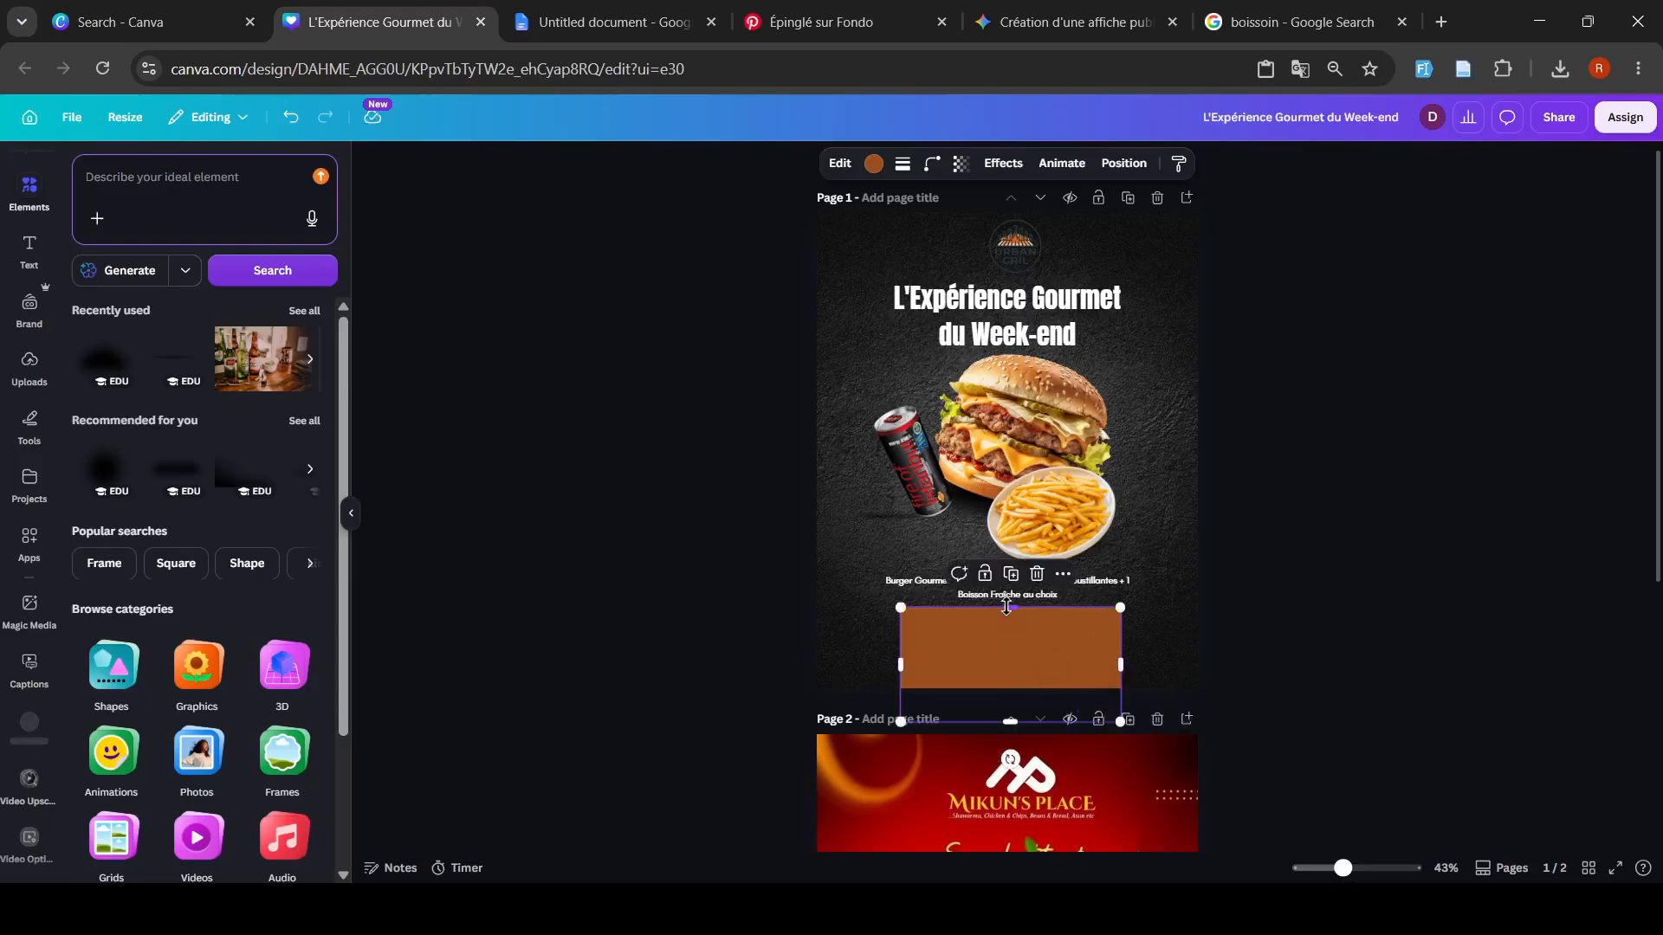
drag(1006, 606, 968, 517)
Step: Lock the brown rectangle in place at the bottom of the poster
click(984, 610)
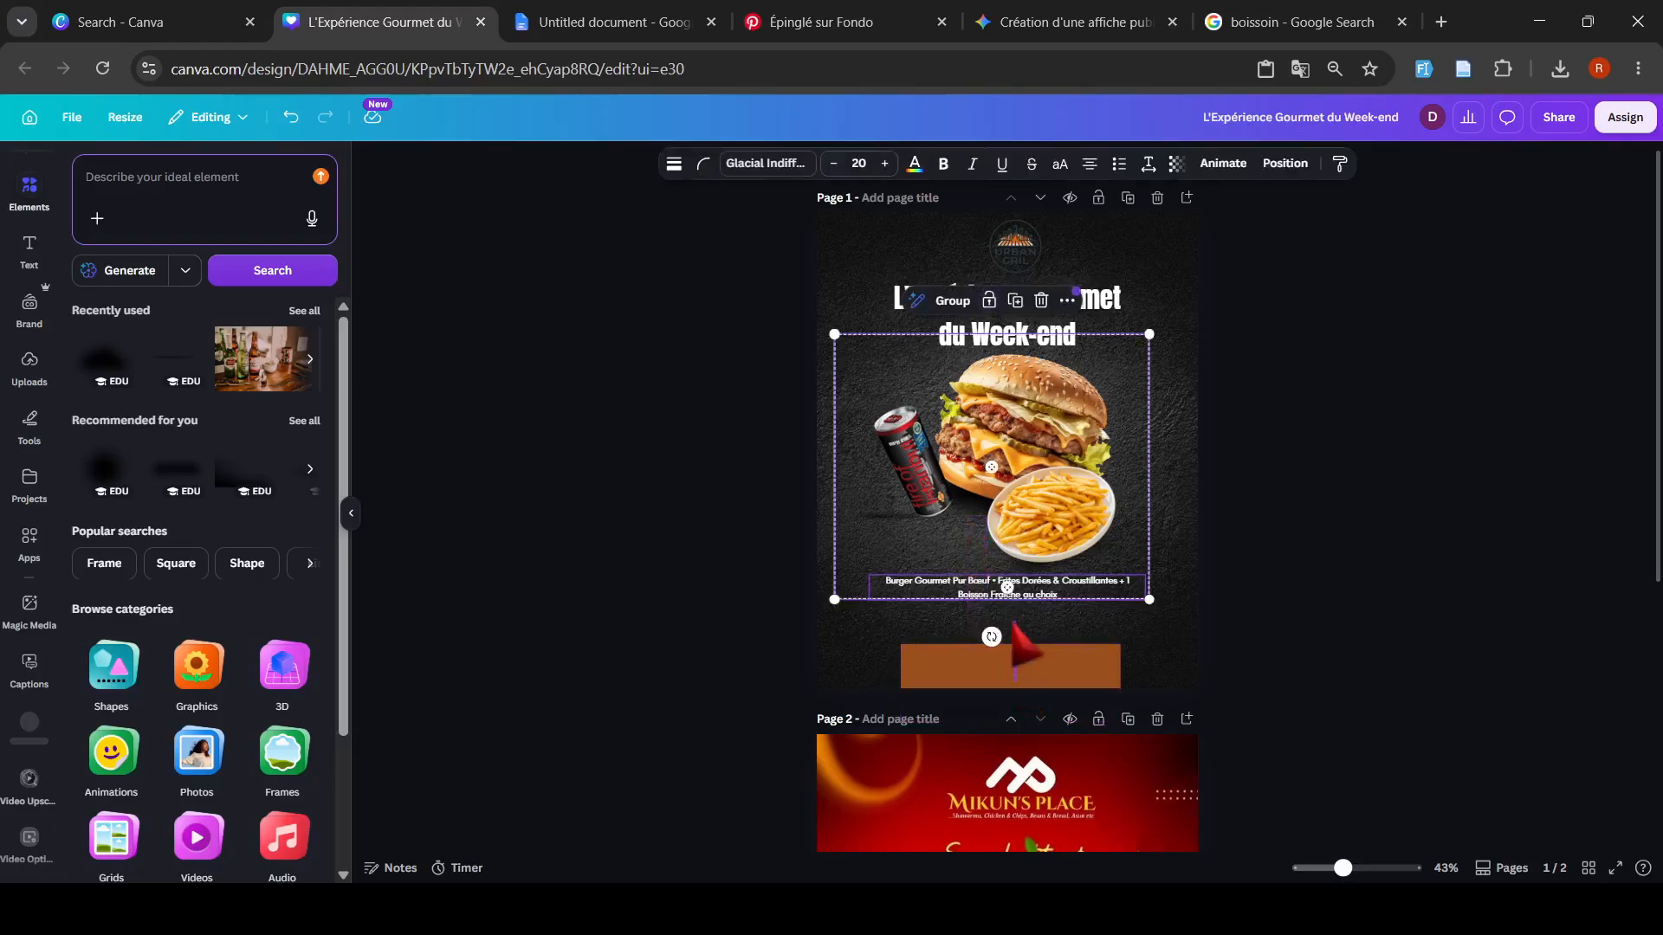
click(1014, 625)
click(1029, 672)
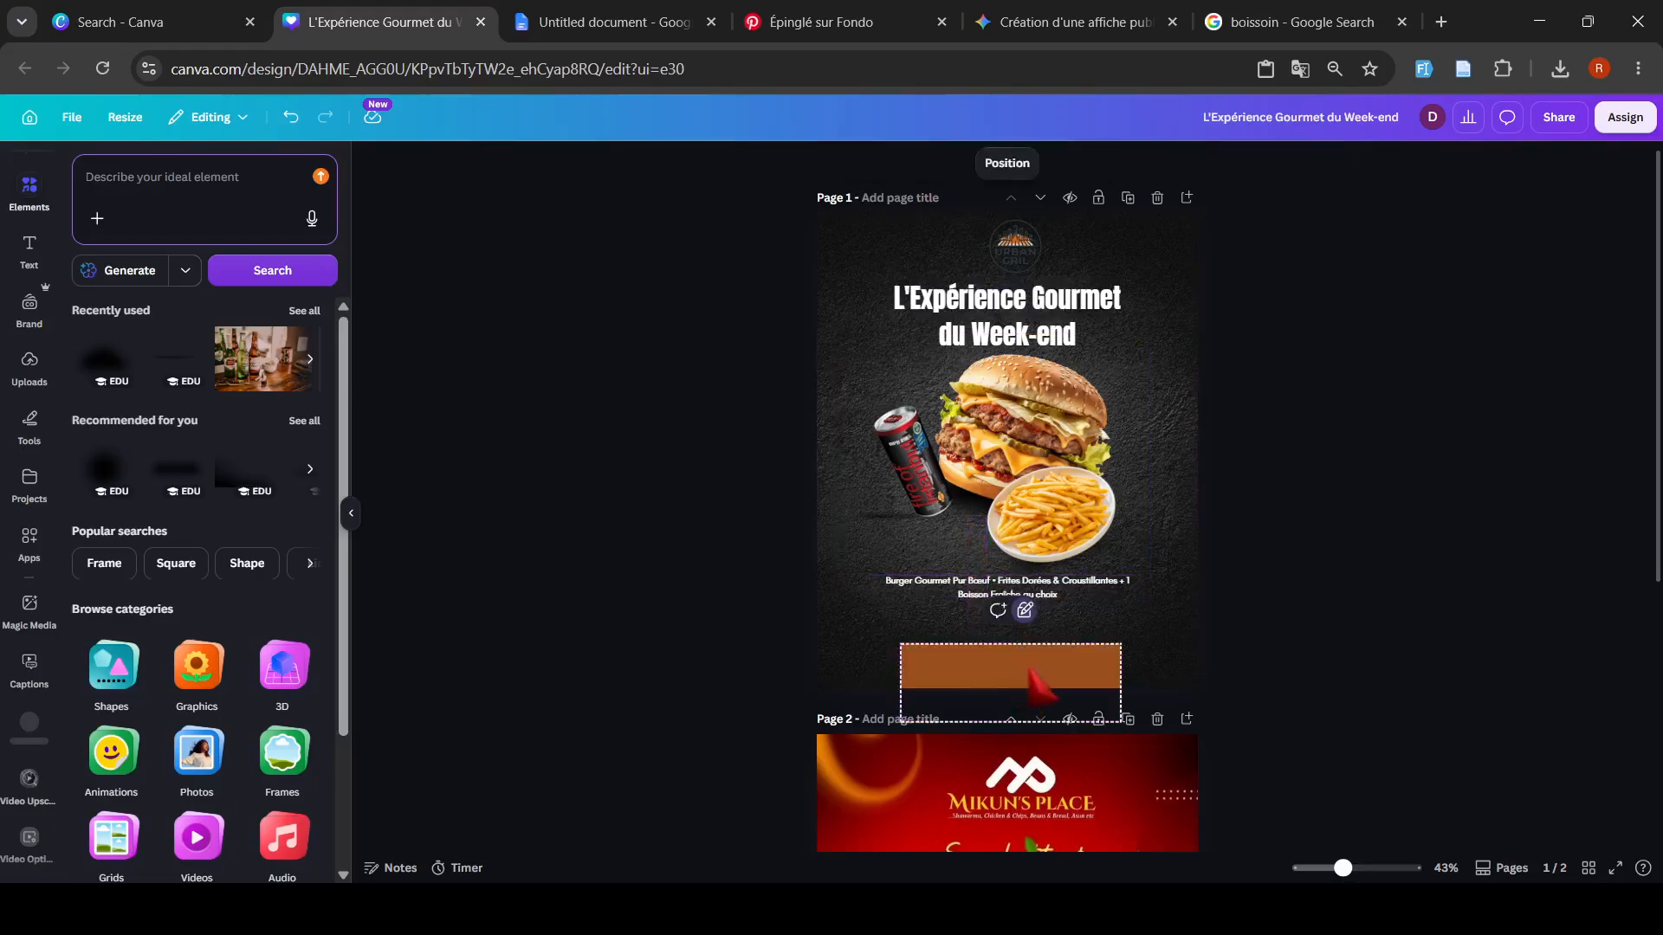
click(1028, 625)
click(1018, 665)
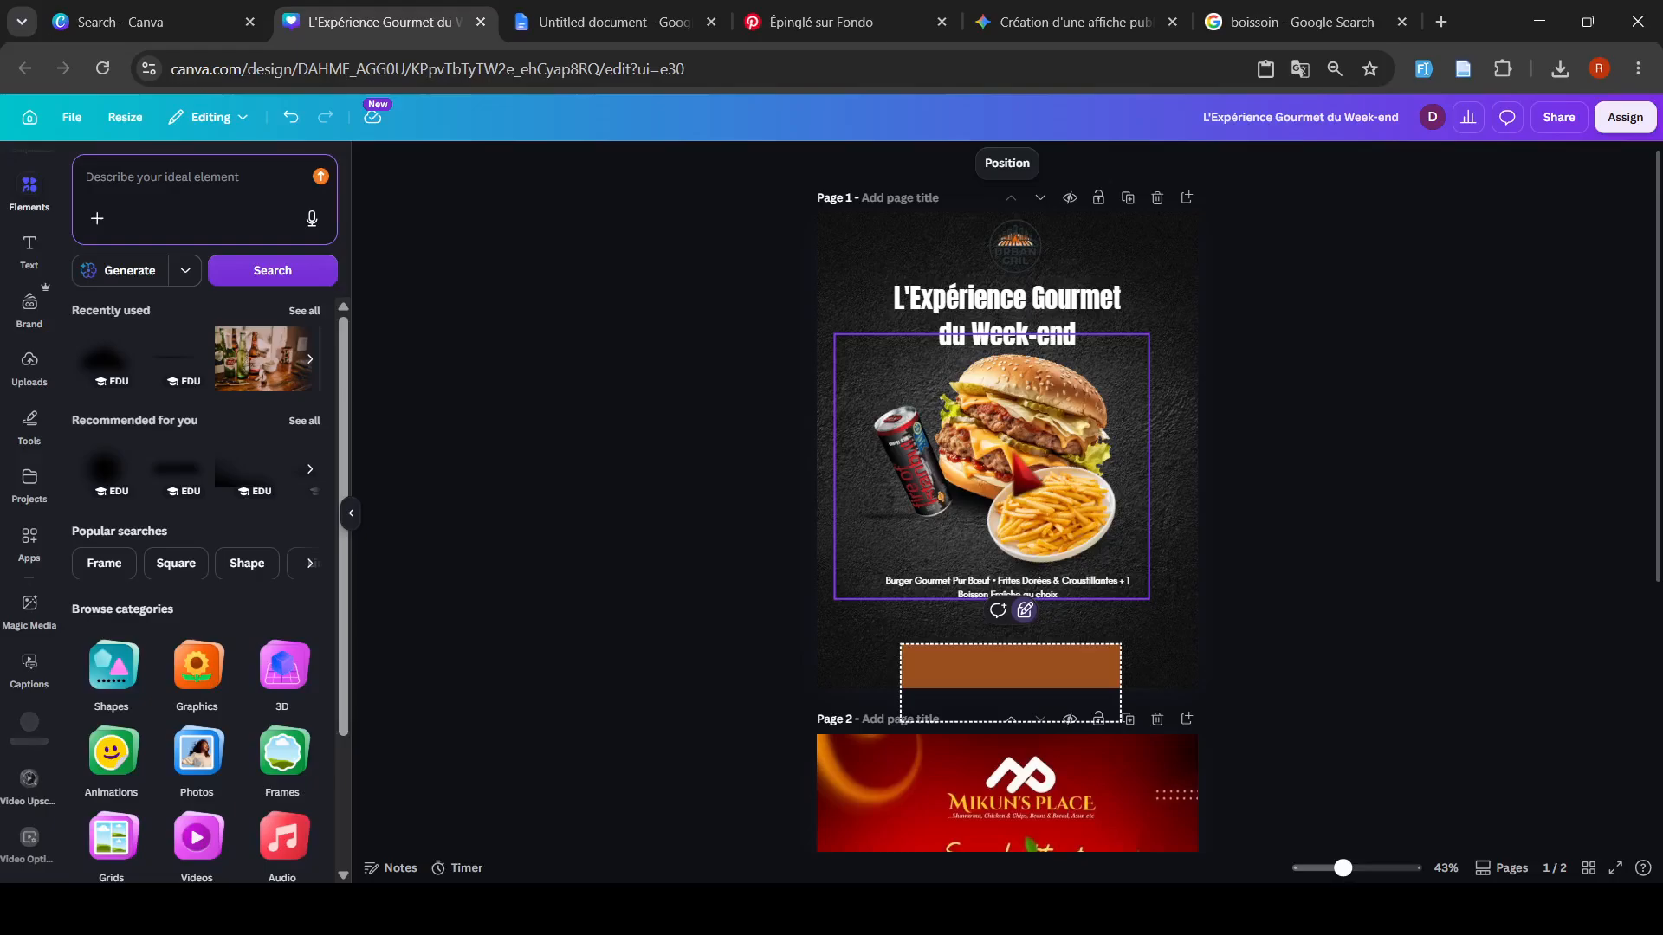
Step: Lock the position and appearance of the grouped burger, drink and fries, and unlock the group again
click(1015, 459)
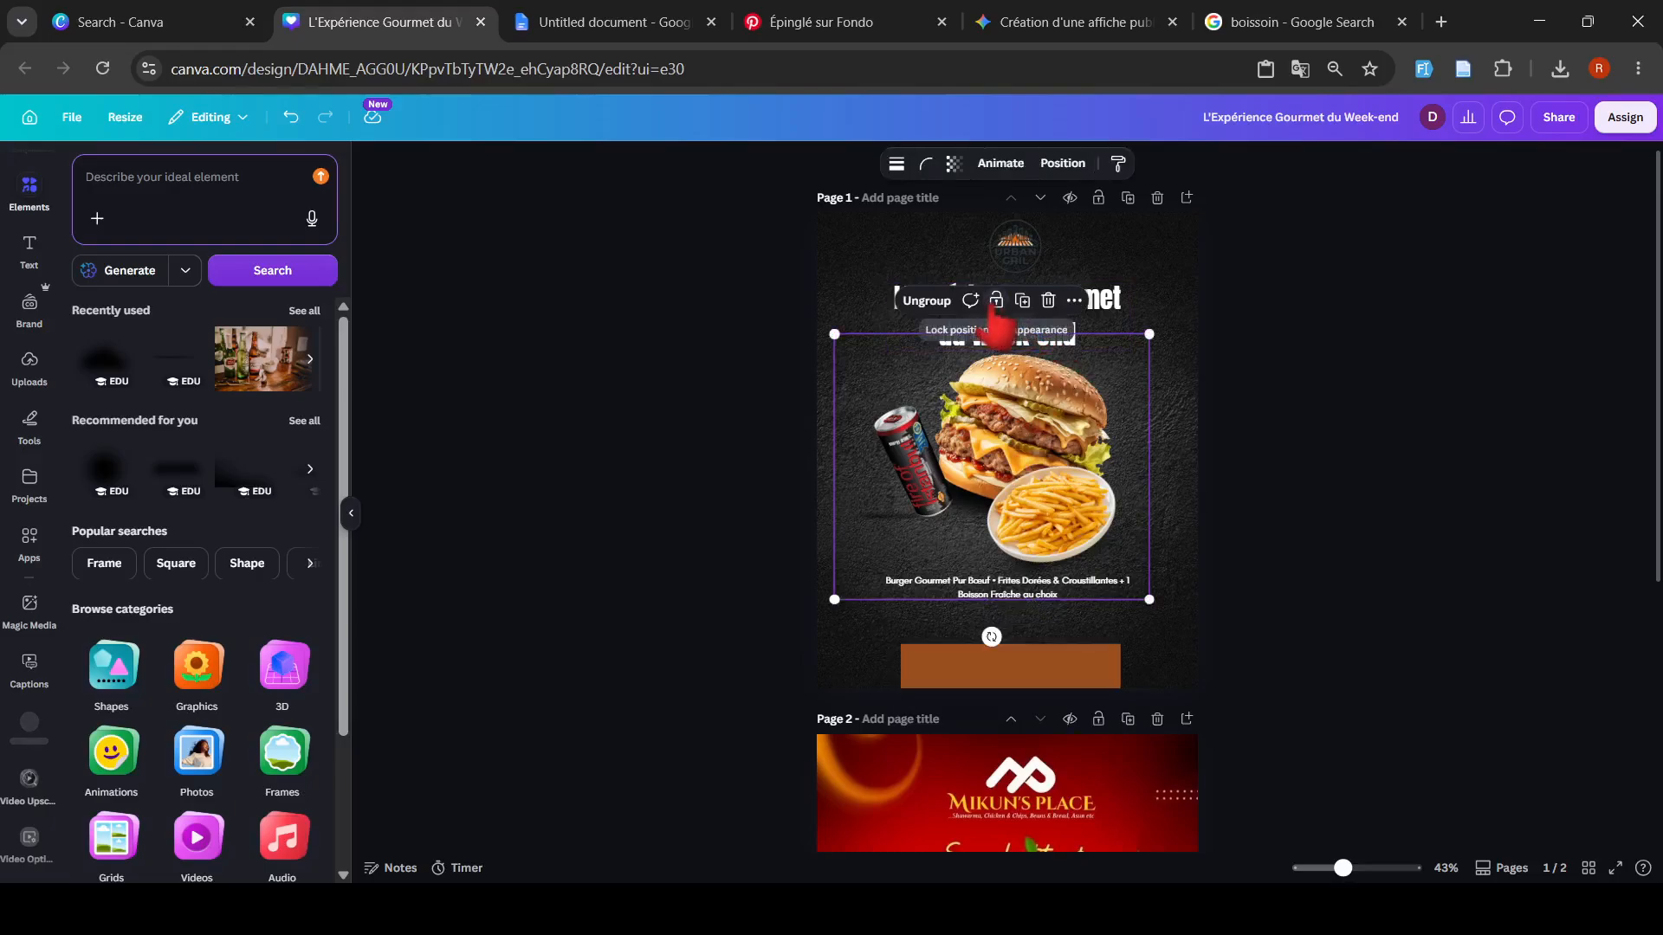
click(996, 301)
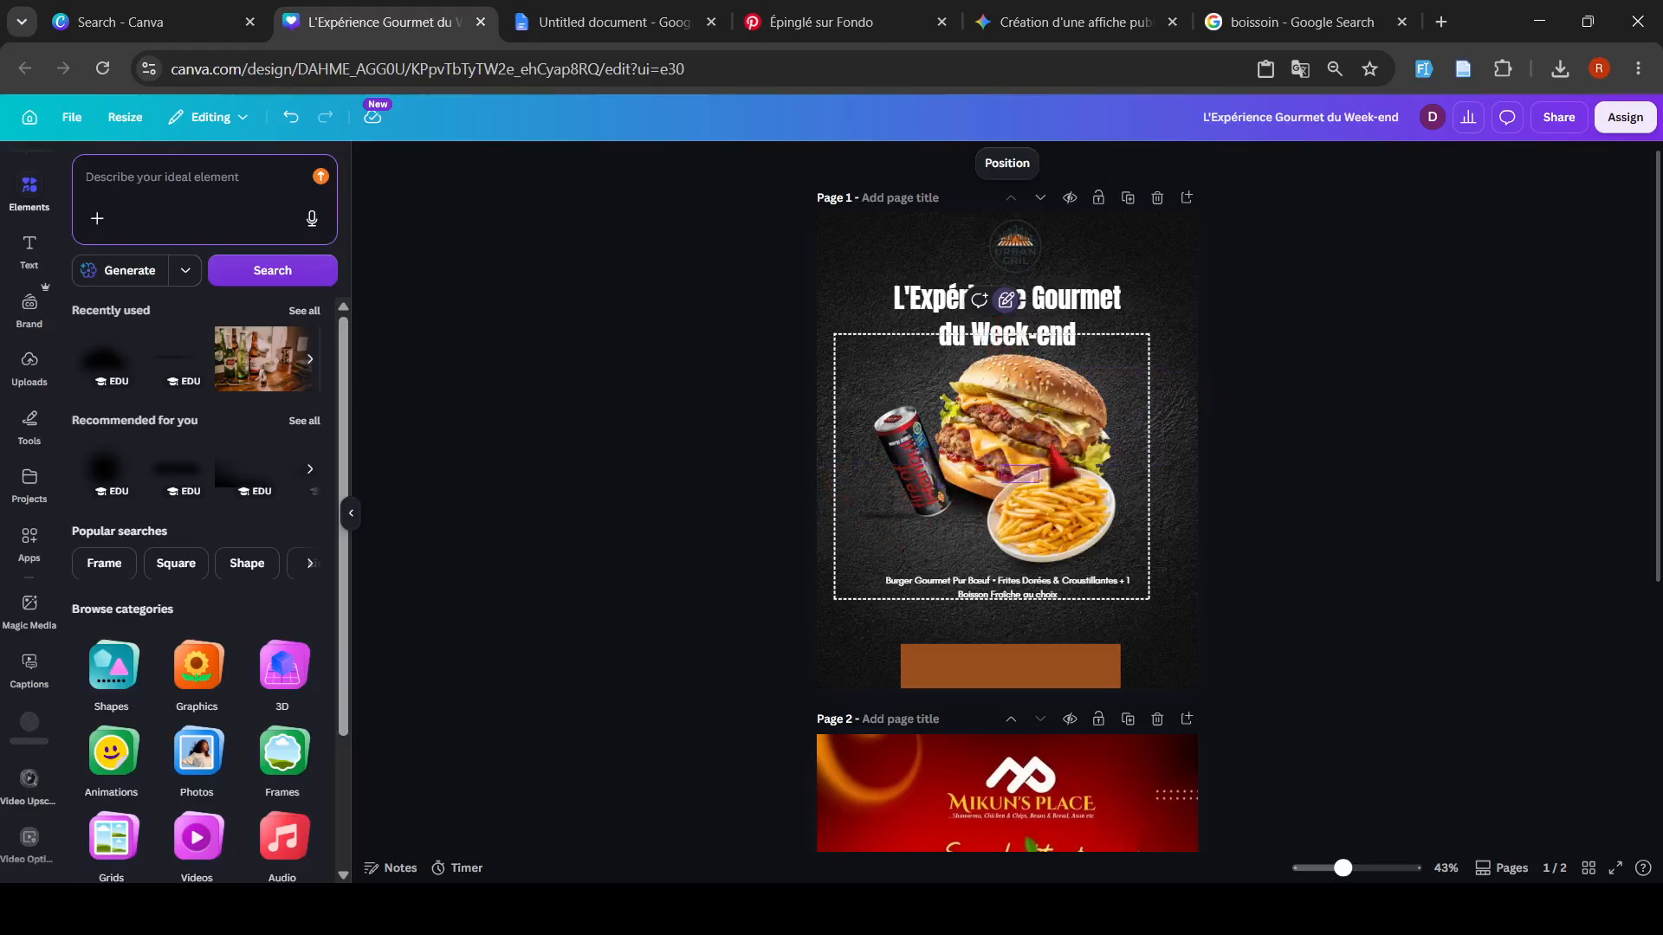
click(764, 515)
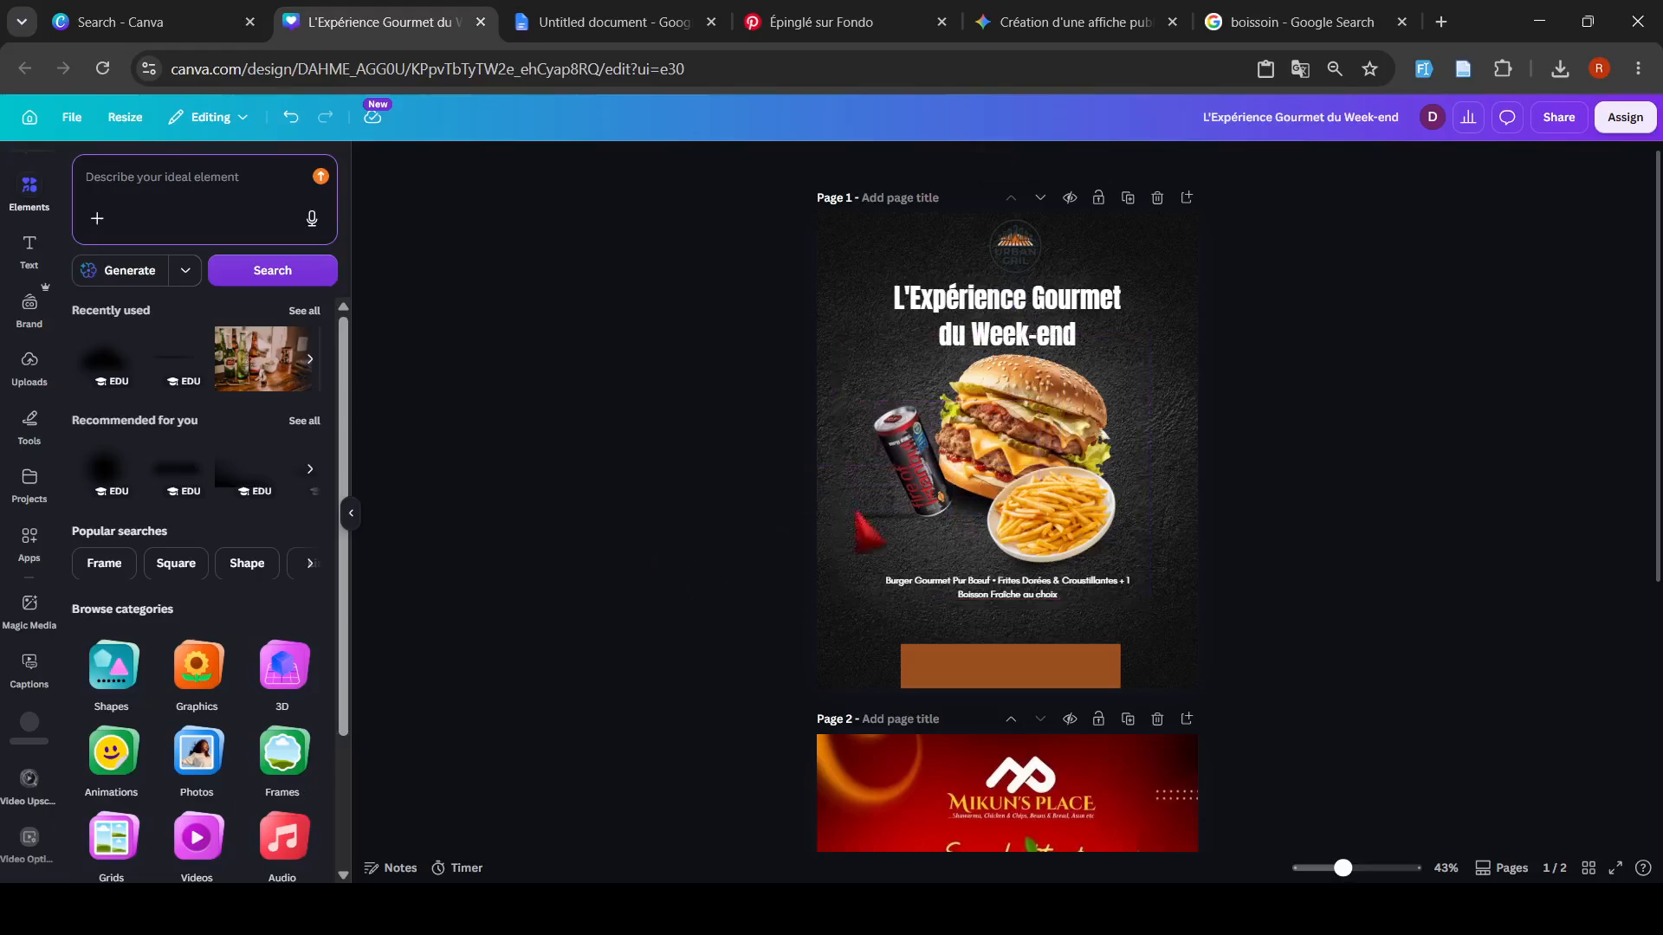
click(1008, 433)
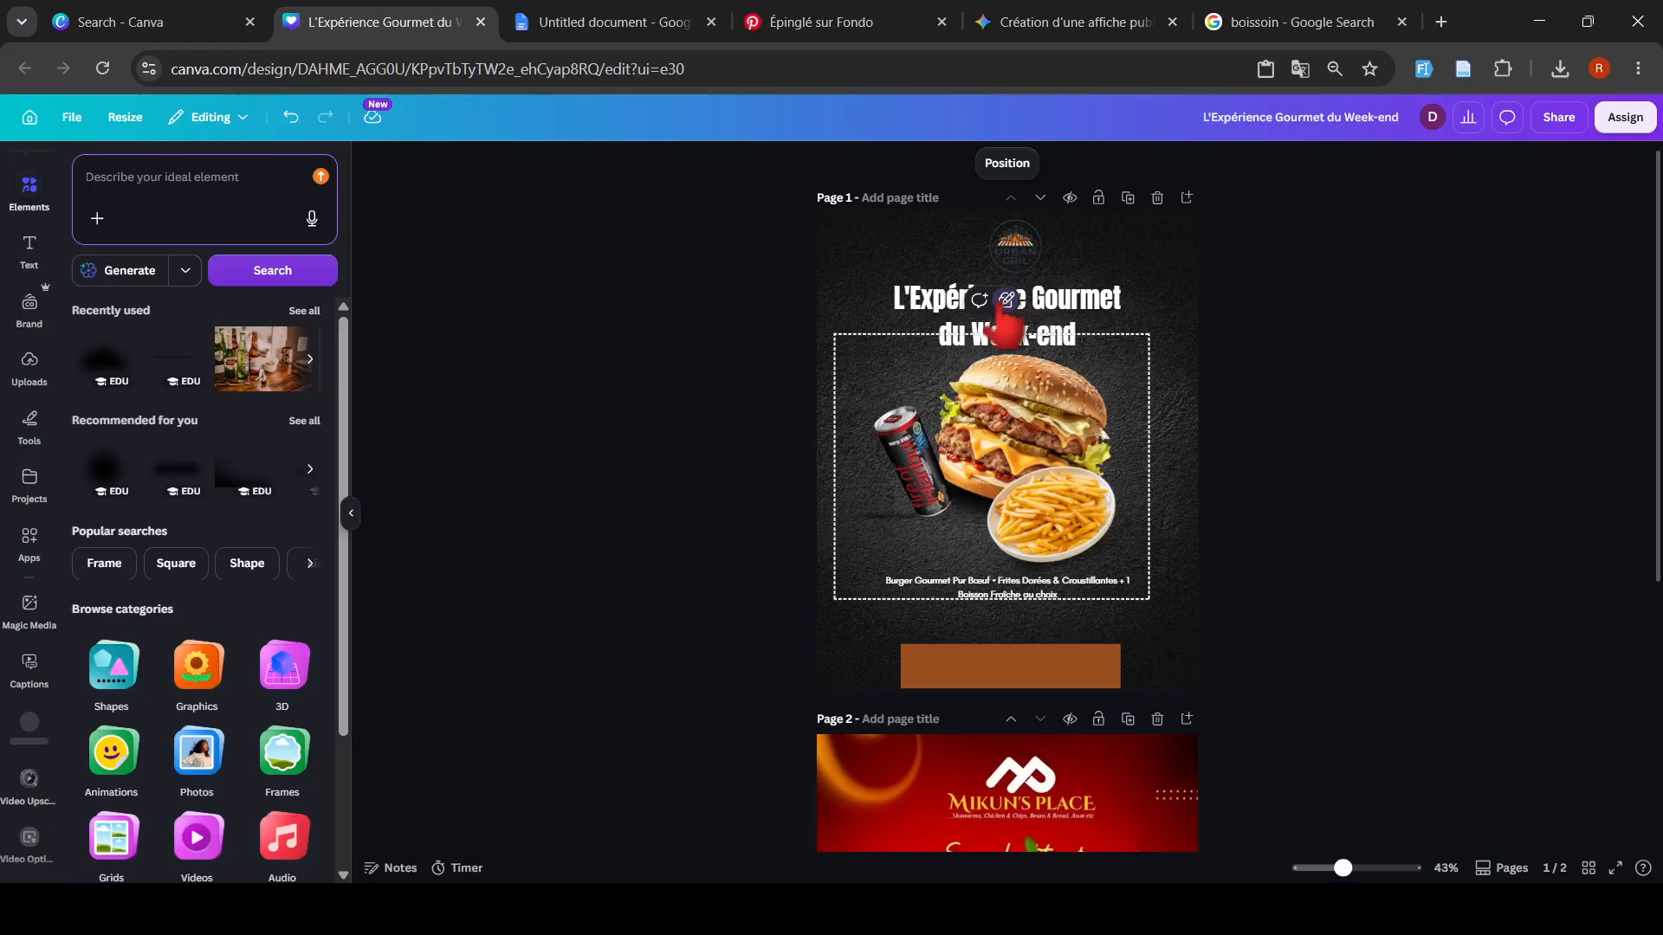
click(1006, 300)
click(1005, 301)
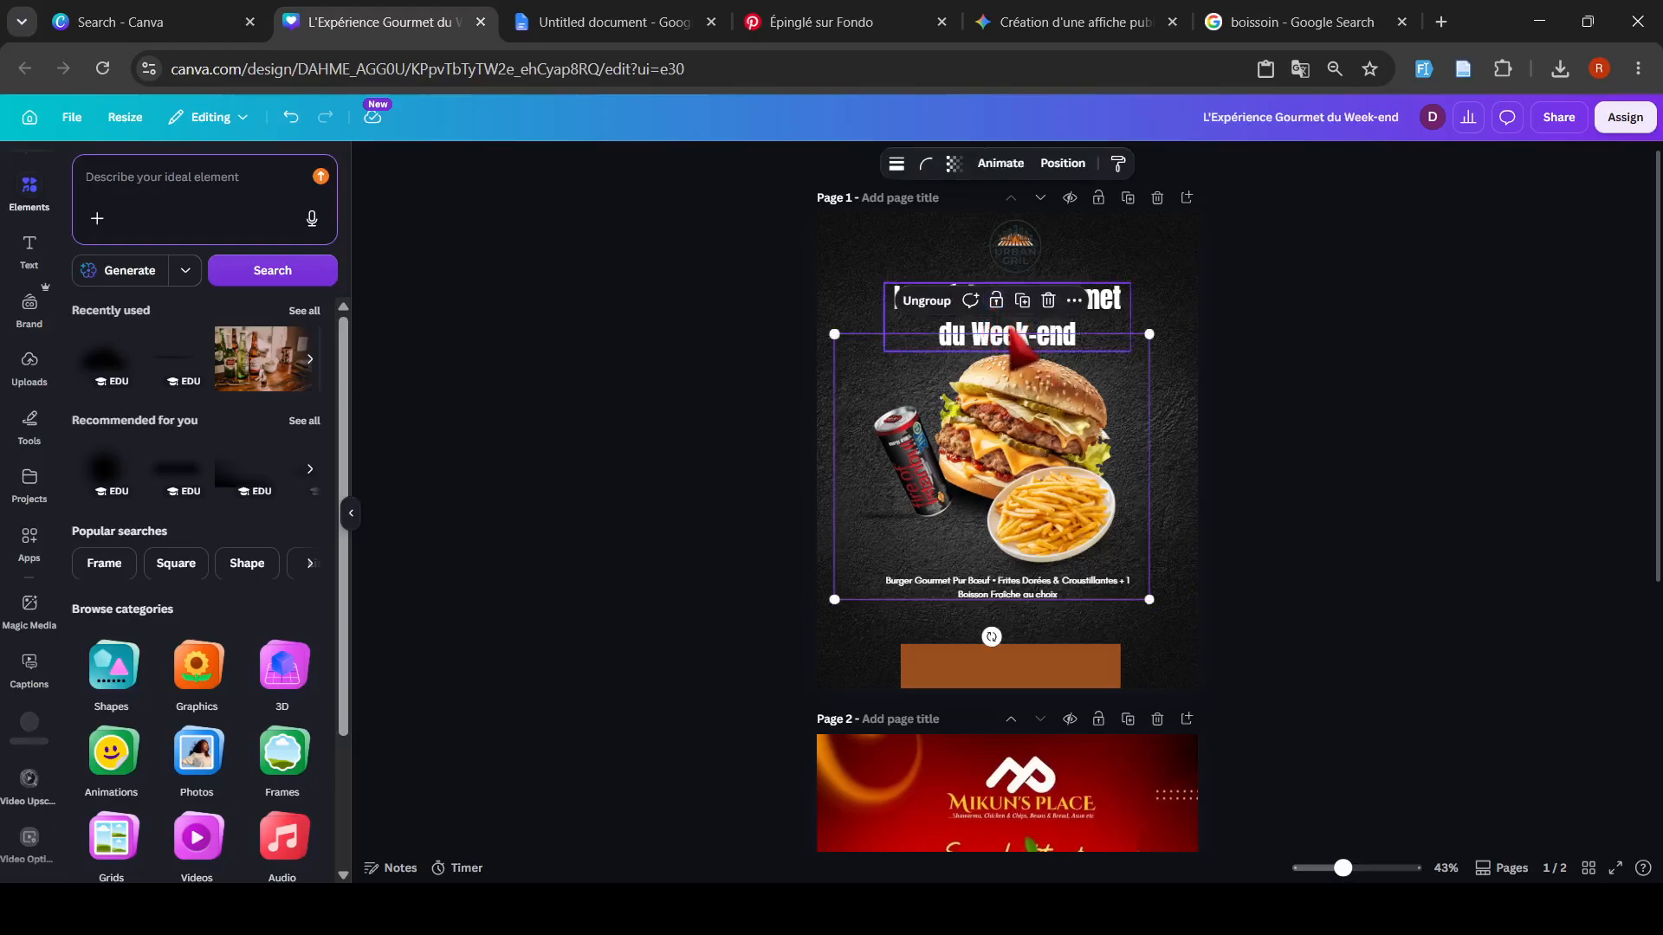
click(1200, 447)
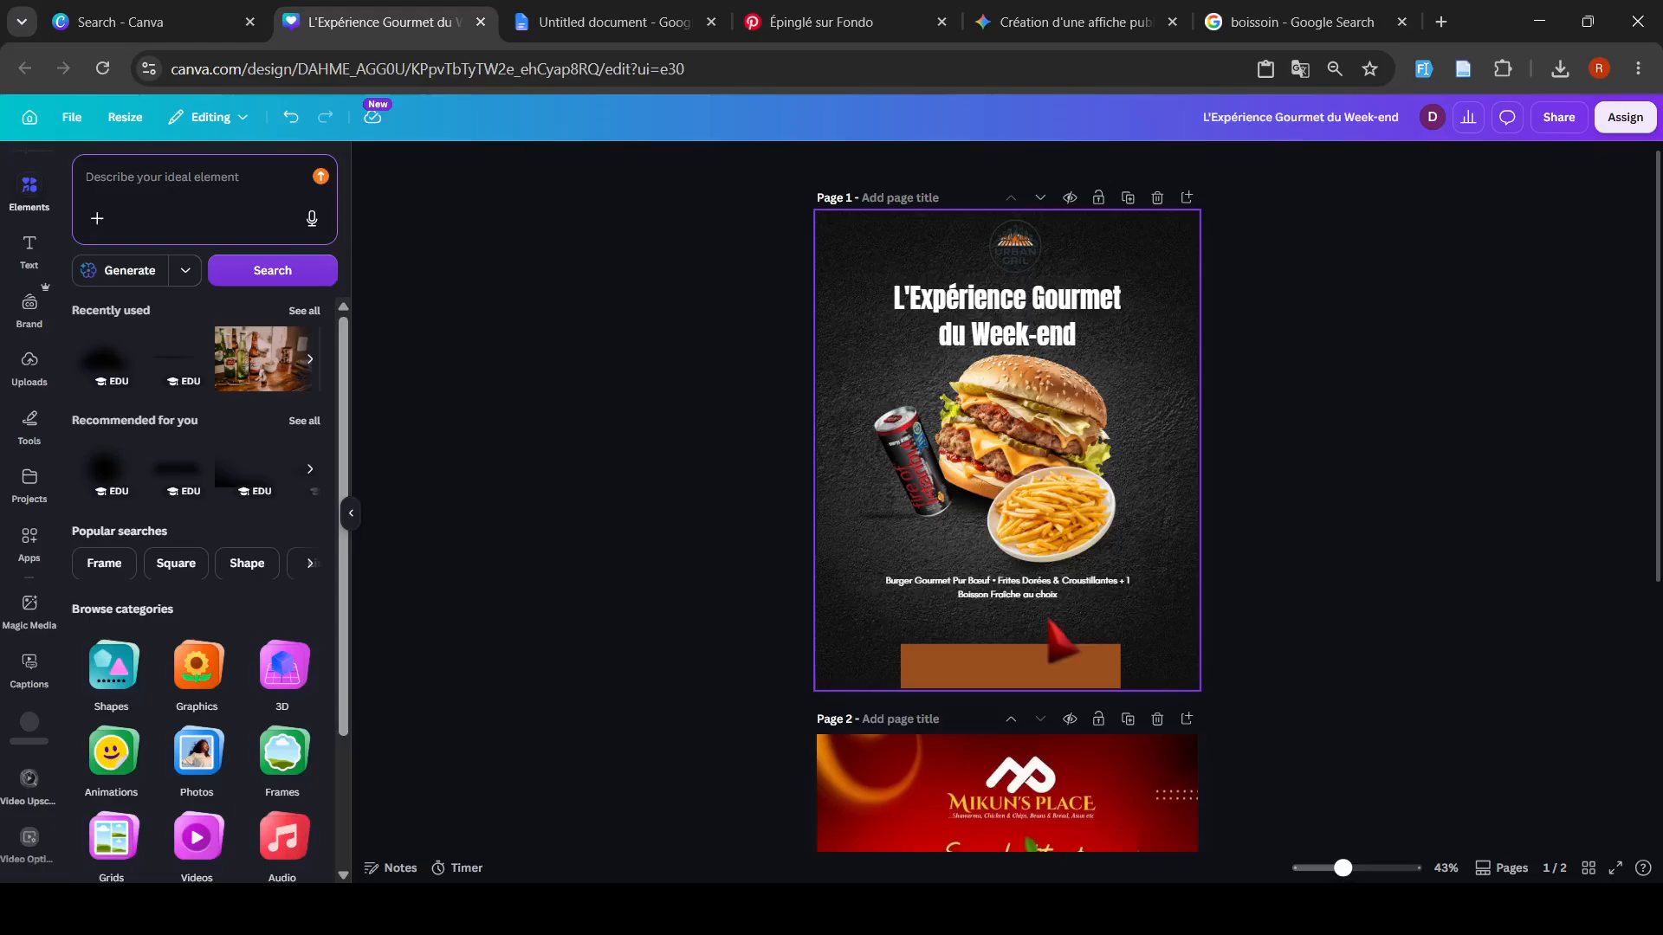
Step: Move the brown rectangle up from the poster's bottom edge and lower its top edge to form a thin bar beneath the menu description
scroll(1049, 620, down, 2)
click(953, 524)
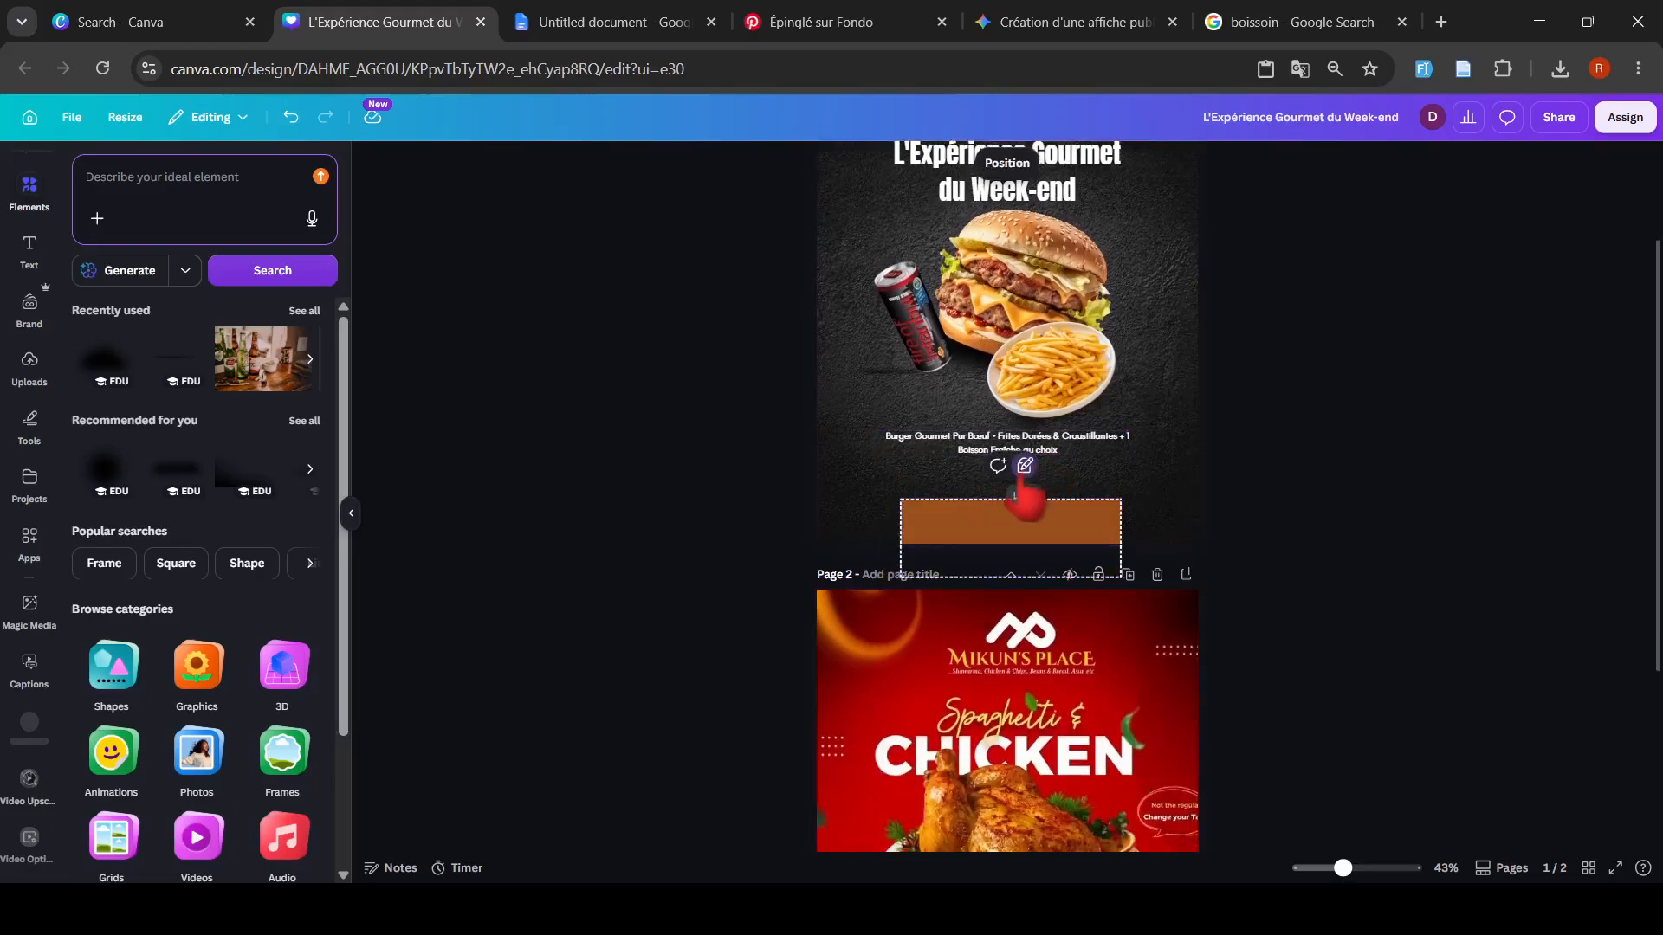
drag(1048, 533, 986, 448)
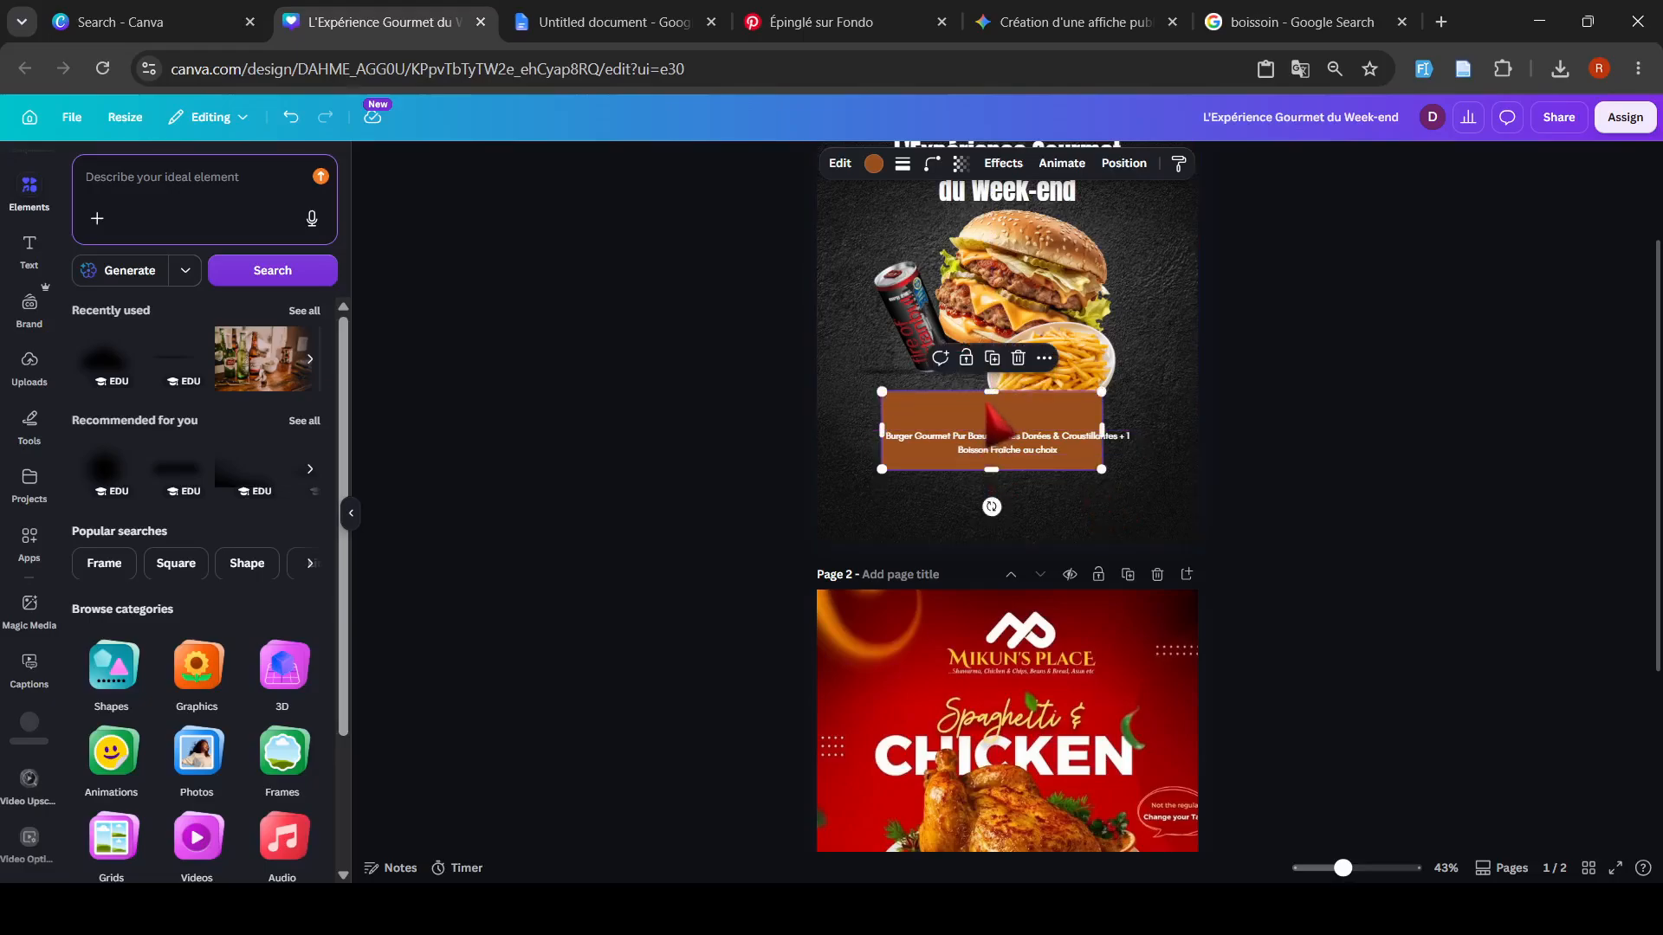
drag(987, 392, 944, 493)
ctrl+scroll(944, 503, up, 5)
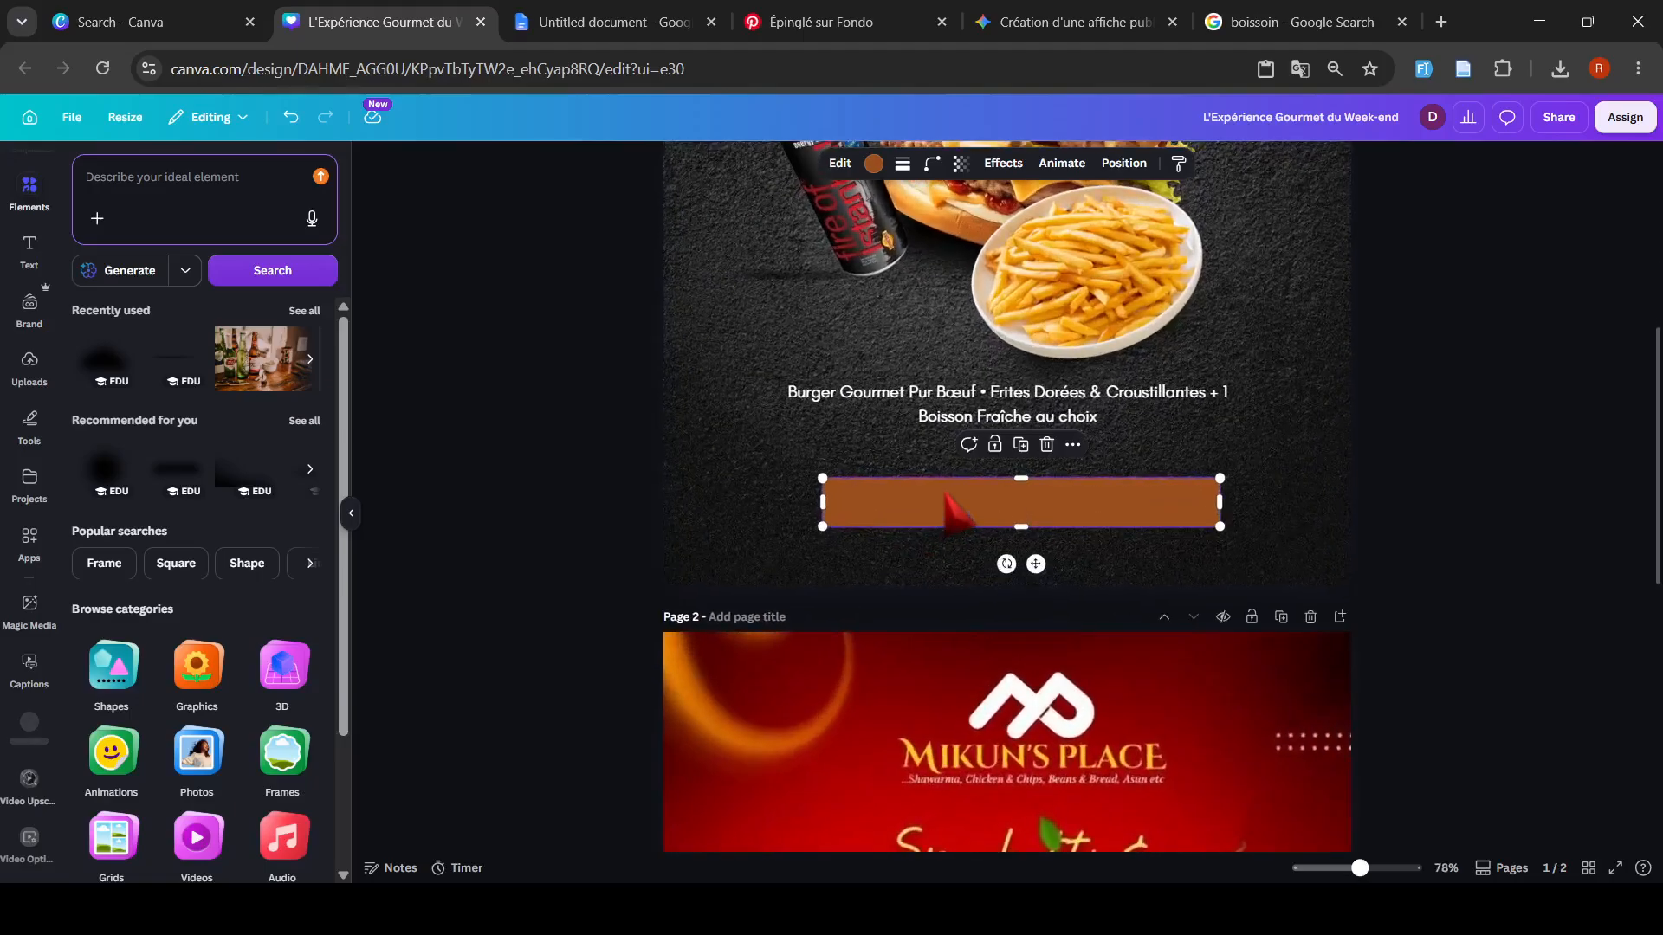
ctrl+scroll(945, 496, down, 6)
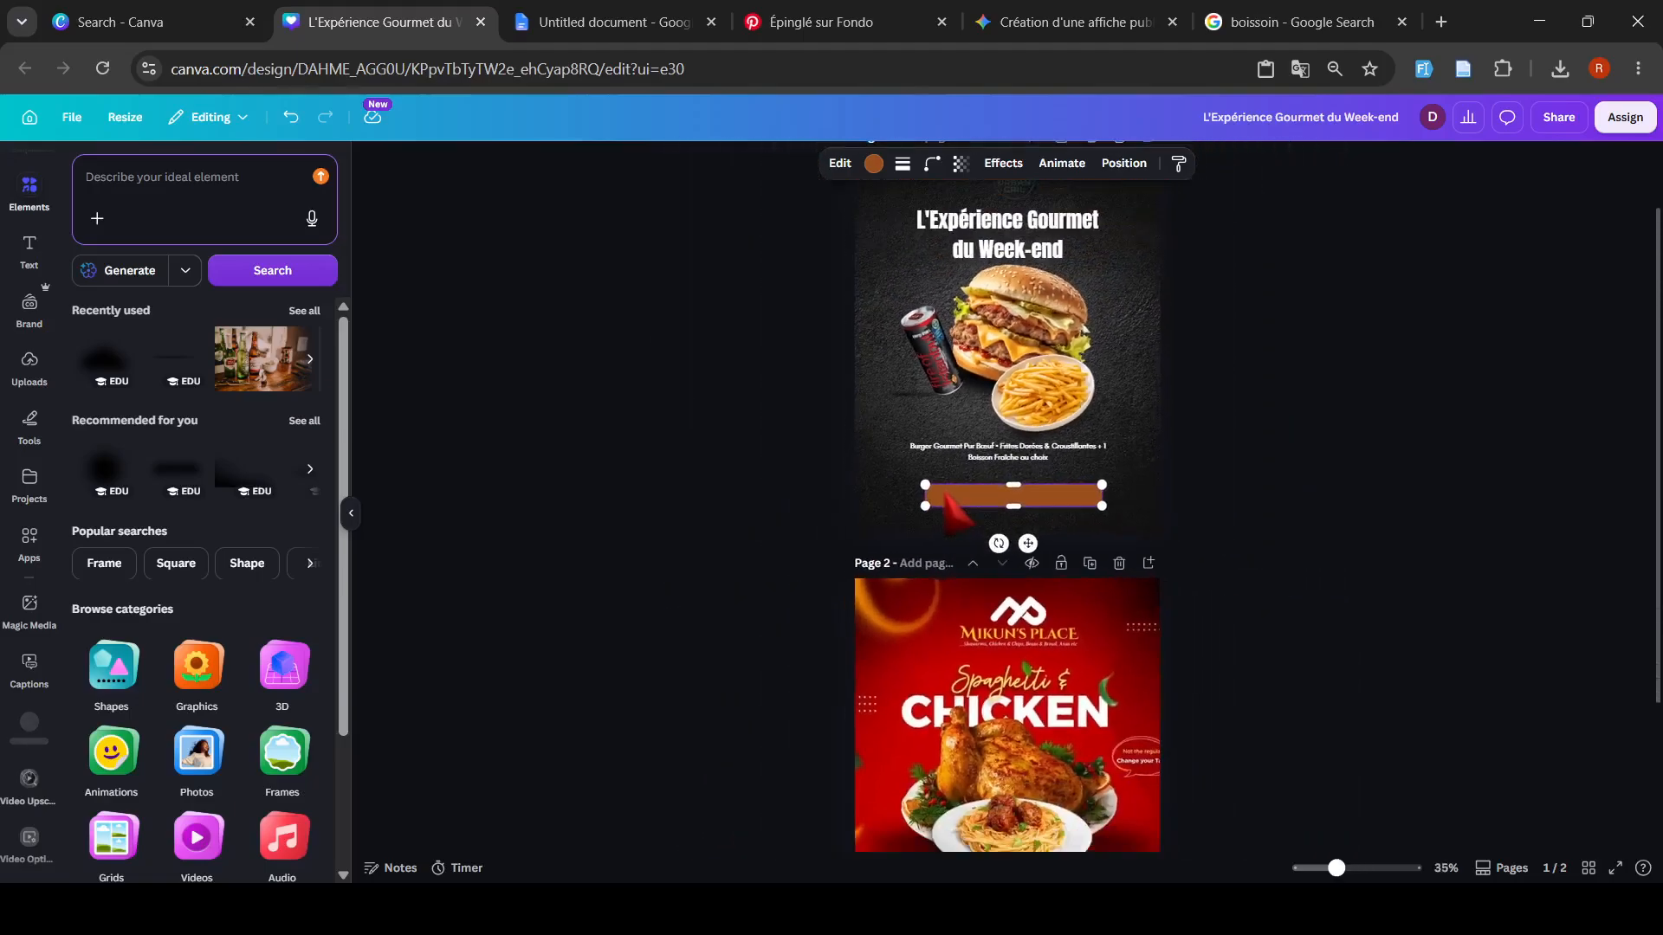
Step: Increase the brown rectangle's corner rounding until its short ends form a pill shape
ctrl+scroll(945, 496, down, 1)
ctrl+scroll(944, 495, up, 2)
scroll(945, 496, up, 1)
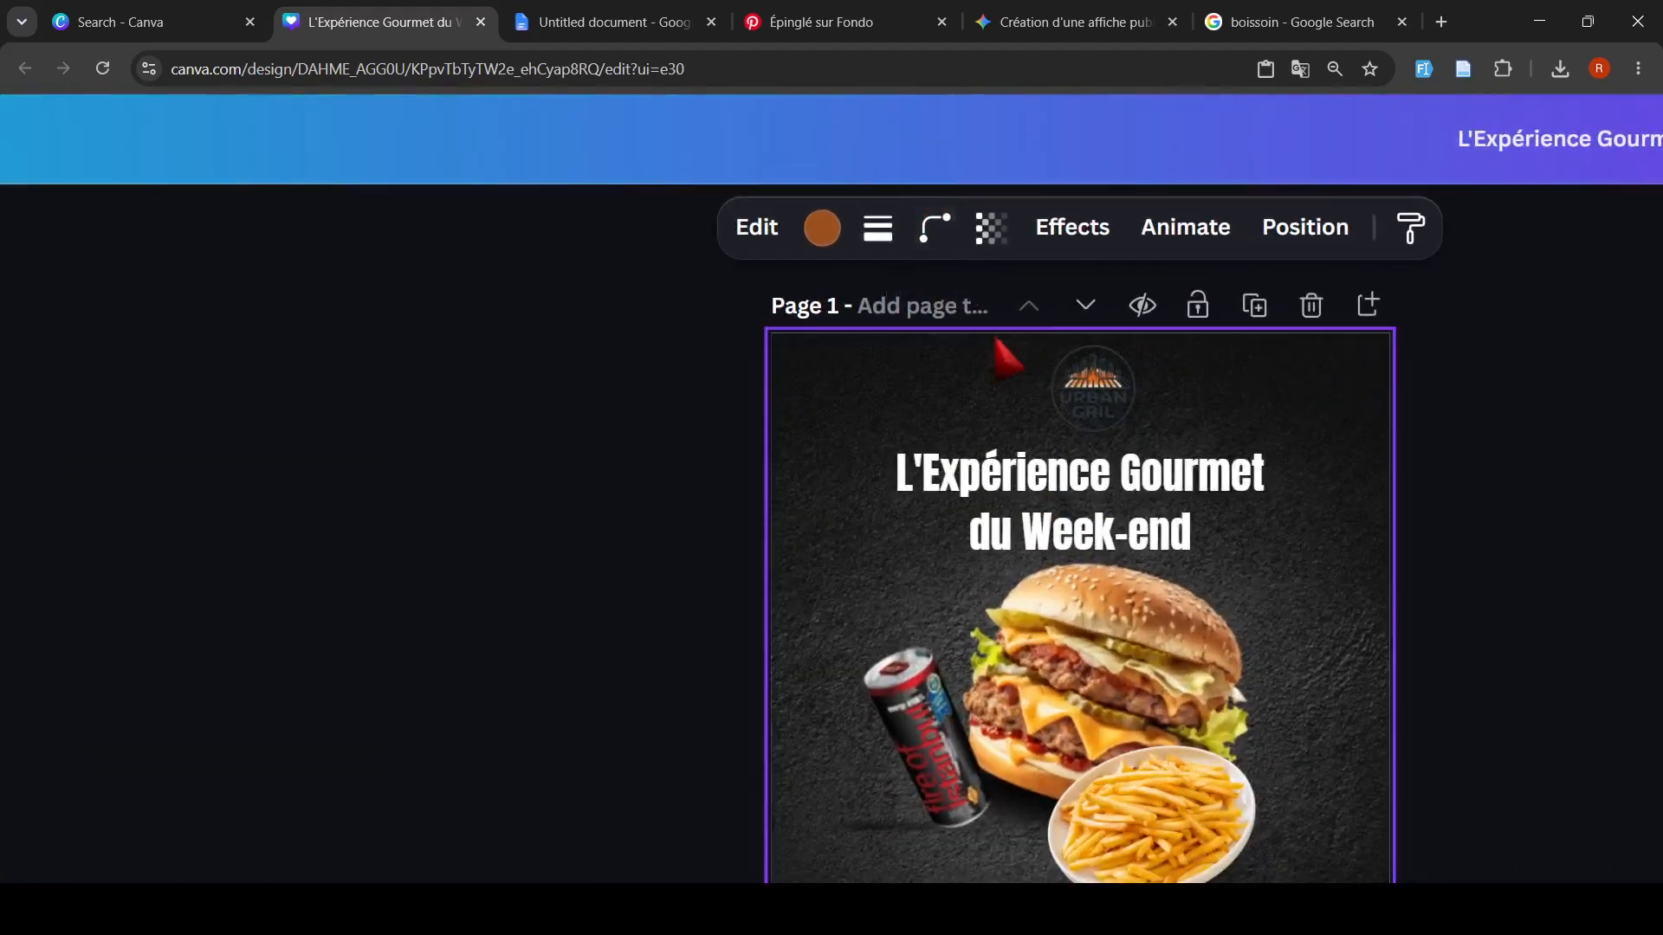
click(934, 242)
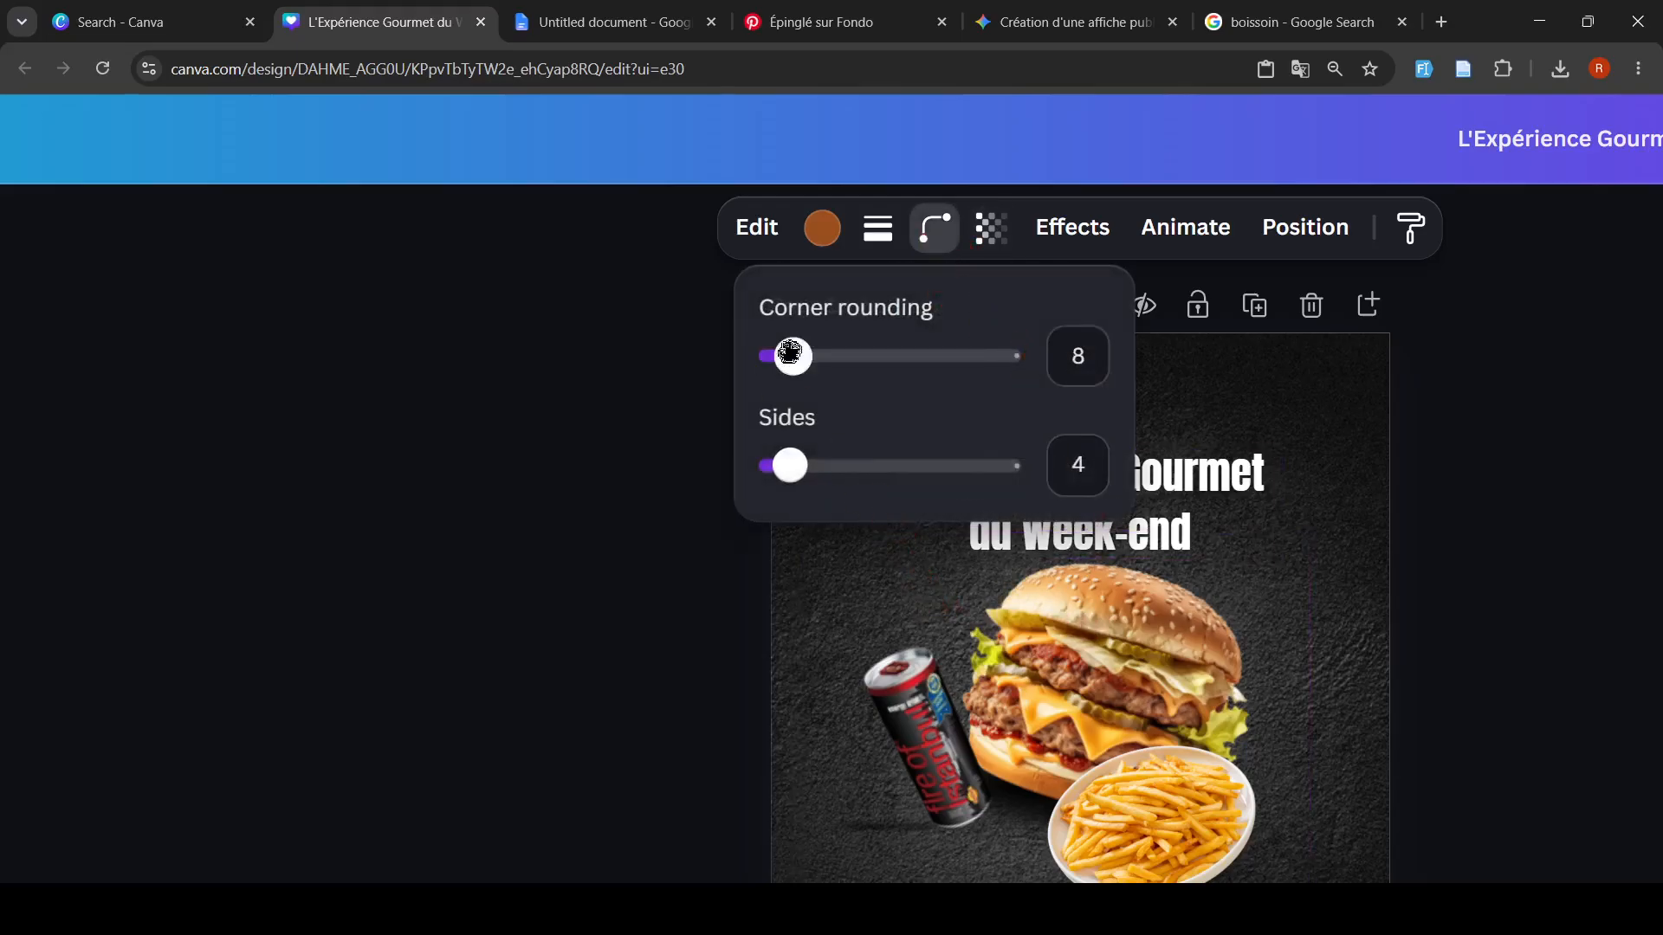
drag(790, 352, 846, 356)
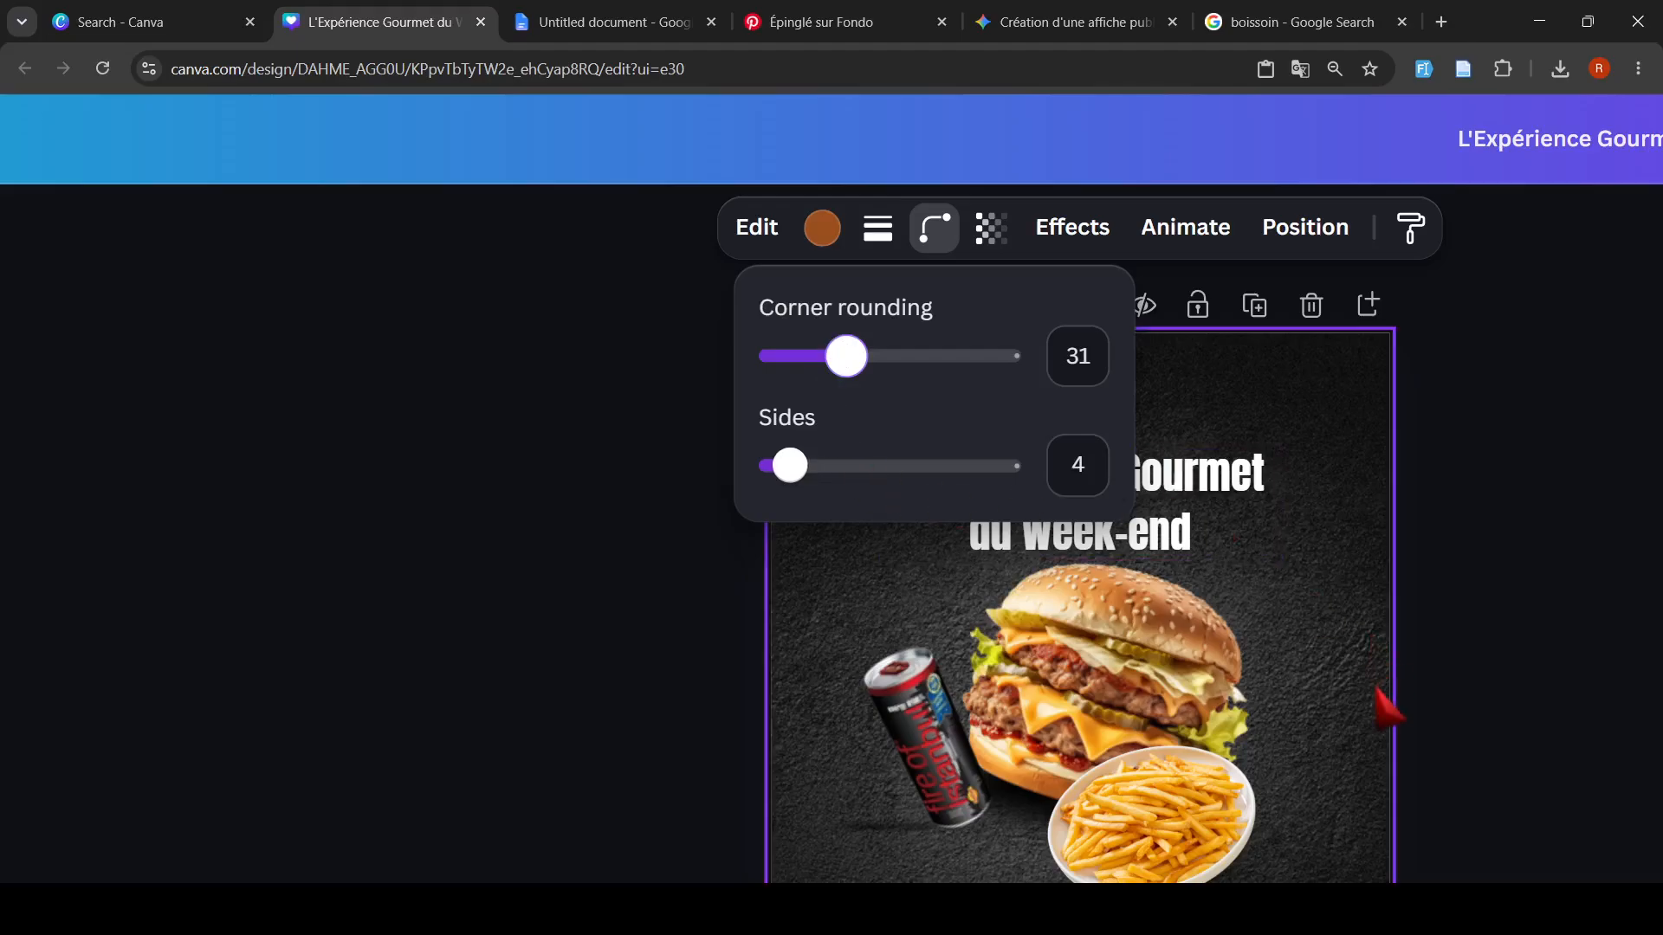
scroll(1210, 634, down, 5)
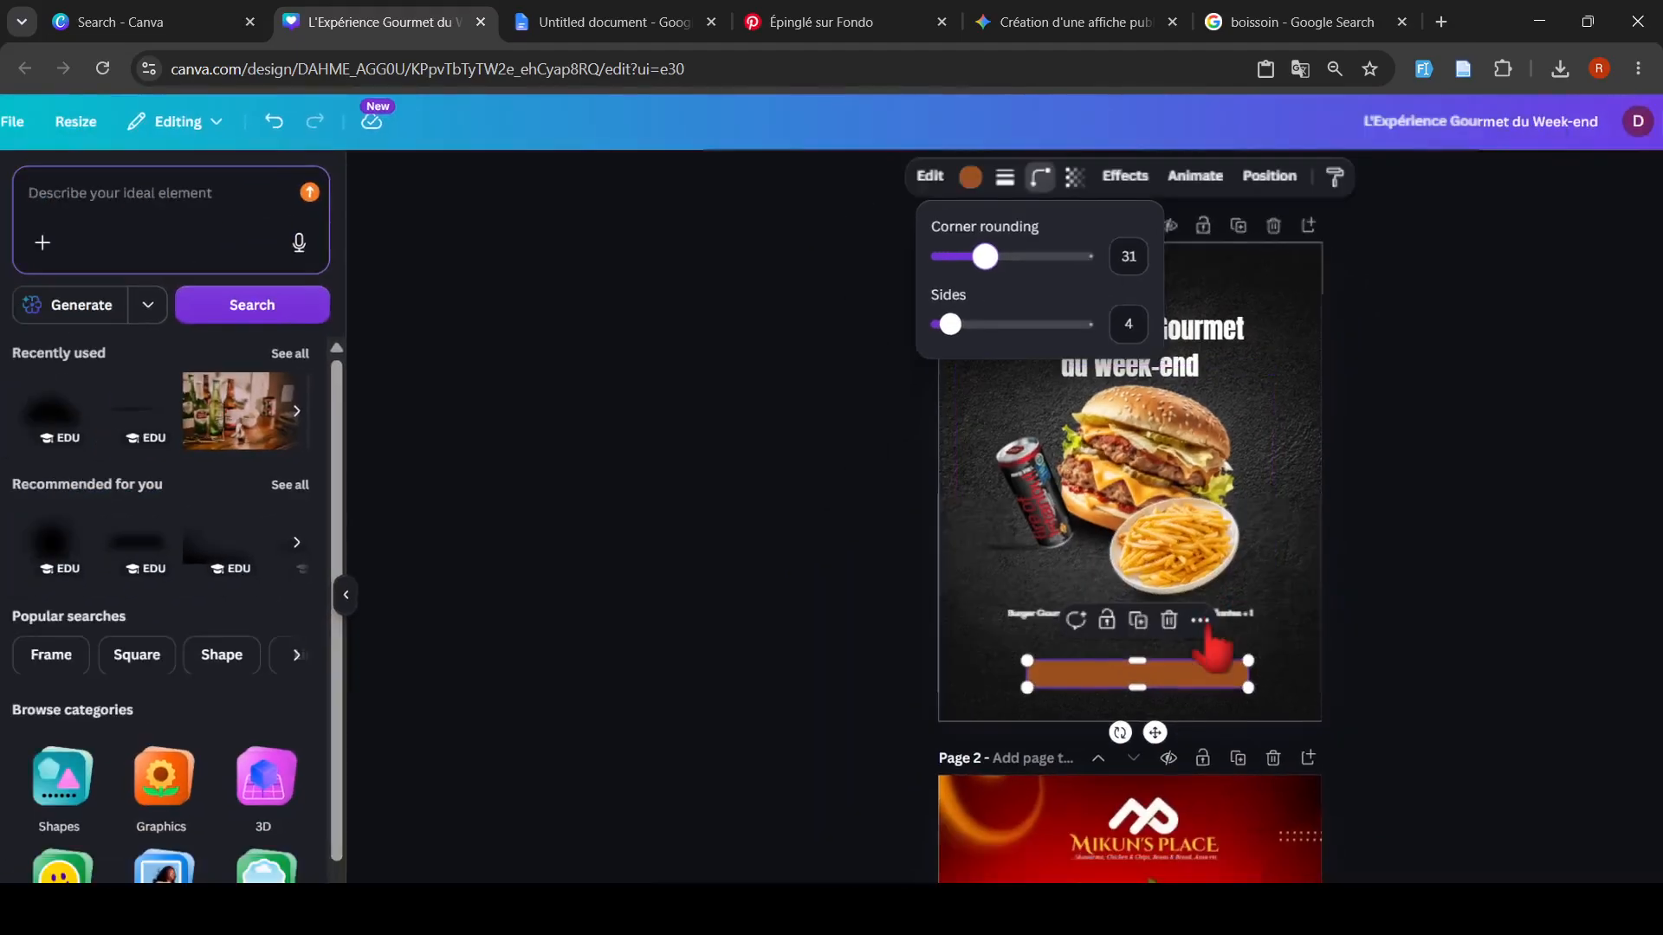
drag(996, 234, 1051, 251)
drag(1329, 661, 1317, 662)
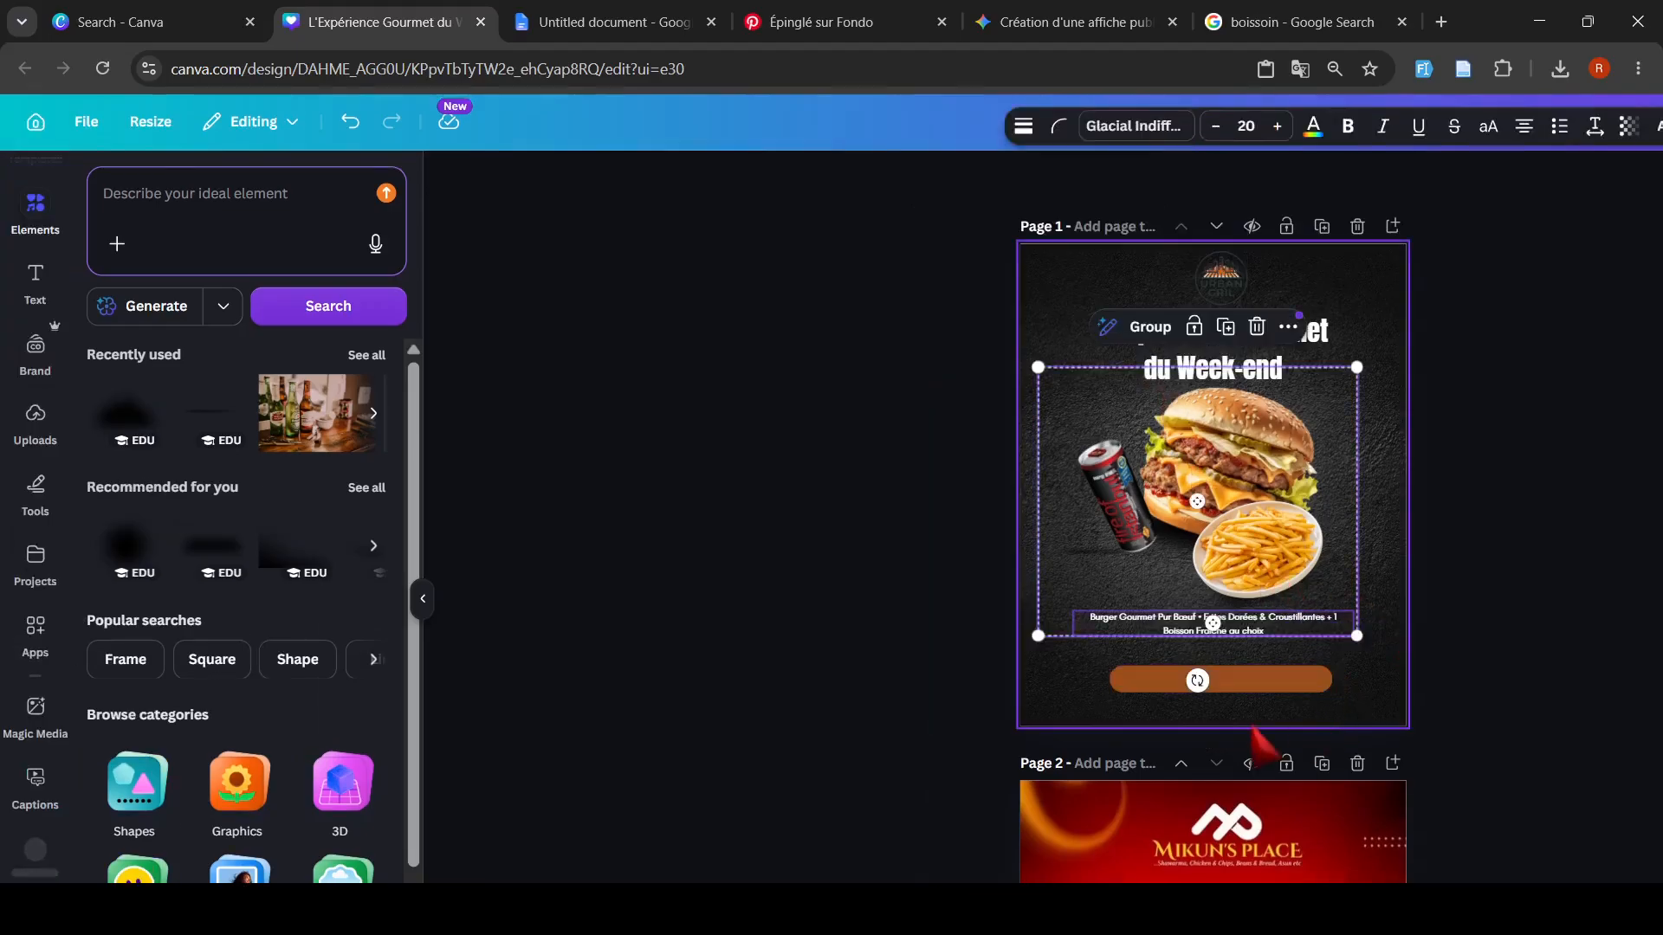
click(1265, 714)
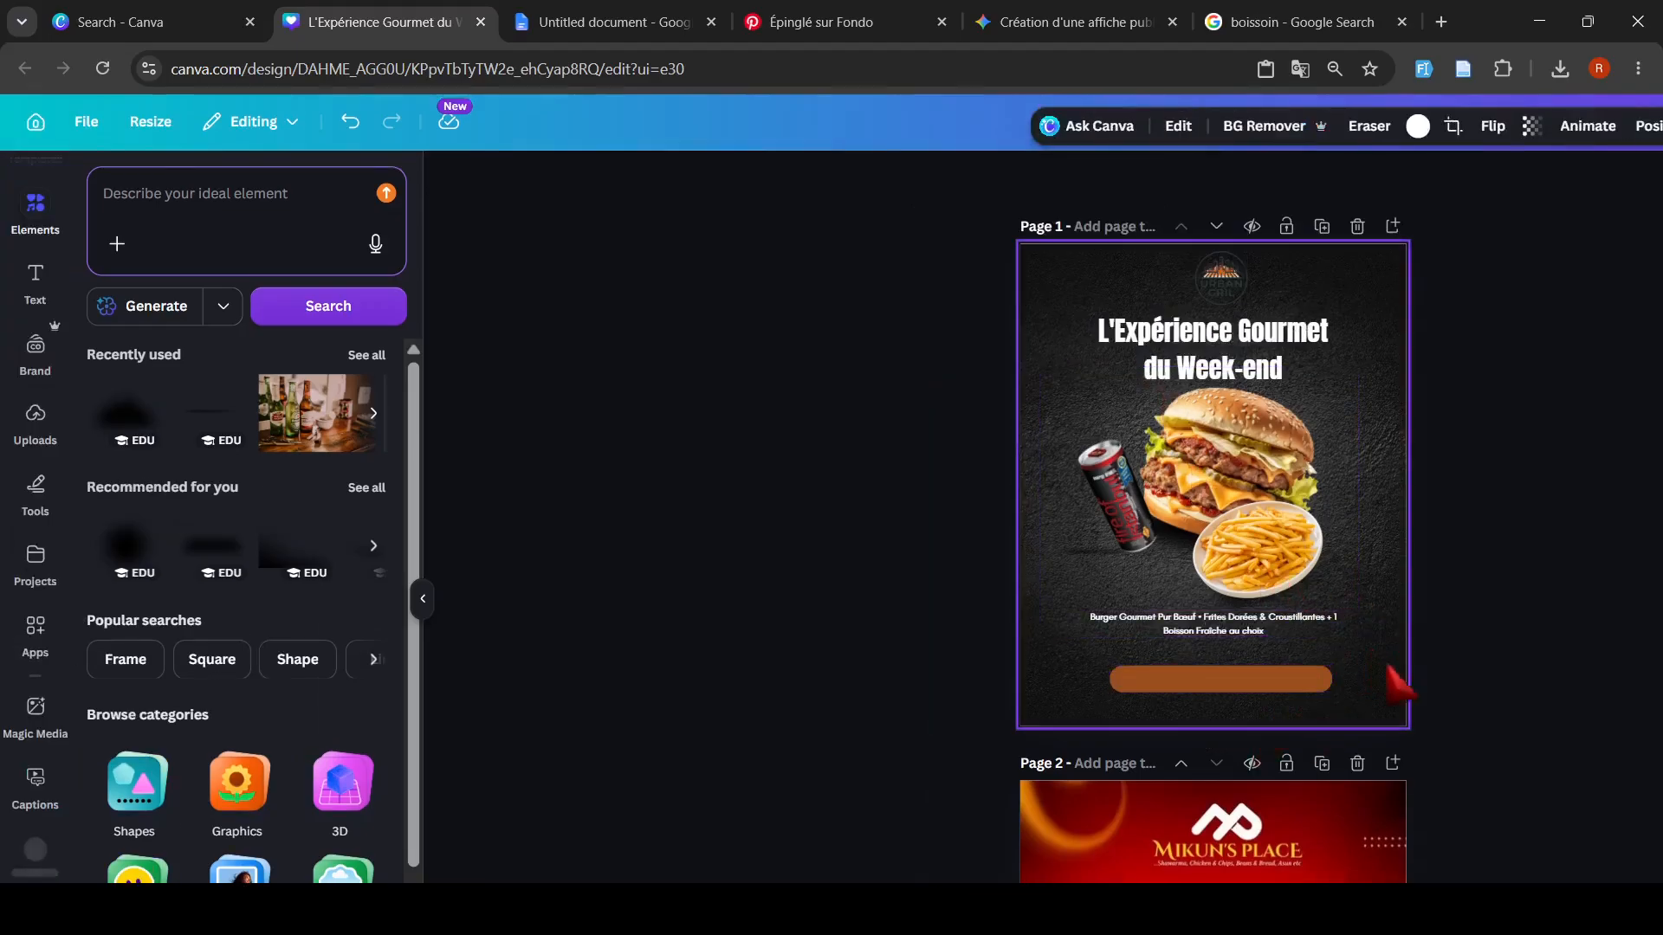
Step: Shorten the rounded brown bar and move it up, roughly centred directly below the menu description
click(1273, 687)
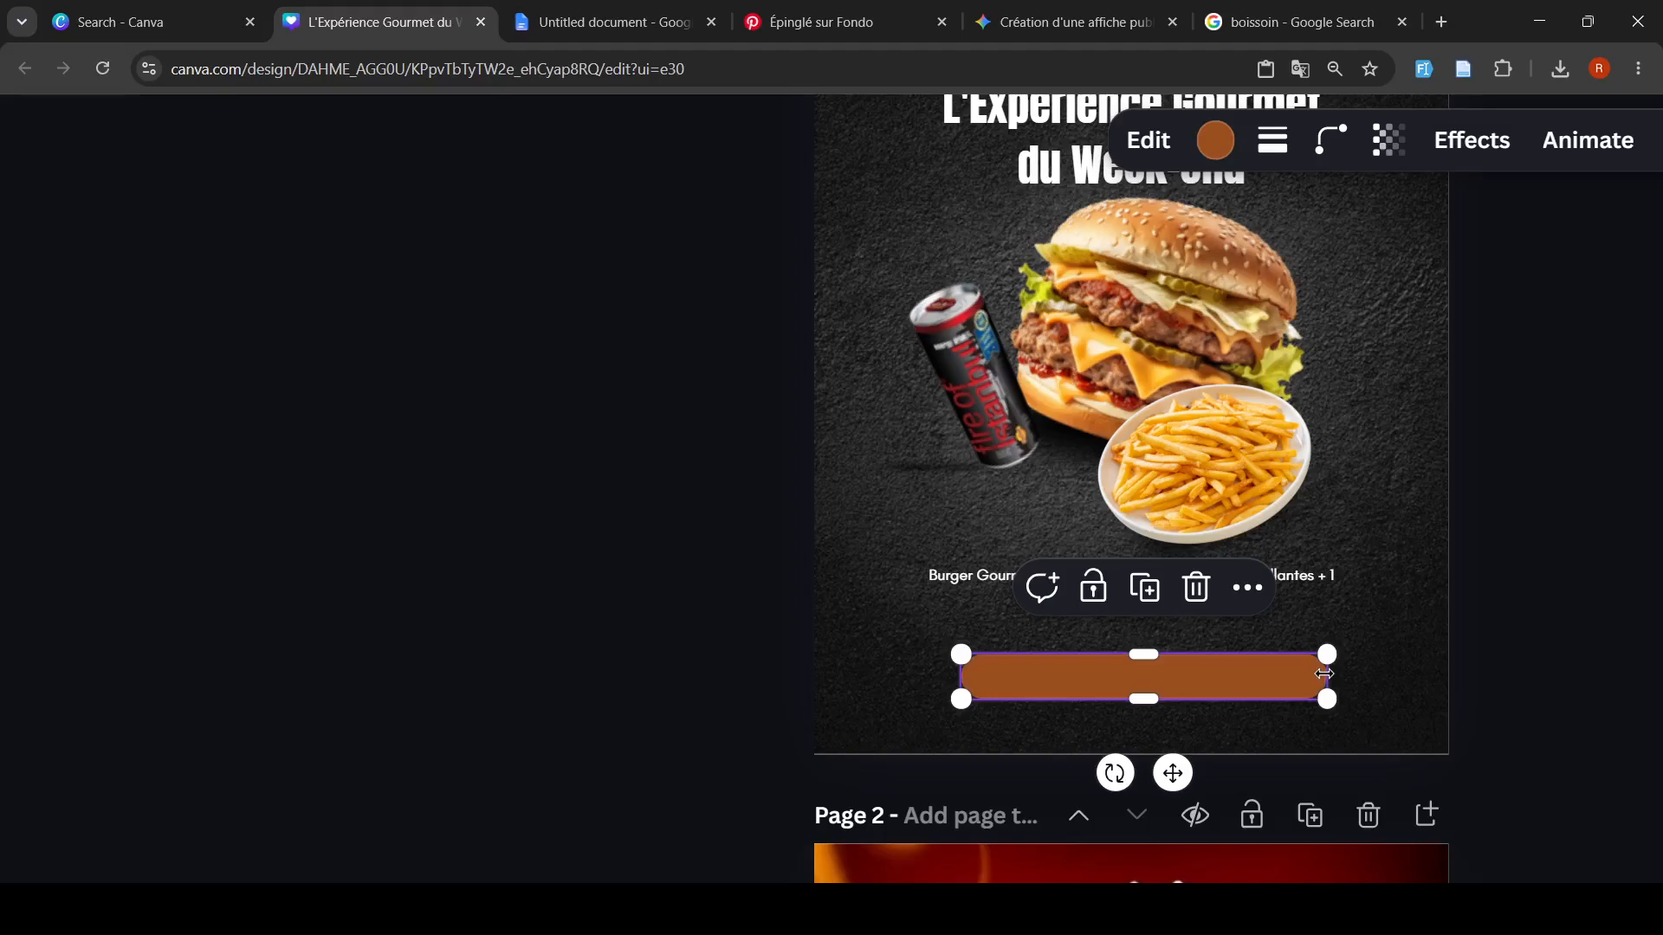
drag(1318, 673, 1236, 674)
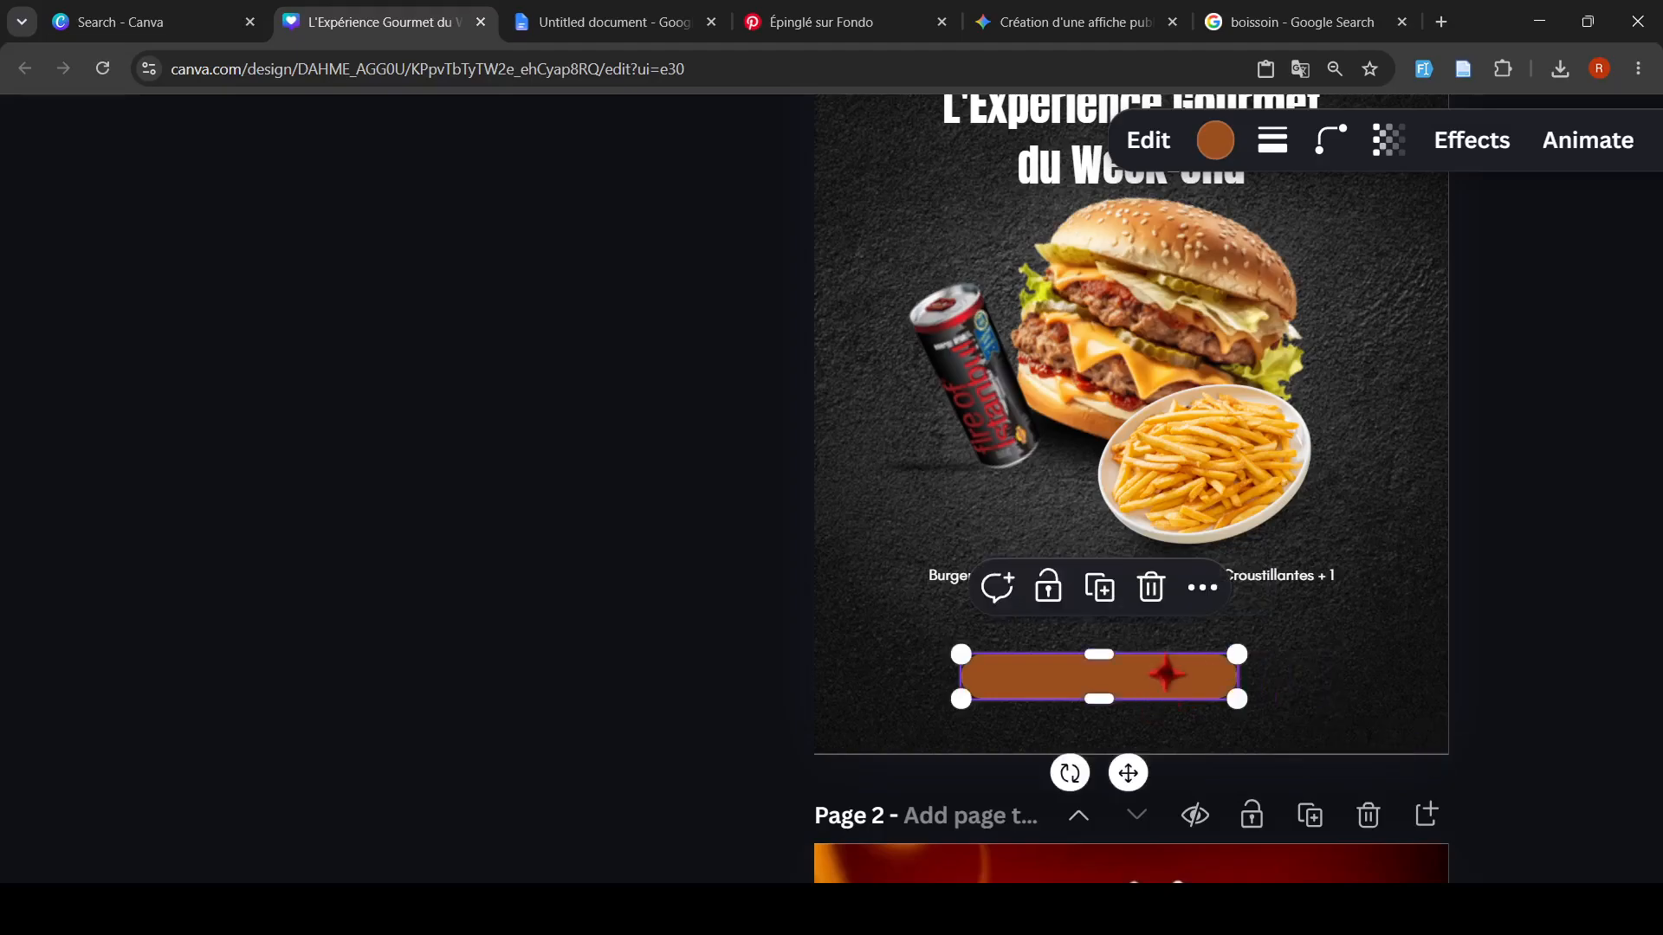
drag(1099, 676, 1144, 639)
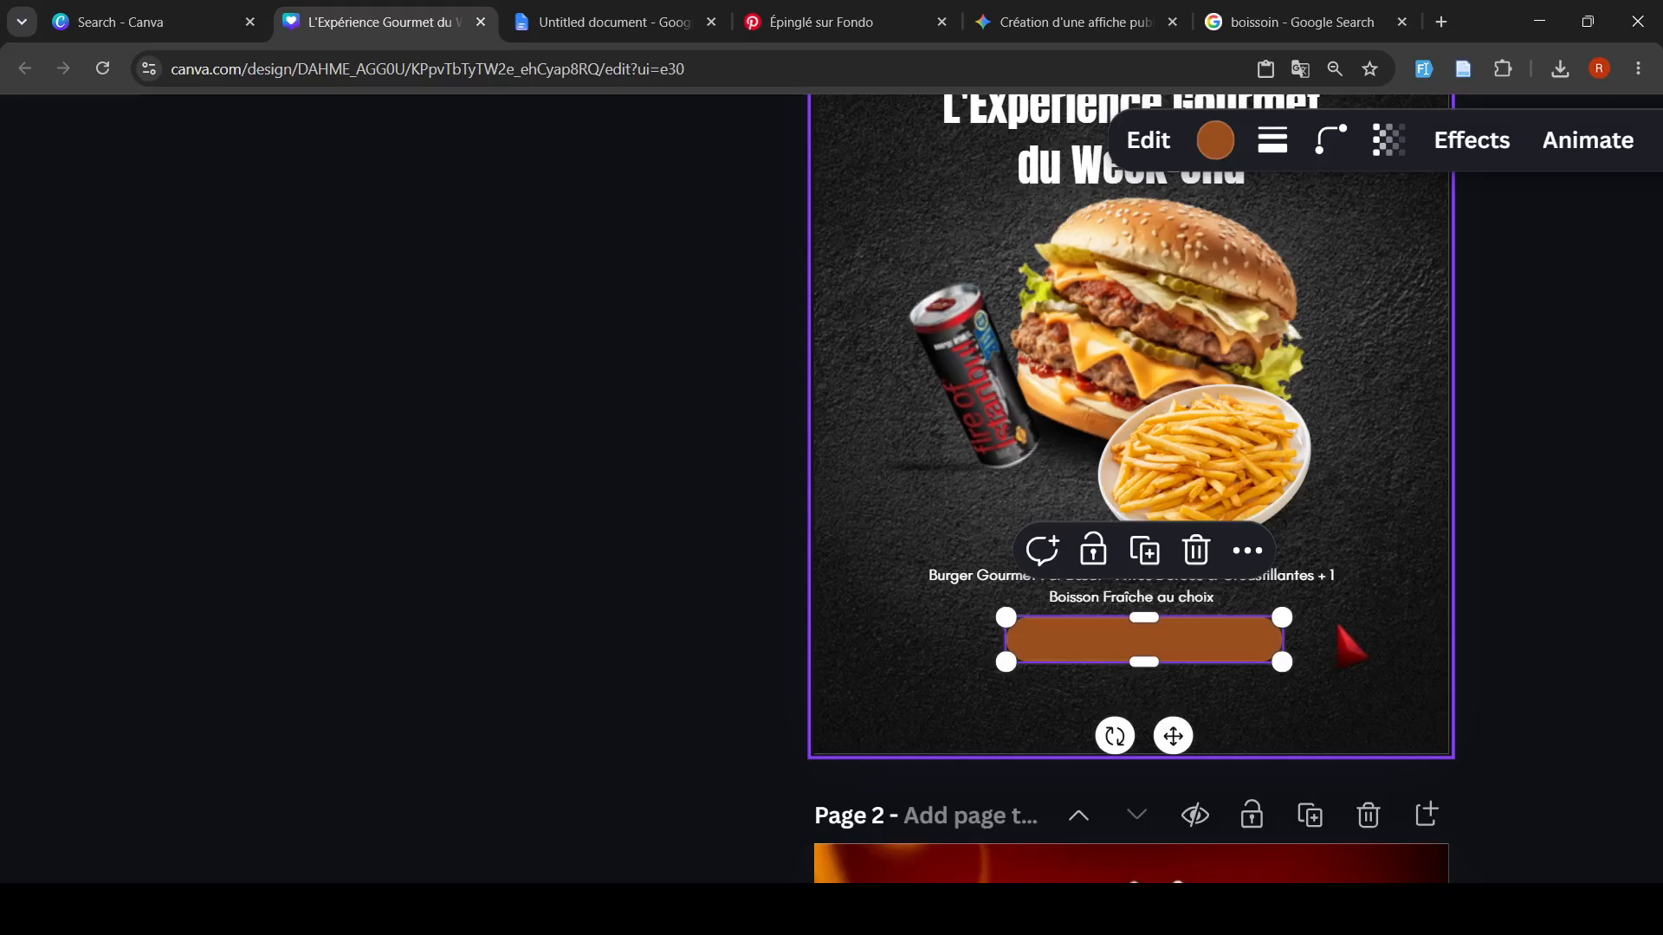
click(1281, 578)
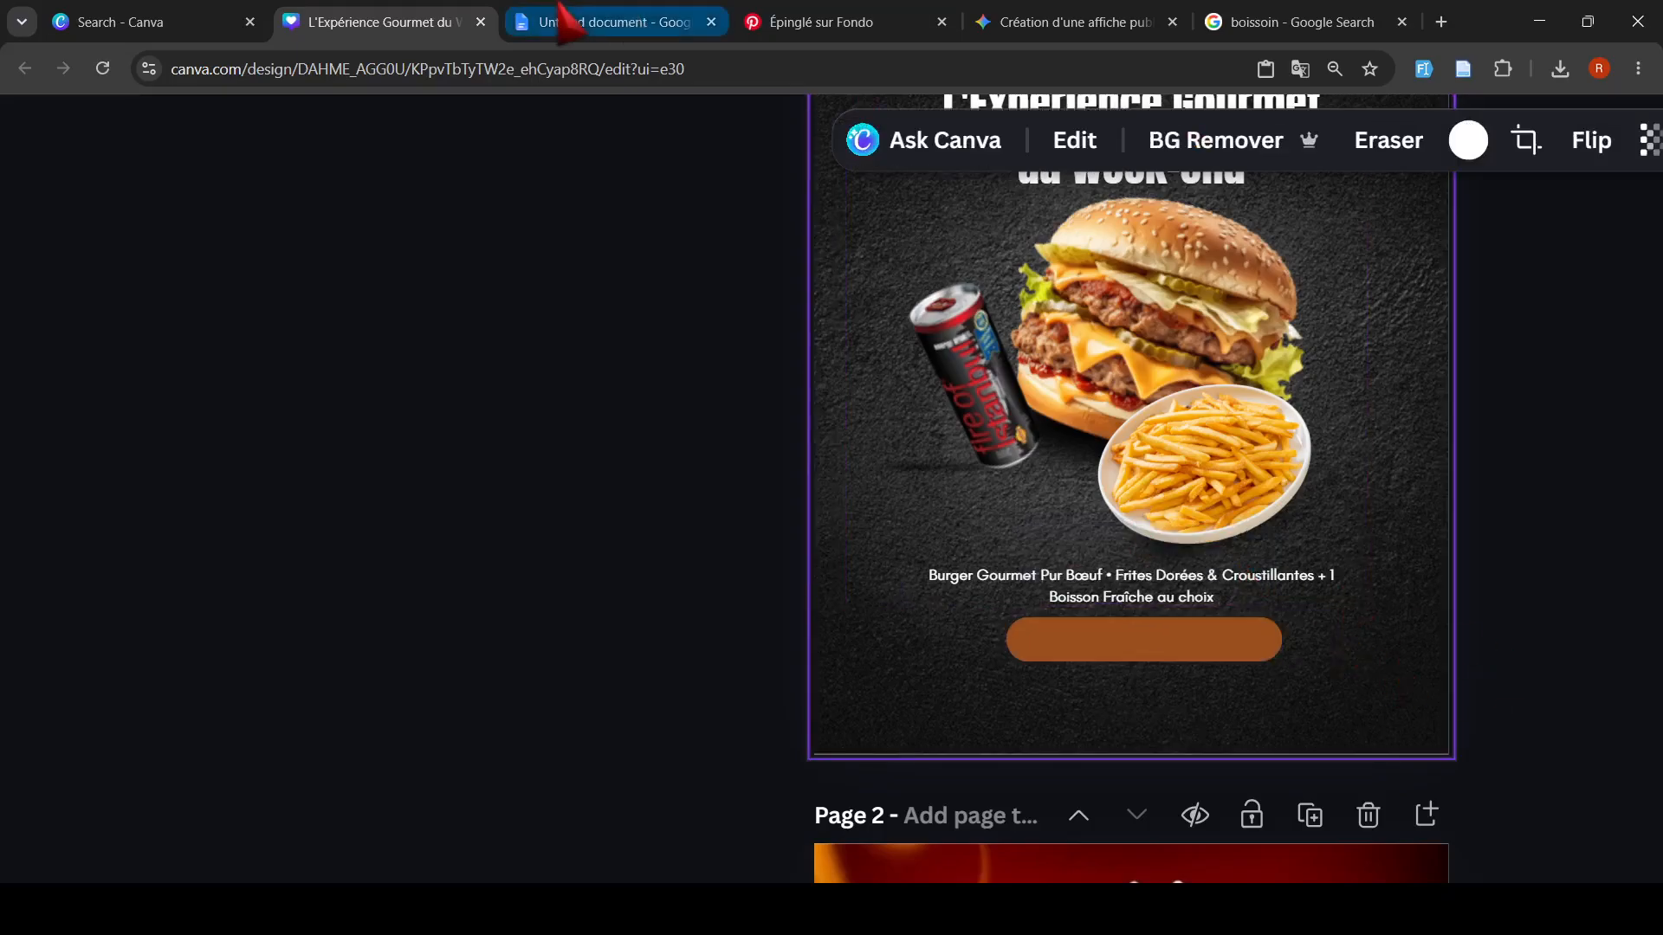
Step: Duplicate the menu description text and place the copy over the brown rounded bar
click(1158, 601)
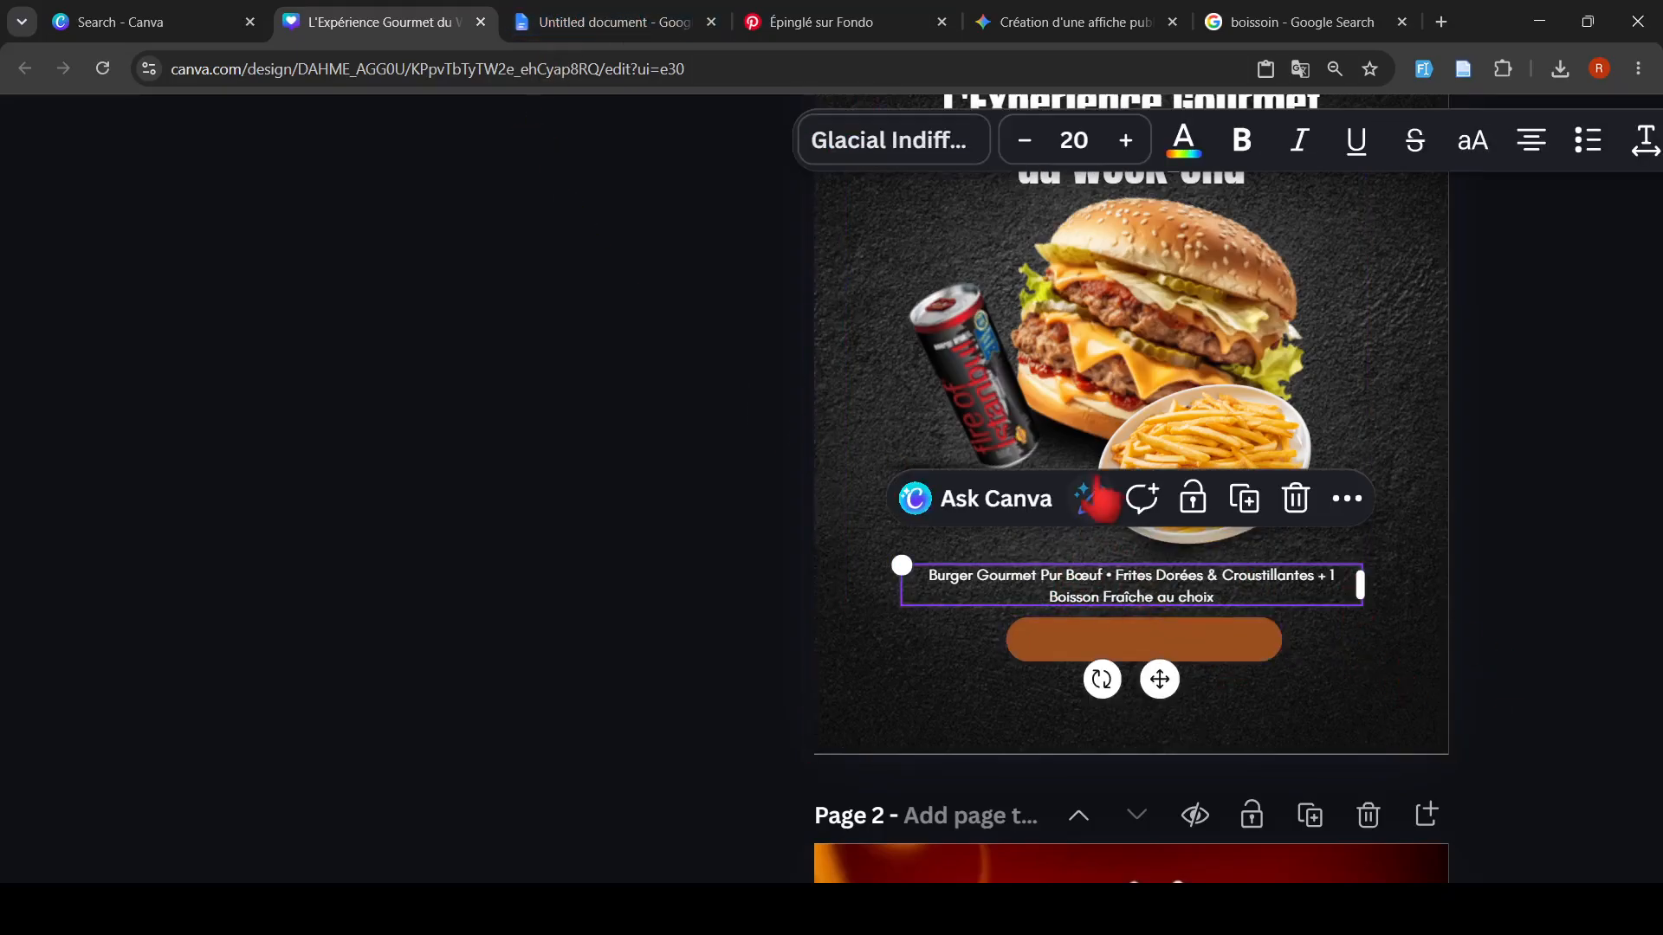
click(1253, 511)
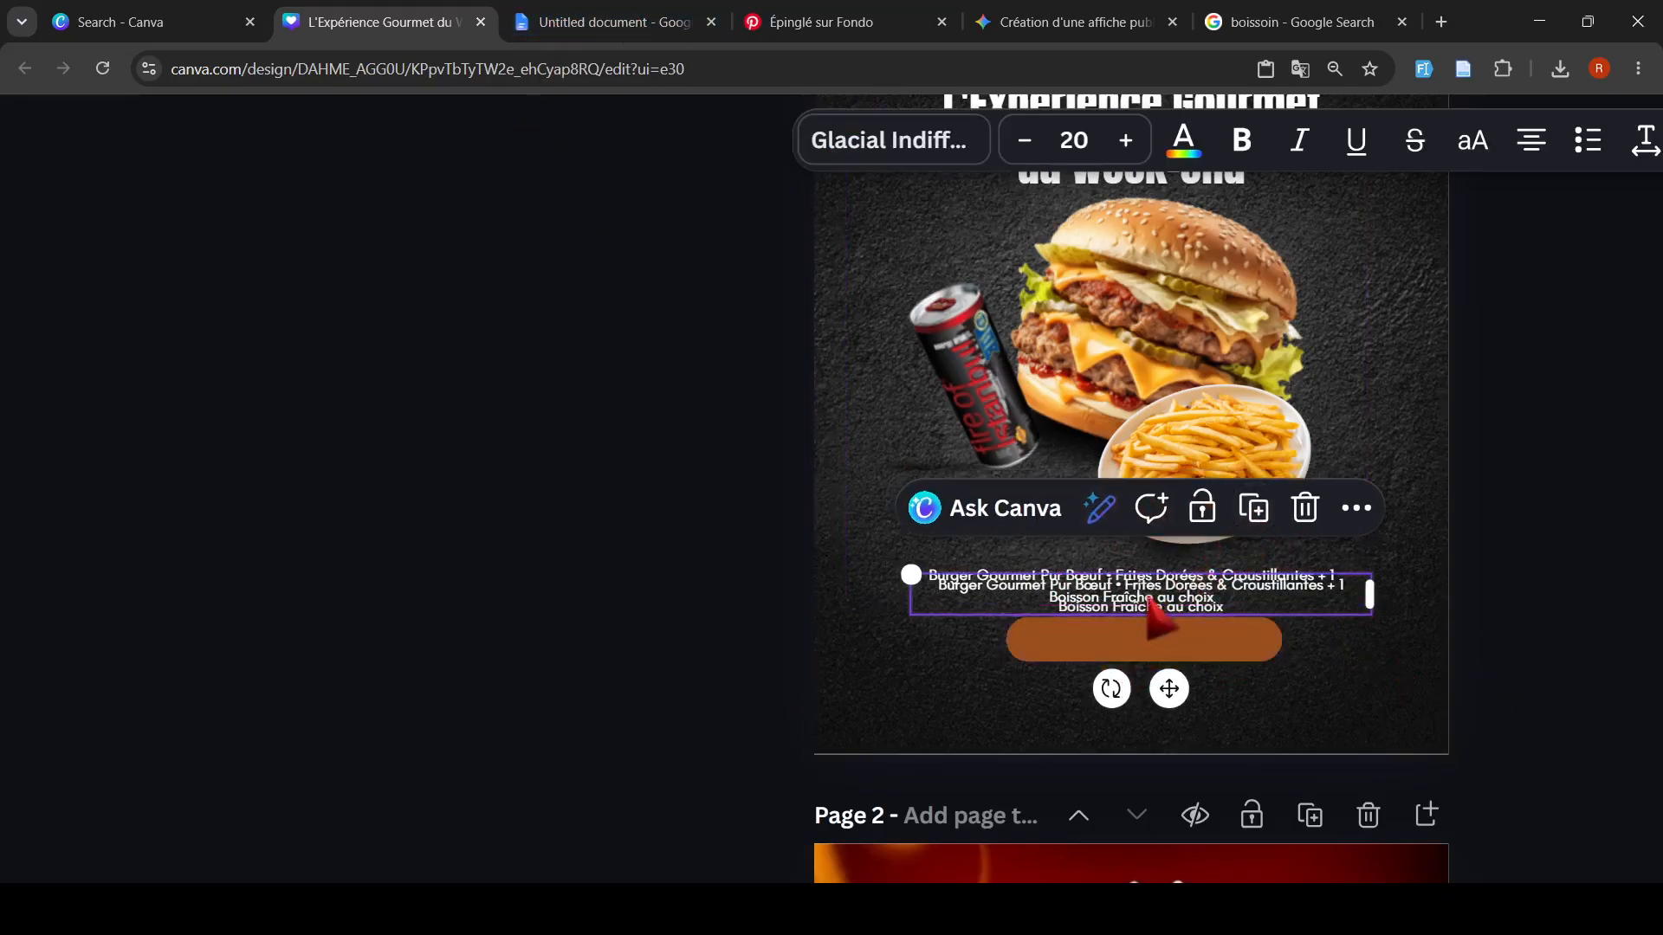
drag(1147, 597, 1641, 625)
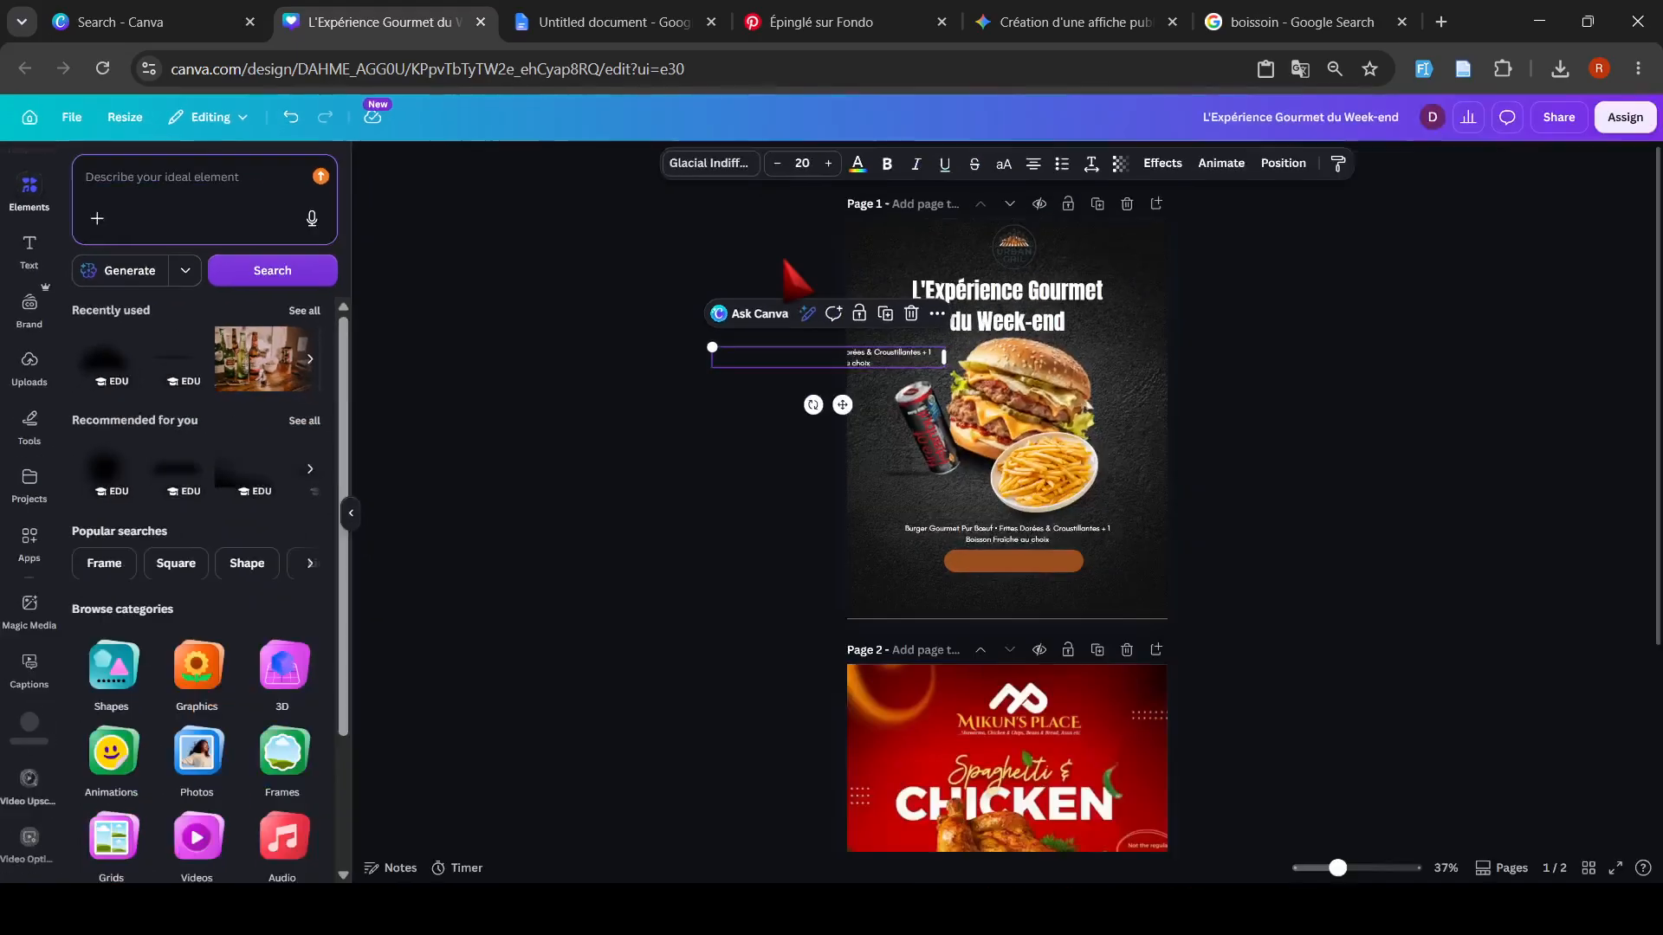
key(ctrl+minus)
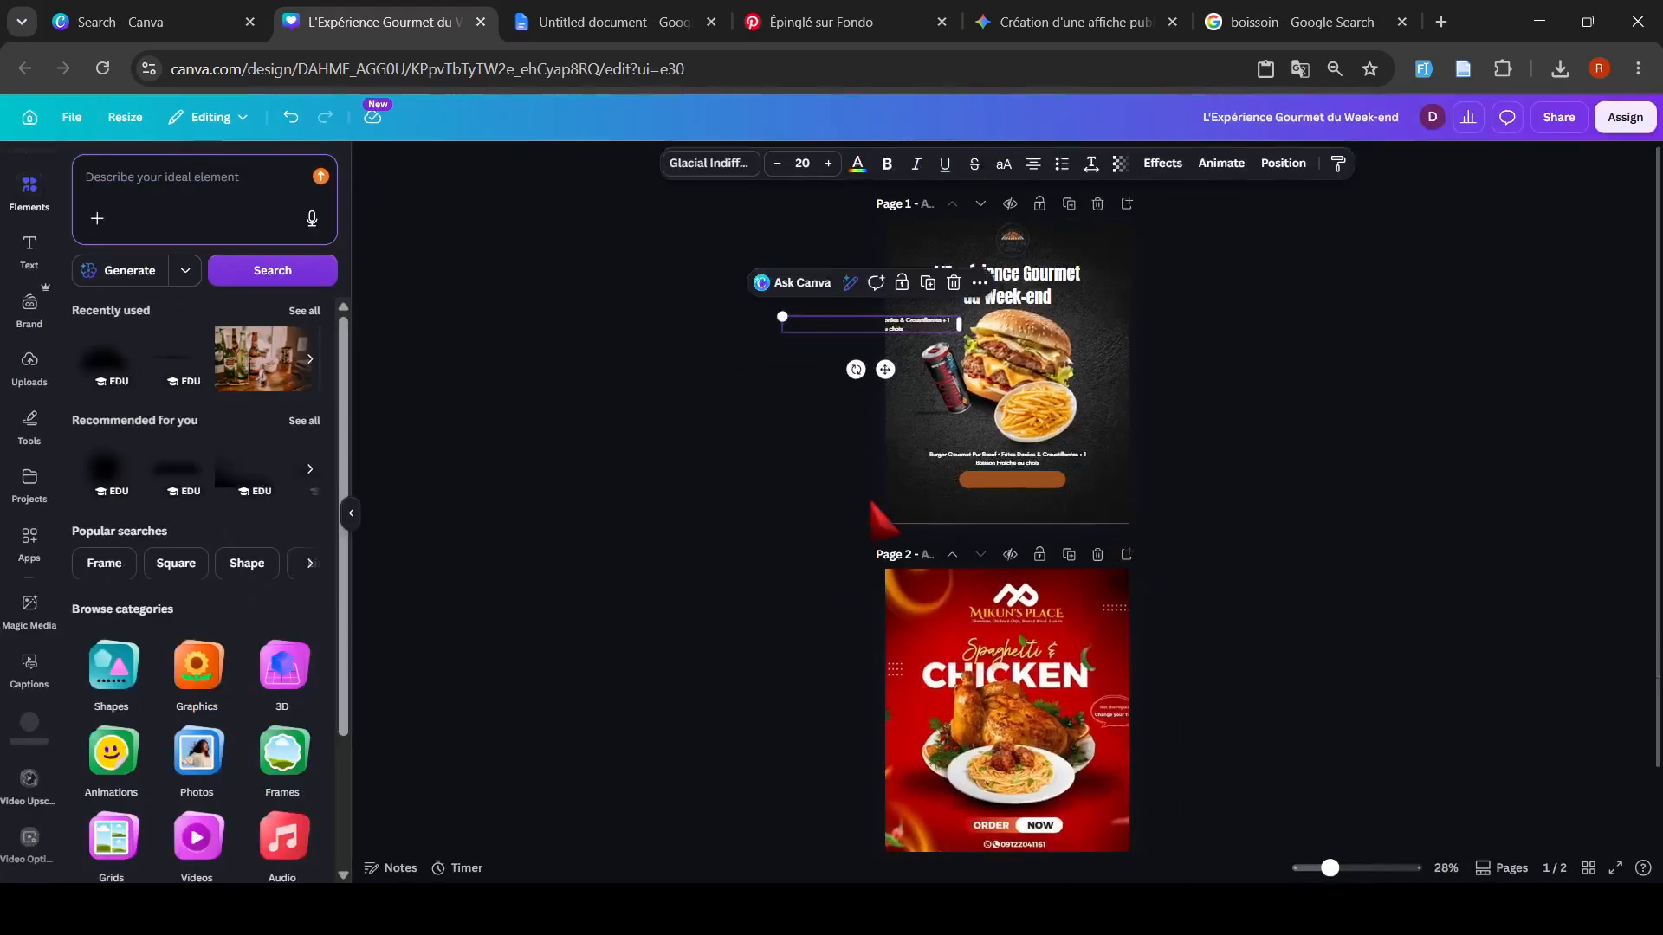
drag(884, 370, 1029, 511)
ctrl+scroll(1010, 505, up, 5)
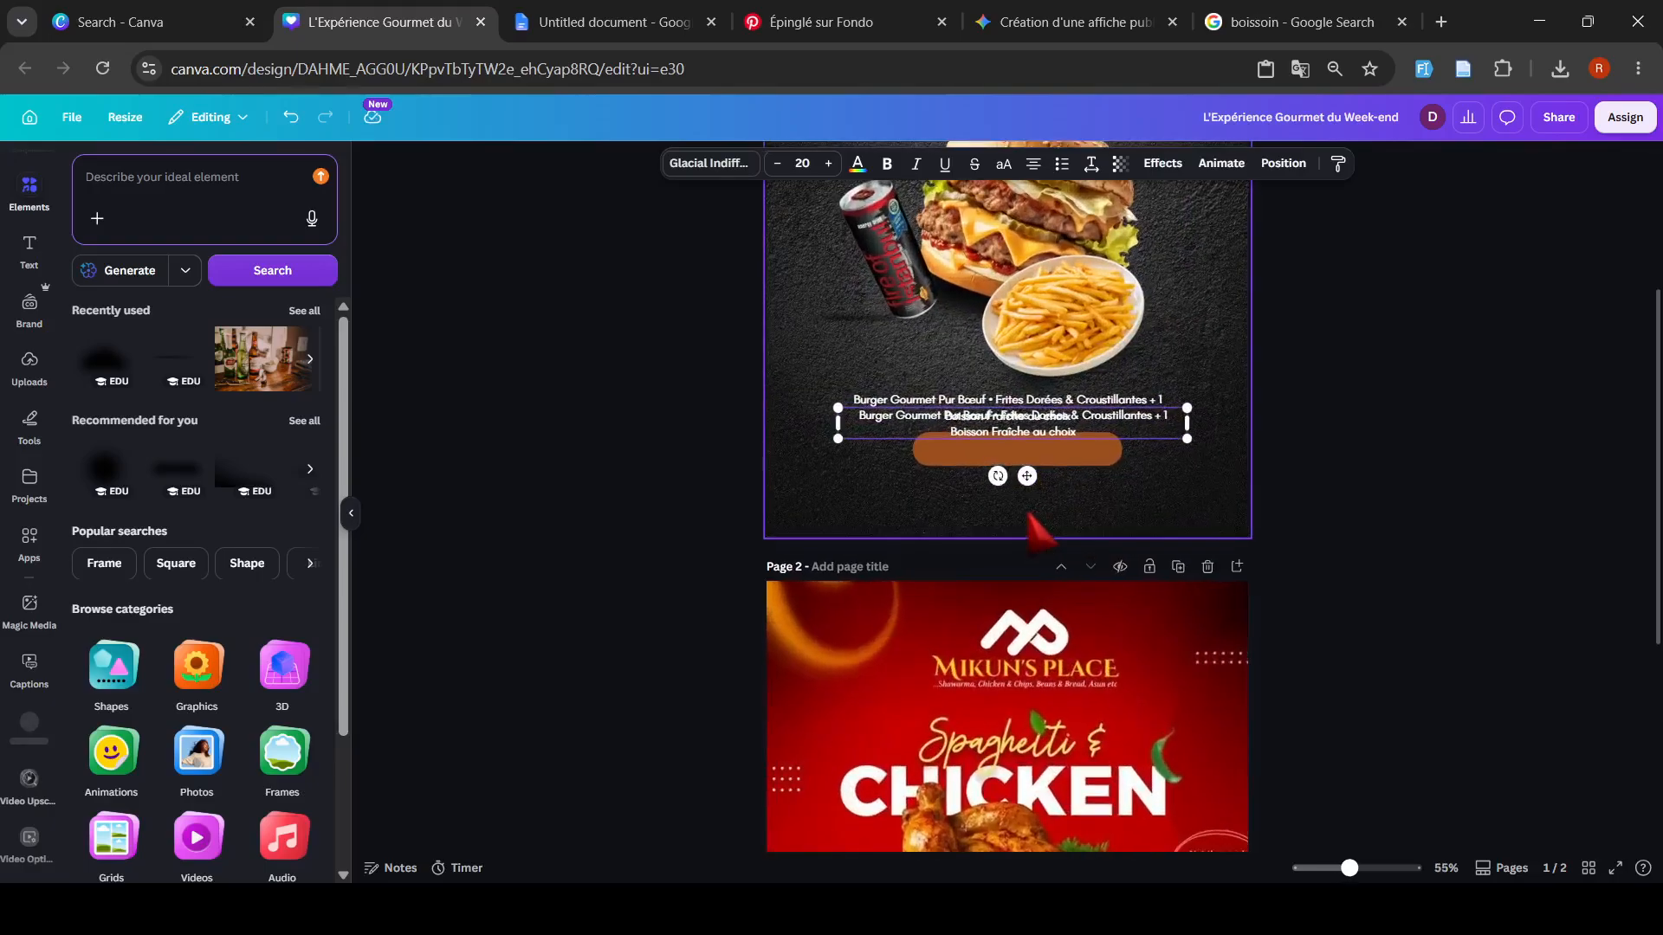
drag(1026, 370, 1032, 411)
Step: Replace the duplicated text with "Commander" and centre it vertically on the brown bar
double_click(1048, 409)
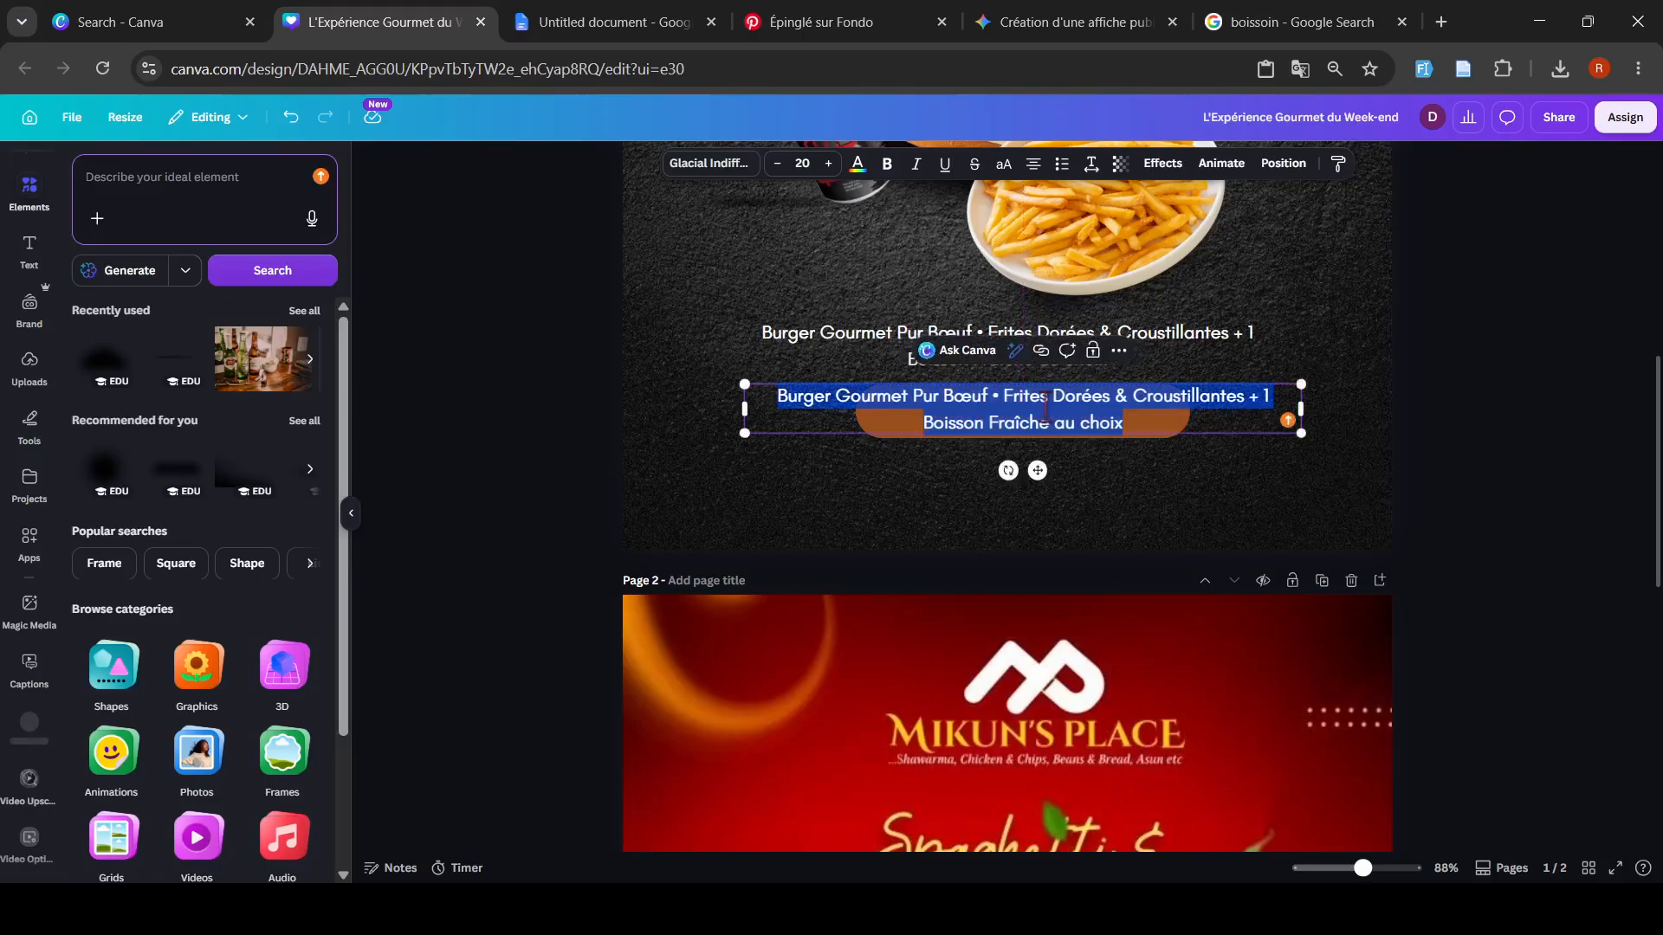
key(BackSpace)
text(Commander)
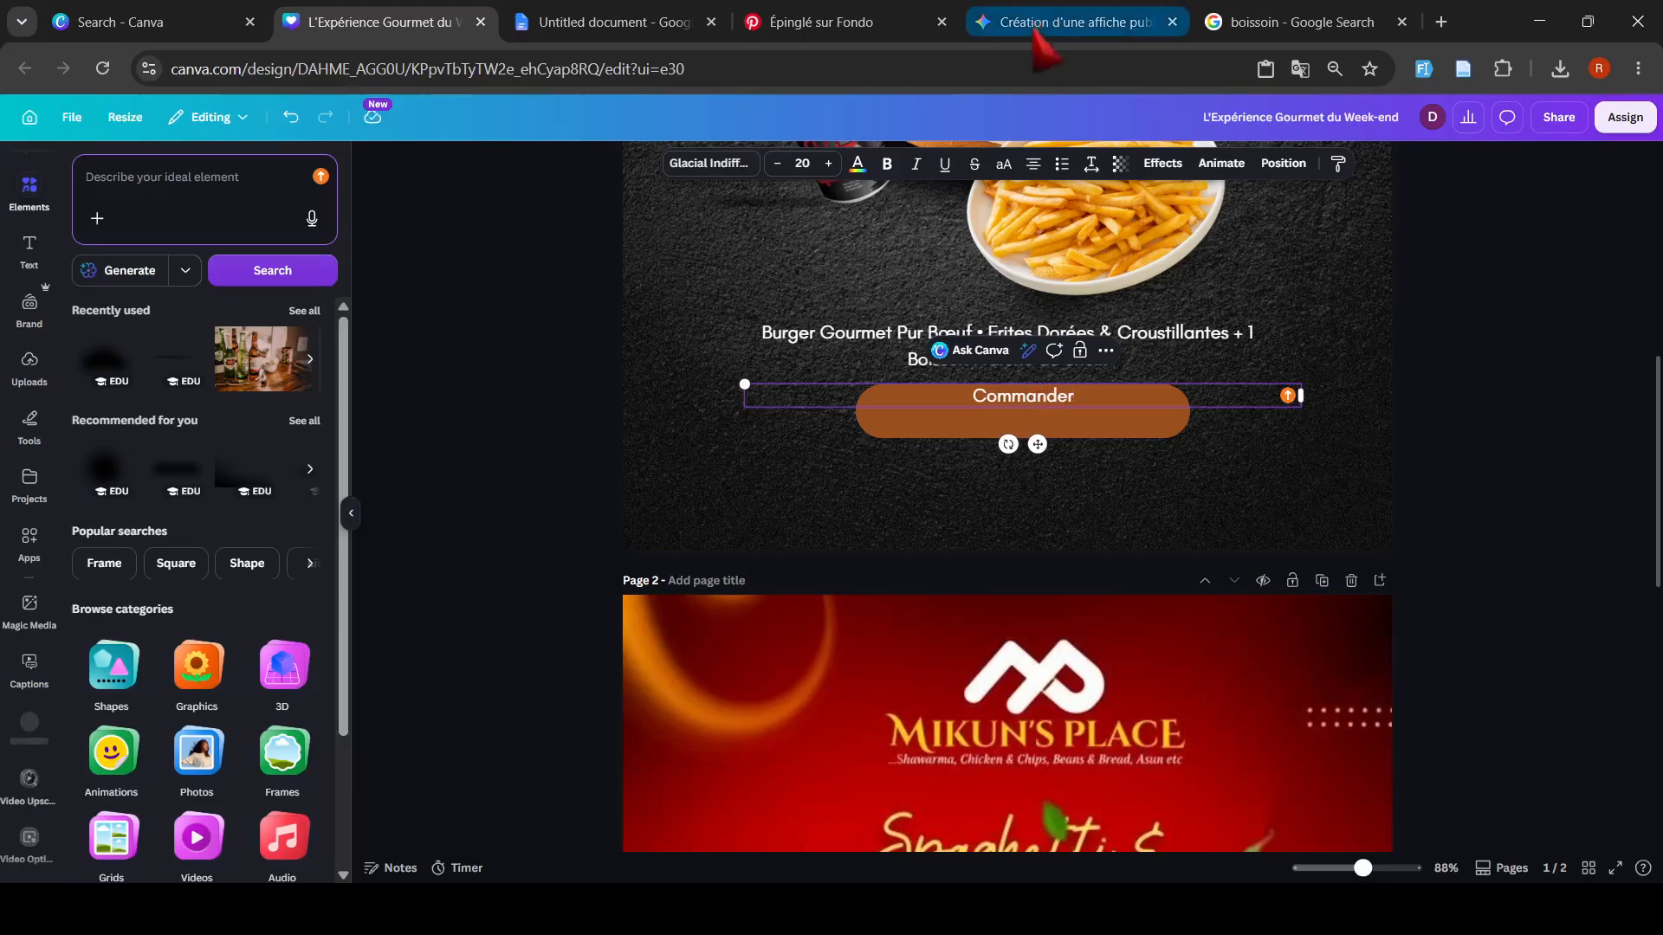
drag(1041, 451, 1043, 468)
Step: Copy "Prêt à craquer ? Contactez-nous." from the Gemini chat and replace the button's text with it in the Canva poster
click(1067, 26)
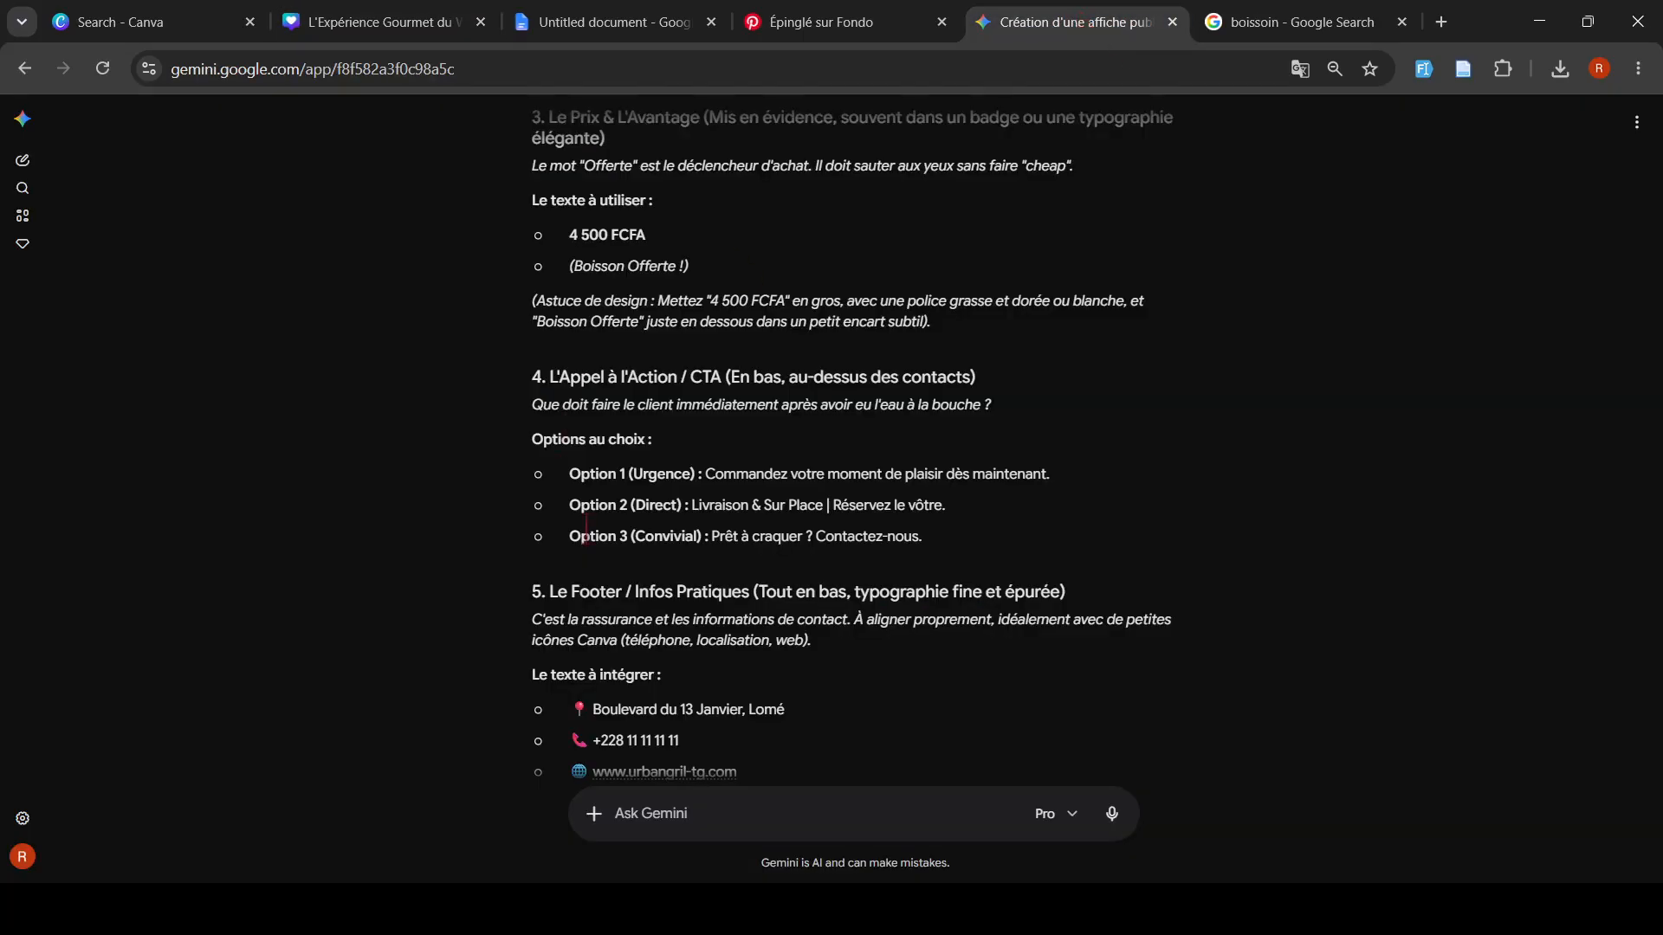
drag(716, 536, 970, 544)
key(ctrl+c)
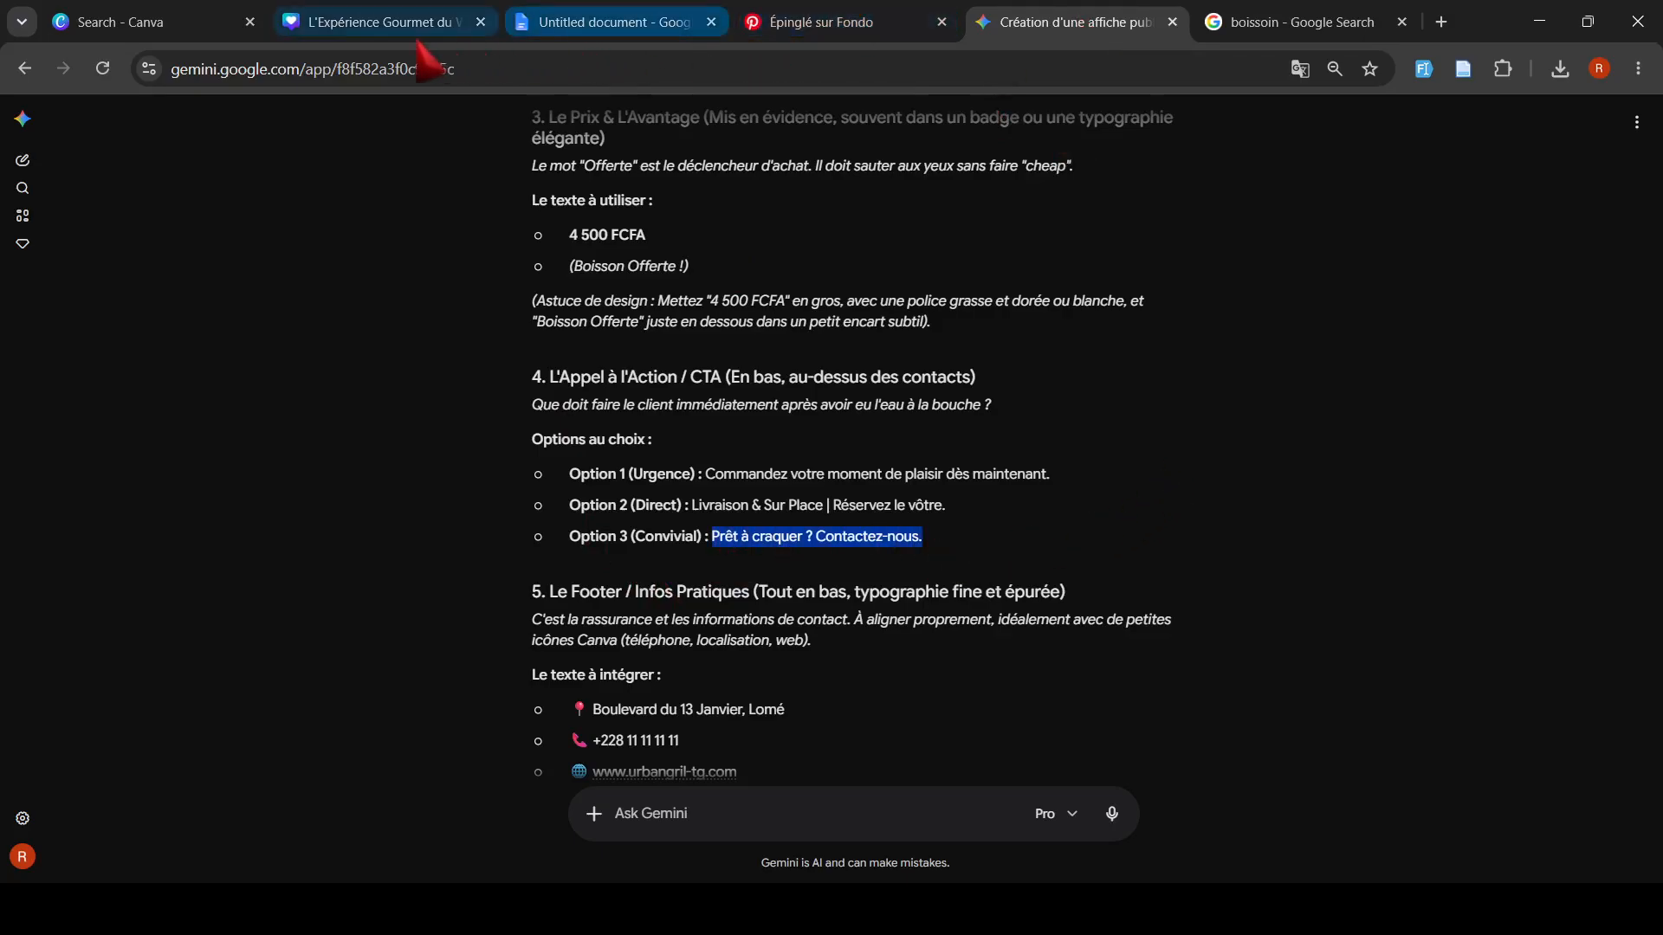
click(460, 30)
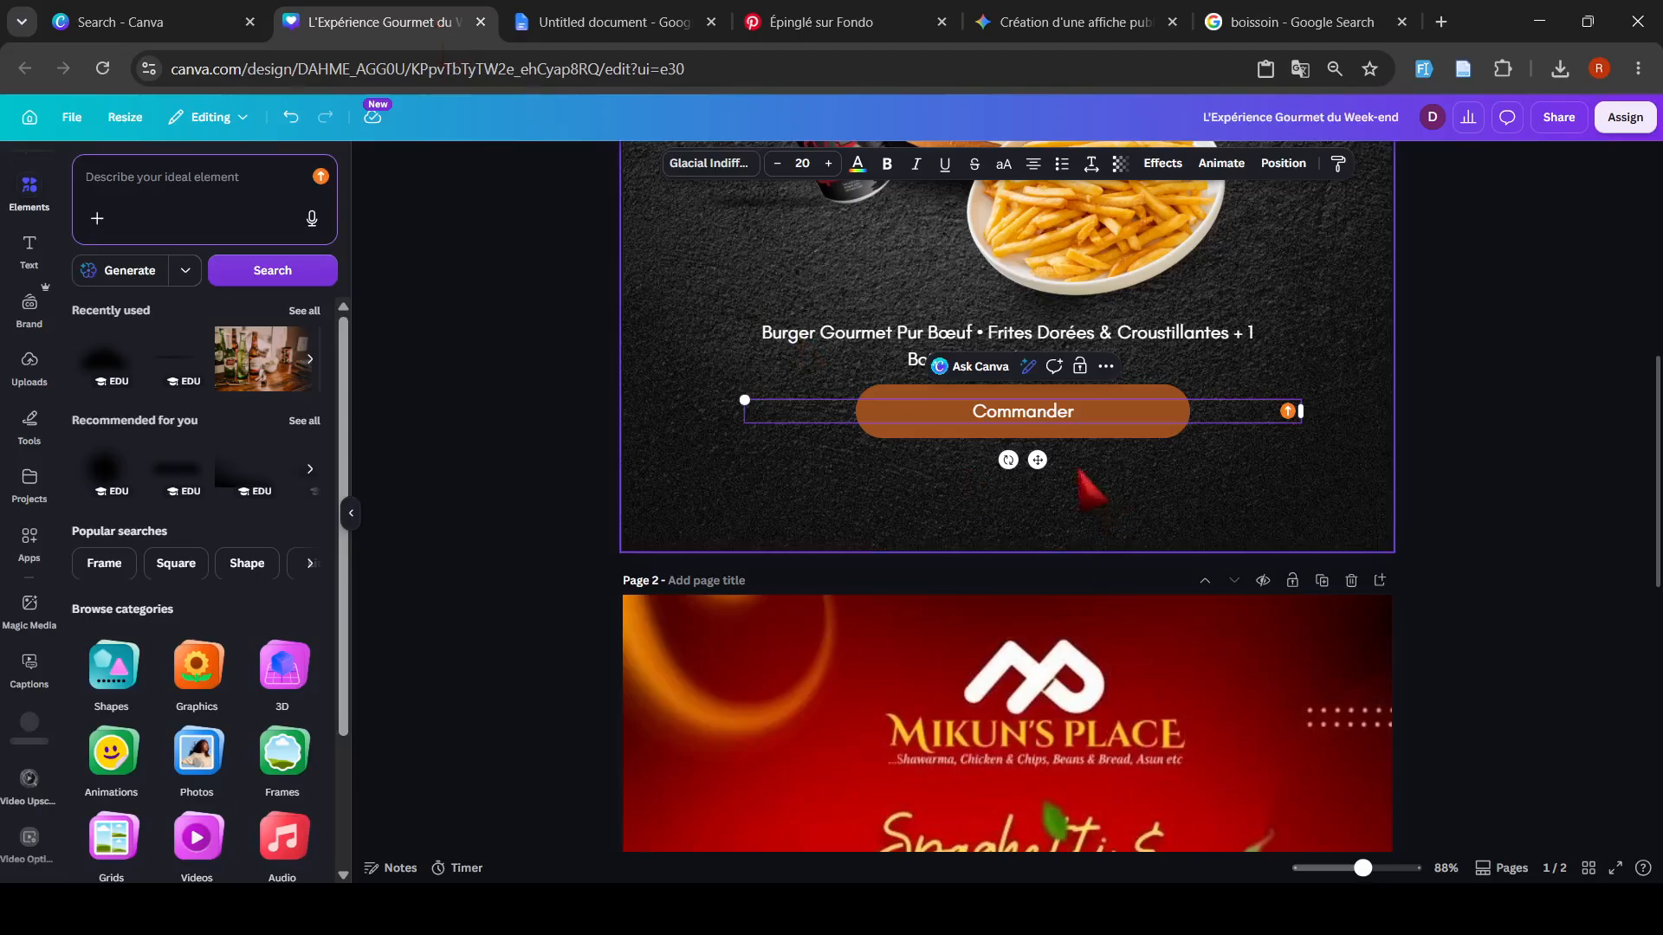
double_click(1040, 411)
key(ctrl+v)
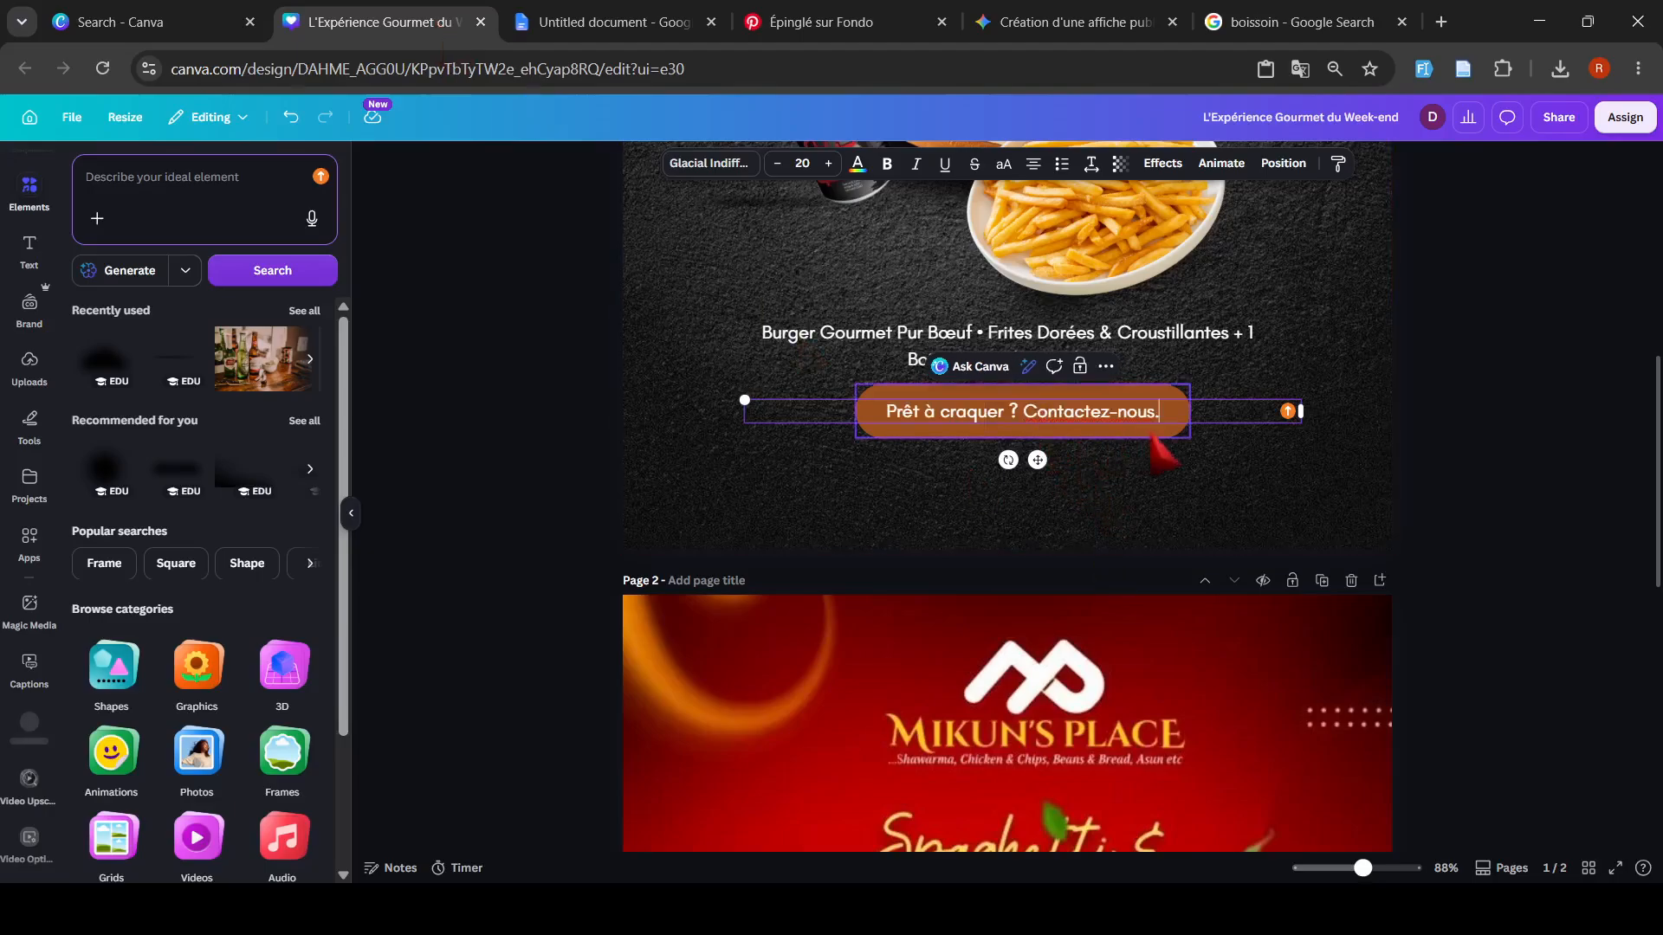
click(1143, 472)
Step: Set the font of the "Prêt à craquer ? Contactez-nous." text to Poppins in the Black weight
click(965, 410)
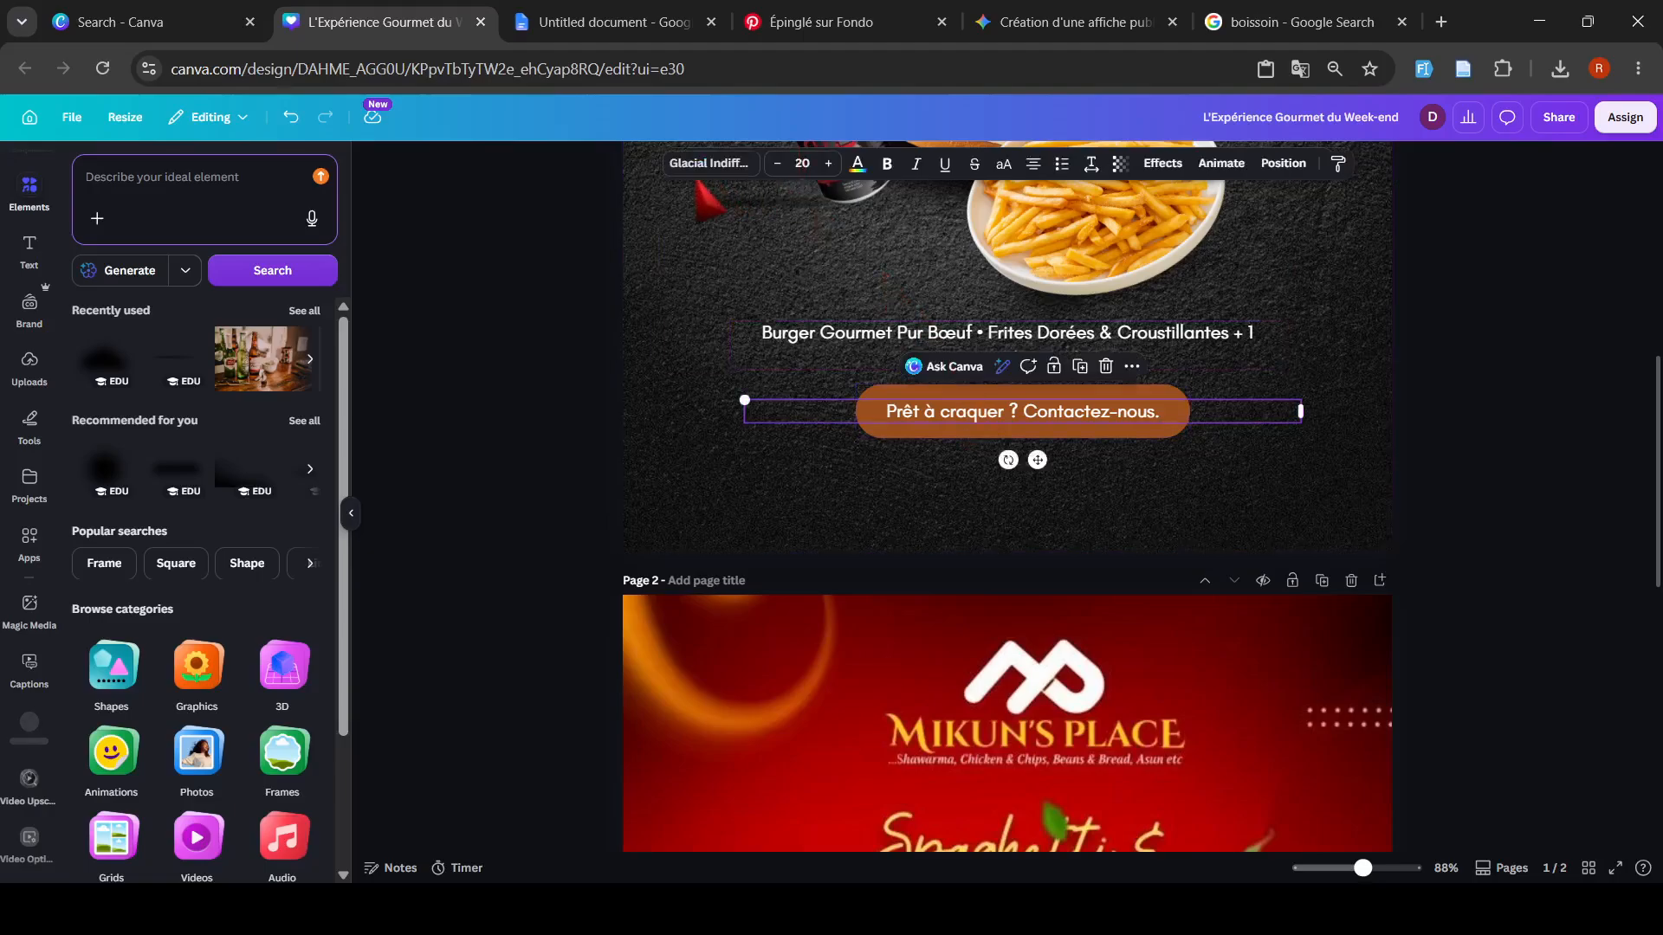
click(706, 166)
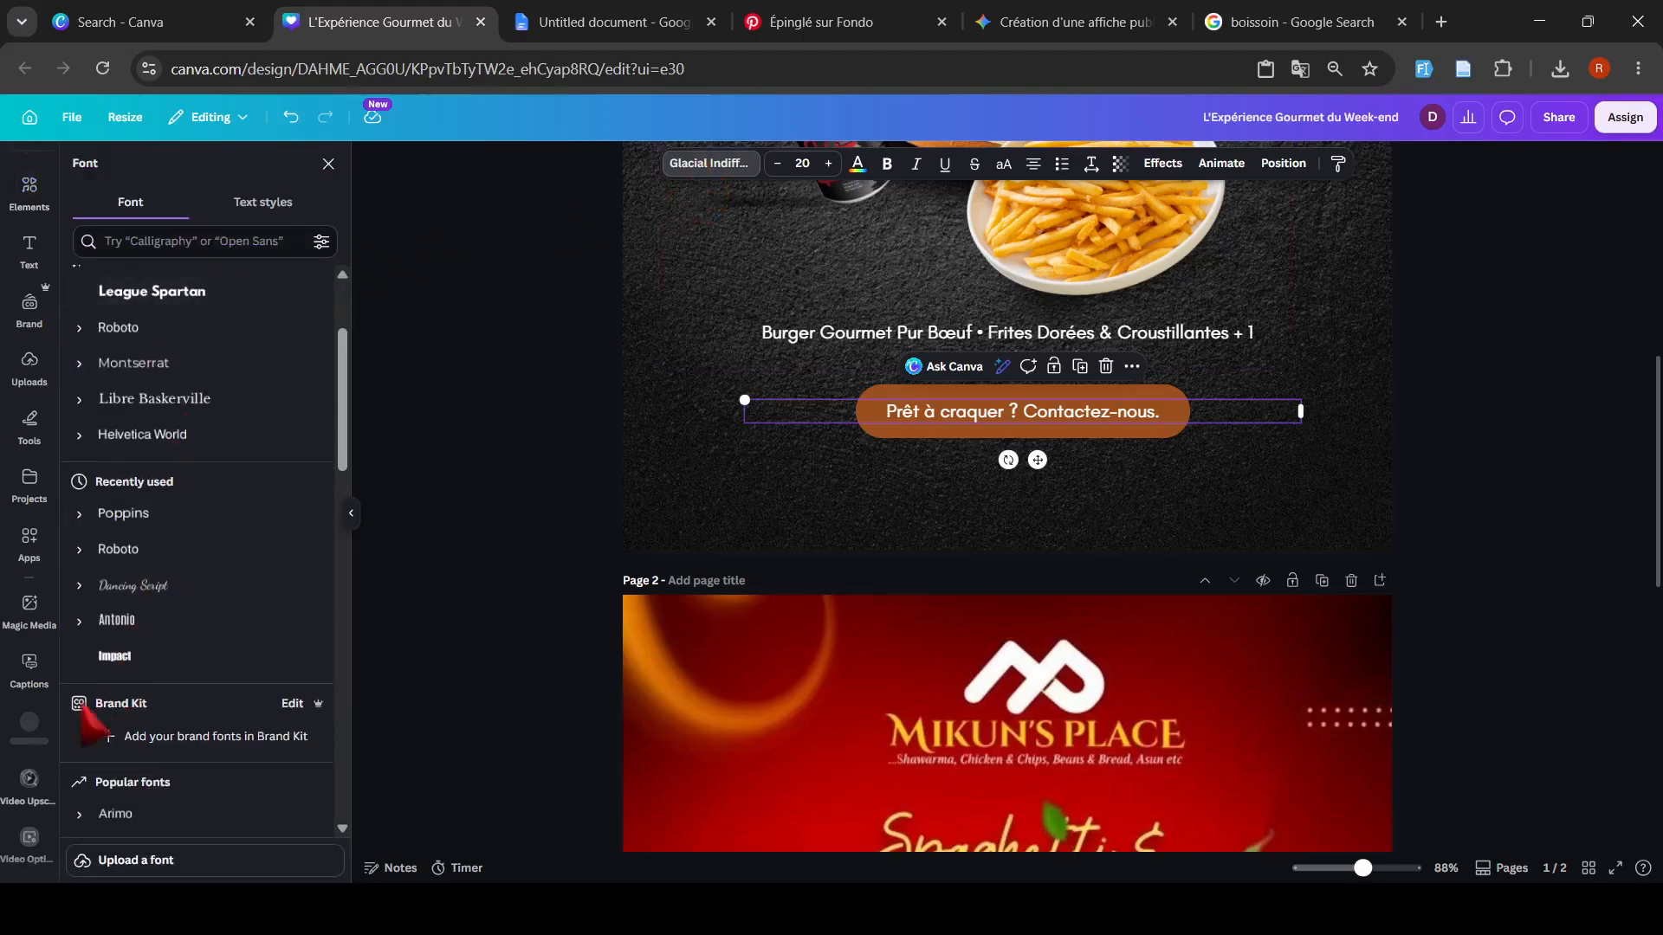
click(138, 518)
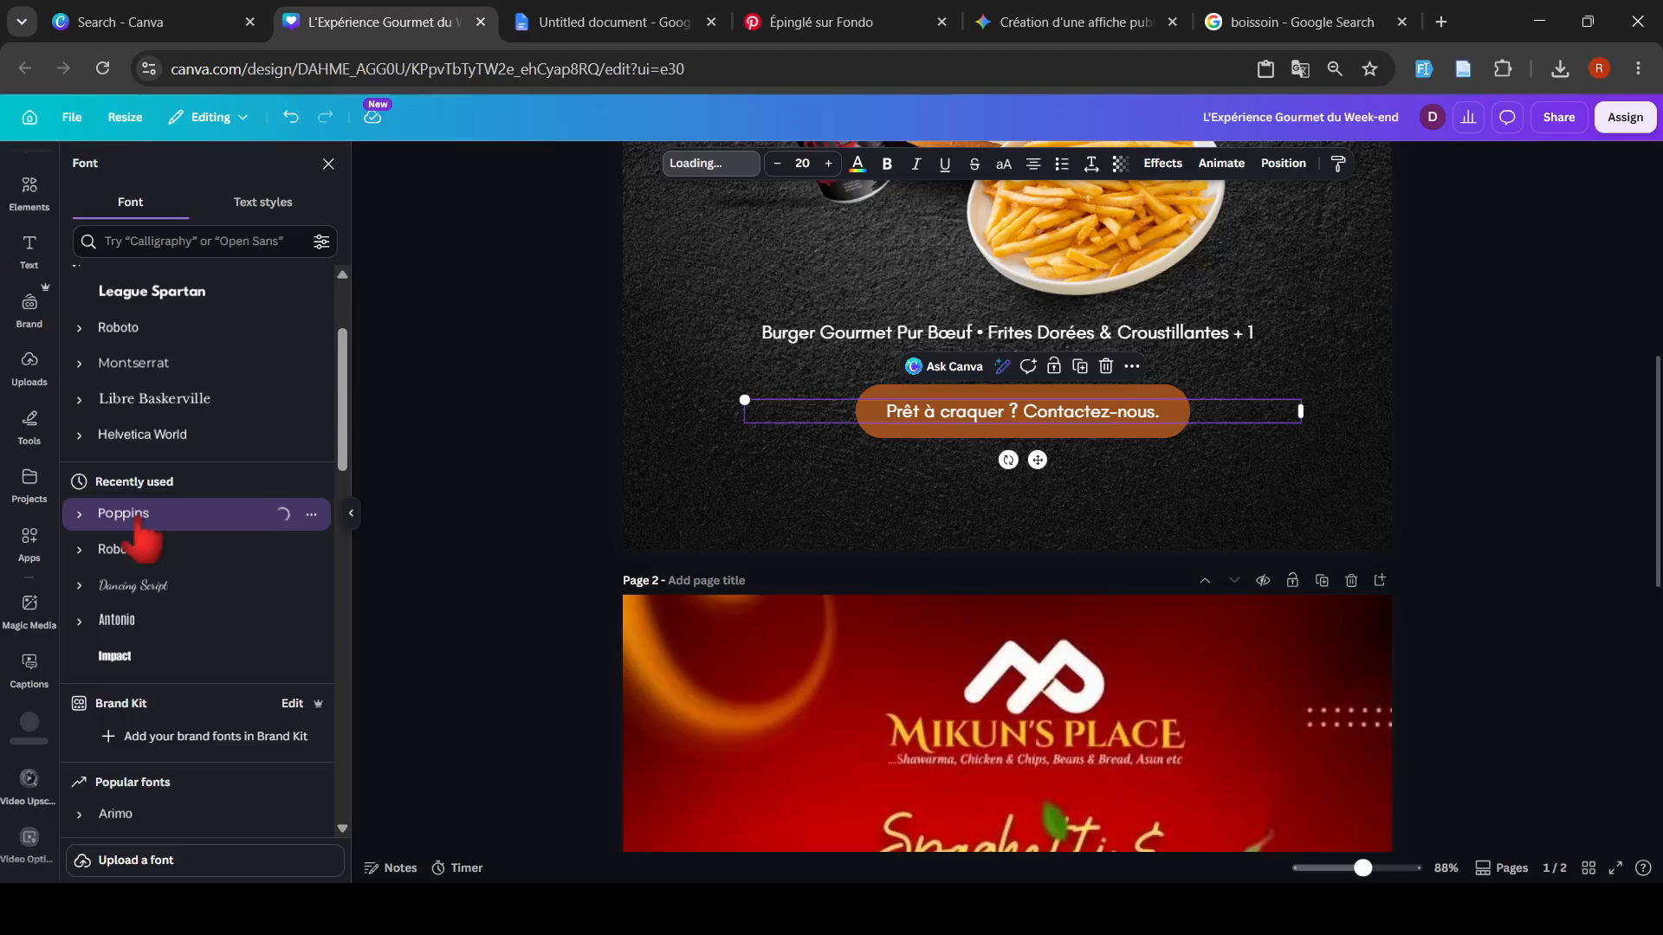
click(79, 516)
scroll(165, 754, down, 1)
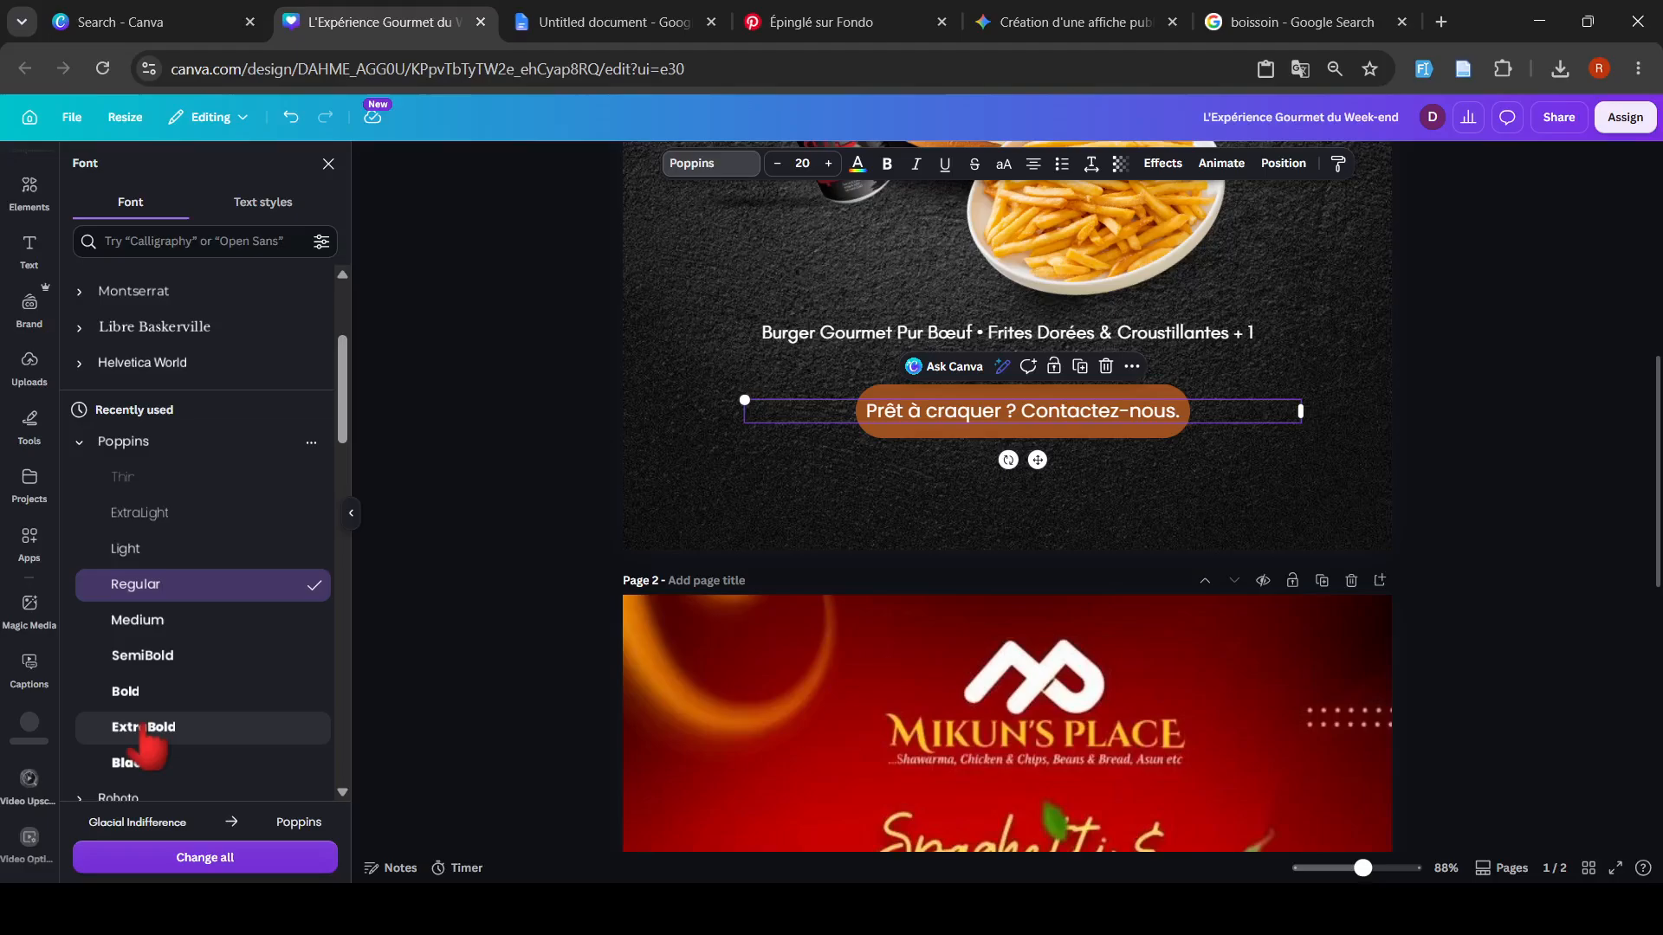
click(143, 728)
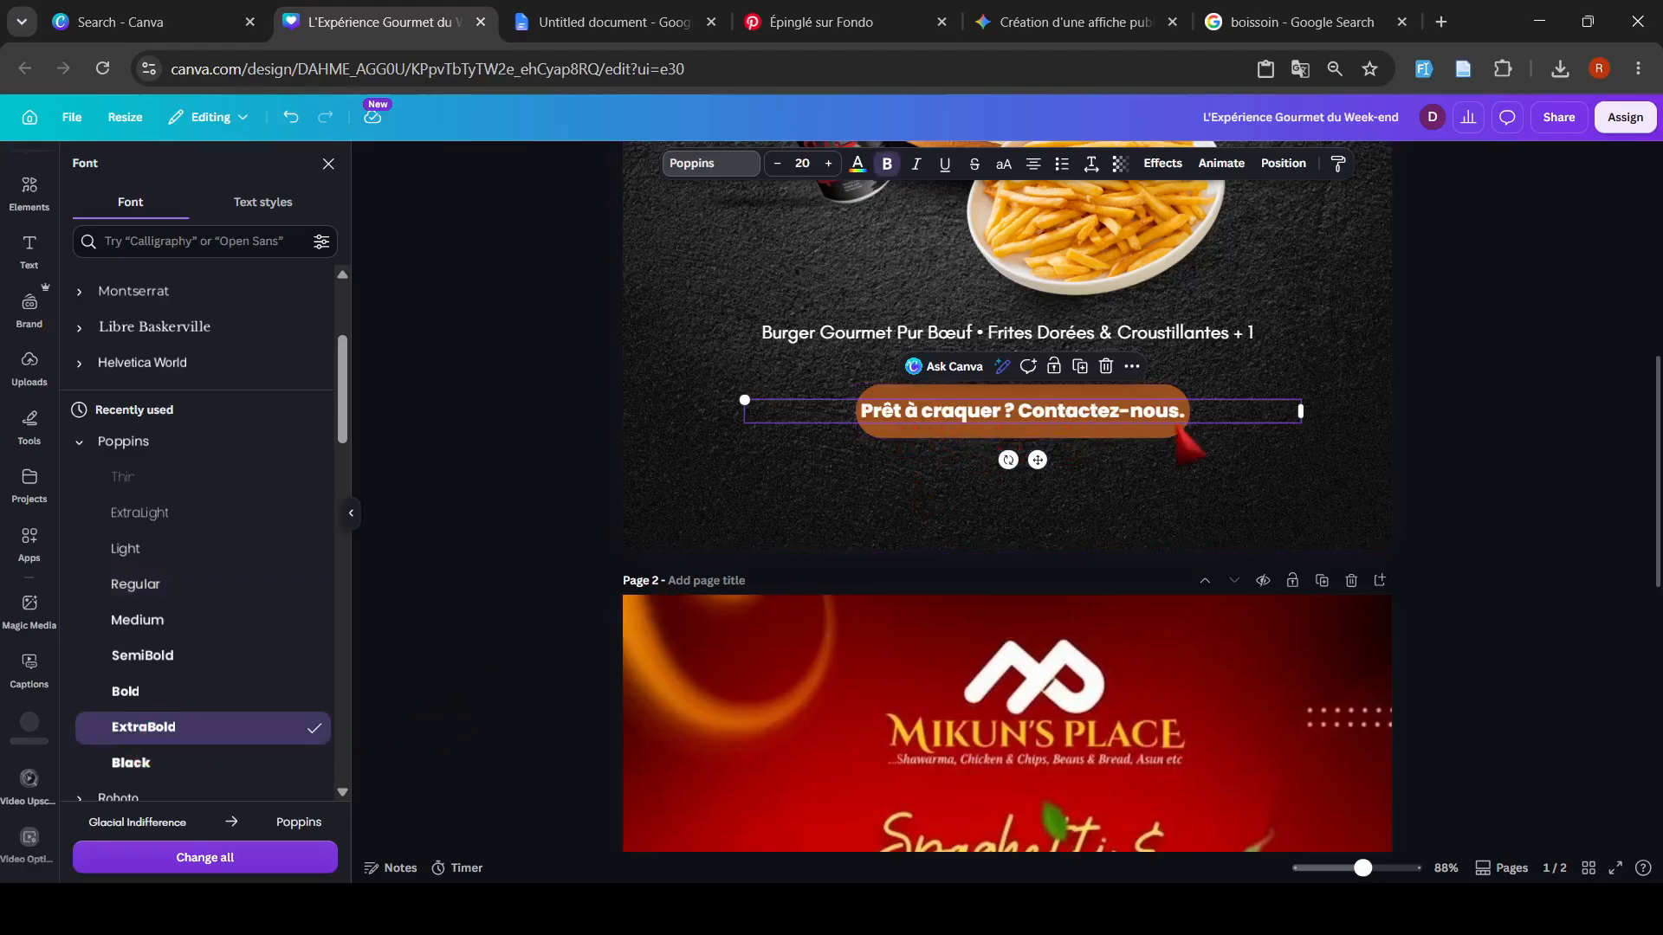
click(208, 764)
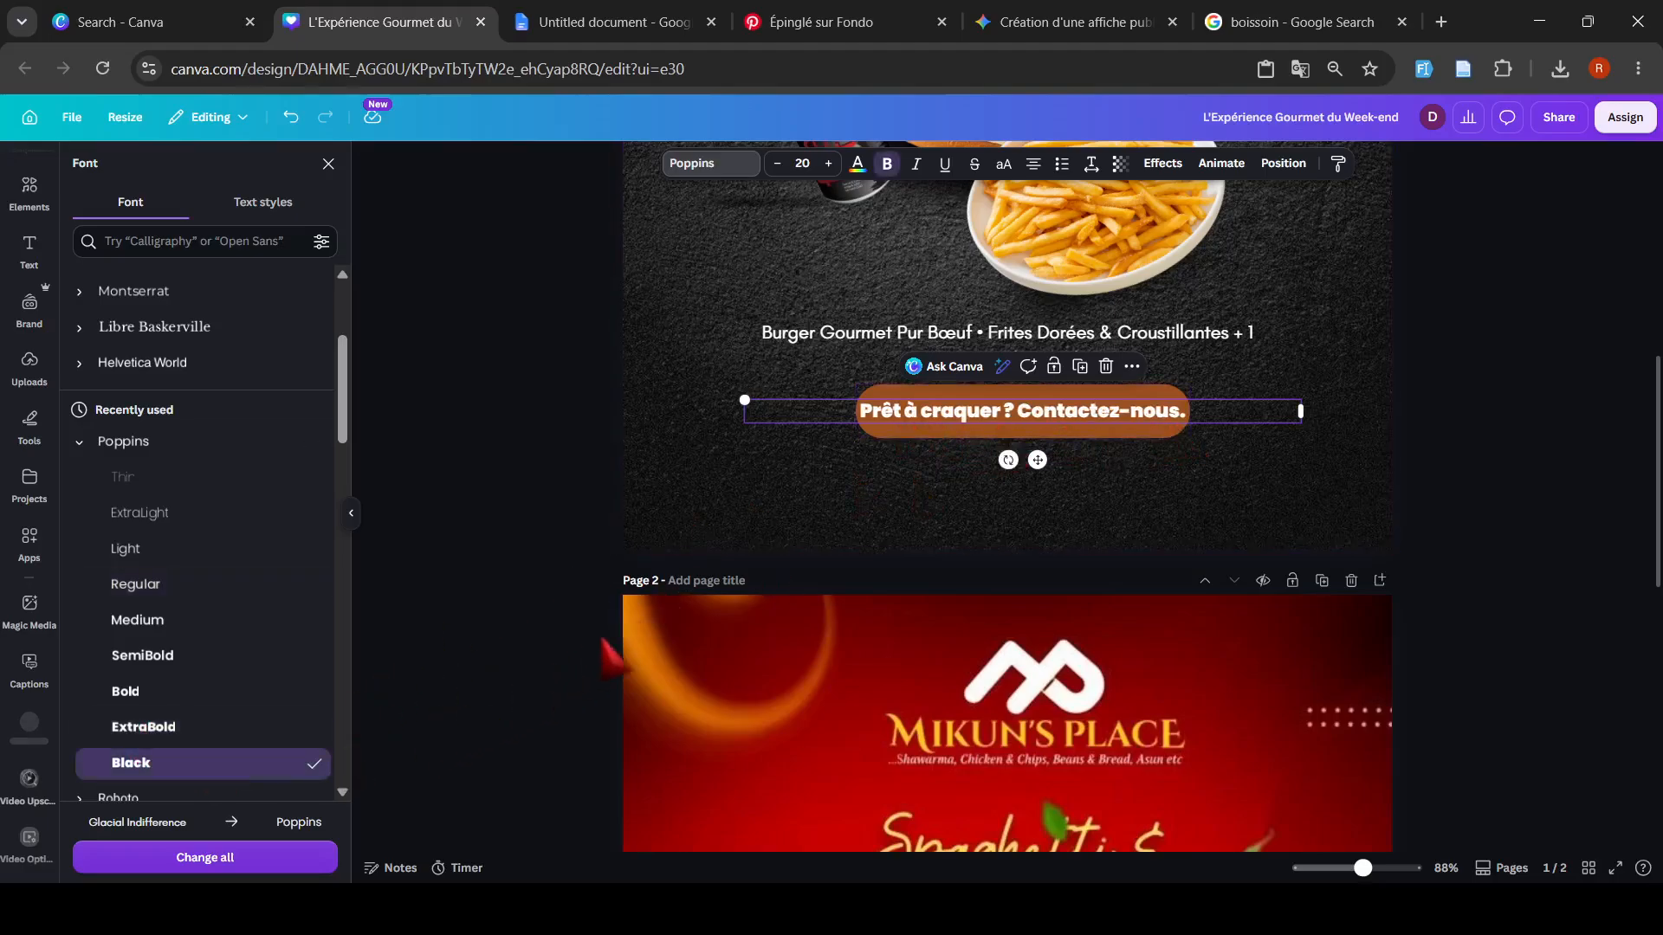
Step: Widen the brown button shape slightly on both sides so the call-to-action text has margins
click(1173, 431)
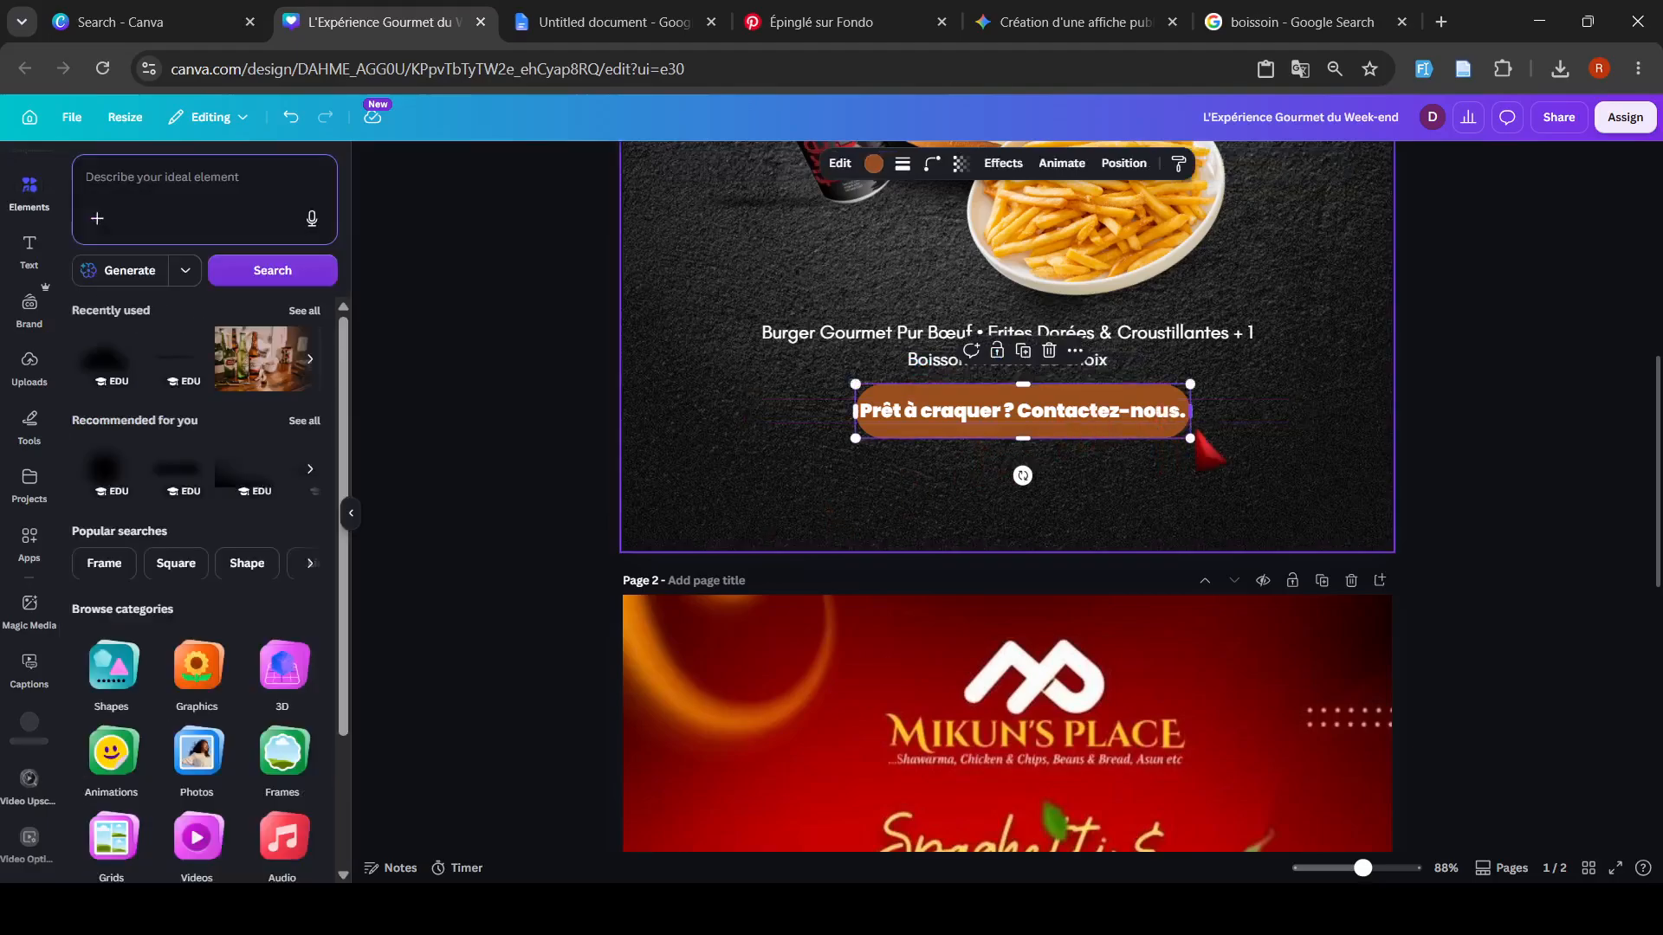
drag(1193, 421, 1145, 428)
click(1174, 482)
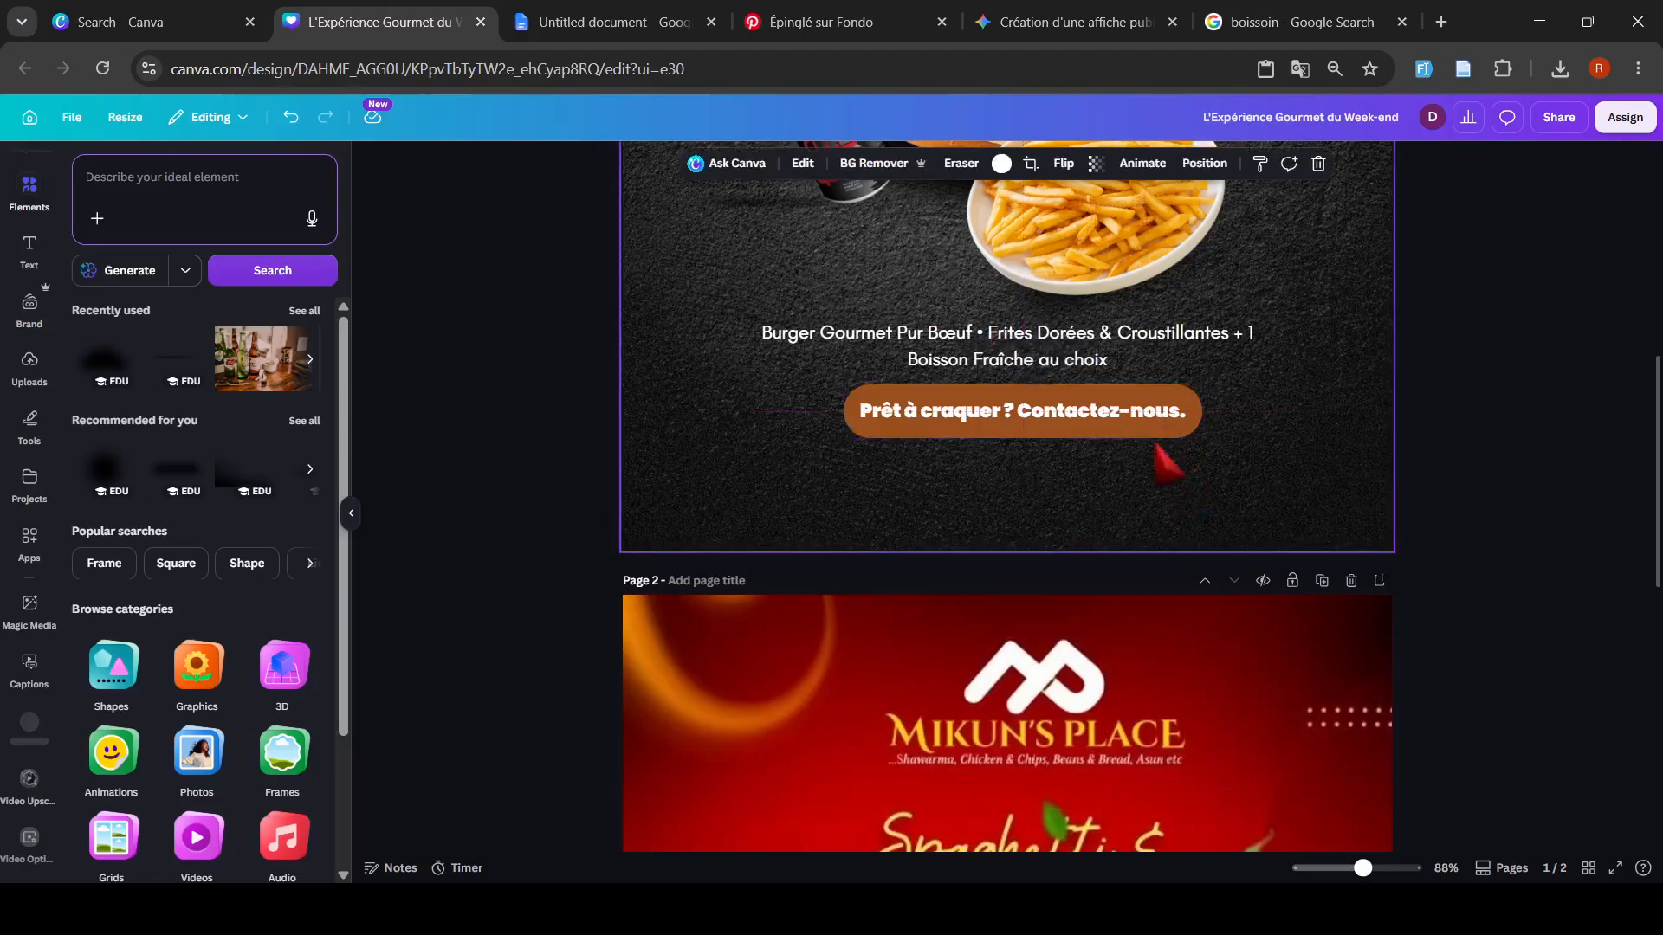
Step: Try the Glow and Drop effects on the call-to-action button shape, and apply the Aura effect
click(1140, 431)
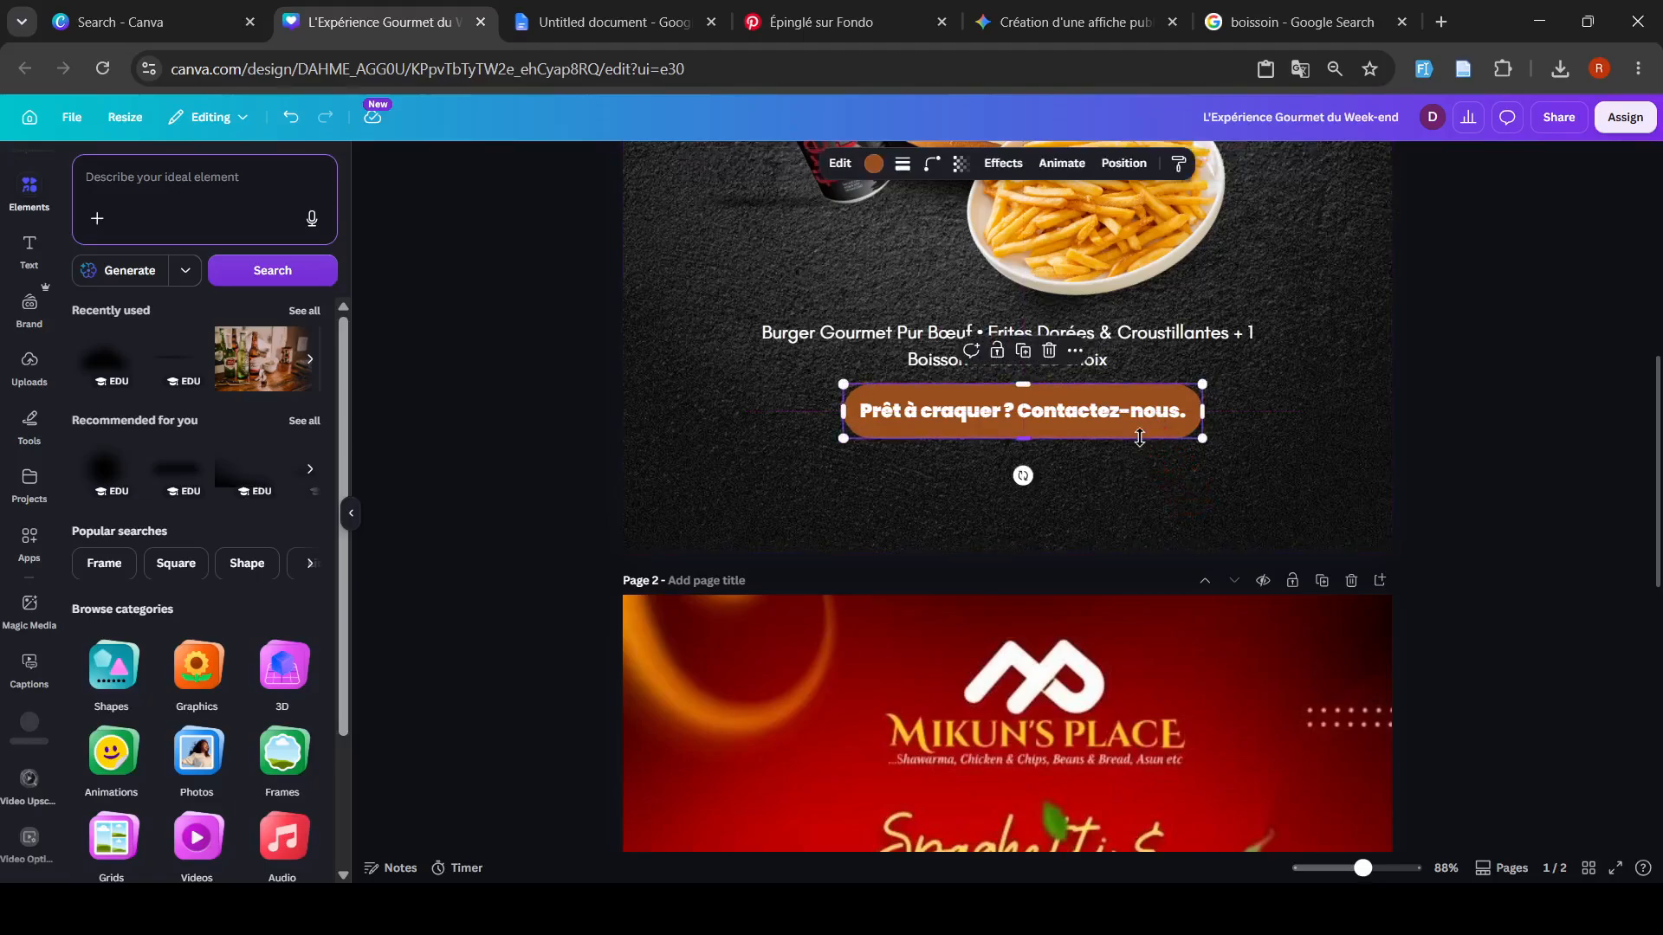
click(1004, 164)
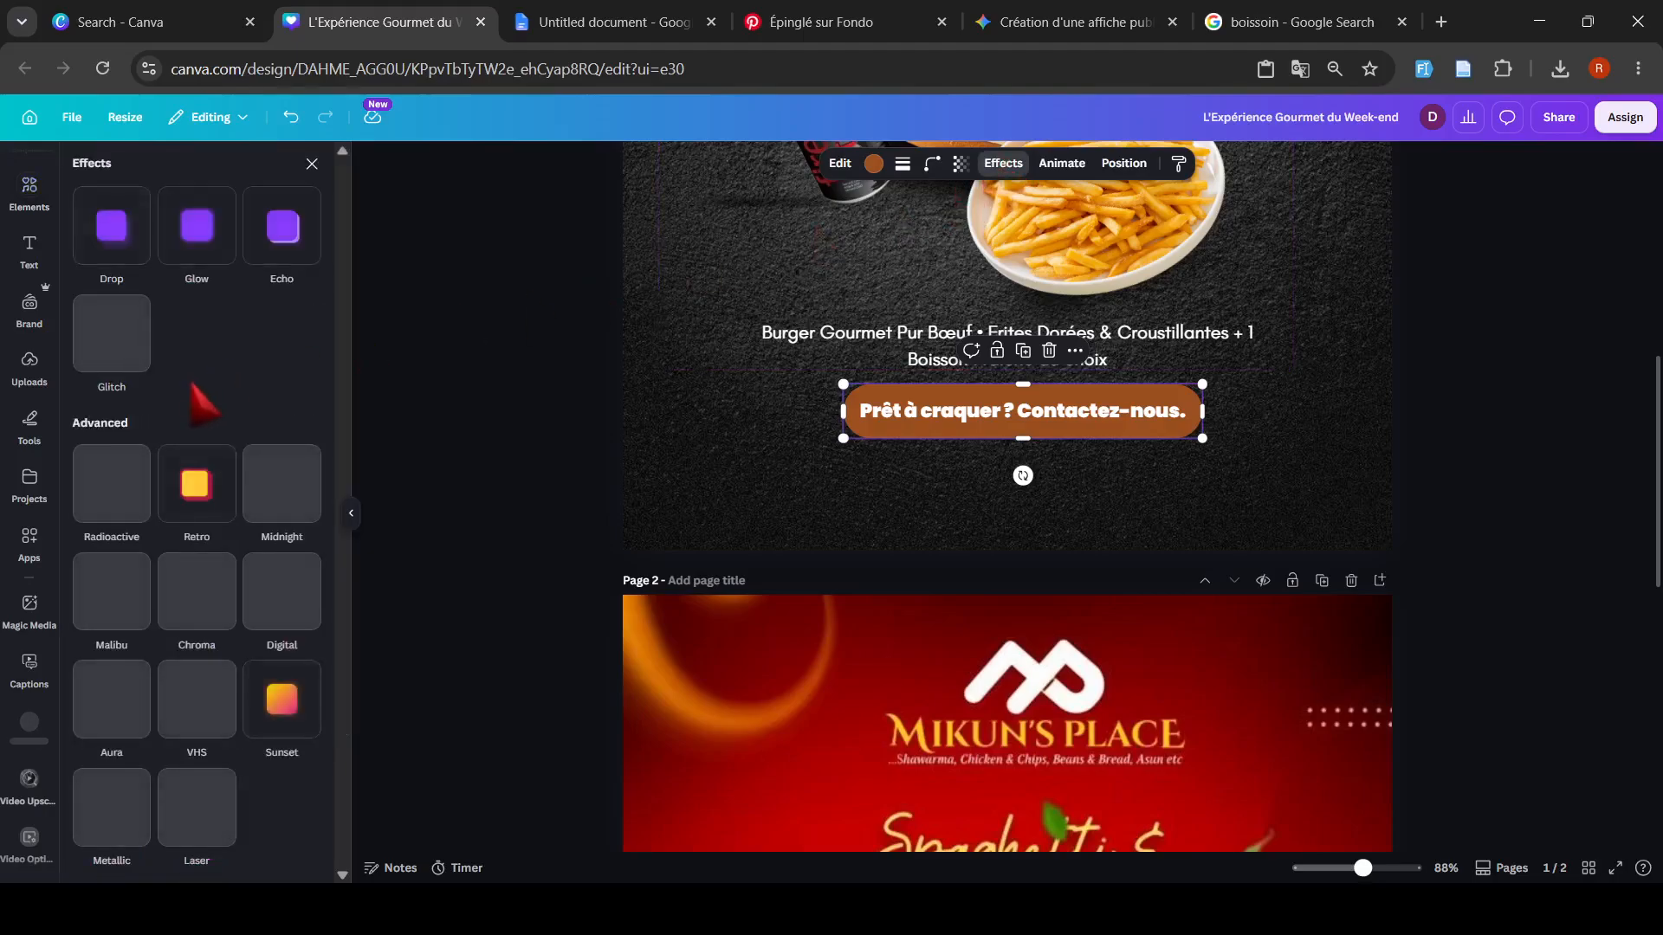
click(188, 253)
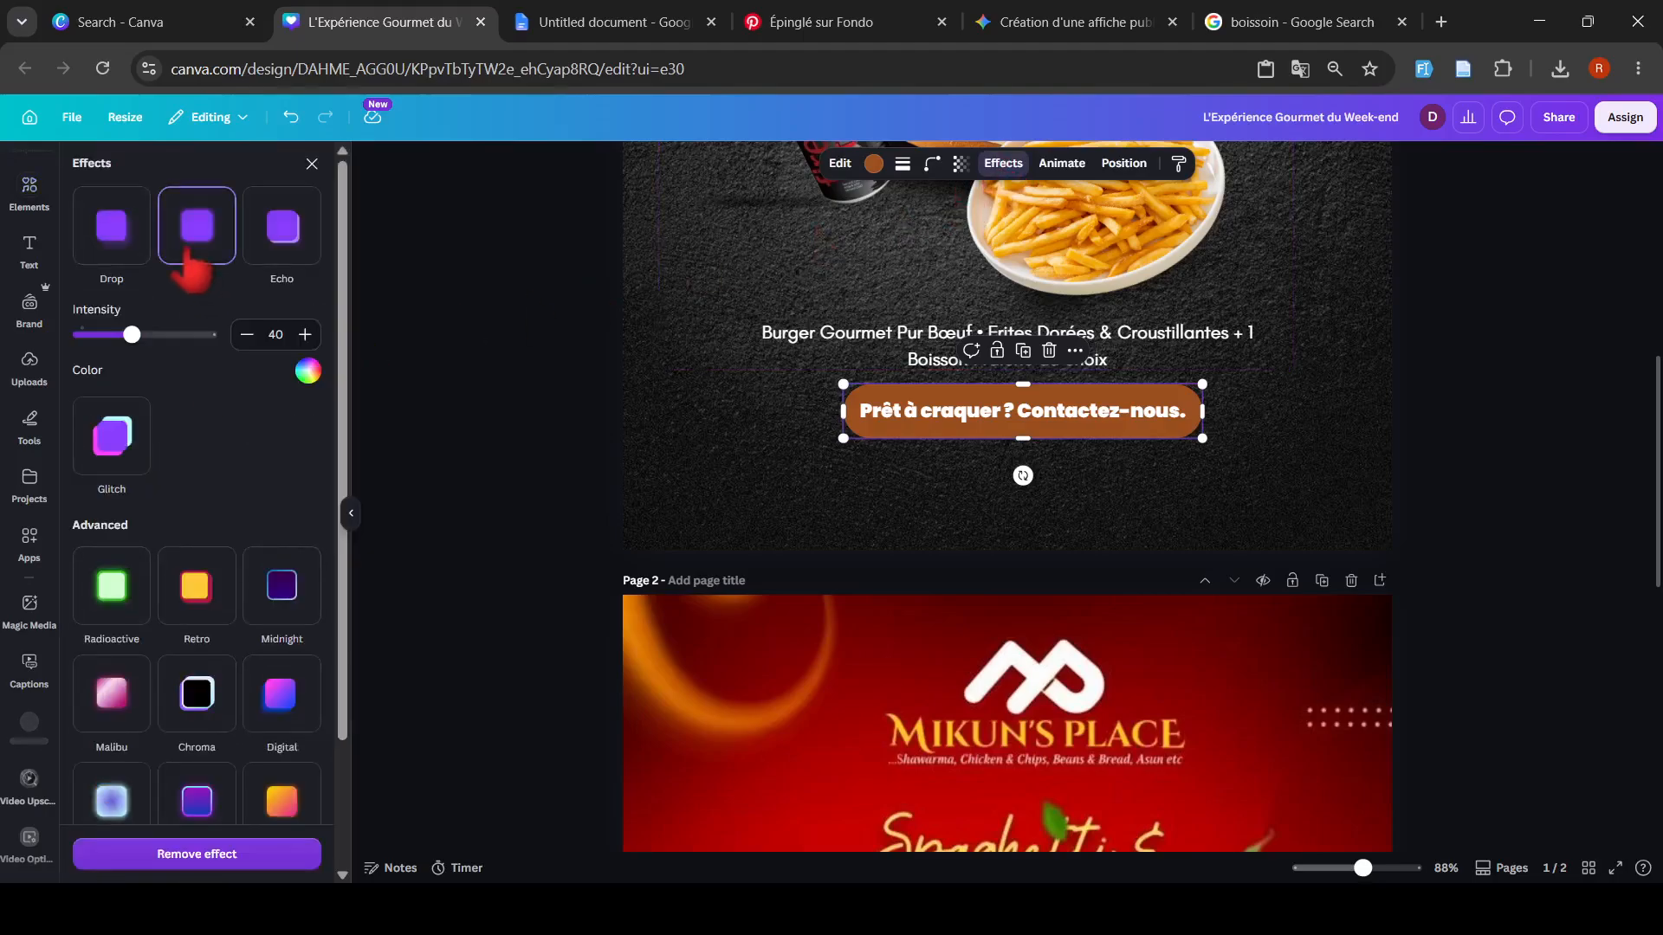
click(121, 255)
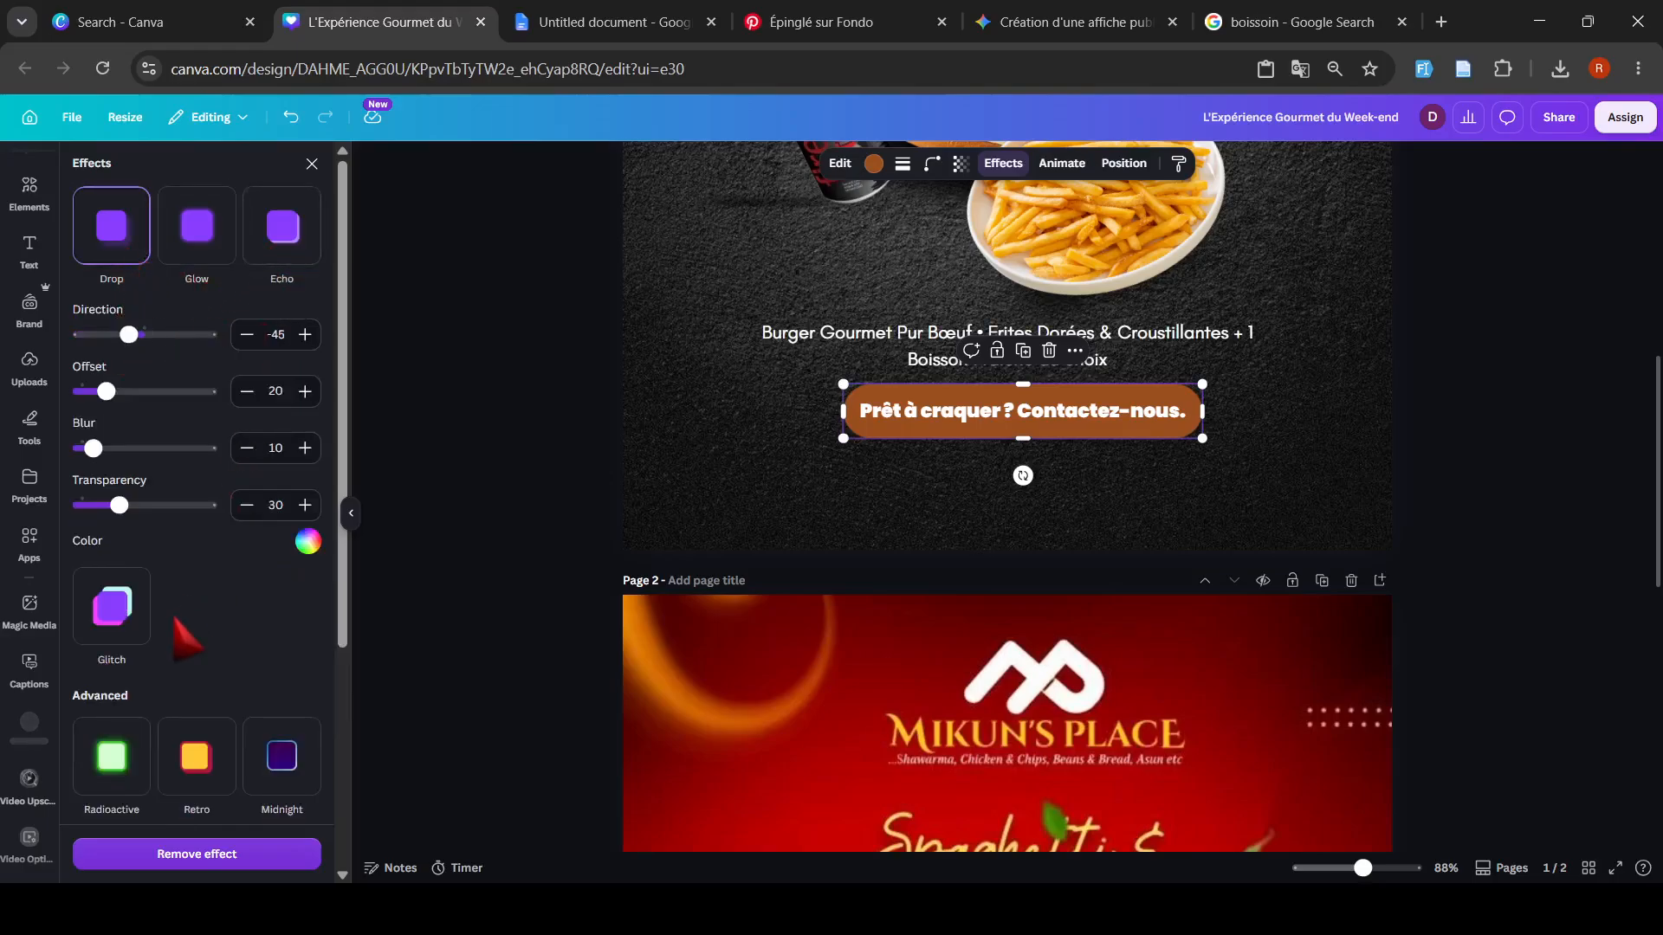
scroll(179, 636, down, 3)
scroll(178, 636, down, 1)
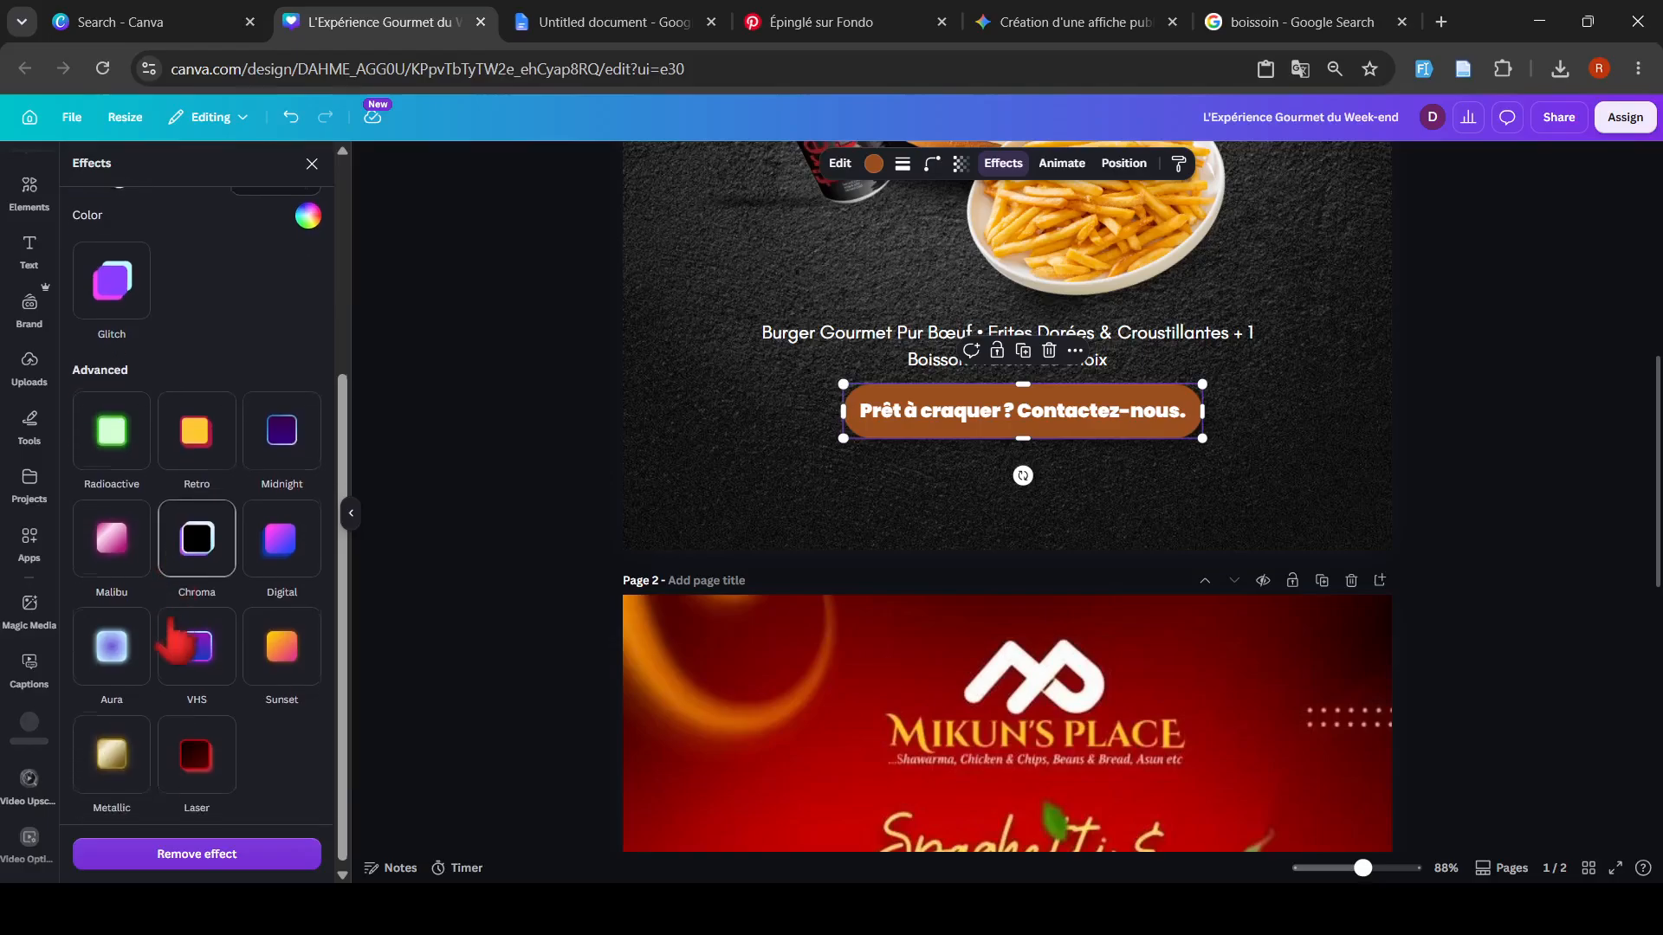
click(113, 645)
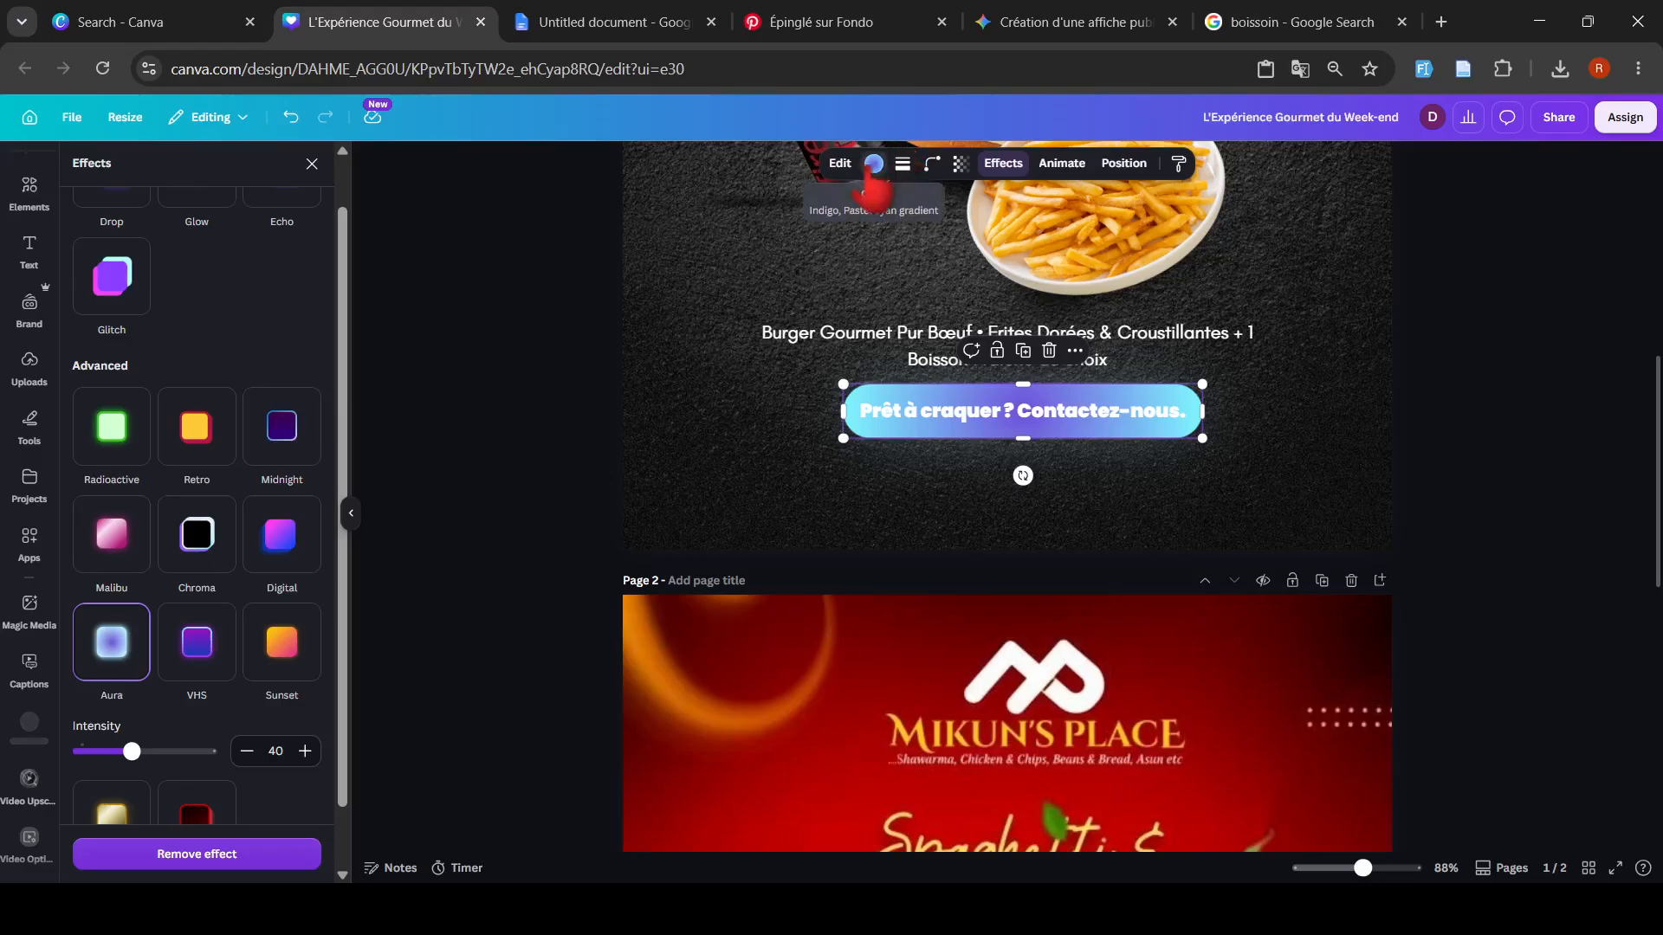
Step: Change the inner colour of the button's gradient to the burnt orange #BB5D2E
click(872, 164)
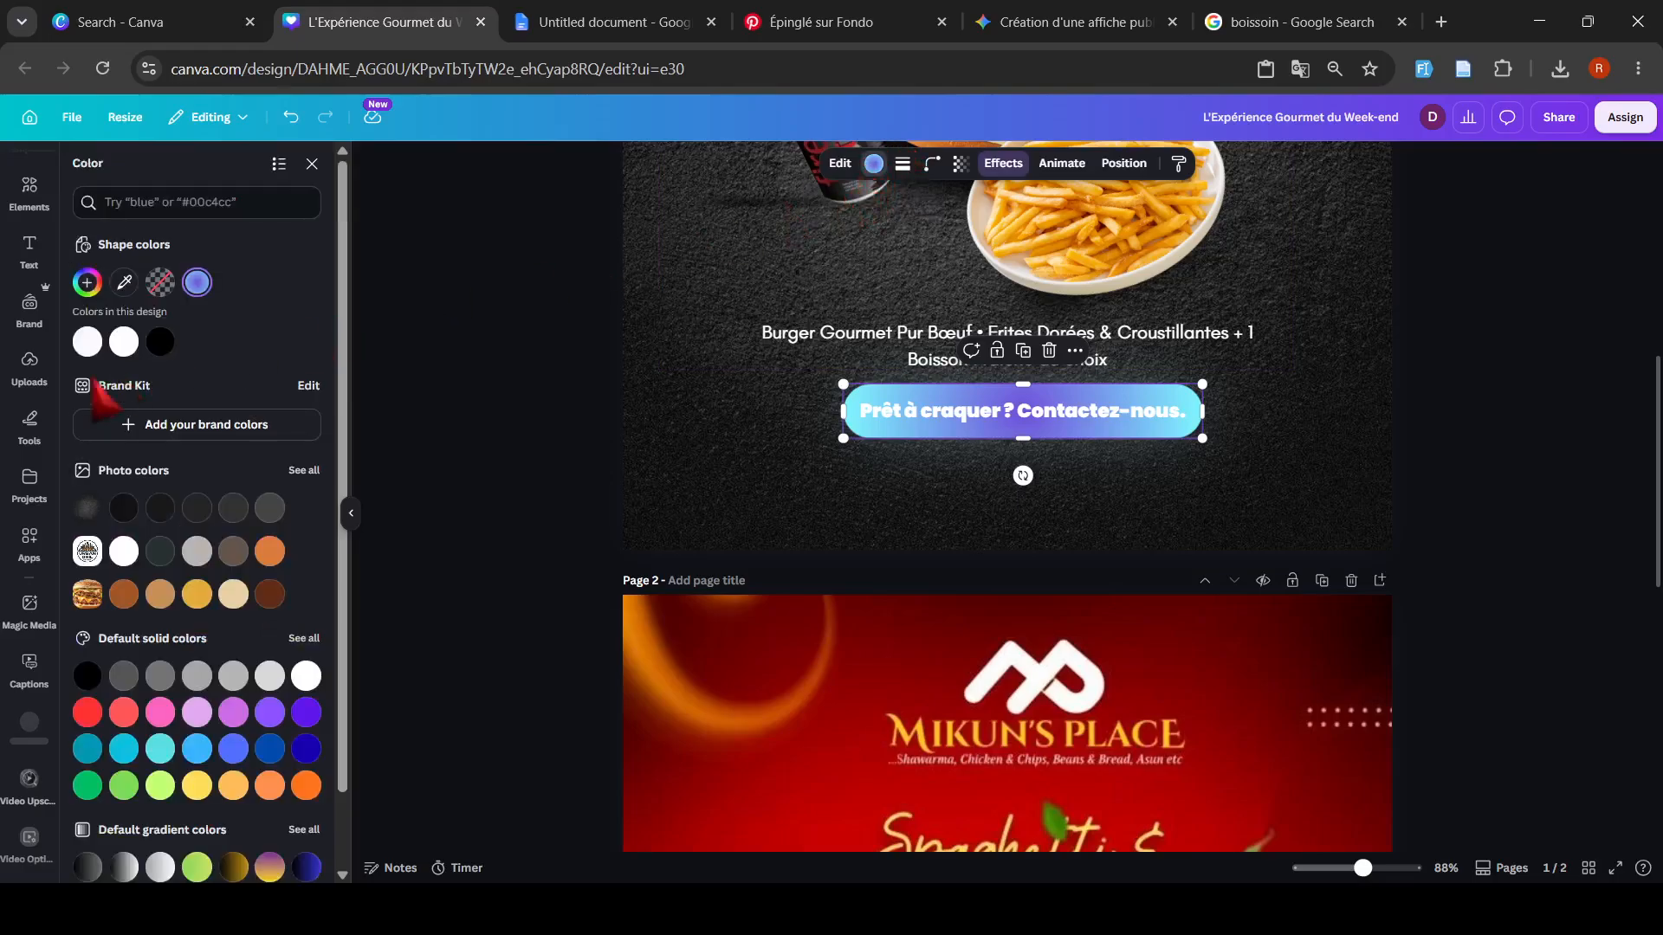
click(197, 282)
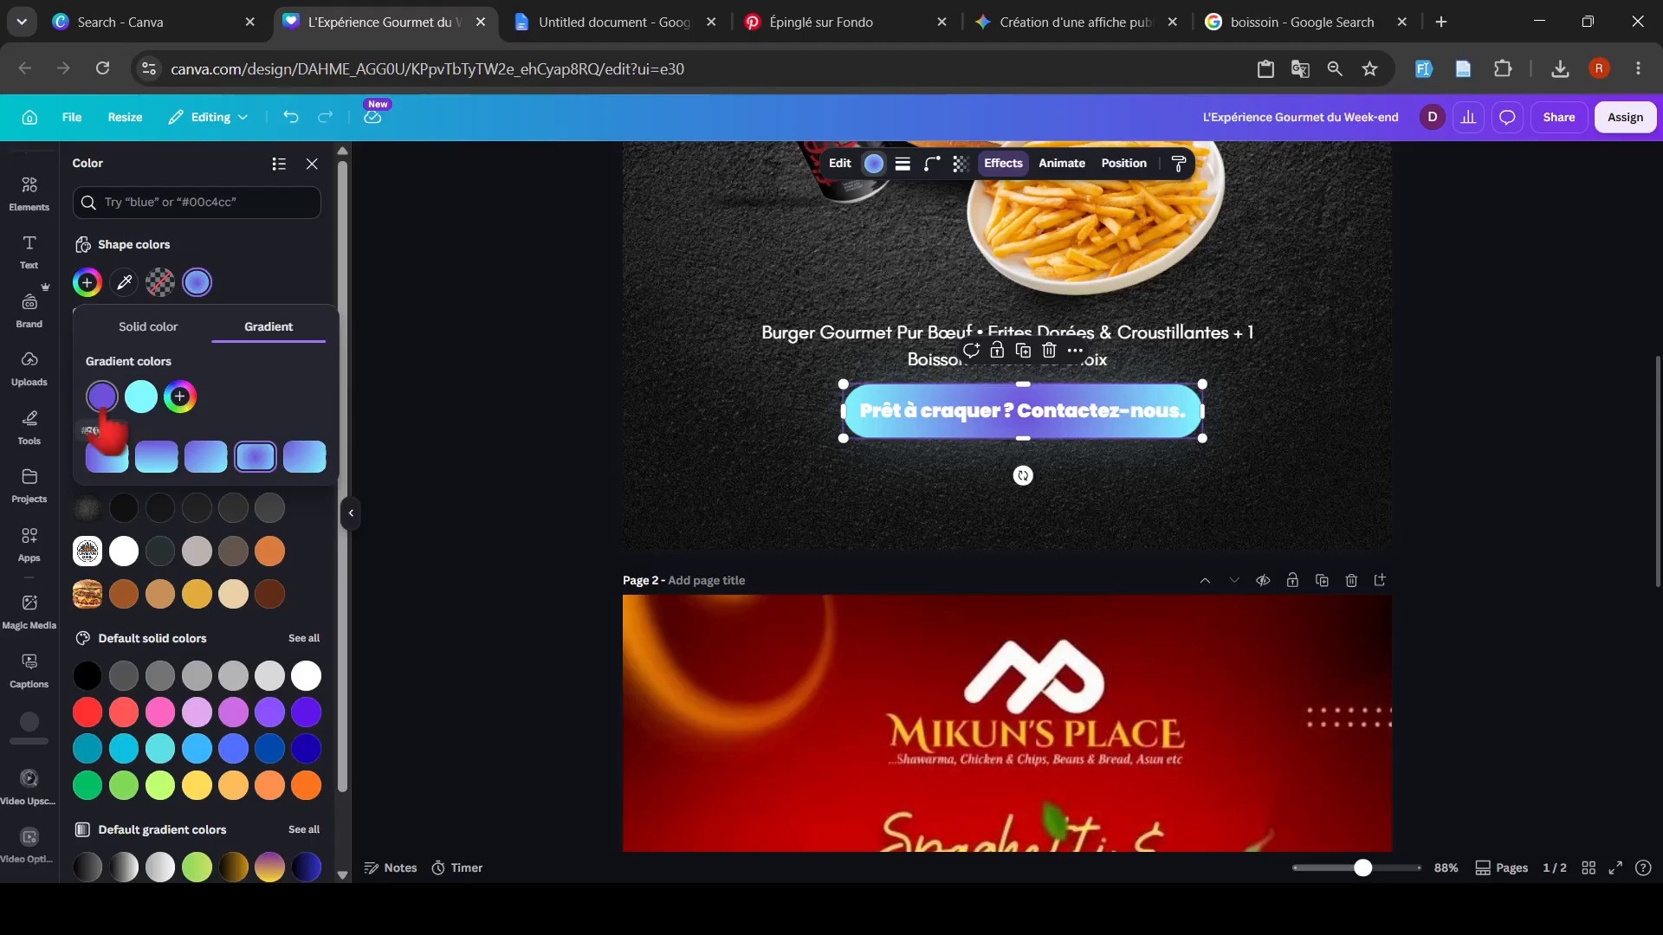
click(102, 397)
click(247, 455)
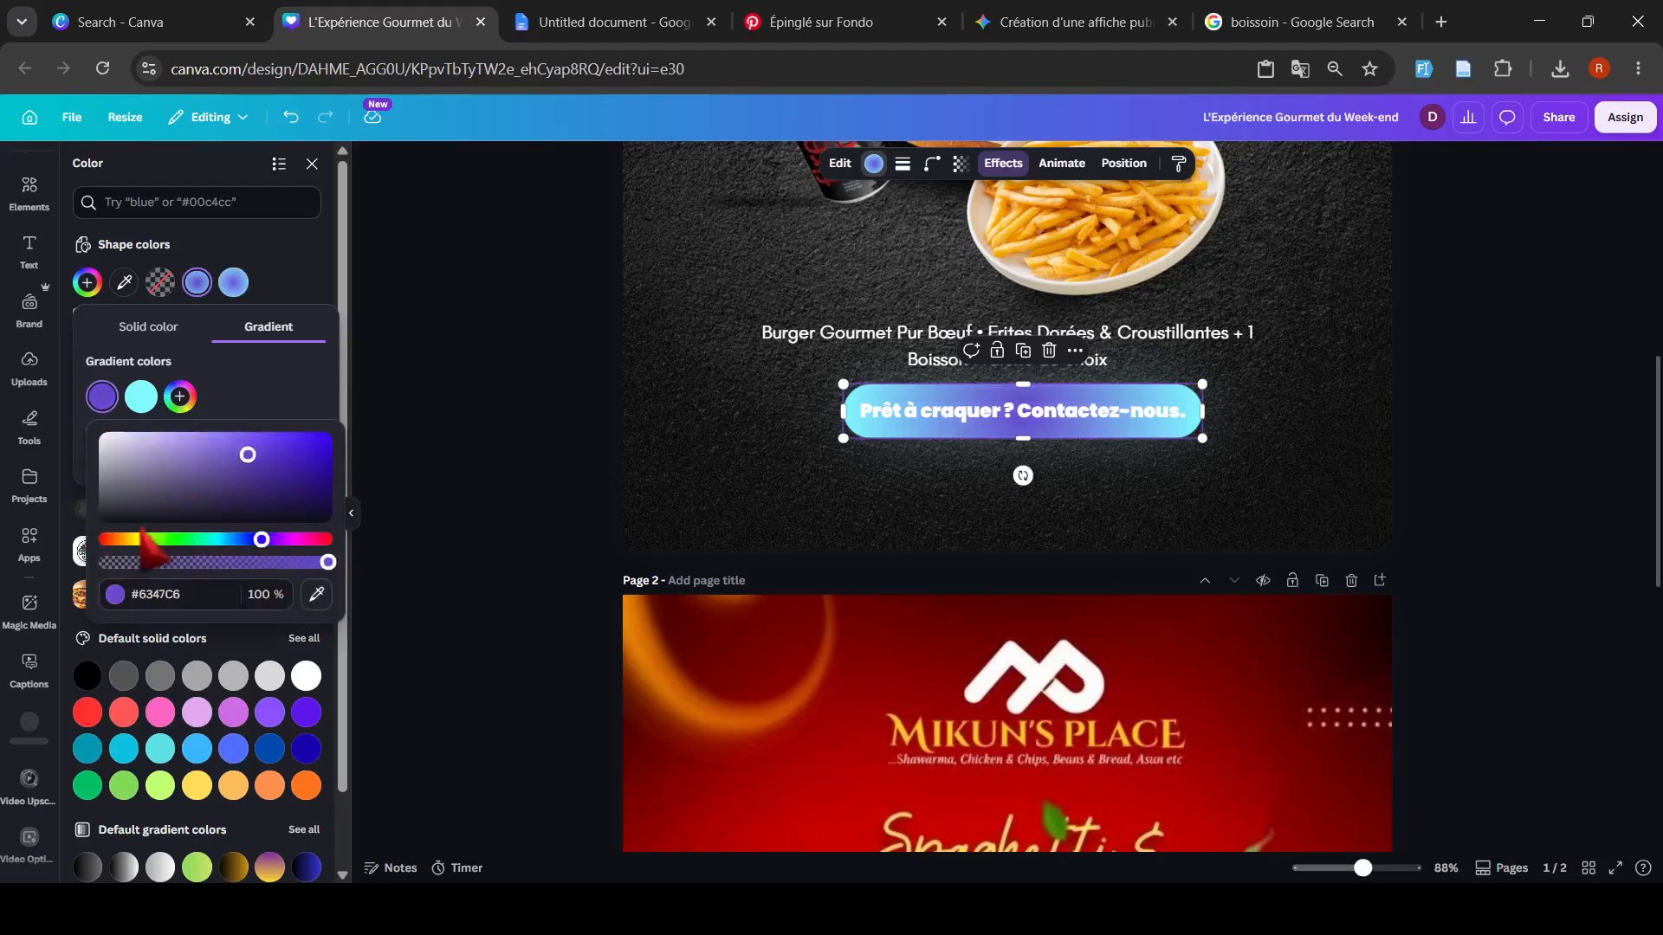
drag(143, 539, 115, 539)
click(272, 458)
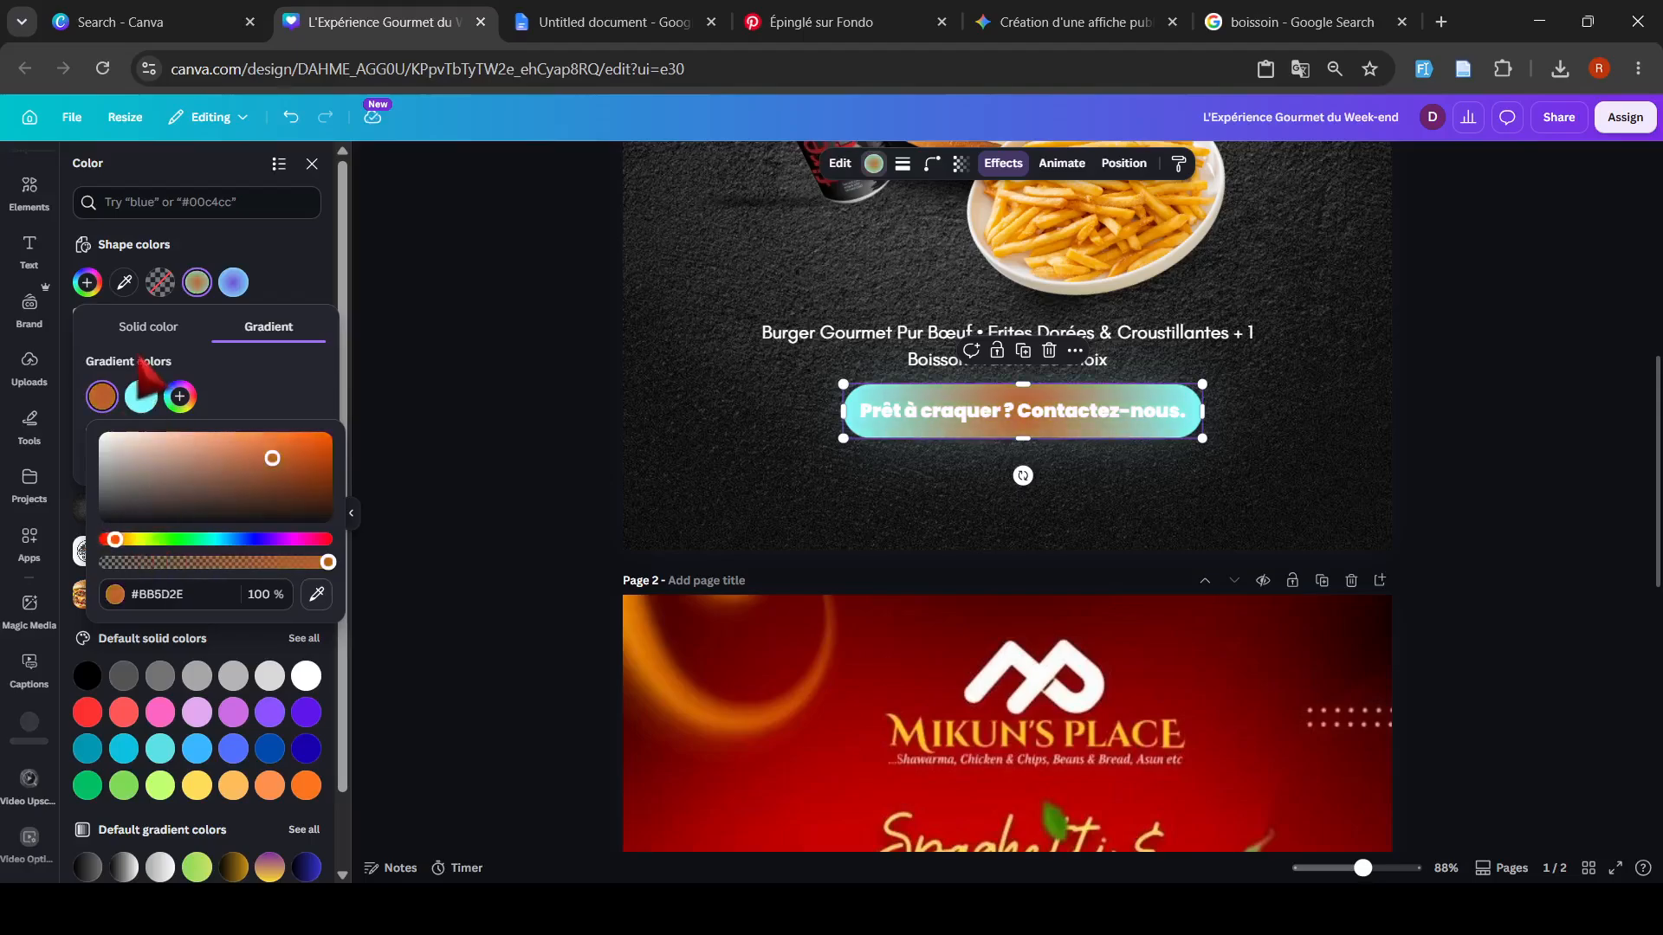
Step: Change the outer colour of the button's gradient to the red #CB5050 and compare the poster with the reference on page 2
click(142, 400)
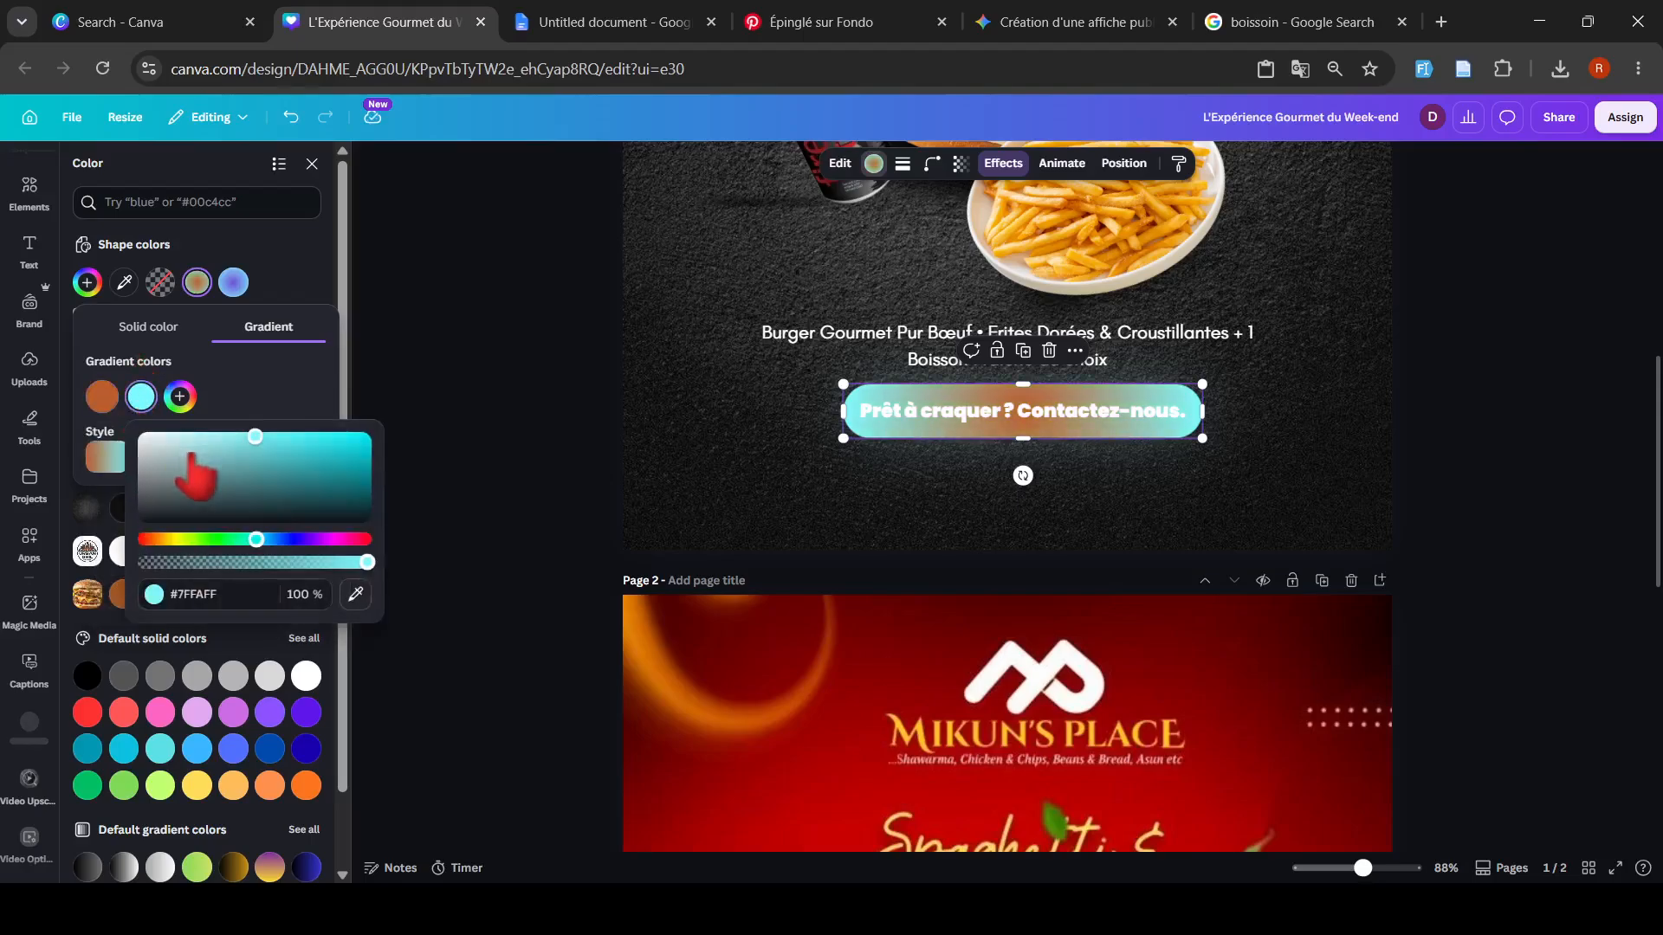
click(275, 454)
drag(186, 538, 131, 551)
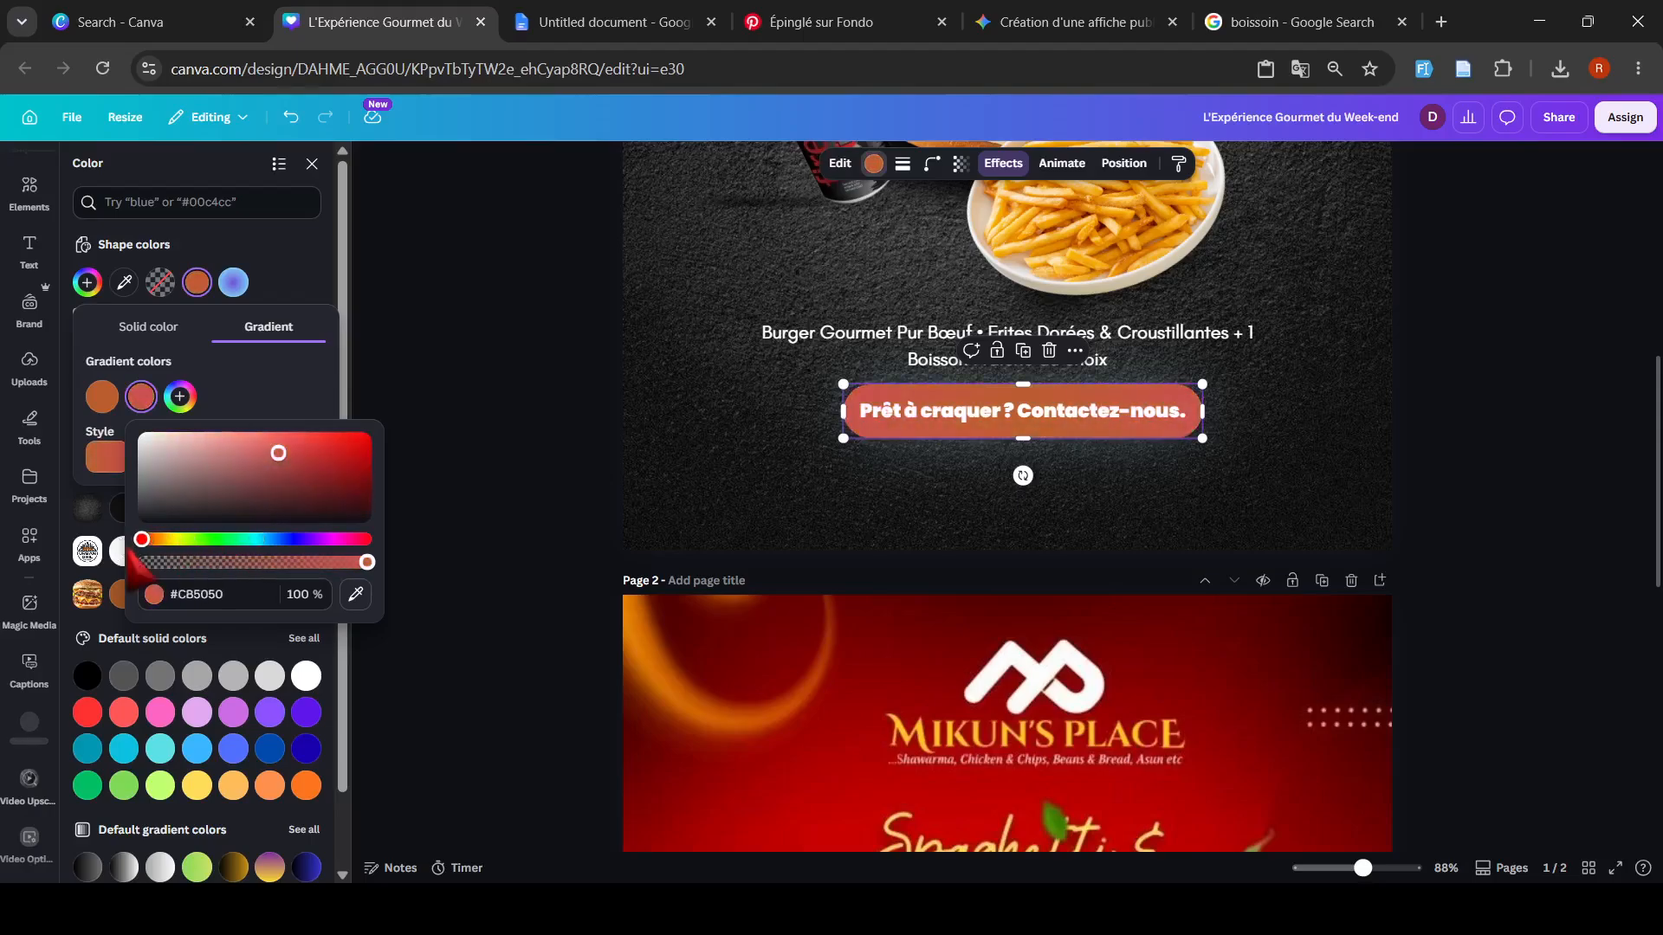
click(866, 511)
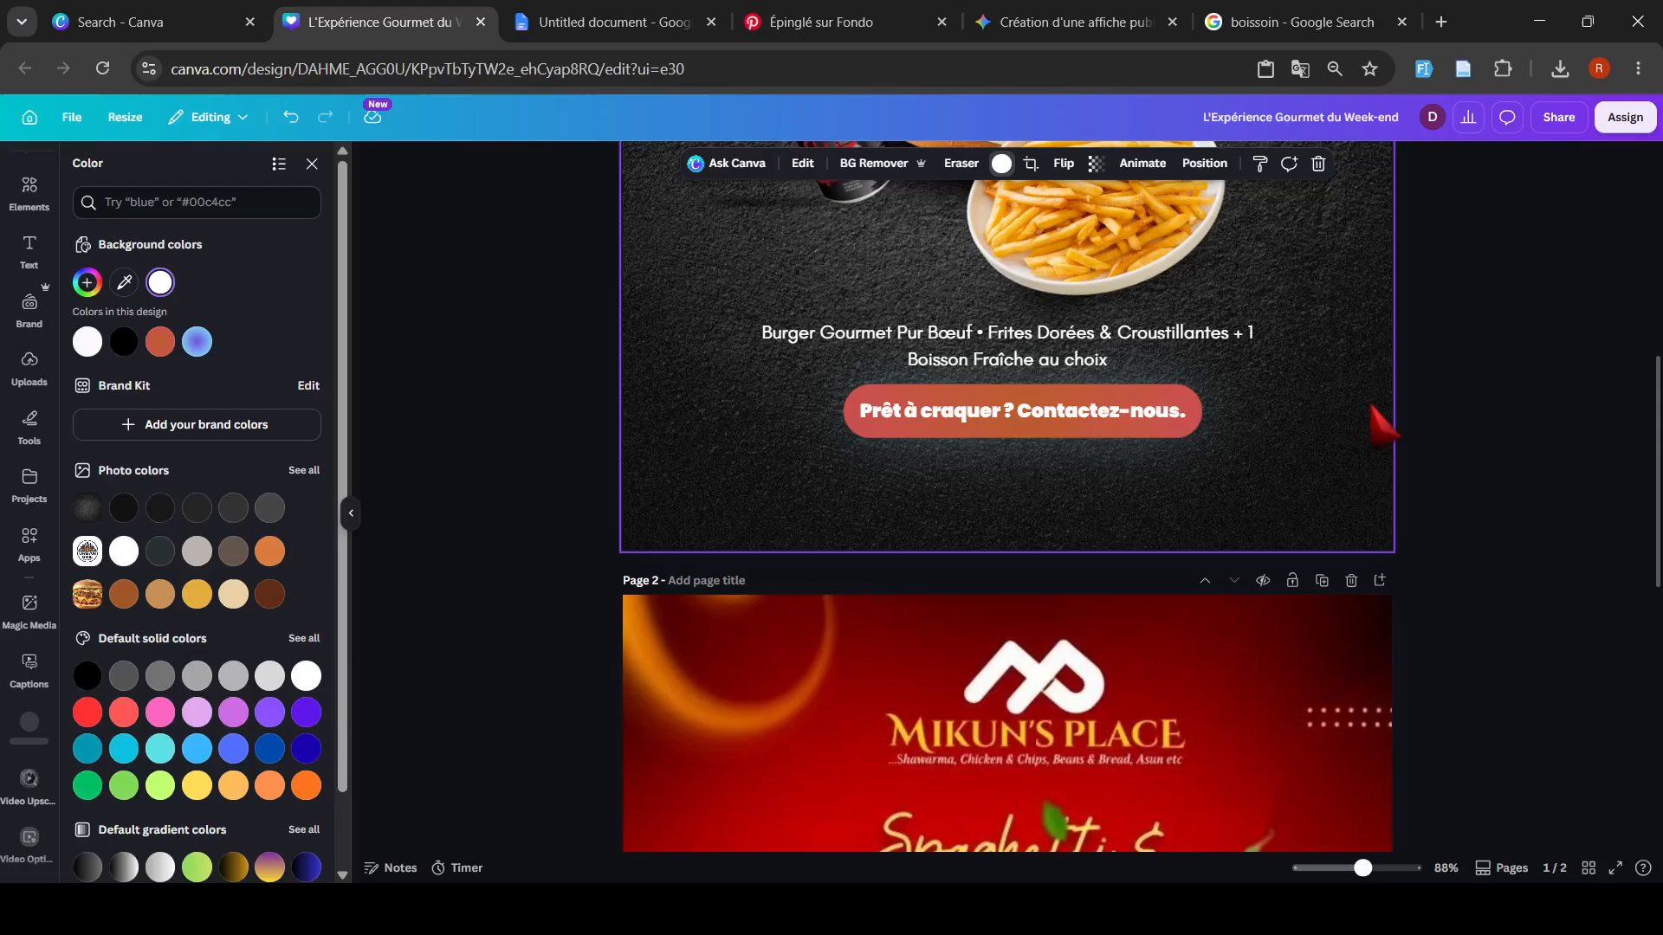
ctrl+scroll(1505, 586, down, 1)
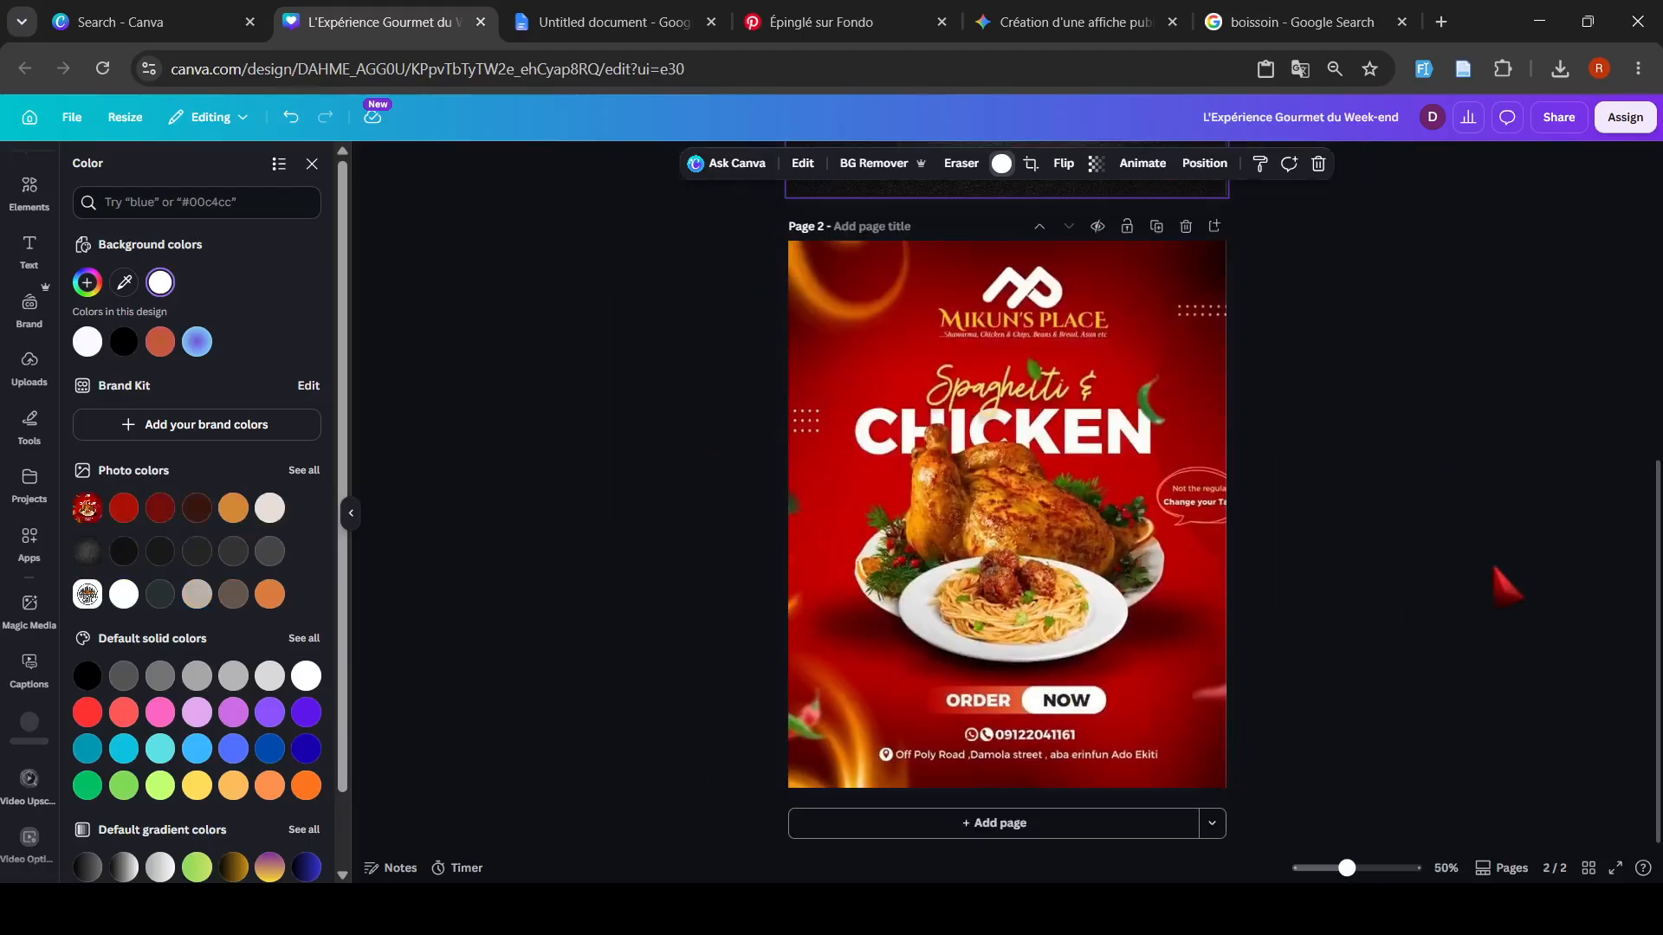
scroll(1505, 587, up, 6)
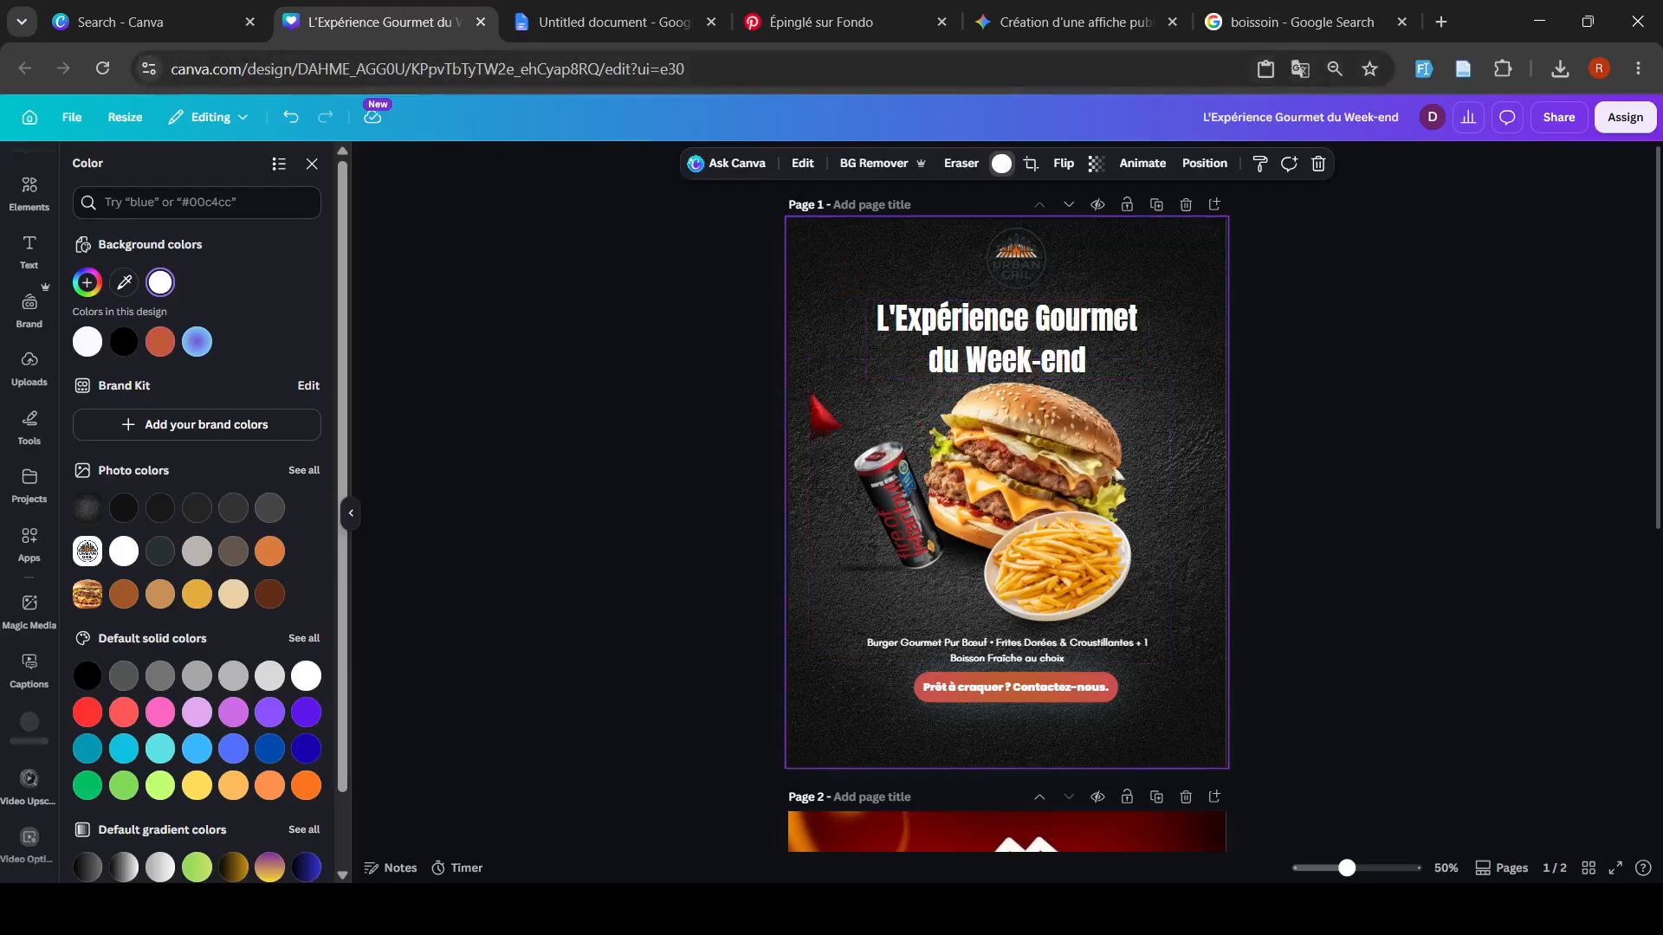
Step: Cut "Gourmet du Week-end" out of the headline and place it as a separate text just below "L'Expérience"
click(1033, 349)
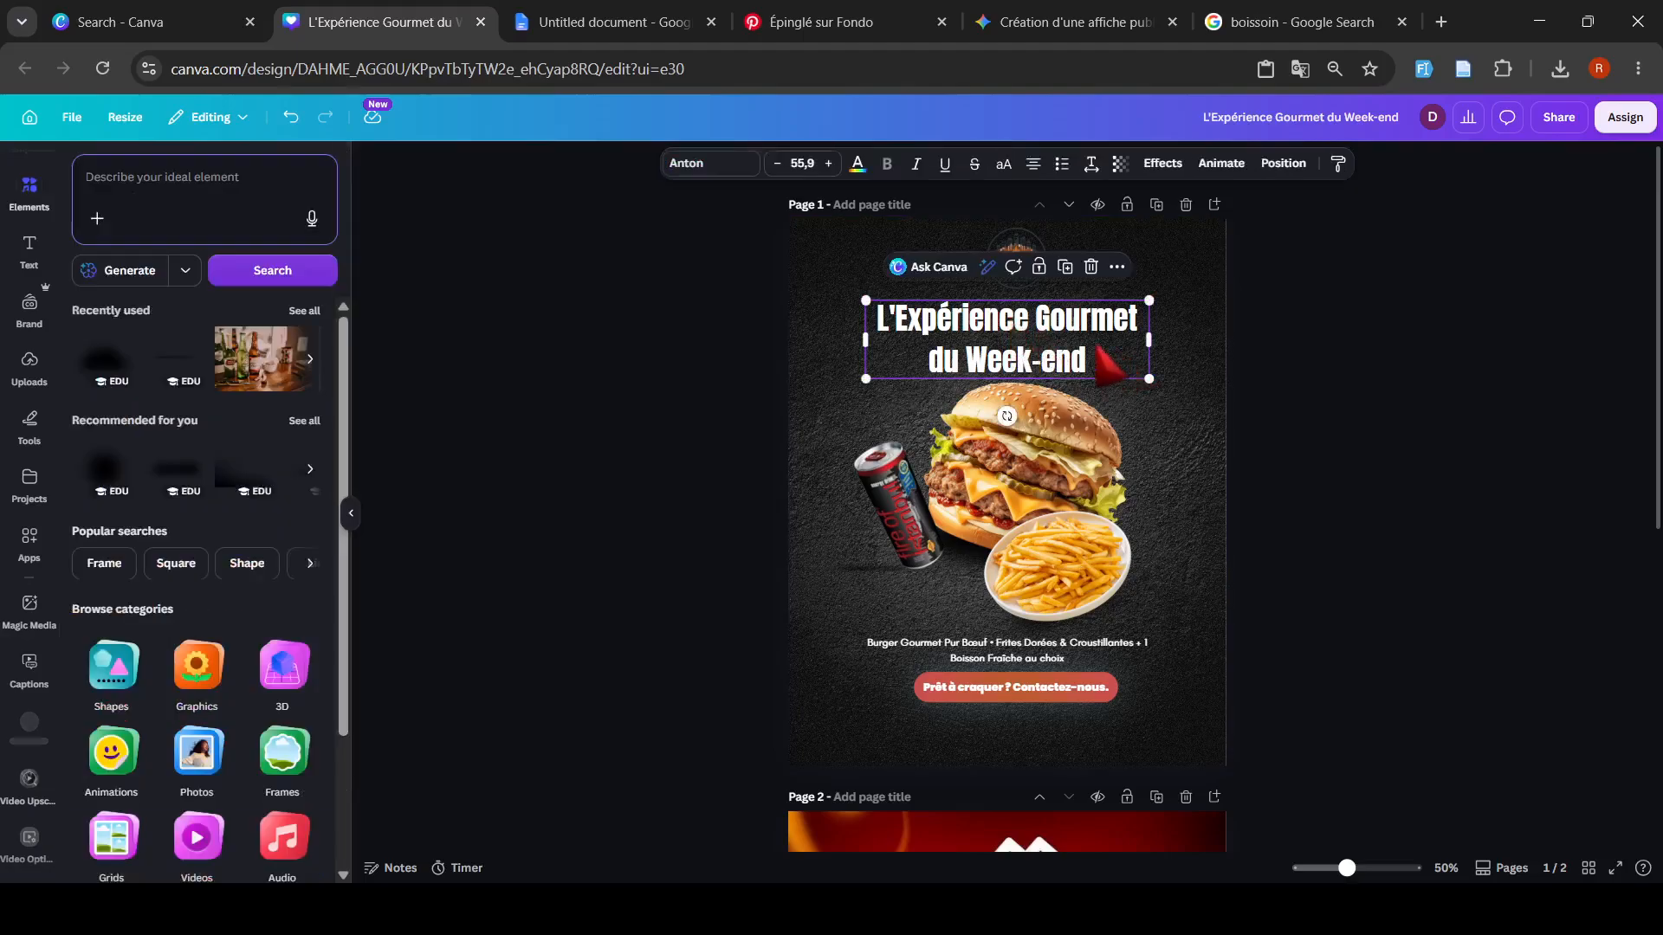
click(1040, 322)
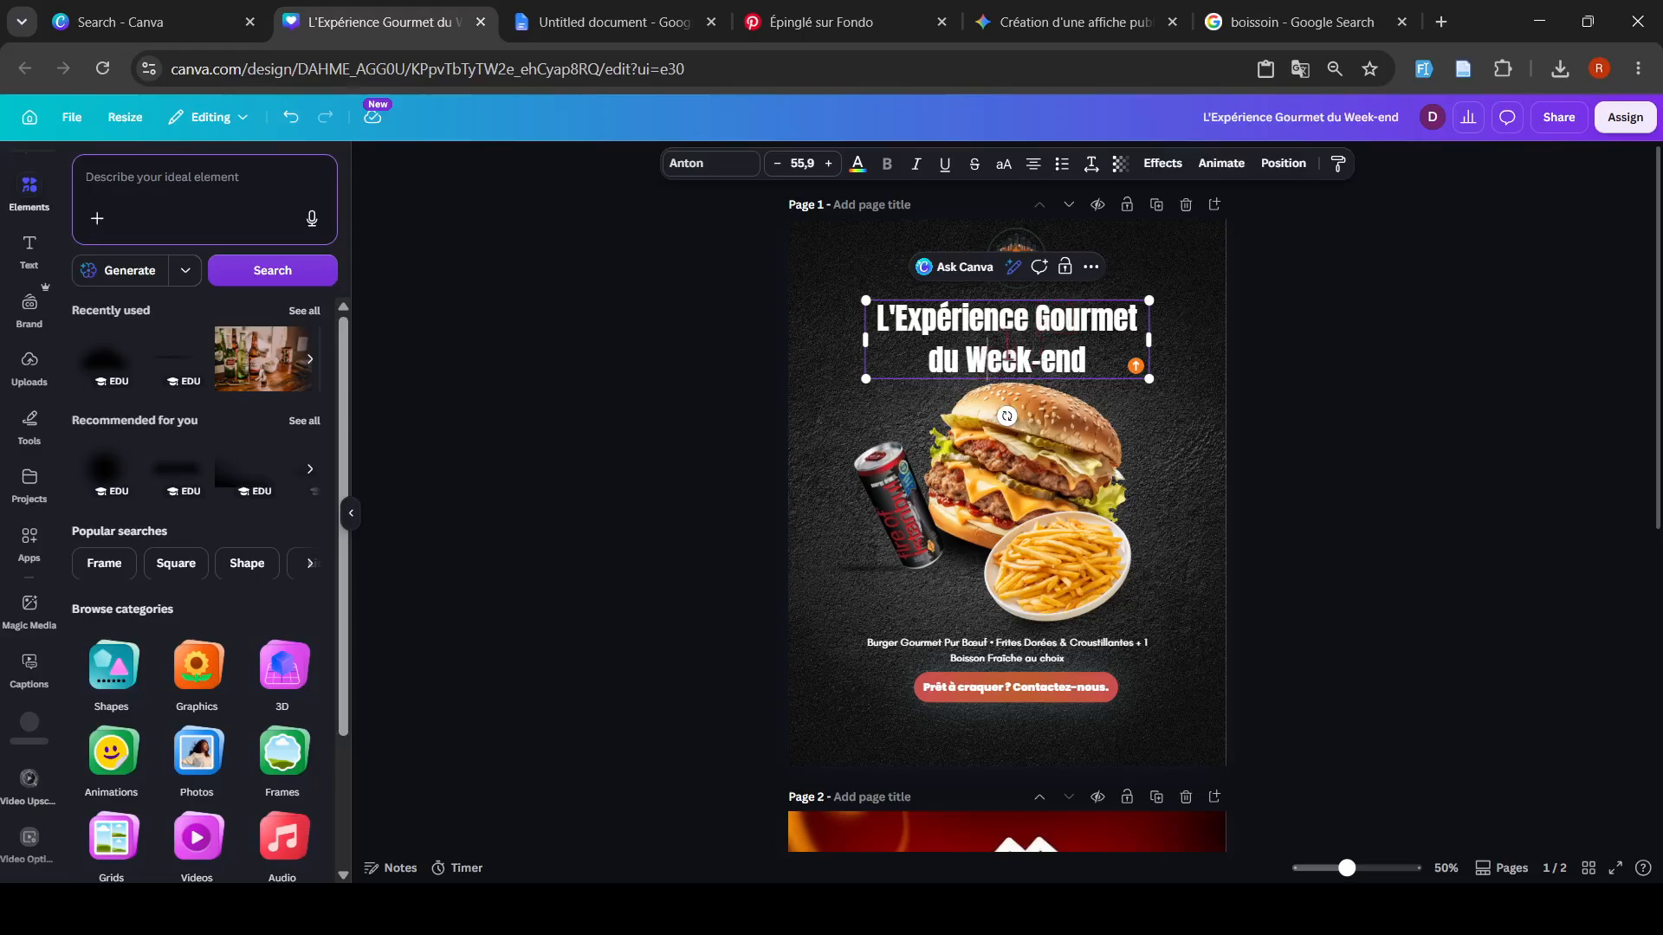
drag(1093, 322, 1086, 362)
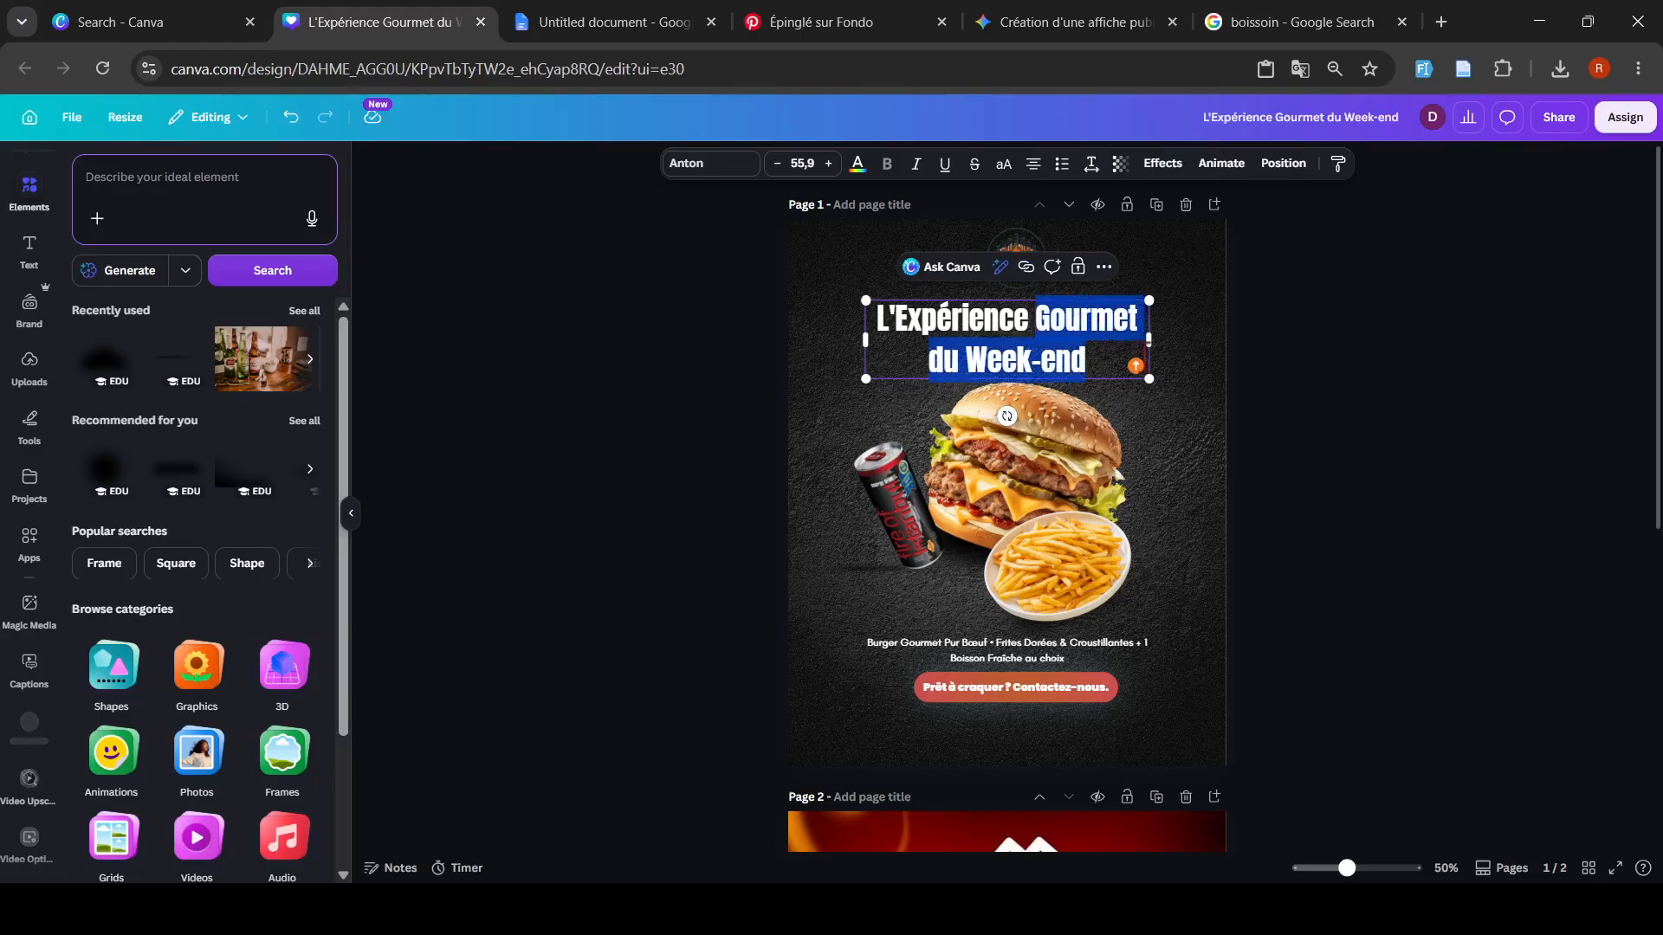
key(ctrl+x)
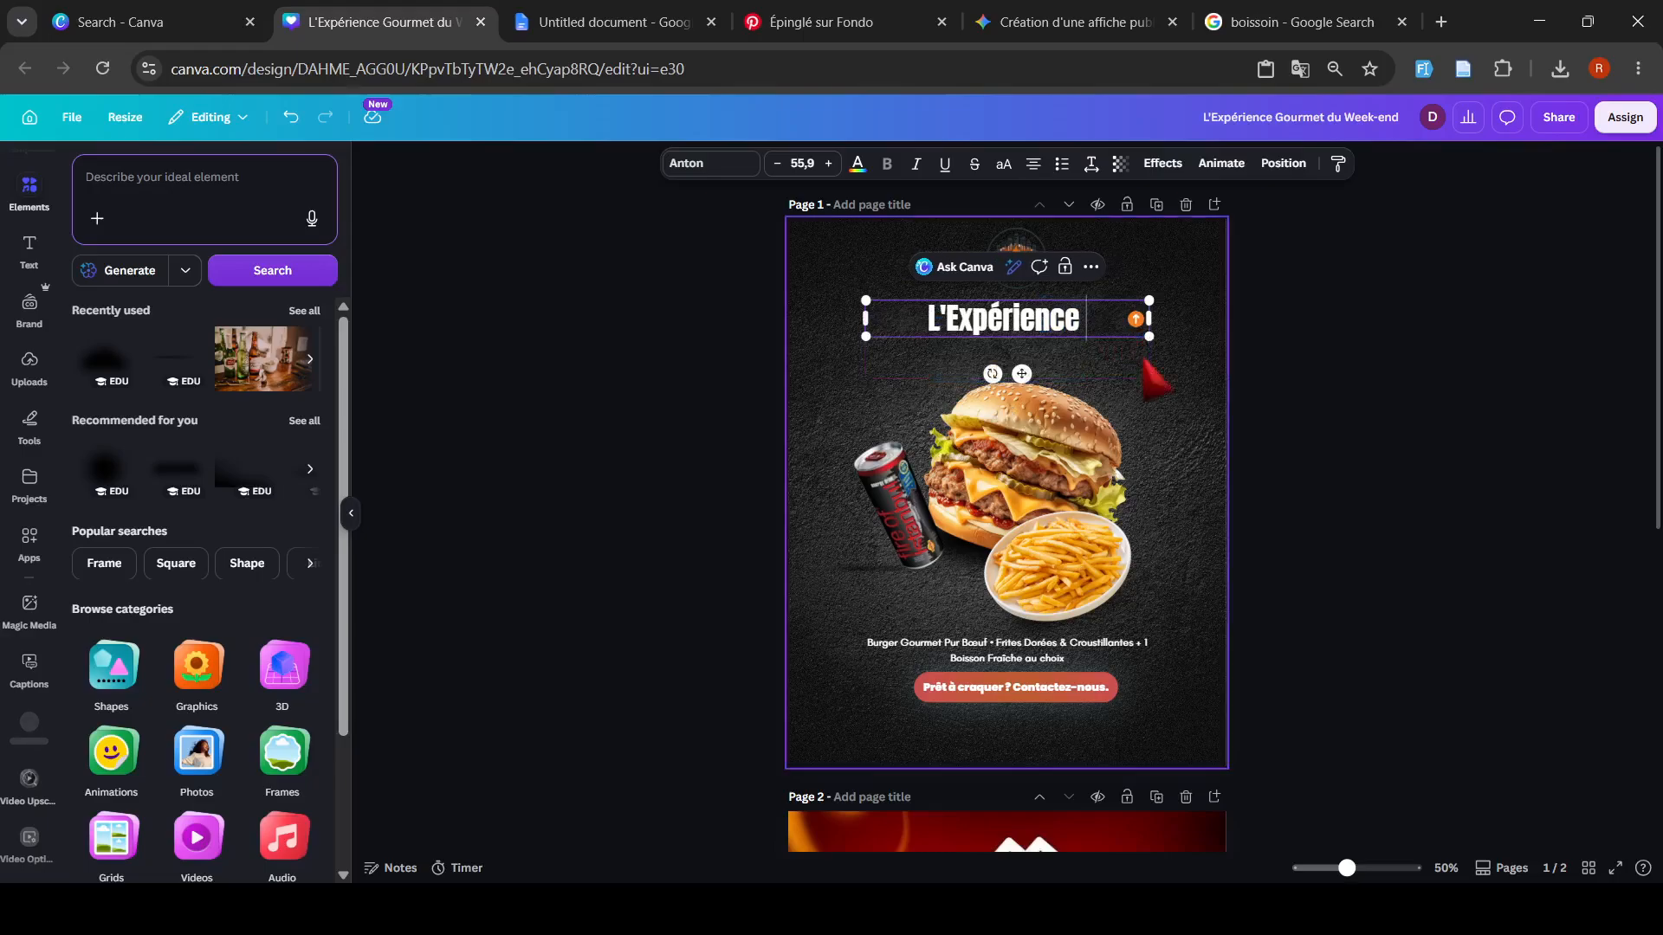
click(908, 390)
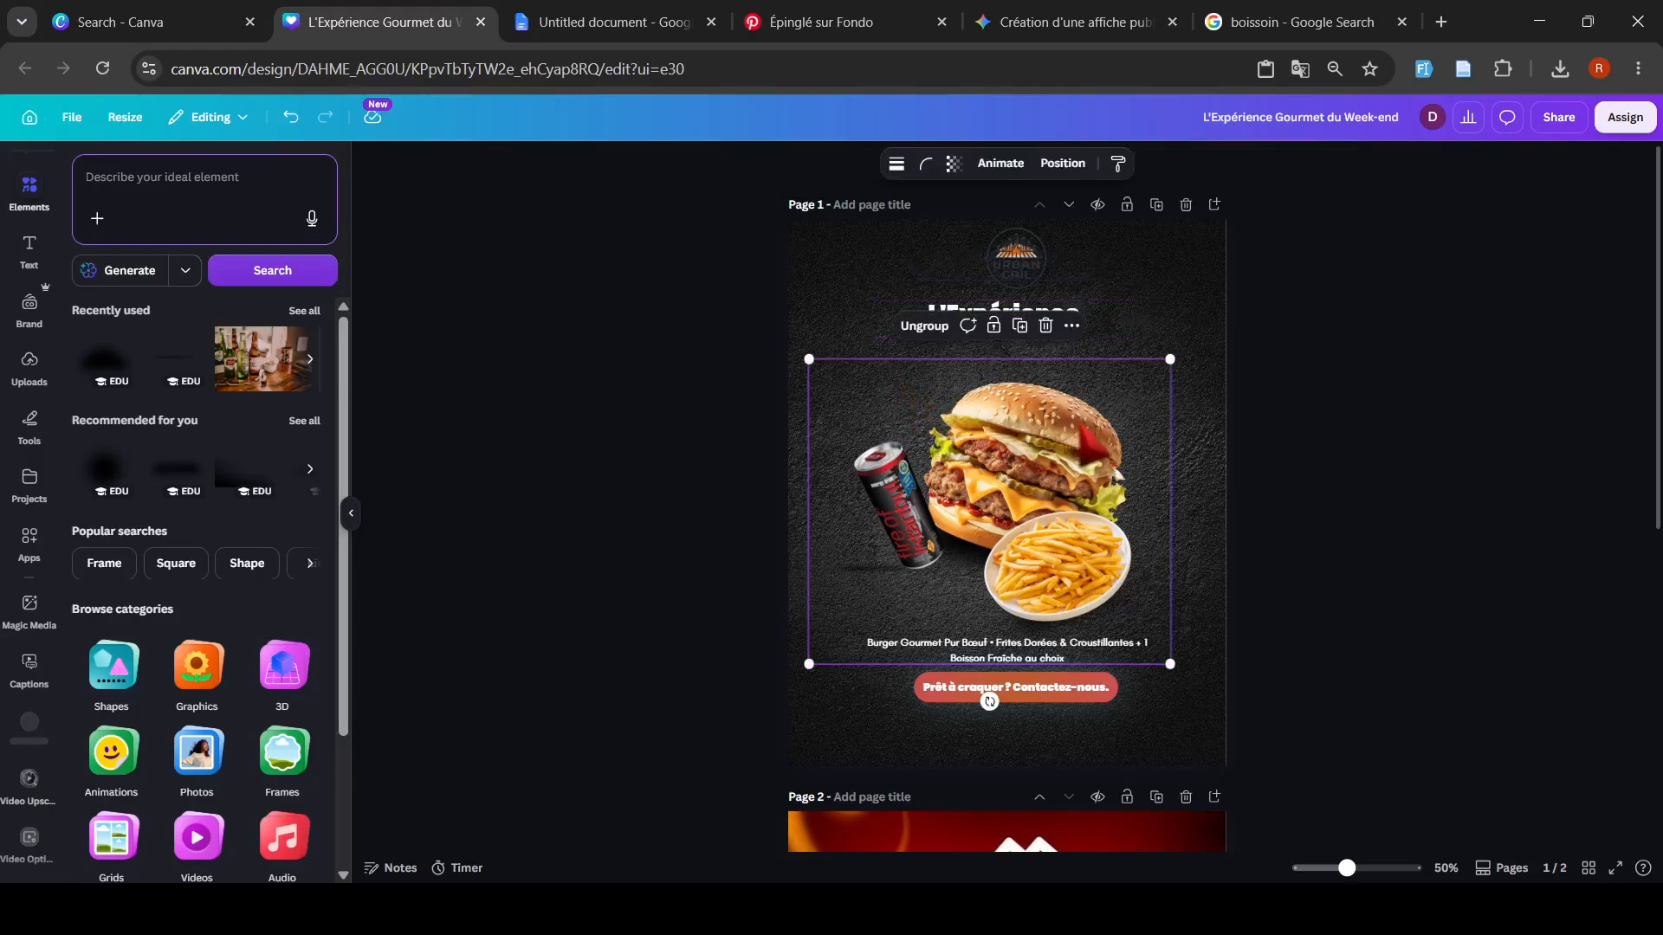
key(ctrl+v)
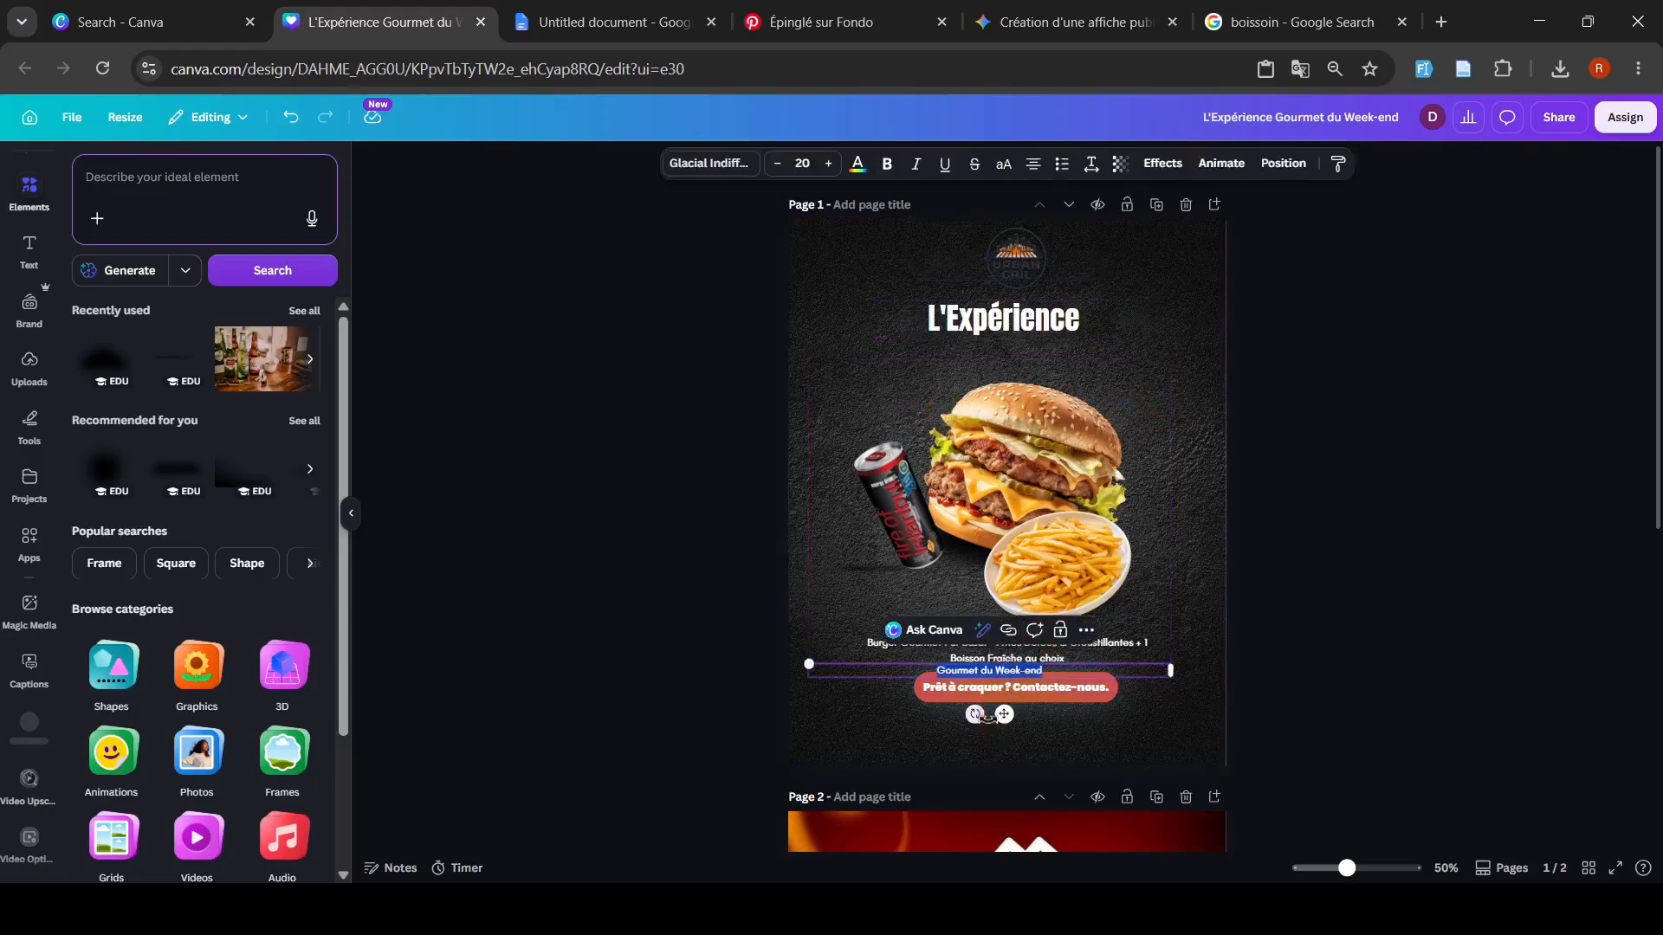
drag(997, 703, 1015, 386)
click(1081, 374)
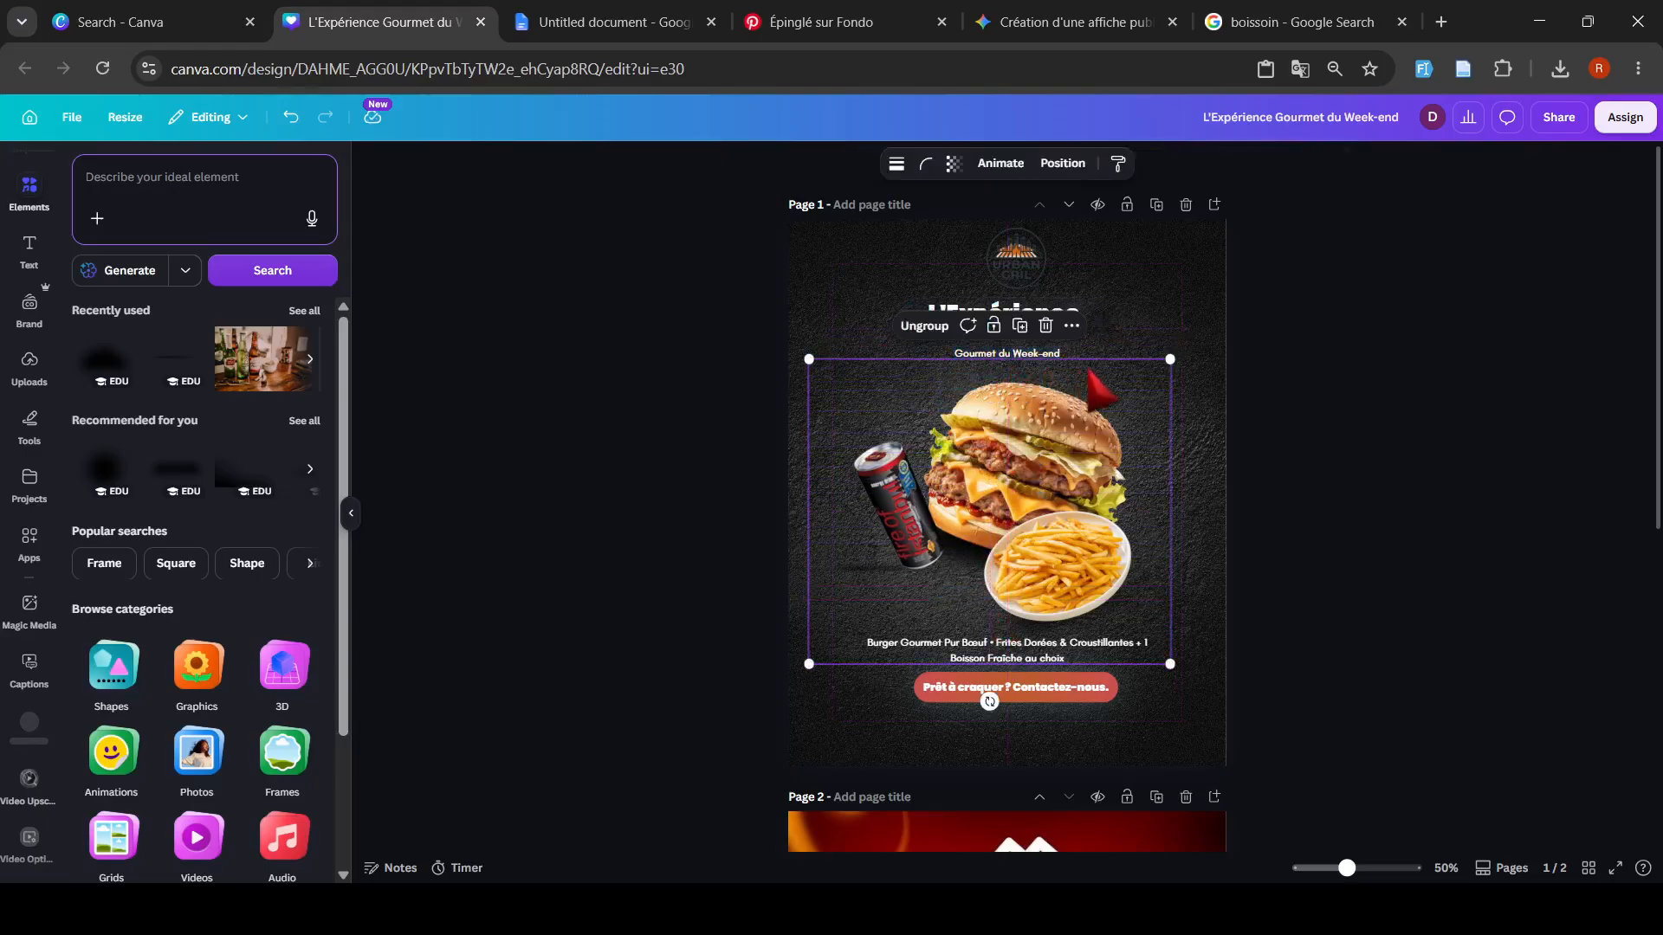
Step: Split "du Week-end" off the "Gourmet" text and place it as its own text directly beneath
click(1022, 360)
click(1014, 354)
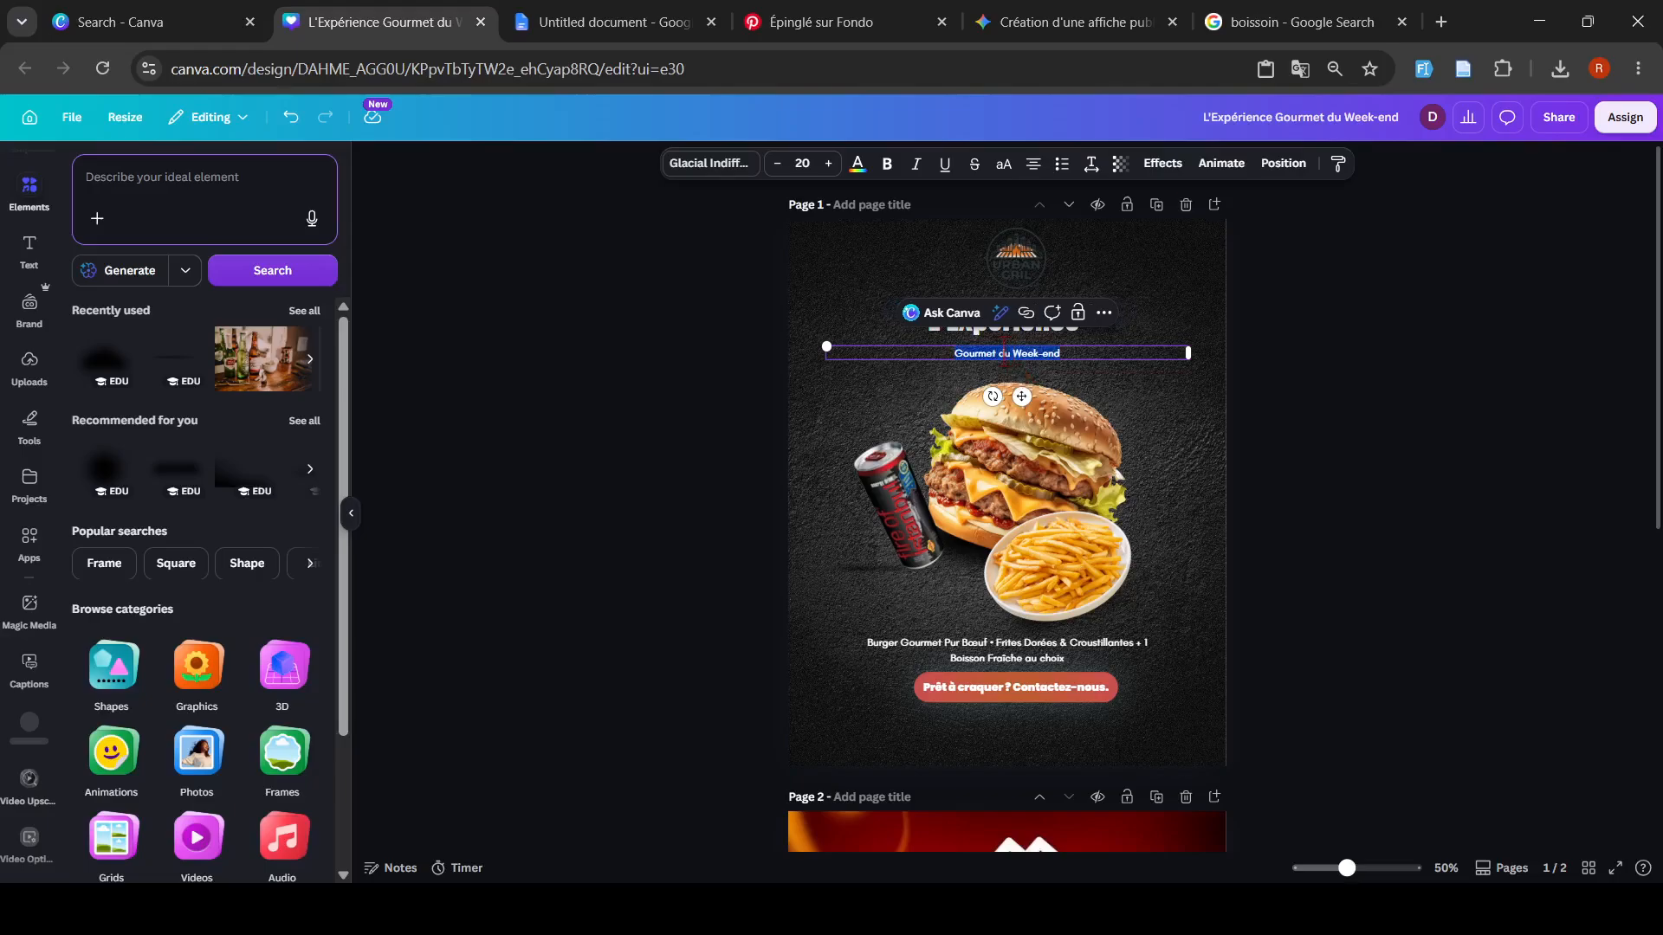
click(1012, 353)
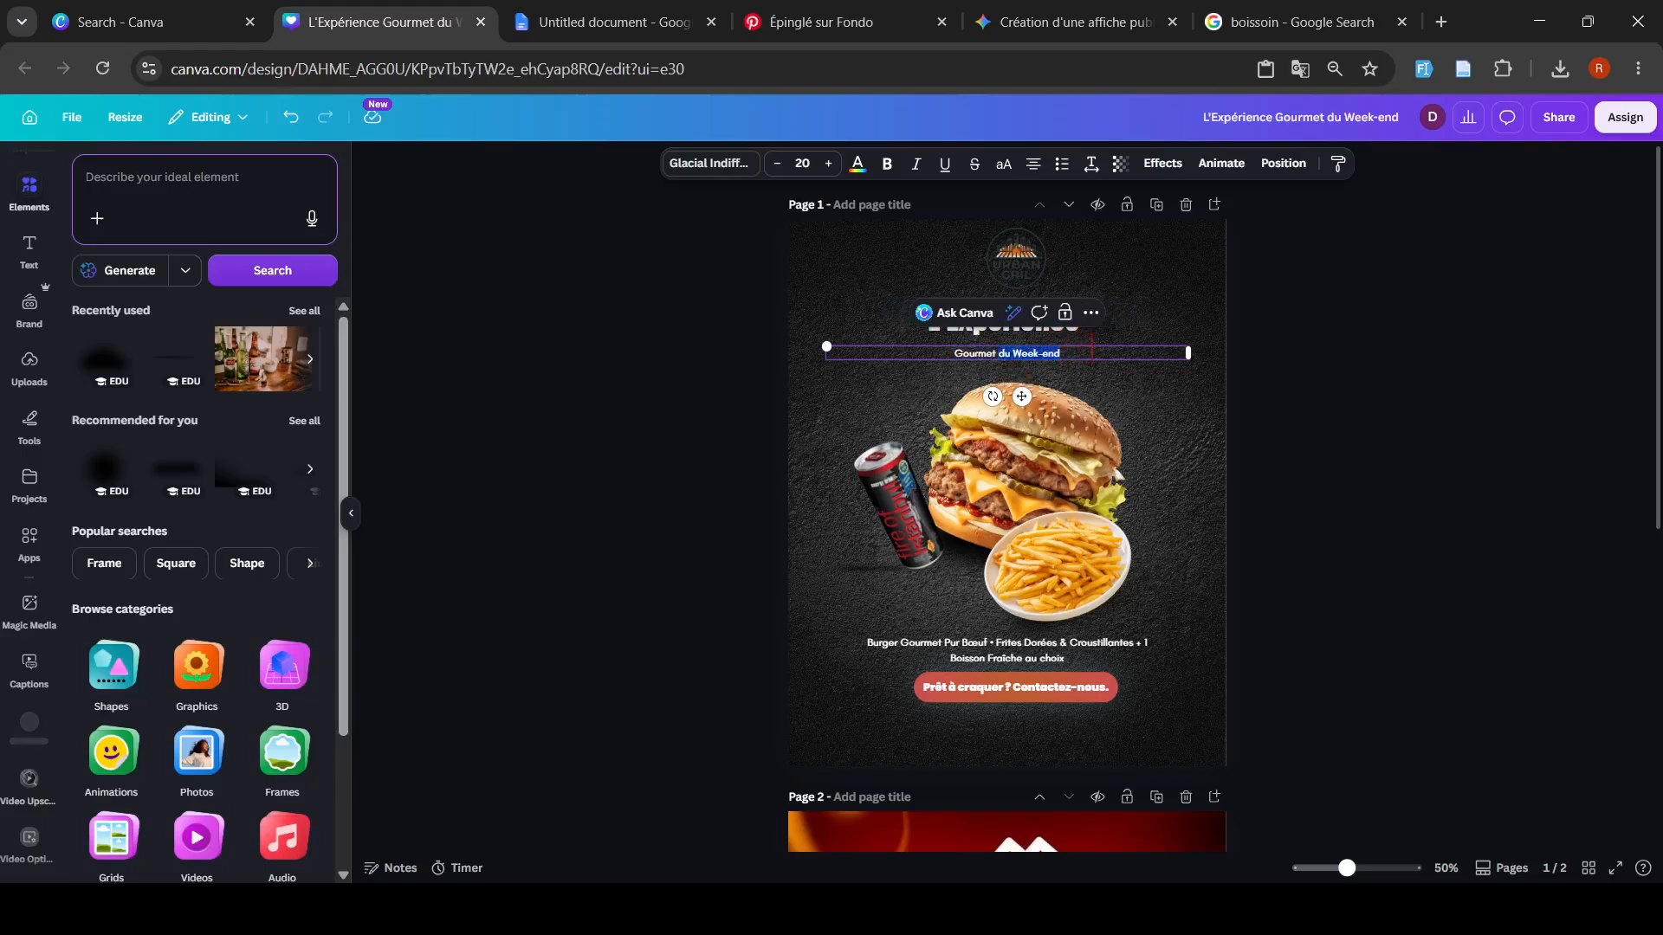
key(BackSpace)
click(1117, 446)
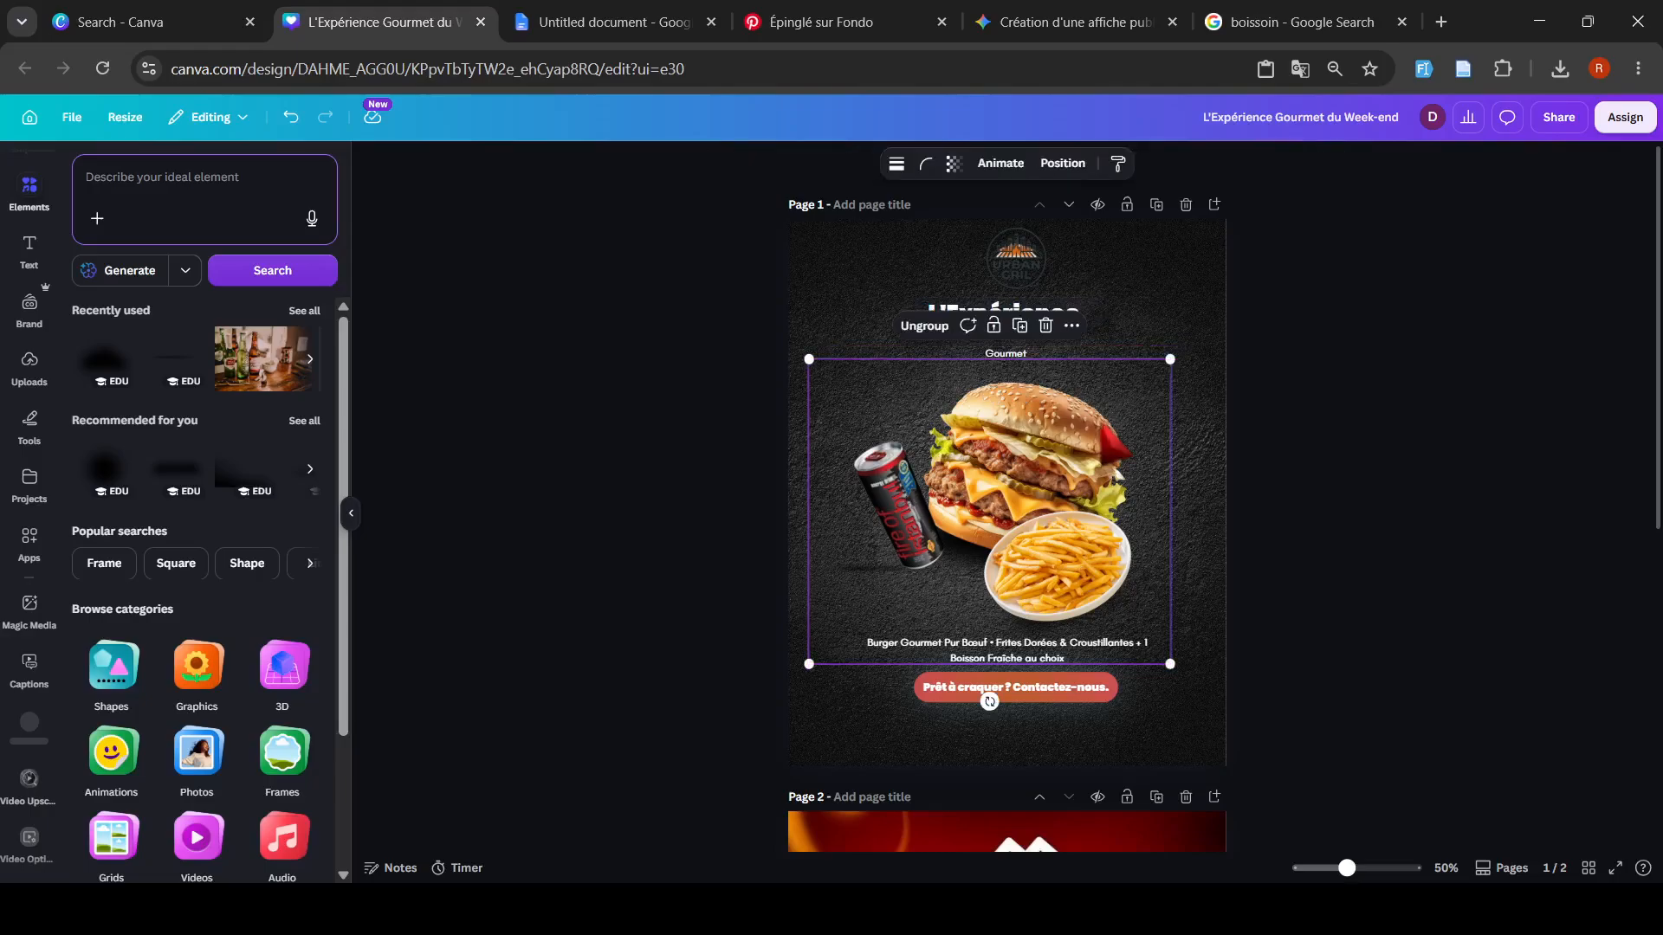
key(ctrl+v)
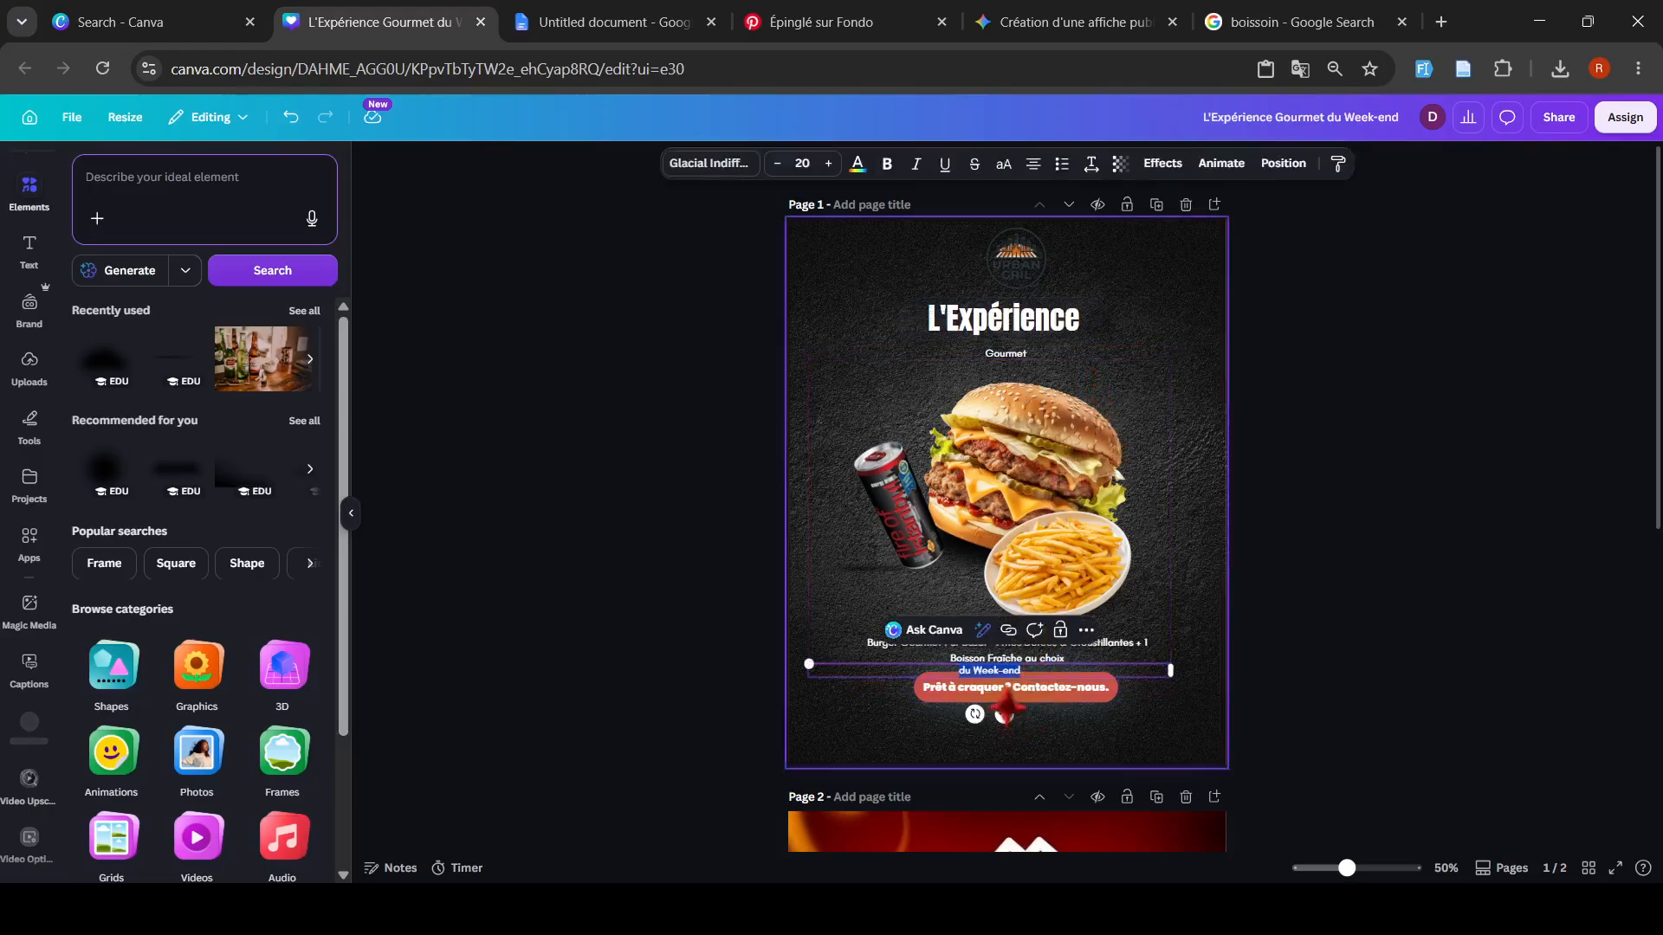
drag(1003, 710, 1005, 388)
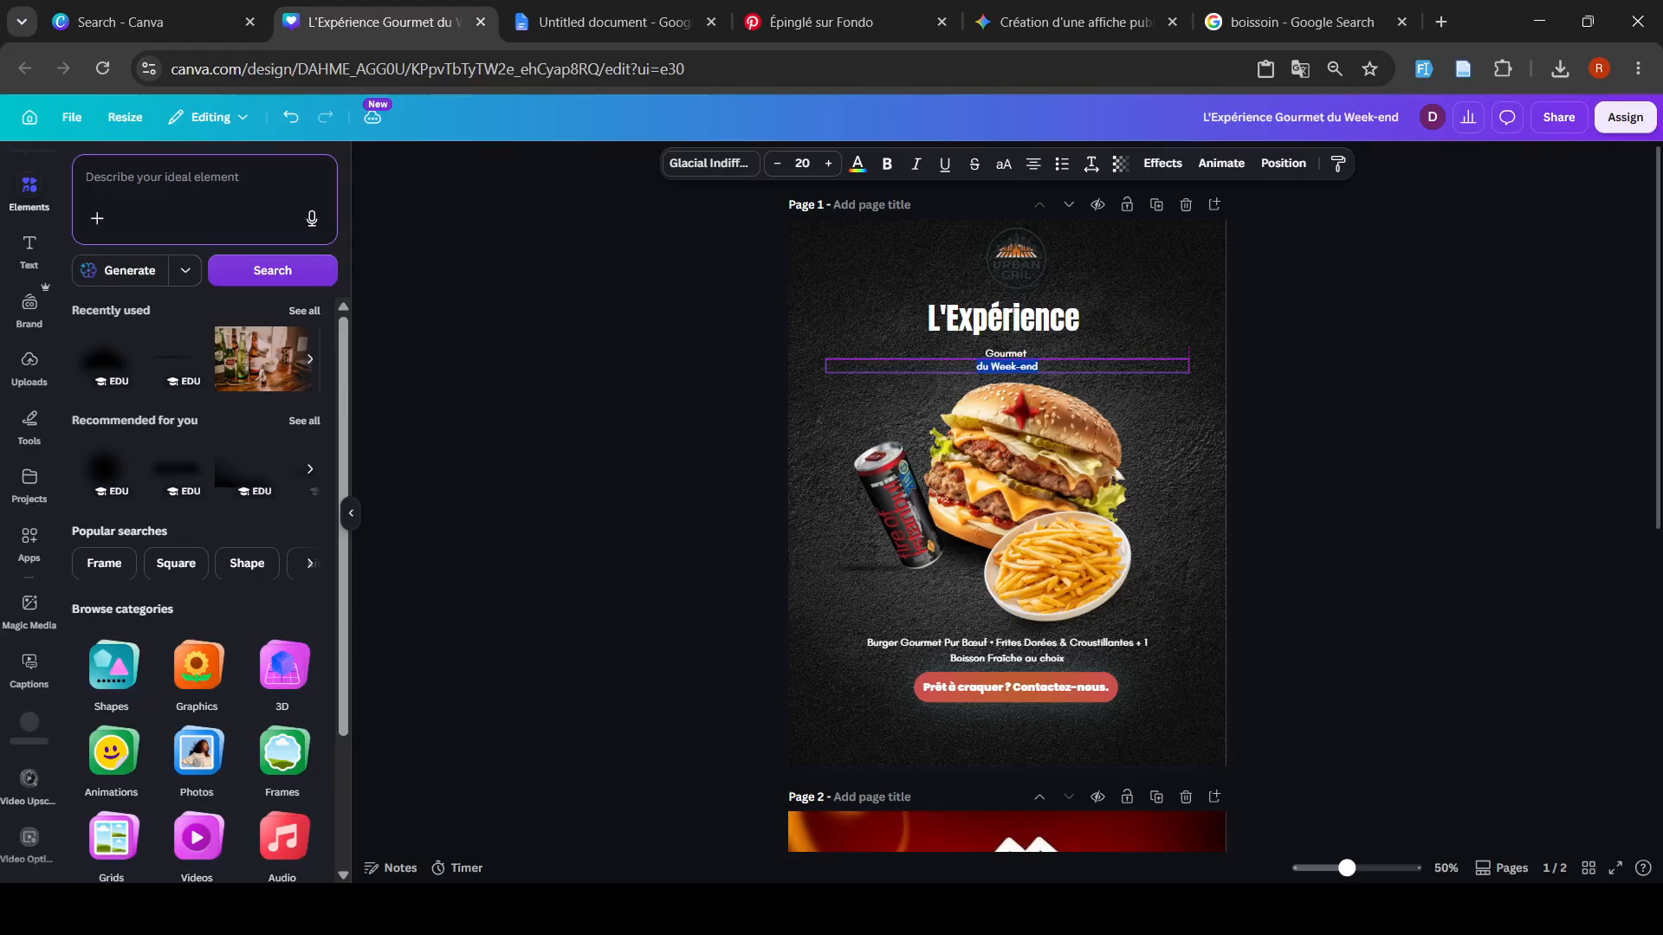
click(1104, 326)
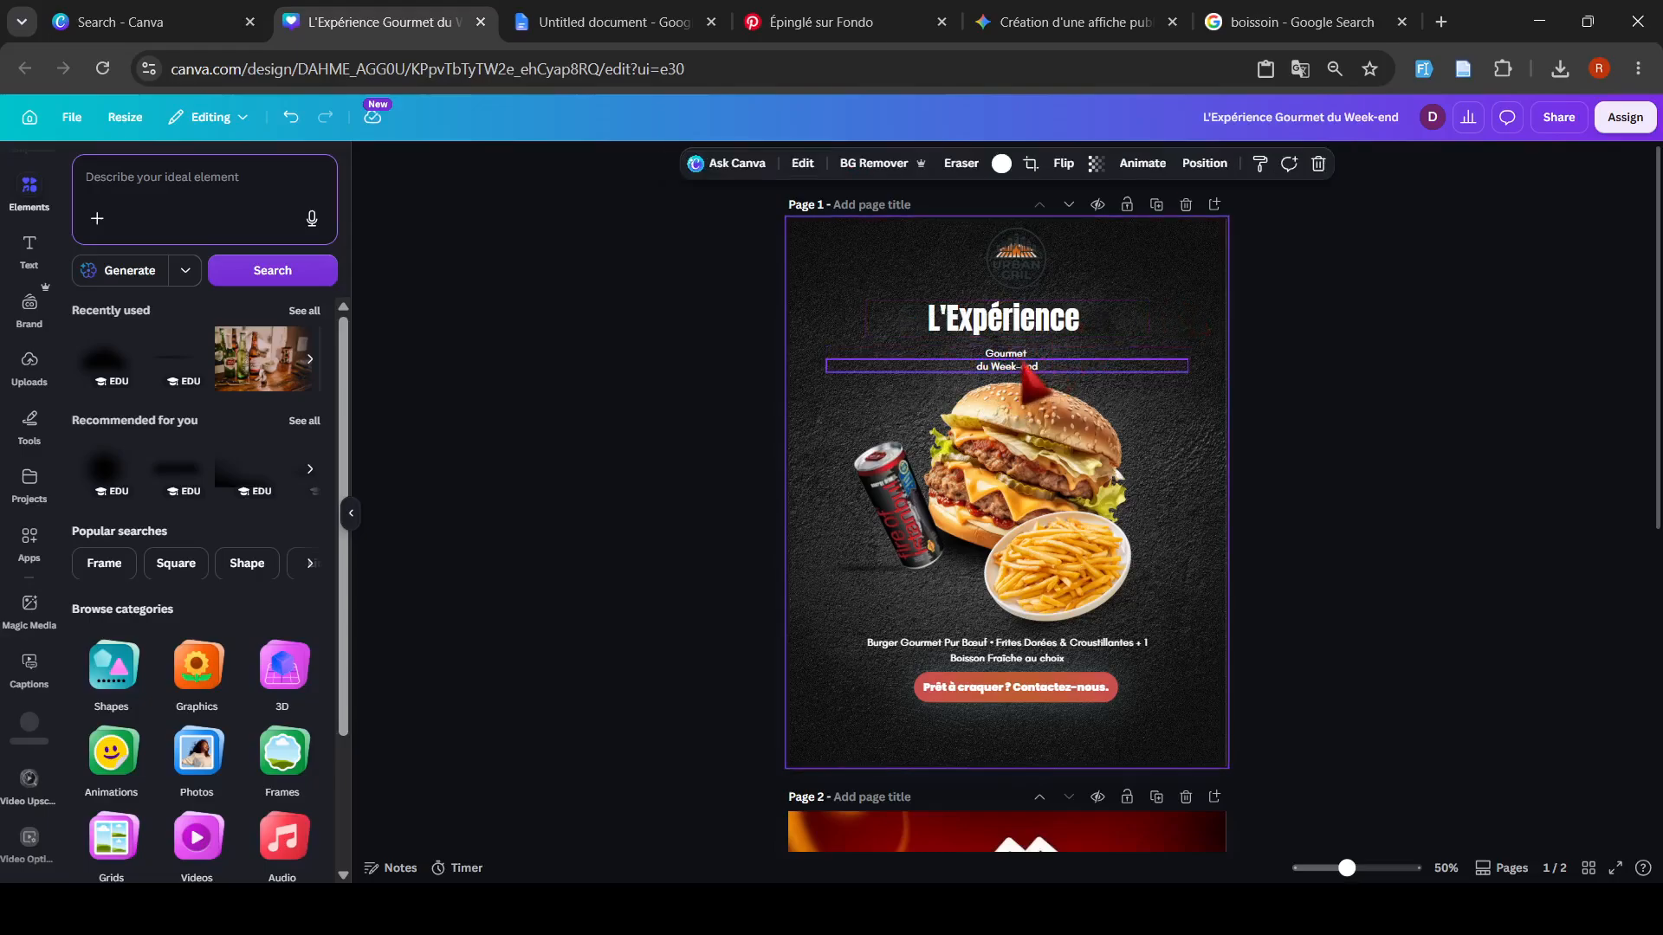
Step: Shrink the "L'Expérience" text to size 44,9 and enlarge the "Gourmet" text to size 58
click(940, 334)
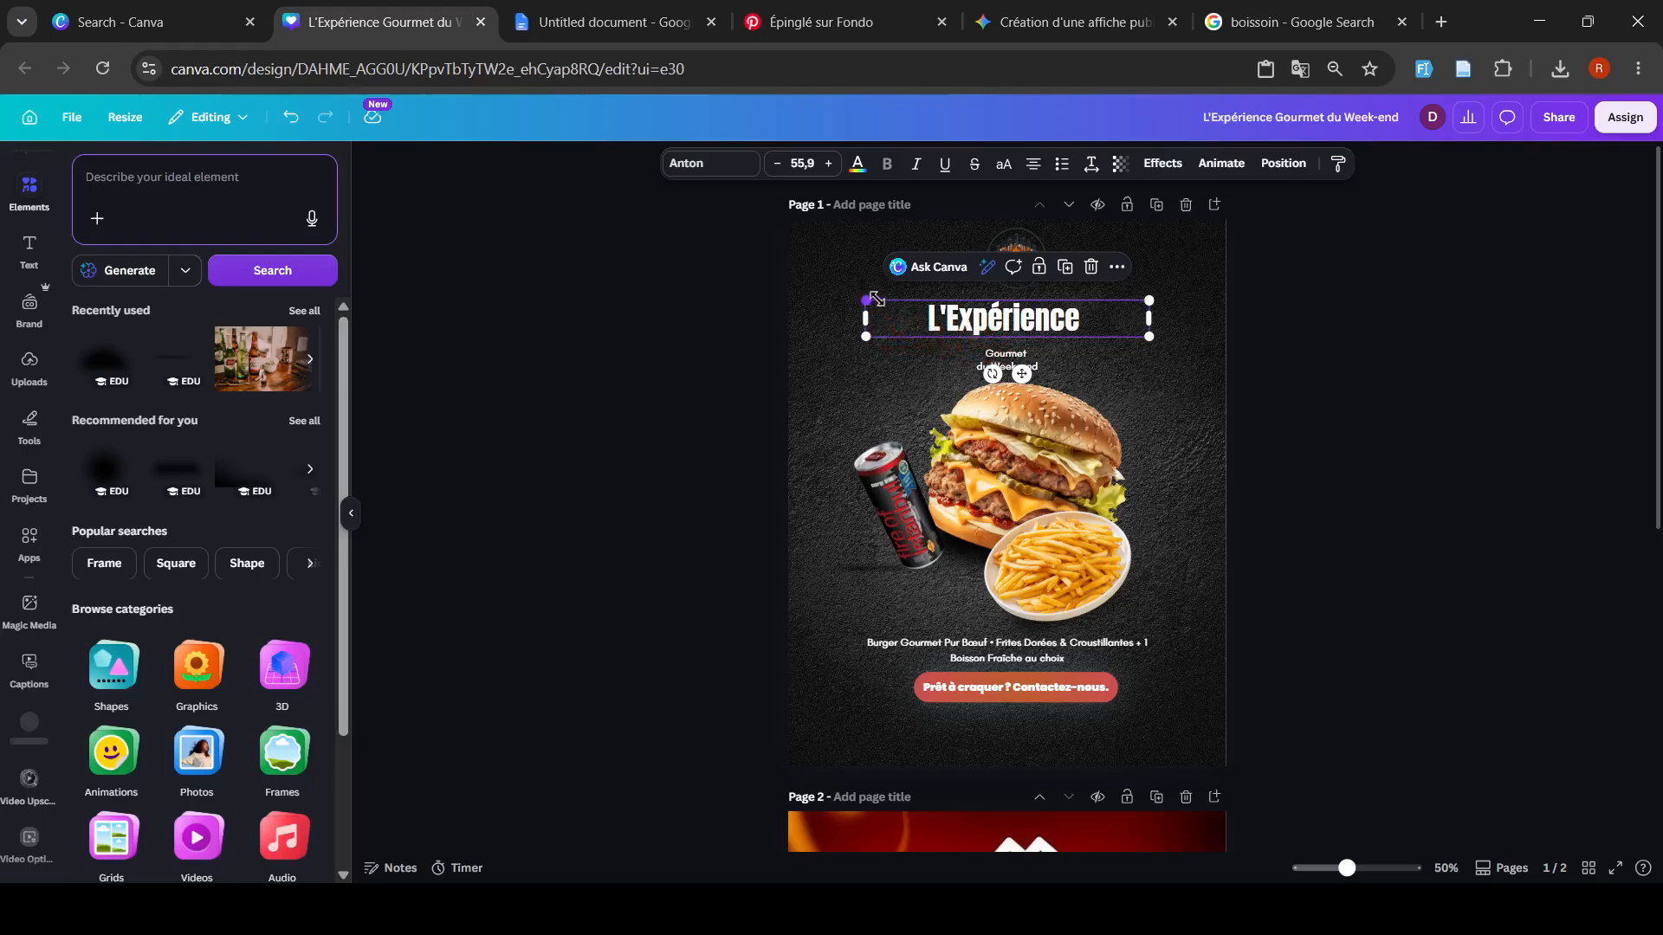
drag(867, 300, 921, 308)
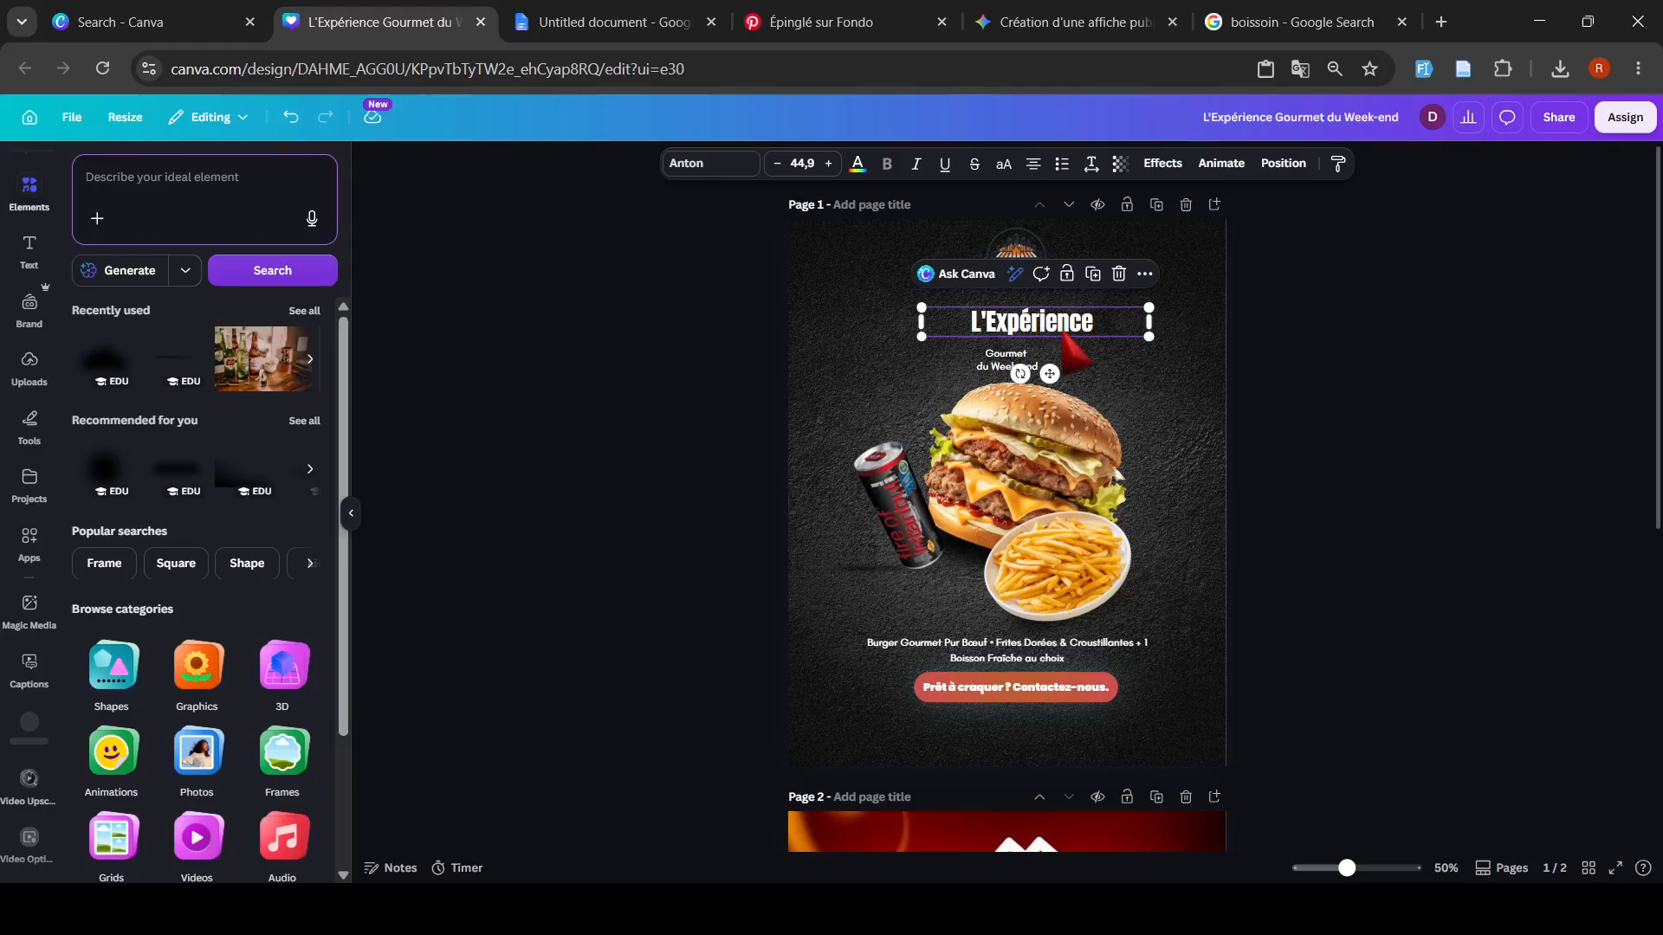
click(934, 350)
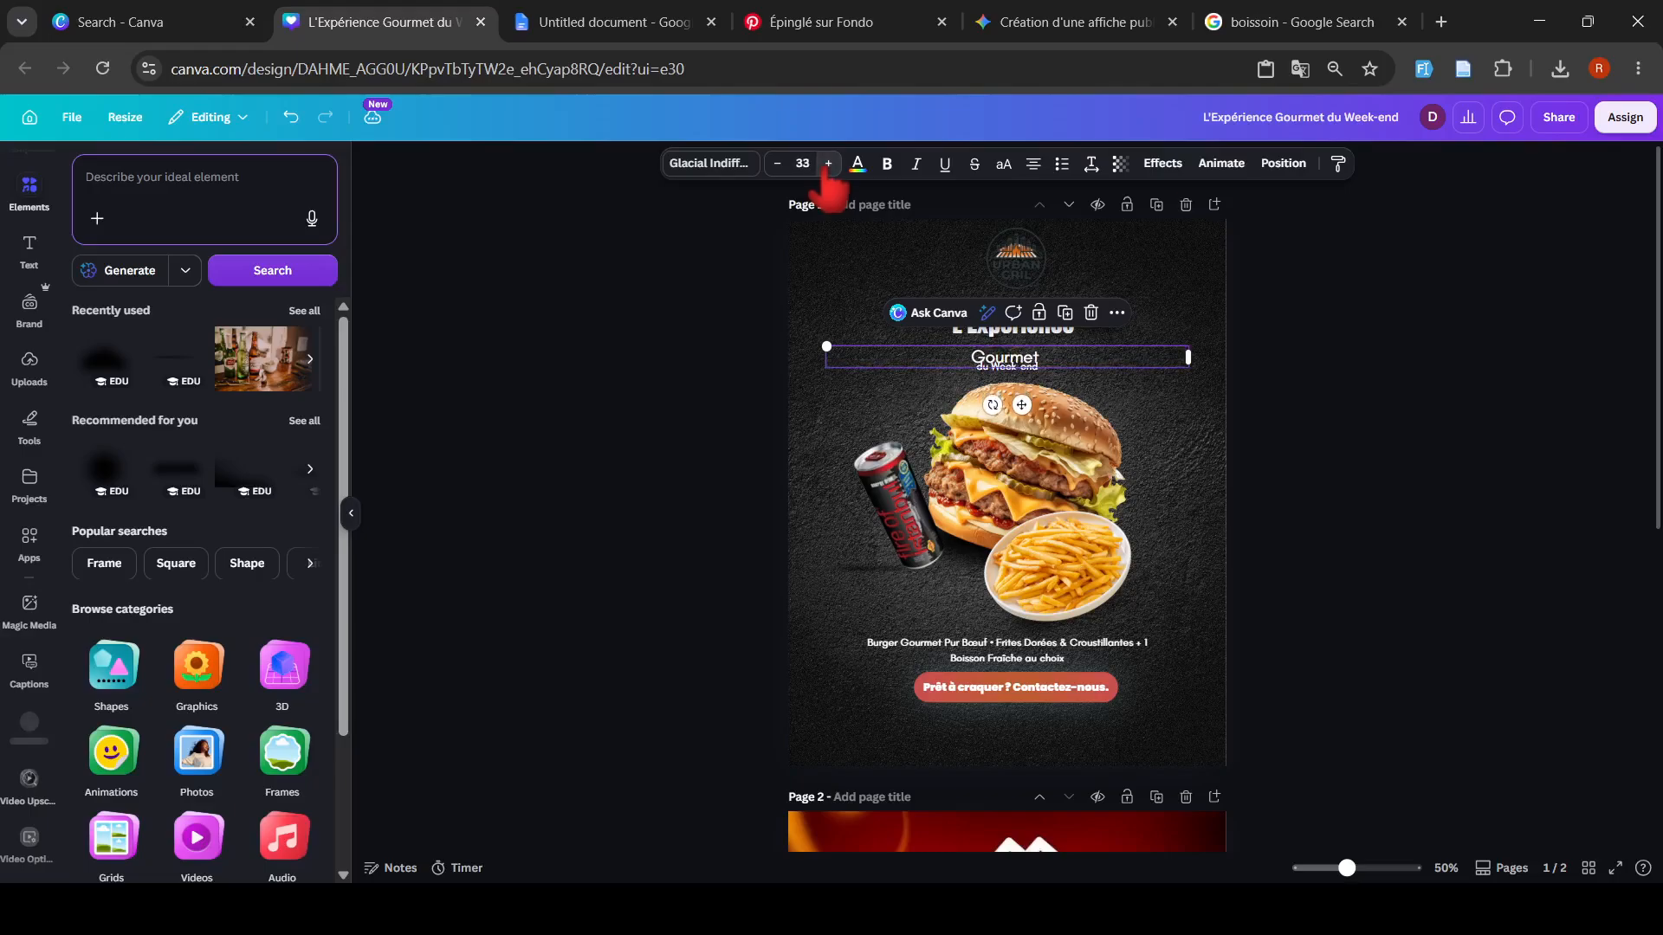
click(827, 164)
click(827, 165)
click(827, 165)
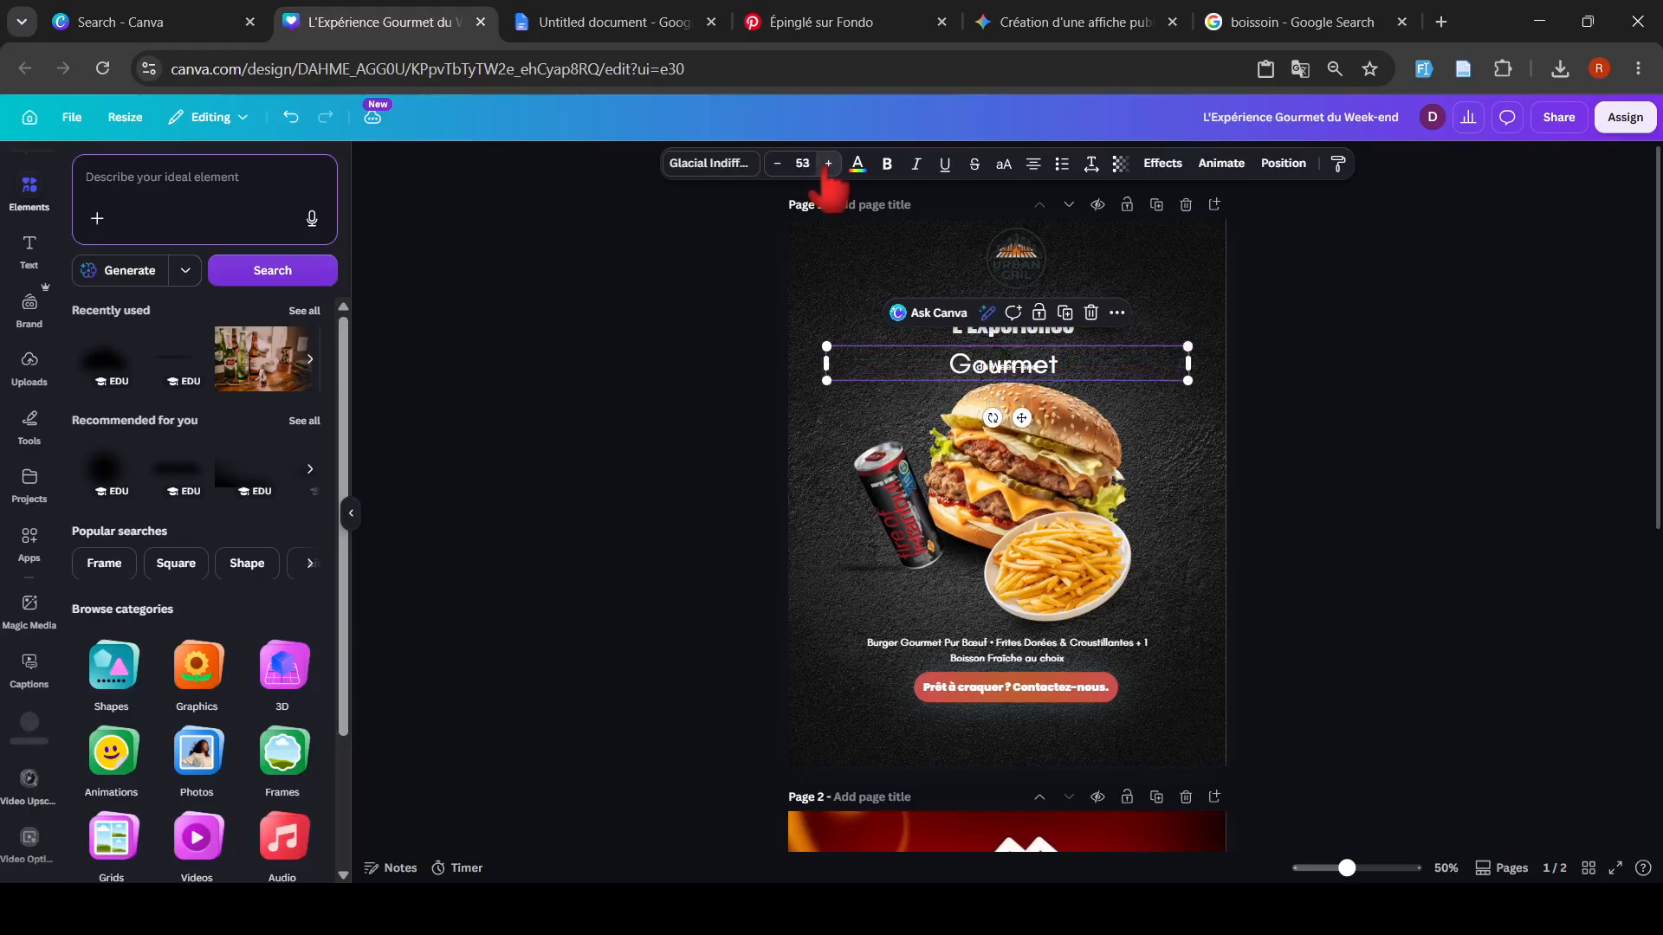
click(827, 164)
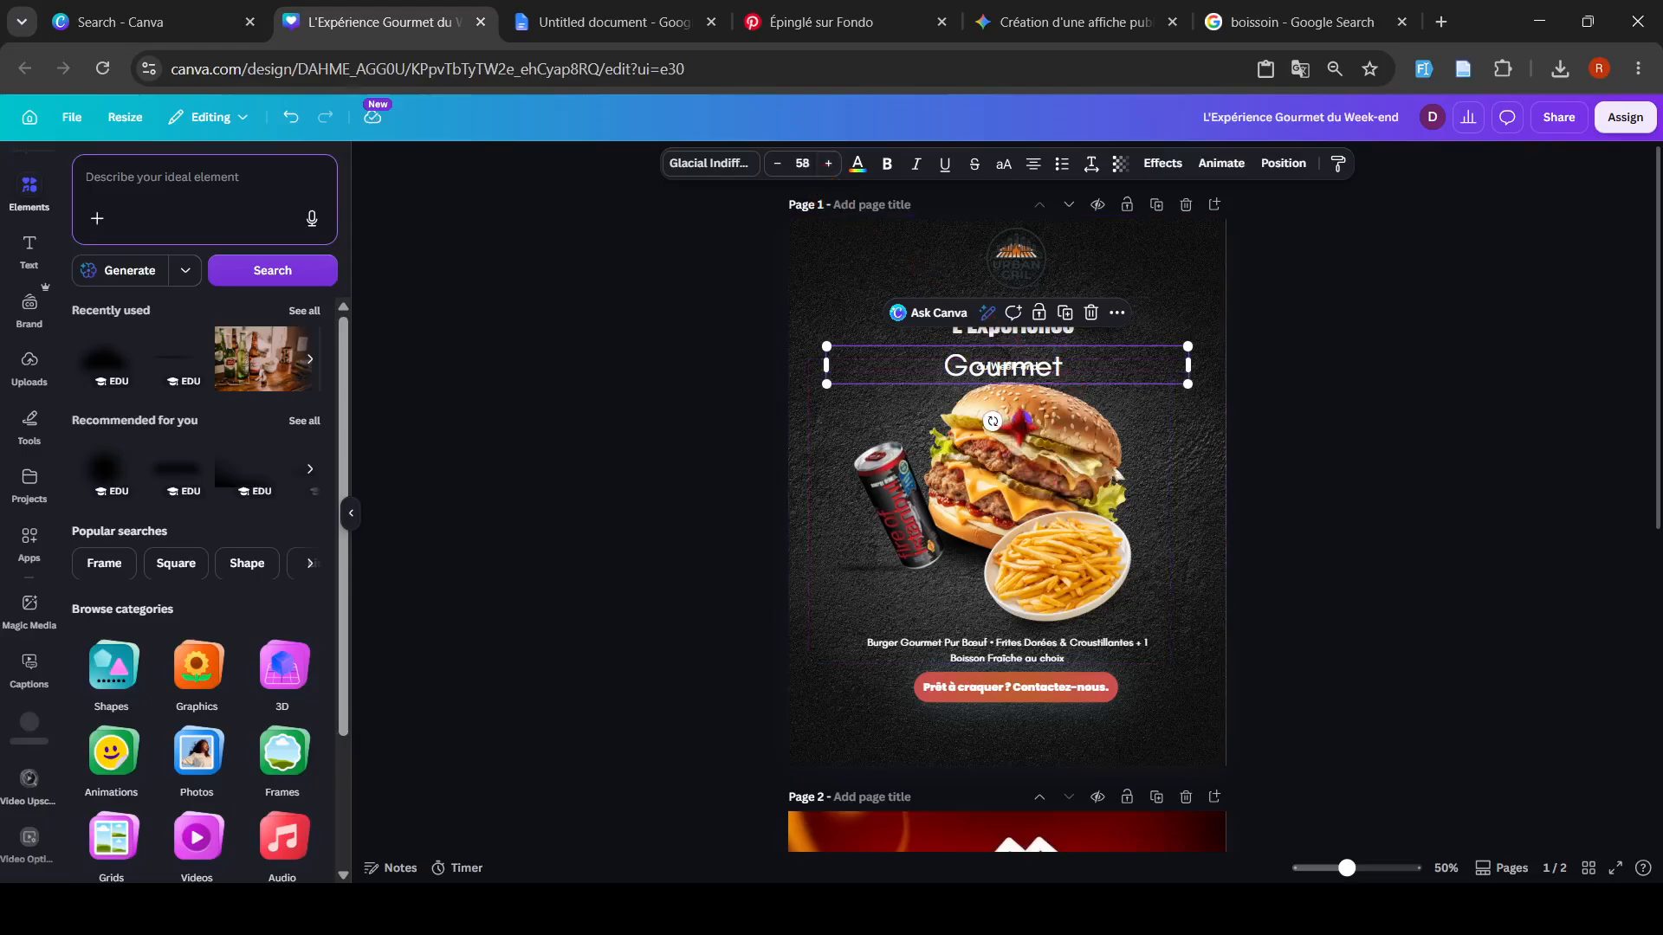
Step: Move "L'Expérience" up towards the logo and position "Gourmet" directly beneath it
drag(1022, 421, 1022, 388)
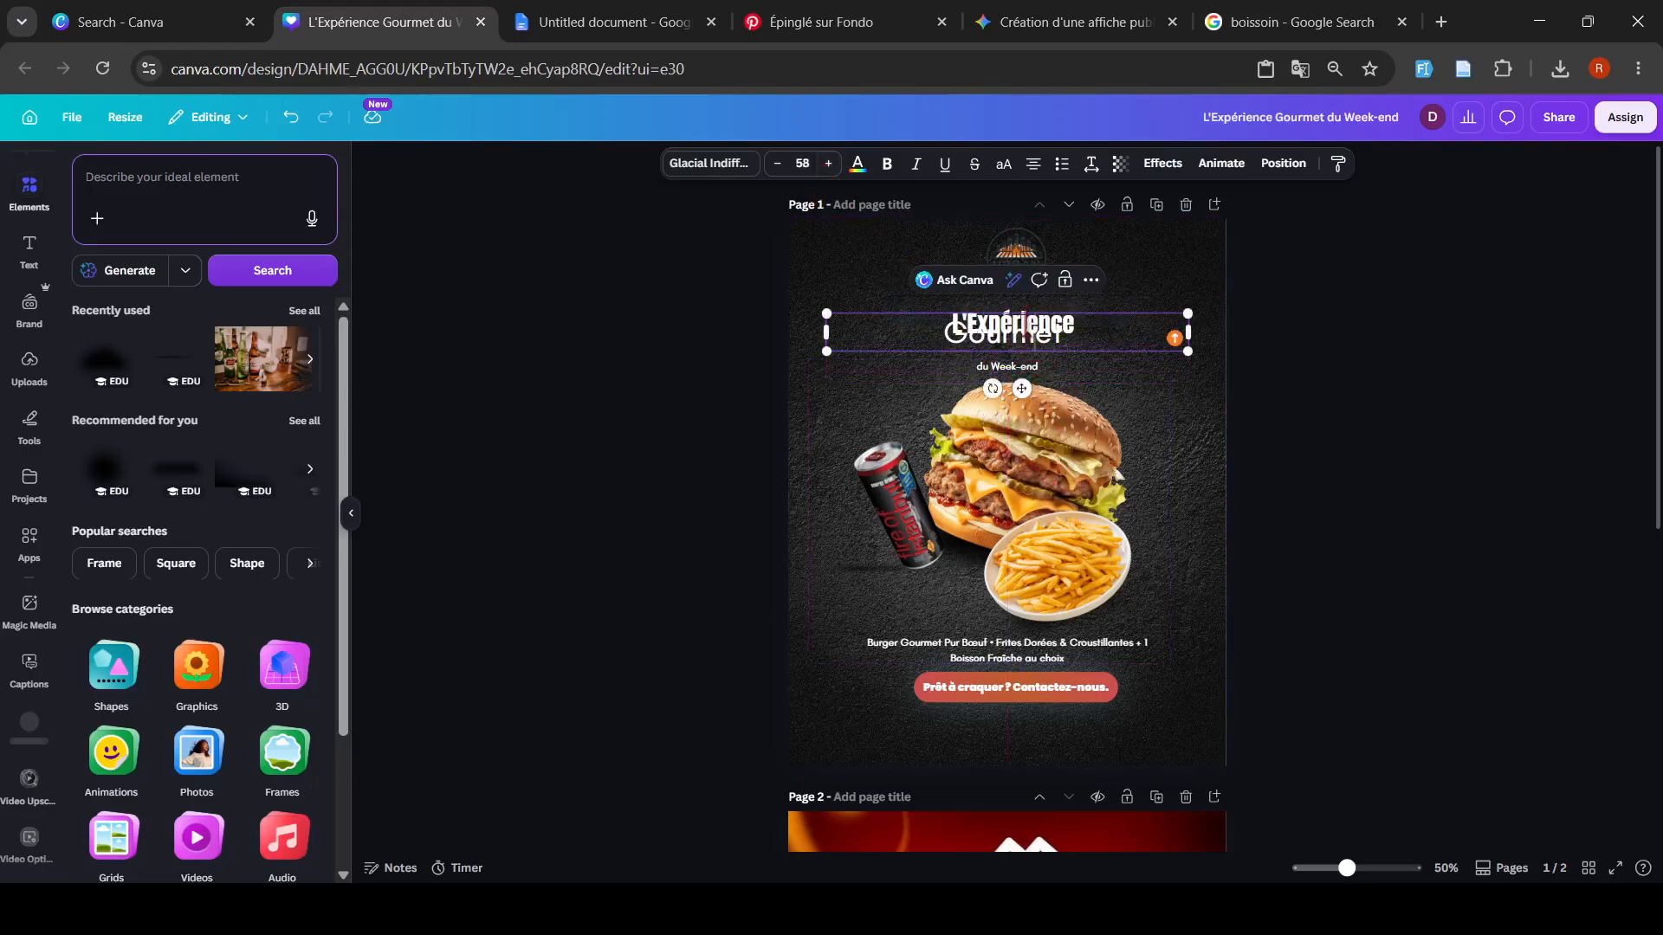
click(1267, 302)
drag(1086, 330, 1036, 296)
click(1036, 314)
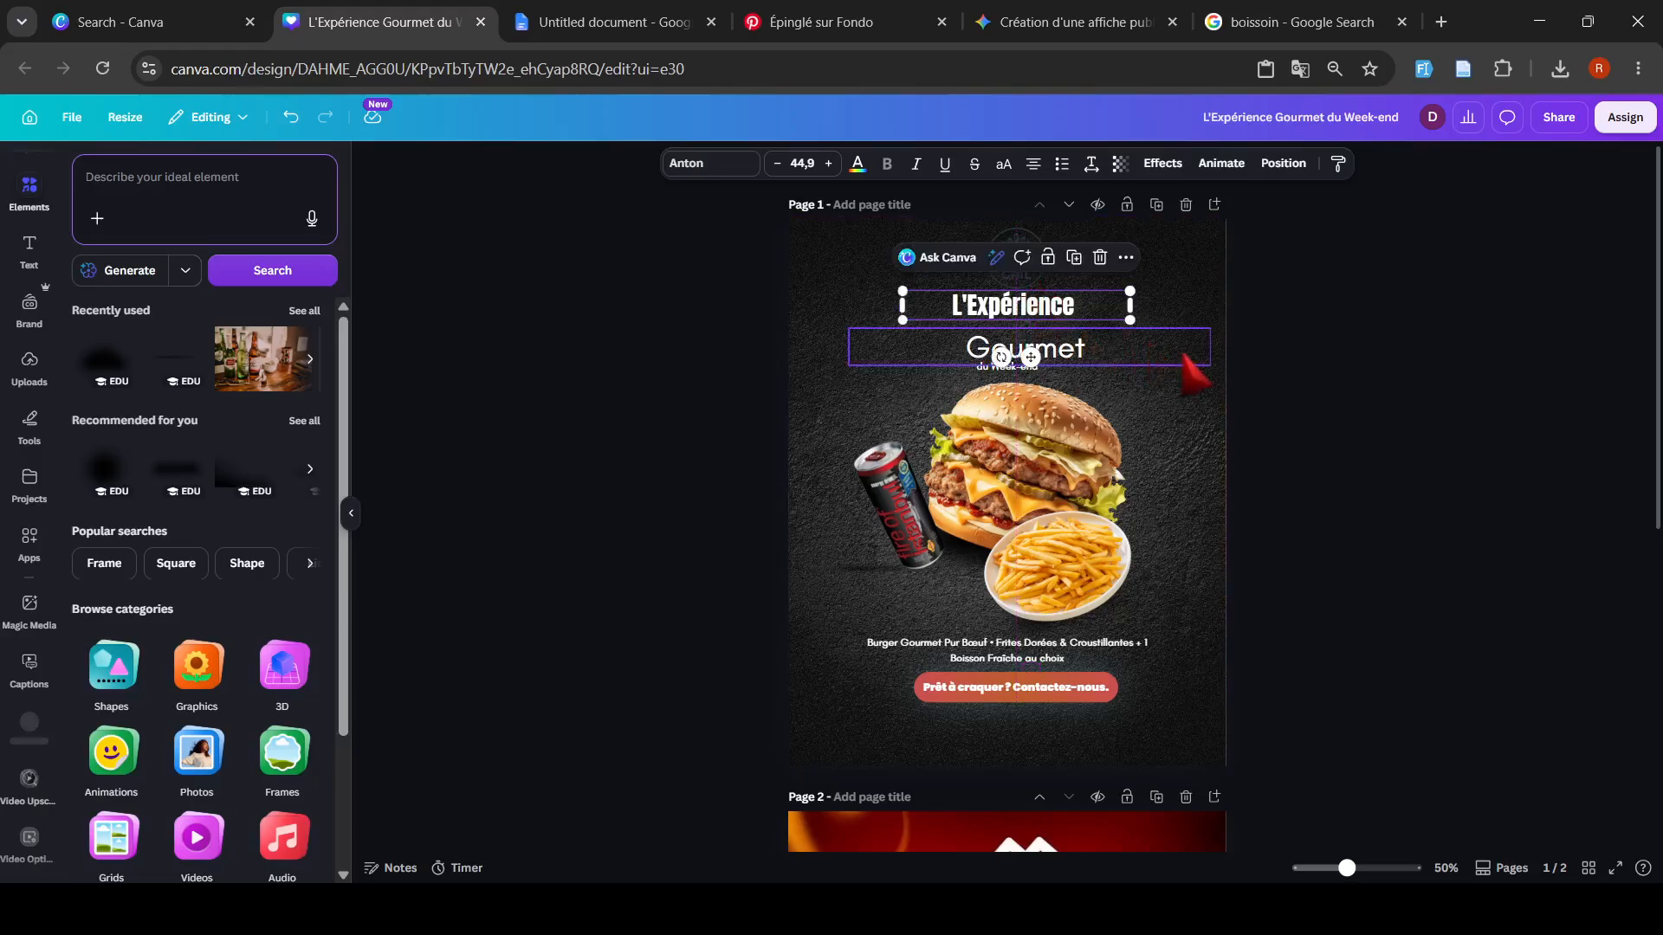
Step: Narrow the "Gourmet" and "du Week-end" text boxes and place "du Week-end" at the right end of "Gourmet"
drag(1210, 348, 1022, 355)
click(1013, 367)
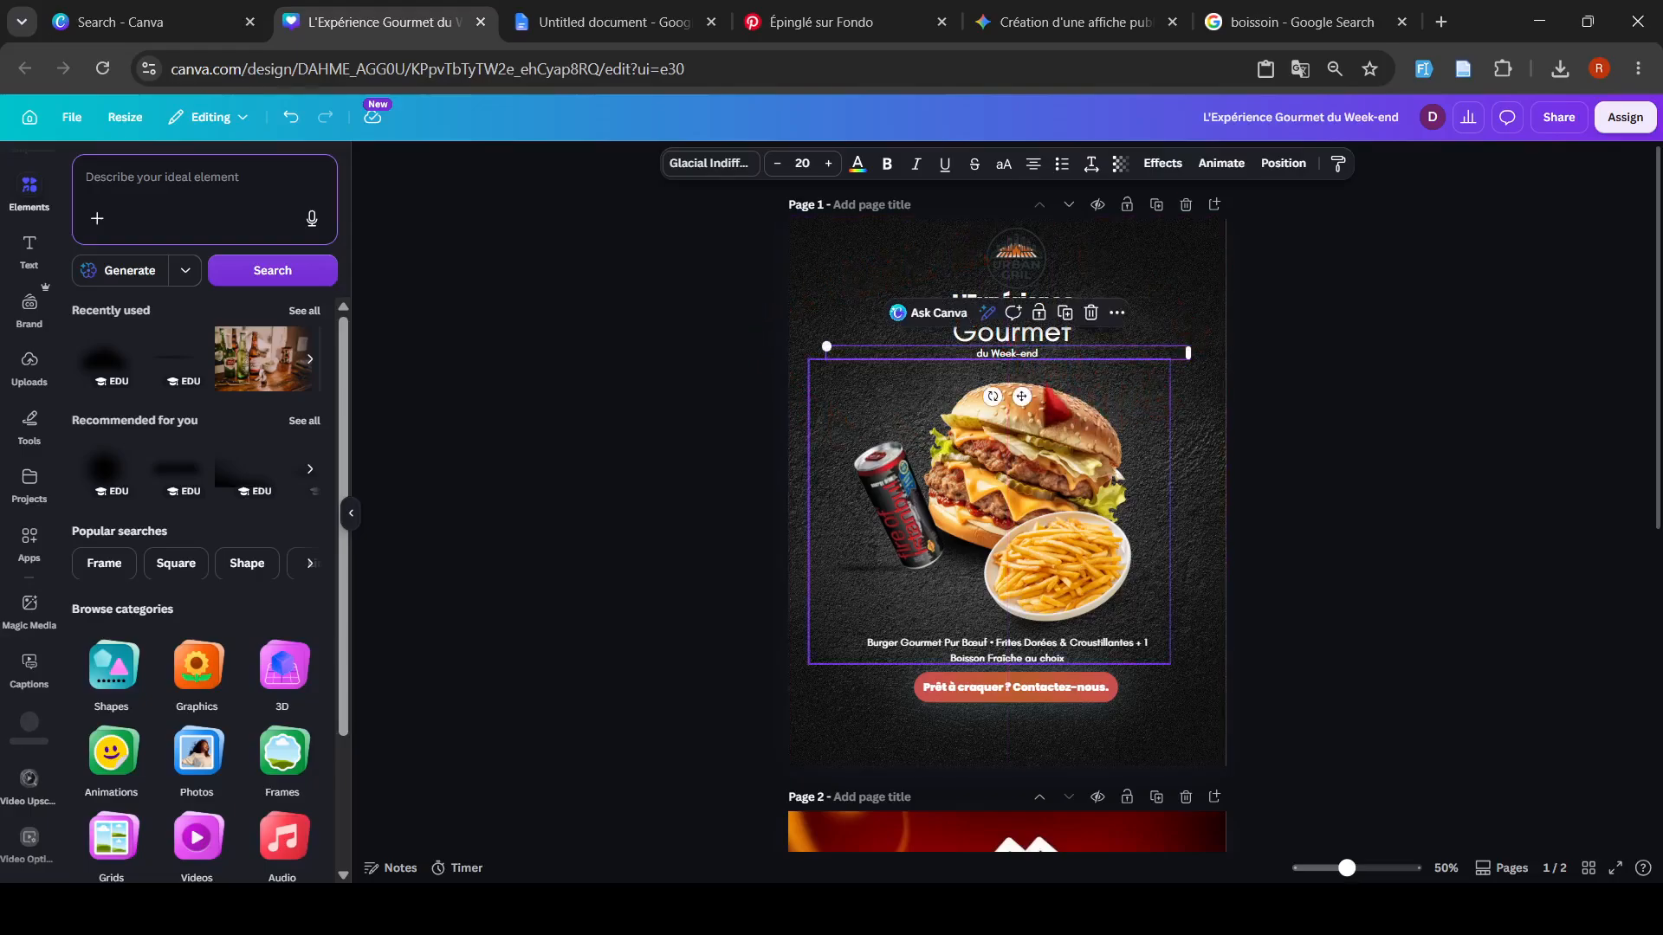
drag(1191, 354, 1117, 382)
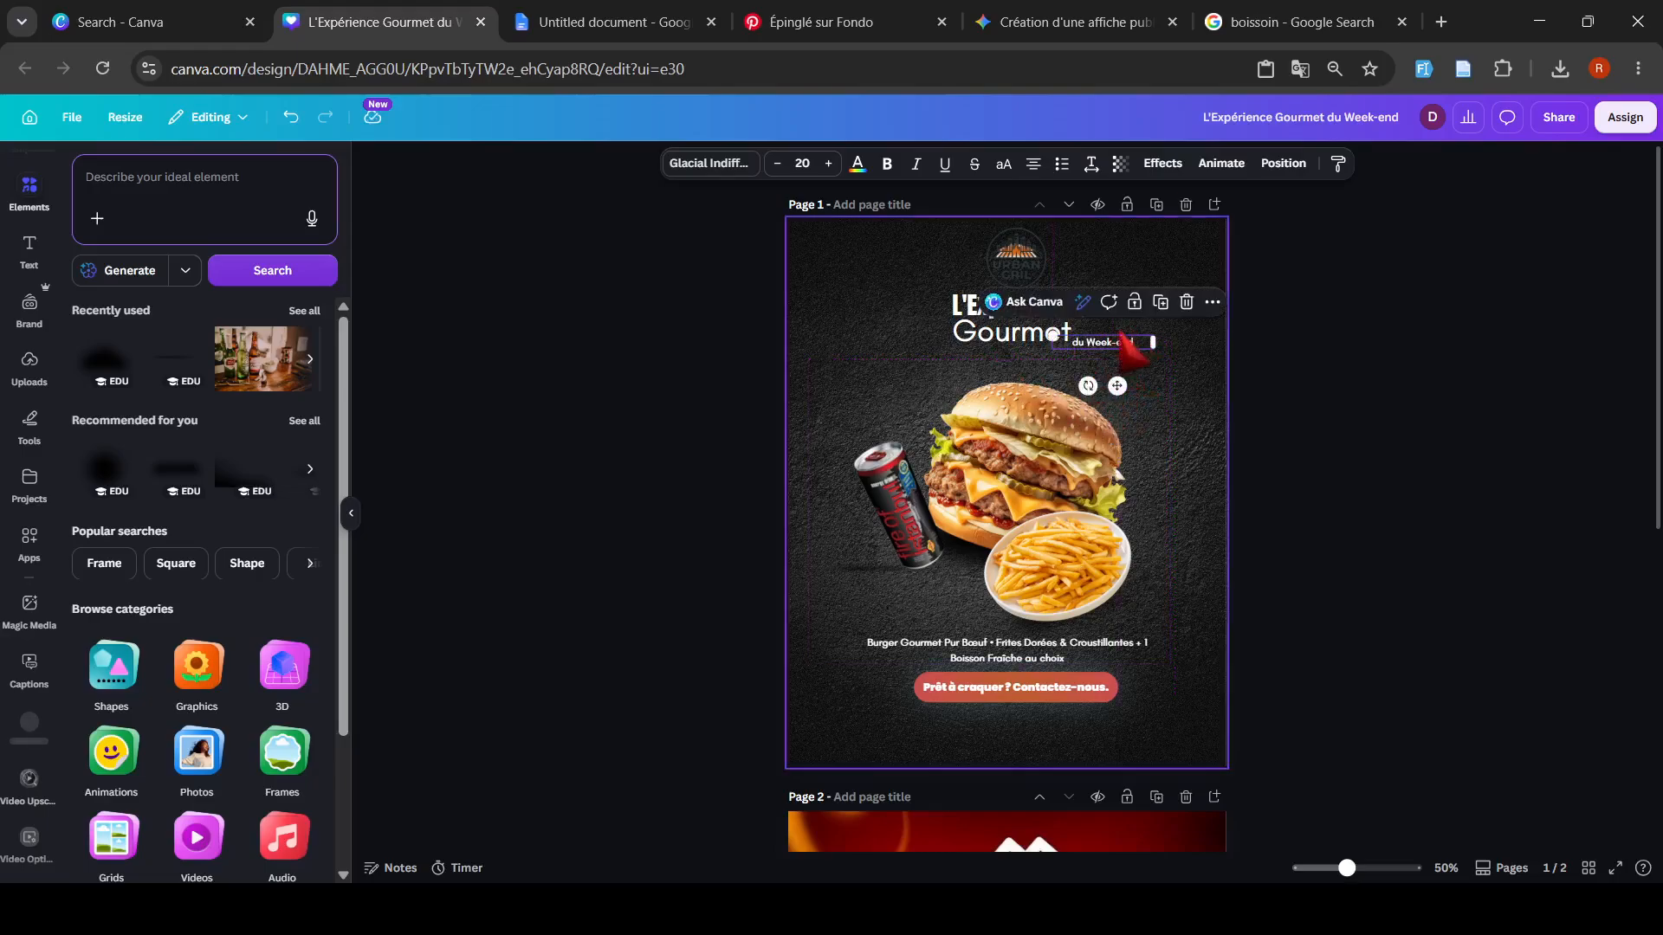
Step: Tilt "du Week-end" upward to the right, enlarge it to size 34,9 and place it just below the end of "Gourmet"
mouse_move(1091, 385)
mouse_down()
mouse_move(1129, 421)
mouse_move(1121, 397)
mouse_up()
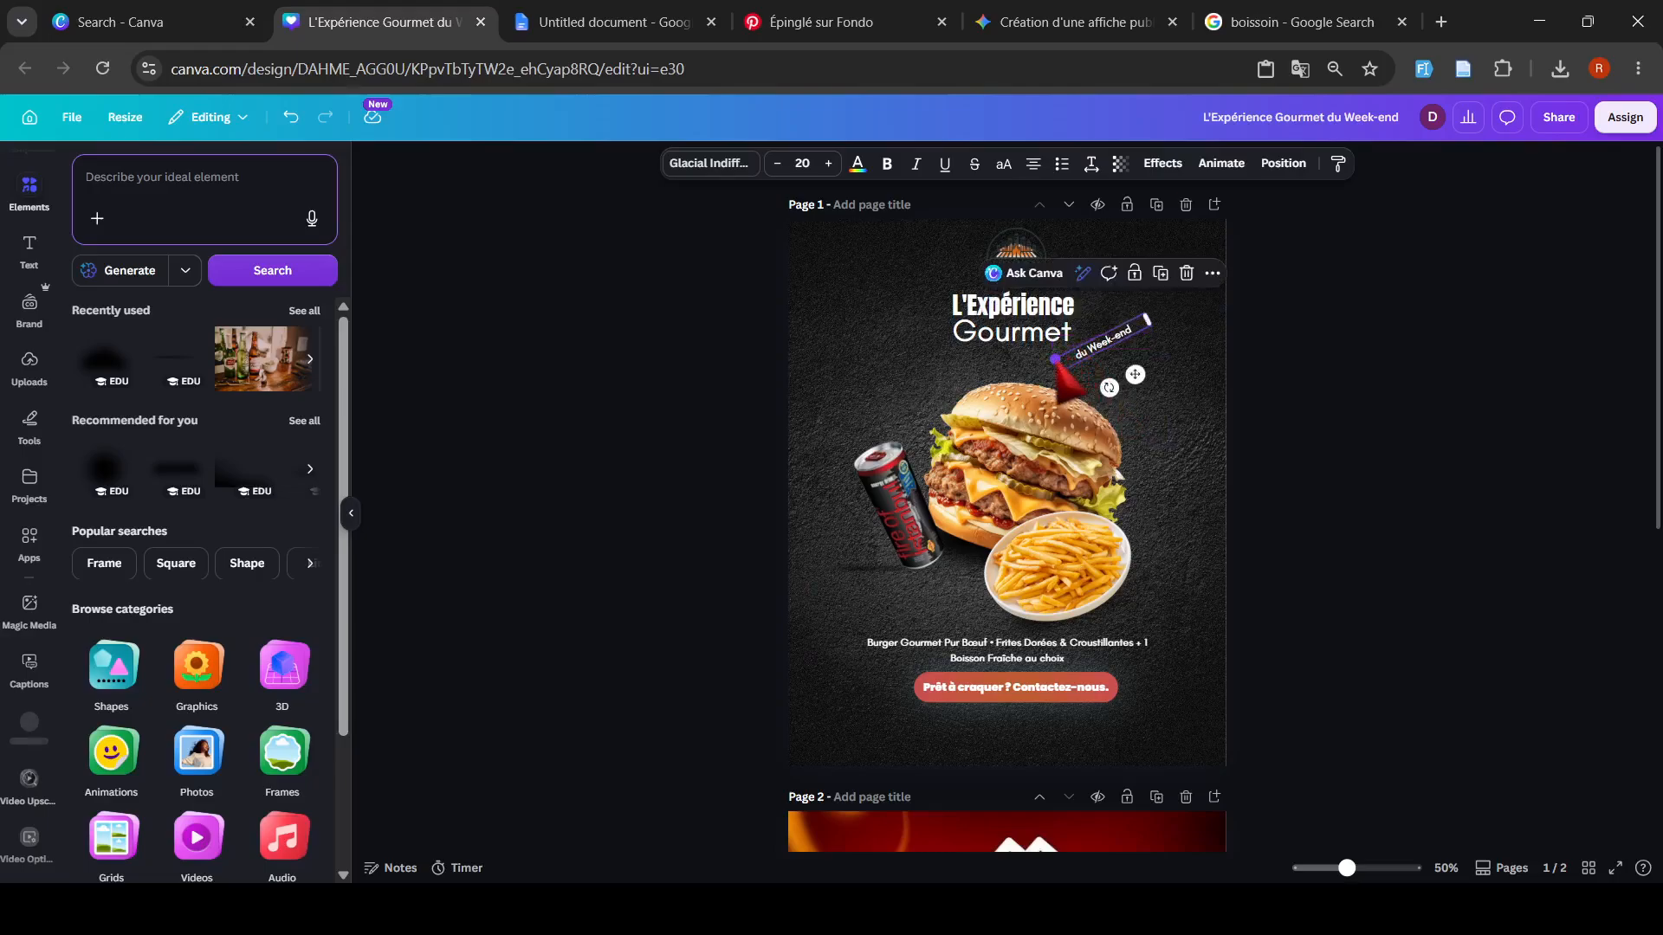
drag(1026, 357, 975, 356)
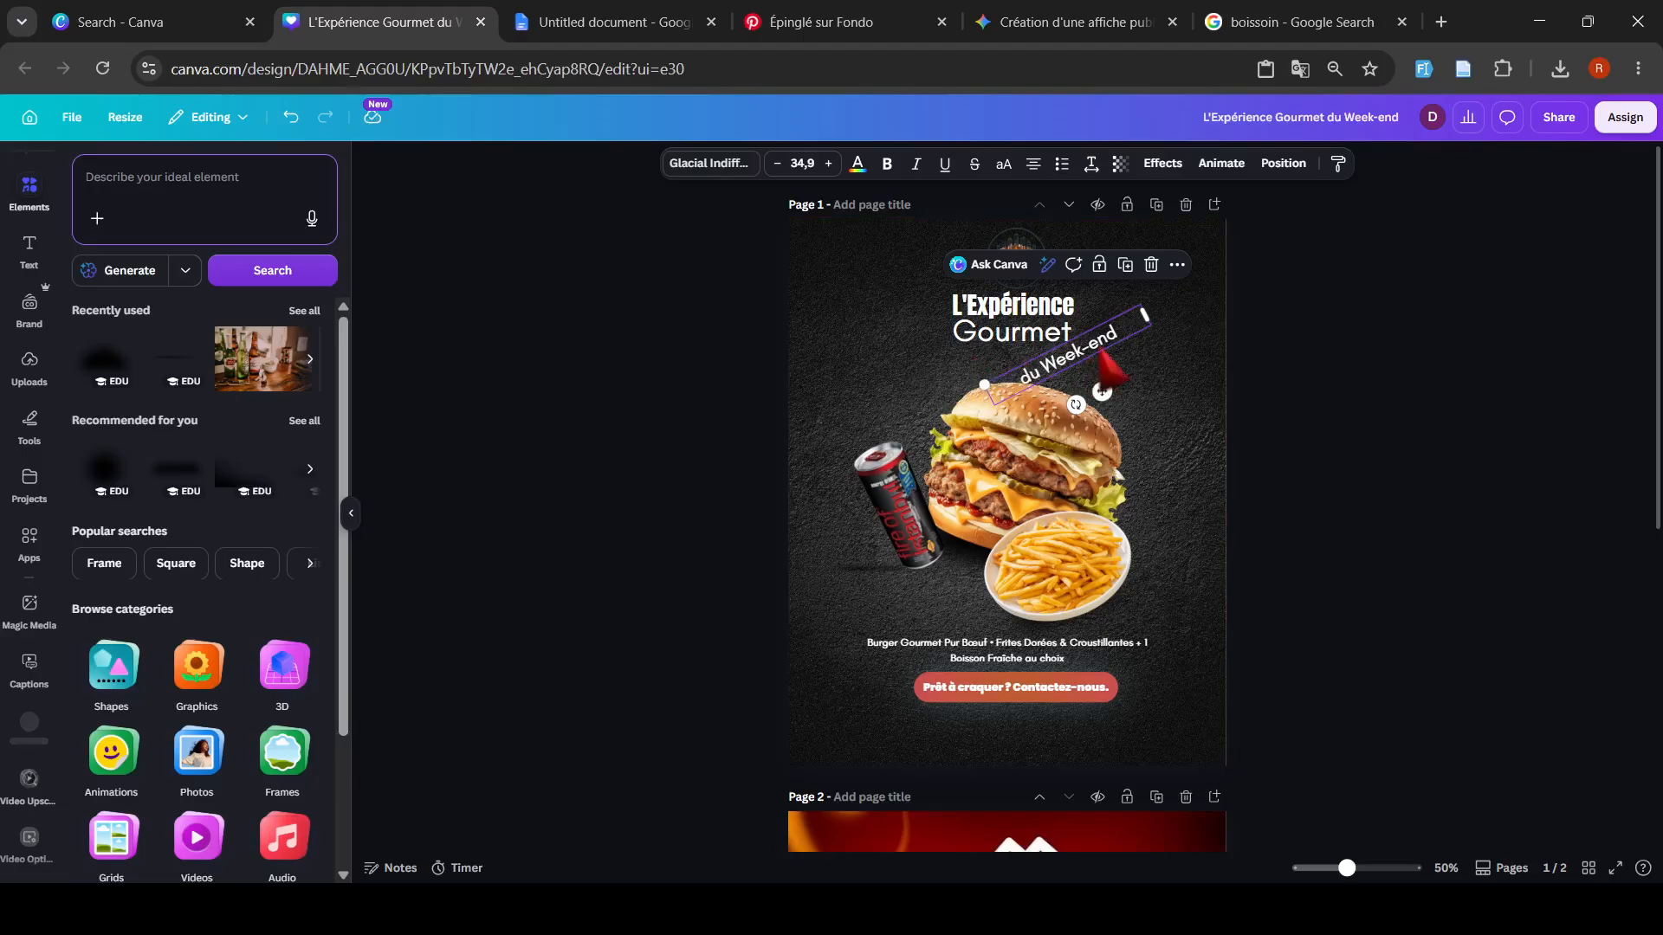
drag(1103, 346, 1128, 333)
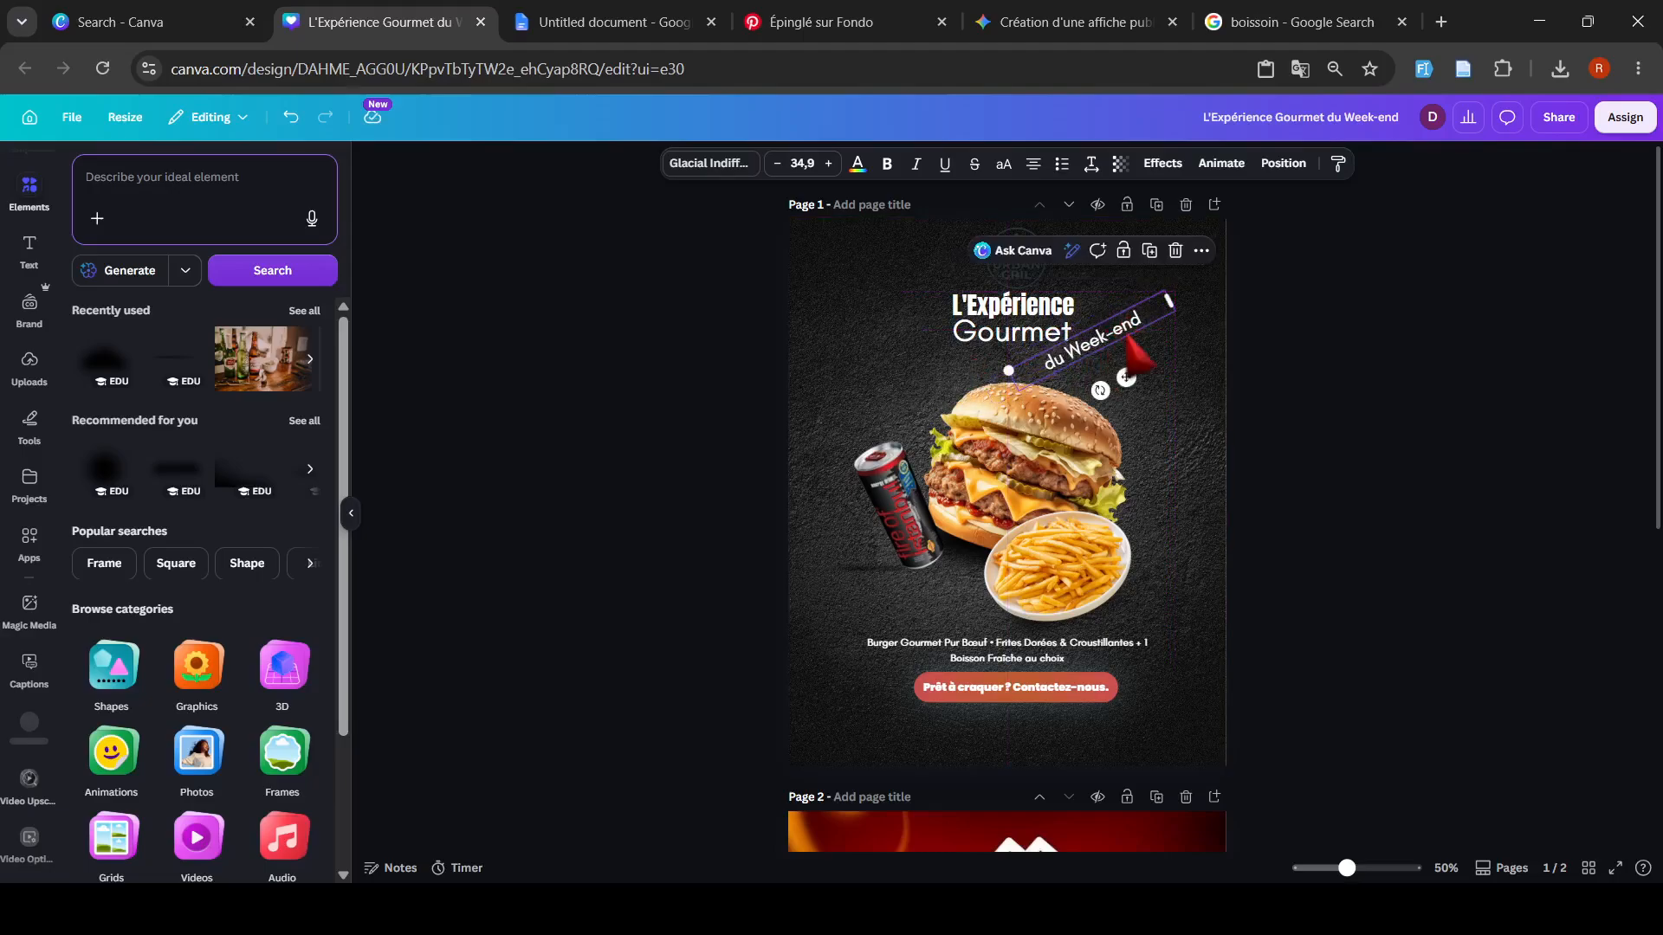
Step: Try Roboto and Dancing Script on the "du Week-end" text, and settle on the Brittany font
click(706, 165)
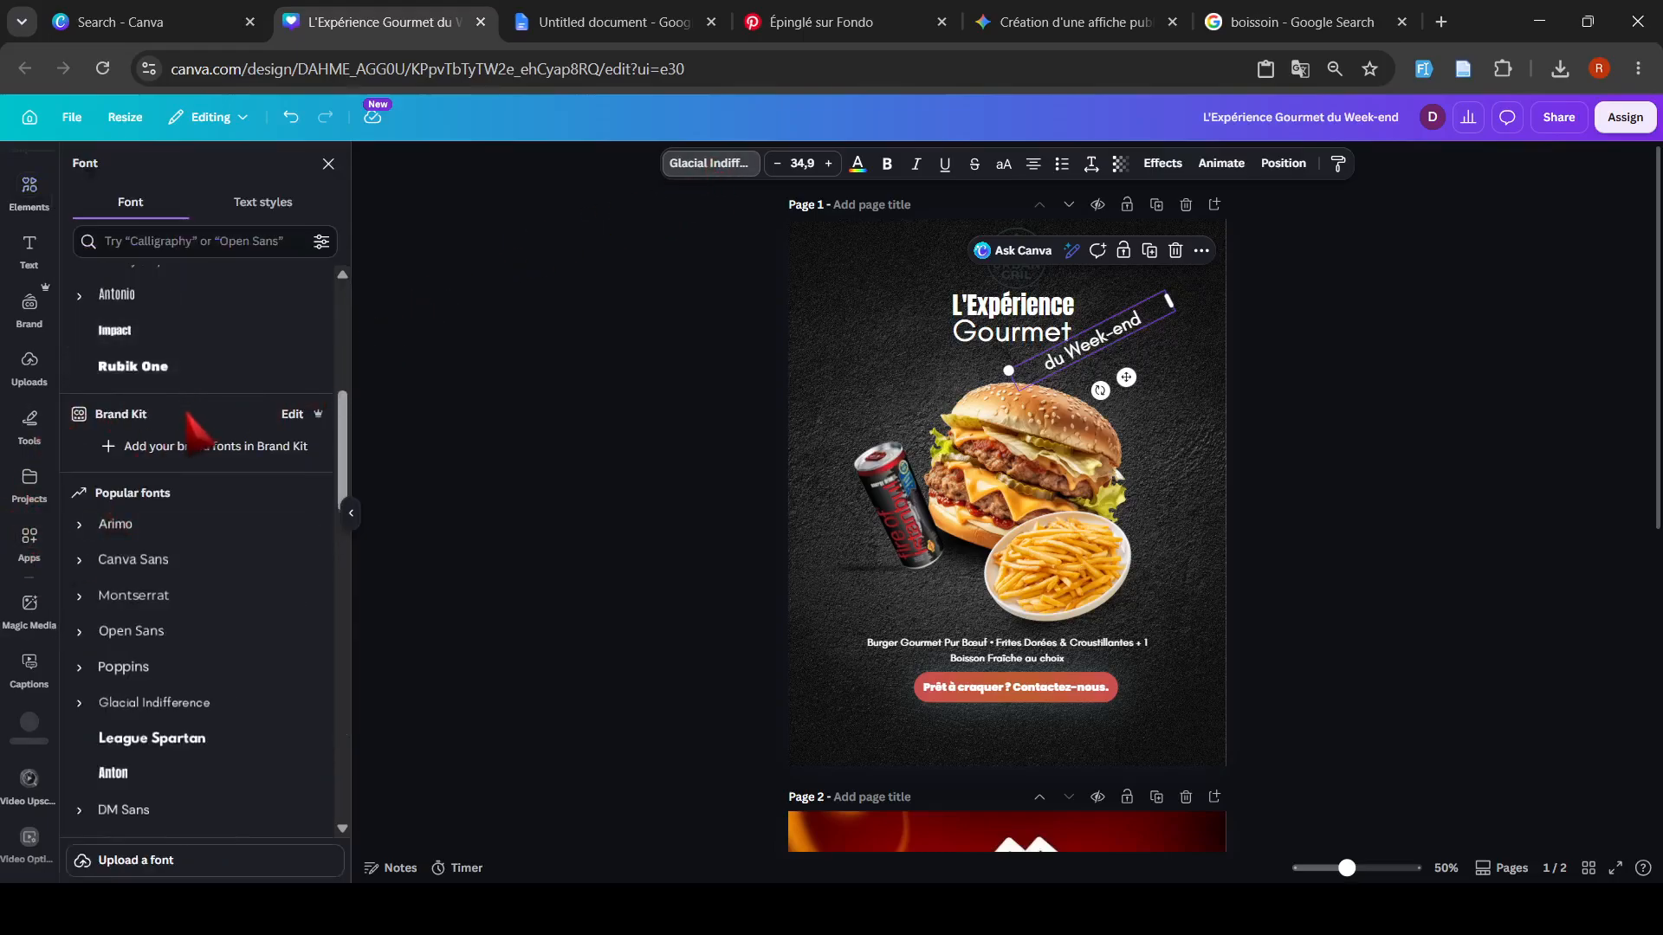
scroll(178, 481, up, 3)
click(176, 443)
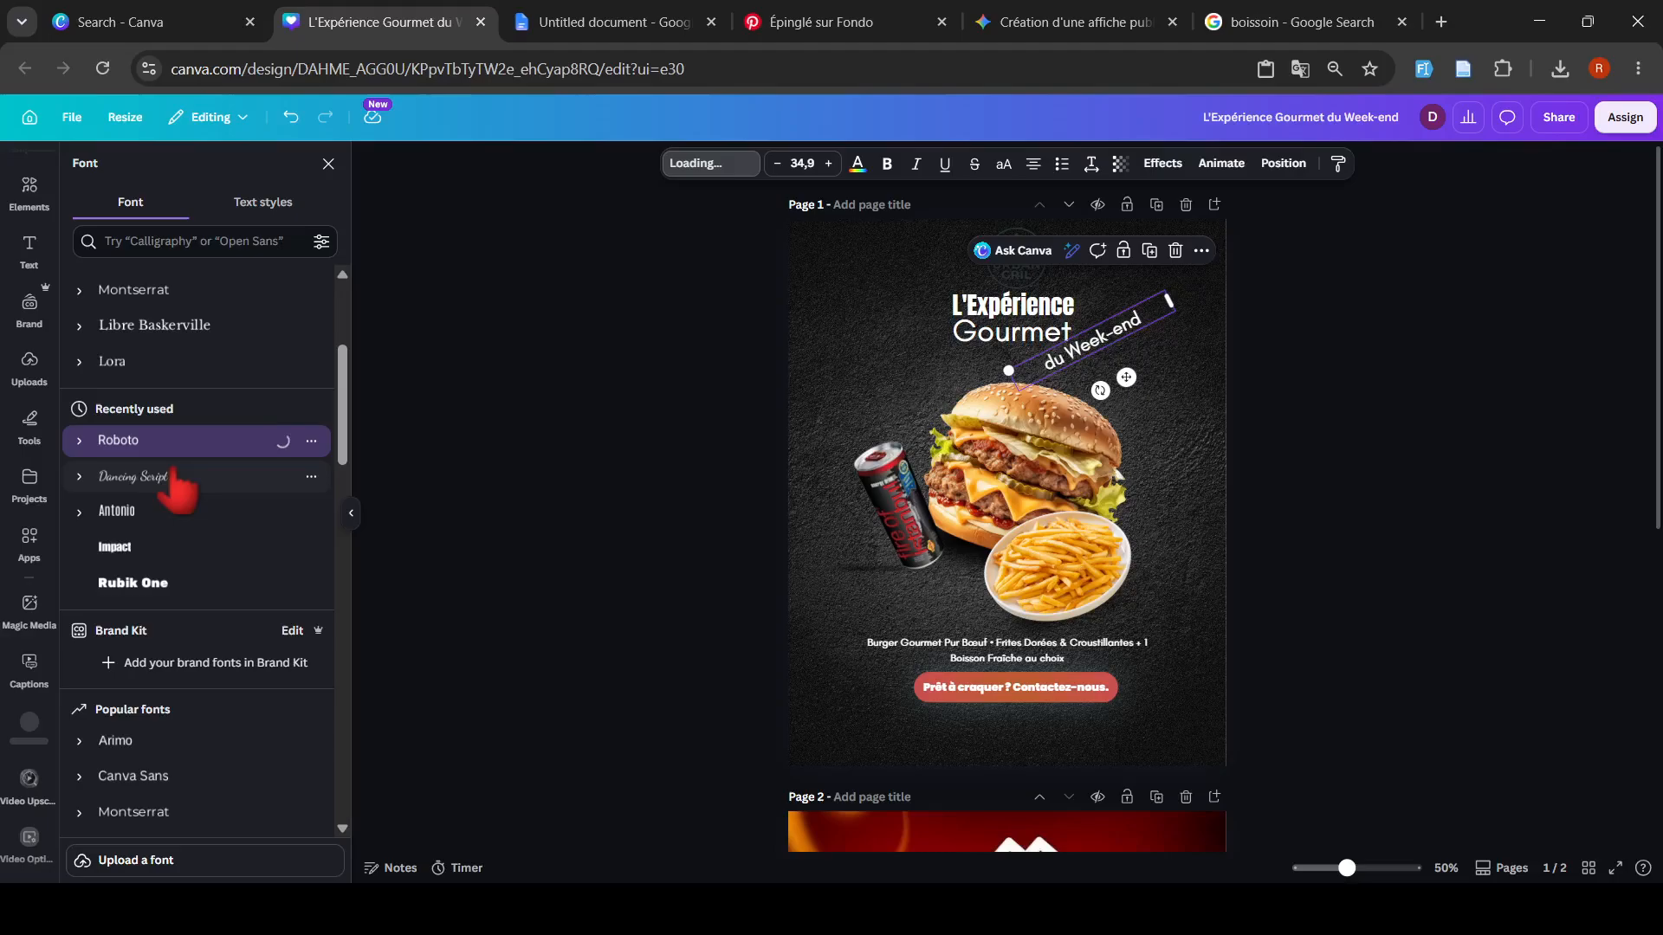
click(175, 474)
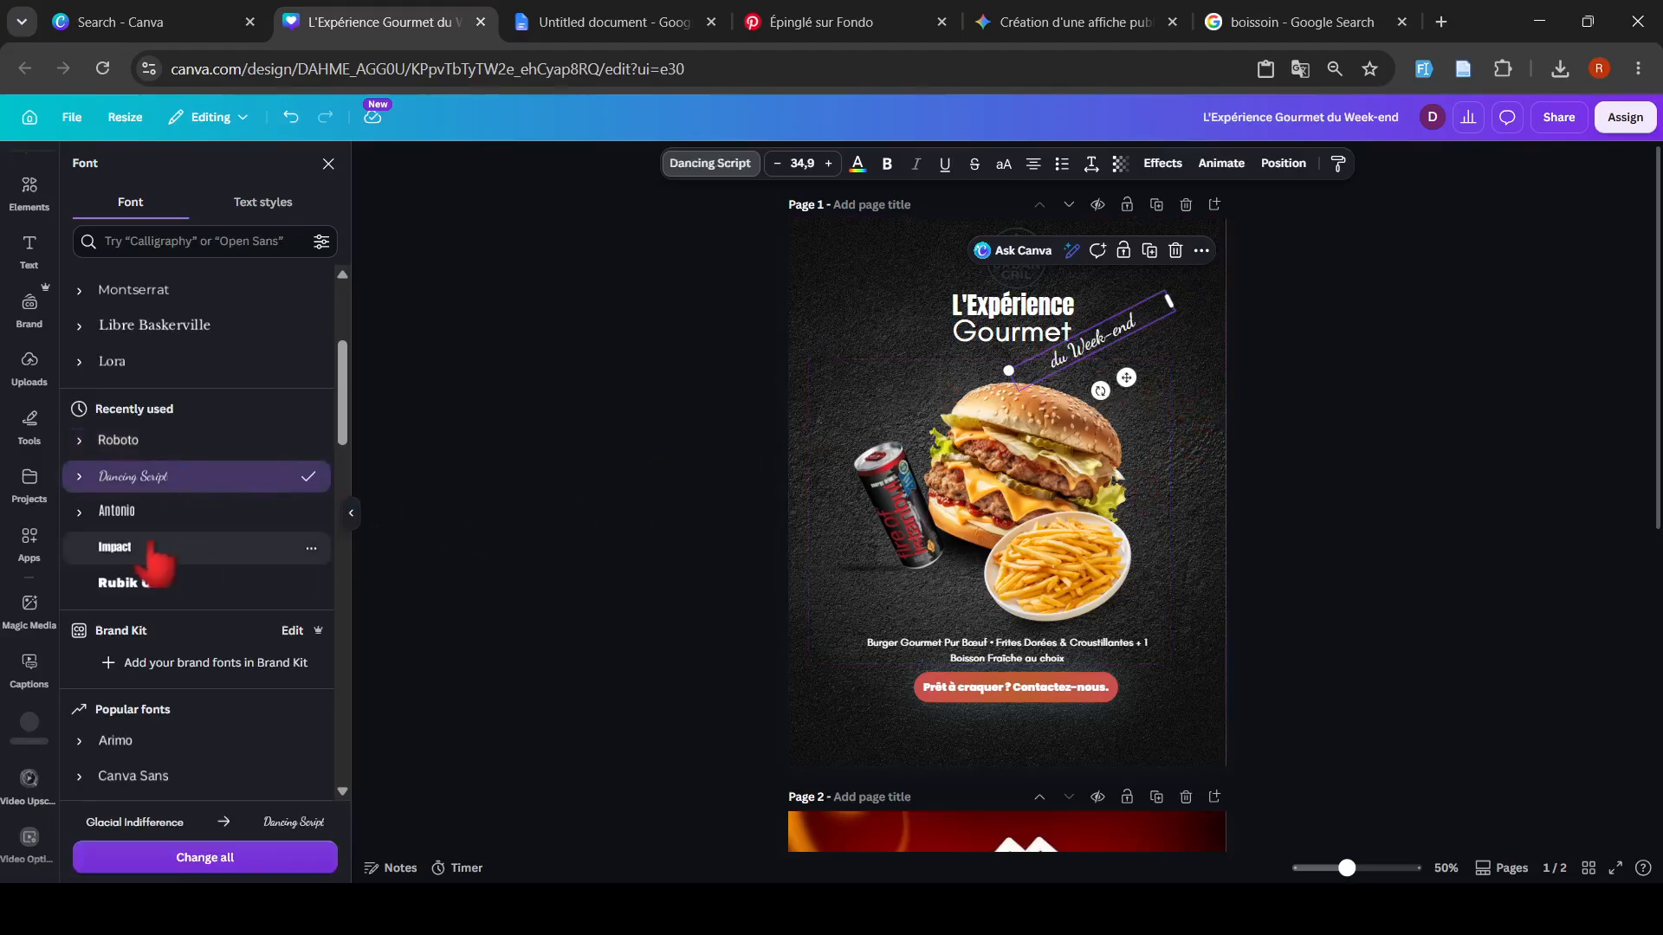
scroll(154, 565, down, 1)
scroll(155, 565, down, 10)
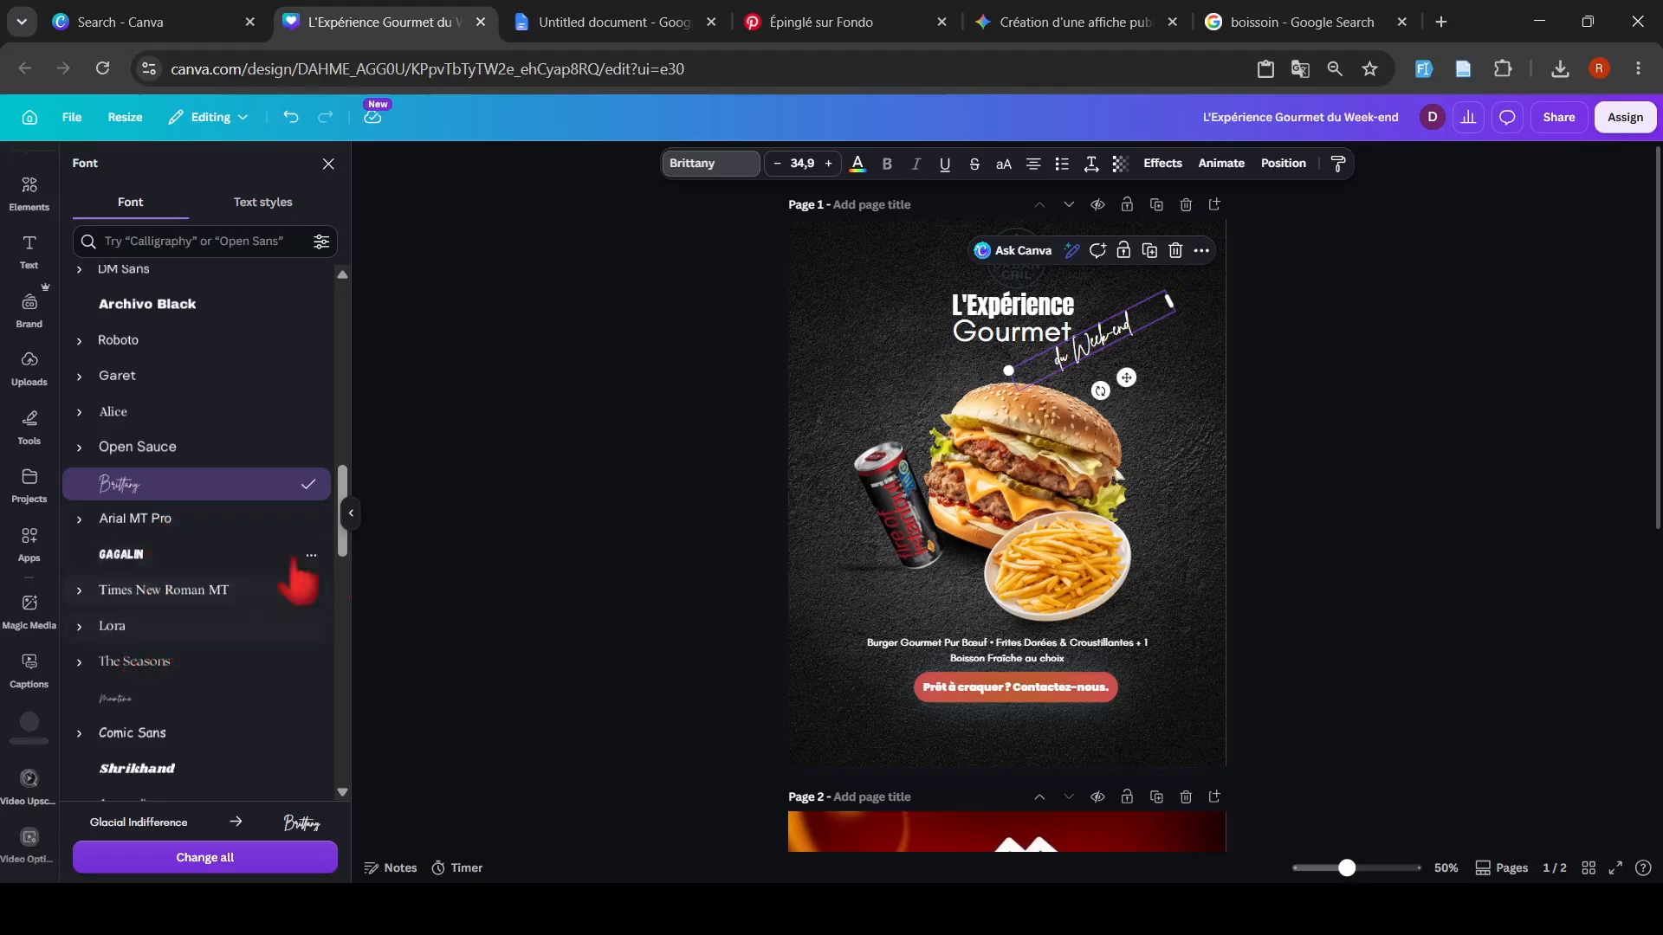
Step: Enlarge the slanted "du Week-end" text to size 65,6 and position it over the right end of "Gourmet"
drag(1008, 370, 734, 327)
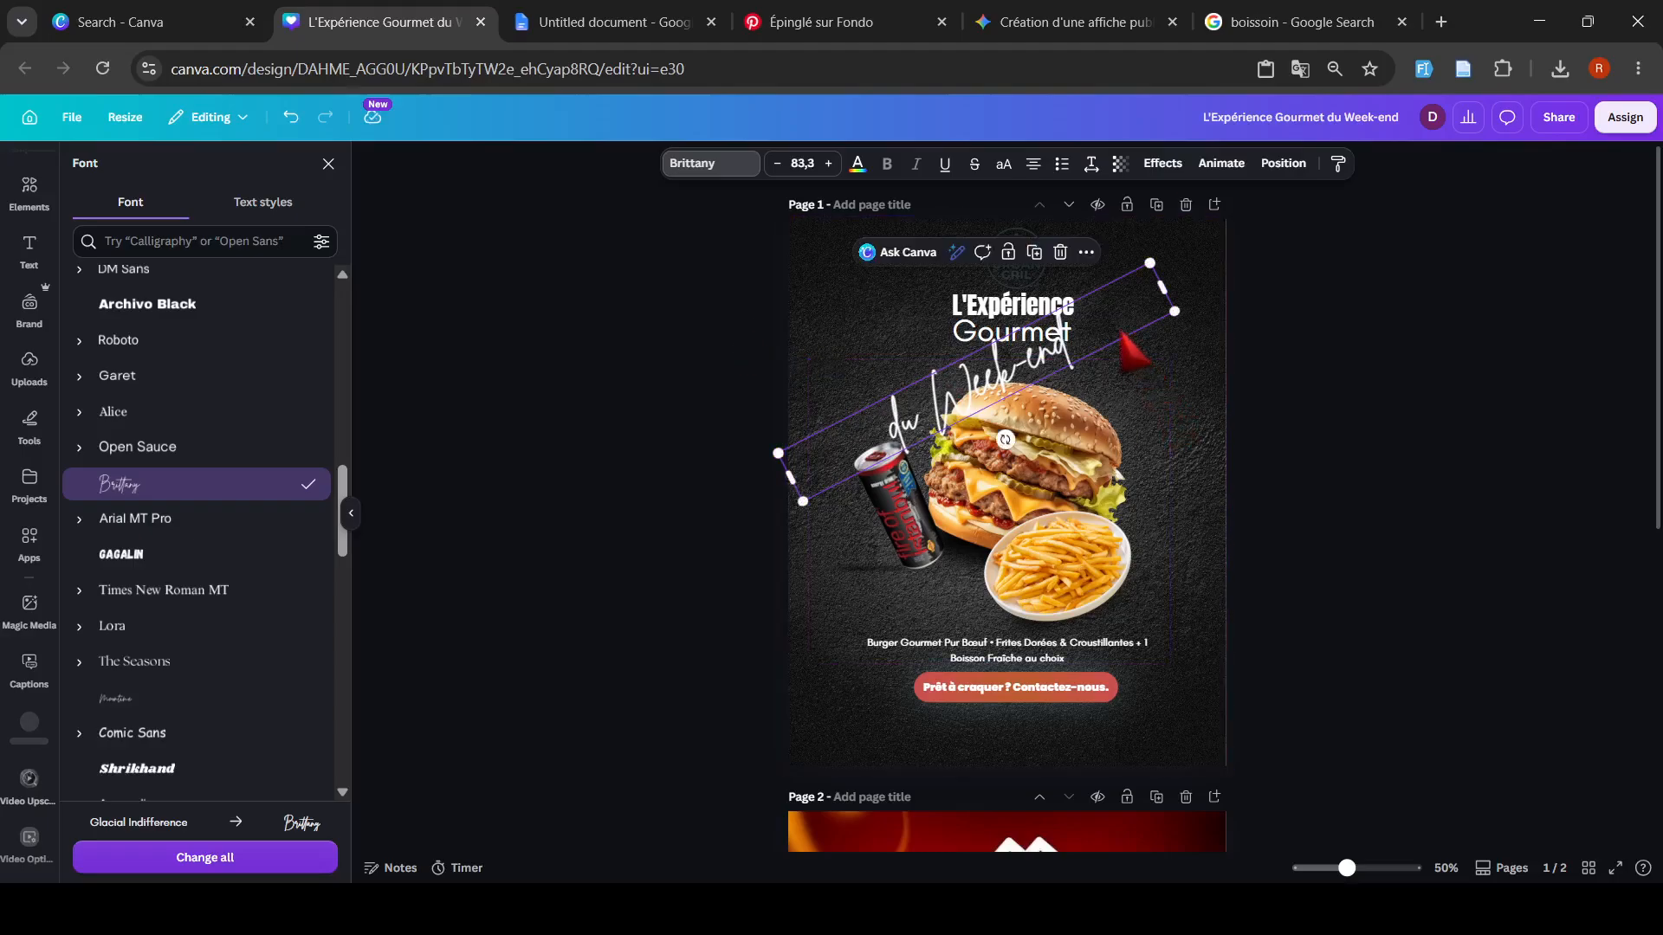
drag(1132, 326, 1256, 316)
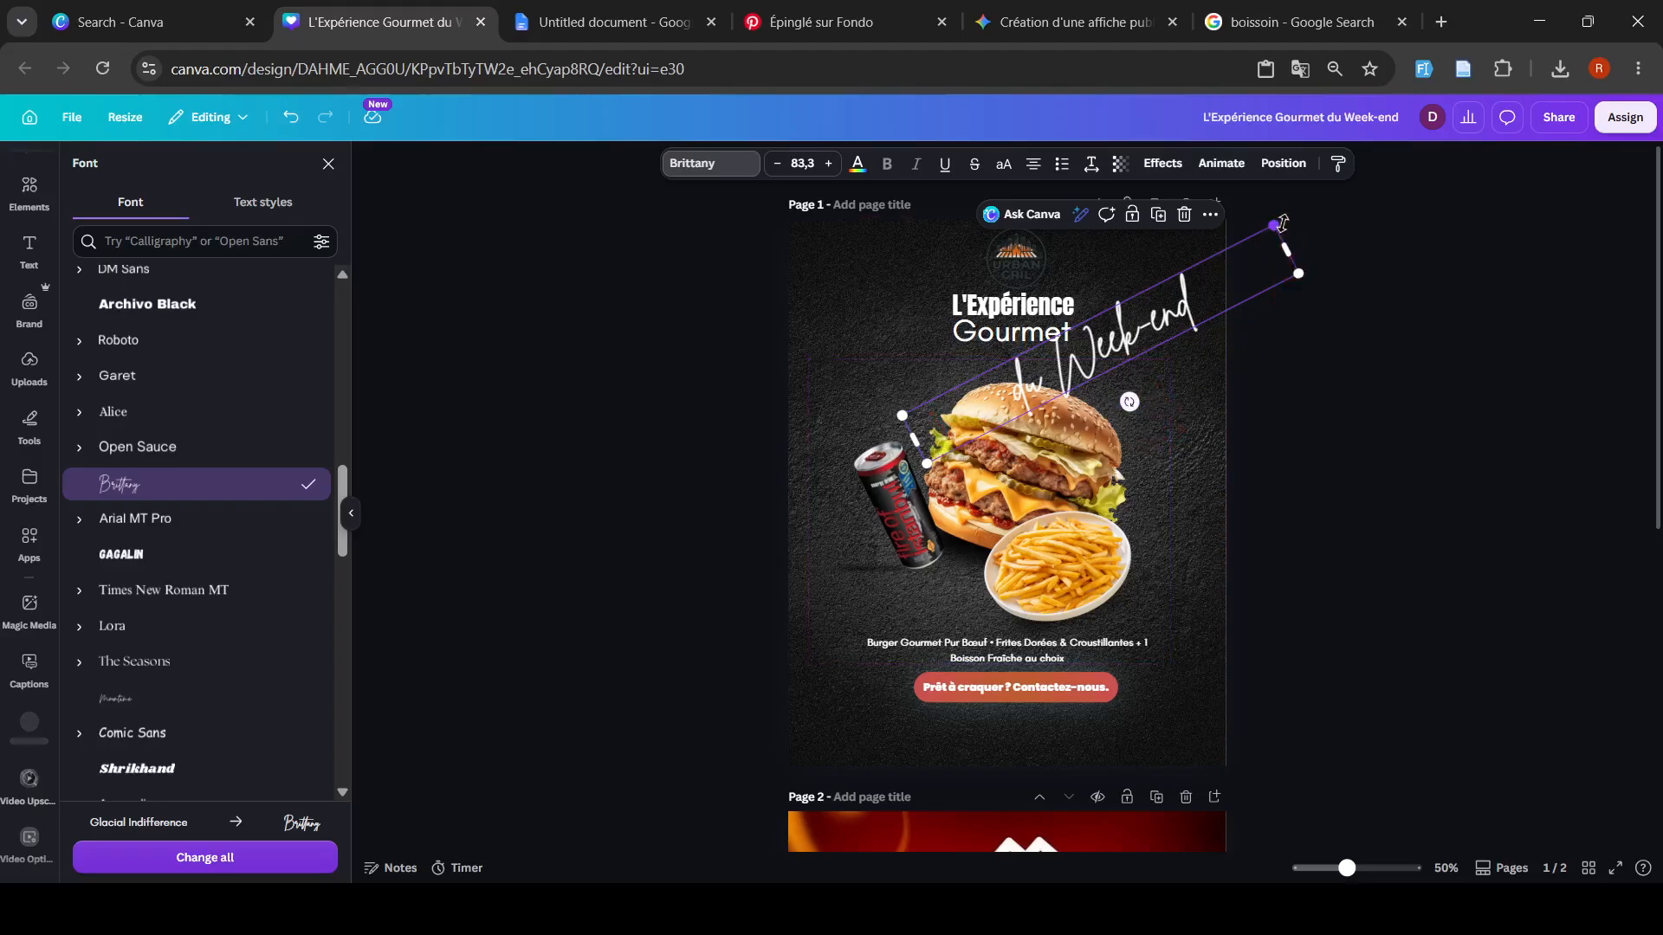
drag(1273, 239, 1202, 289)
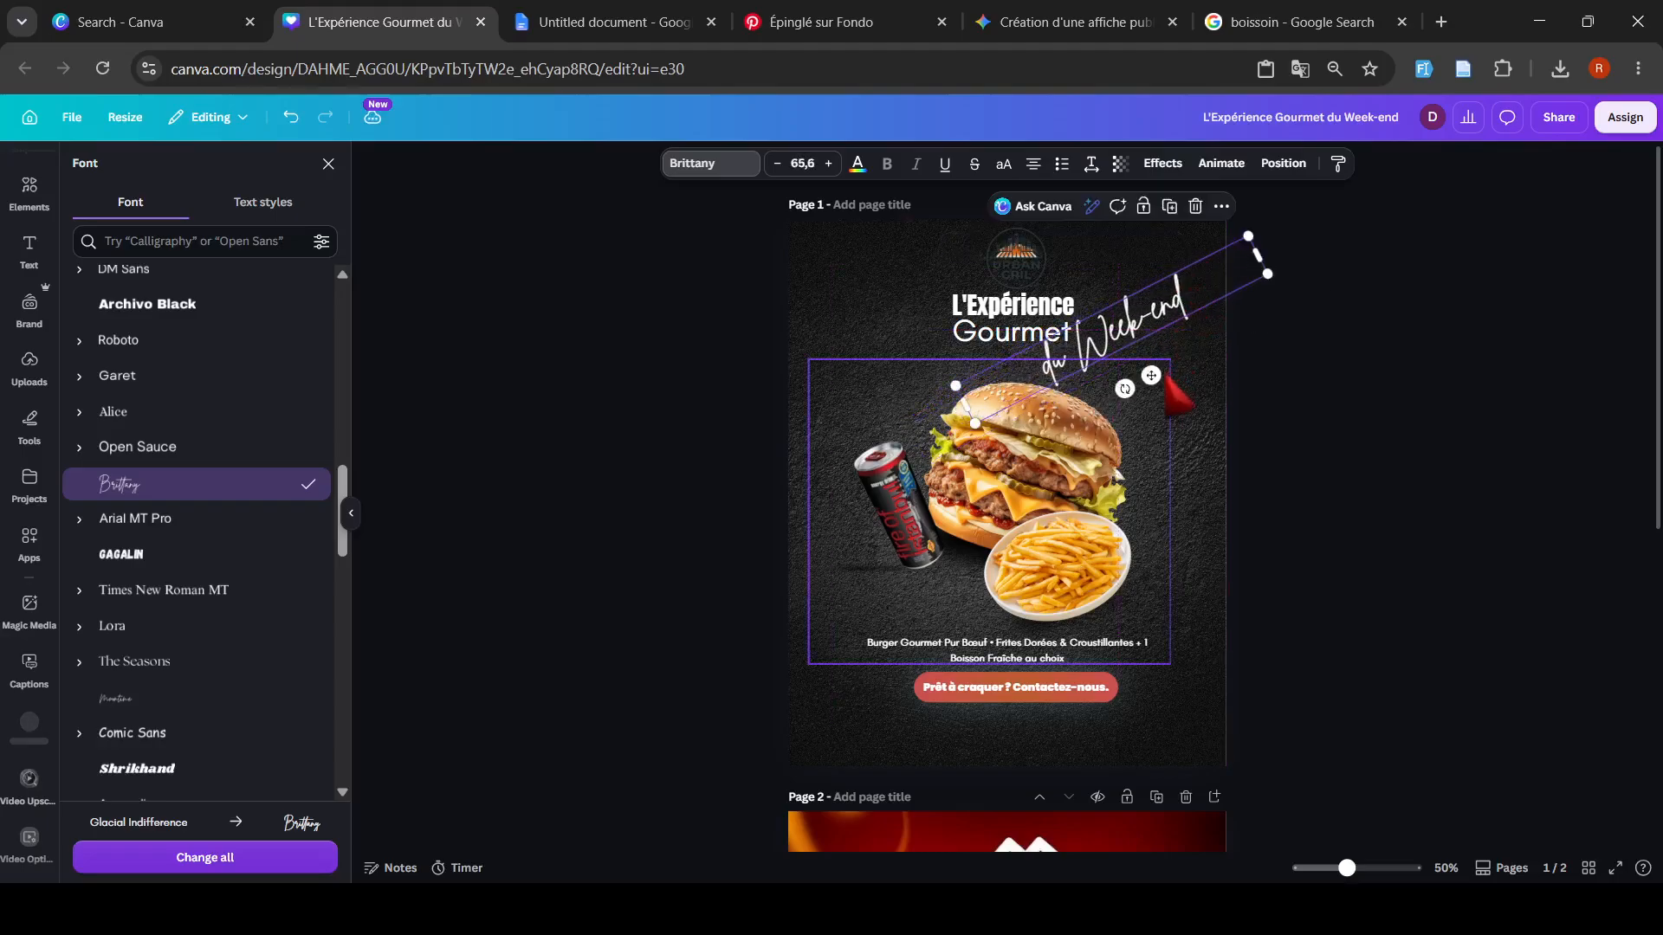
mouse_move(1151, 378)
mouse_down()
mouse_move(1107, 378)
mouse_move(1147, 377)
mouse_up()
Step: Enlarge "Gourmet" to size 79,8 and position it under "L'Expérience", slightly left of centre and touching "du Week-end"
click(996, 333)
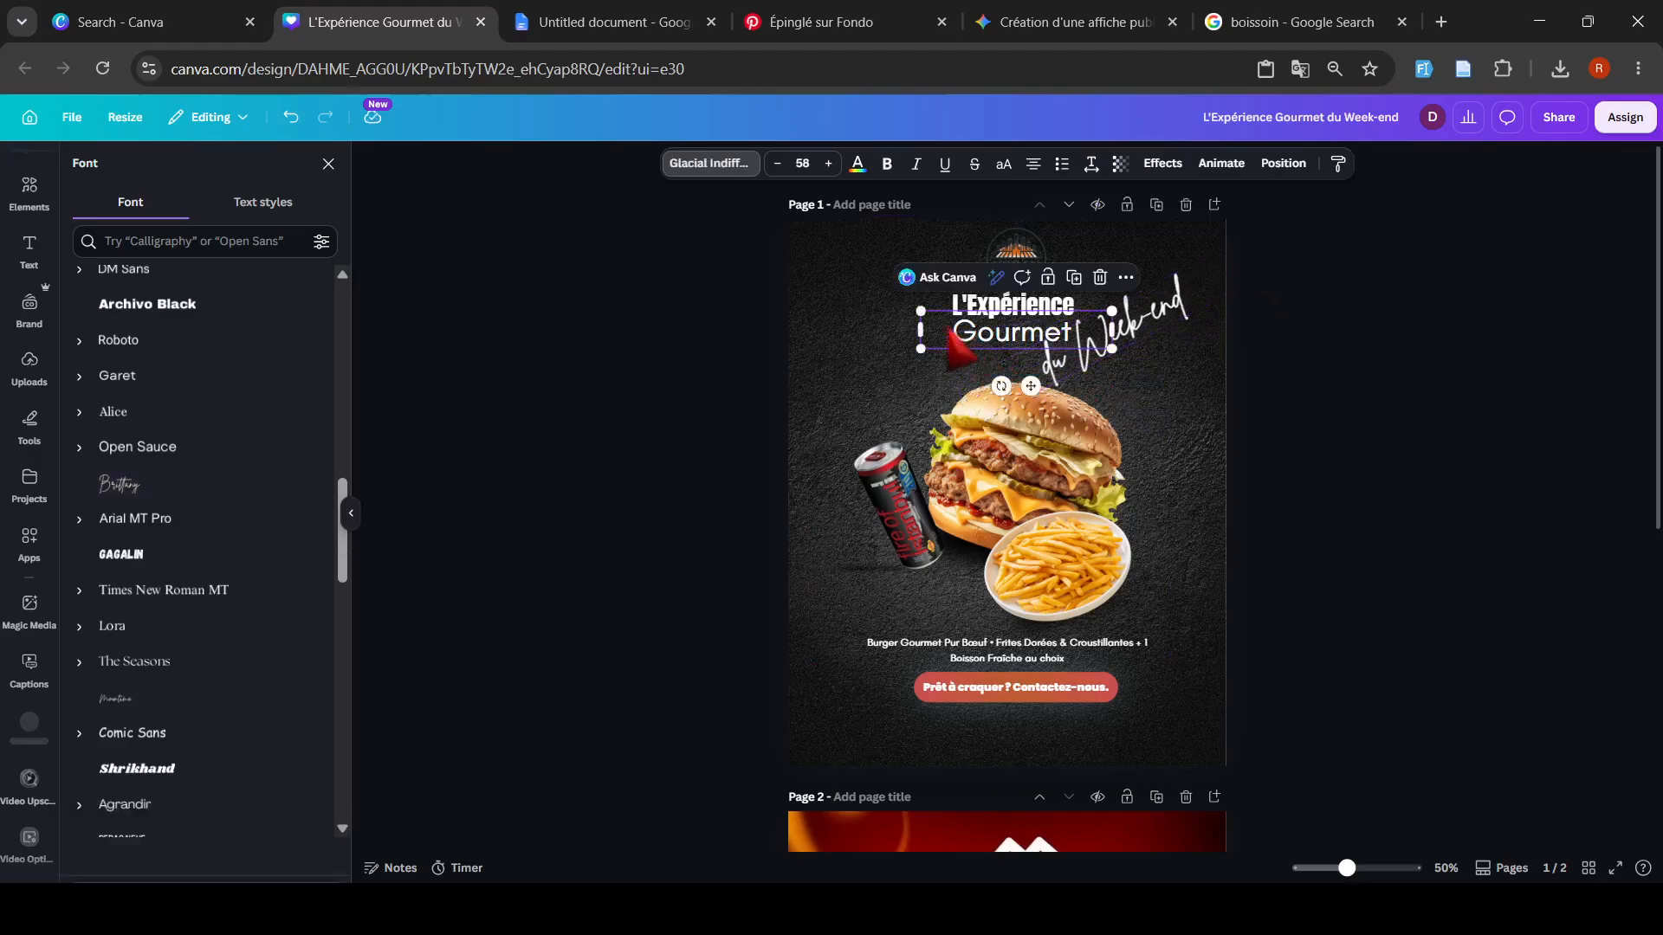
drag(920, 310, 846, 293)
drag(980, 327, 974, 342)
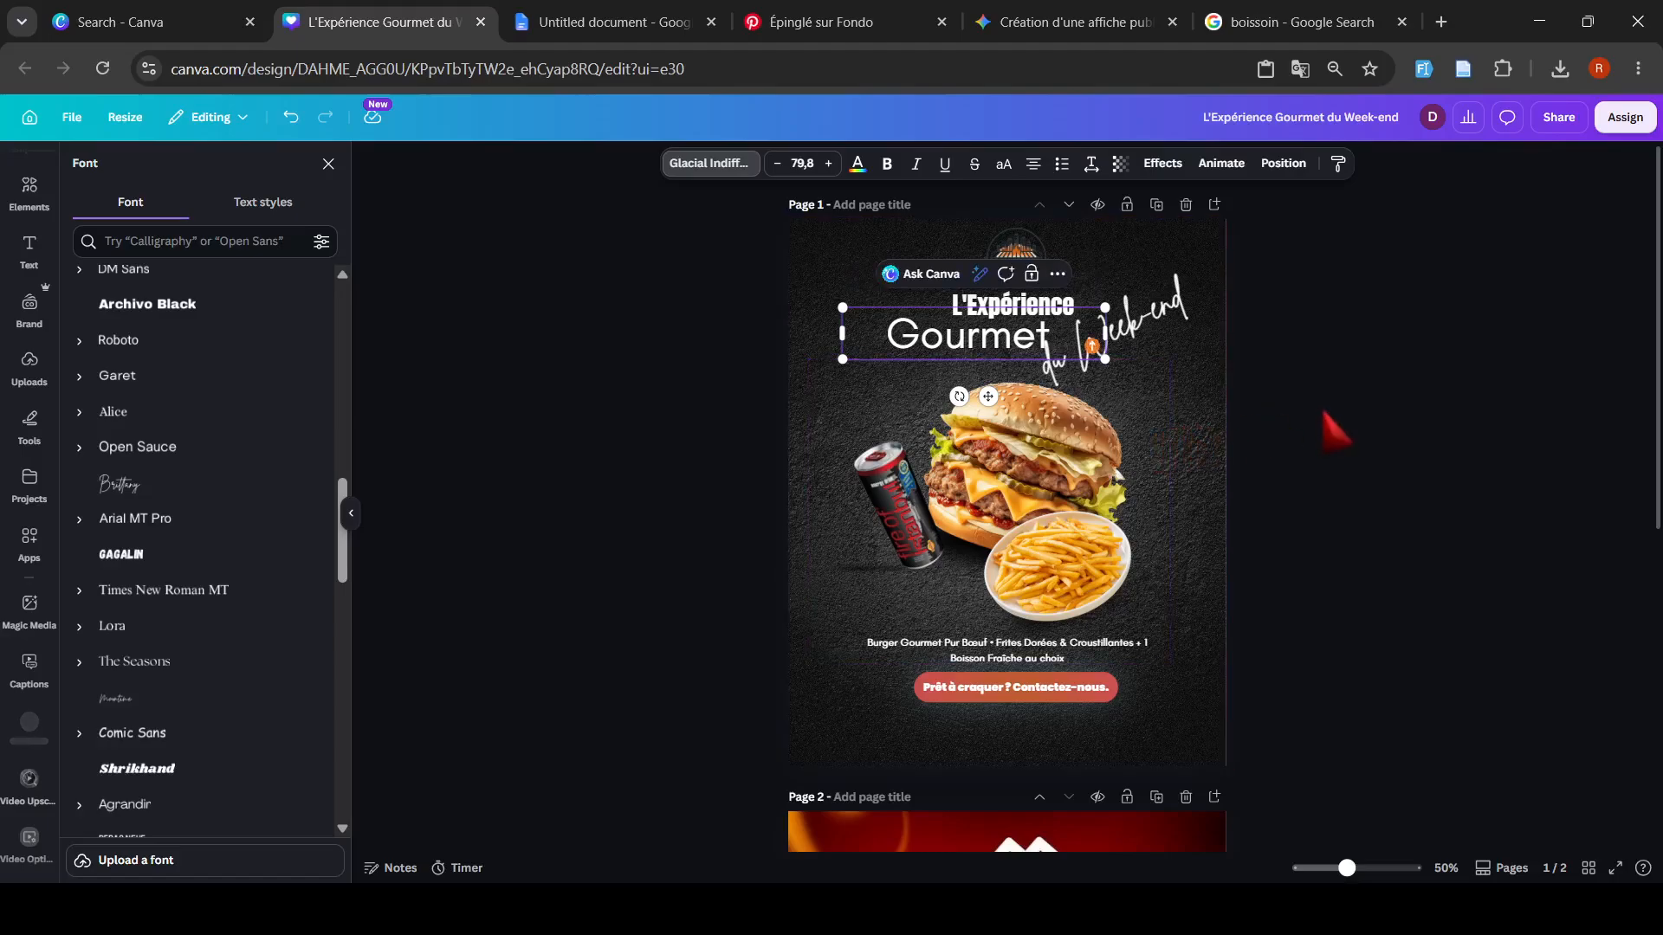
click(1198, 487)
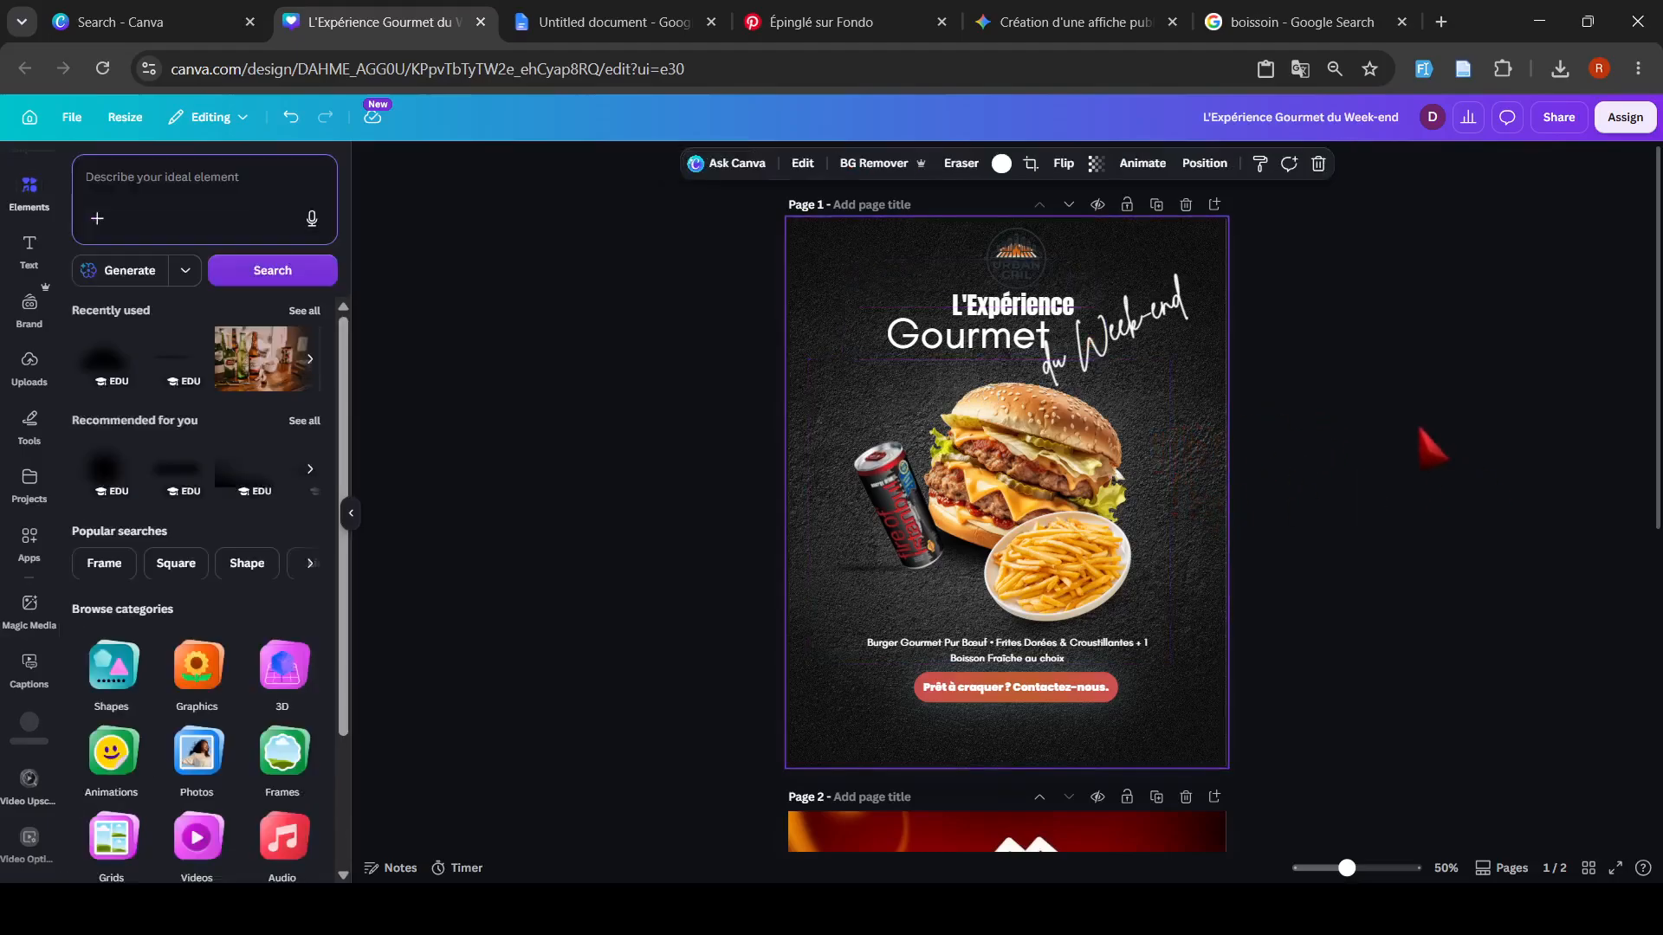
drag(1004, 353, 1020, 354)
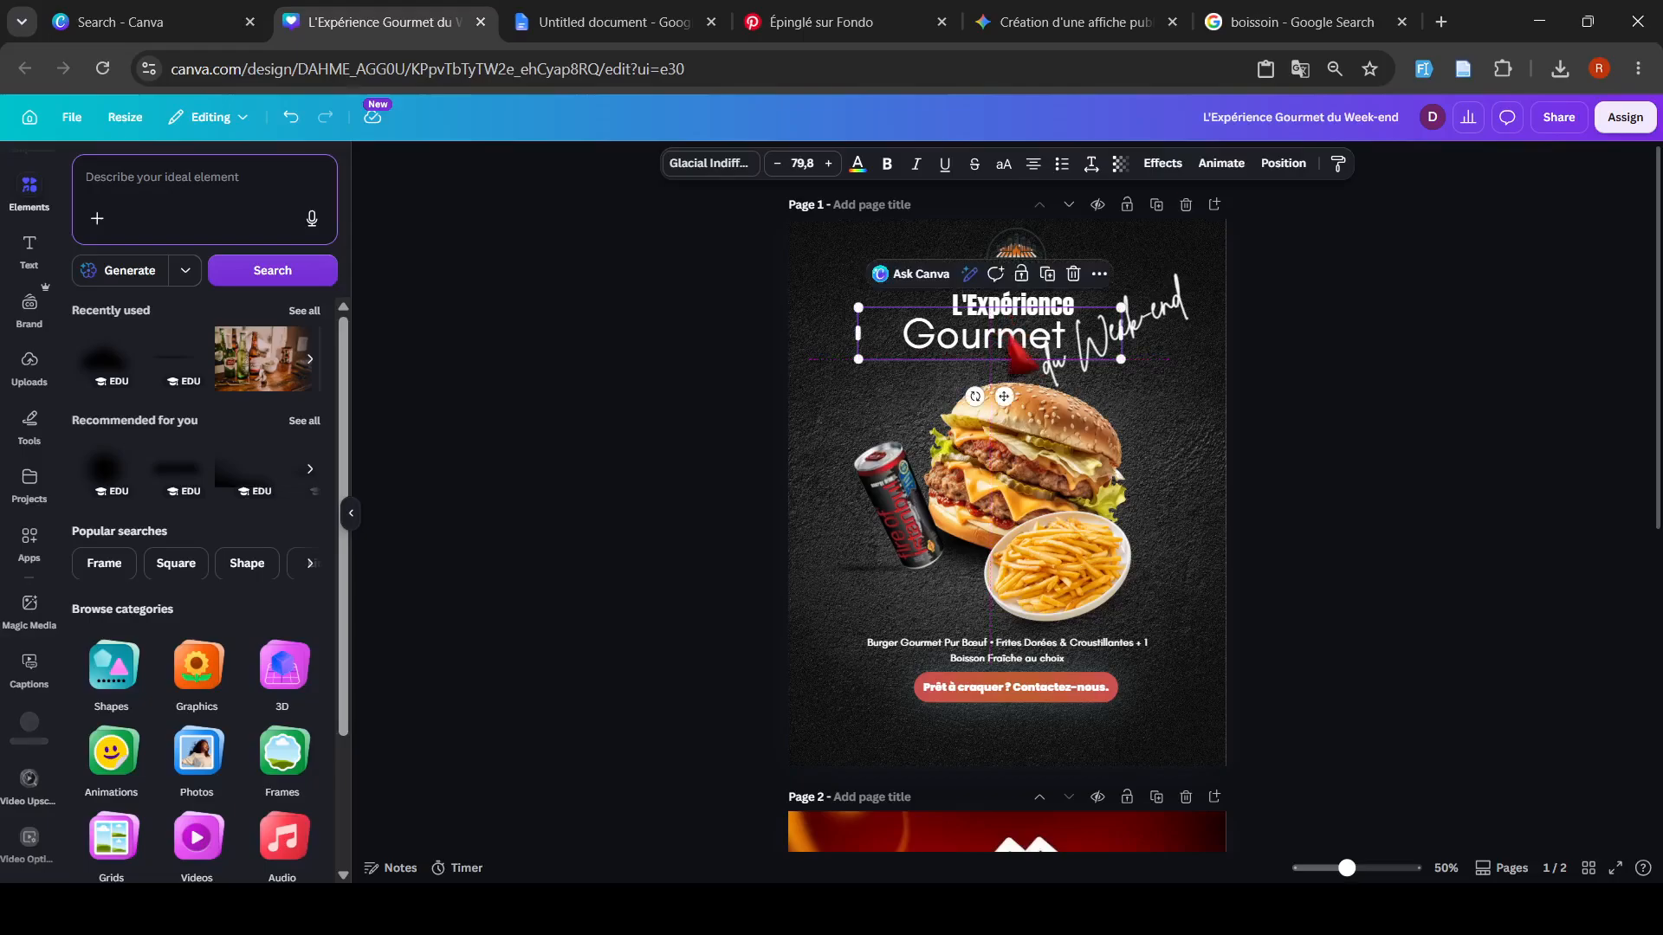
click(1206, 482)
Step: Switch the "Gourmet" text to the Bold style of Glacial Indifference
click(936, 351)
click(707, 164)
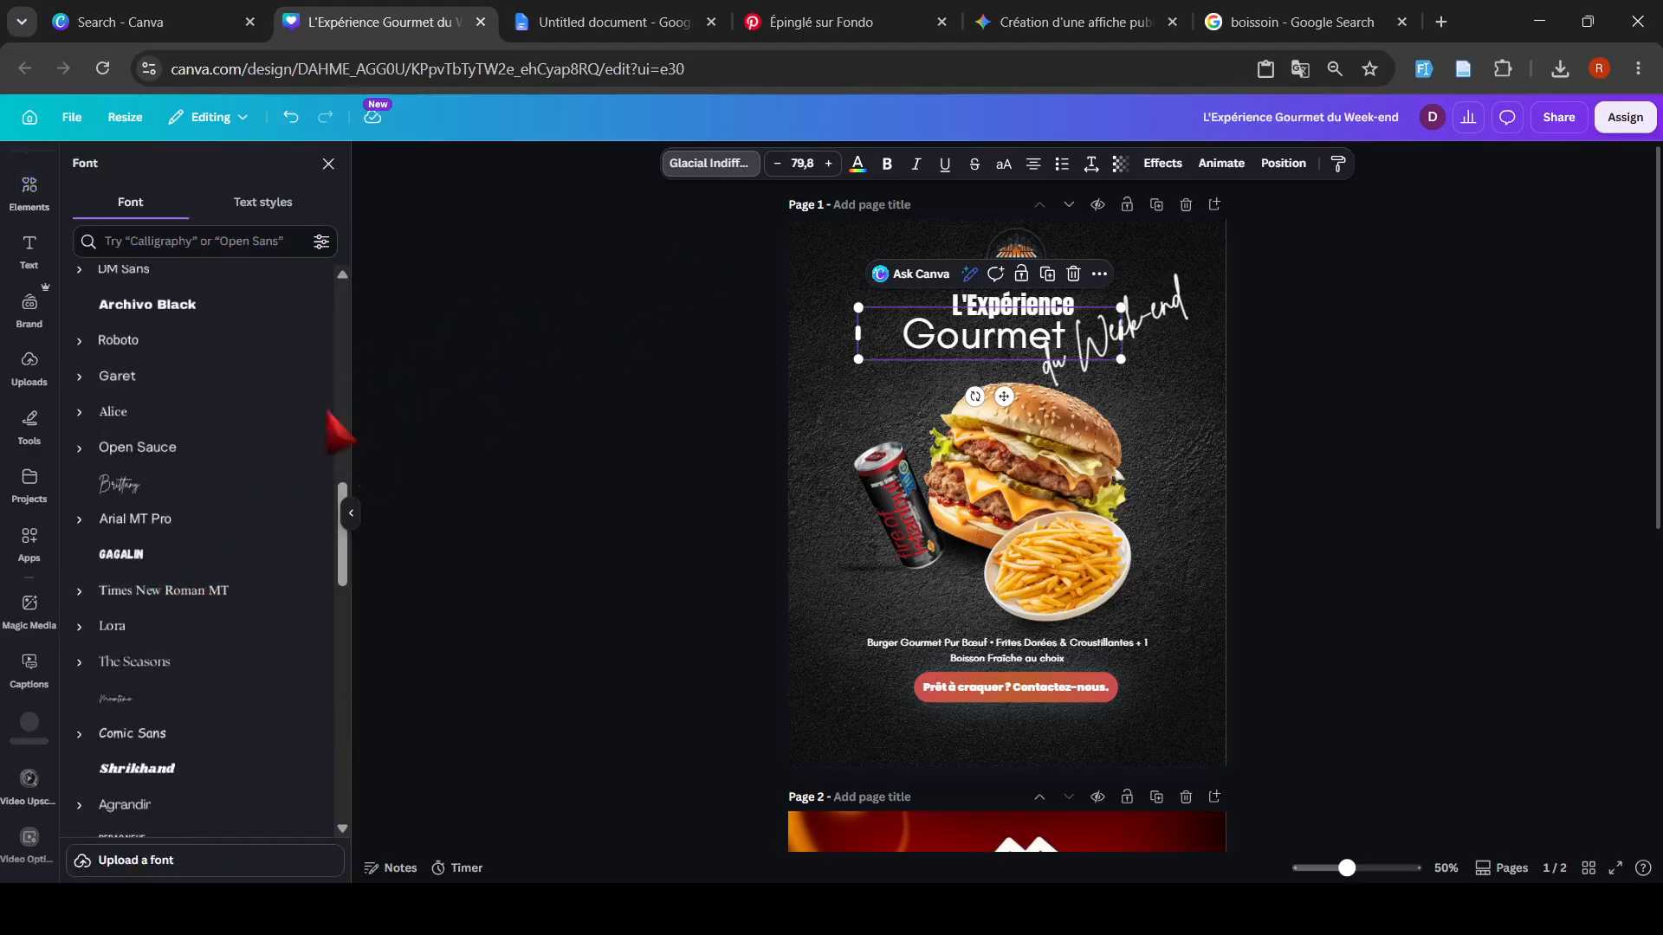
scroll(278, 437, up, 10)
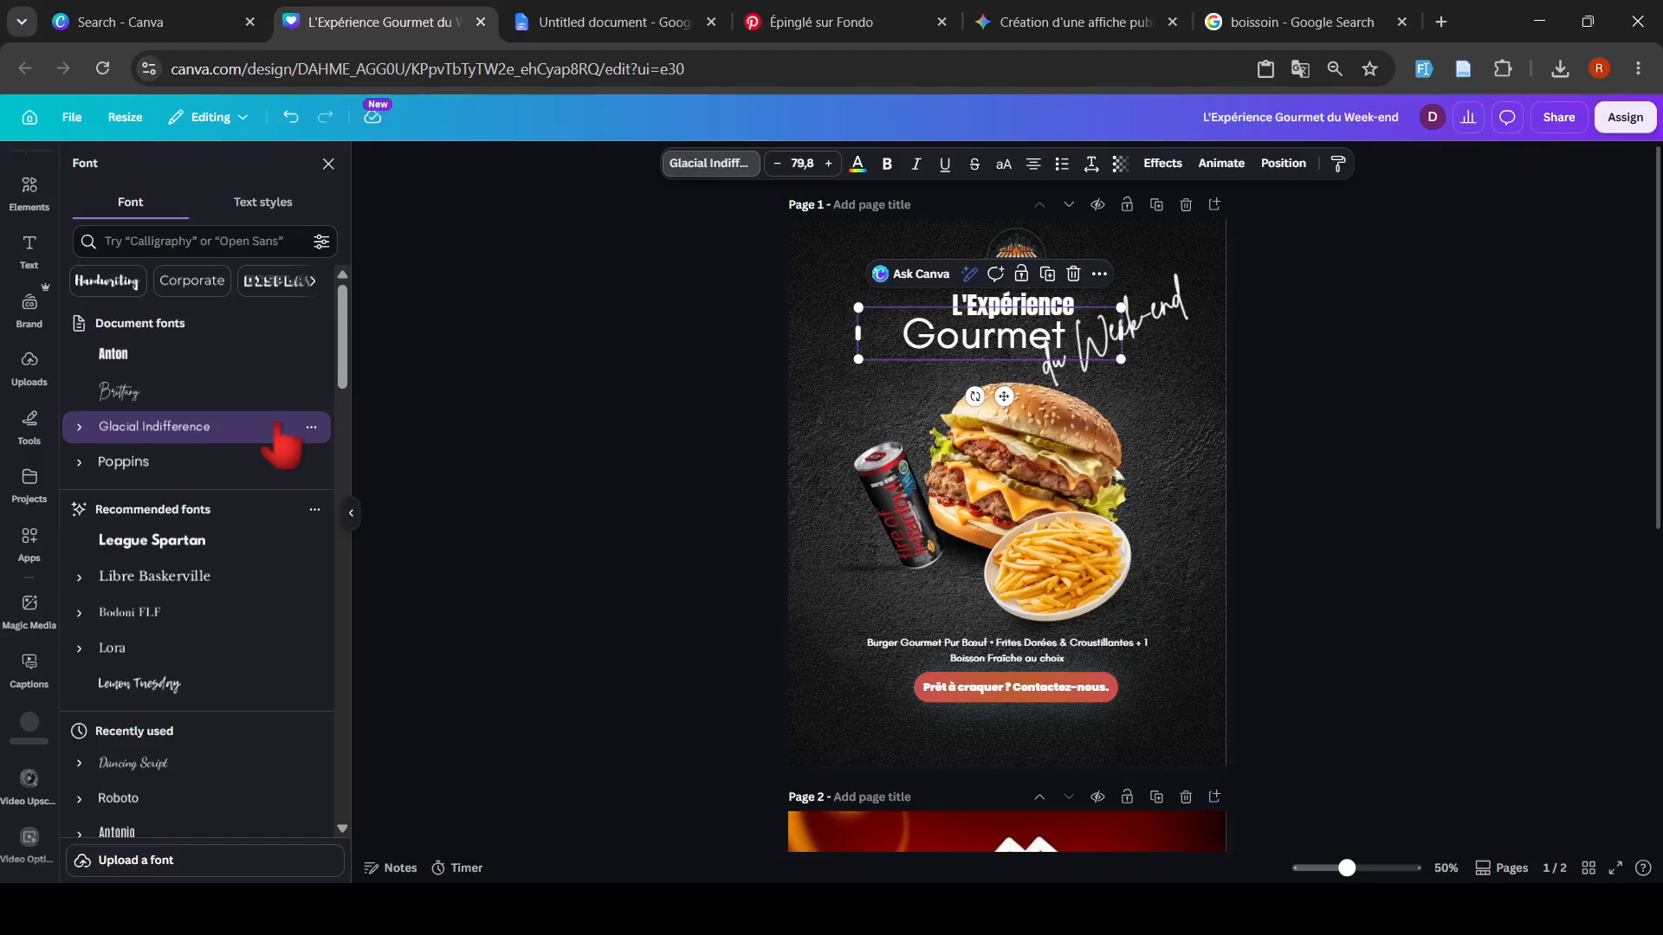
click(79, 426)
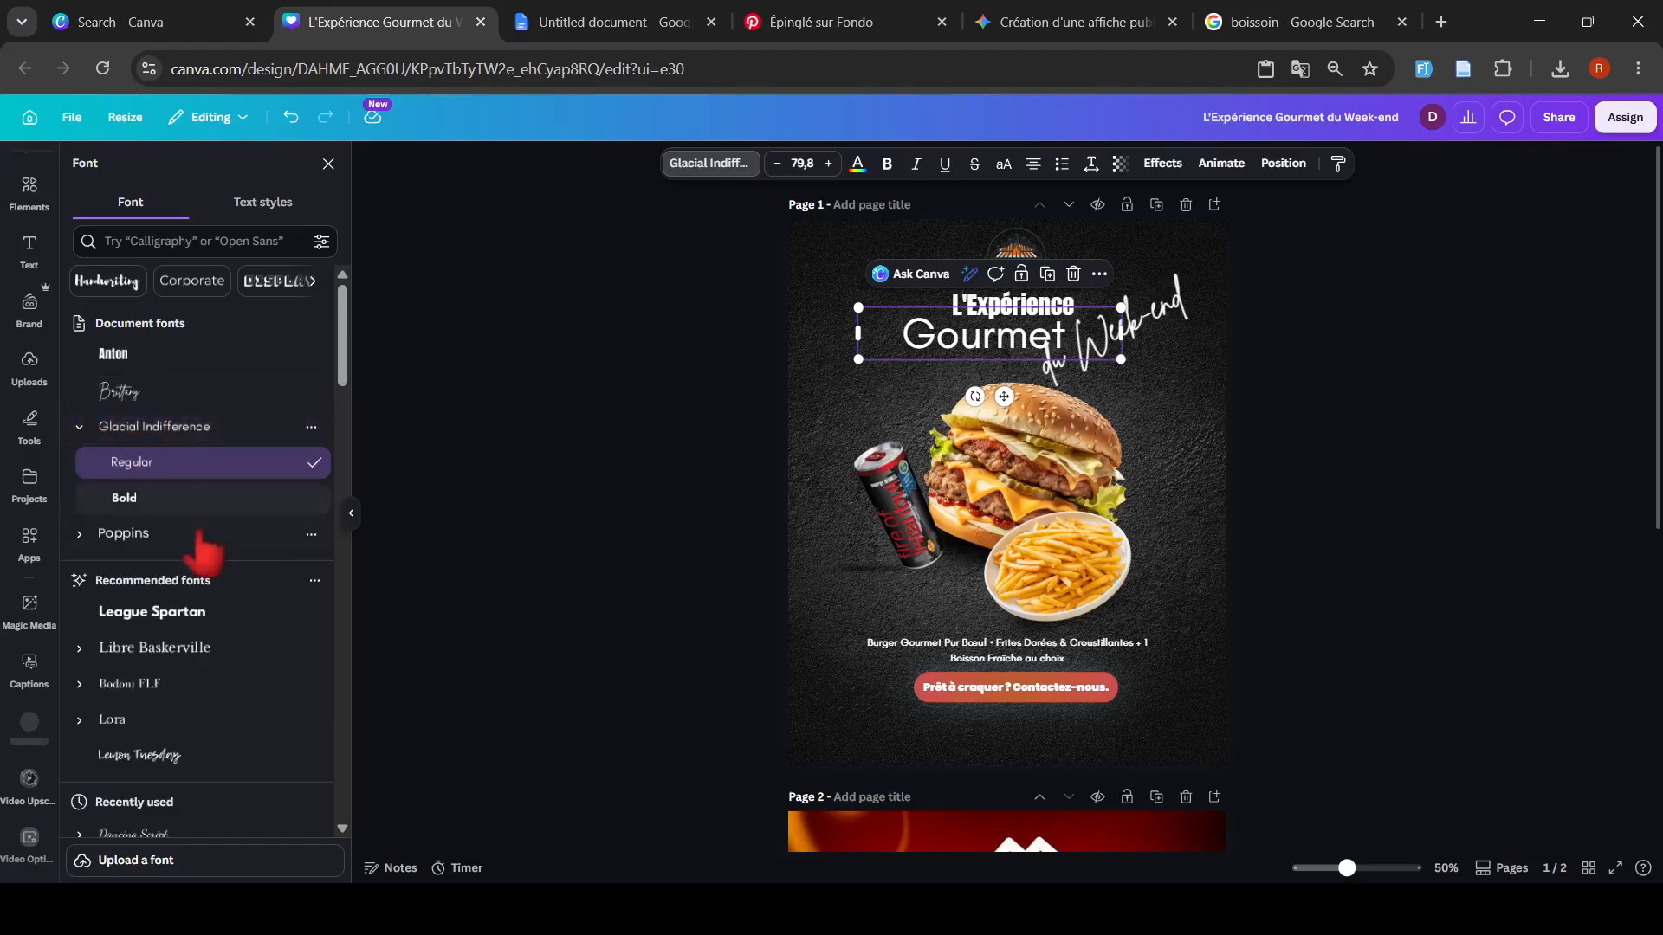
click(163, 497)
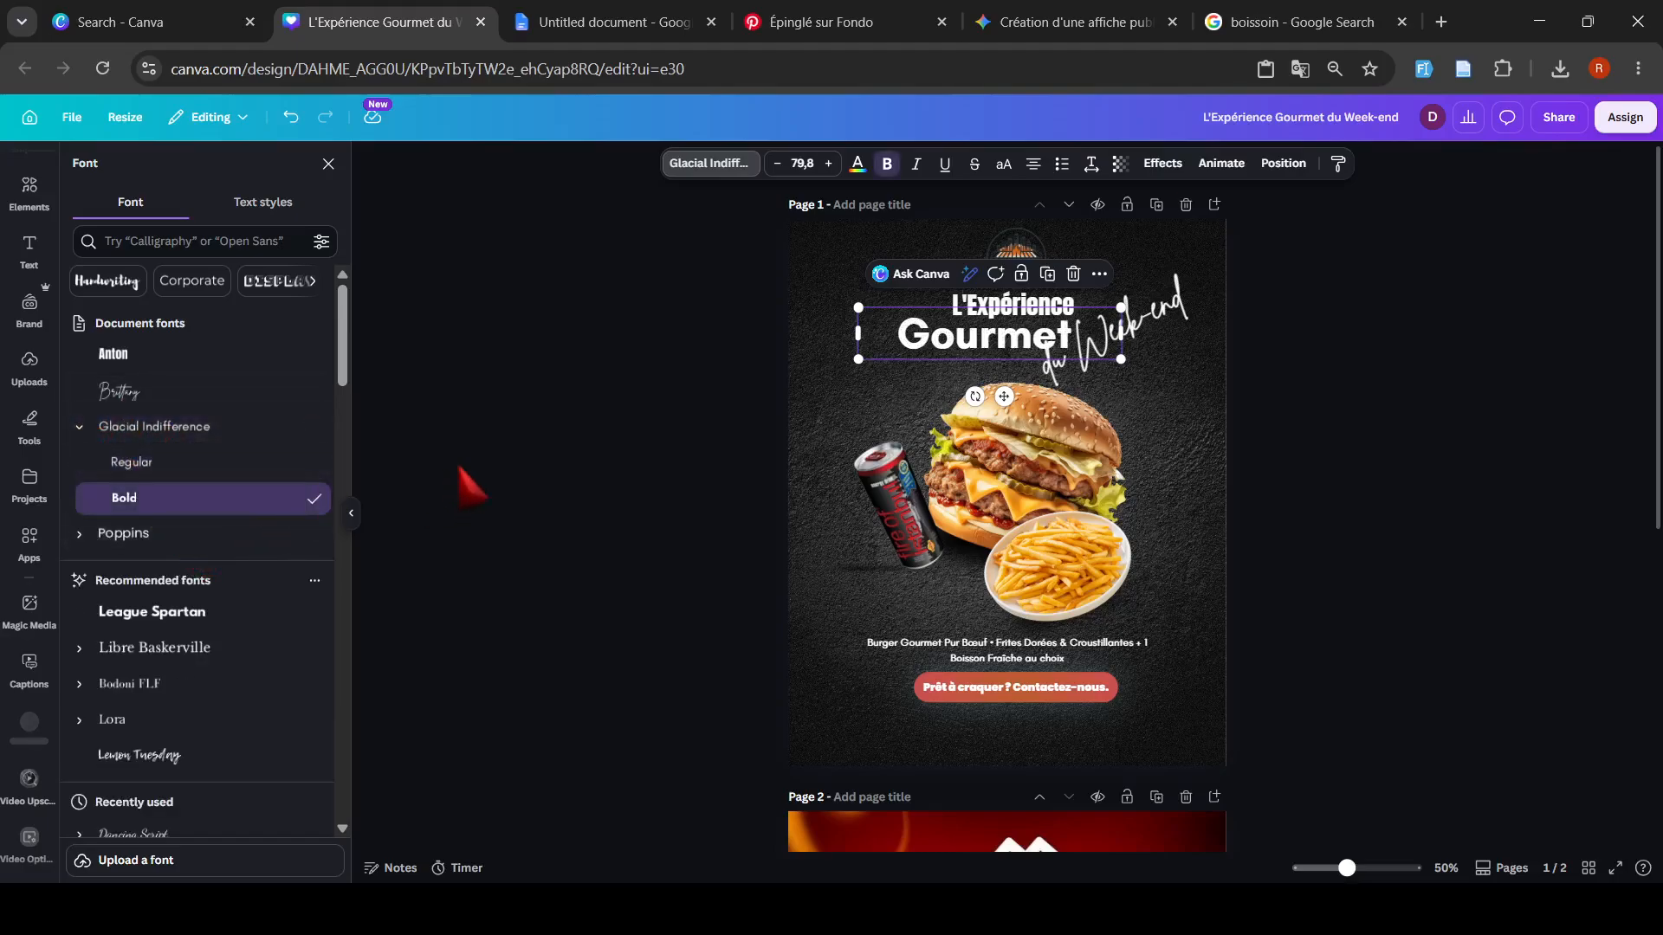
click(1368, 434)
click(1355, 463)
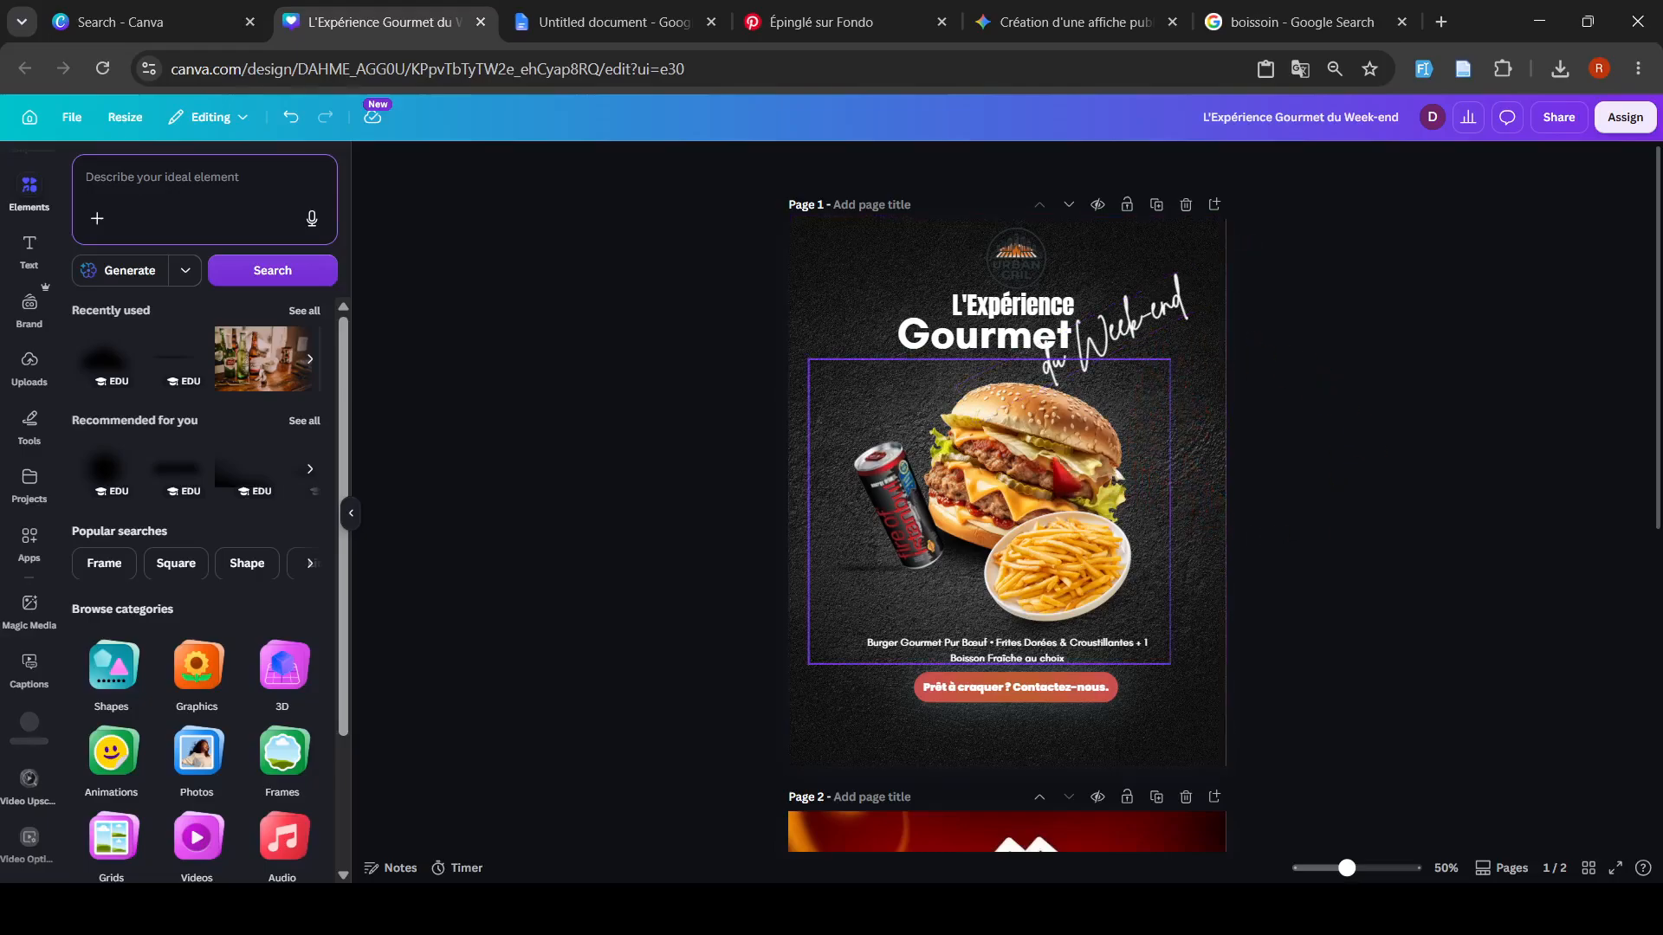
Step: Apply the warm Bronz filter to the burger image inside the food group
click(1048, 463)
click(1052, 459)
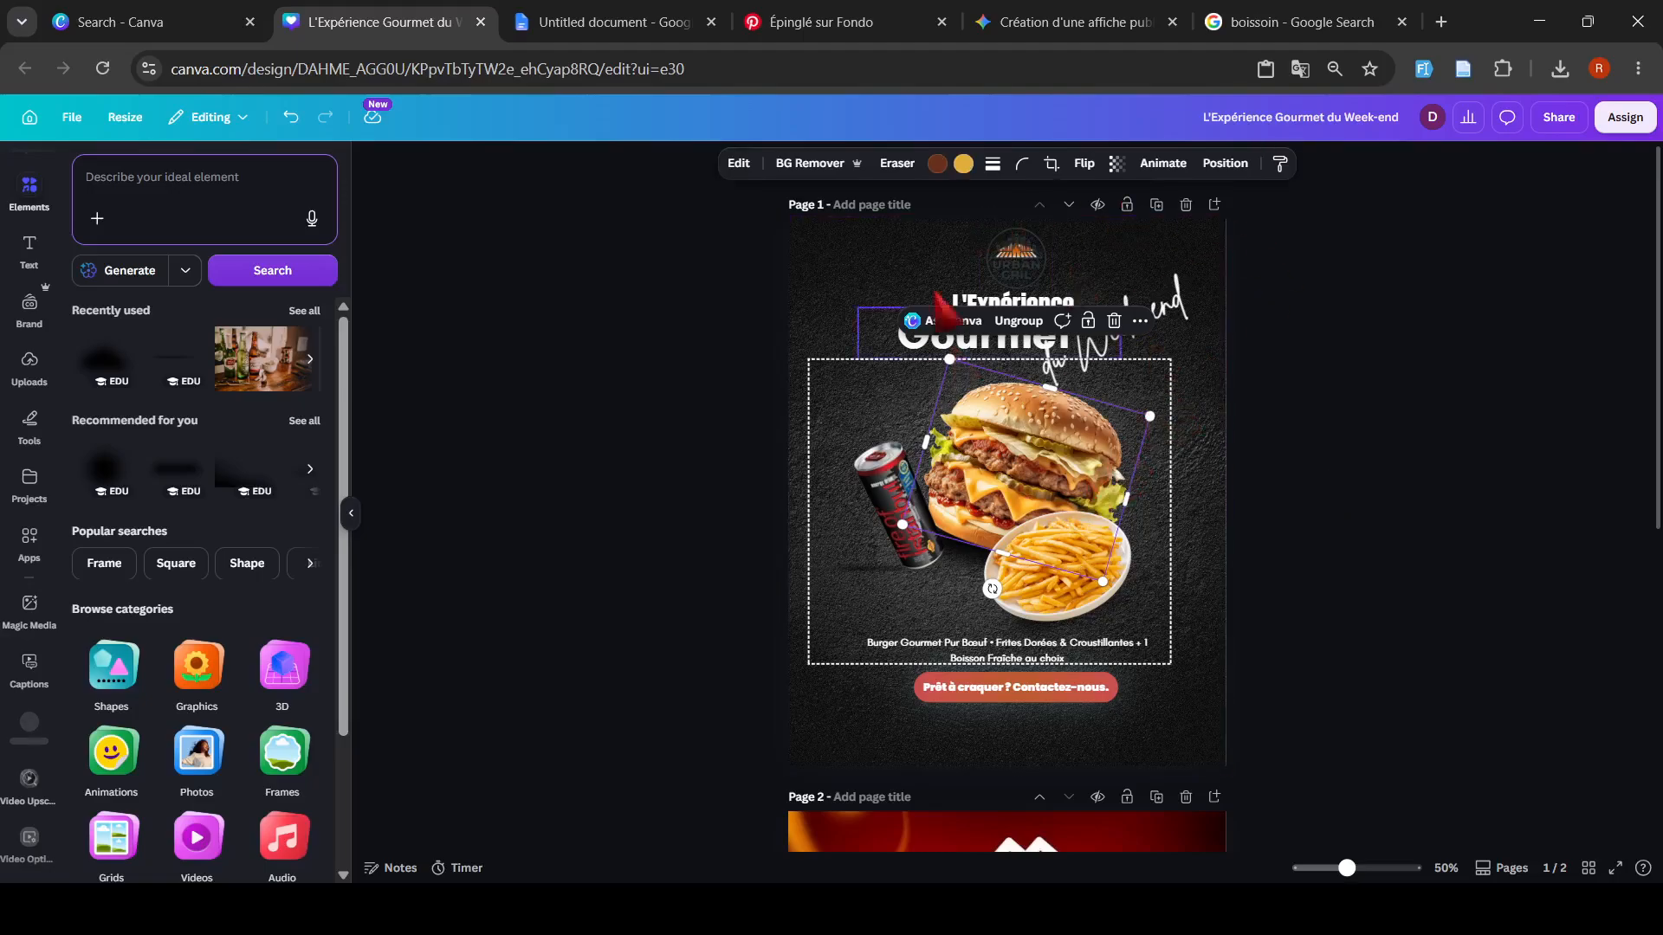
click(738, 165)
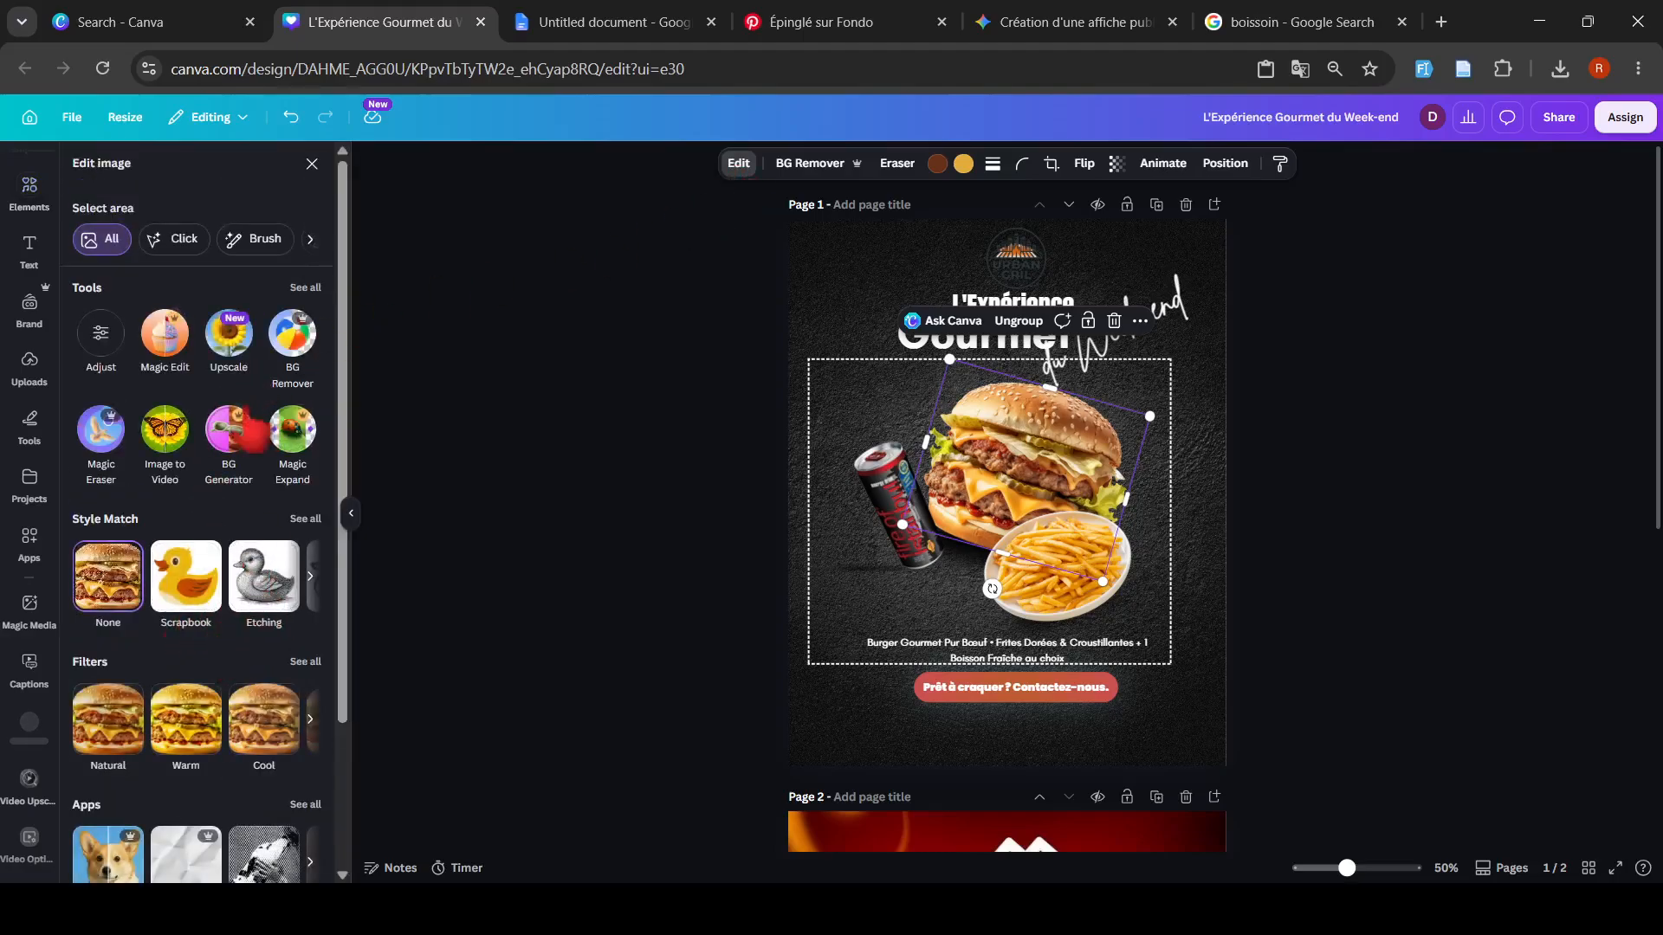
scroll(225, 537, down, 3)
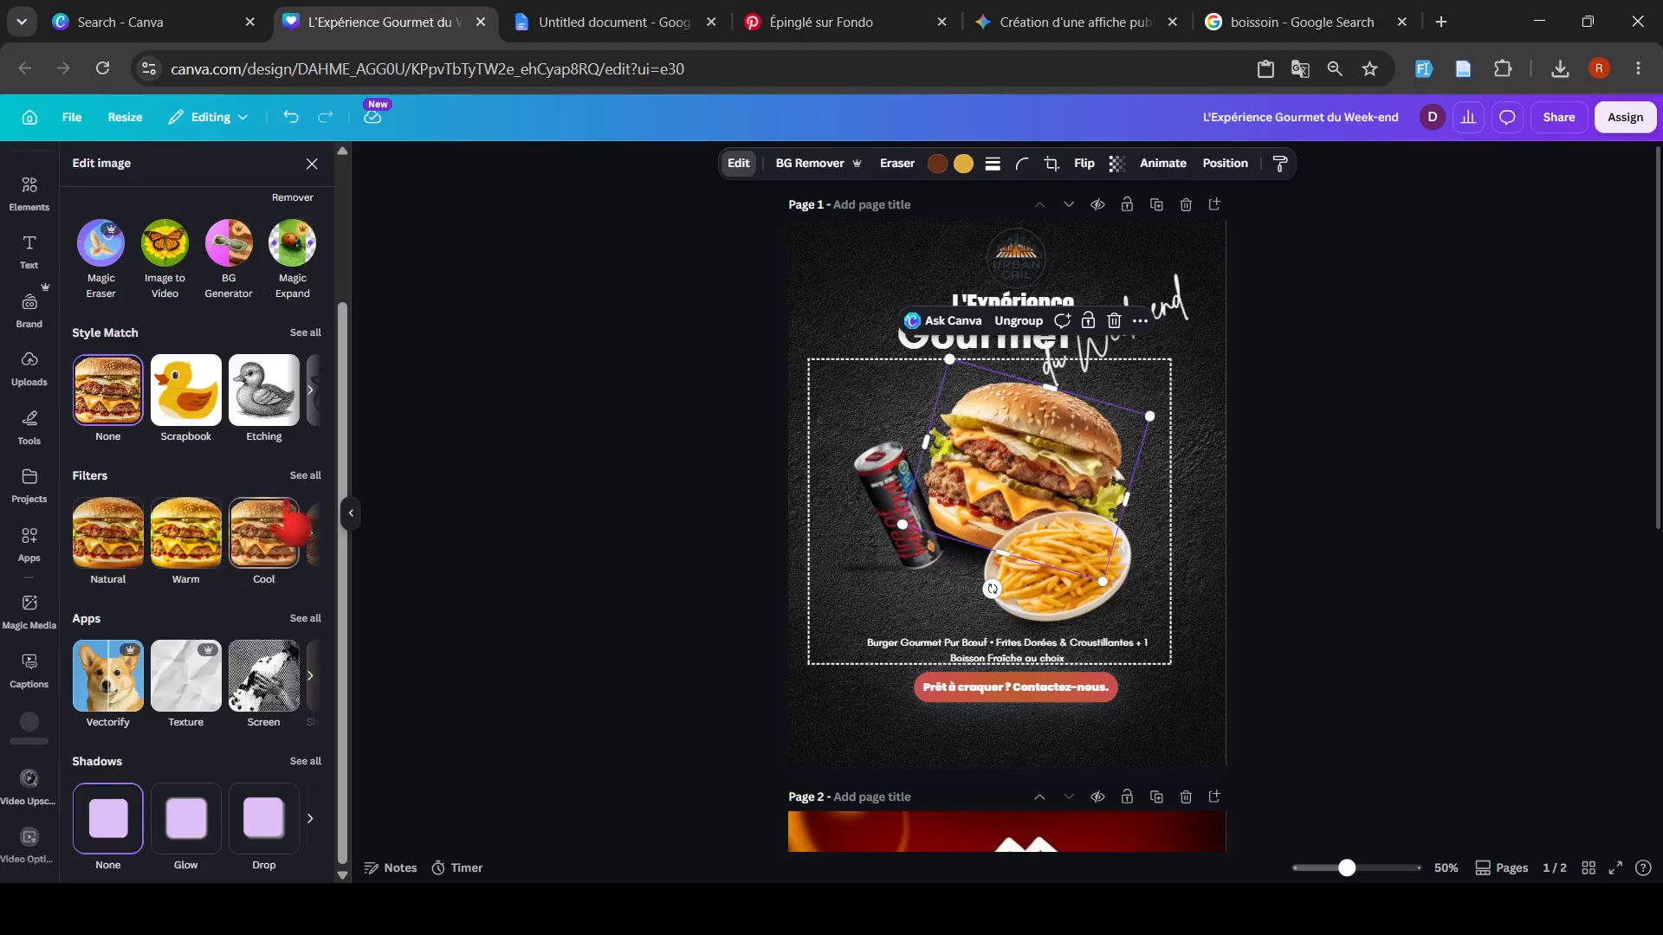
click(312, 503)
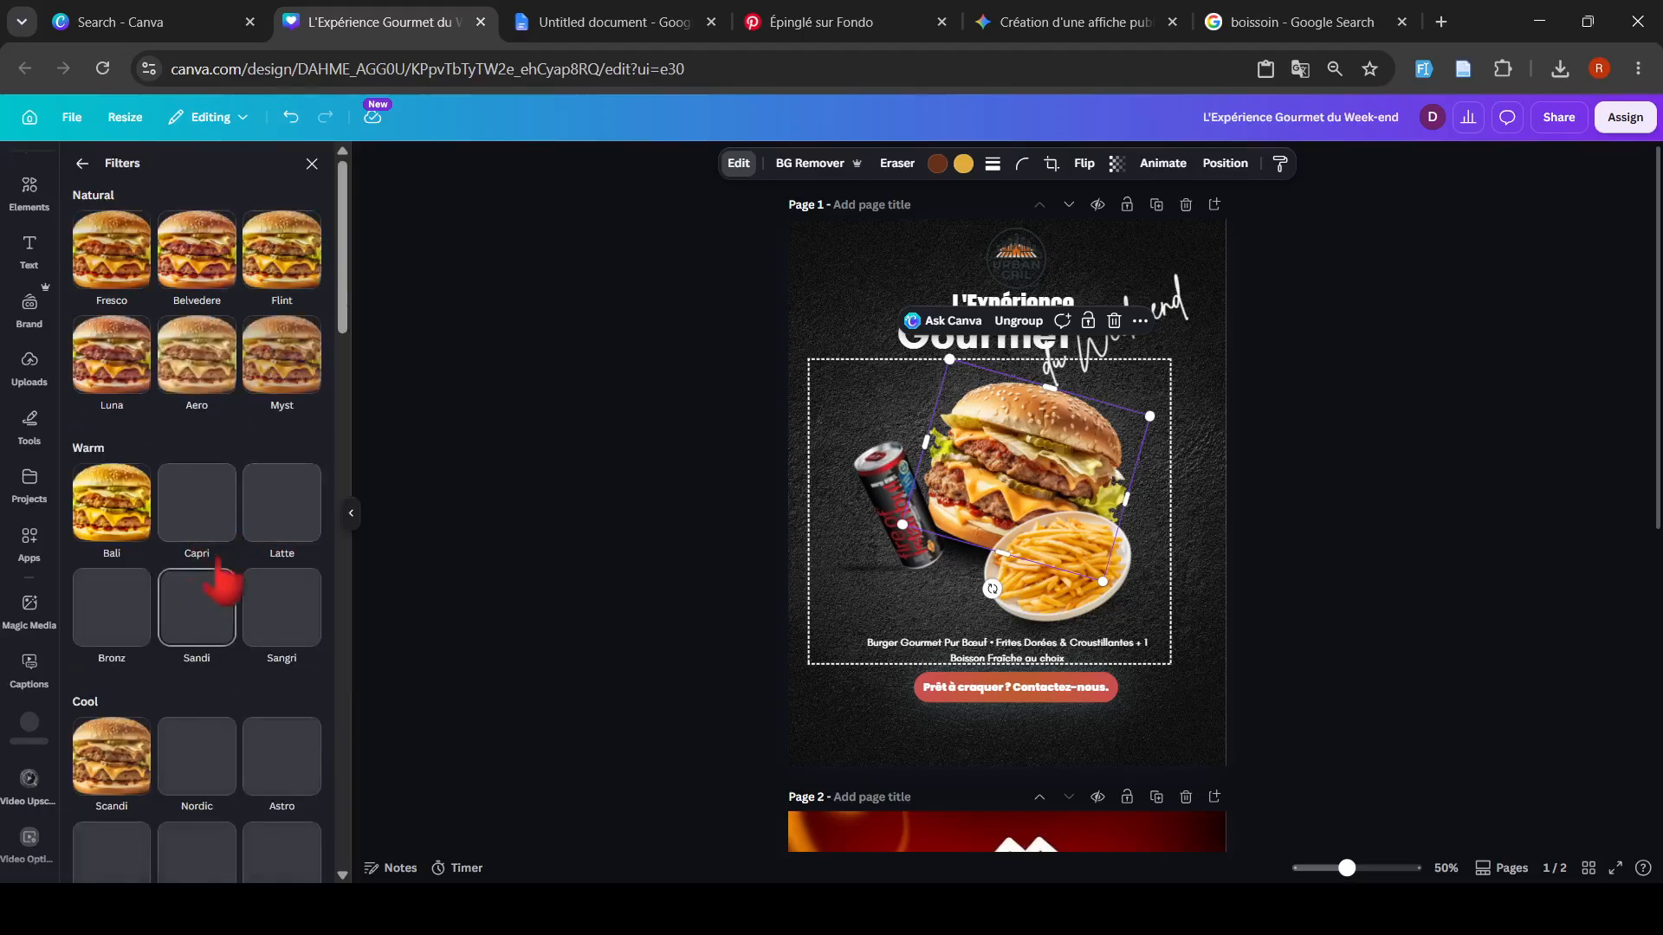
click(139, 648)
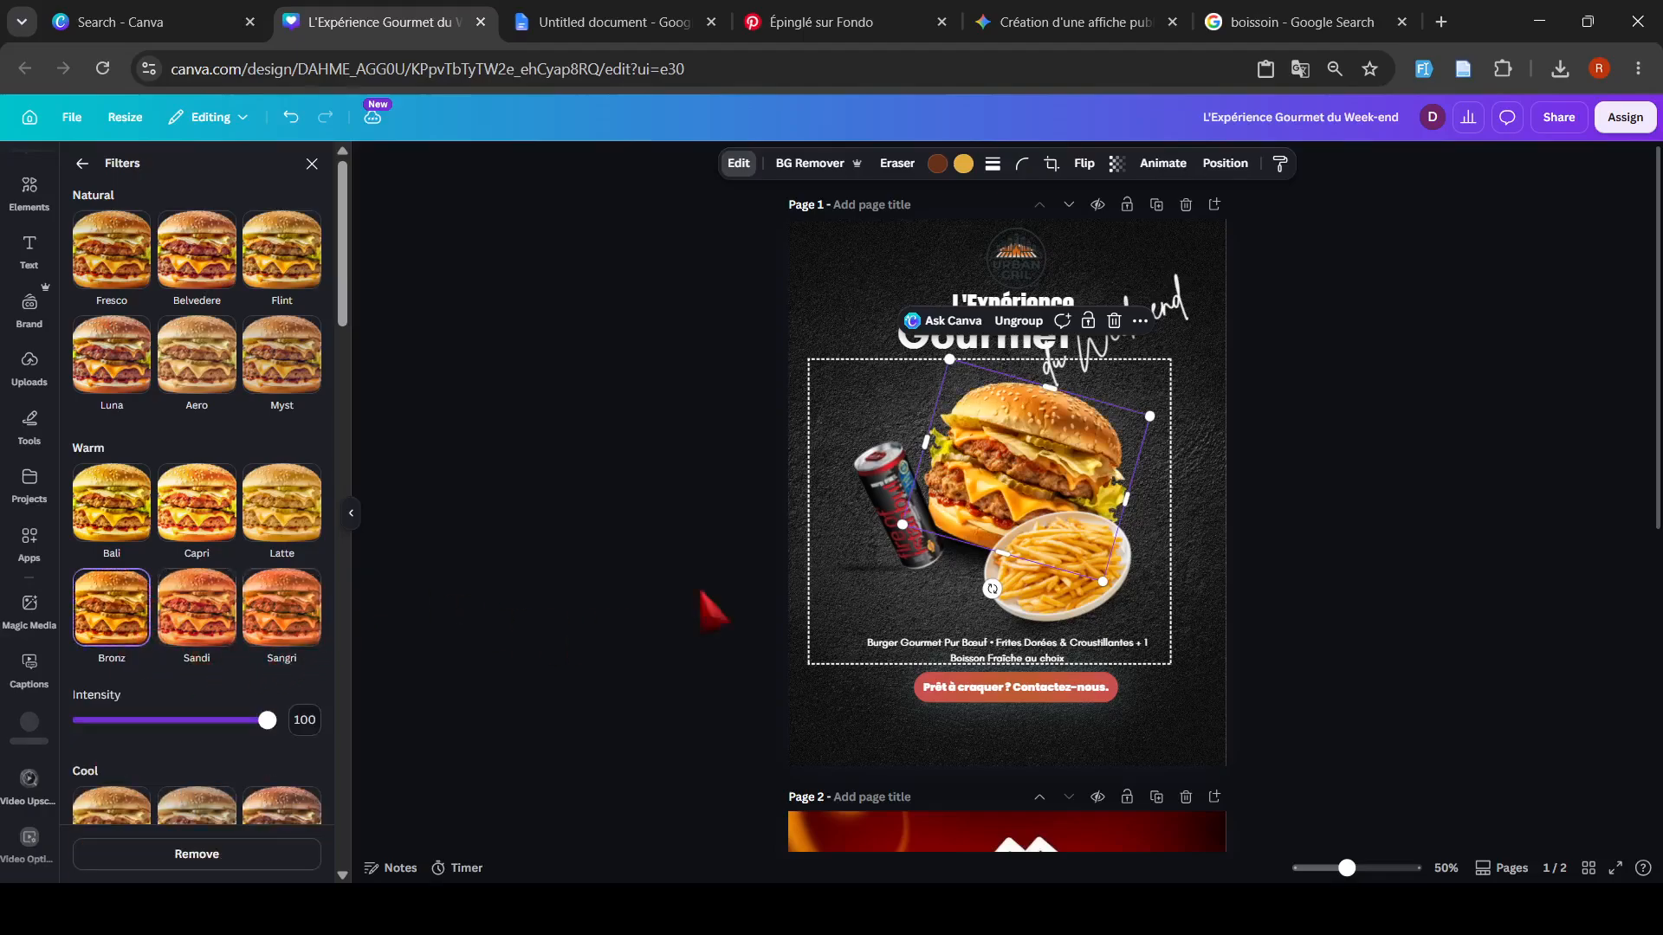
Step: Apply the Luna filter to the fries and the Capri filter to the drink can
click(1042, 608)
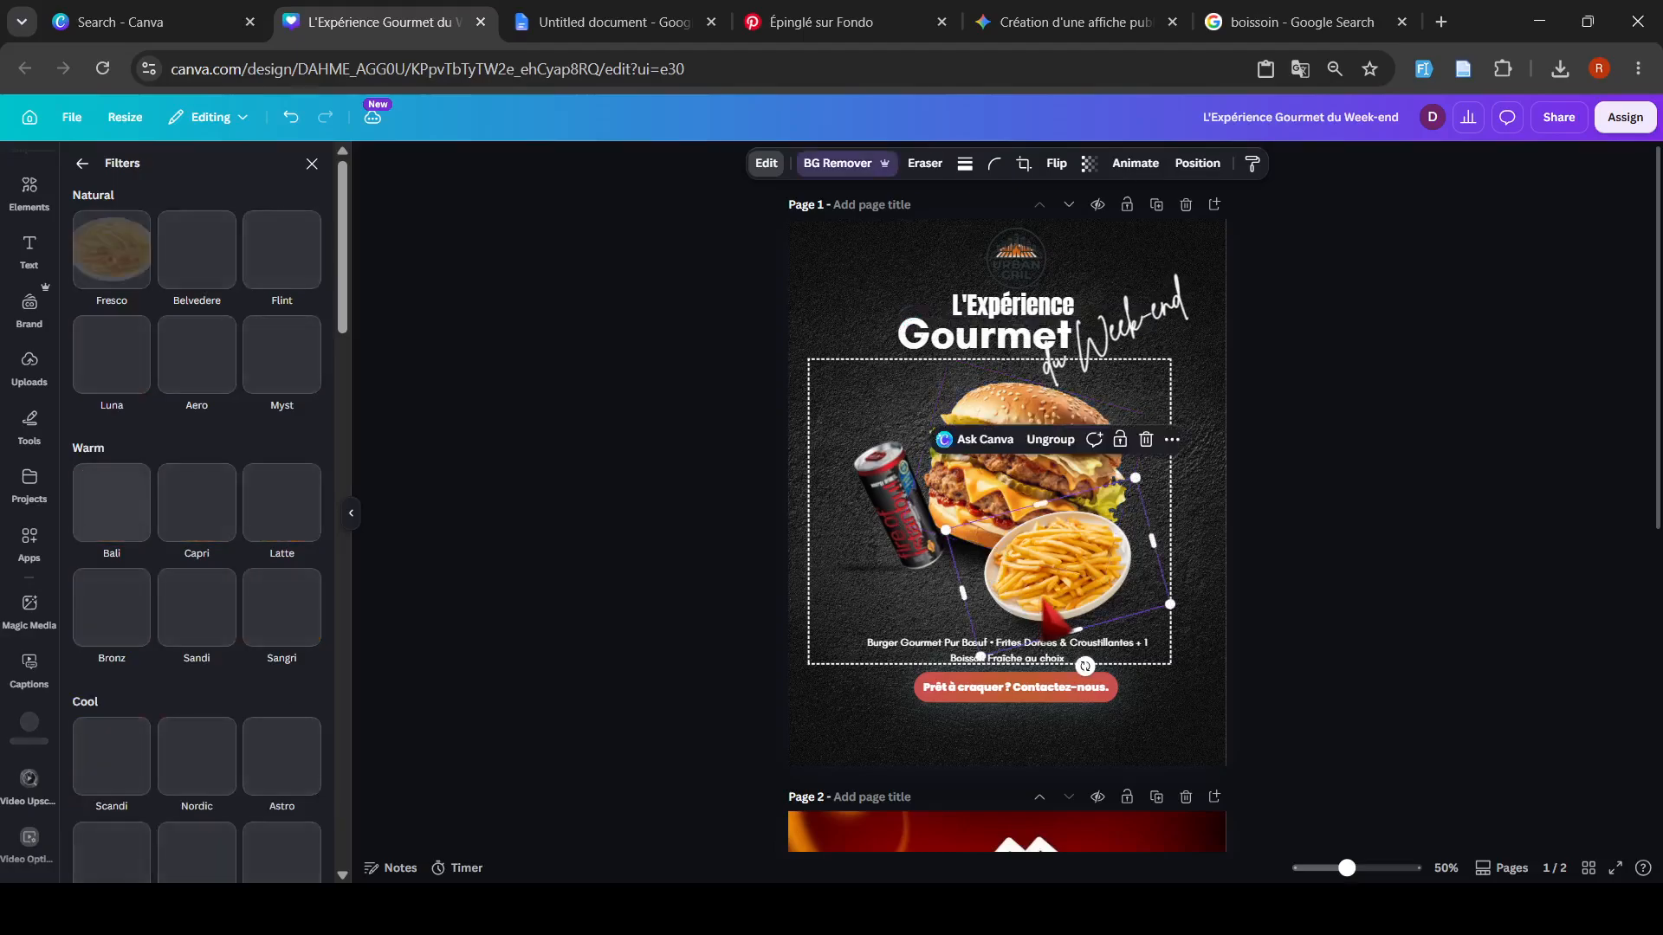
click(130, 398)
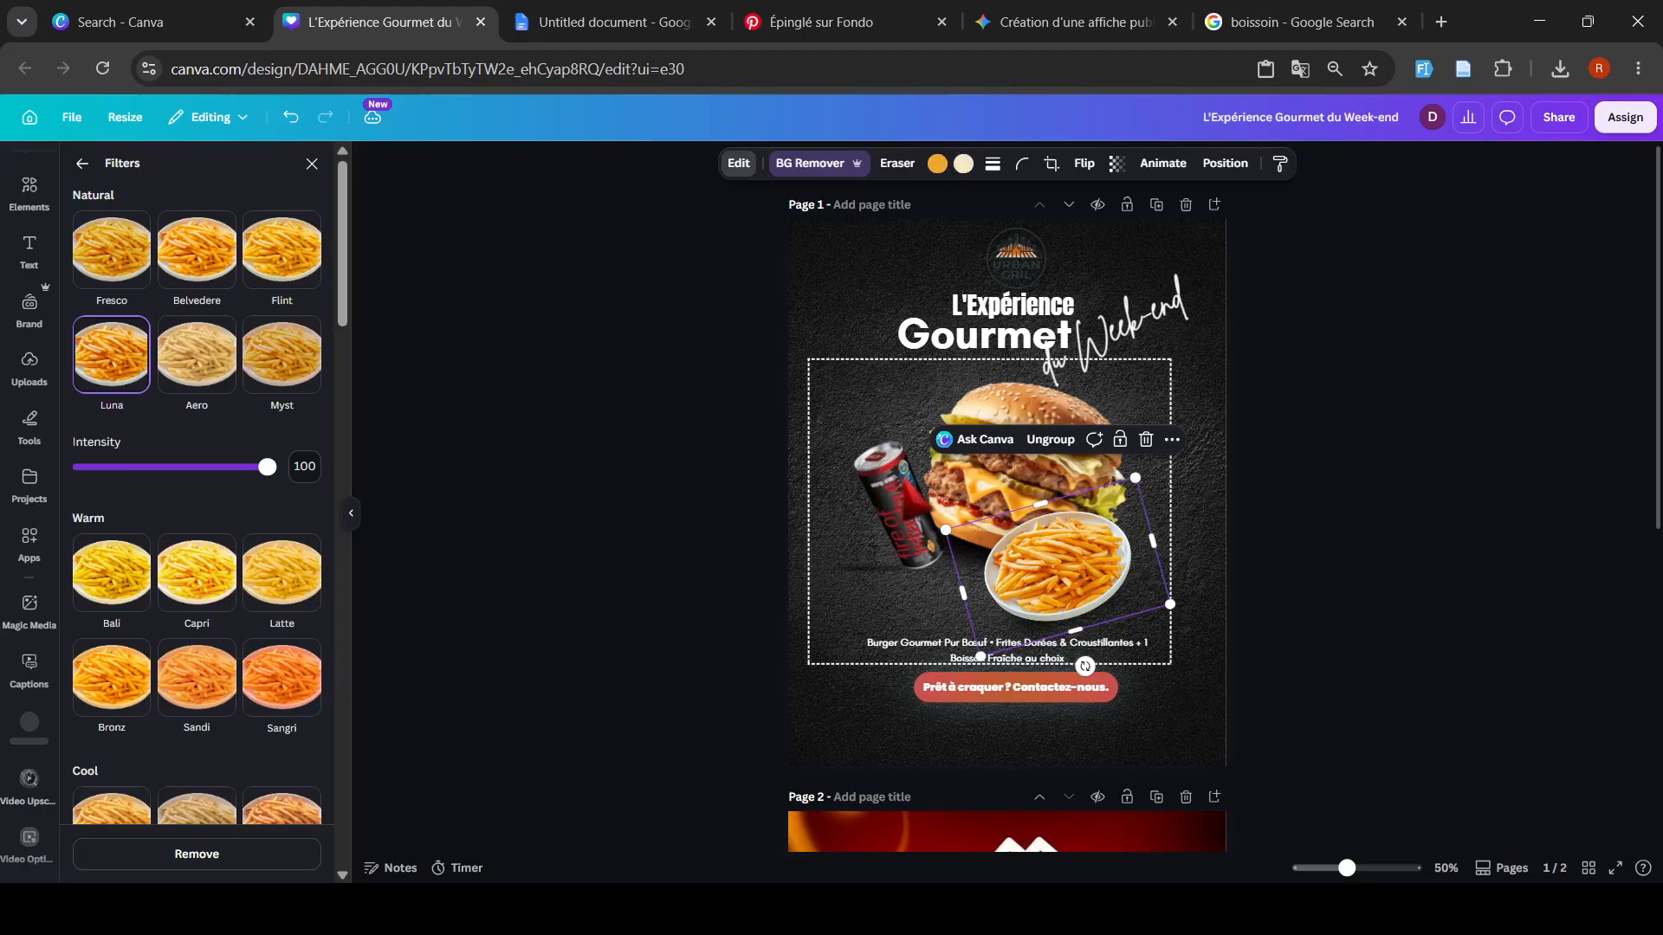
click(906, 519)
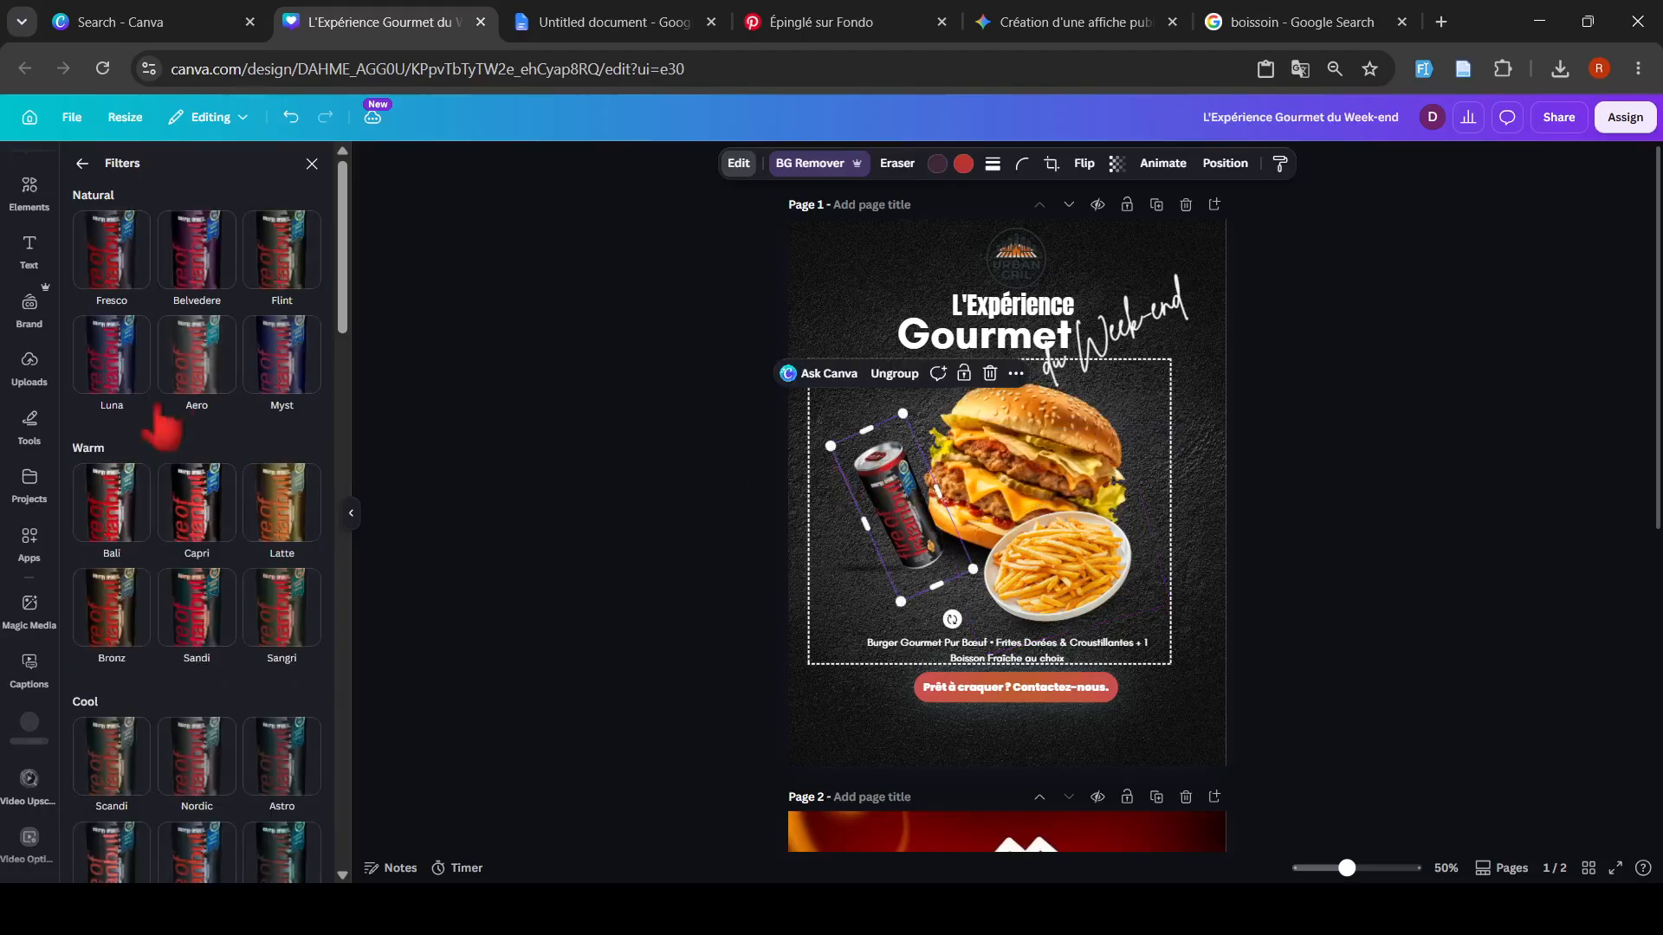
click(175, 522)
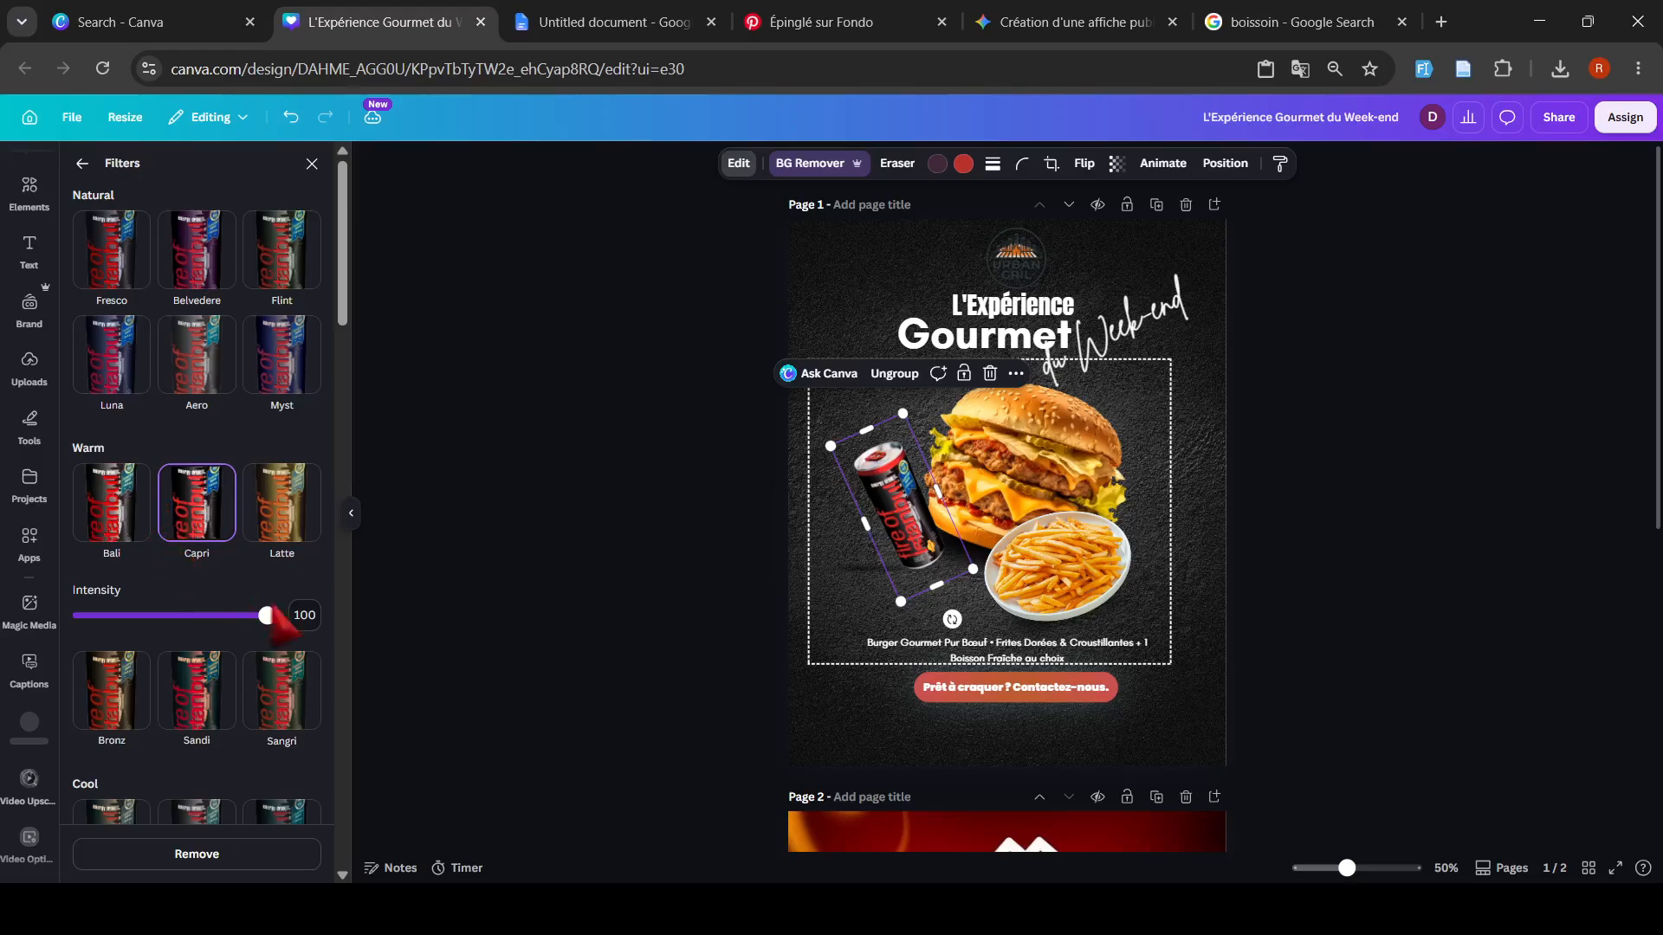
click(1200, 511)
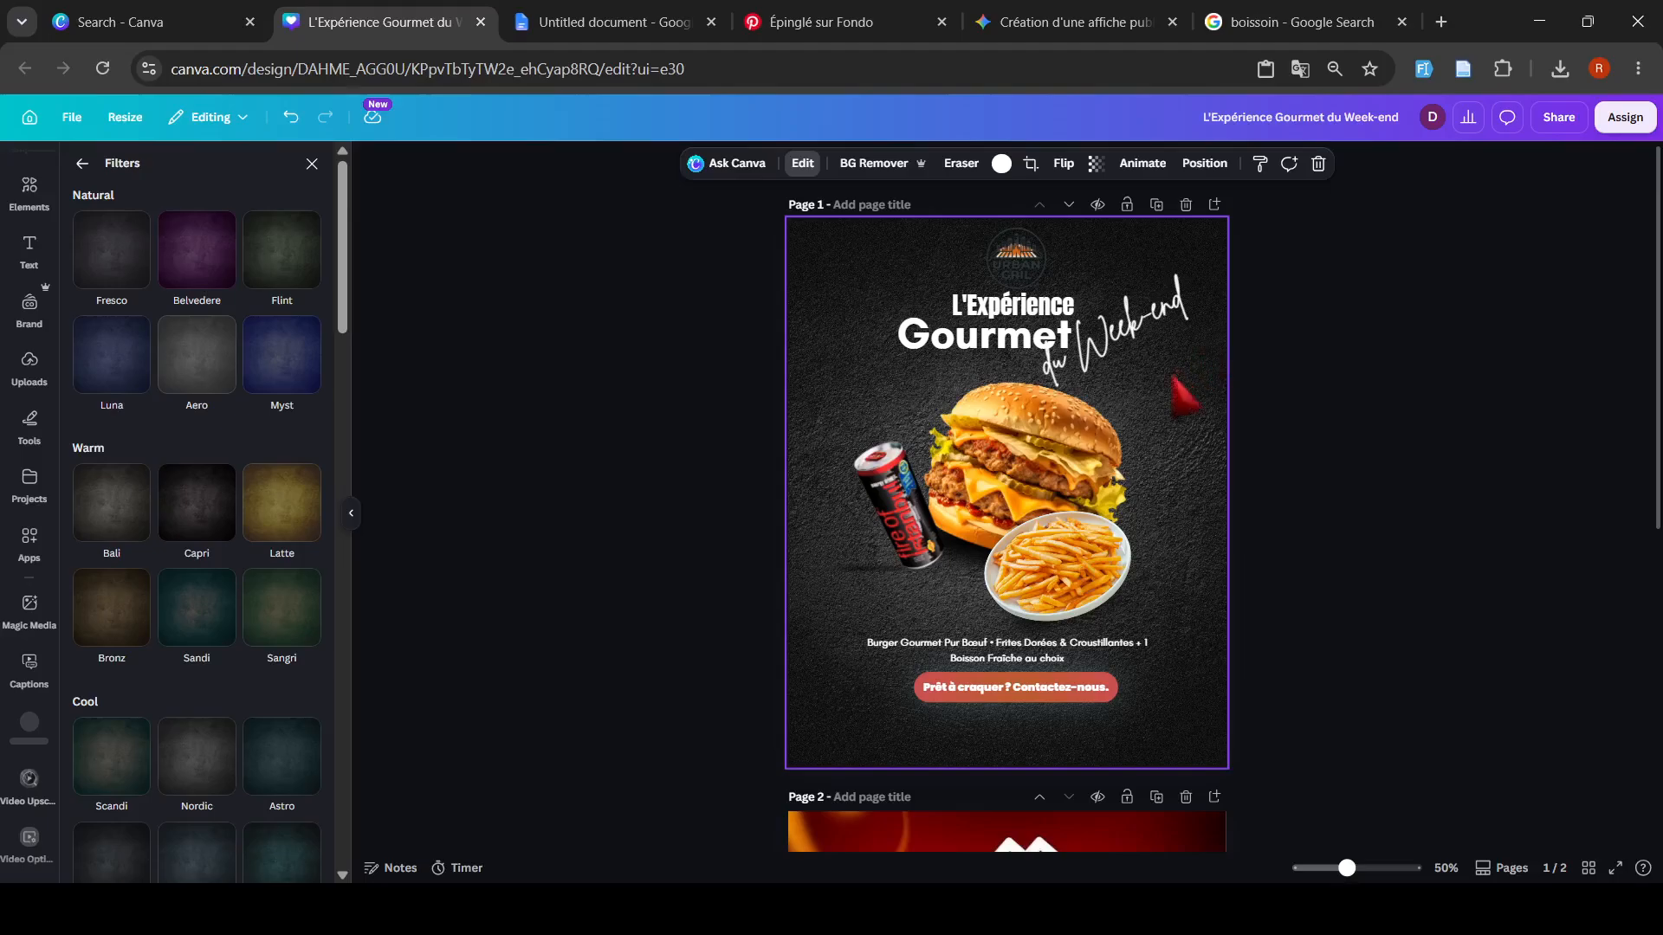
Step: Nudge the menu description text slightly up, away from the call-to-action button
click(1063, 656)
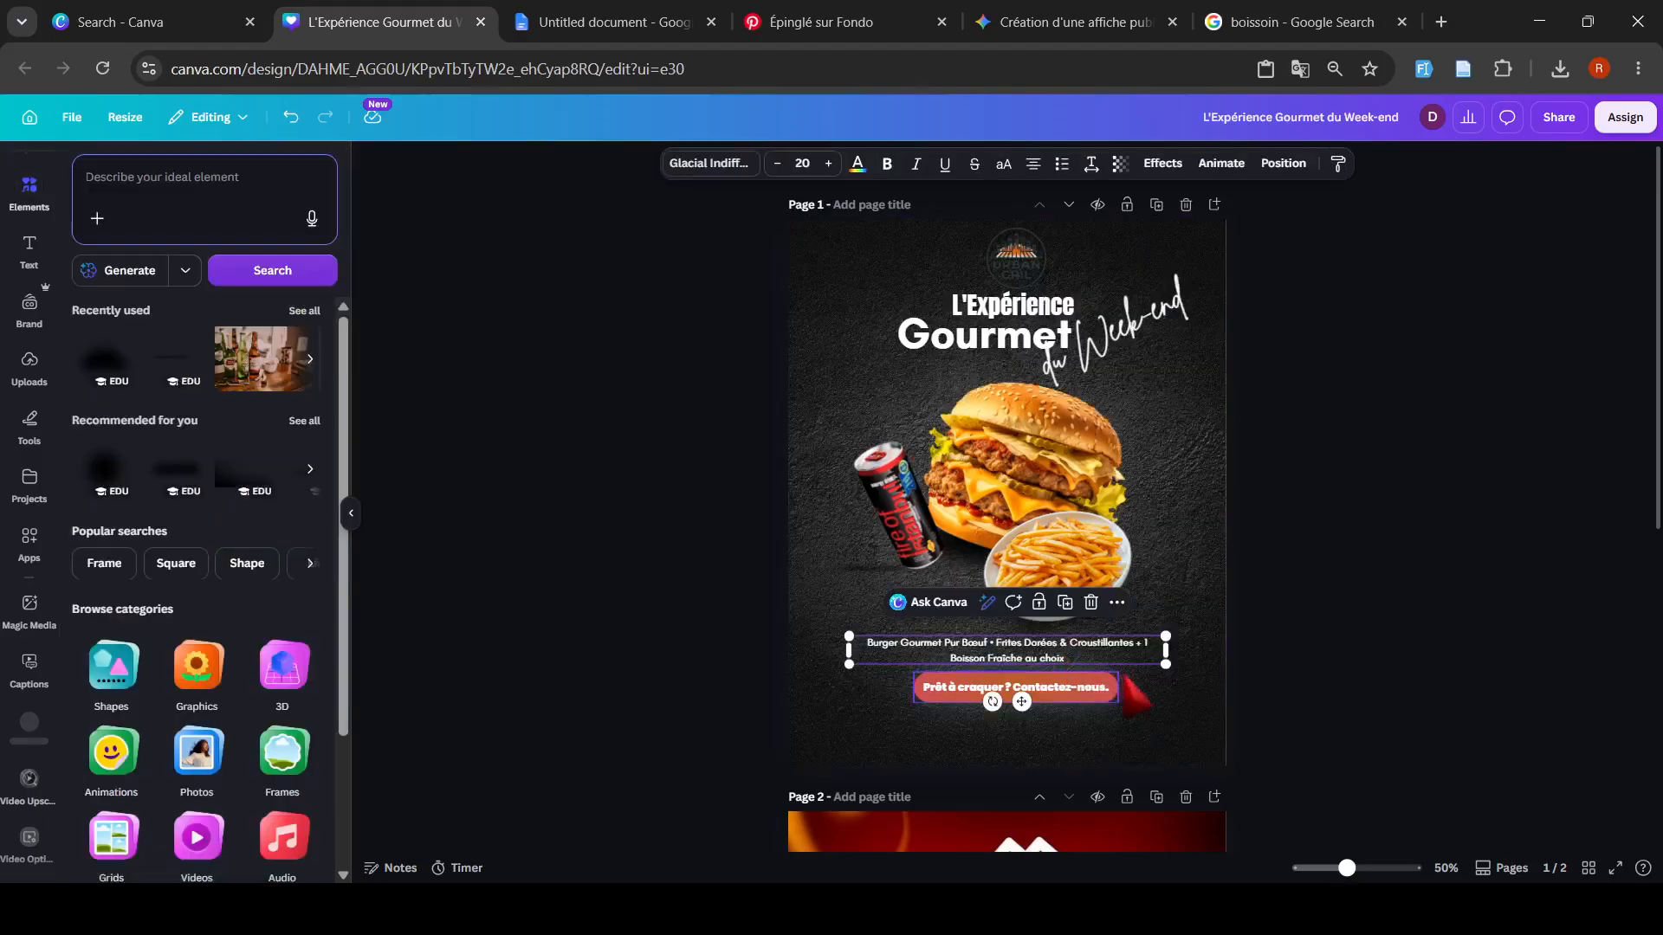
key(Up)
key(Up)
key(Up)
key(Up)
key(Up)
key(Up)
key(Up)
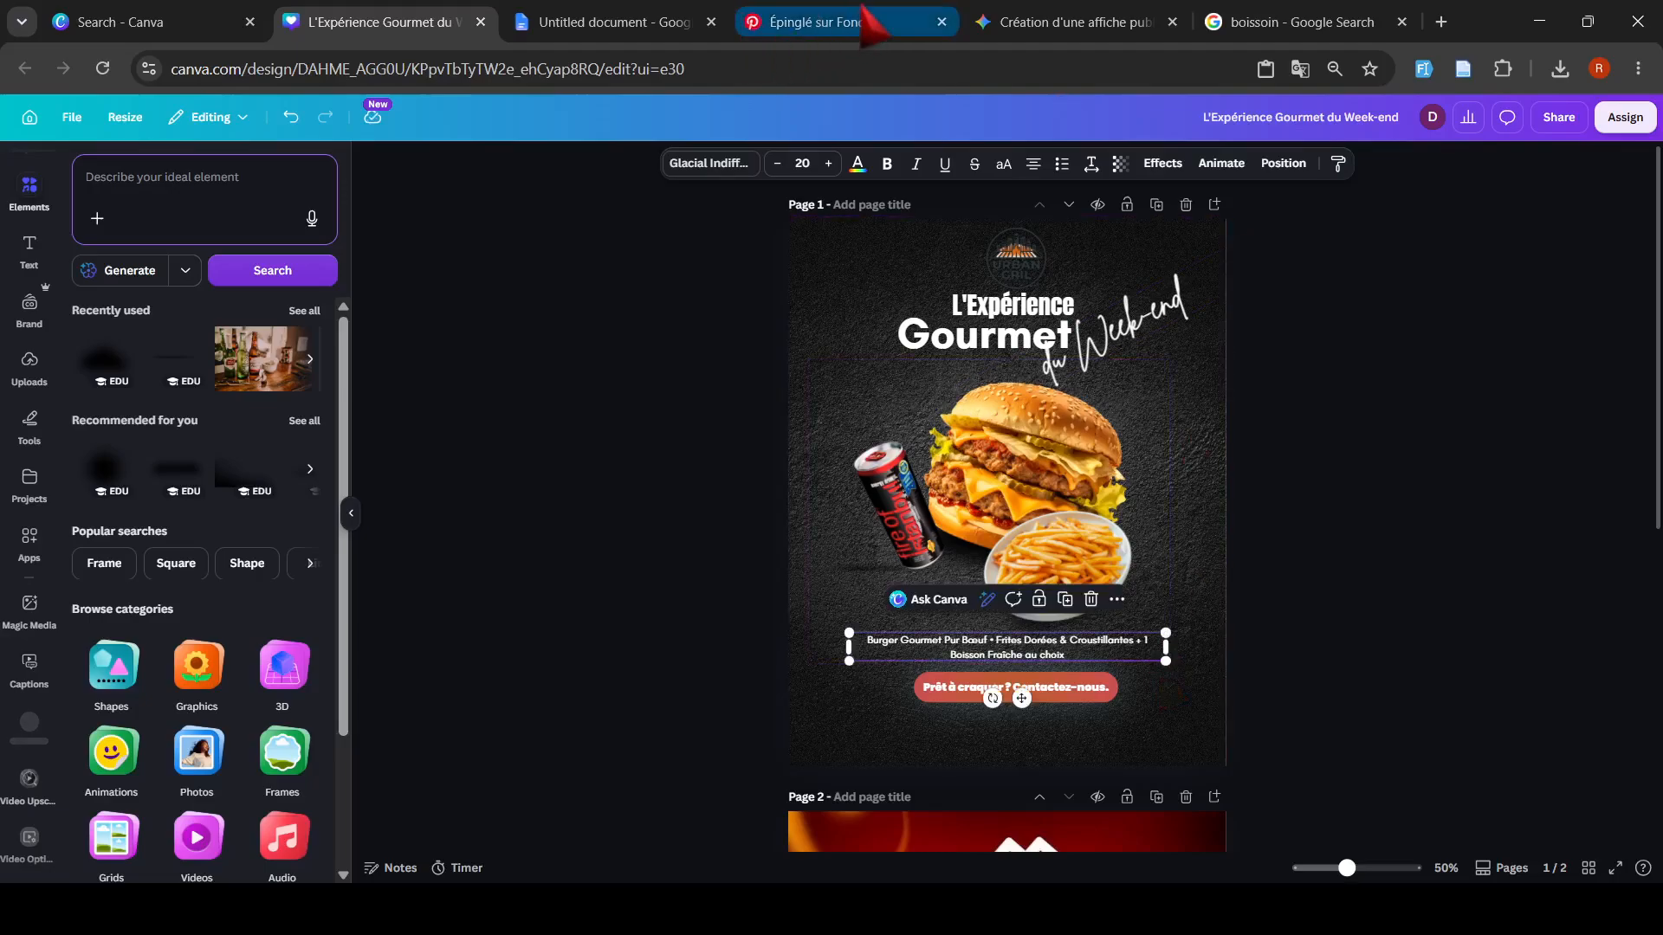
click(1220, 552)
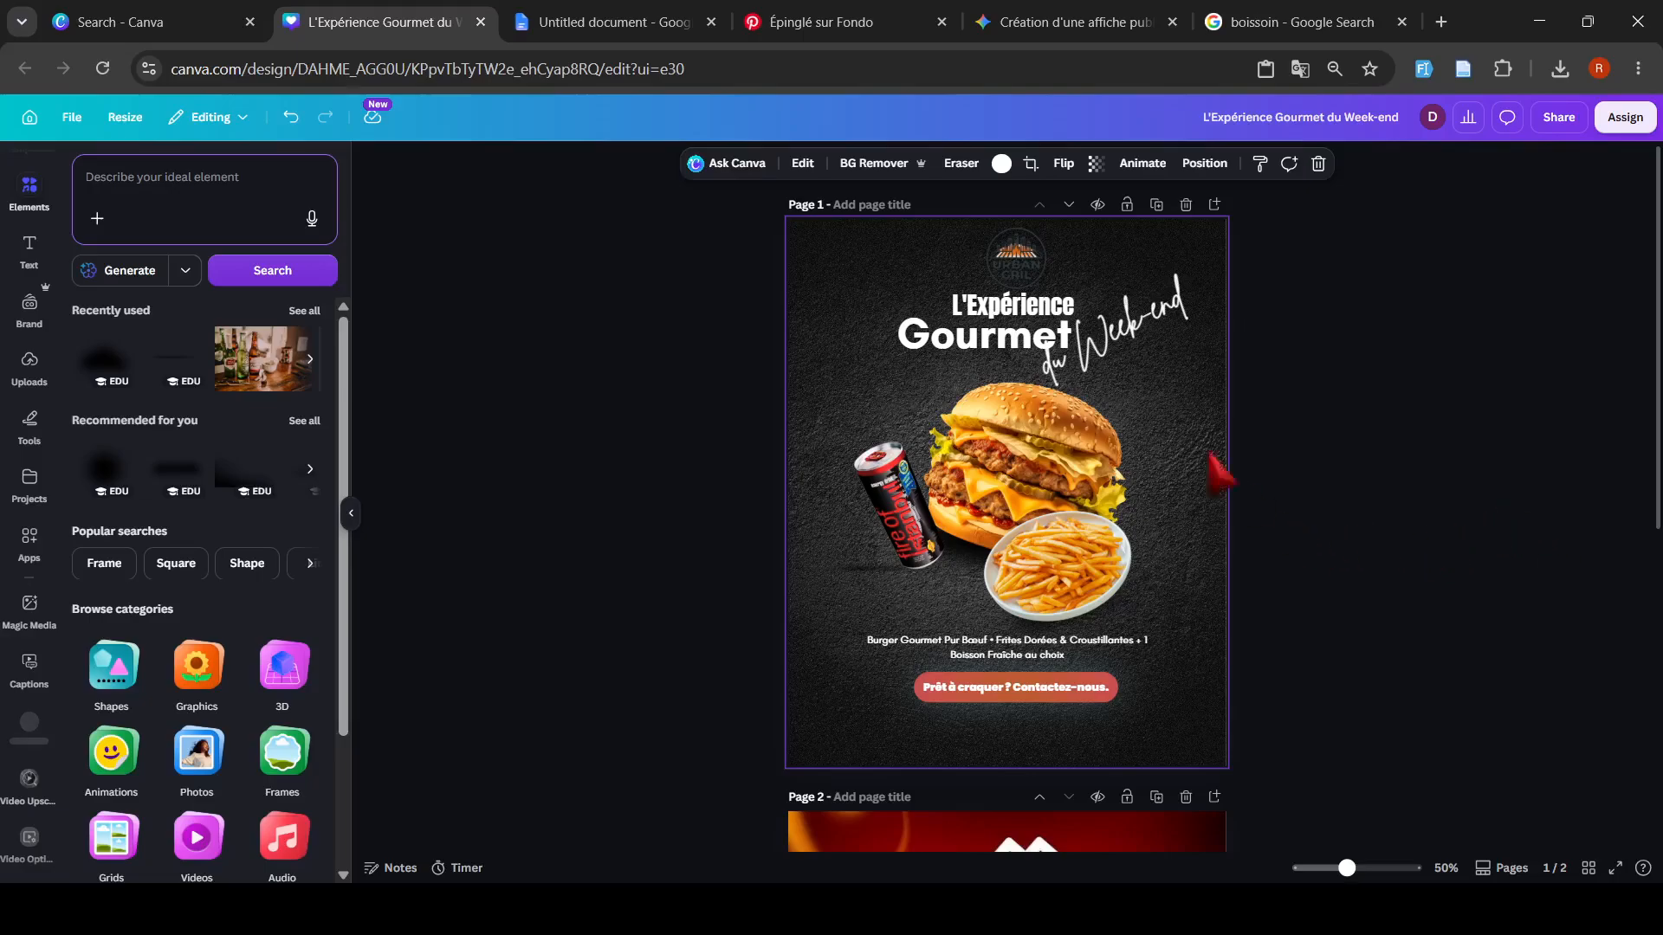
Step: Delete the restaurant logo above the headline and enlarge the "Gourmet" text to size 90,8
click(1018, 270)
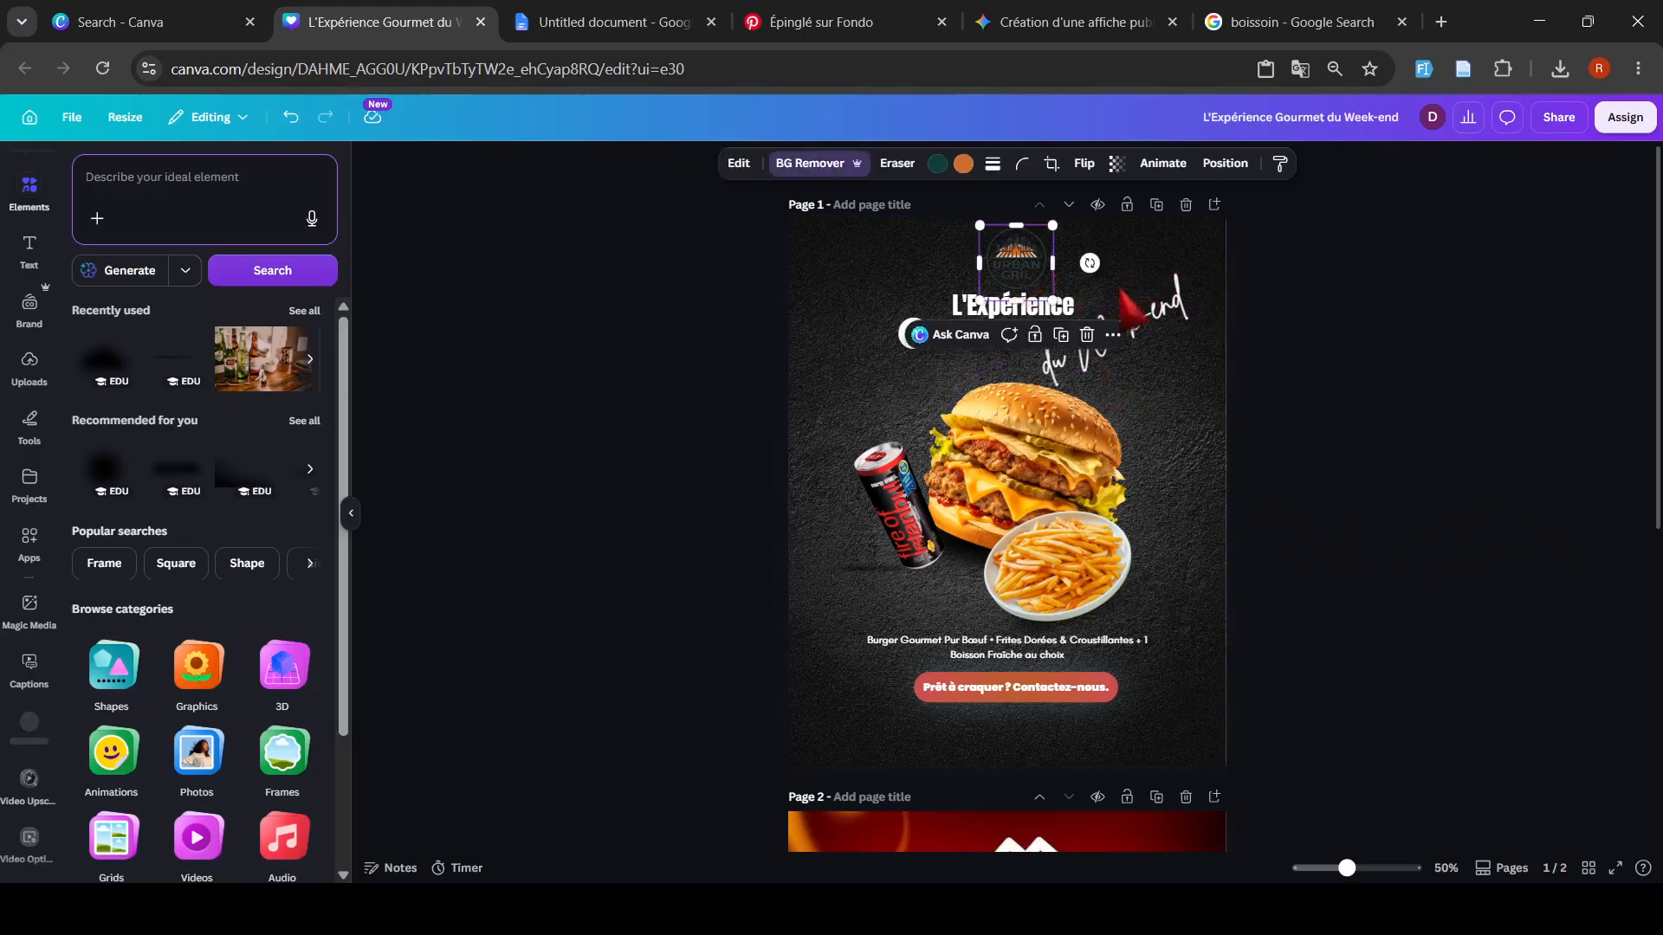
key(Delete)
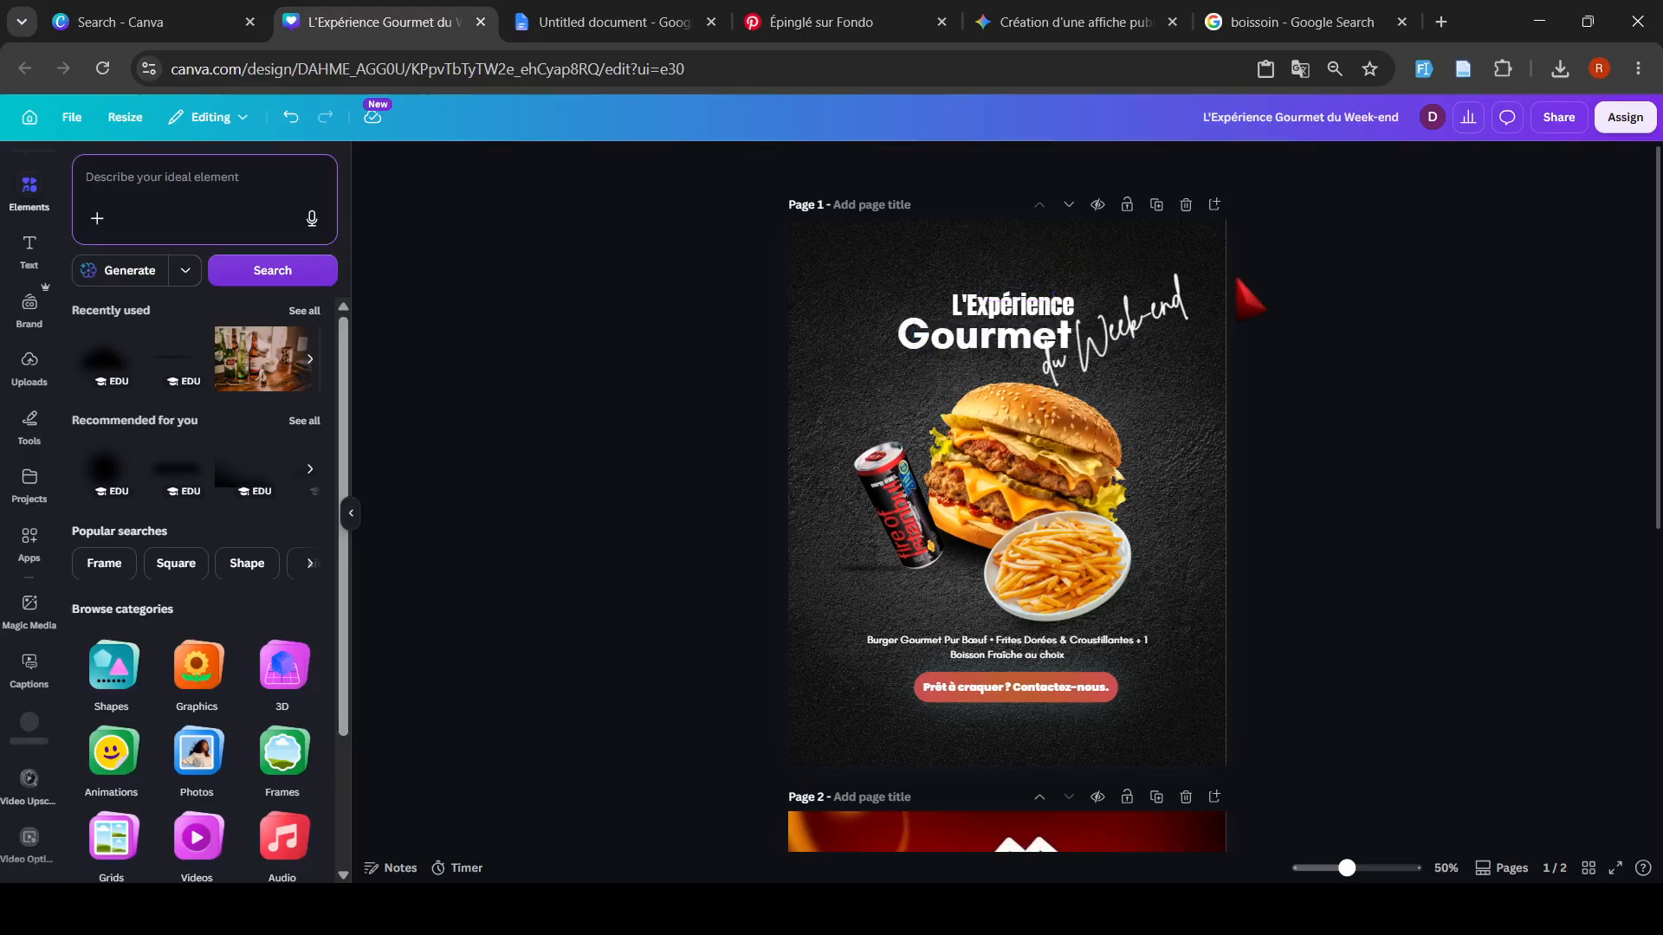
click(928, 340)
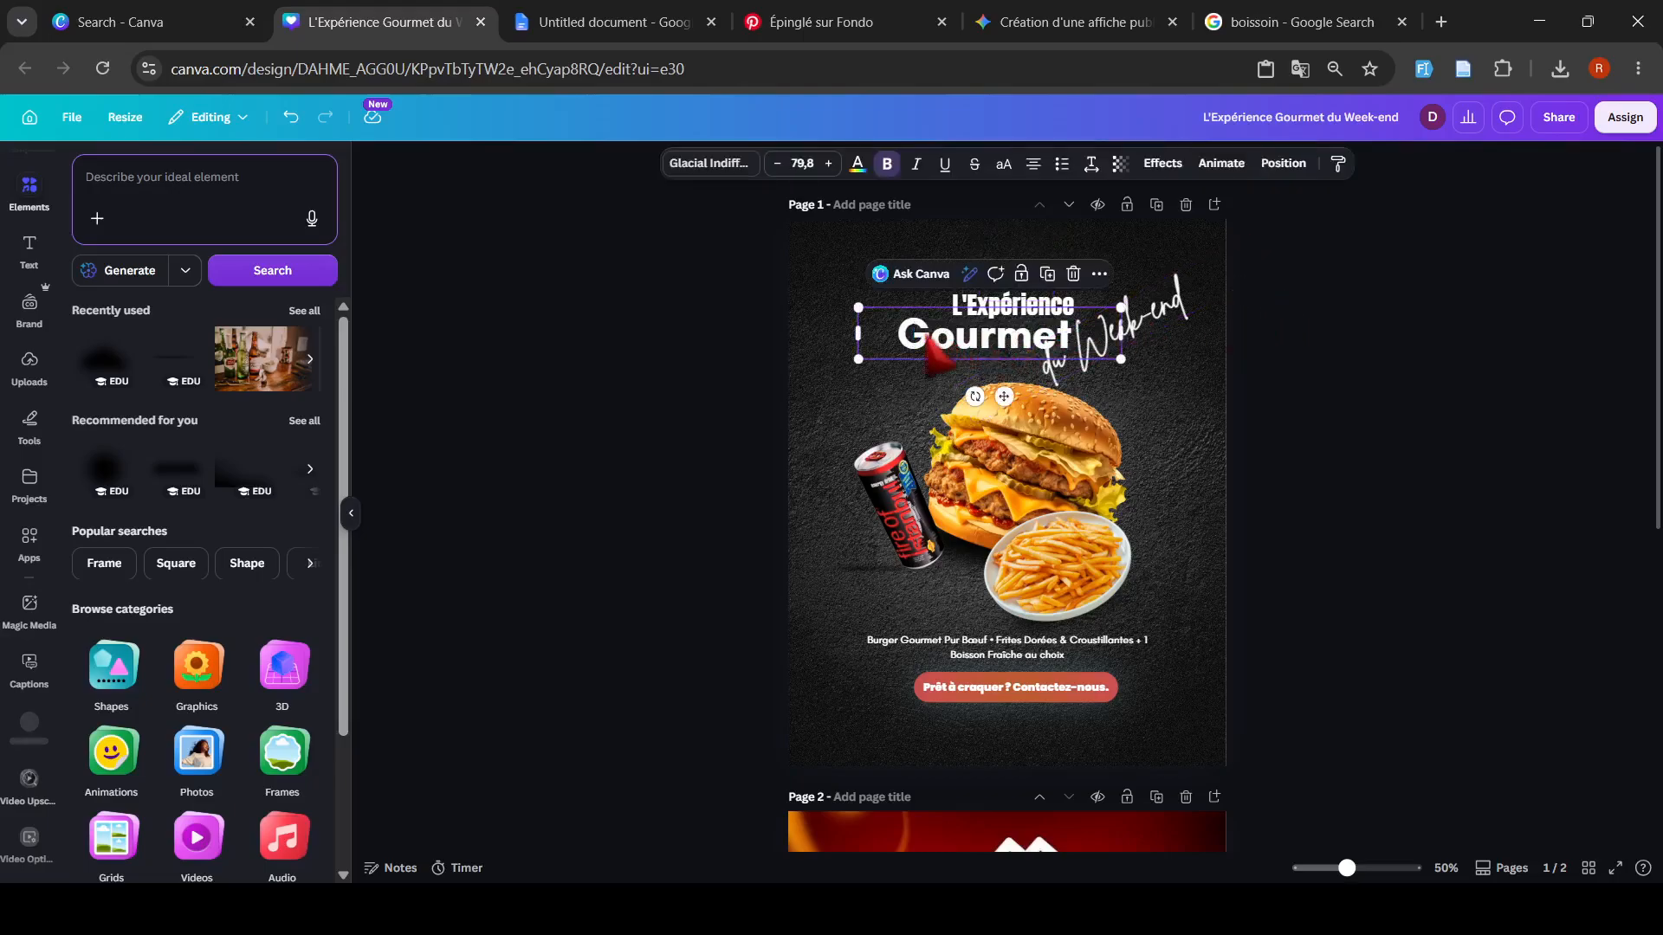
drag(858, 307, 823, 296)
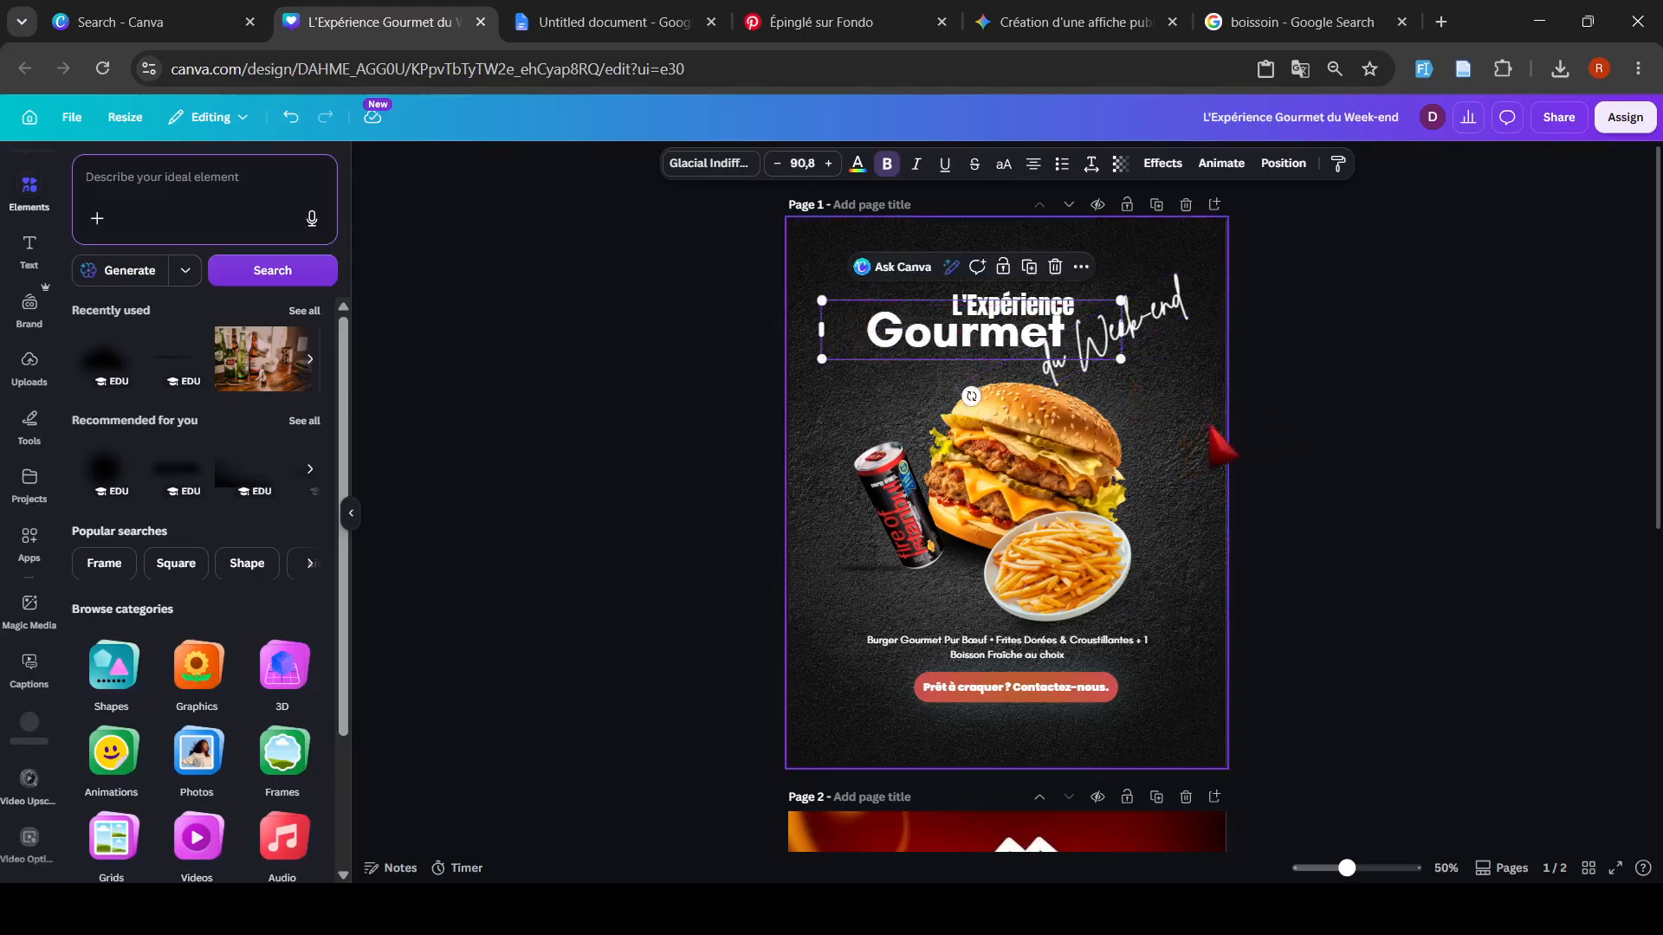
click(1097, 253)
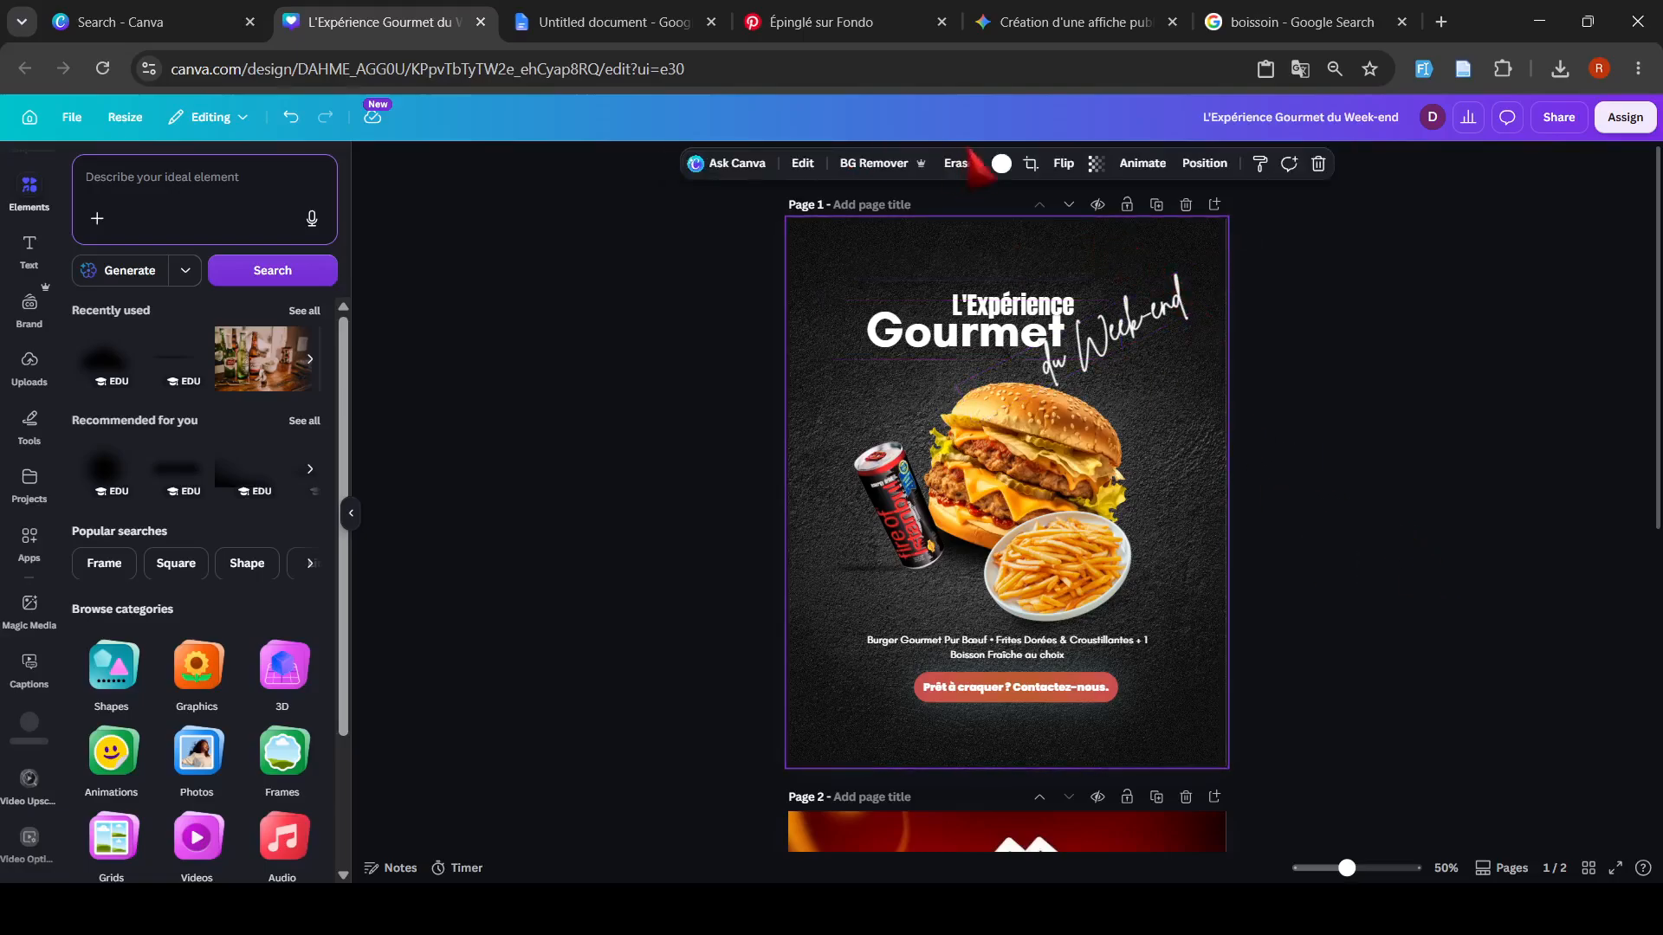
Step: Set the "L'Expérience" text in Poppins Bold and enlarge it to size 49,3
click(1004, 304)
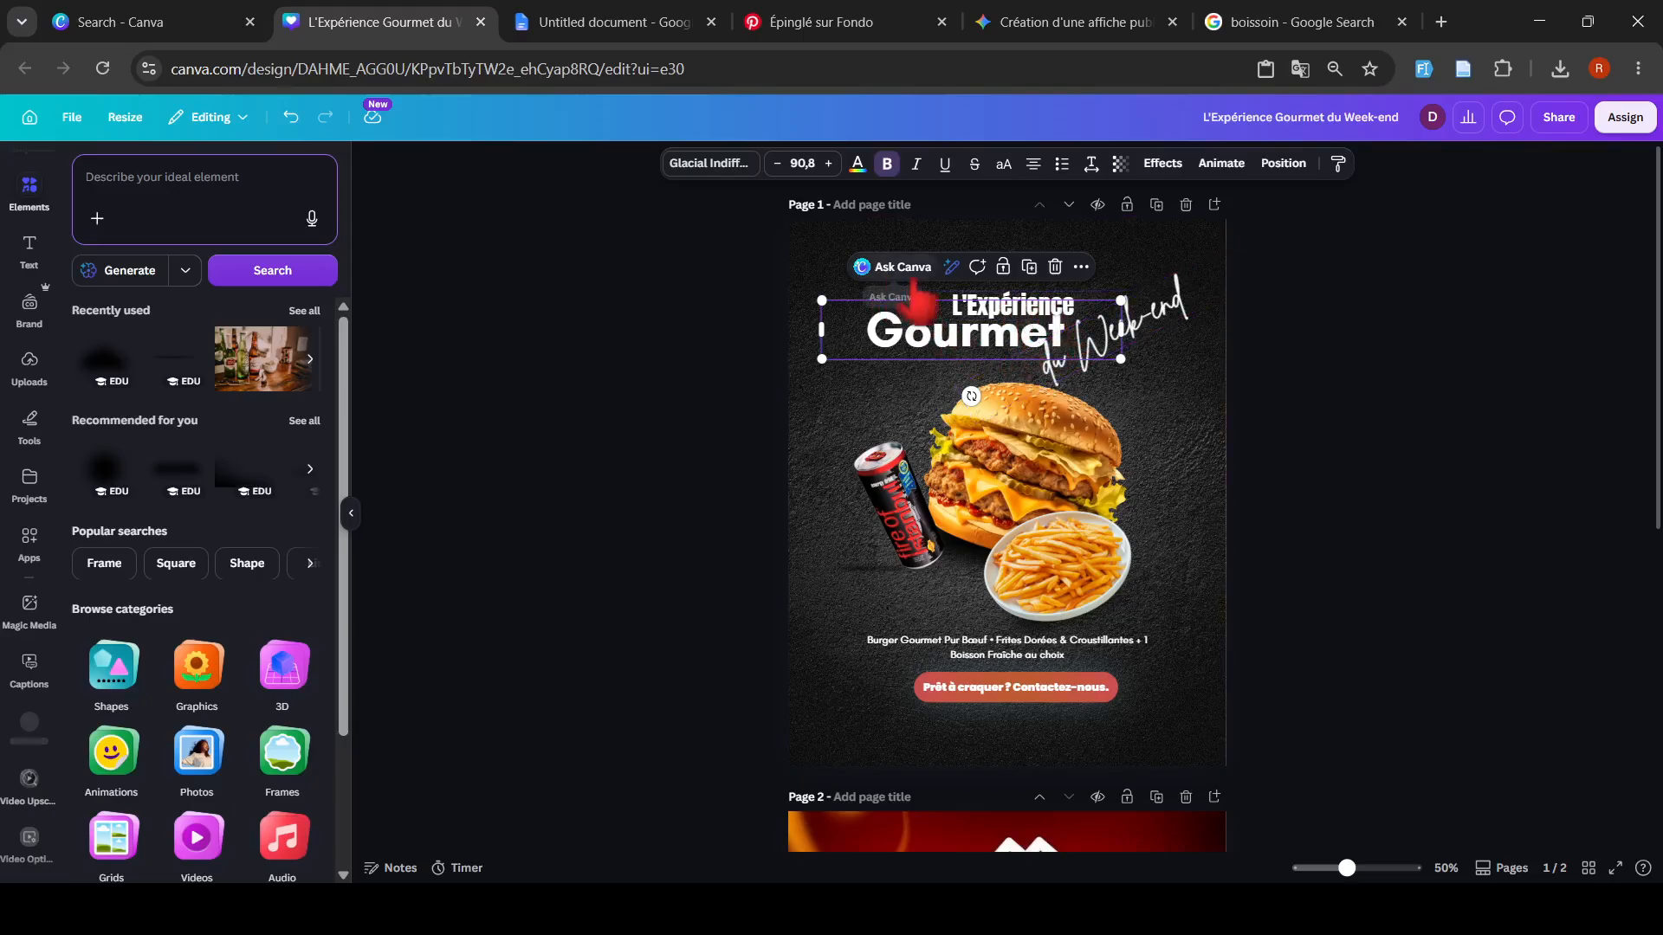
click(1270, 275)
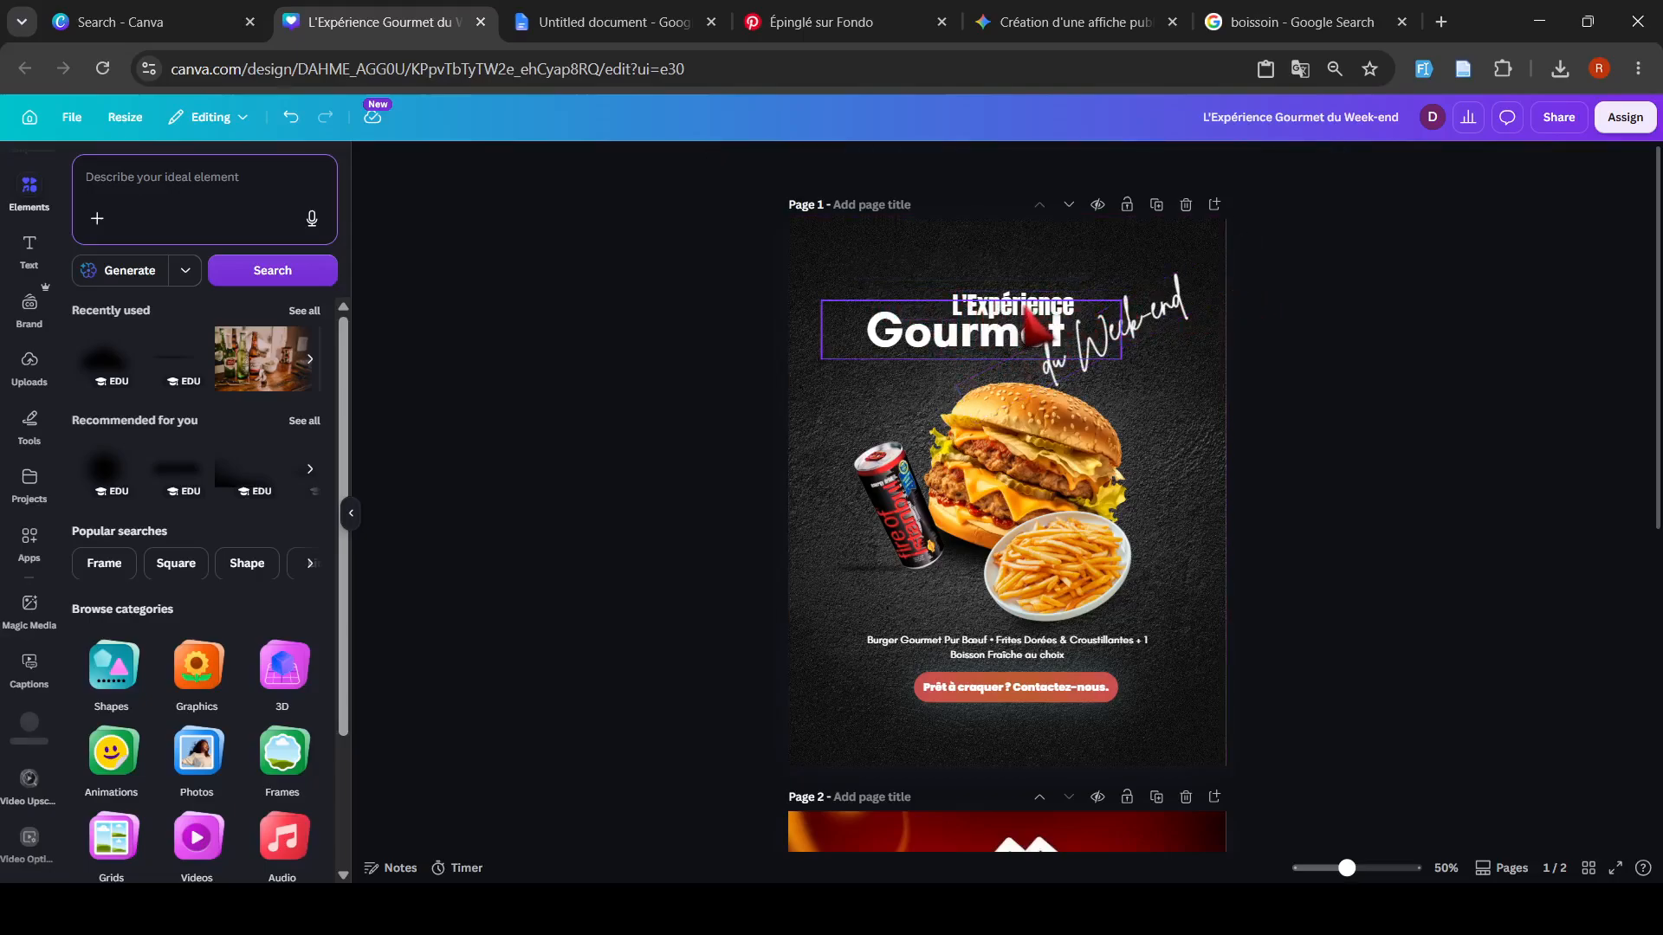
click(983, 305)
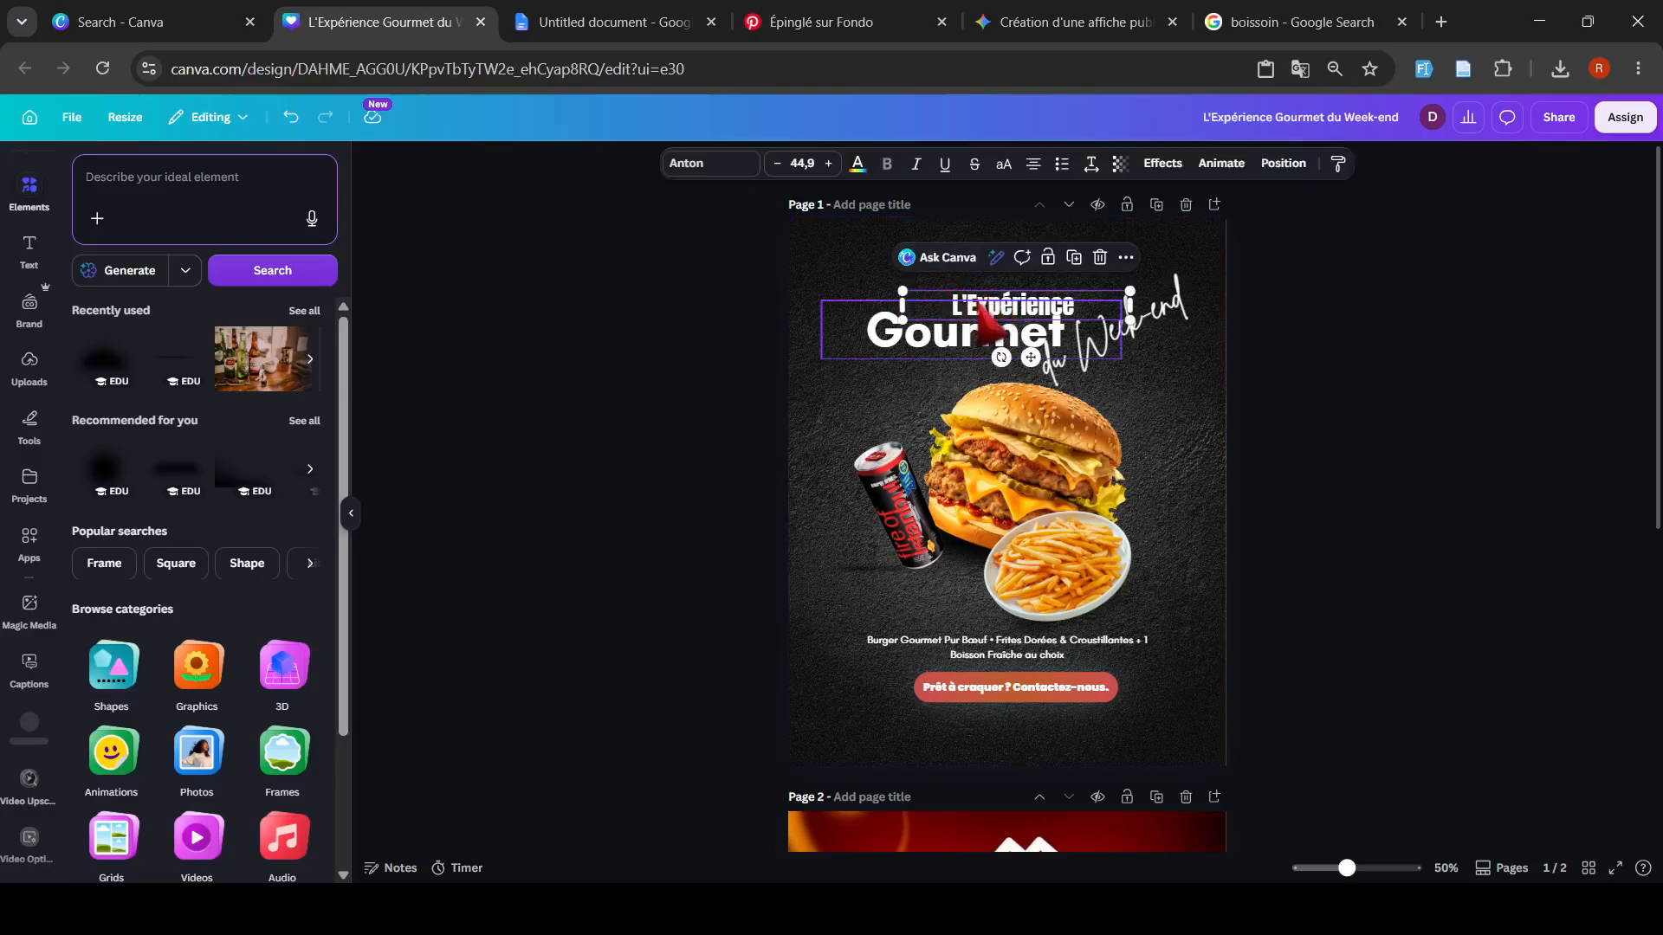
click(715, 172)
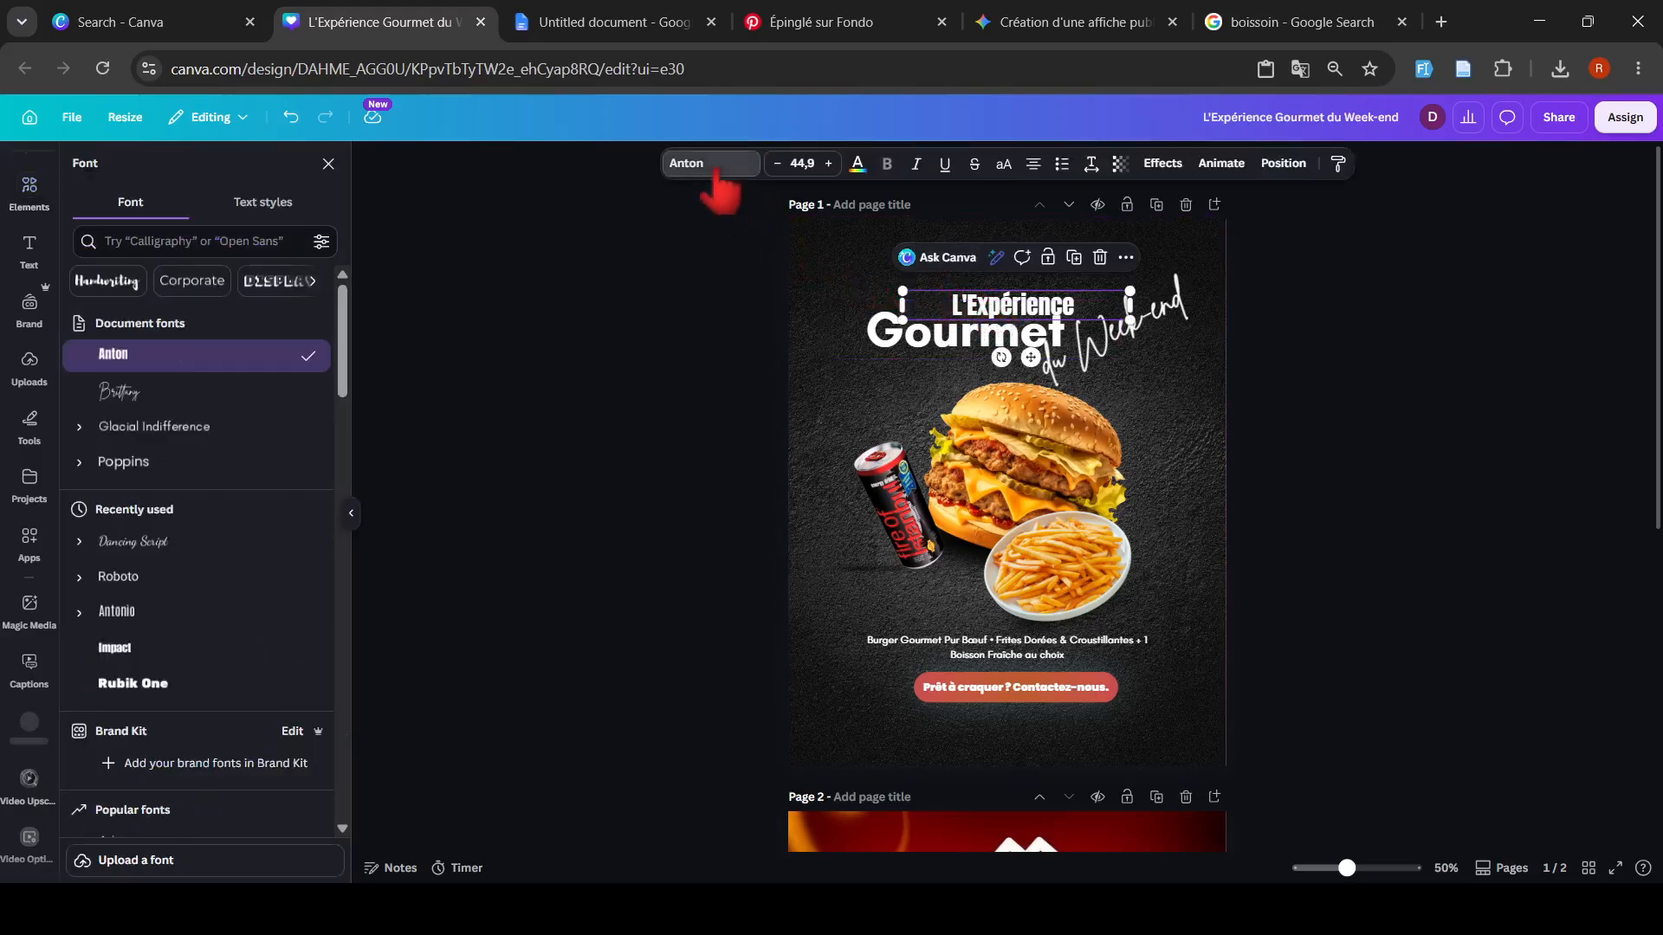
click(209, 461)
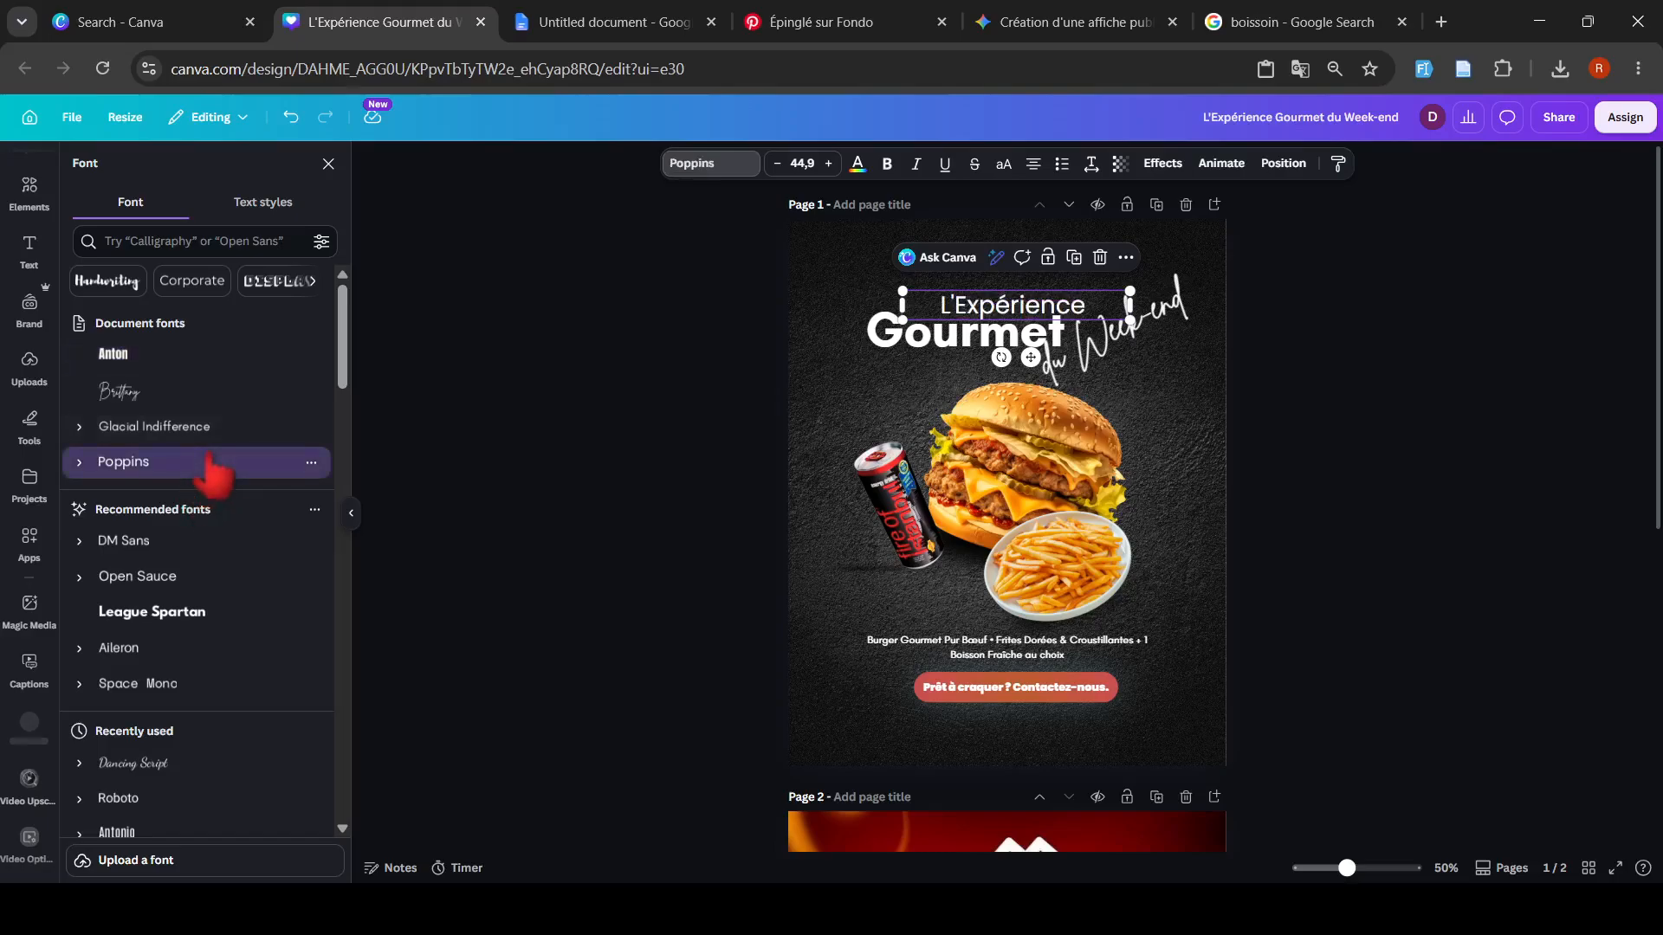
click(81, 465)
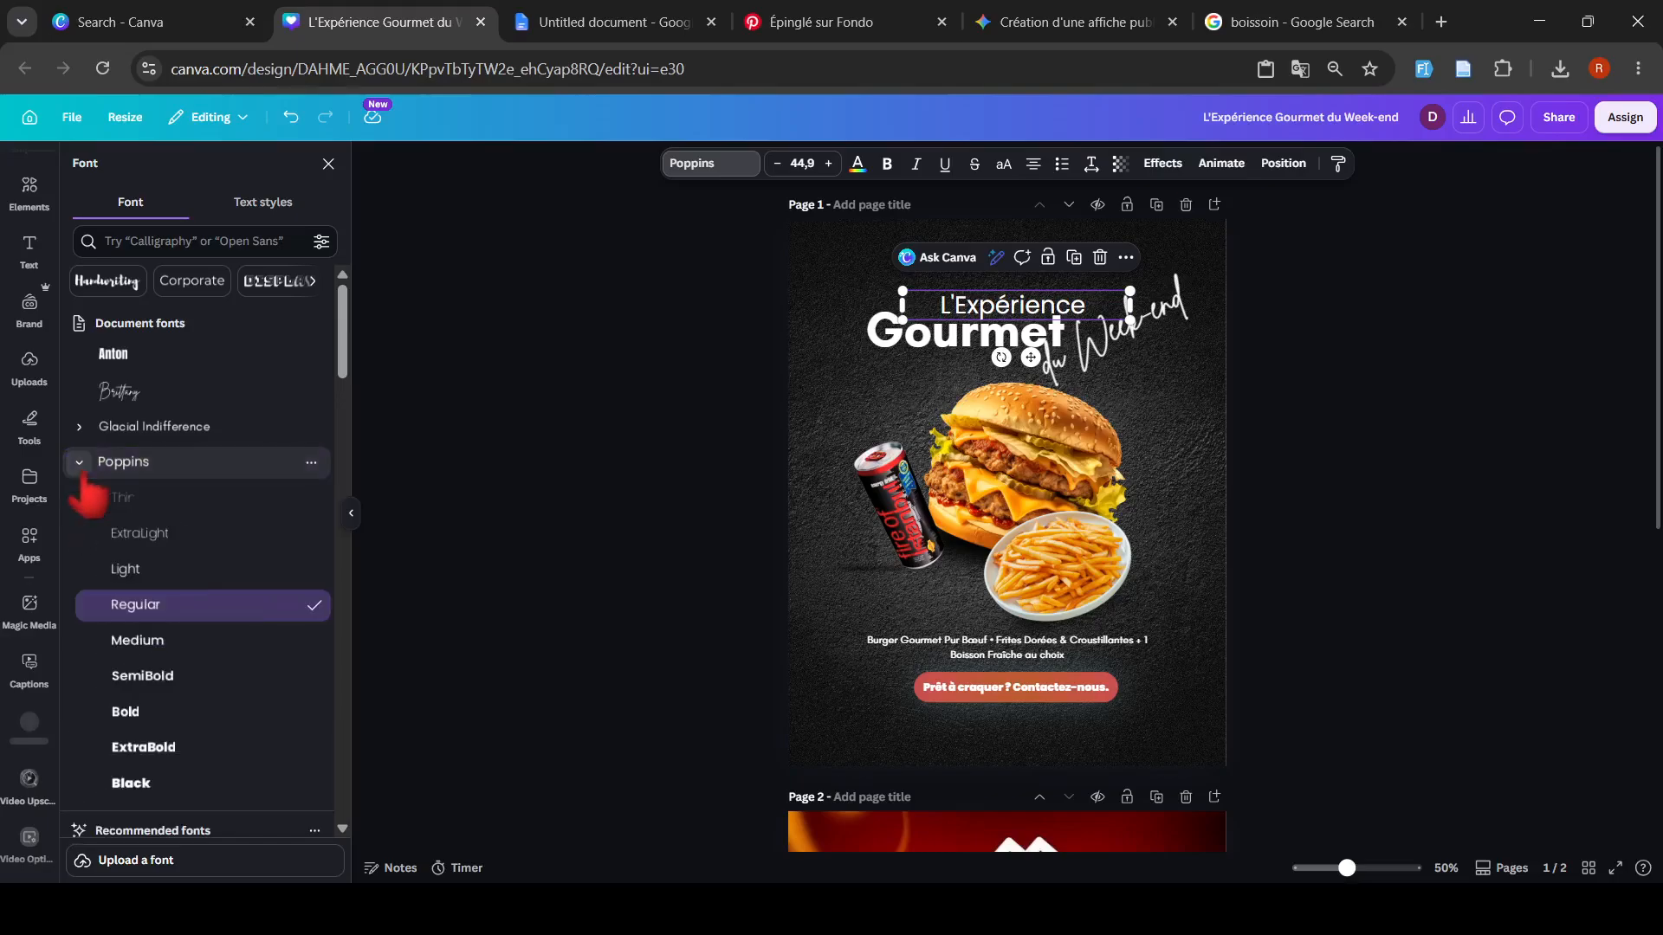
click(144, 678)
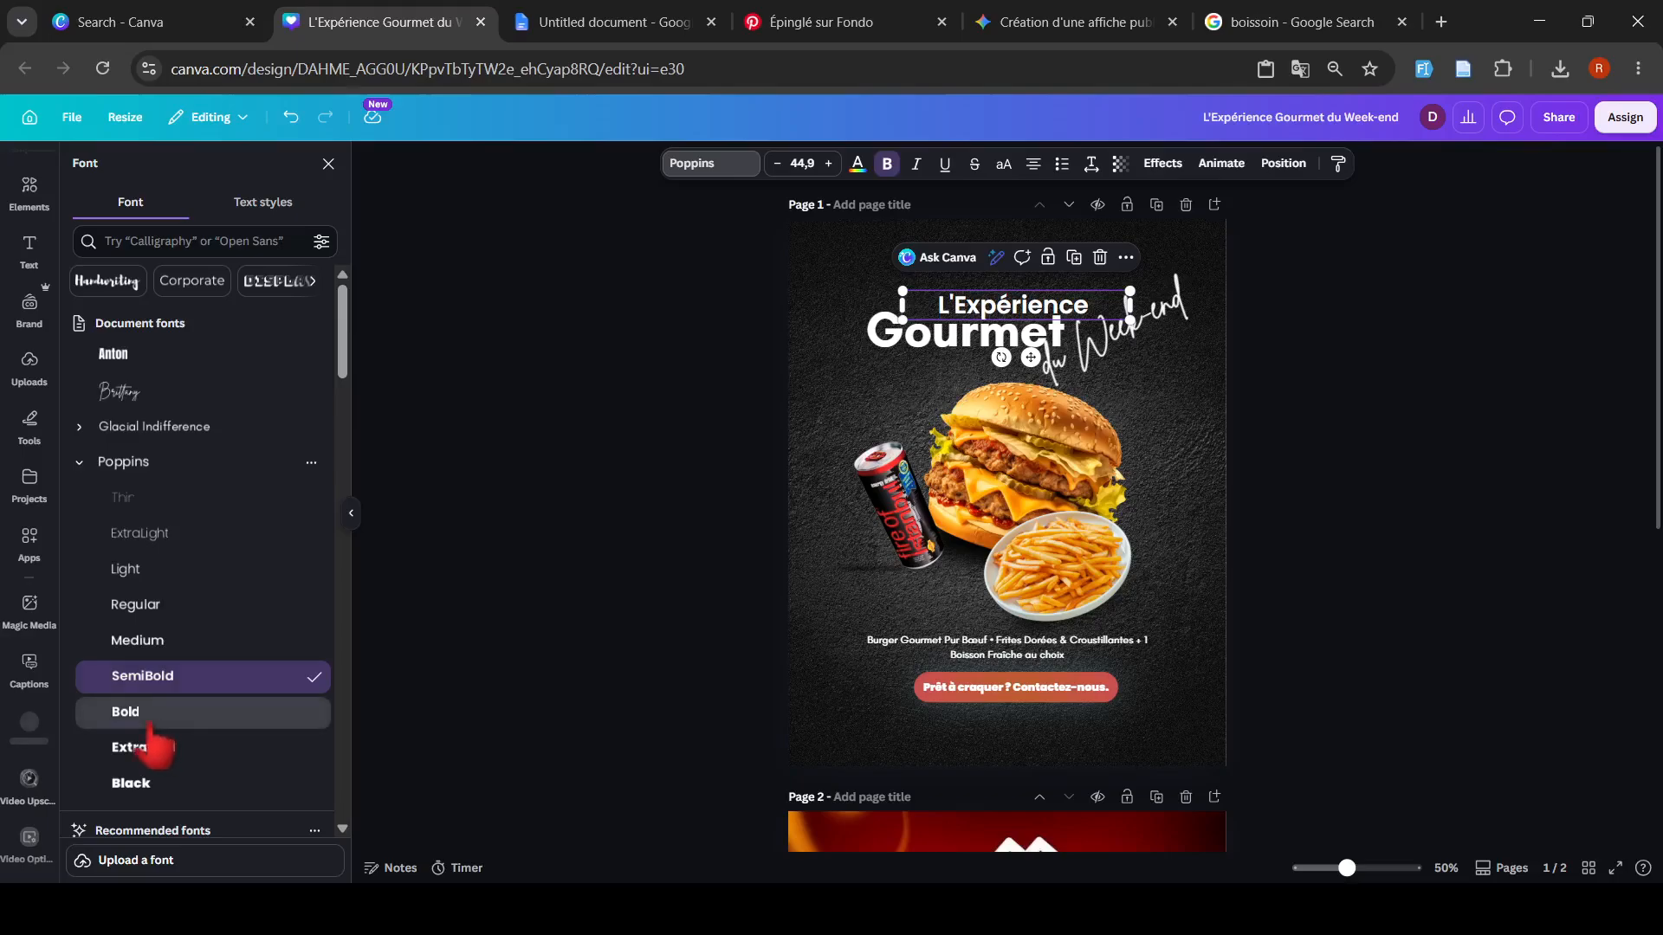
click(141, 713)
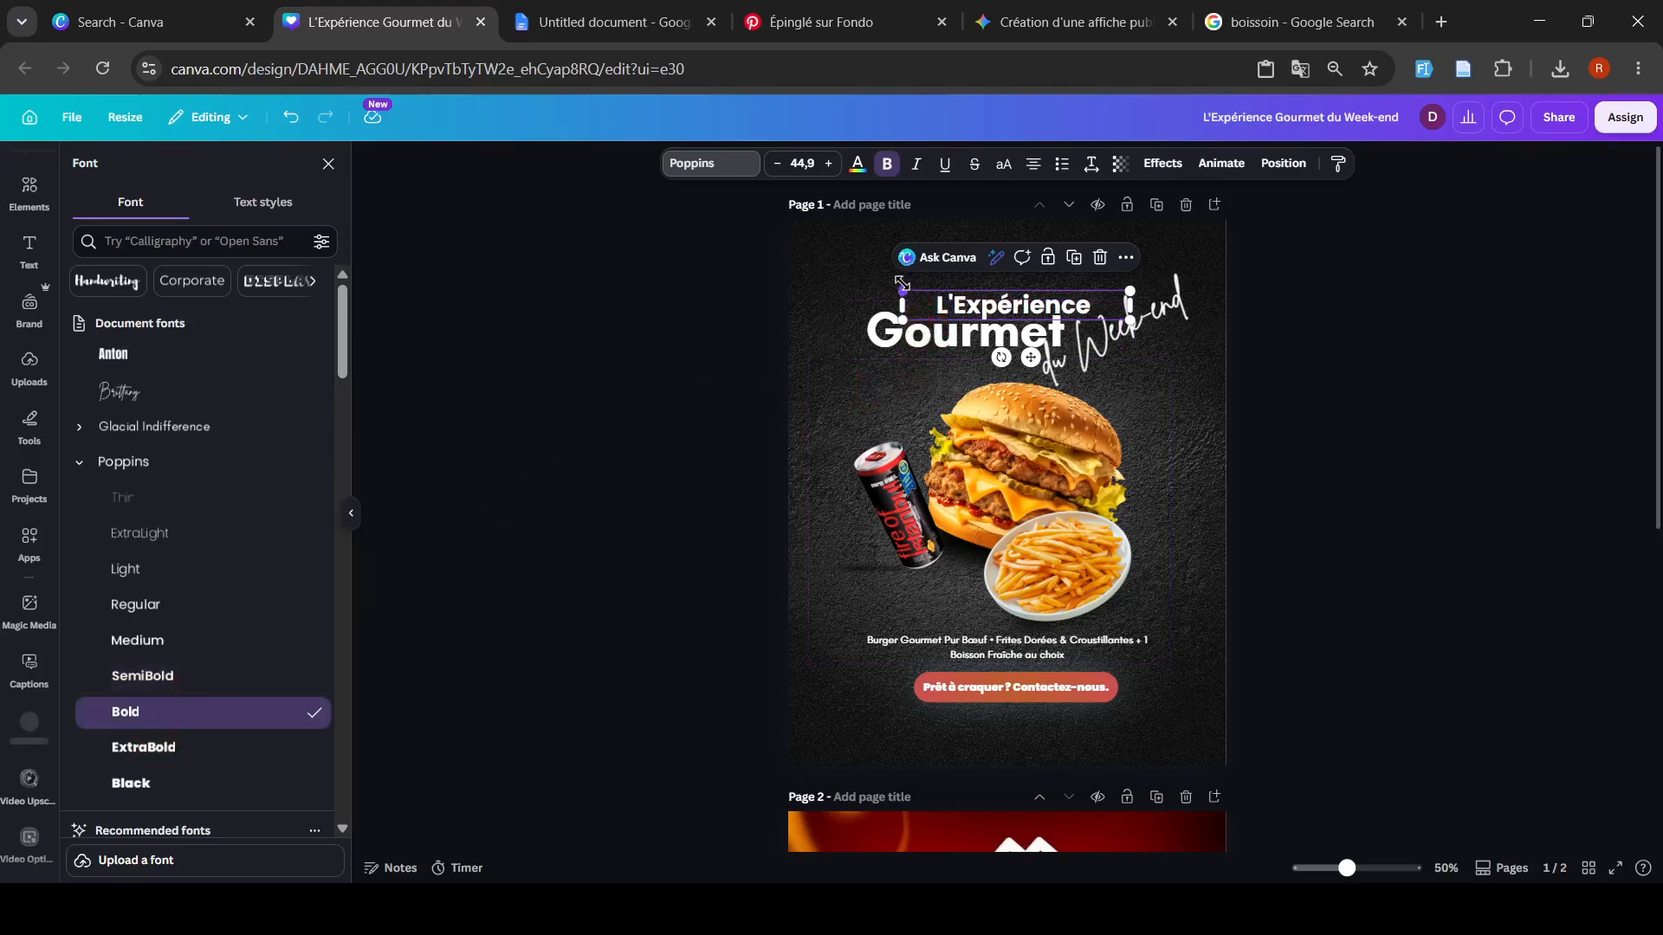
drag(901, 282, 881, 286)
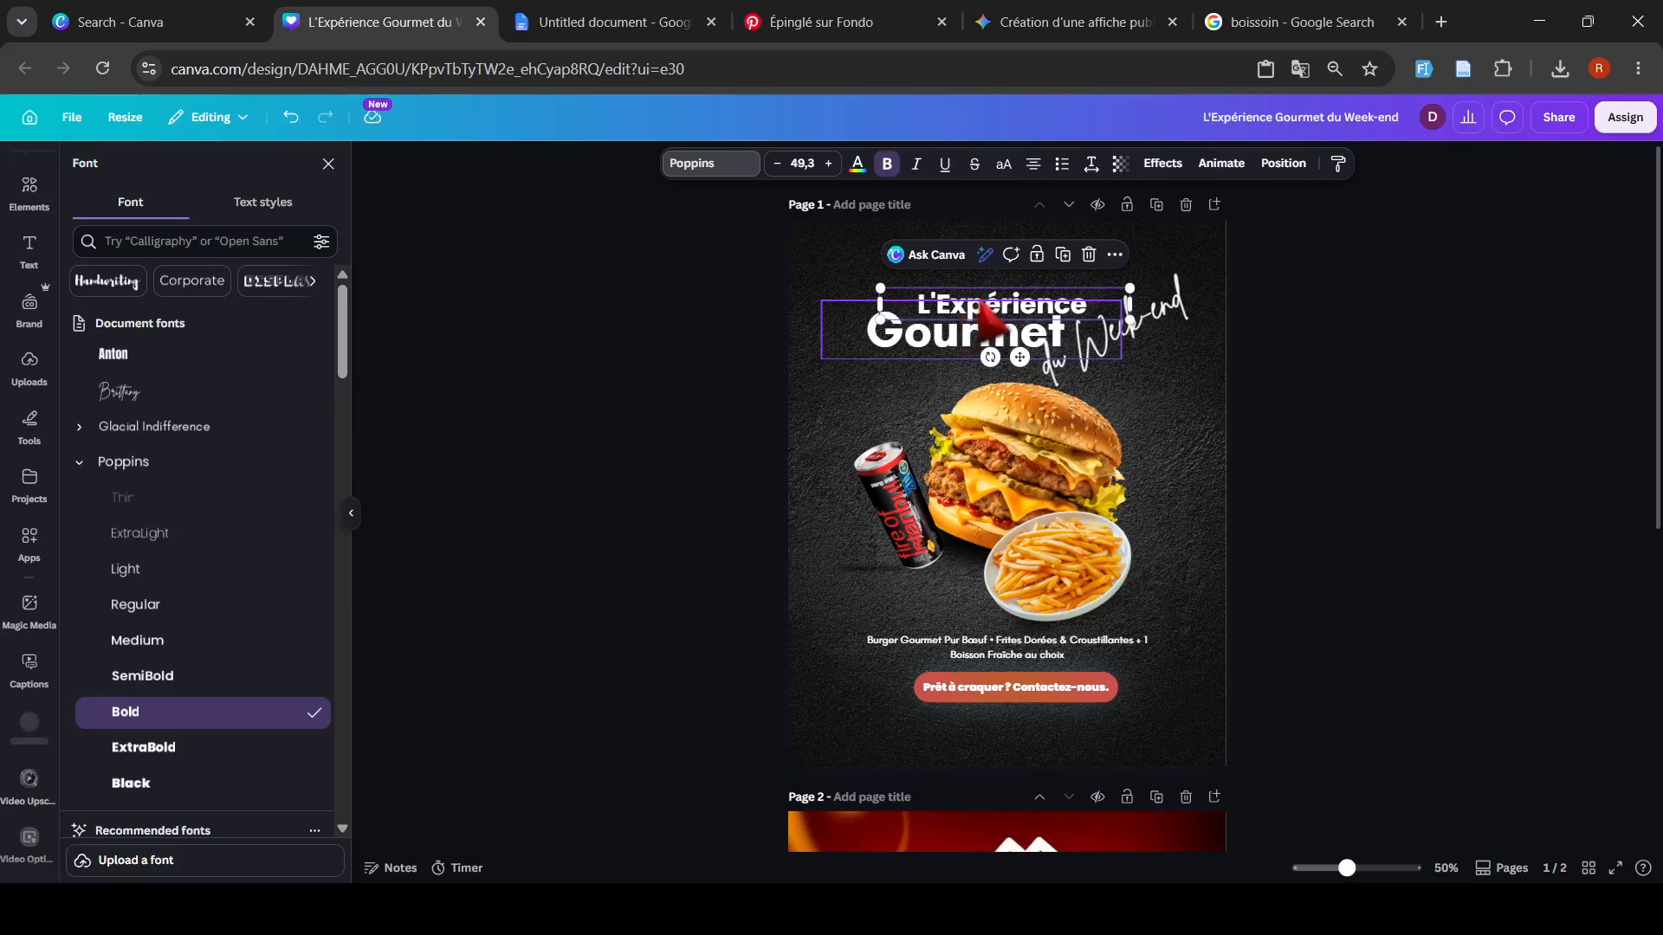
click(1216, 463)
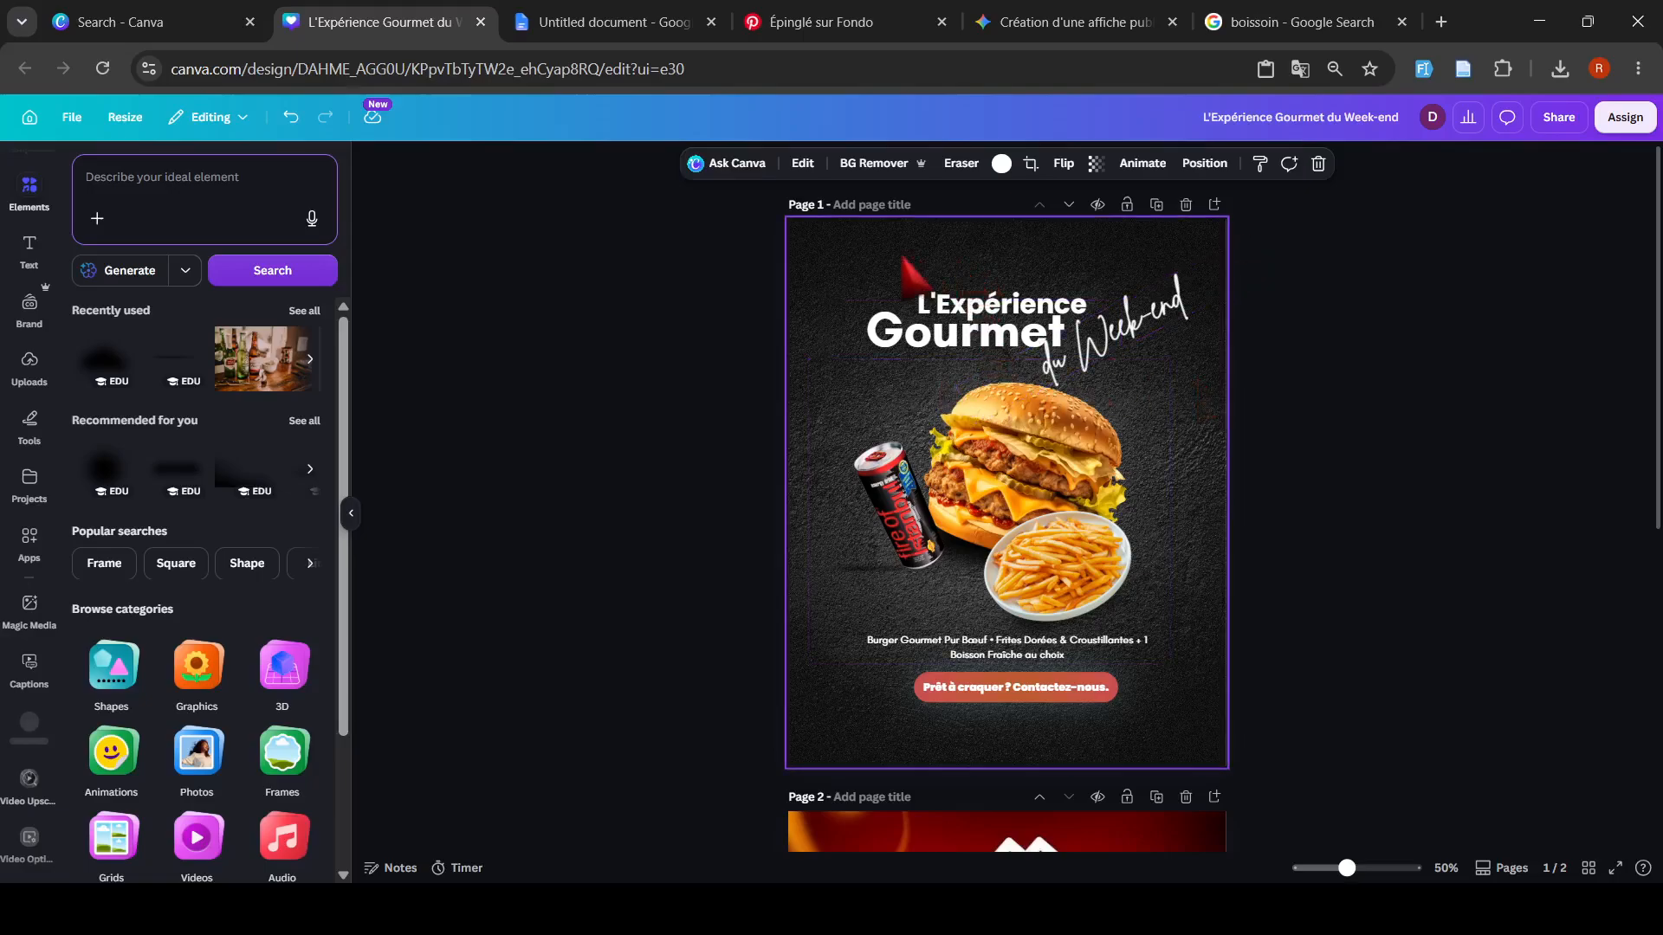
Step: Shift all the elements on page 1 together slightly down and to the right
key(ctrl+a)
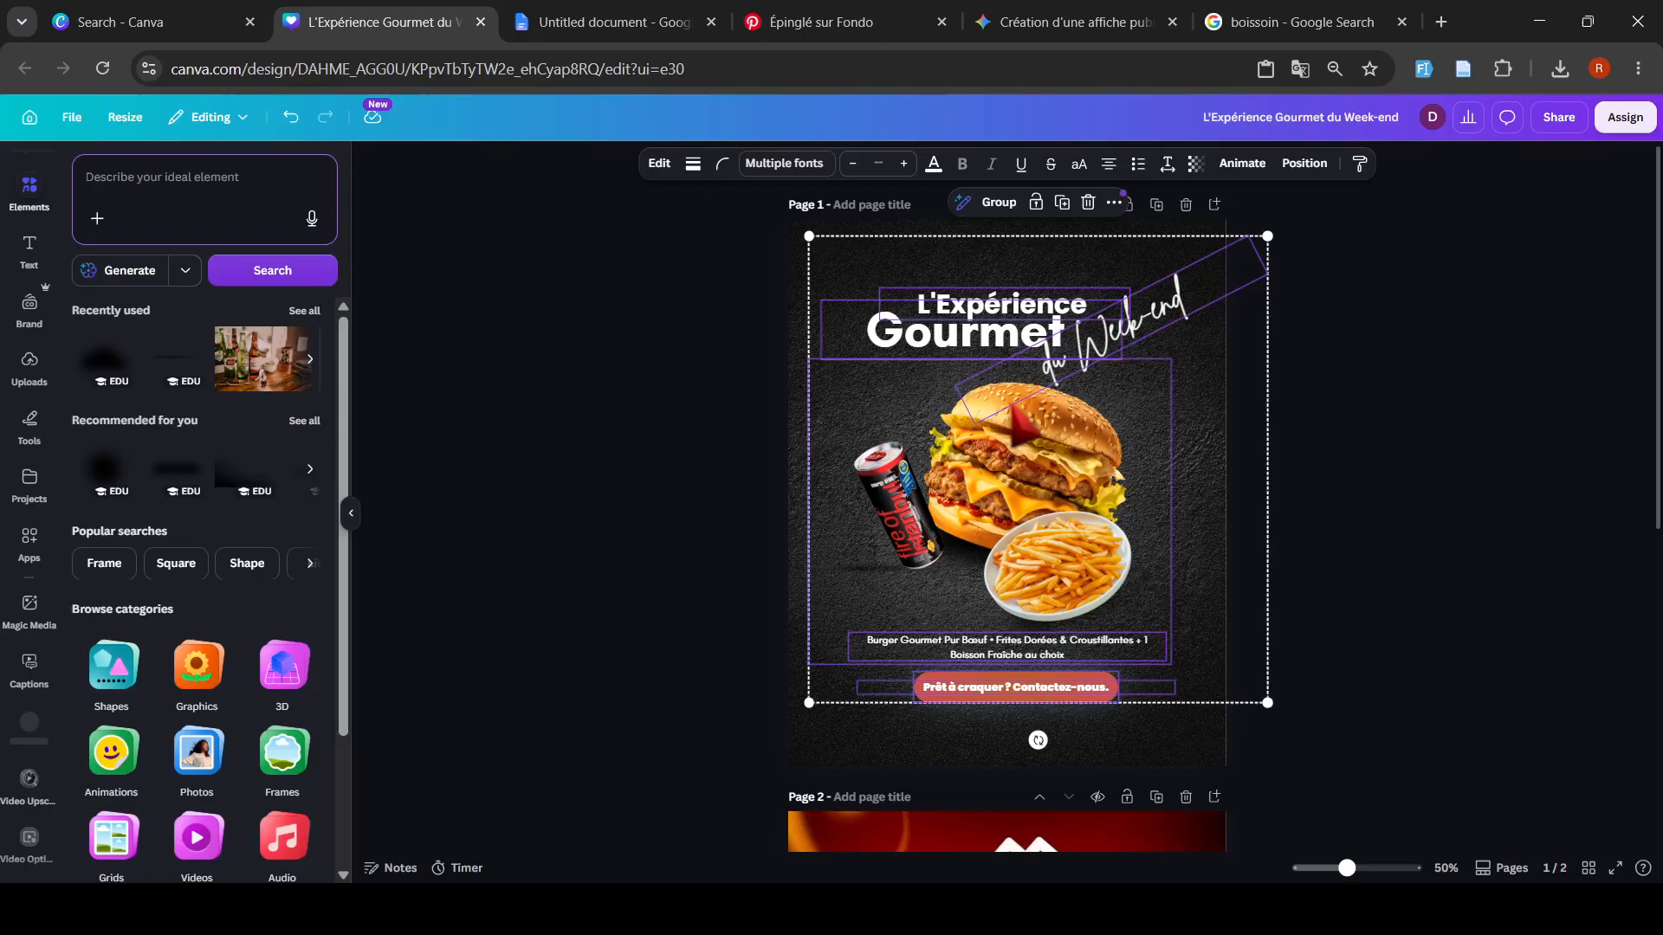
mouse_move(1012, 406)
mouse_down()
mouse_move(1017, 431)
mouse_move(1009, 407)
mouse_up()
click(1377, 442)
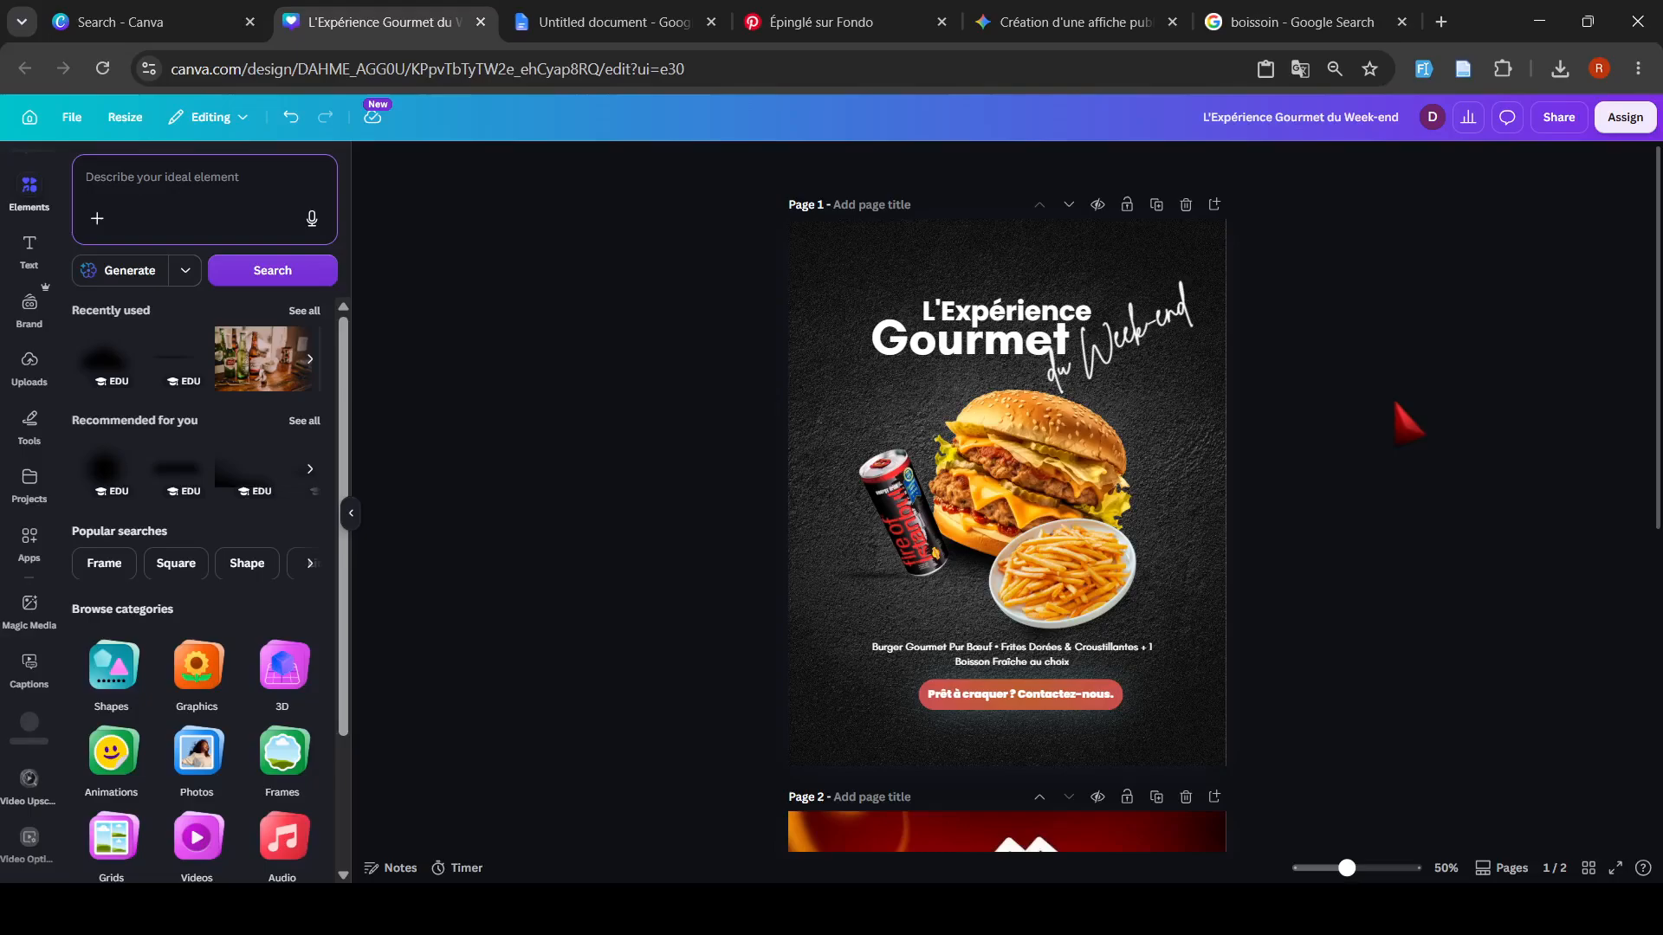
Step: Check the reference poster on page 2 and search the elements library for "dots"
scroll(1368, 455, down, 6)
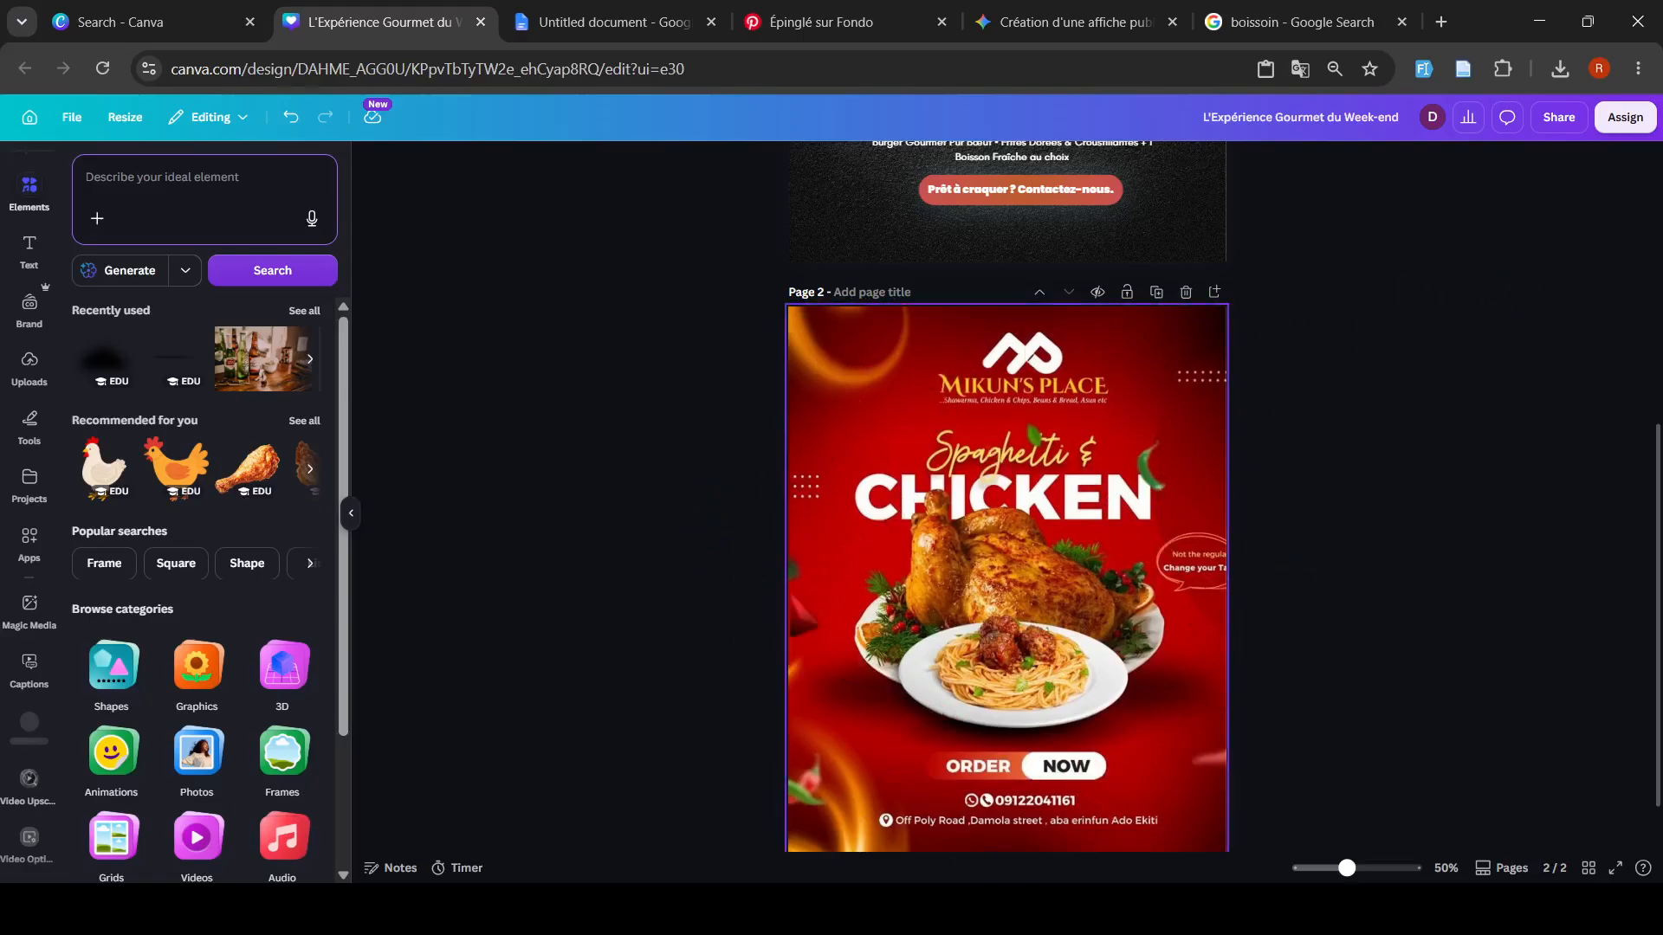
scroll(1007, 520, down, 1)
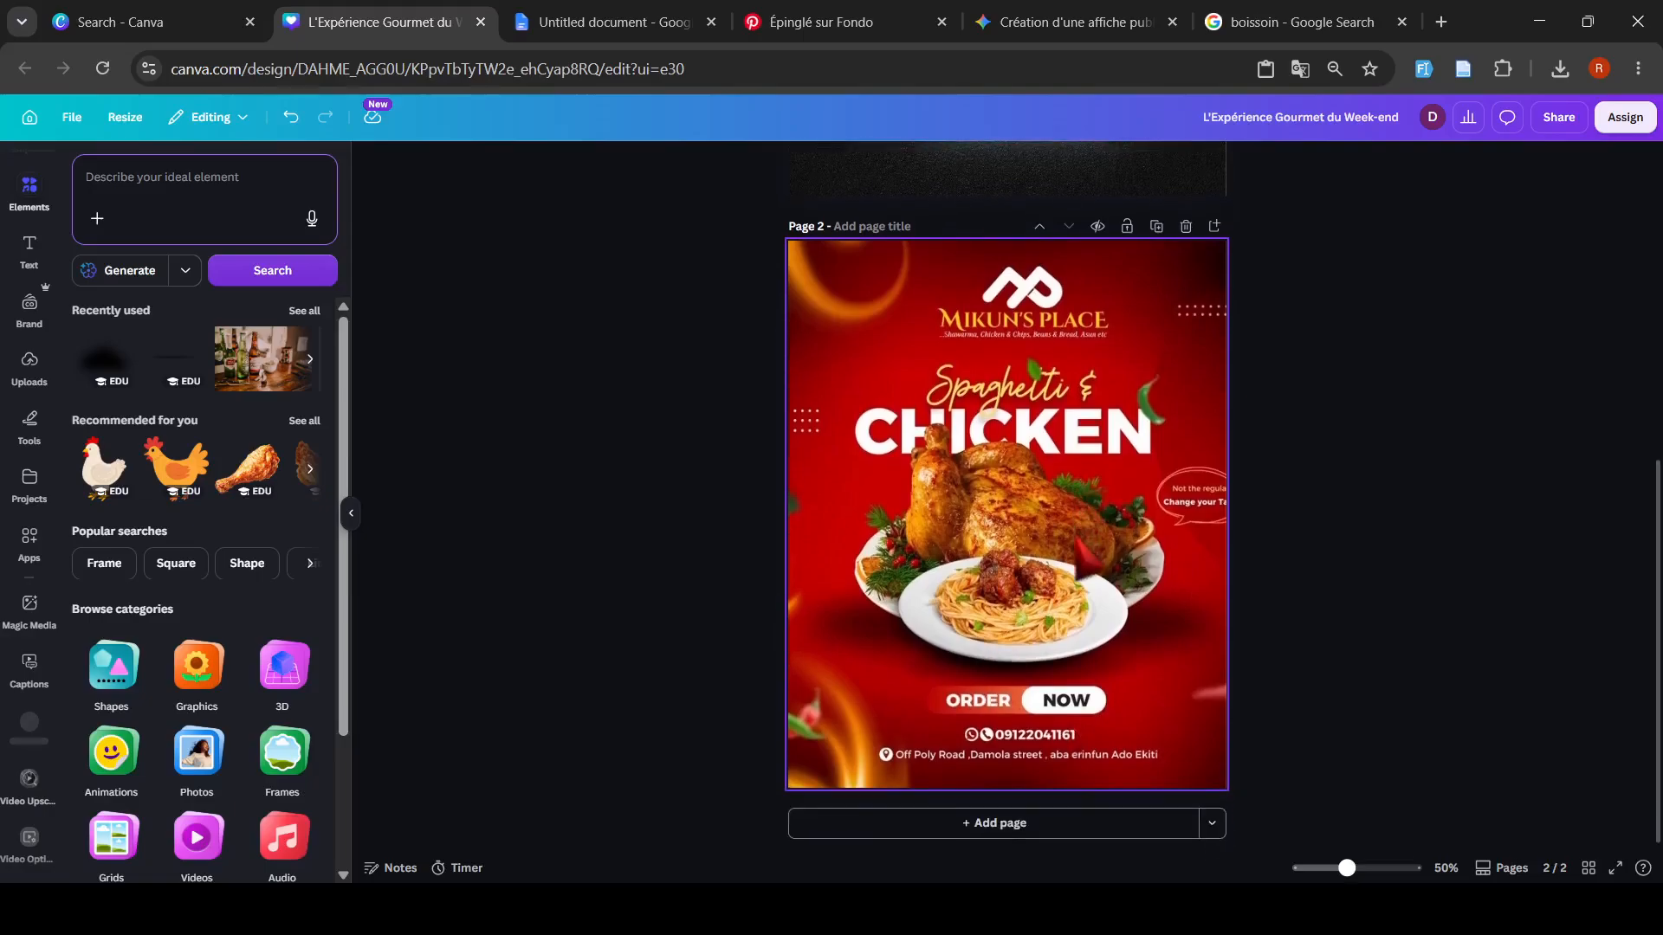
scroll(1007, 502, up, 2)
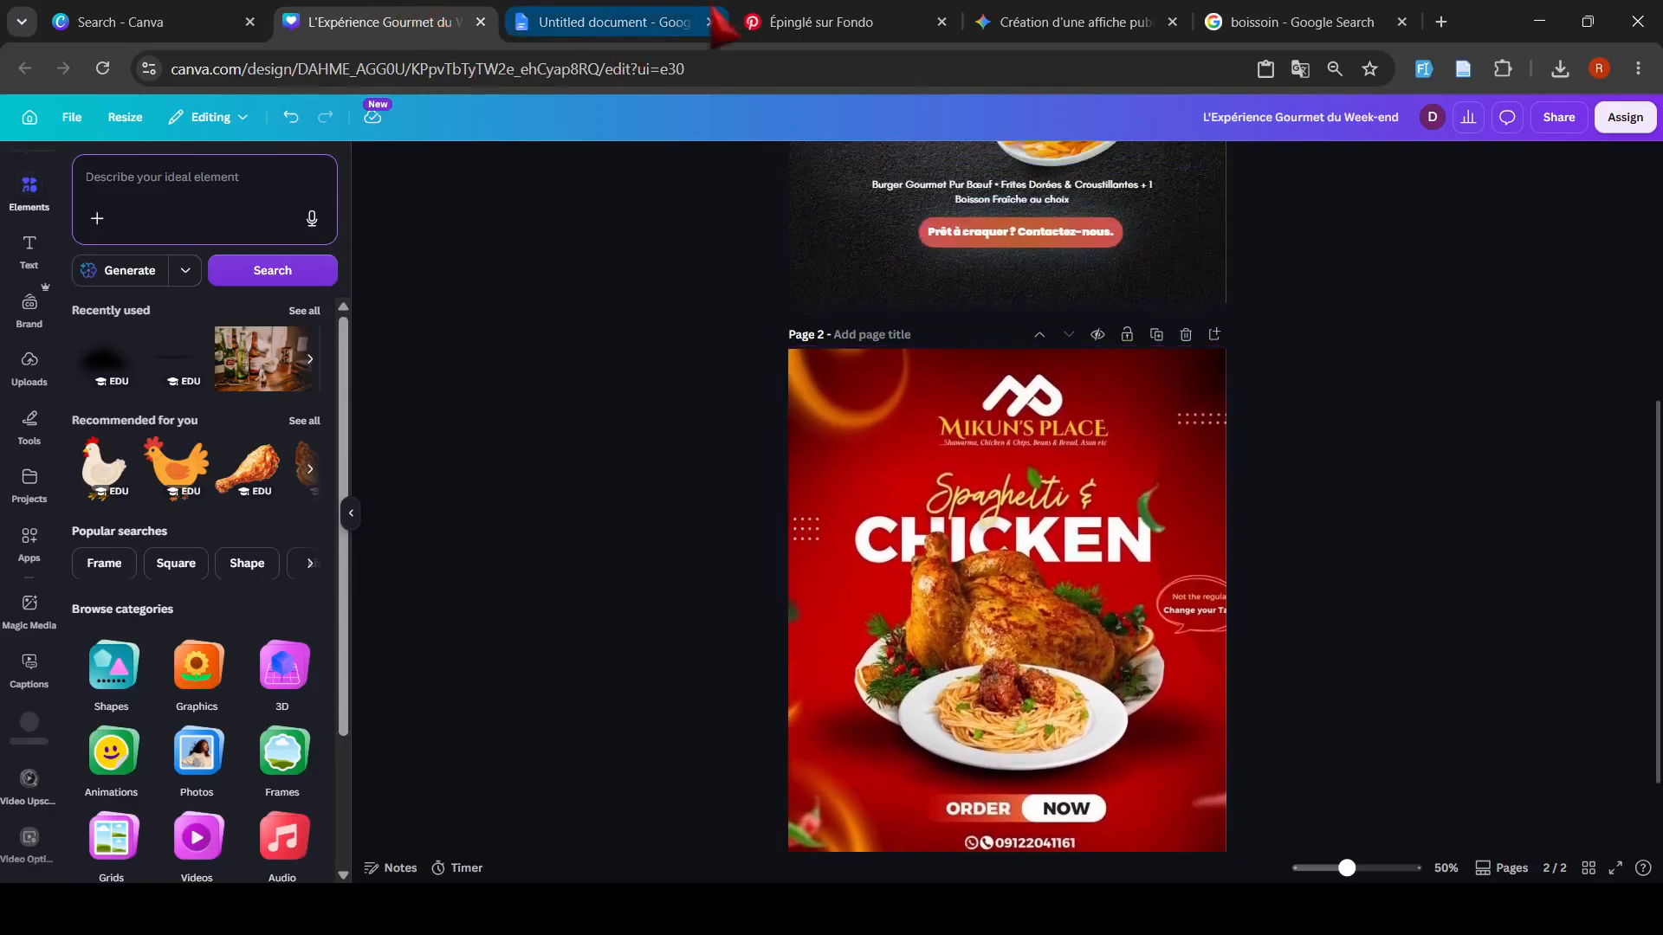
scroll(753, 342, up, 7)
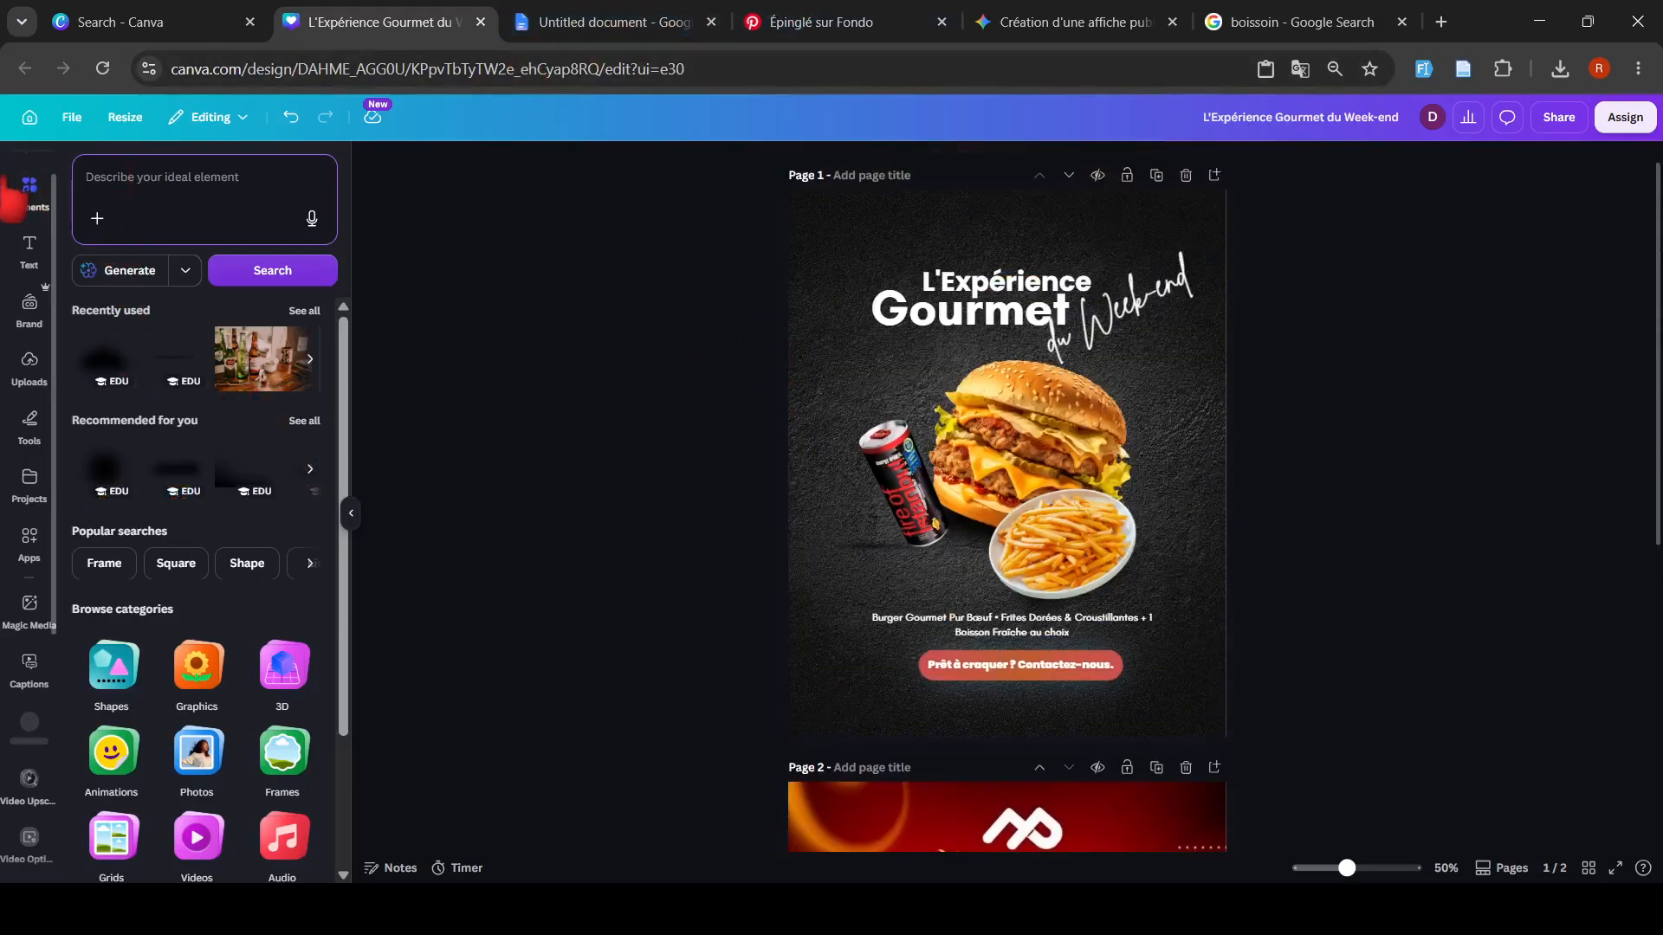
click(240, 185)
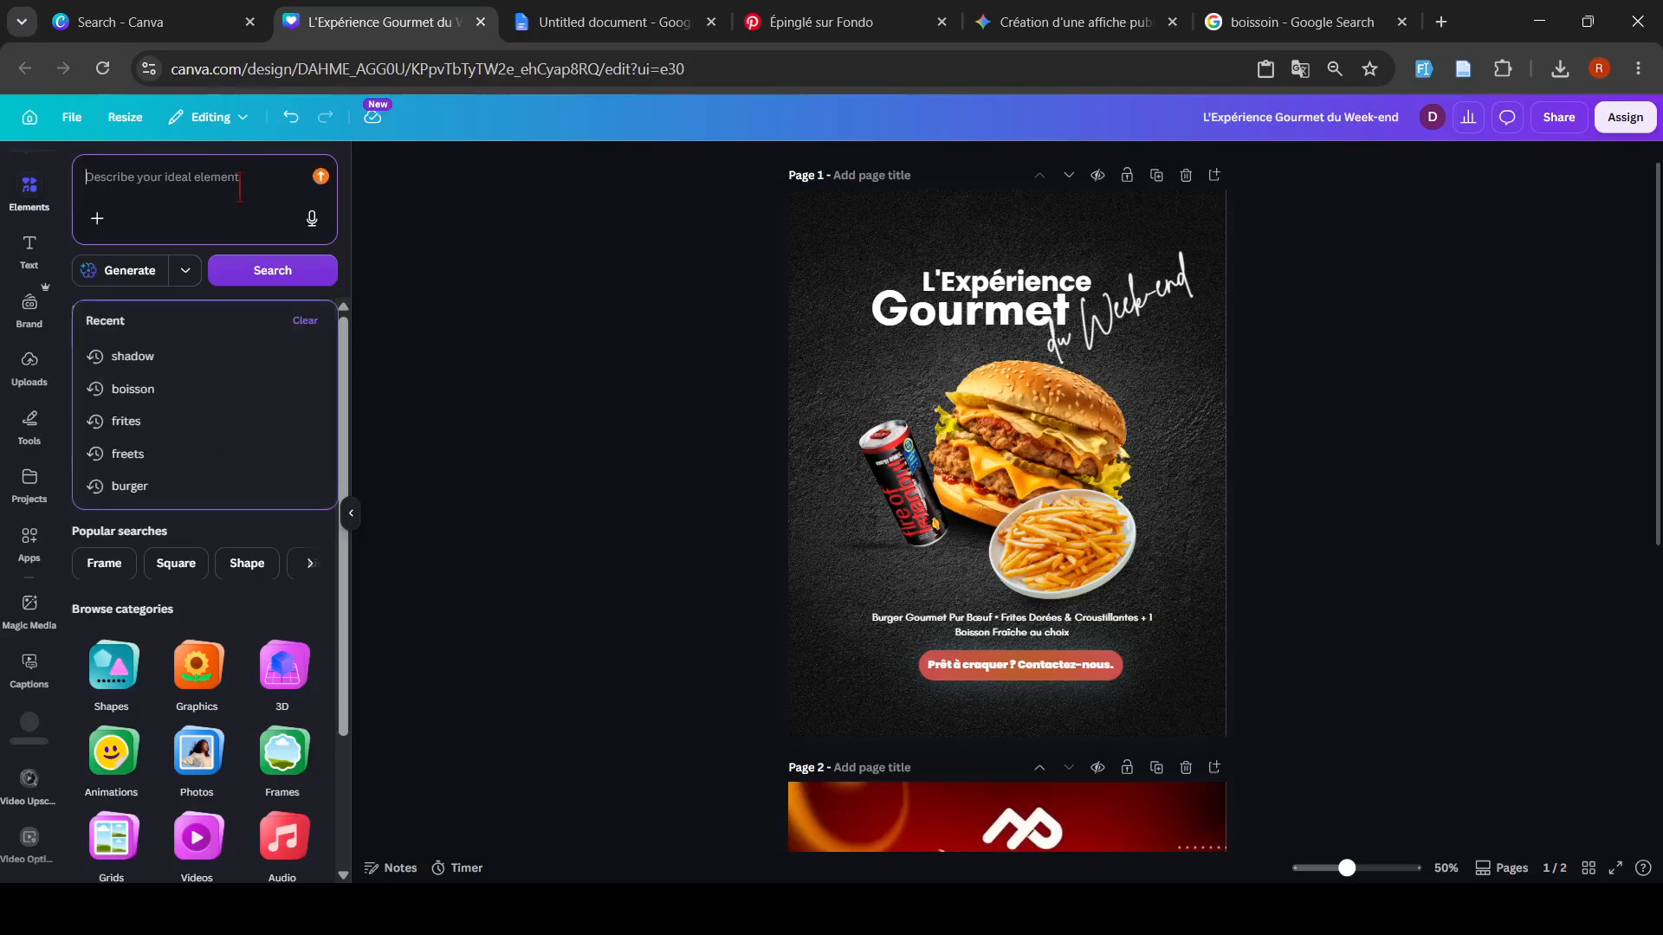
text(dots)
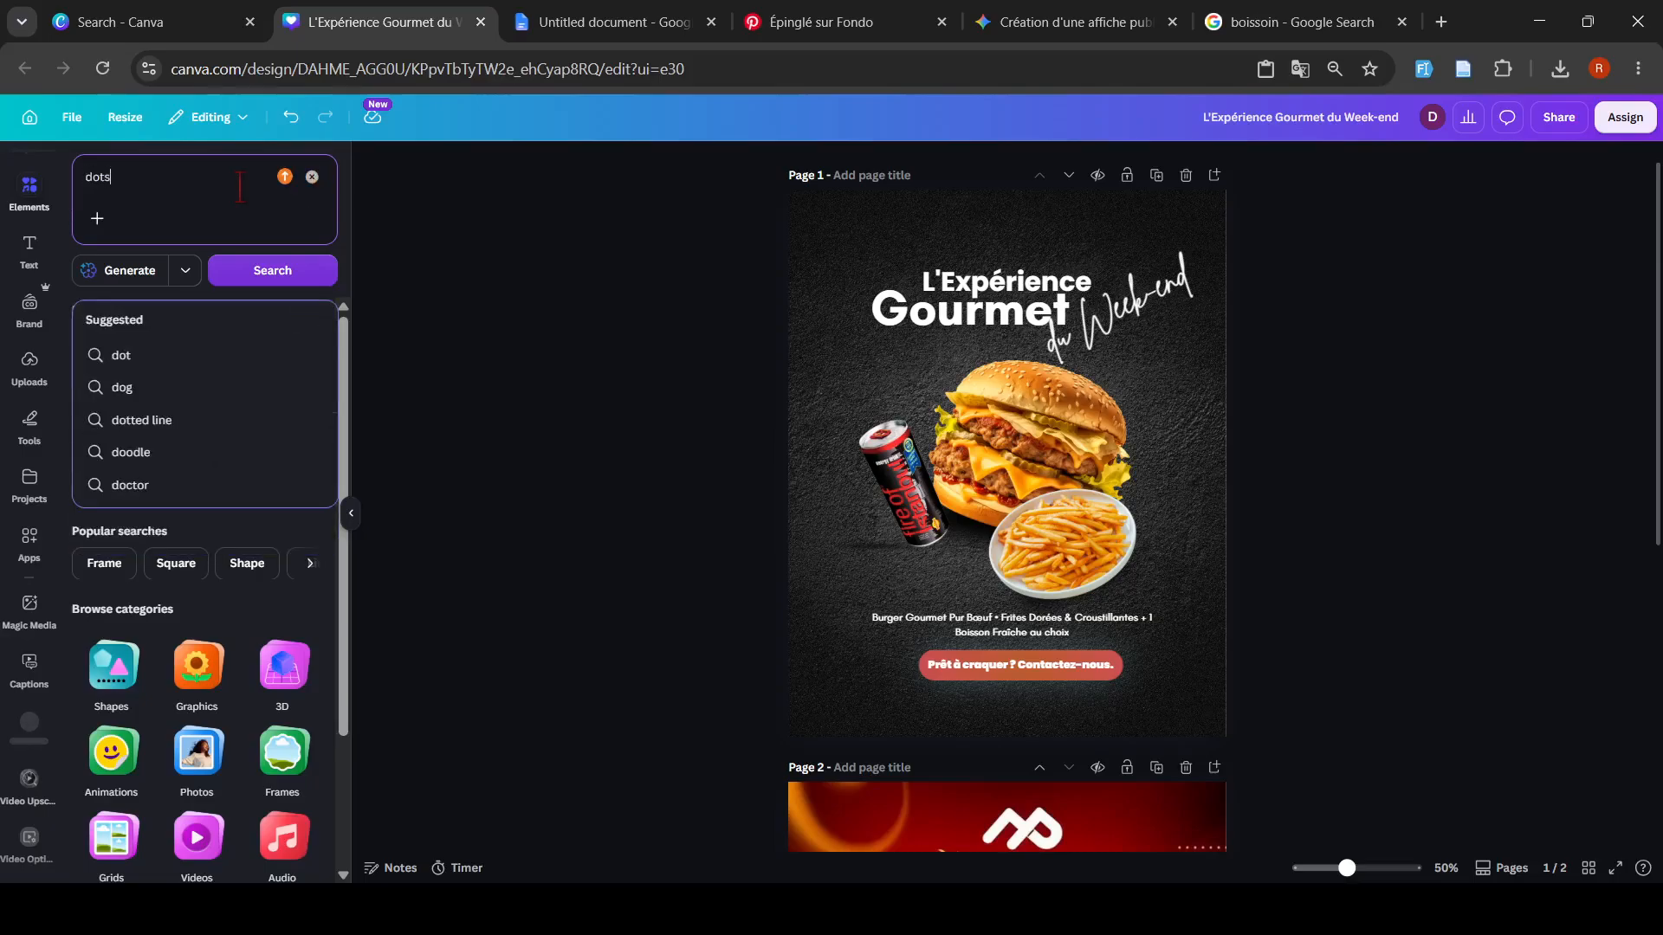
key(Return)
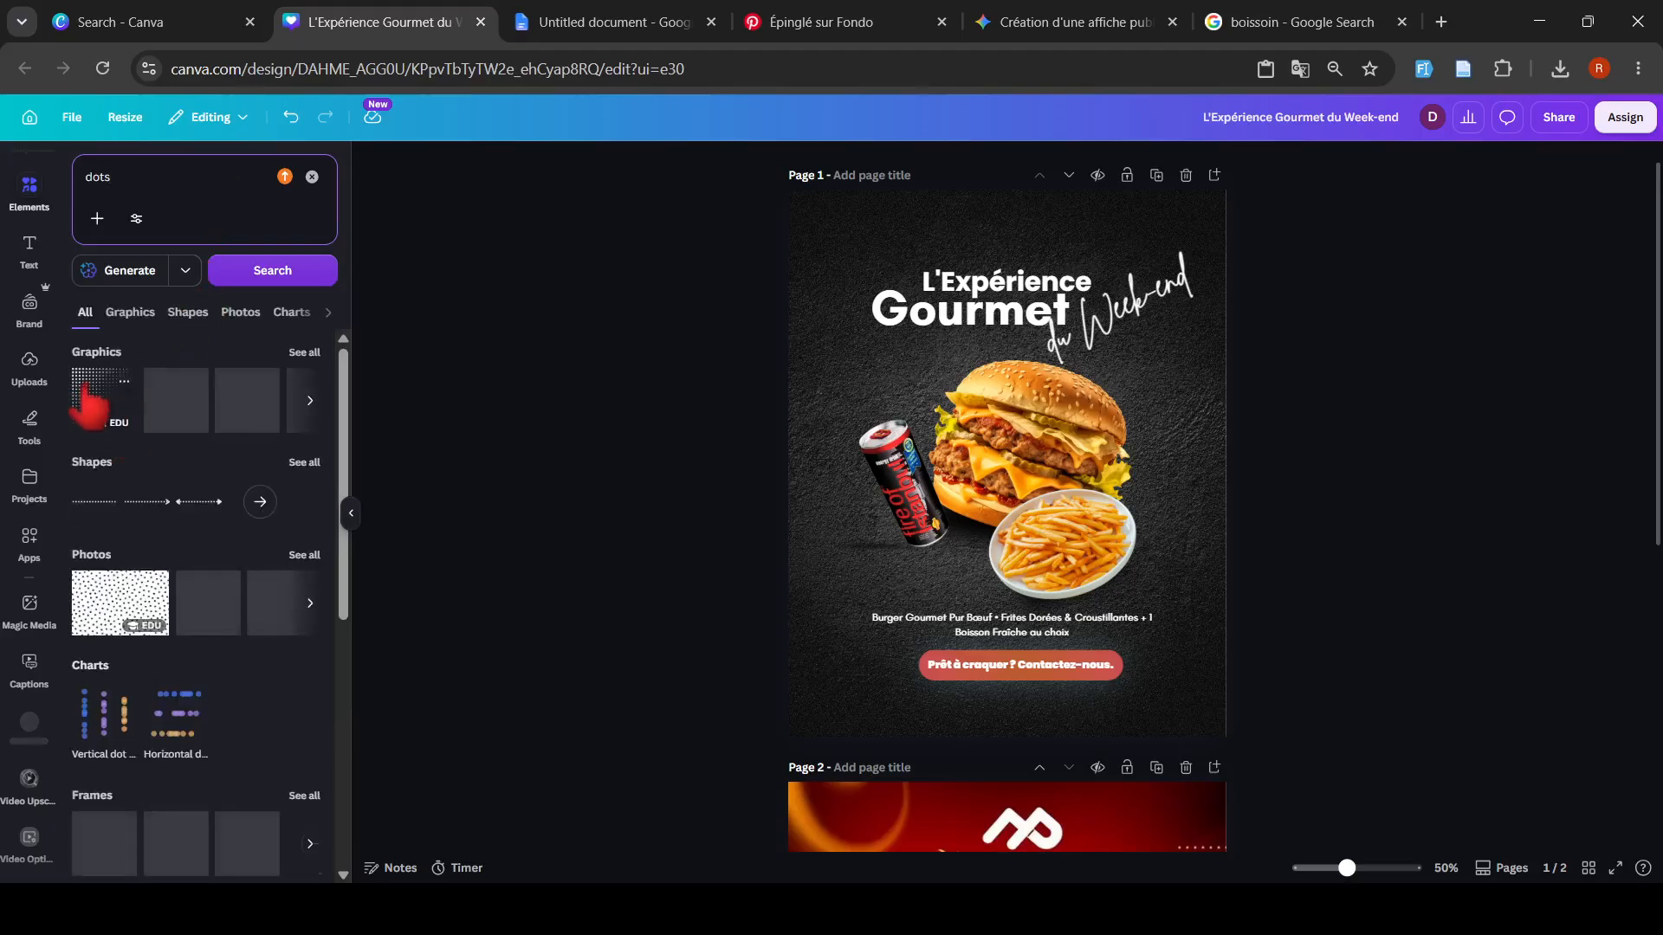
Step: Try the fading dot-grid graphic in the upper-left corner of the page 1 poster
click(97, 403)
drag(995, 409, 790, 208)
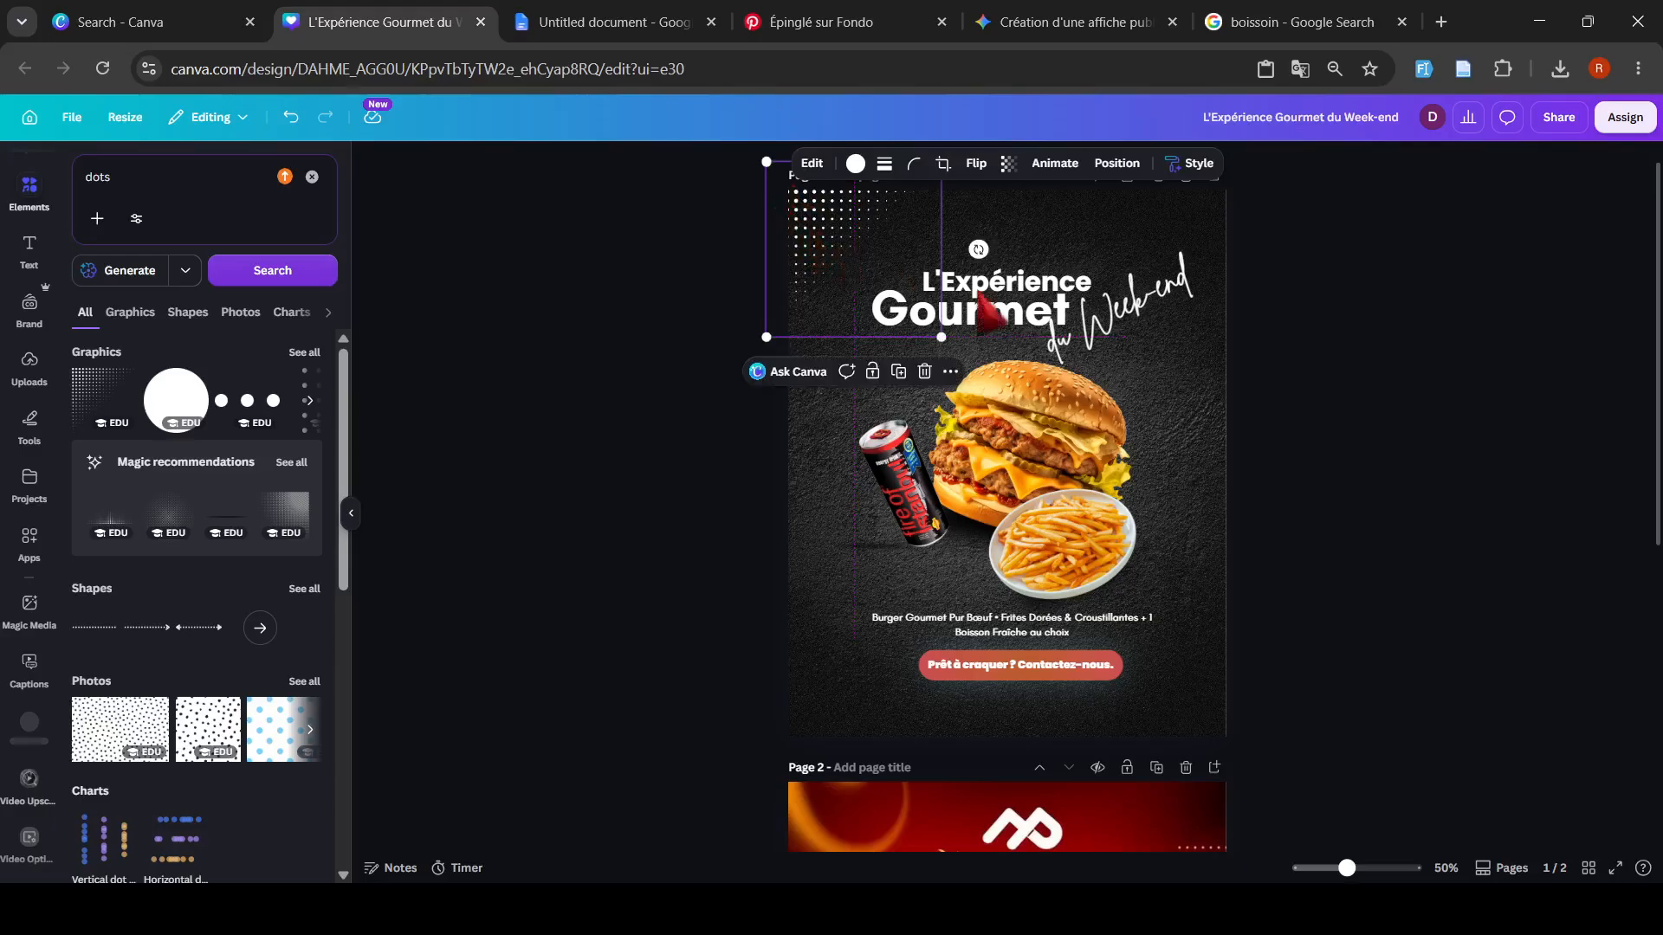
click(1346, 381)
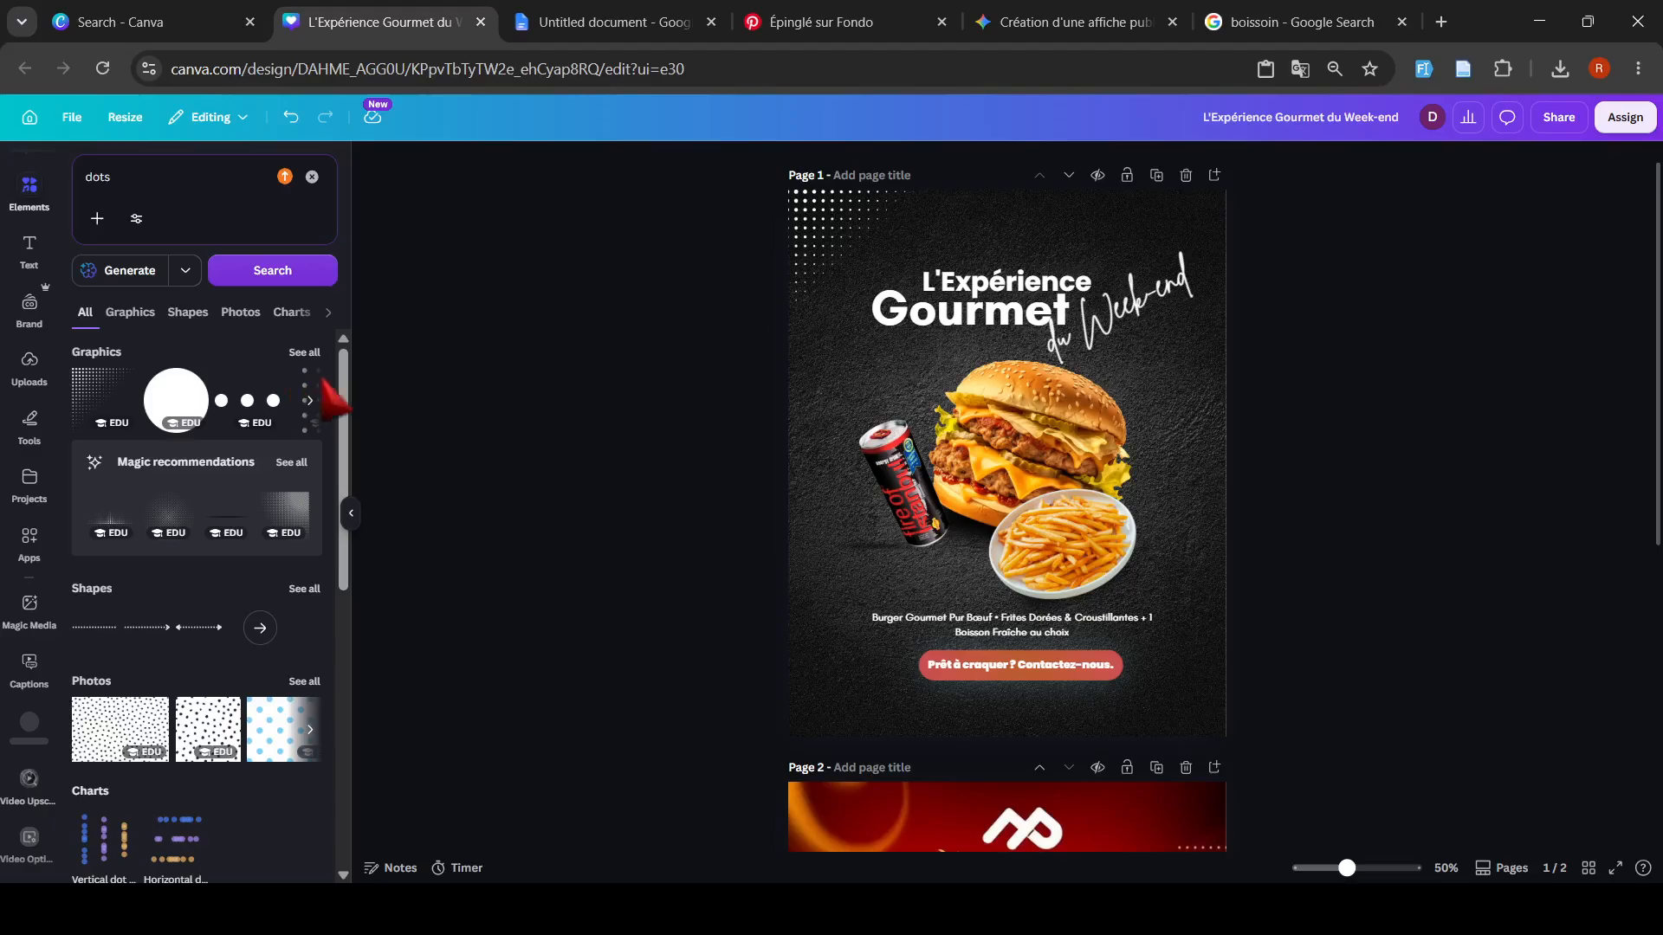
click(837, 238)
key(Escape)
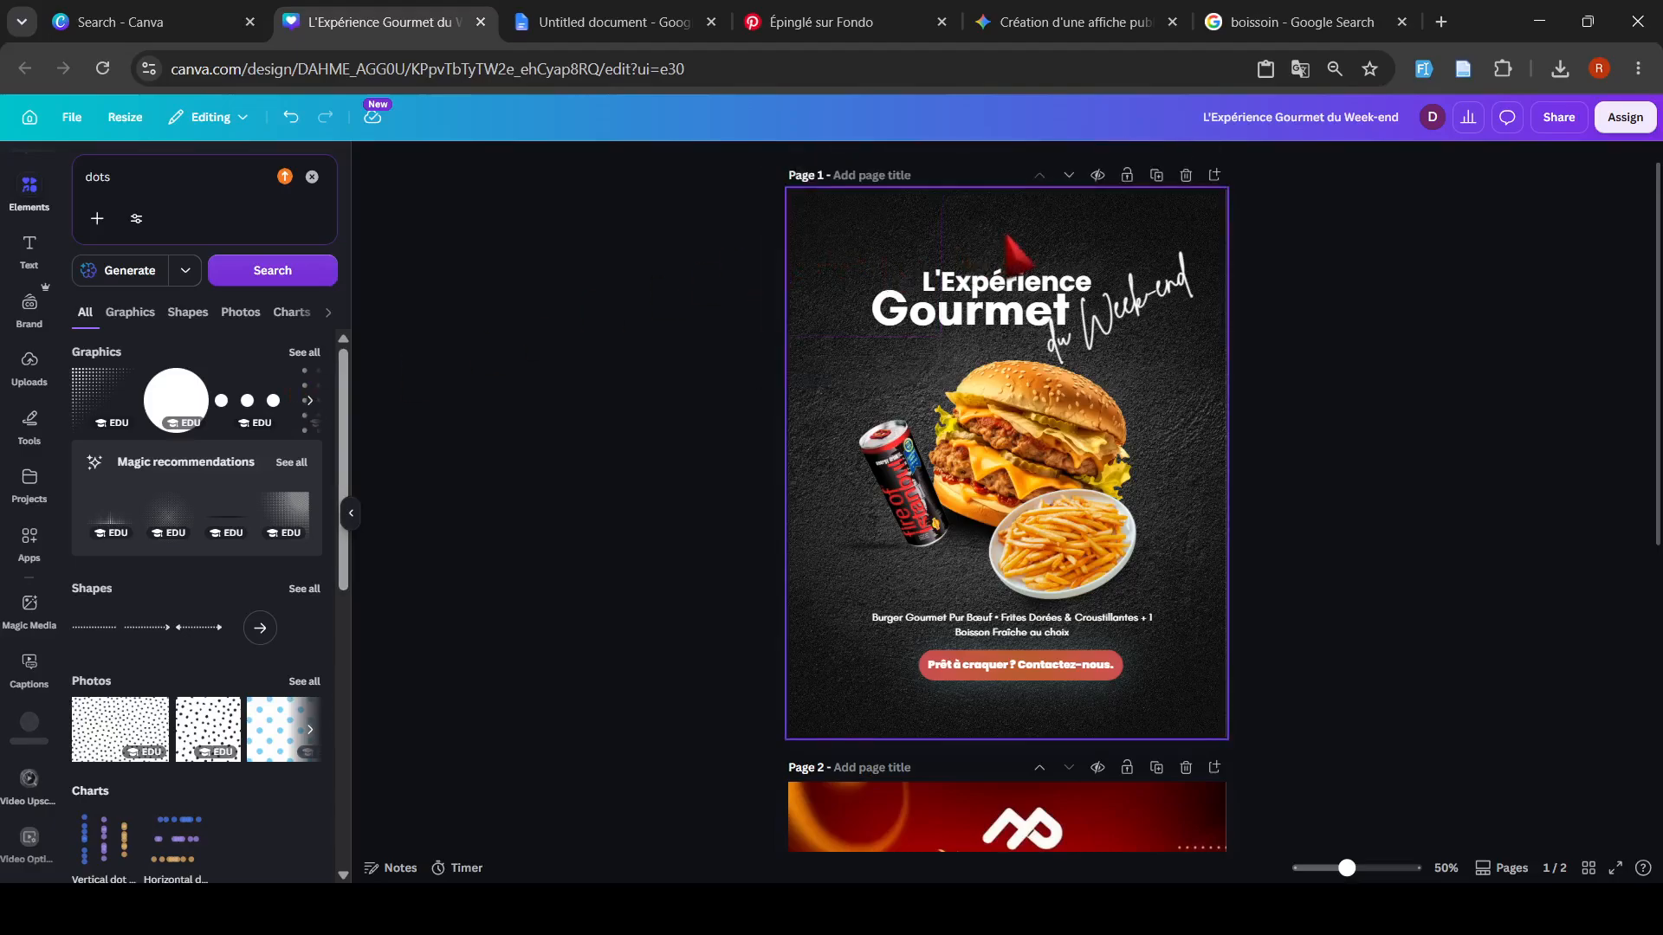
Step: Add the wavy halftone graphic from the dots results, enlarge it at the poster's right edge and color it white
click(303, 352)
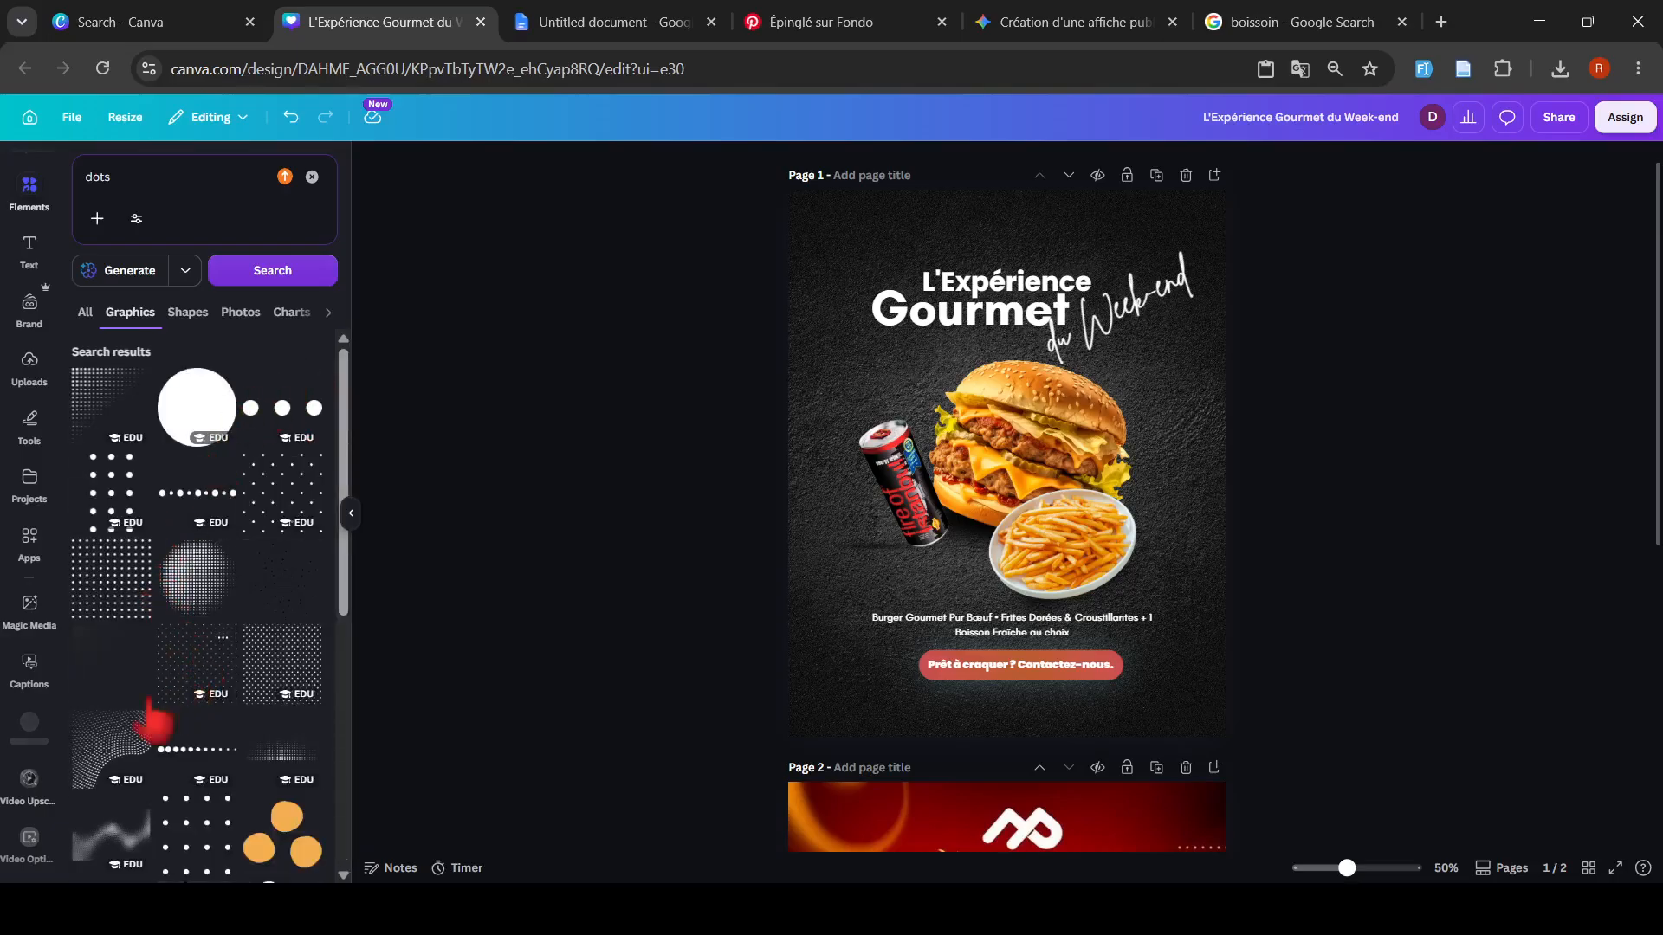
scroll(193, 660, down, 2)
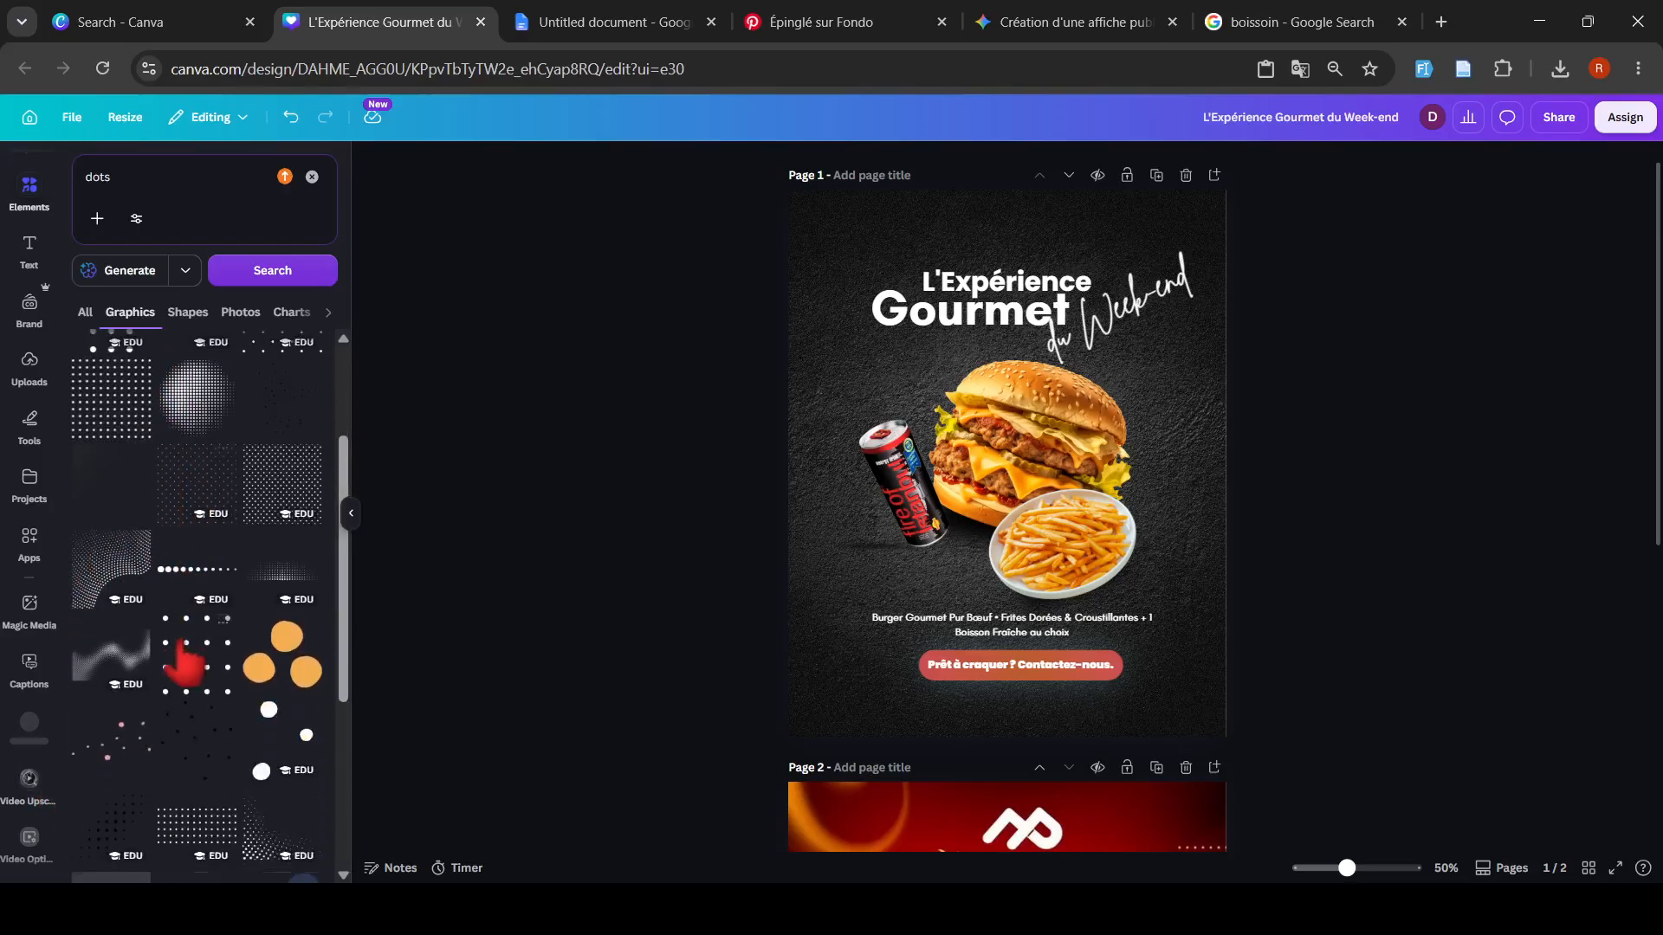
click(107, 657)
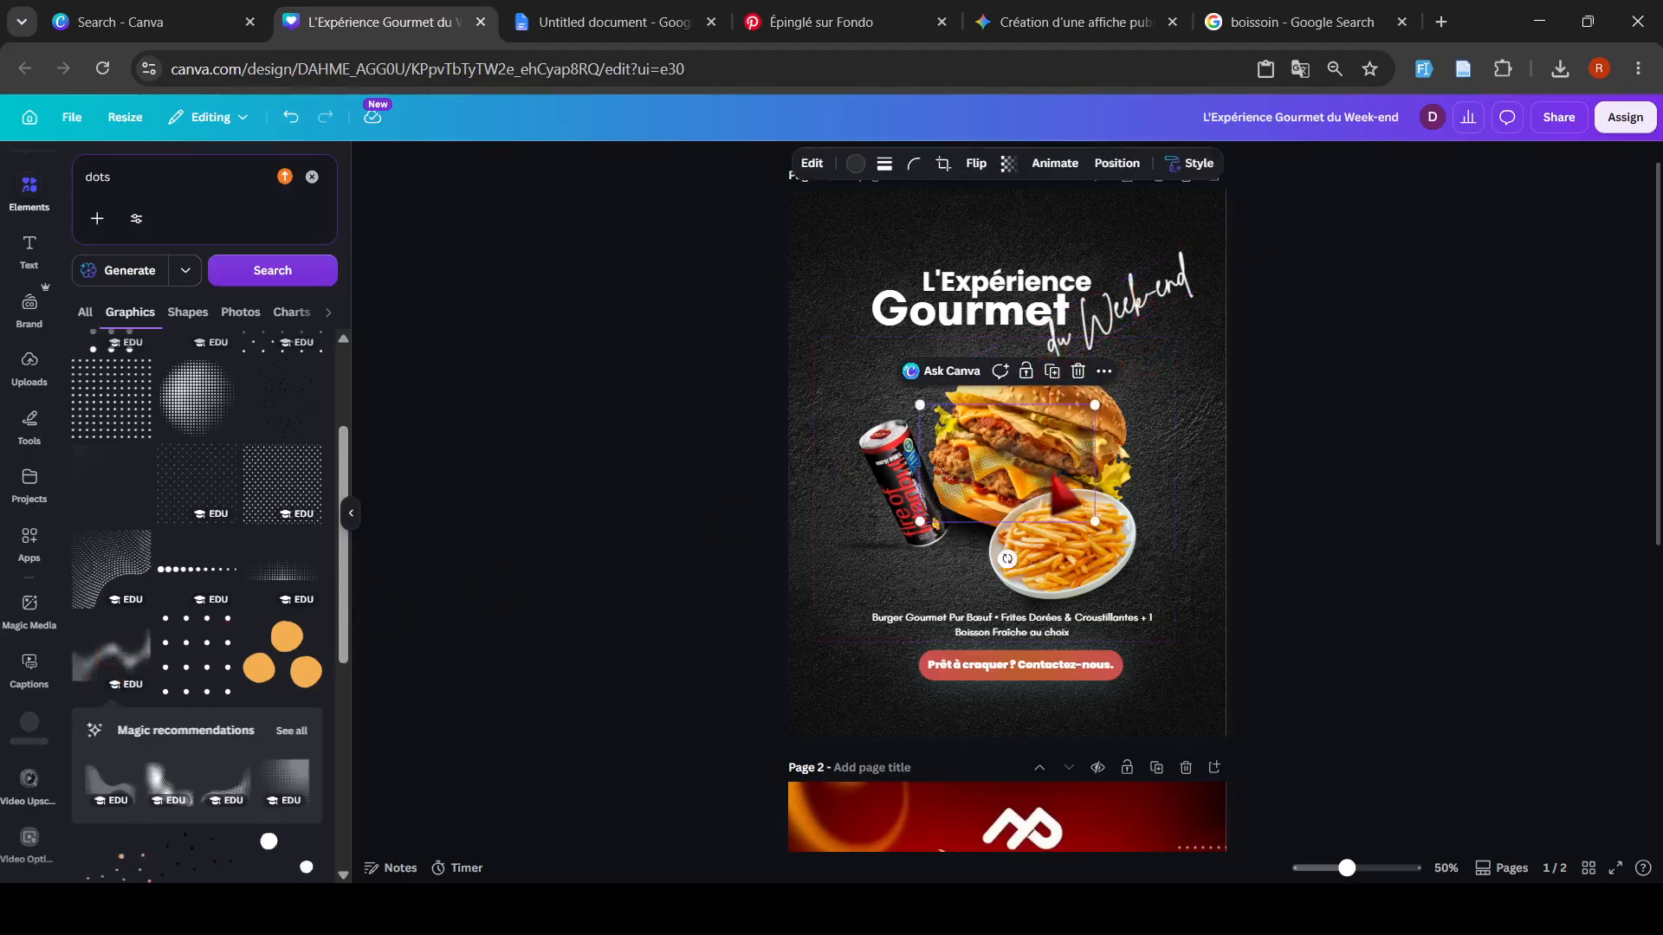
drag(1014, 484, 838, 283)
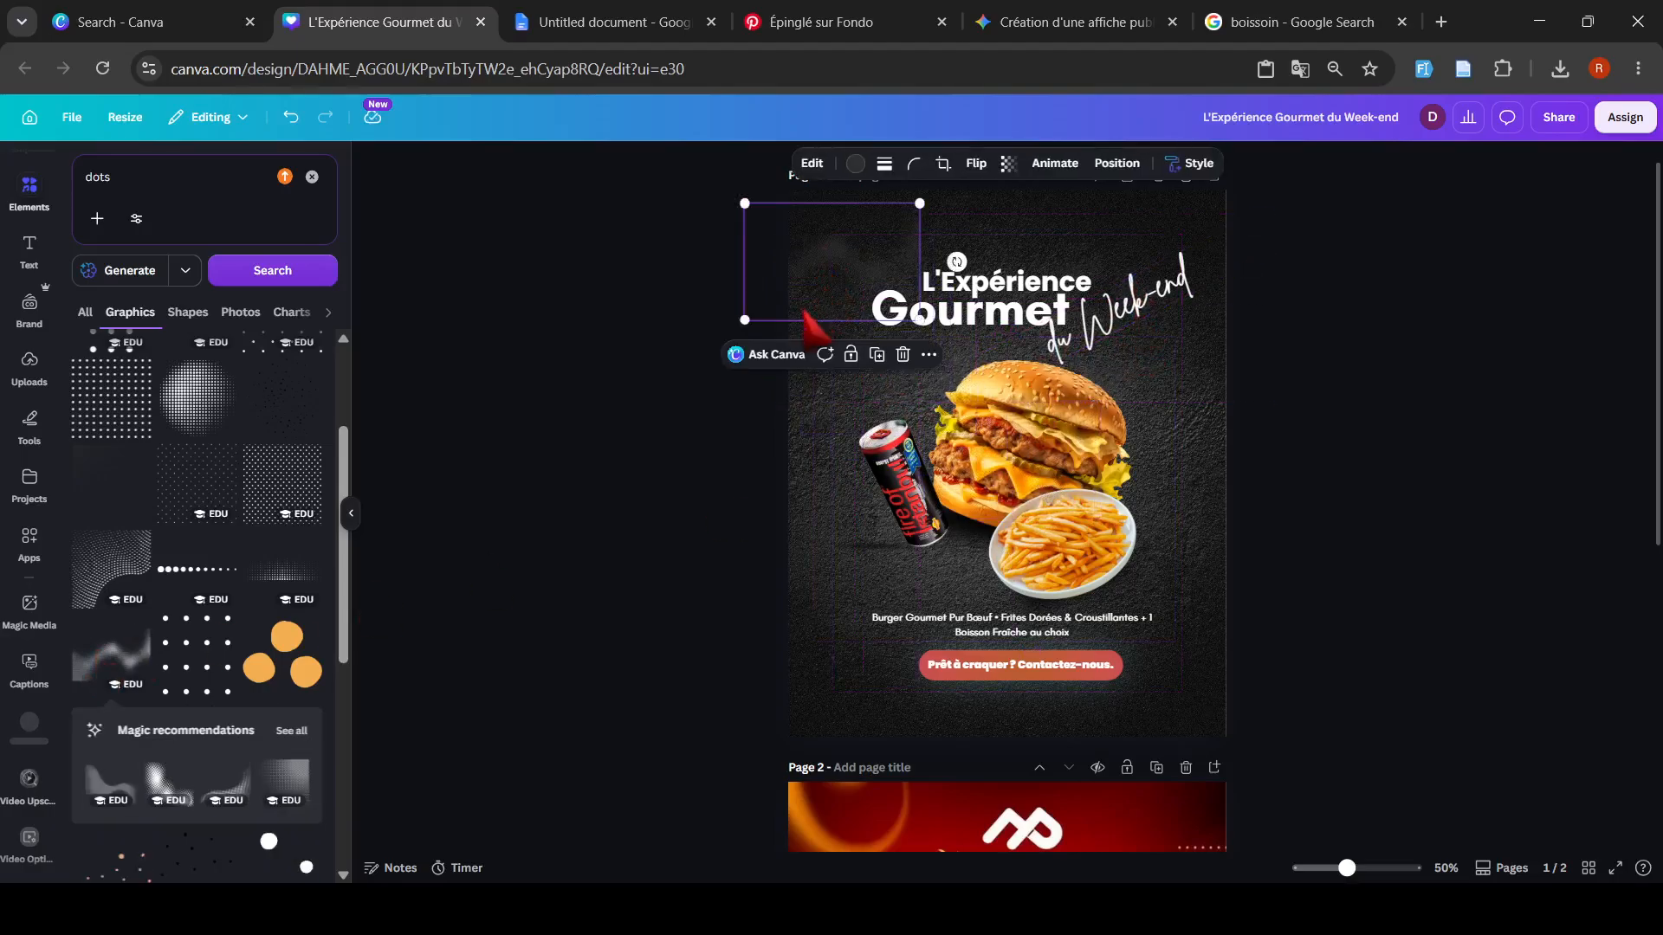
drag(743, 324, 695, 400)
drag(805, 288, 1225, 382)
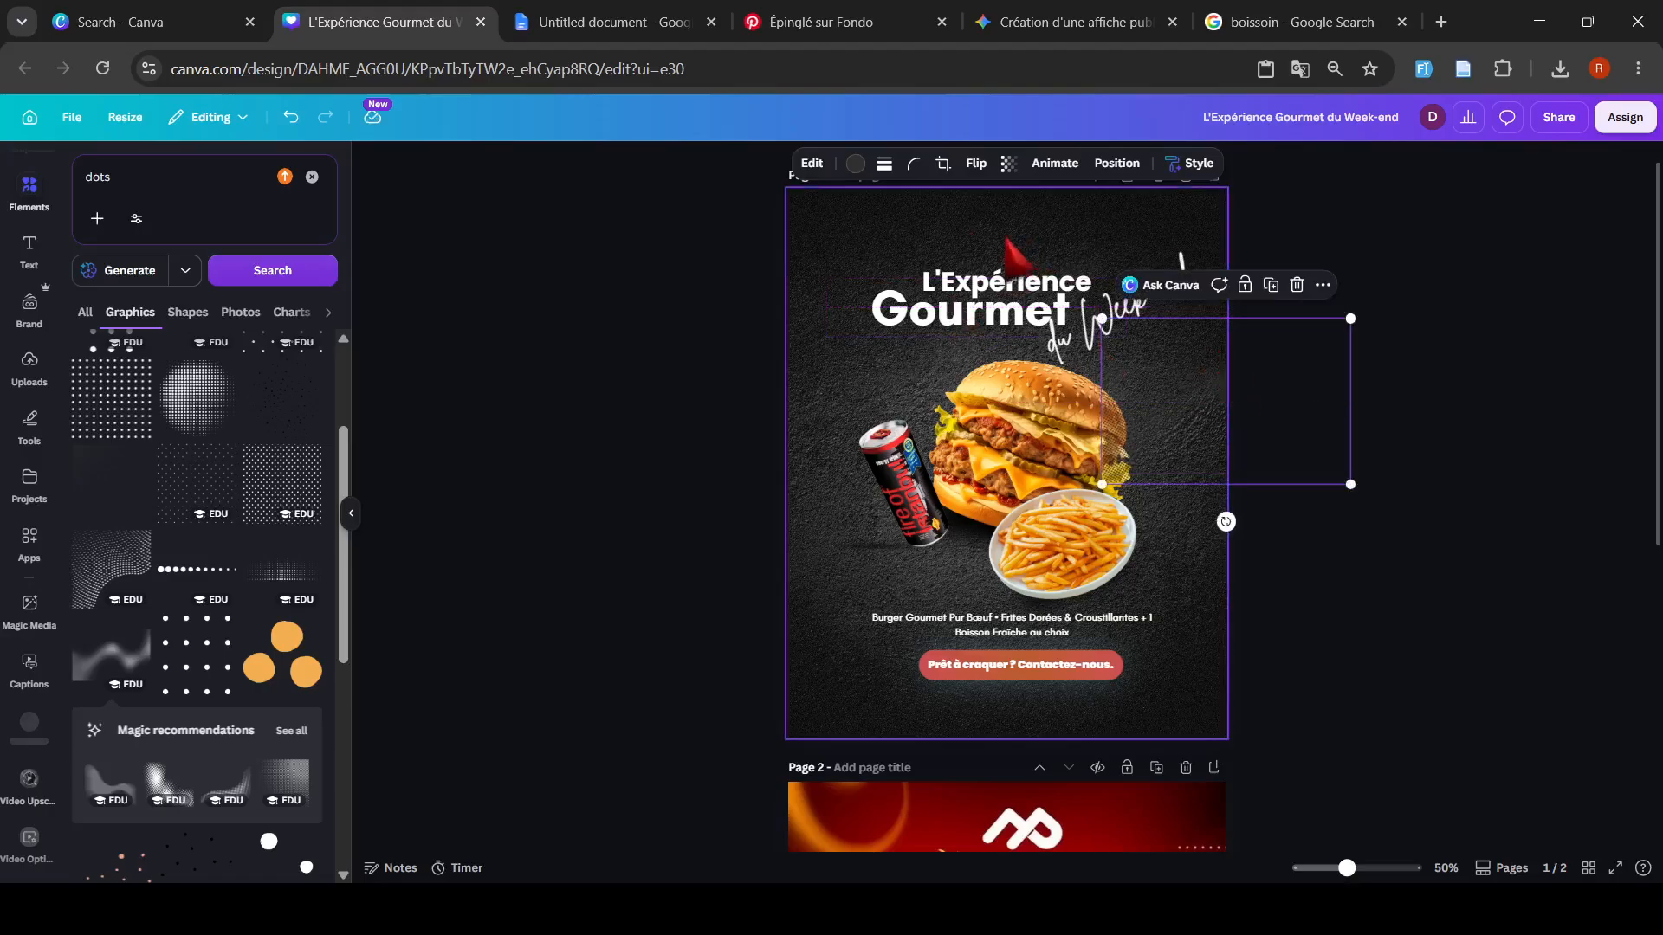
click(854, 164)
click(127, 346)
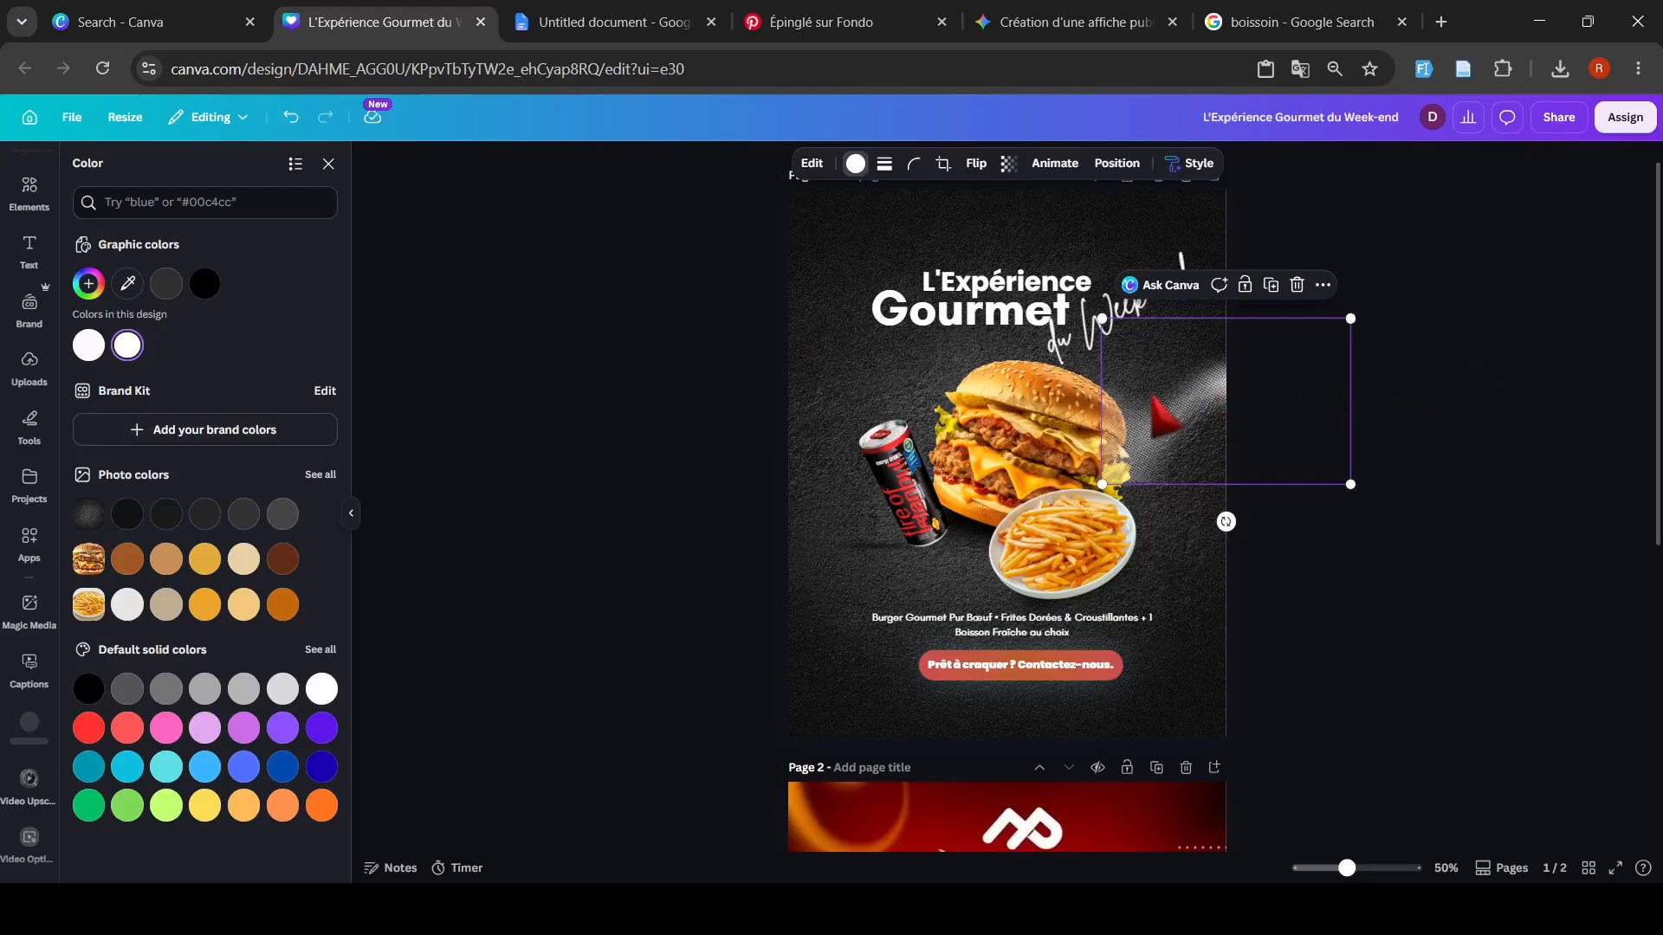
Step: Move the white wavy halftone over the burger's right side and place its layer directly behind the food group
drag(1155, 396, 1060, 437)
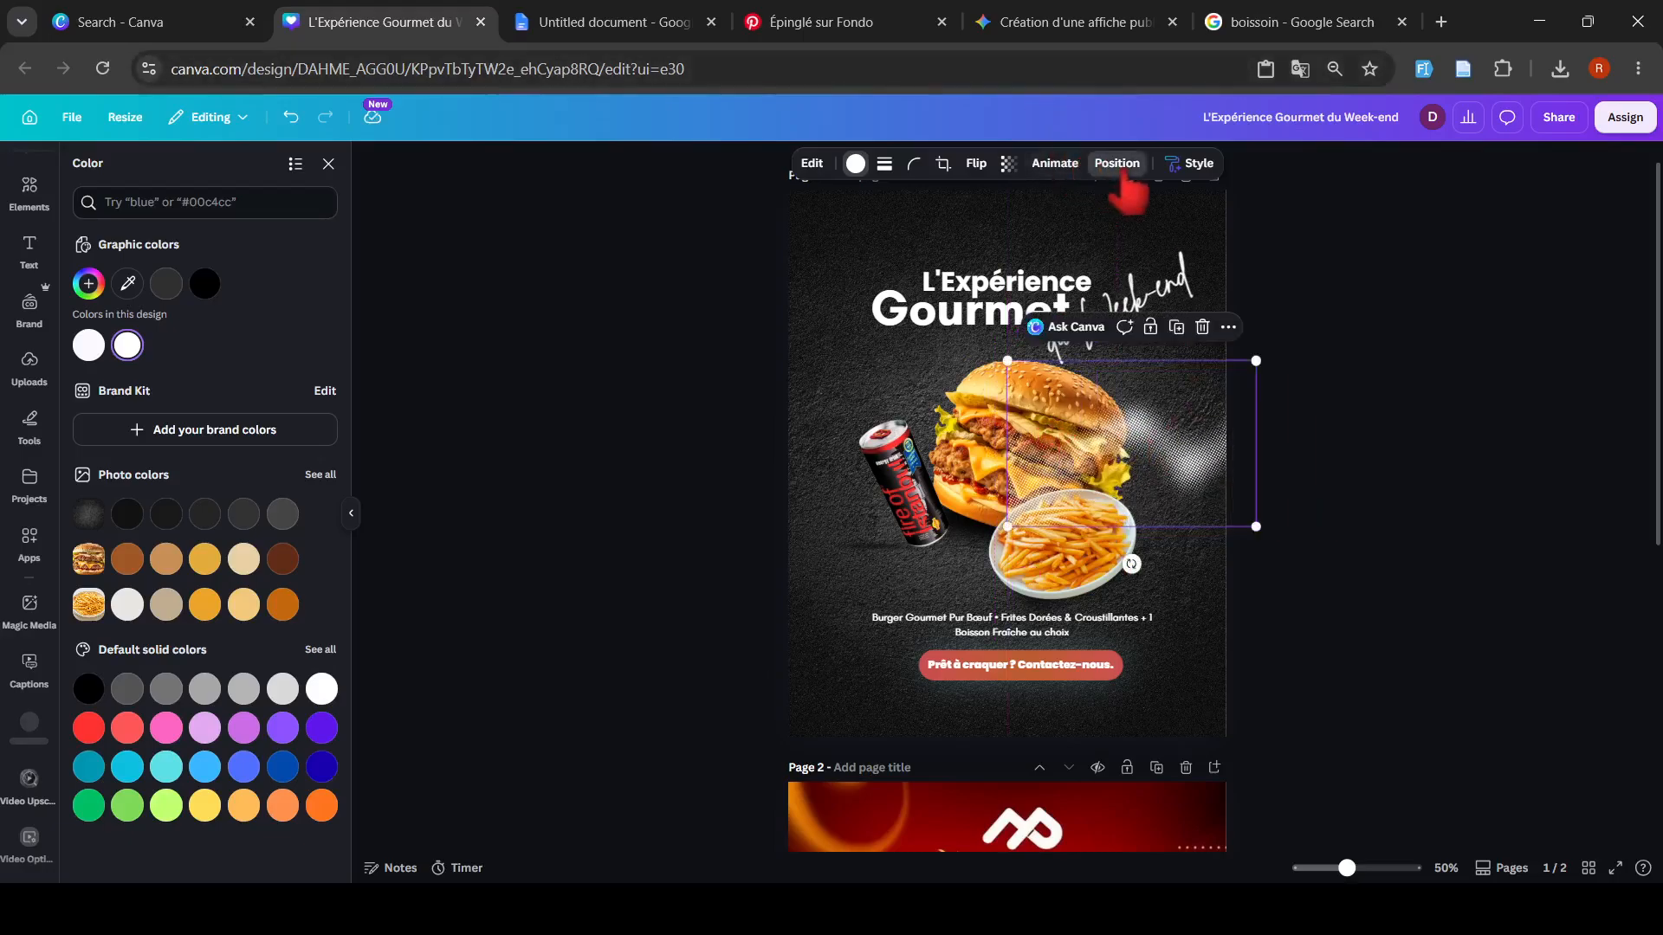
click(1121, 174)
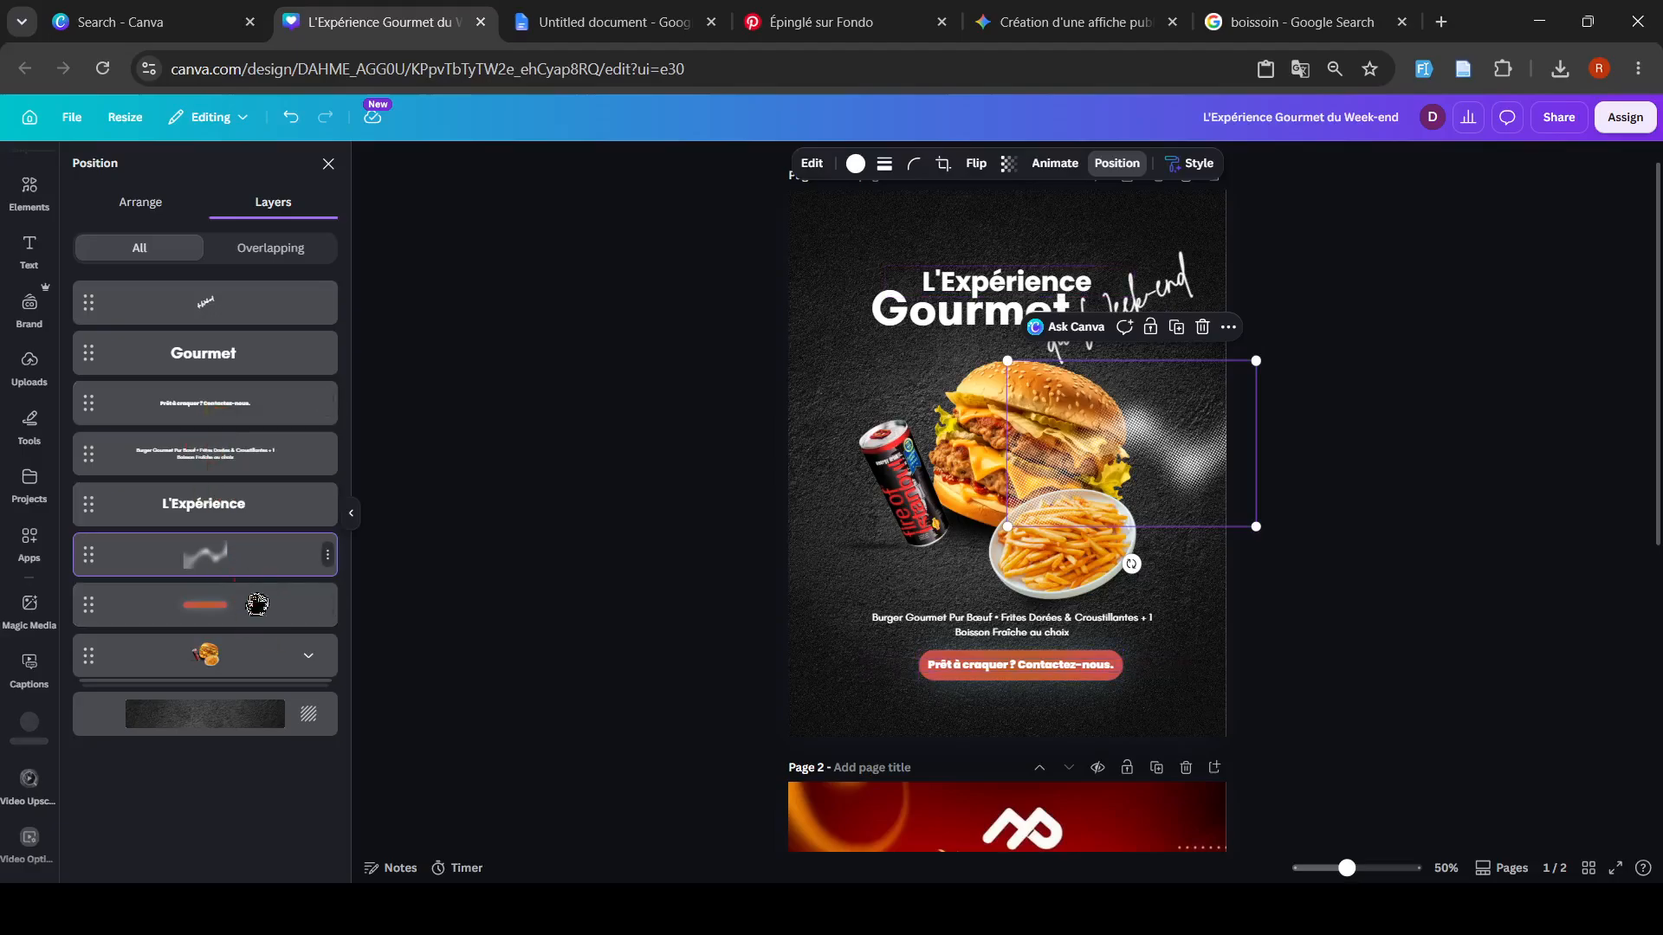
drag(257, 604, 260, 667)
click(28, 193)
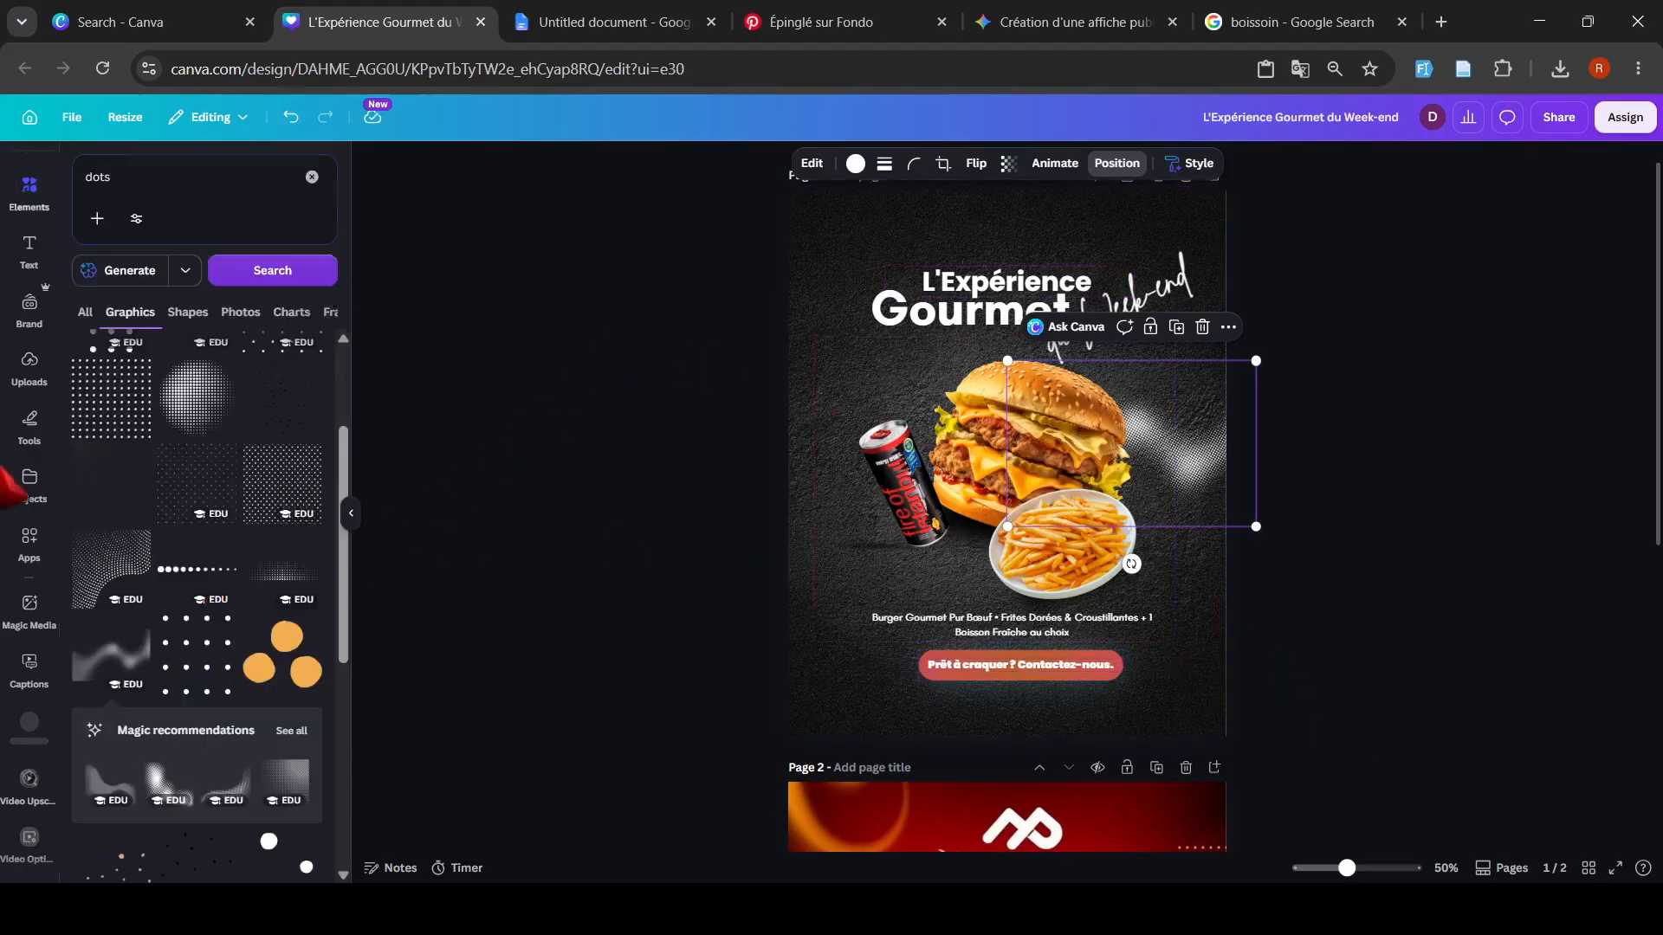
Step: Duplicate the wavy halftone at the poster's left edge beside the can and place the copy's layer behind the food group
drag(1174, 394, 933, 517)
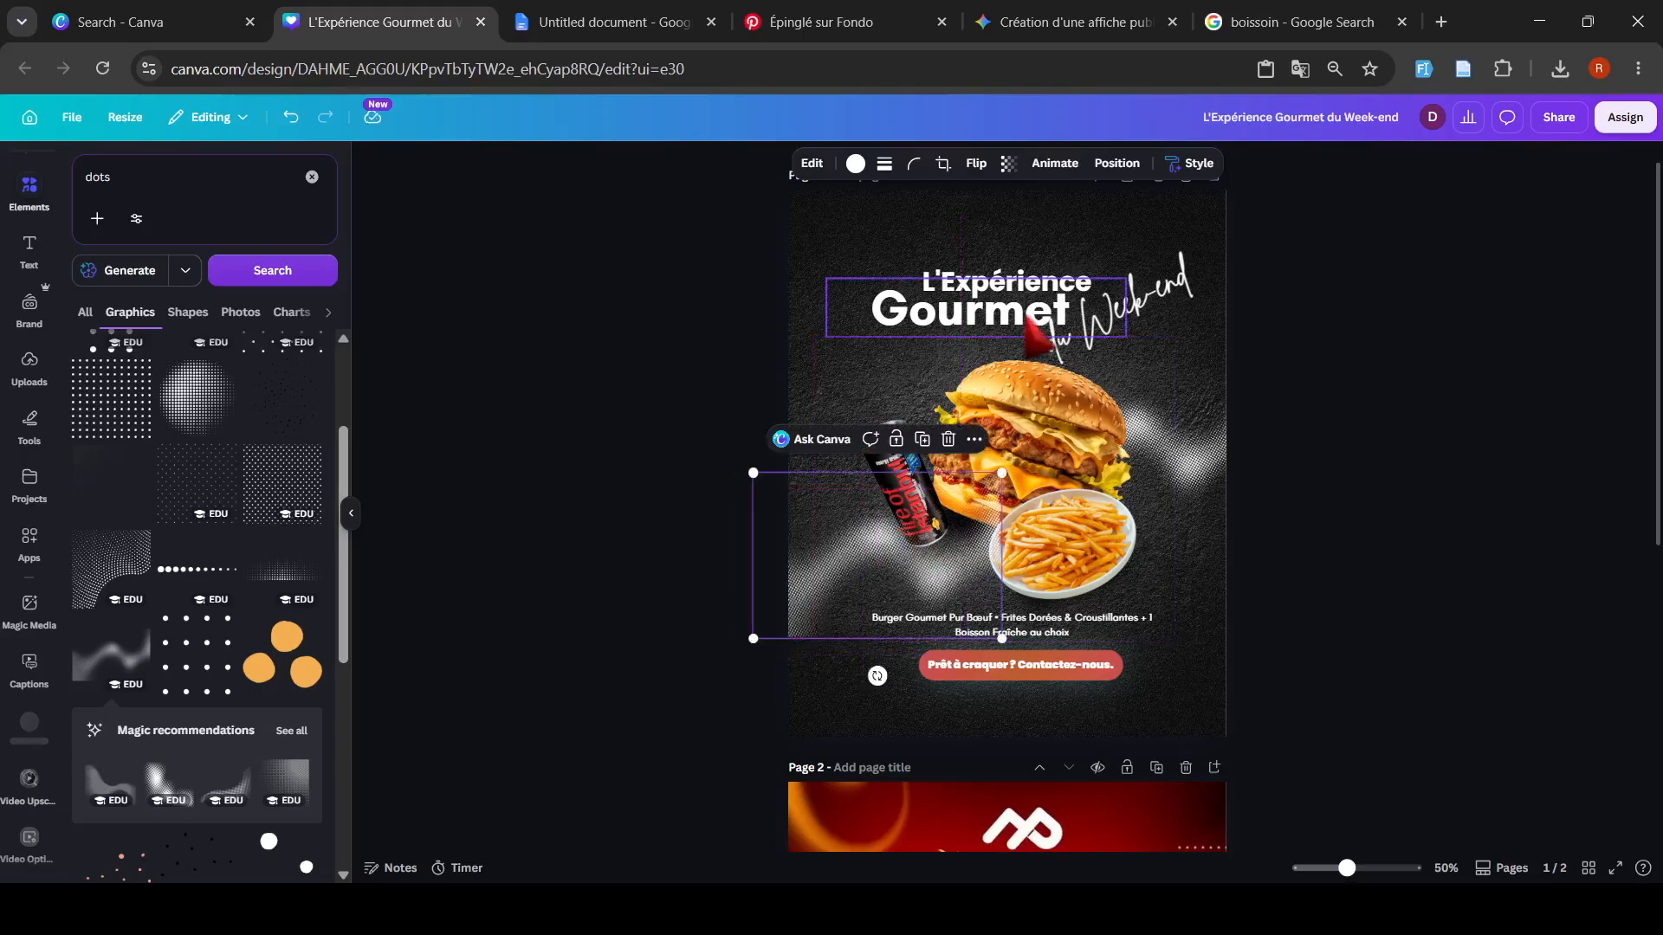
click(1120, 167)
drag(233, 312, 212, 663)
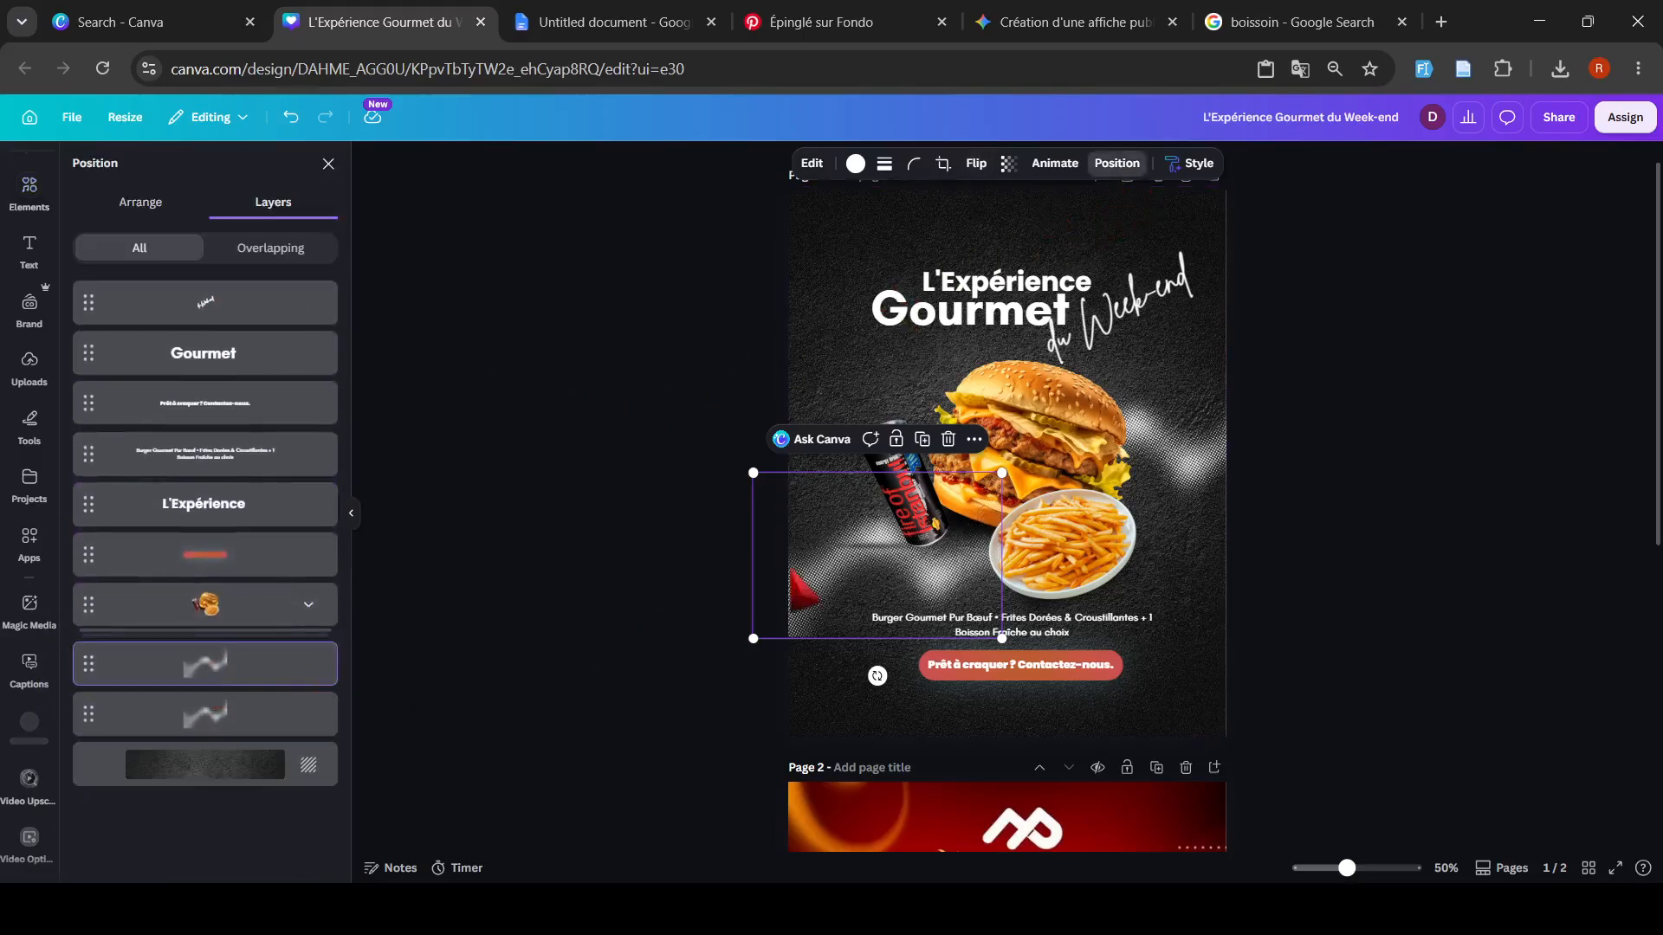
click(1505, 634)
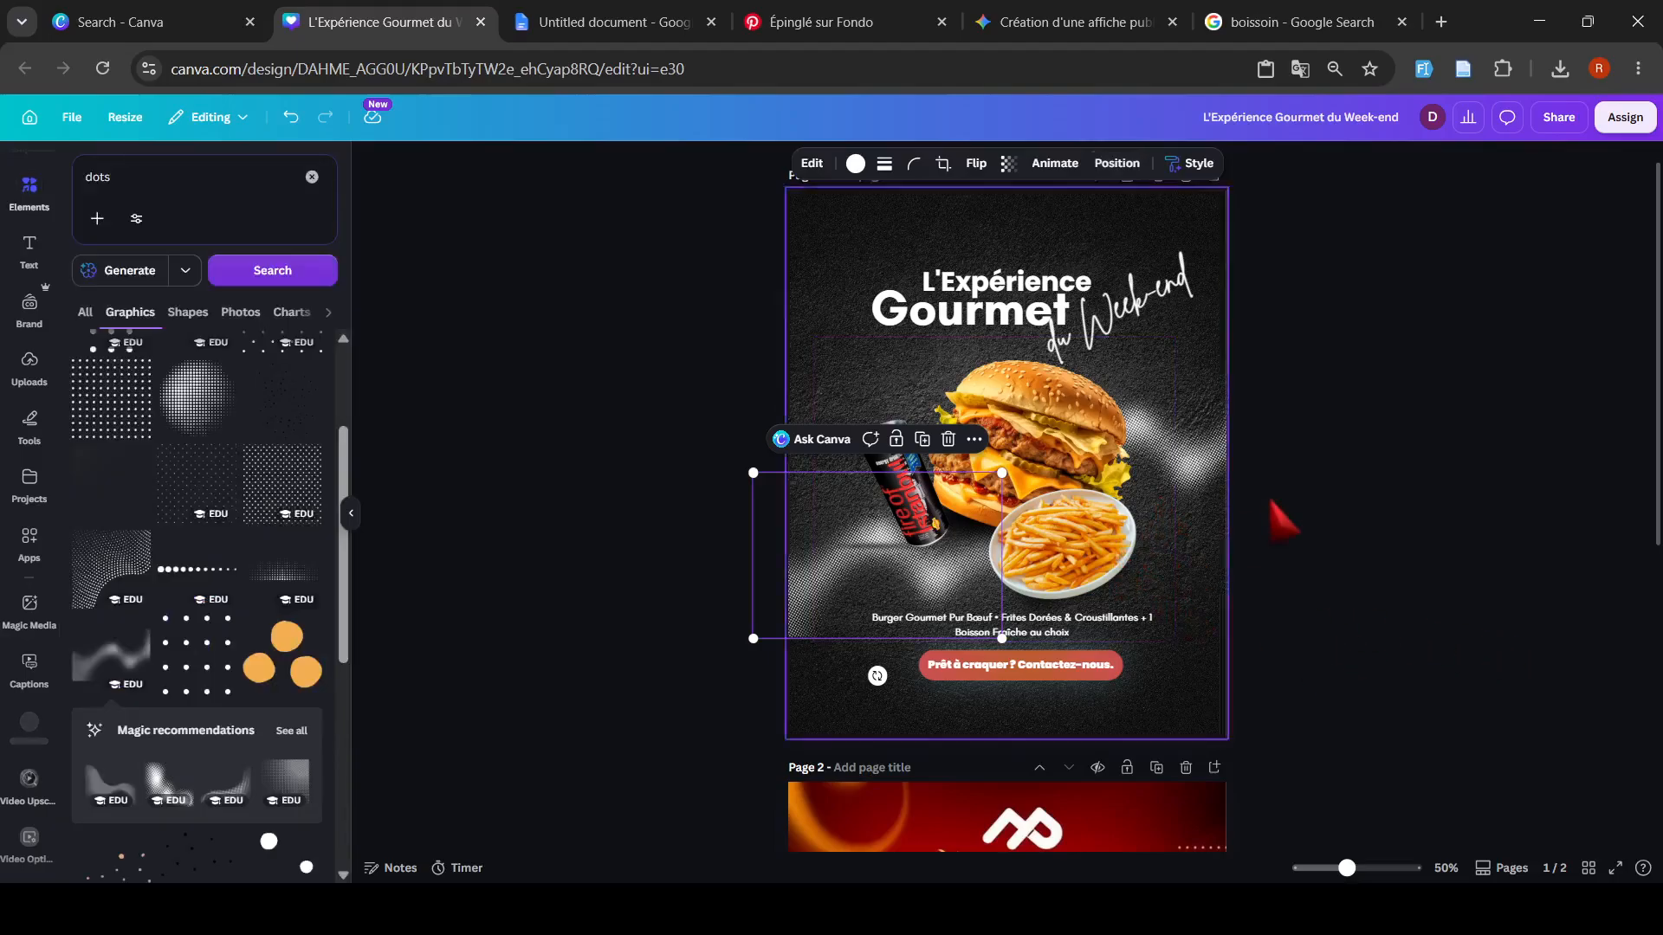
click(1296, 451)
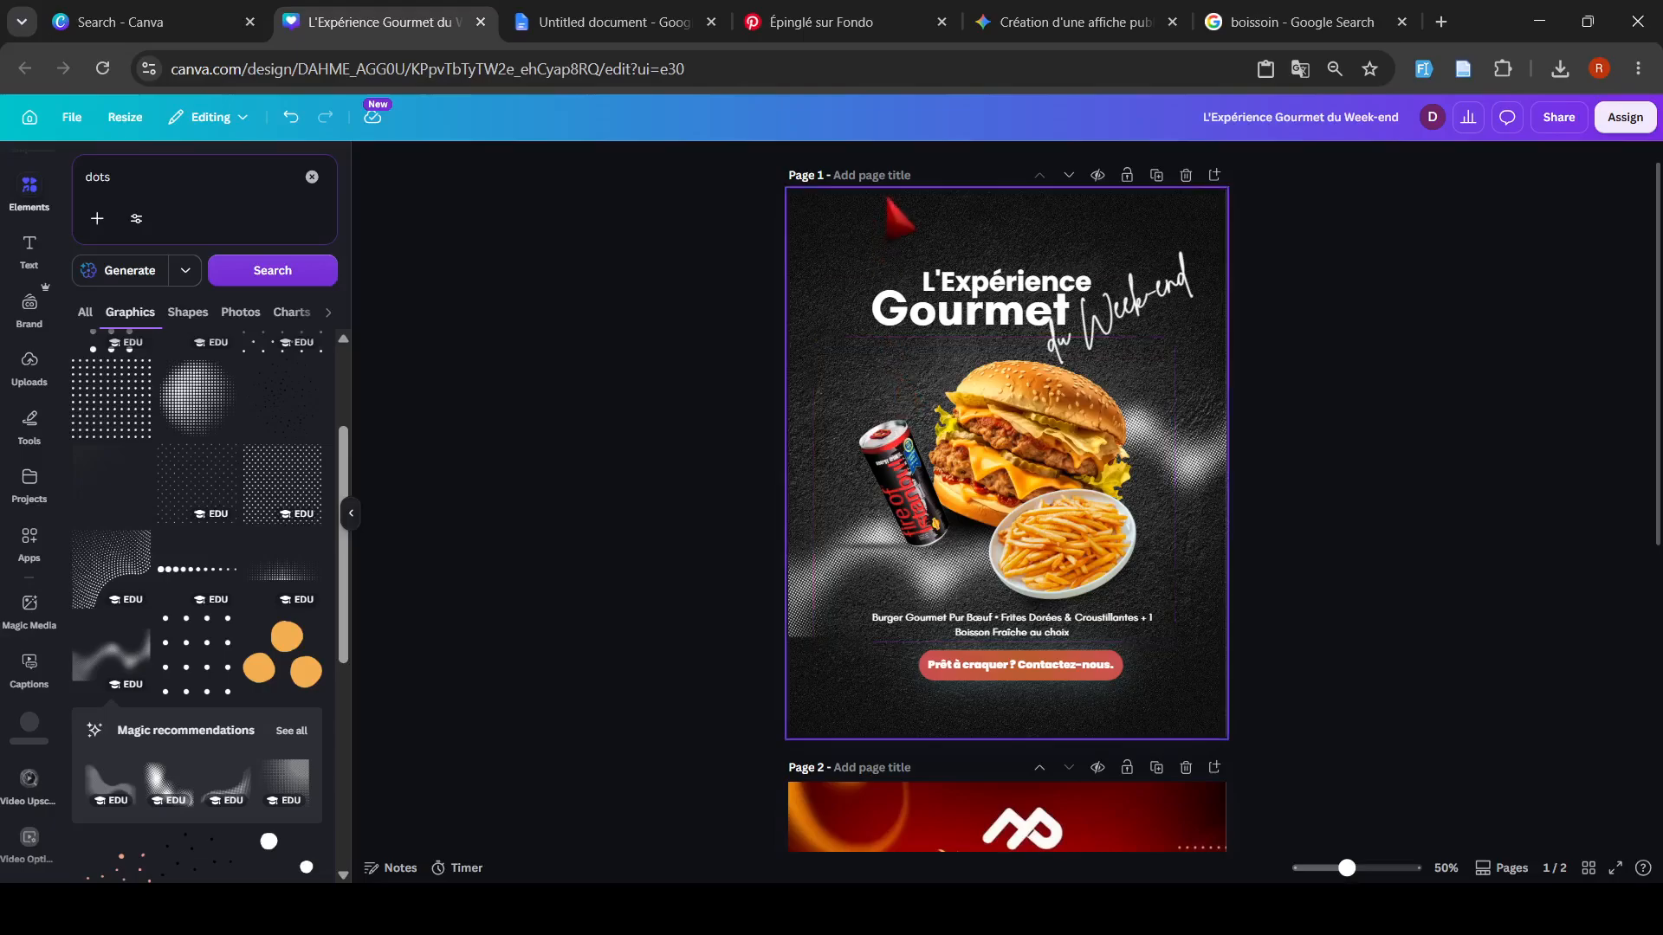
Step: Replace the "dots" search with "blur" in the elements library's graphics
scroll(208, 535, down, 5)
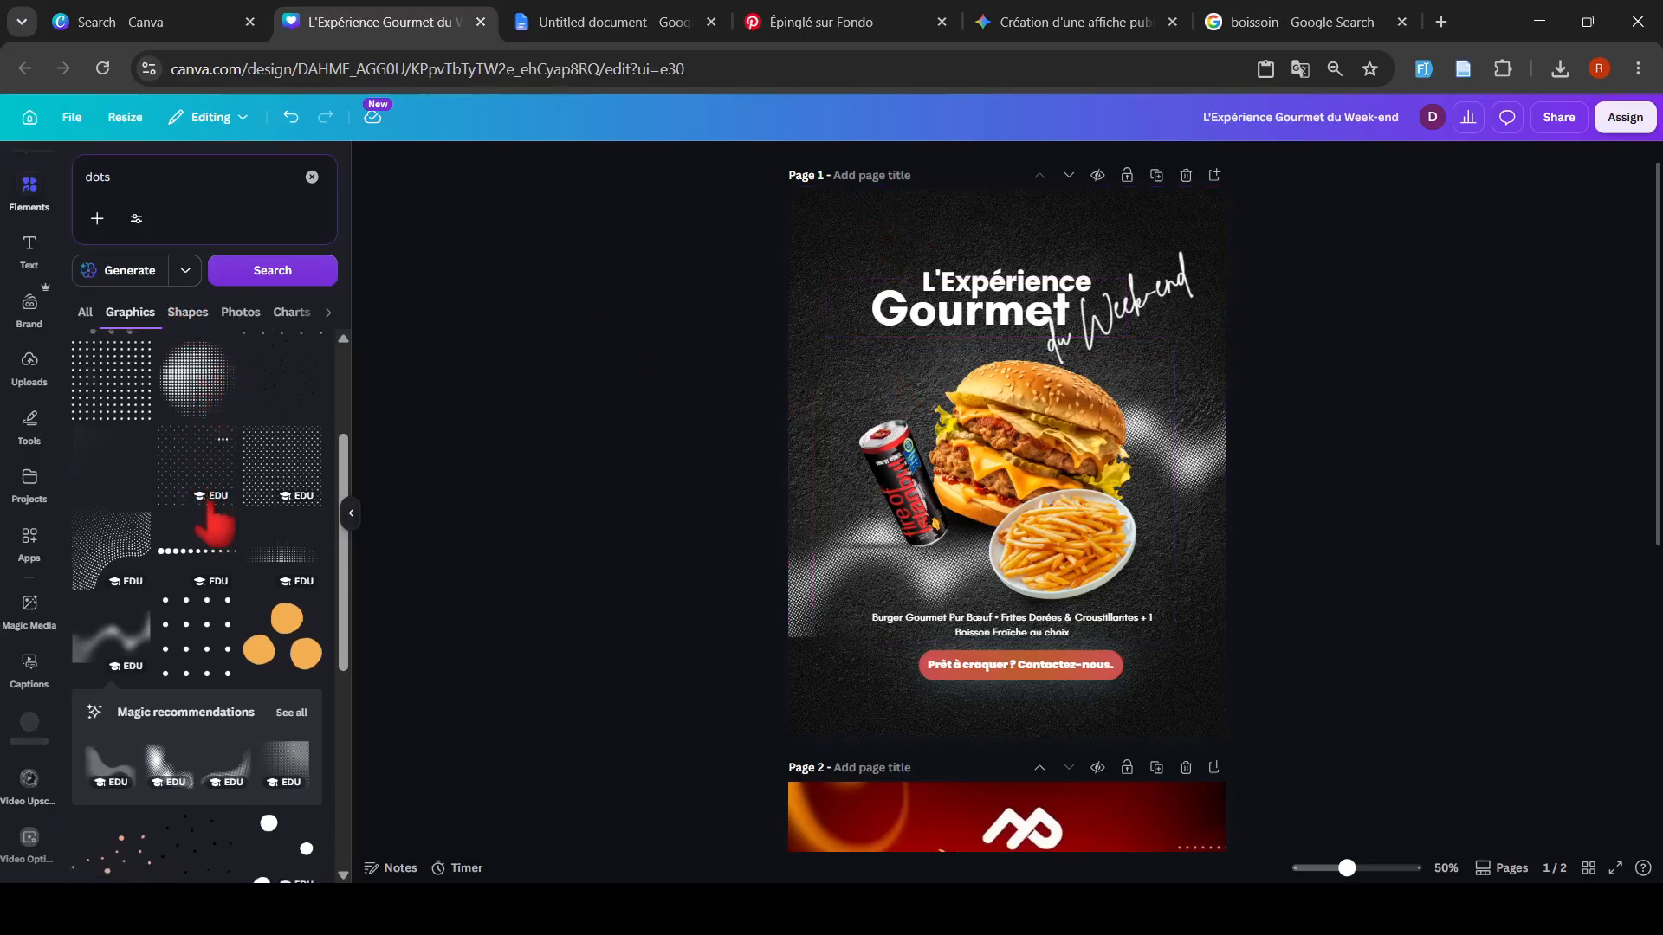
scroll(164, 606, down, 4)
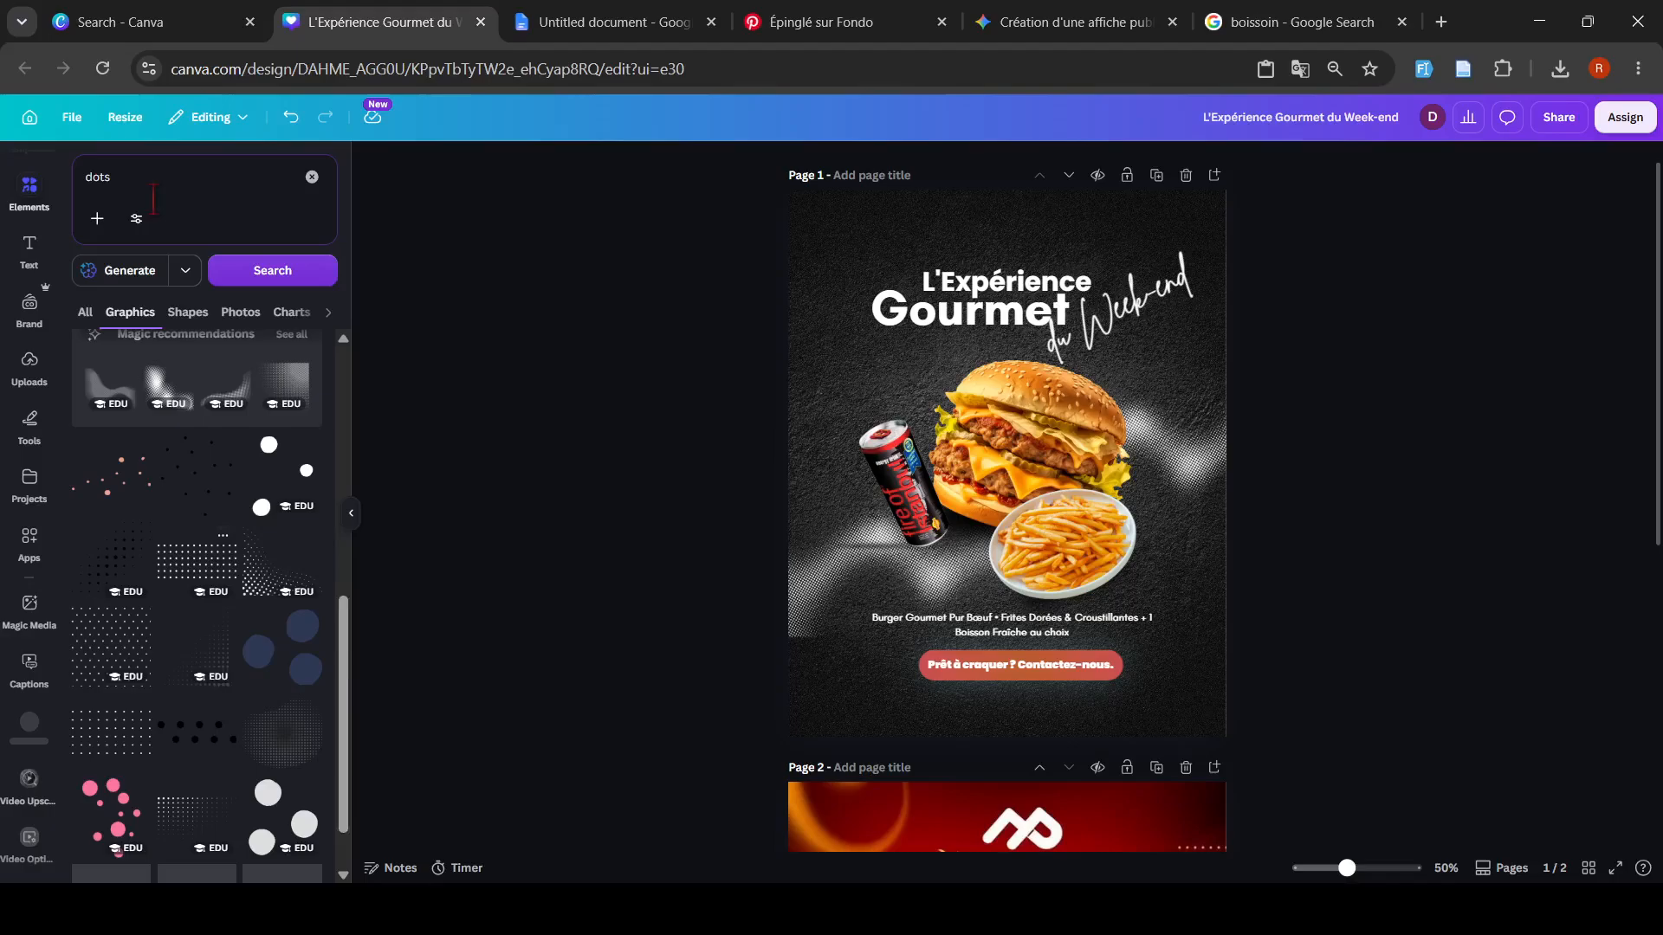
click(132, 176)
key(BackSpace)
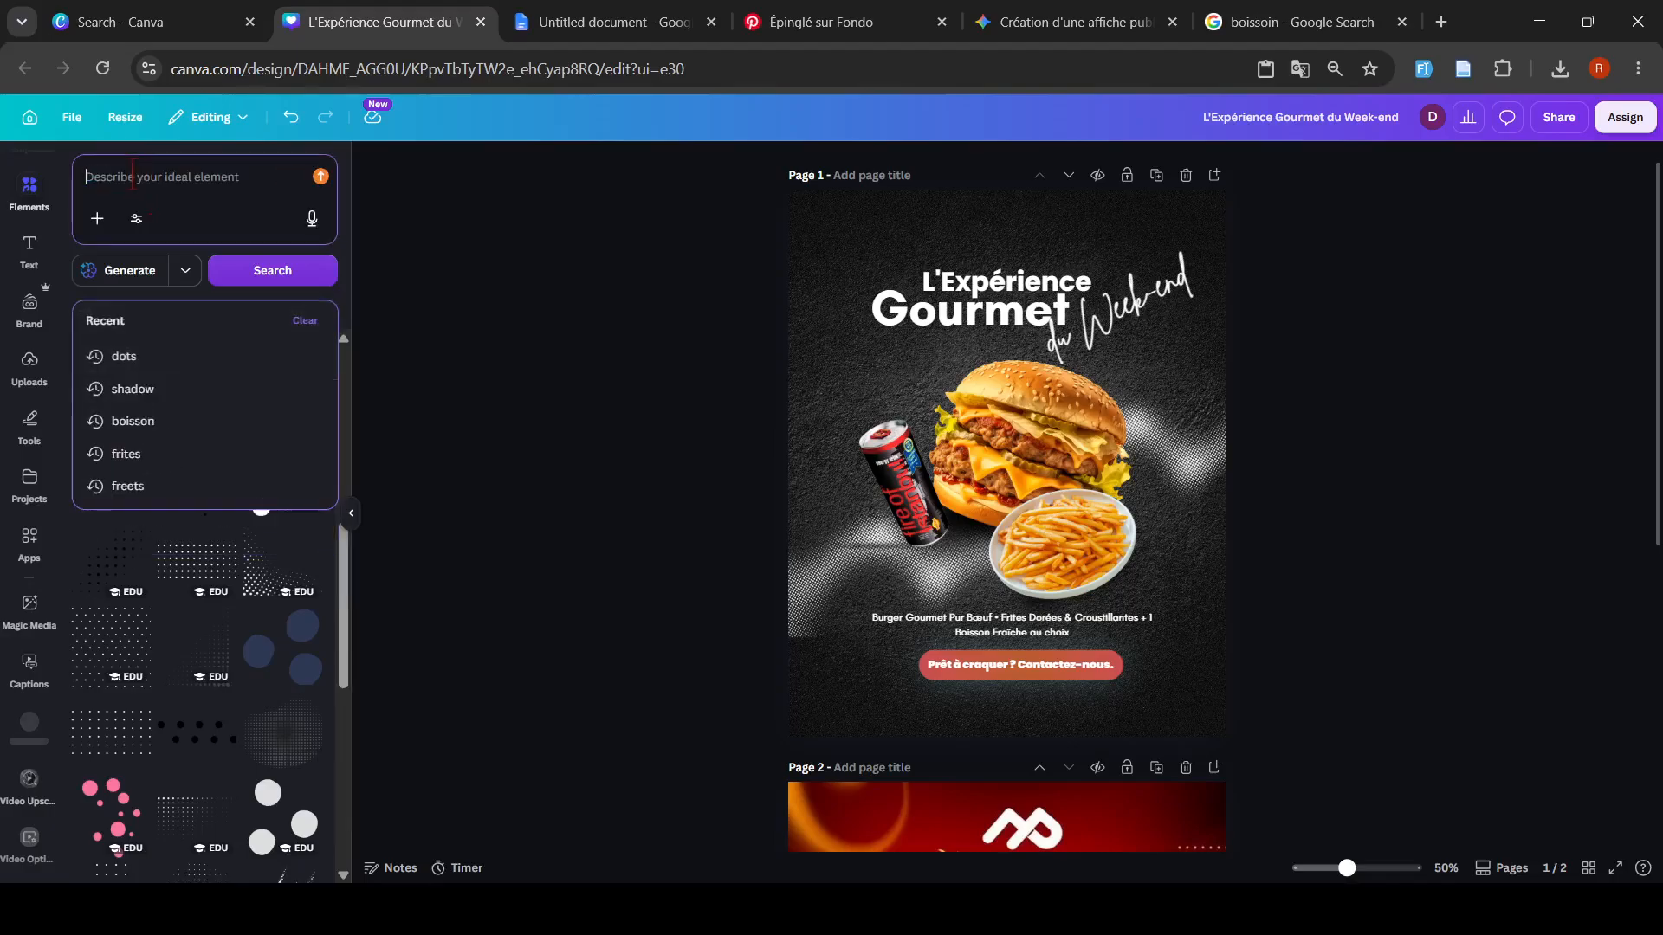
text(bulr)
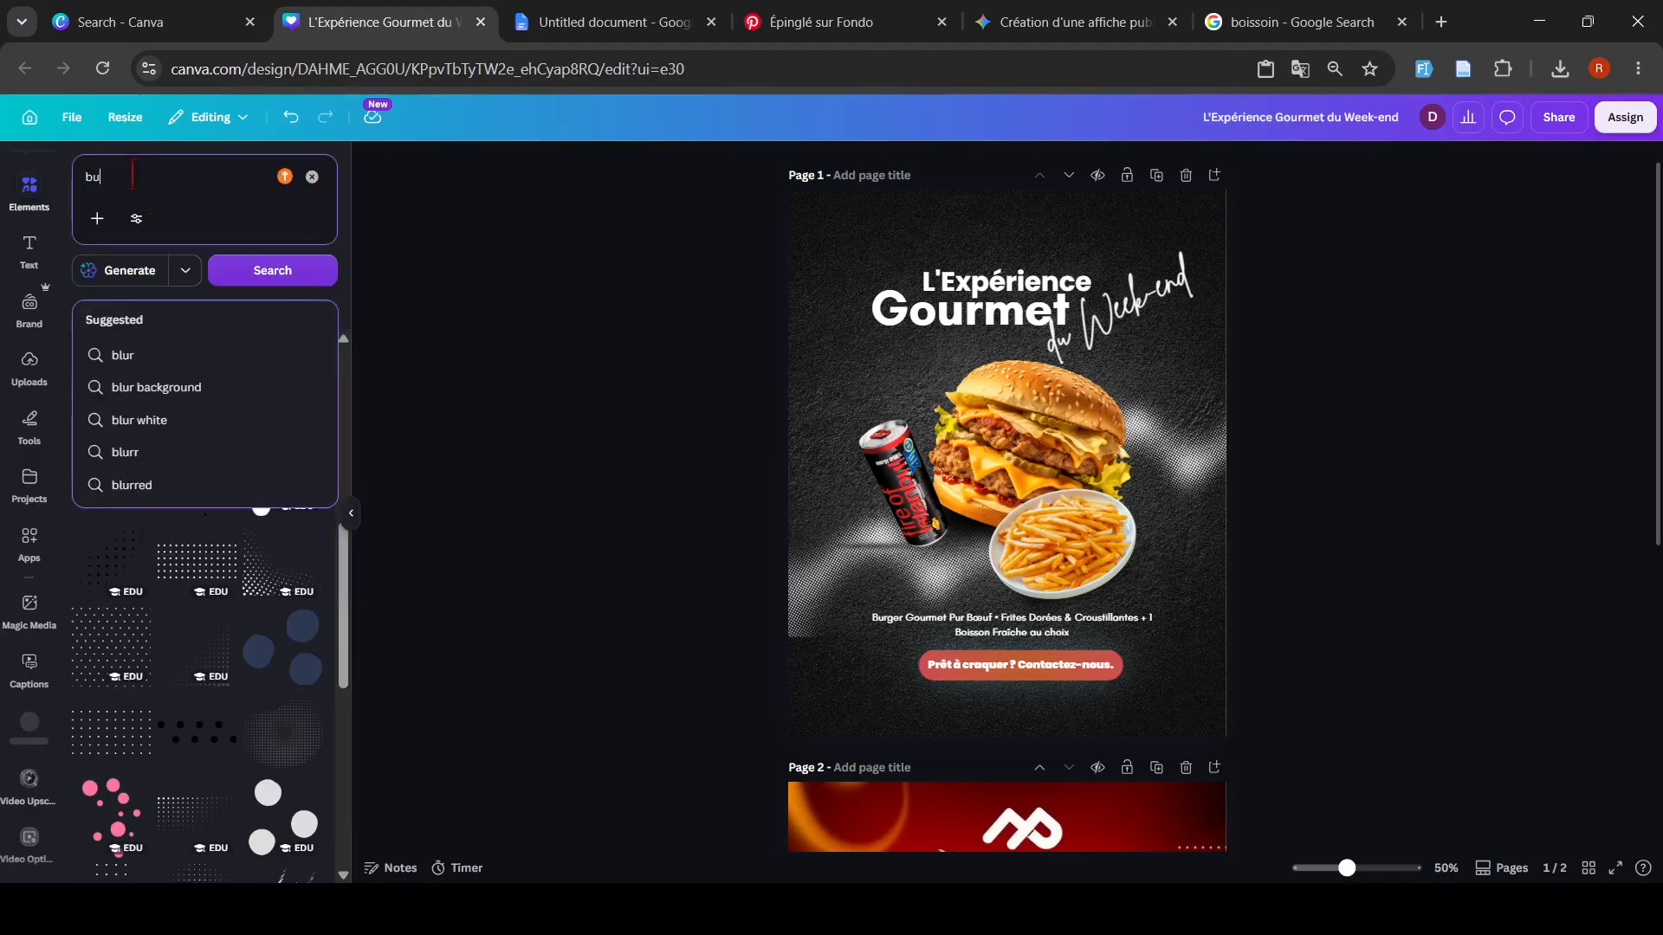
key(BackSpace)
text(lur)
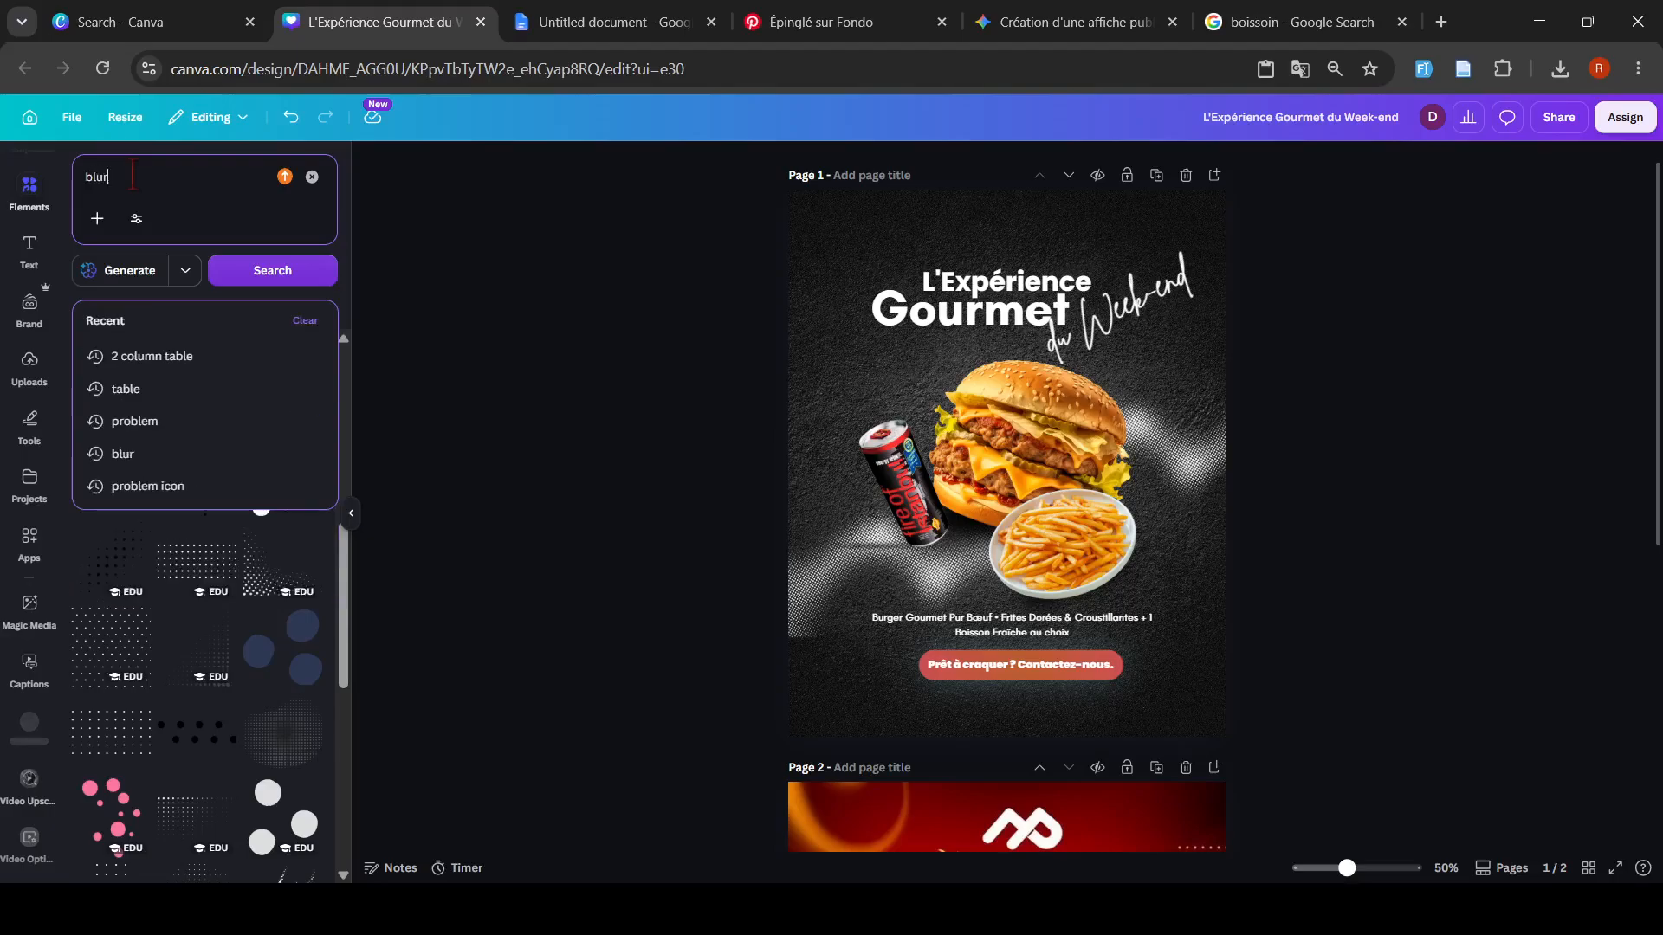
key(Return)
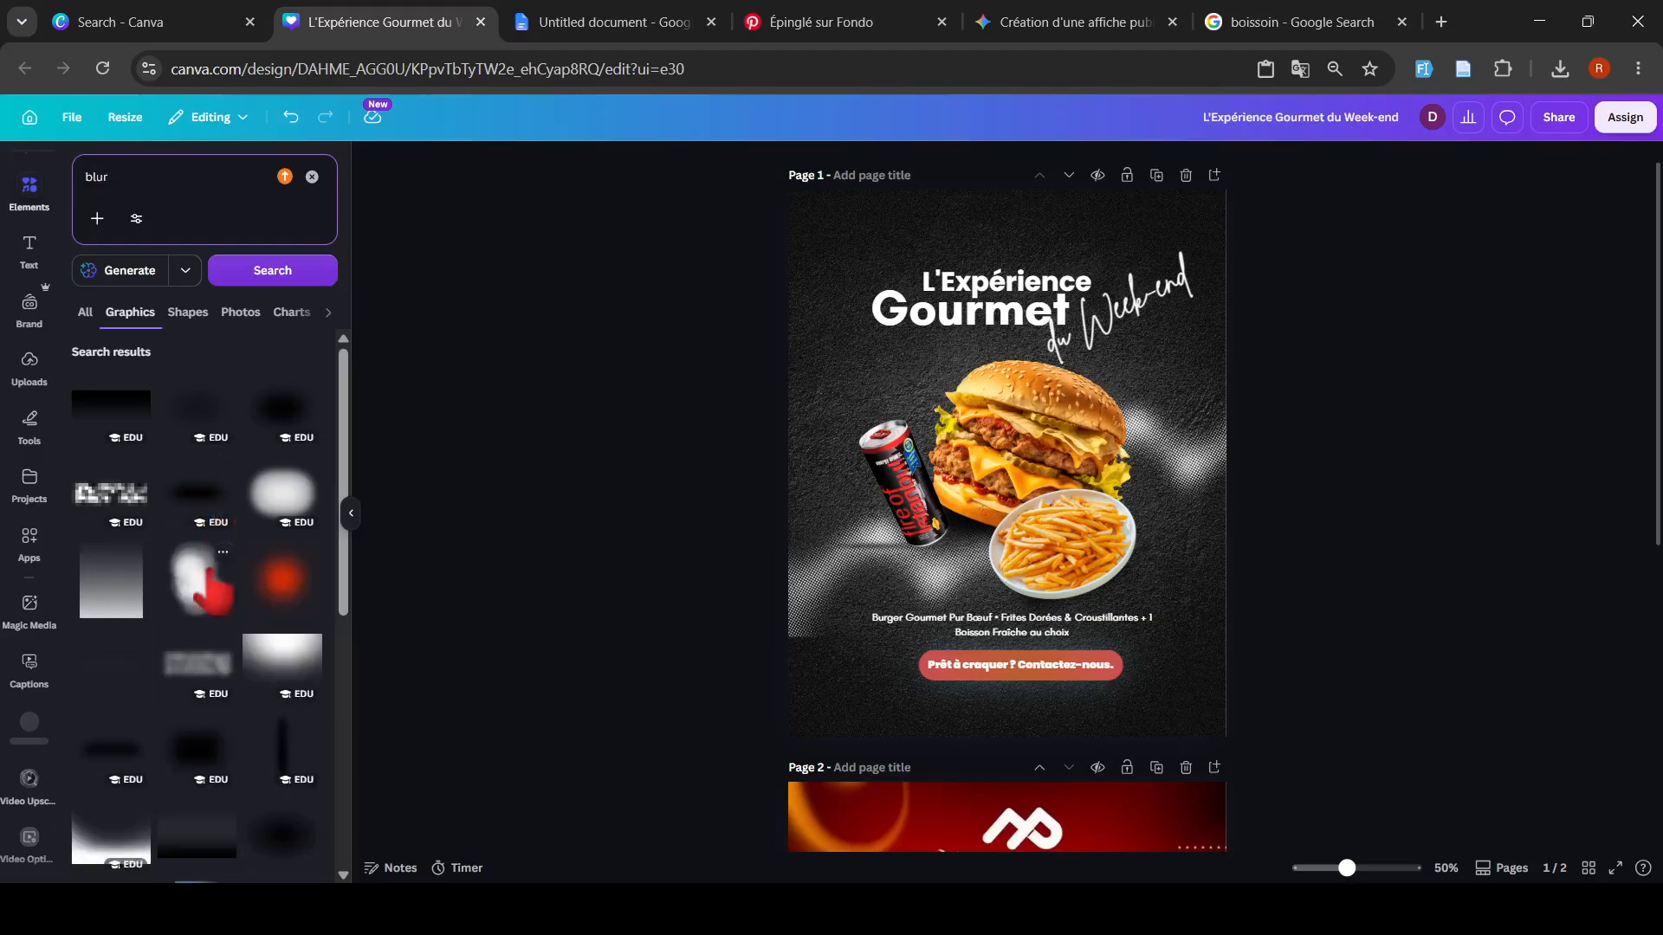
Step: Add the soft white rounded blur graphic and place it partly off the page as a glow in the poster's upper-left corner
click(281, 491)
drag(978, 398, 723, 167)
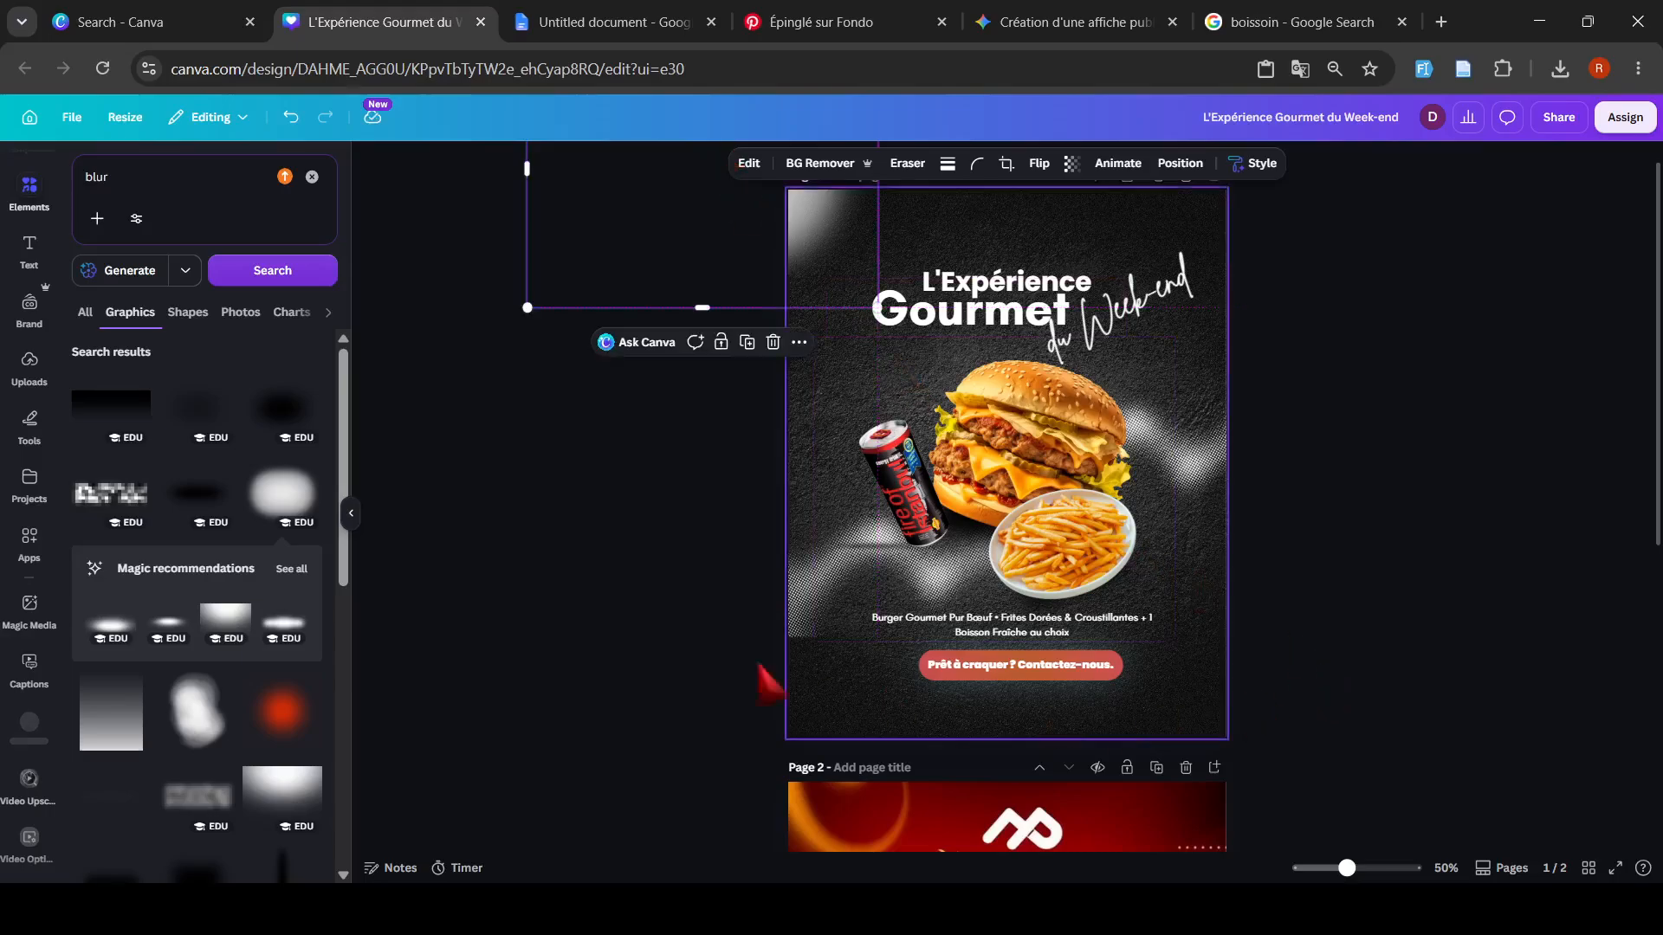
click(1307, 566)
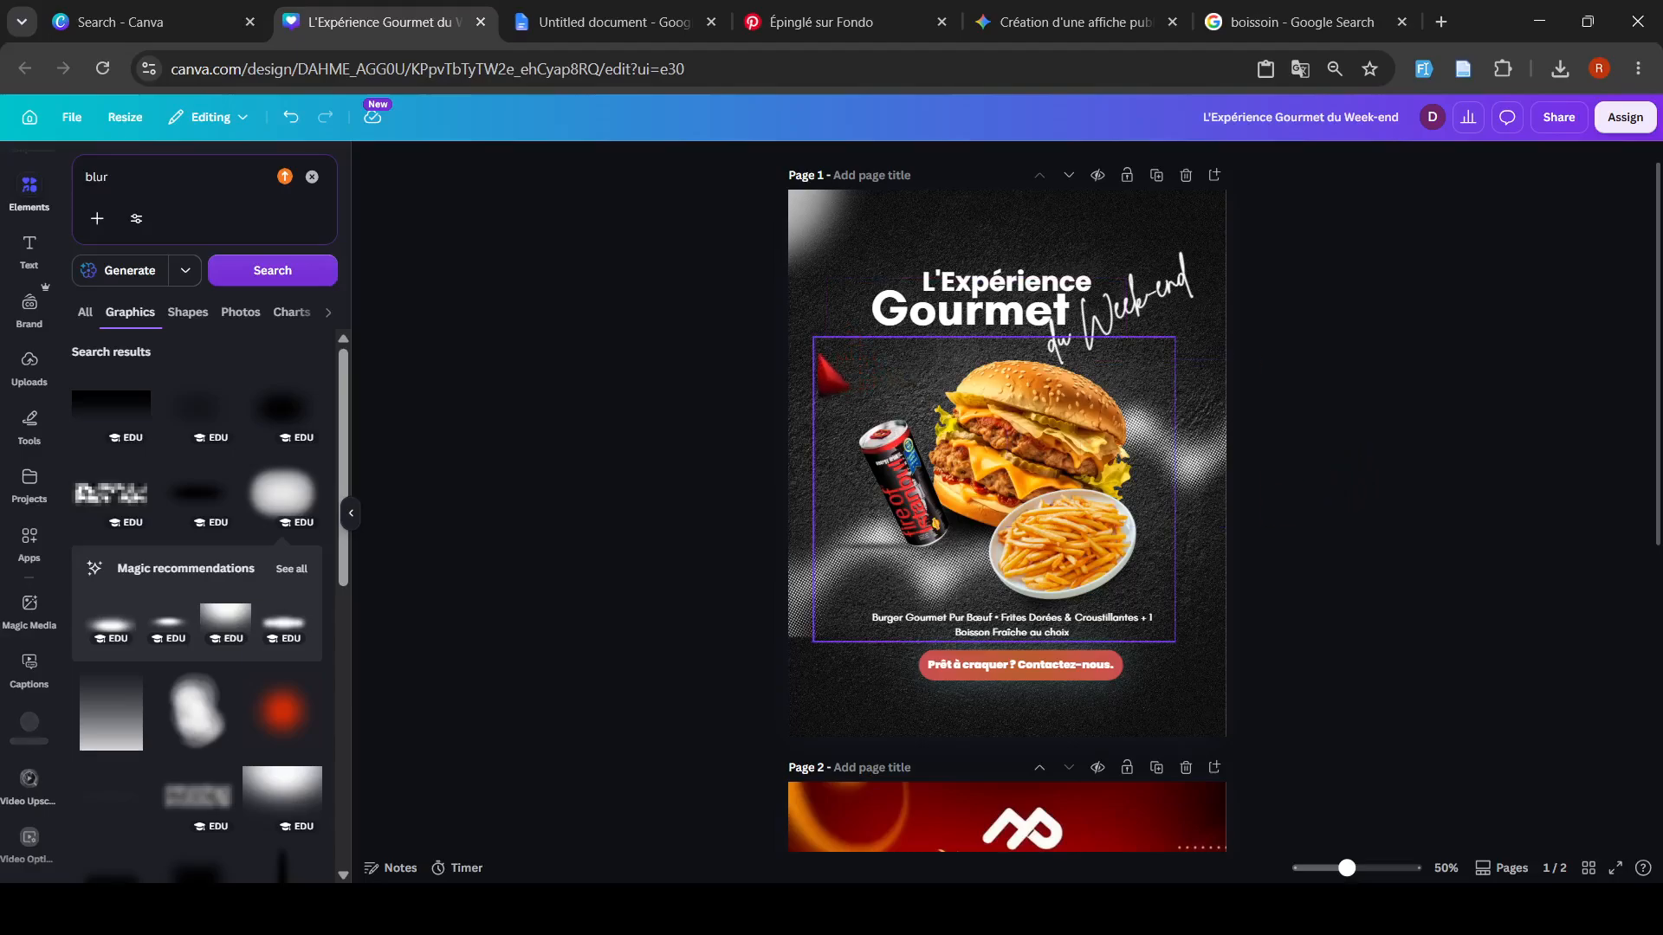
Step: Enlarge the grouped burger, fries and can slightly toward the poster's upper left
click(967, 402)
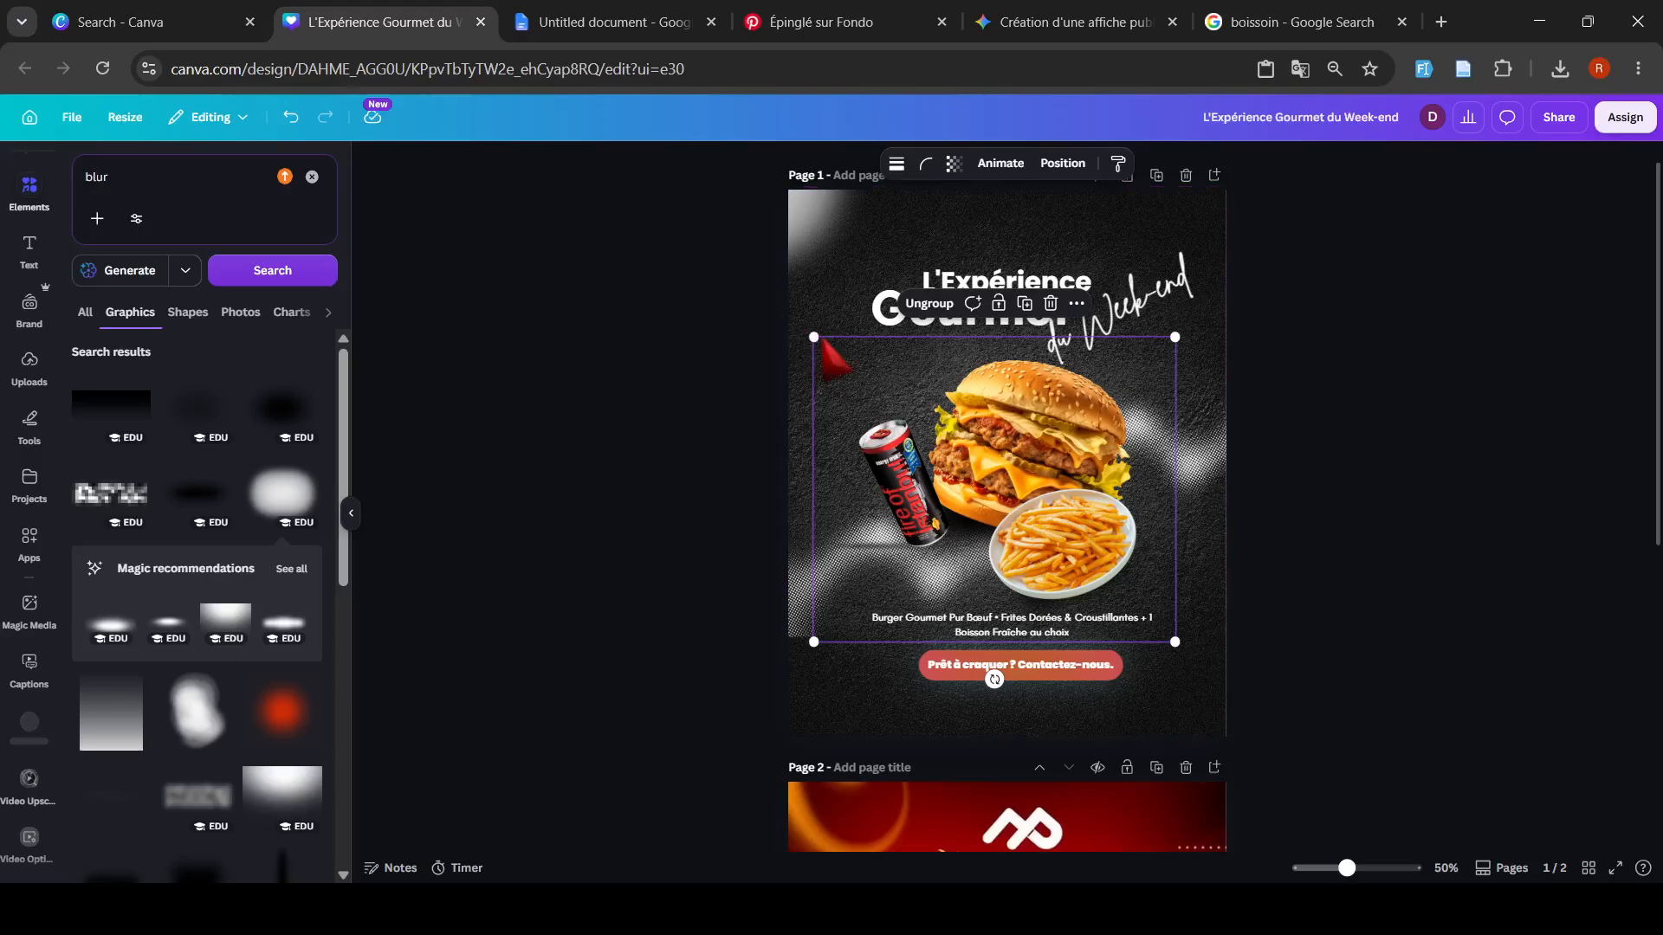
click(803, 342)
click(880, 371)
drag(813, 337, 788, 316)
click(1299, 493)
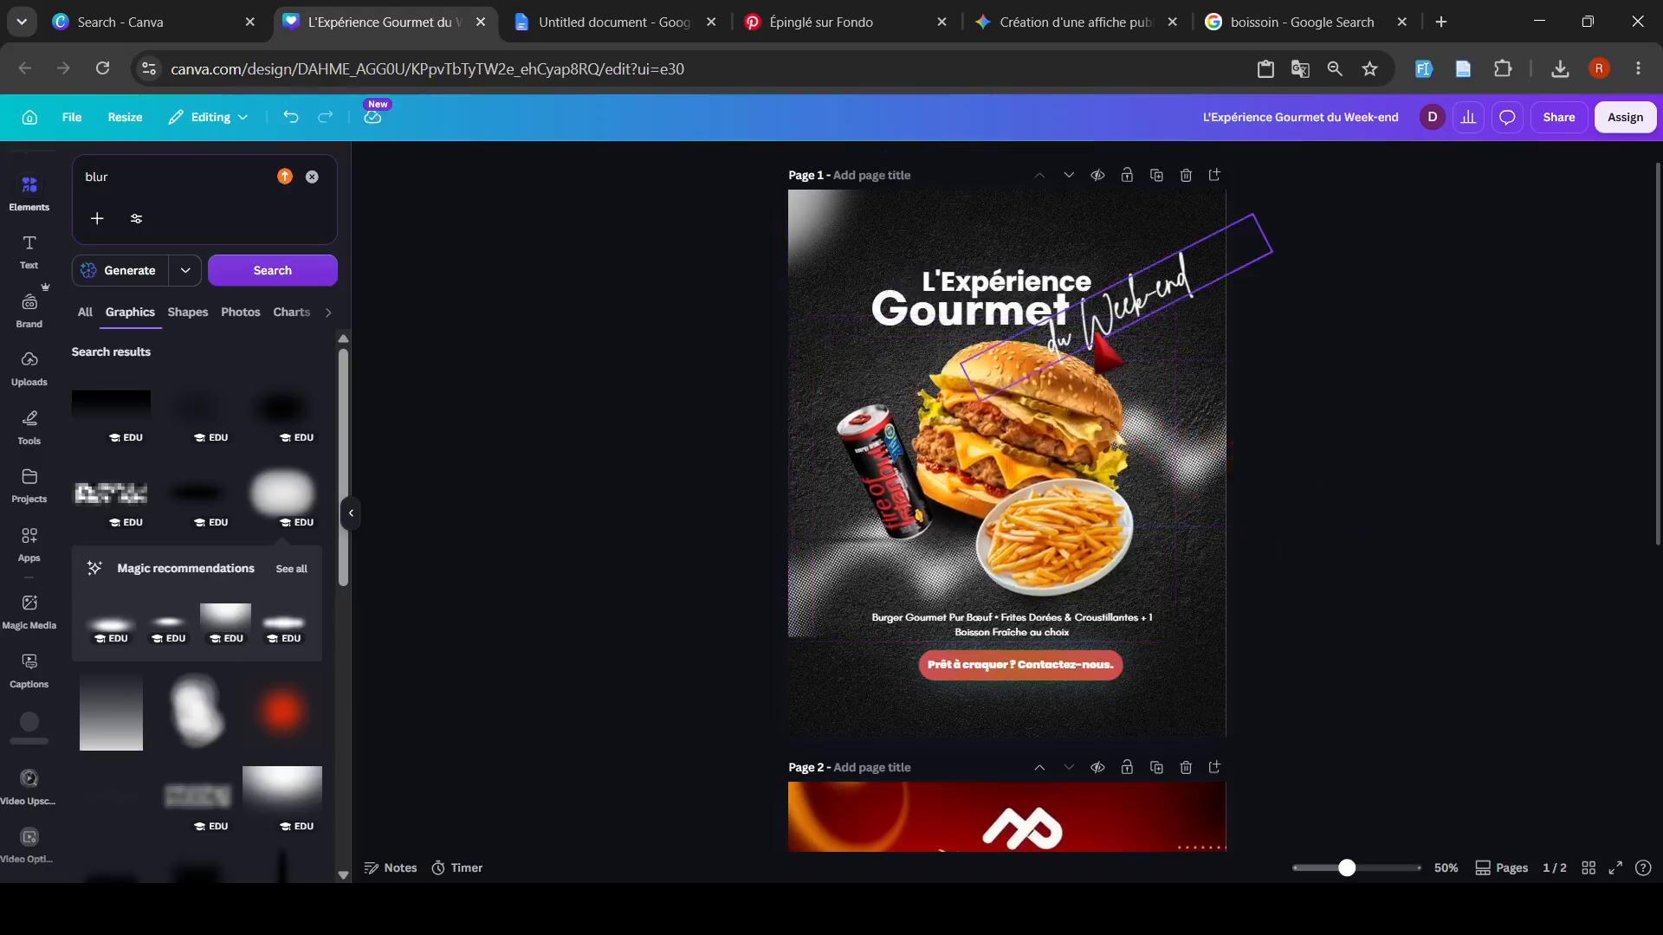
Step: Move "L'Expérience" and "Gourmet" up together to clear the burger, and raise the "du Week-end" script slightly
click(1127, 305)
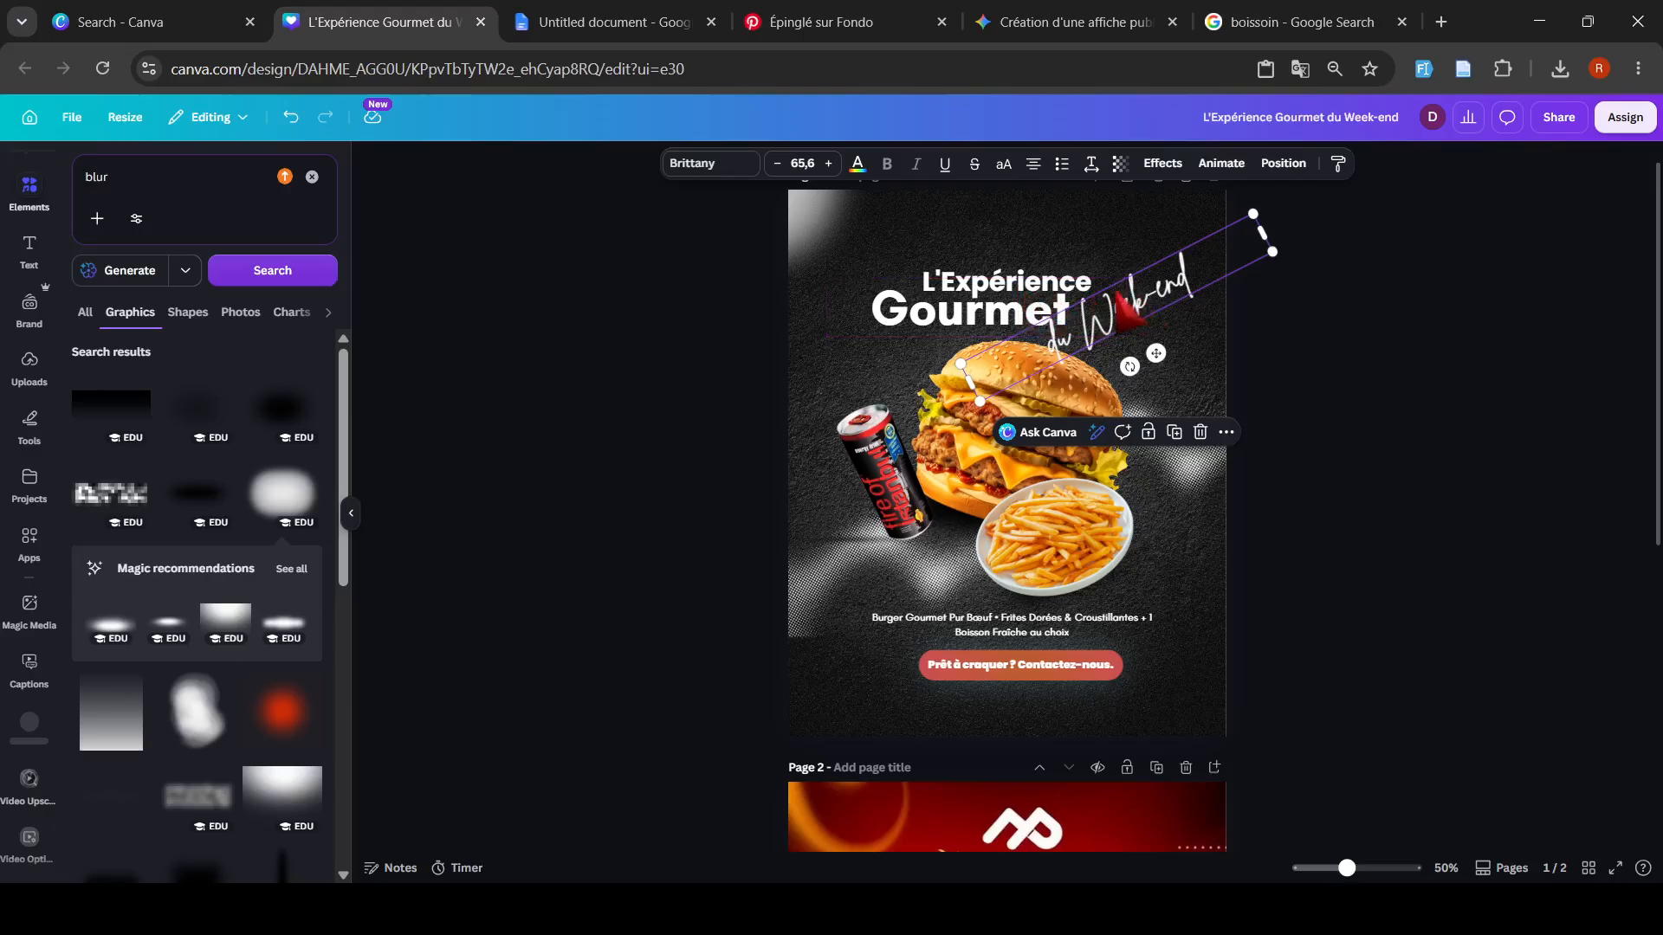
click(1026, 289)
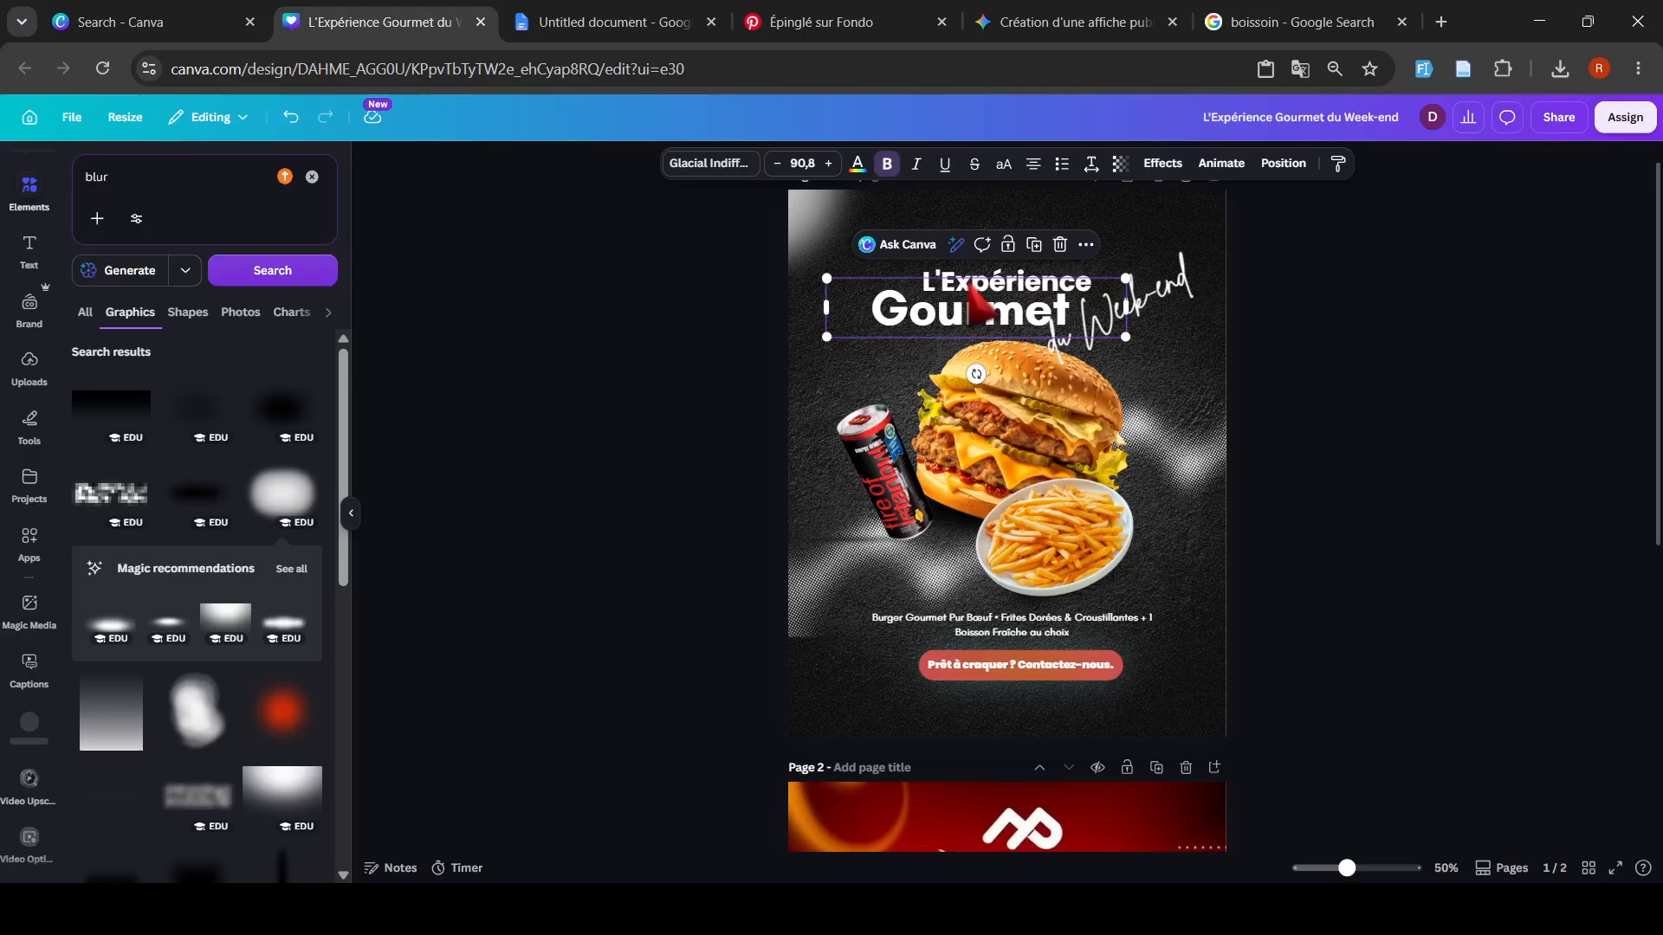
click(972, 290)
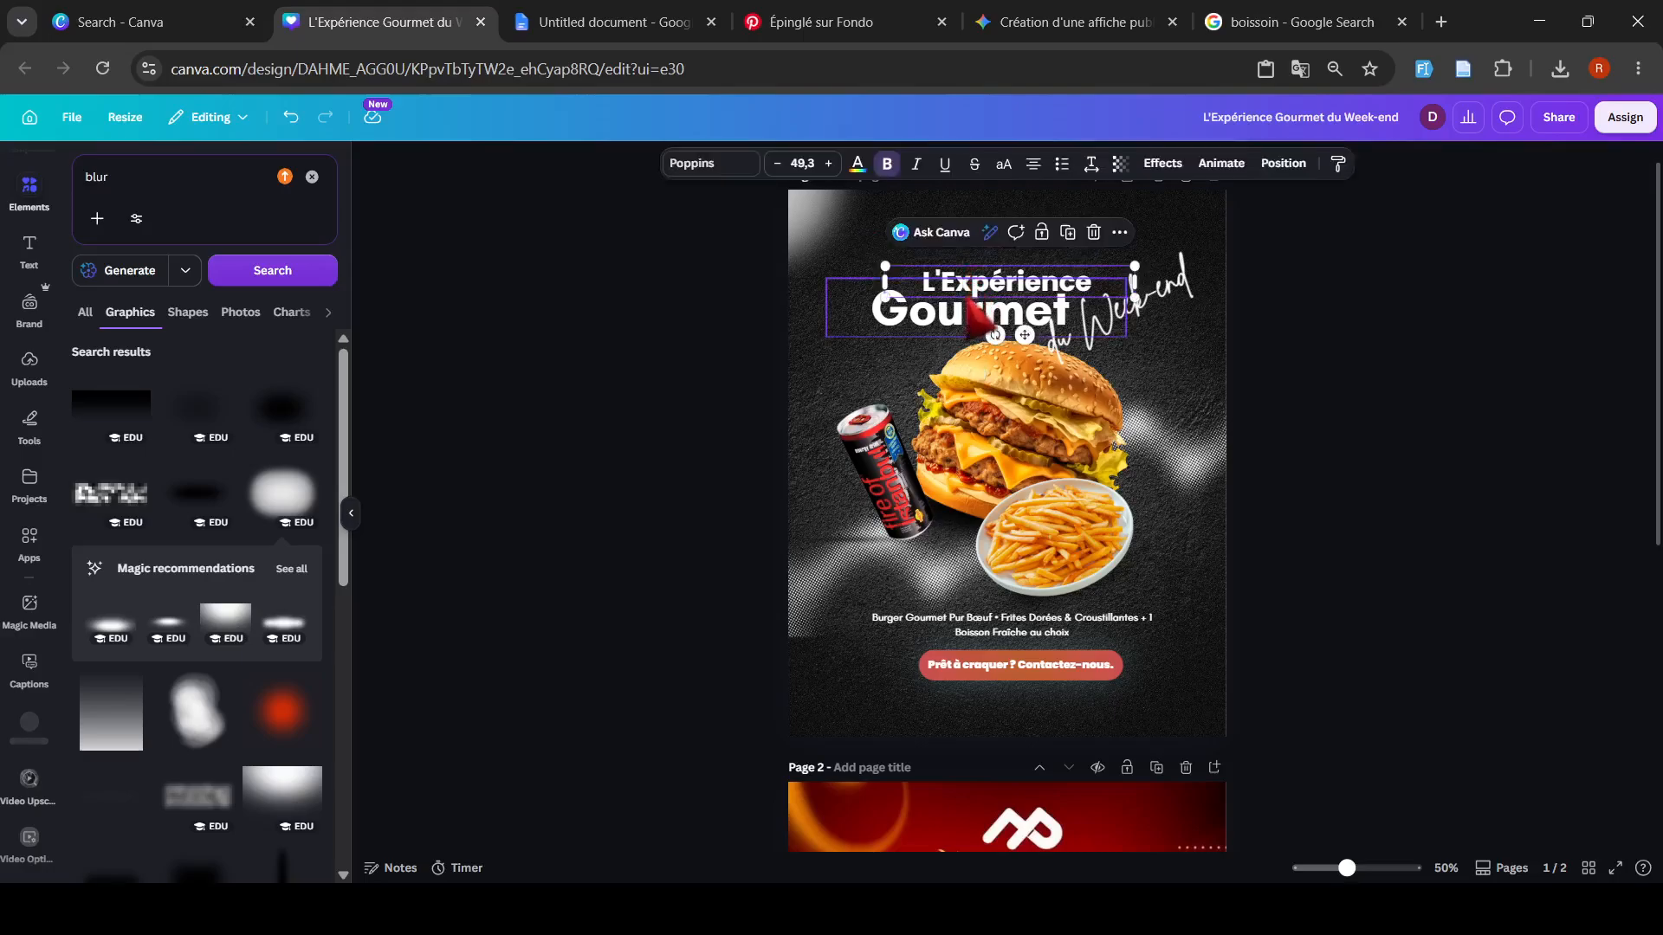
shift+click(965, 306)
drag(964, 297, 969, 277)
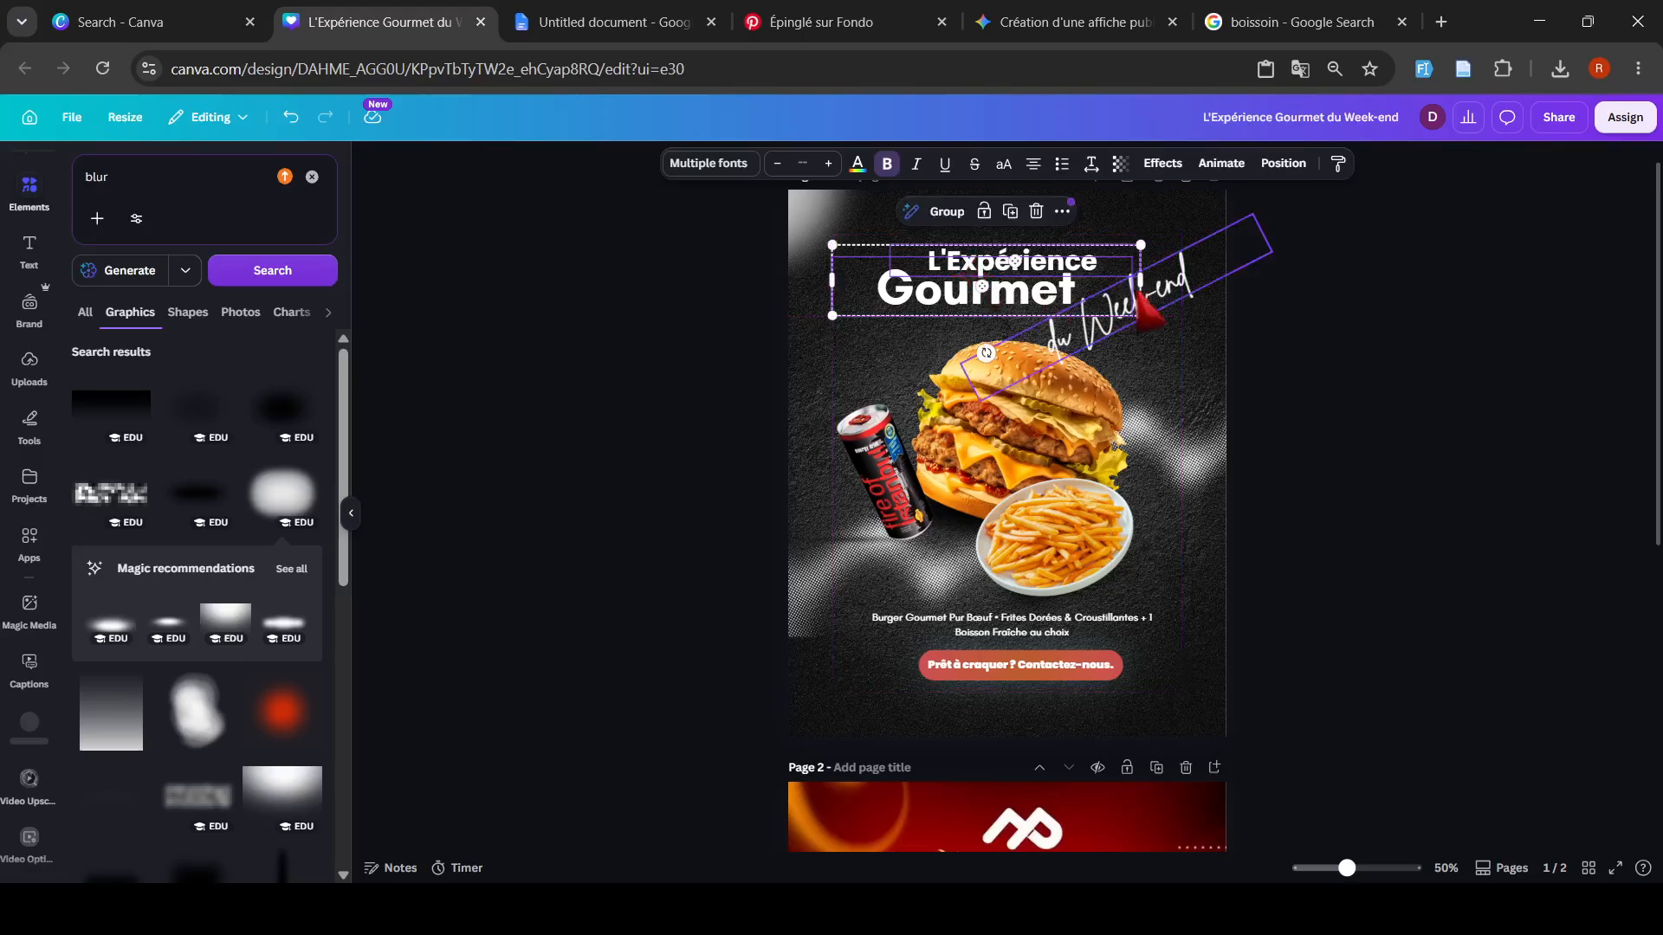
click(1182, 303)
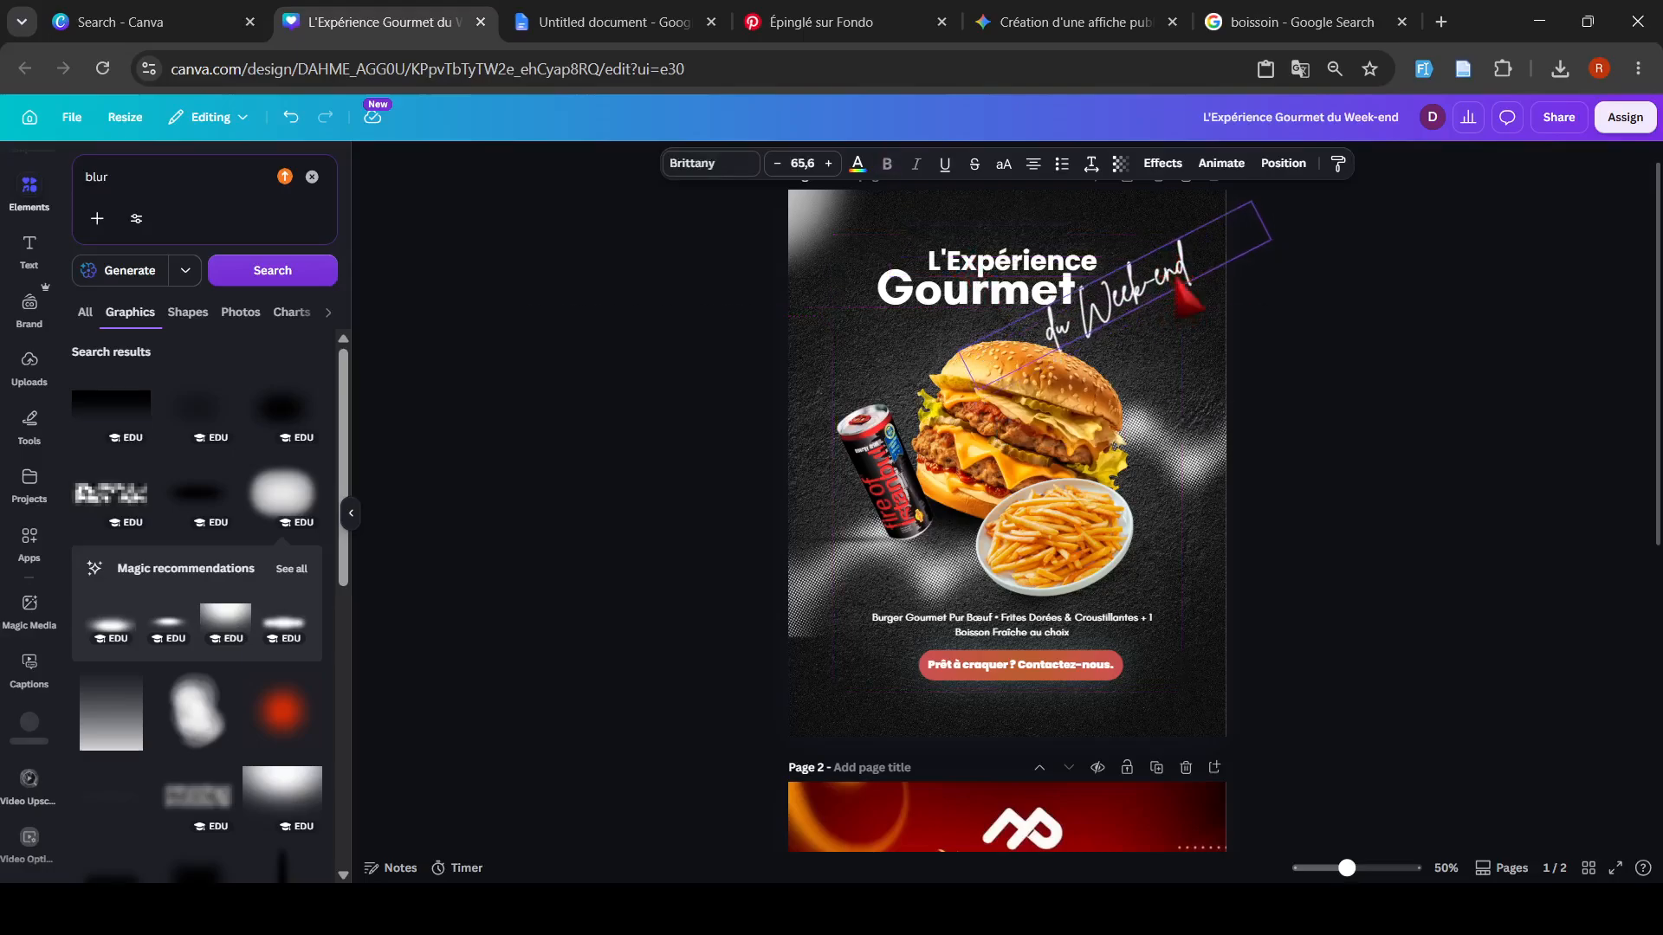
click(1289, 318)
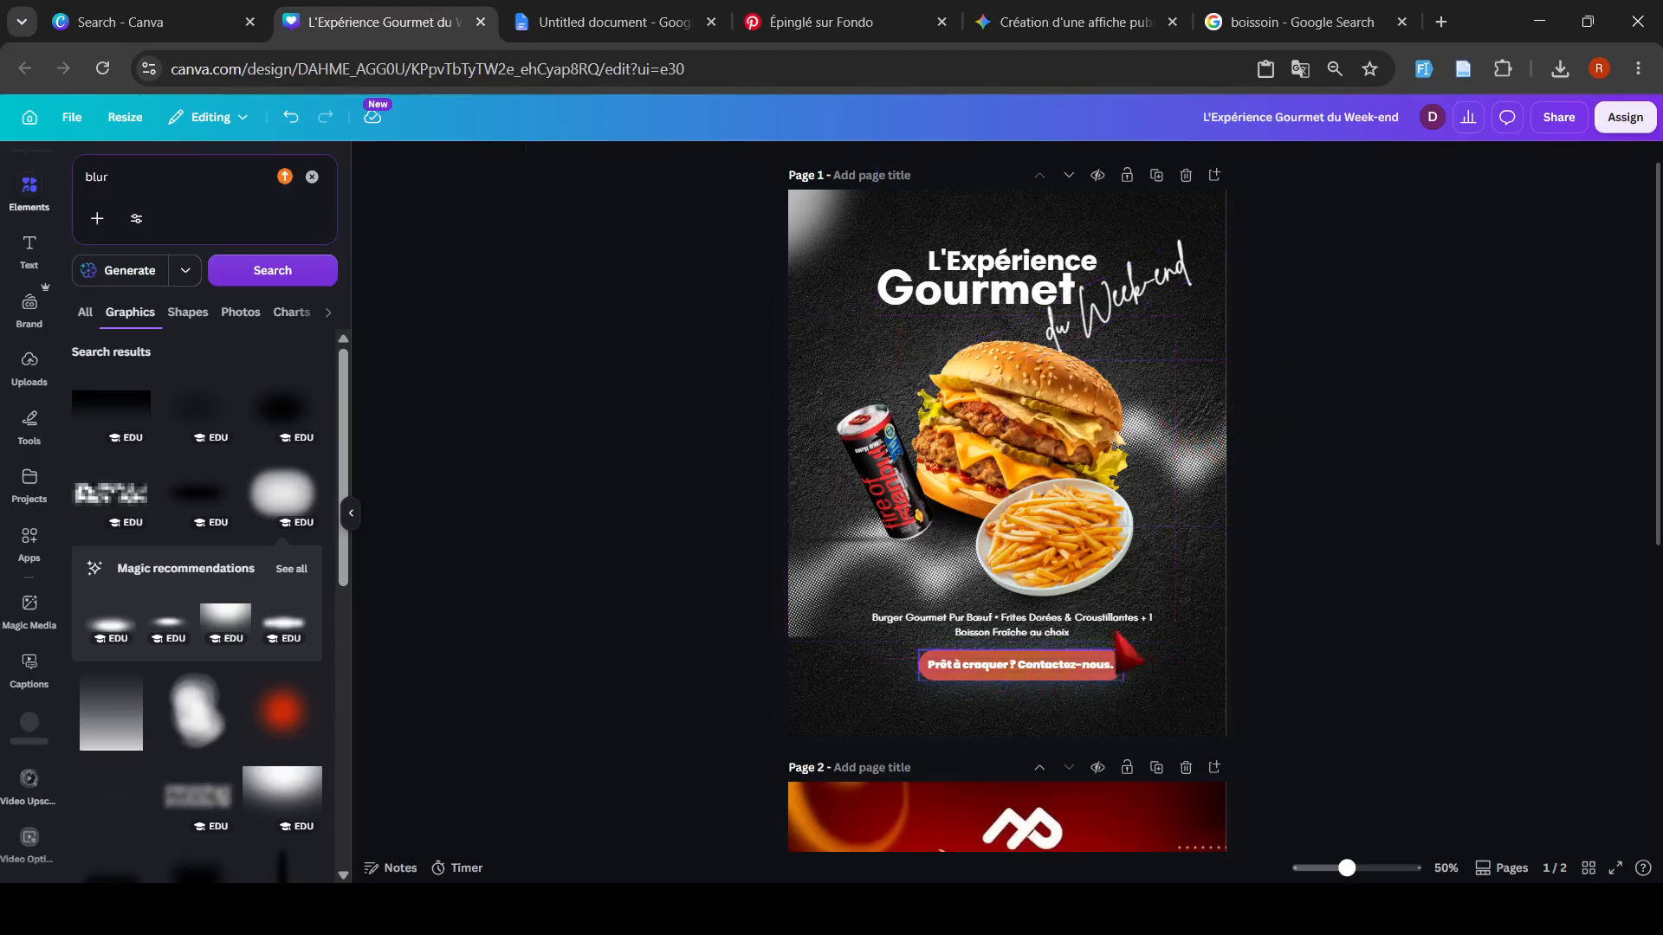
Step: Check the reference poster on page 2, then switch to Gemini and copy the street address from the suggested footer text
scroll(1143, 641, down, 3)
scroll(1006, 496, down, 4)
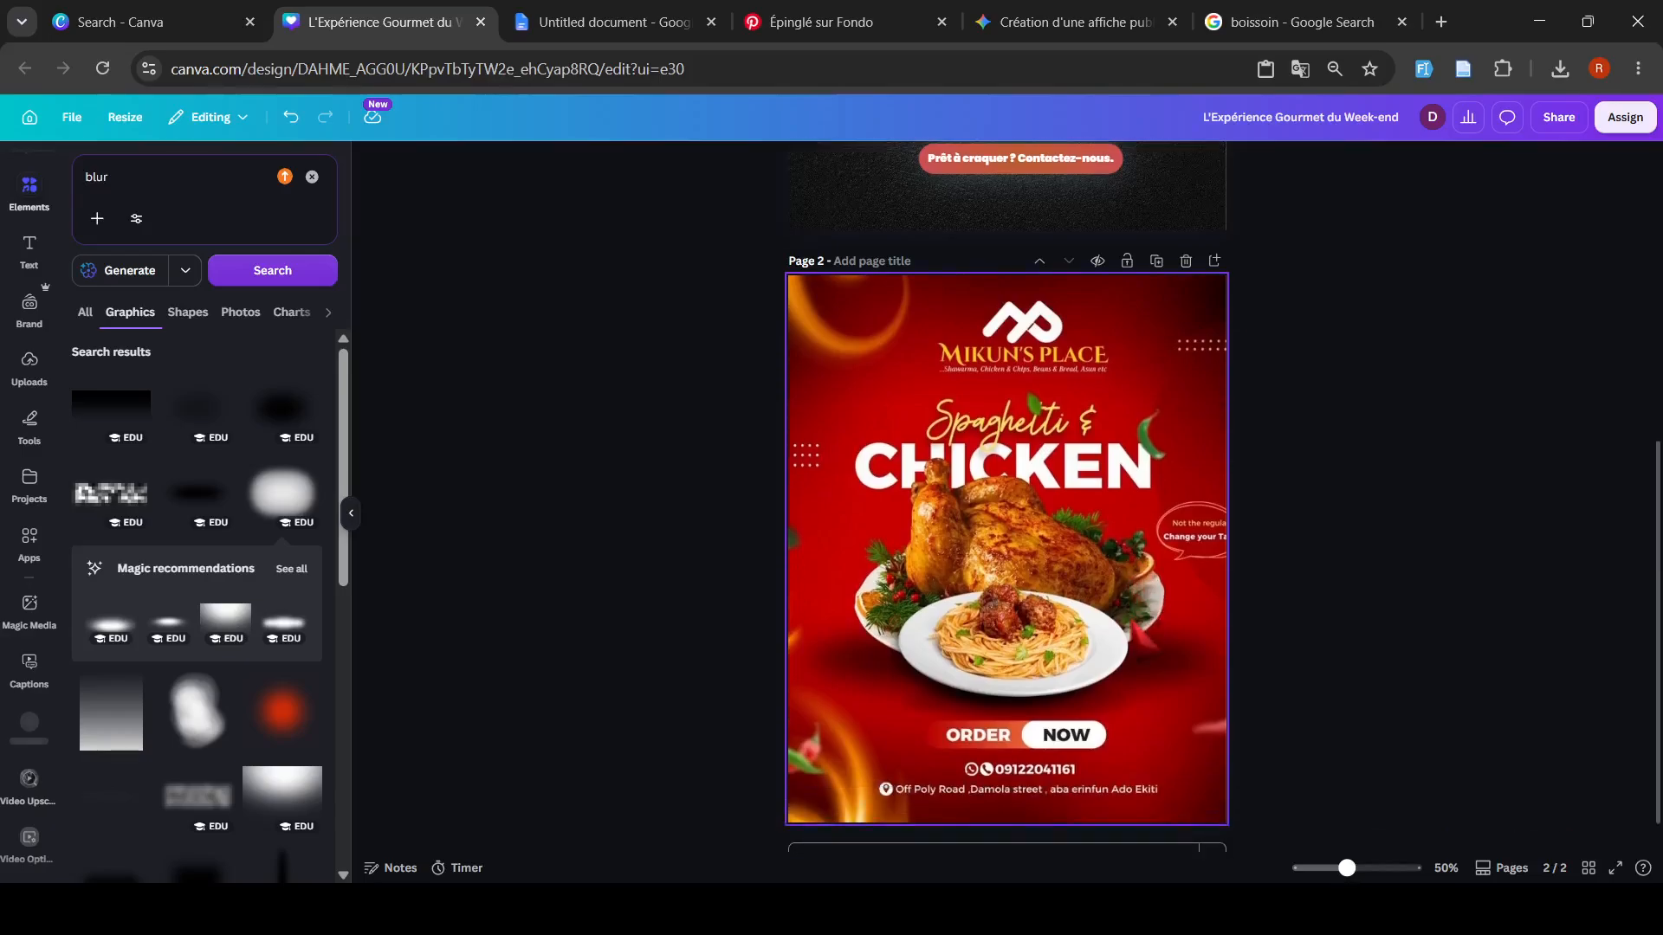
scroll(1136, 617, down, 1)
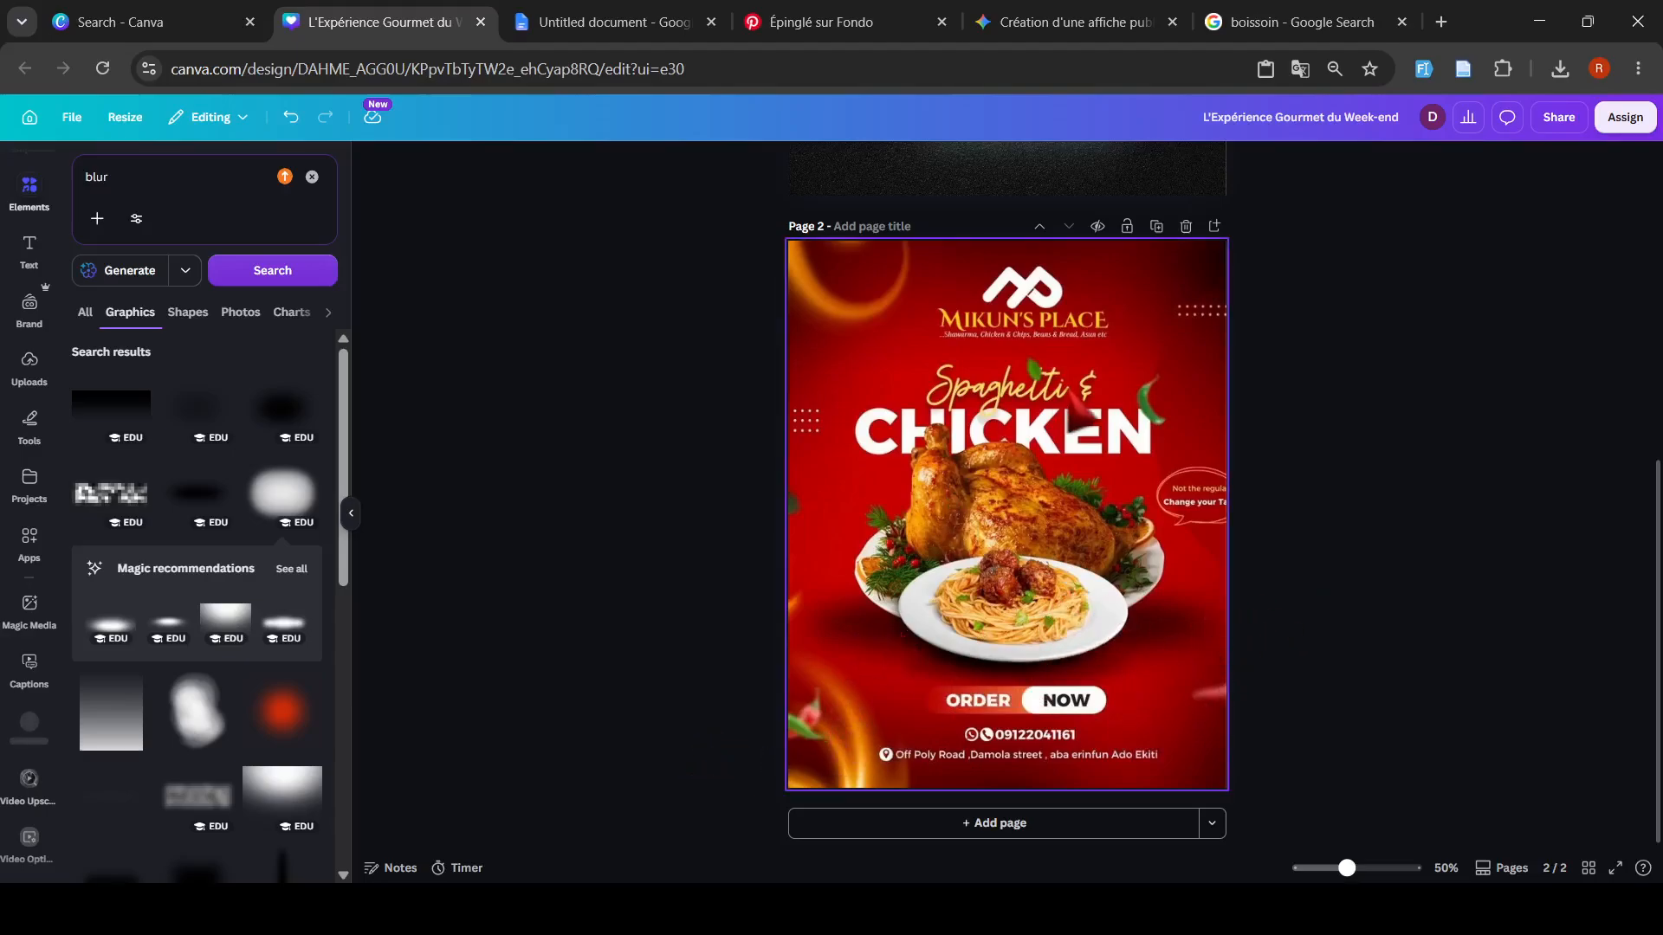
scroll(1078, 414, up, 6)
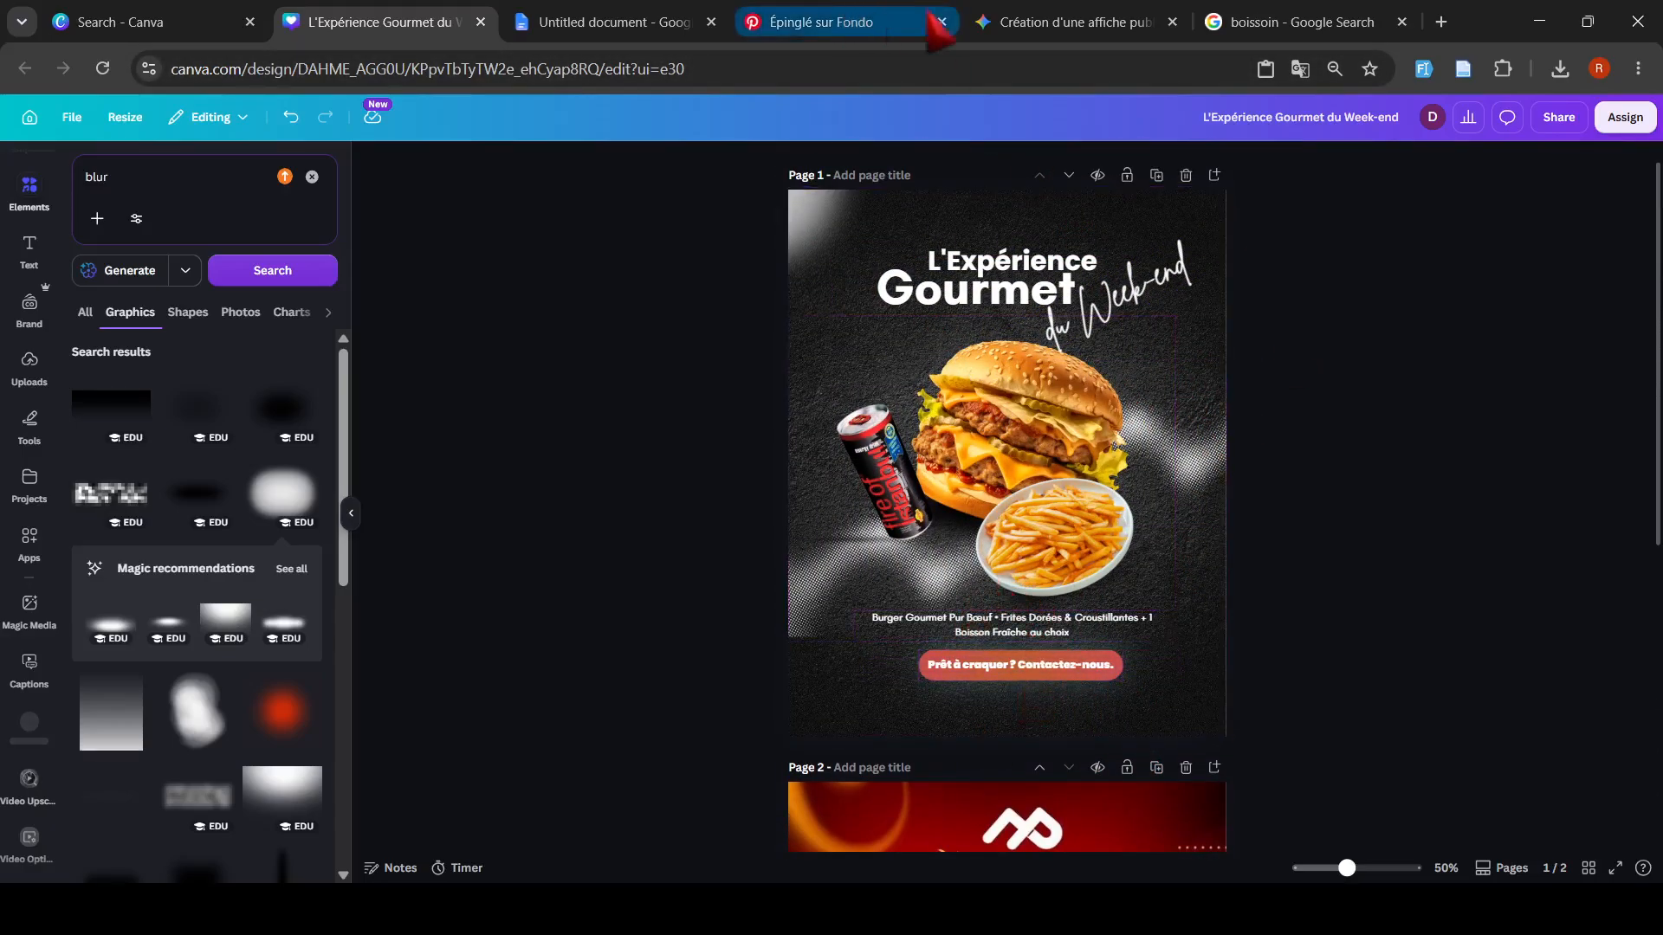
click(1039, 22)
scroll(643, 467, down, 2)
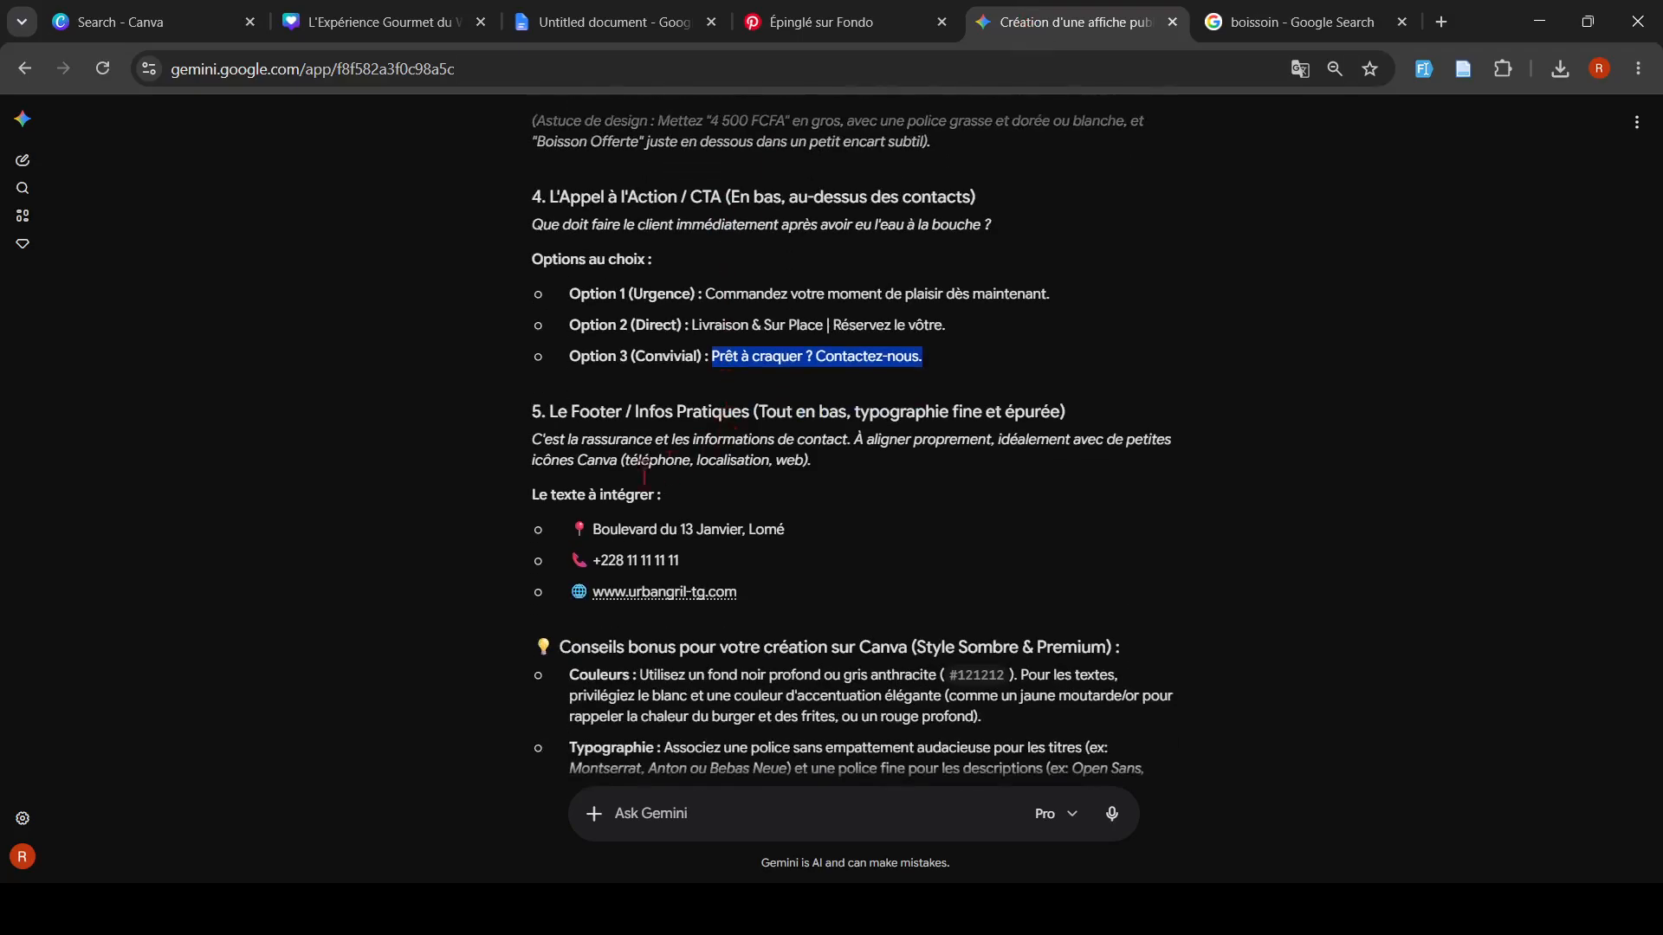
drag(594, 529, 714, 529)
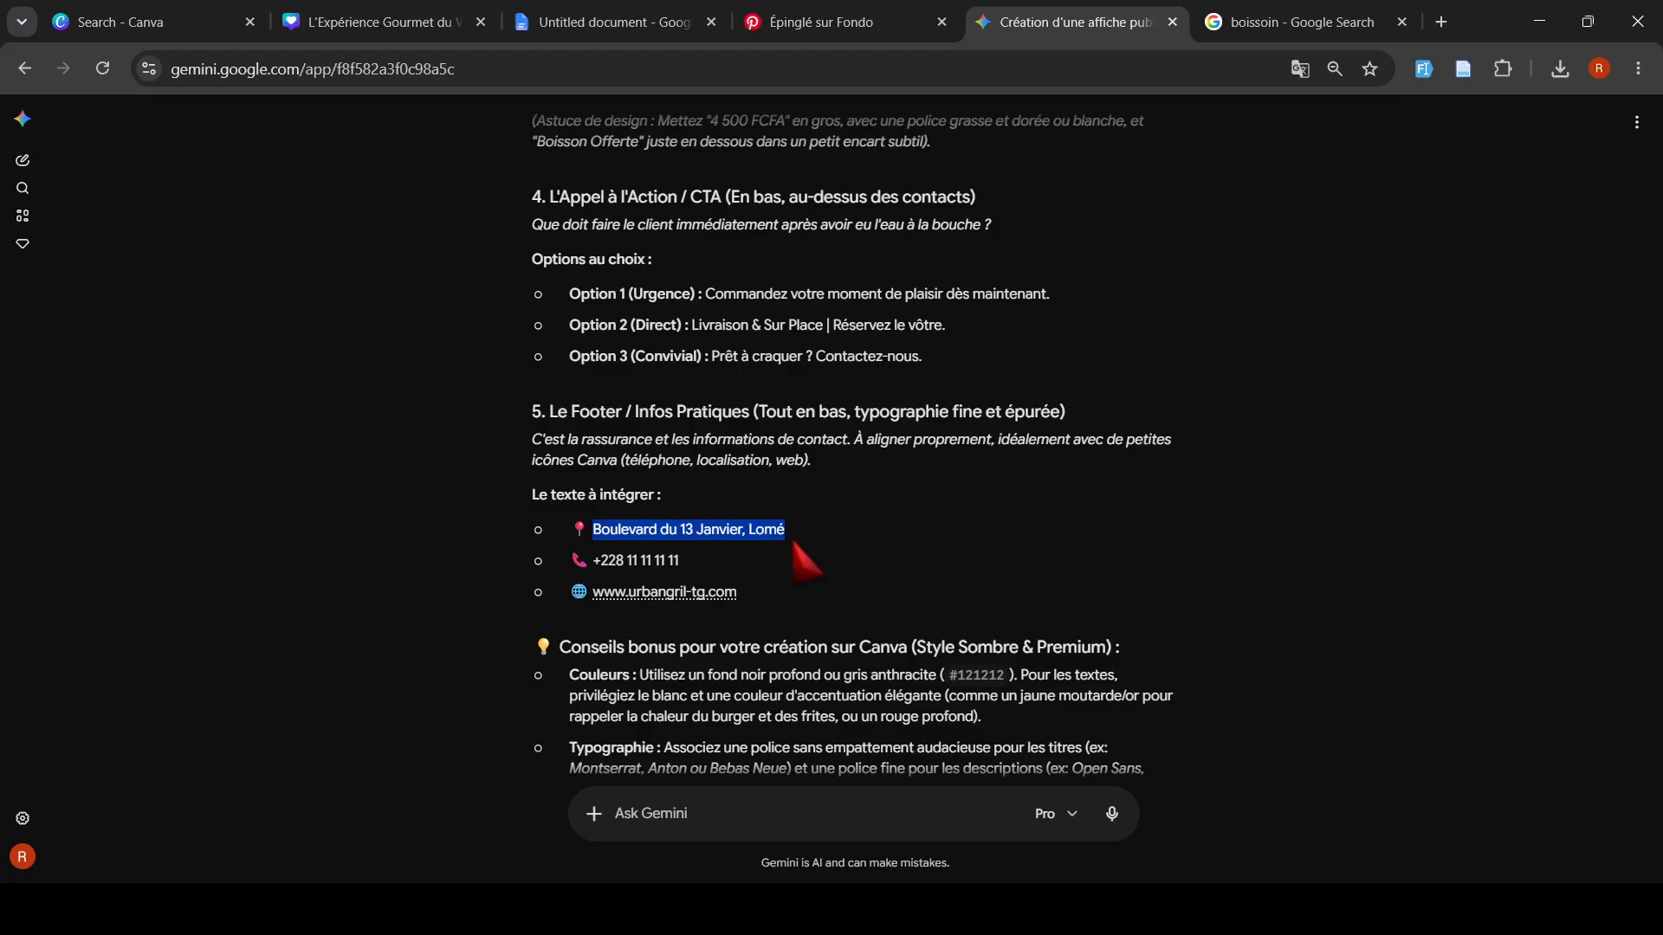
Step: Back in Canva, duplicate the menu description below the call-to-action button and replace the copy's text with the copied street address
click(366, 19)
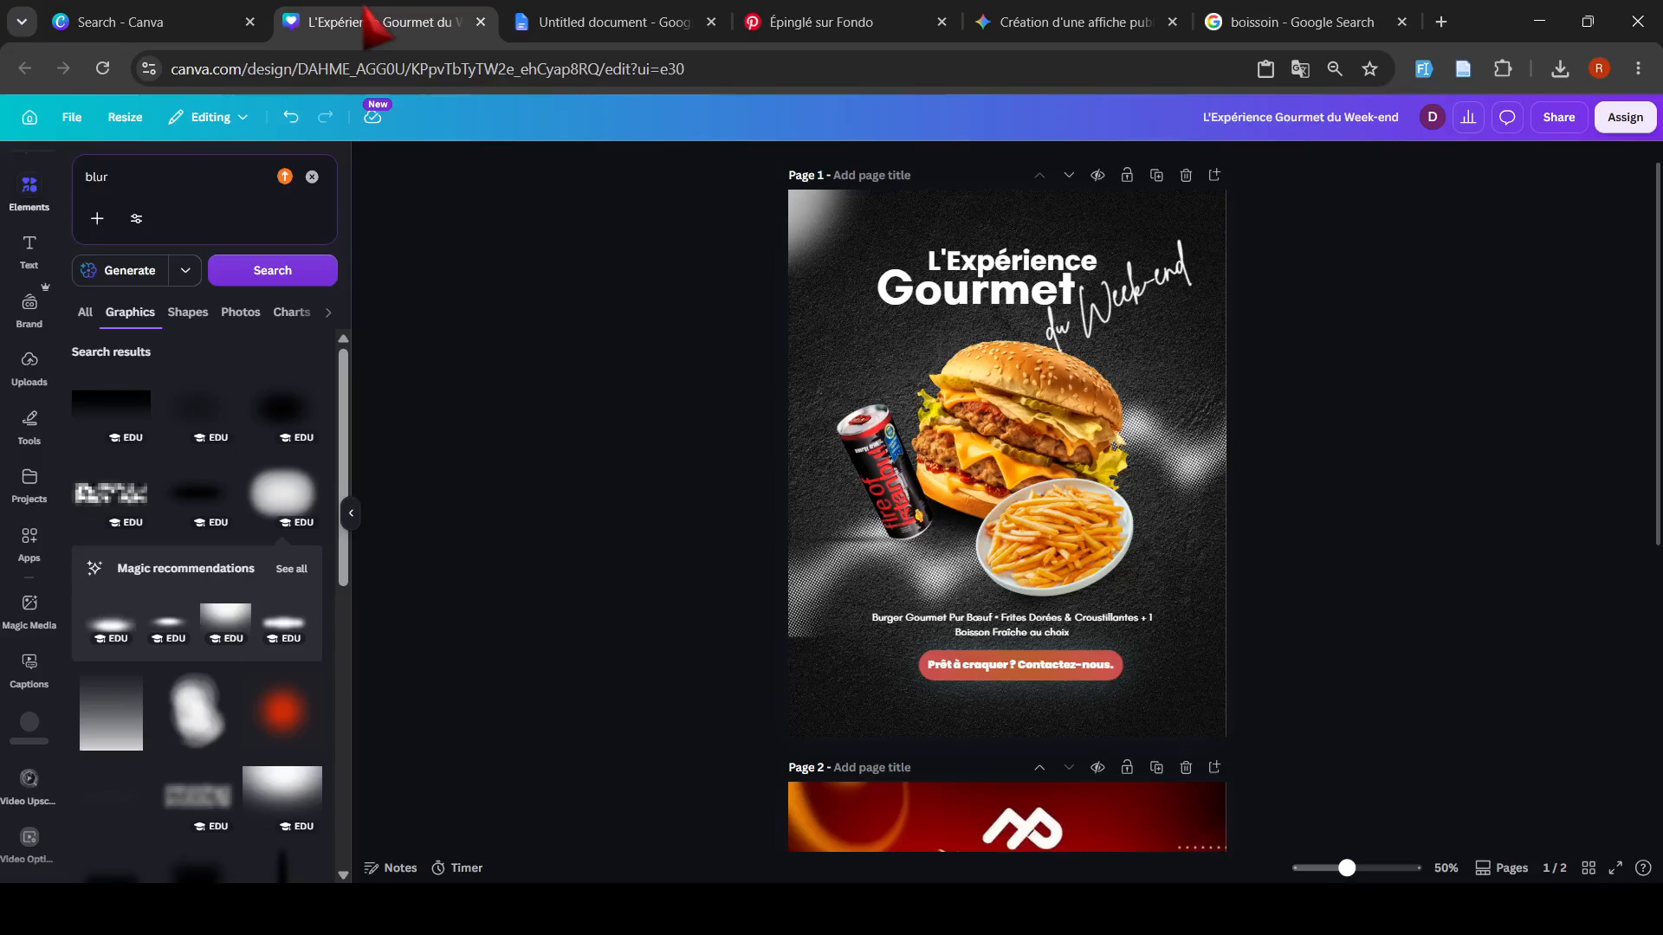
click(1050, 617)
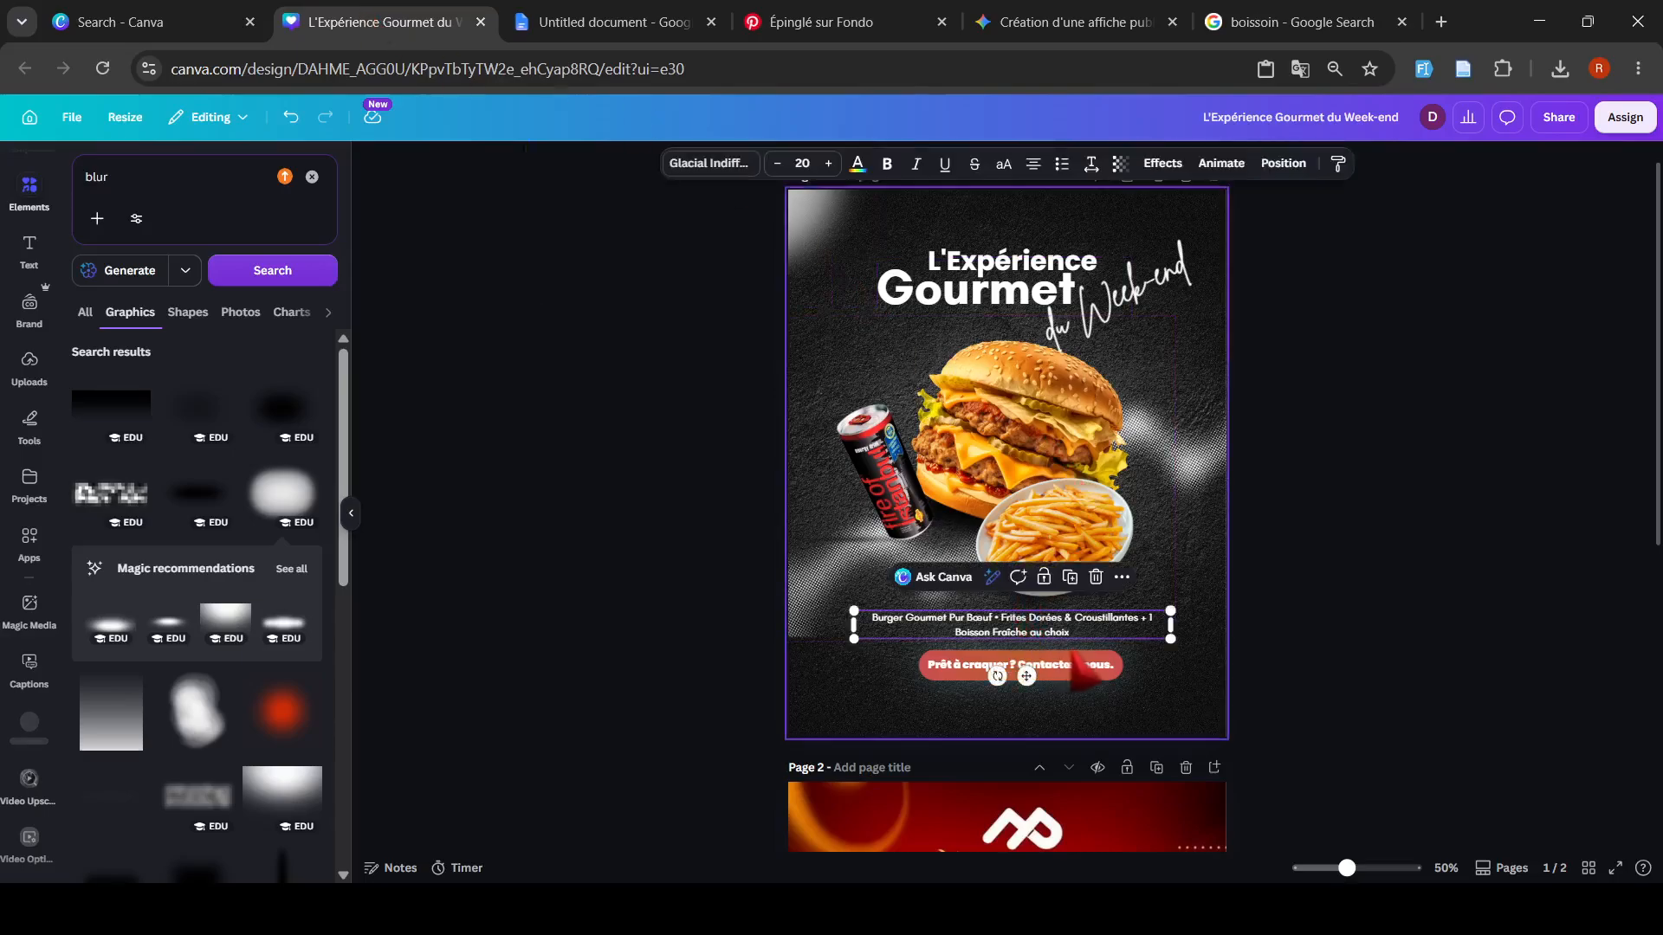
drag(1064, 620, 1064, 708)
double_click(1065, 708)
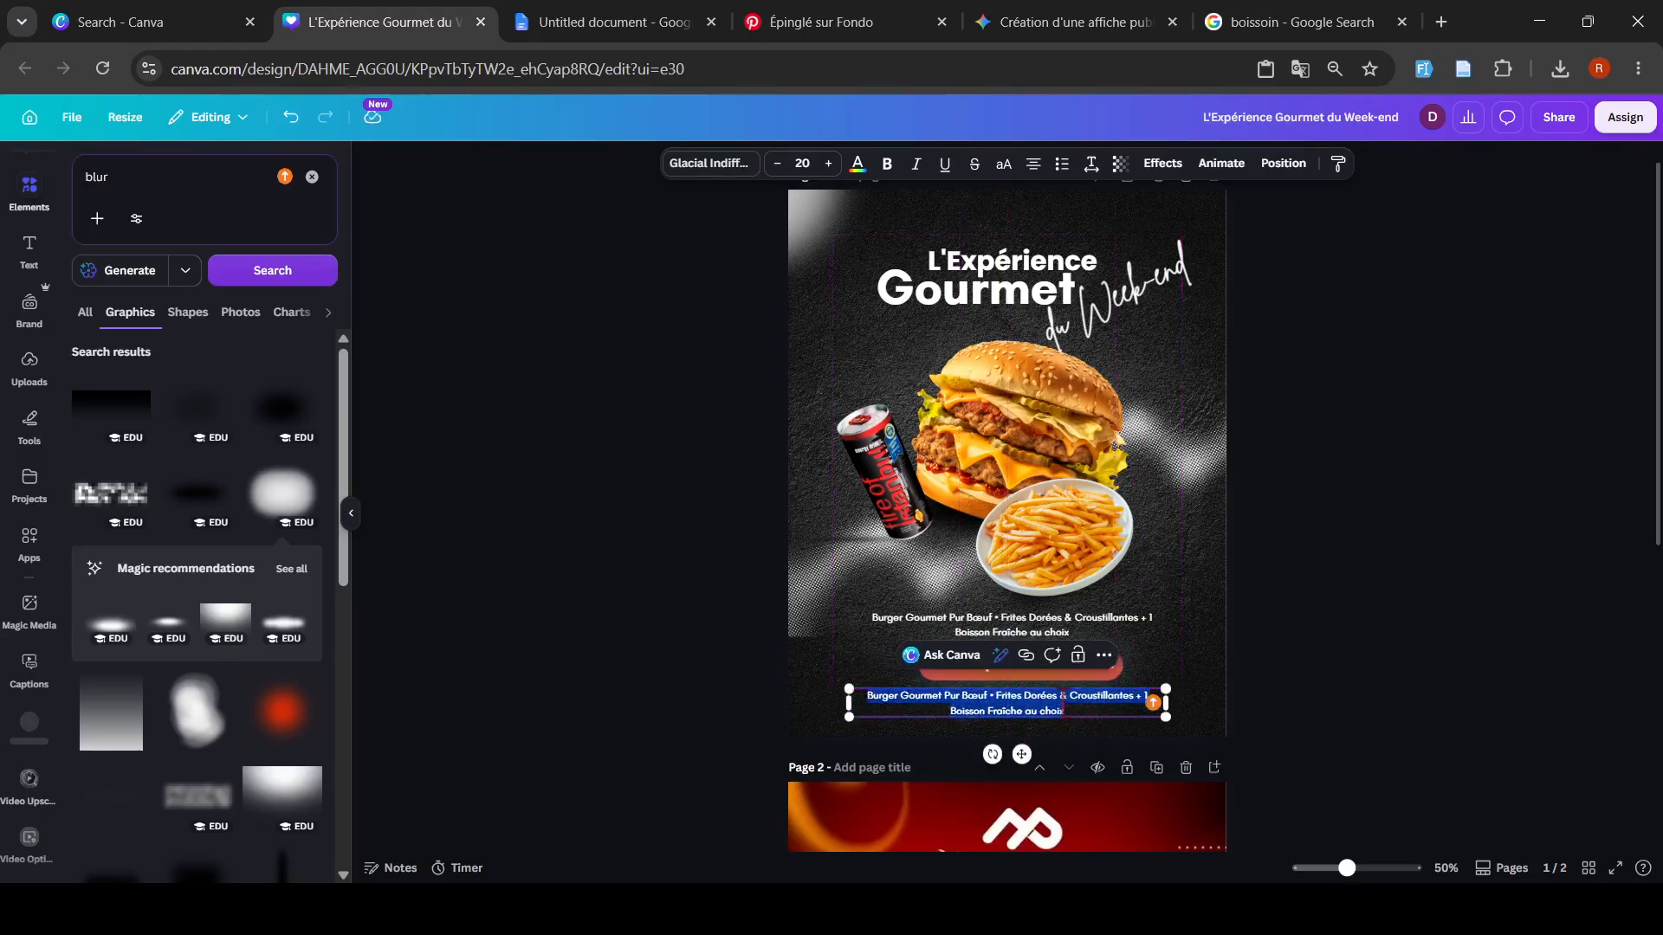
text(Boulevard du 13 Janvier, Lomé)
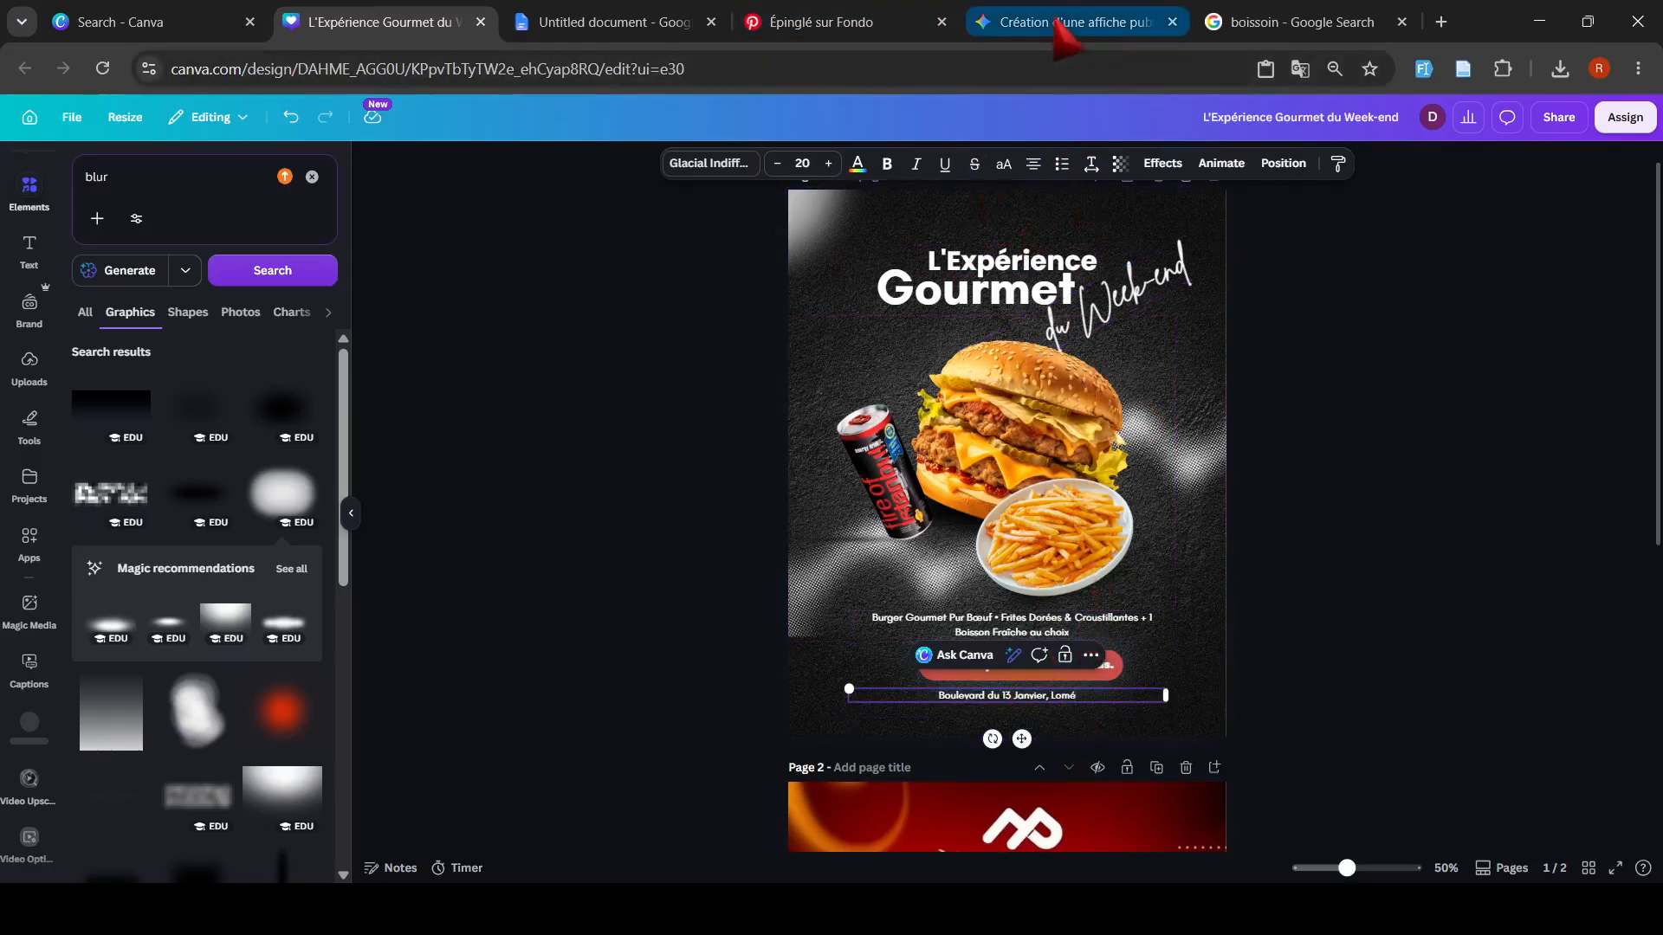
Step: Copy the phone number from Gemini's footer text, then in Canva duplicate the address line beneath itself and replace the copy with that number
click(1074, 22)
drag(727, 563, 563, 552)
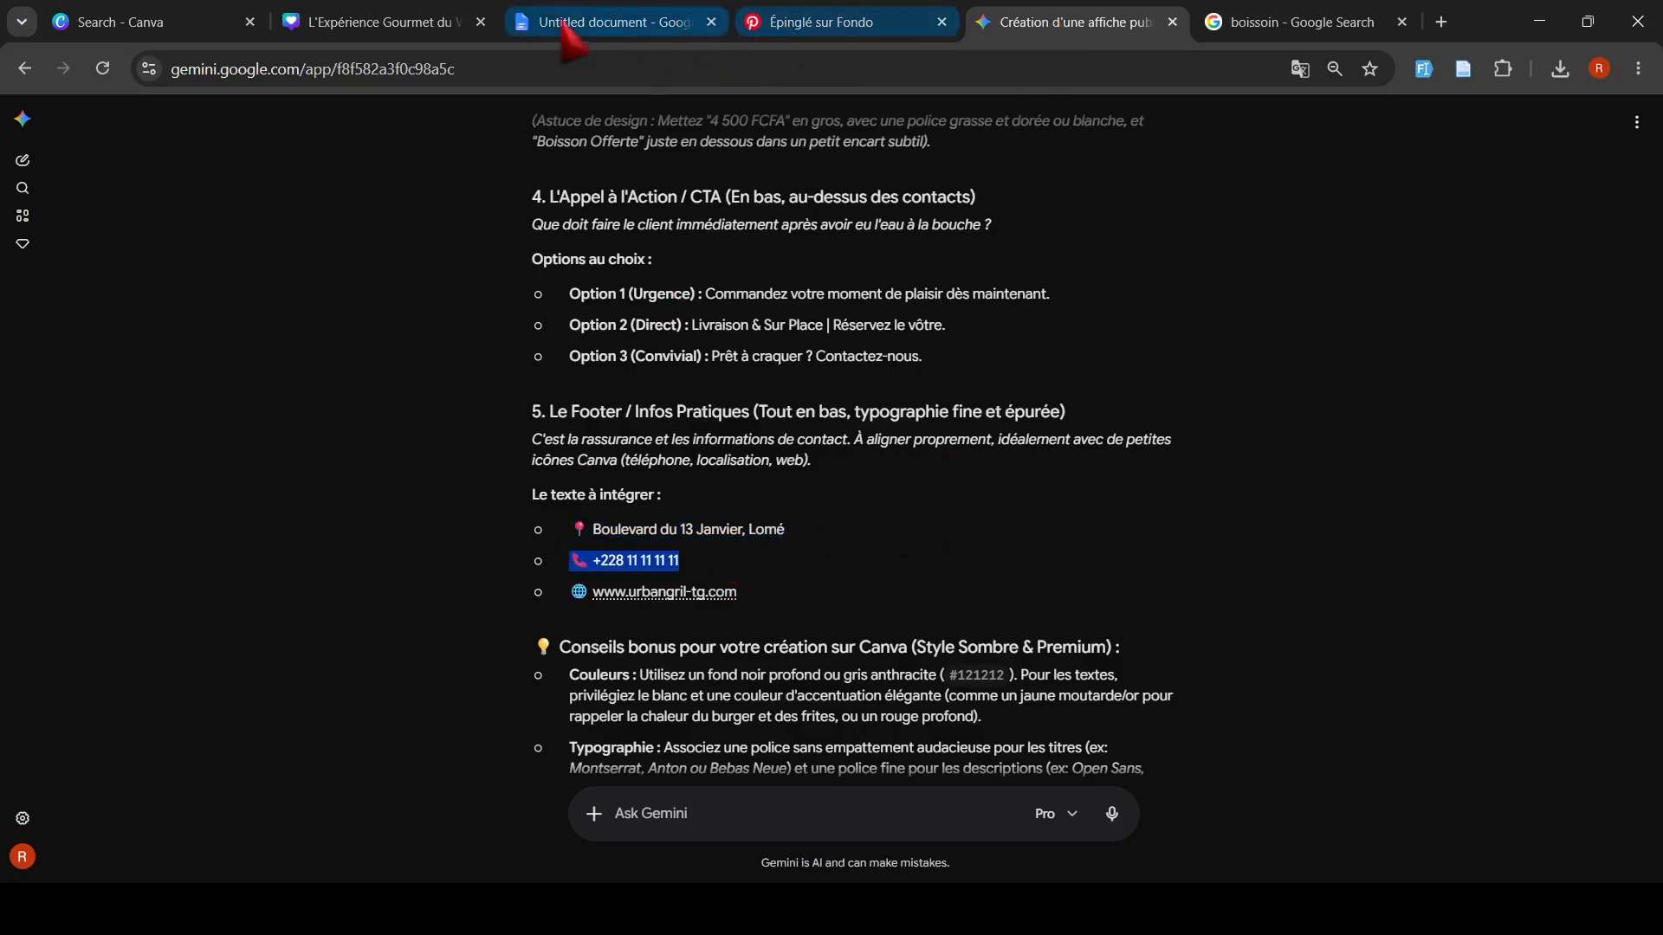
click(416, 21)
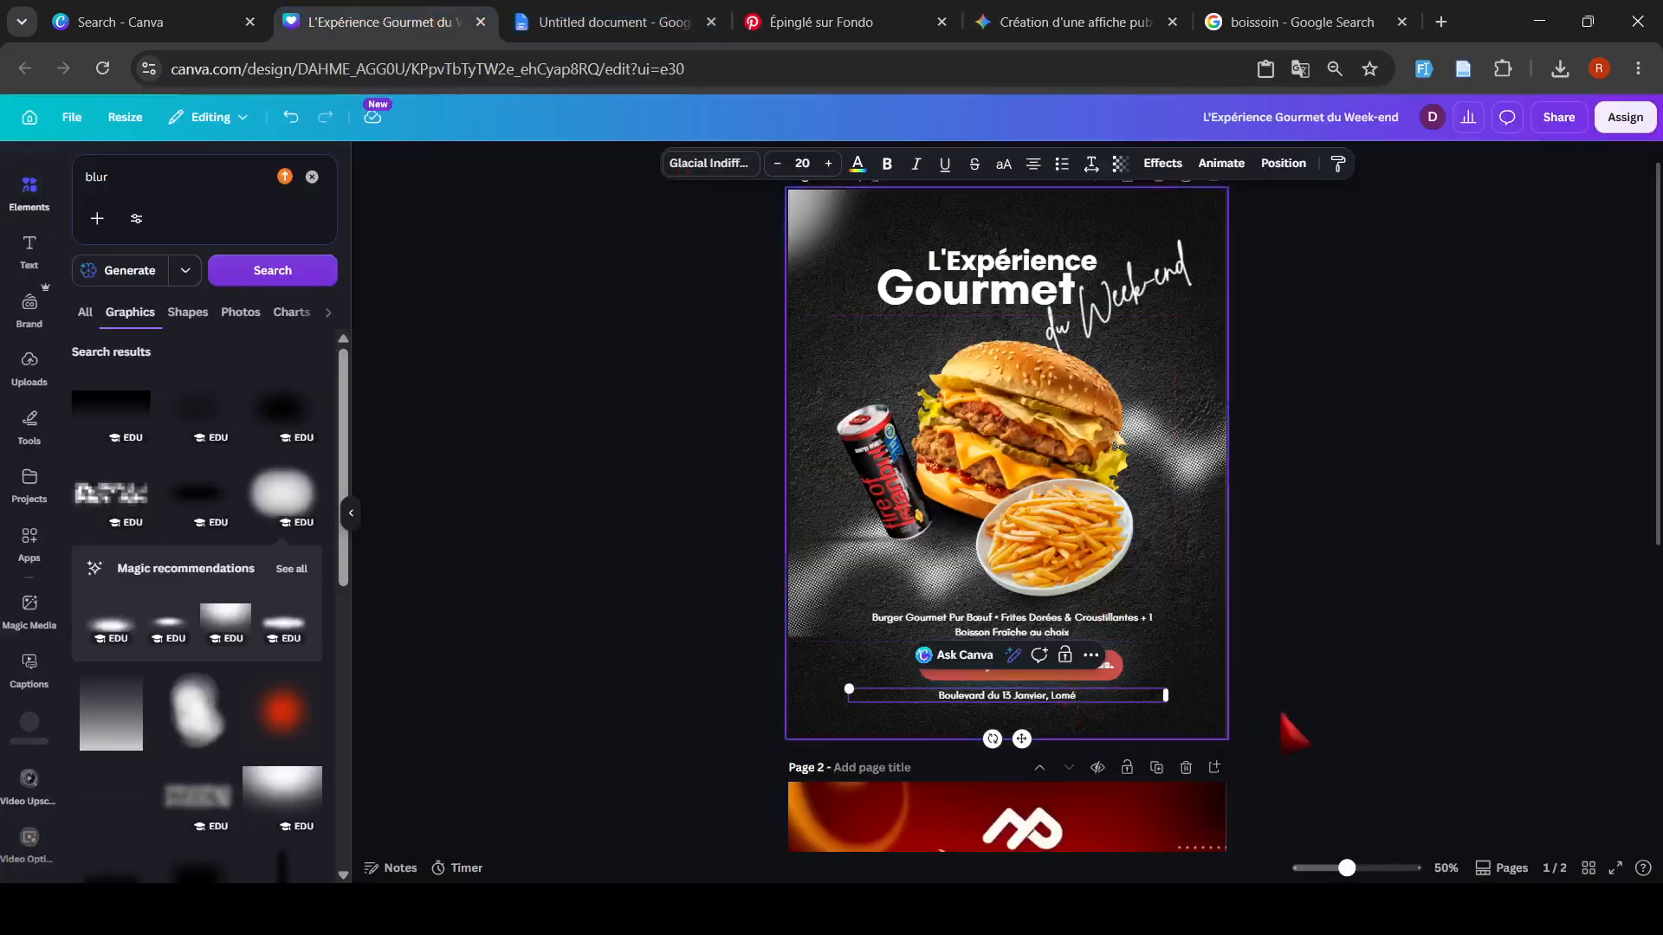
click(1331, 703)
drag(1109, 692, 1066, 699)
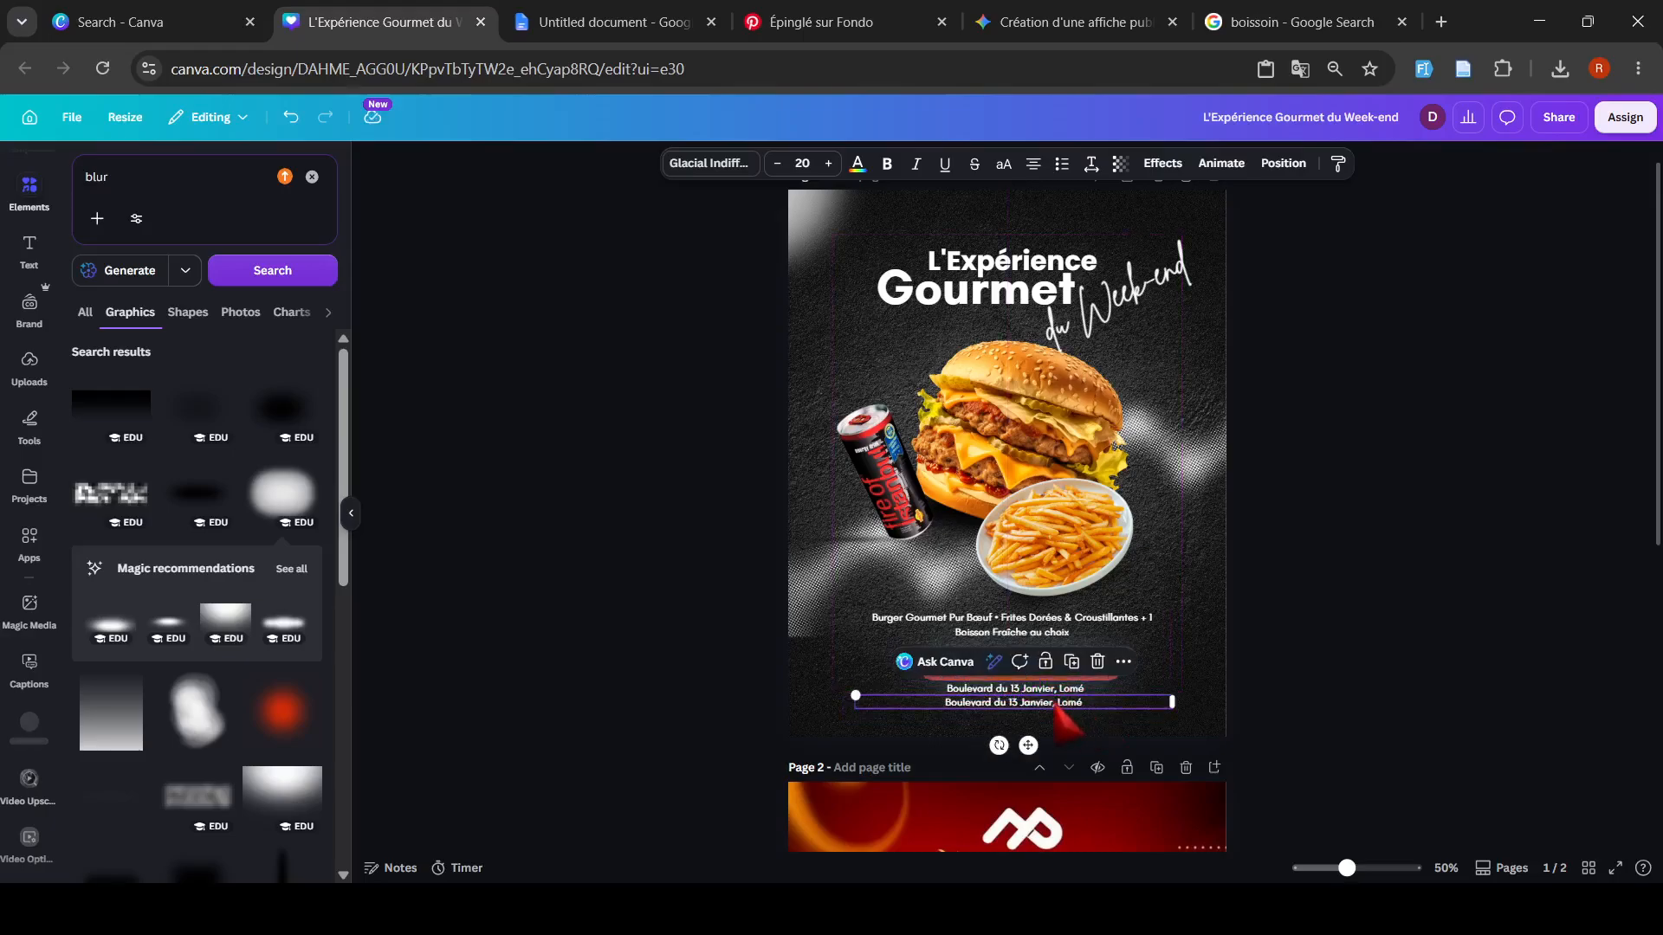
double_click(1055, 703)
key(ctrl+v)
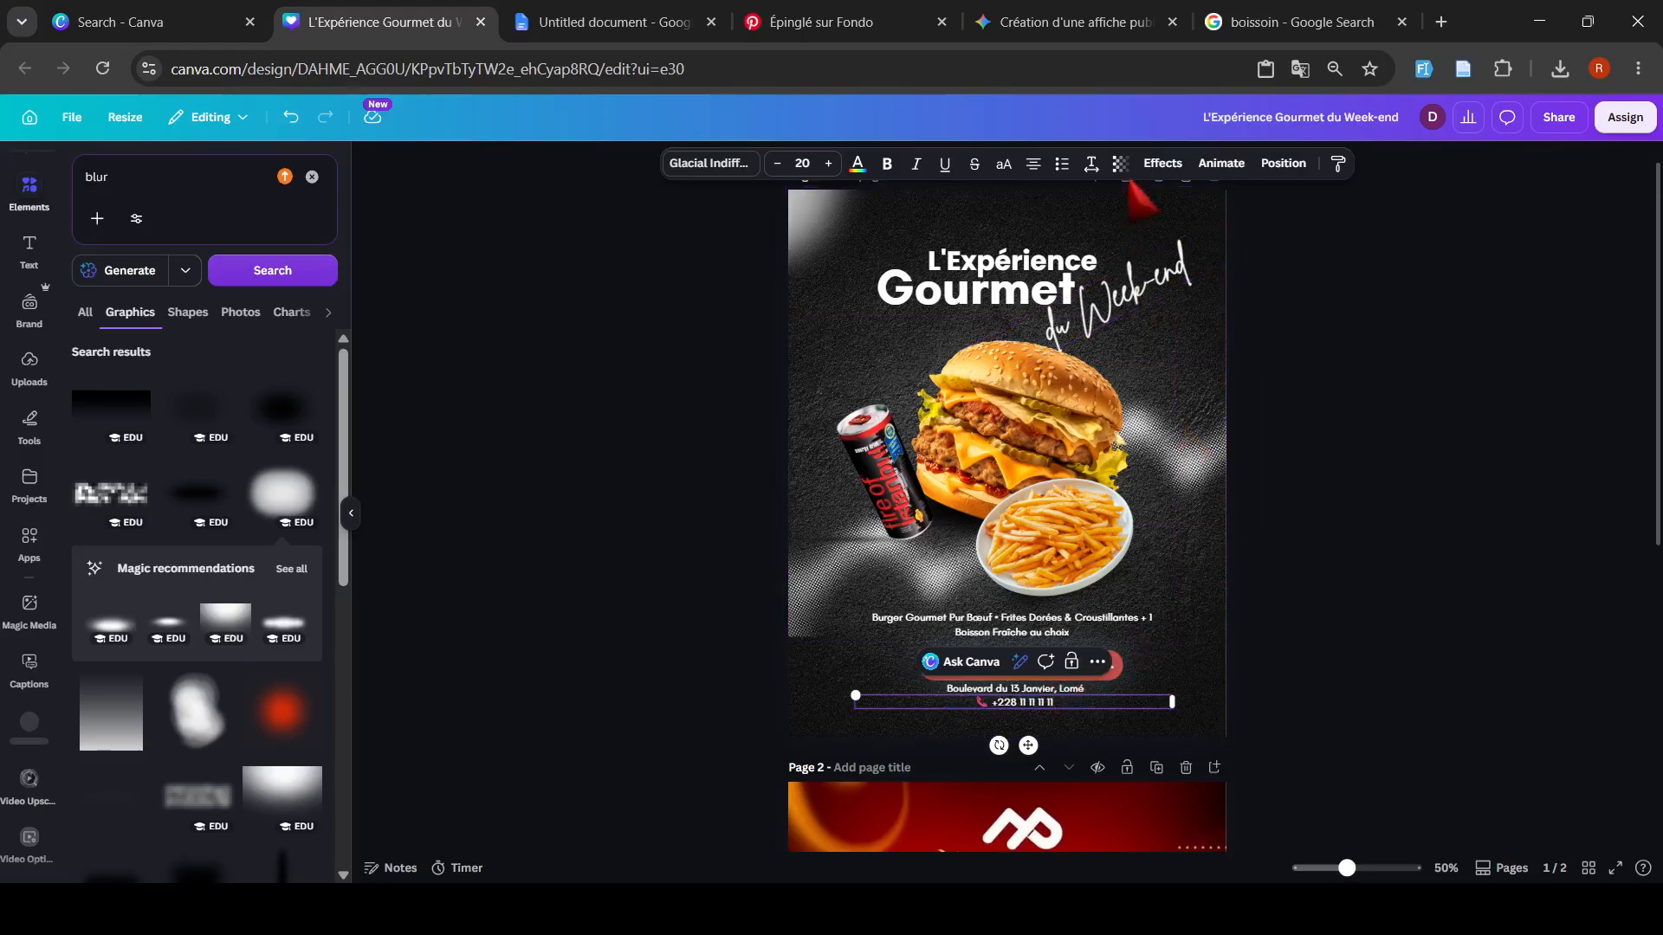
click(1027, 26)
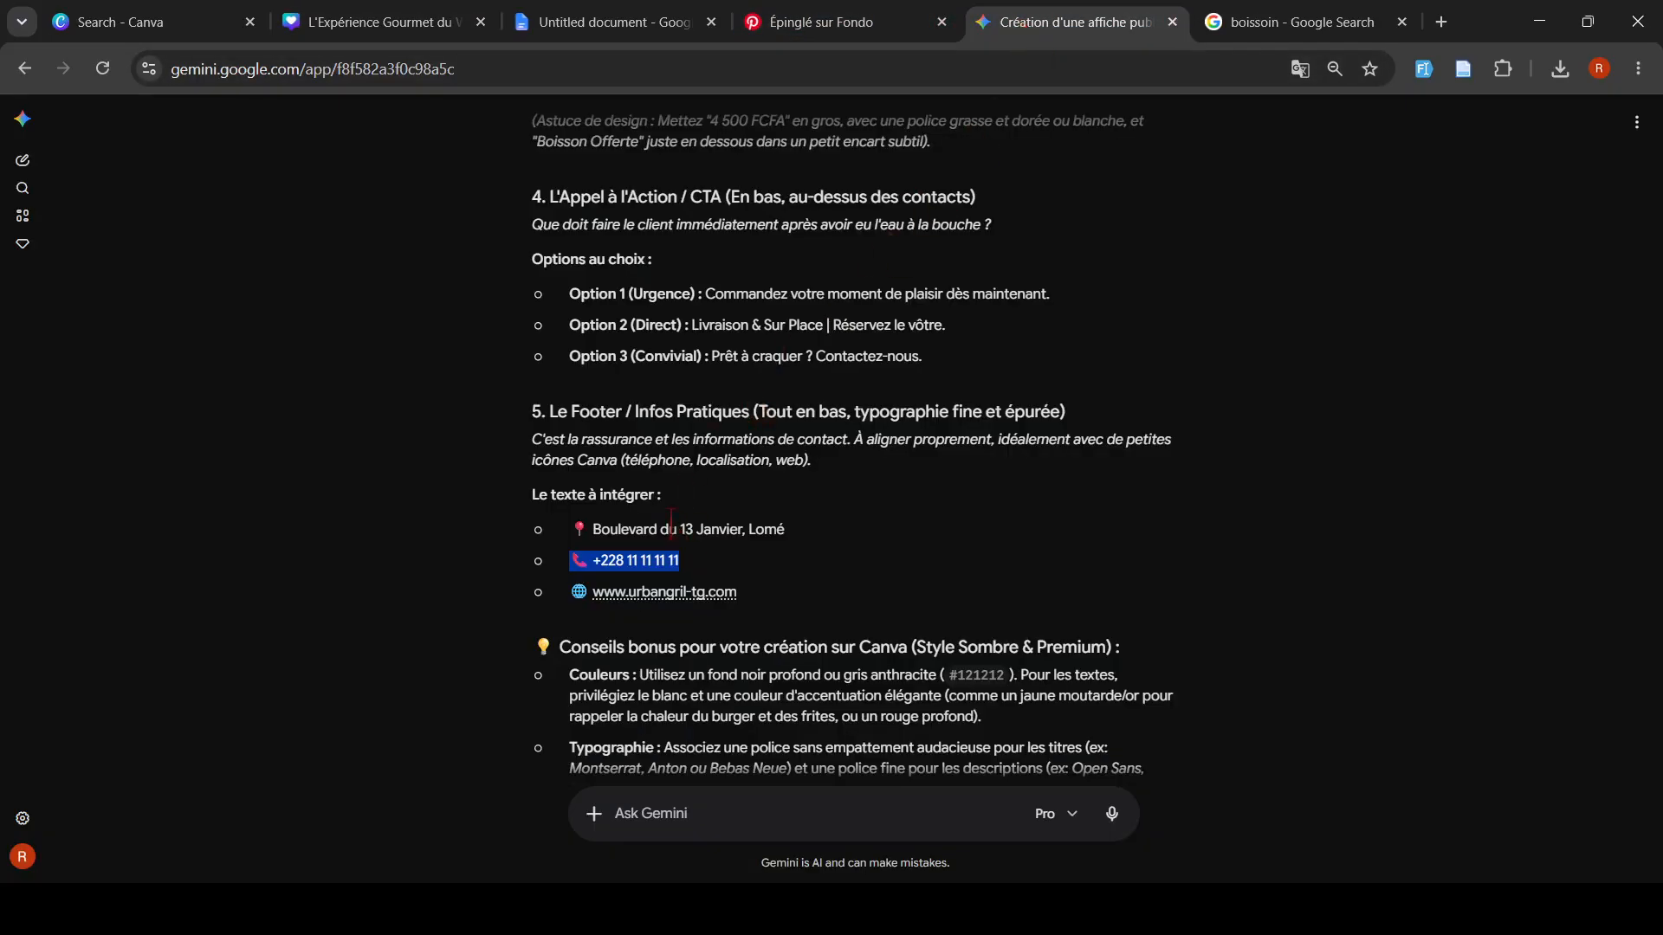
scroll(672, 521, down, 2)
drag(778, 487, 646, 490)
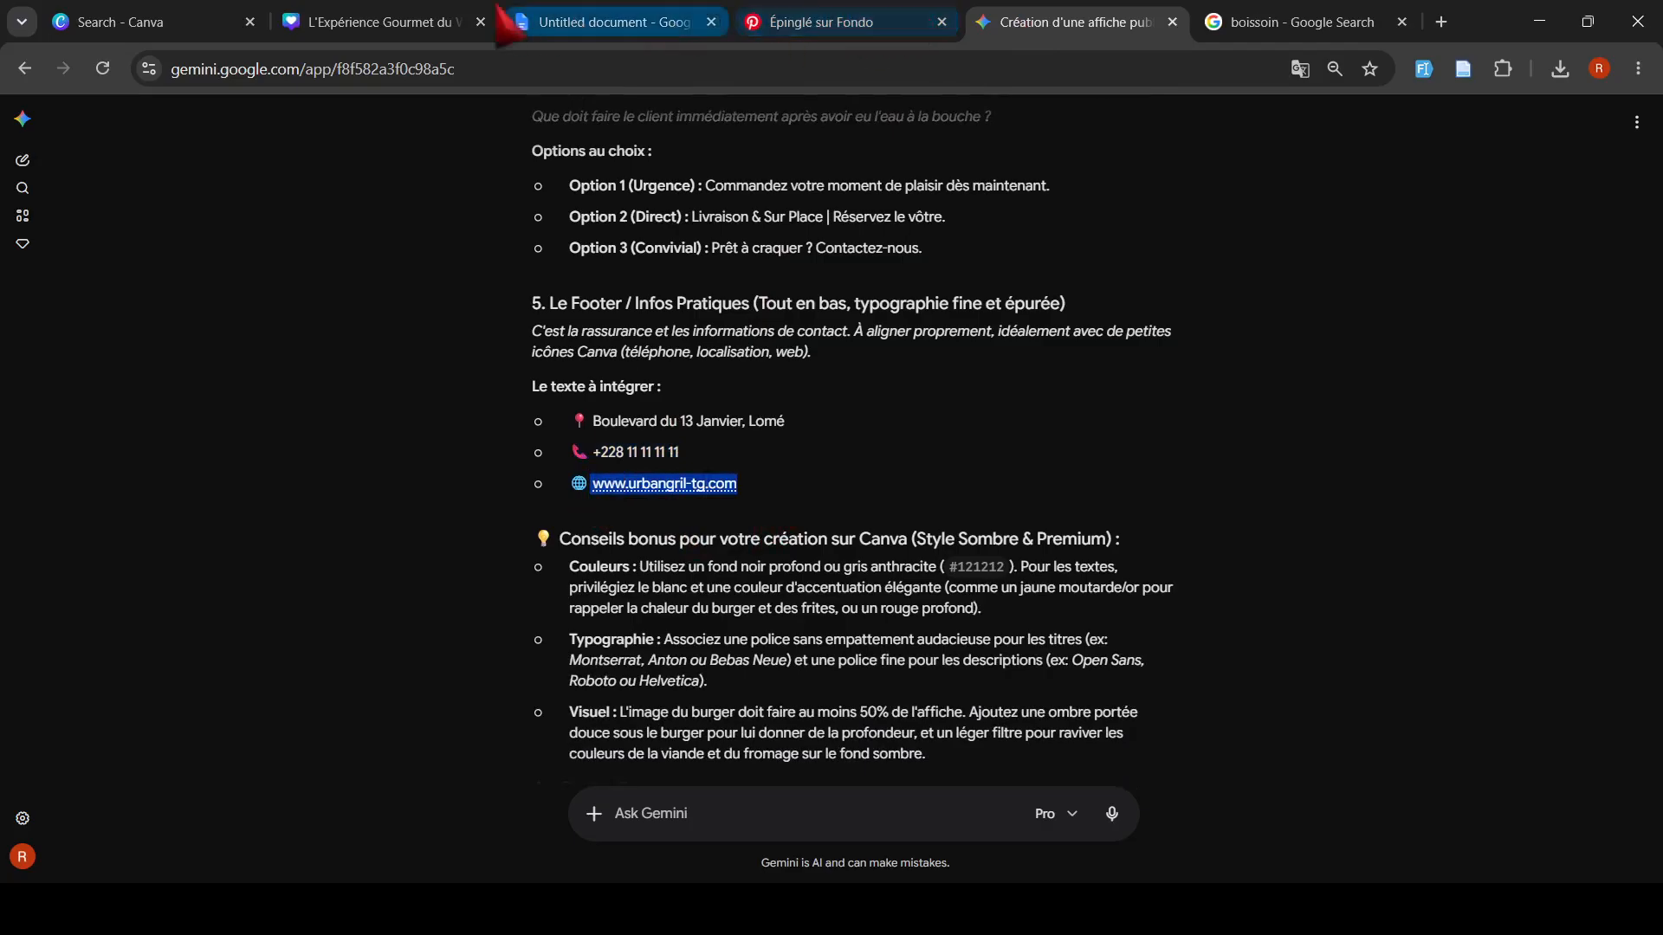
click(396, 21)
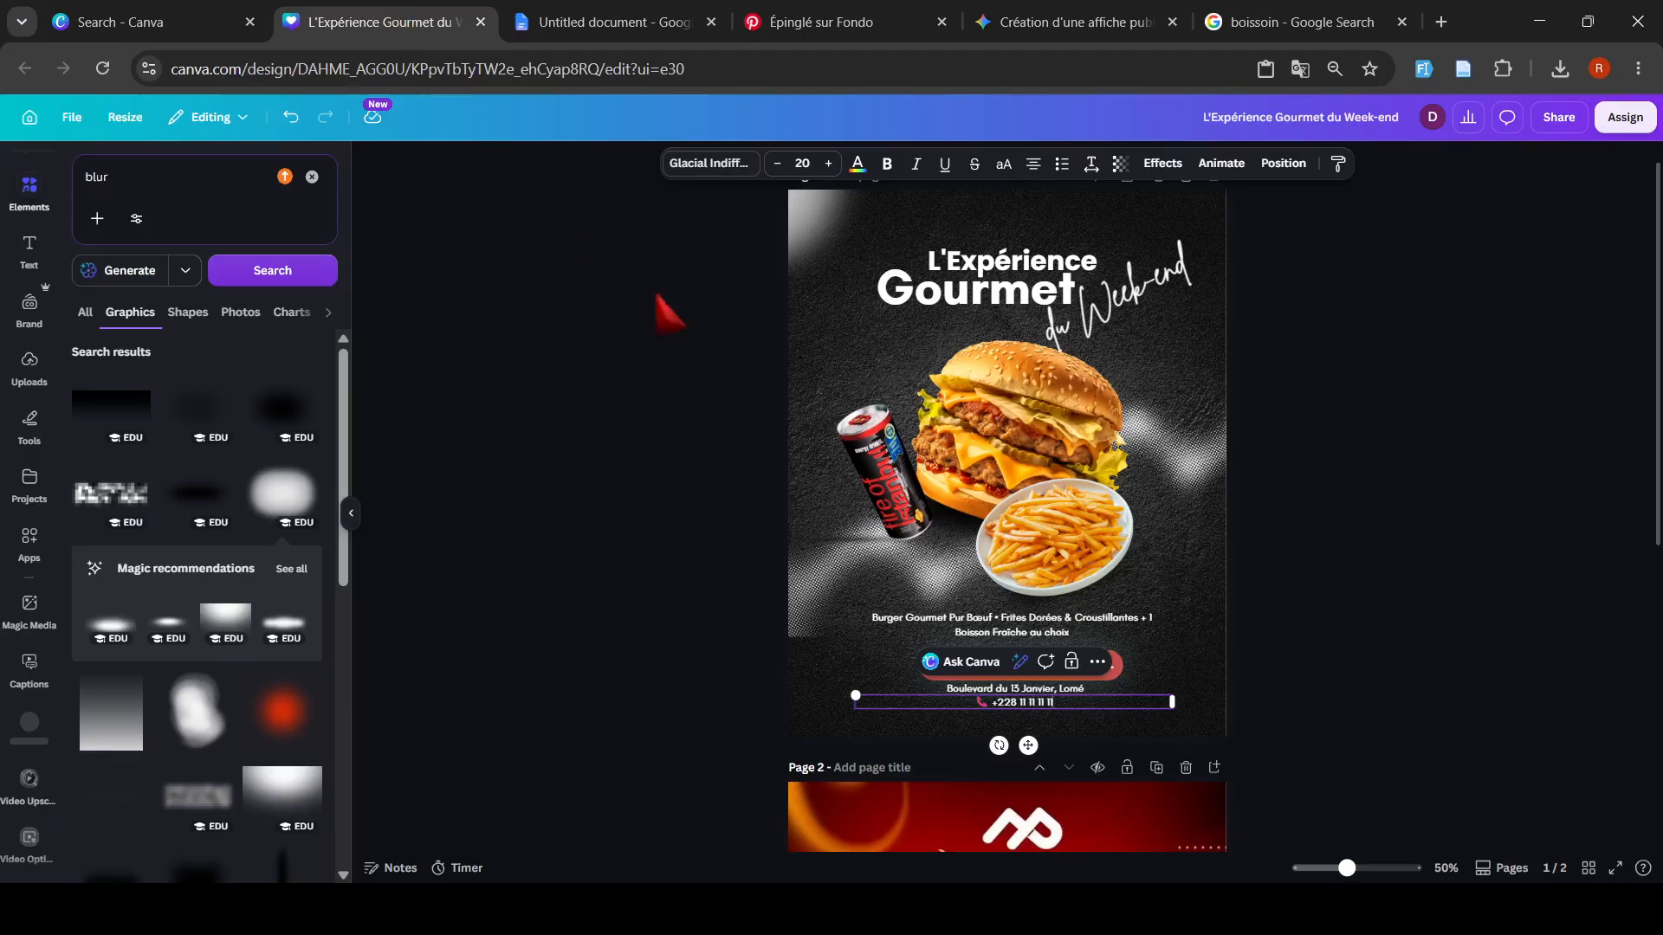
click(1060, 711)
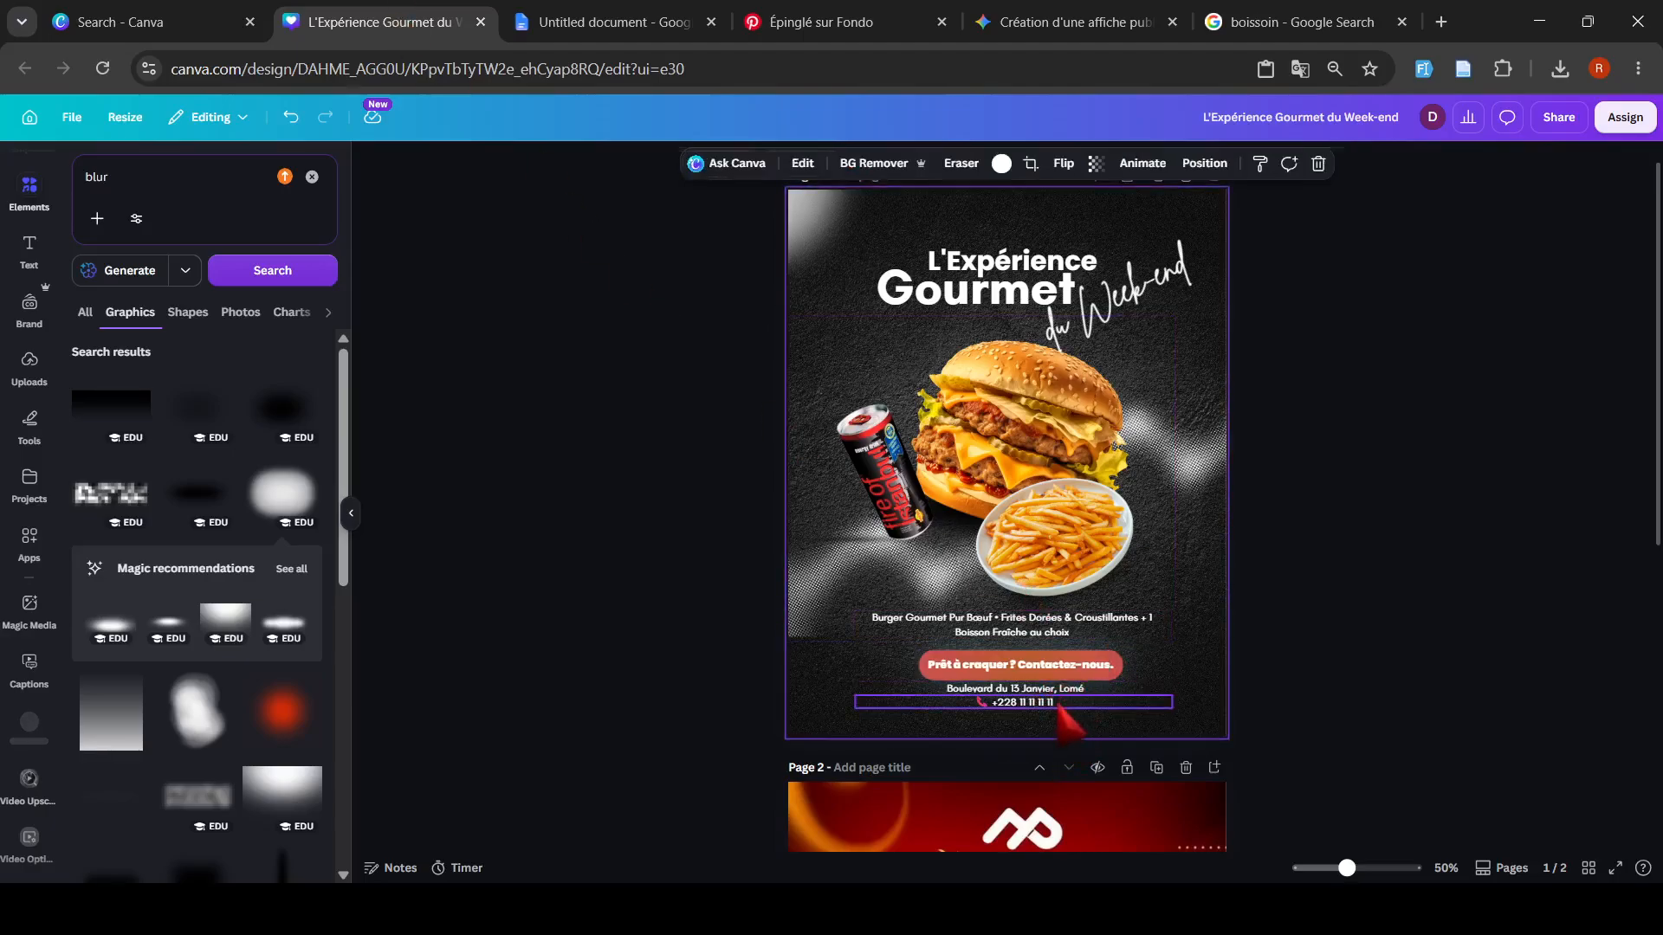
click(1057, 704)
click(1072, 664)
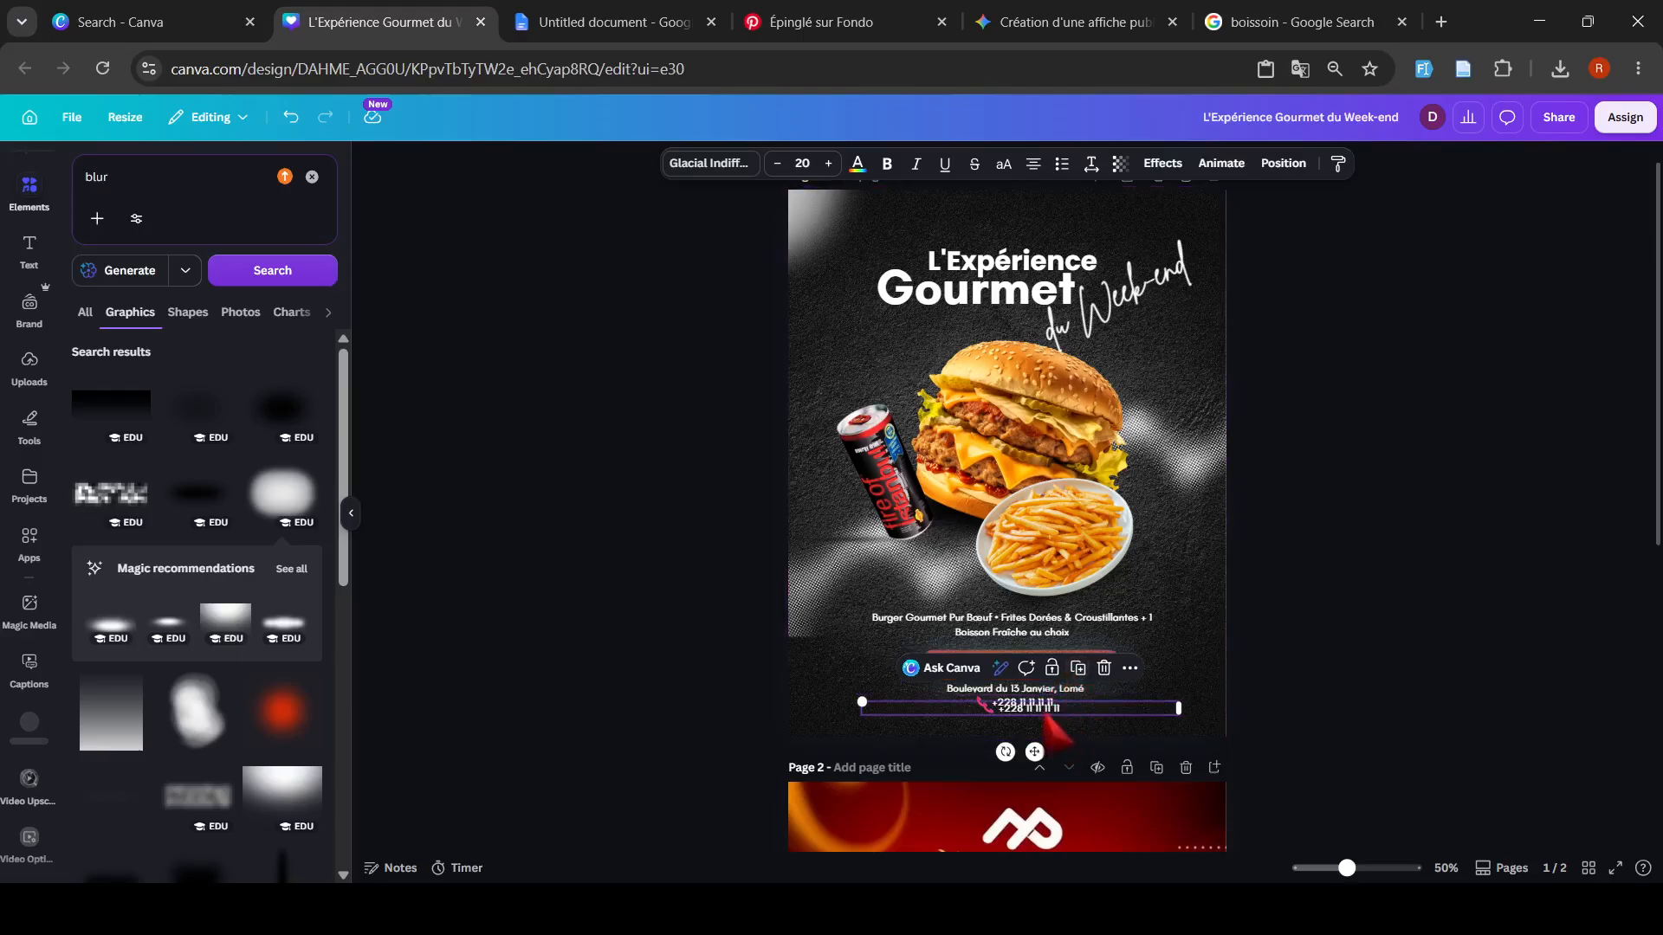
drag(1046, 715, 1040, 720)
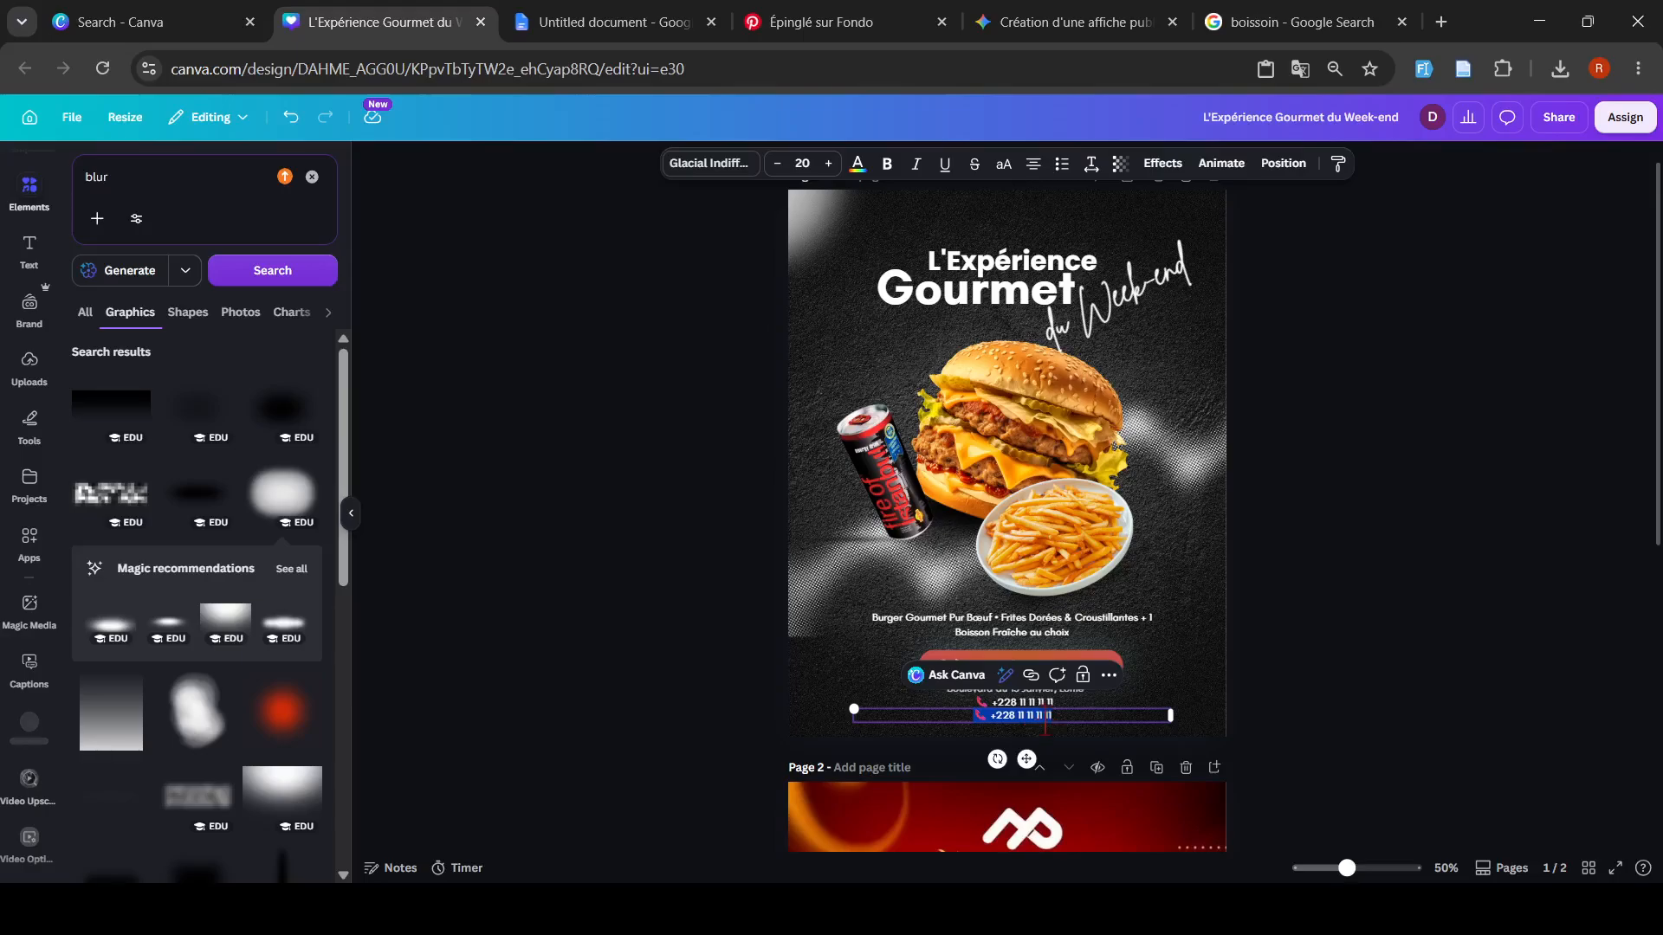
text(www.urbangril-tg.com)
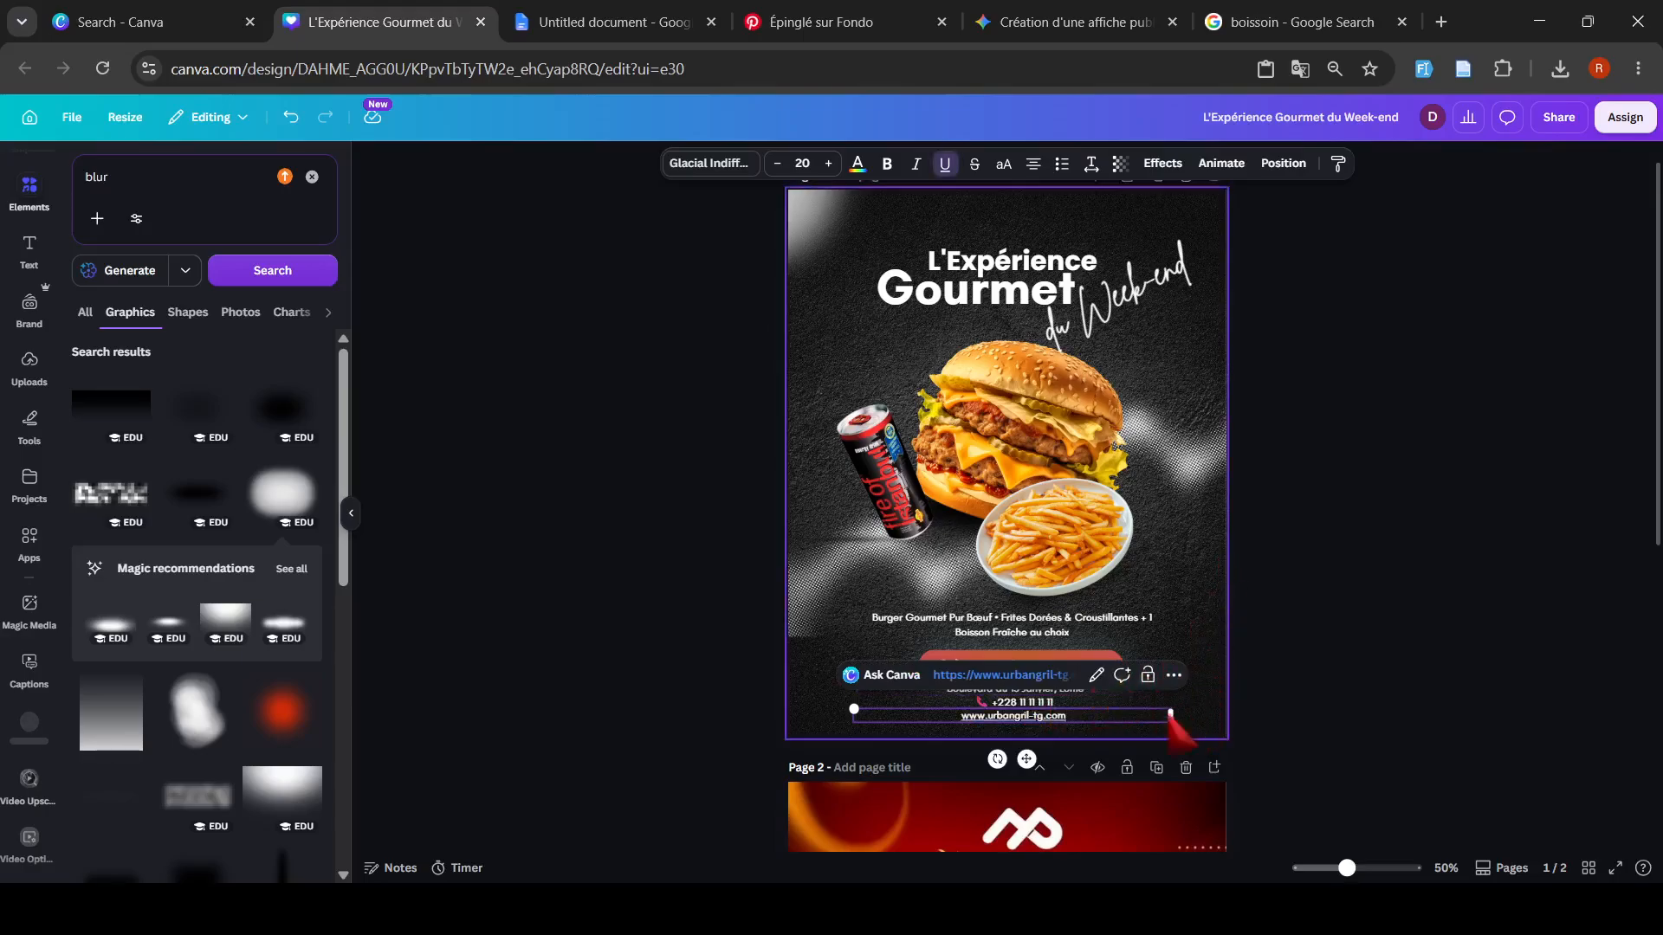
click(990, 701)
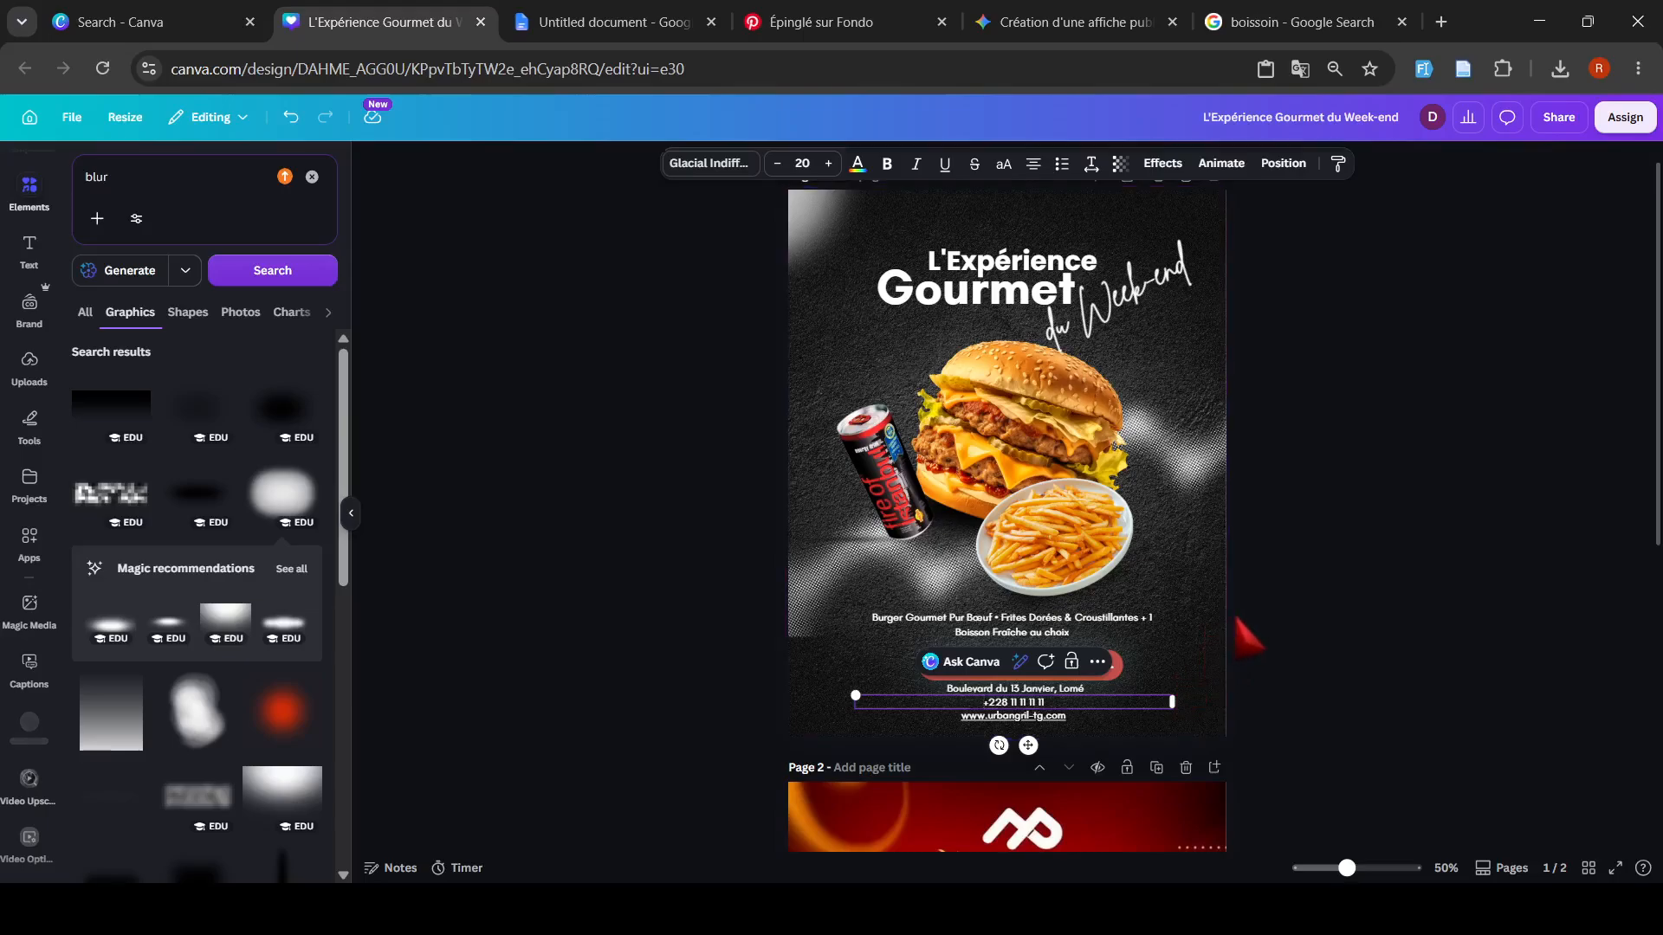
click(1254, 719)
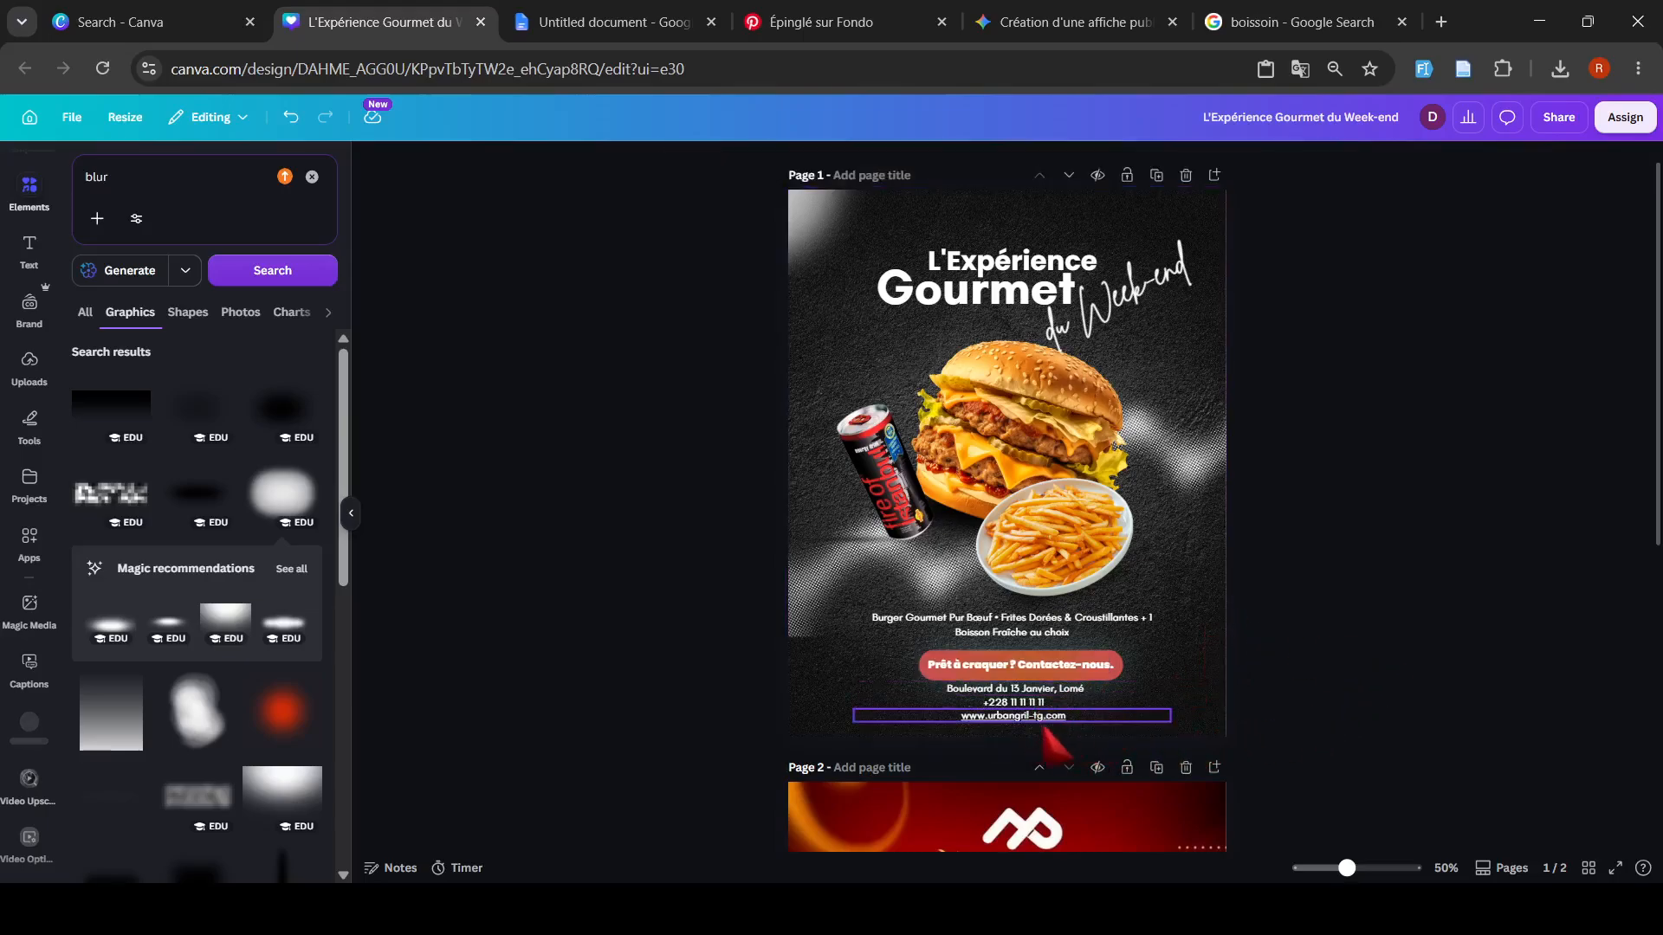
Step: Move the phone number to the poster's lower left below the address and narrow its text box
scroll(1406, 684, up, 4)
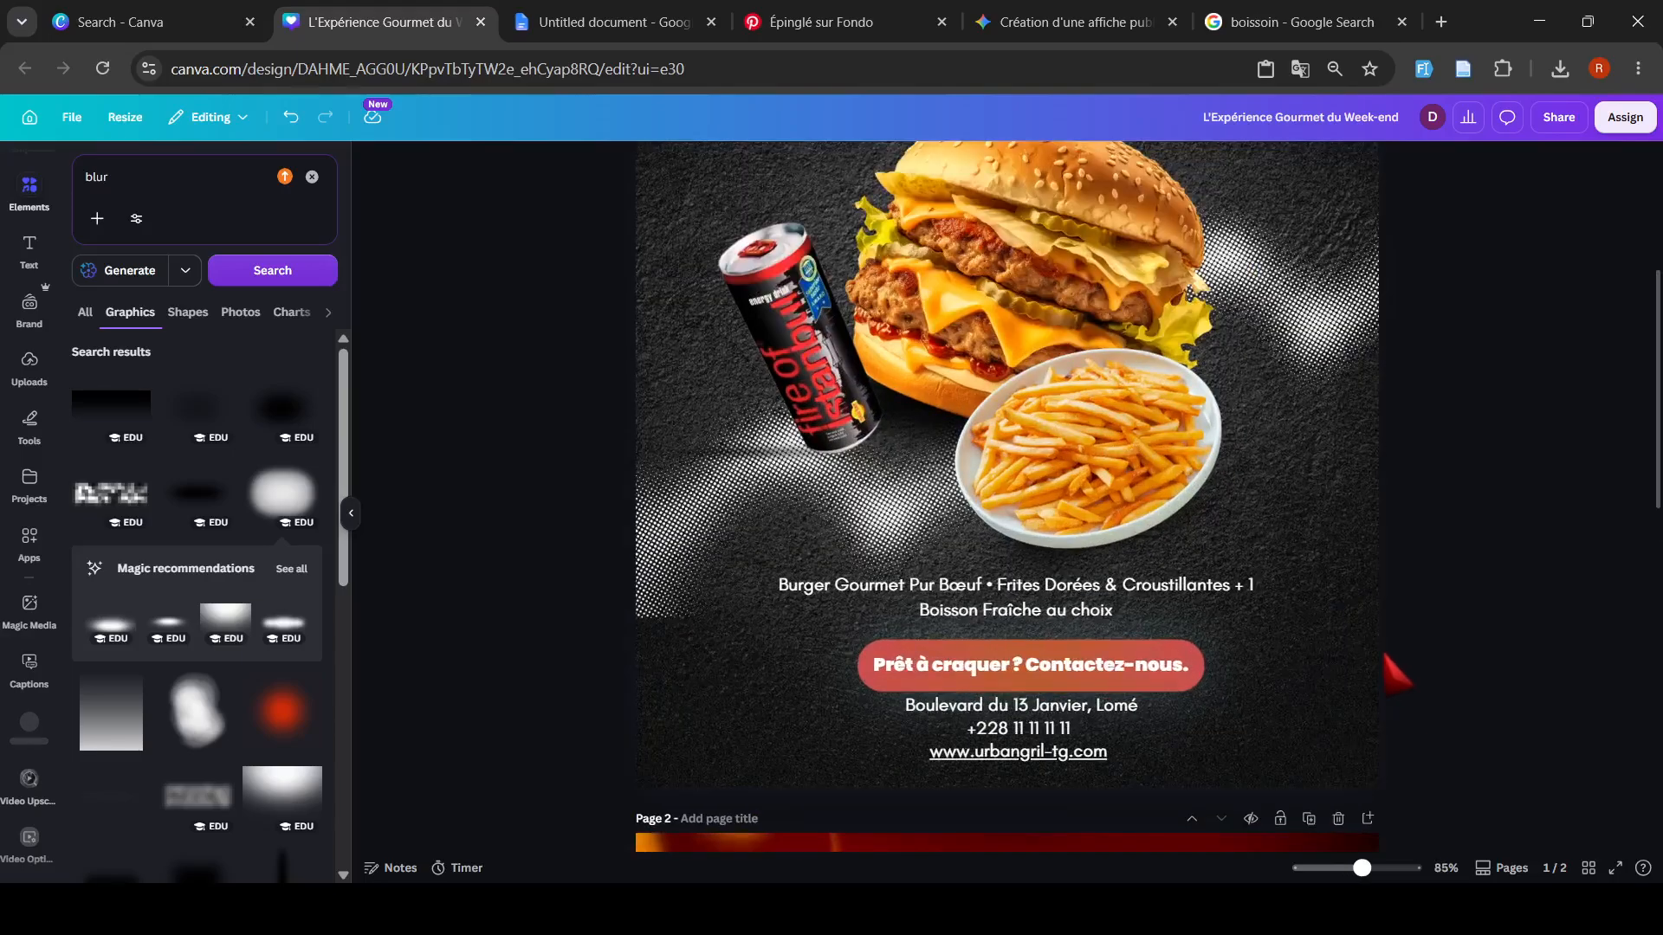
scroll(1046, 528, down, 3)
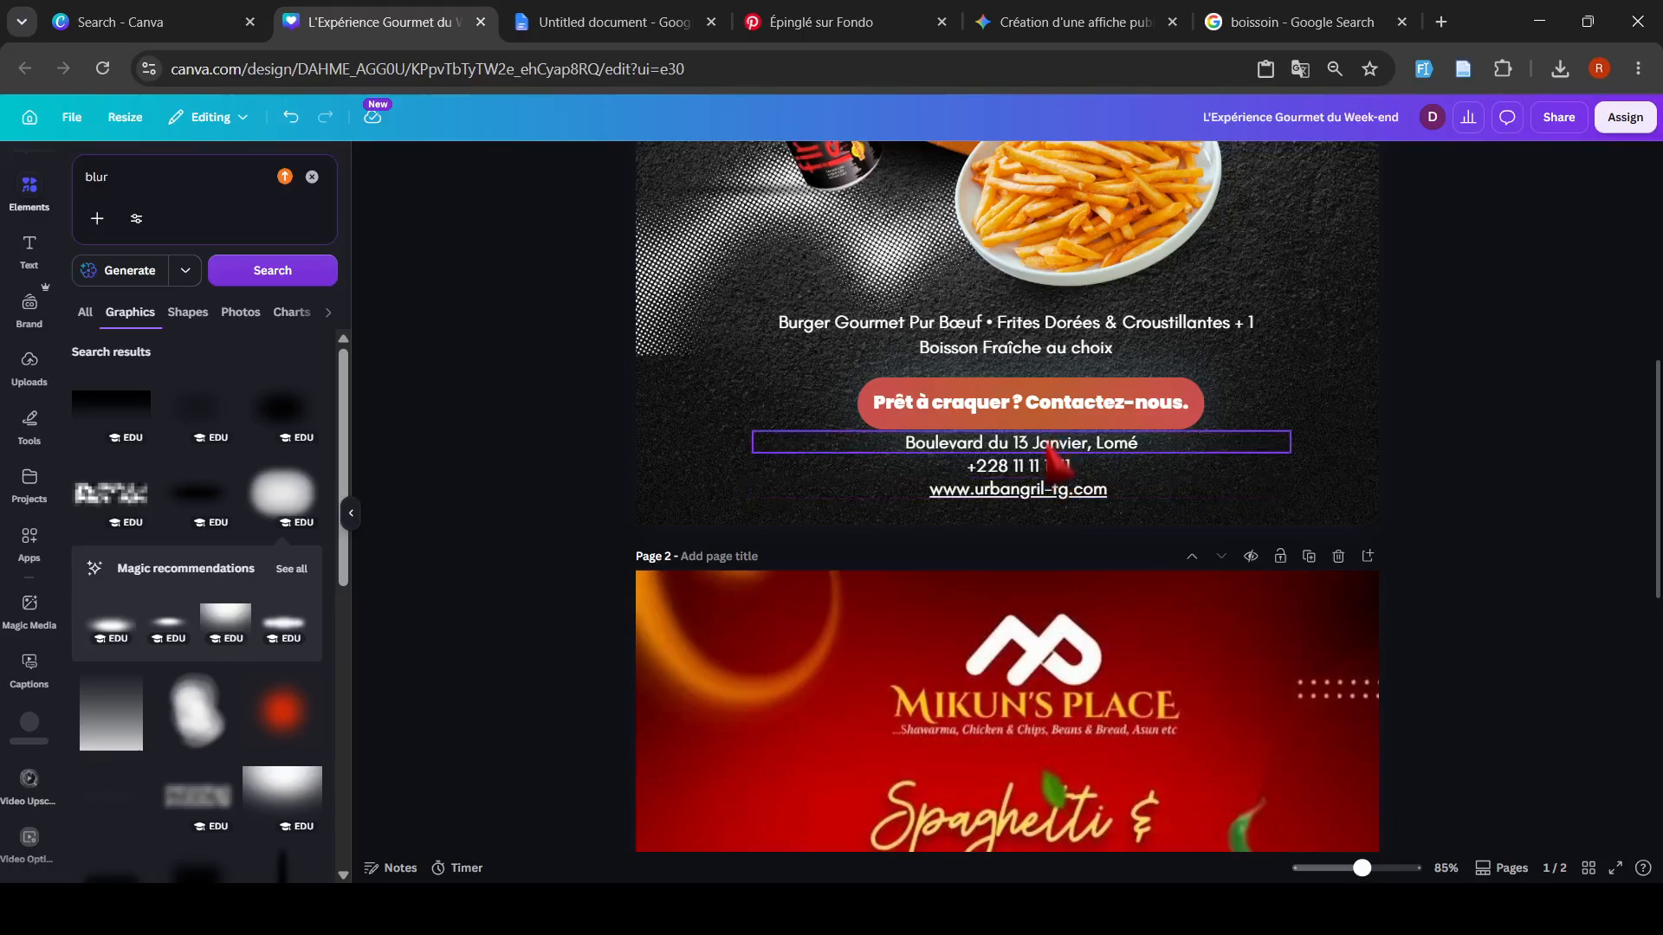
drag(1043, 450, 905, 488)
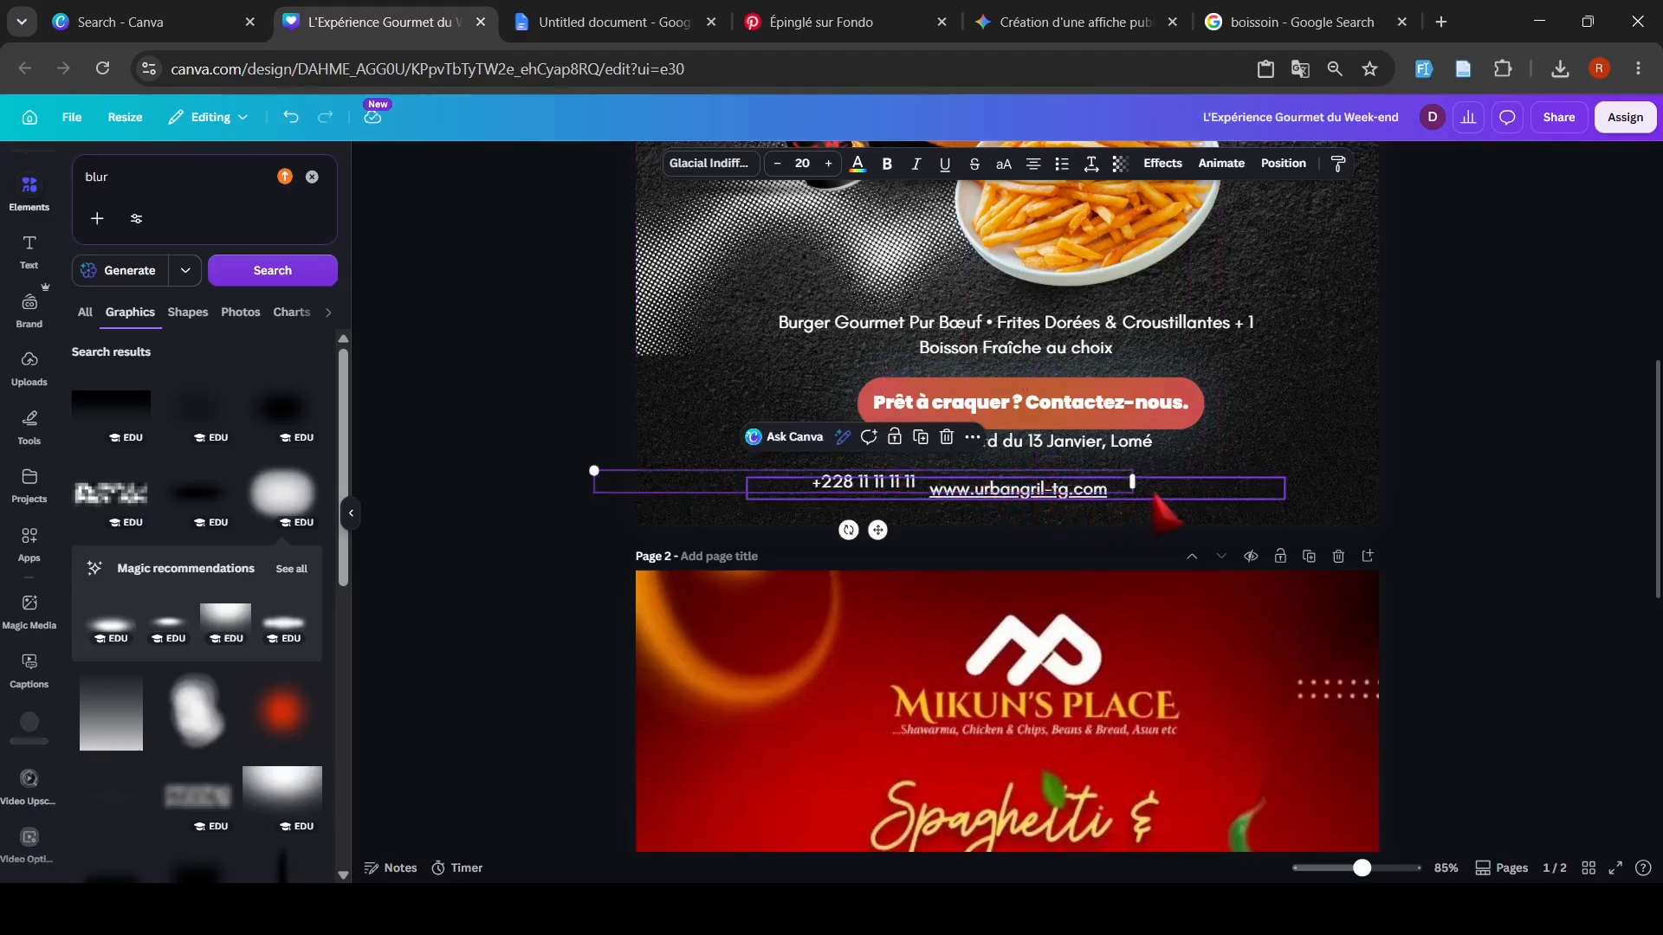
drag(1100, 490, 843, 475)
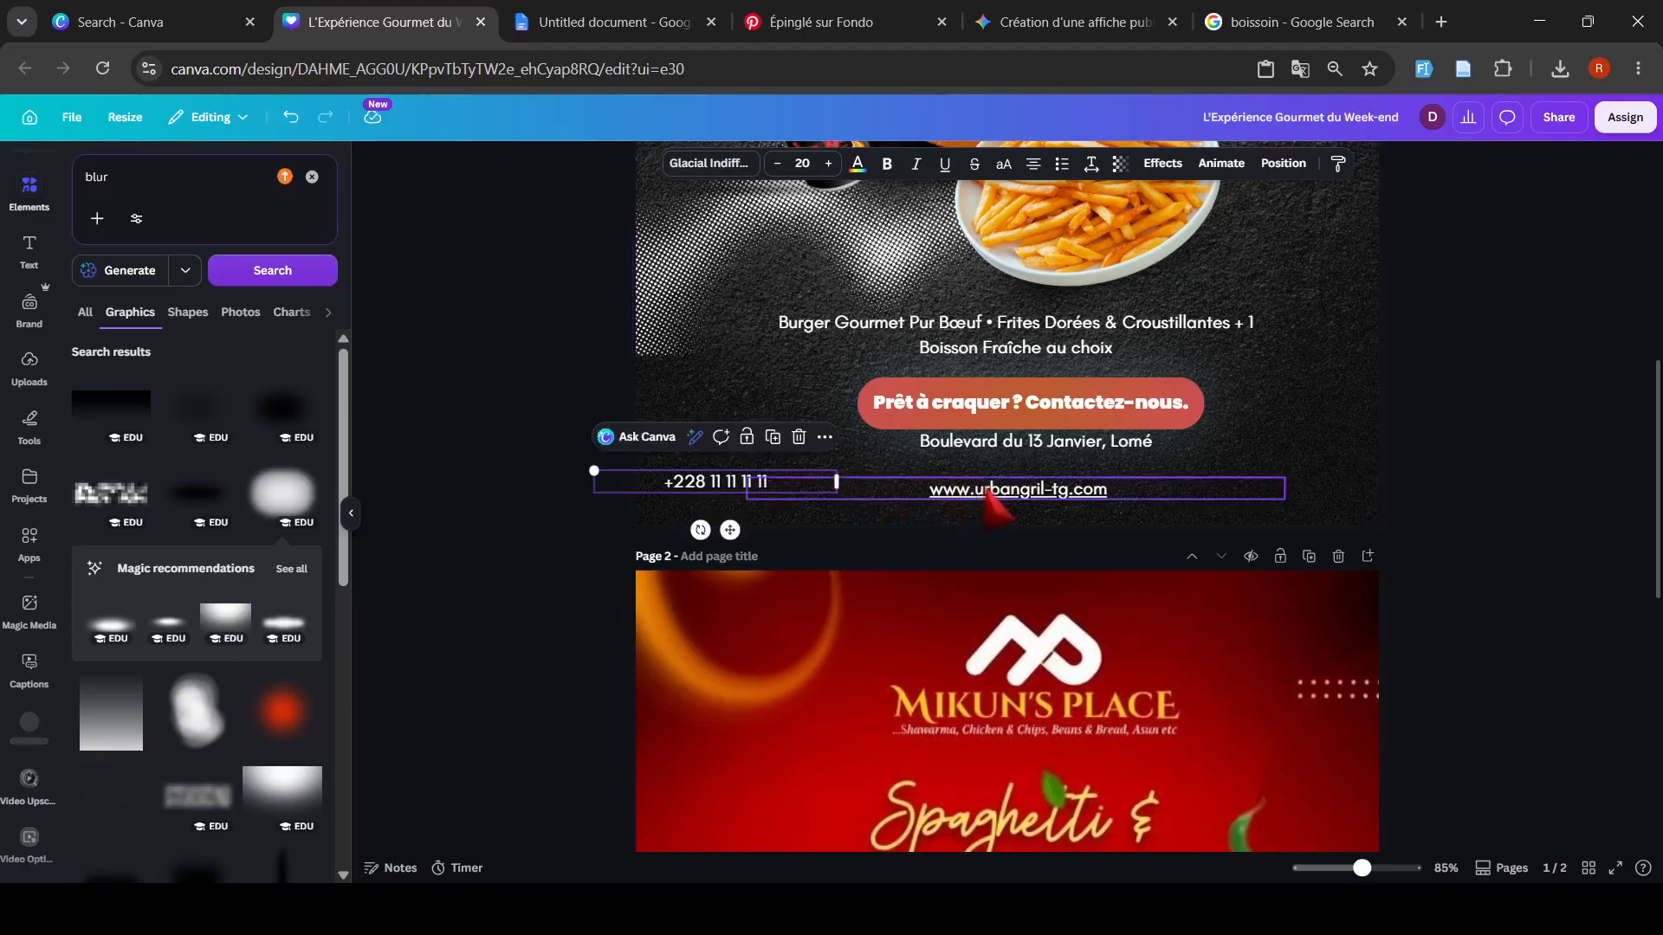
Step: Try arranging the footer with the address at the left, the phone number in the middle and the website at the right
drag(987, 495, 1108, 478)
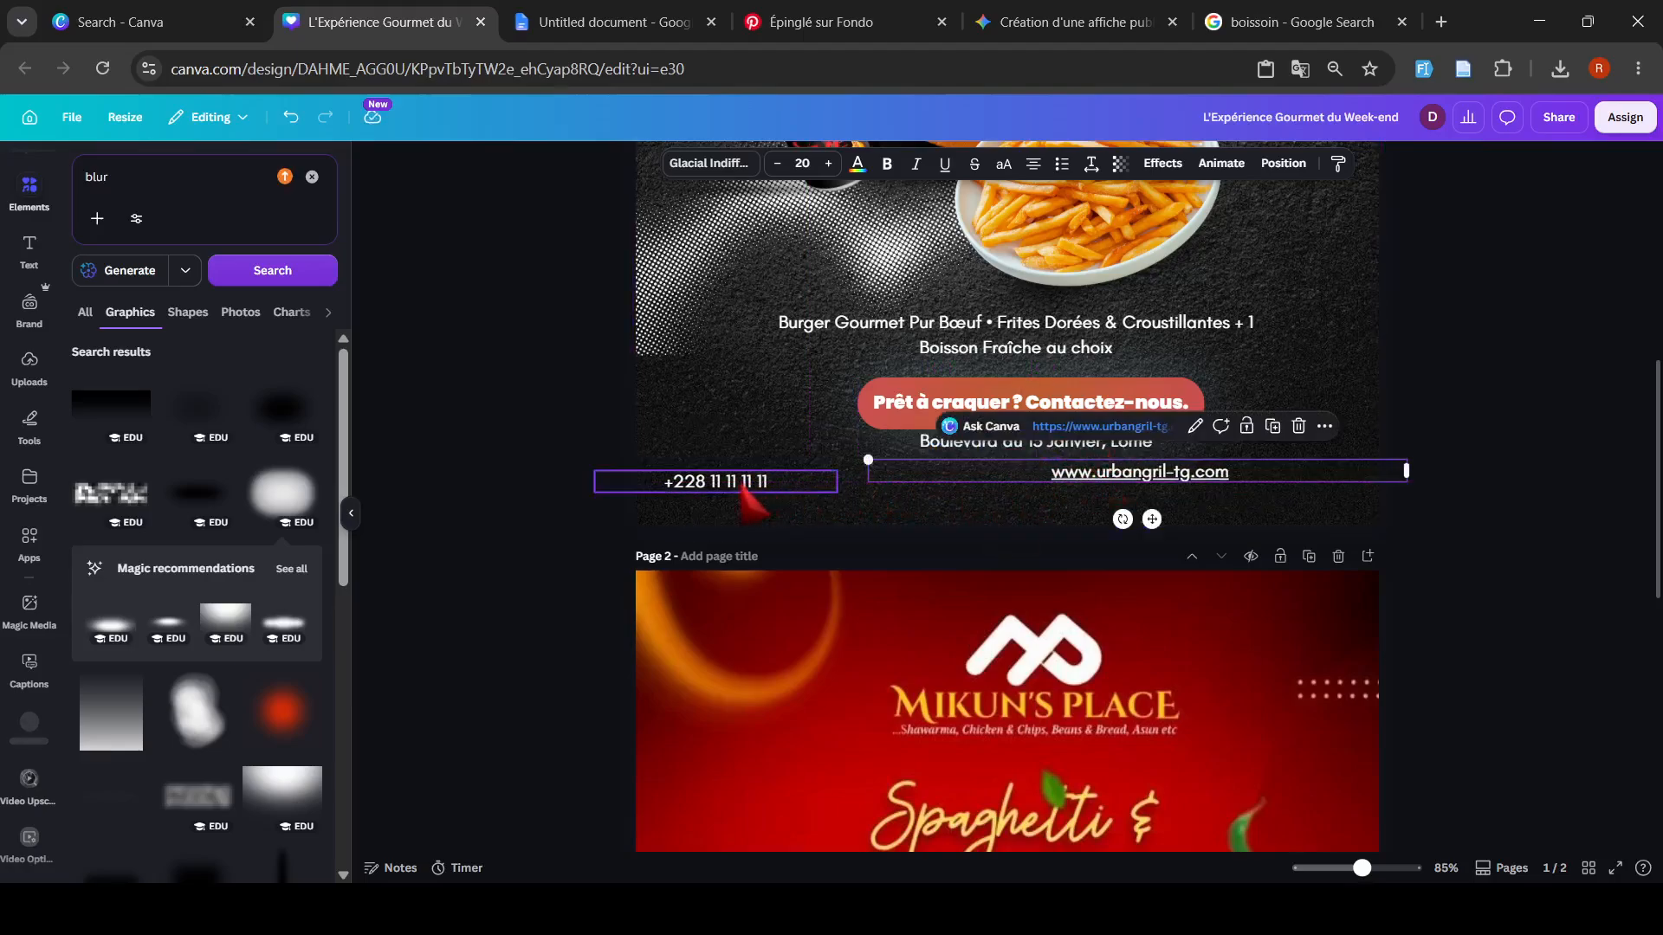
drag(743, 491, 958, 502)
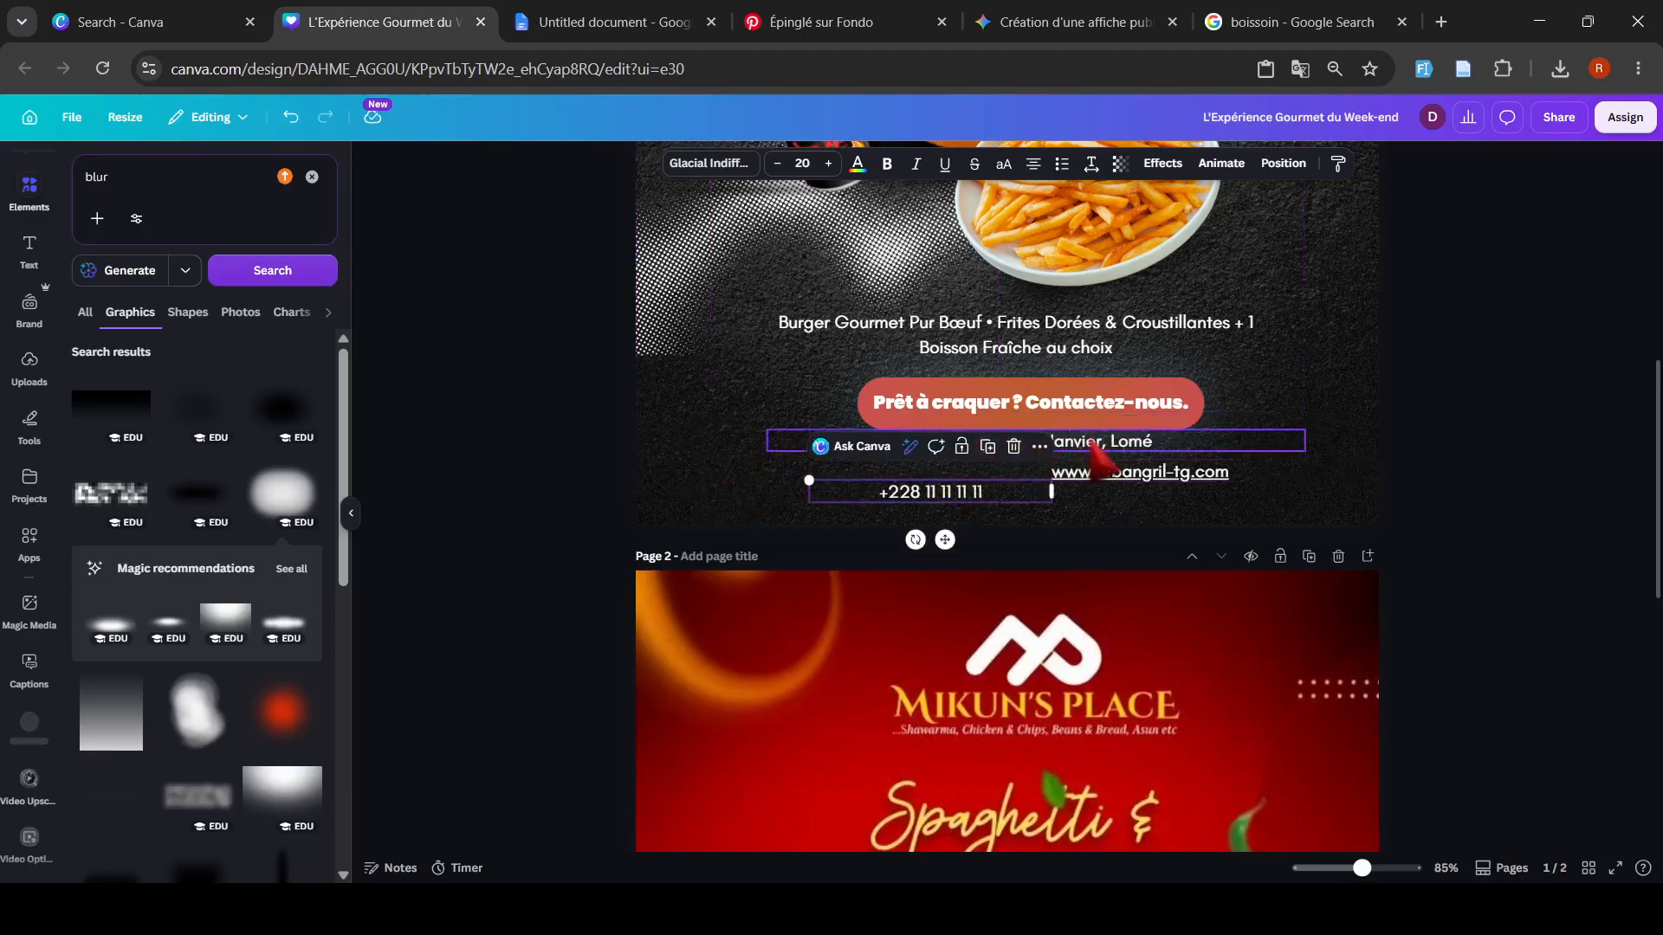
drag(1091, 443, 819, 504)
click(933, 495)
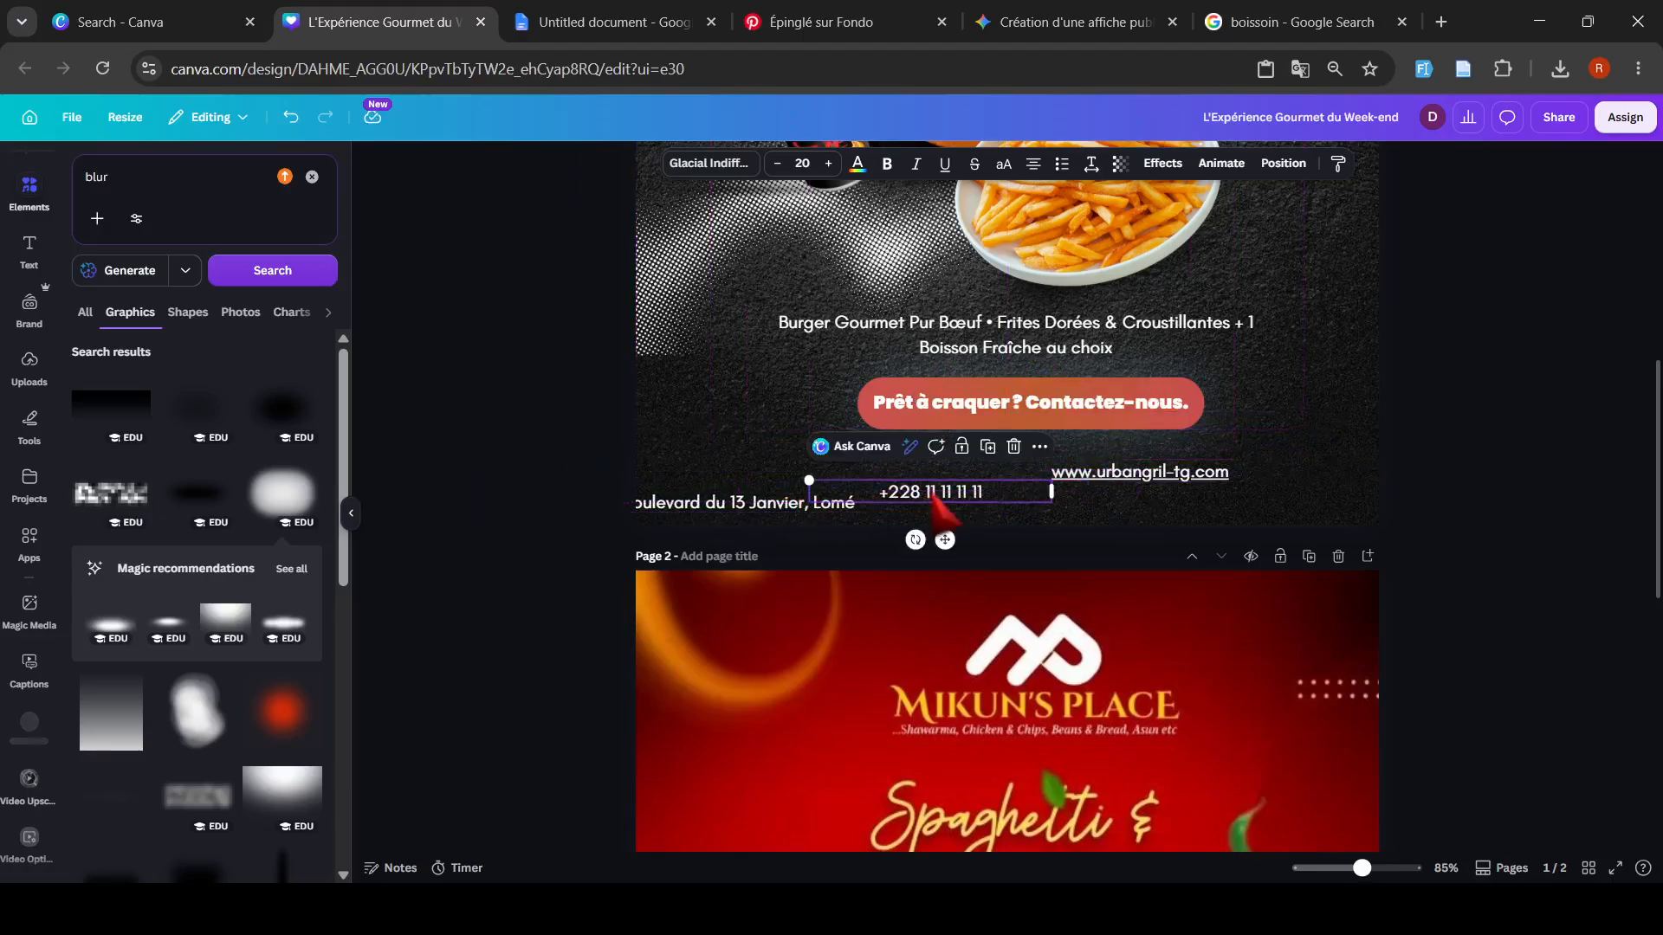
Step: Place the phone number directly under the call-to-action button and line up the address and website in a row beneath it
drag(936, 498, 1044, 446)
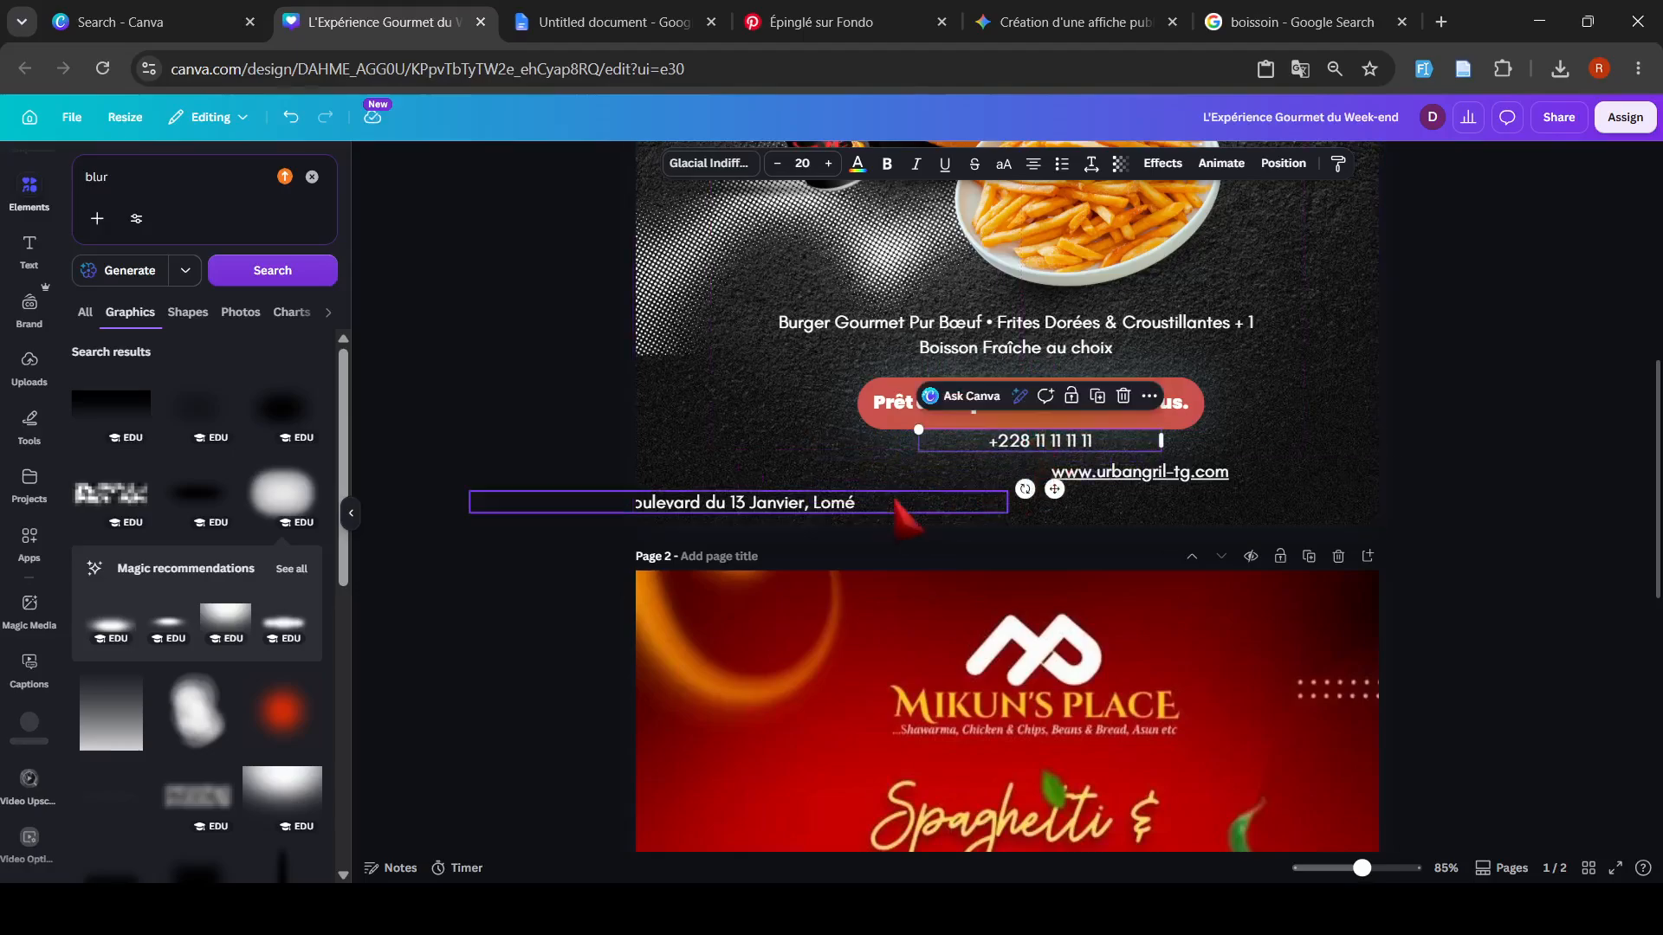
drag(837, 513, 998, 491)
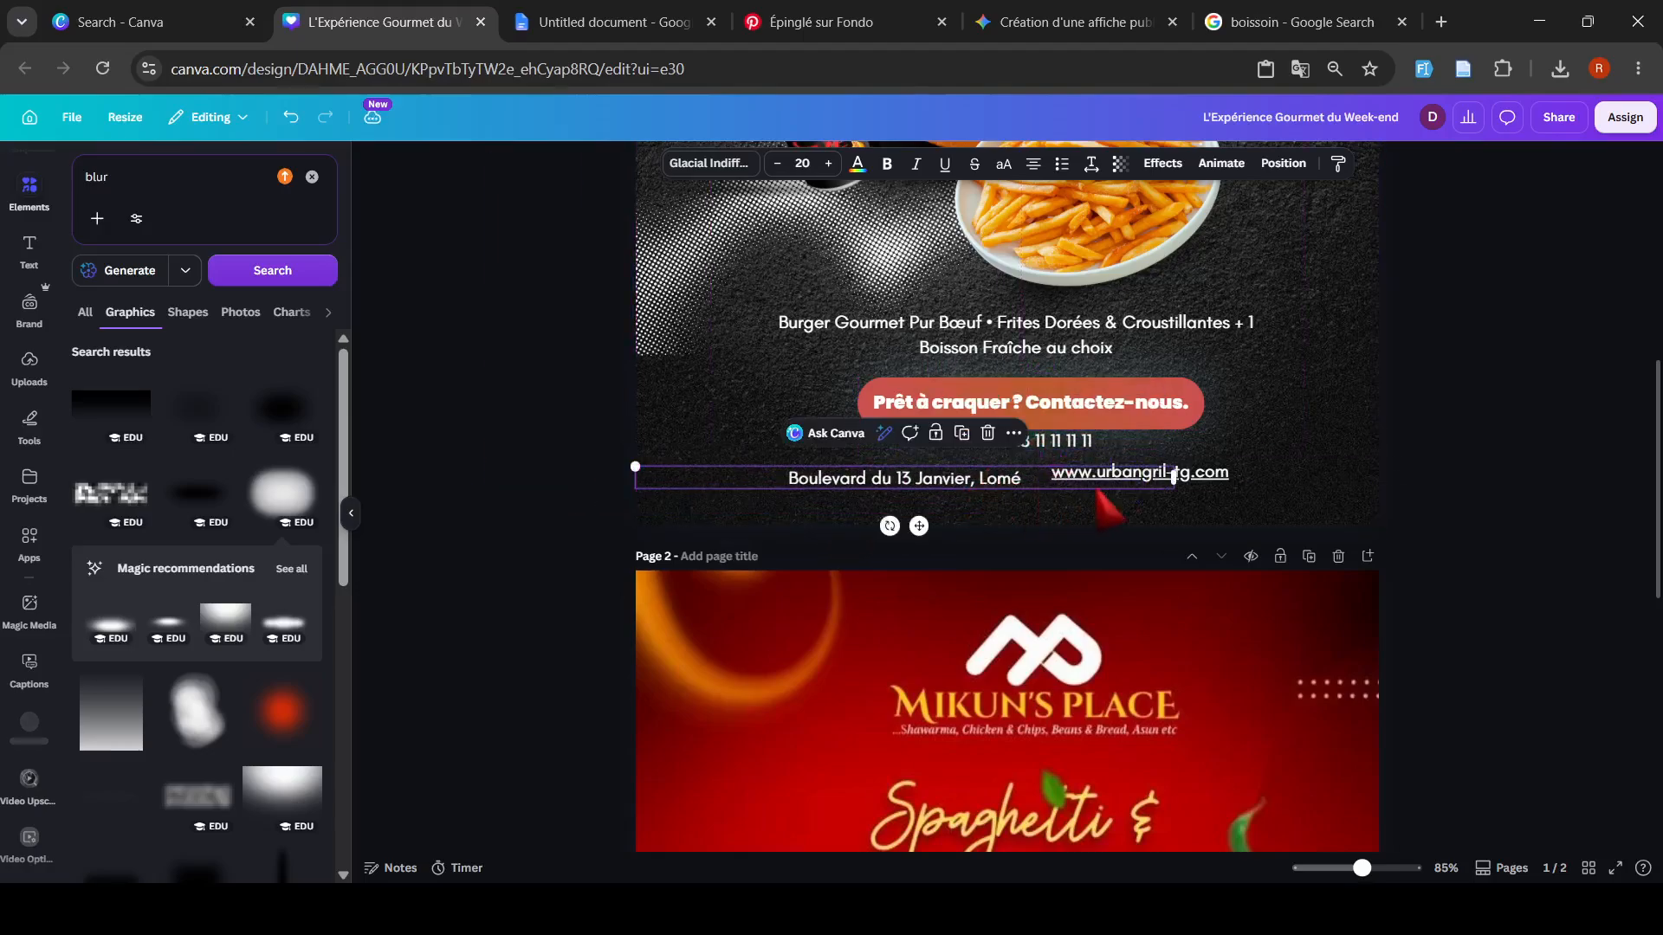
drag(1157, 485, 1119, 494)
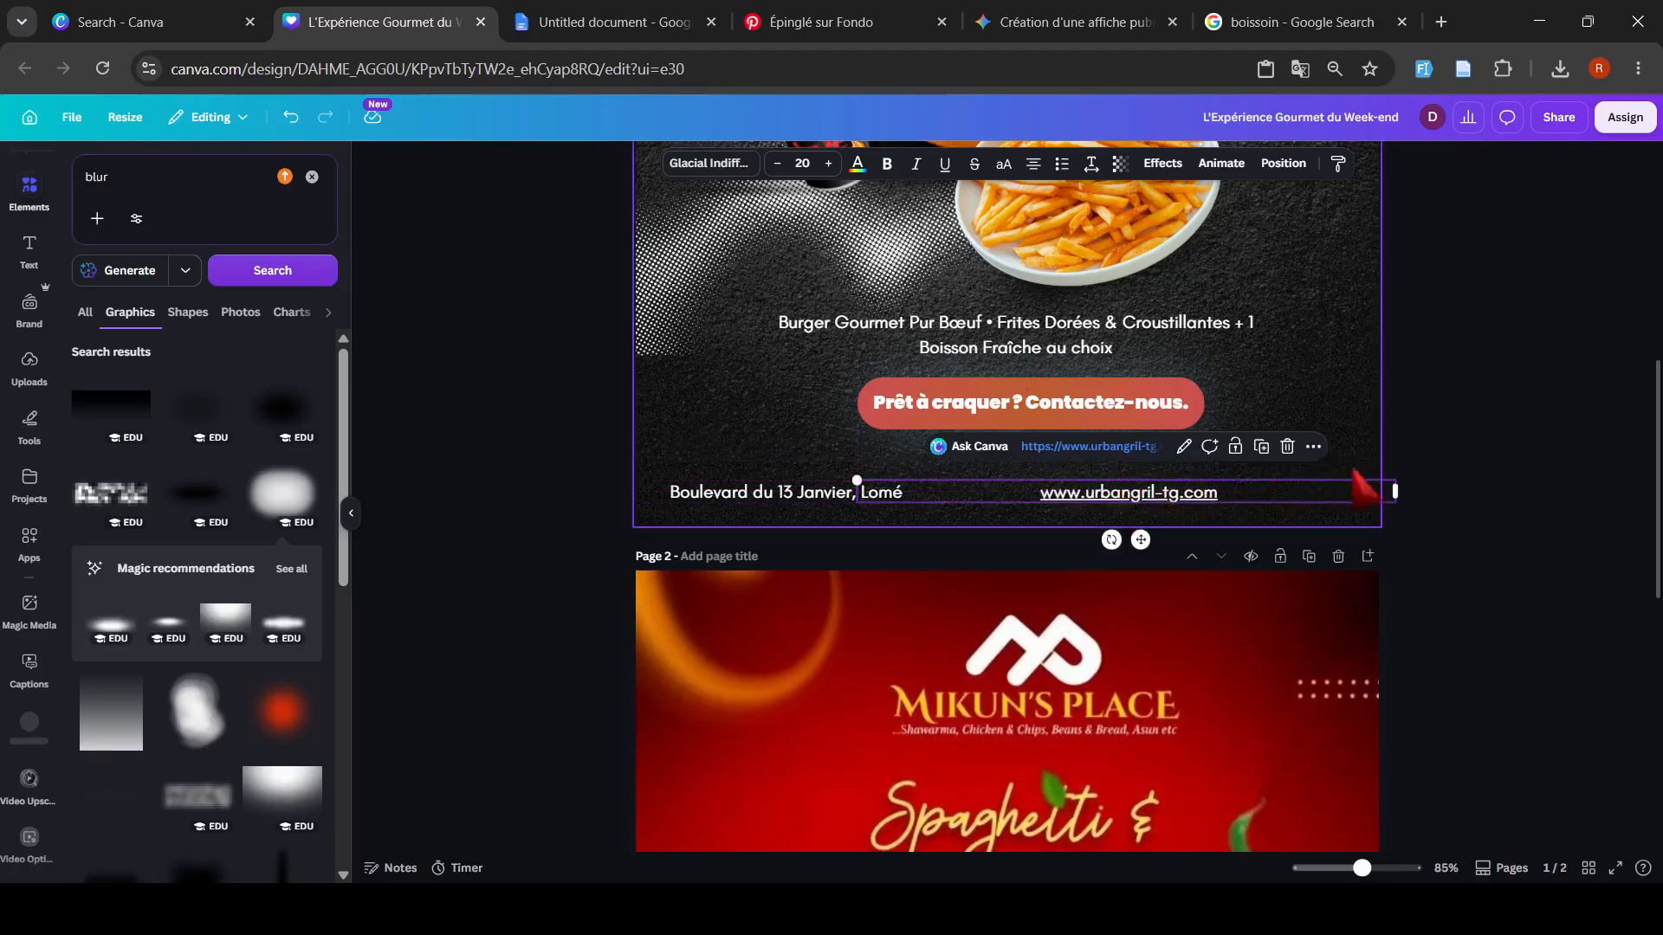
Step: Narrow the website and address text boxes and position the two lines side by side, roughly centred under the phone number
drag(1399, 486, 1219, 483)
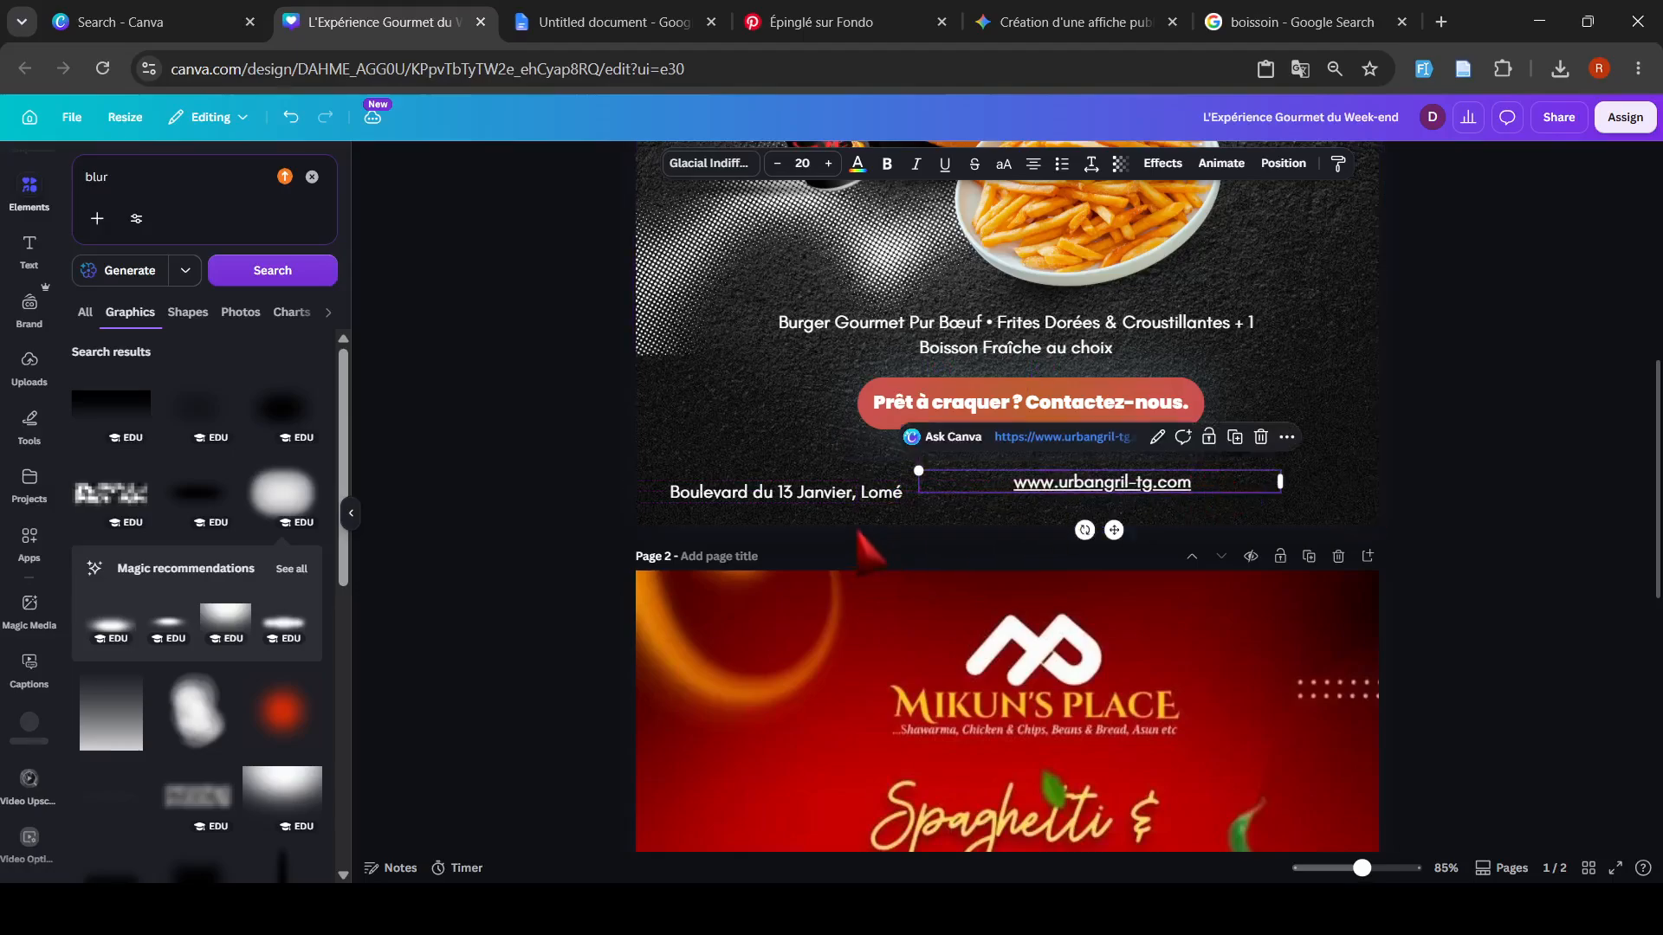
drag(860, 507, 929, 508)
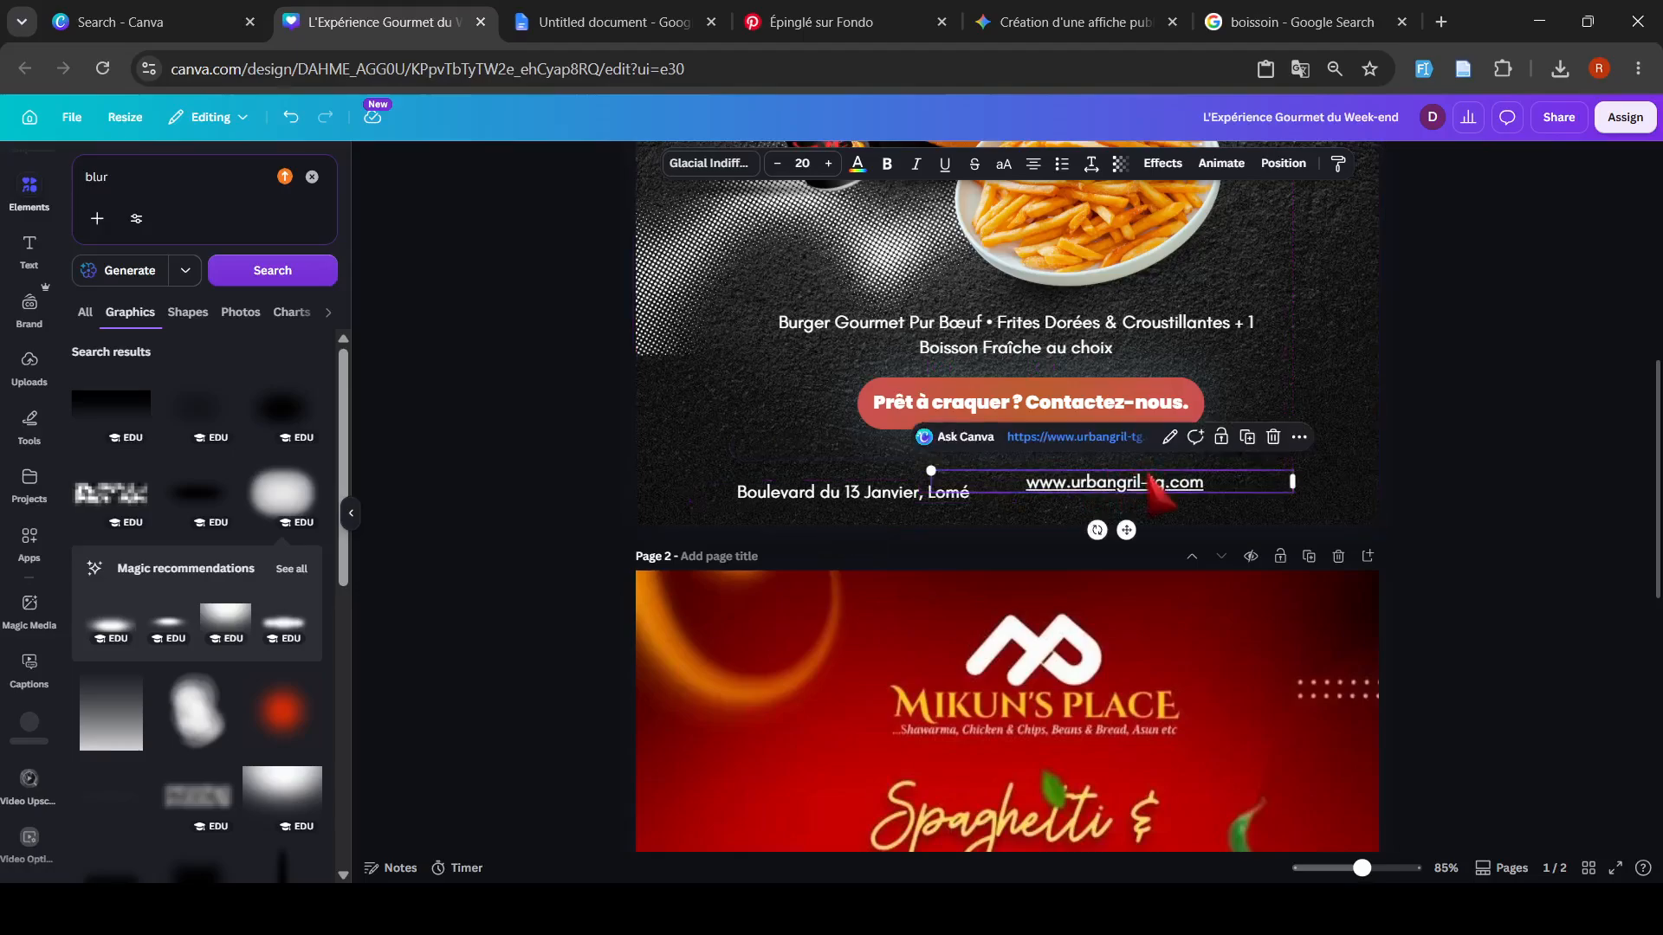
drag(1137, 482, 1210, 475)
drag(928, 496, 989, 490)
click(1380, 466)
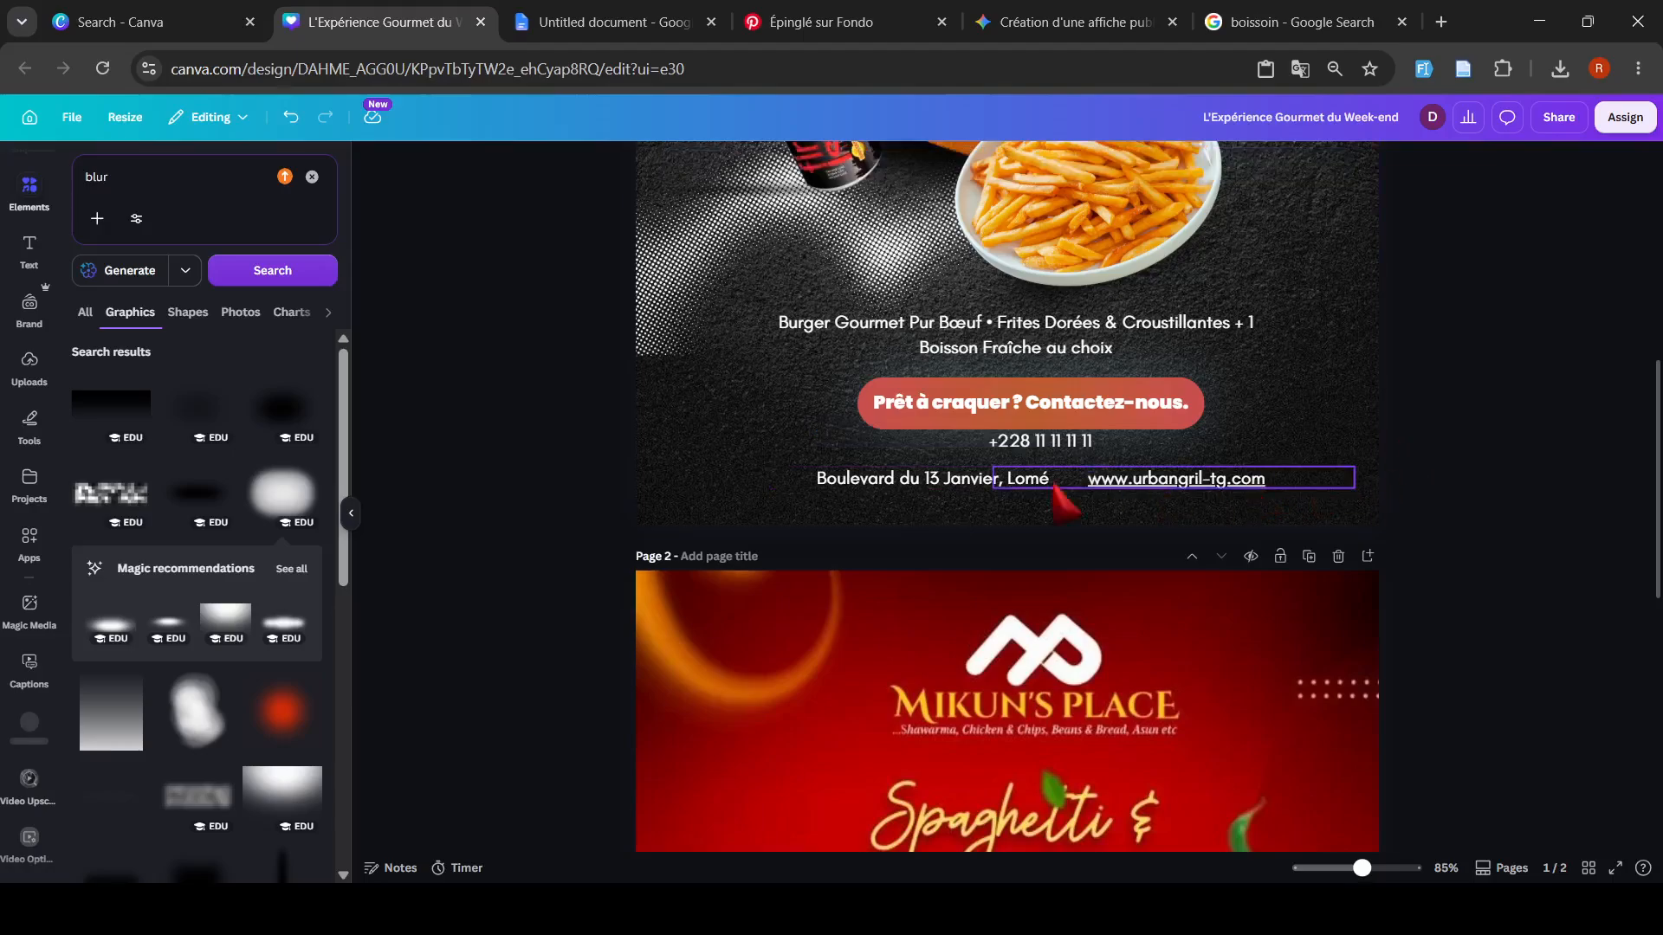
Step: Set the website and address font size to 21 and keep the address level with the website
scroll(1036, 485, up, 2)
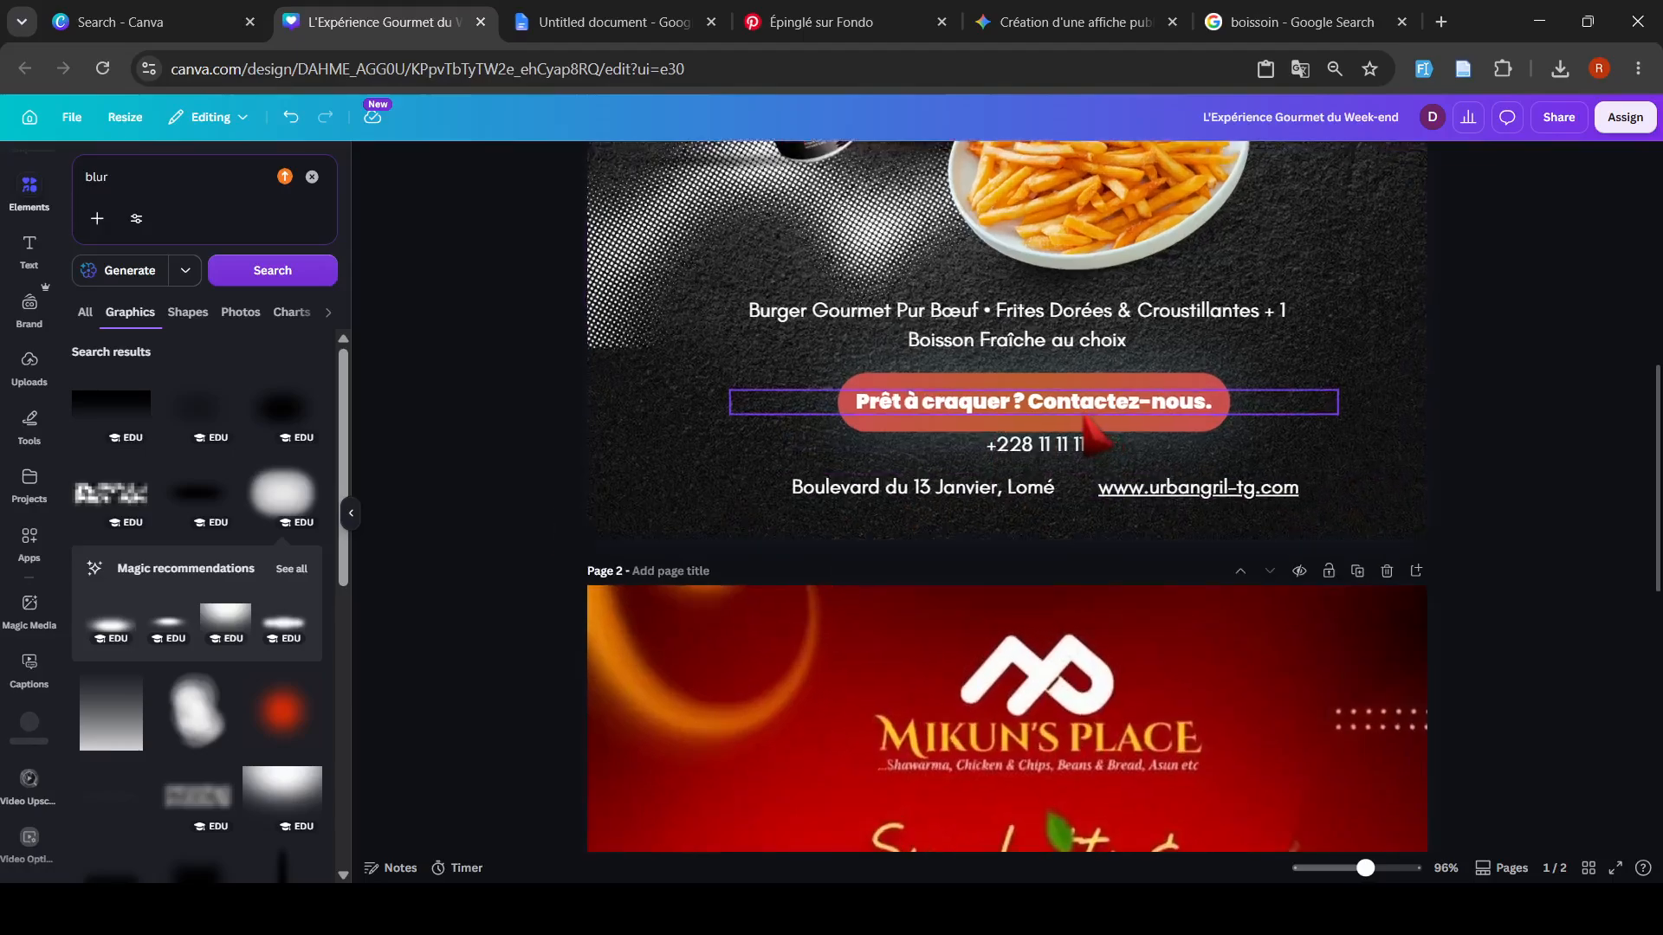
click(1027, 476)
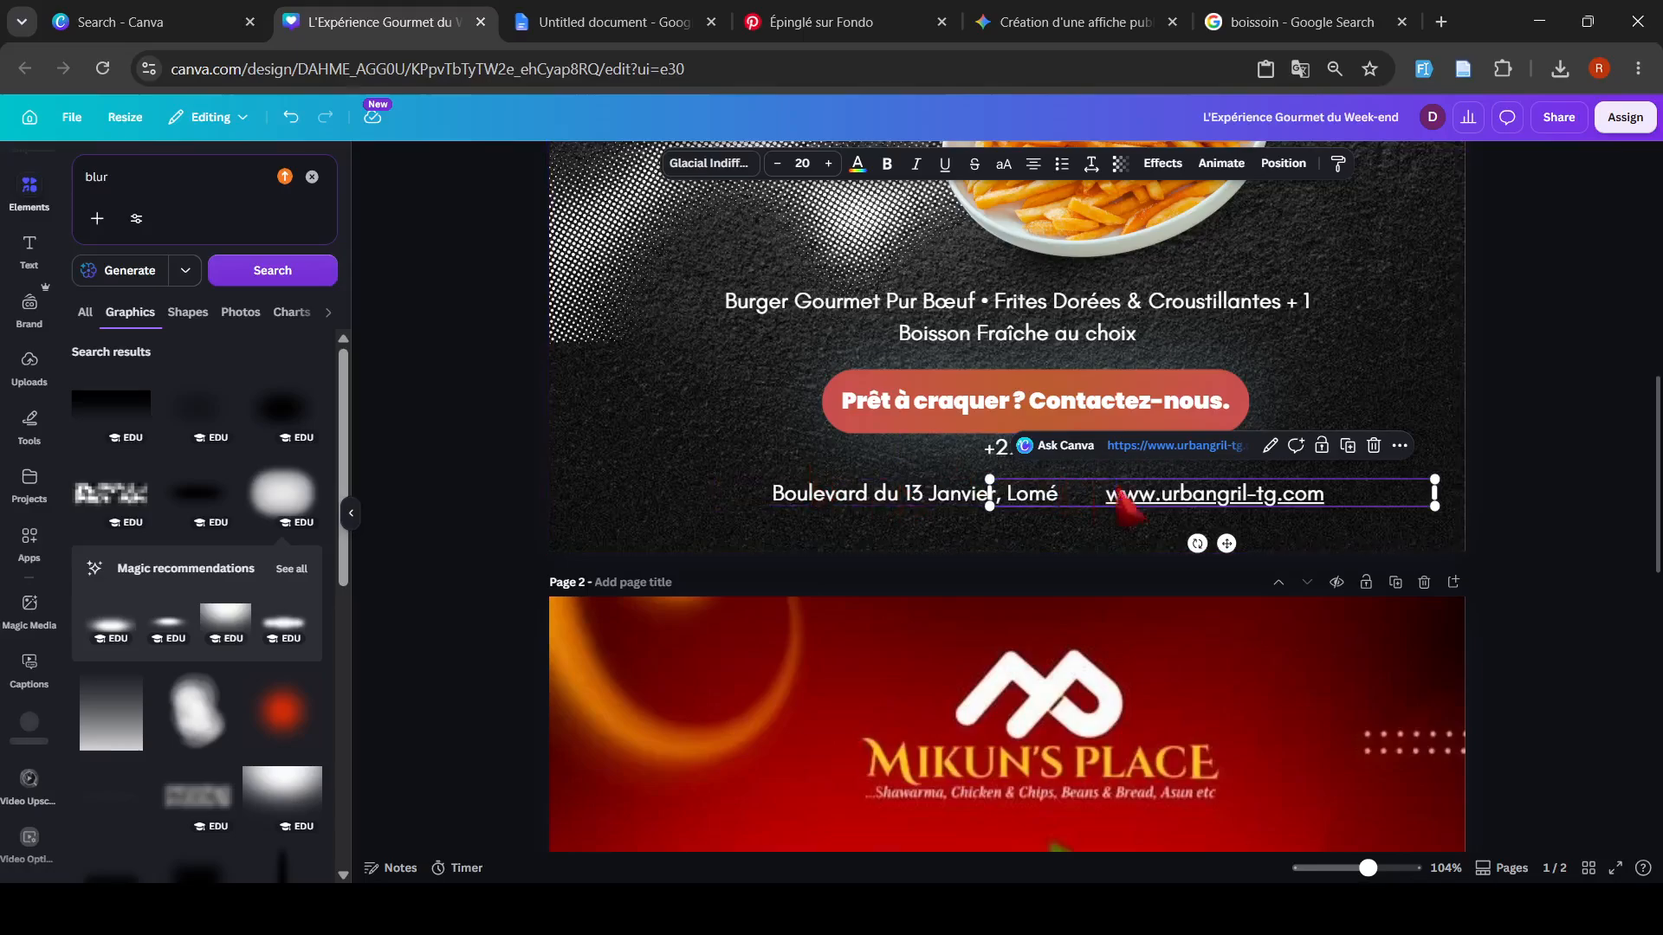
click(827, 163)
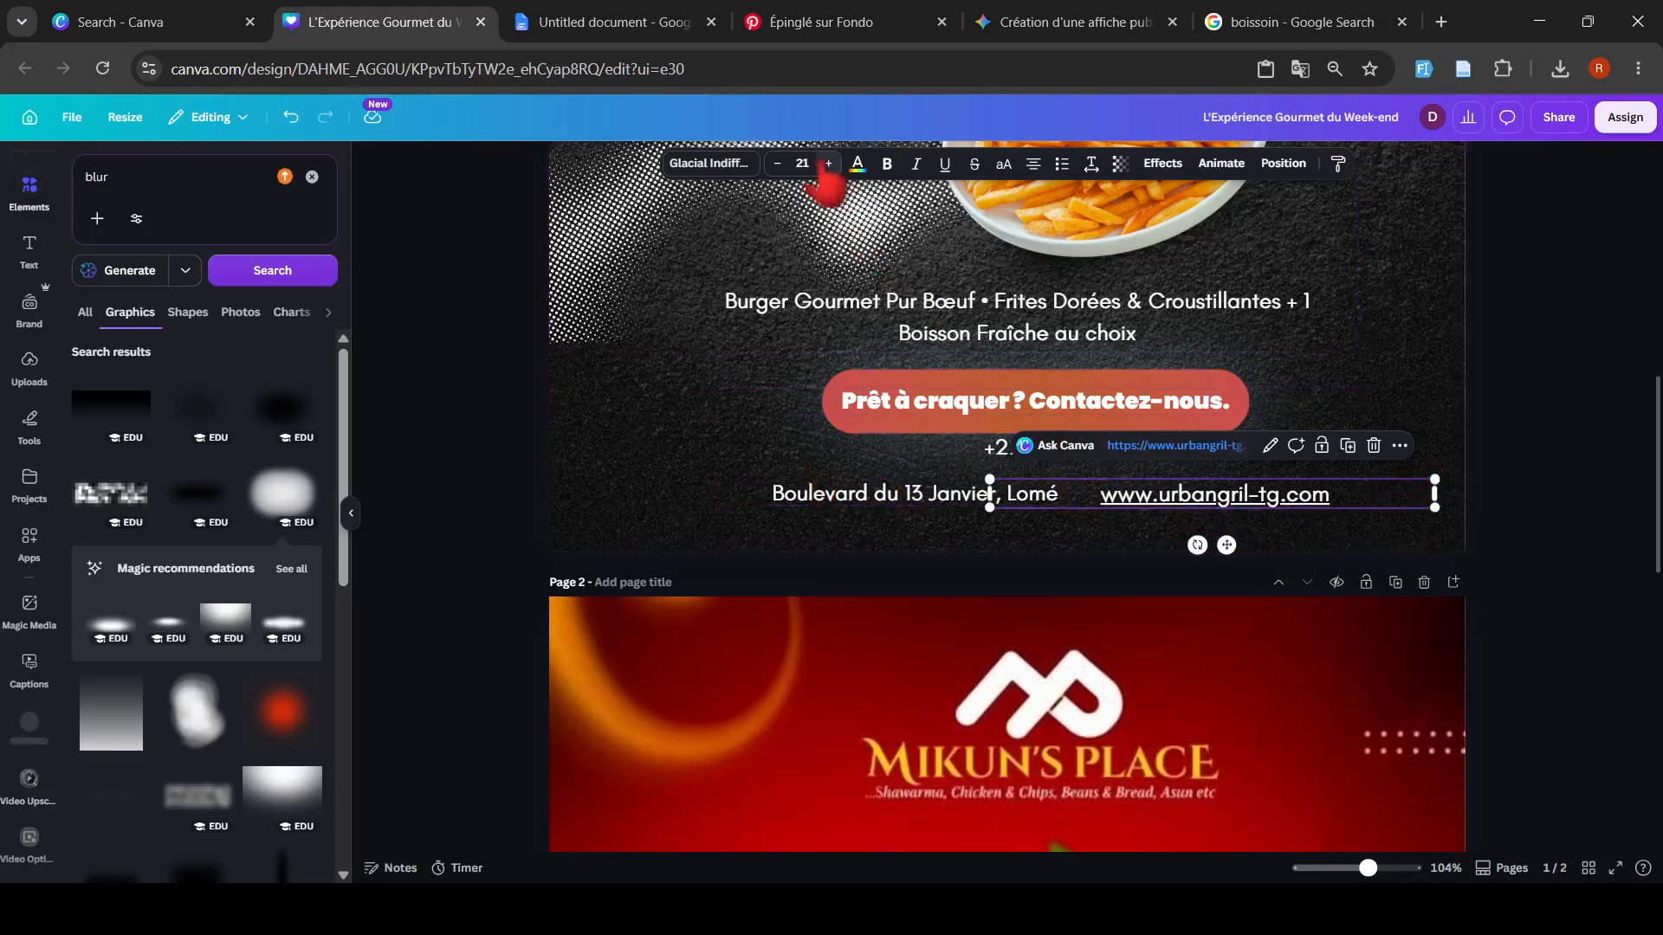
click(858, 495)
click(827, 163)
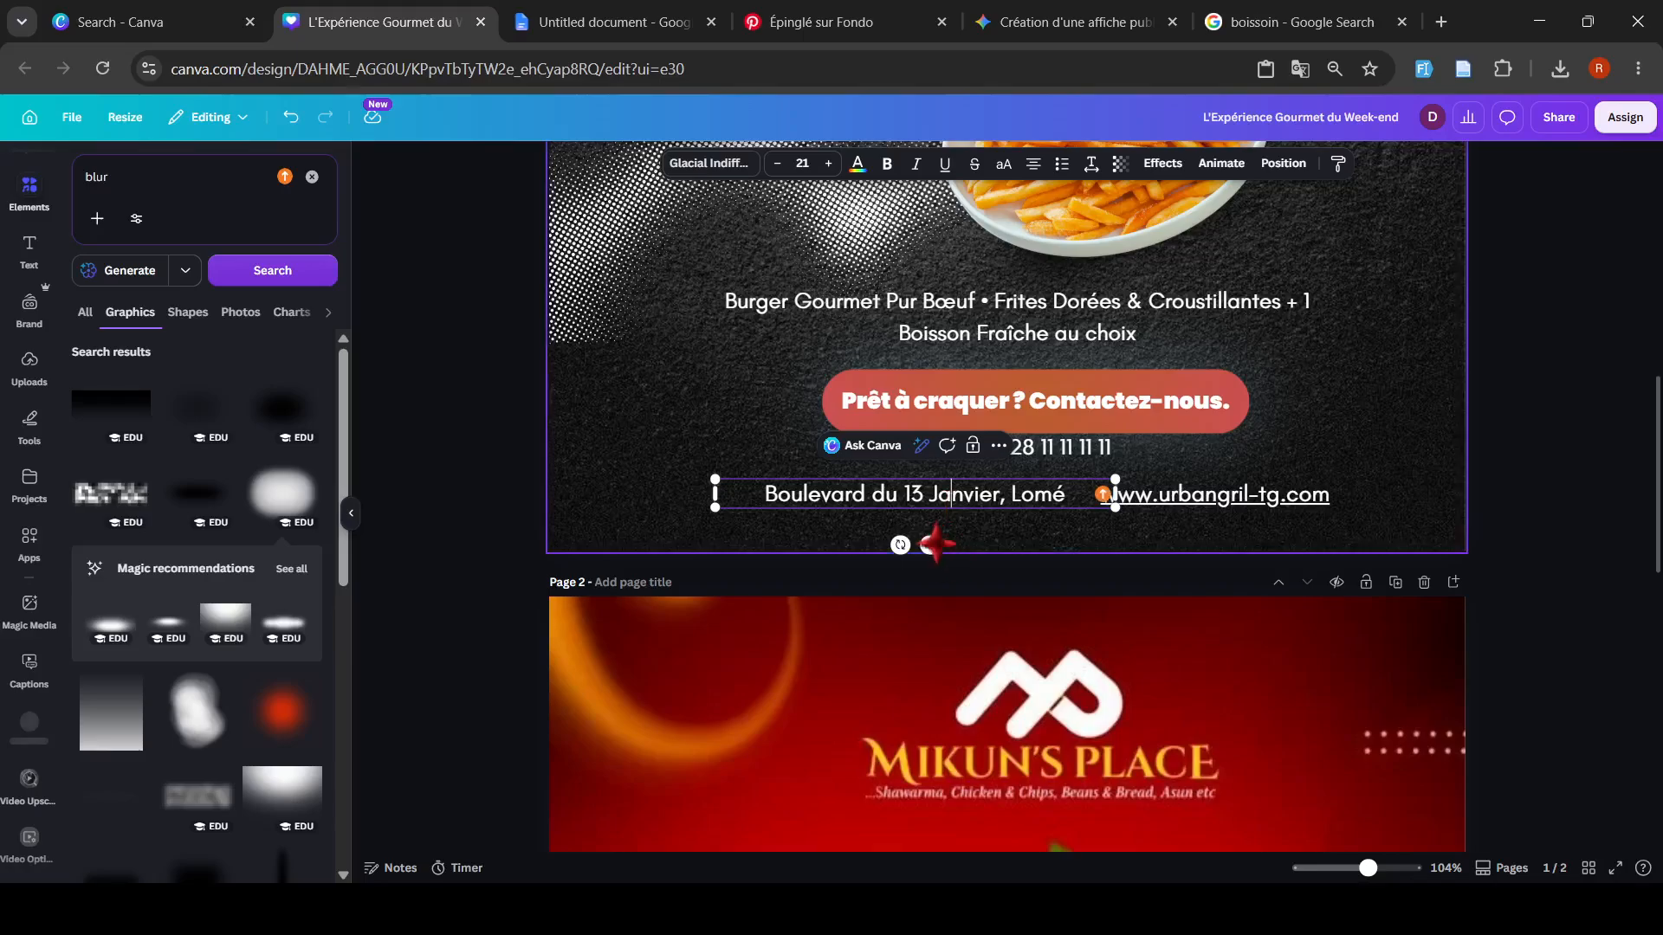
drag(931, 543, 927, 554)
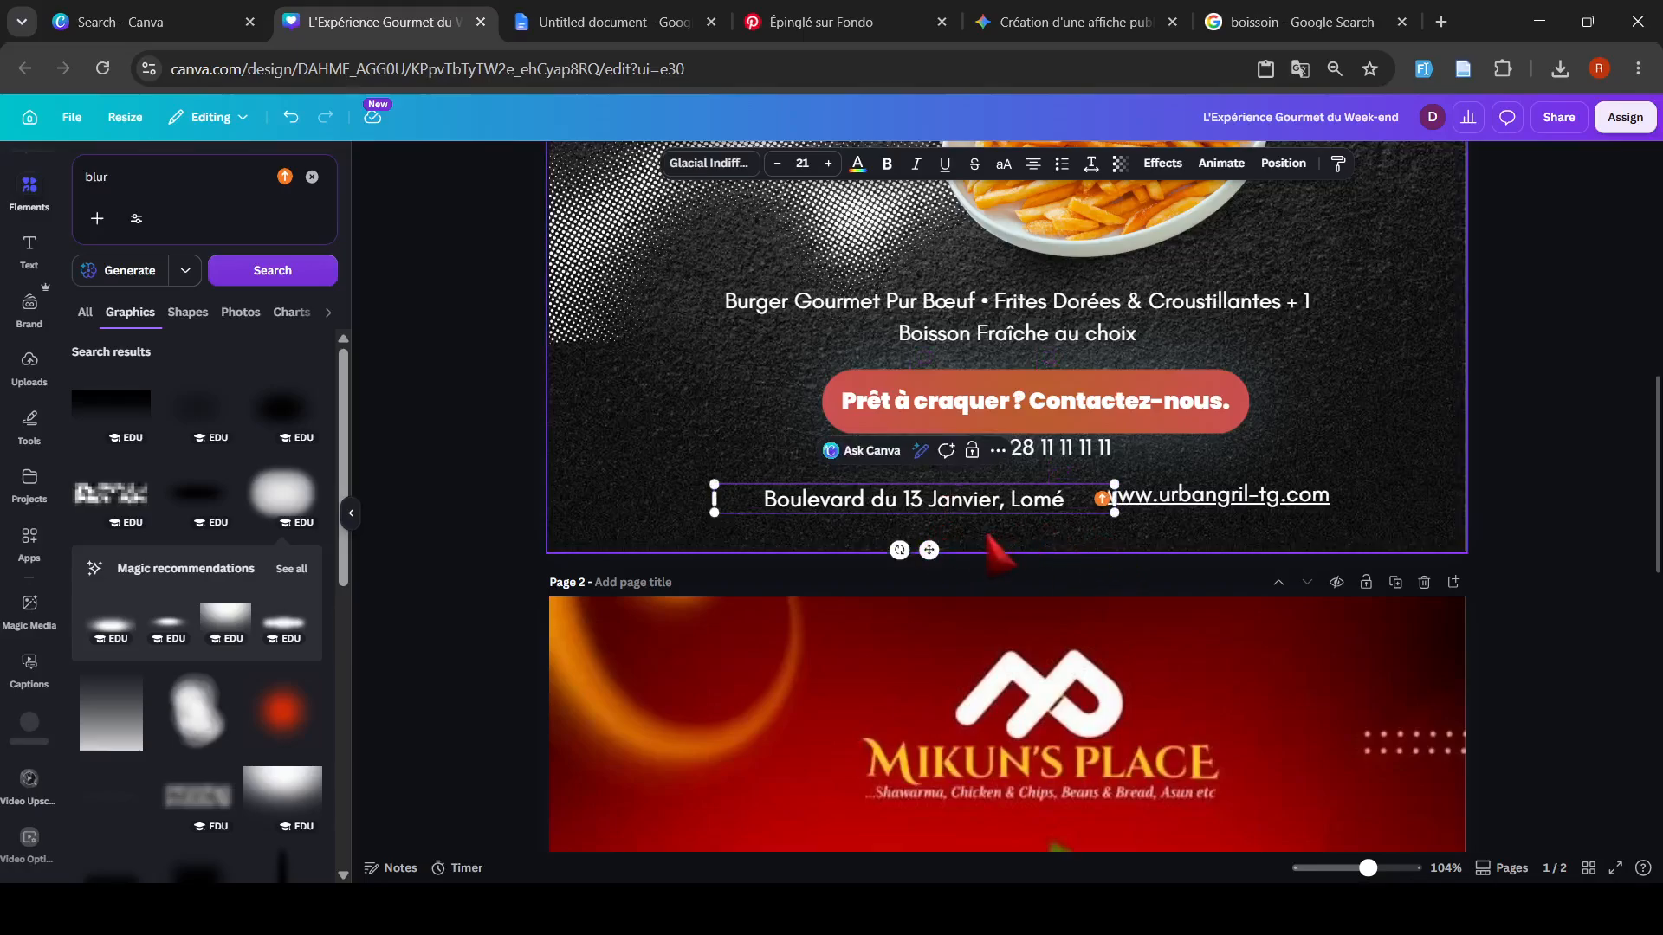
drag(929, 549, 931, 546)
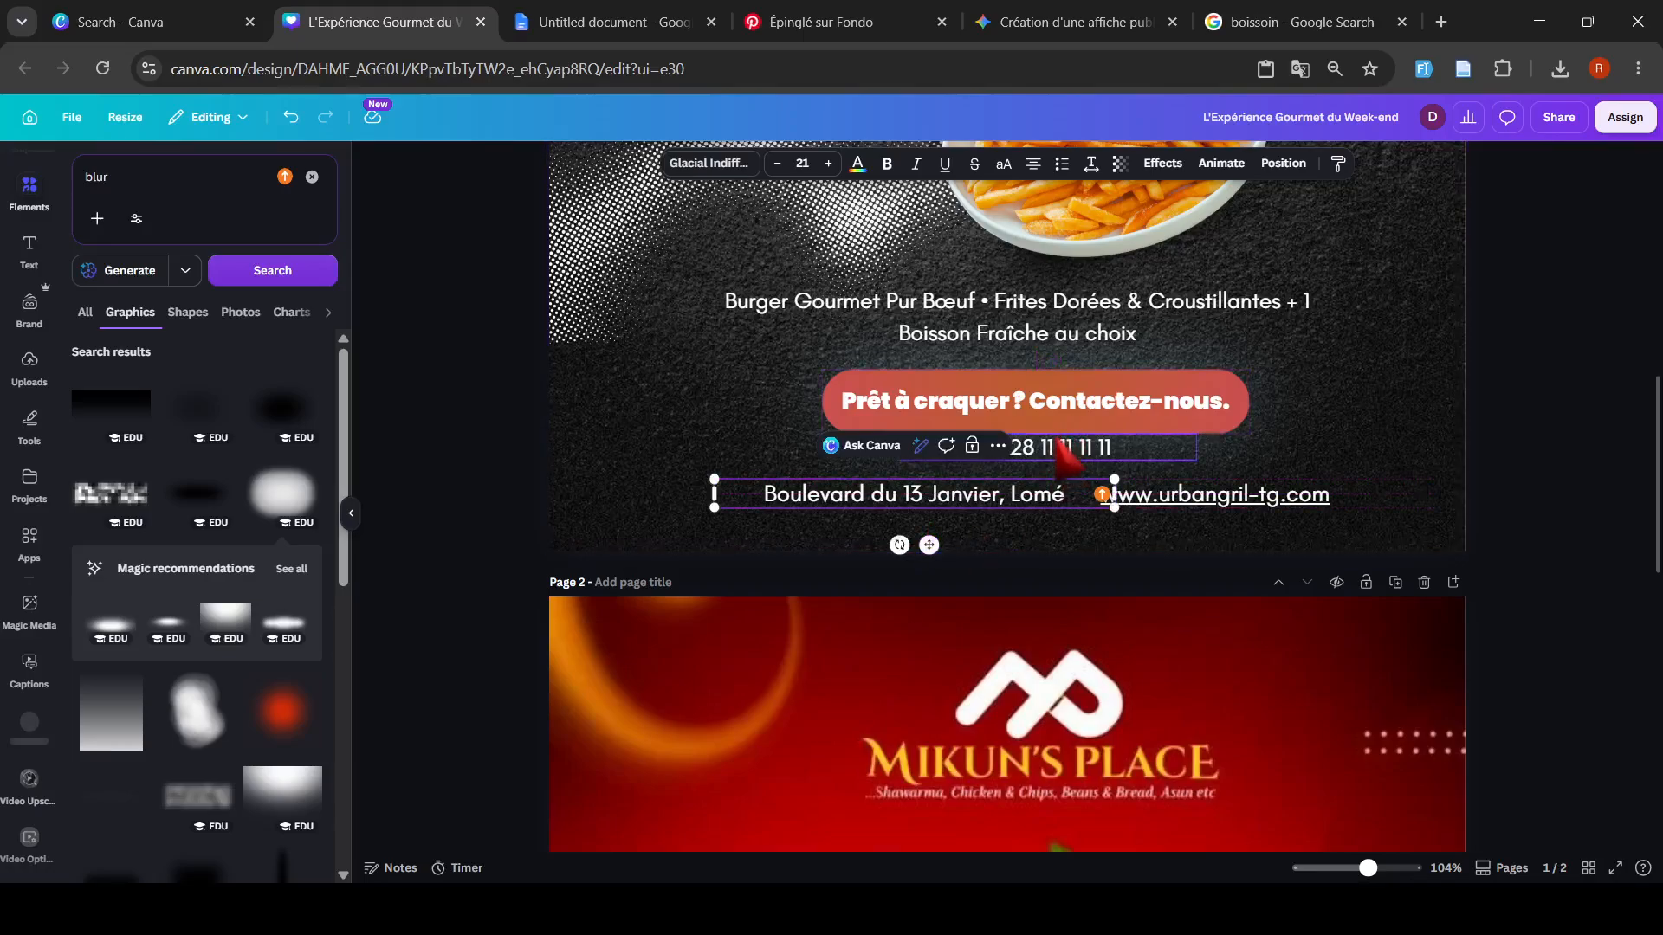
Step: Lower the phone number slightly below the call-to-action button, set its font size to 26 and make it bold
click(1061, 450)
drag(1051, 448, 1043, 457)
click(828, 164)
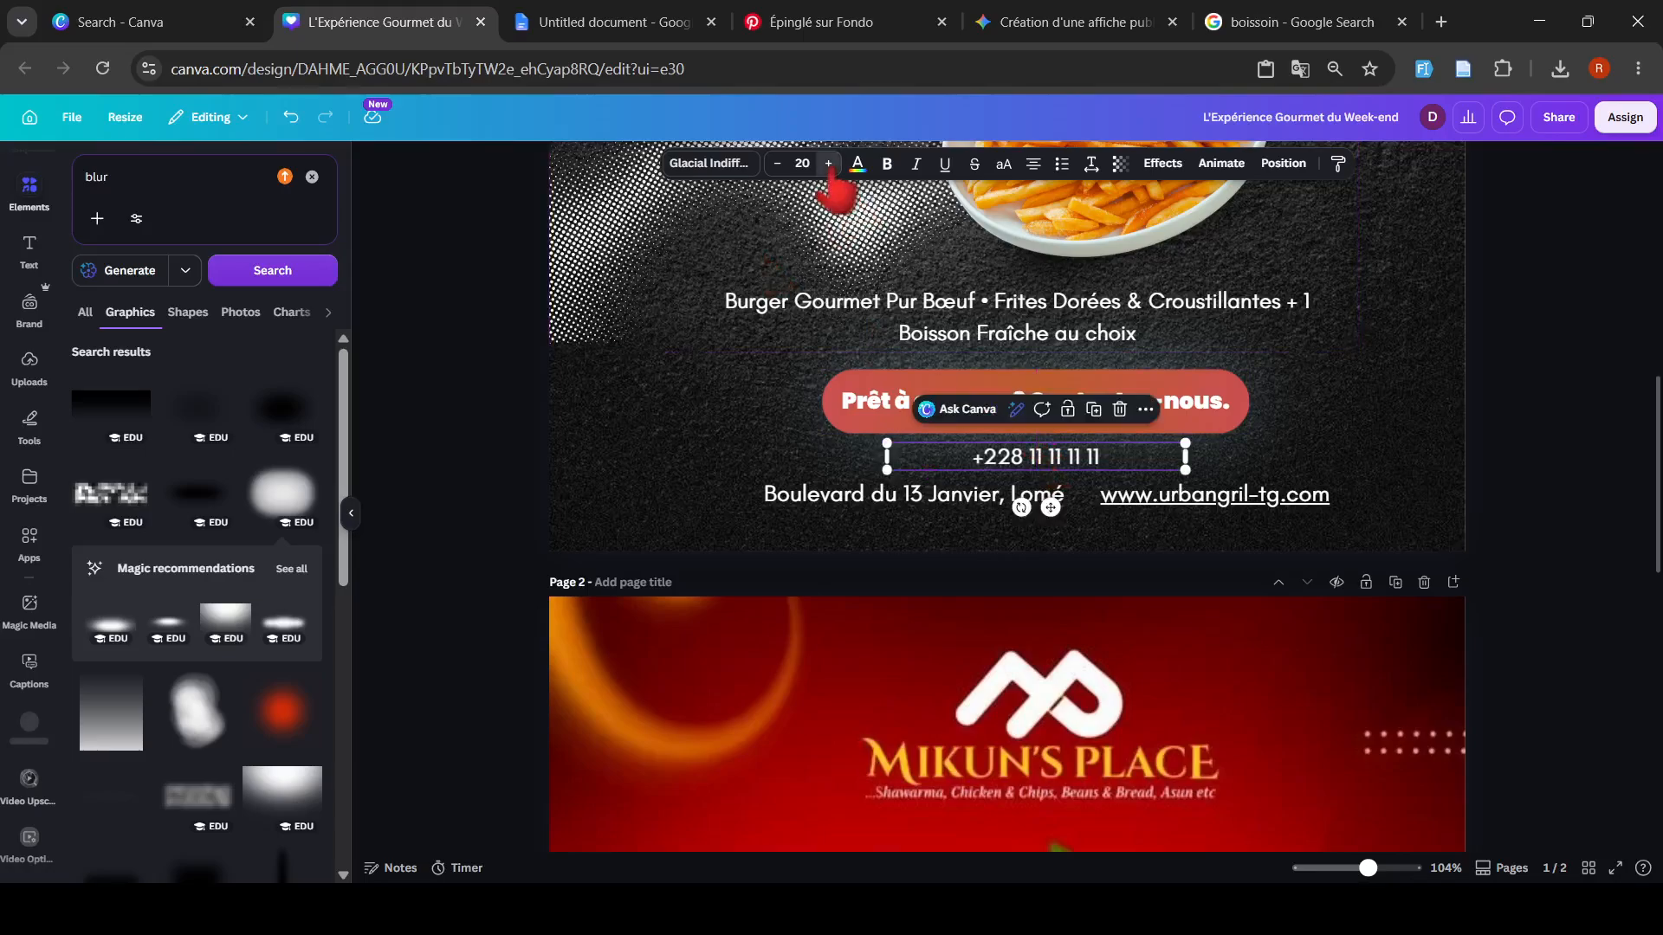
click(829, 163)
click(828, 163)
click(828, 164)
click(829, 164)
click(829, 163)
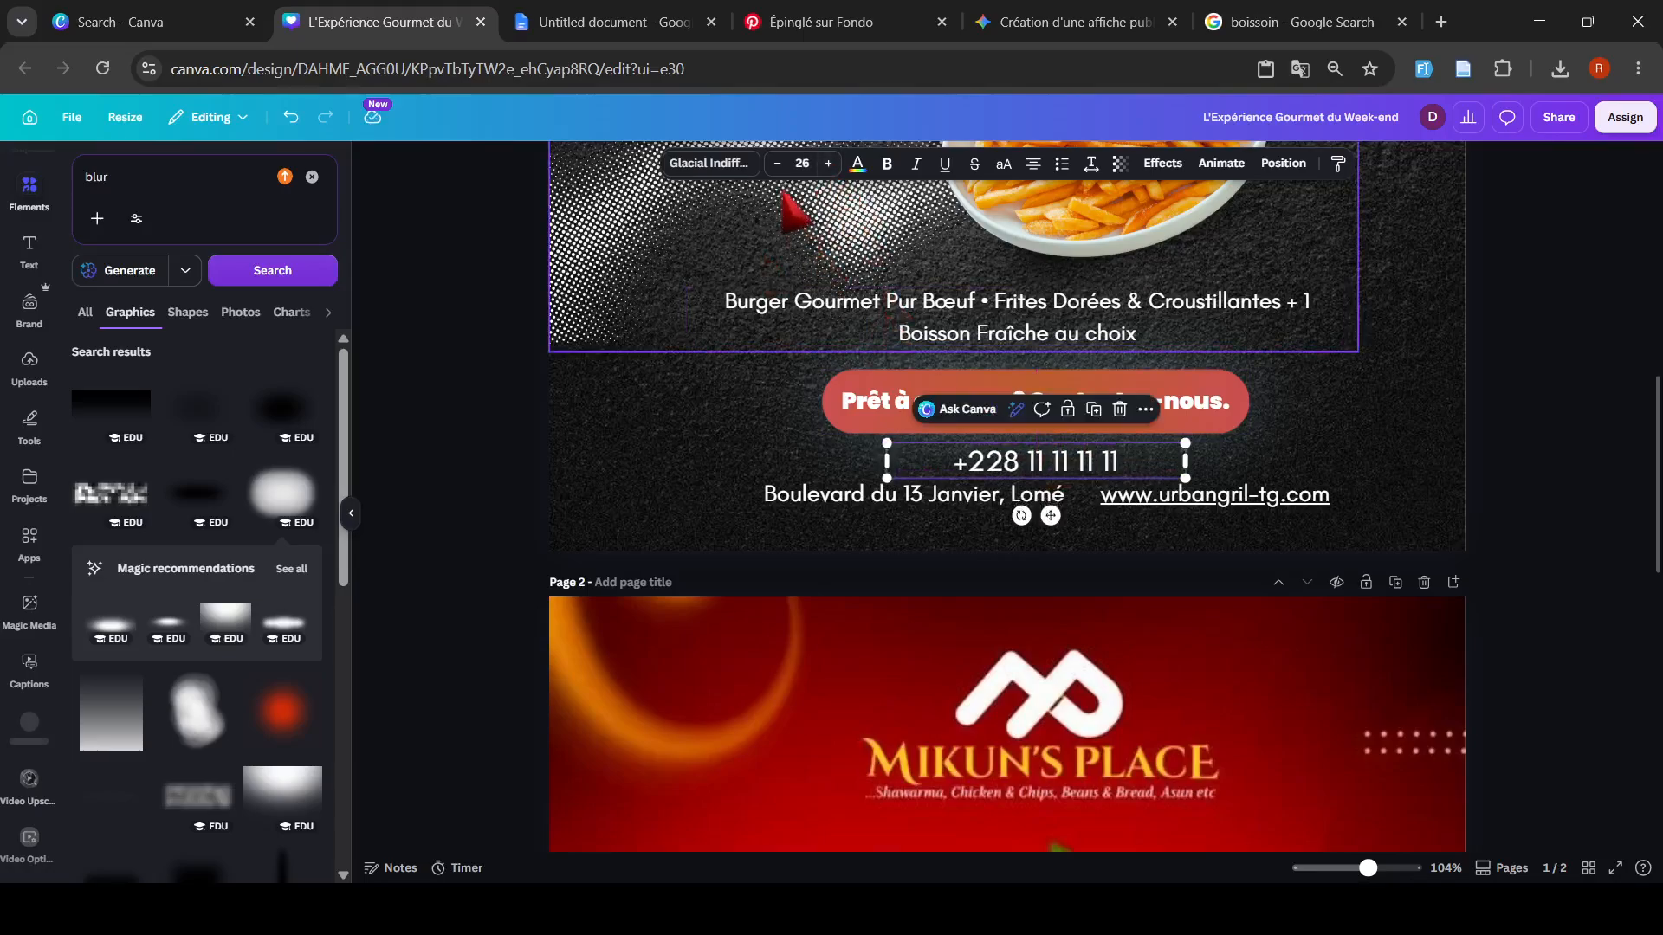
click(887, 164)
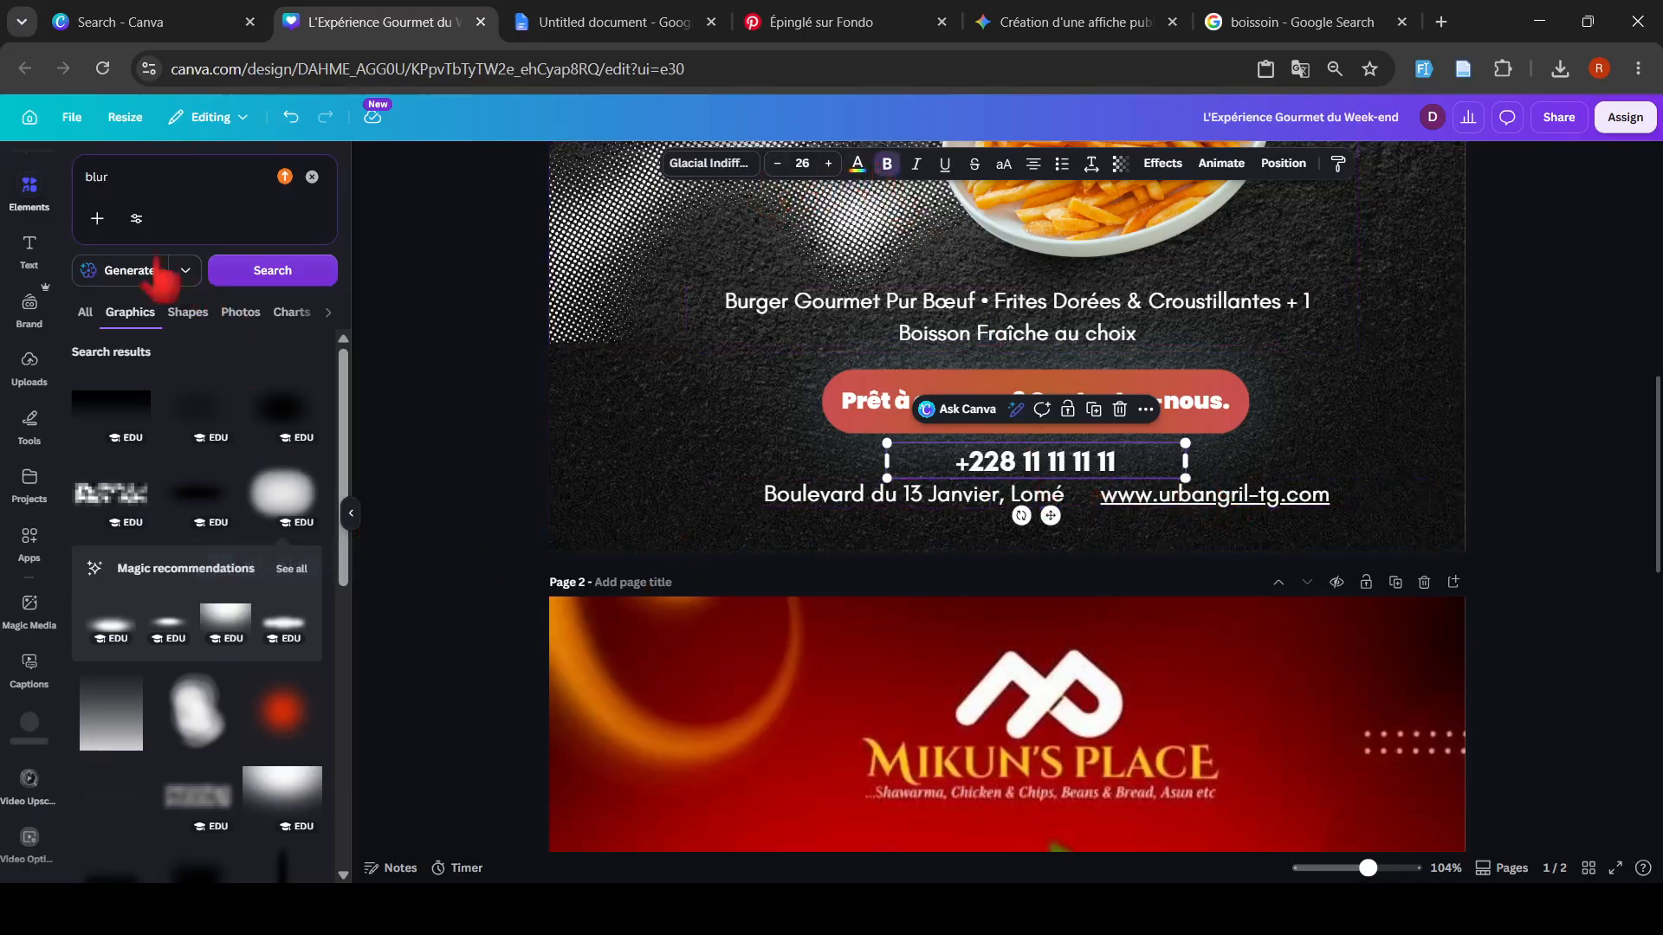
Step: Search the graphics for "phone" and add the white handset in a black circle to the poster
click(108, 178)
key(BackSpace)
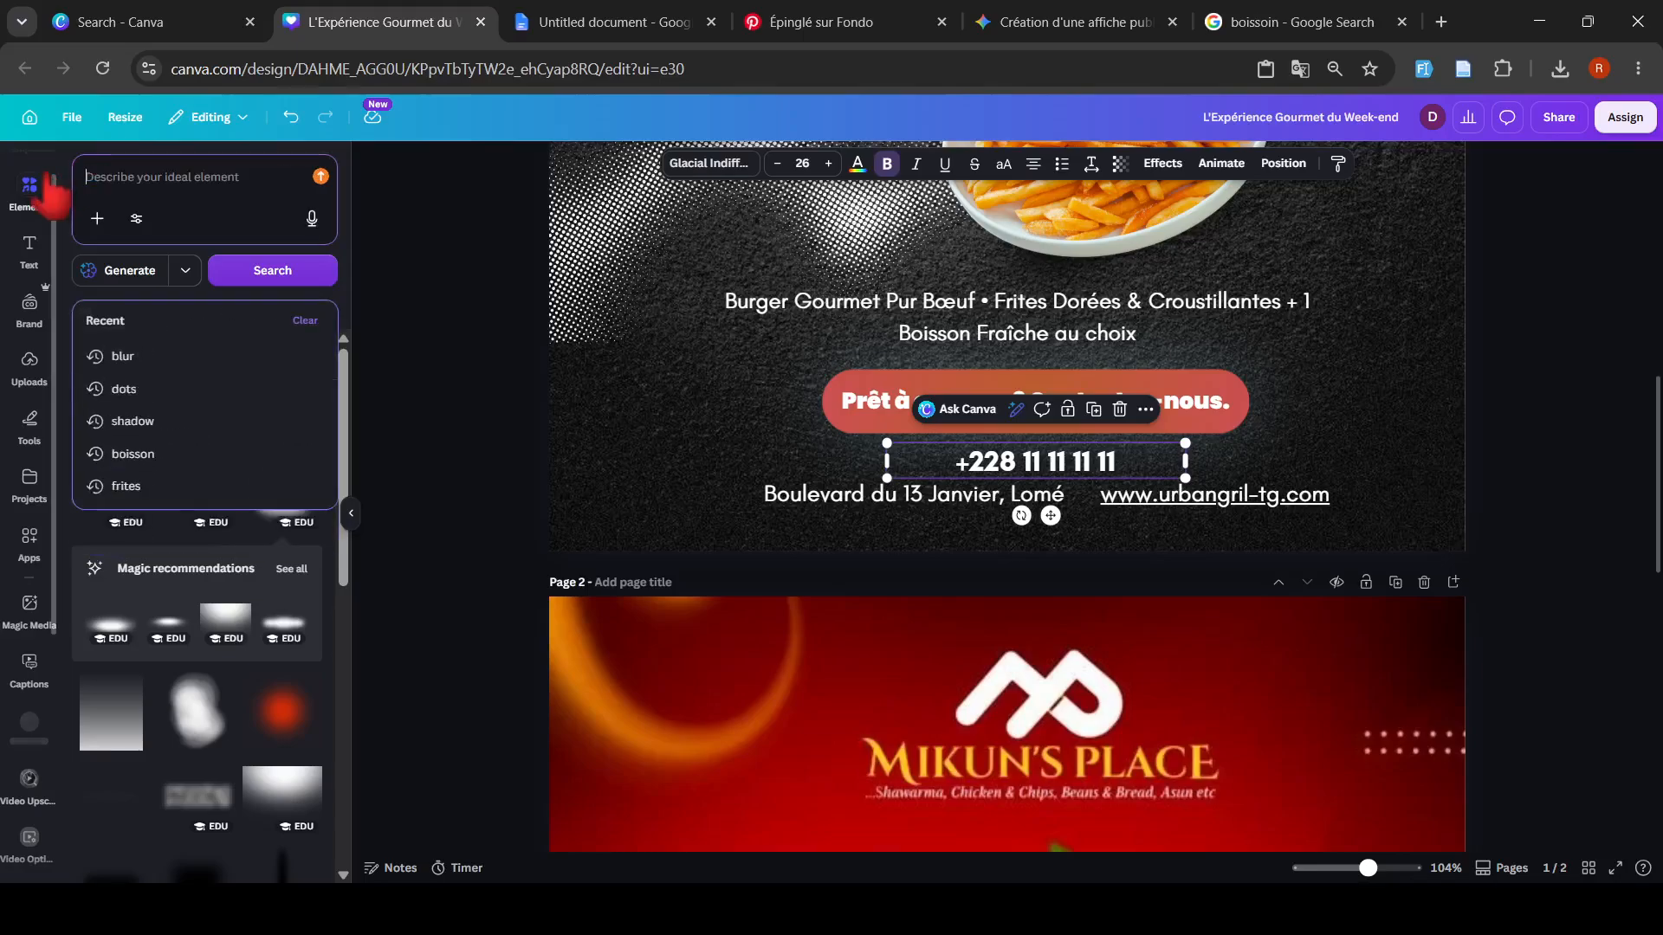
text(phone)
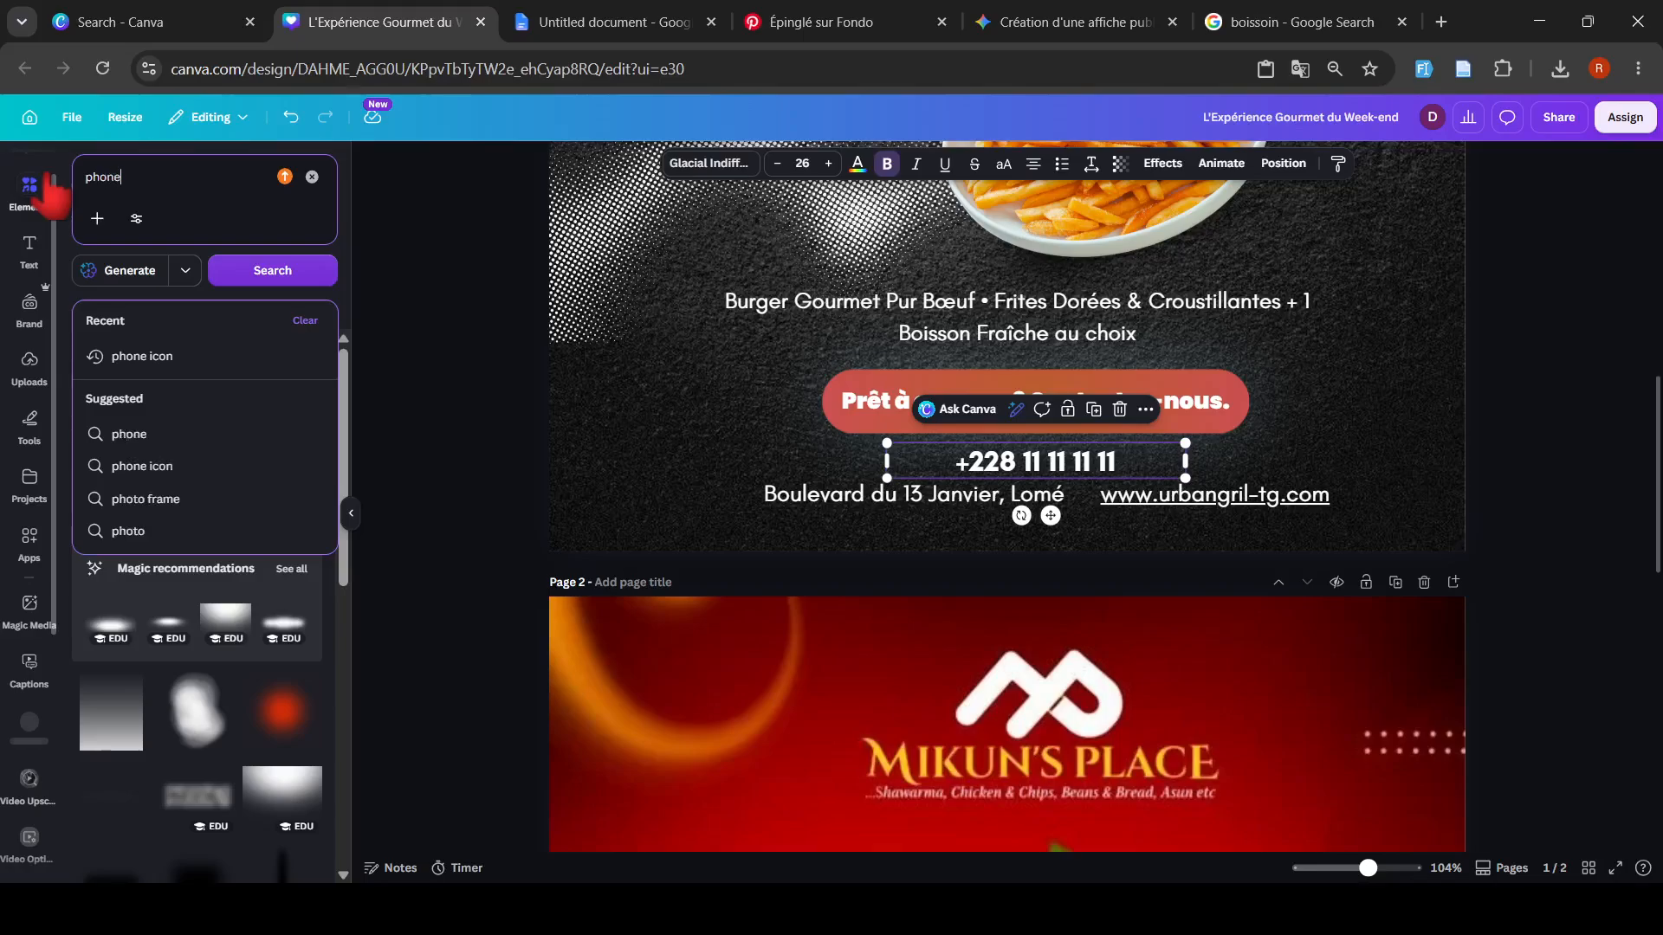
key(Return)
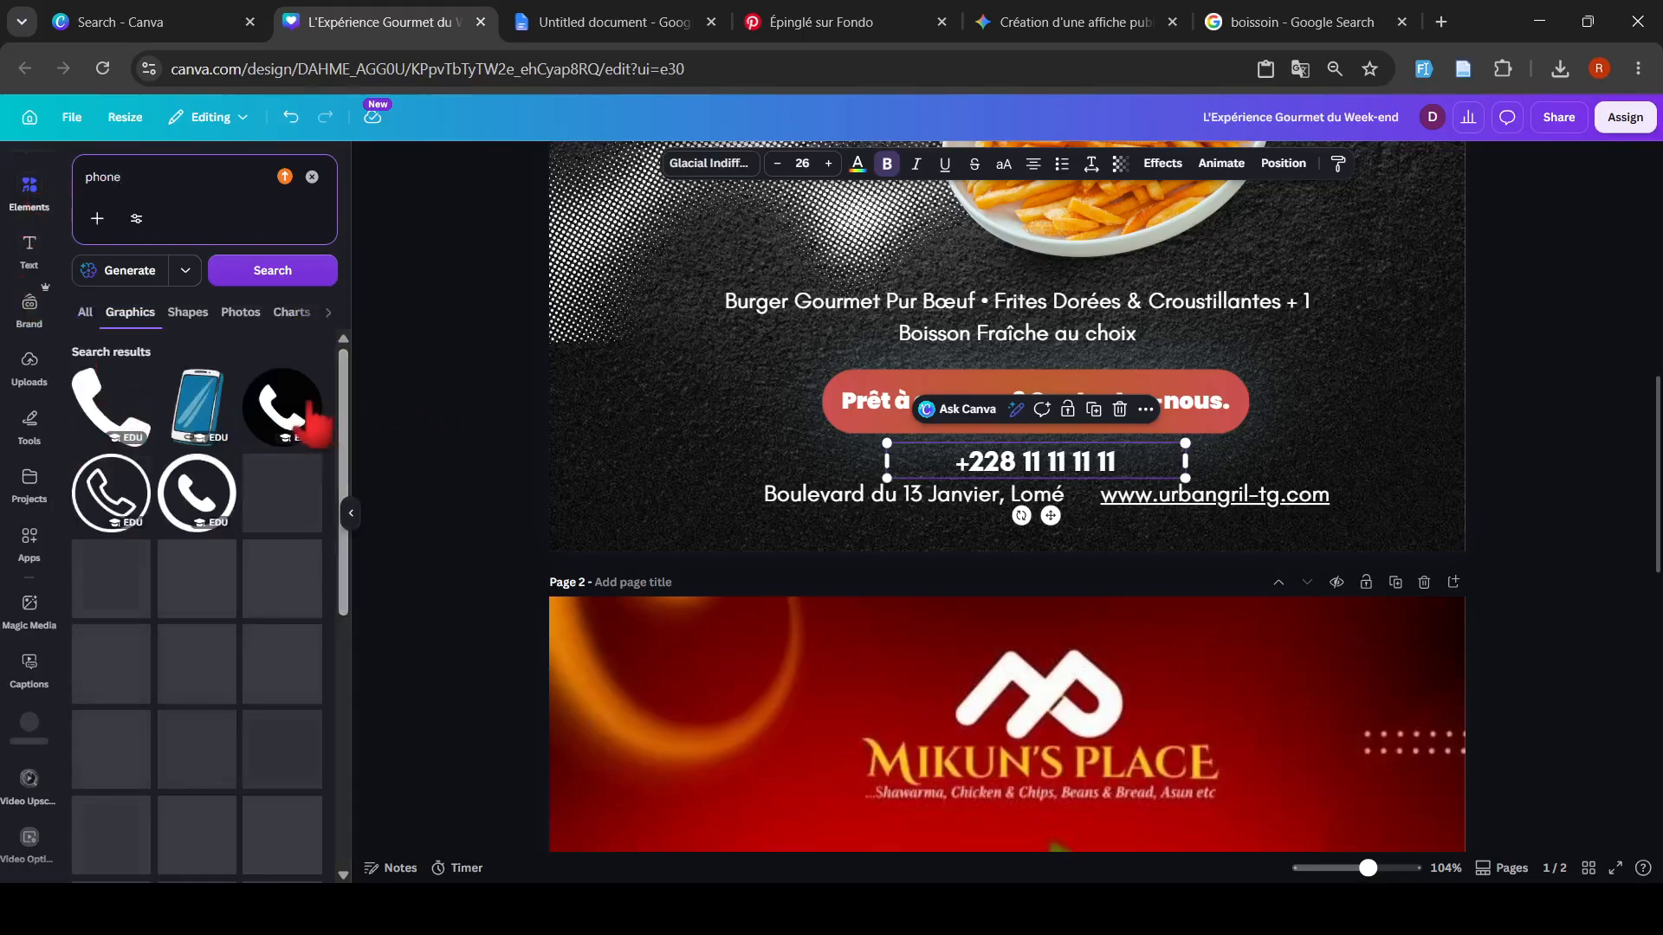
click(307, 412)
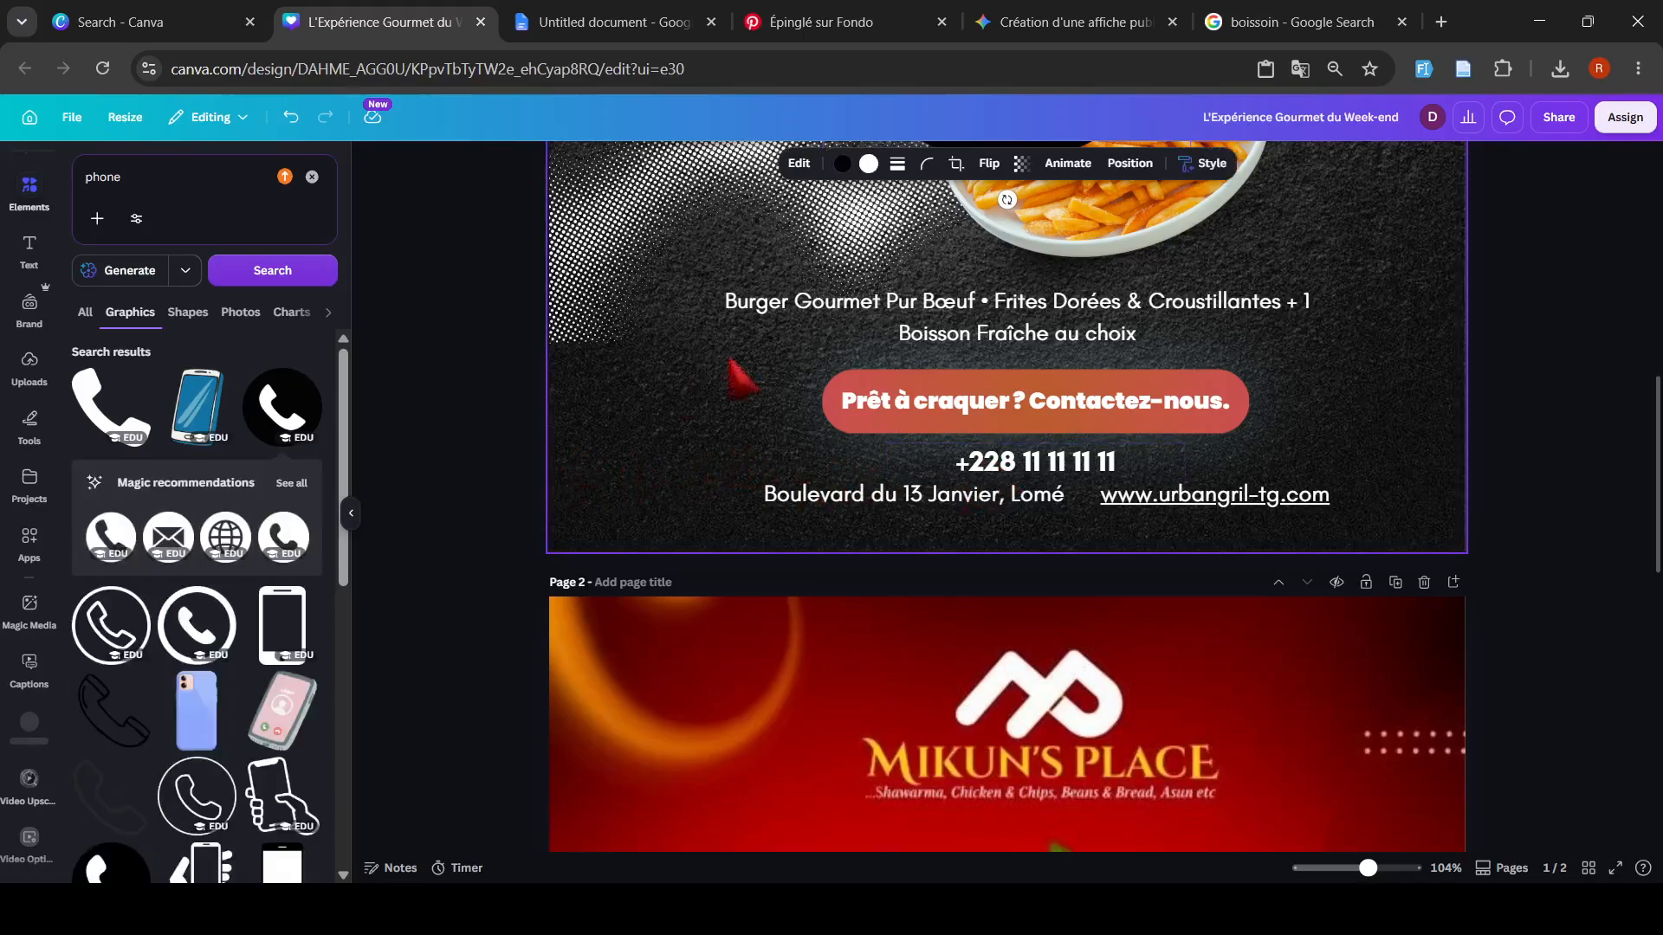
Step: Shrink the phone icon to about the height of the phone number's text and place it just before the number
scroll(970, 346, up, 5)
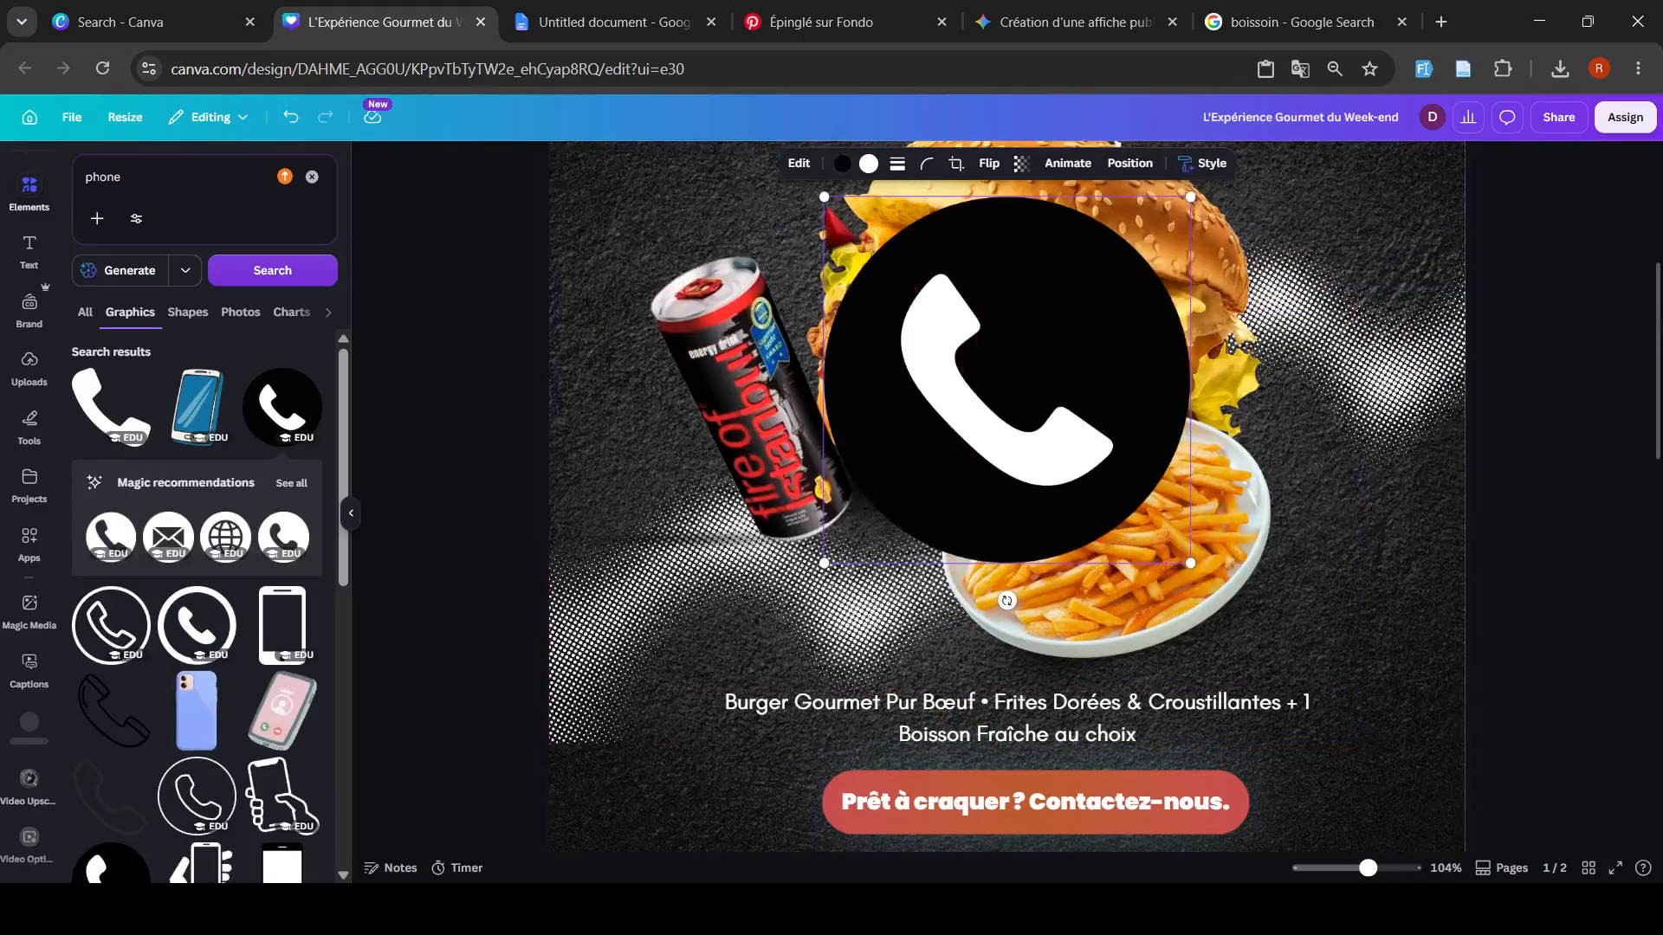
drag(824, 197, 811, 693)
scroll(810, 693, down, 3)
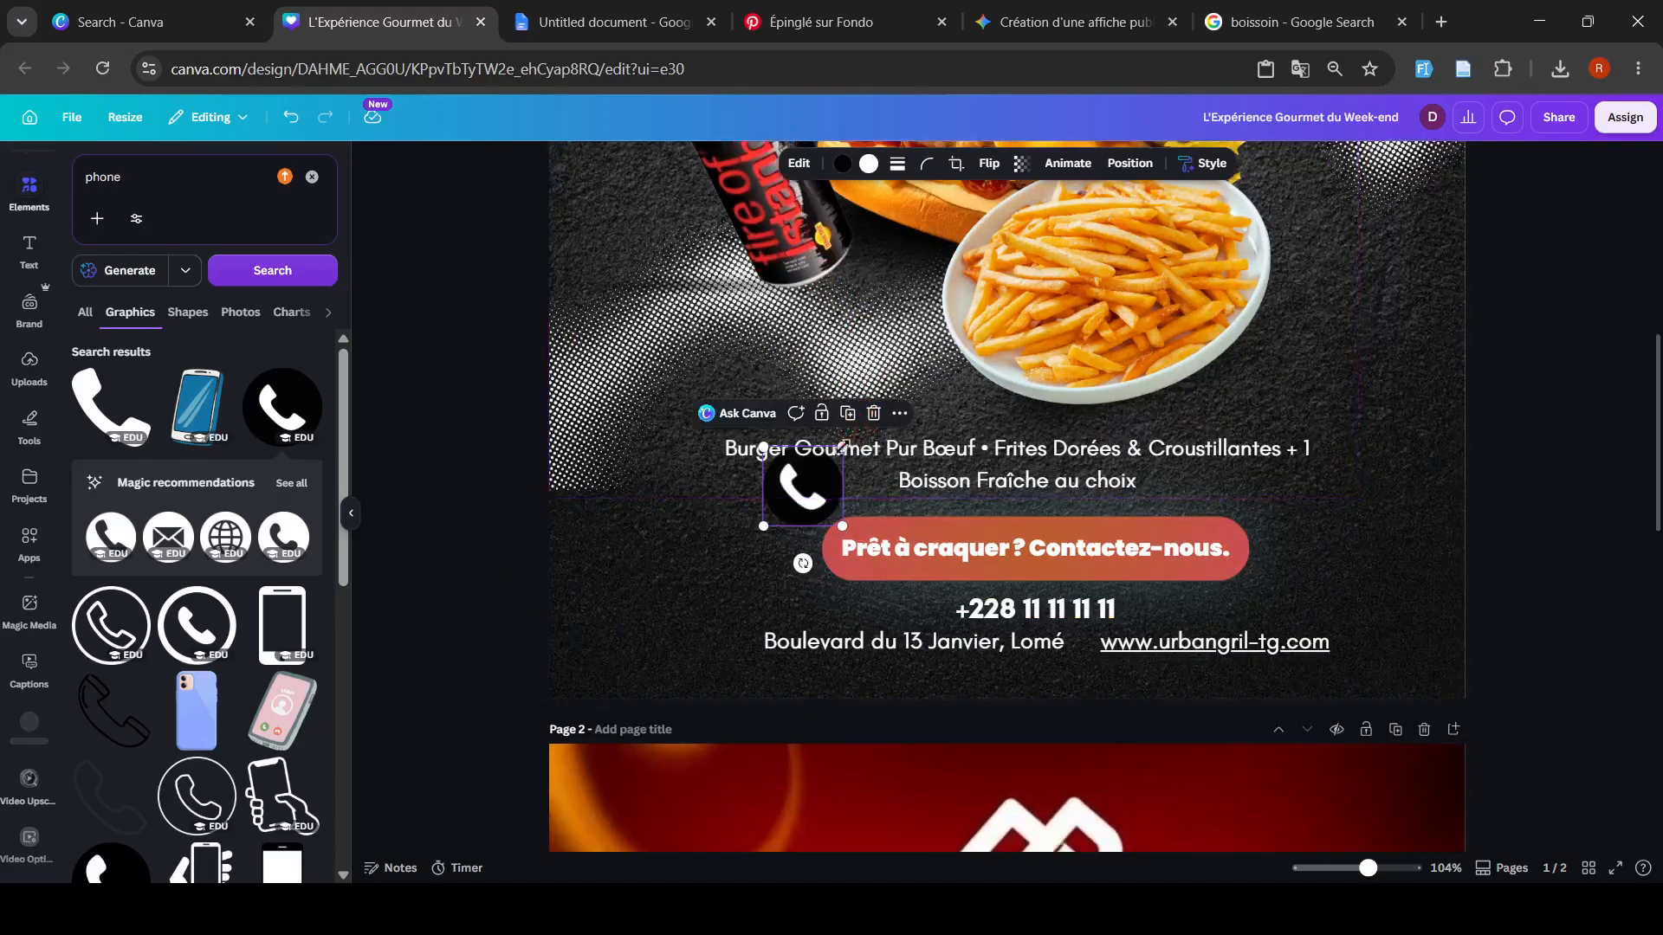
drag(801, 498, 928, 611)
click(914, 619)
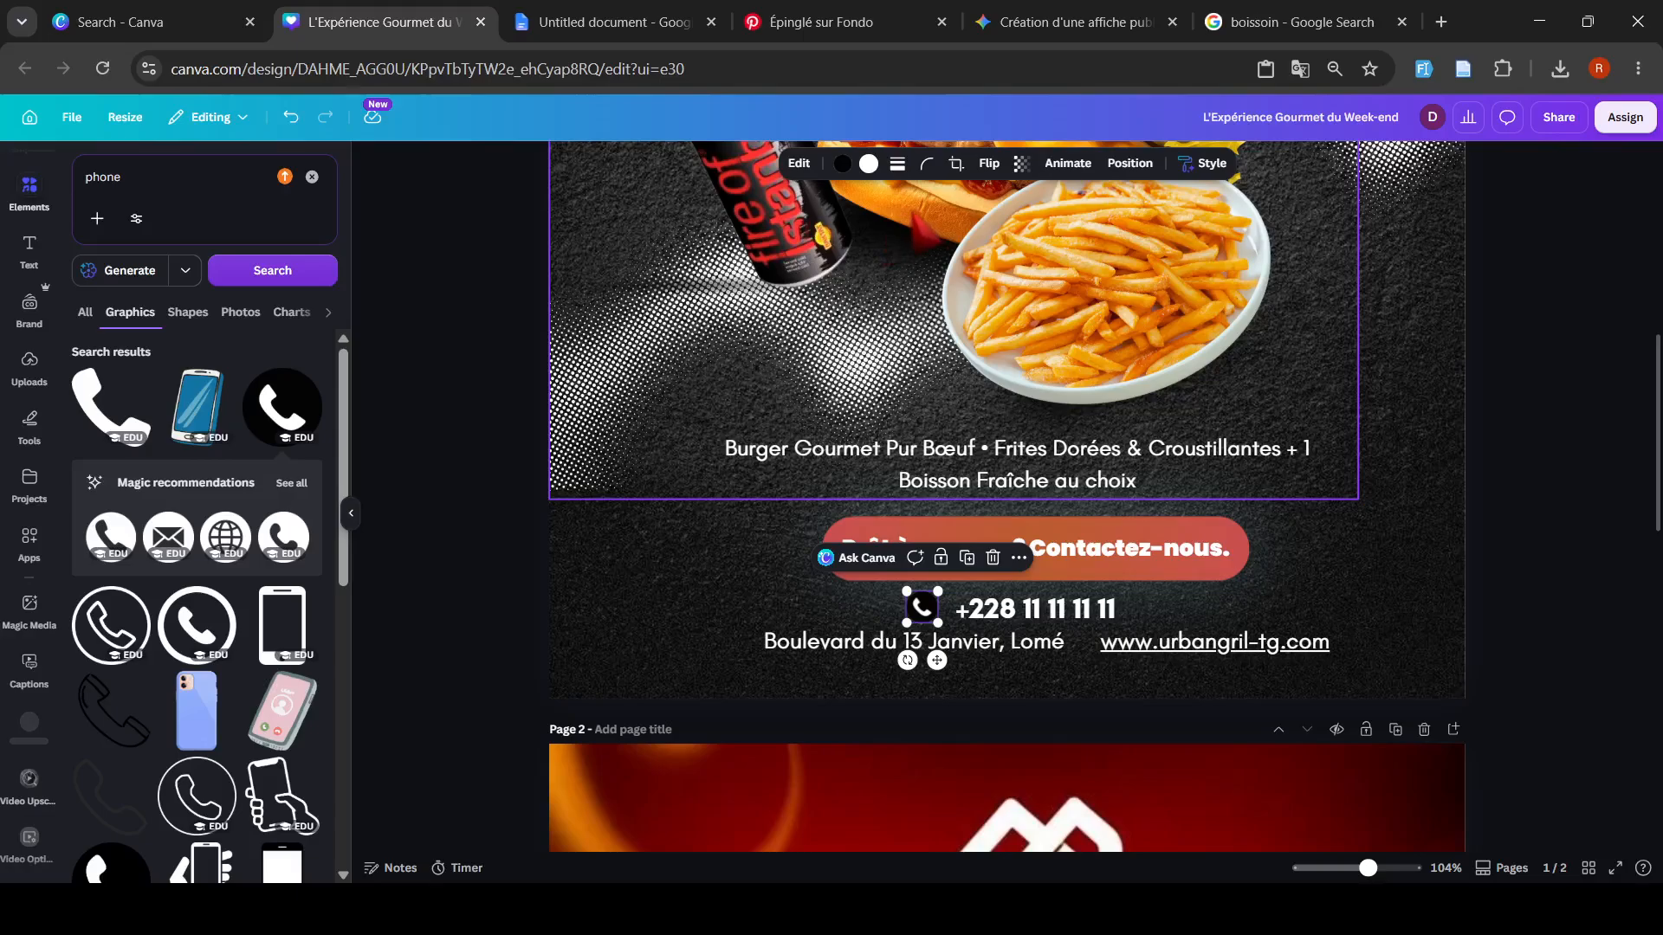
Step: Change the phone icon's black circle to the copied red, #BB1E1E
click(842, 164)
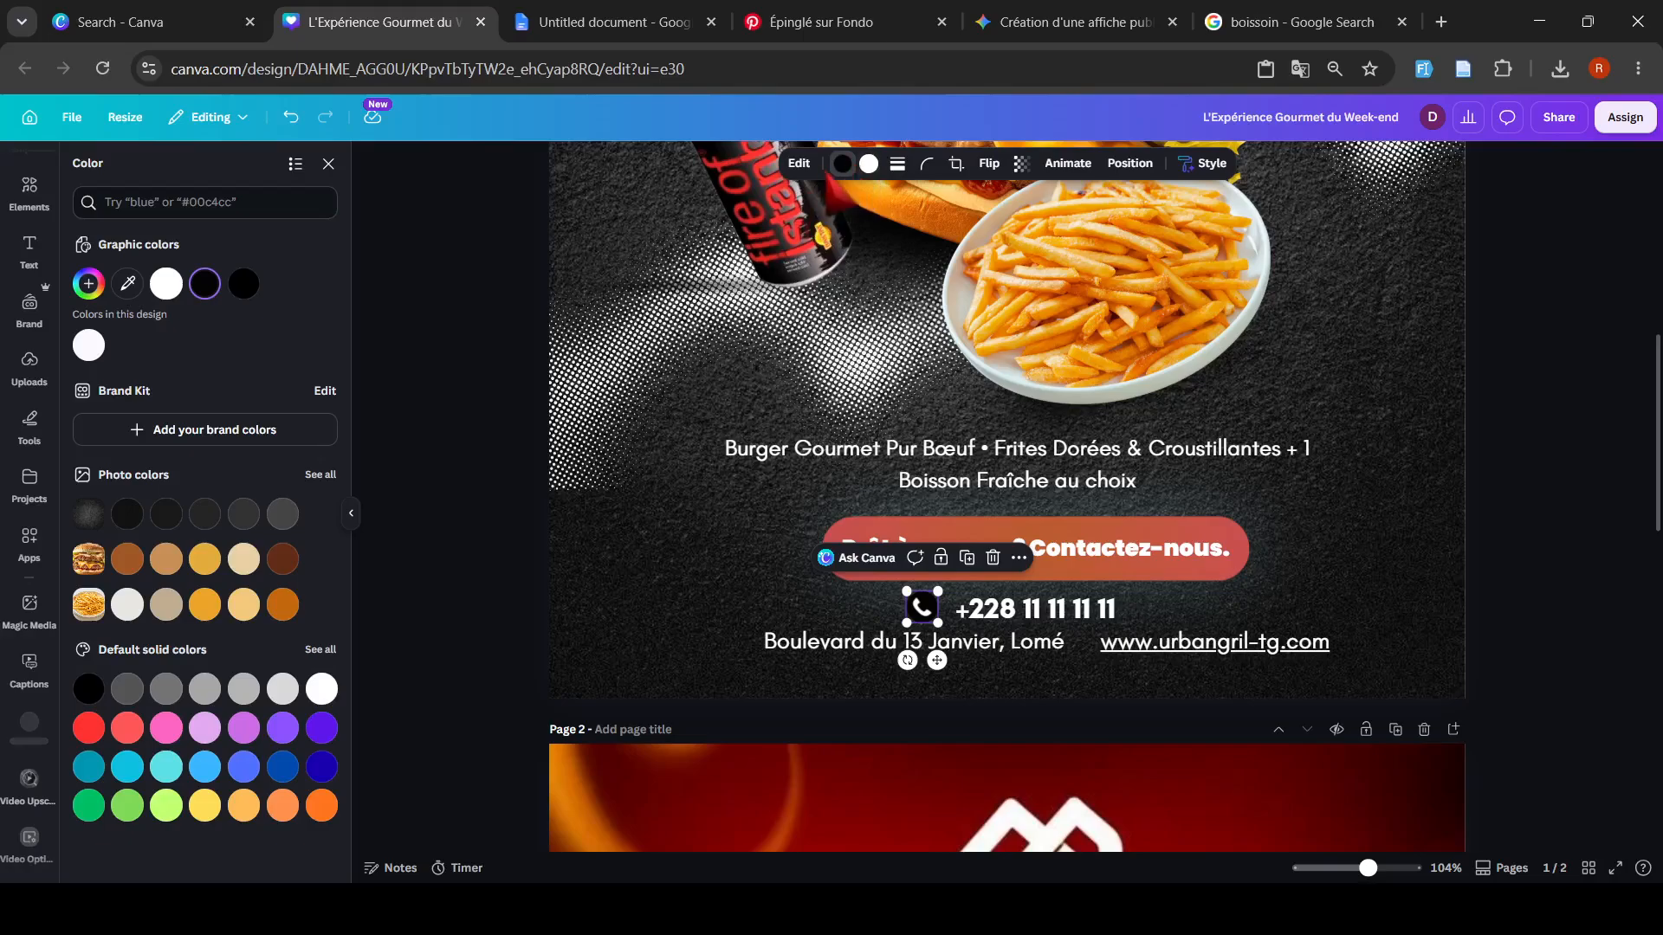
click(88, 283)
text(#BB1E1E)
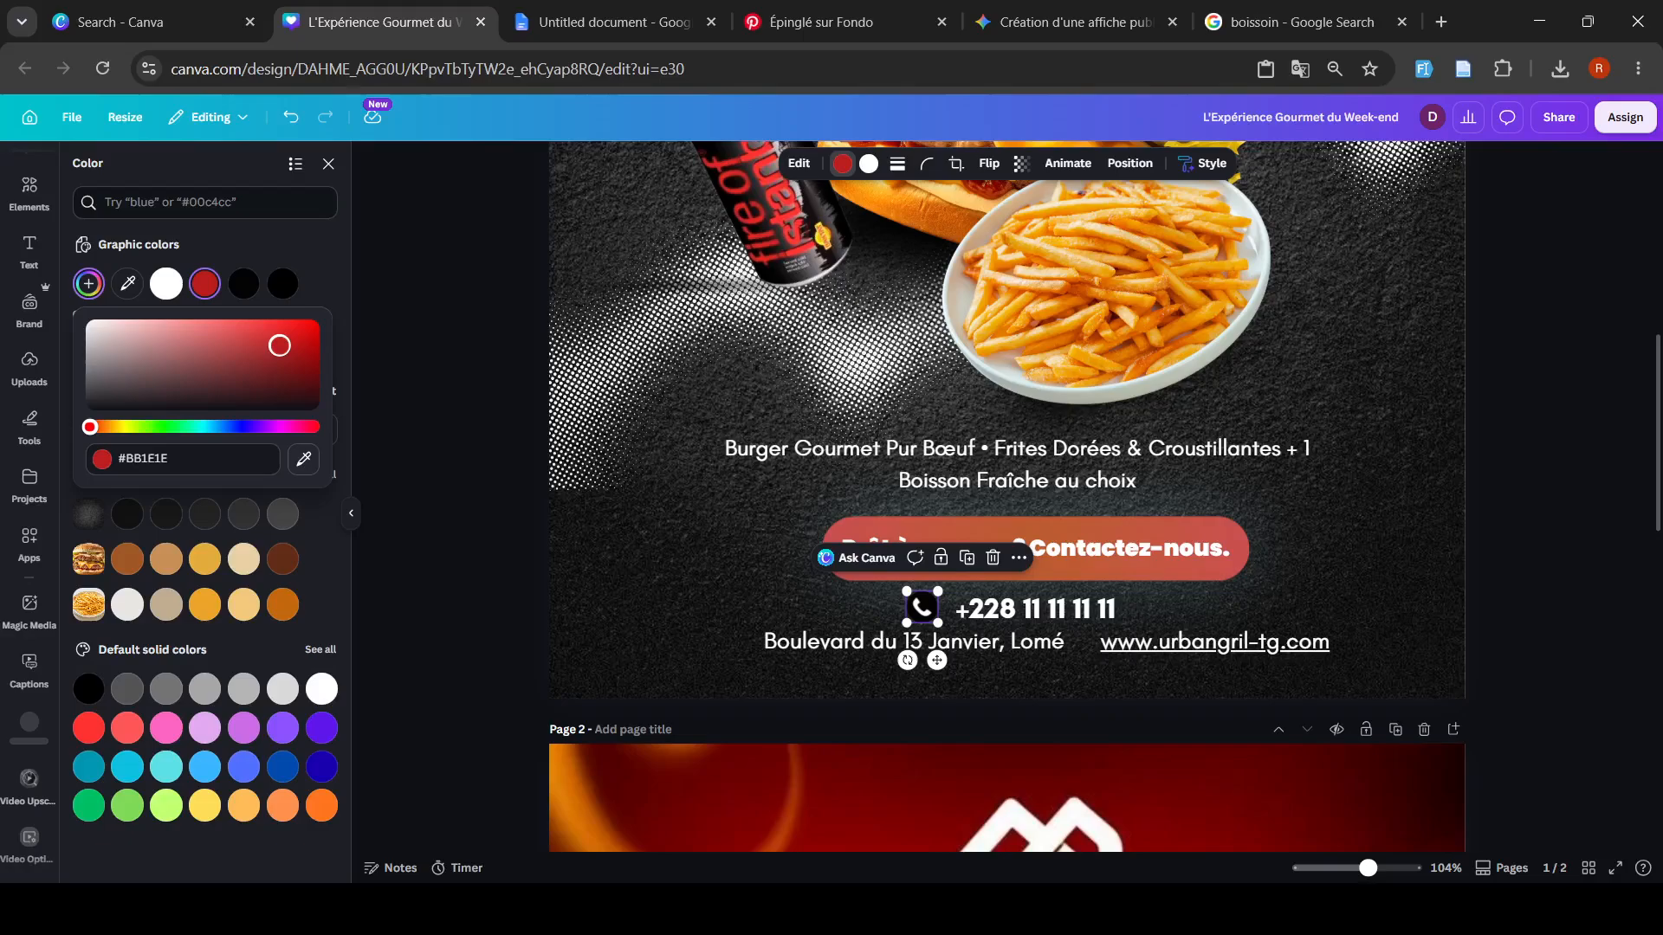
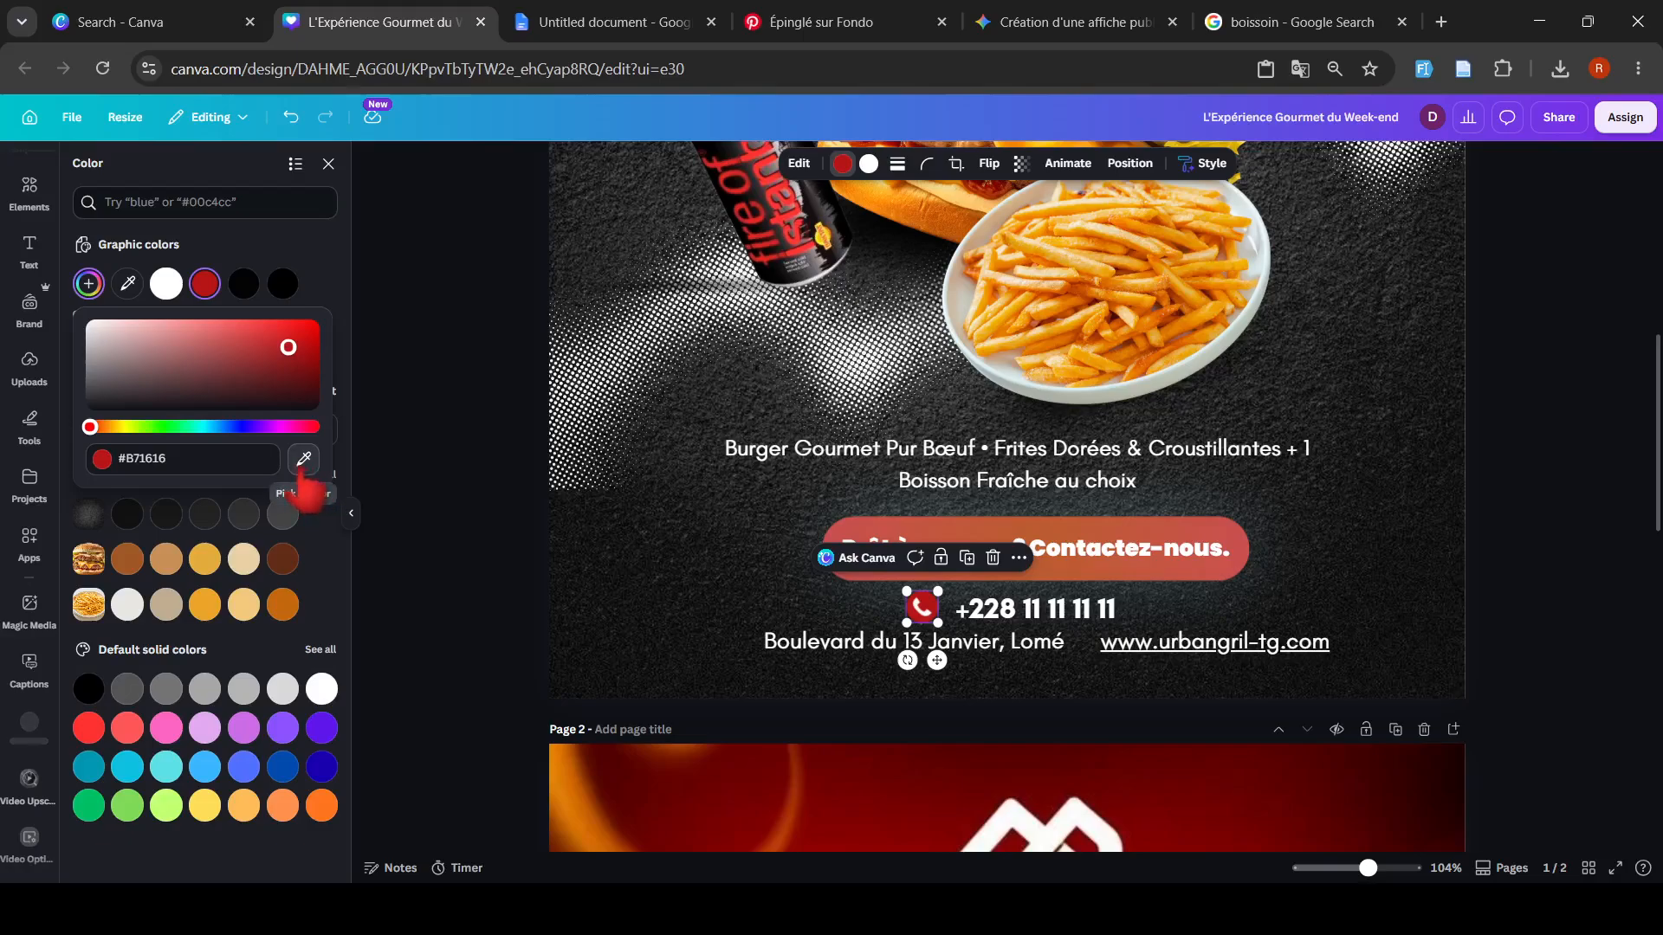
Step: Recolor the phone icon's circle with the orange #BE5C33 sampled from the call-to-action button's gradient
click(302, 462)
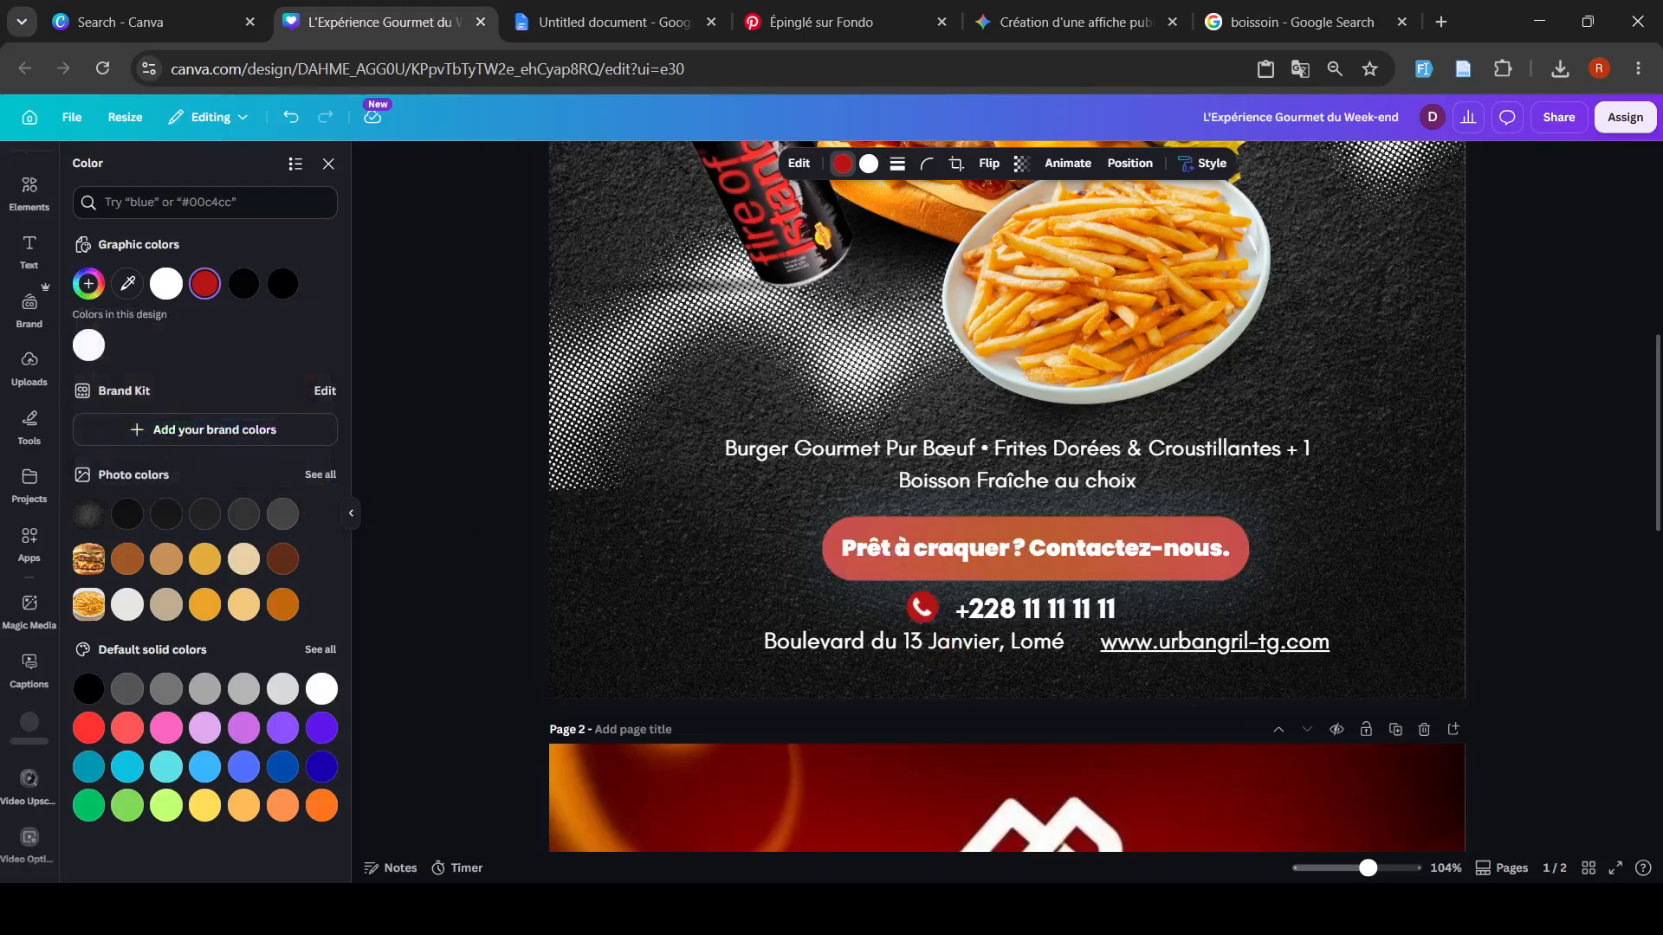
click(1058, 567)
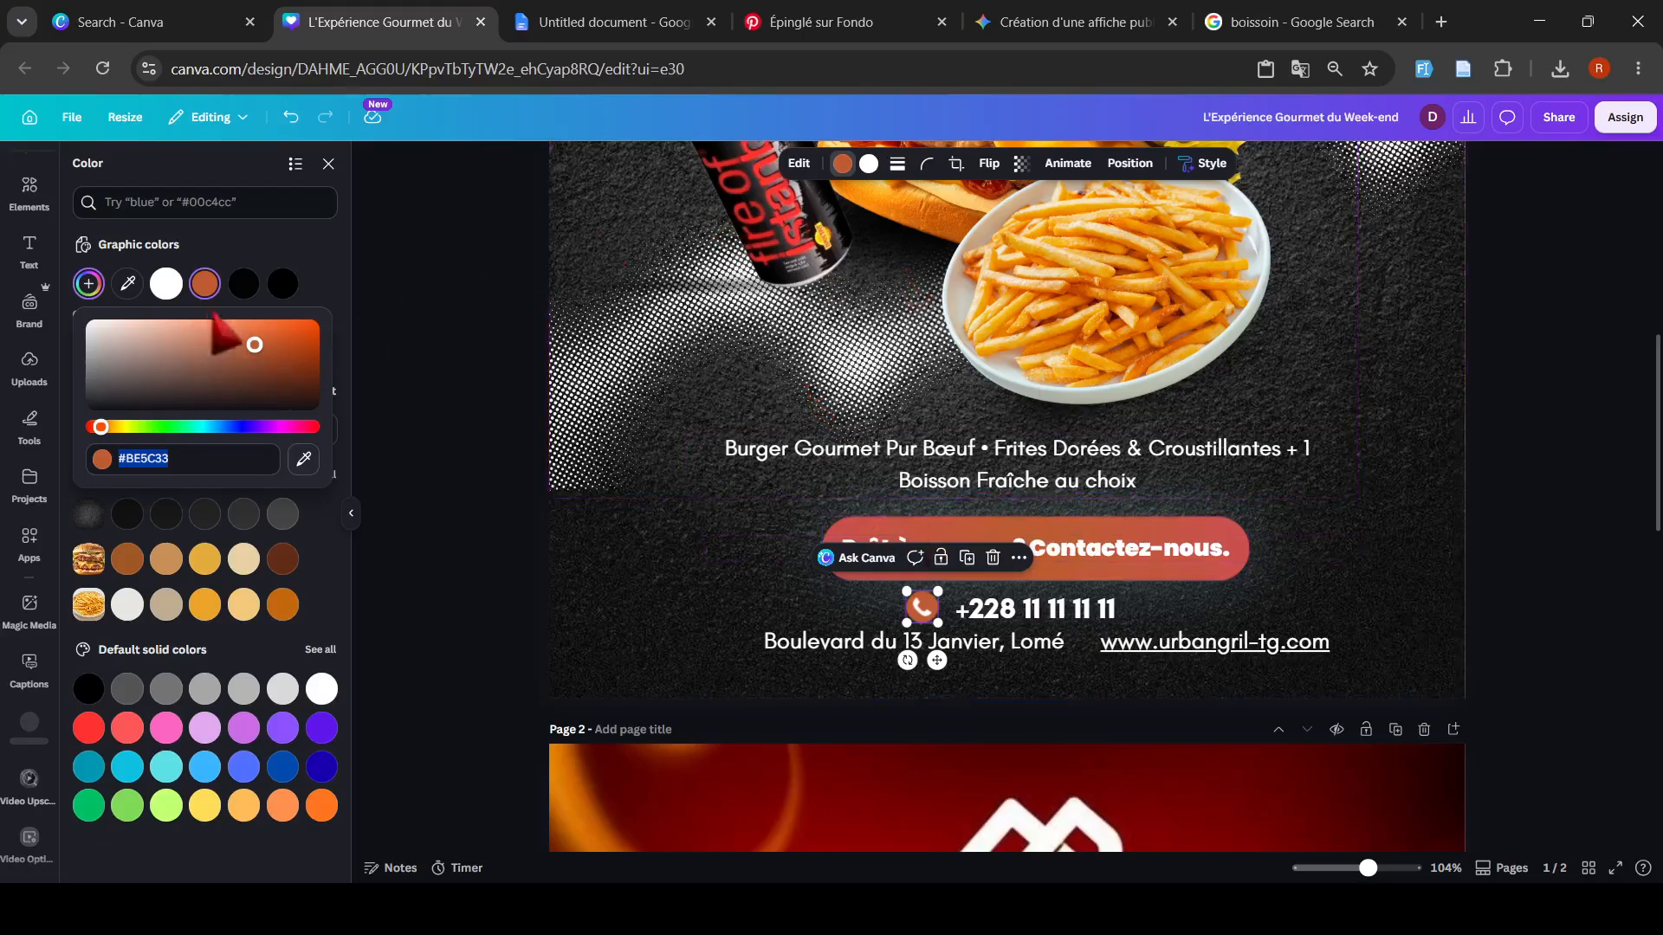
click(214, 213)
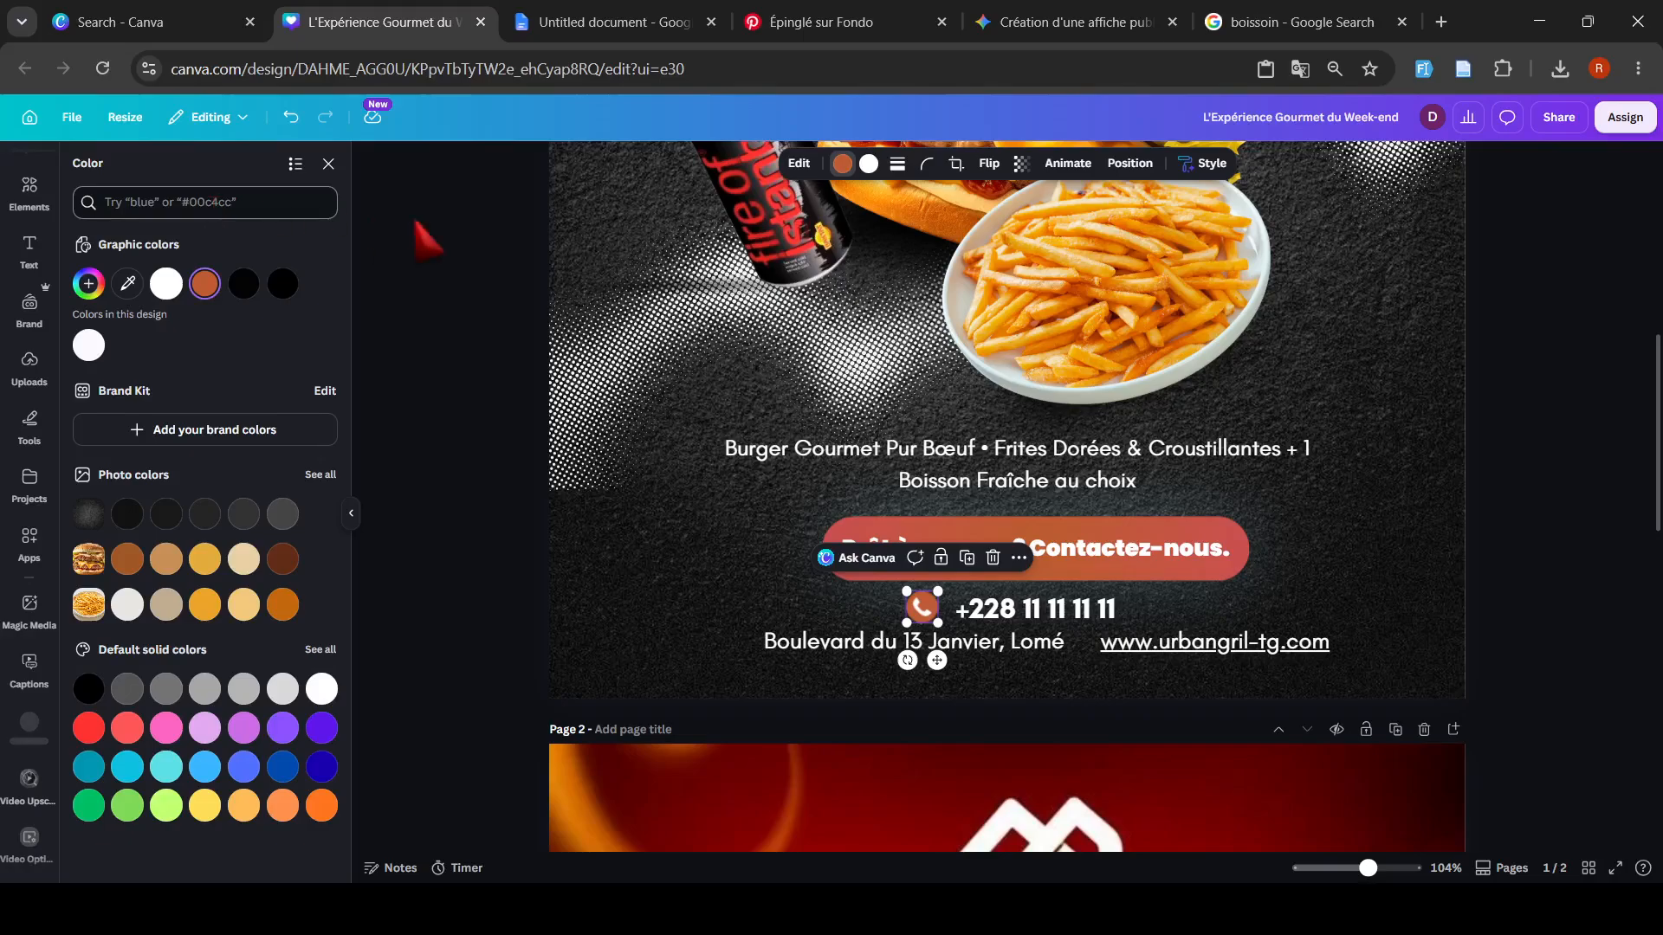
Step: Search the graphics for "location" and add the plain map pin to the poster
click(30, 186)
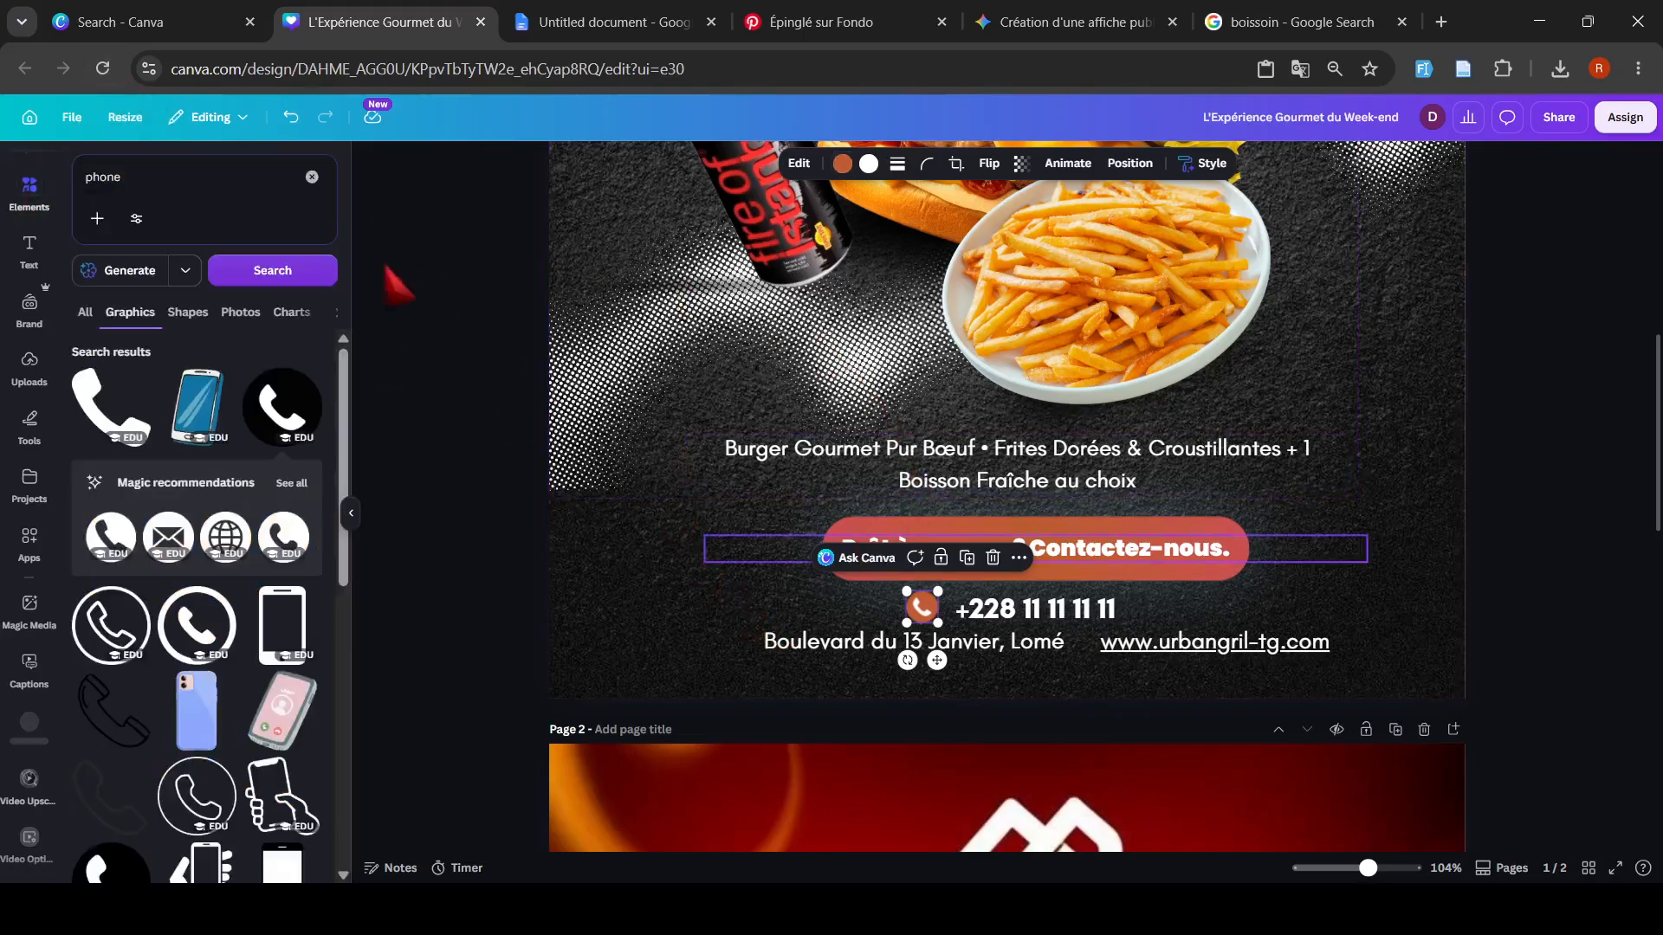
click(187, 183)
text(loca)
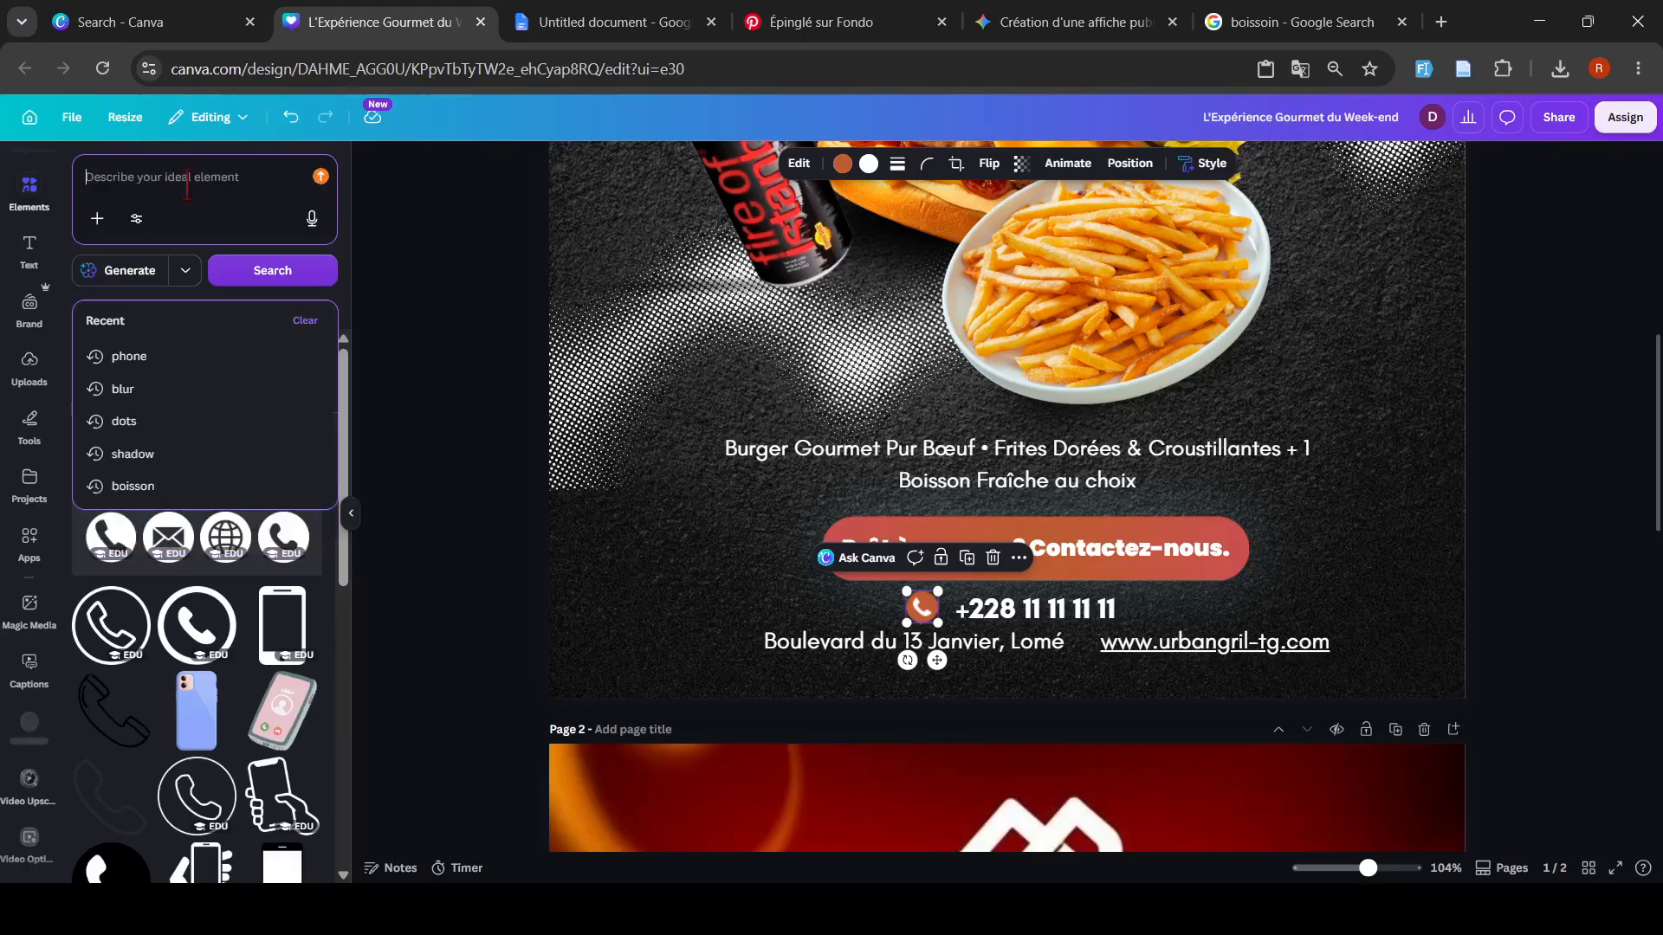
text(ti)
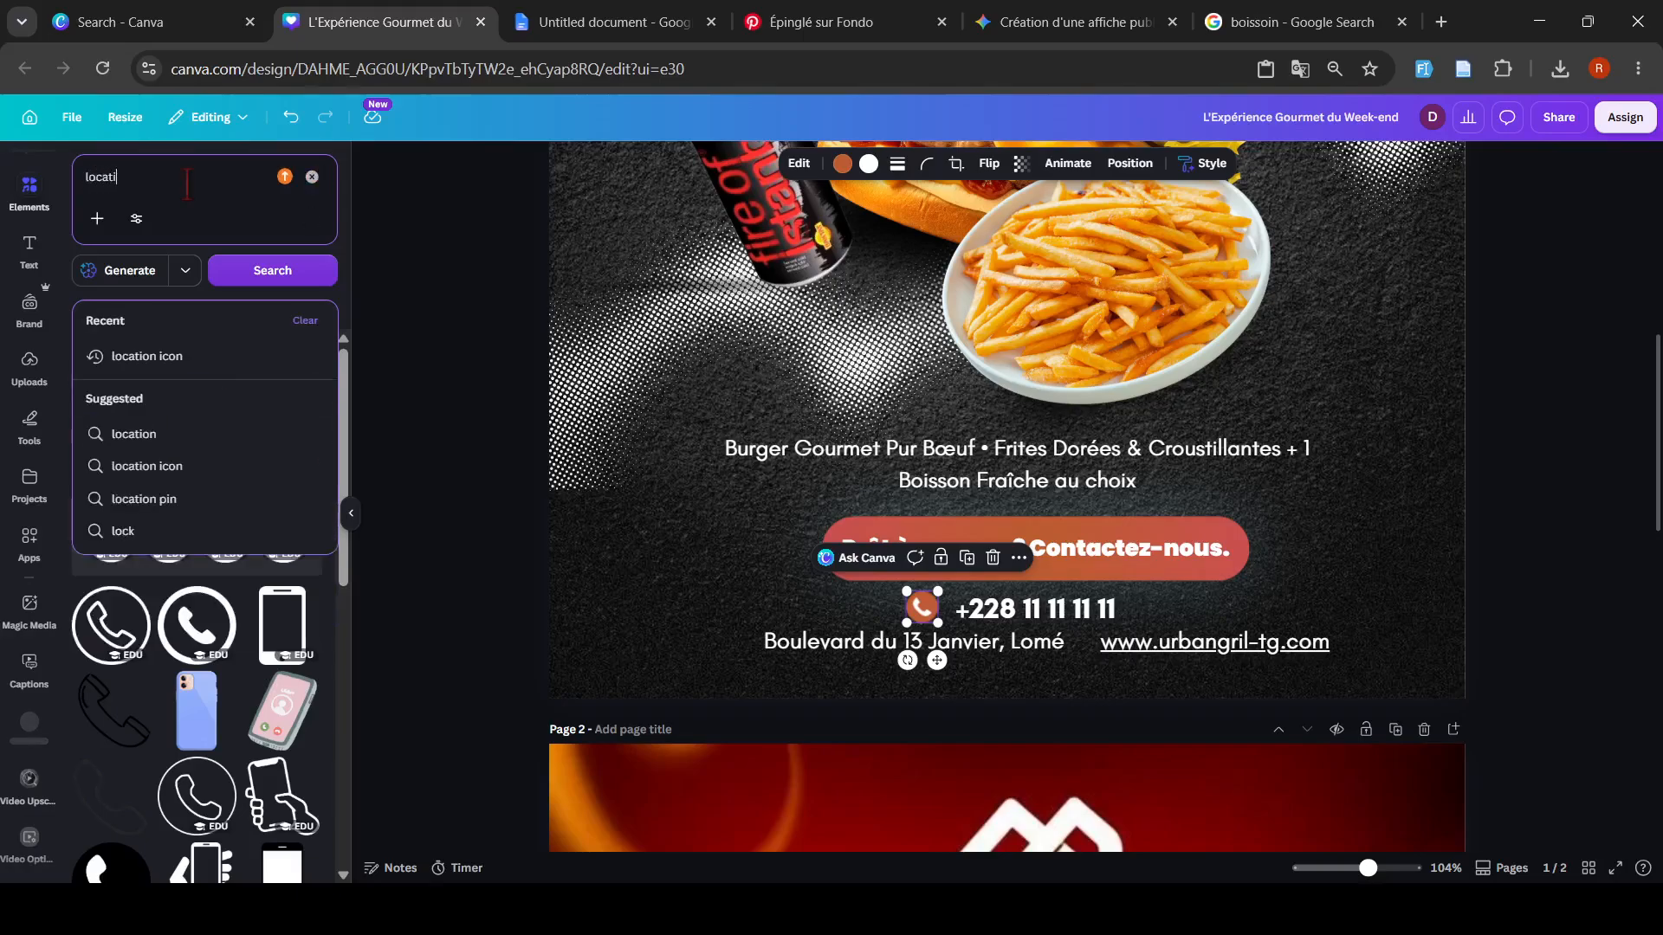
text(on)
key(Return)
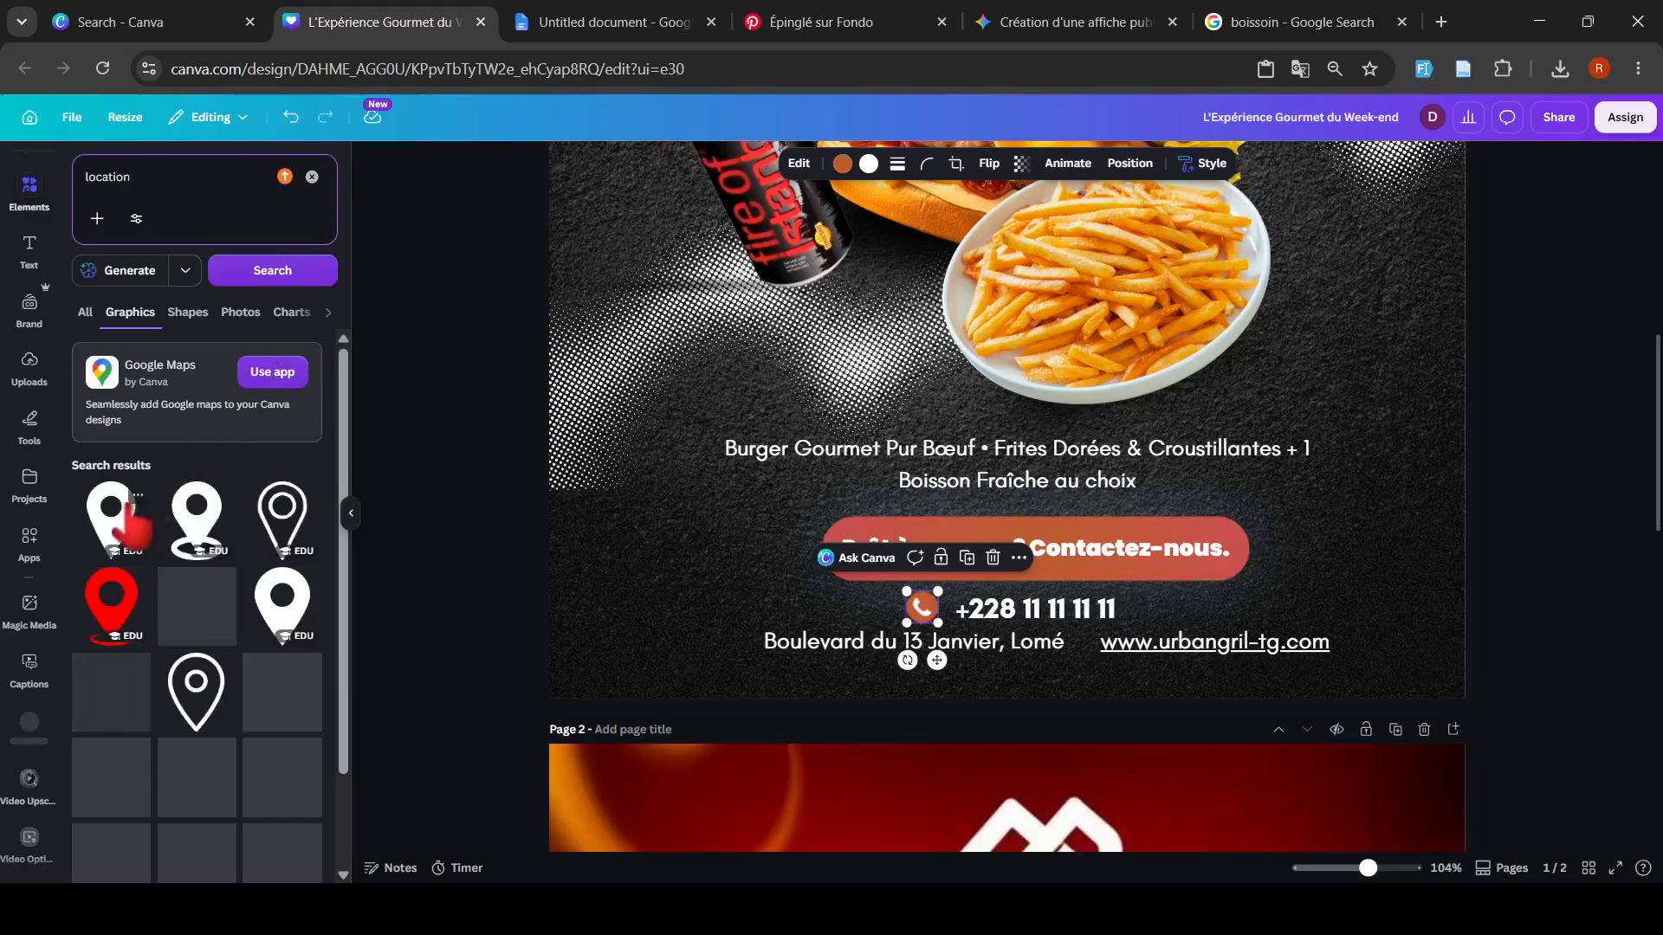
click(130, 520)
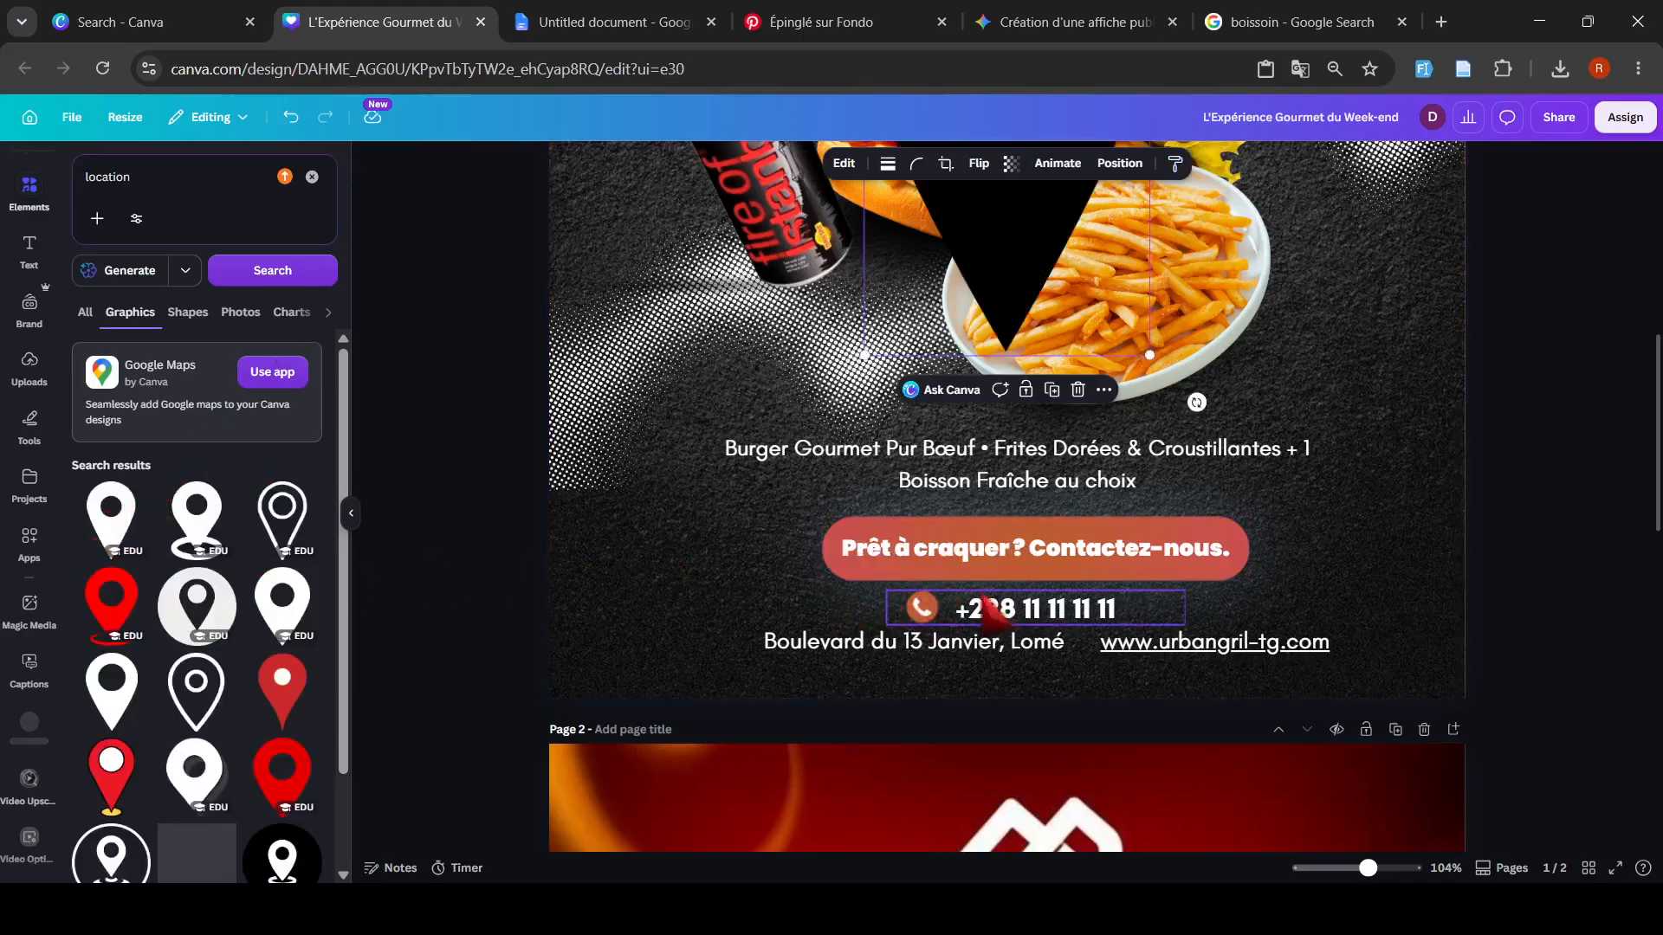
Step: Shrink the location pin to about the text height just before the street address and give it the phone icon's orange
drag(995, 280, 649, 575)
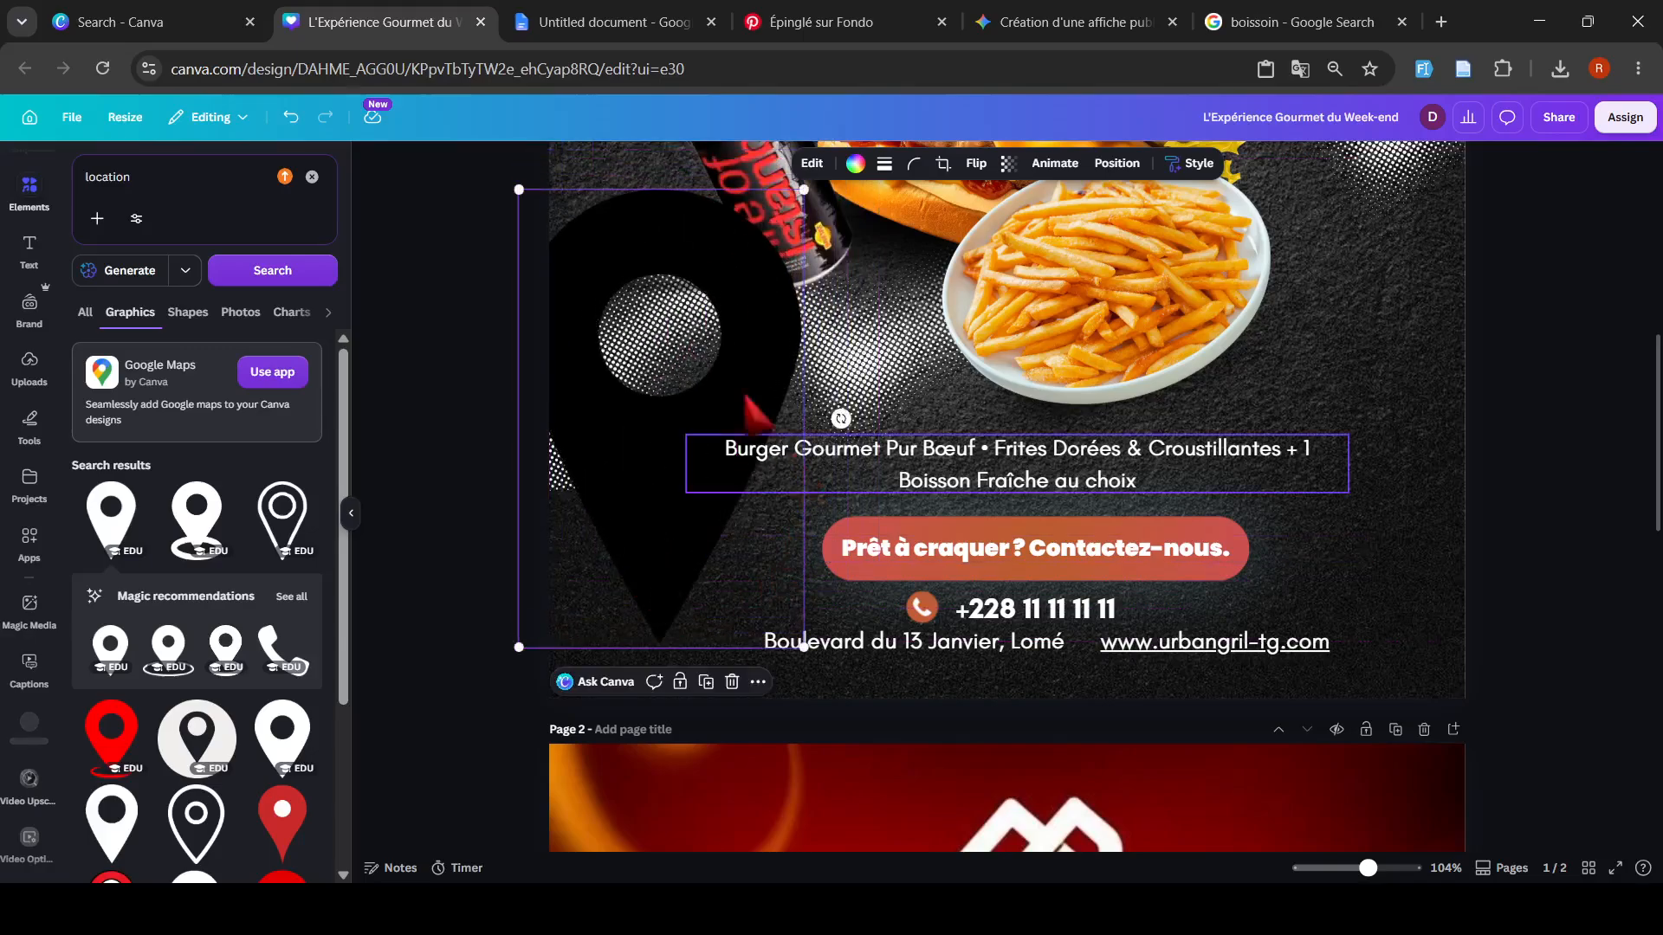
drag(517, 190, 741, 632)
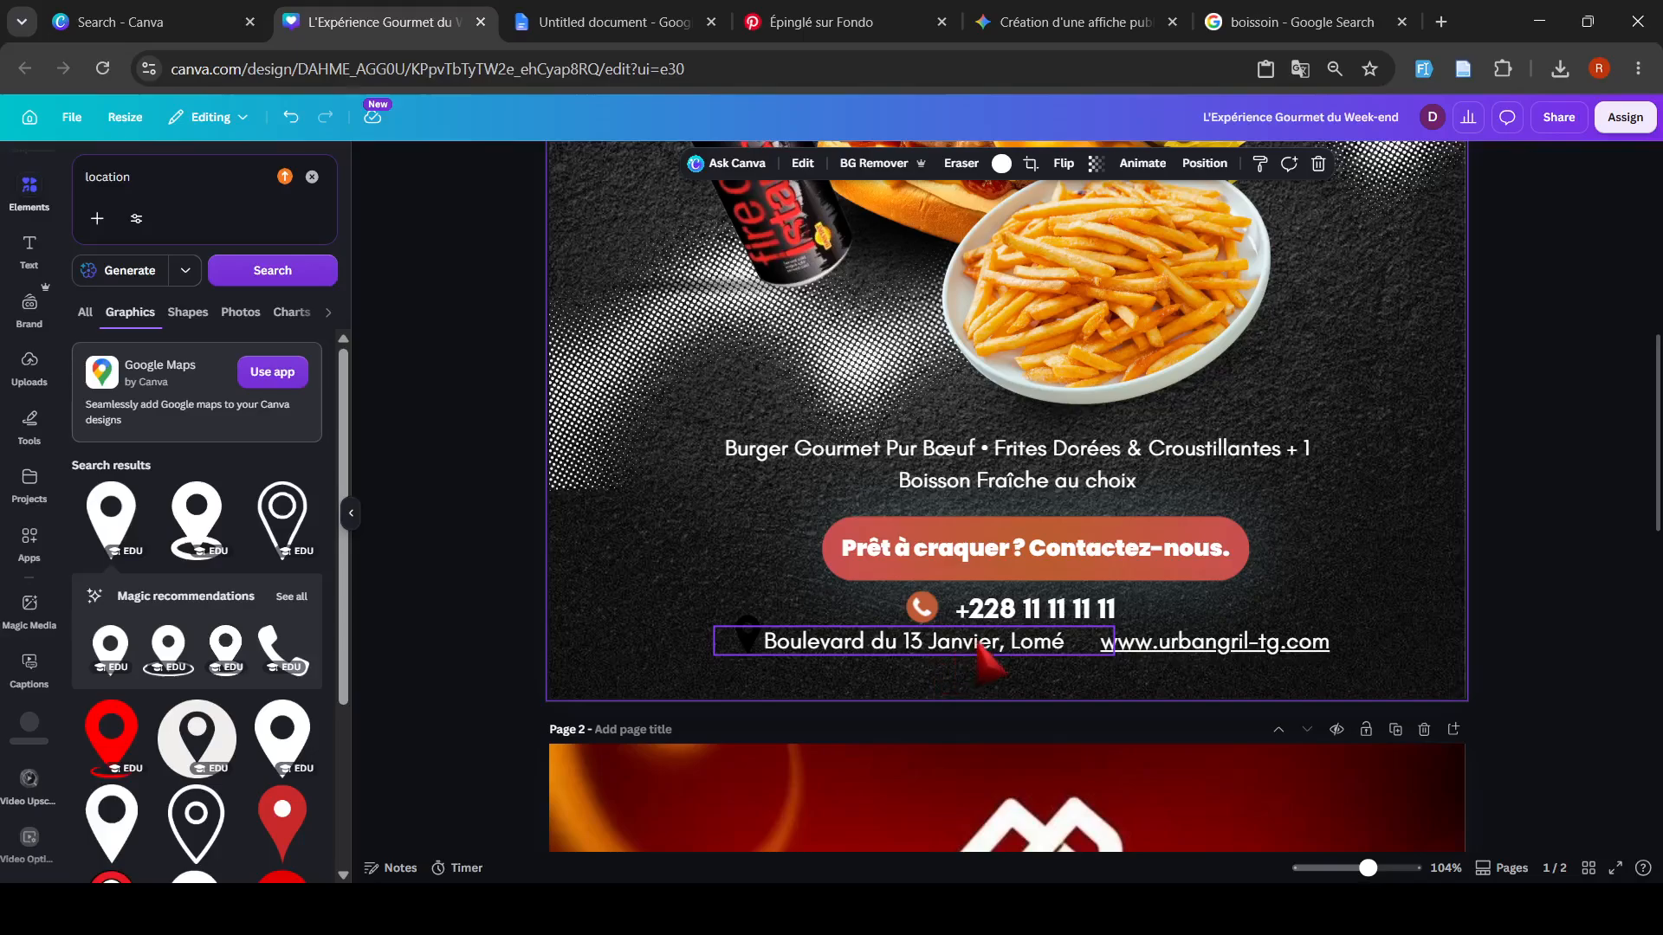
click(762, 641)
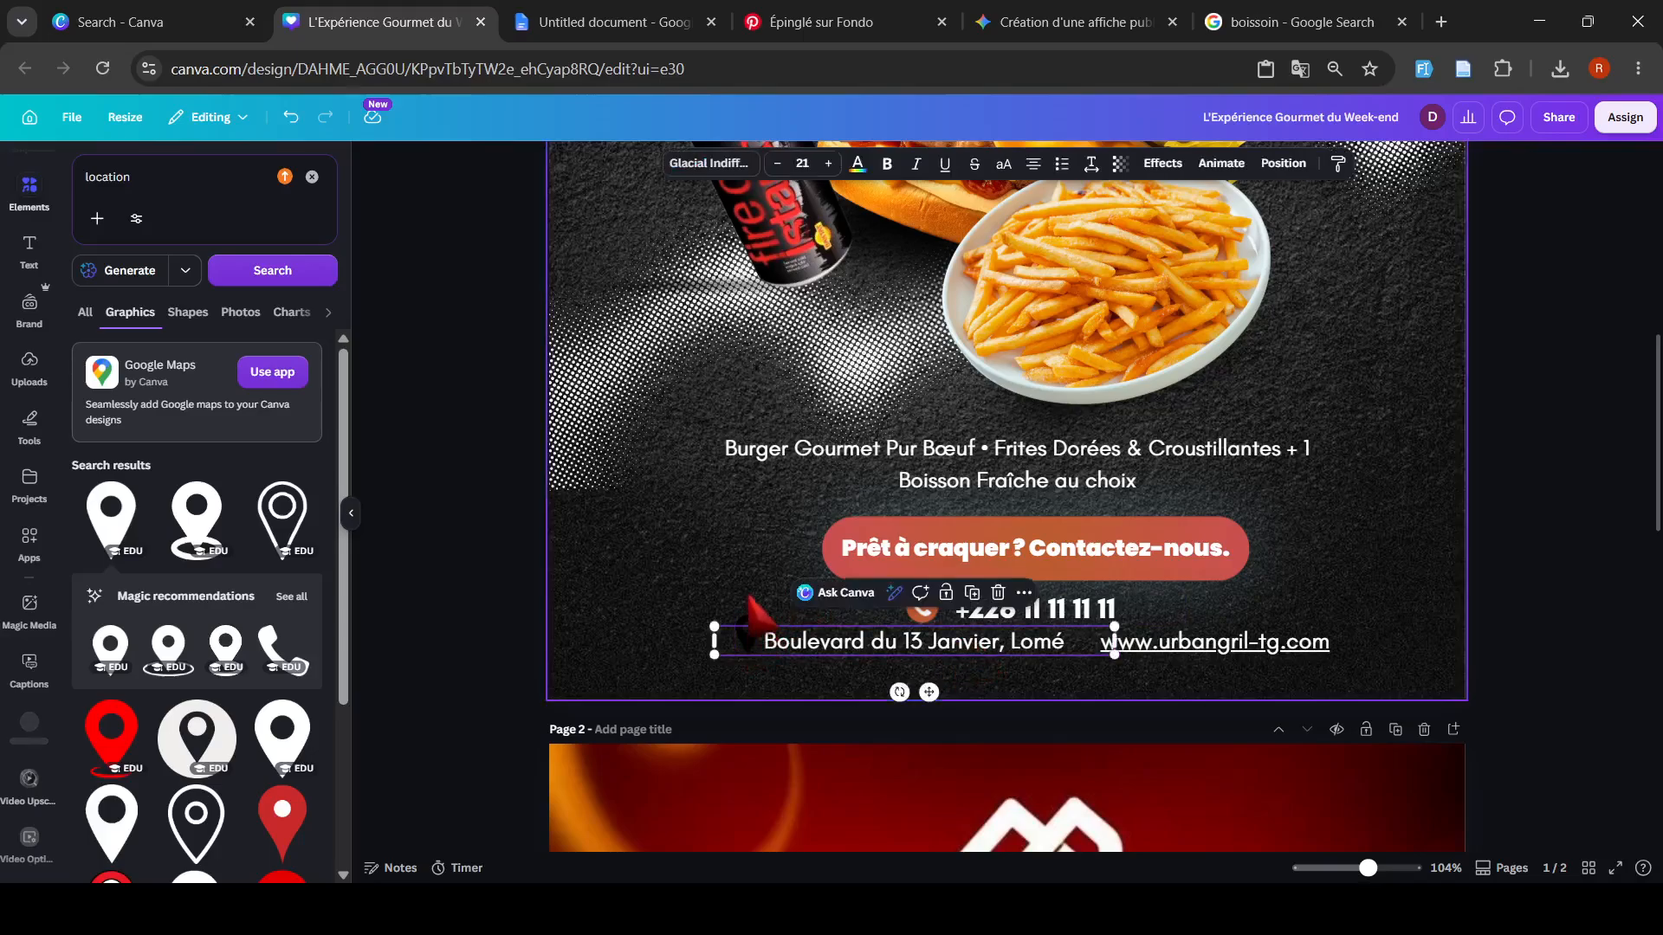
click(750, 597)
click(741, 632)
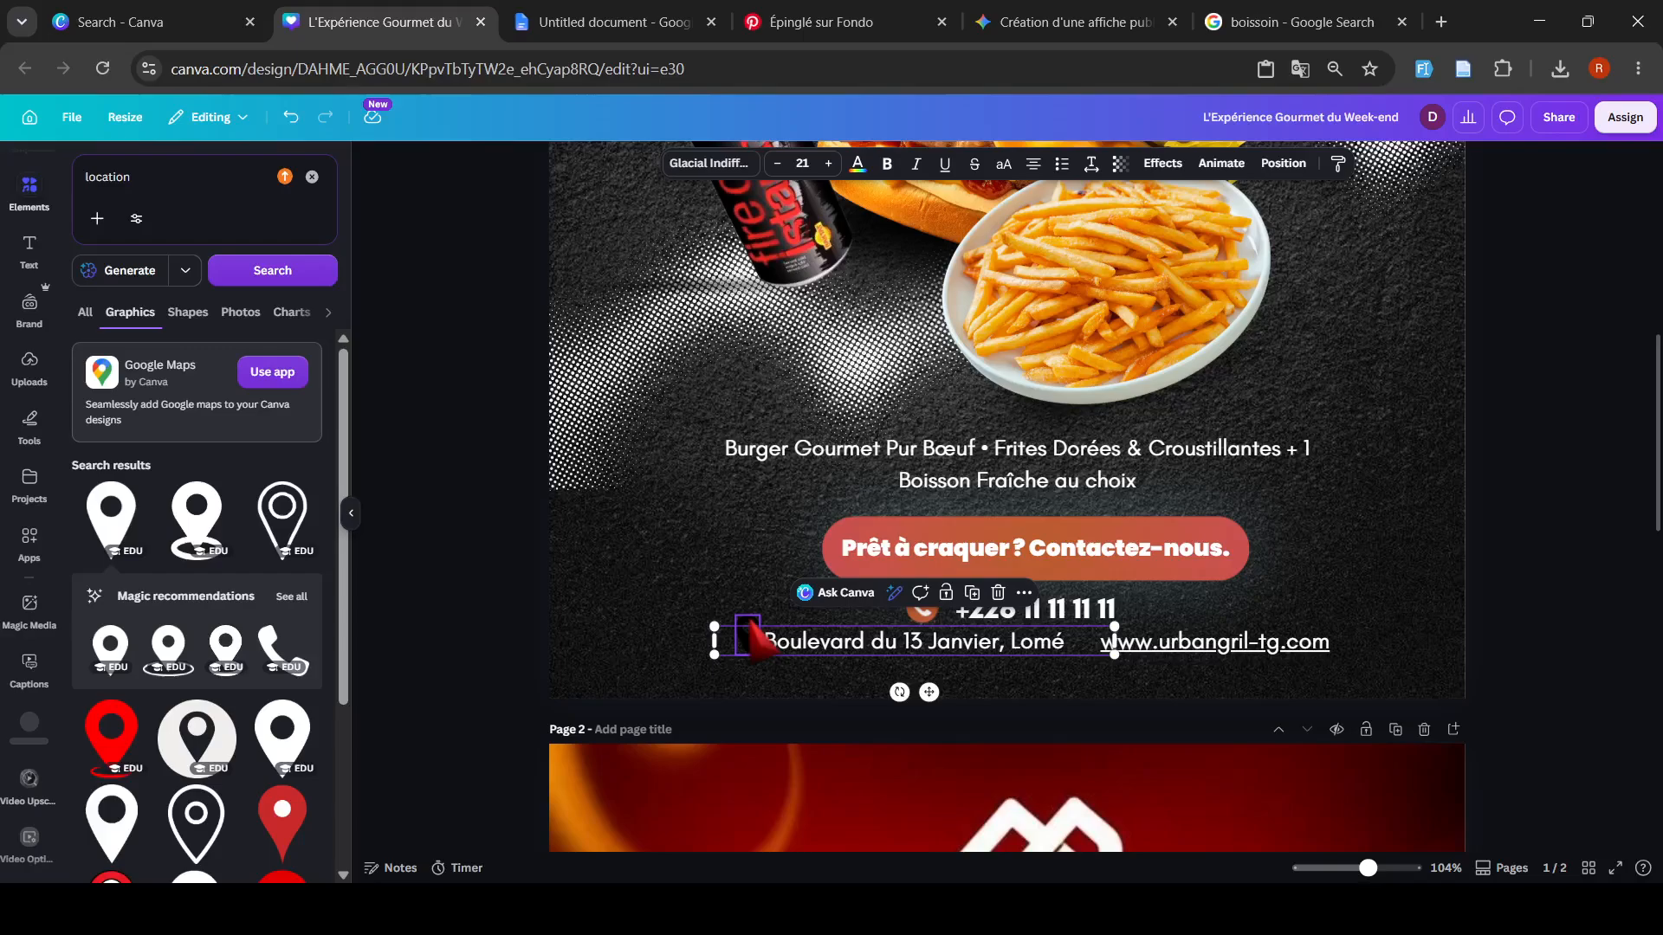
click(750, 632)
drag(739, 613, 742, 618)
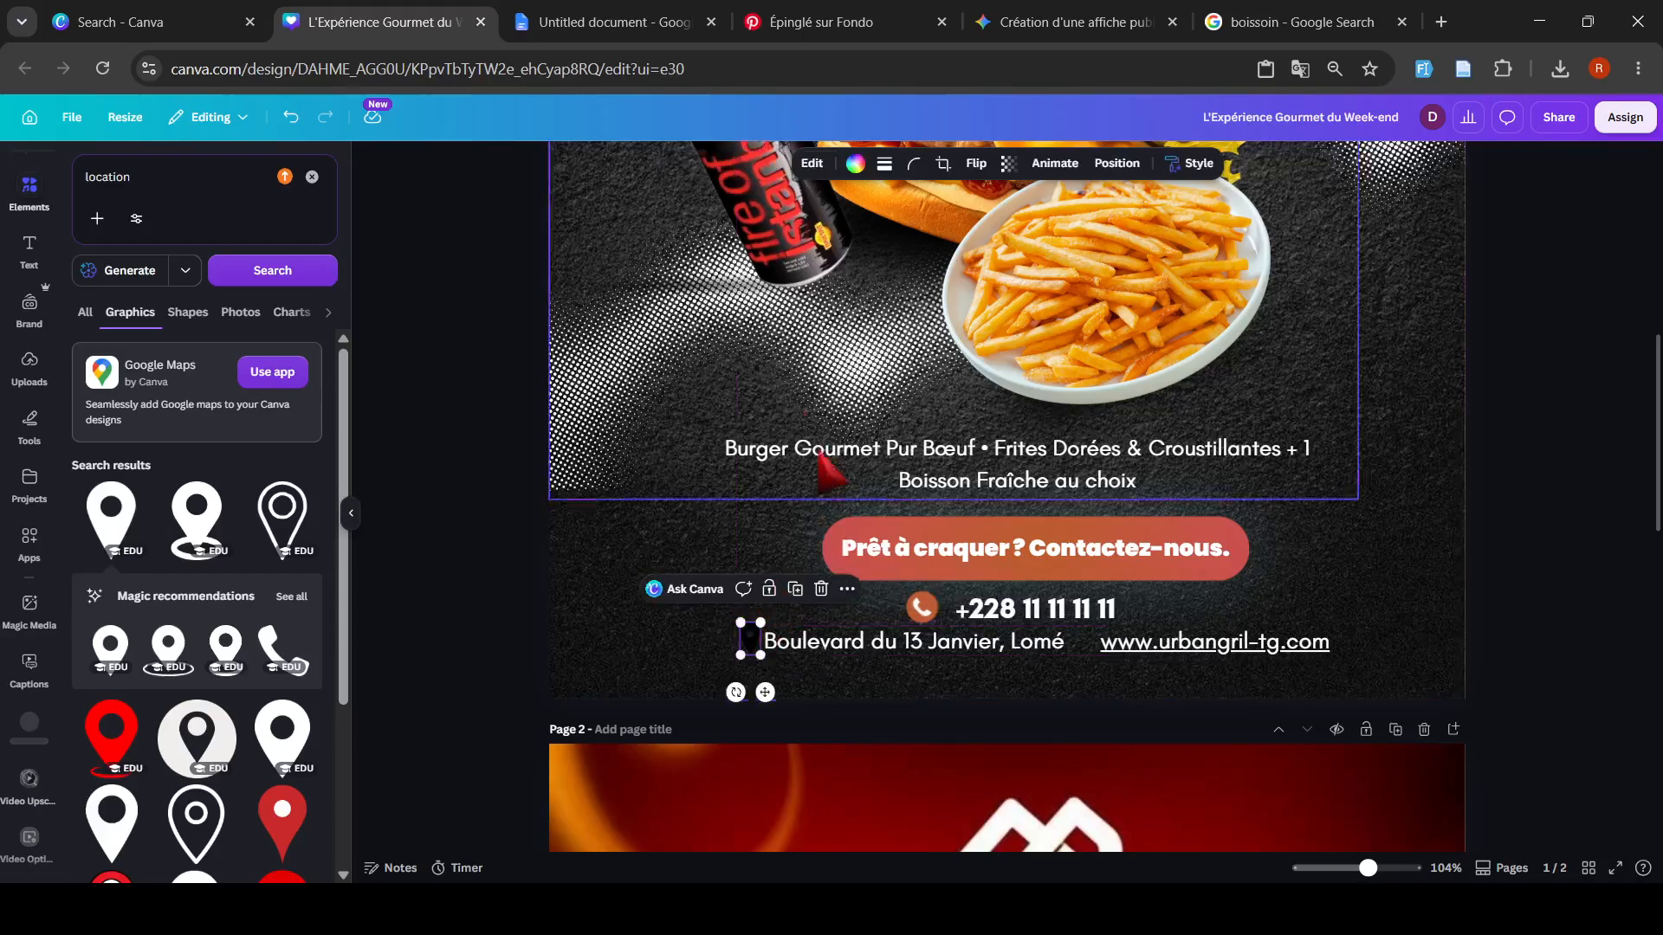
click(856, 169)
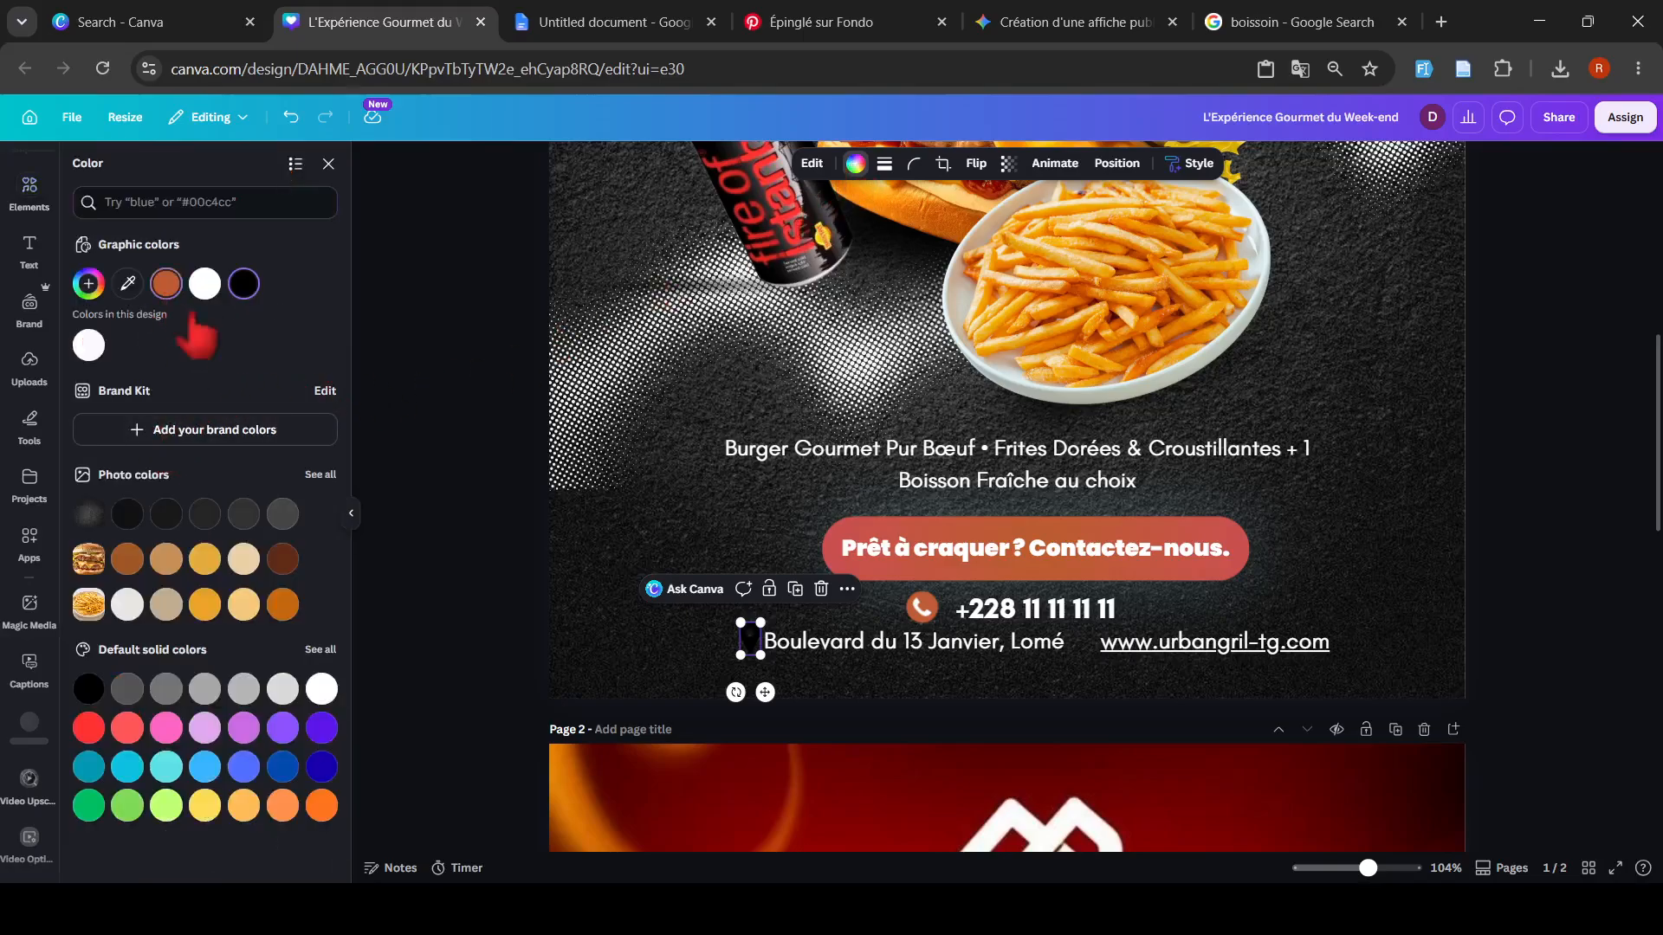
click(166, 283)
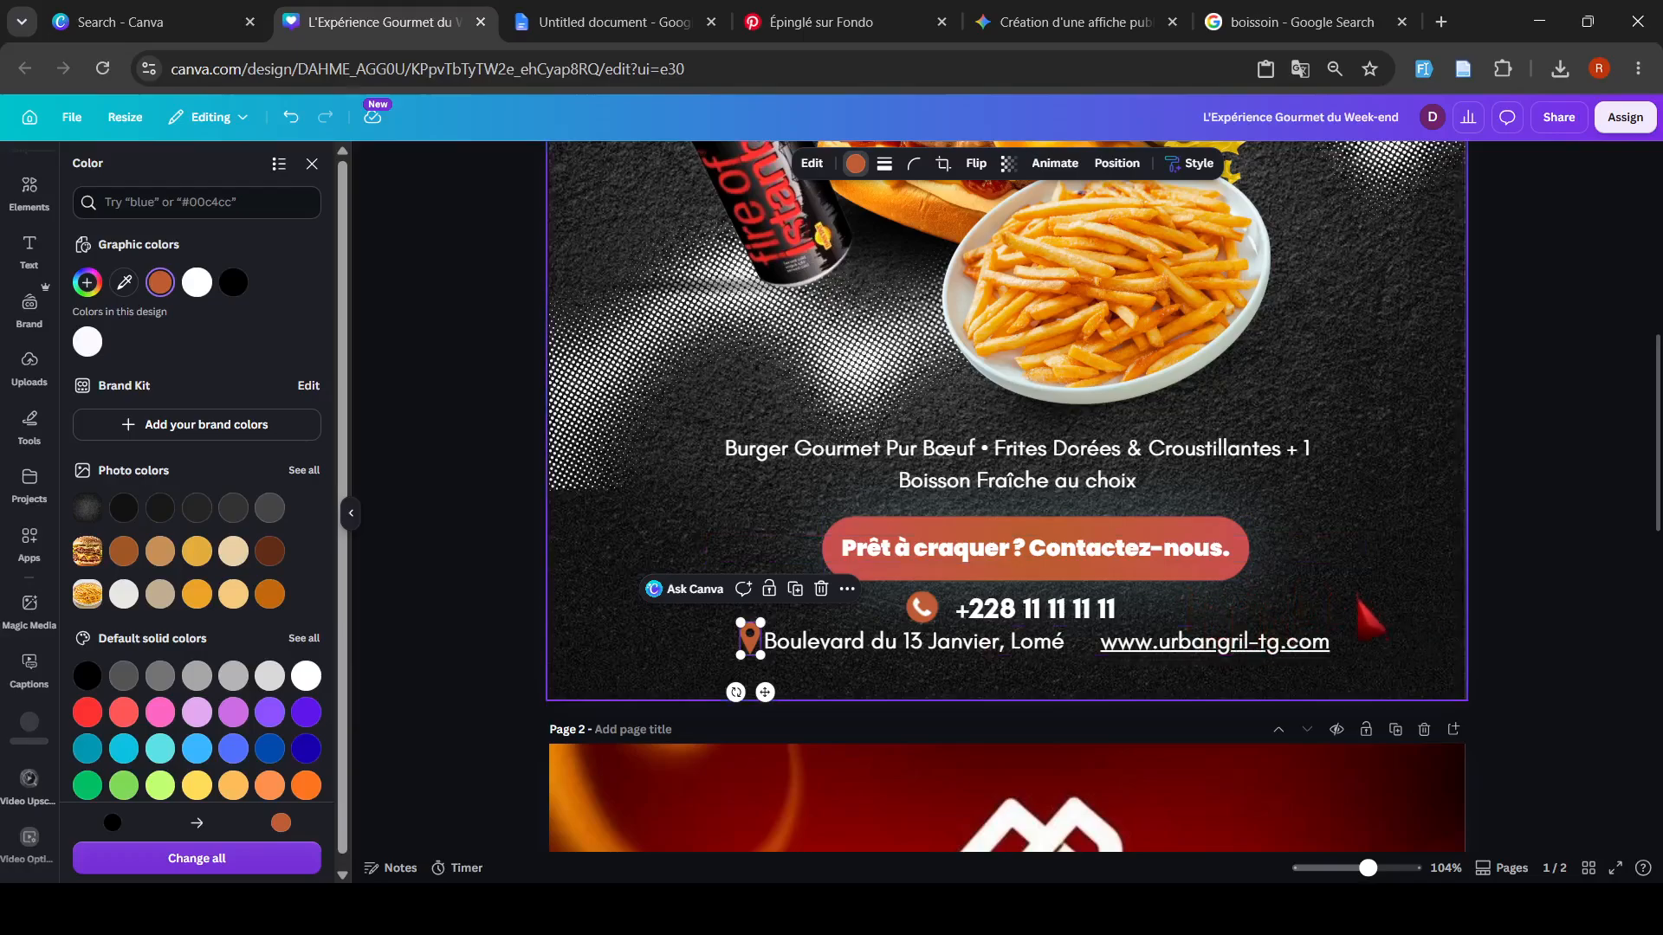
Step: Search the graphics for "web" and add the simple line globe icon to the poster
click(30, 195)
click(157, 182)
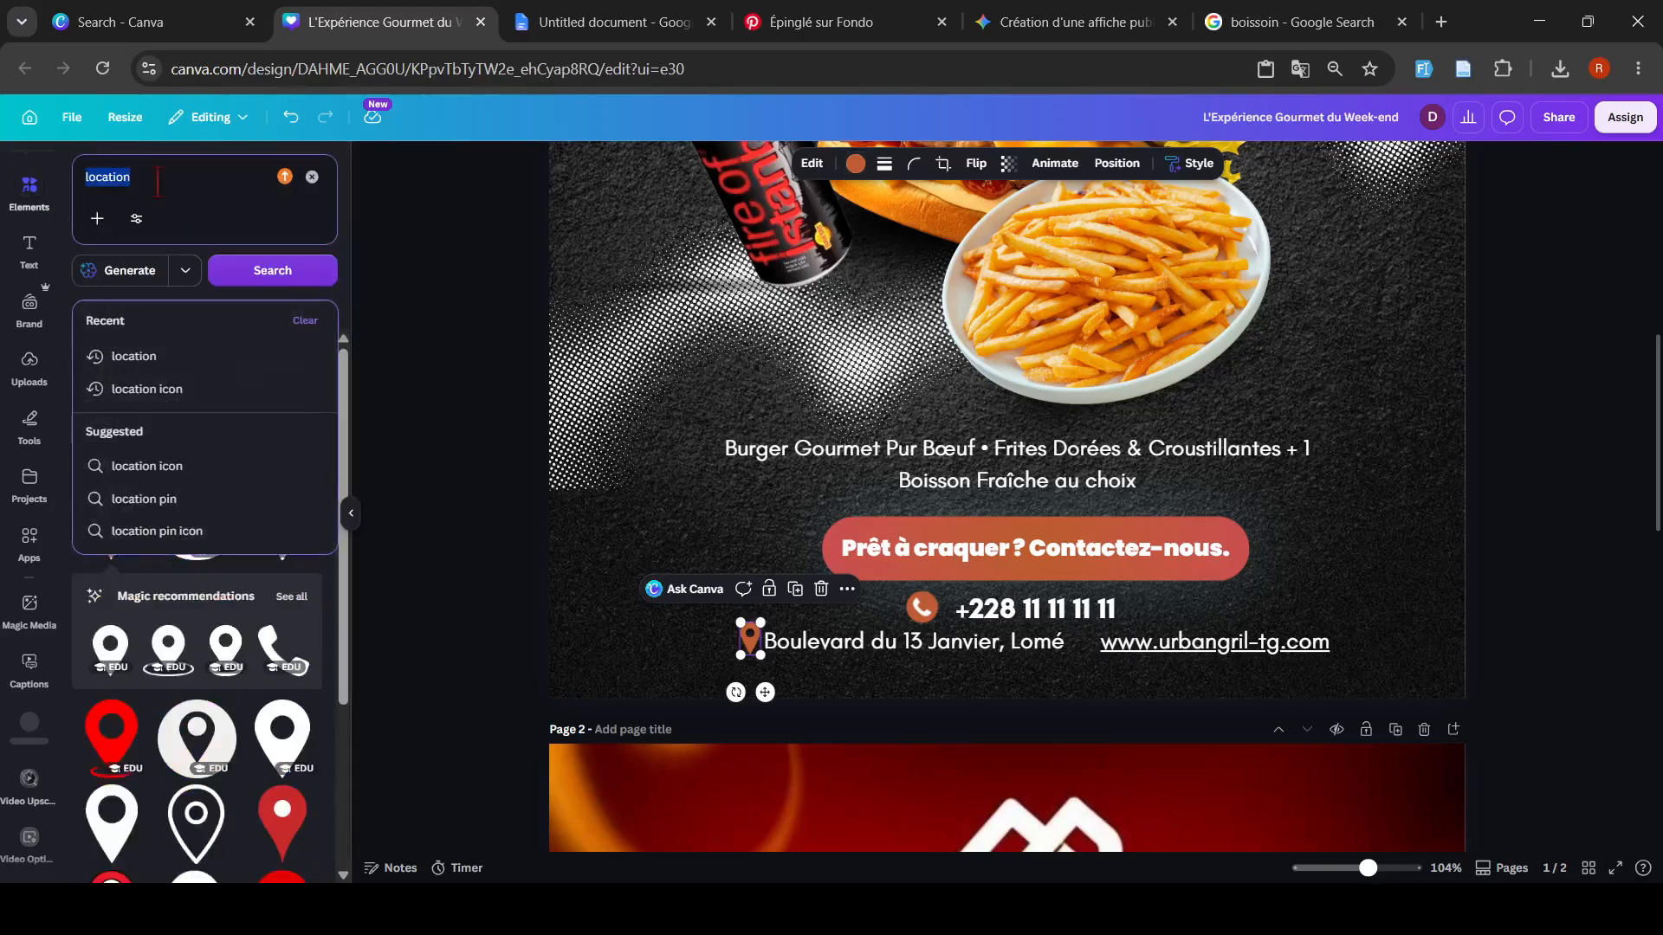
text(web)
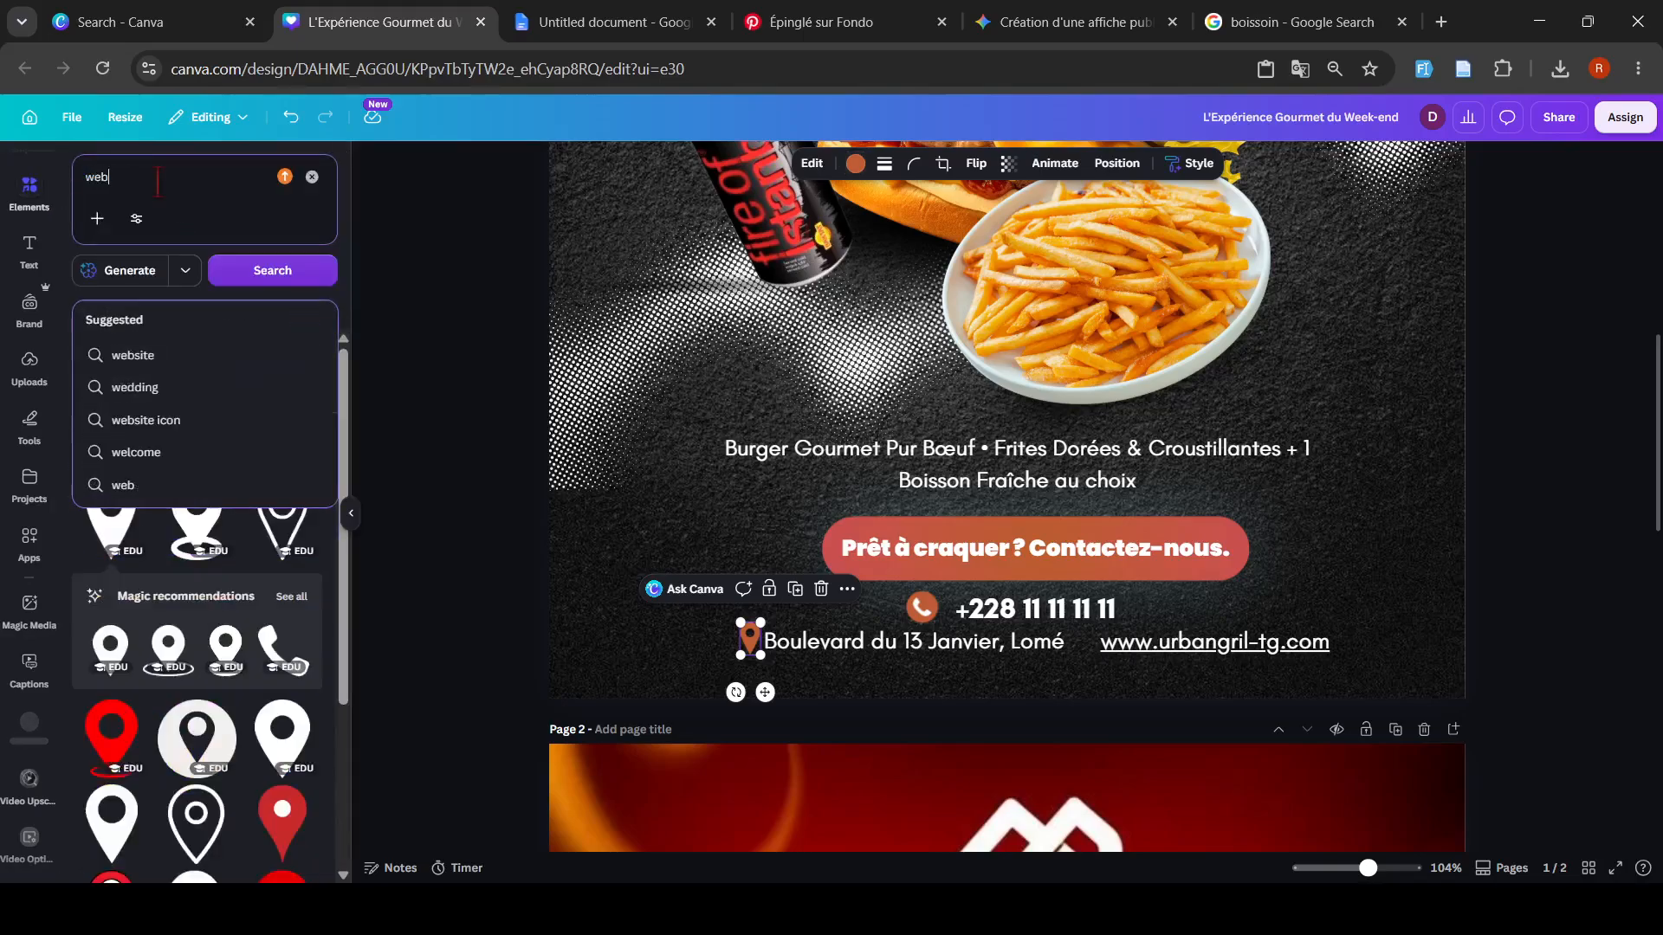
key(Return)
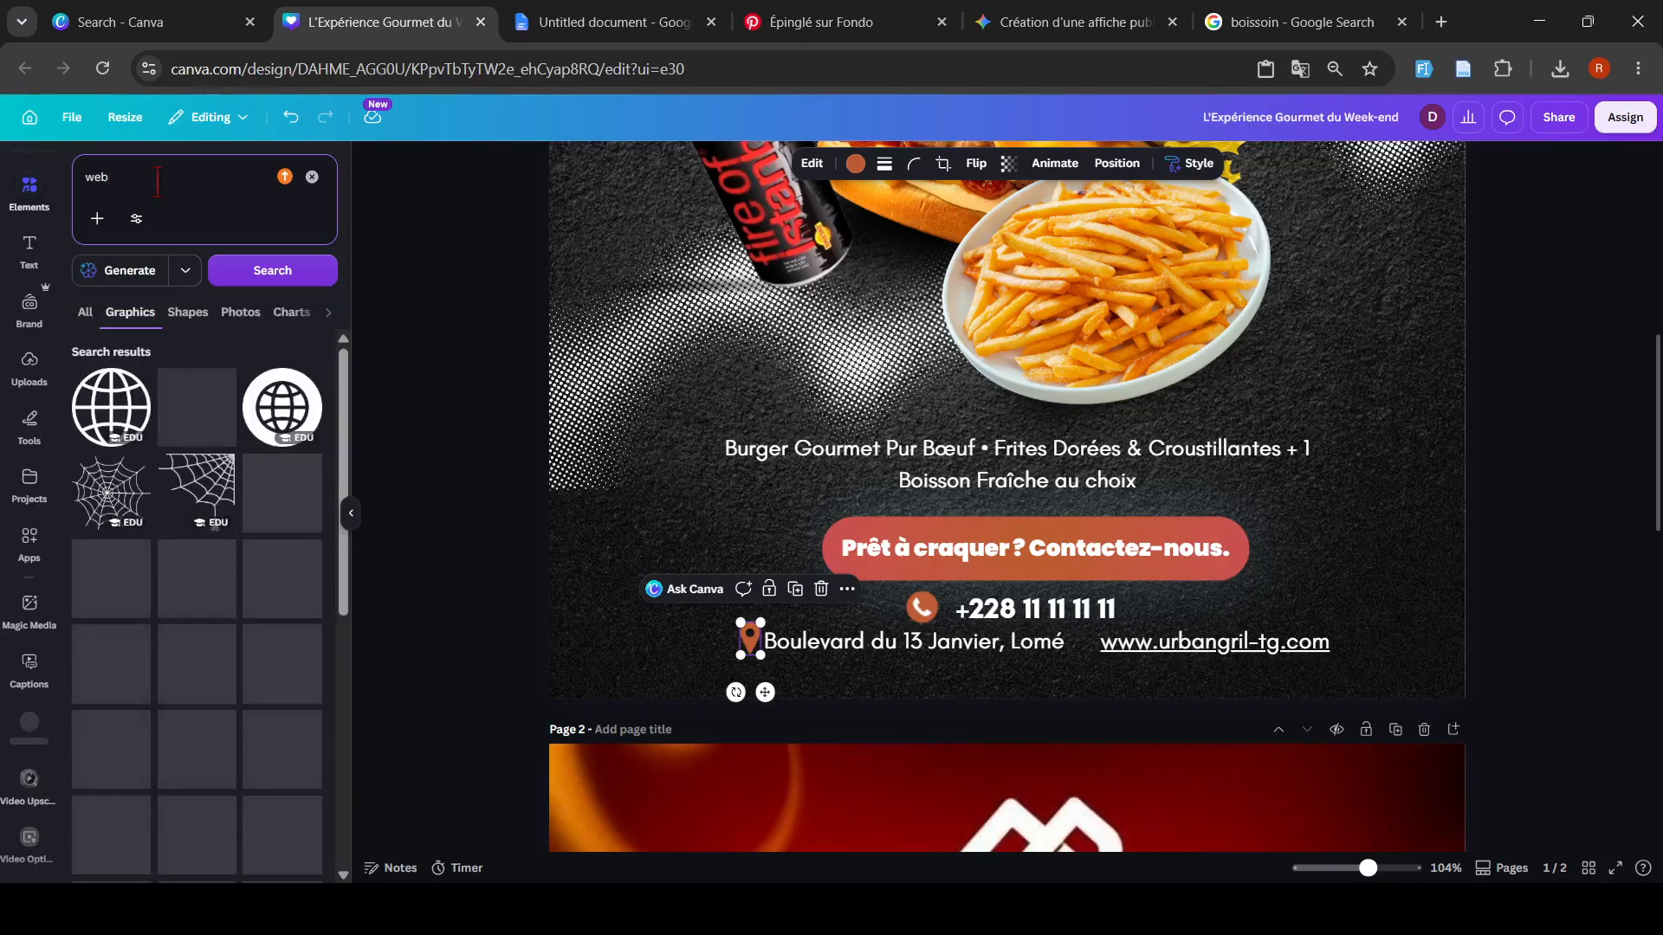
click(130, 426)
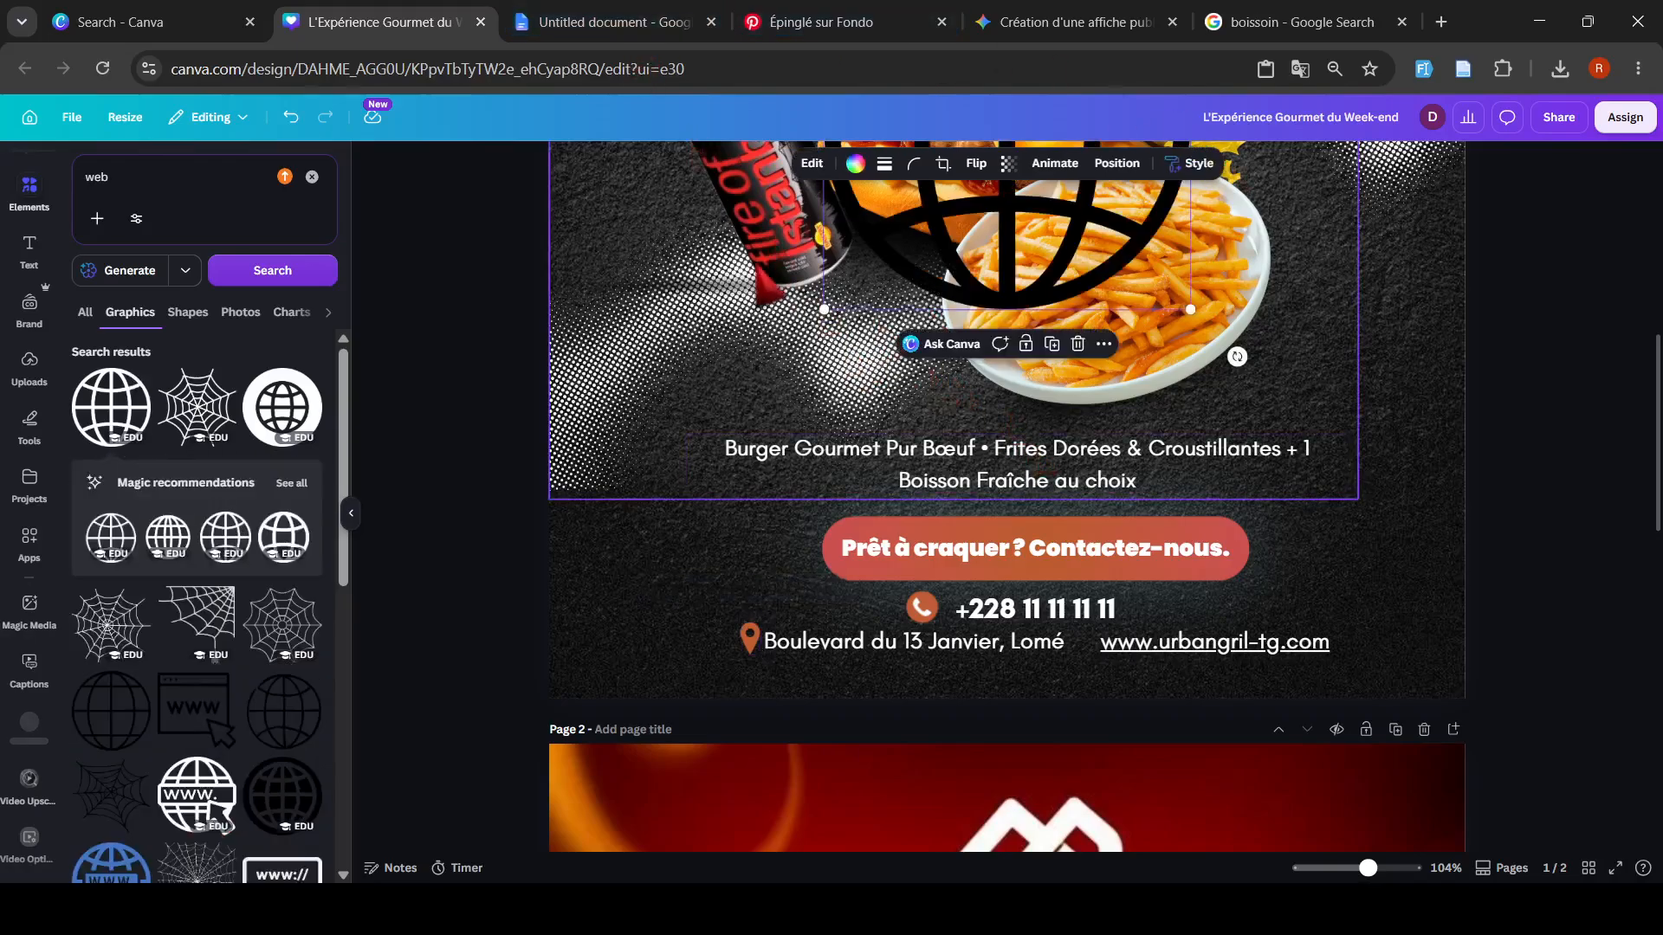
Step: Shrink the globe to text height just after the website address and give it the same orange as the other contact icons
drag(909, 198, 1152, 555)
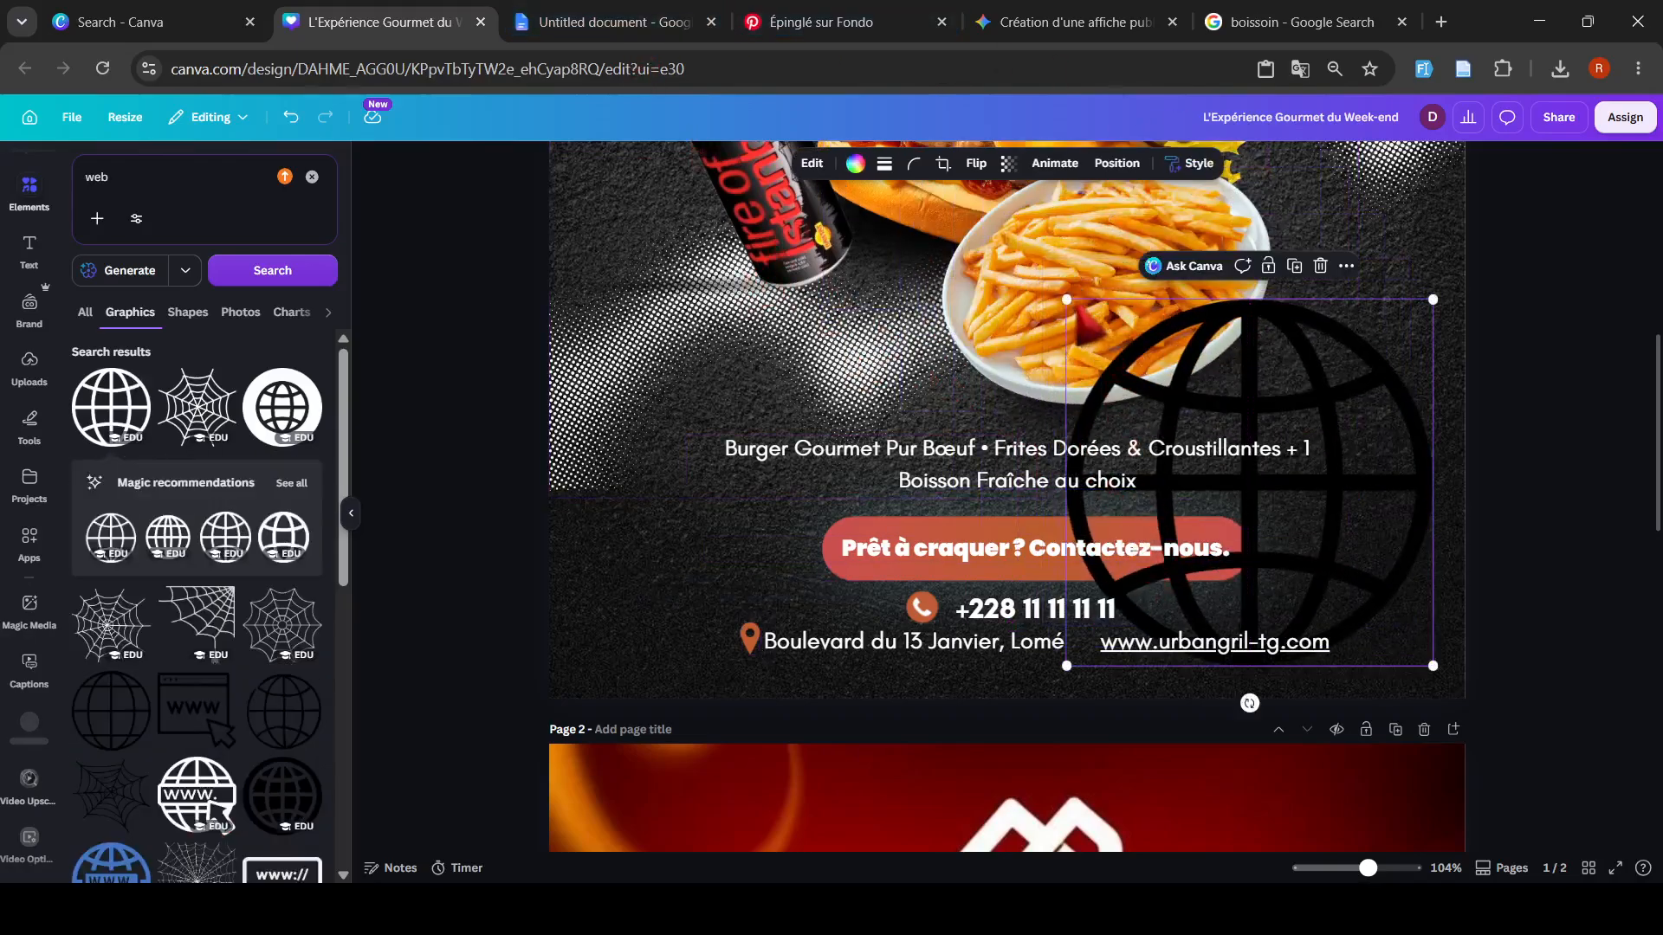
drag(1066, 300, 1358, 690)
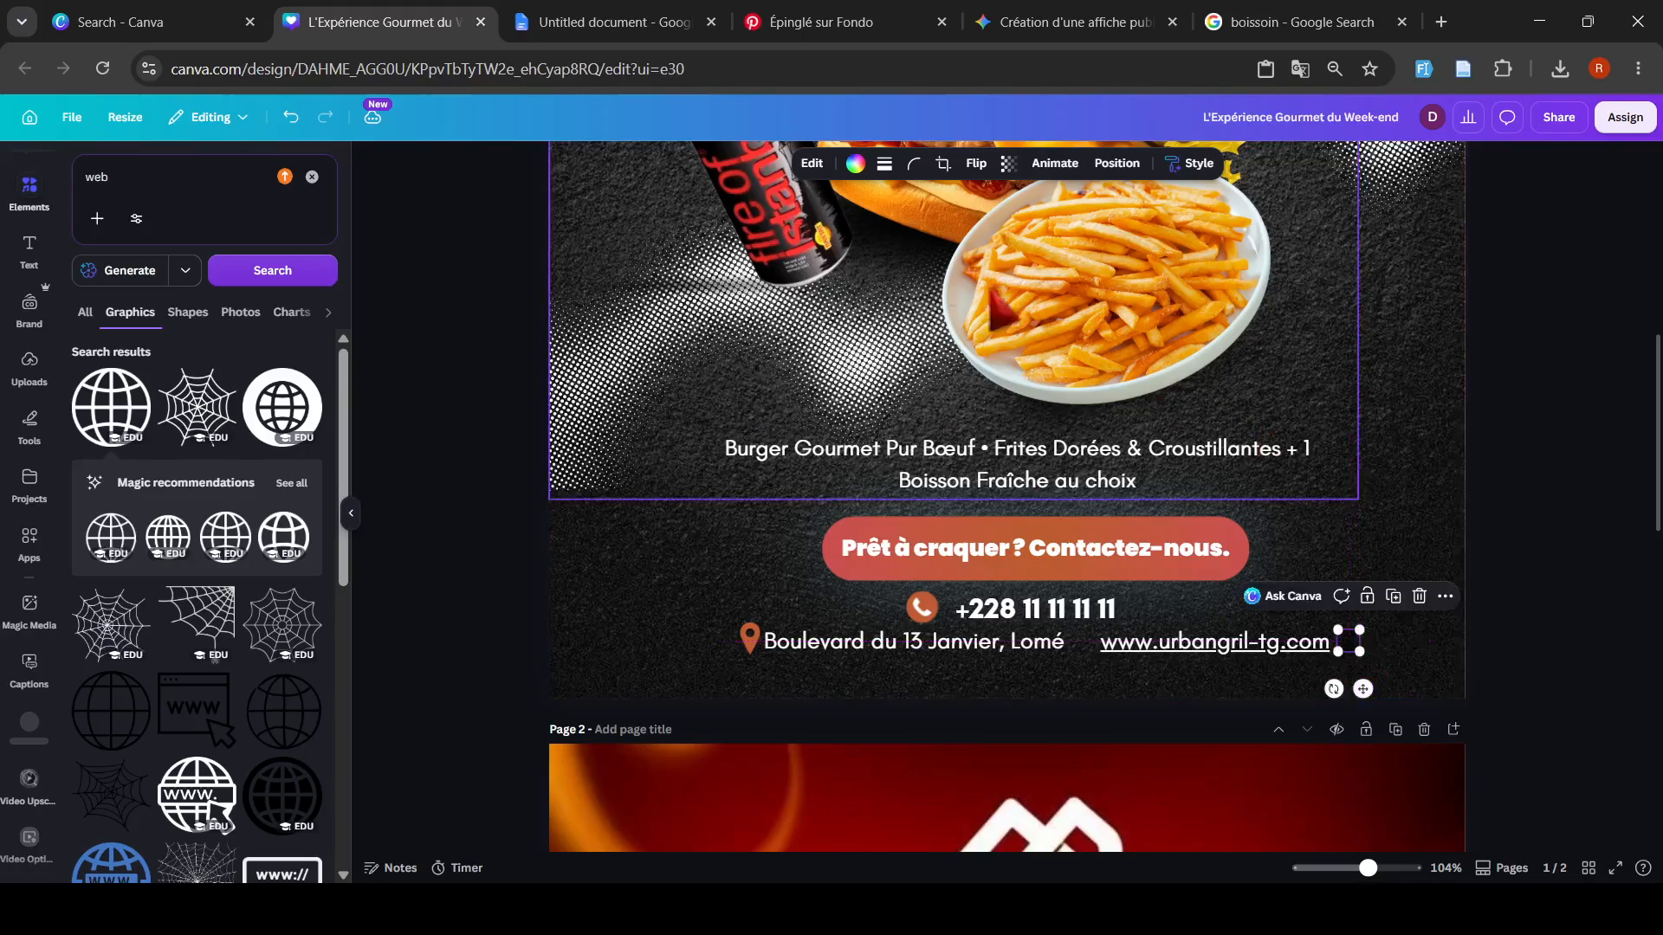
click(854, 165)
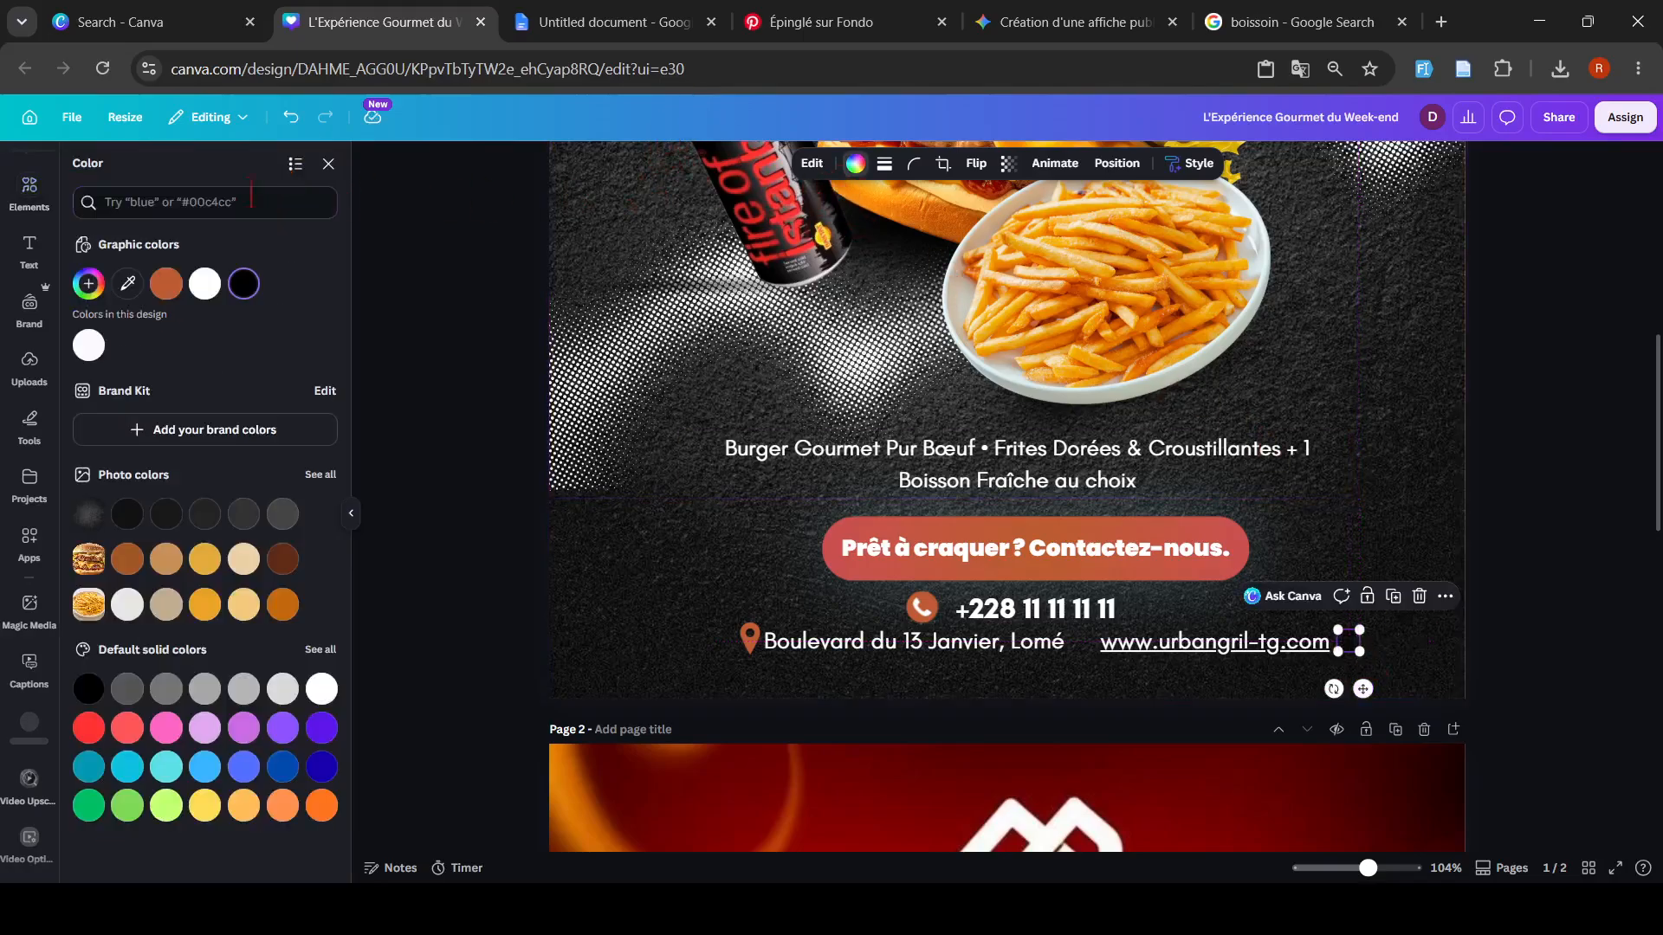
click(160, 283)
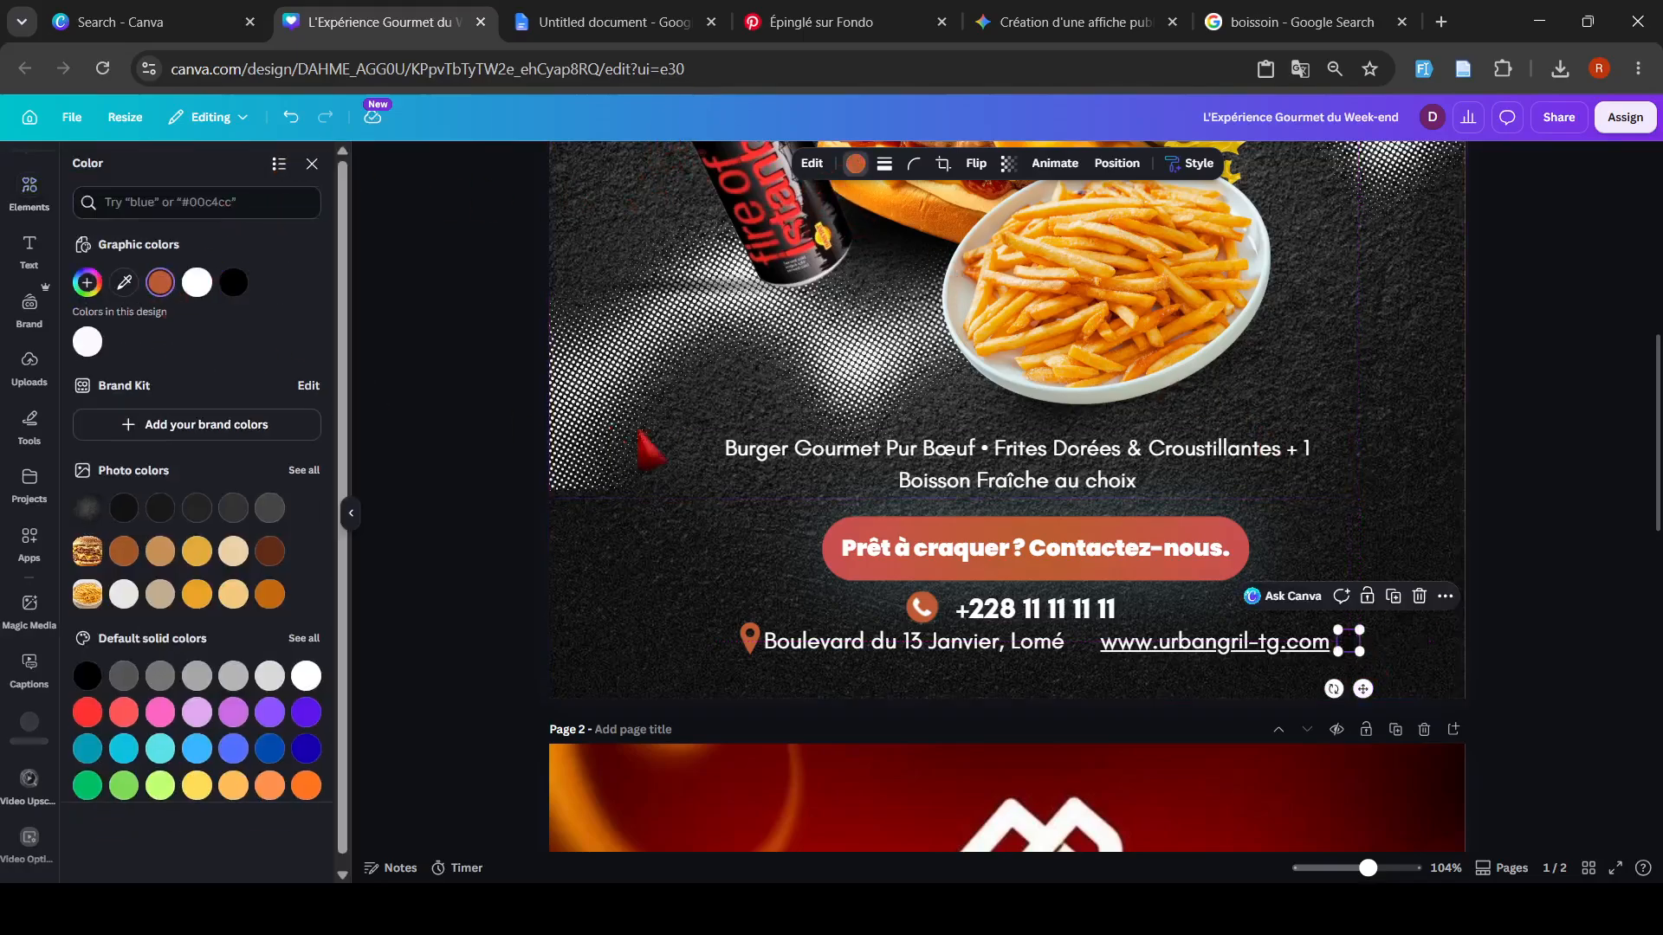
click(1420, 683)
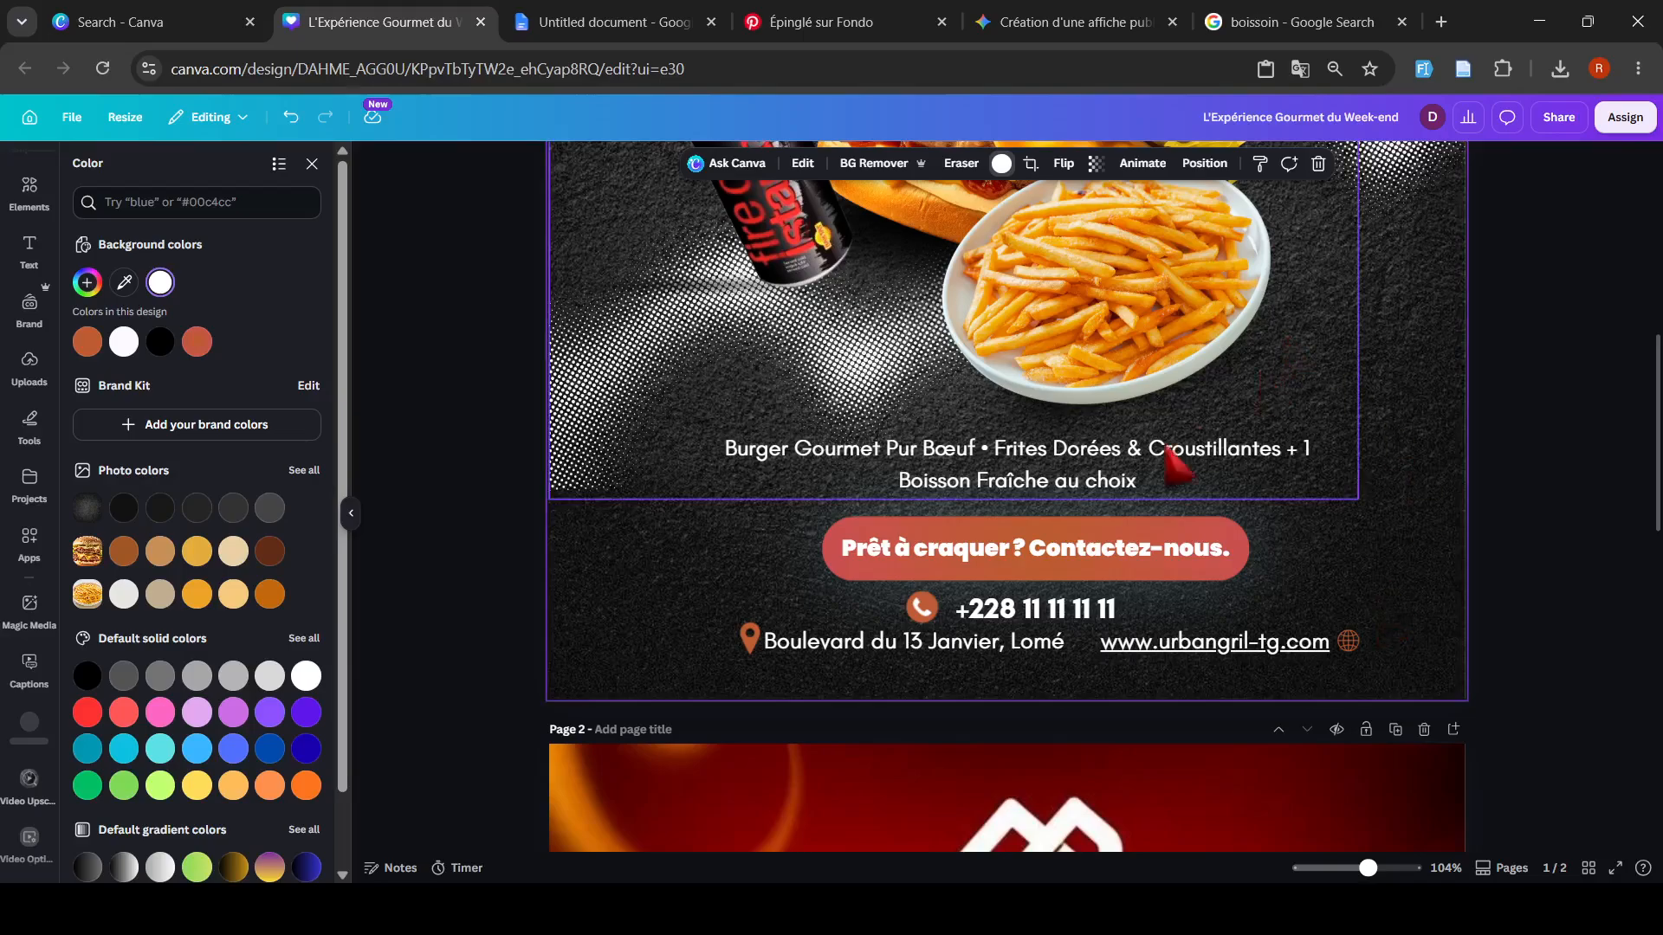
Step: Review the whole poster on page 1 and compare its layout with the reference chicken poster on page 2
scroll(1087, 480, down, 5)
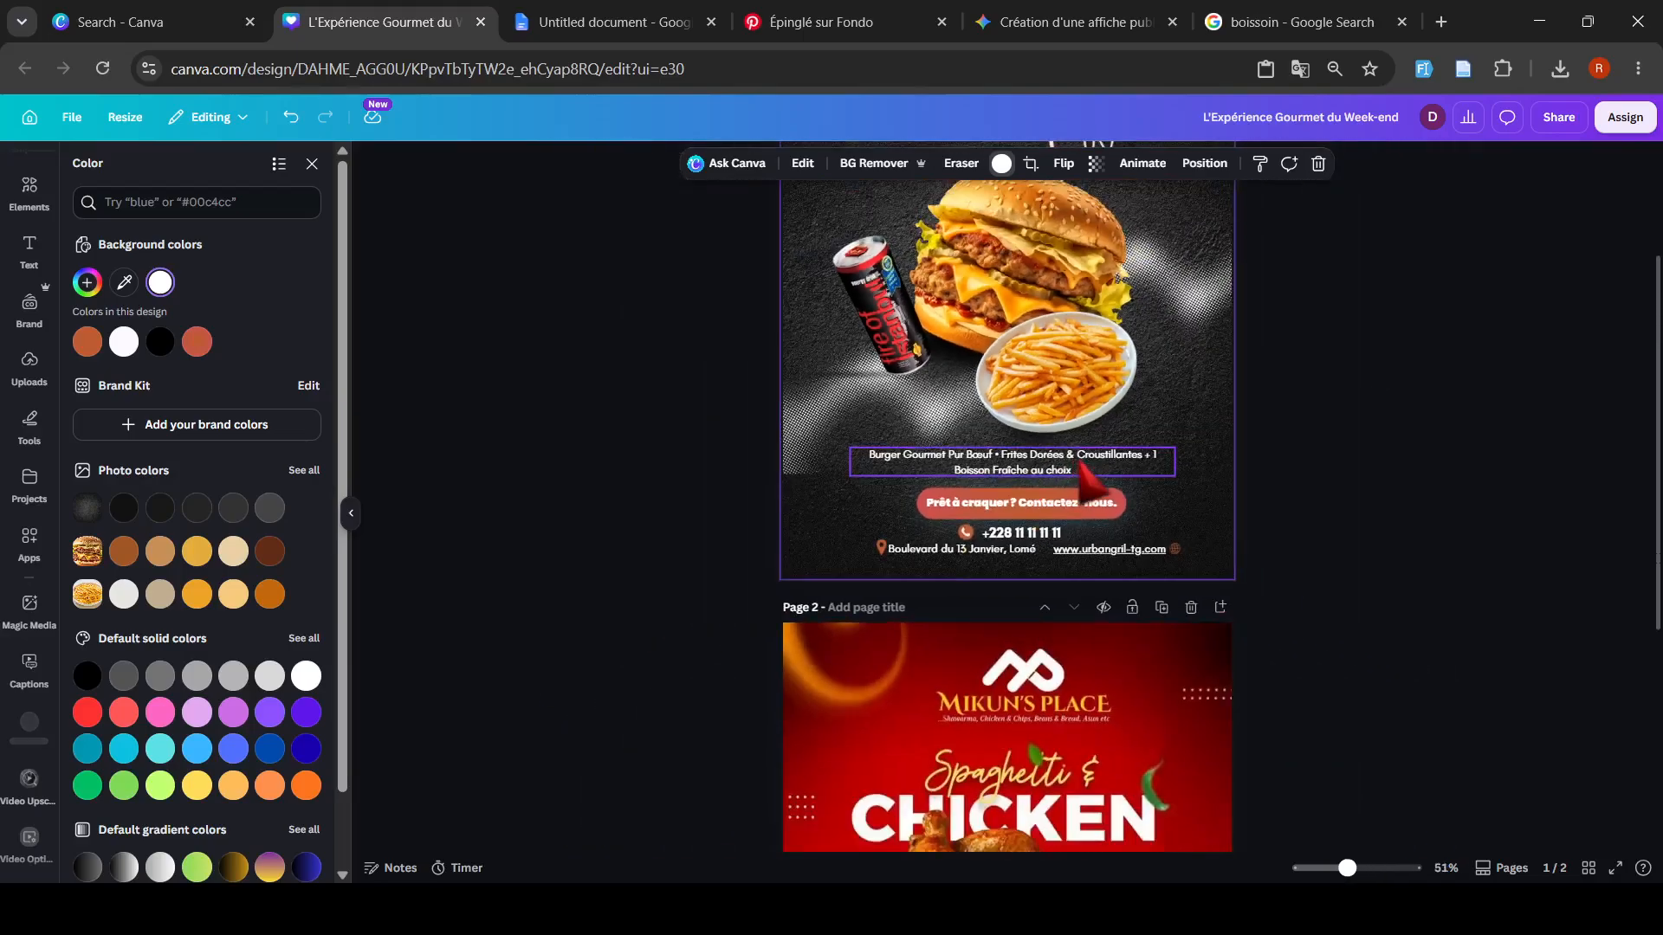
scroll(1081, 464, up, 3)
scroll(1276, 463, down, 2)
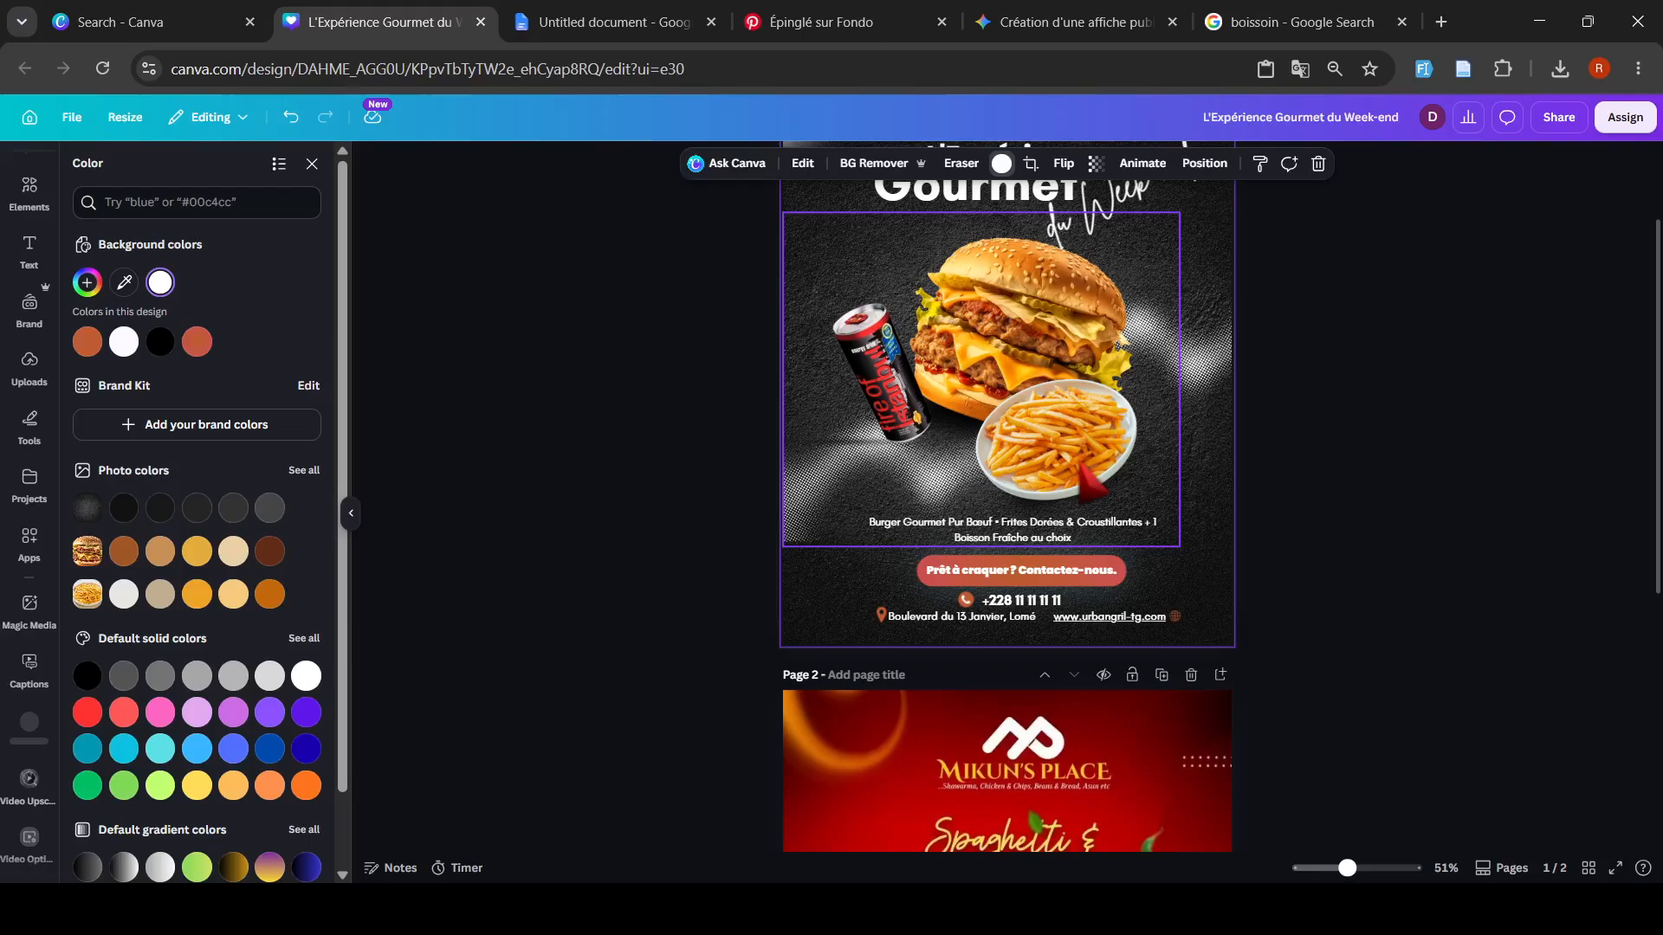
click(1277, 463)
scroll(1276, 462, up, 1)
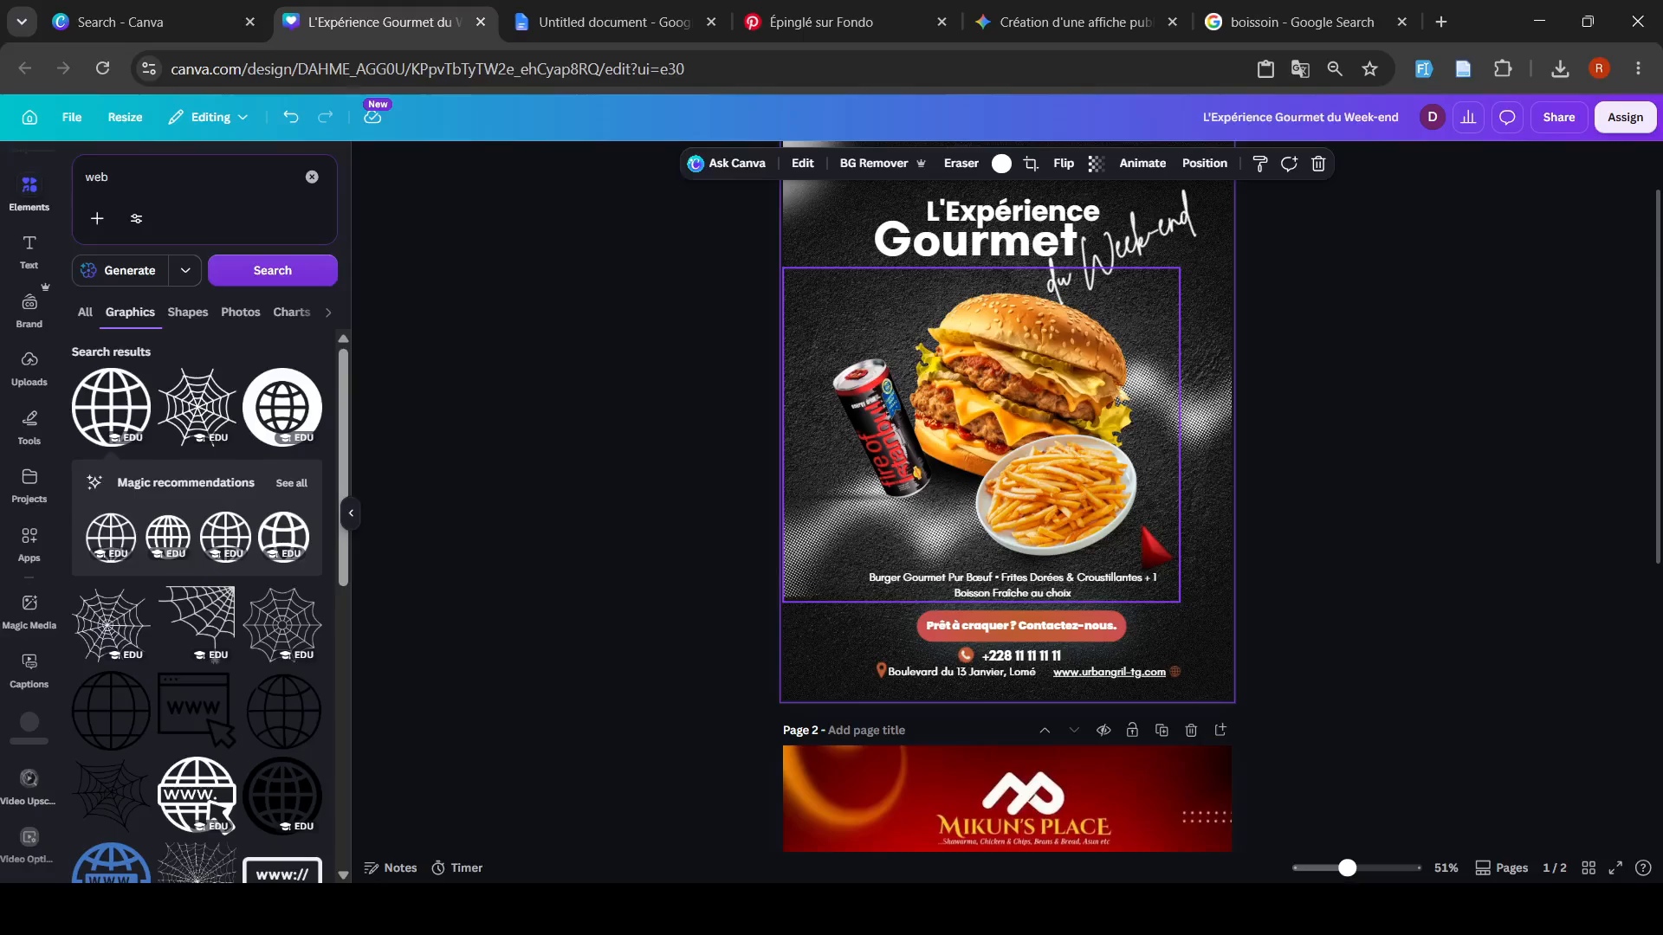
scroll(1156, 554, up, 1)
scroll(1160, 234, down, 3)
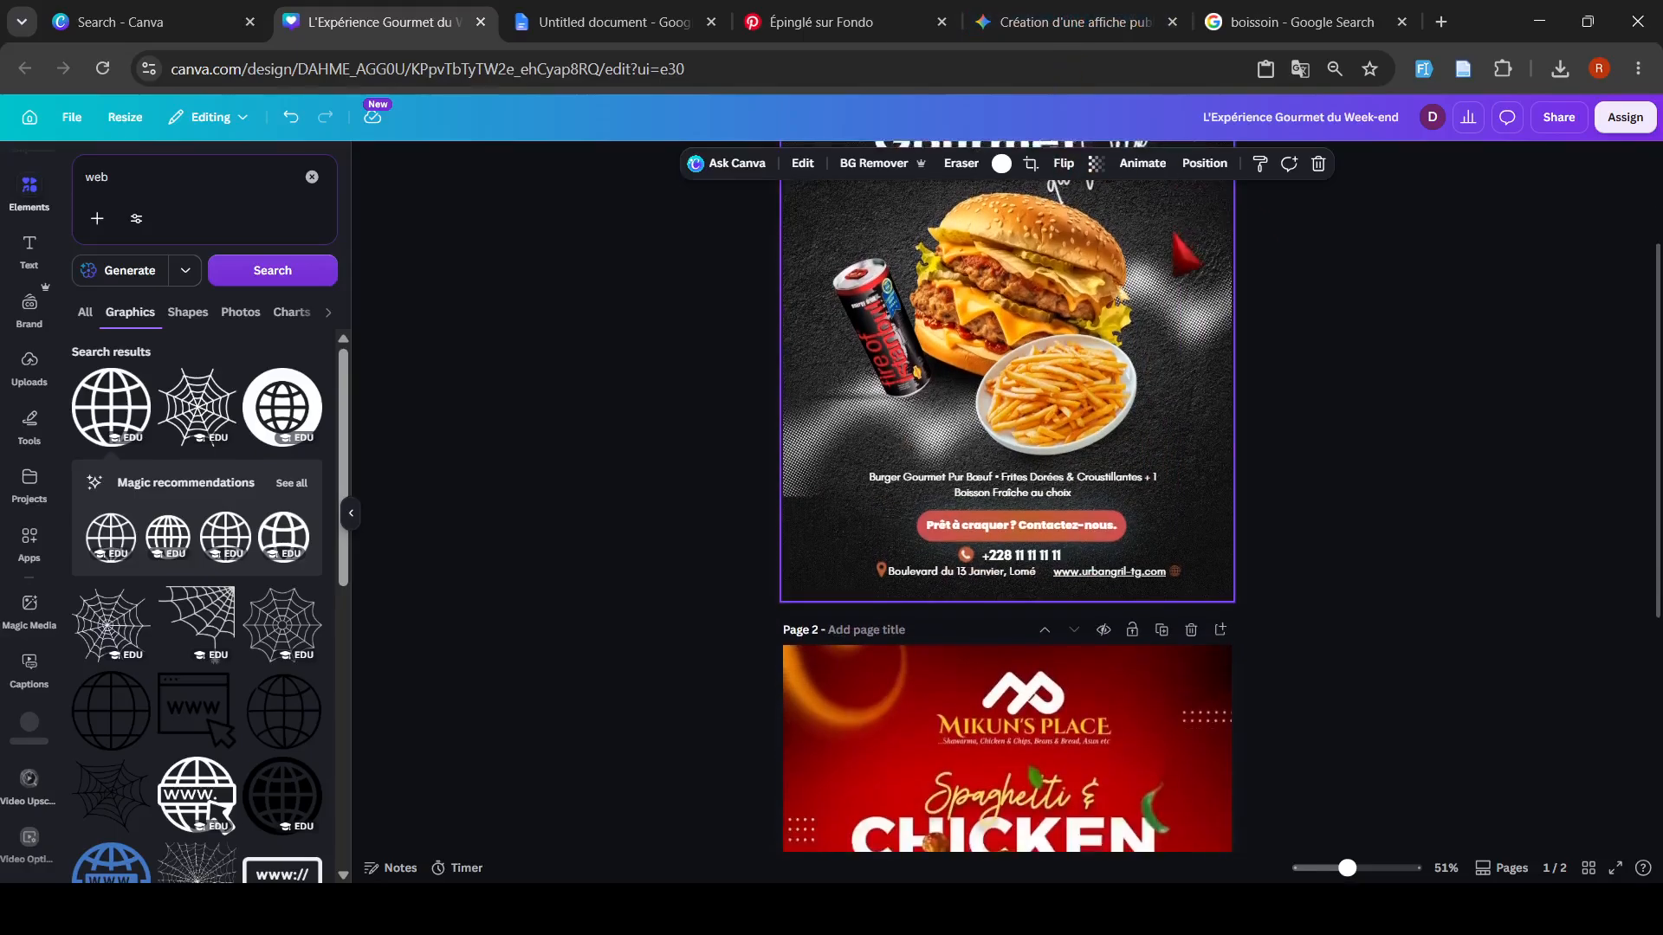
scroll(1007, 493, down, 3)
scroll(1007, 494, down, 2)
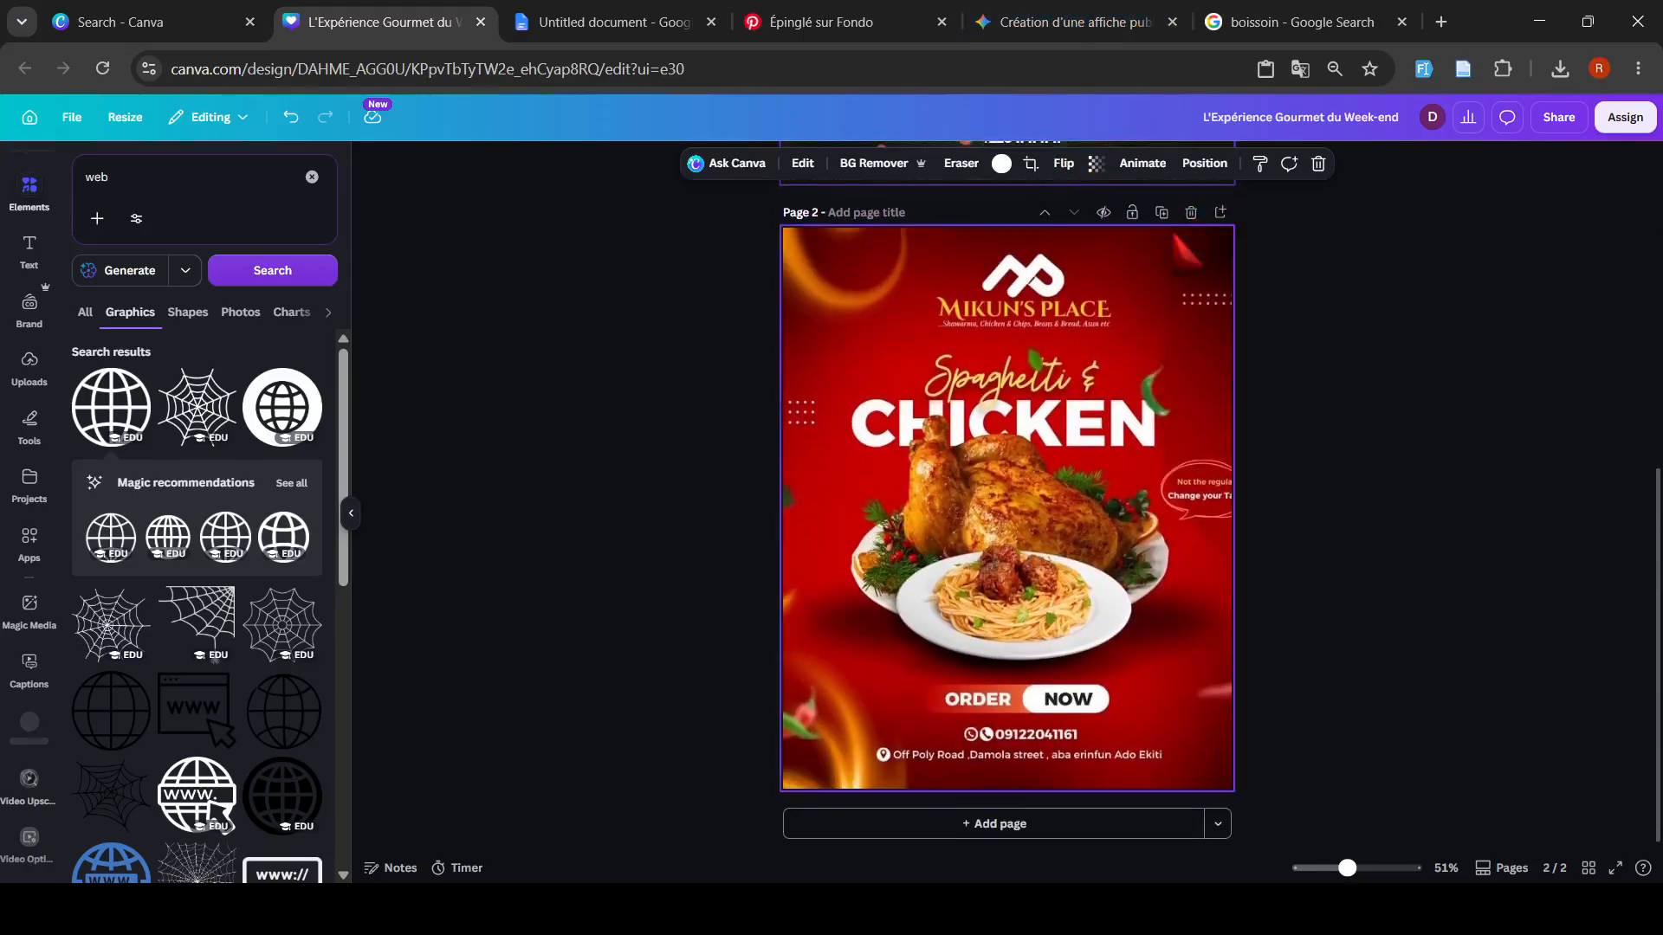
scroll(1007, 493, up, 7)
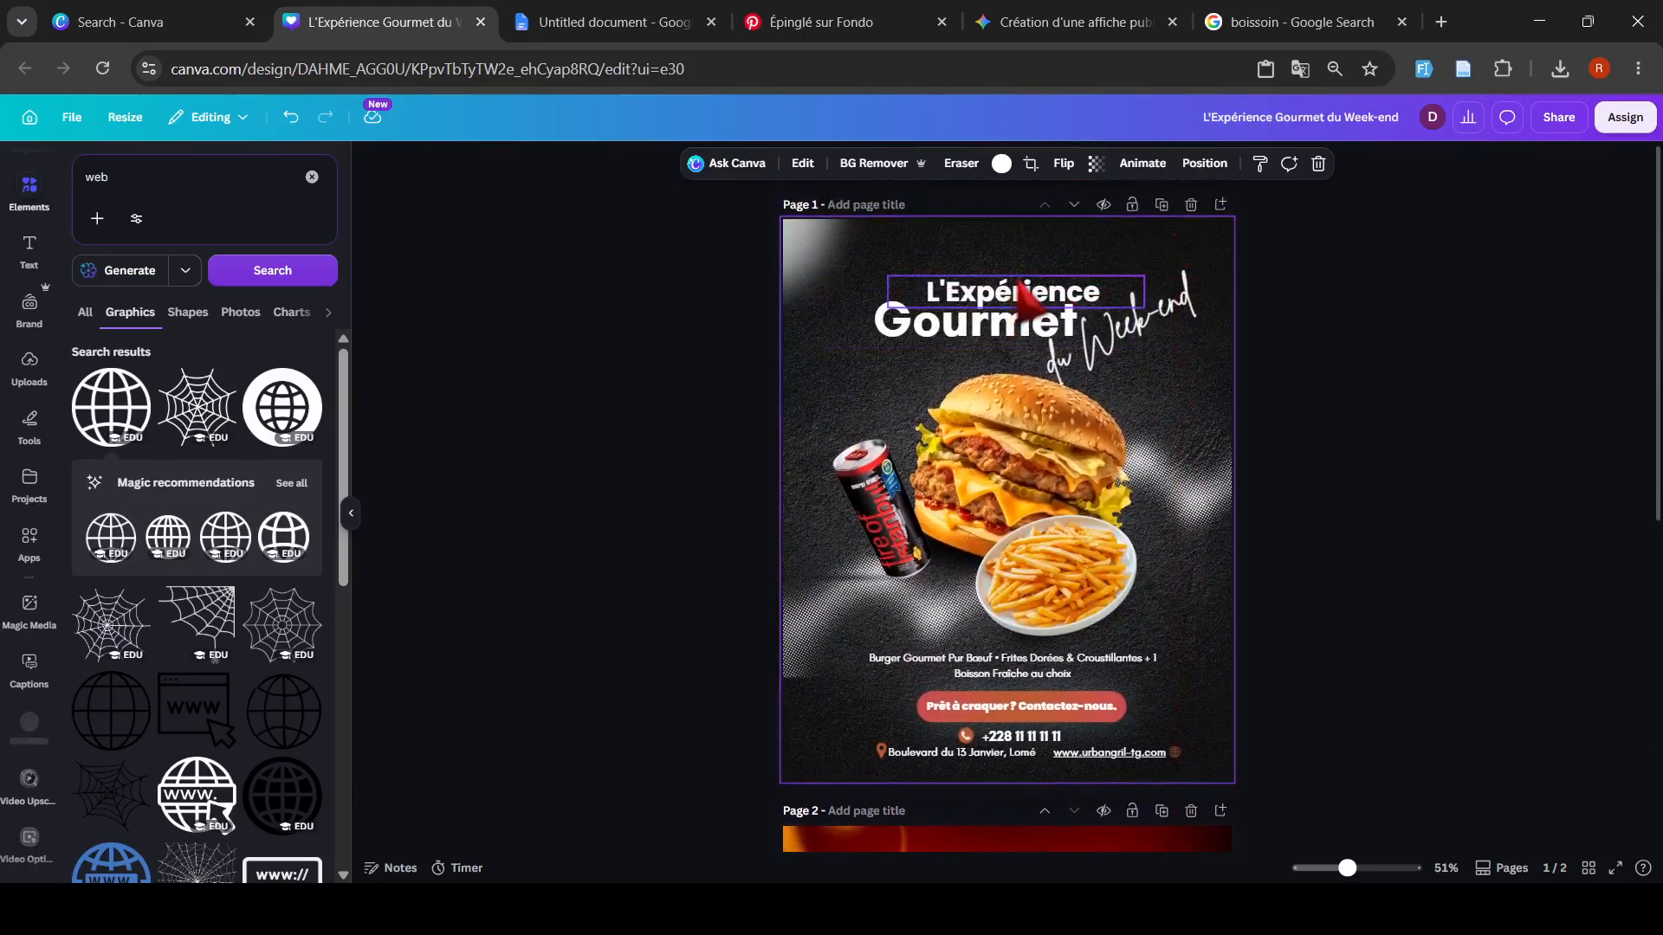
Step: Move the headline lines "L'Expérience" and "Gourmet" together slightly lower on the poster
click(978, 323)
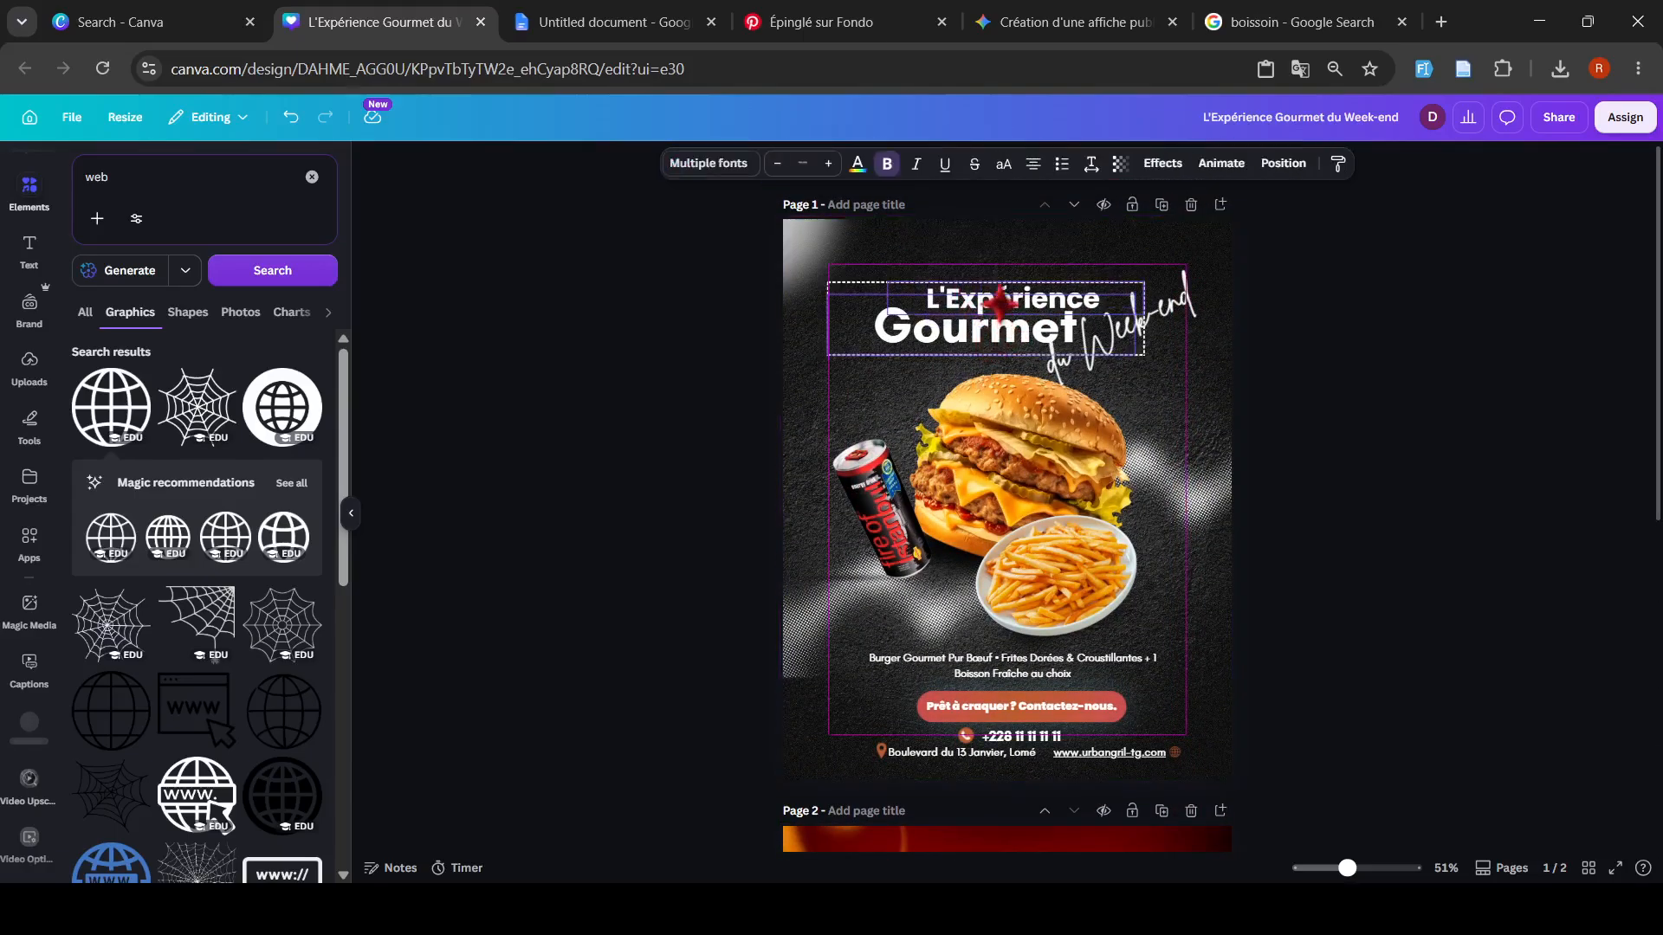
Step: Switch to Gemini and open the recent chat "Logo Concepts for Urban Gril"
click(1053, 15)
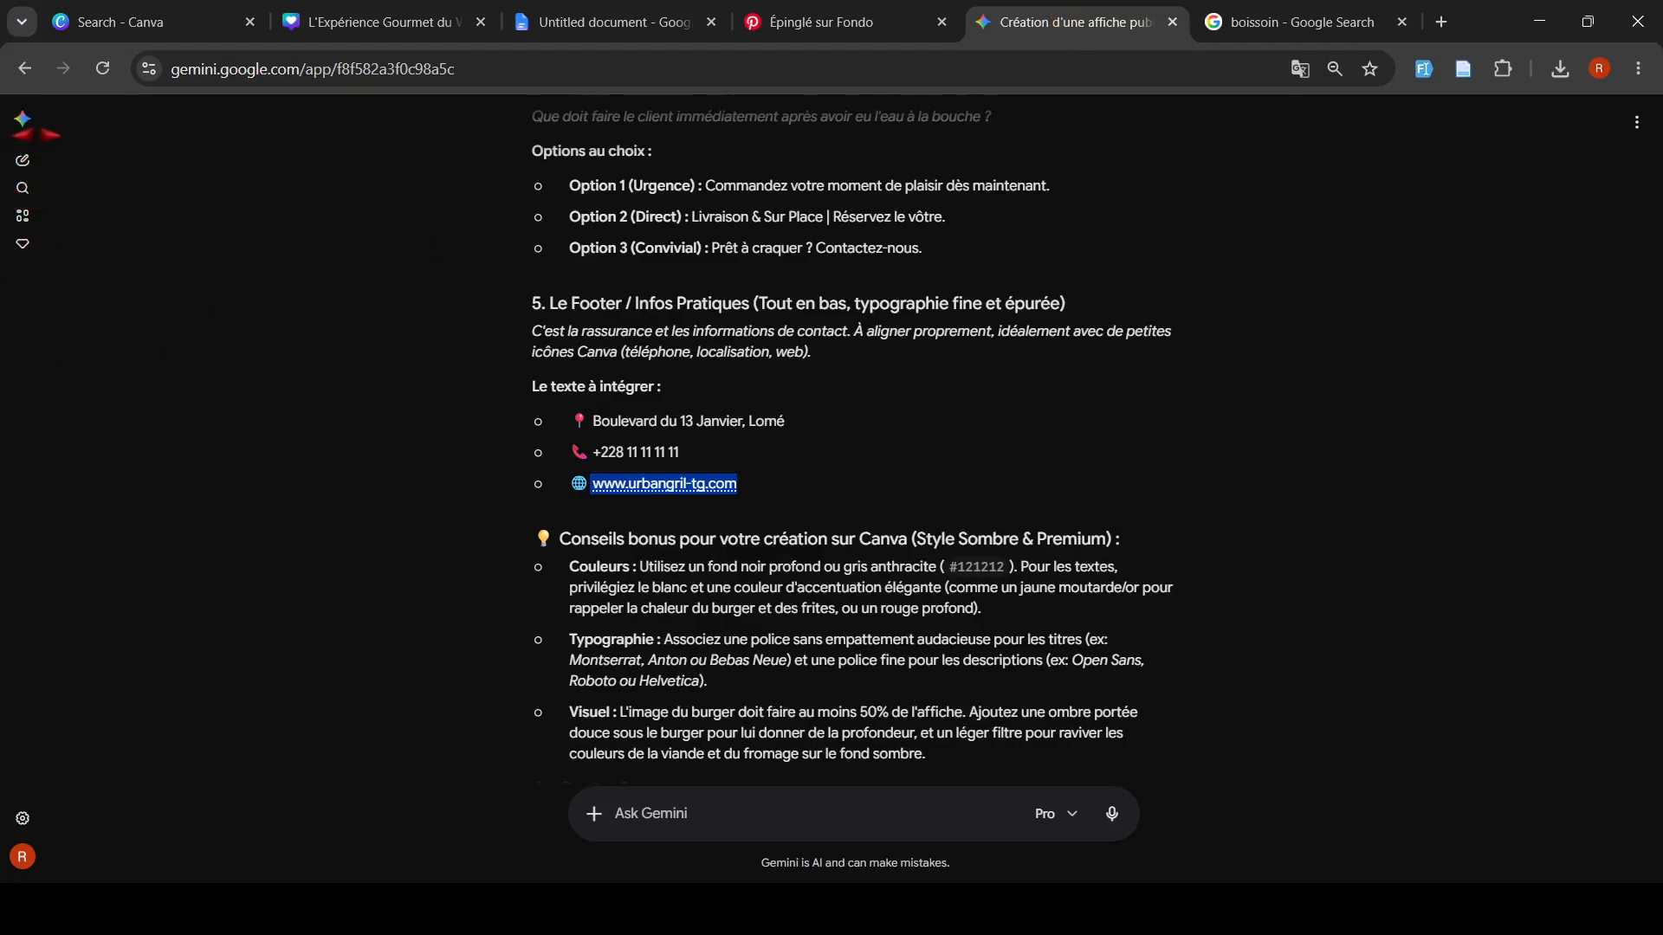
click(39, 133)
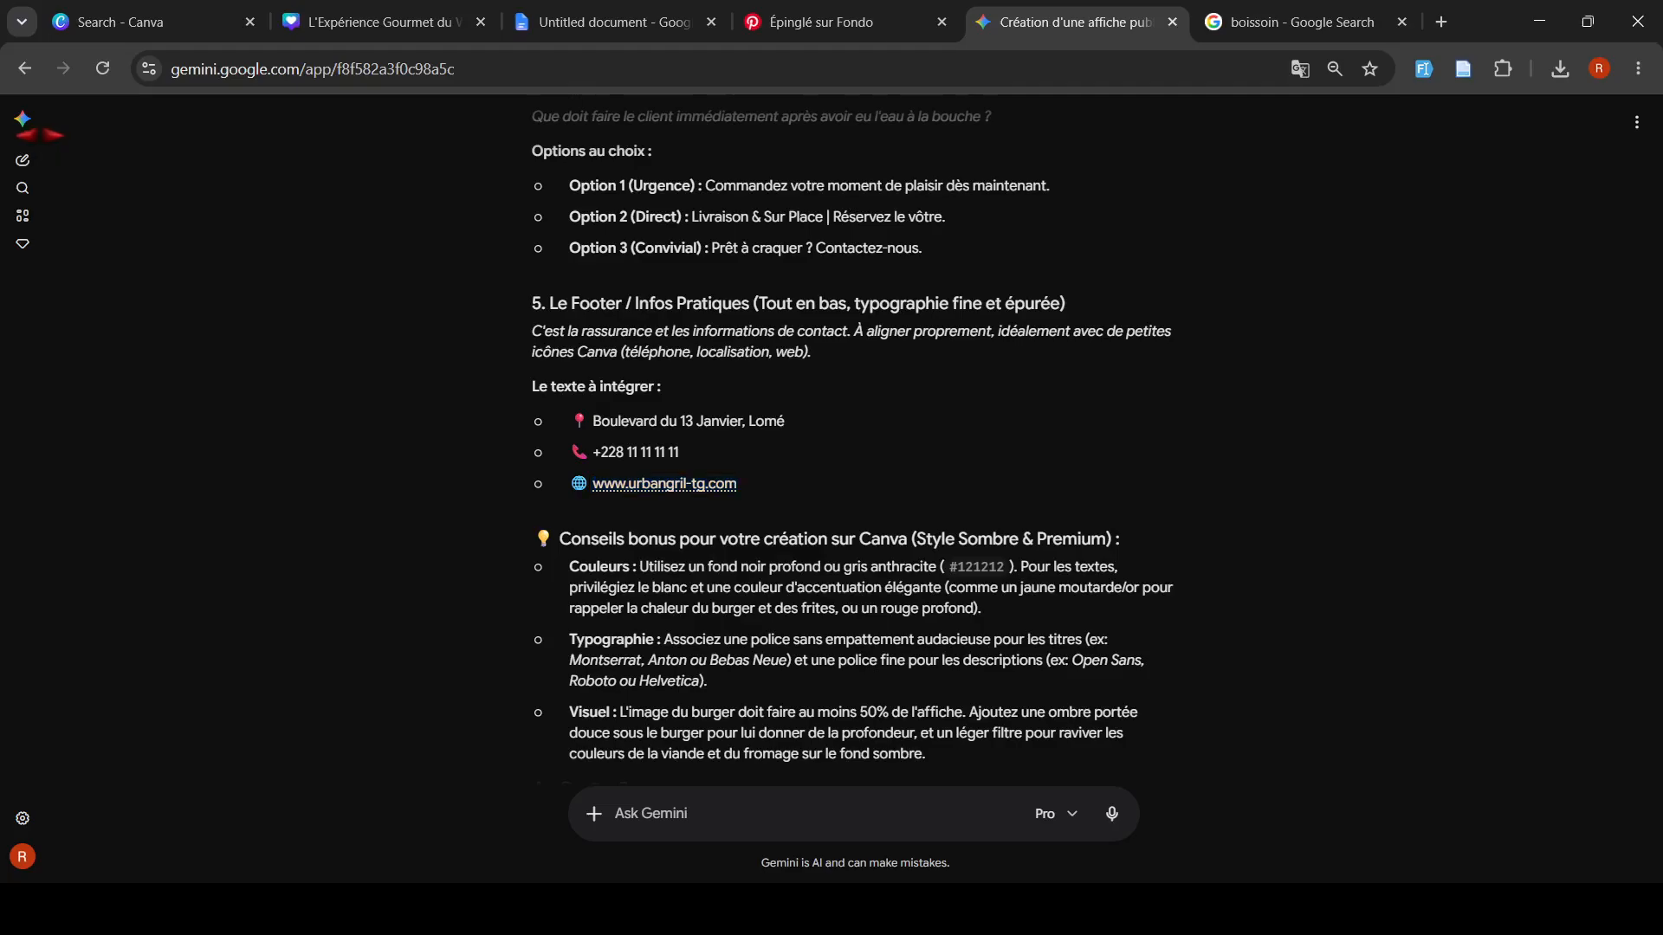
click(22, 160)
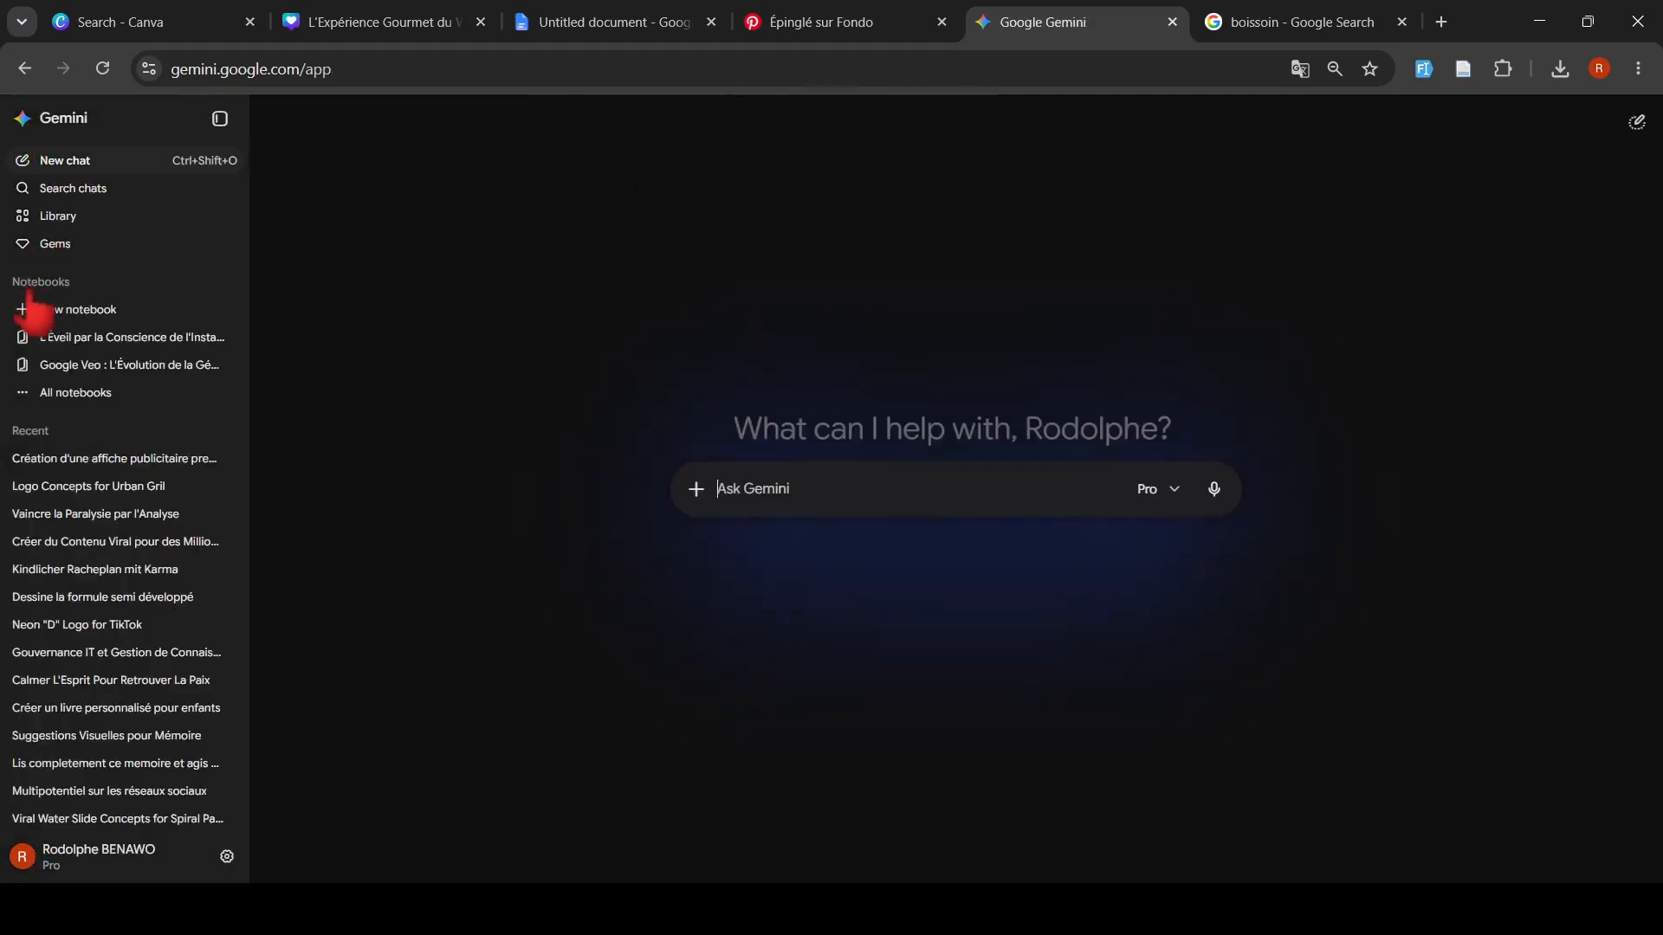
click(137, 483)
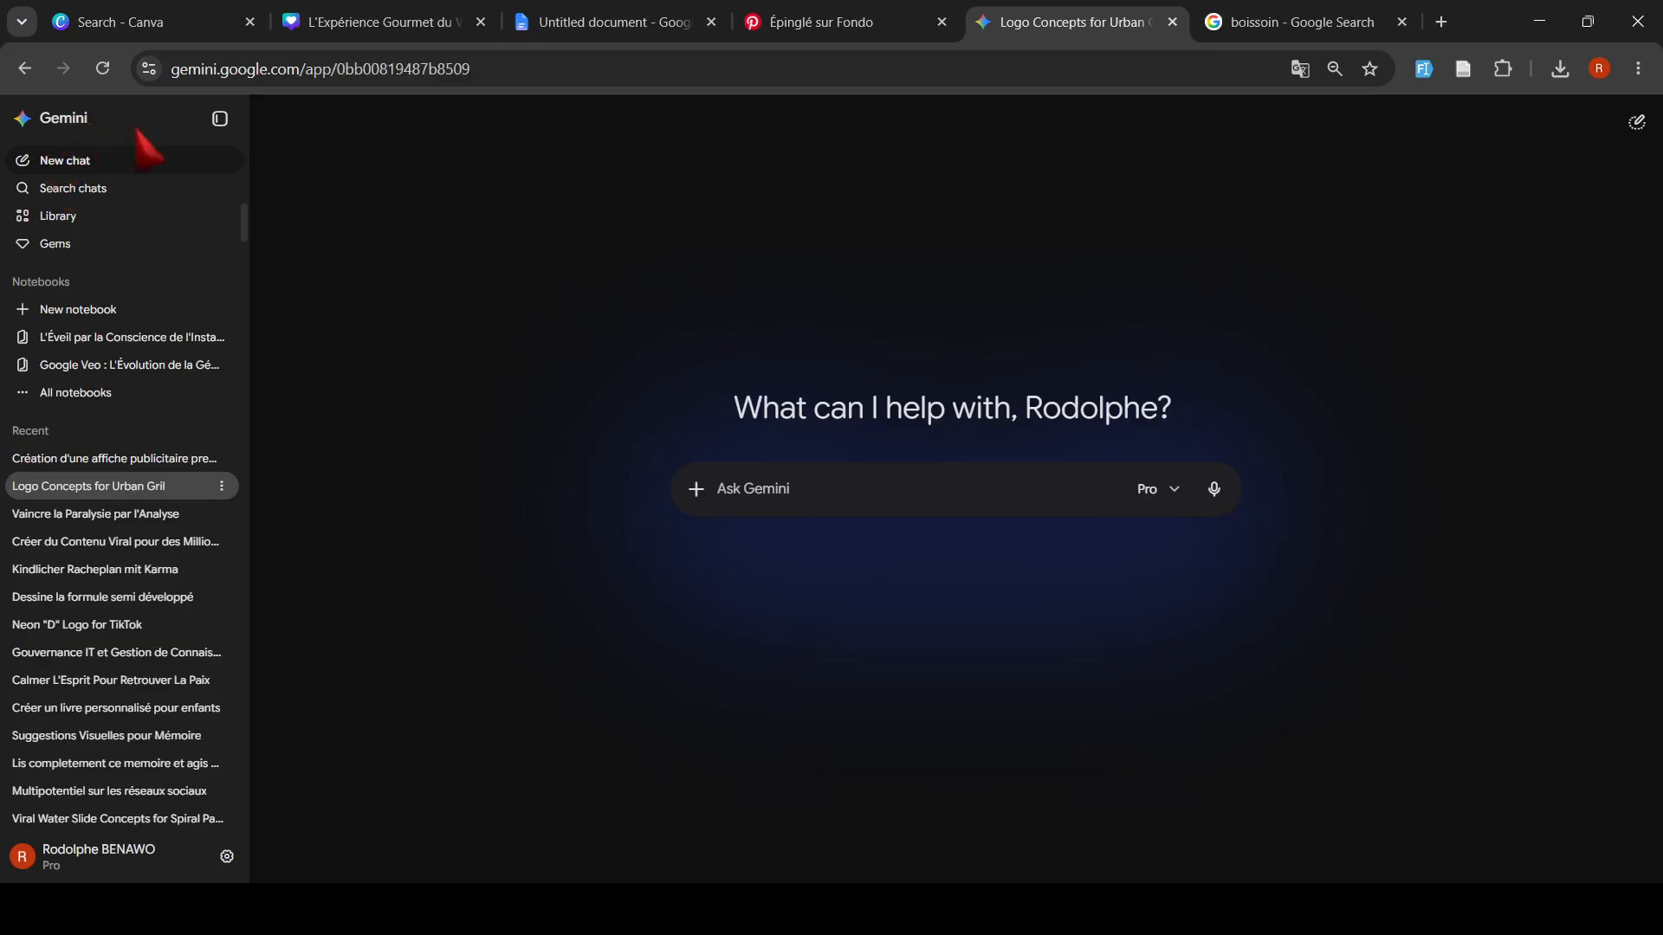
Step: Ask Gemini for a logo version that shows on black: "Je besoin que le logo soit visible sur un fond noir"
click(221, 121)
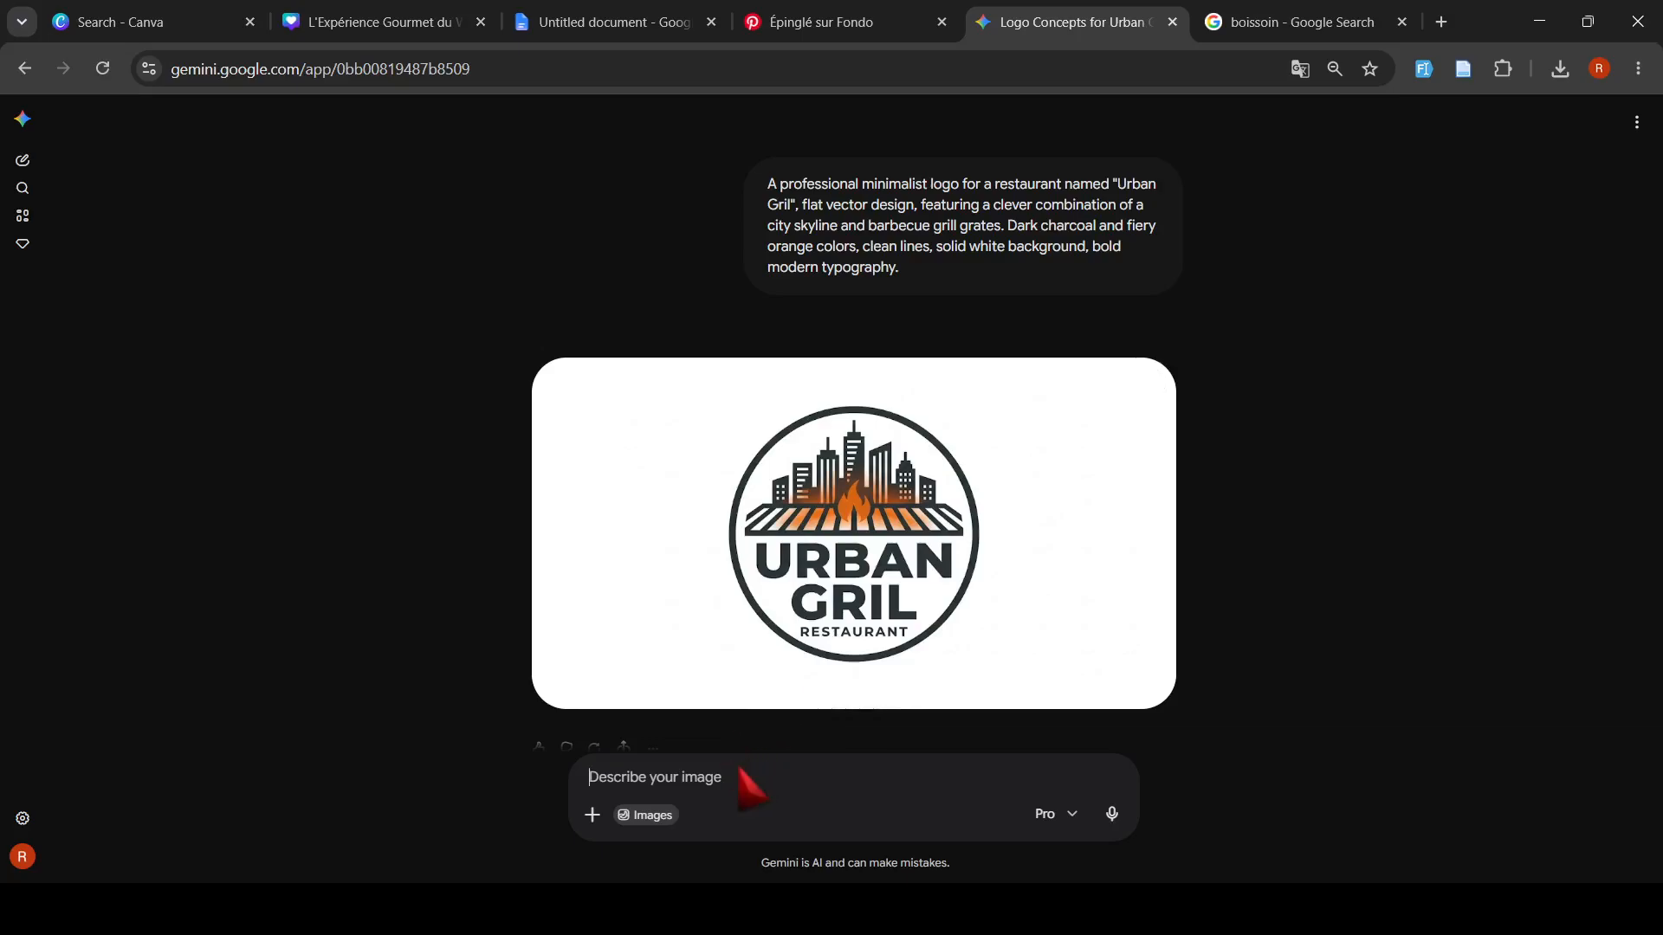
text(J)
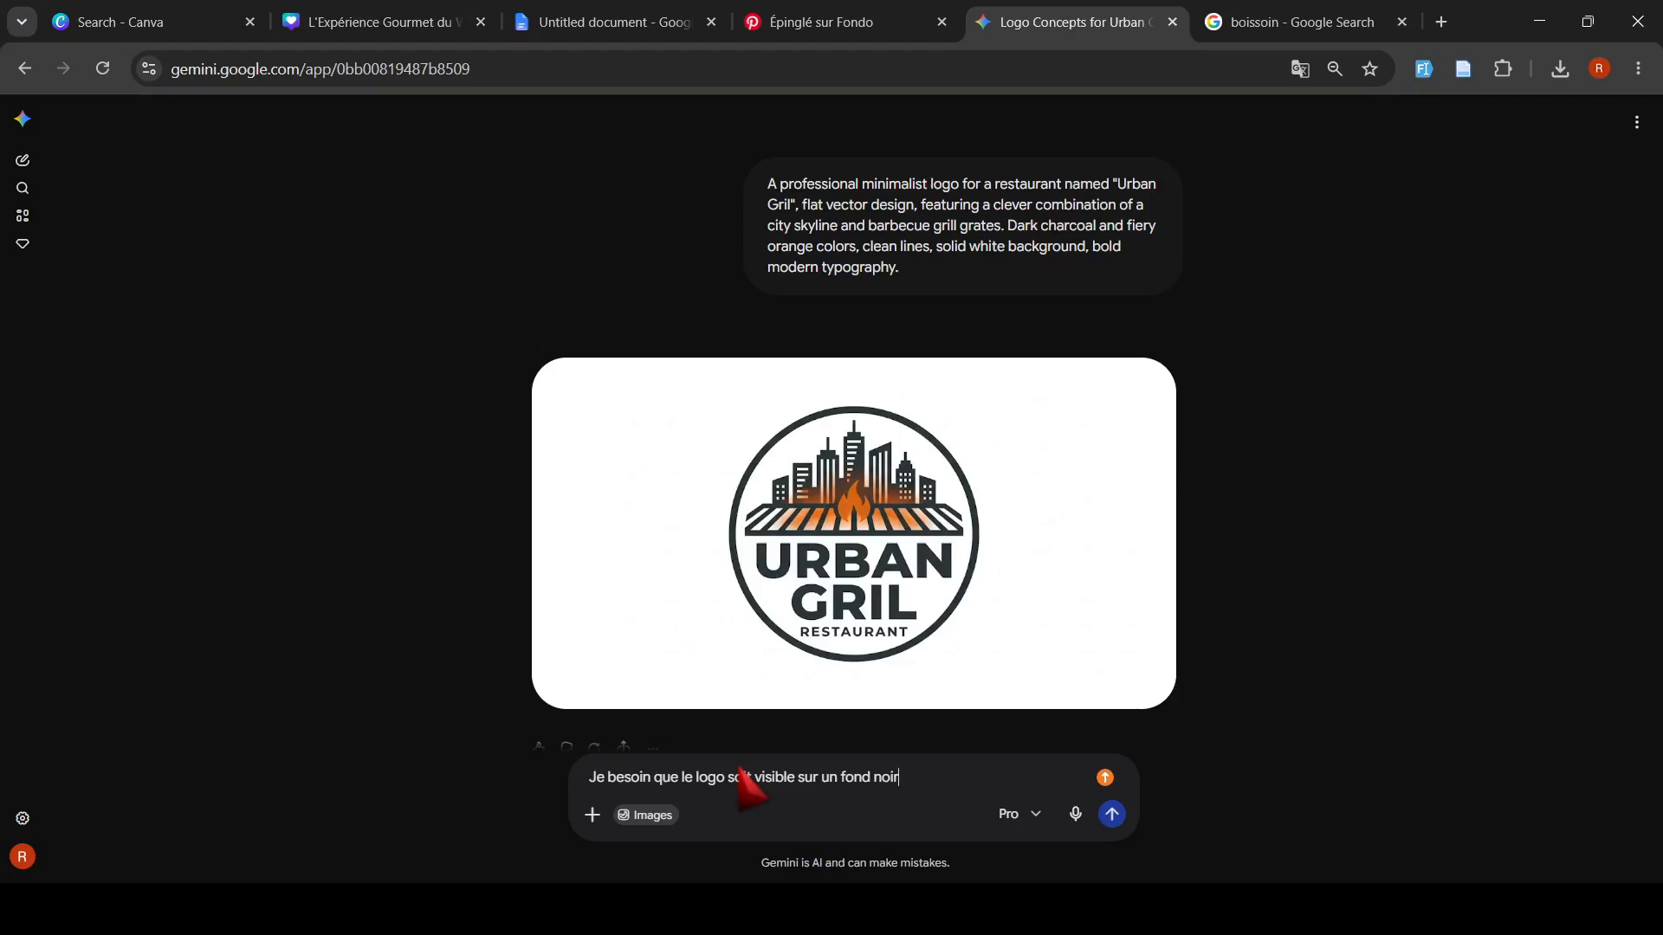
key(Return)
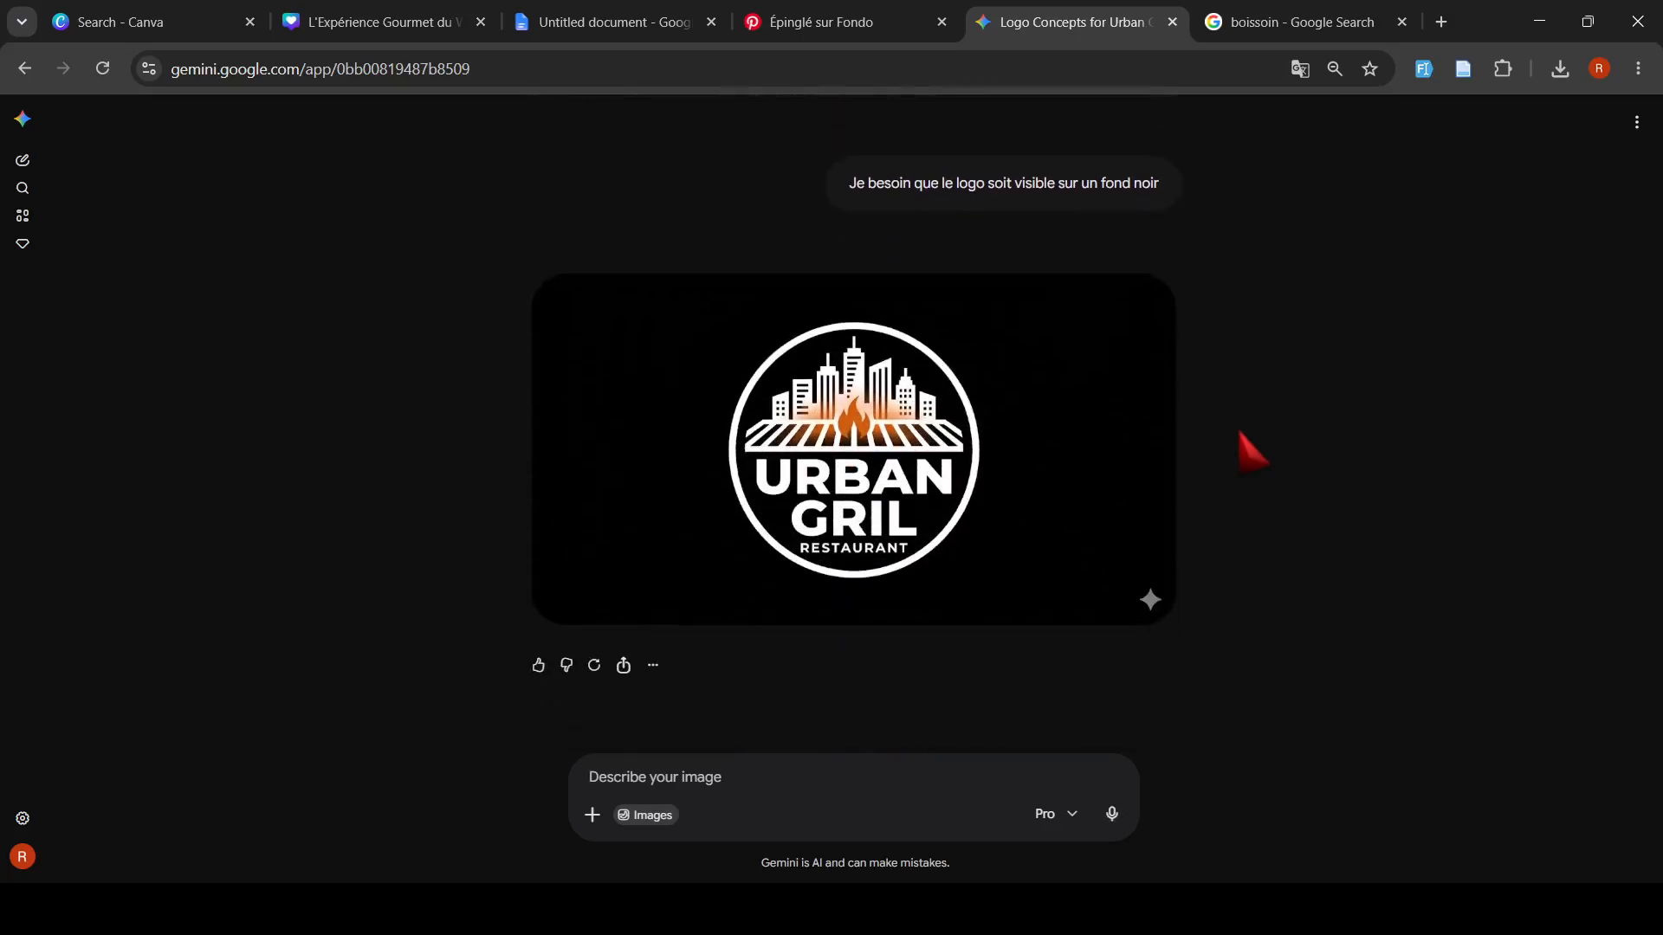
Step: Copy the white Urban Gril logo image from Gemini and paste it onto page 1 of the Canva poster
mouse_move(1100, 294)
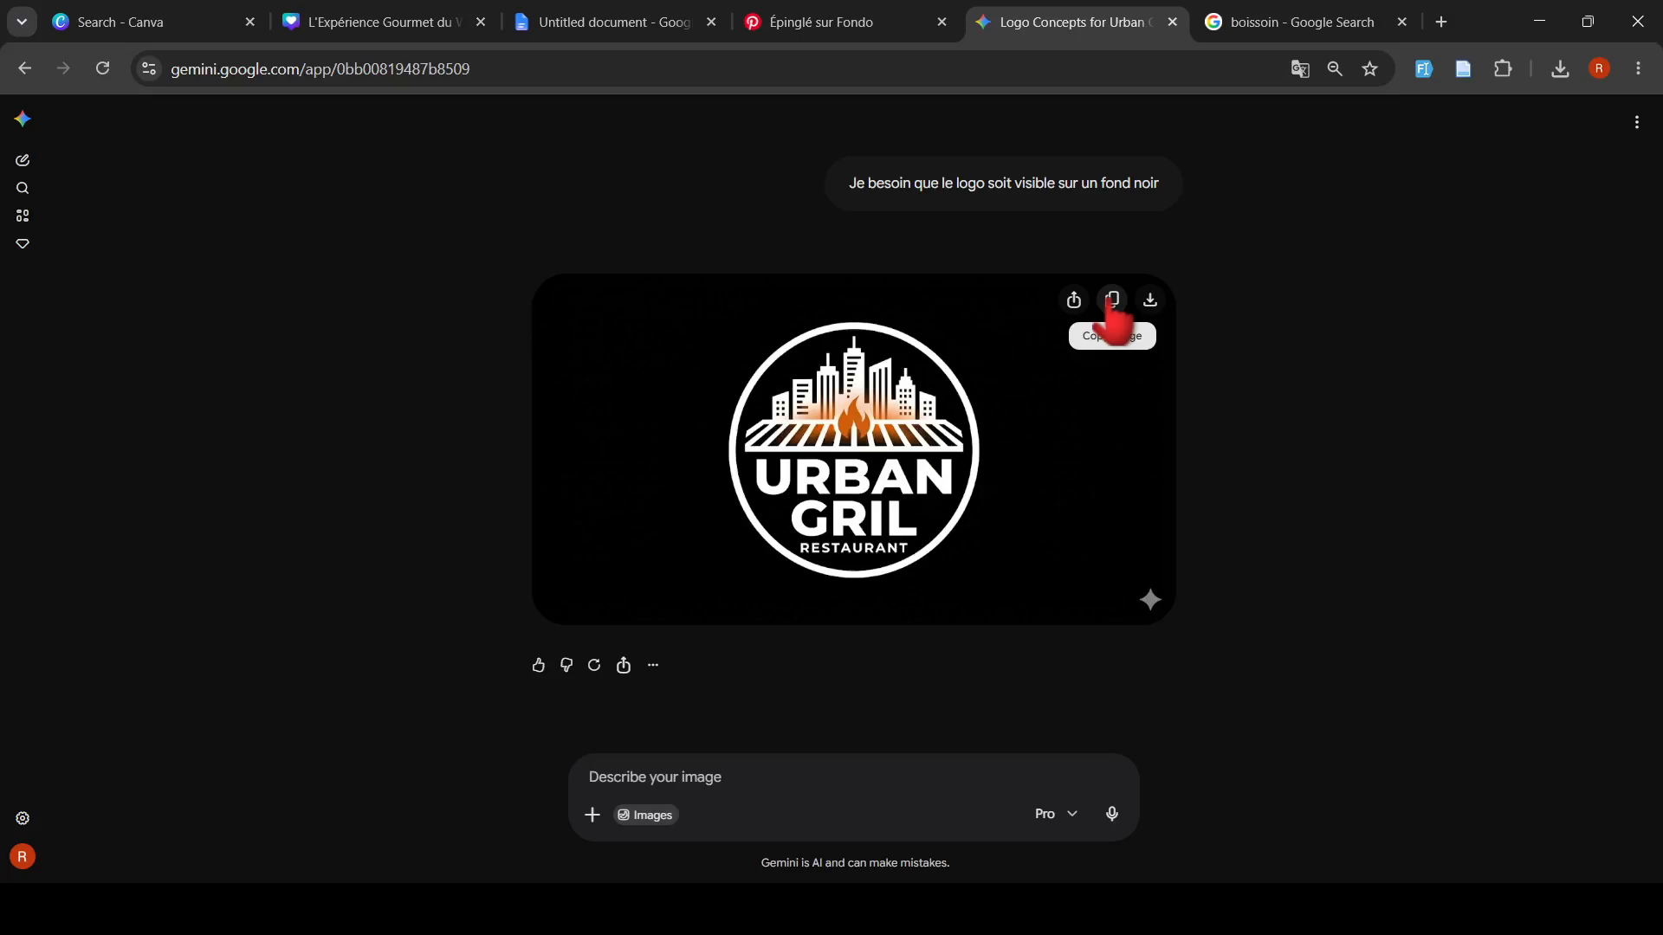
click(1112, 300)
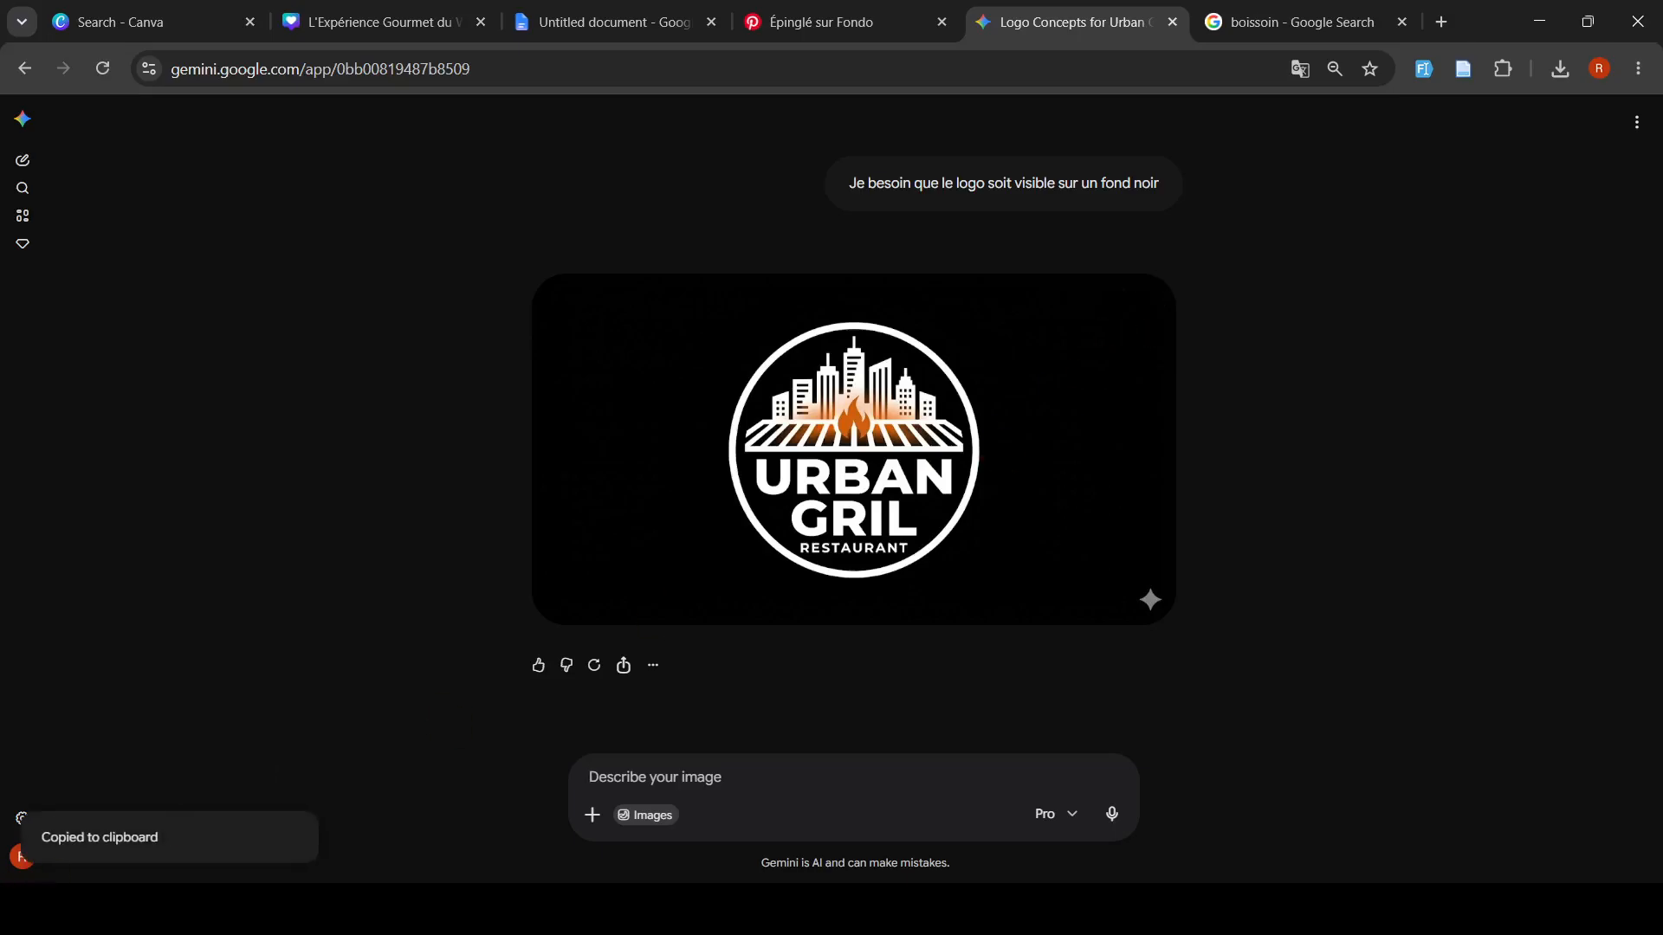
click(407, 22)
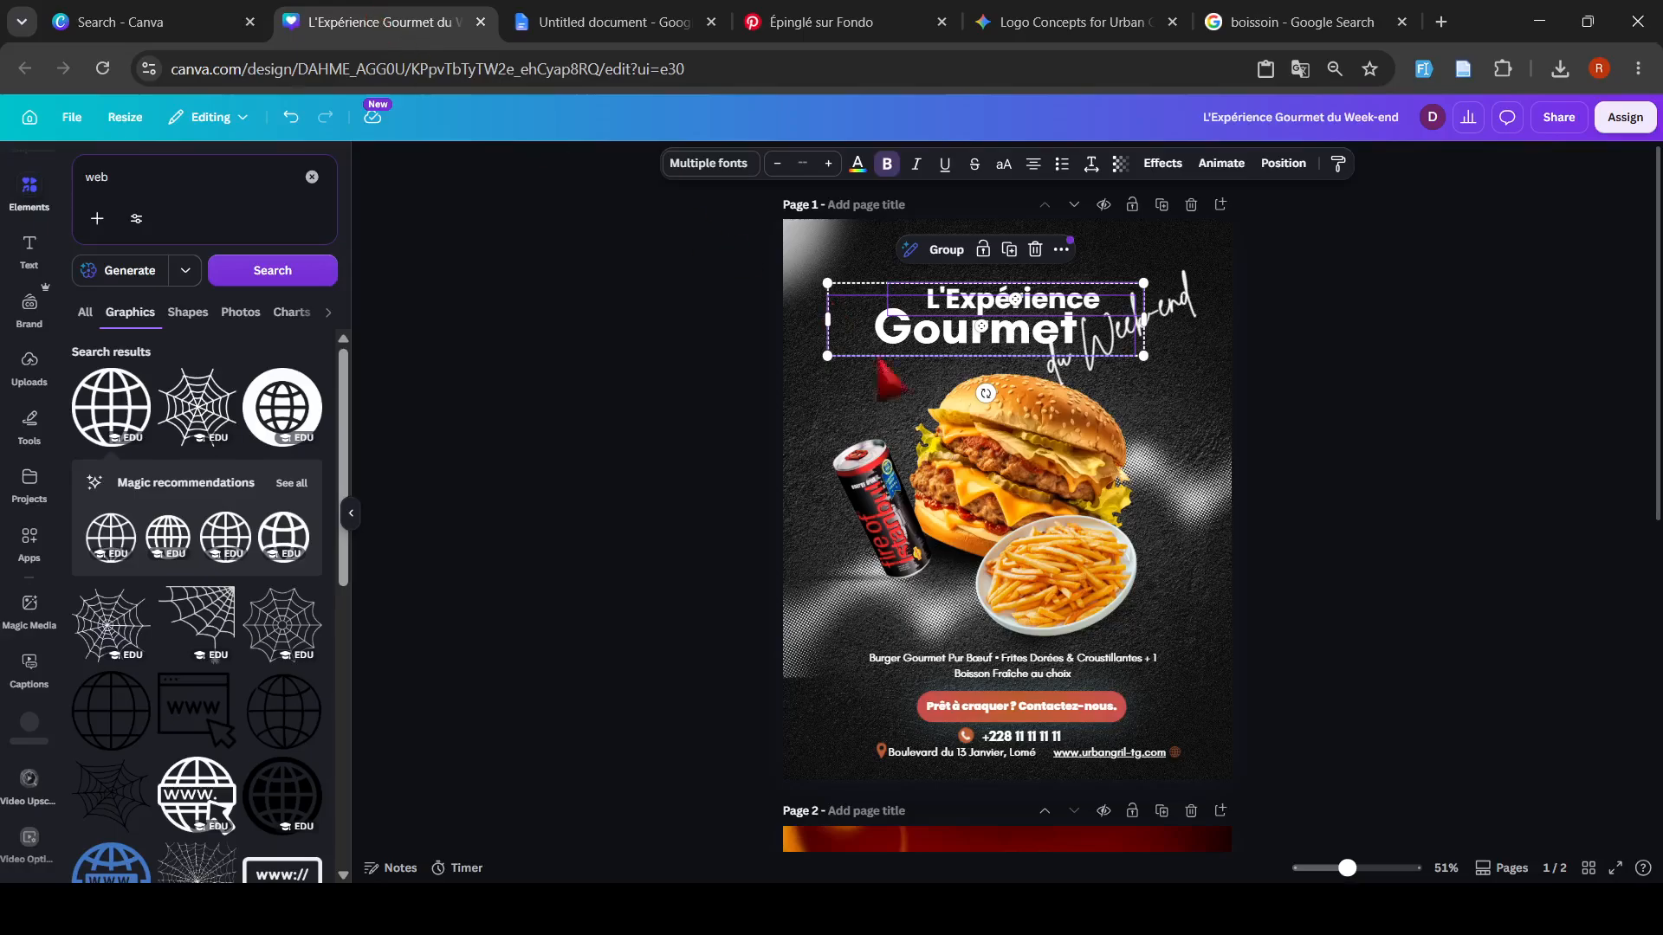
click(1082, 362)
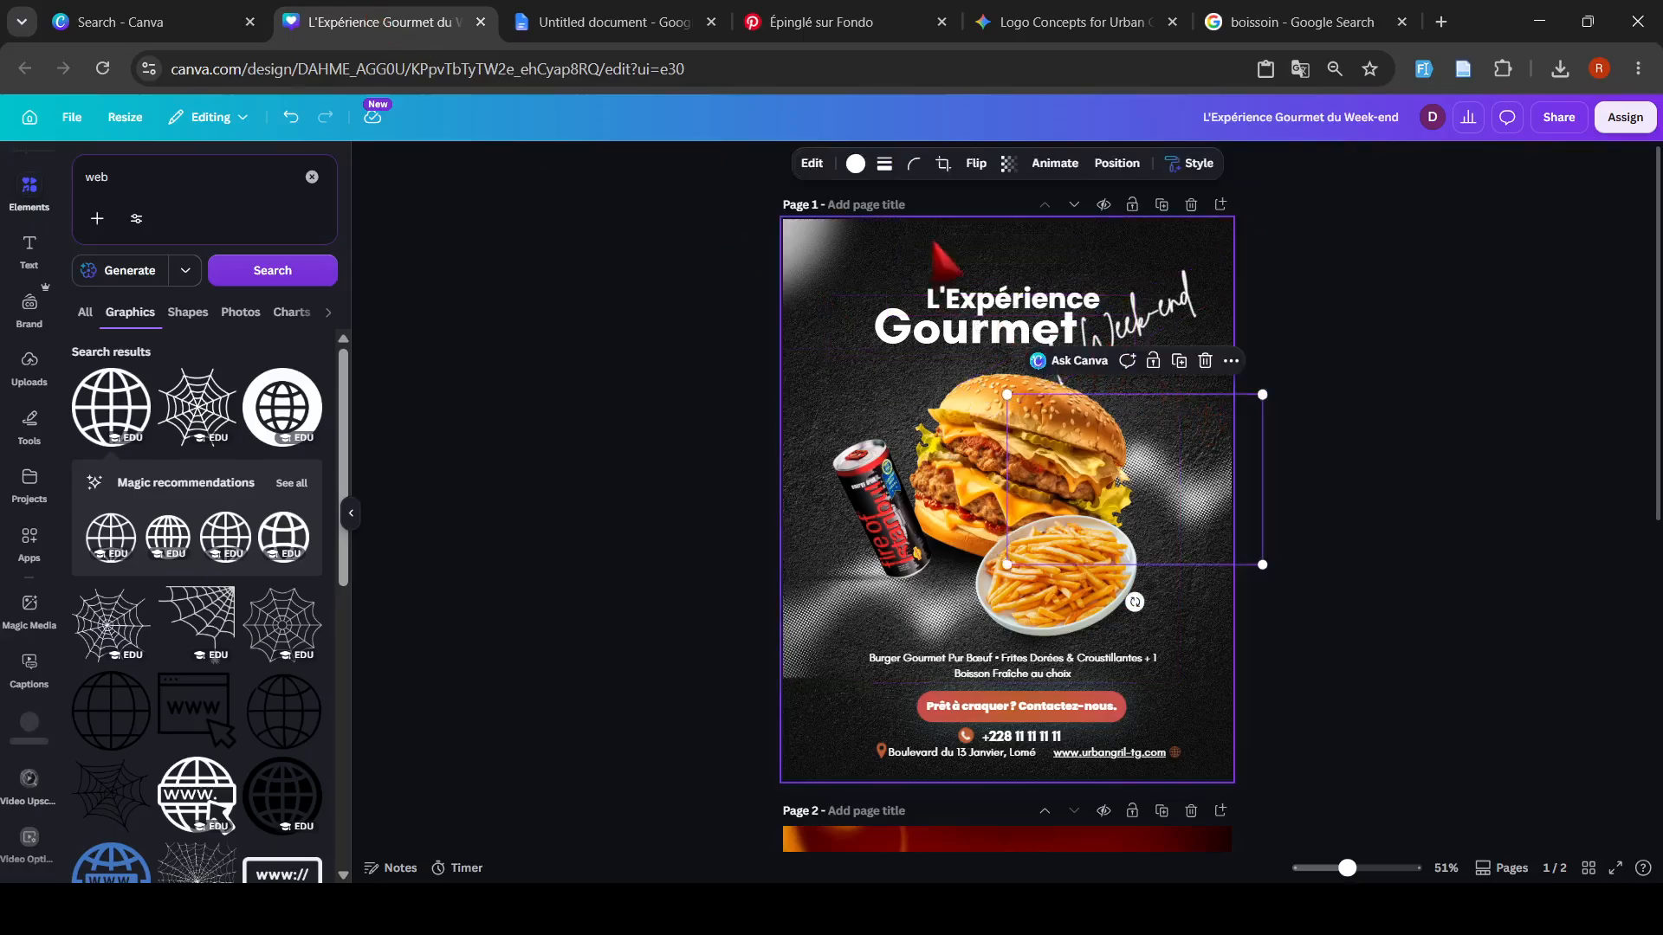
right_click(939, 260)
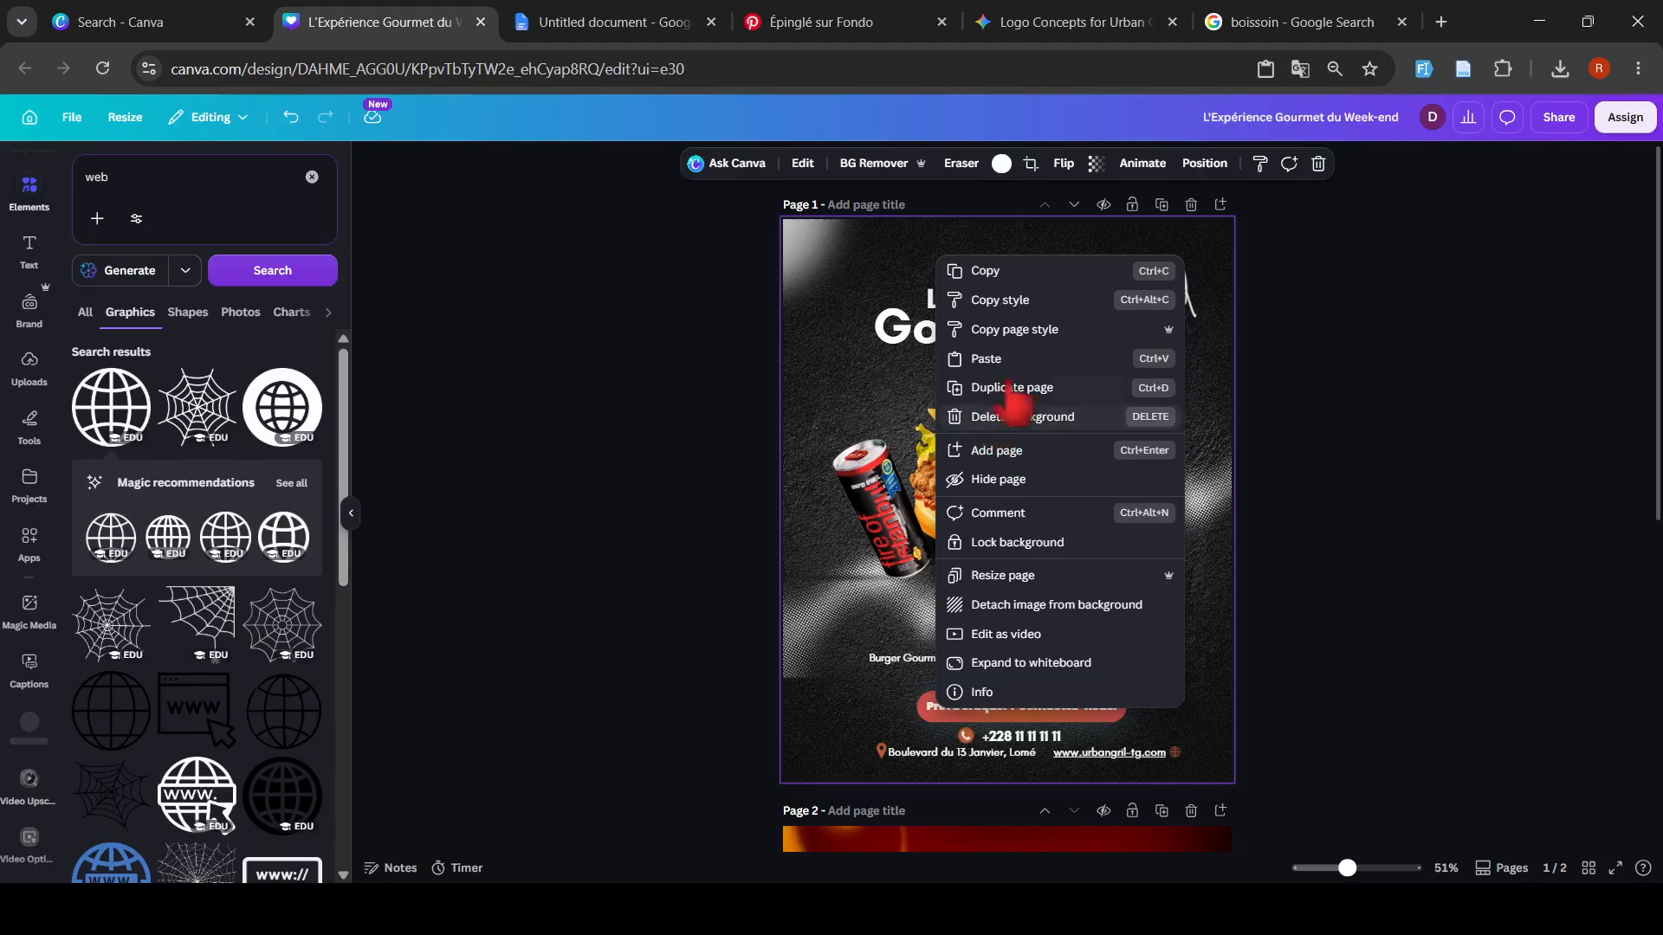
click(1013, 361)
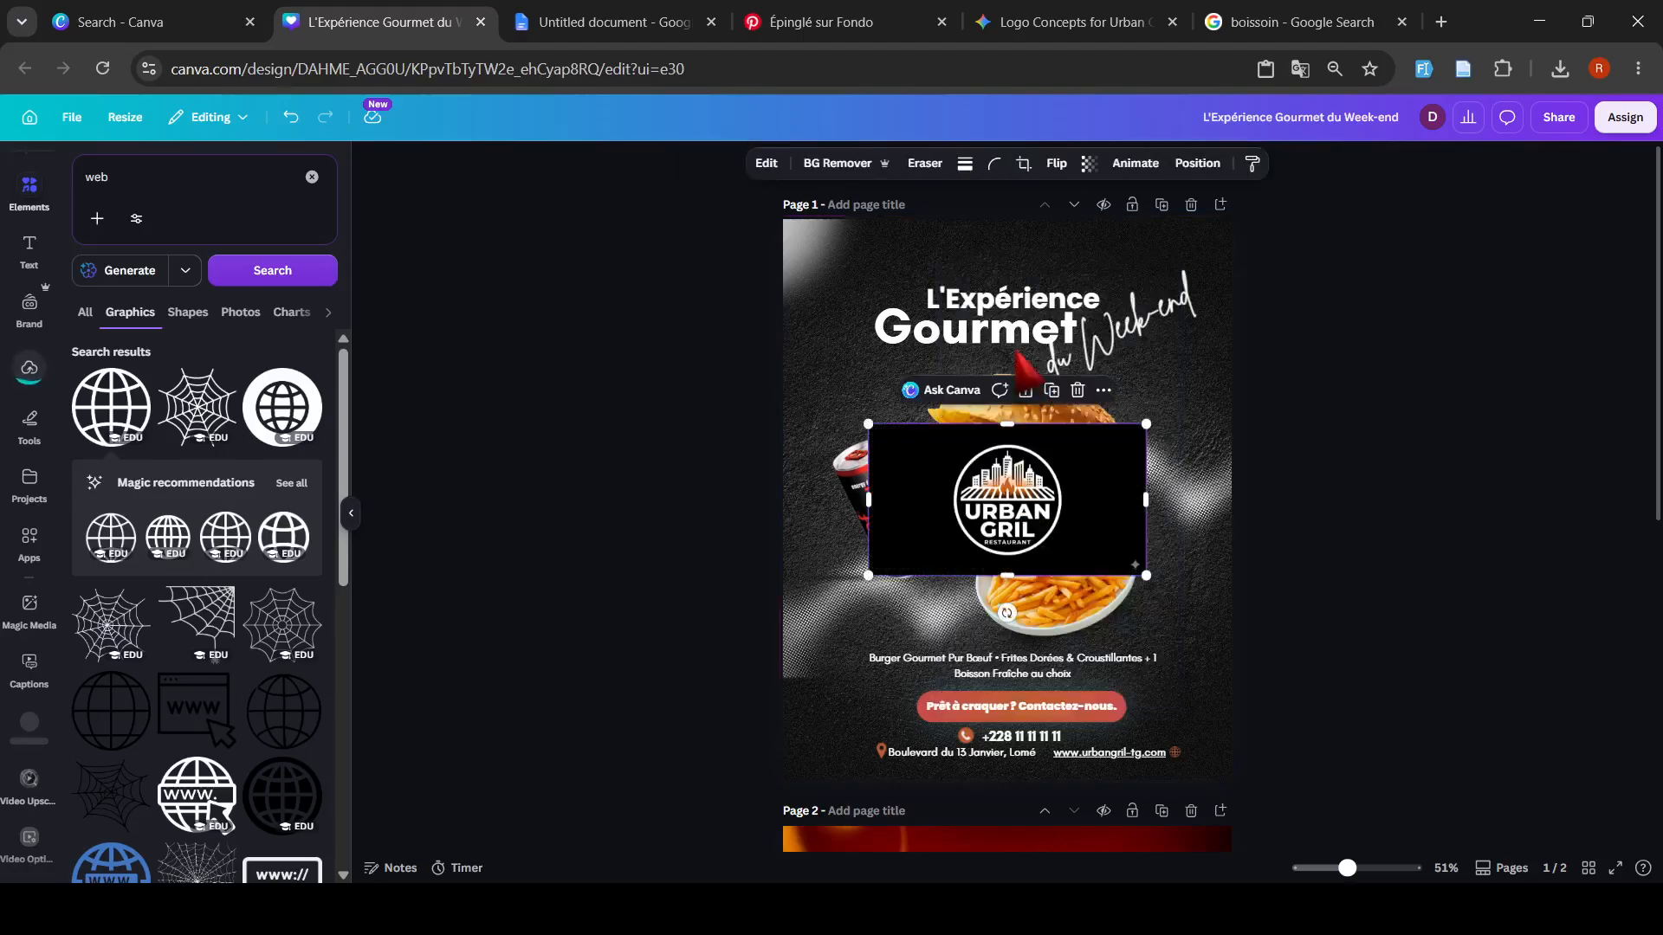
Step: Move the logo up over the headline, remove its black background and crop the empty space on both sides
drag(1015, 483, 1034, 265)
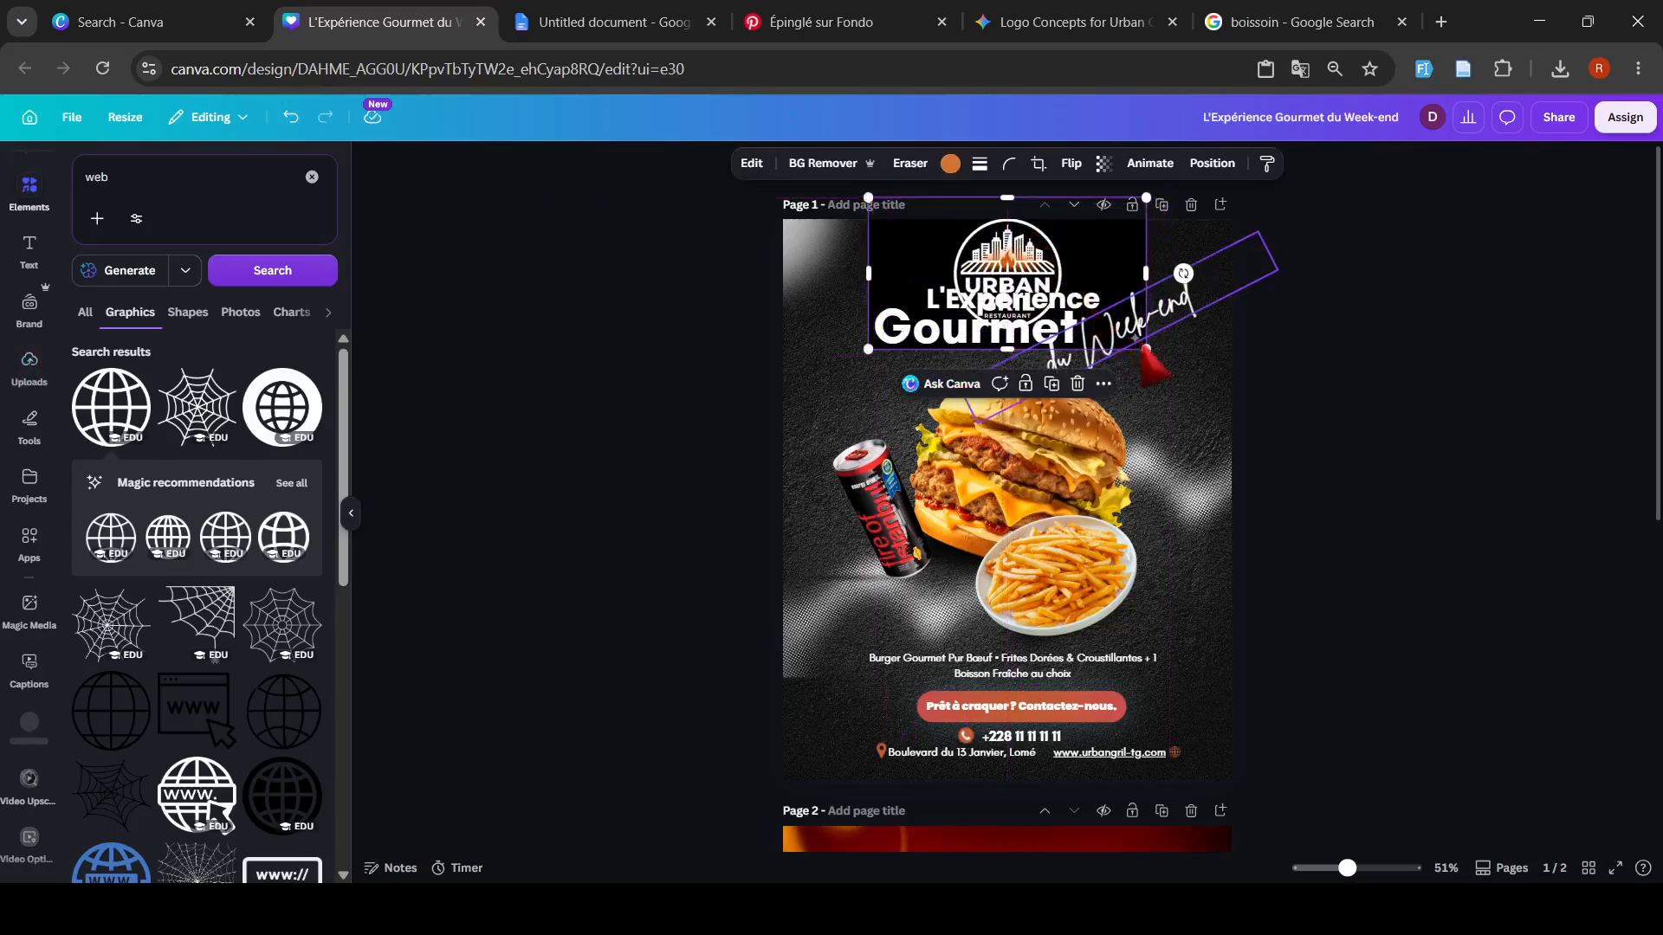
click(823, 164)
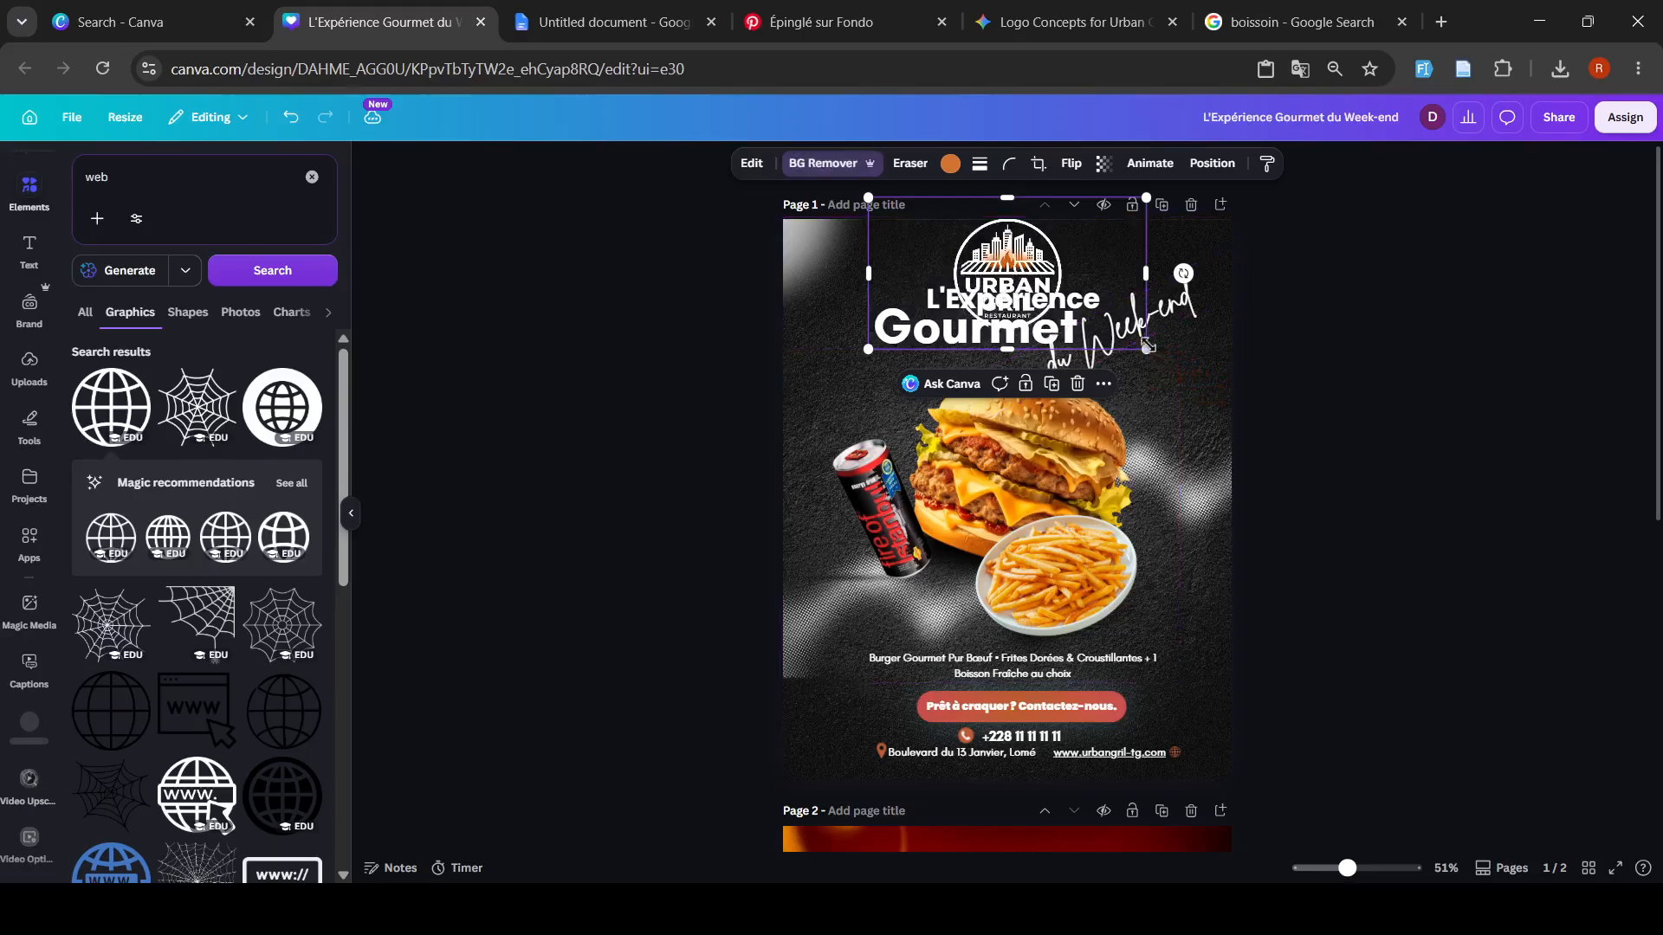
drag(1147, 274, 1095, 273)
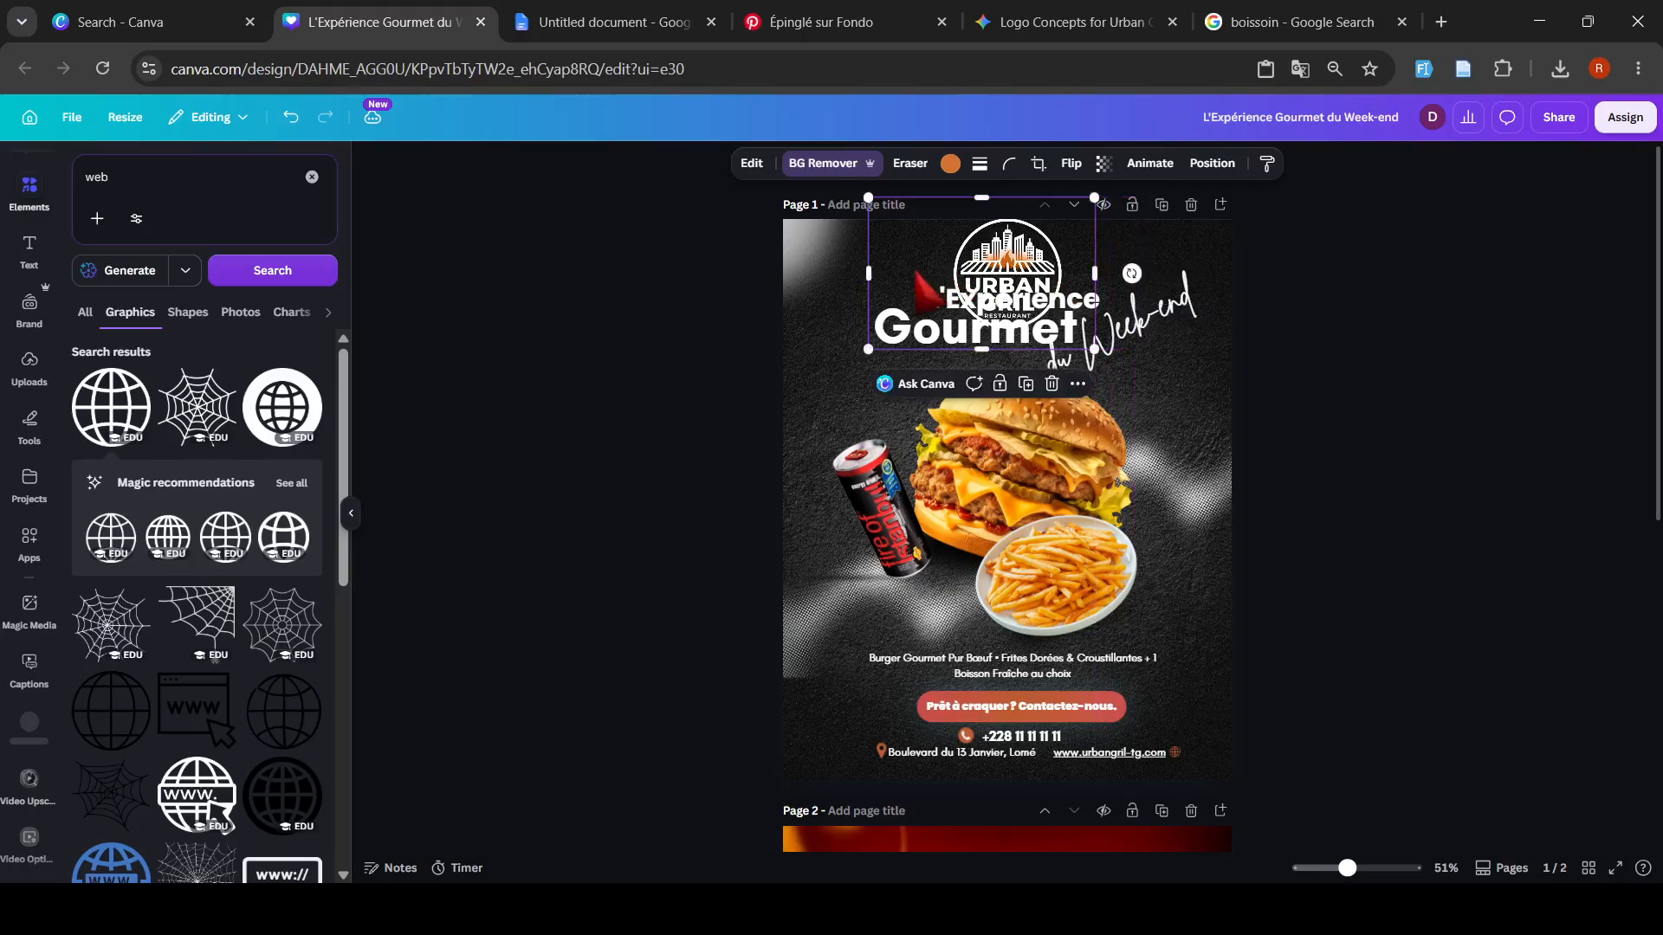
drag(927, 285, 925, 275)
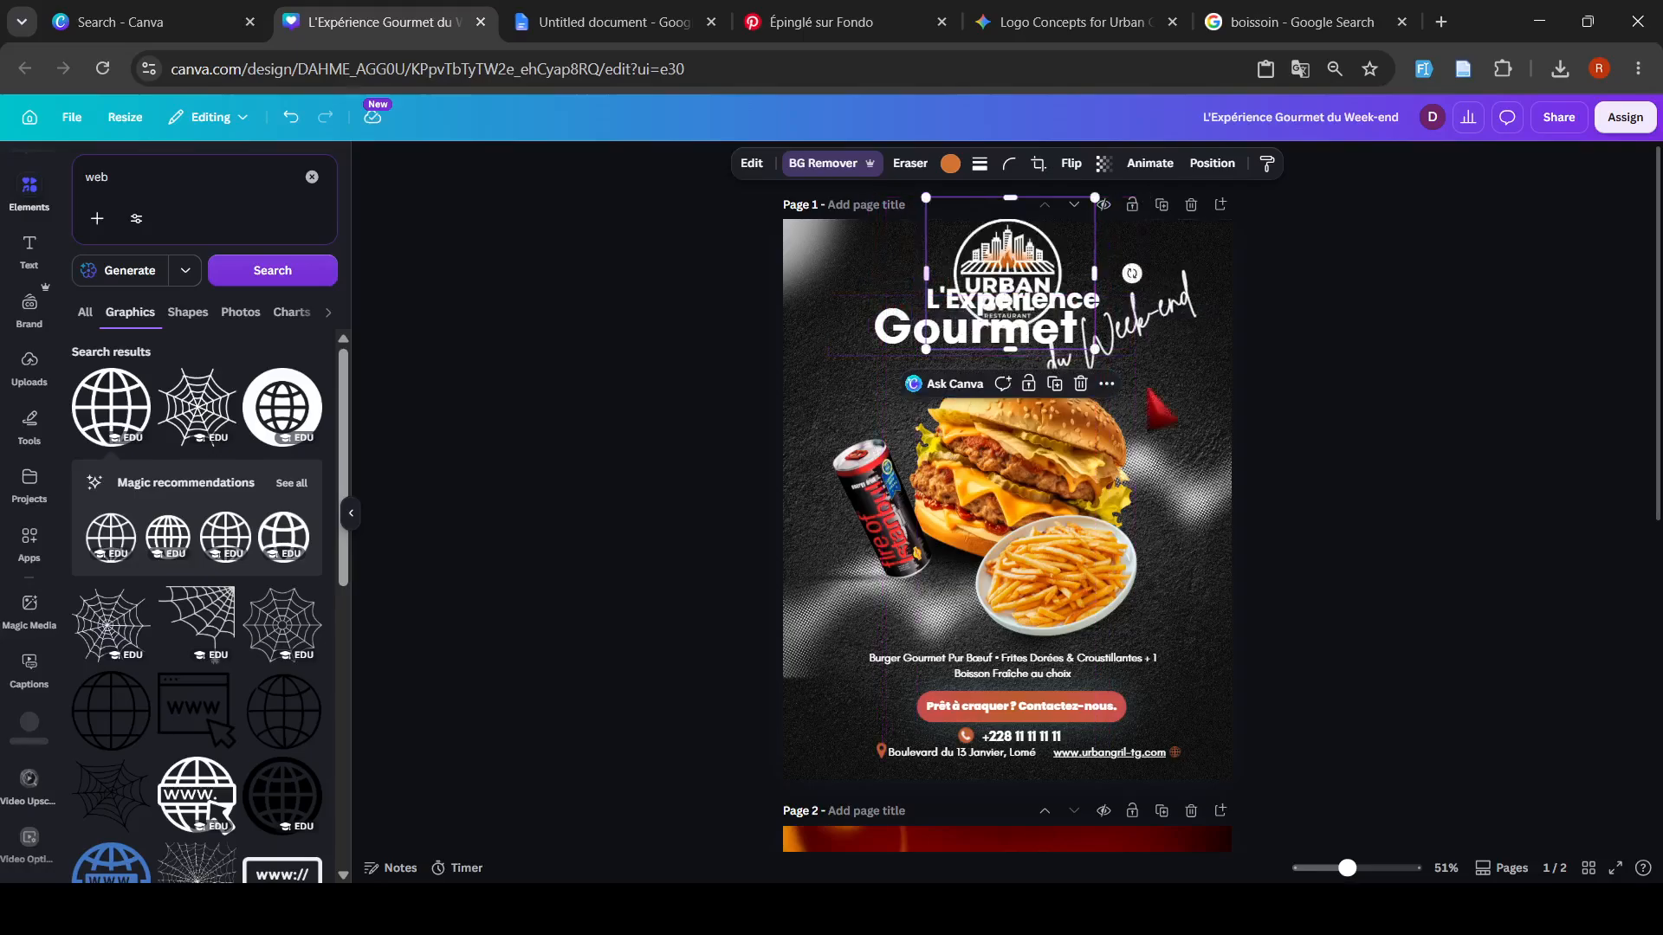
Step: Shrink the Urban Gril logo and place it centred just above the headline line "L'Expérience"
drag(1094, 347, 1021, 265)
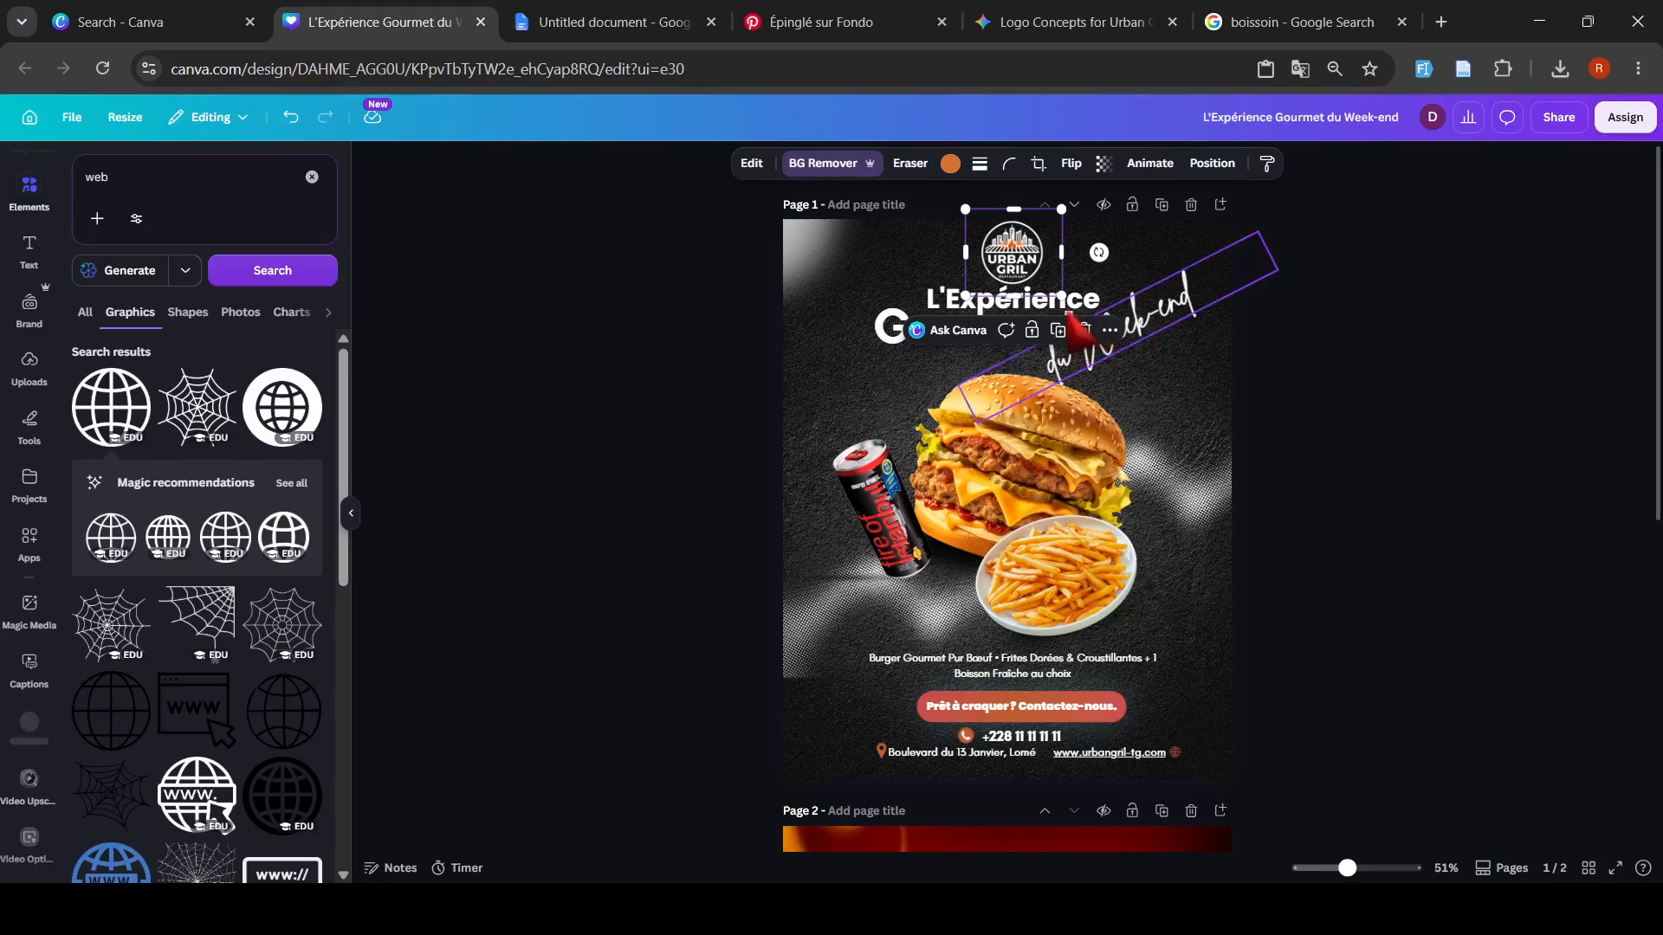
drag(965, 209, 1003, 245)
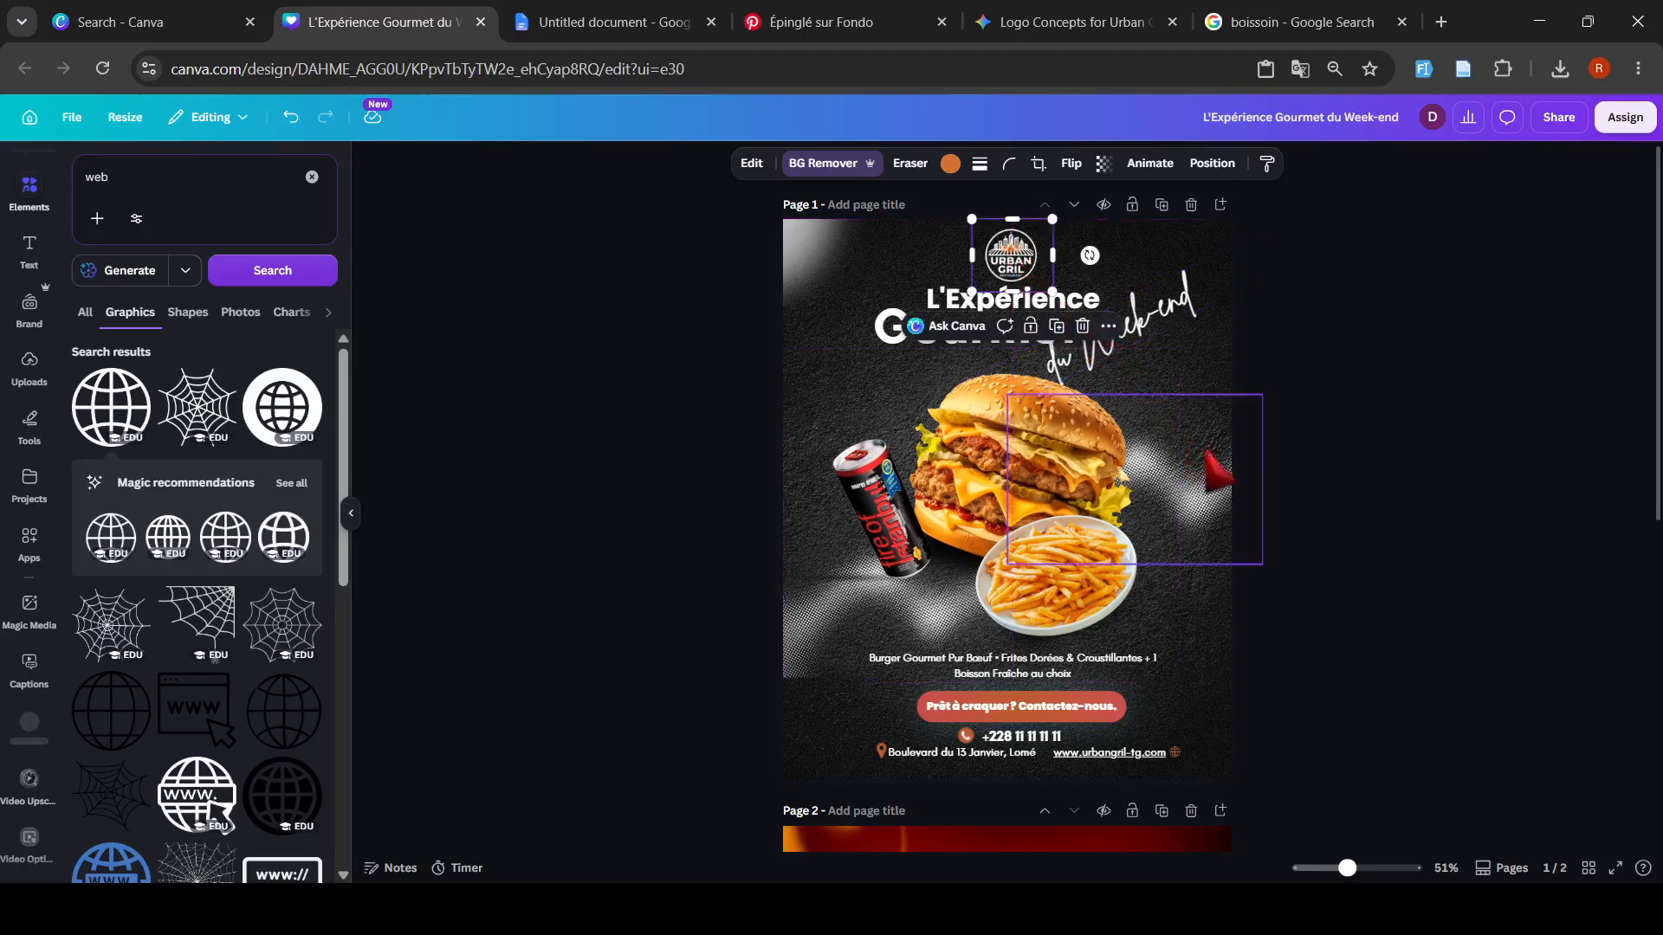
click(1256, 394)
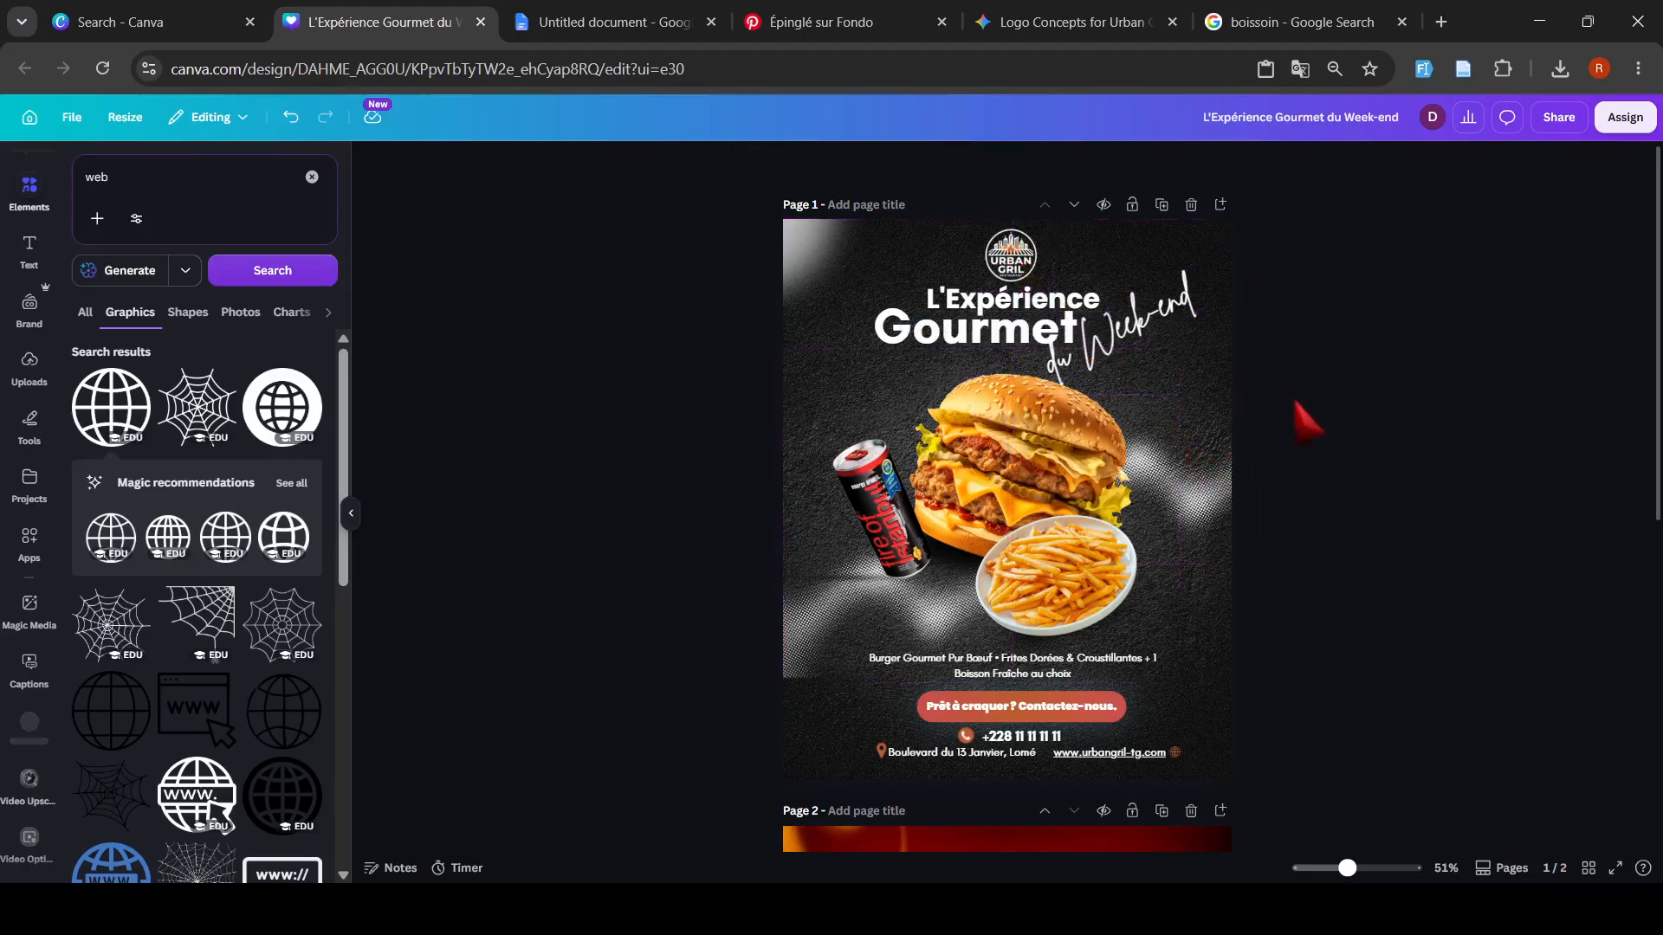
click(984, 257)
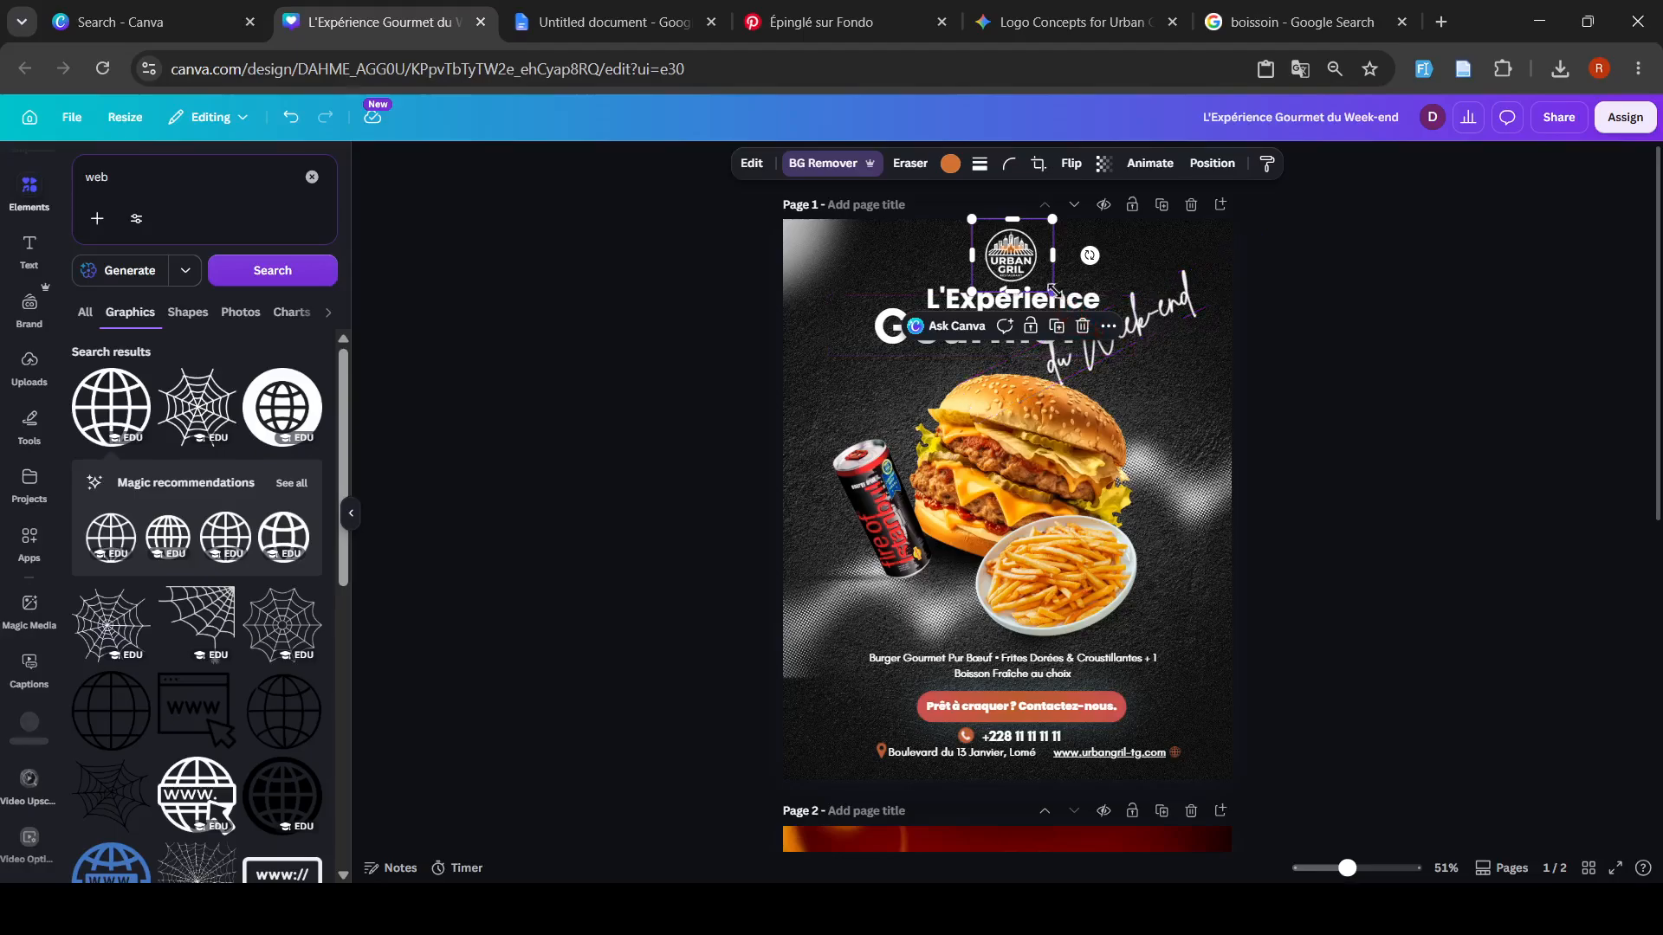
drag(1053, 289, 1016, 252)
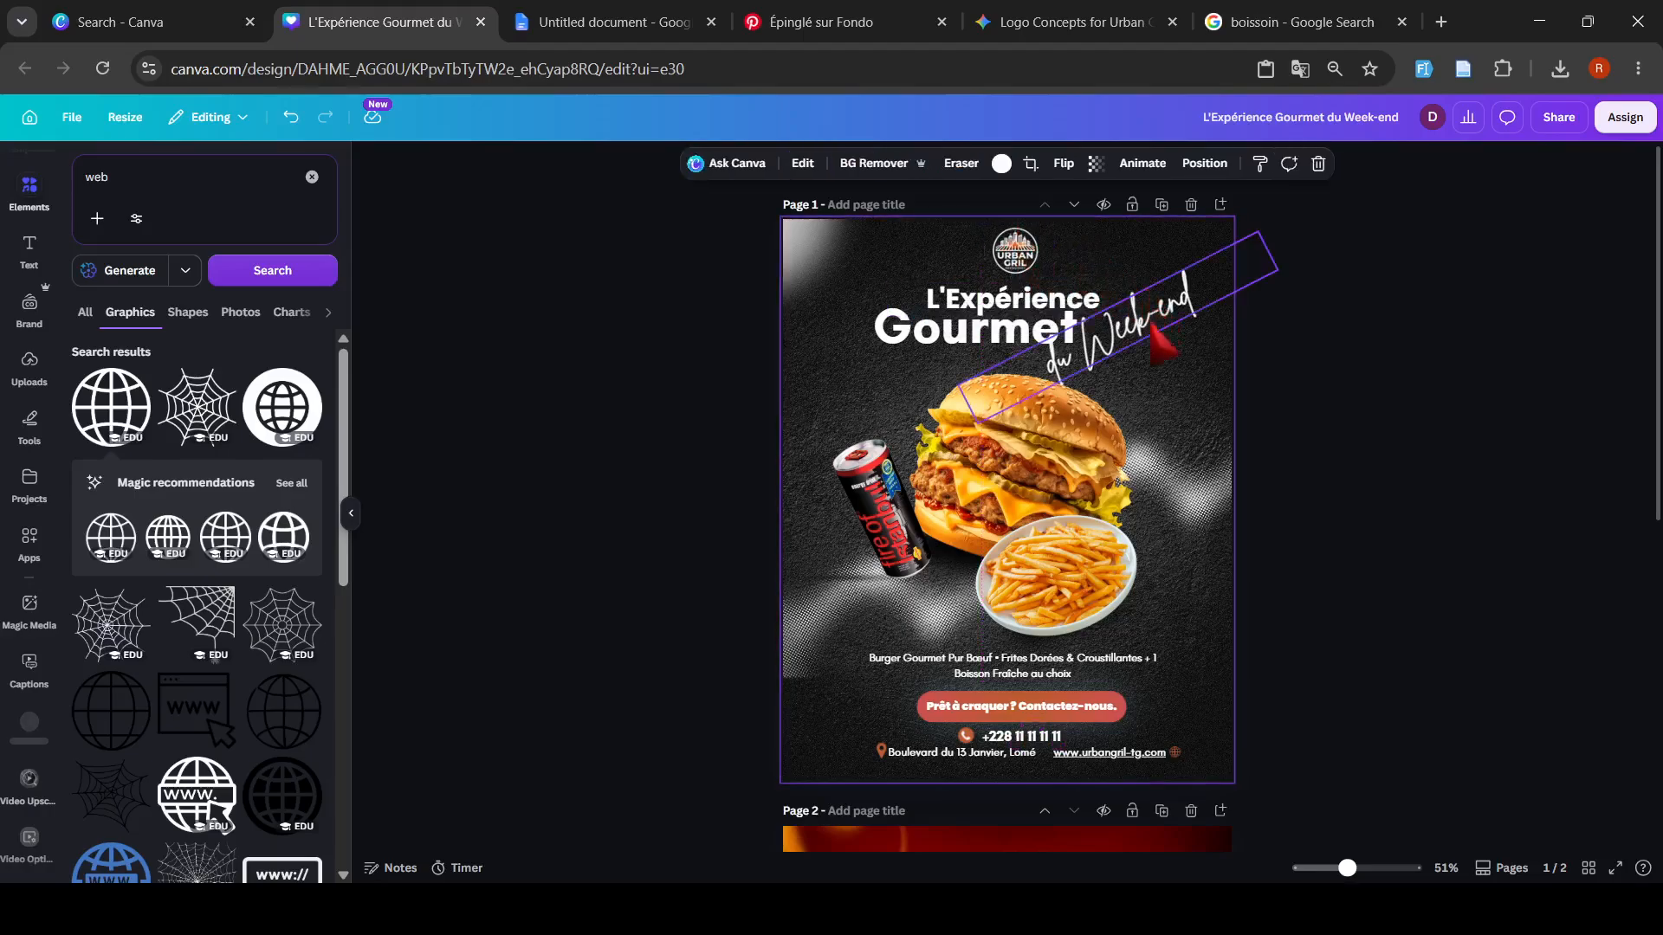
click(1161, 433)
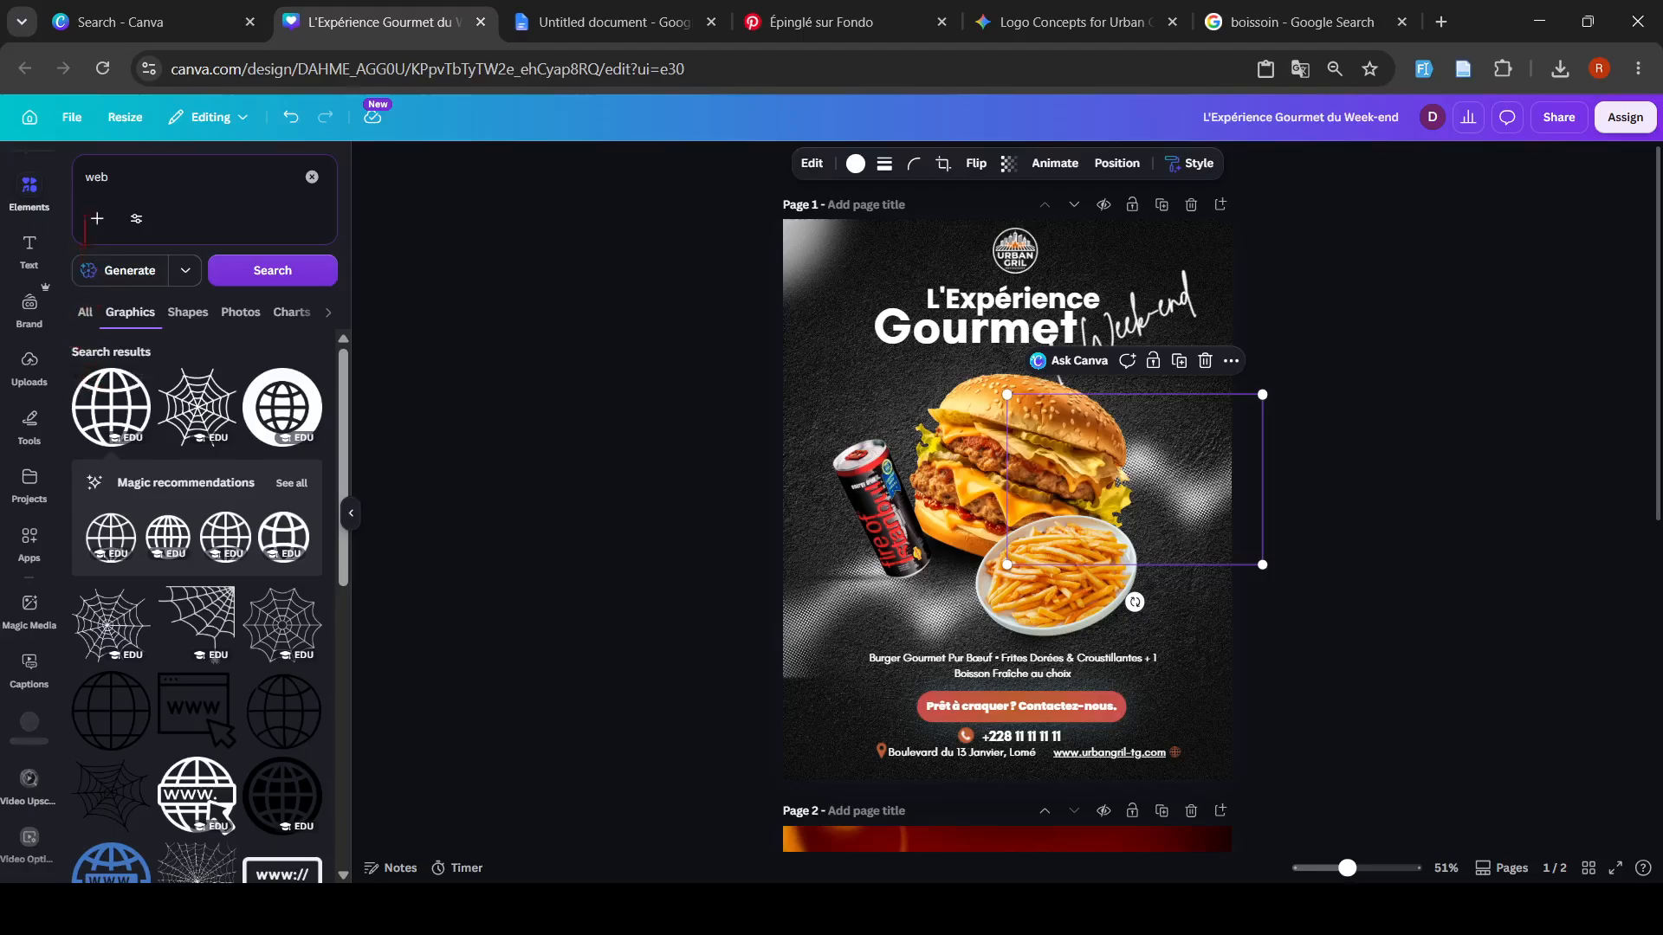
Step: Search the graphics for "price" and add the slanted red folded banner to the poster
click(146, 179)
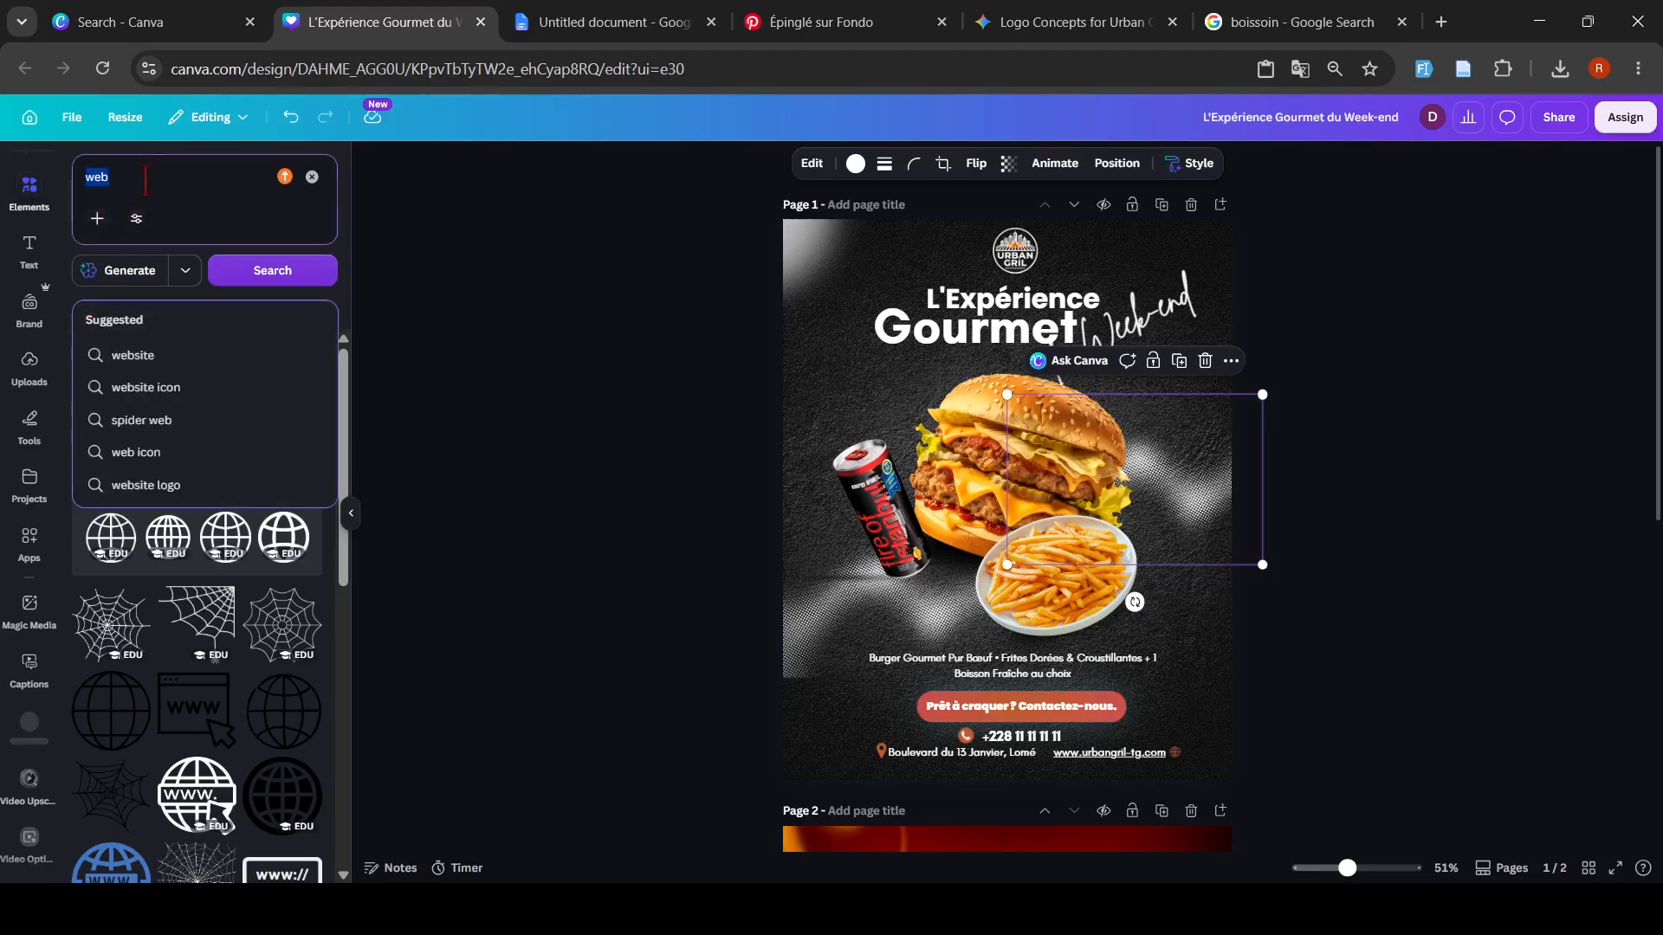
text(rpi)
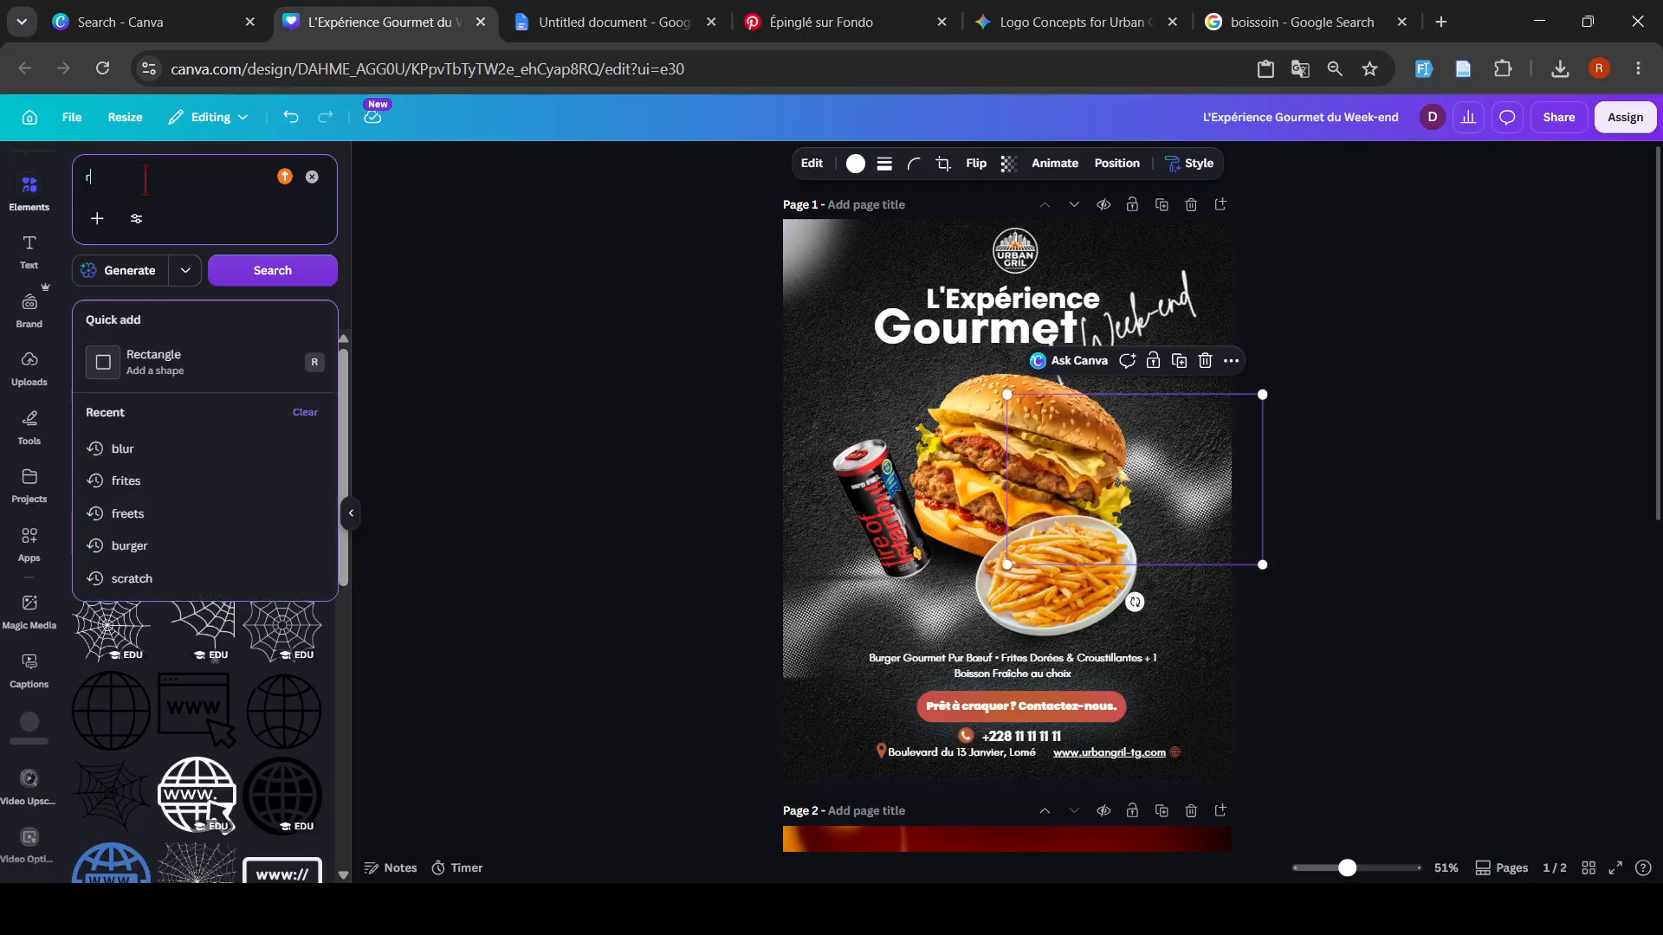
key(BackSpace)
key(BackSpace)
key(BackSpace)
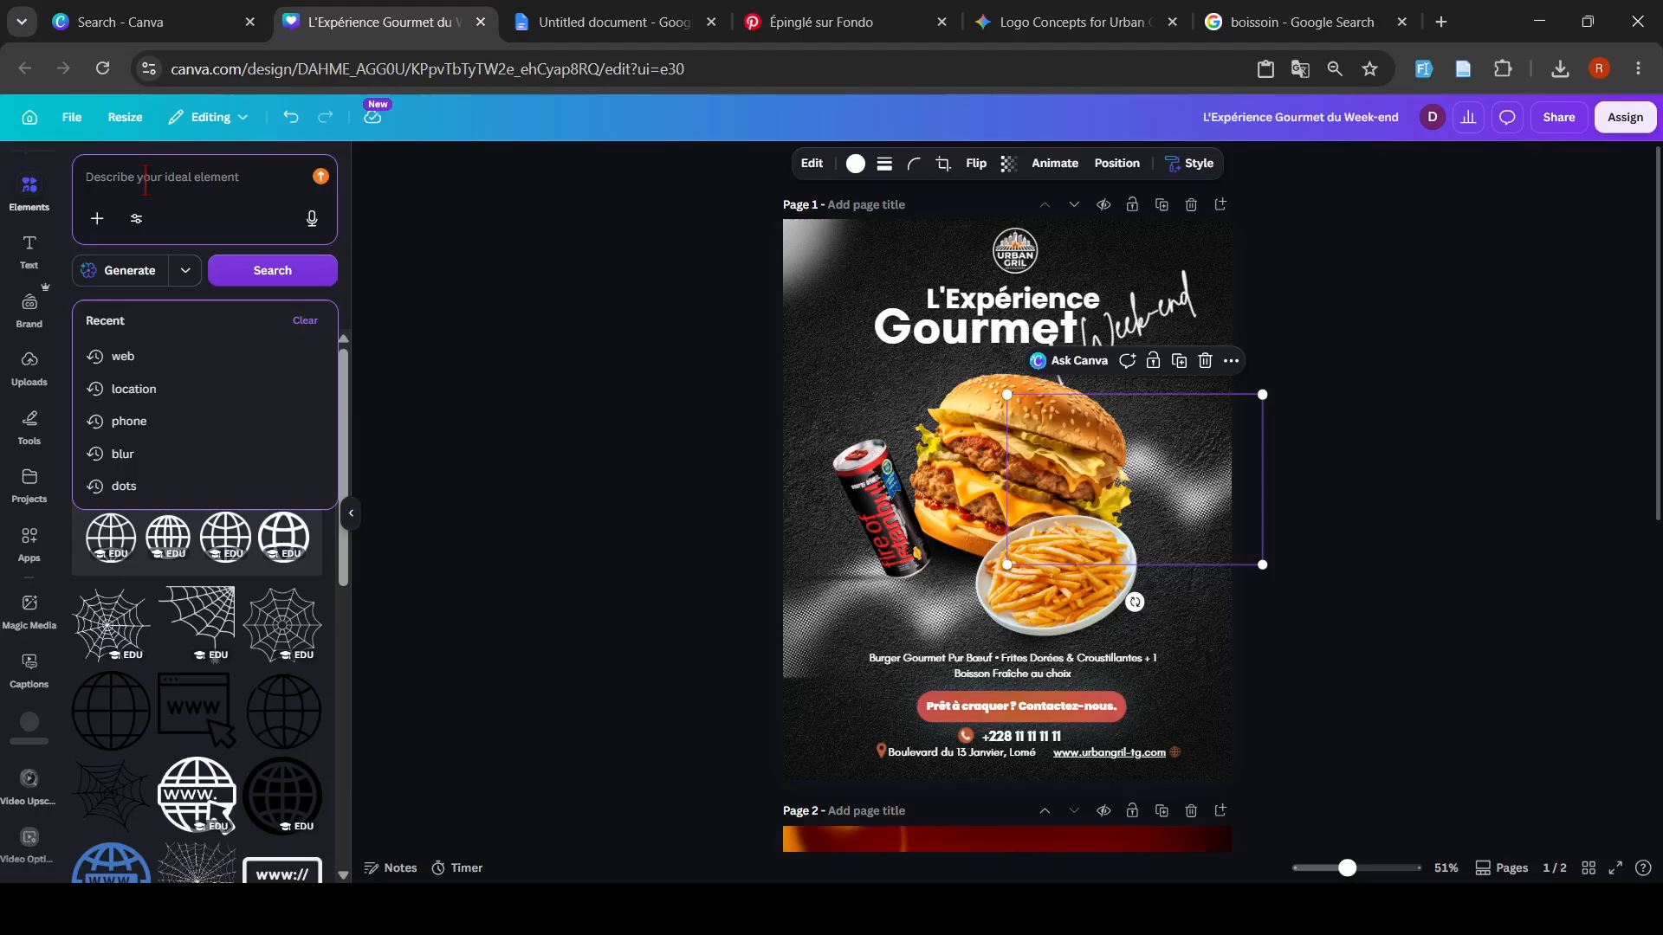
text(price)
key(Return)
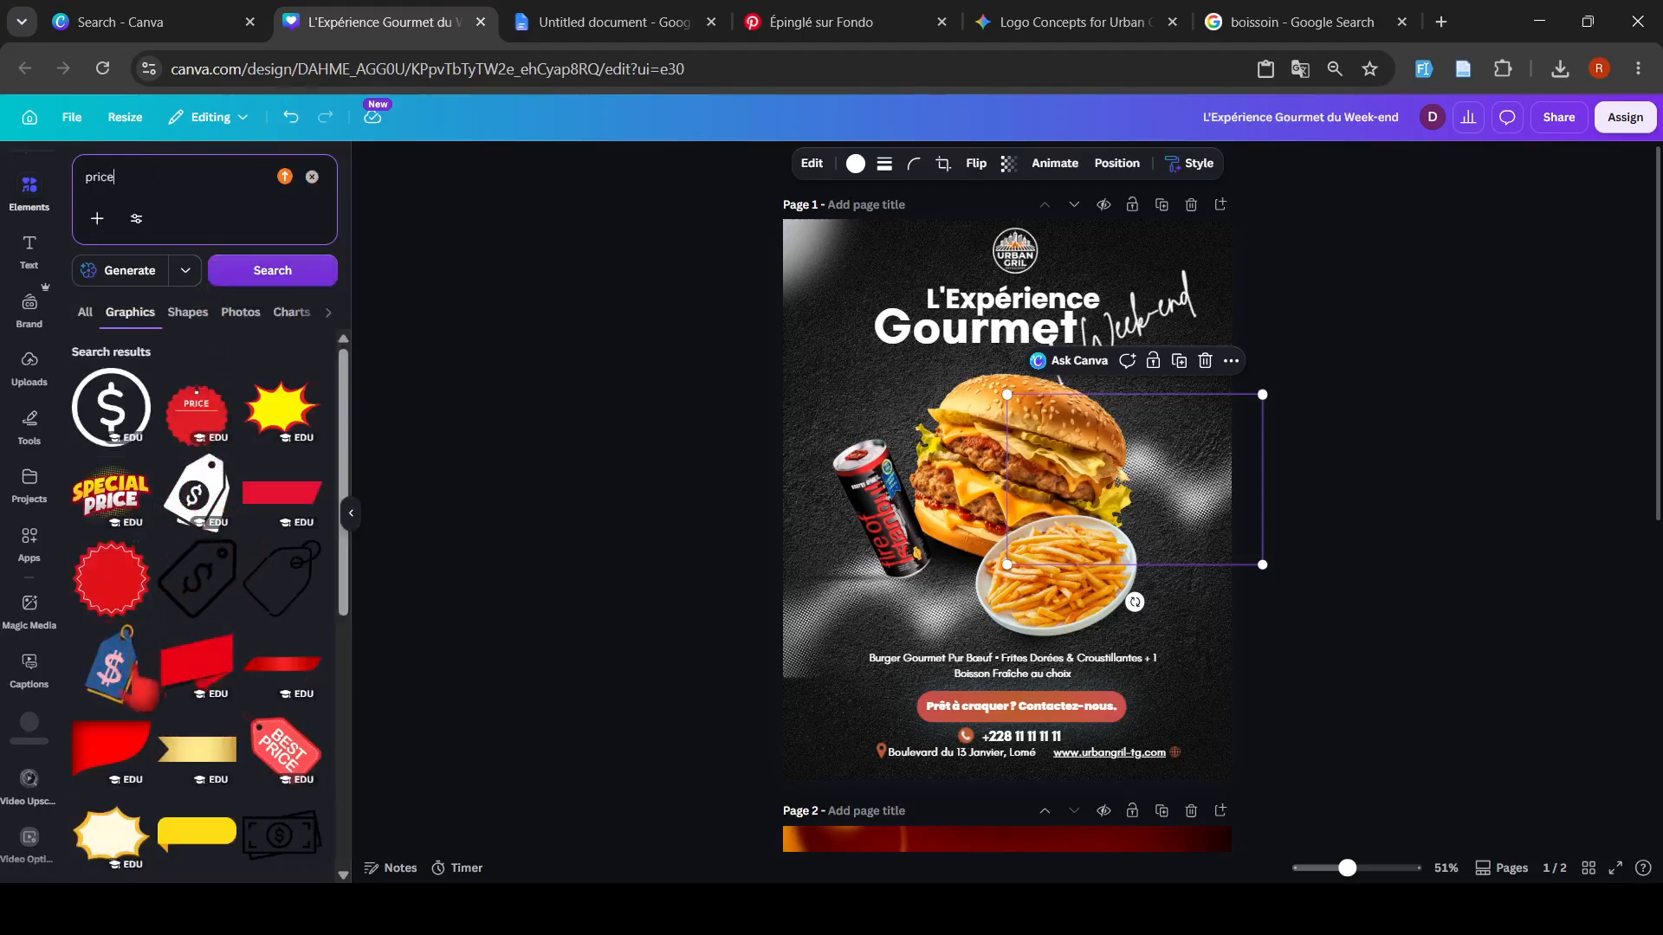
scroll(189, 696, down, 2)
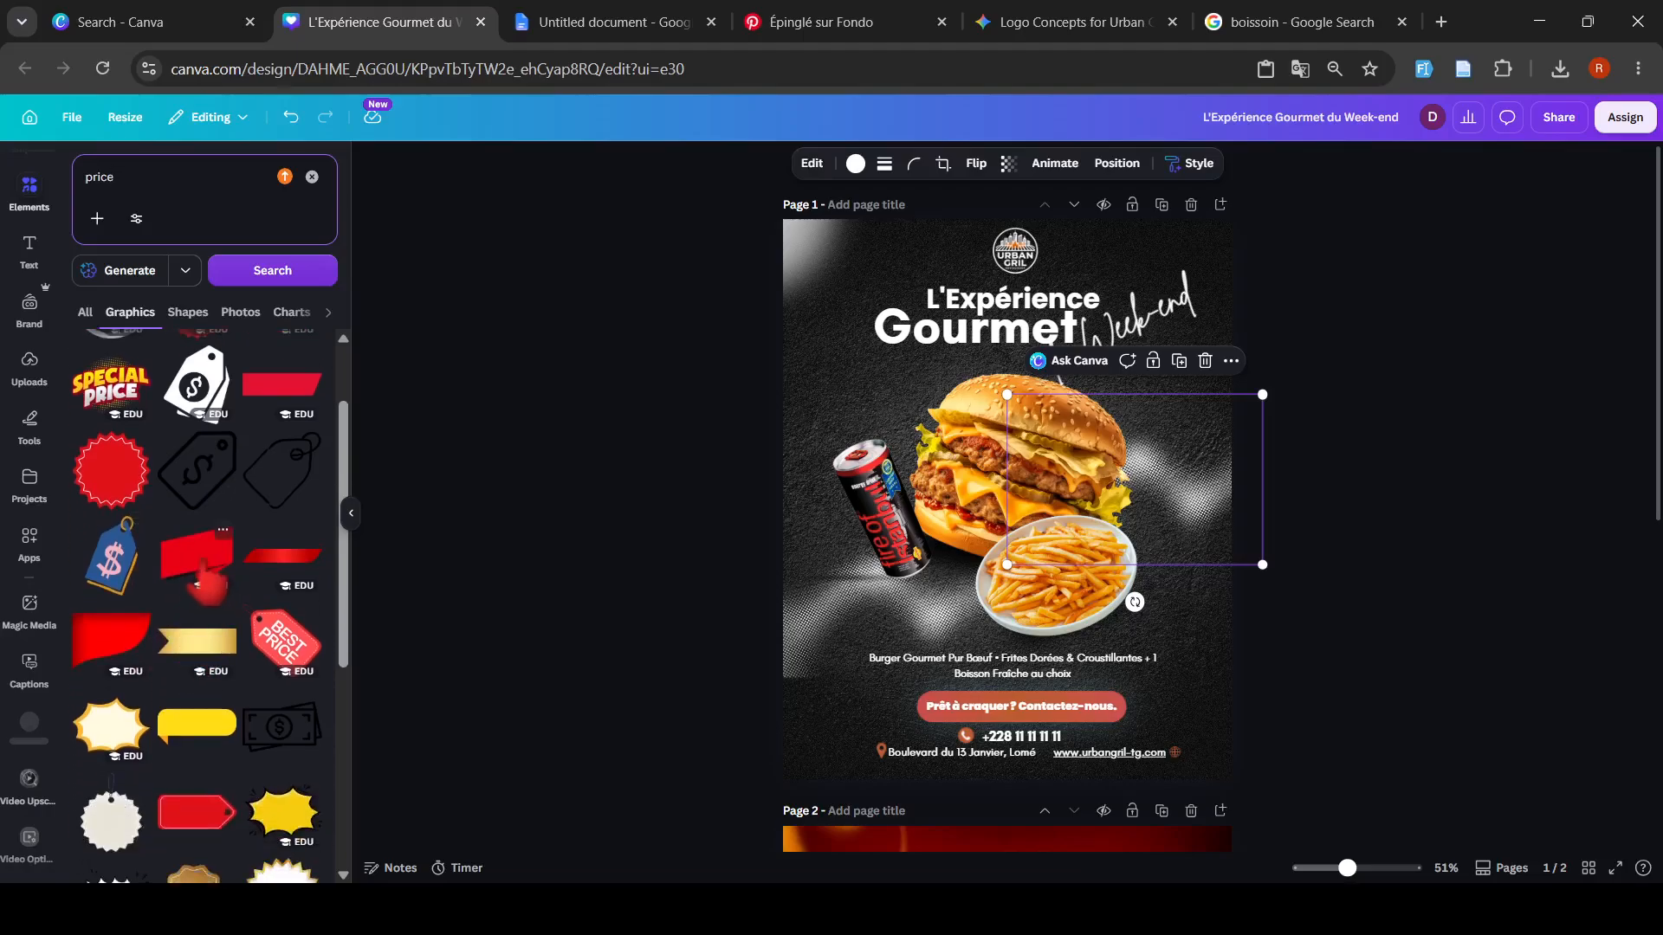
click(201, 593)
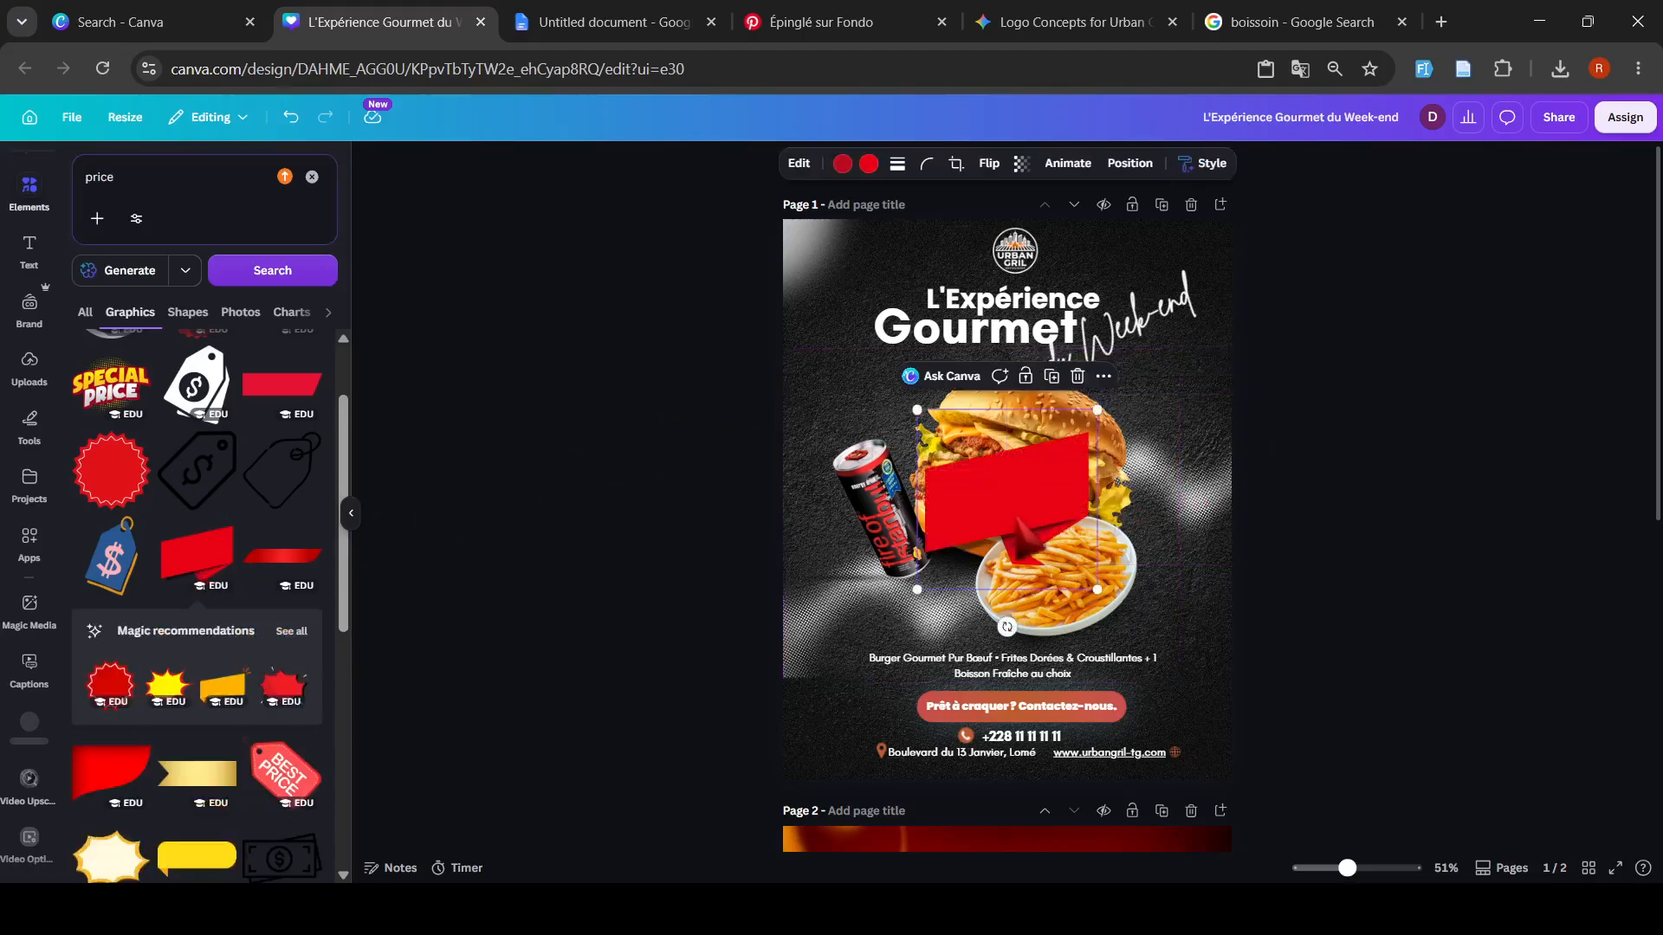
Step: Place the red banner above the drink can, beneath "Gourmet", and layer it directly behind the food image group
drag(1011, 517, 938, 372)
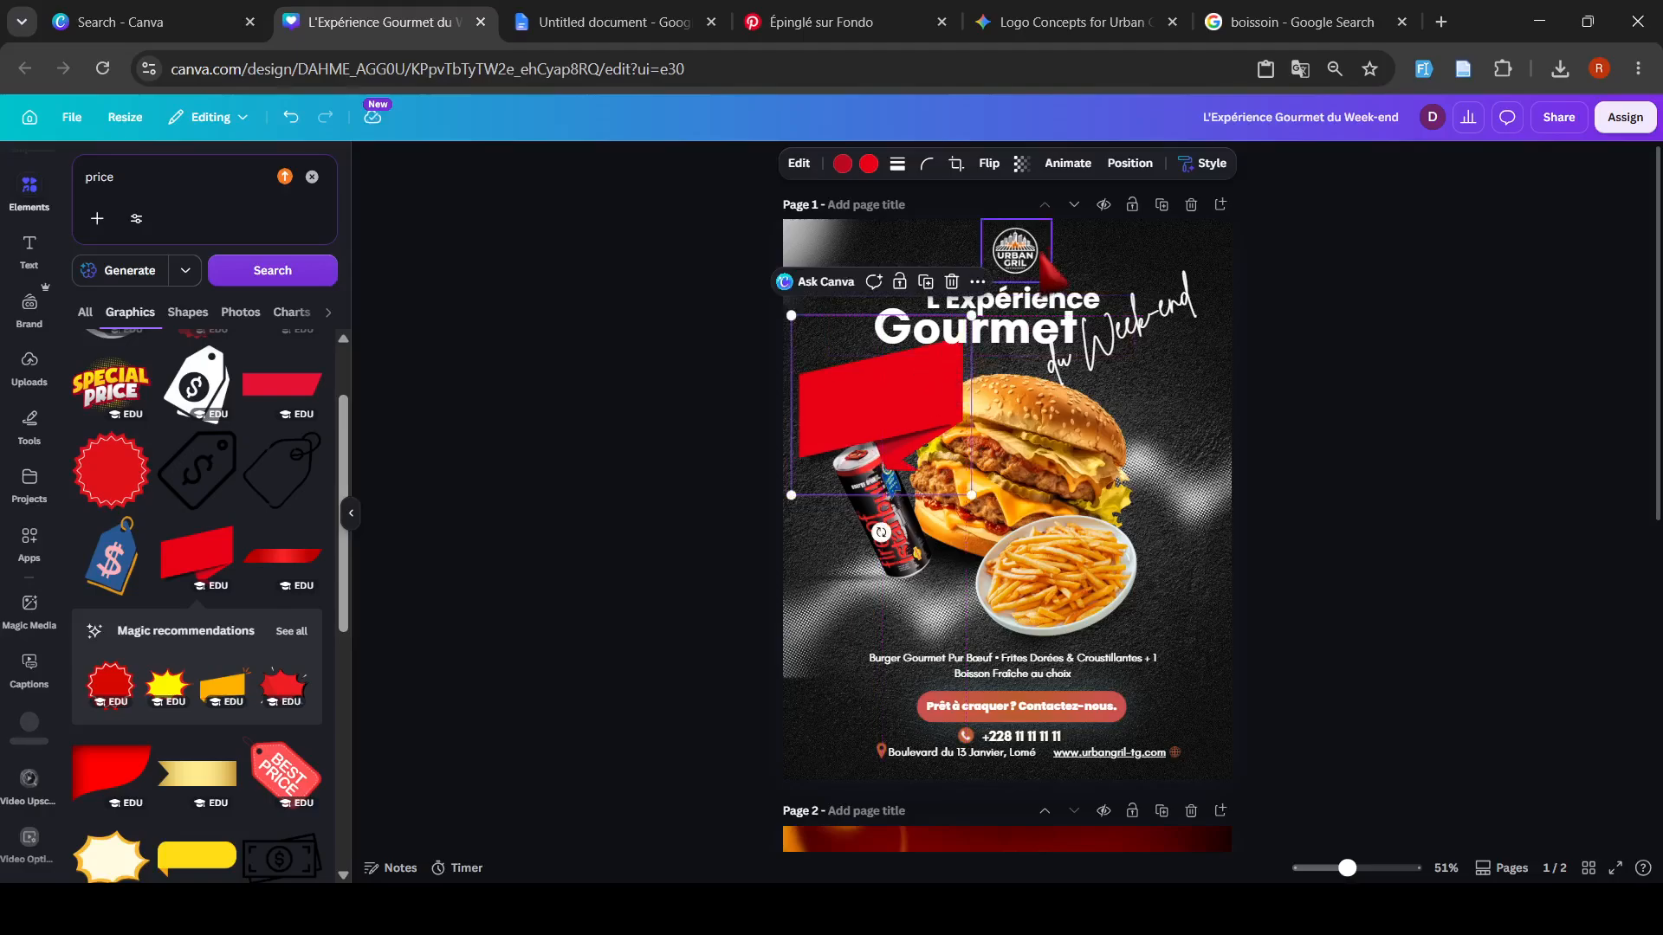
click(1111, 170)
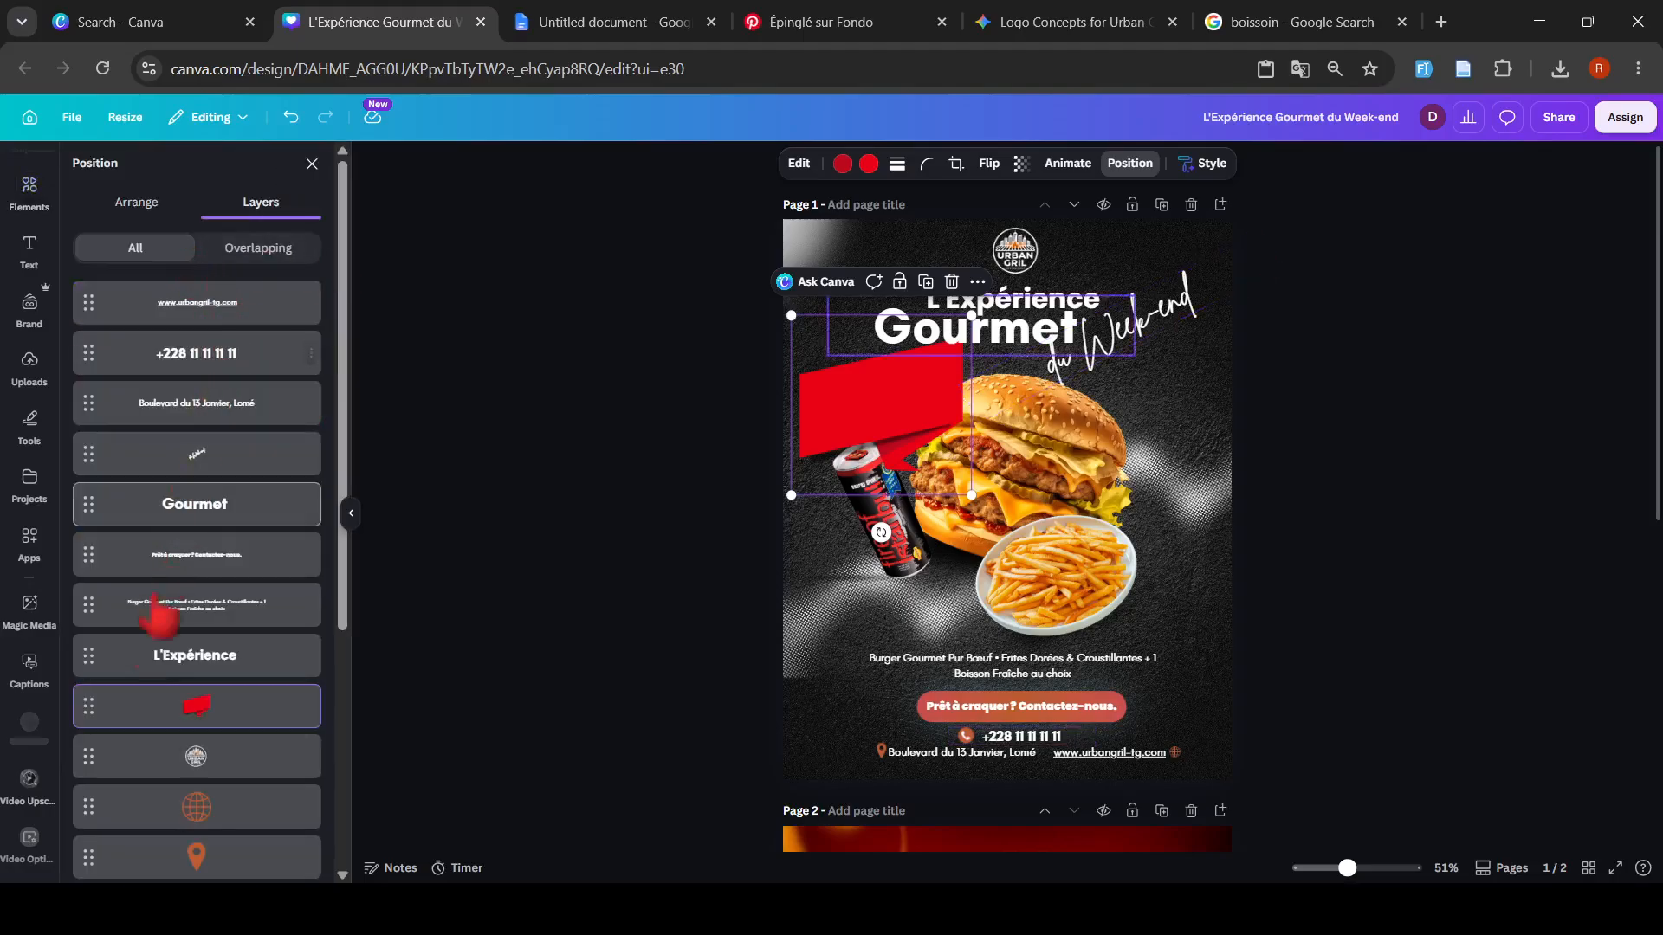
drag(178, 731, 228, 702)
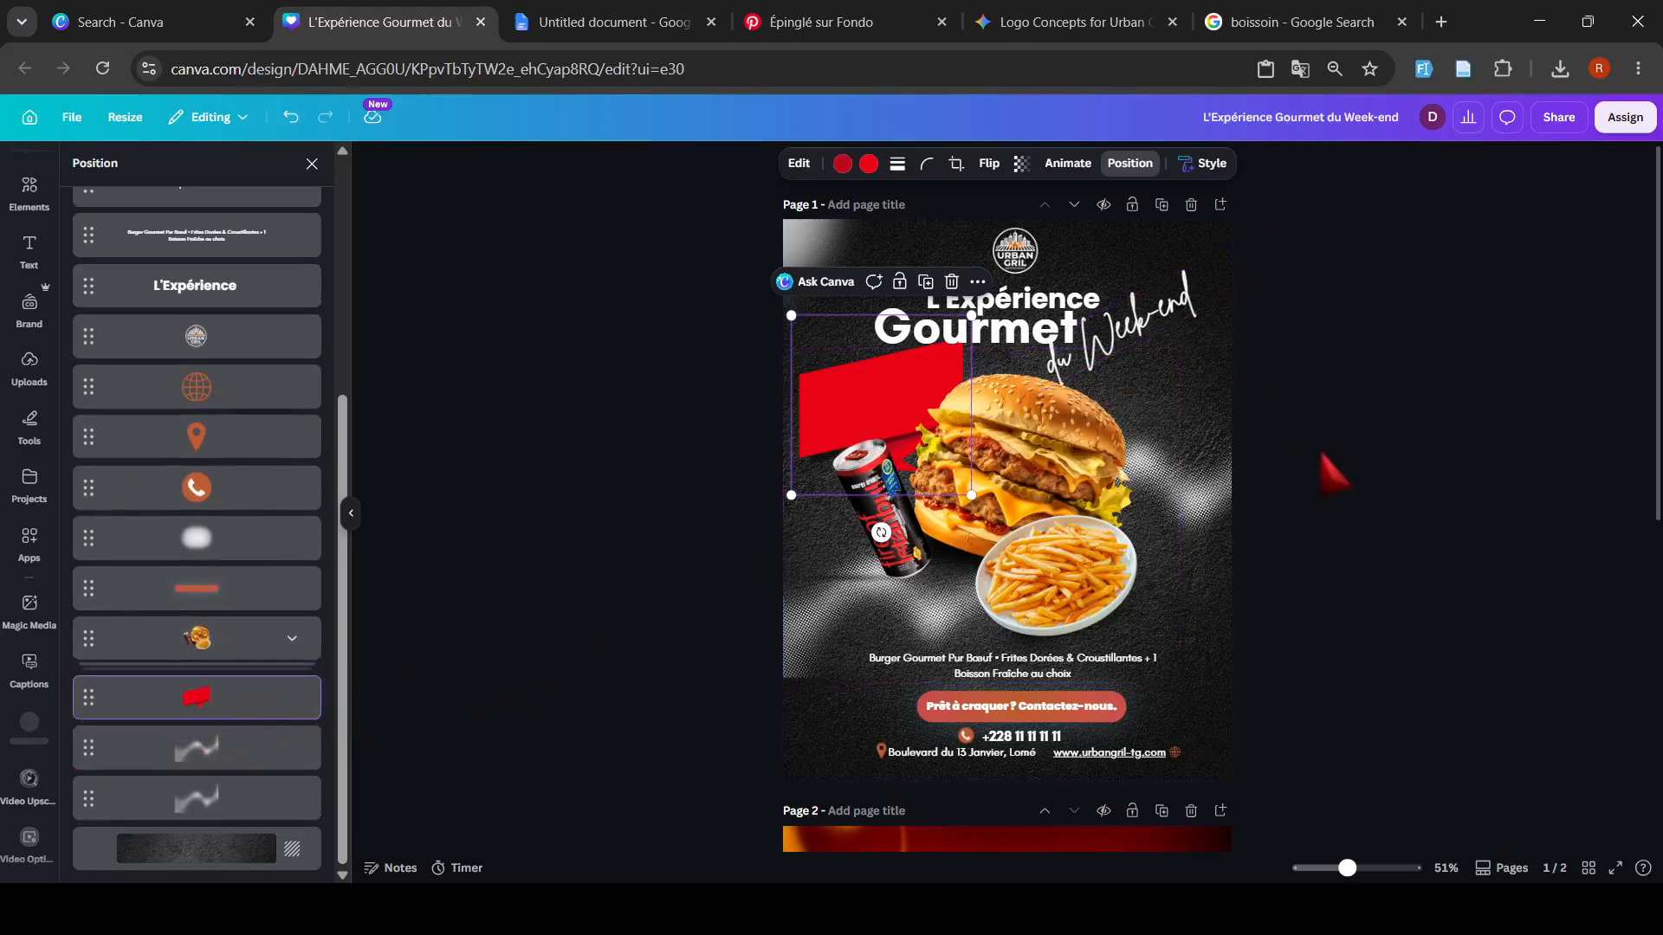
click(753, 353)
click(823, 398)
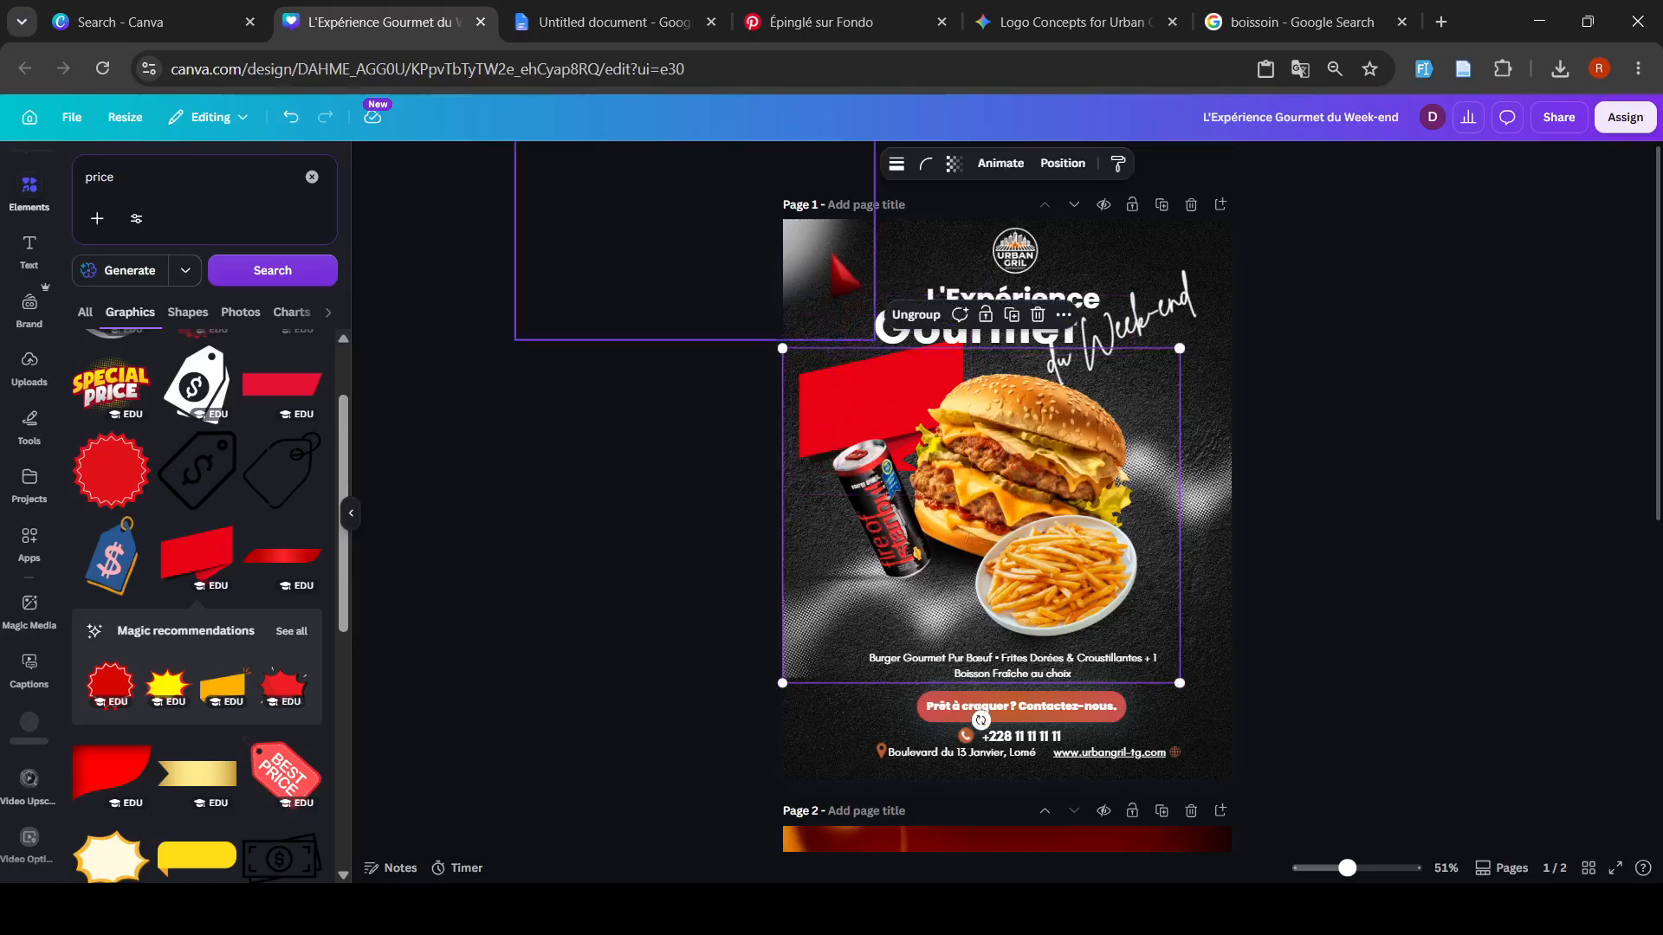
Step: Duplicate the headline word "Gourmet" onto the red banner and tilt the copy to match the banner's slant
click(833, 258)
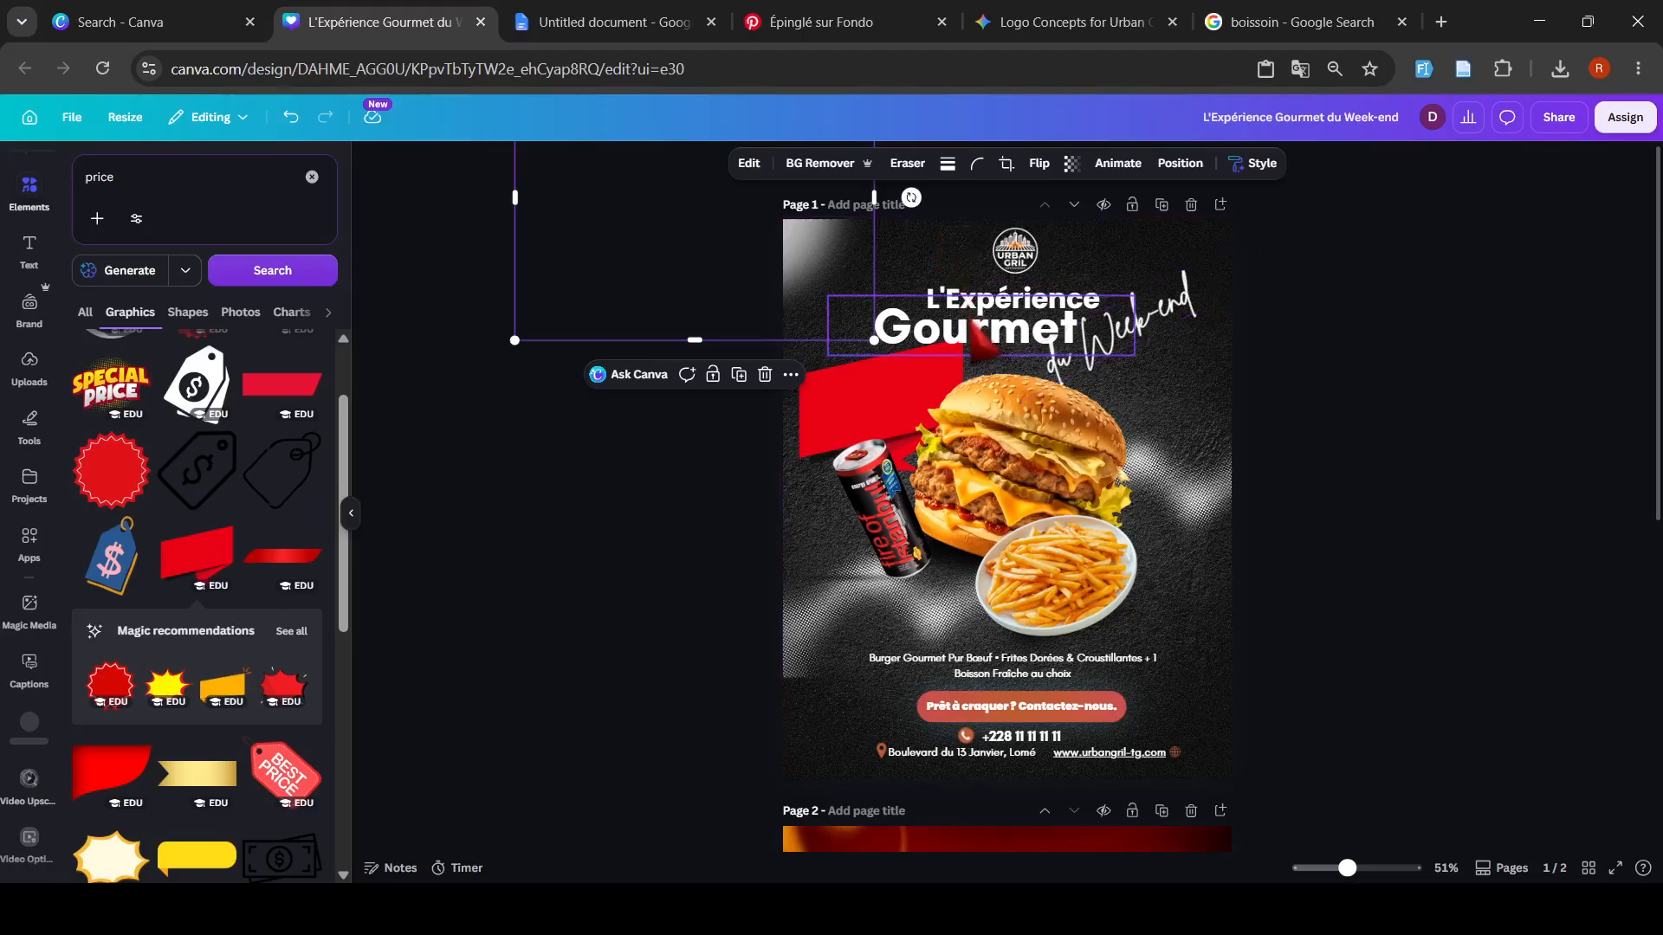
click(976, 328)
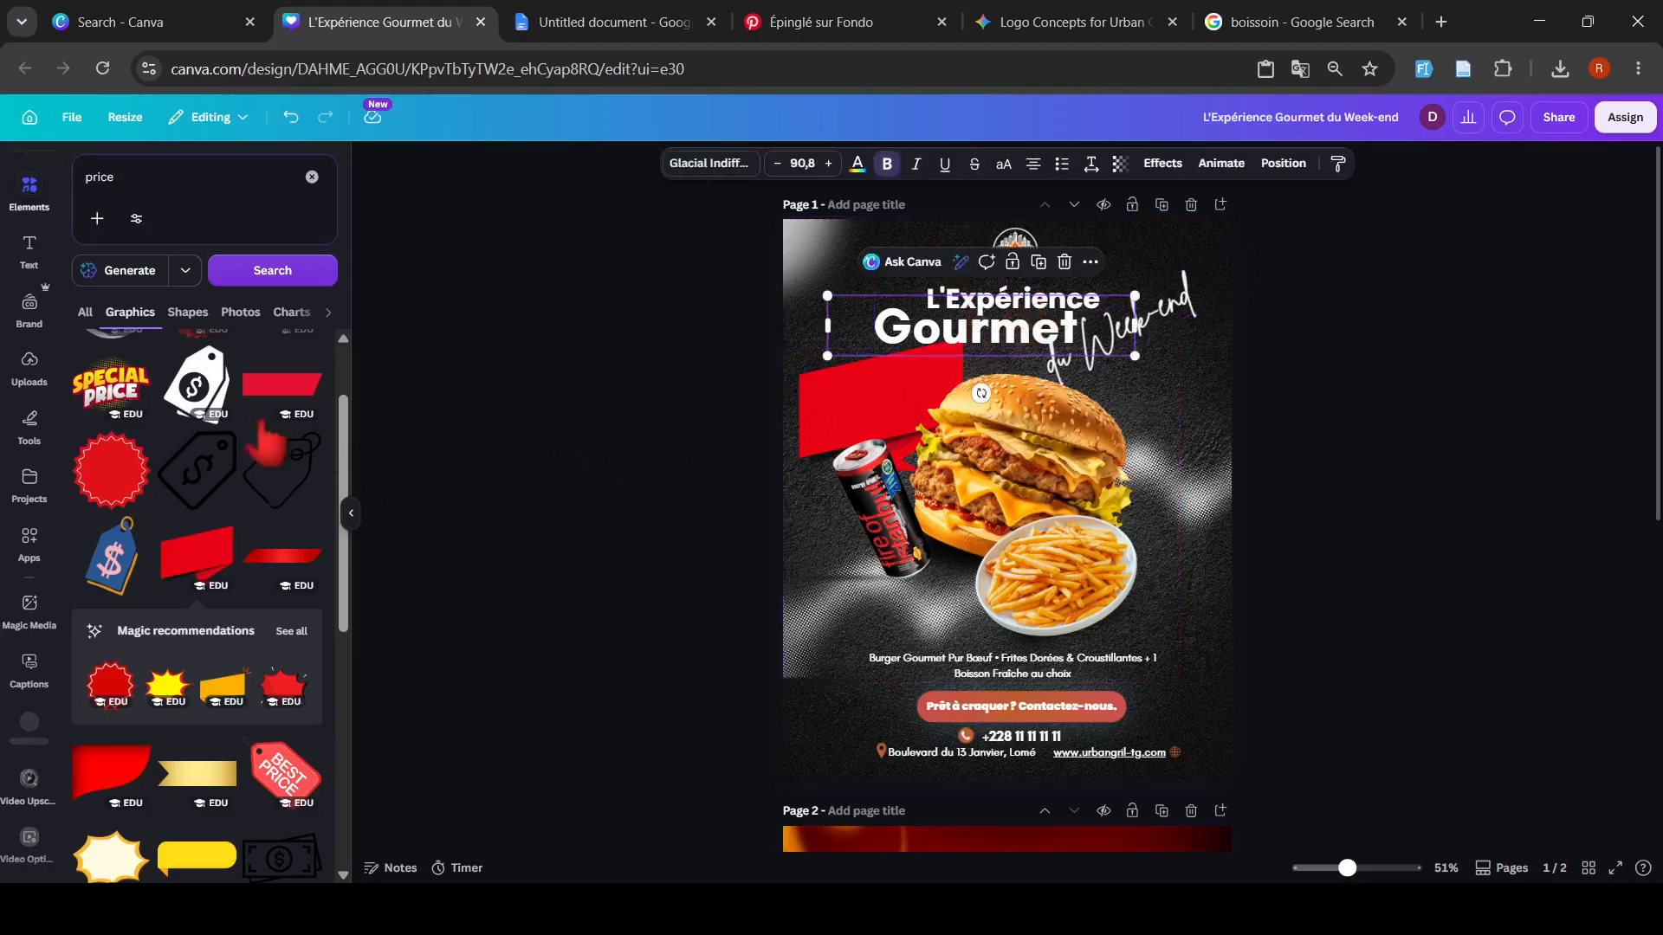
click(127, 189)
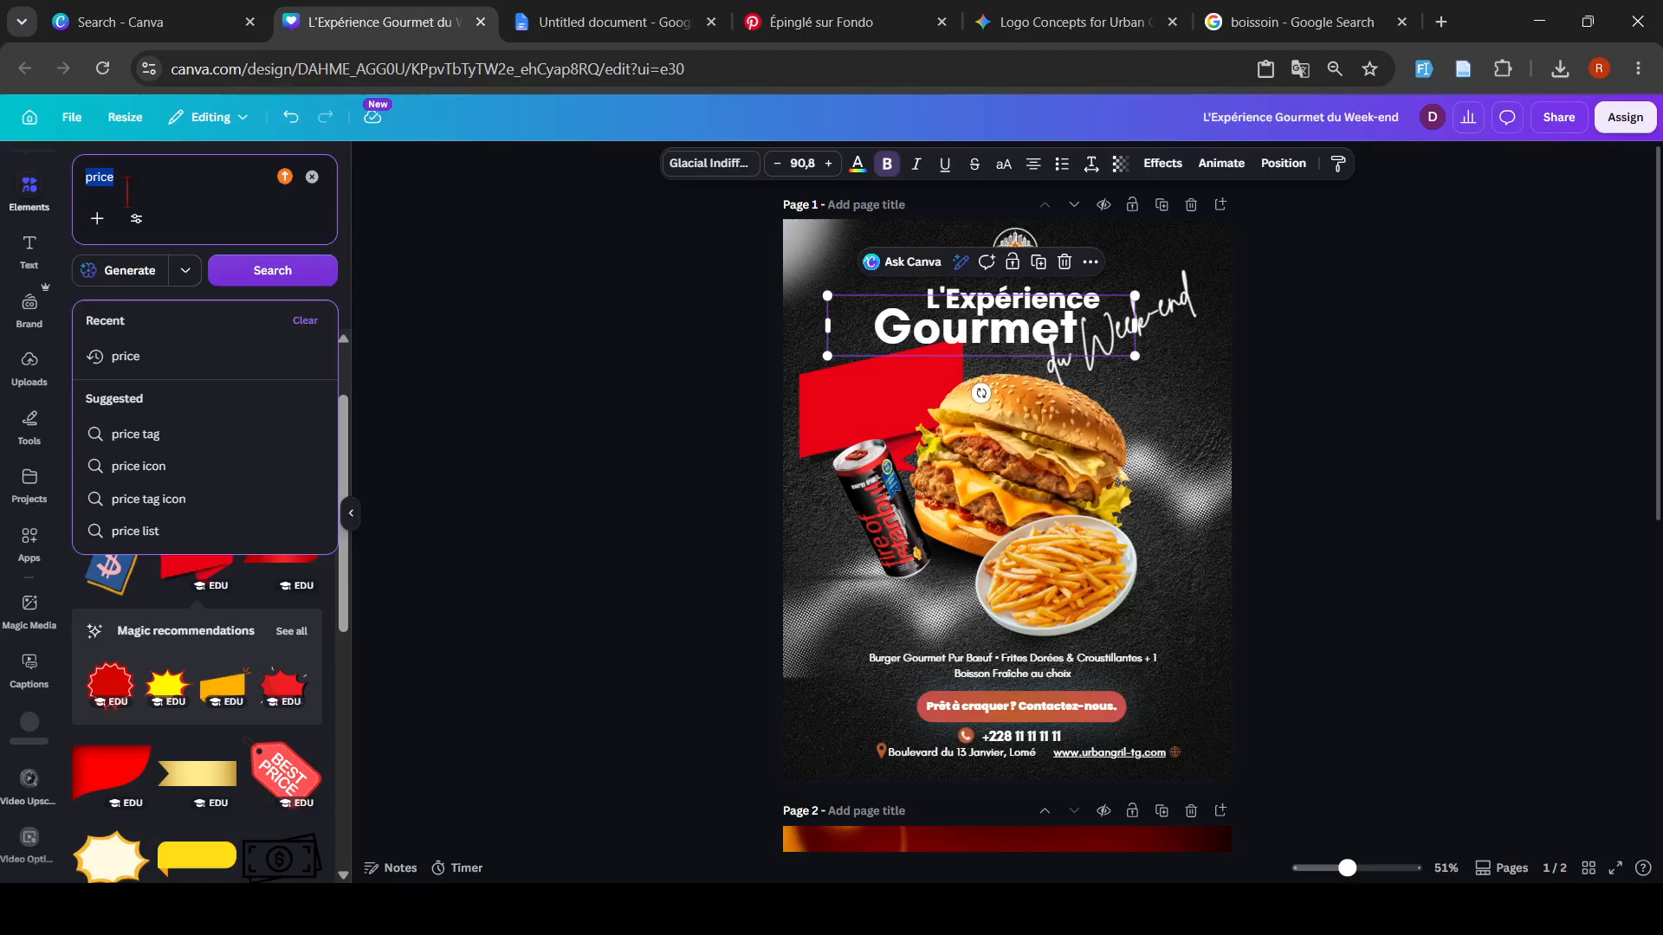
key(BackSpace)
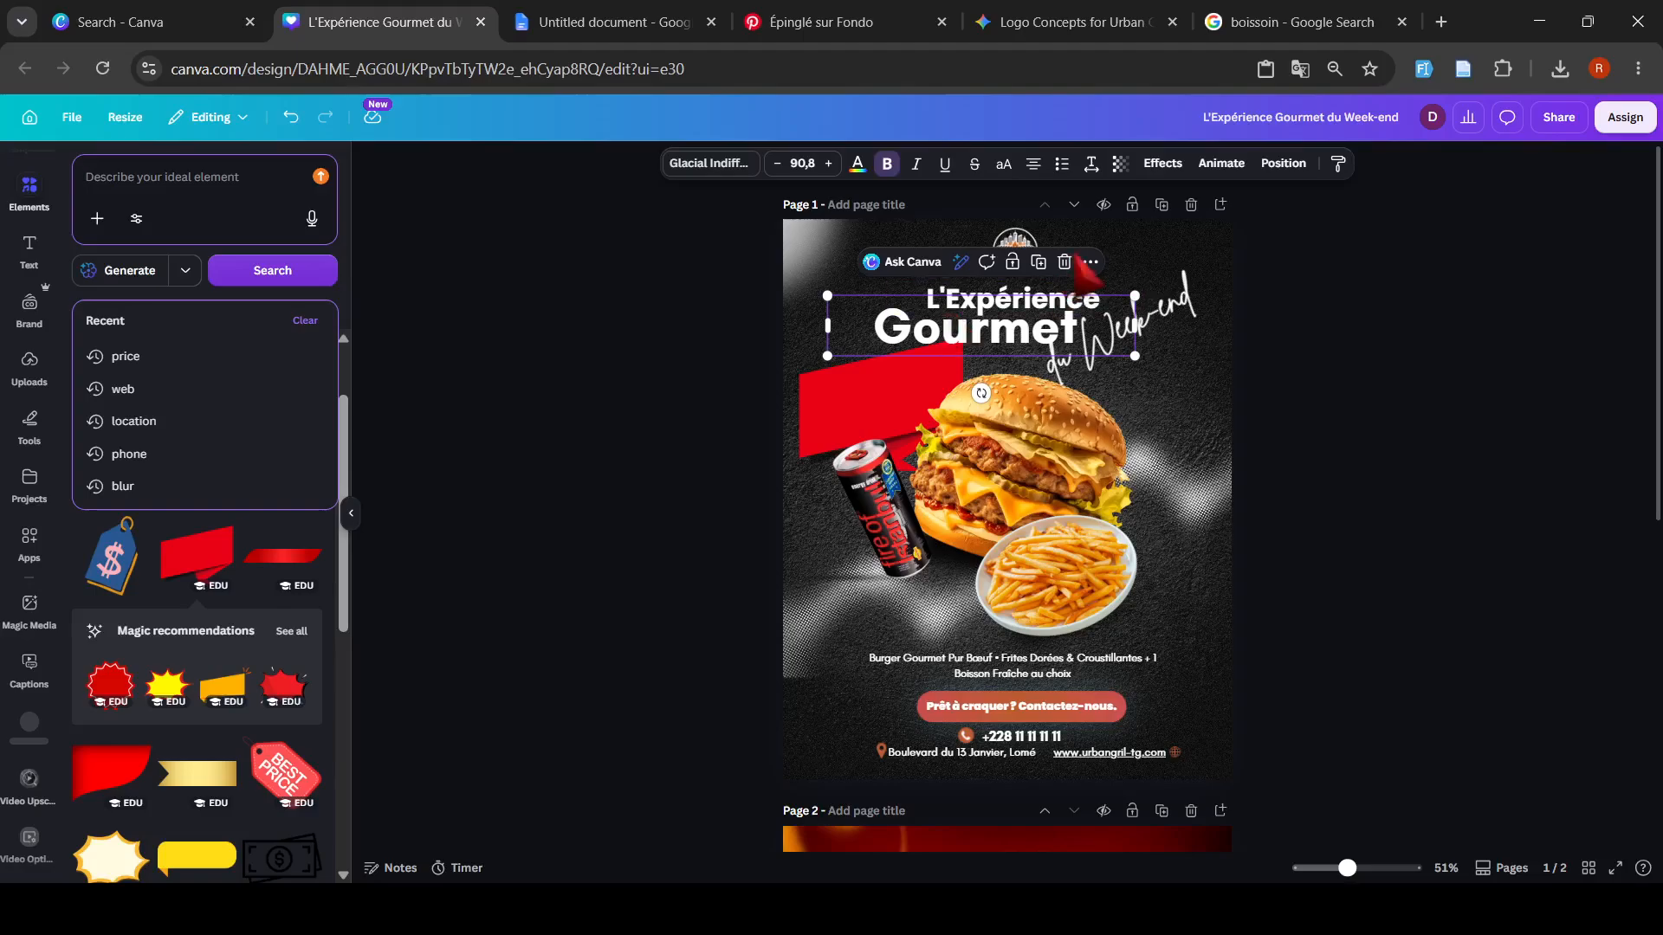
drag(1039, 294, 891, 389)
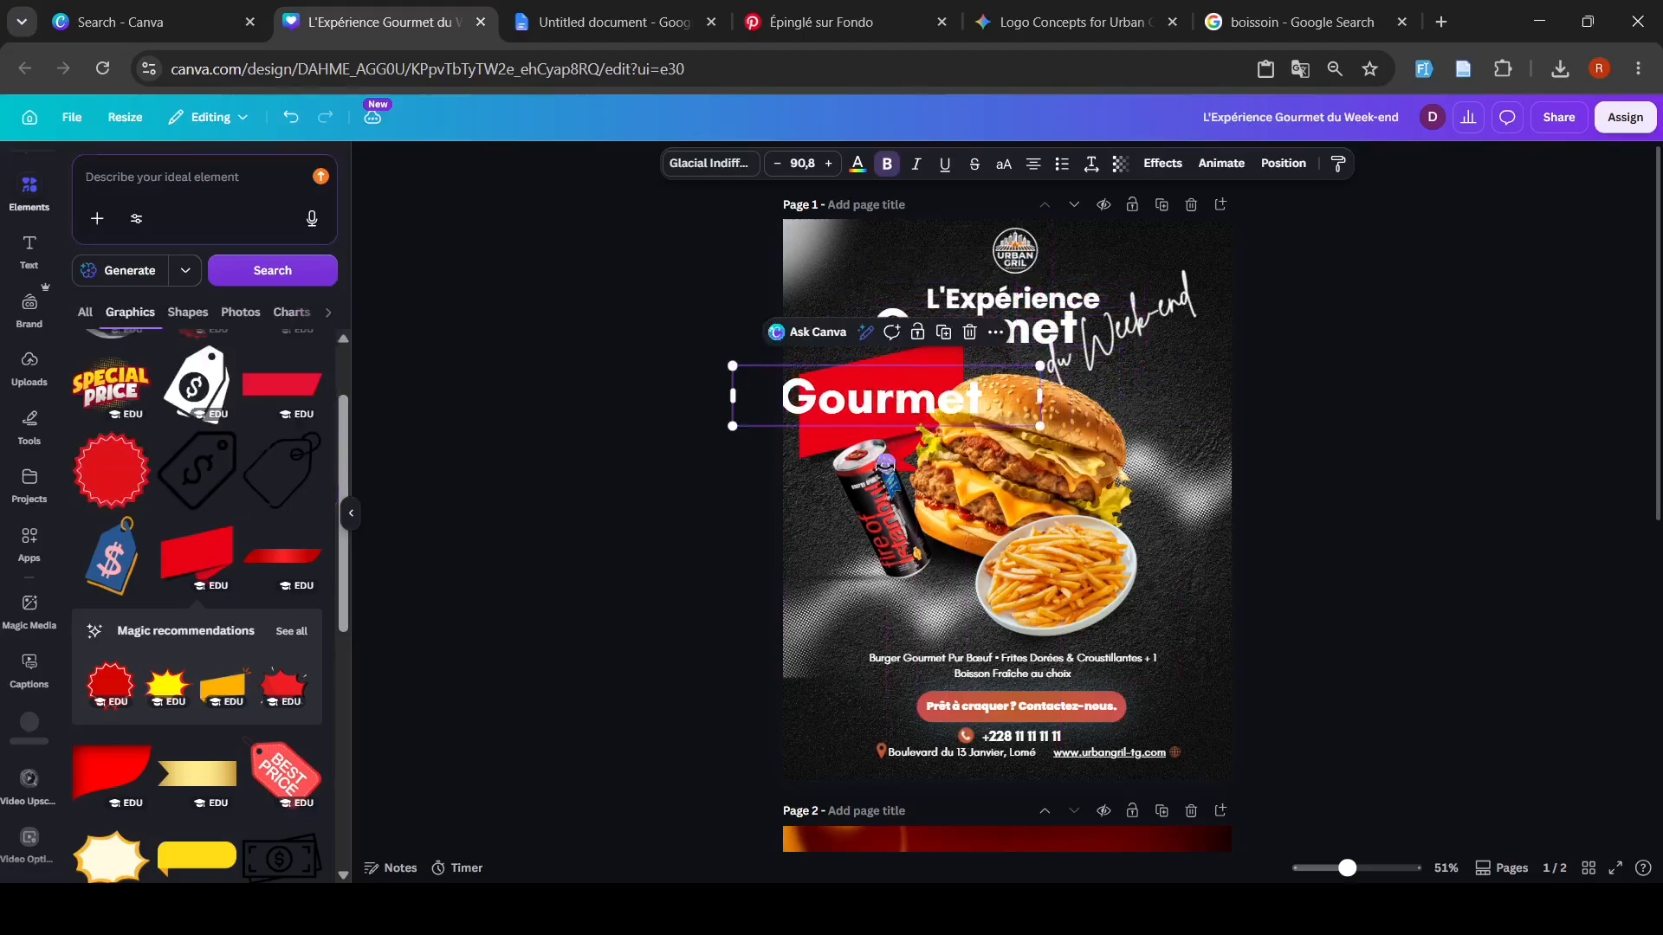
mouse_move(885, 464)
mouse_down()
mouse_move(912, 473)
mouse_move(902, 461)
mouse_up()
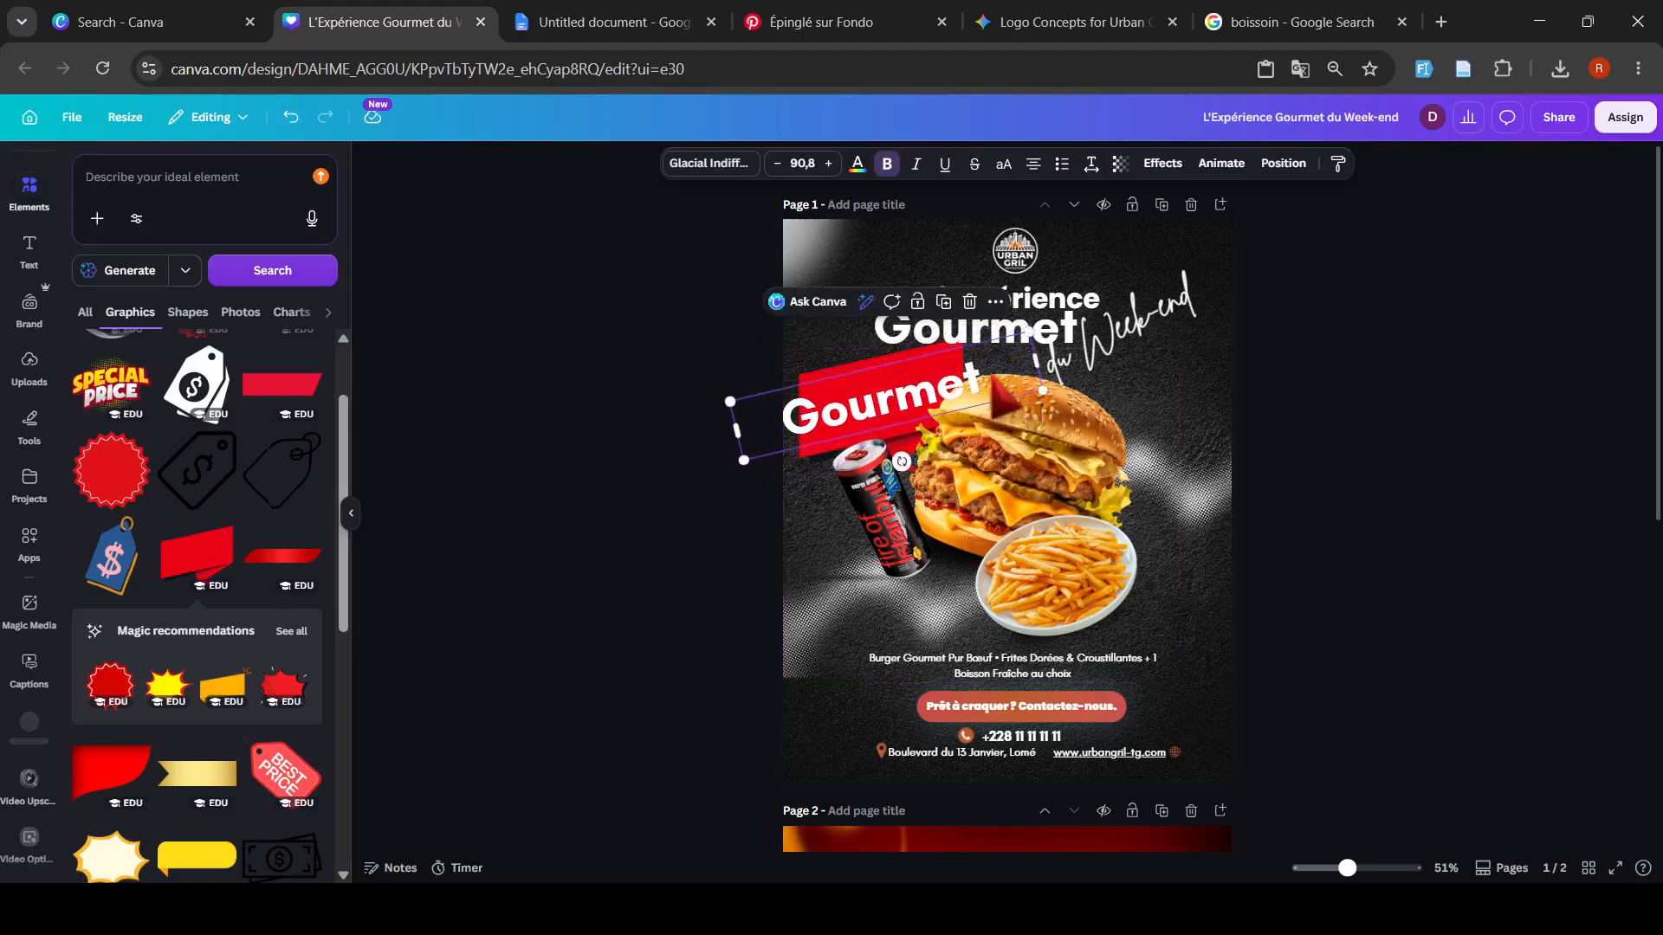
Step: Shrink the tilted "Gourmet" copy to fit the red banner and replace its text with "4 900 FCFA"
drag(1028, 331, 930, 392)
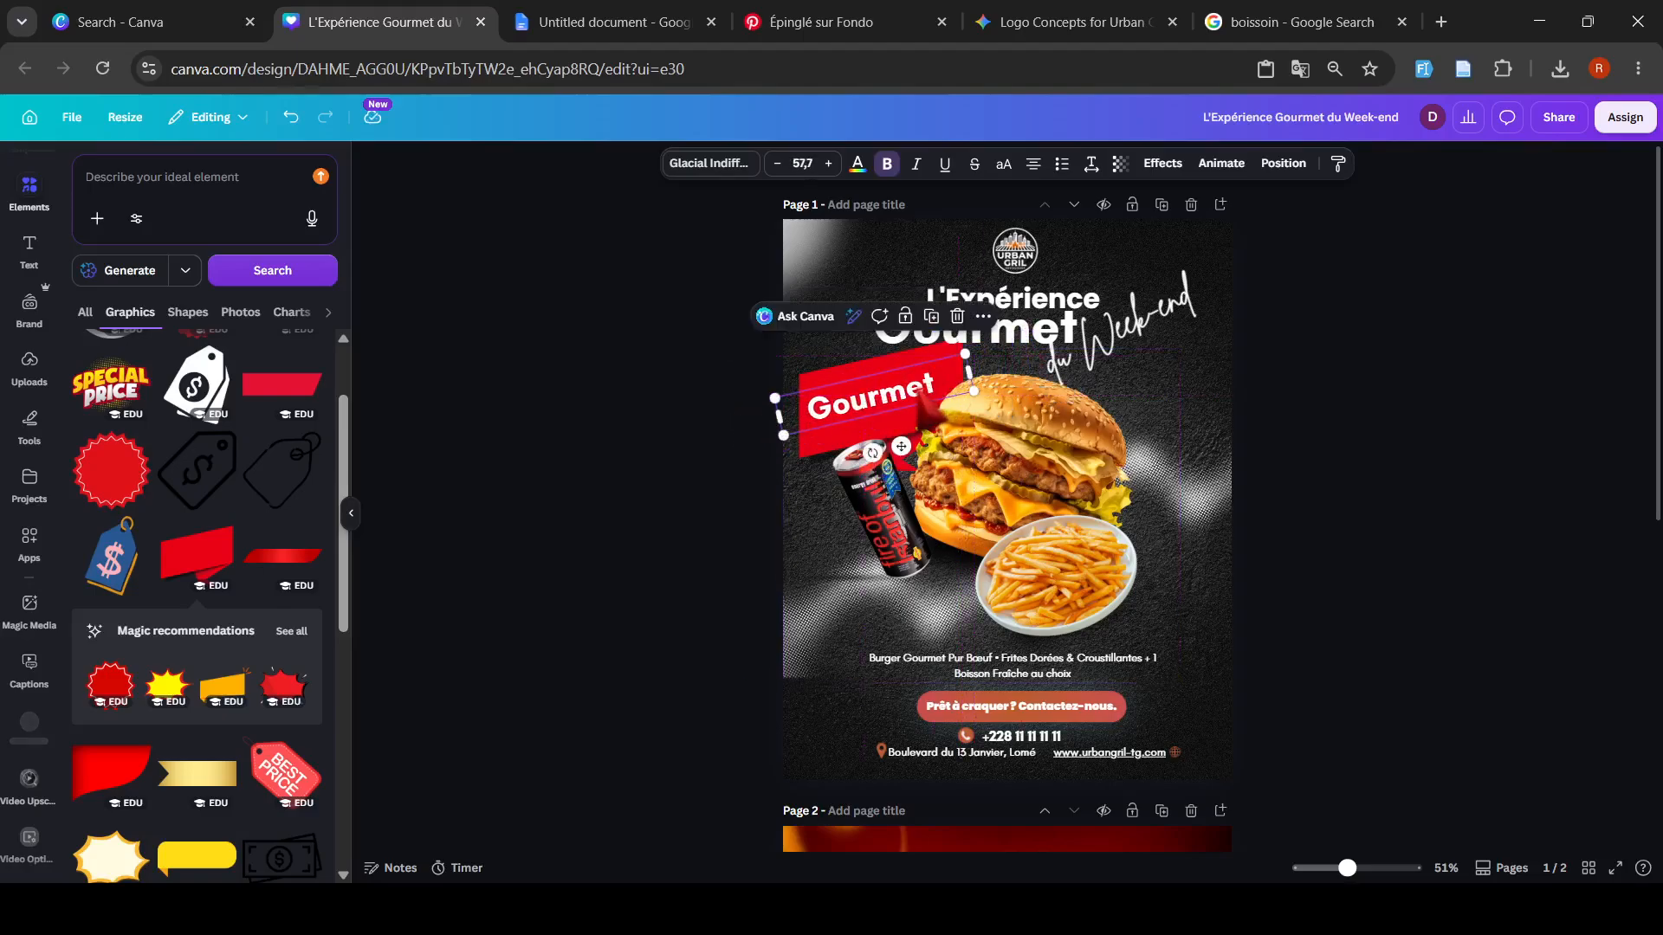
double_click(917, 390)
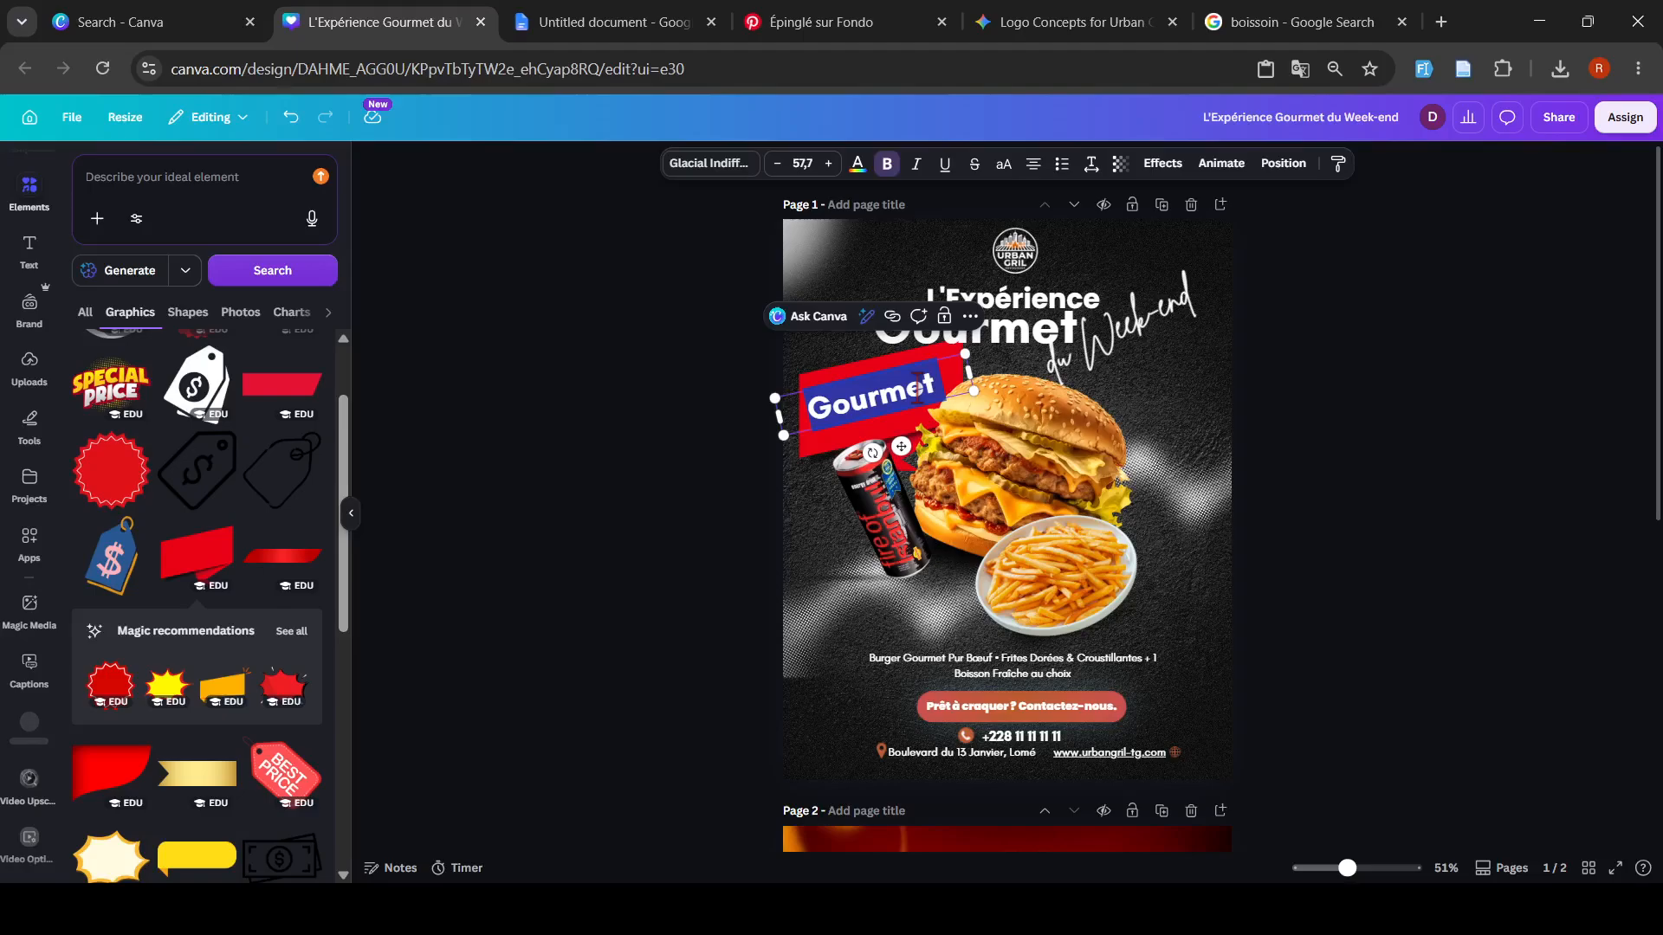
text(4)
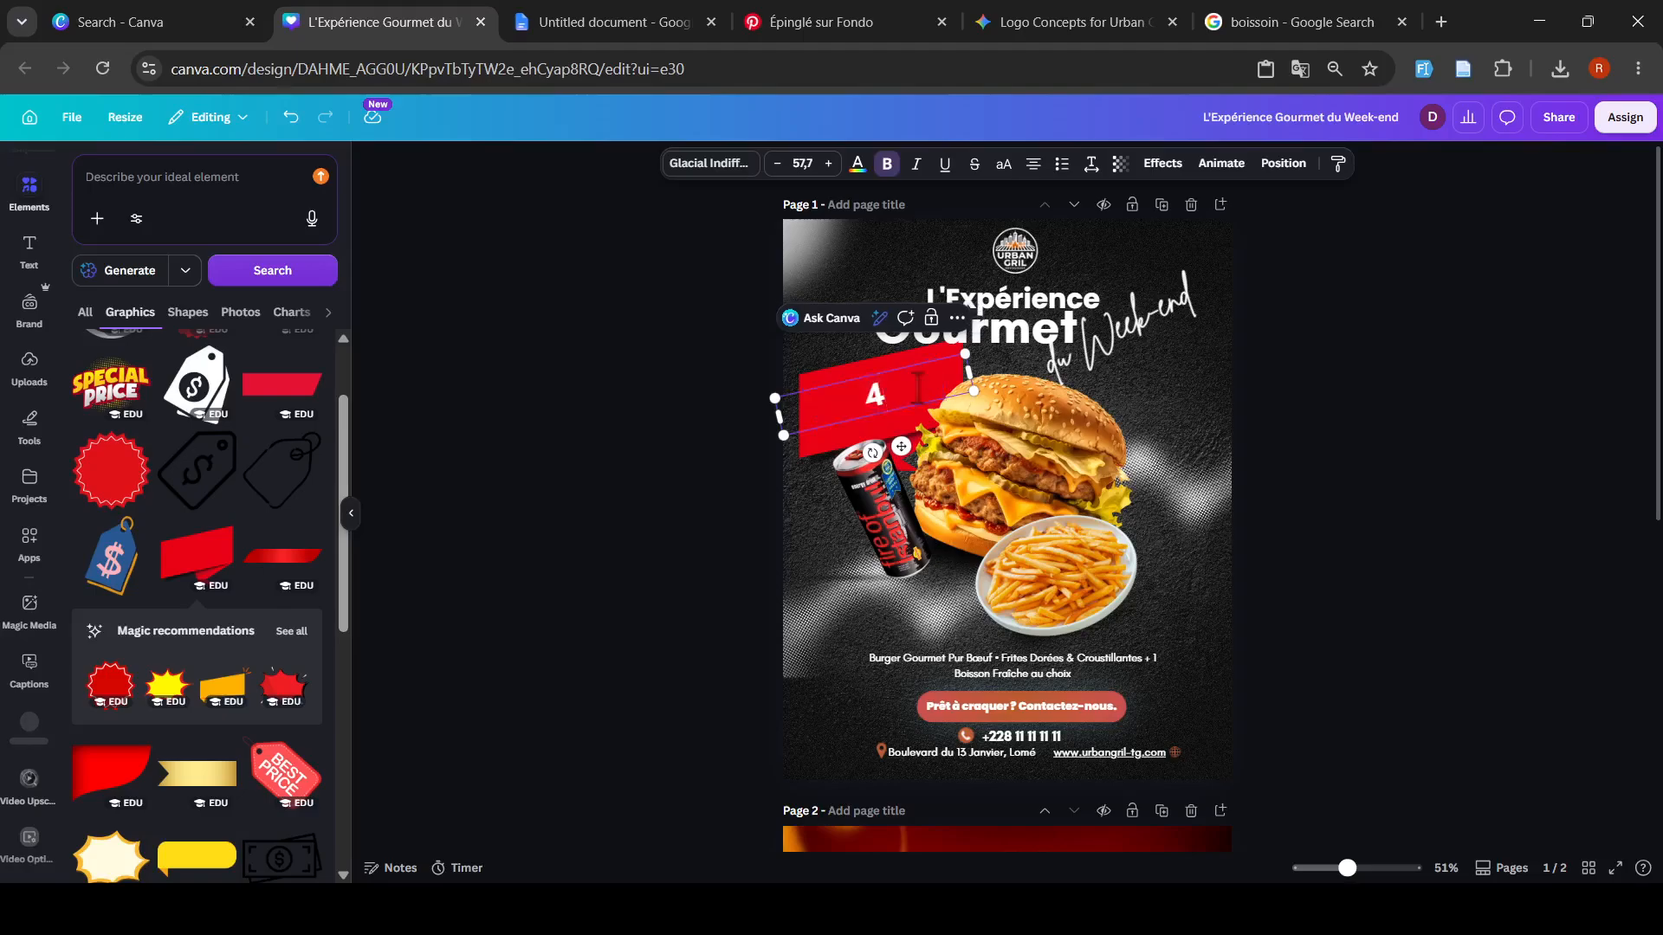
text( 900 FCFA)
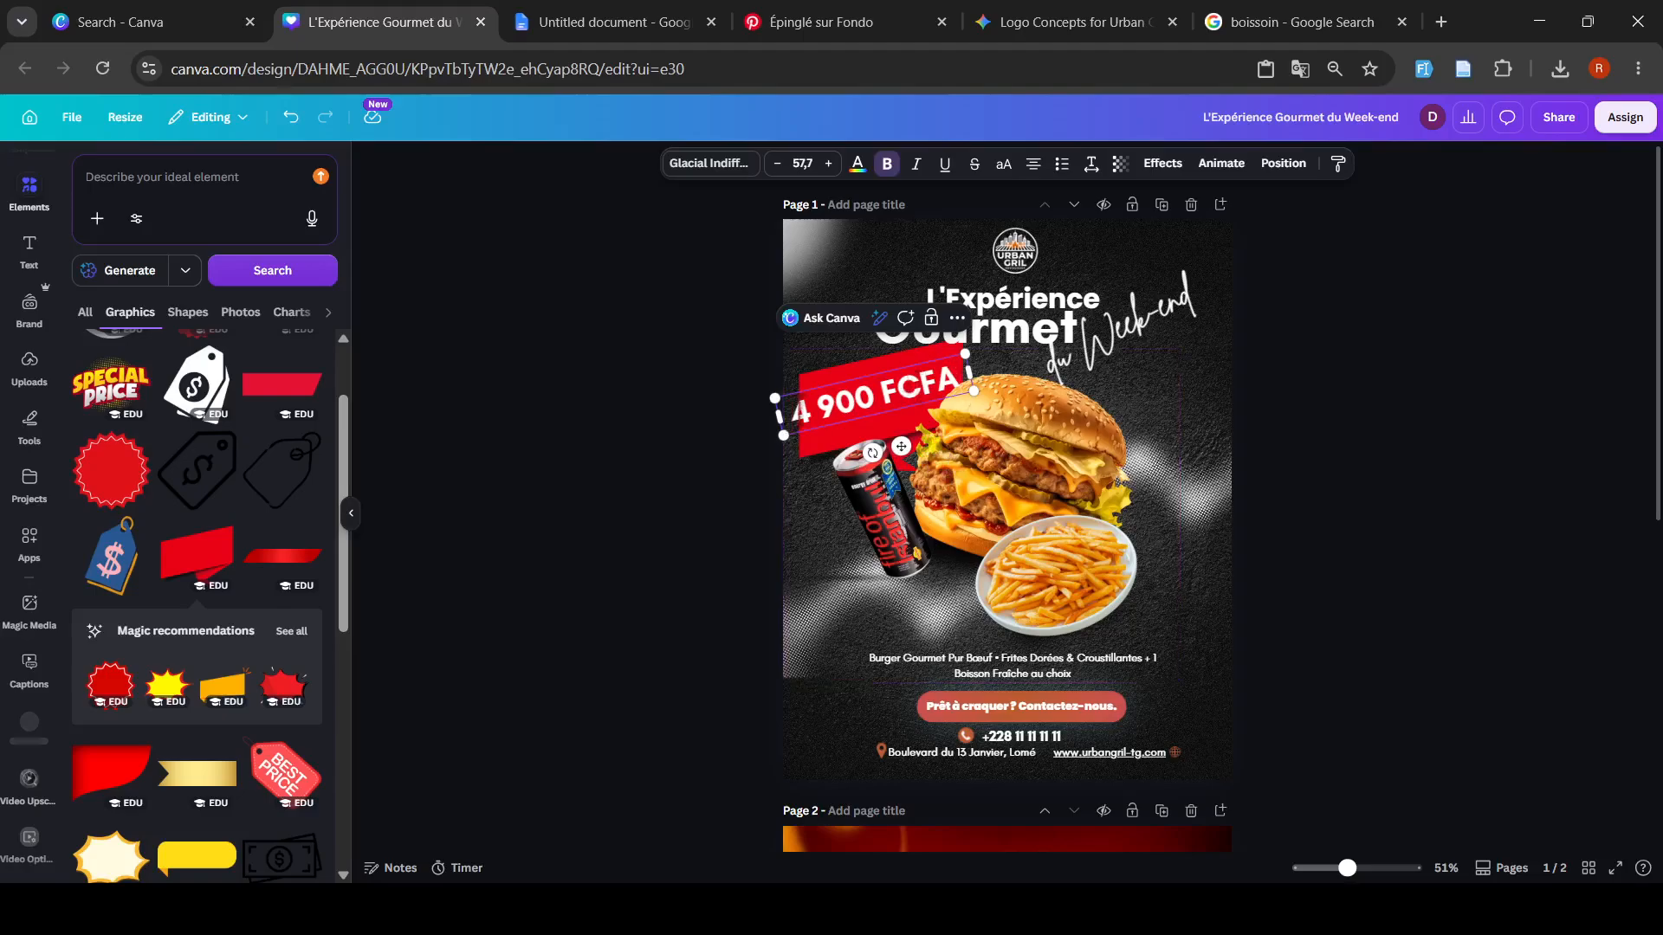
drag(774, 398, 867, 405)
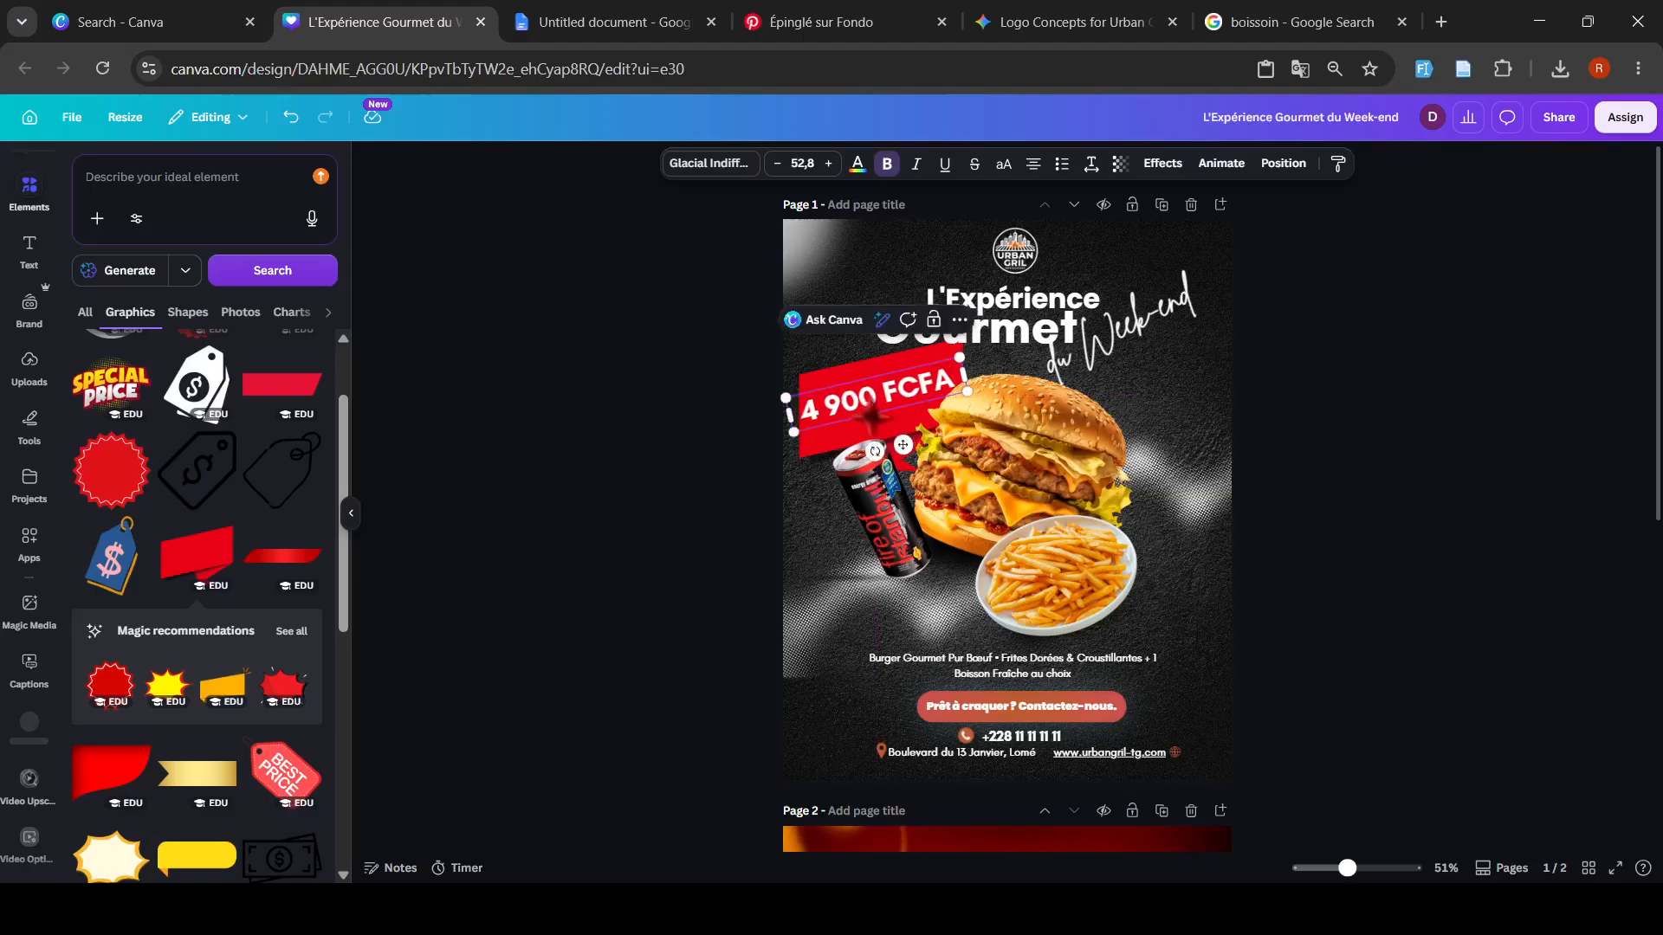
click(900, 429)
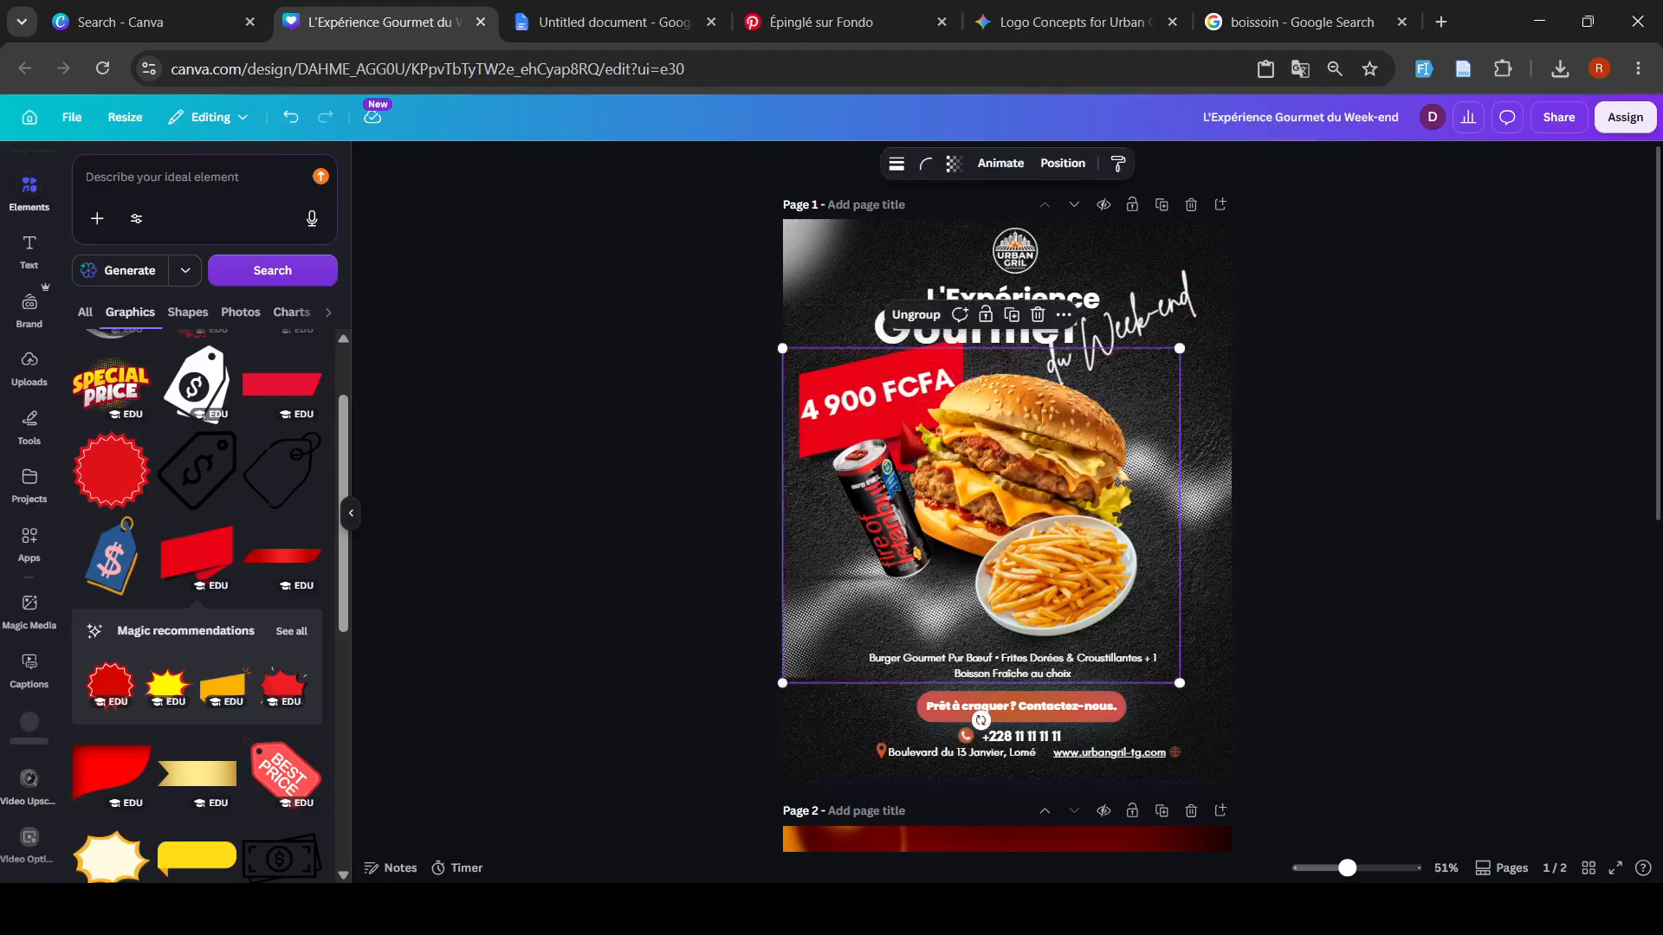
click(872, 393)
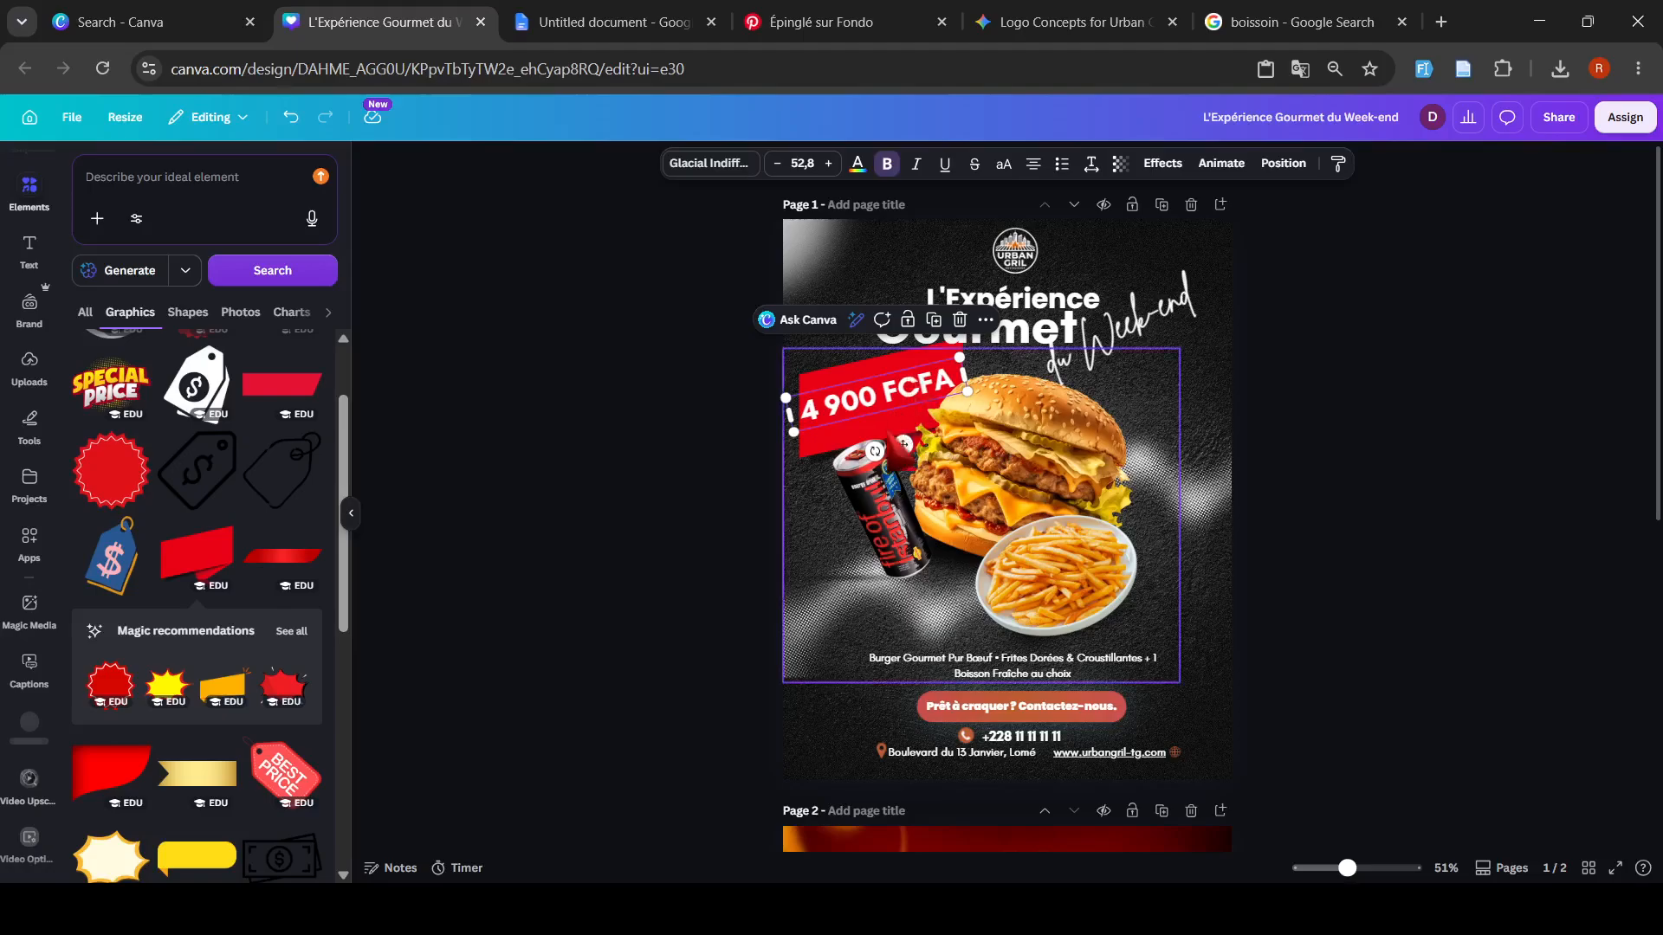
click(901, 446)
click(880, 417)
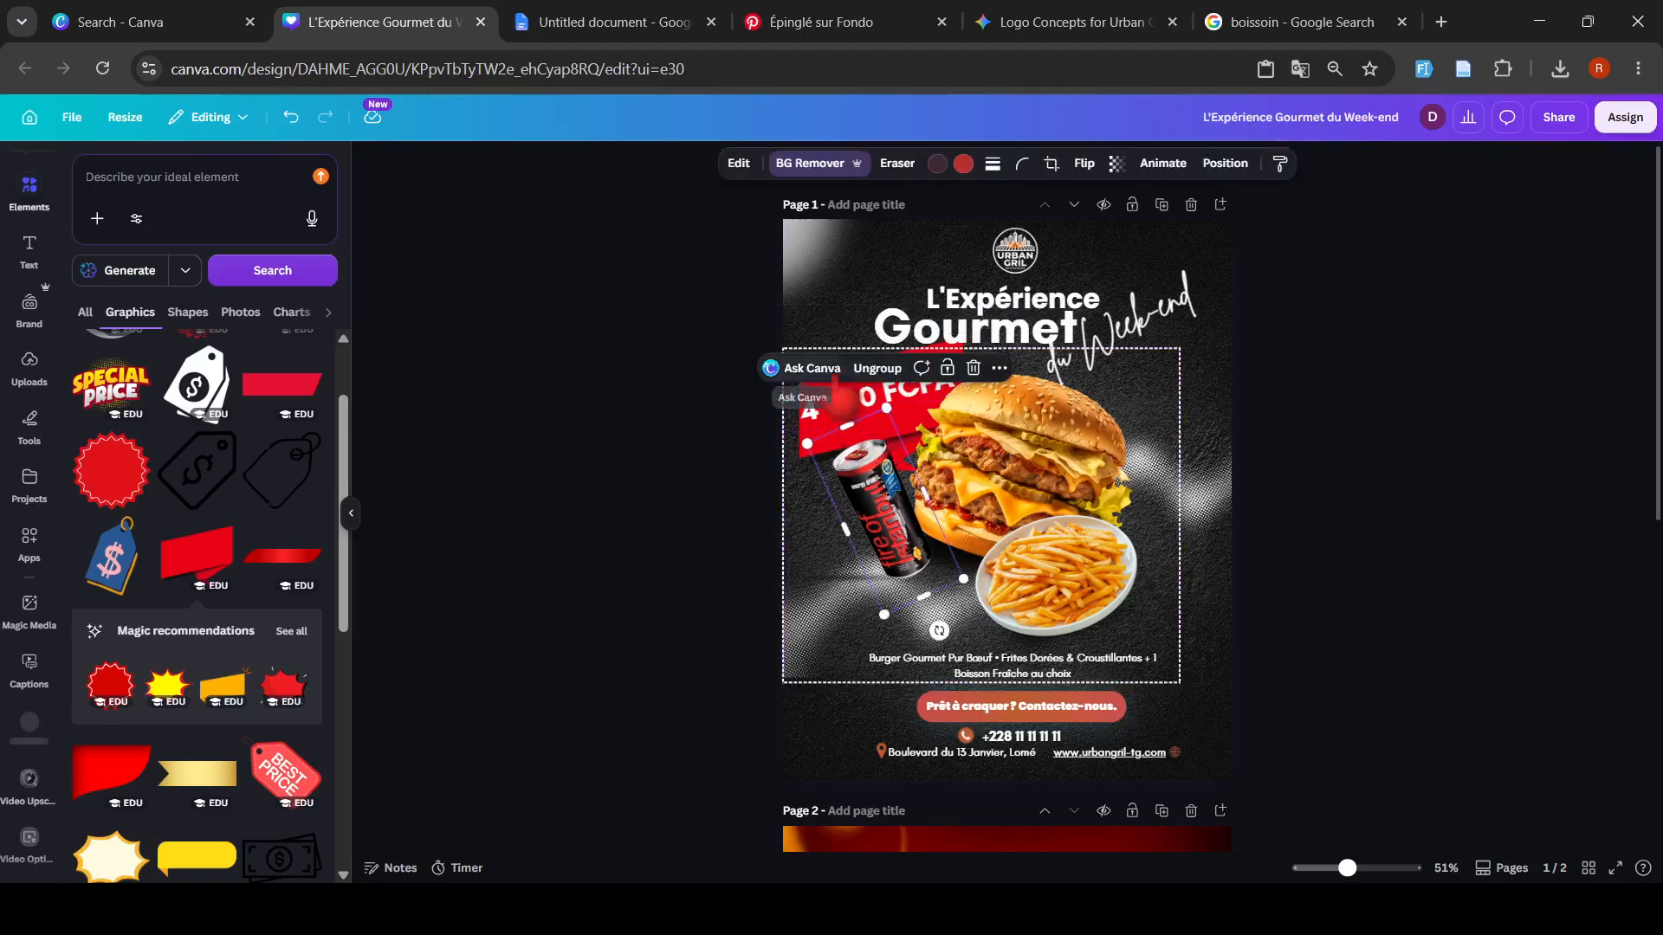
Step: Change the font of the "4 900 FCFA" price text to Anton
click(837, 400)
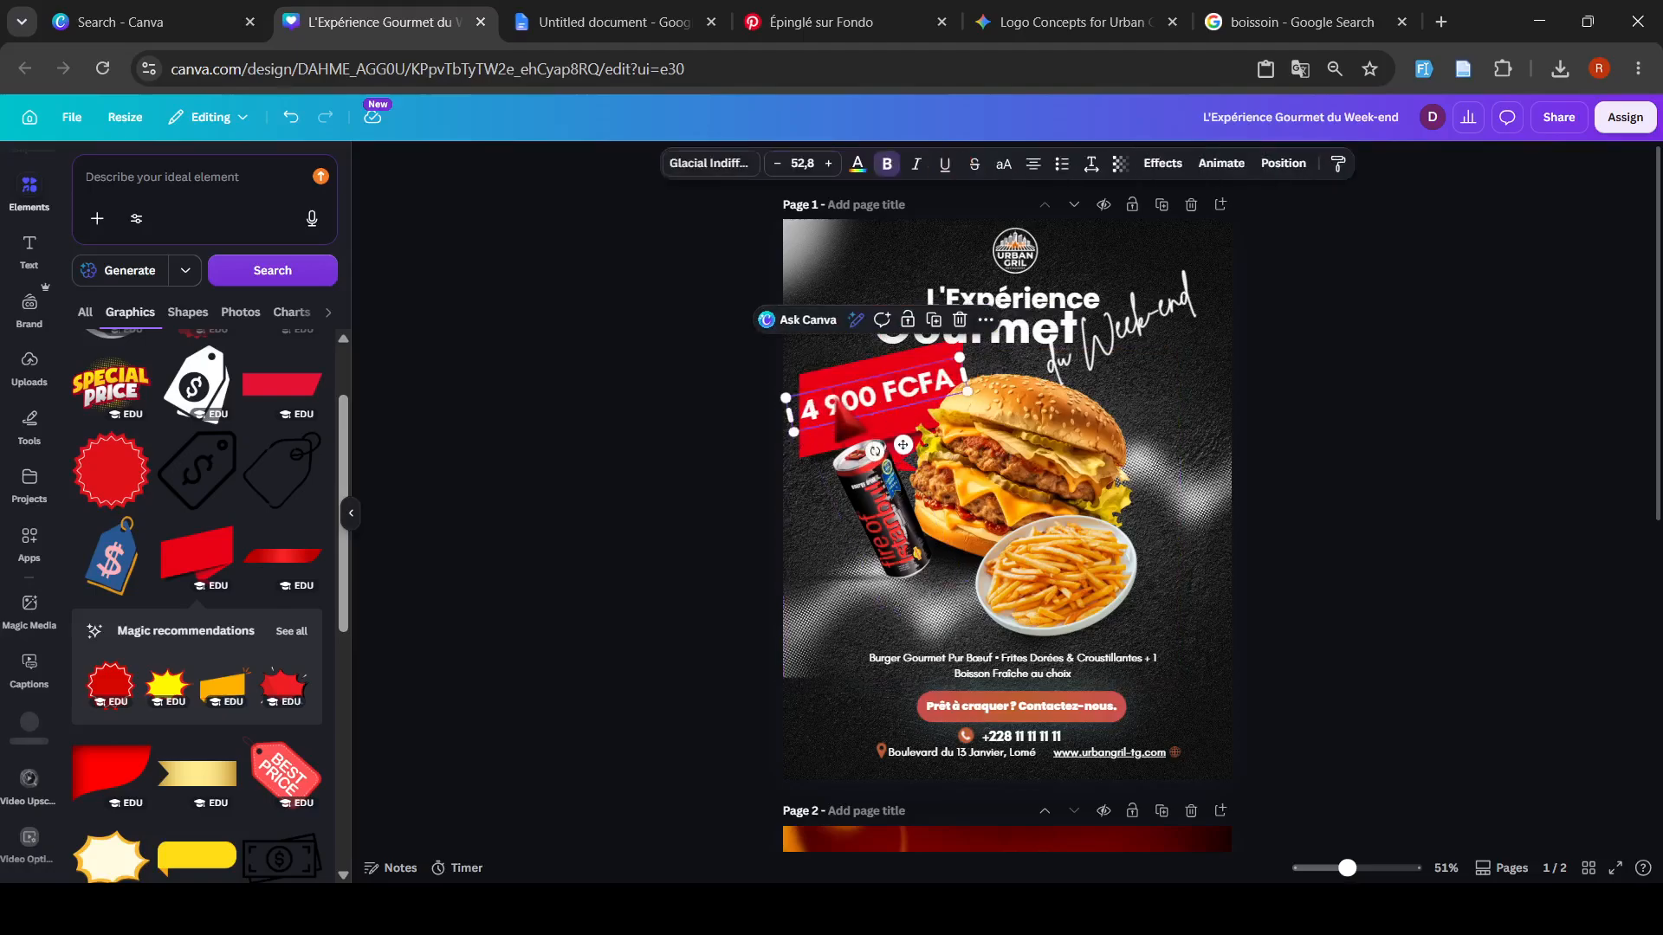
click(714, 164)
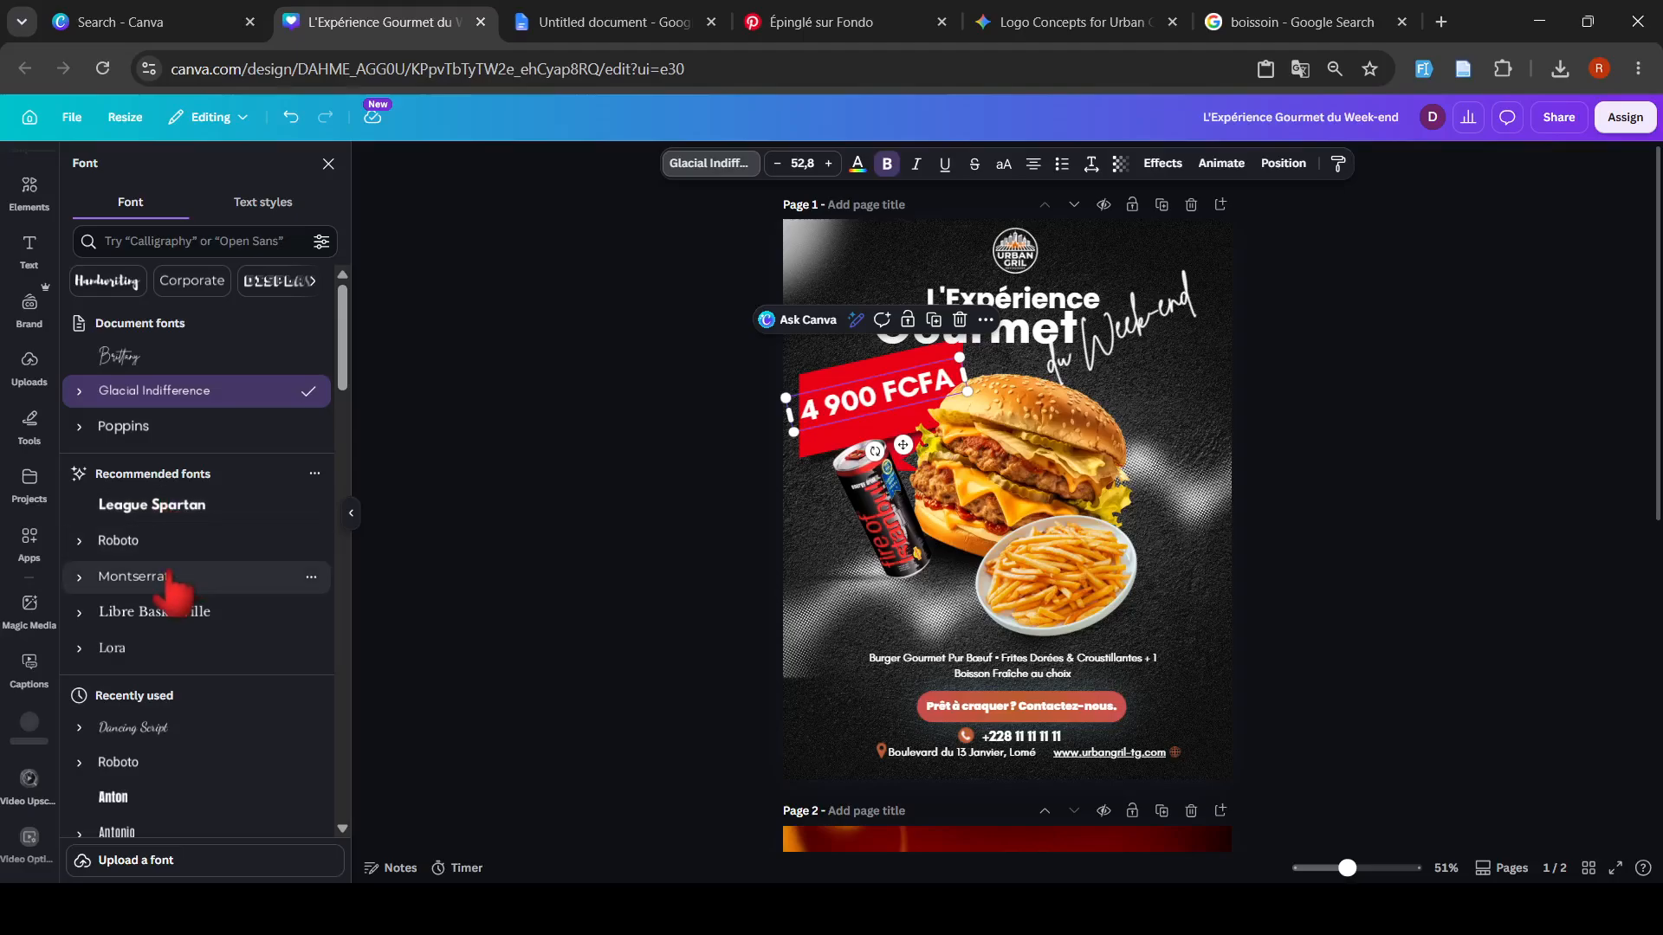
scroll(171, 554, down, 3)
click(151, 660)
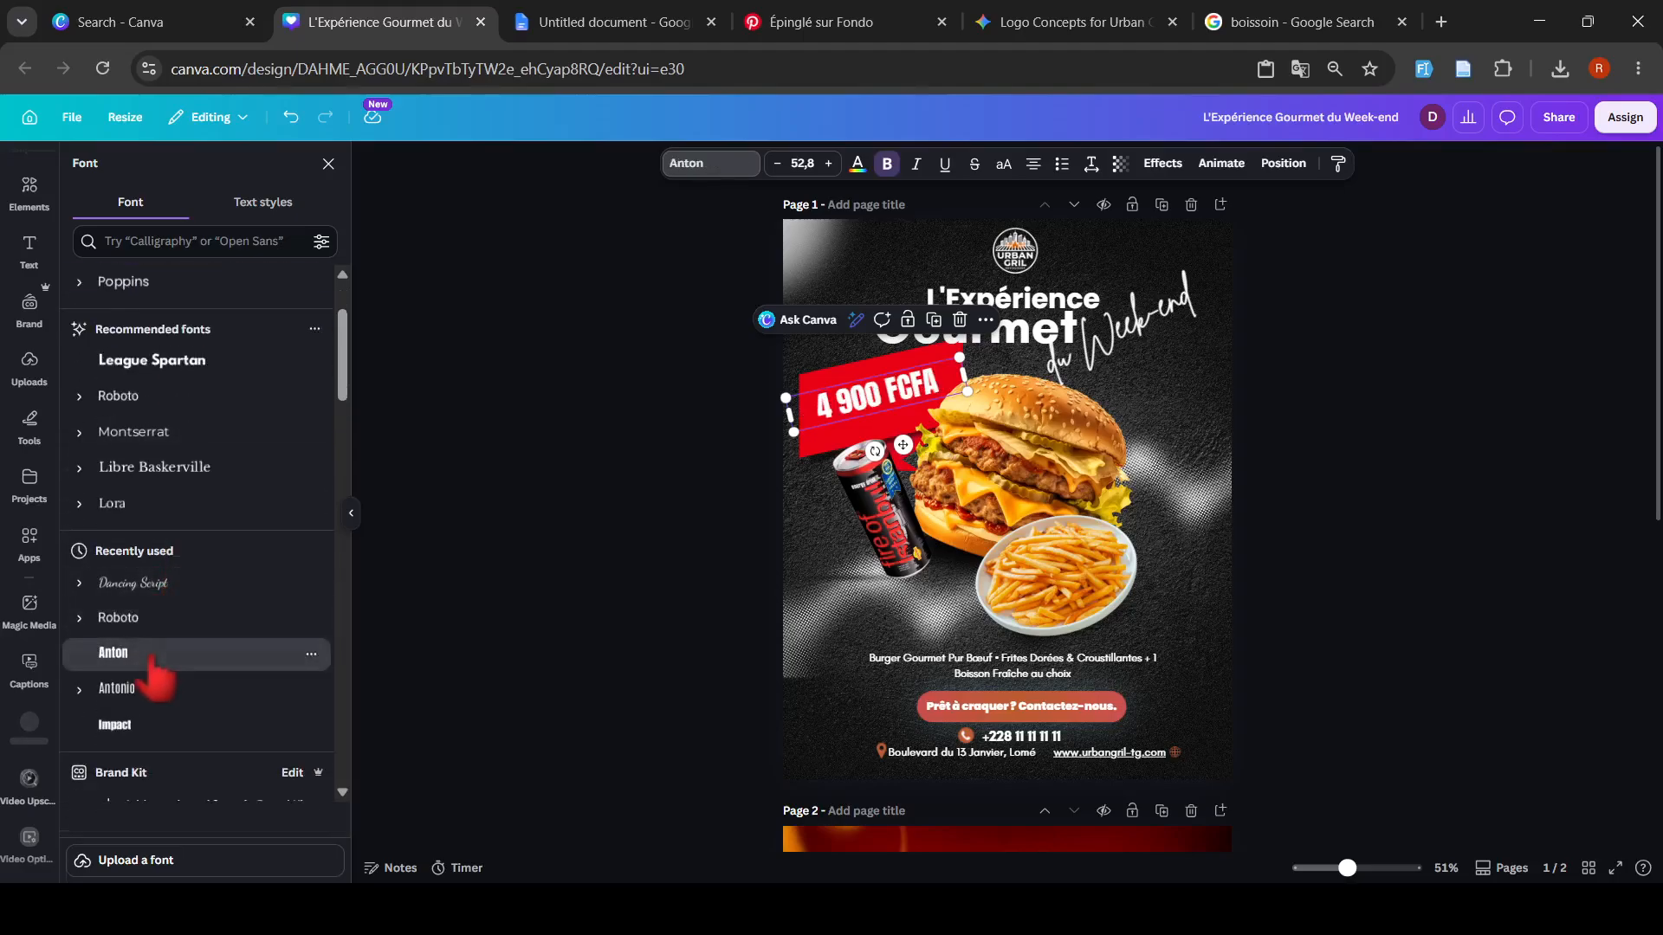
click(139, 728)
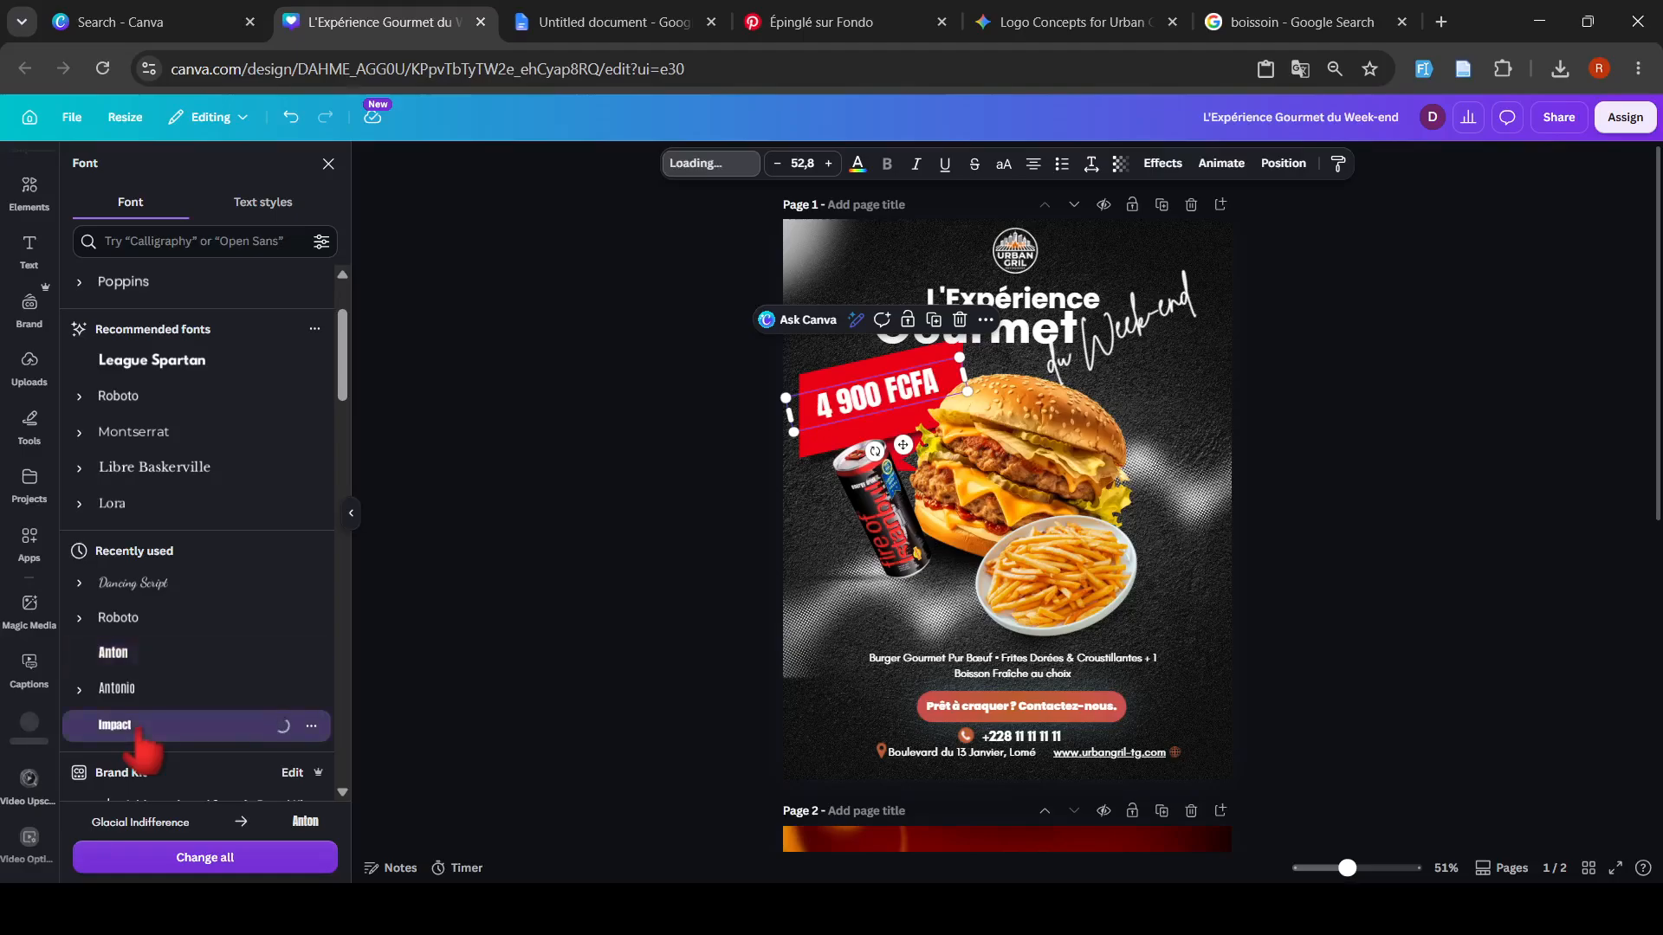
click(154, 658)
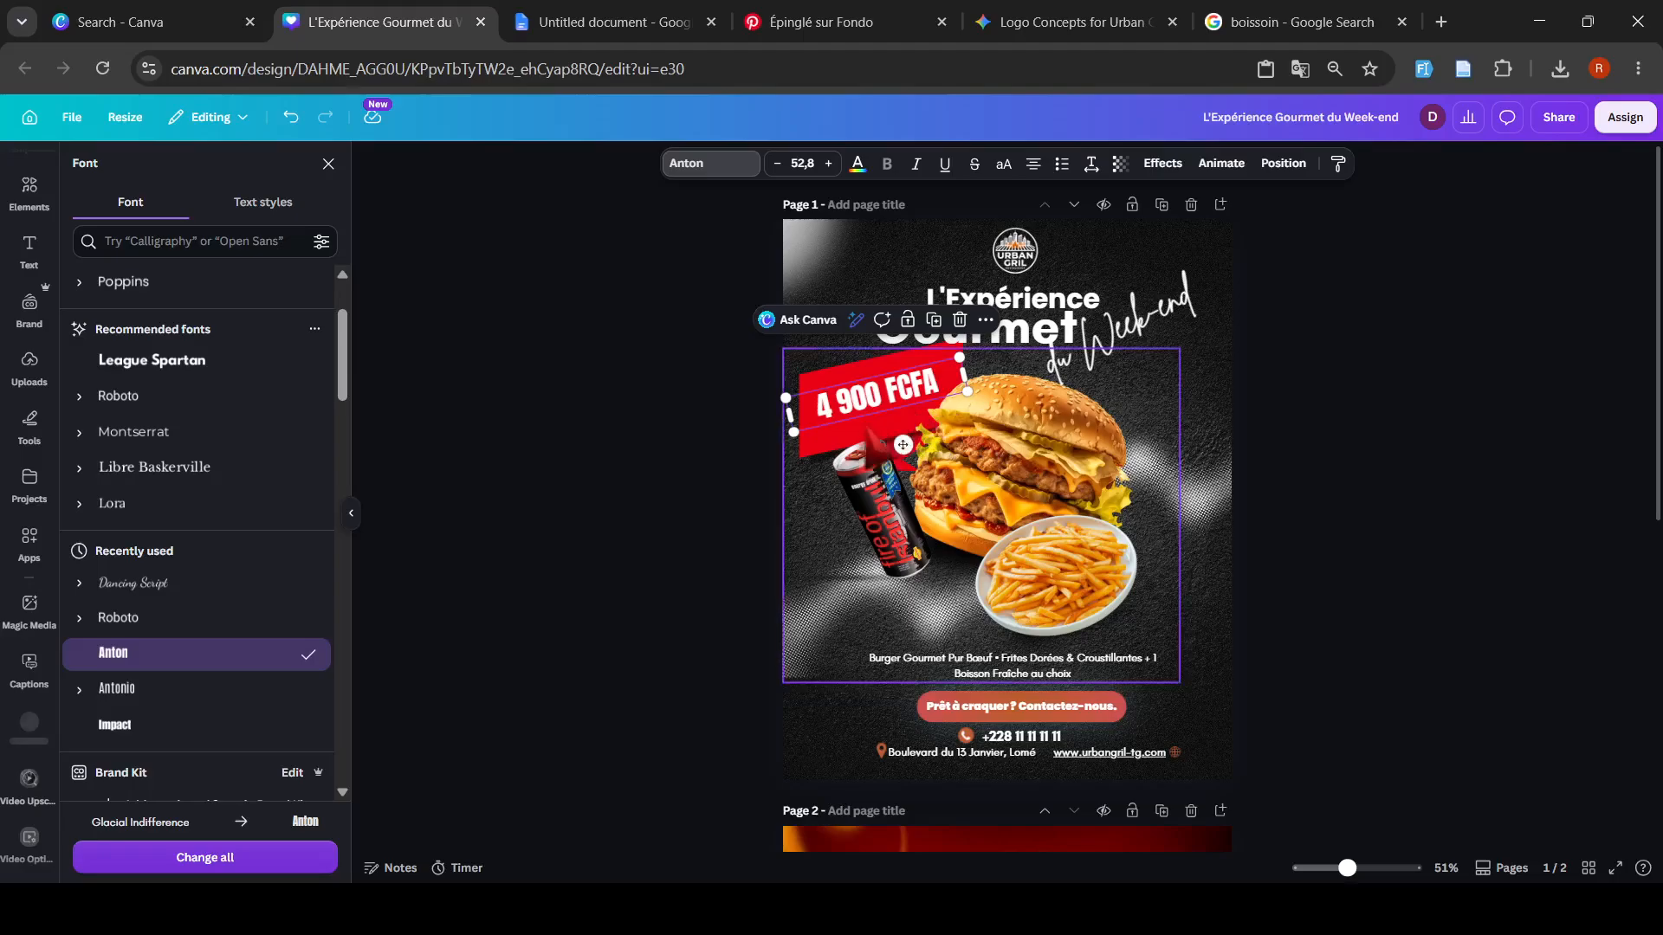
Step: Enlarge the price text to about size 63 and centre it on the red banner
drag(790, 433, 766, 459)
drag(896, 414, 887, 398)
drag(987, 341, 970, 348)
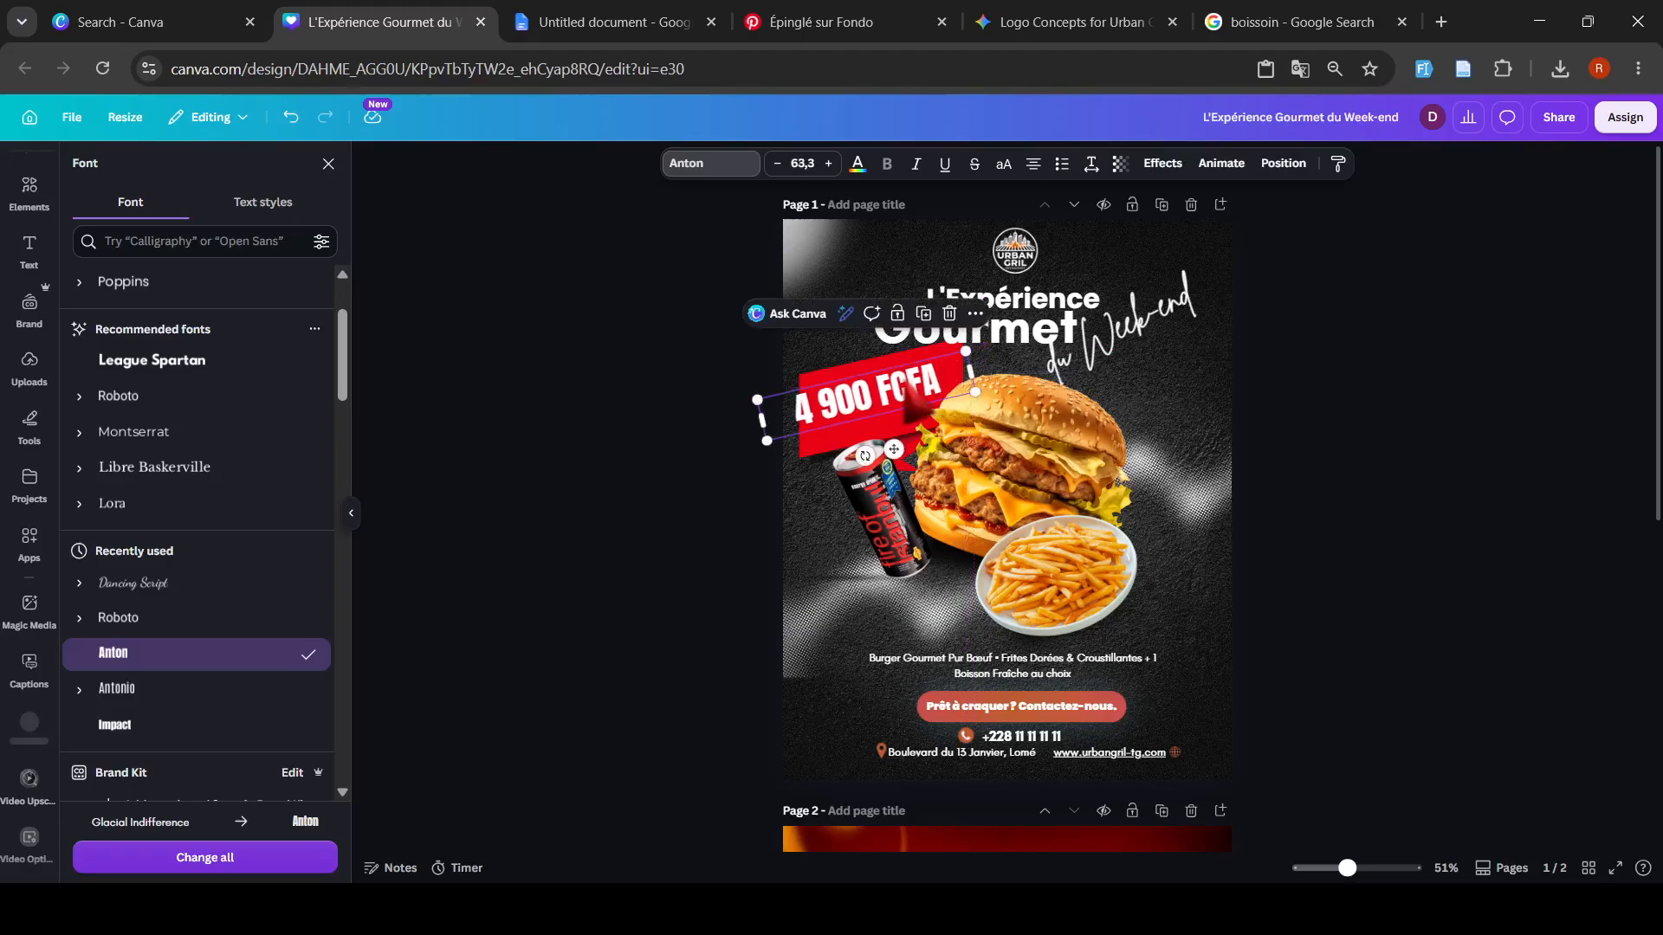
click(1377, 602)
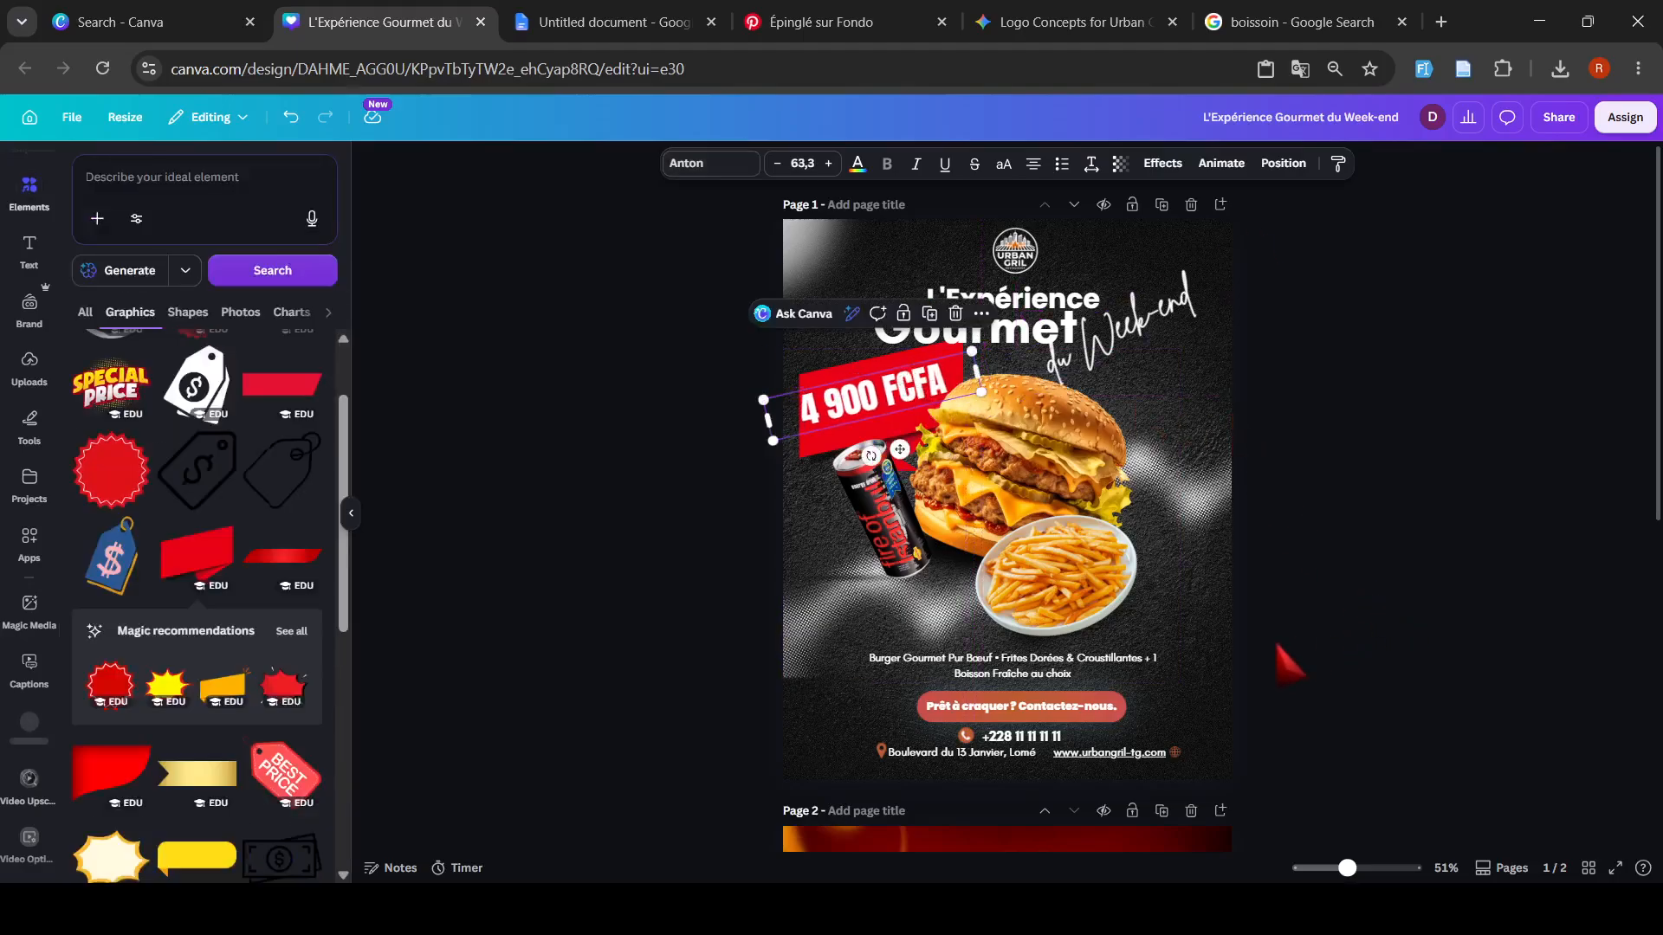
click(1399, 651)
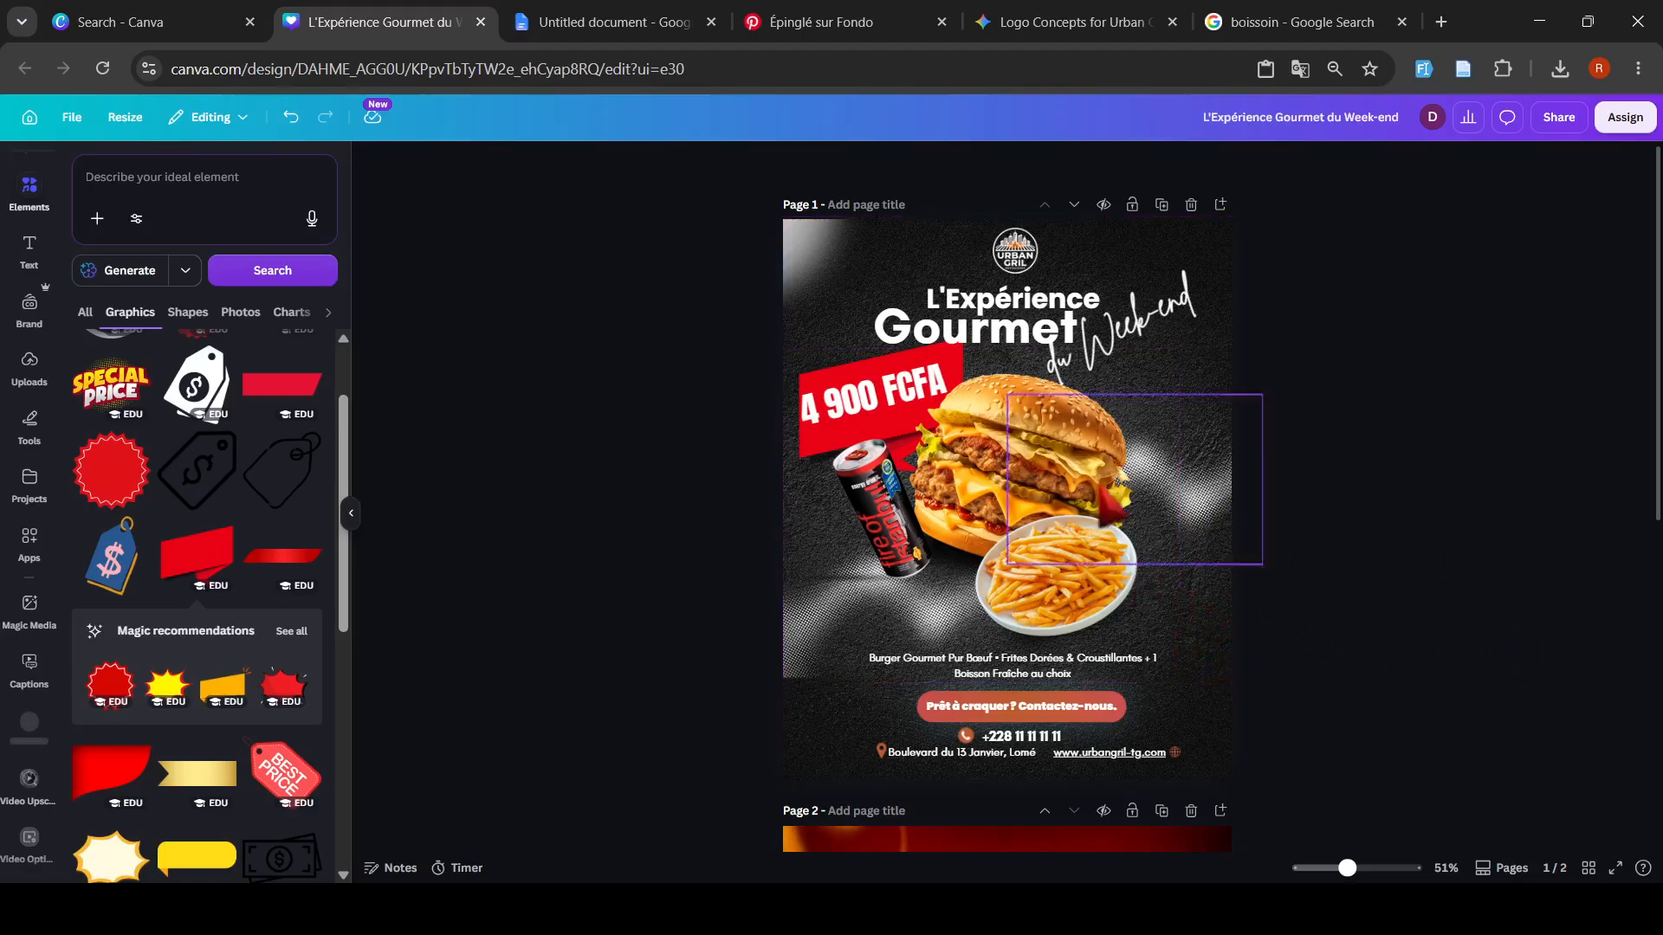
scroll(1090, 429, down, 5)
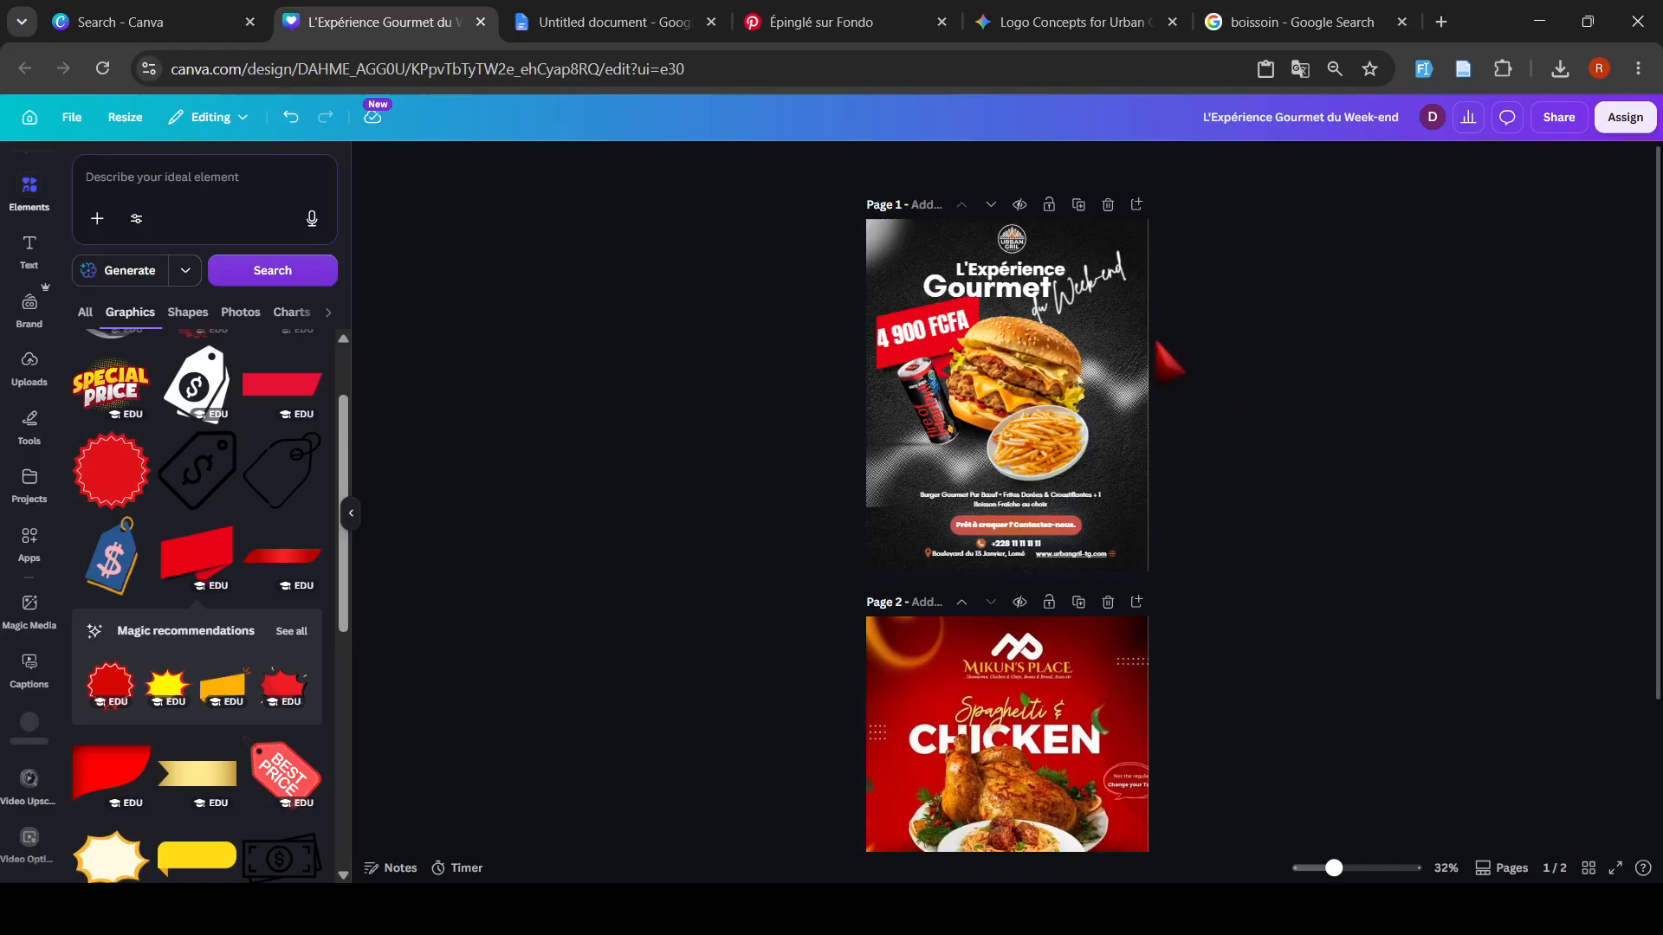
click(1084, 285)
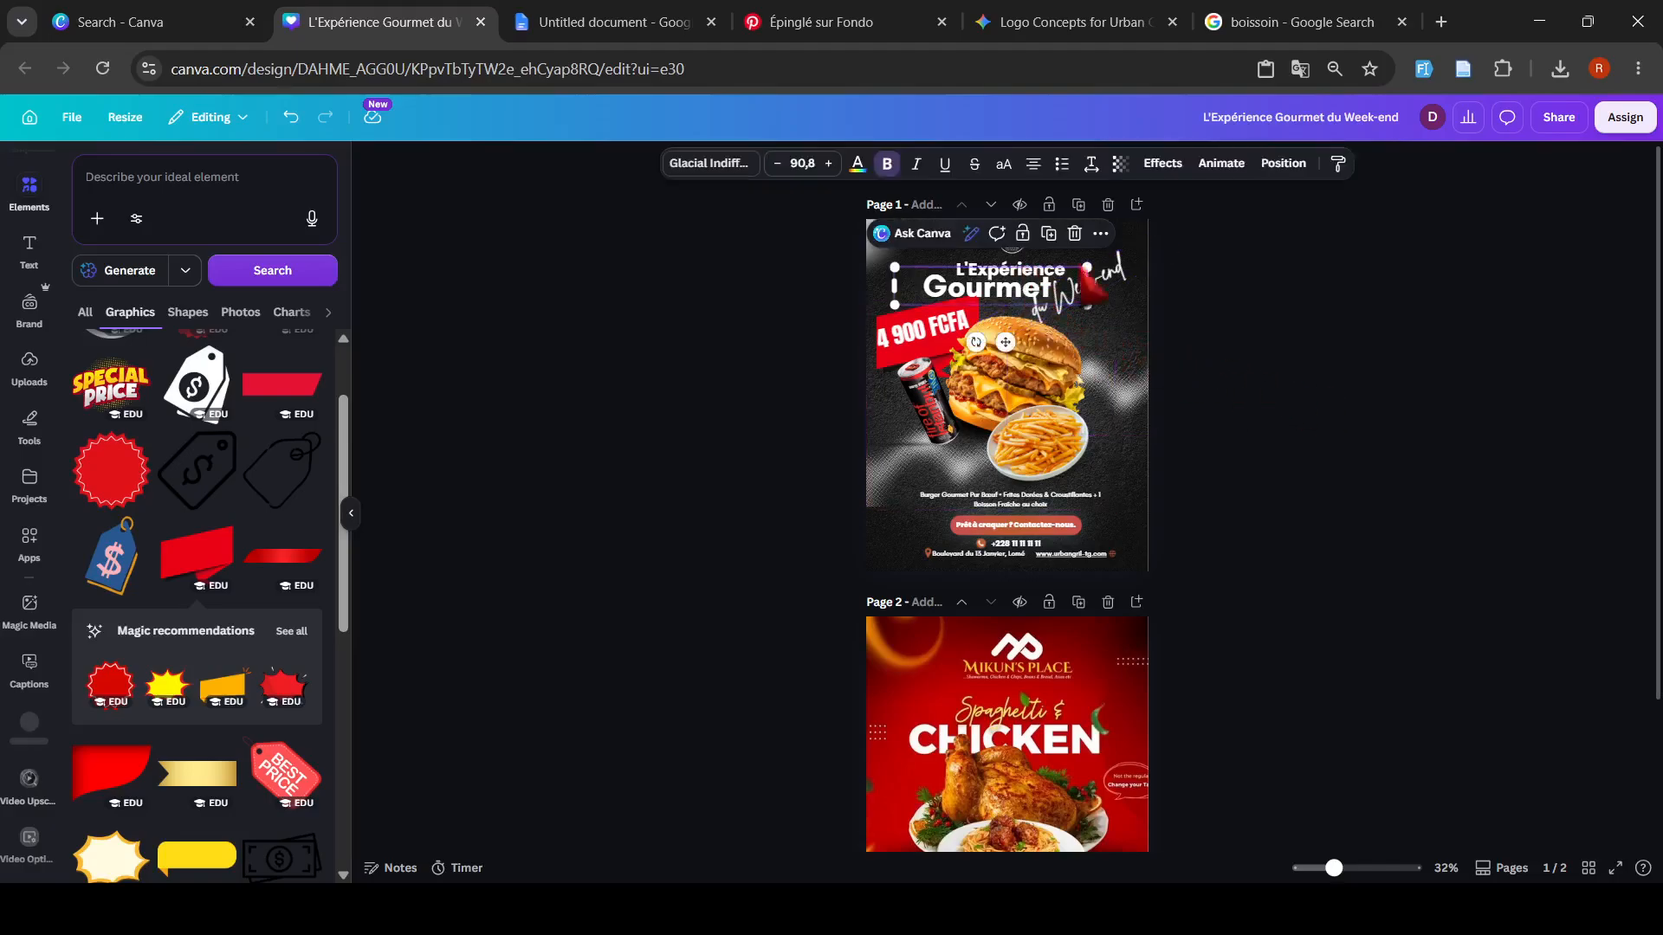
key(Escape)
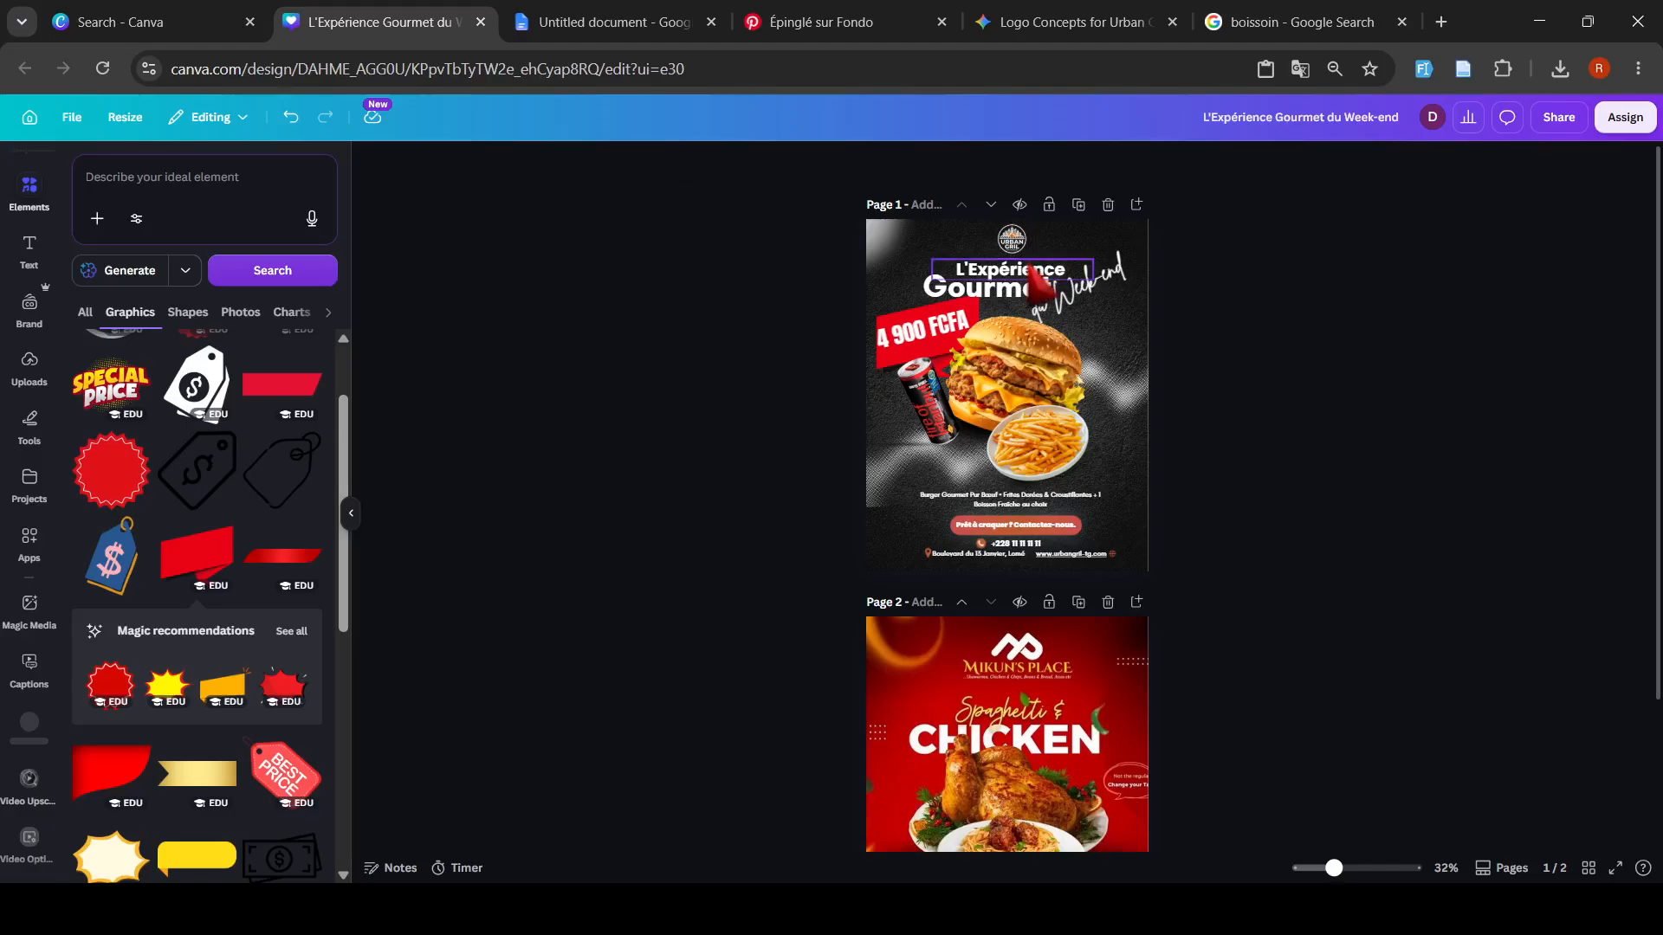
click(1035, 279)
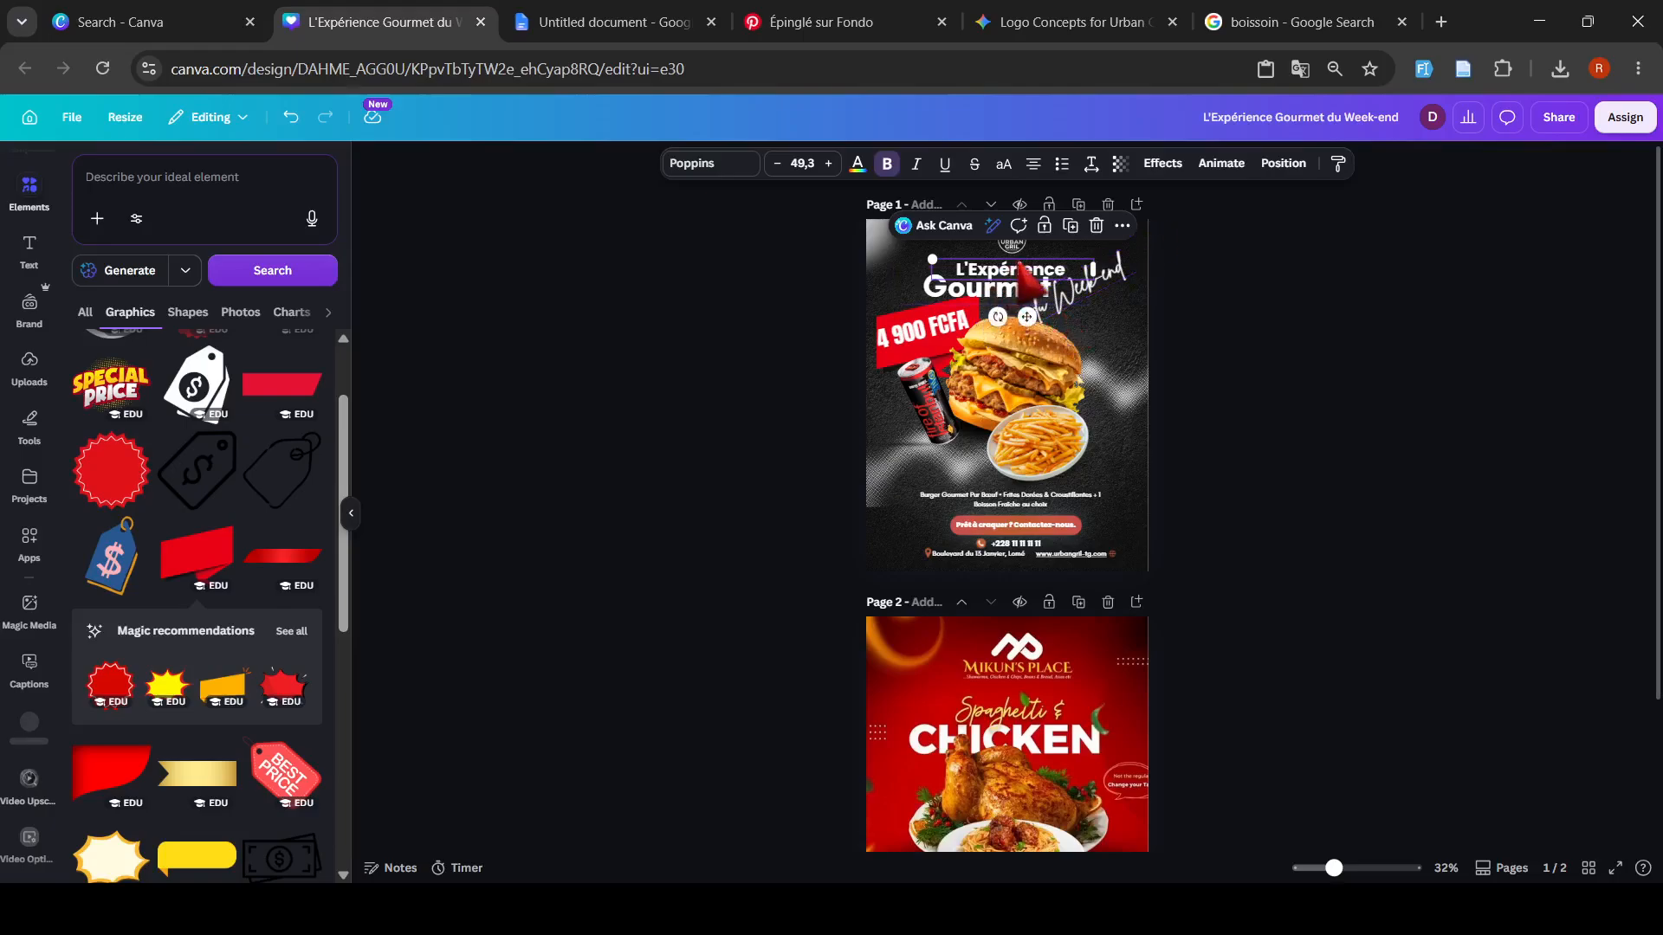
click(1183, 489)
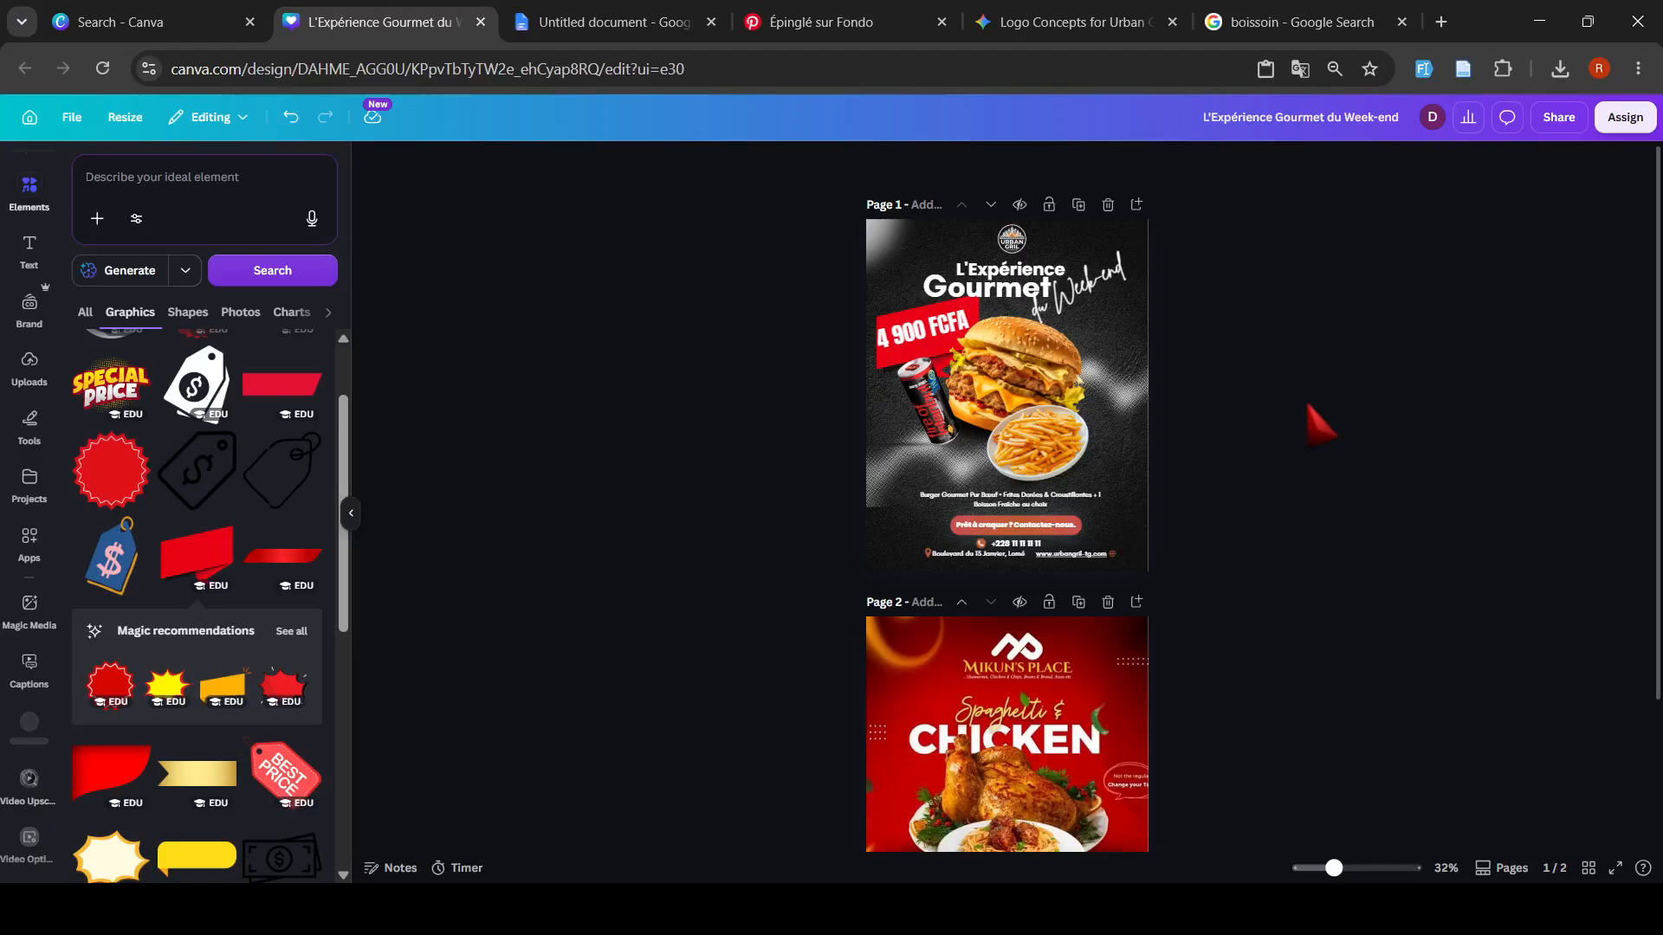
Step: Split the flat chicken poster image on page 2 into separate editable elements with Magic Layers
scroll(1304, 400, down, 2)
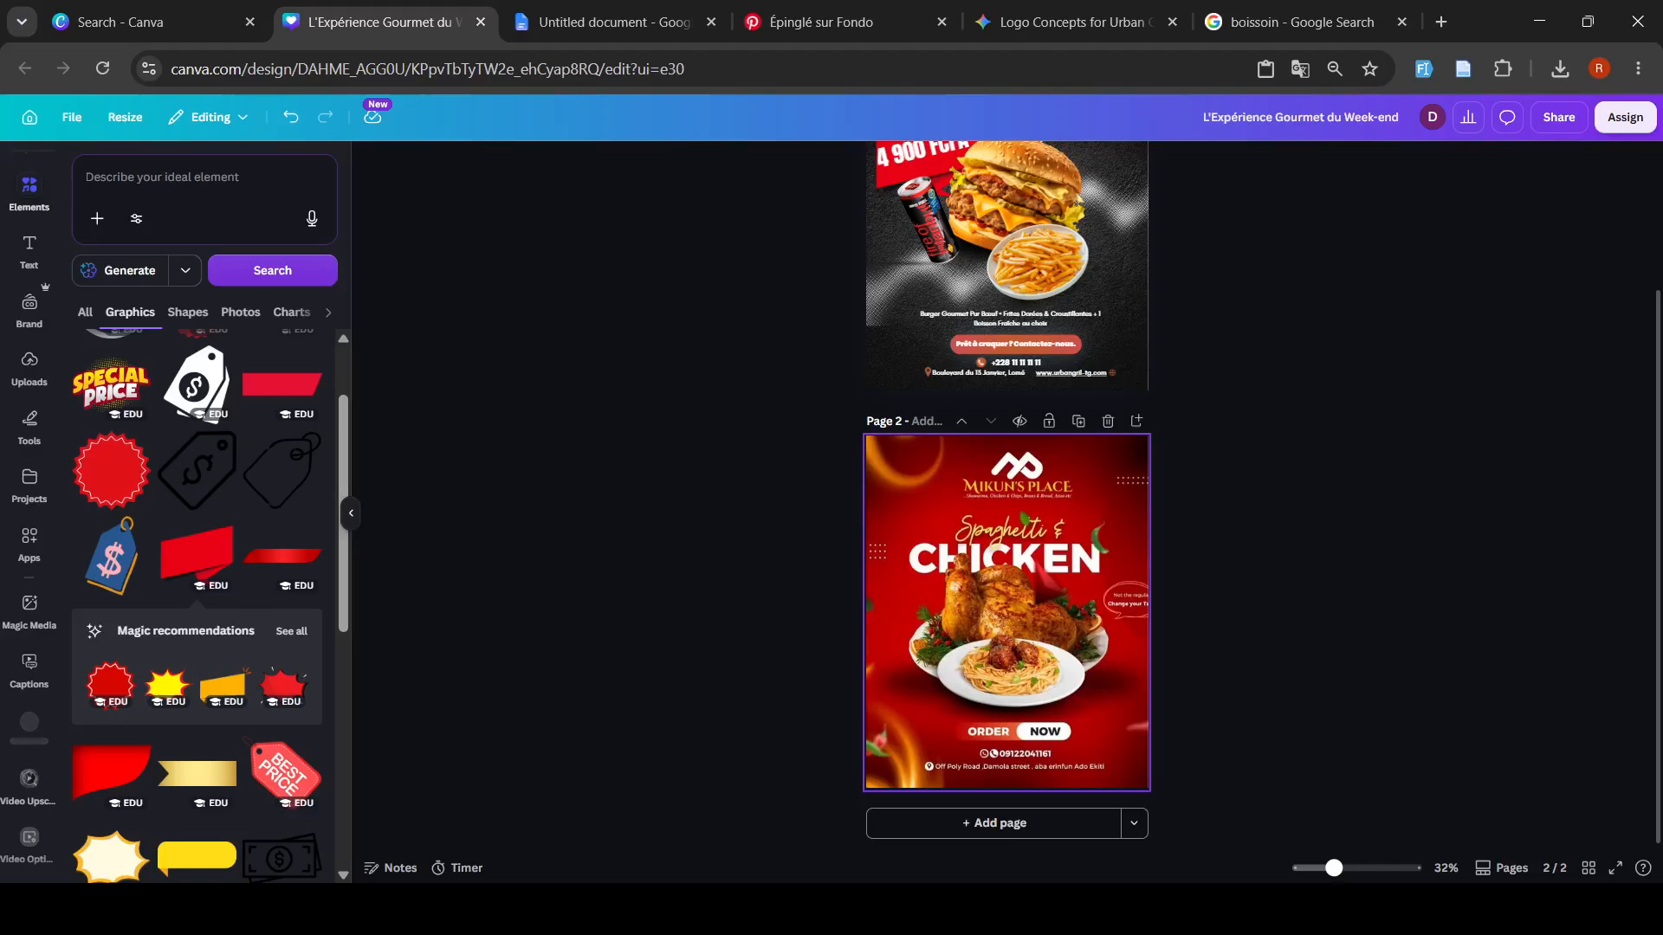
scroll(1007, 557, up, 4)
scroll(1007, 557, down, 2)
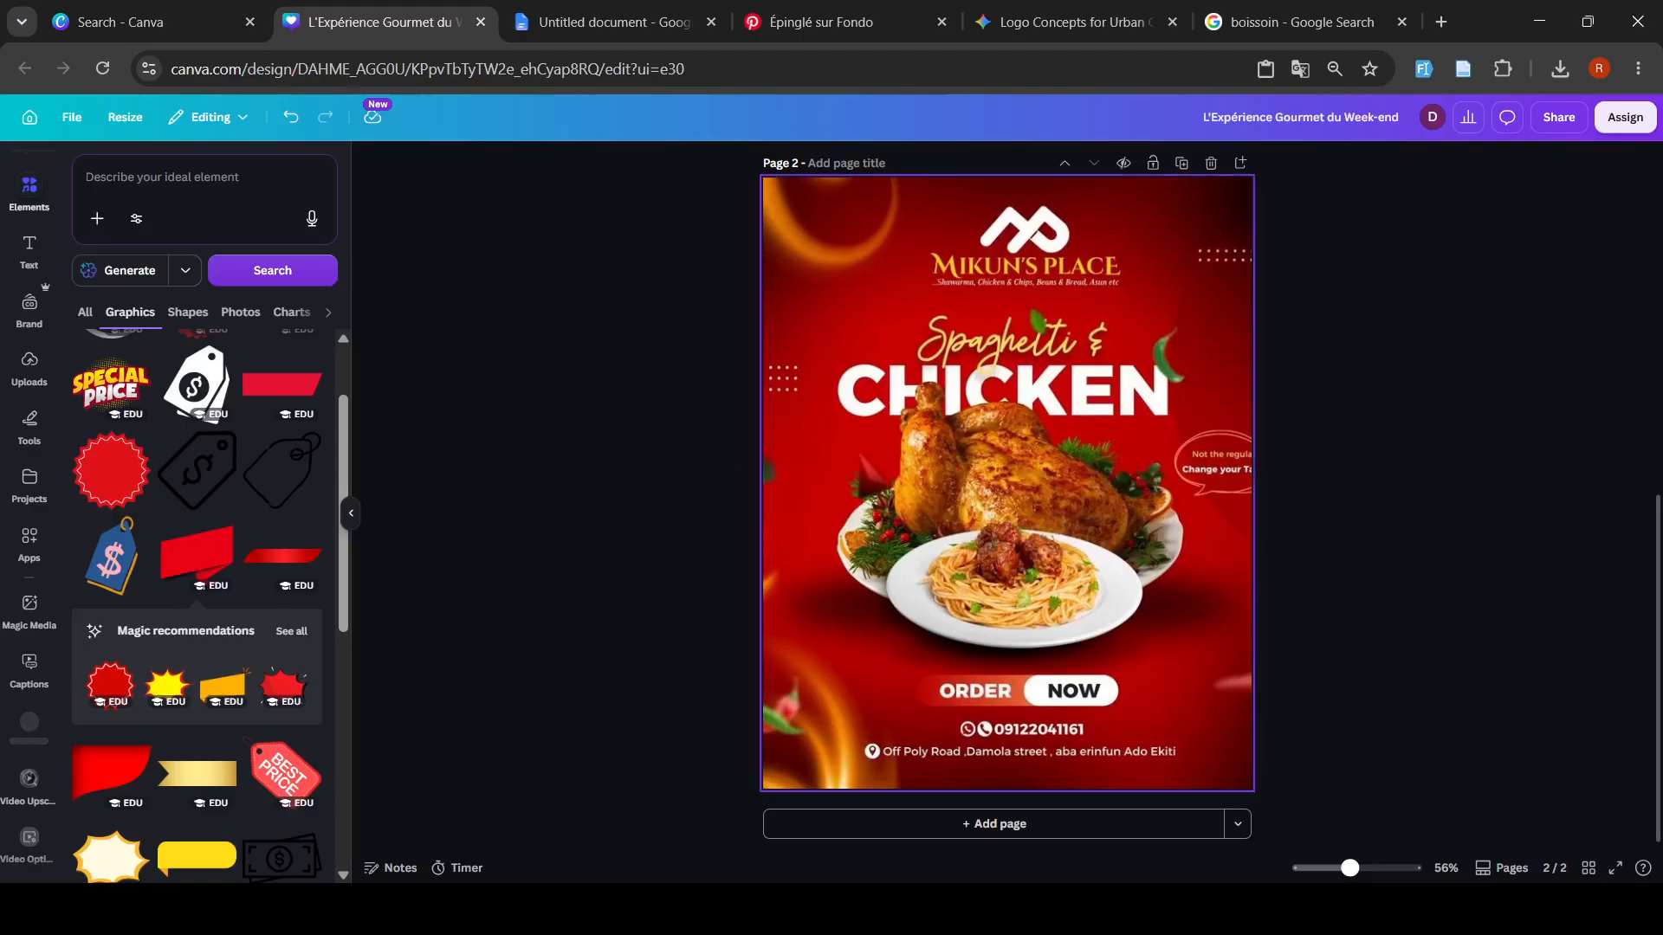
click(1007, 483)
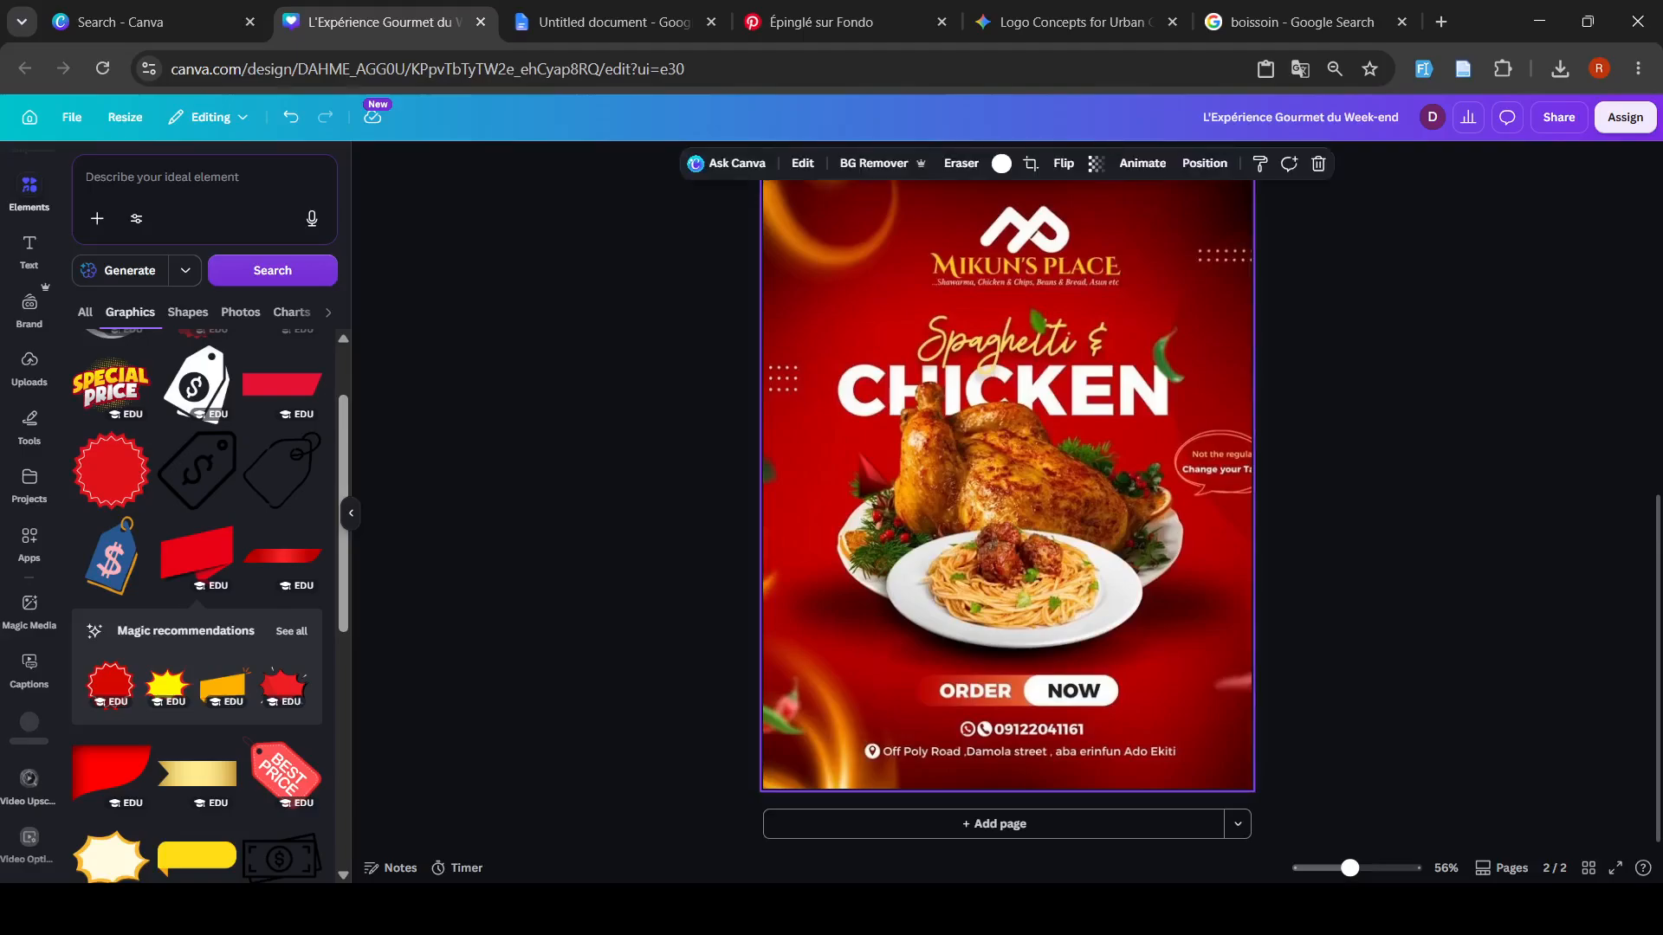
click(802, 164)
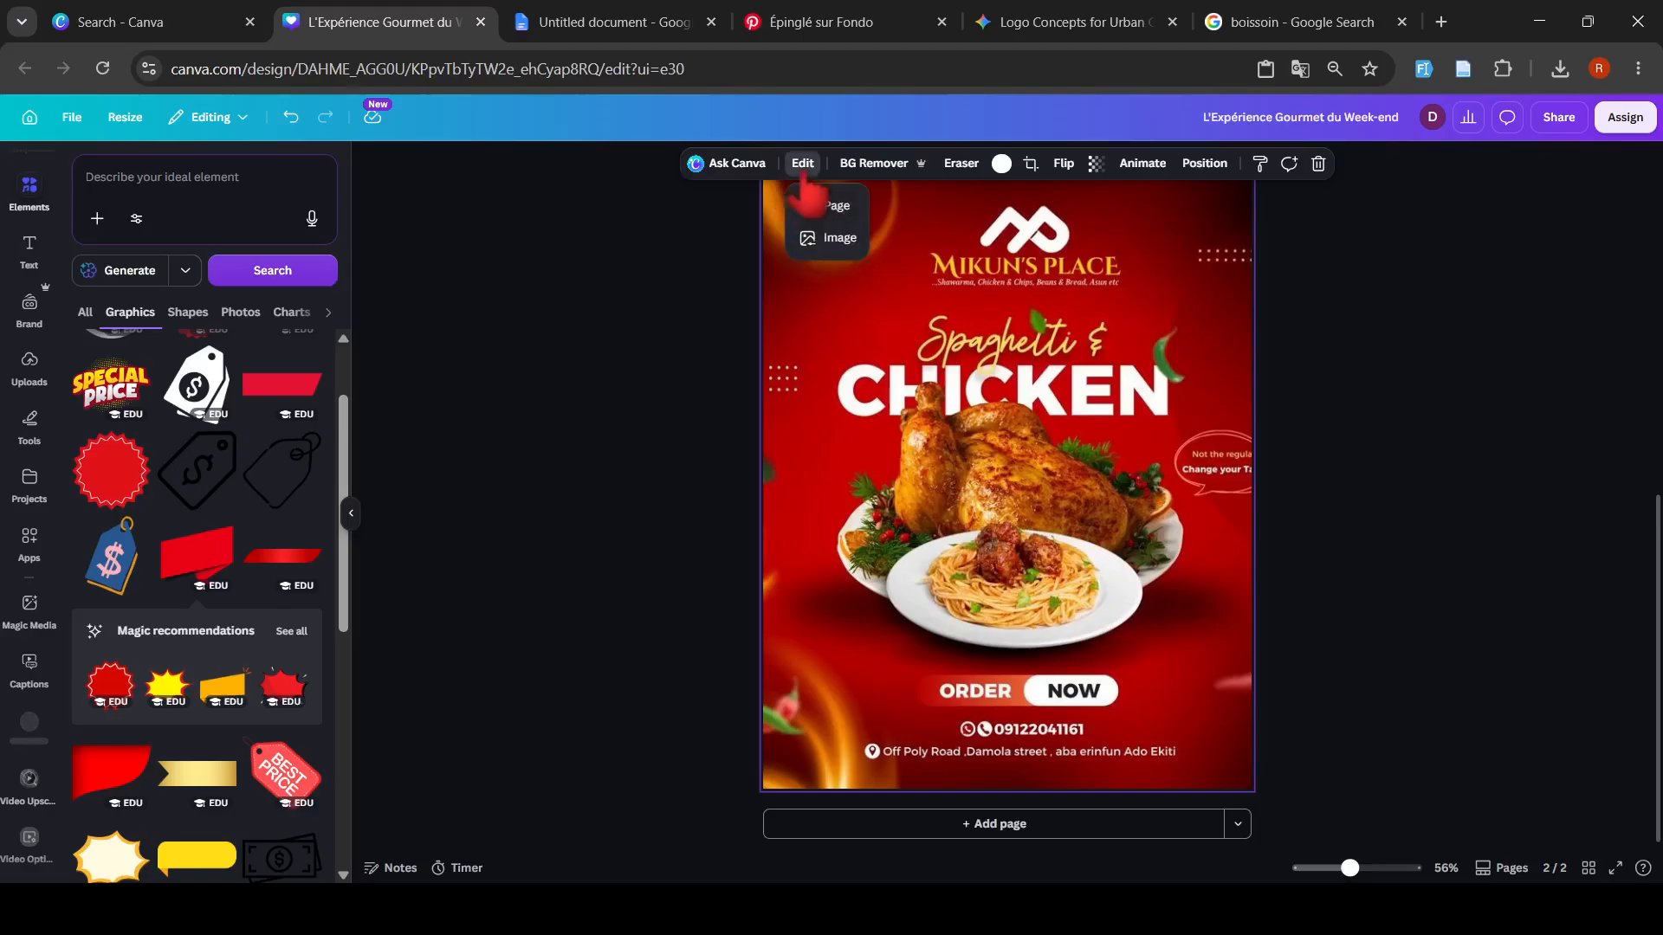
click(838, 238)
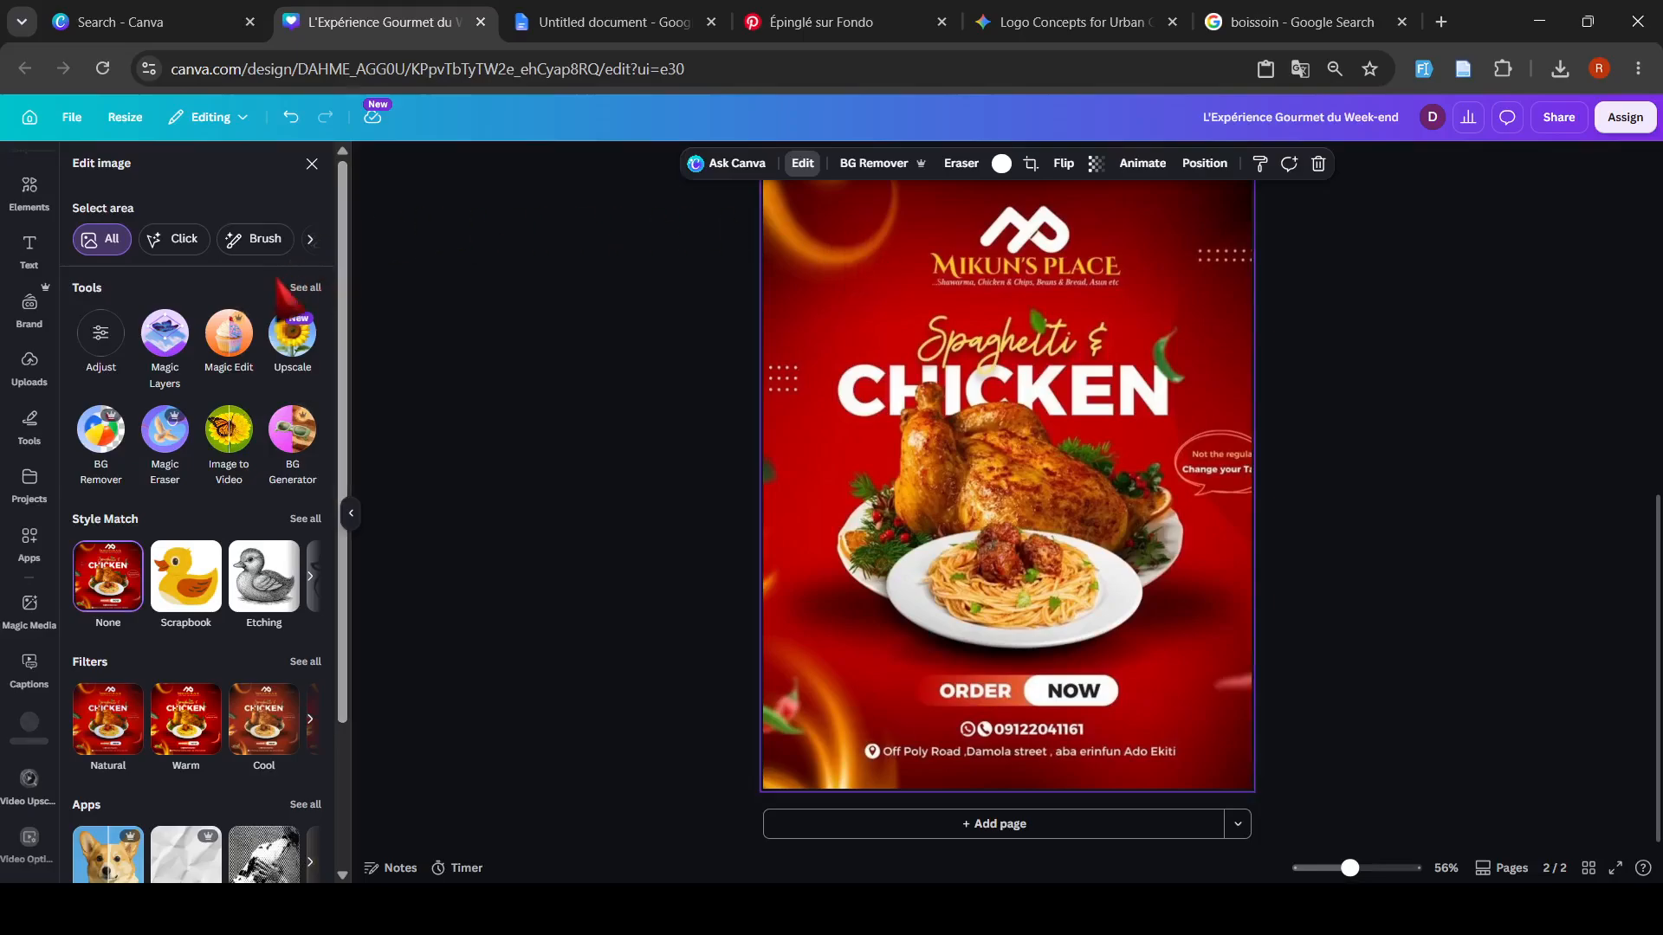
click(166, 345)
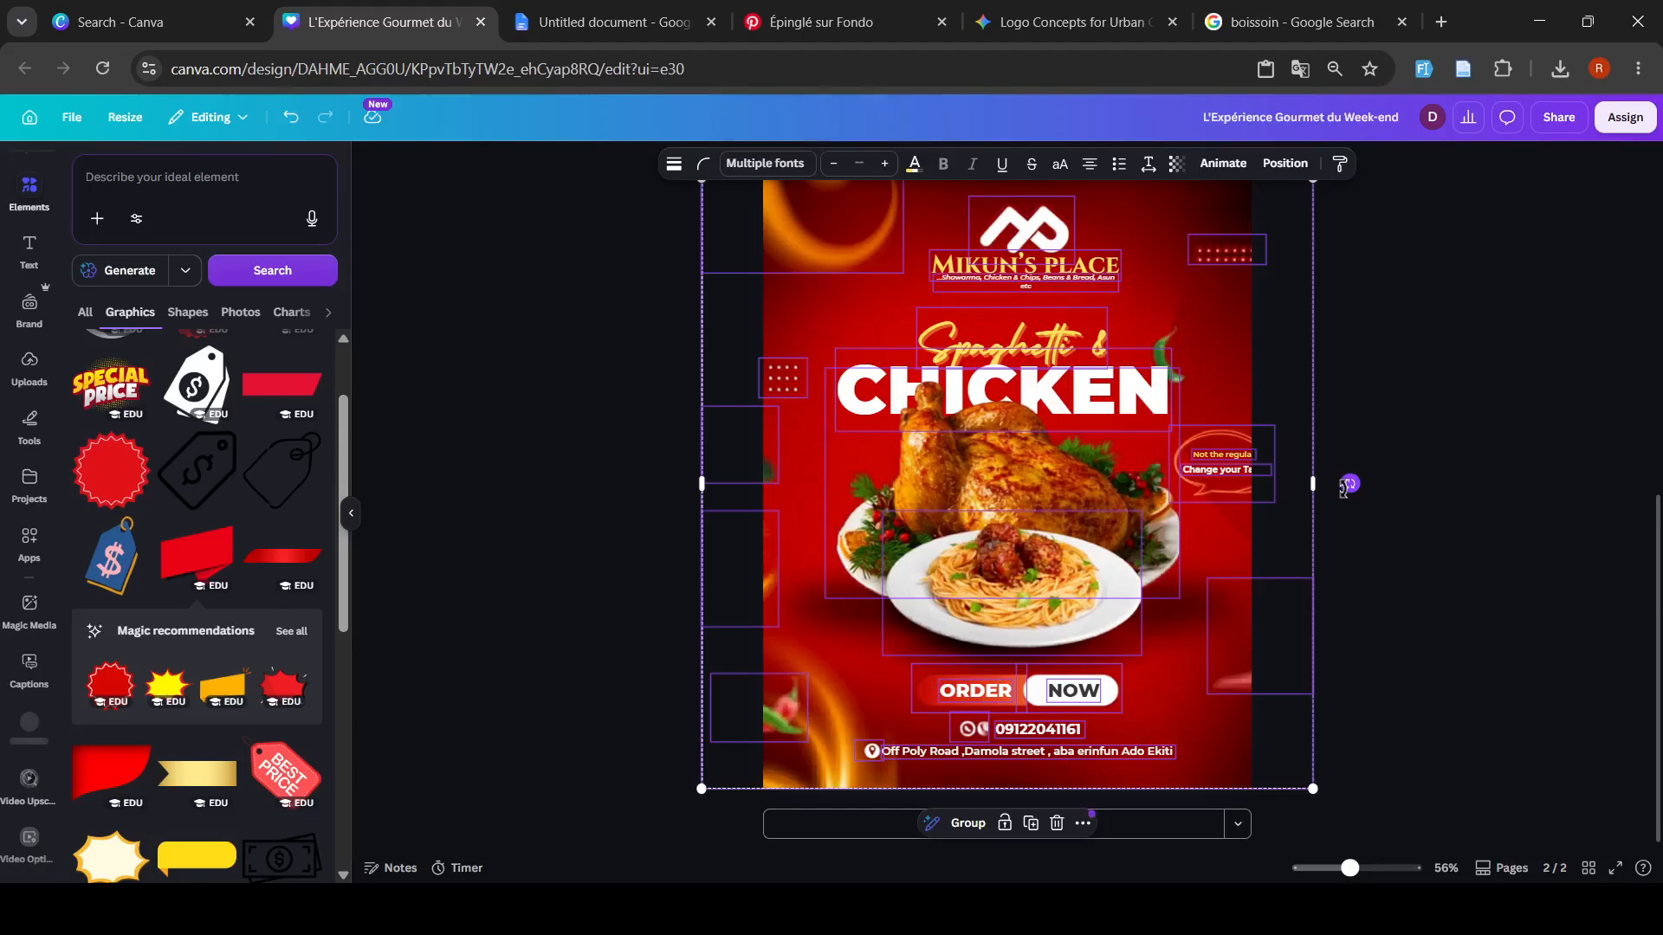
click(1435, 392)
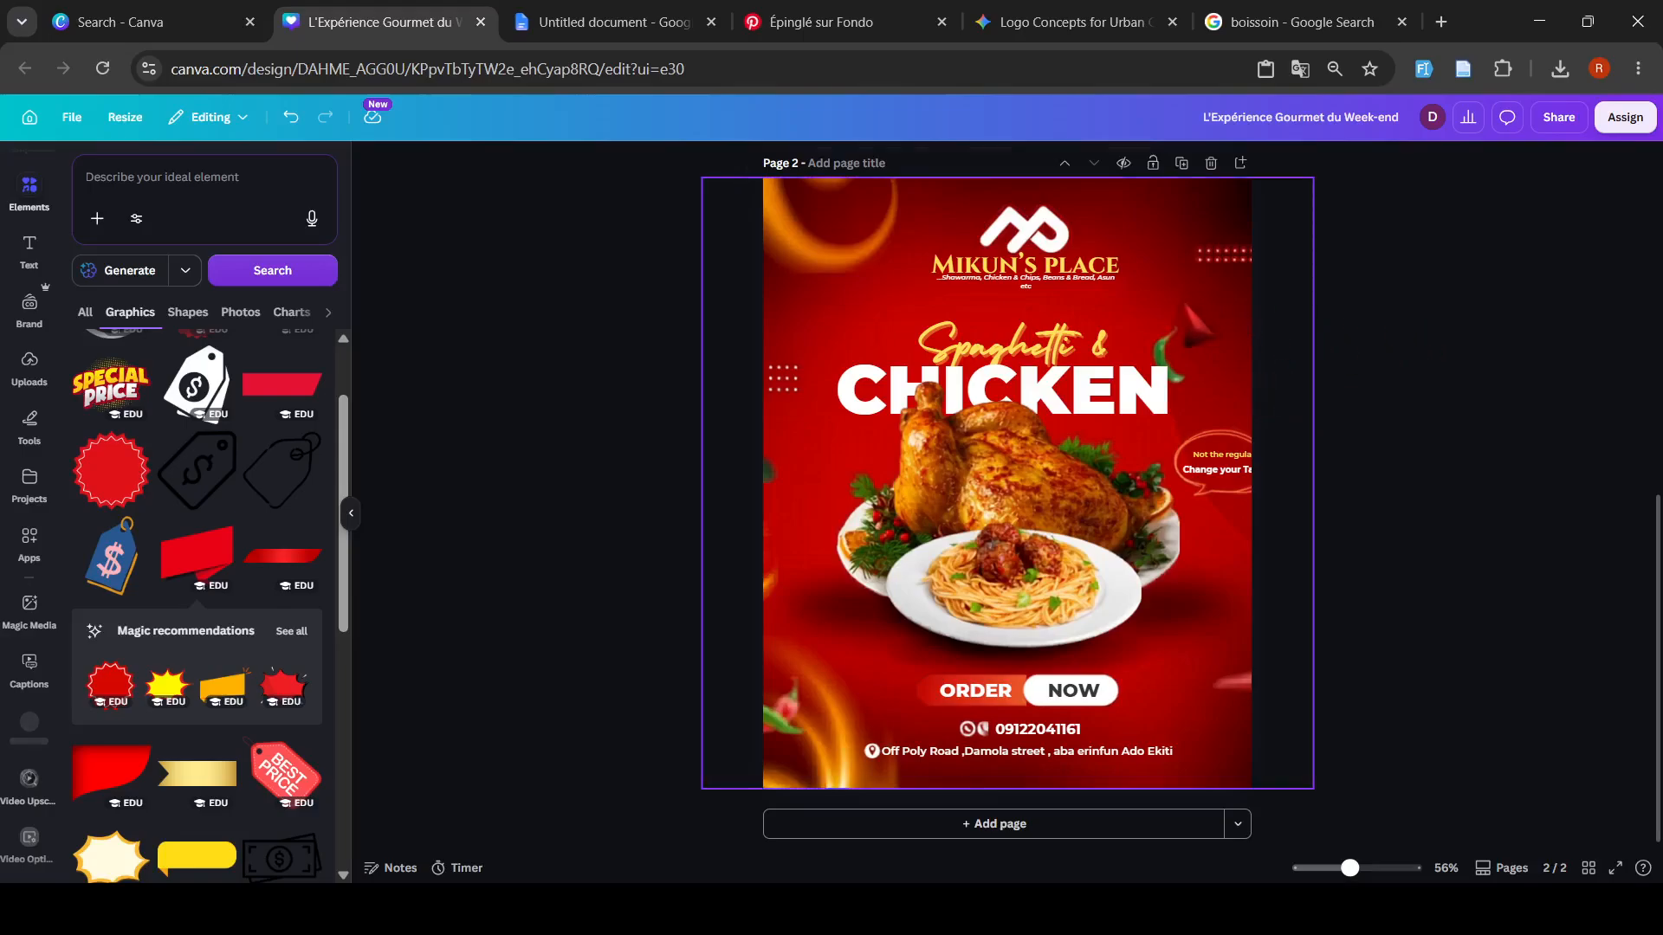
Step: Recolour the page 2 background image, replacing its red with dark grey and its green with black
click(1185, 305)
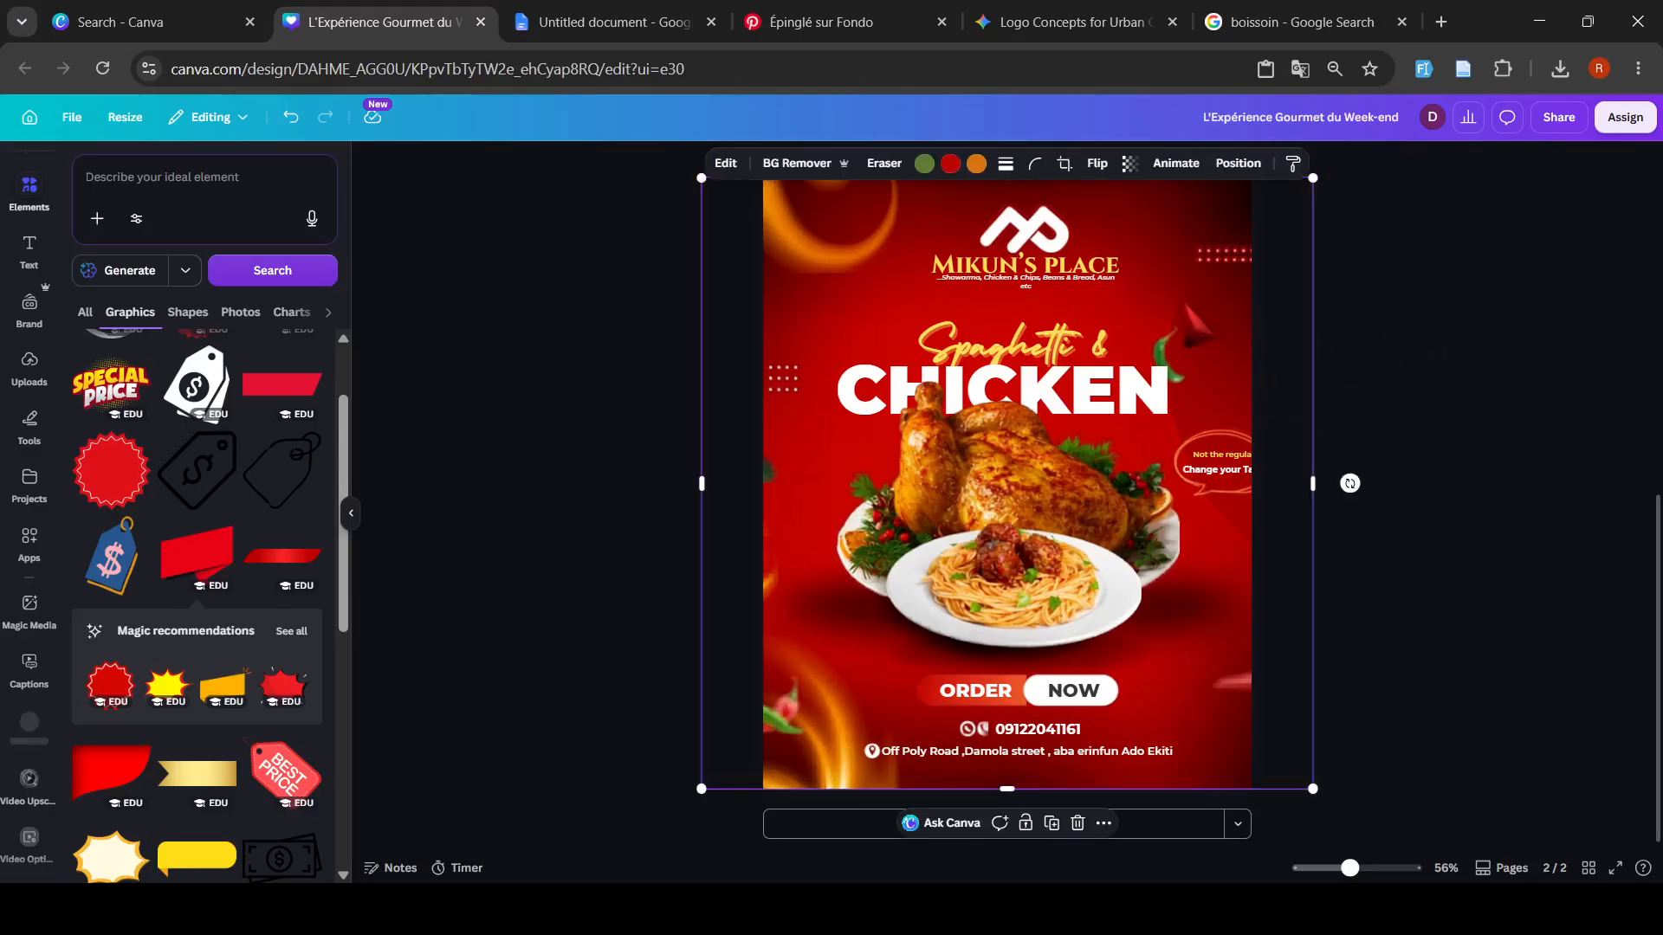
click(950, 165)
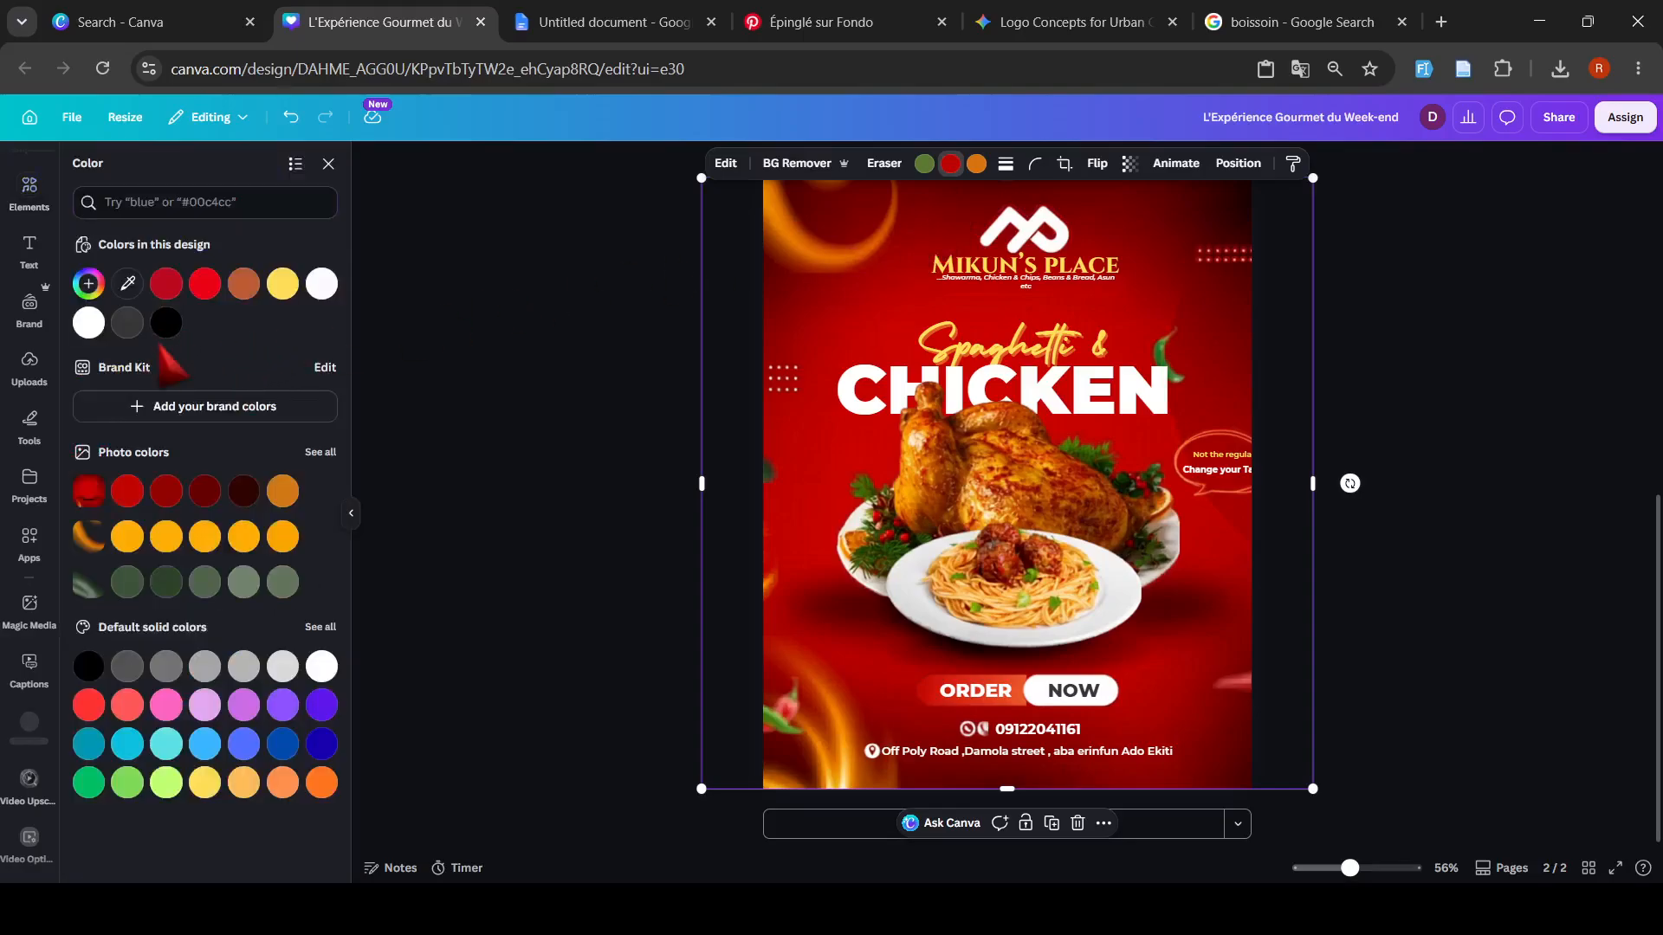
click(166, 322)
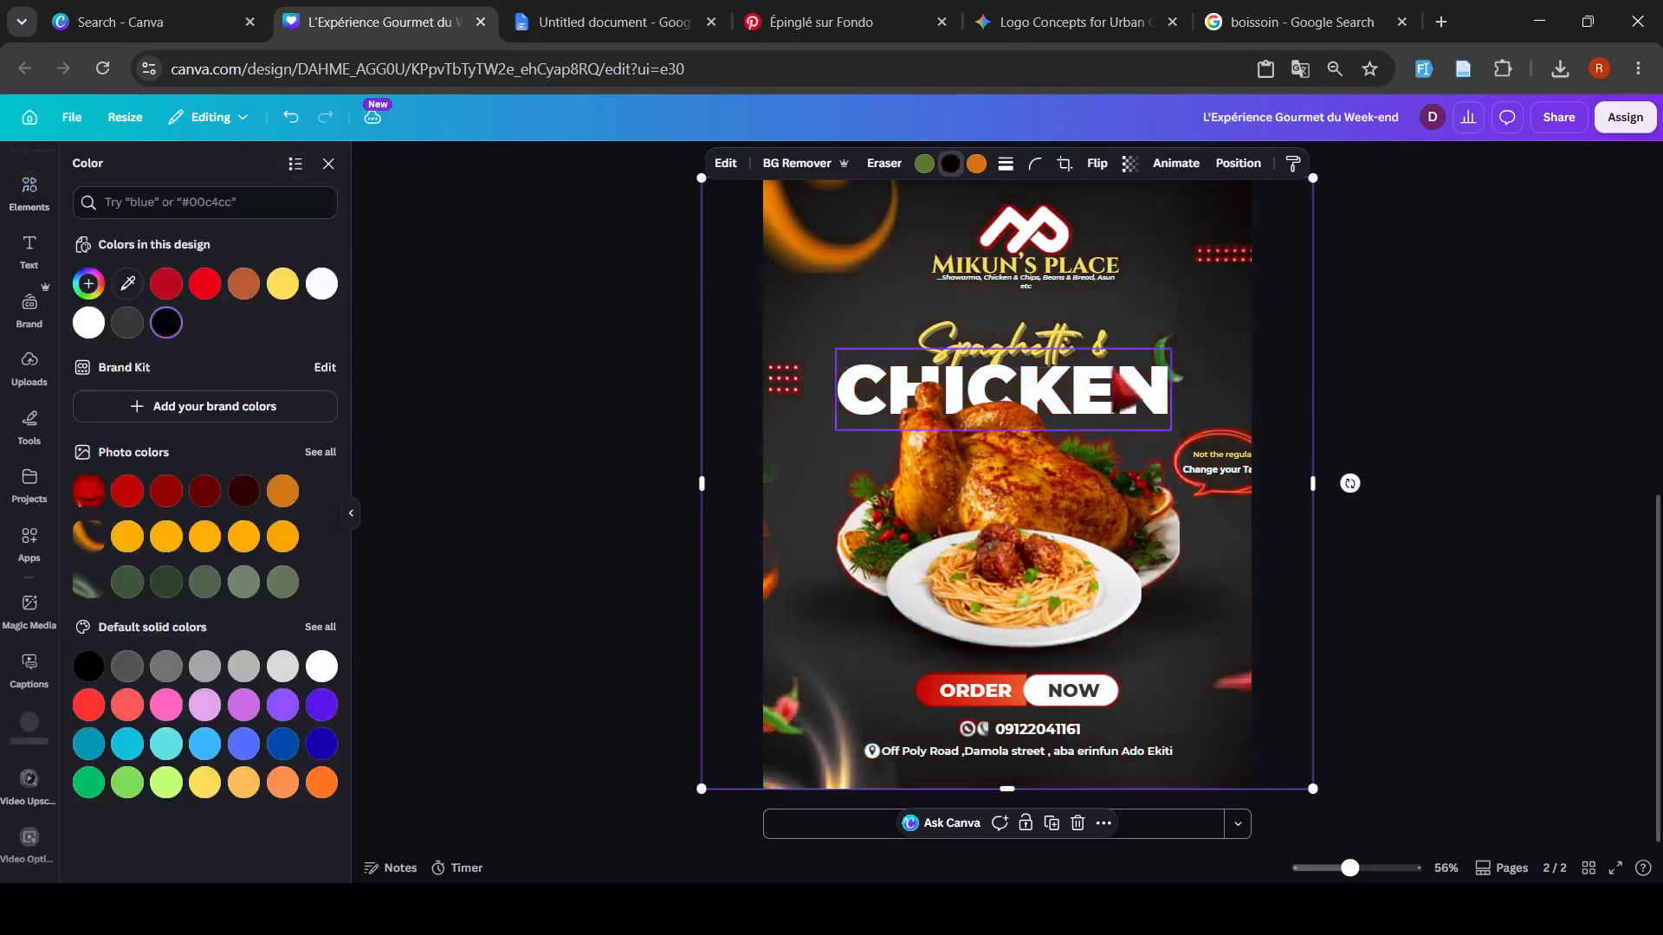
click(121, 331)
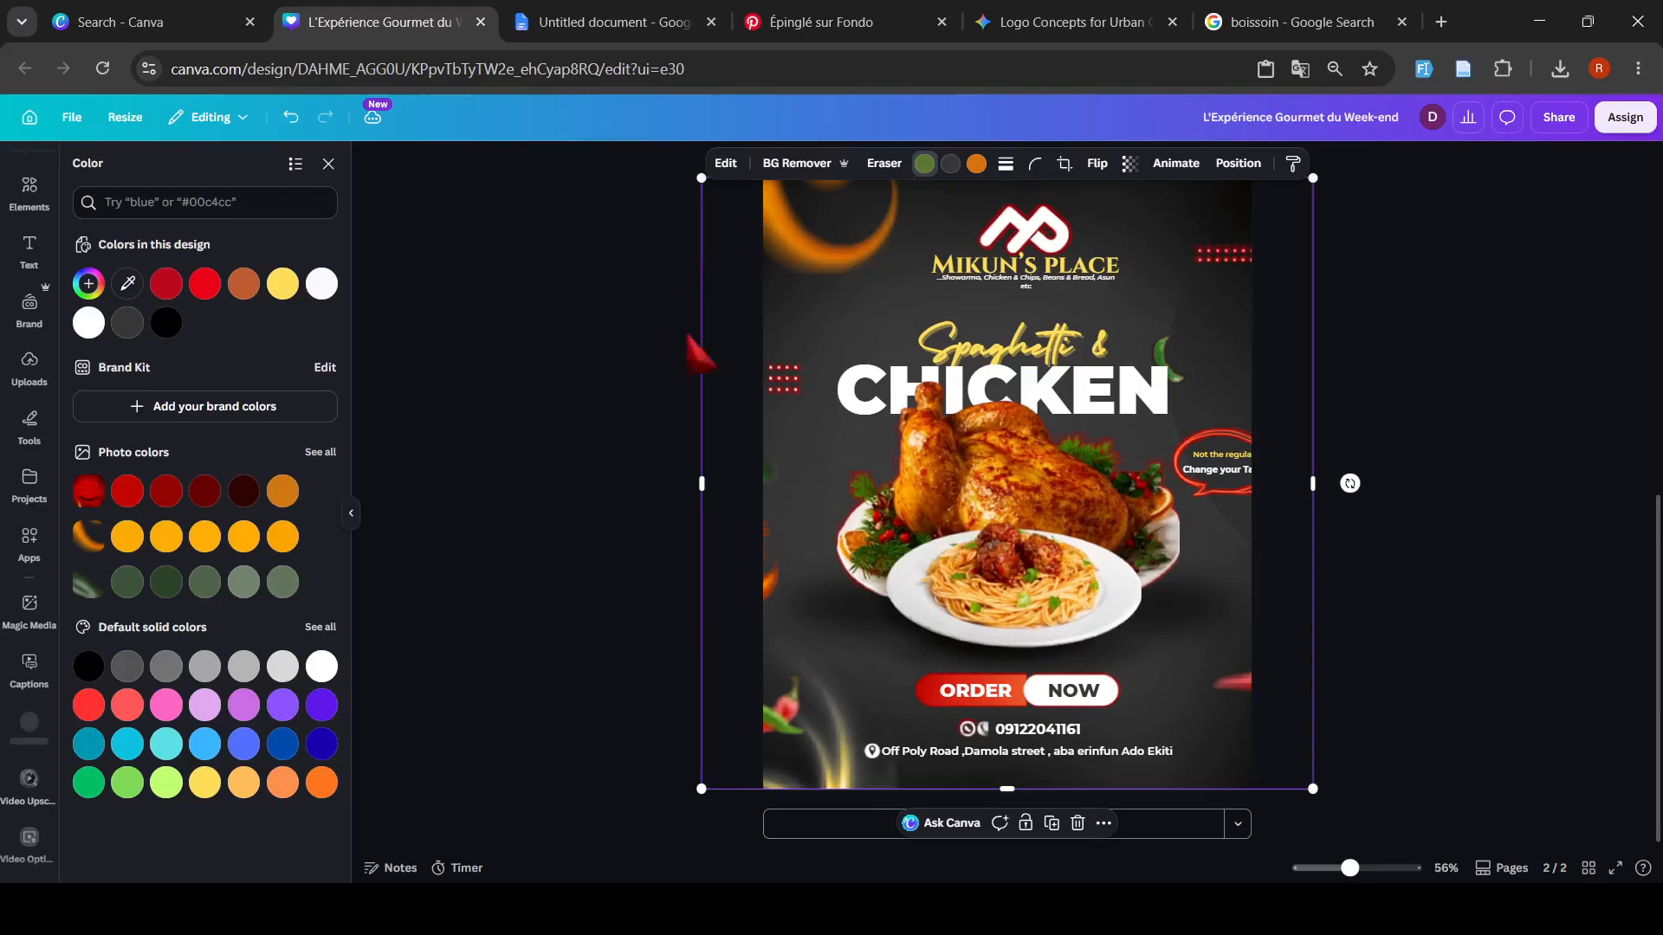
click(167, 323)
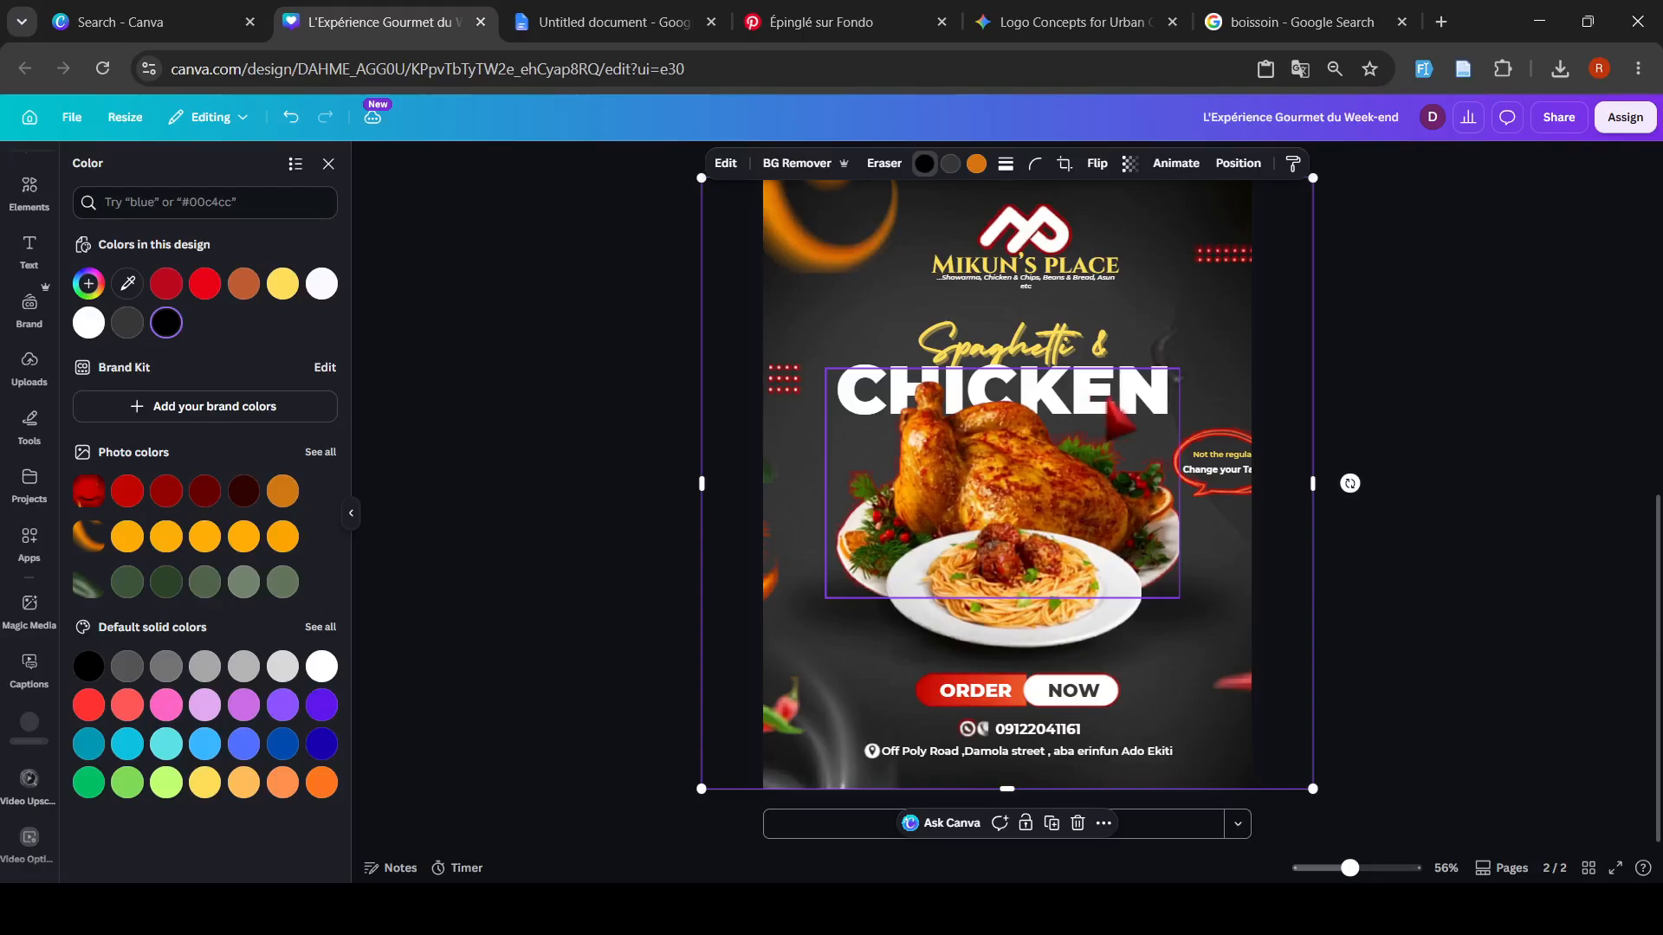
Step: Replace the yellow script text "Spaghetti &" on page 2 with "Gourmet"
click(1058, 346)
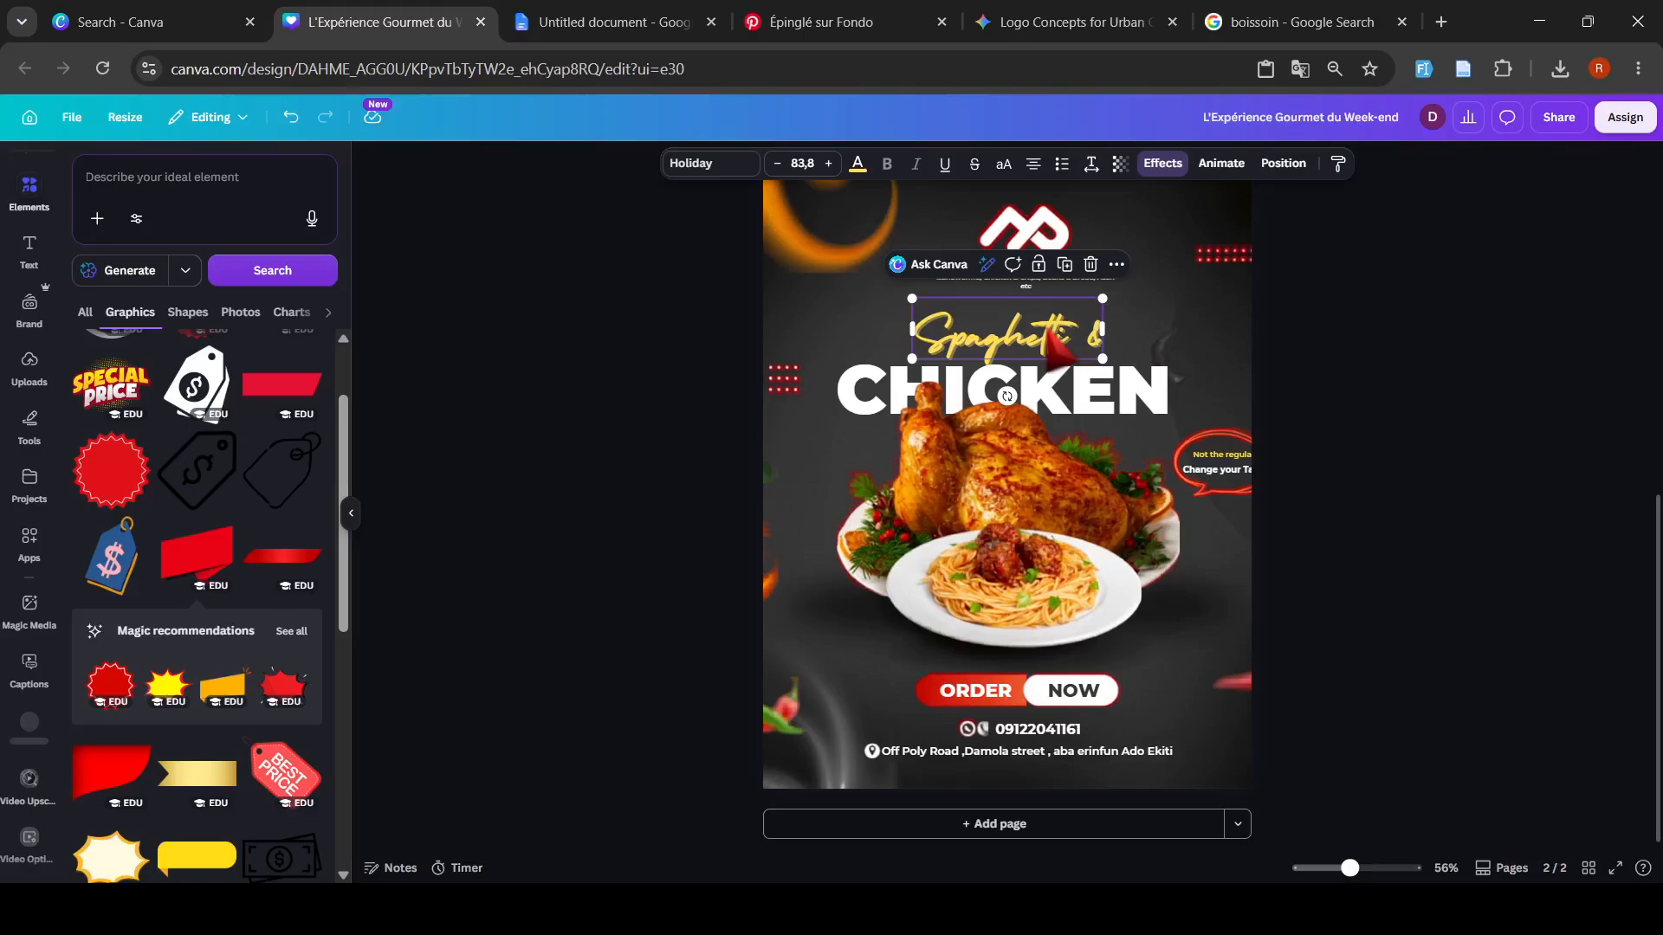
double_click(1051, 340)
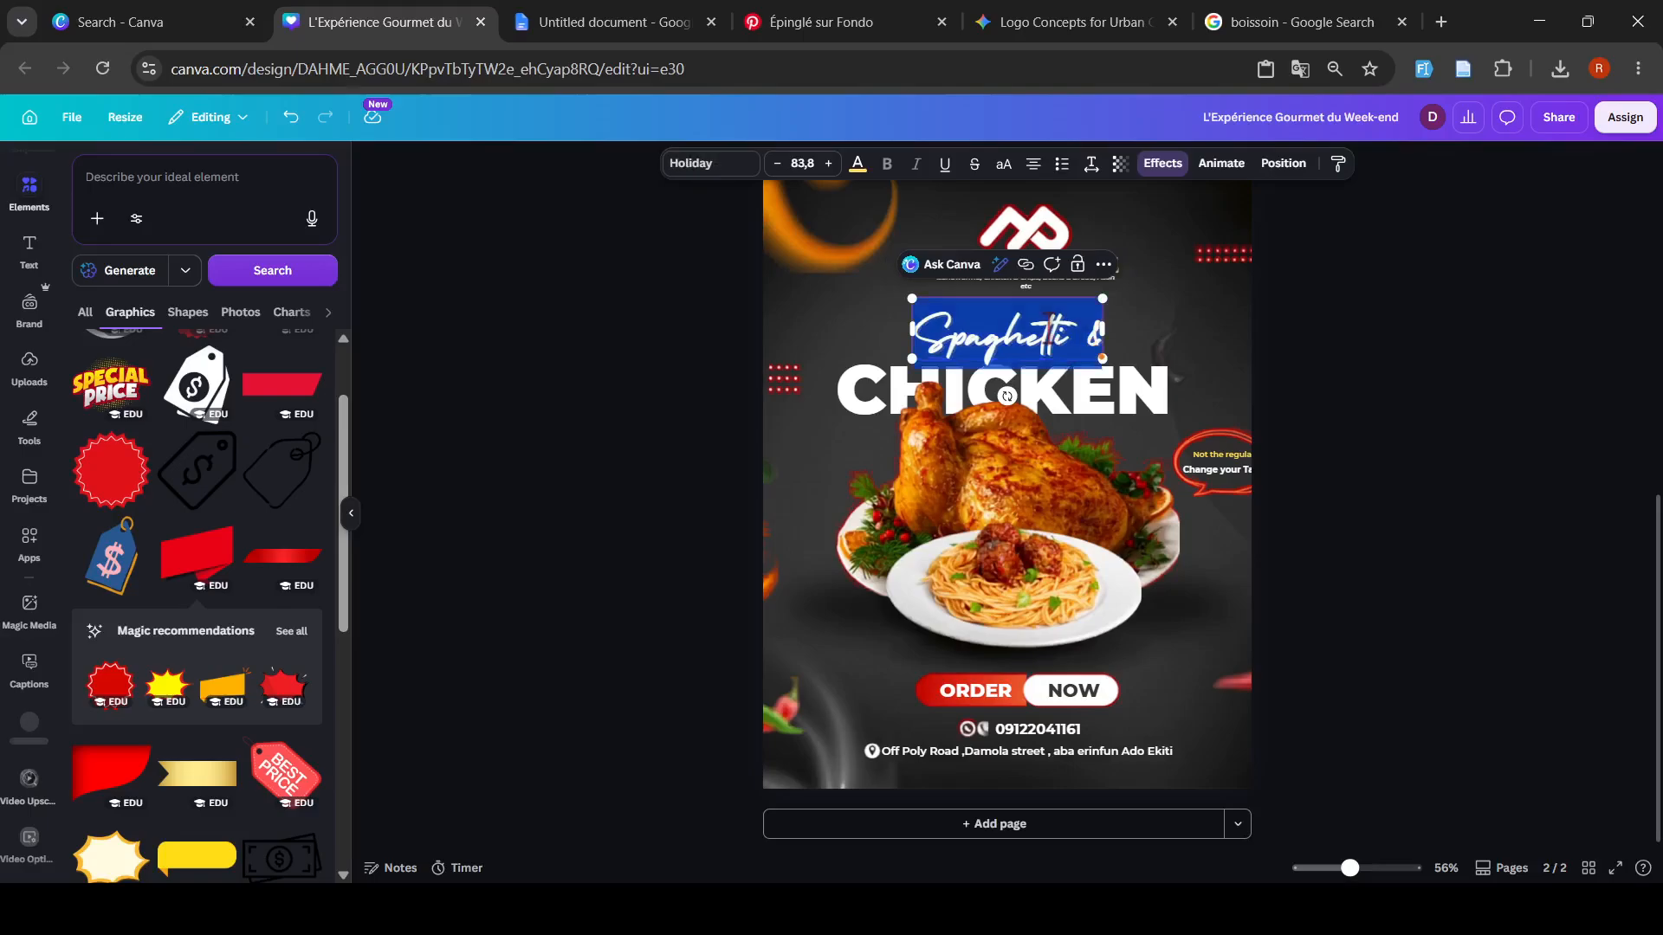
text(r)
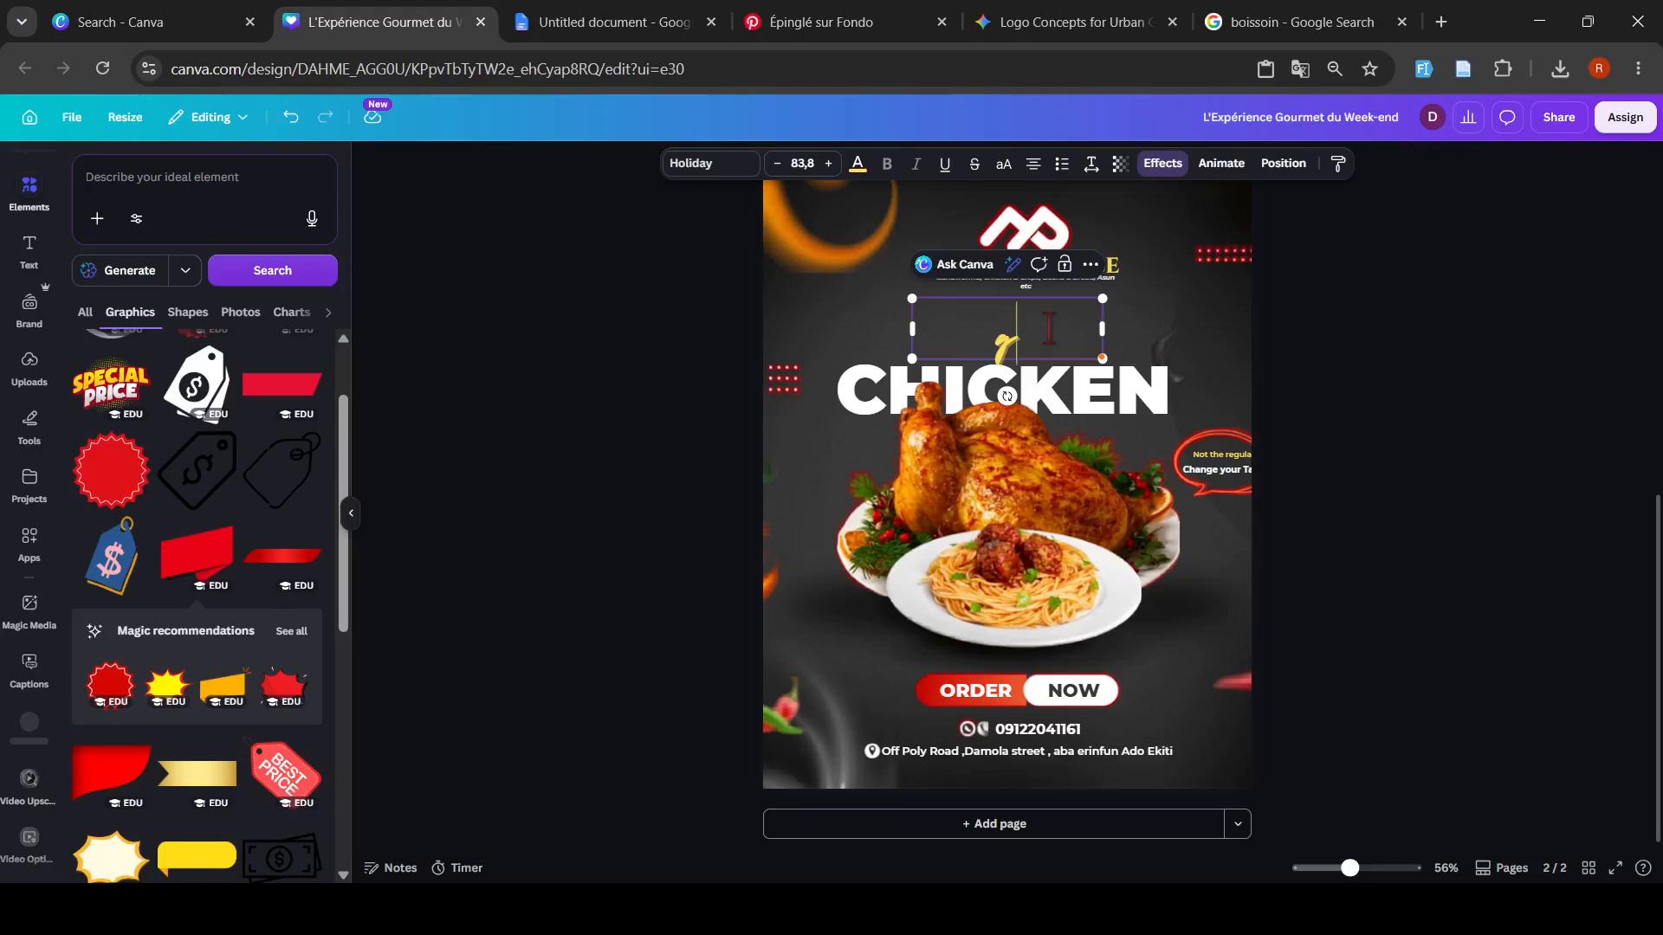
text(ourm)
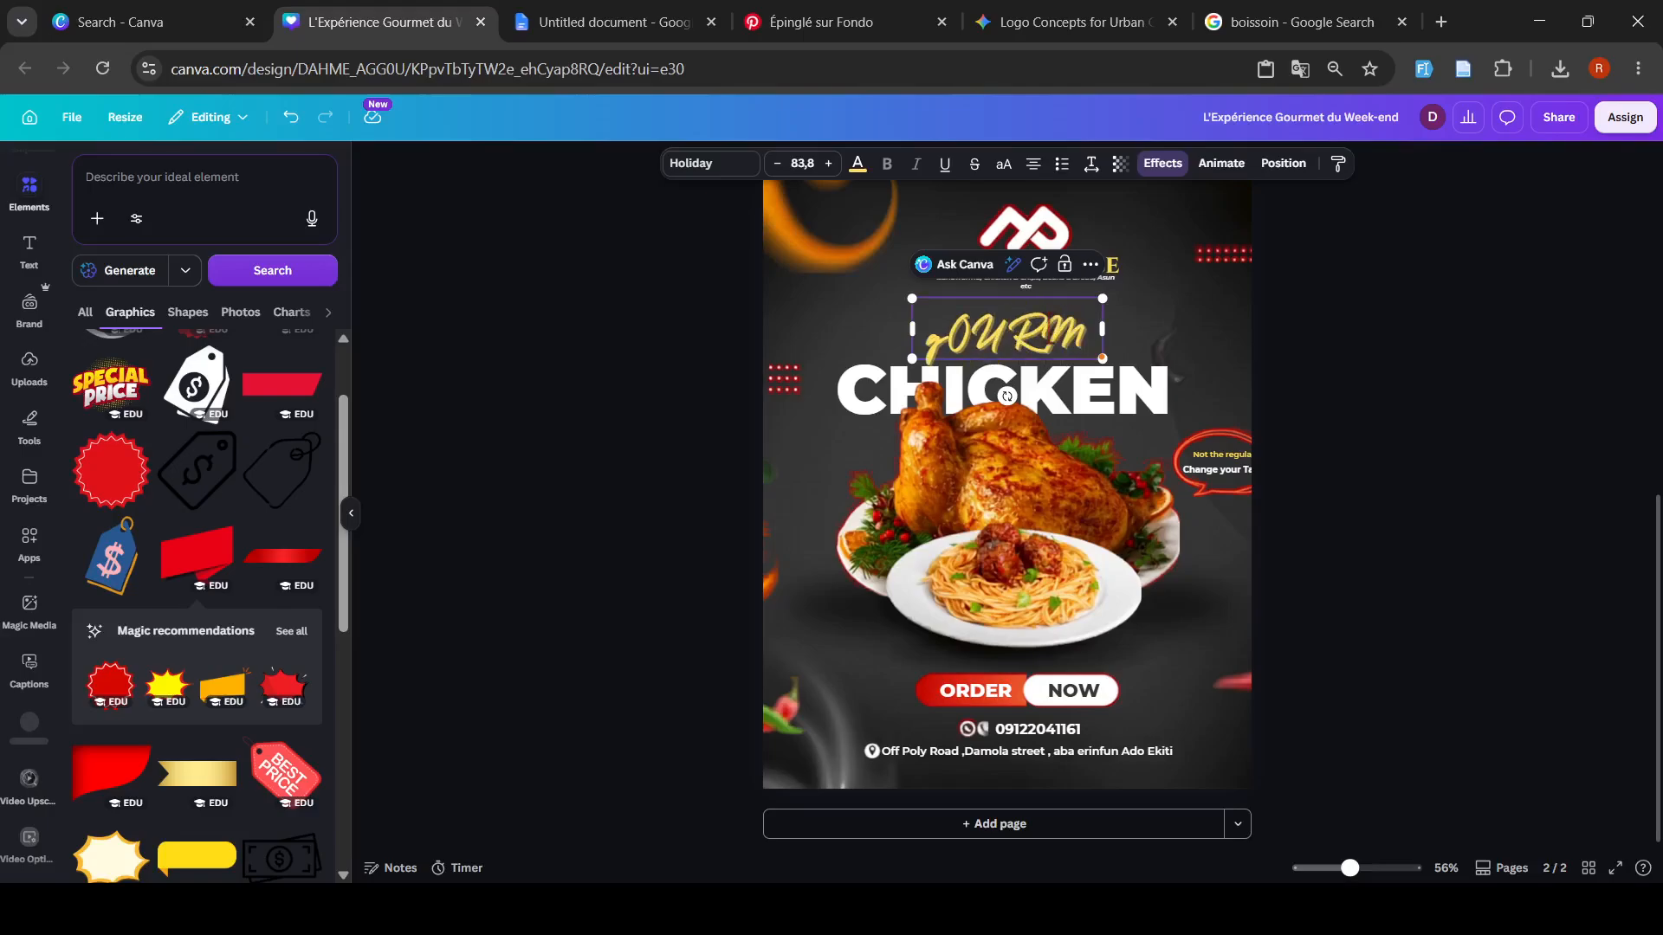
key(BackSpace)
key(BackSpace)
key(BackSpace)
key(BackSpace)
key(BackSpace)
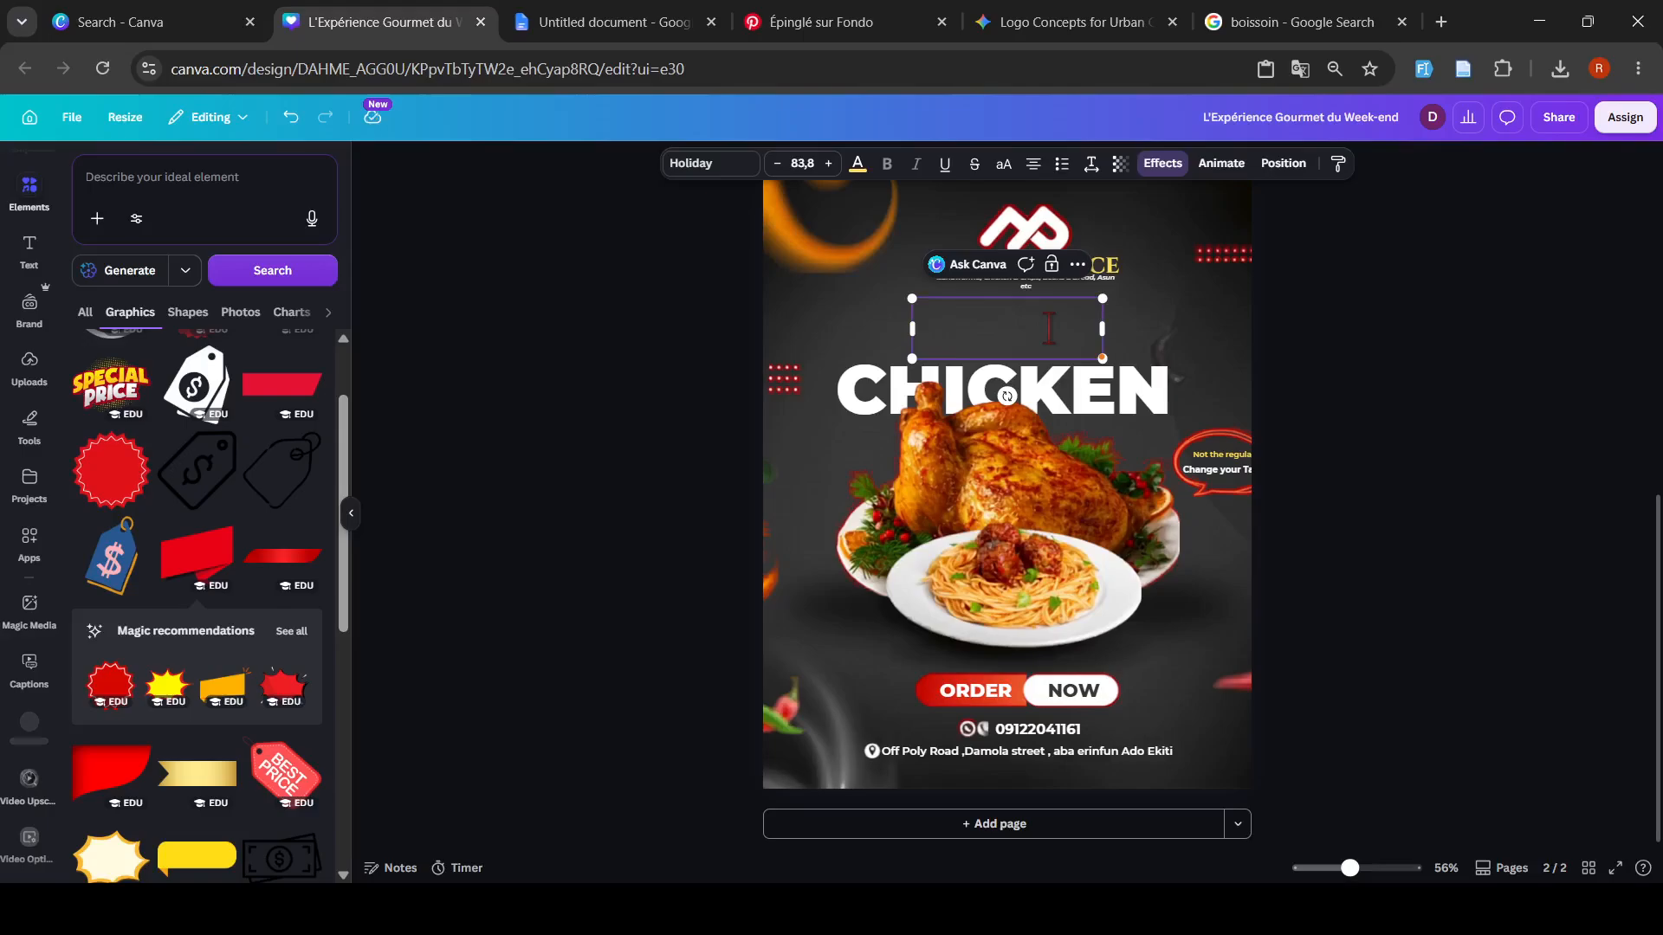
text(Gou)
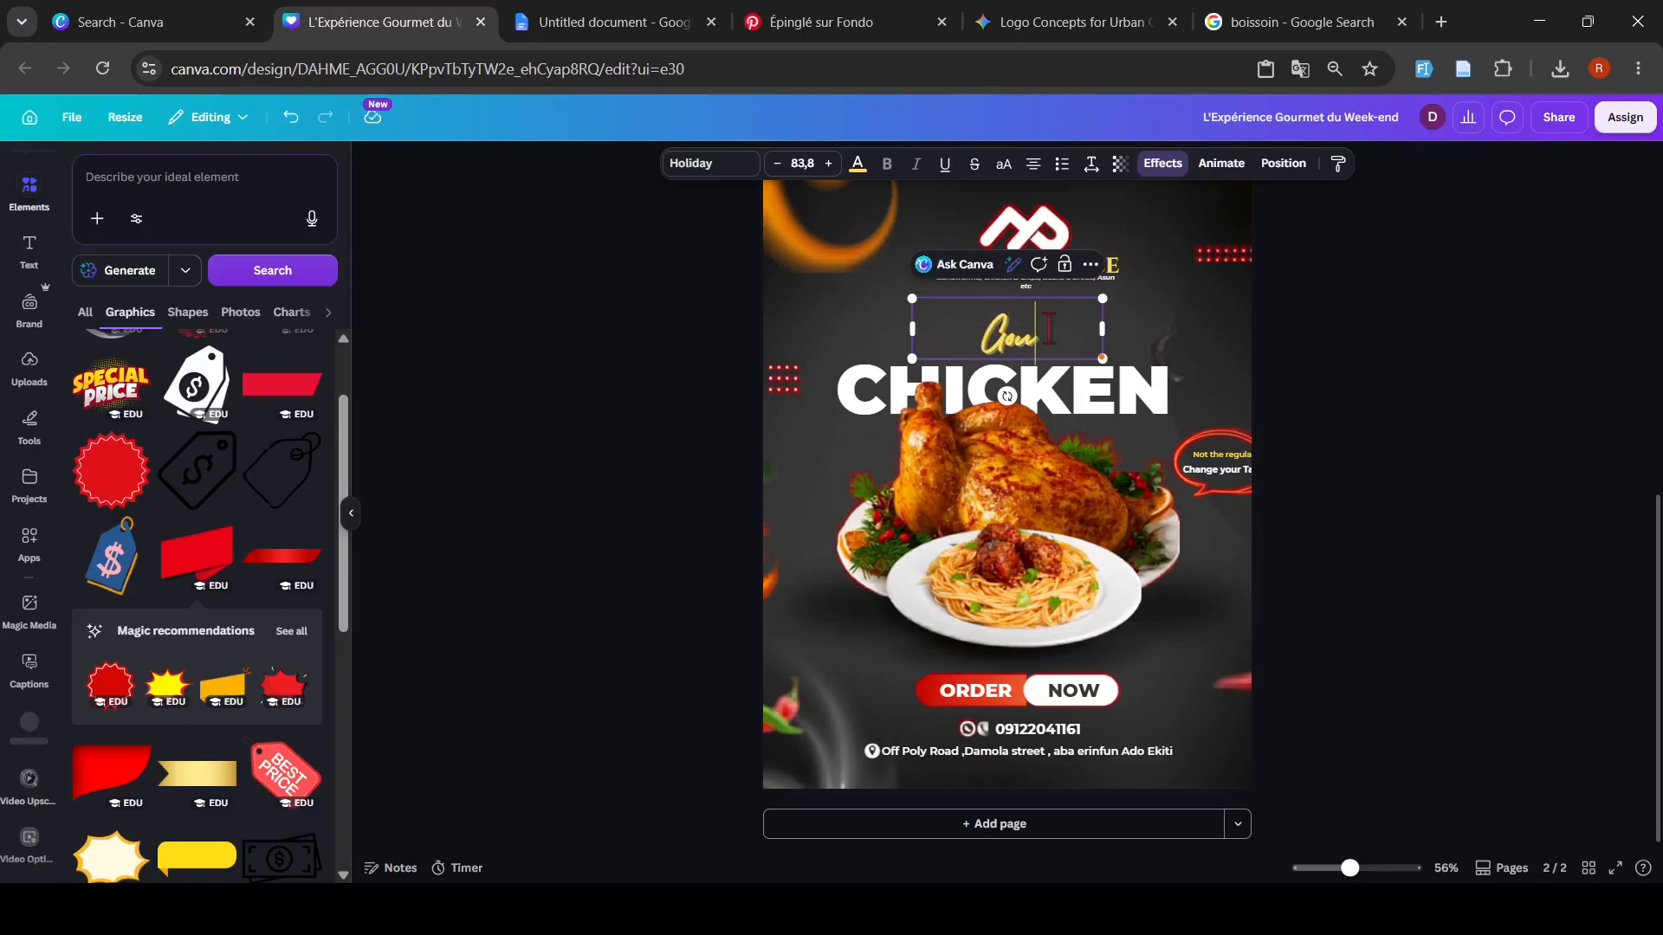
text(rmet)
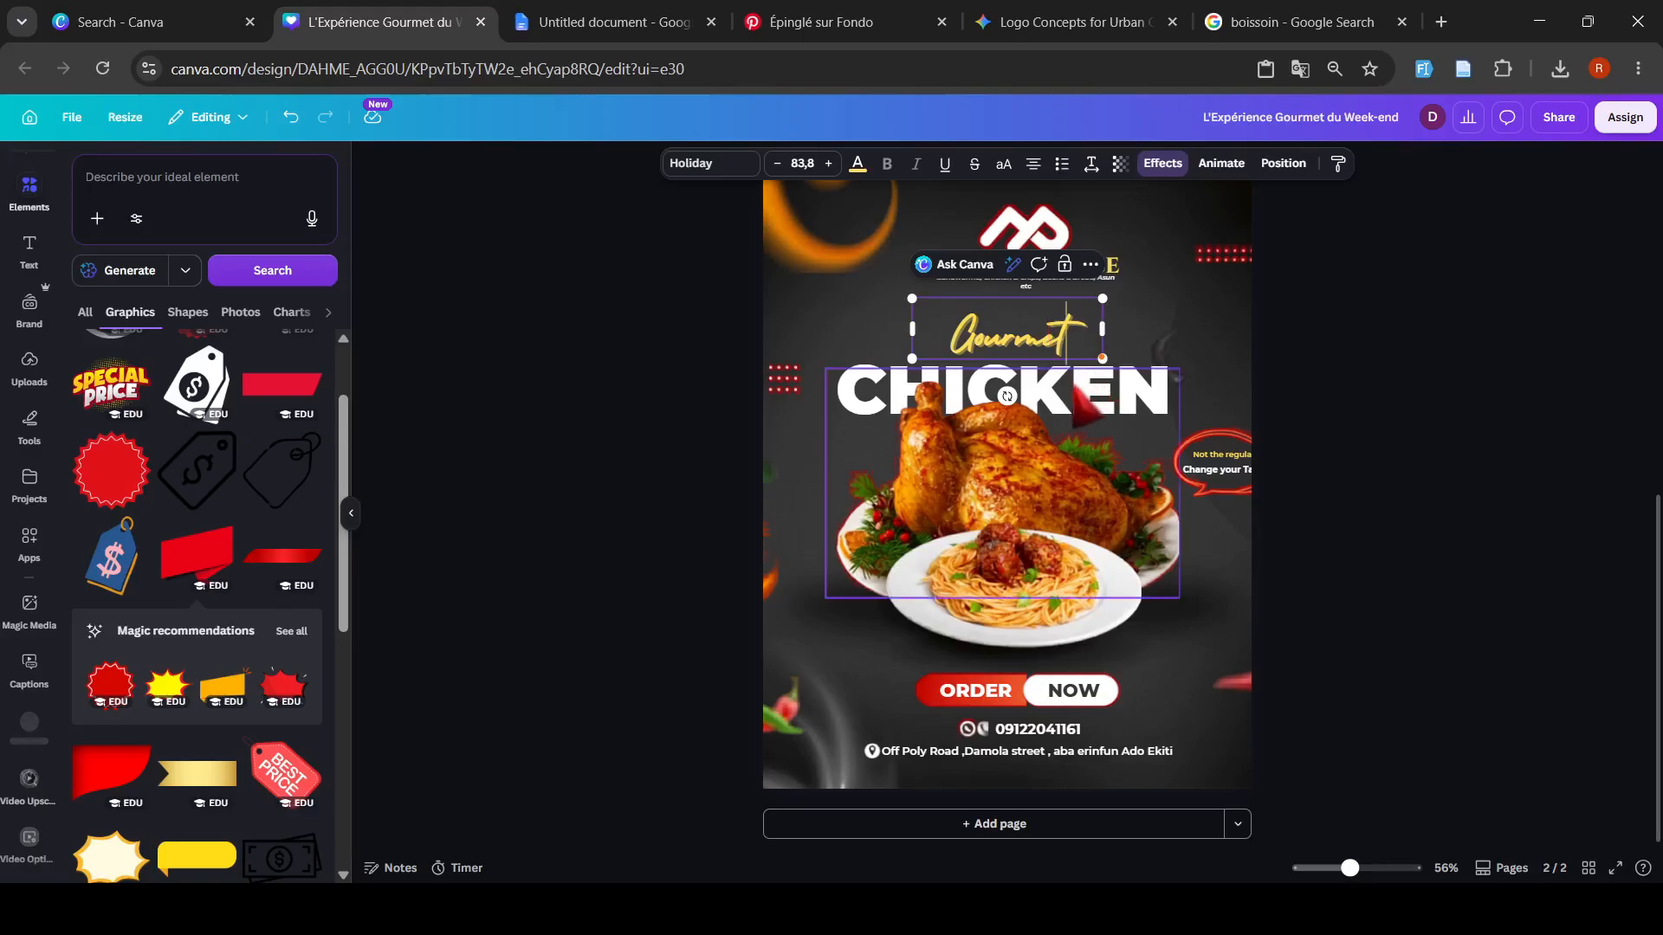
click(1161, 305)
Step: Move the roast chicken image on page 2 slightly to the right, leaving its crop as it is
click(1100, 386)
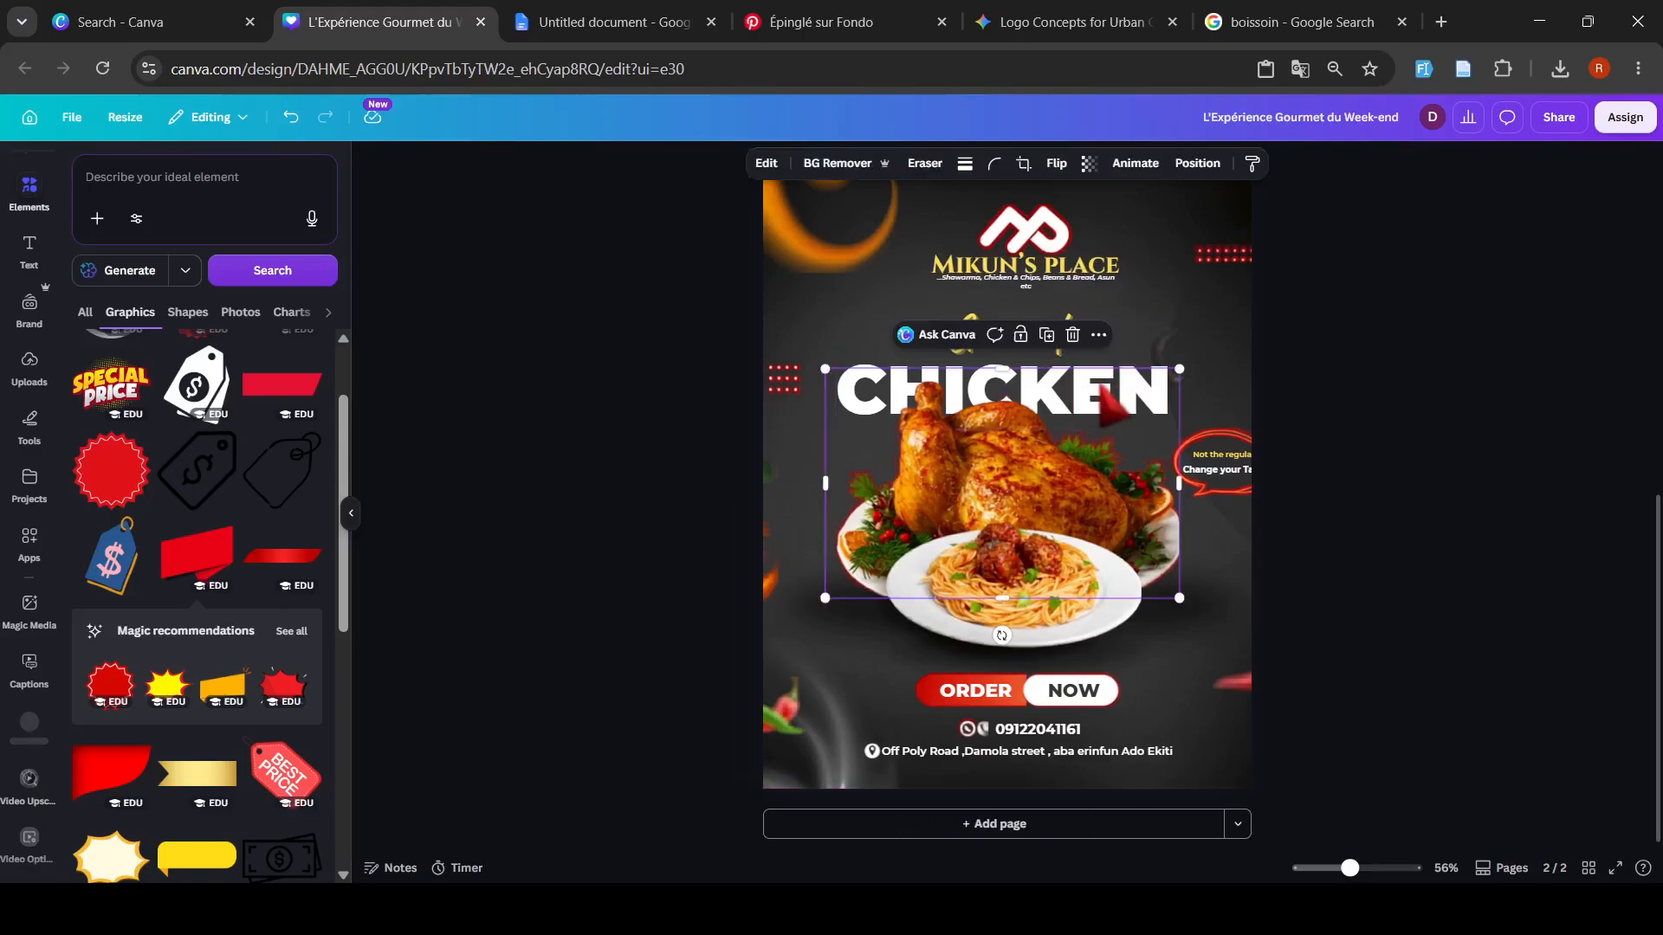
double_click(1099, 386)
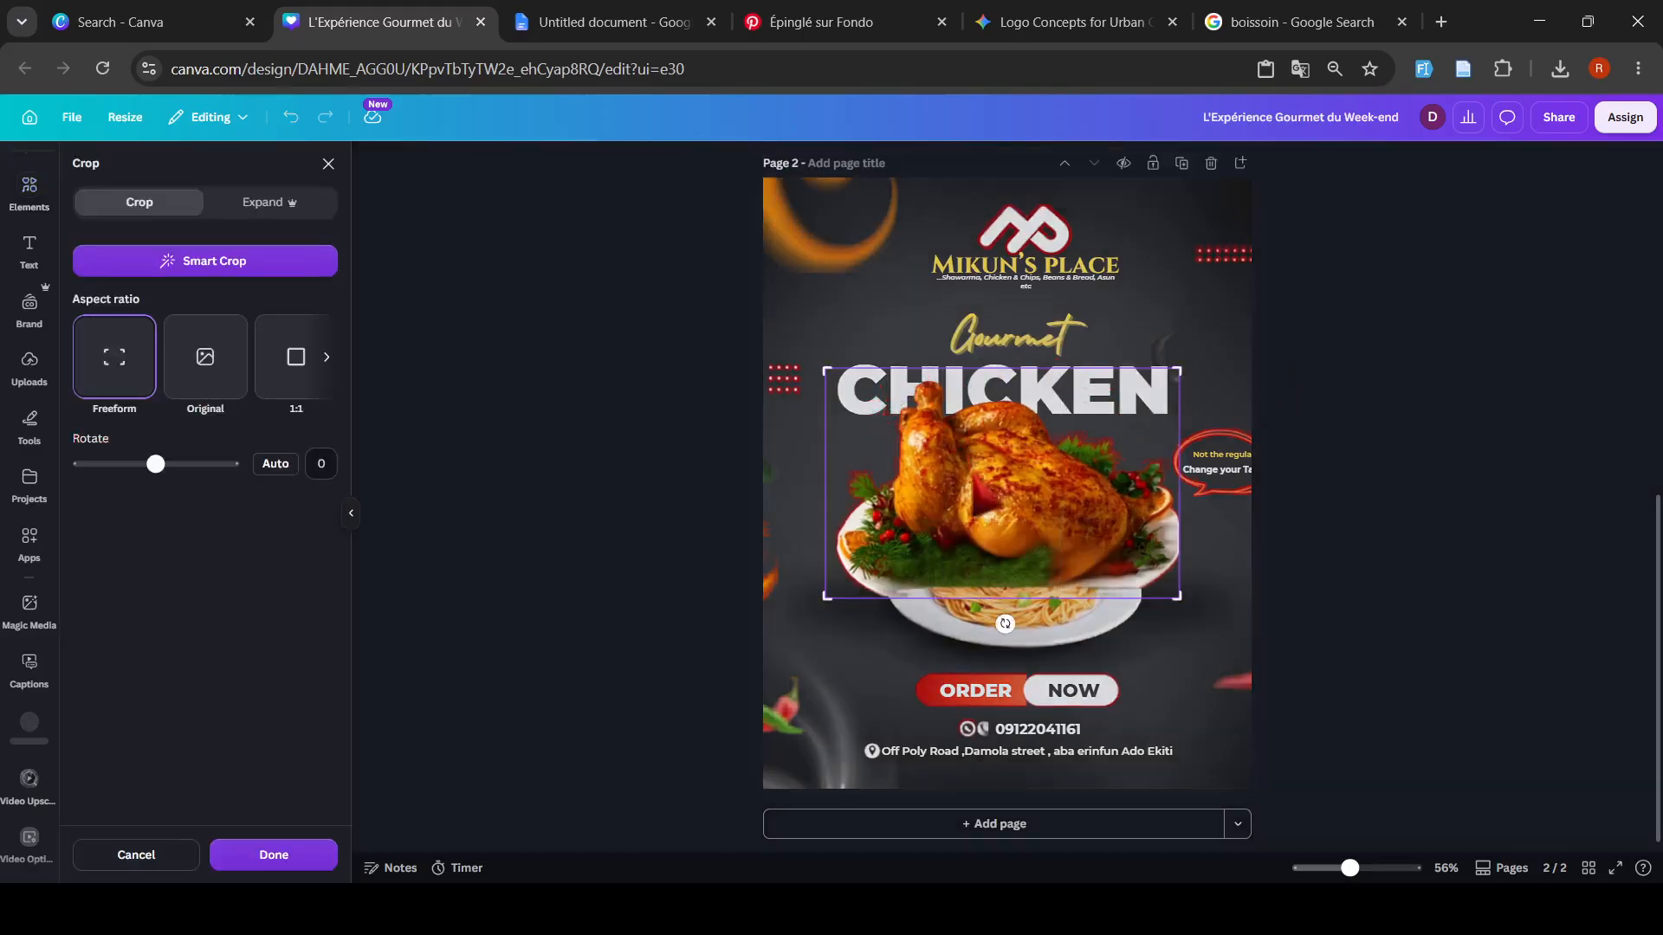
key(Escape)
drag(970, 478, 993, 528)
Step: Shift the grouped burger, can and fries on page 1 slightly up and to the right
scroll(994, 528, up, 5)
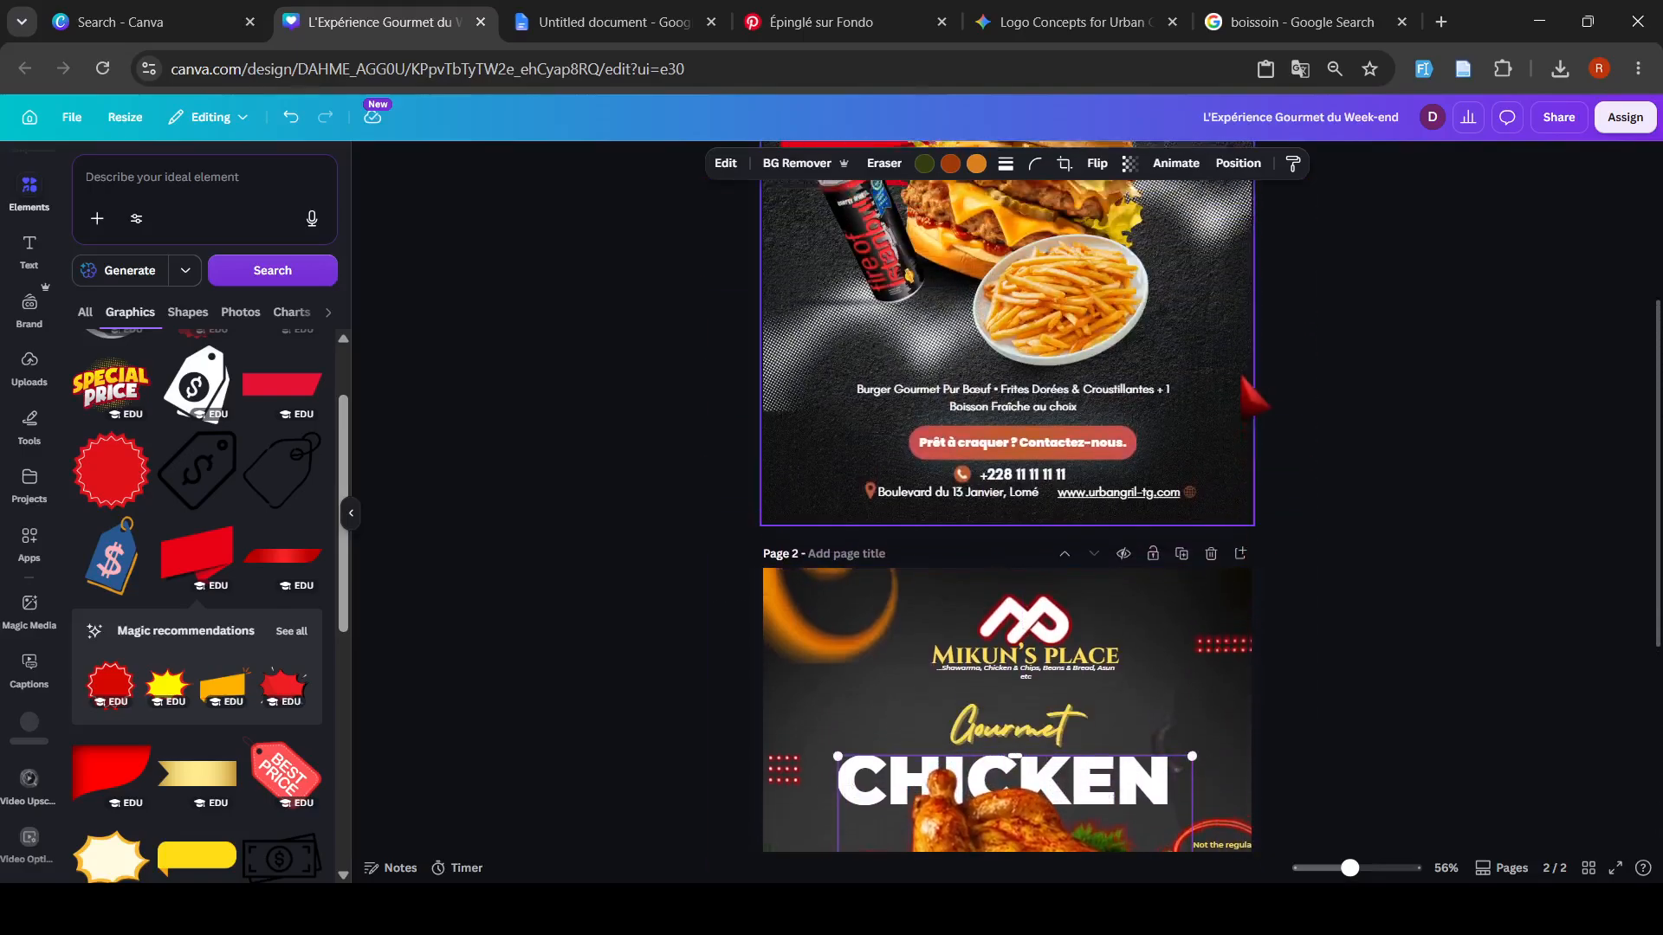
scroll(1243, 381, up, 2)
scroll(1065, 389, up, 1)
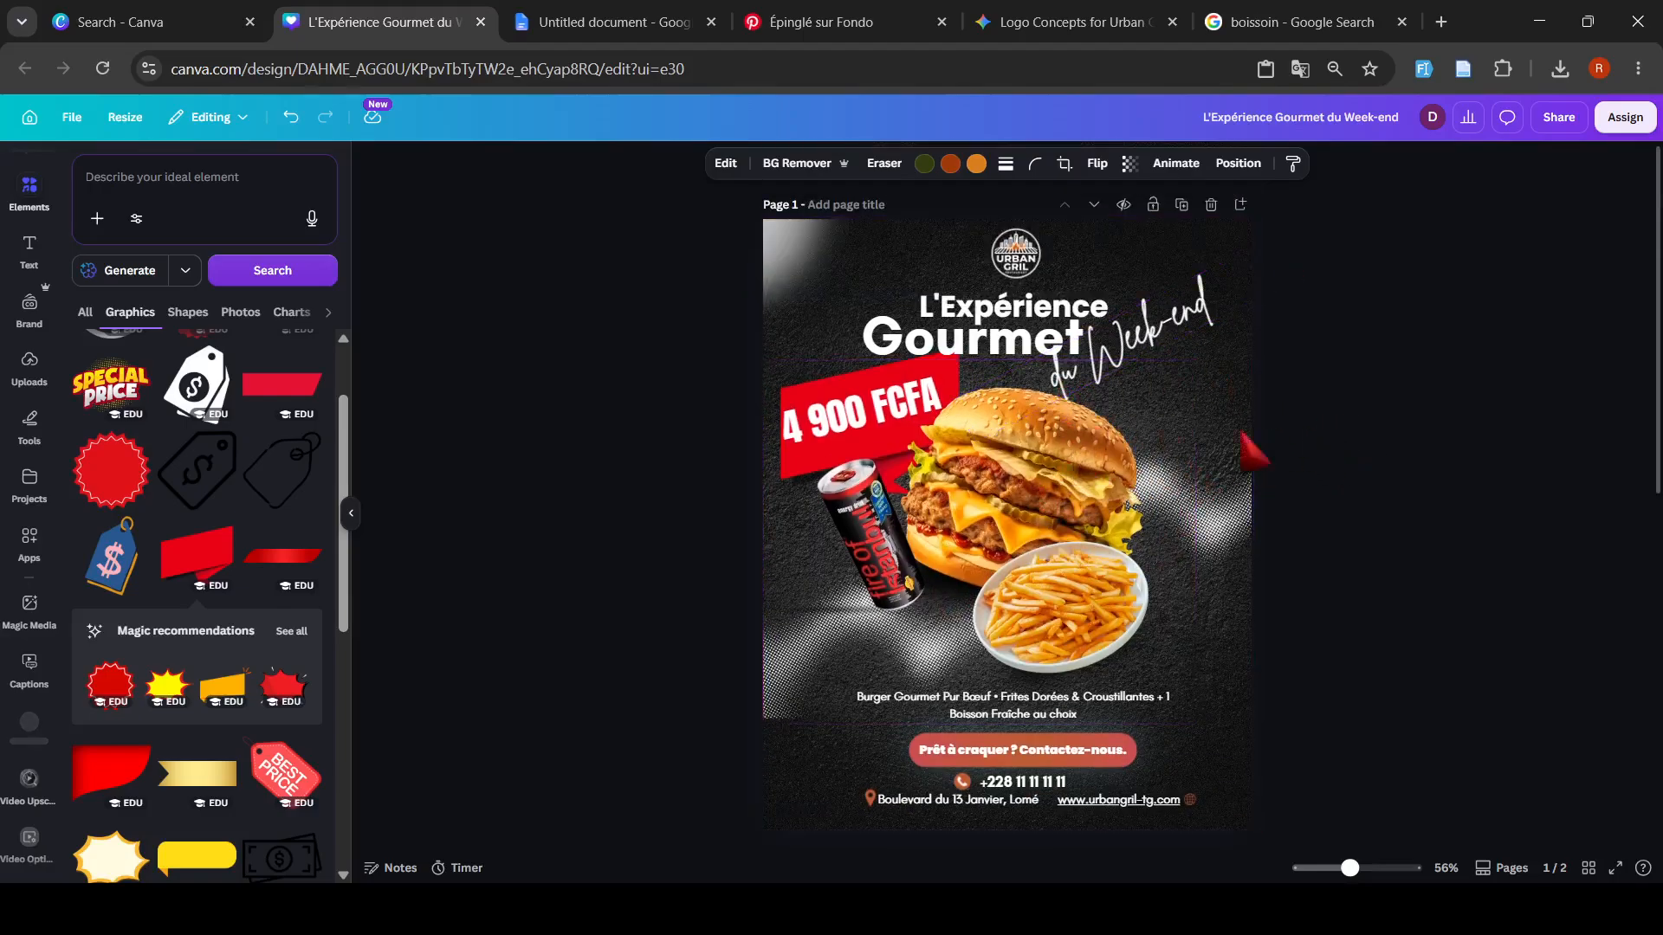
click(1128, 504)
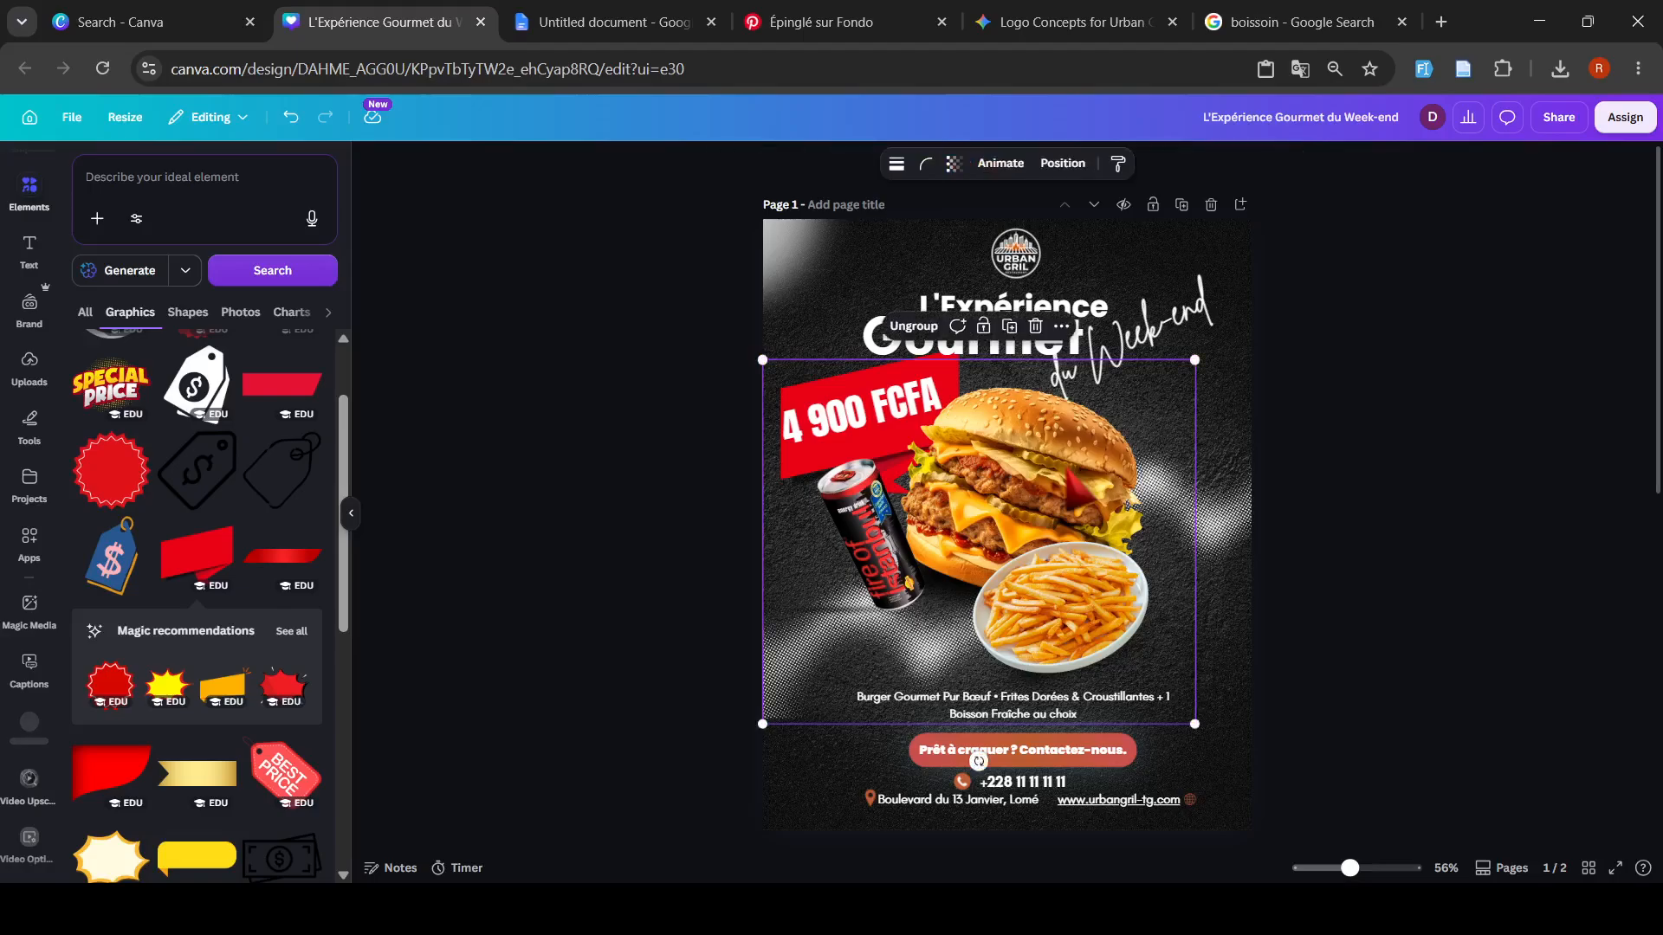
drag(1128, 504, 1147, 495)
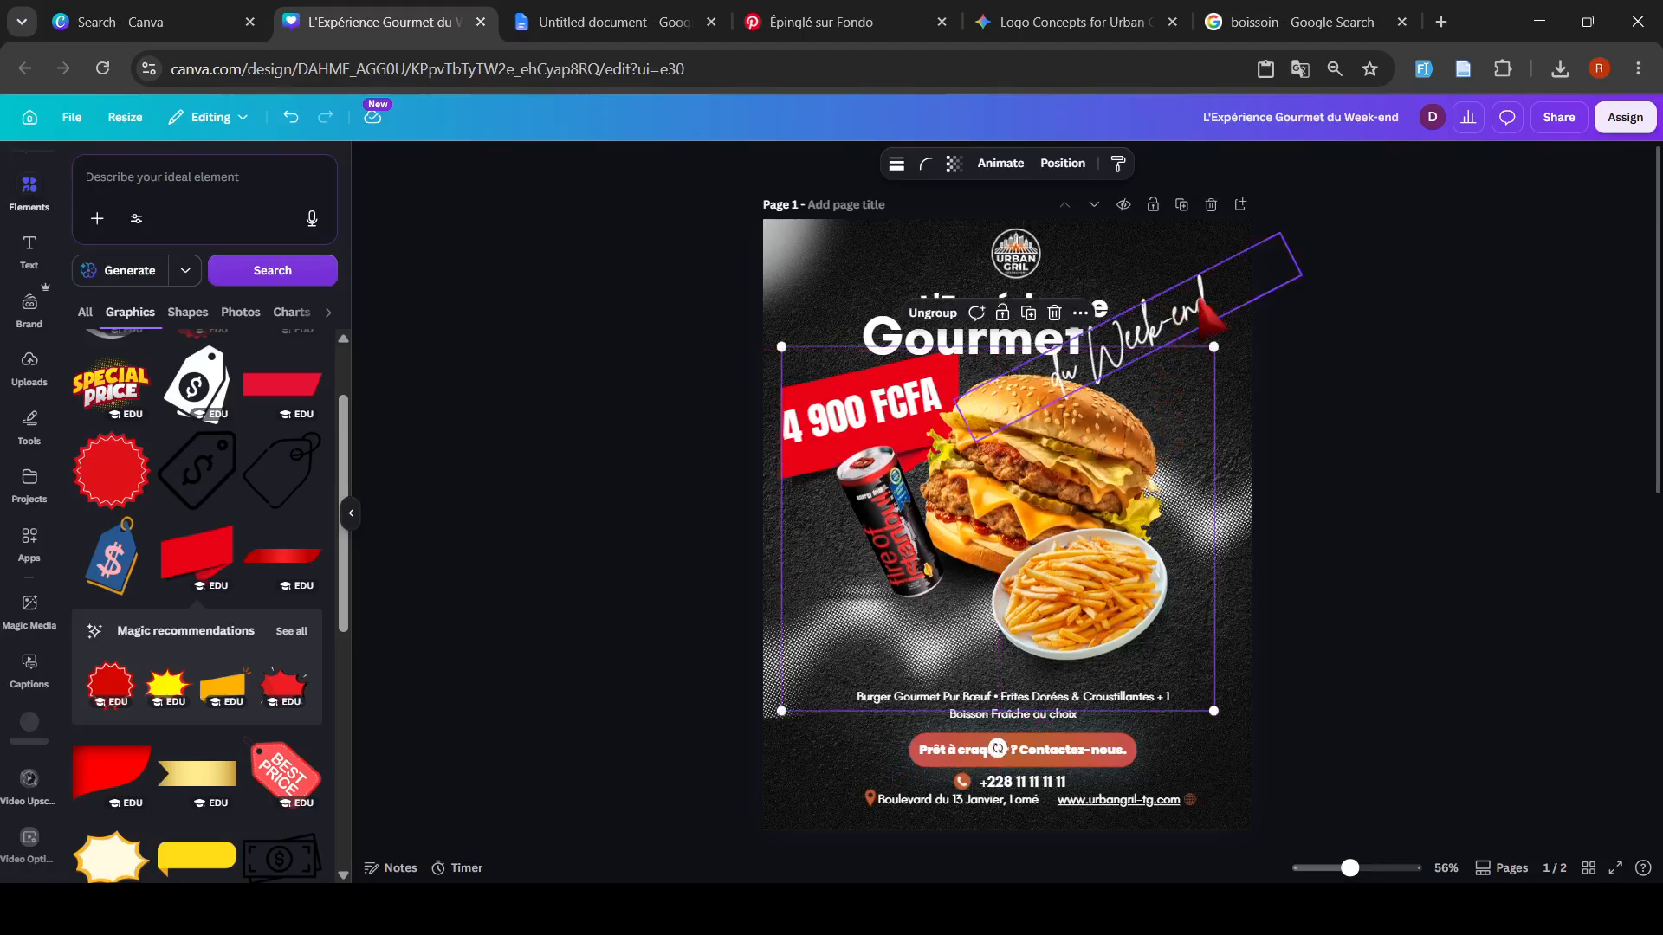
Step: Add a blank third page after the chicken poster
scroll(1005, 493, down, 8)
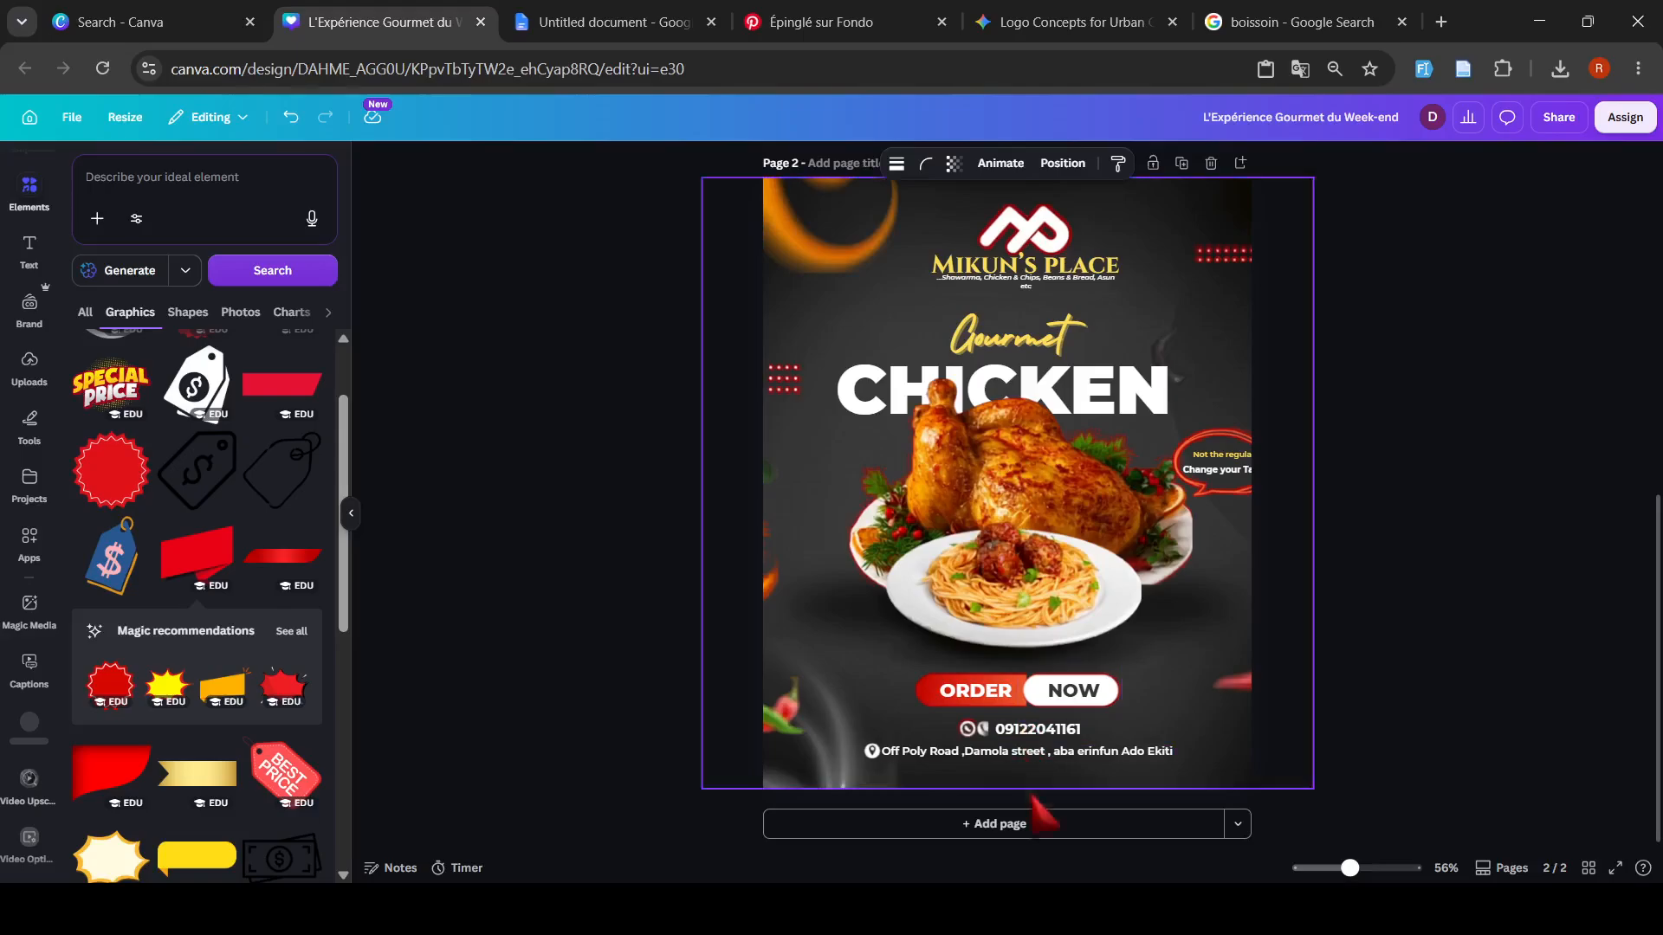
click(997, 827)
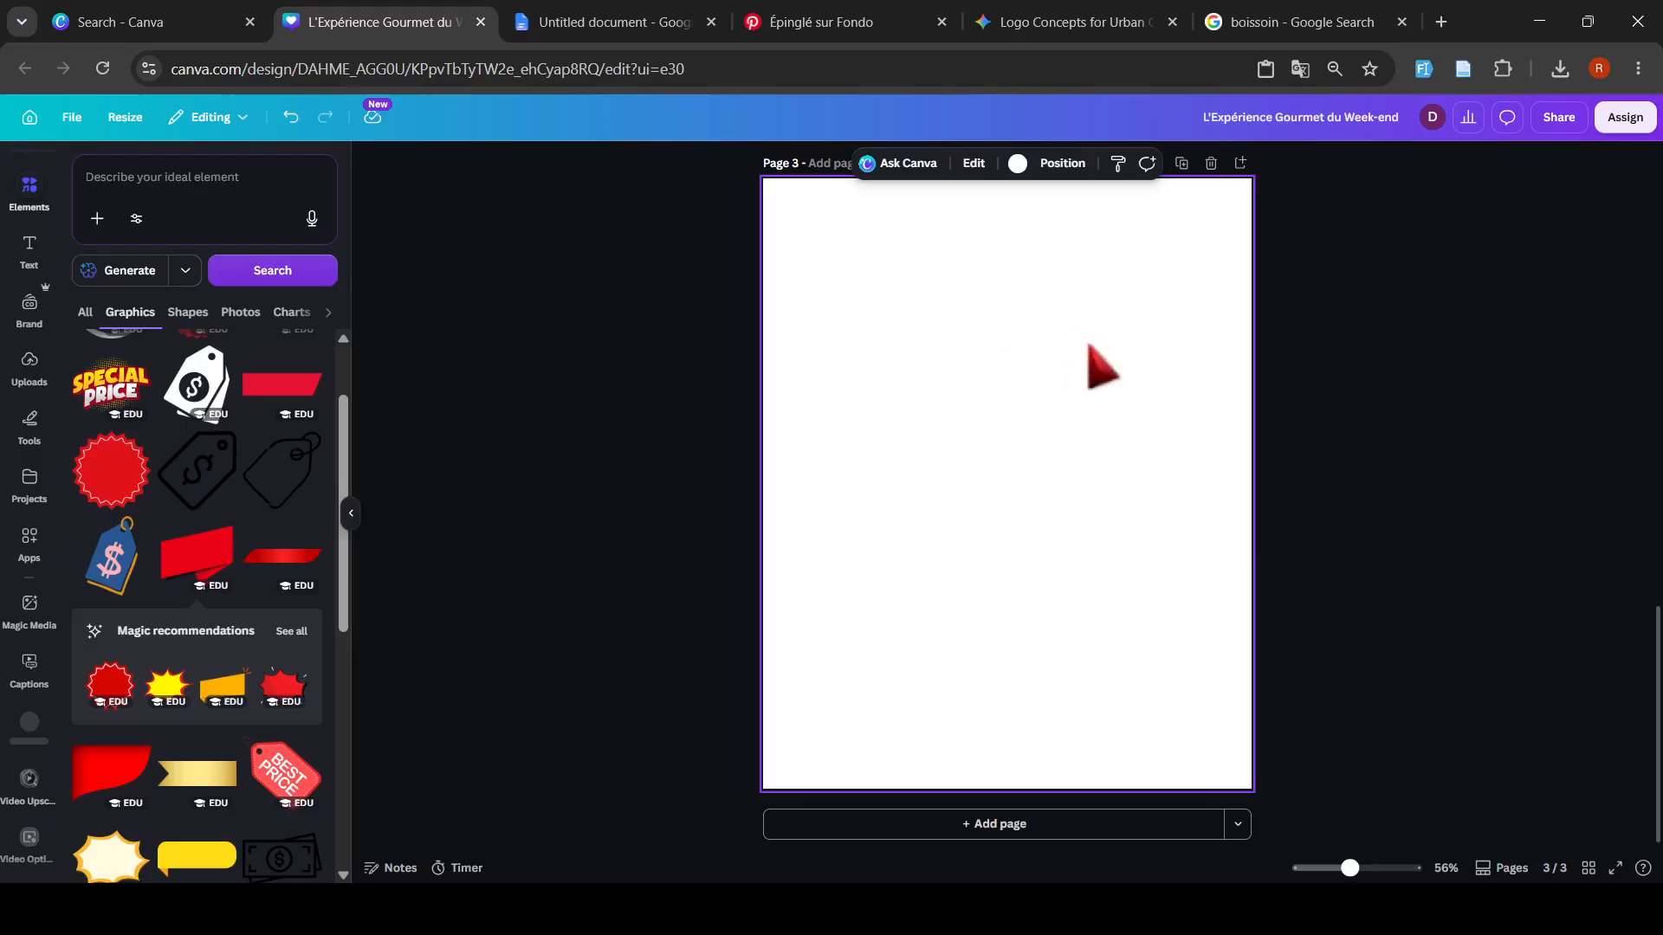
scroll(918, 424, up, 2)
scroll(1484, 346, down, 2)
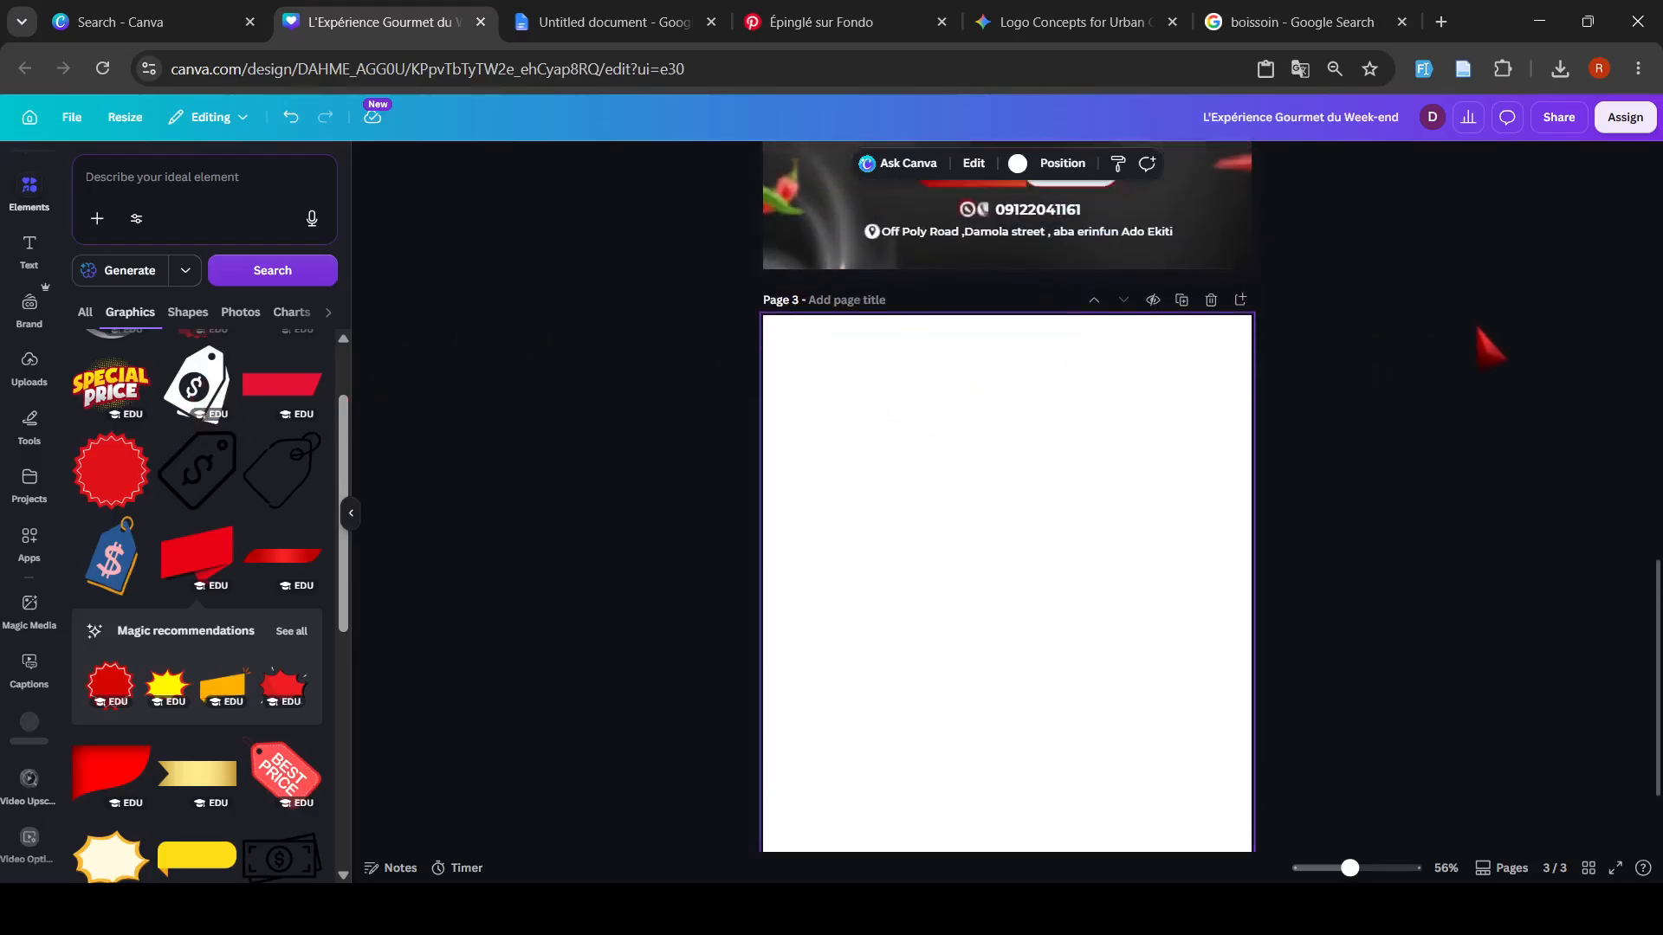
scroll(34, 251, up, 1)
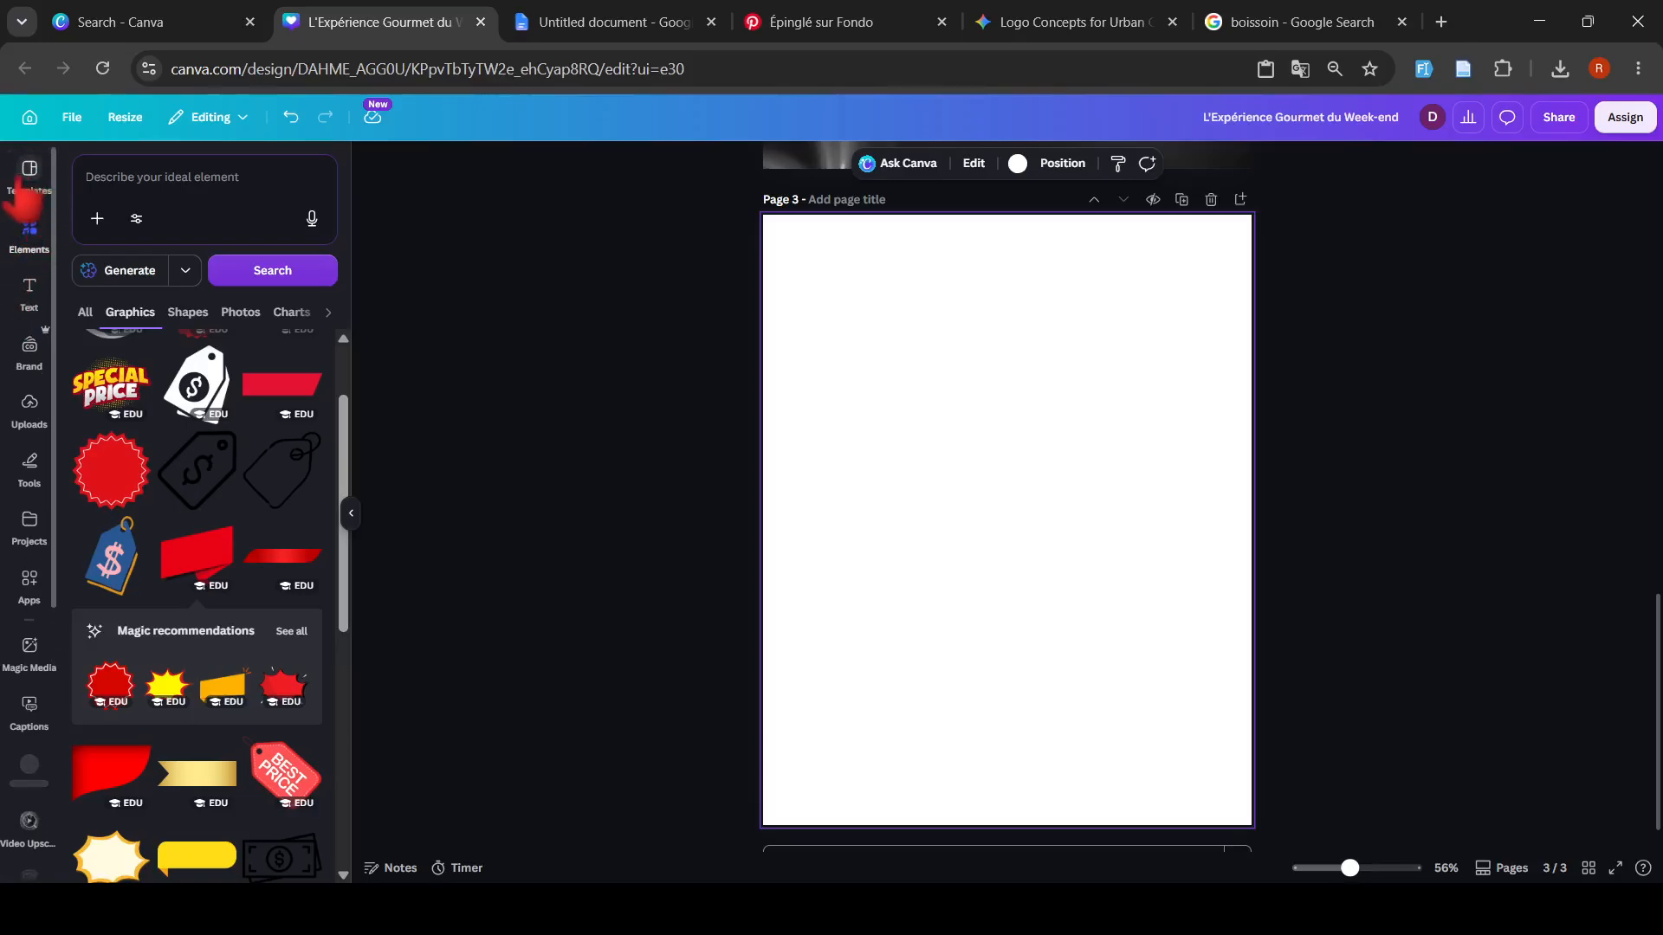
Step: Search the templates for "burger" and apply the black and dark red "Burger special" template to page 3
click(28, 186)
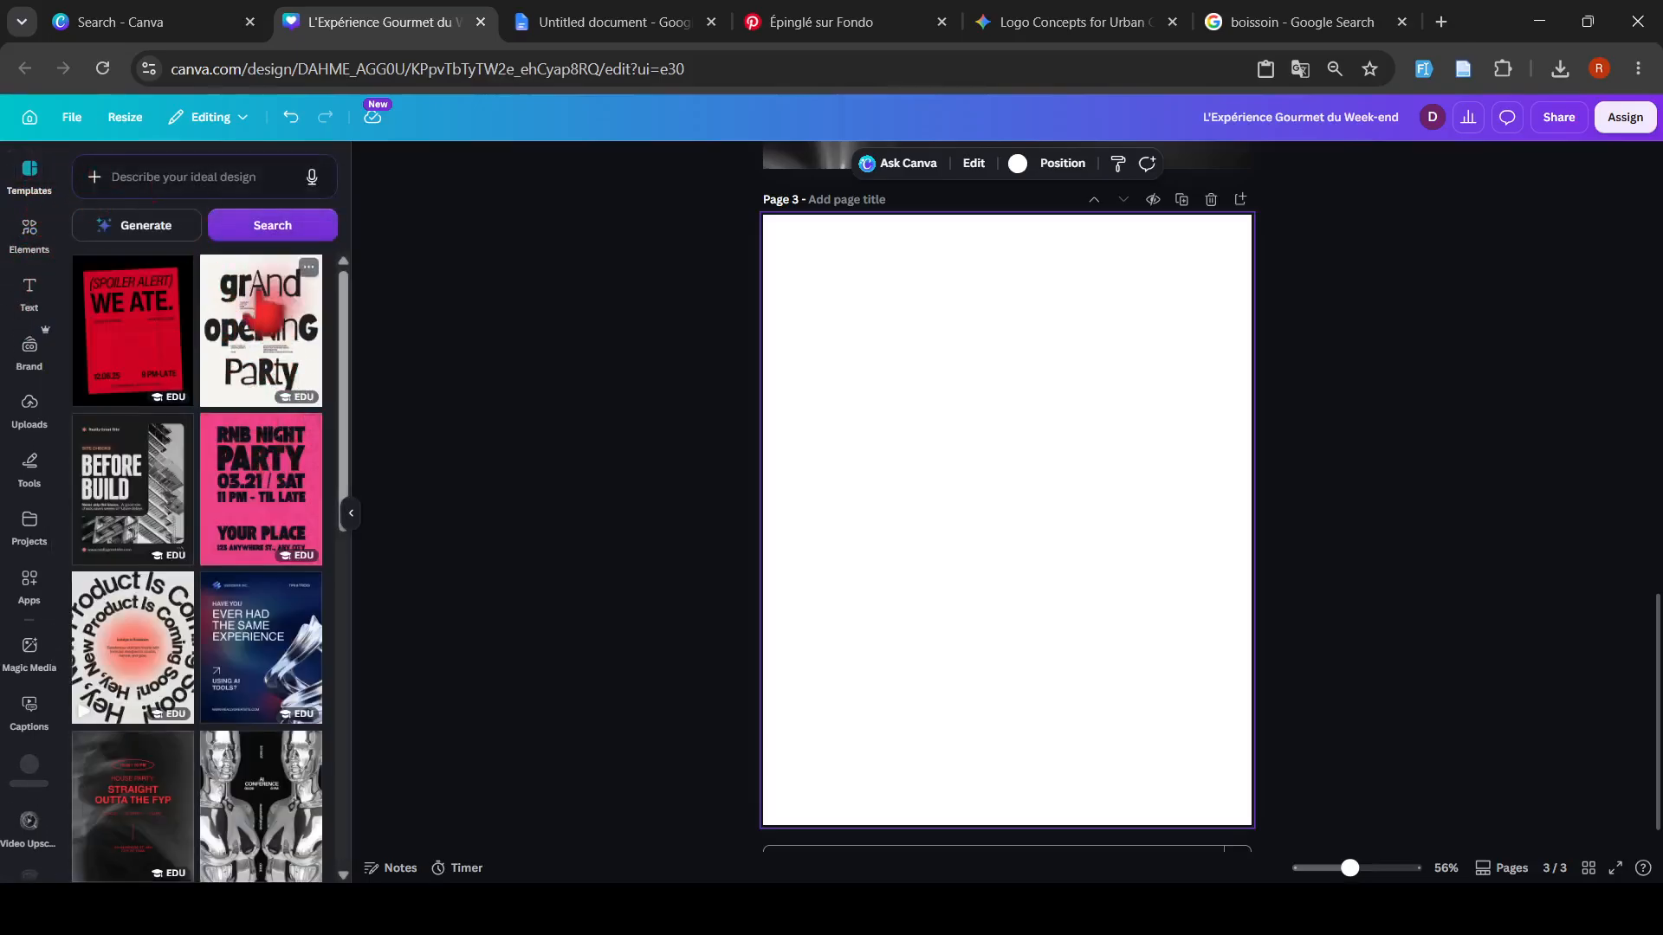
click(190, 180)
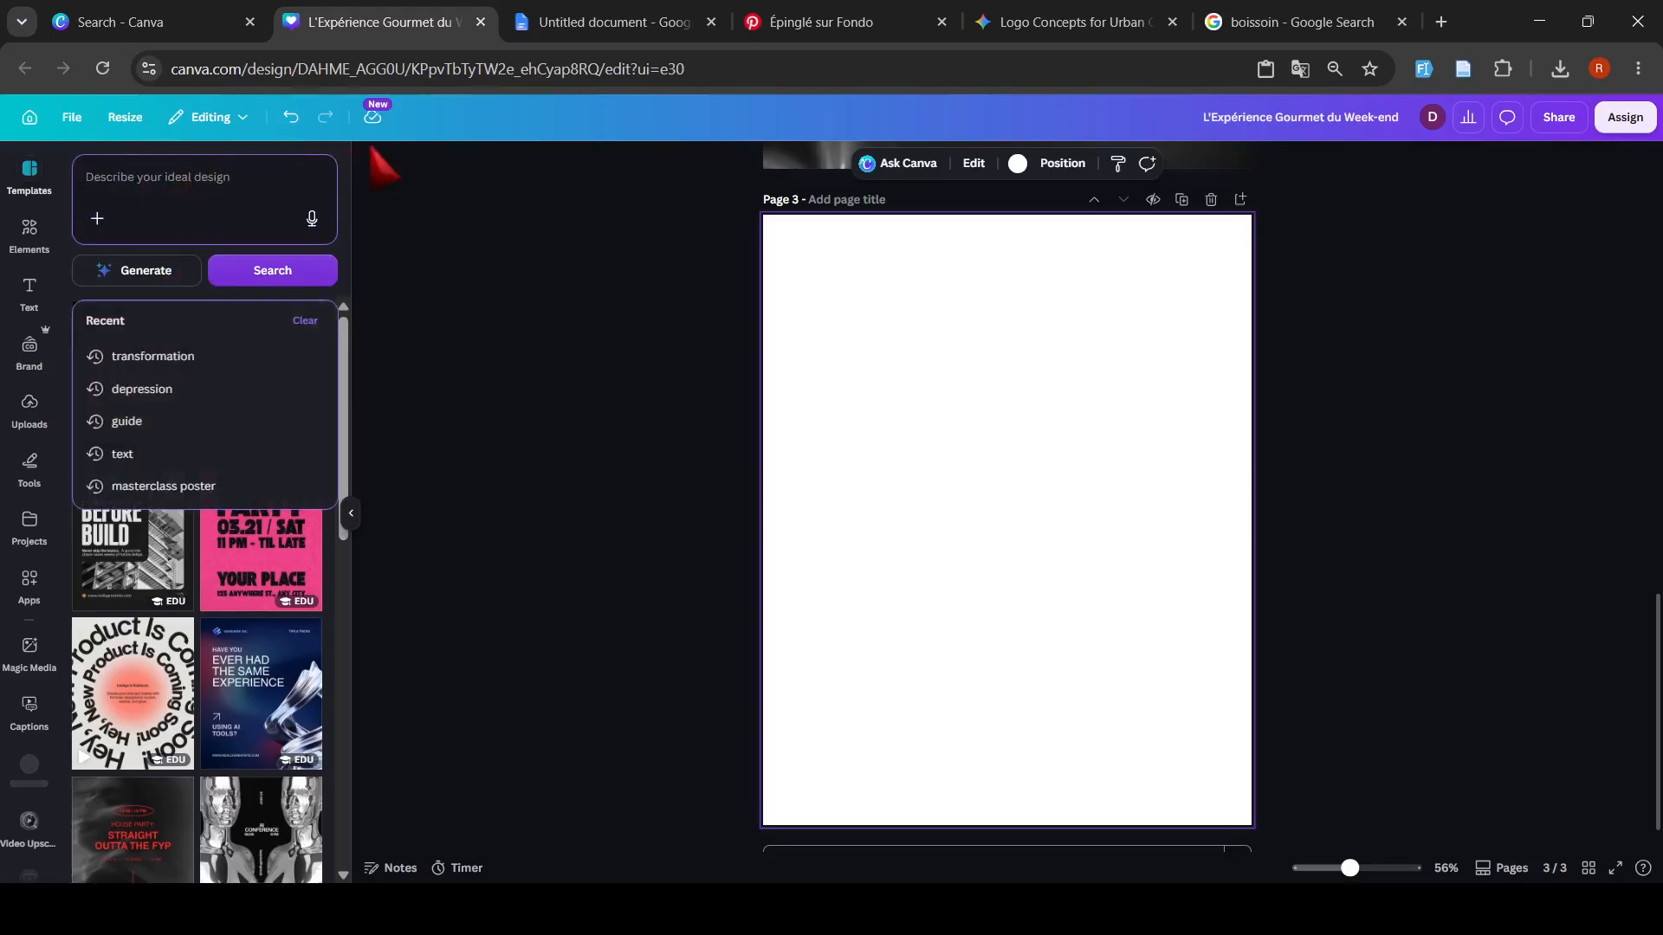
text(d)
key(BackSpace)
text(bur)
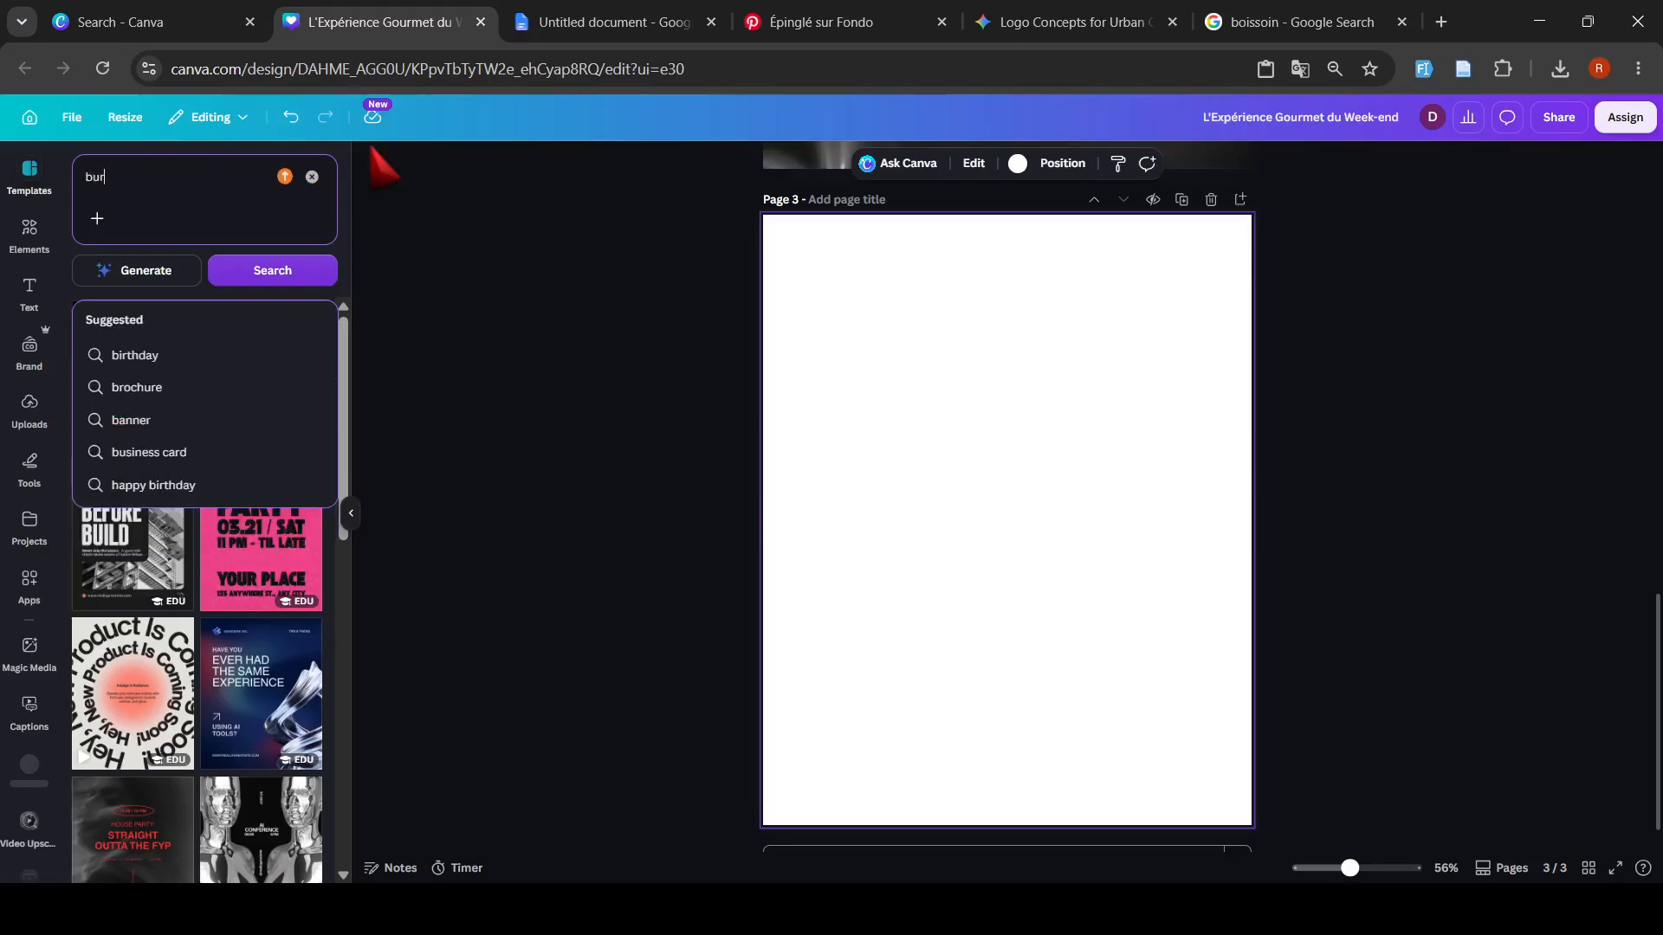
text(ger)
key(Return)
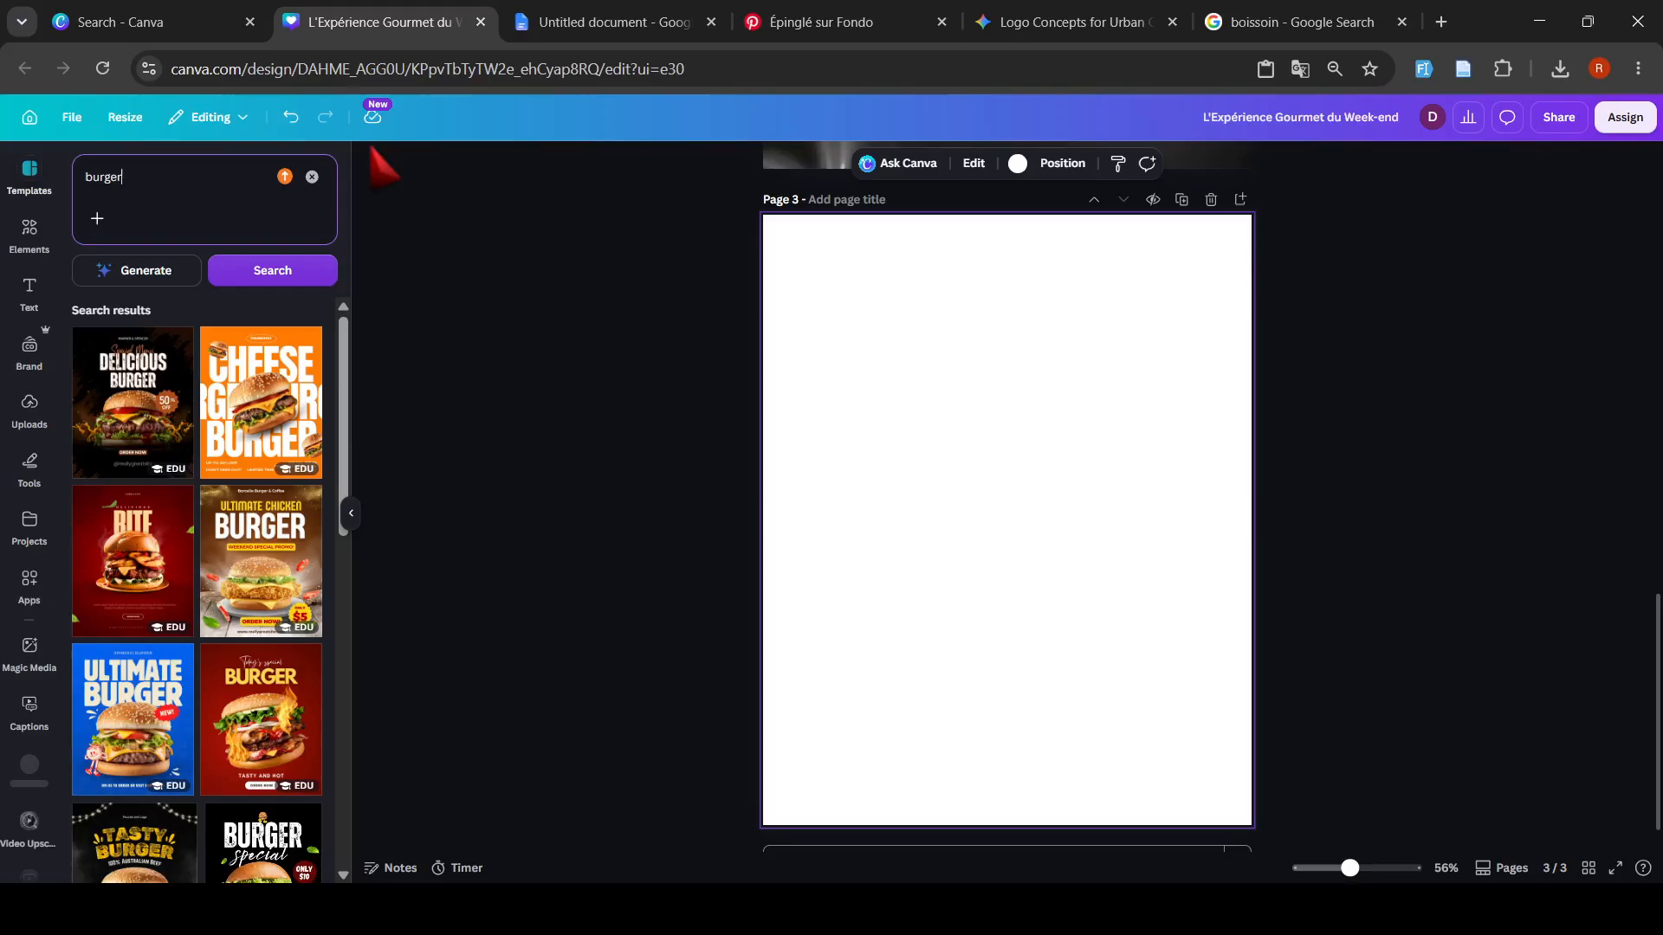
scroll(186, 441, down, 3)
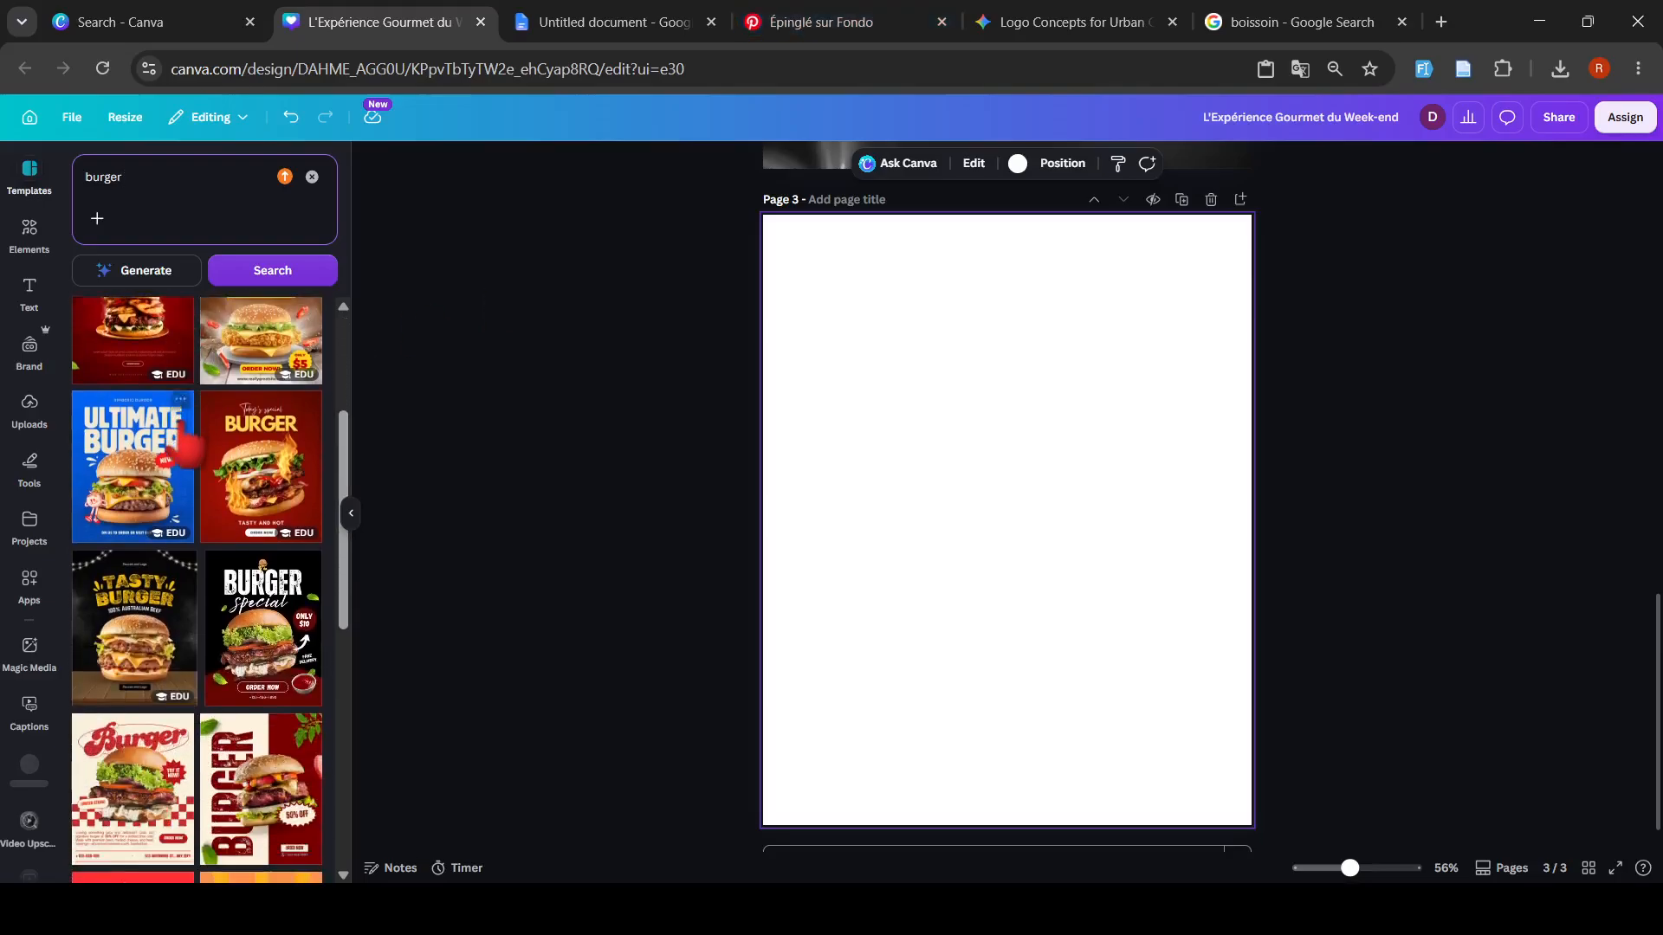
scroll(186, 437, down, 2)
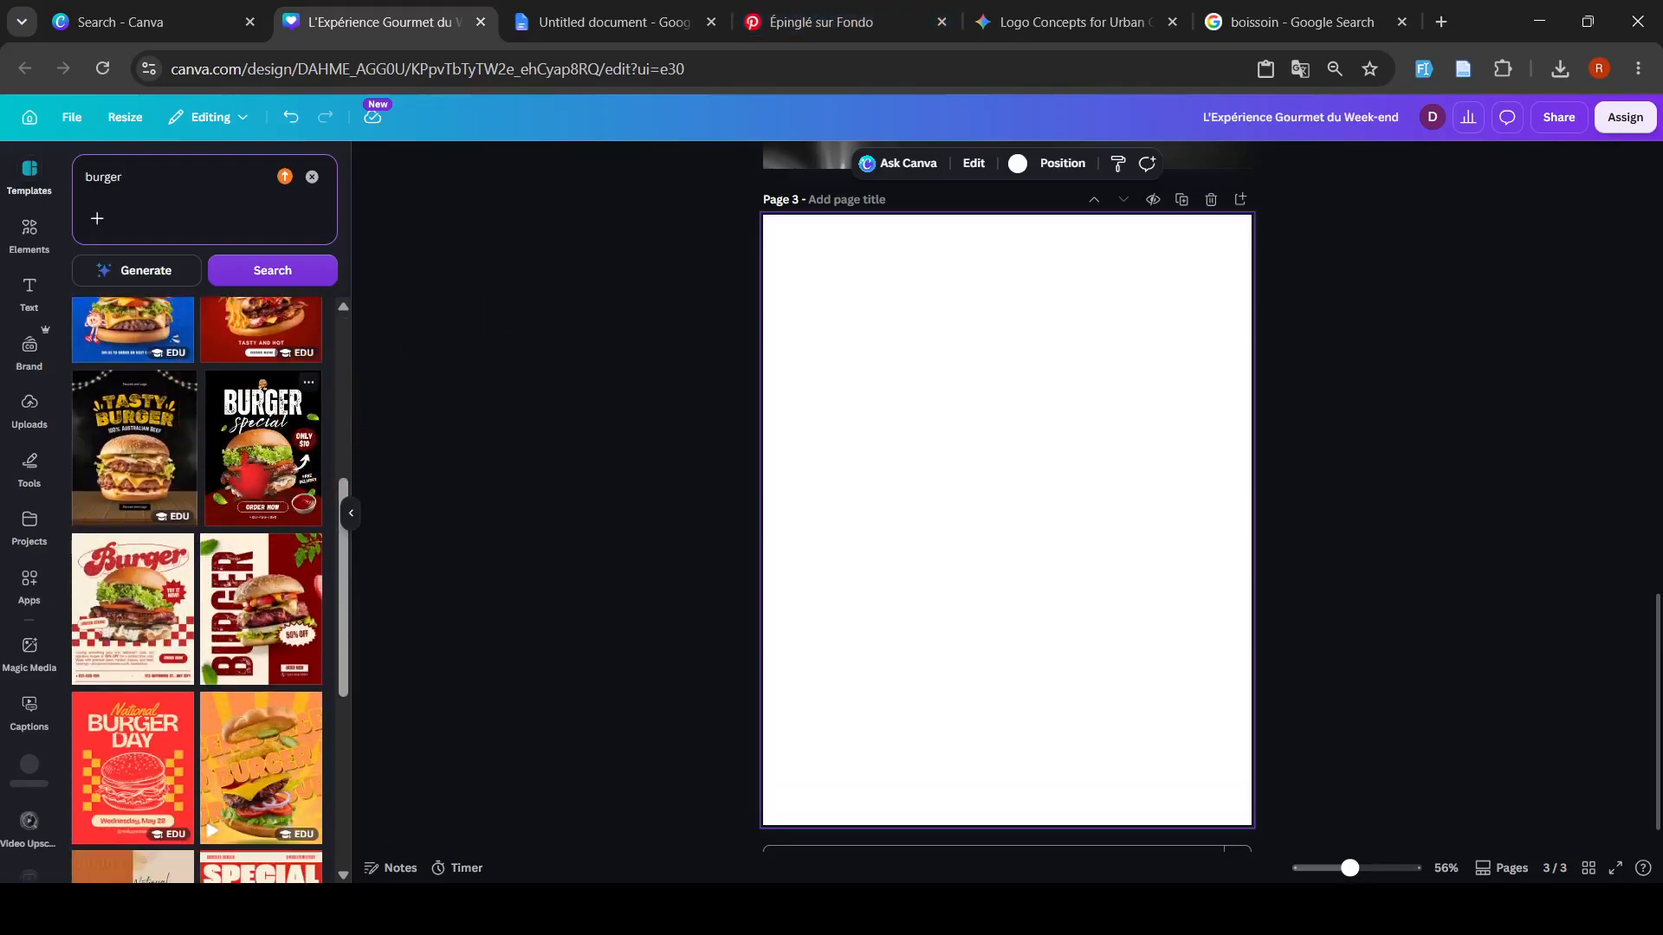
click(251, 467)
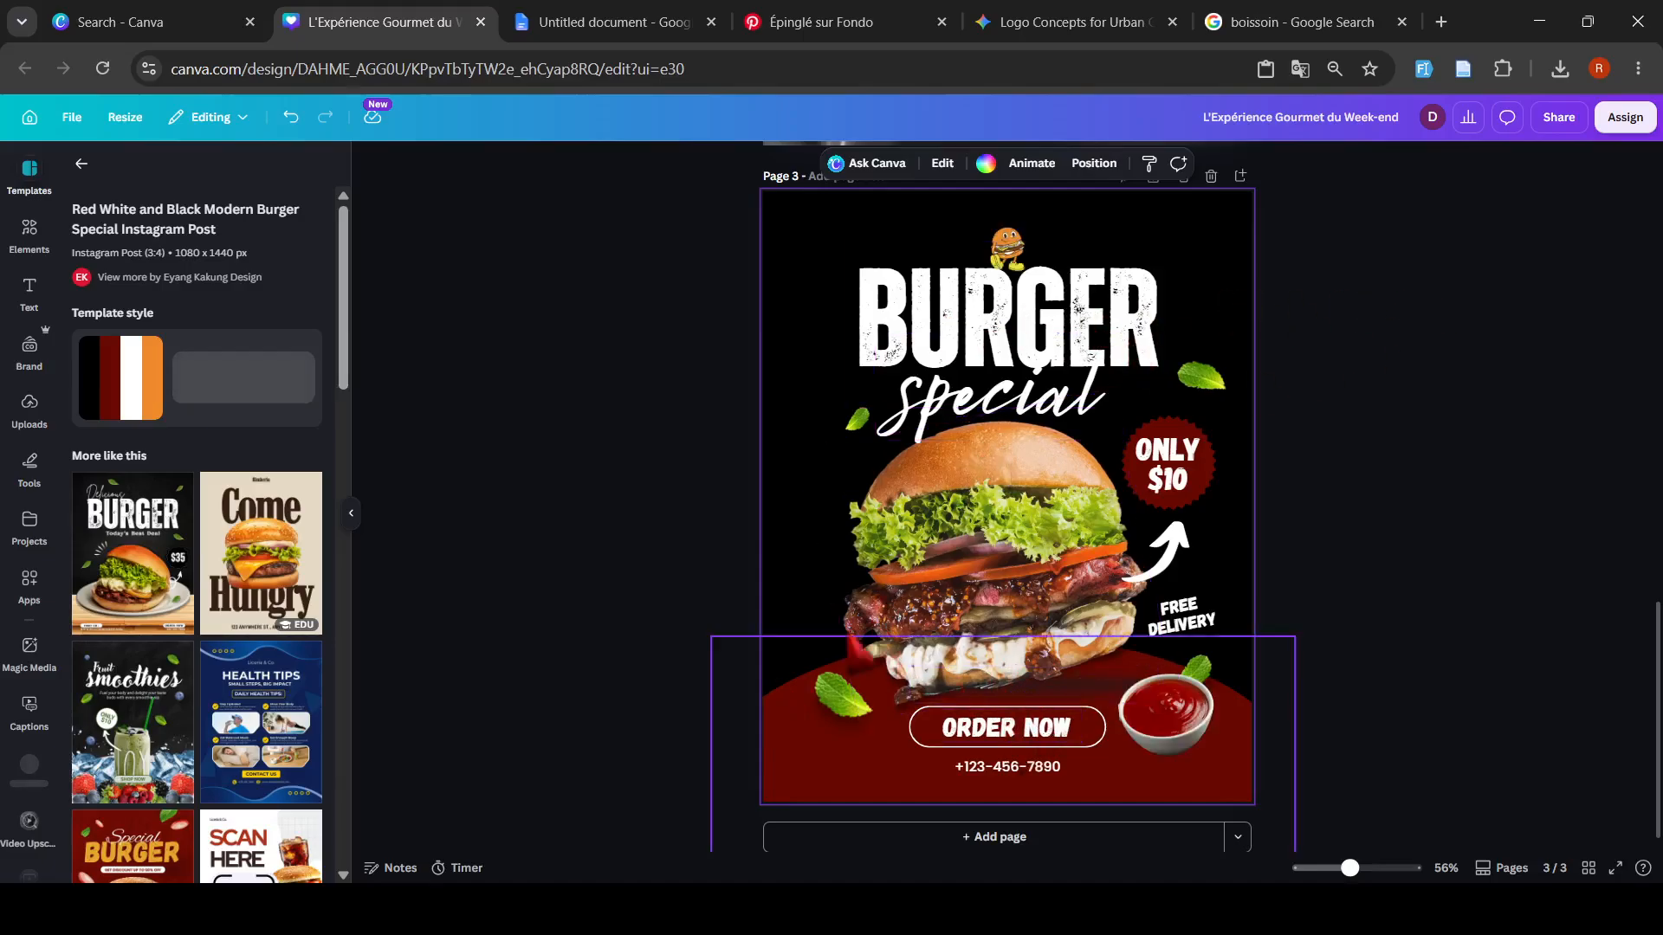
Step: Delete the template's large burger image from page 3
click(1044, 333)
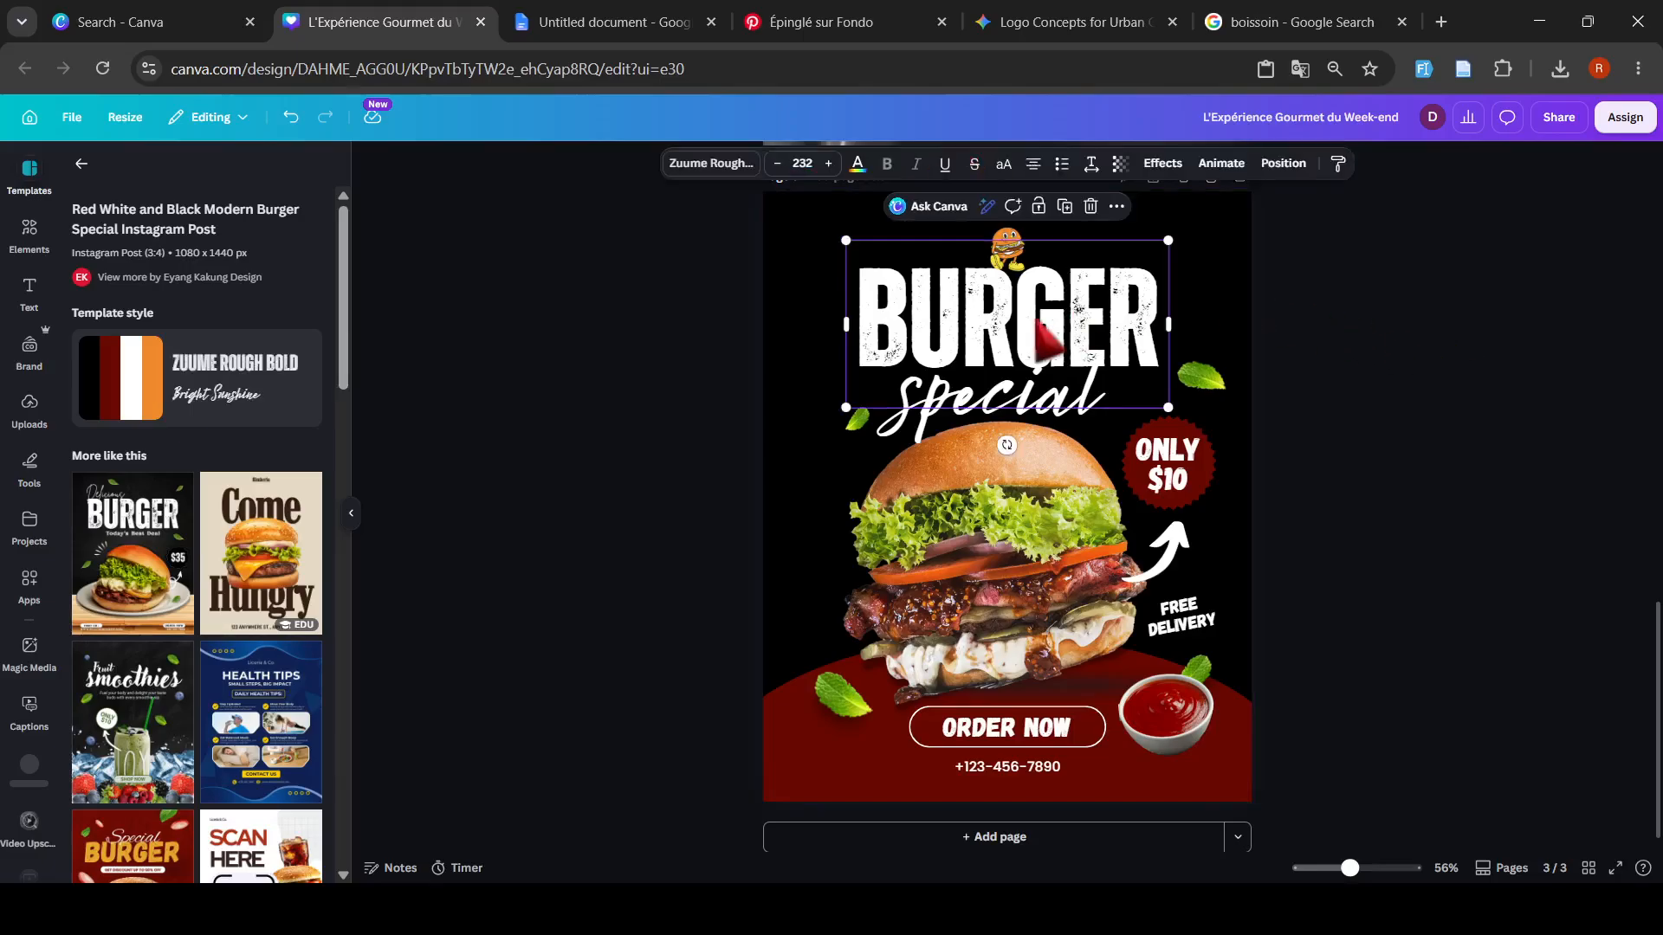
drag(992, 494, 1039, 487)
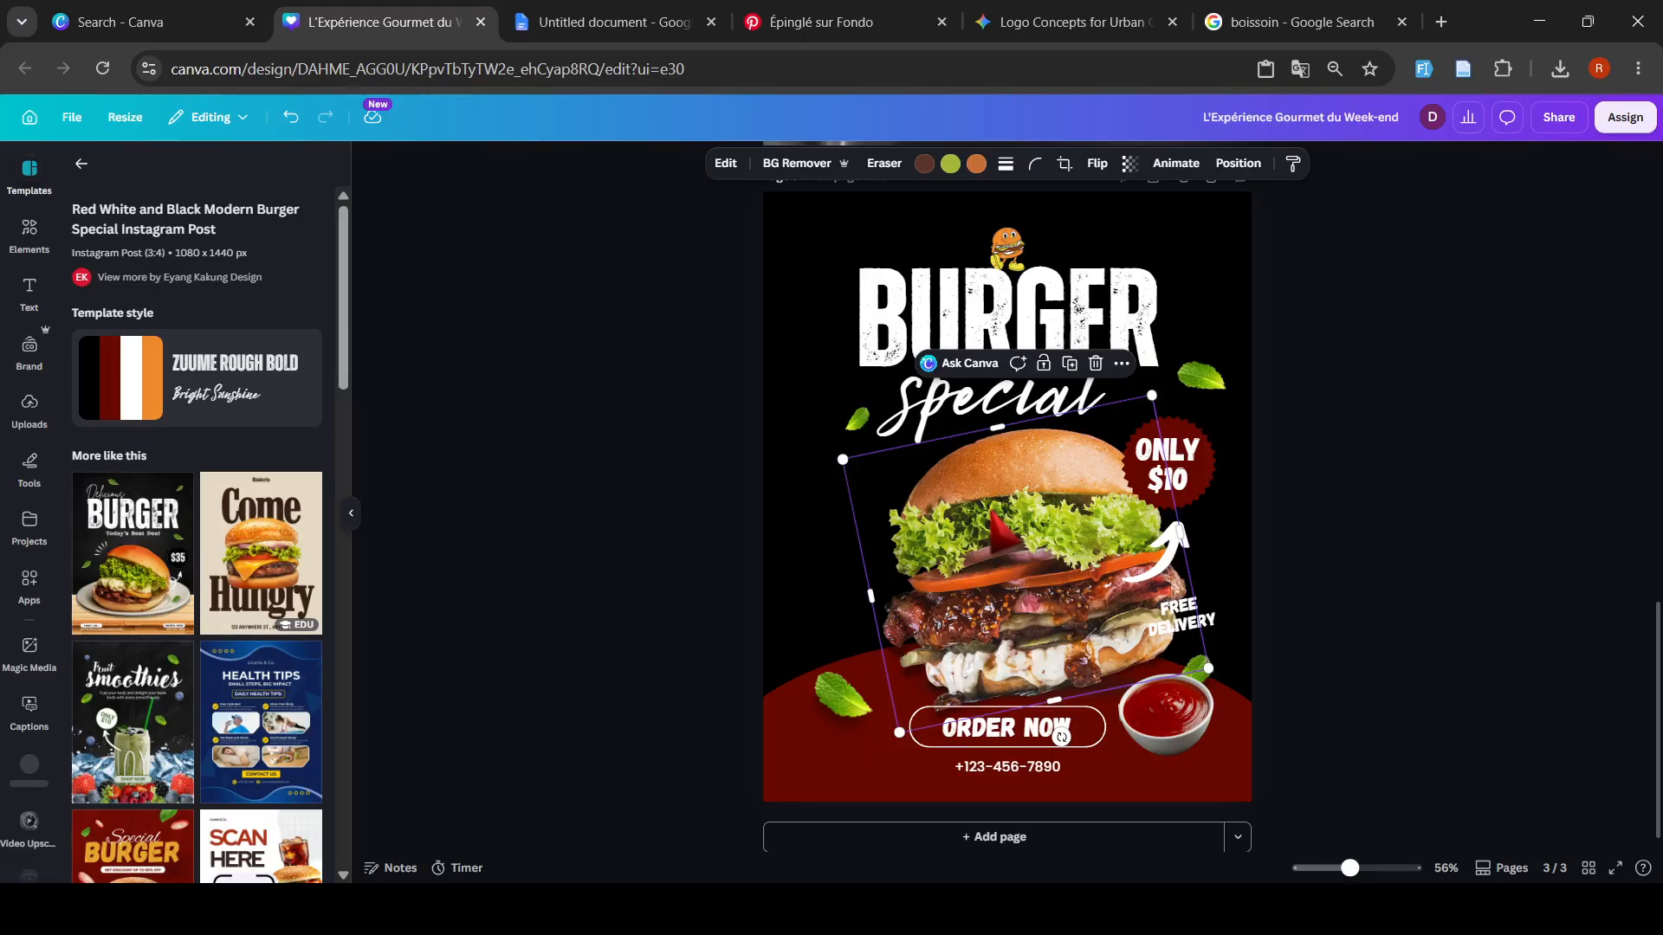
key(Delete)
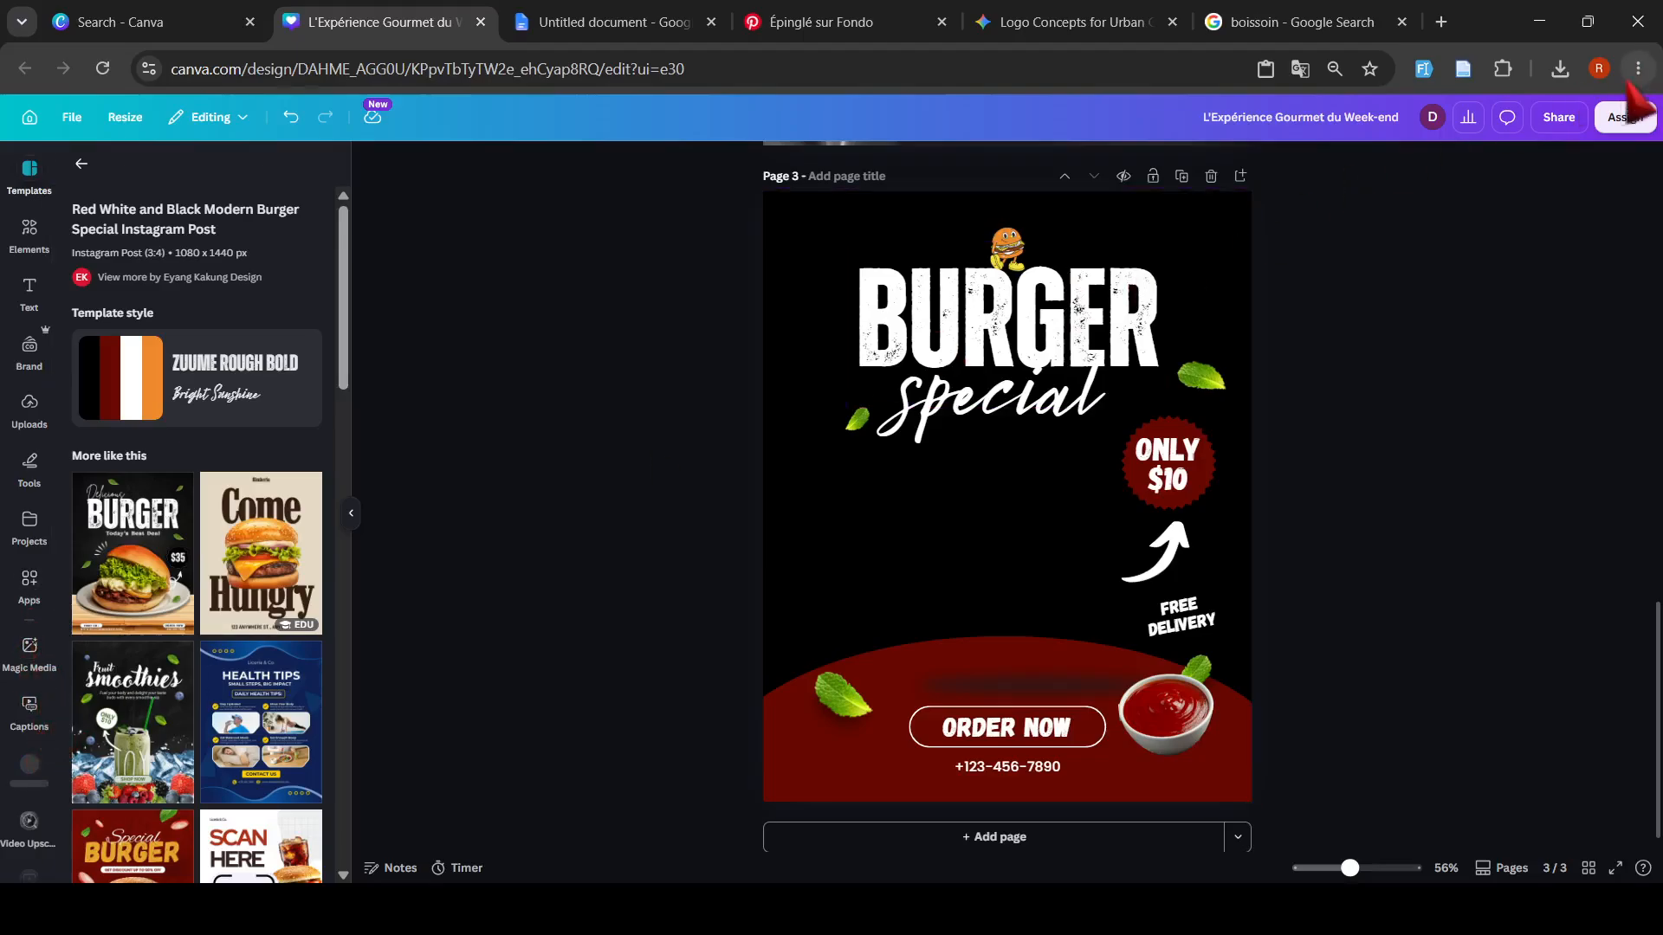
Step: Copy the cheeseburger image from the group on page 1
scroll(13, 624, down, 3)
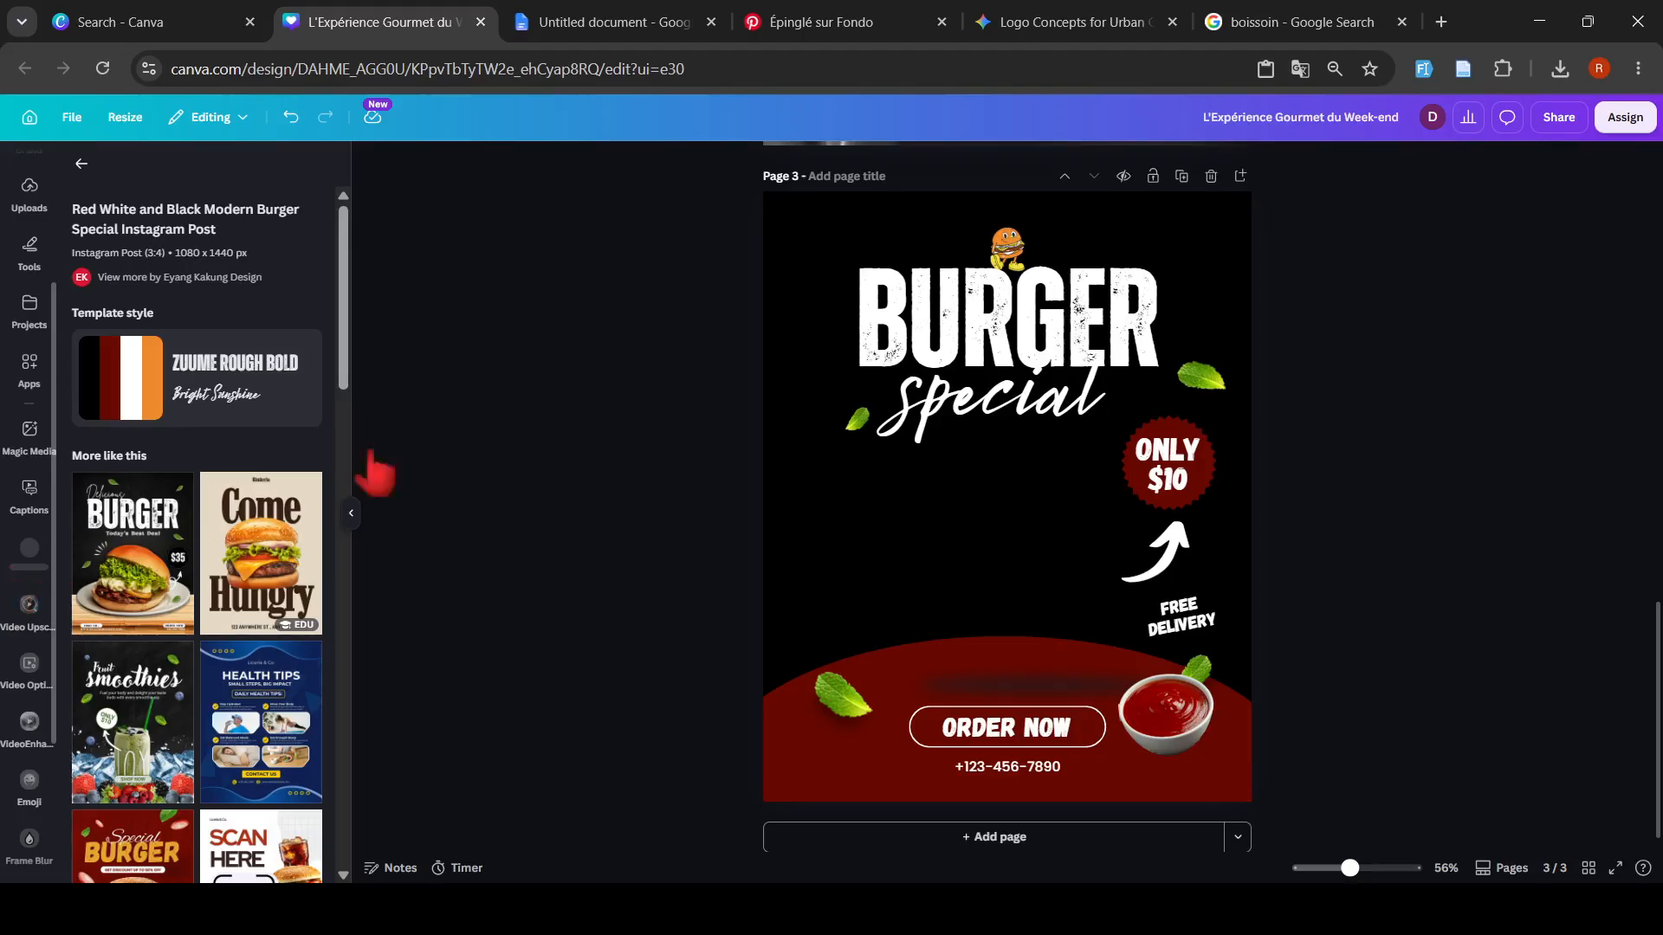
scroll(888, 321, up, 10)
scroll(887, 320, up, 5)
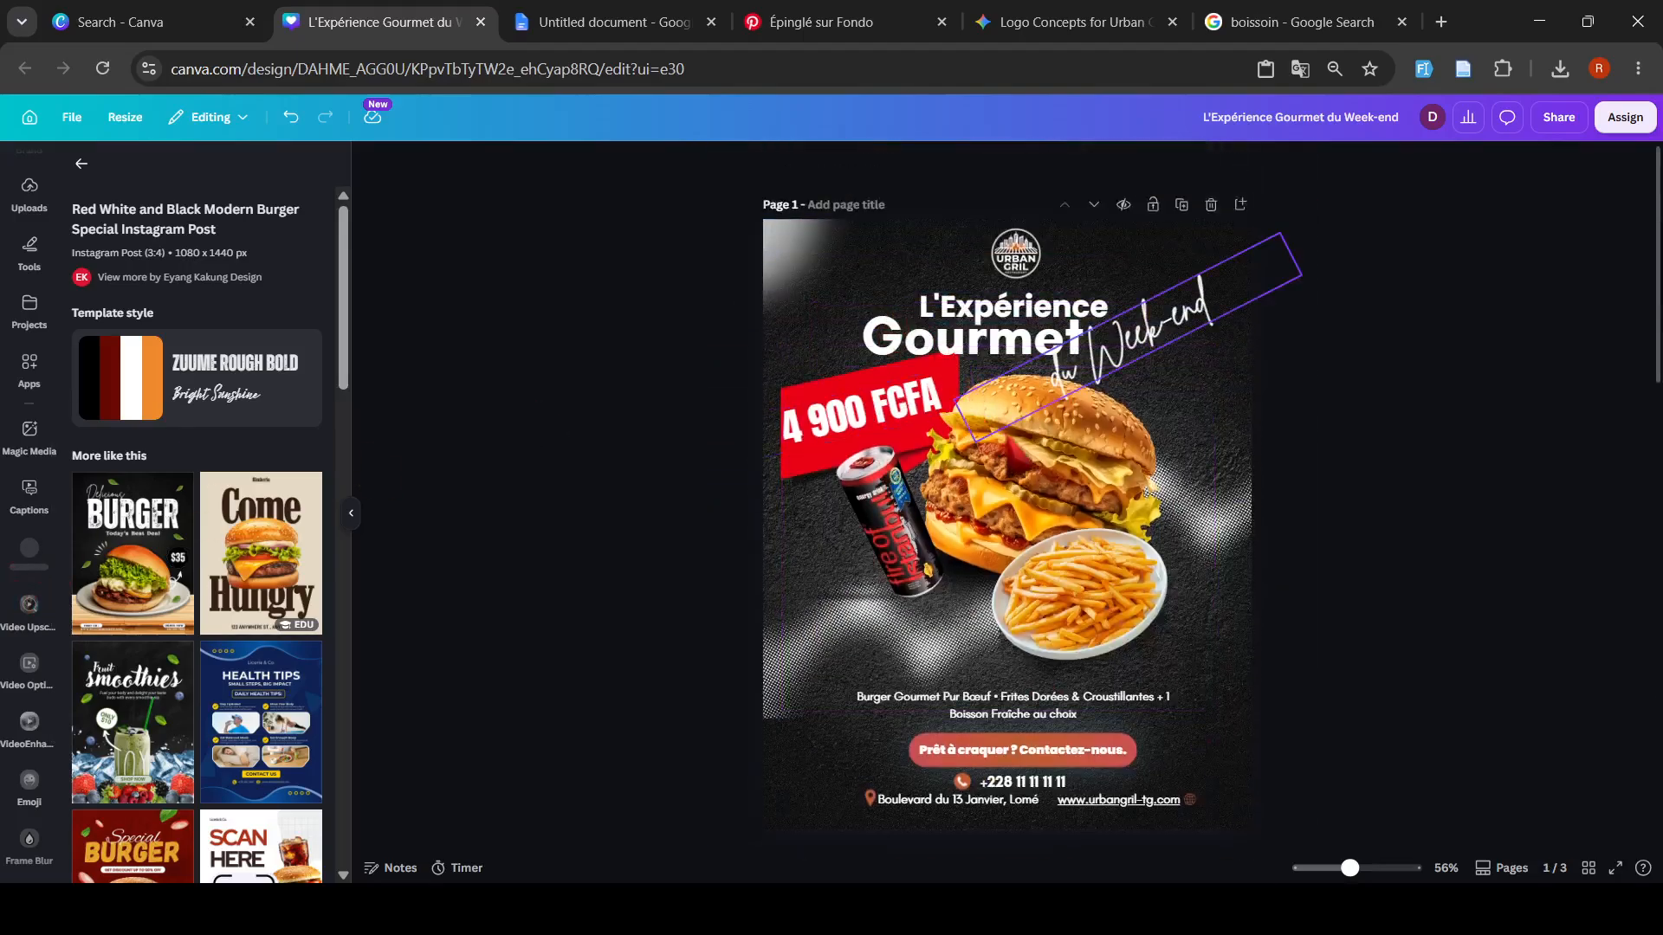
click(1039, 510)
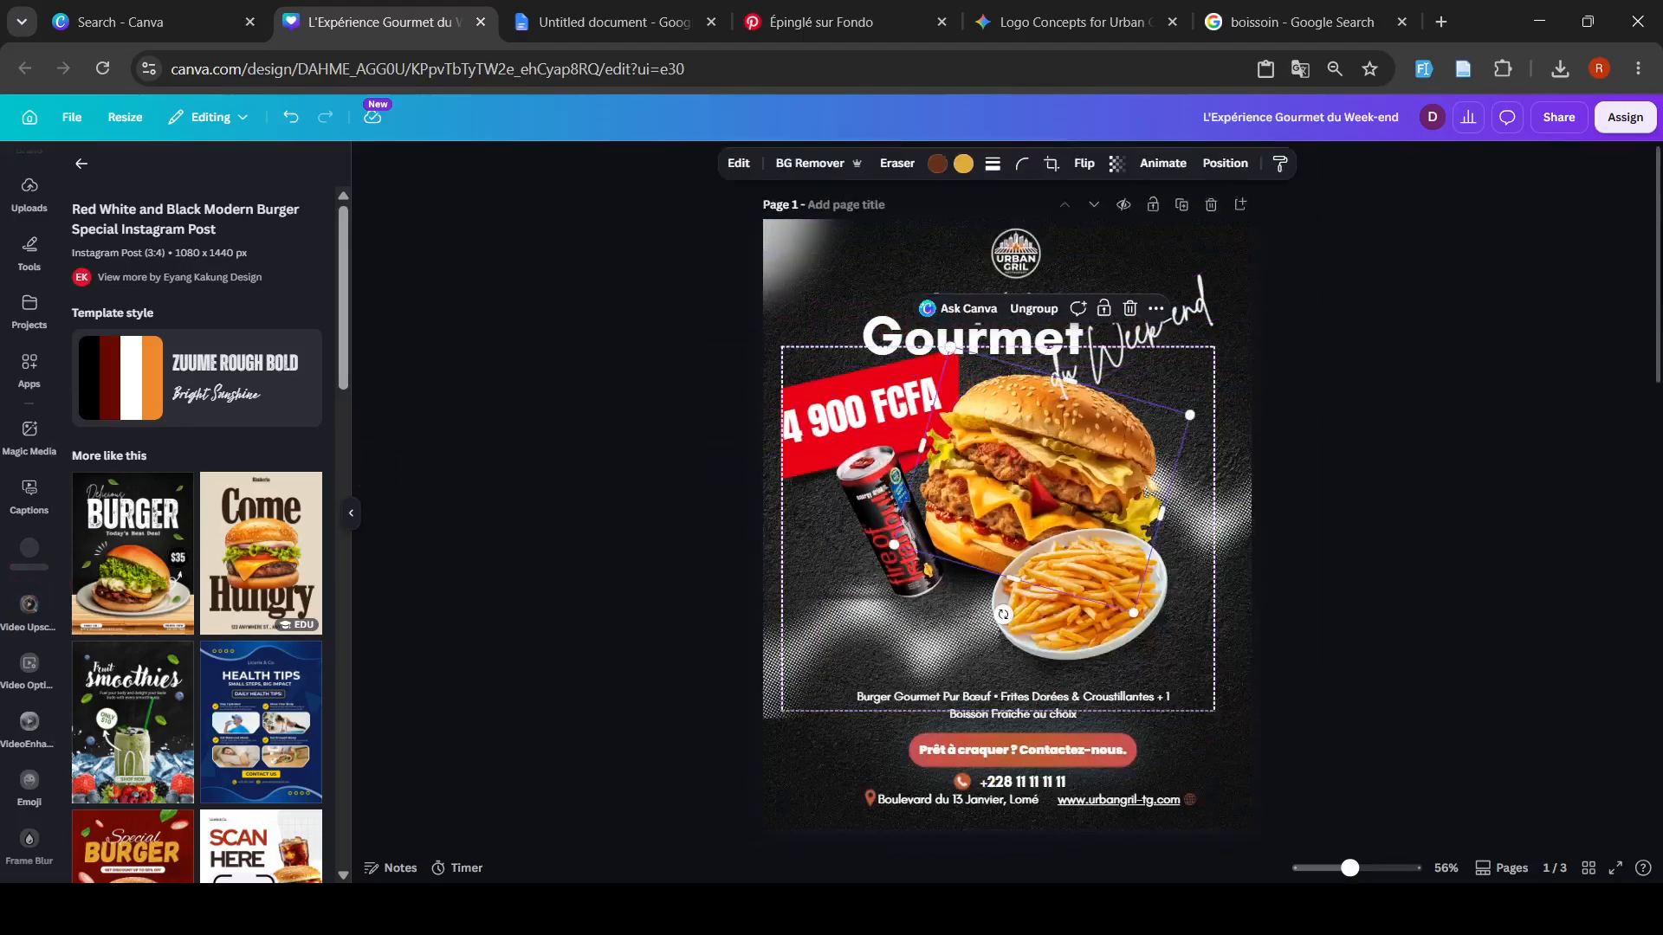
right_click(1039, 481)
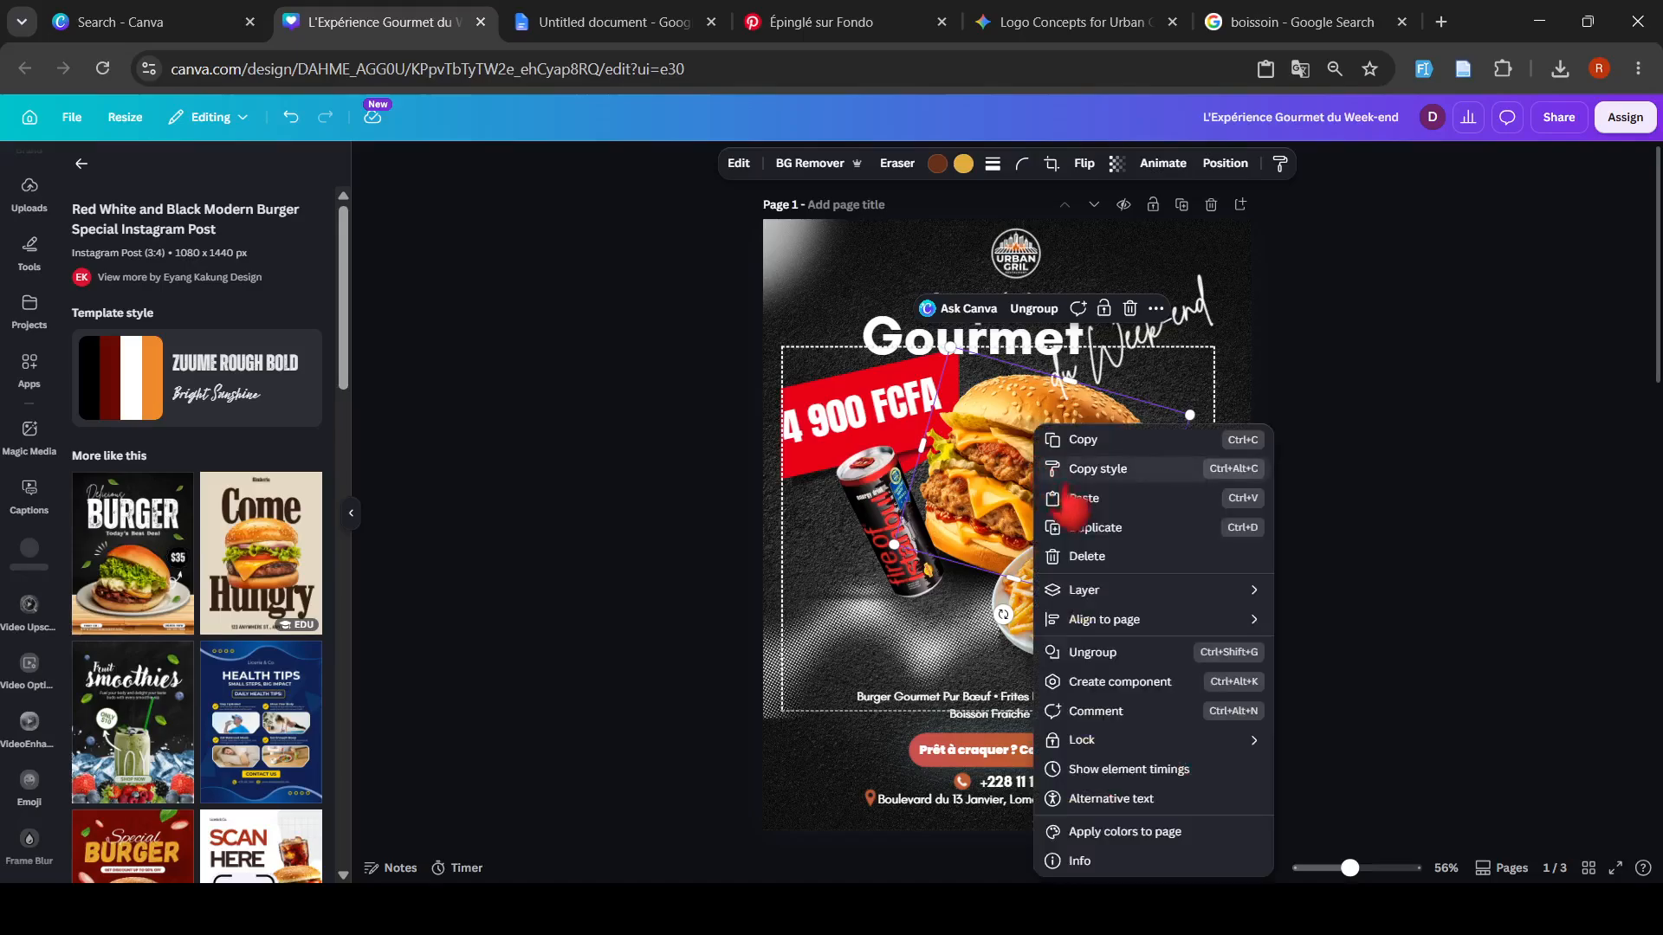
click(1058, 441)
Step: Paste the cheeseburger onto page 3 and position it just above the "ORDER NOW" label
scroll(1058, 441, down, 8)
scroll(1005, 520, down, 3)
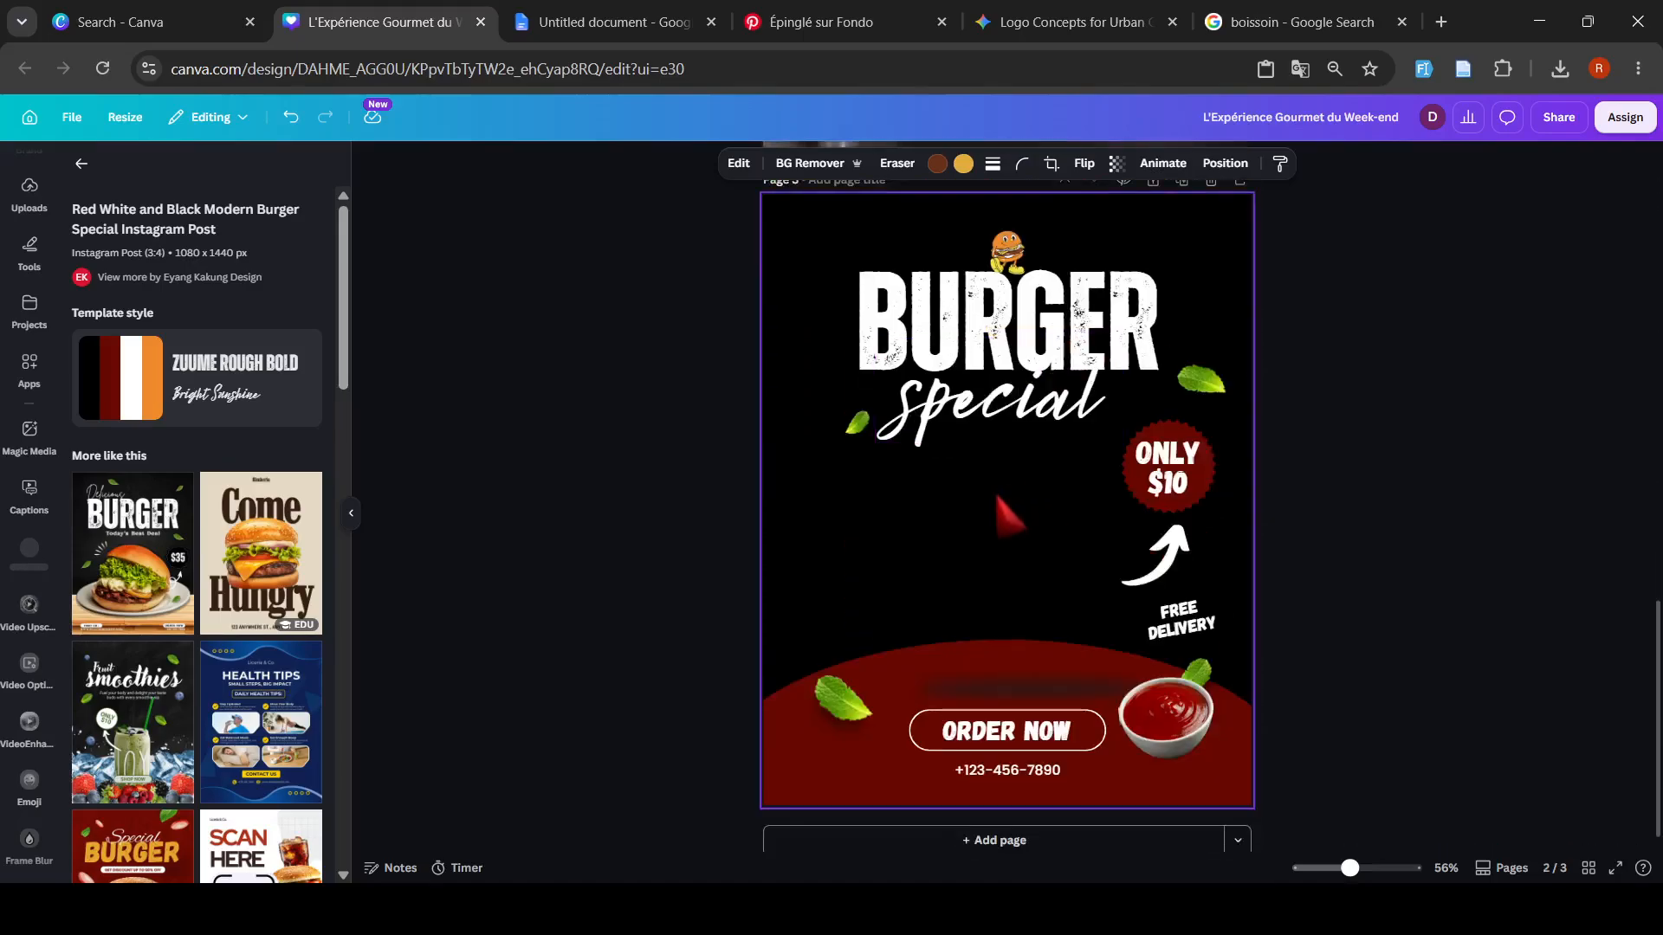
click(998, 485)
right_click(998, 485)
click(1067, 588)
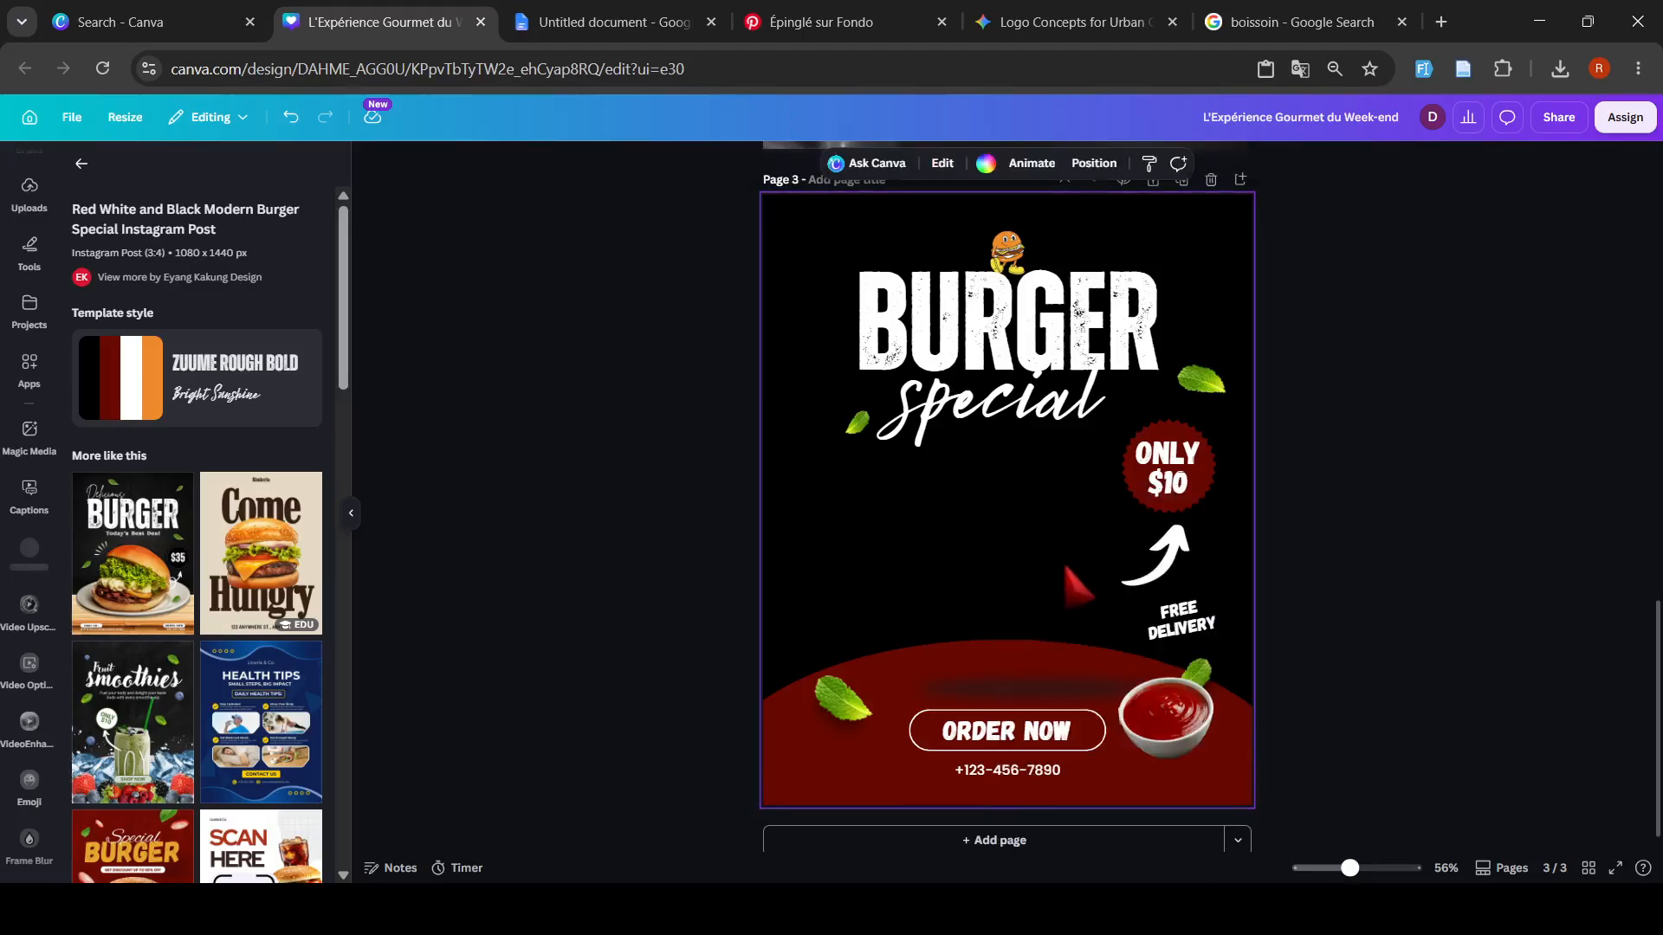
drag(1047, 520, 1037, 583)
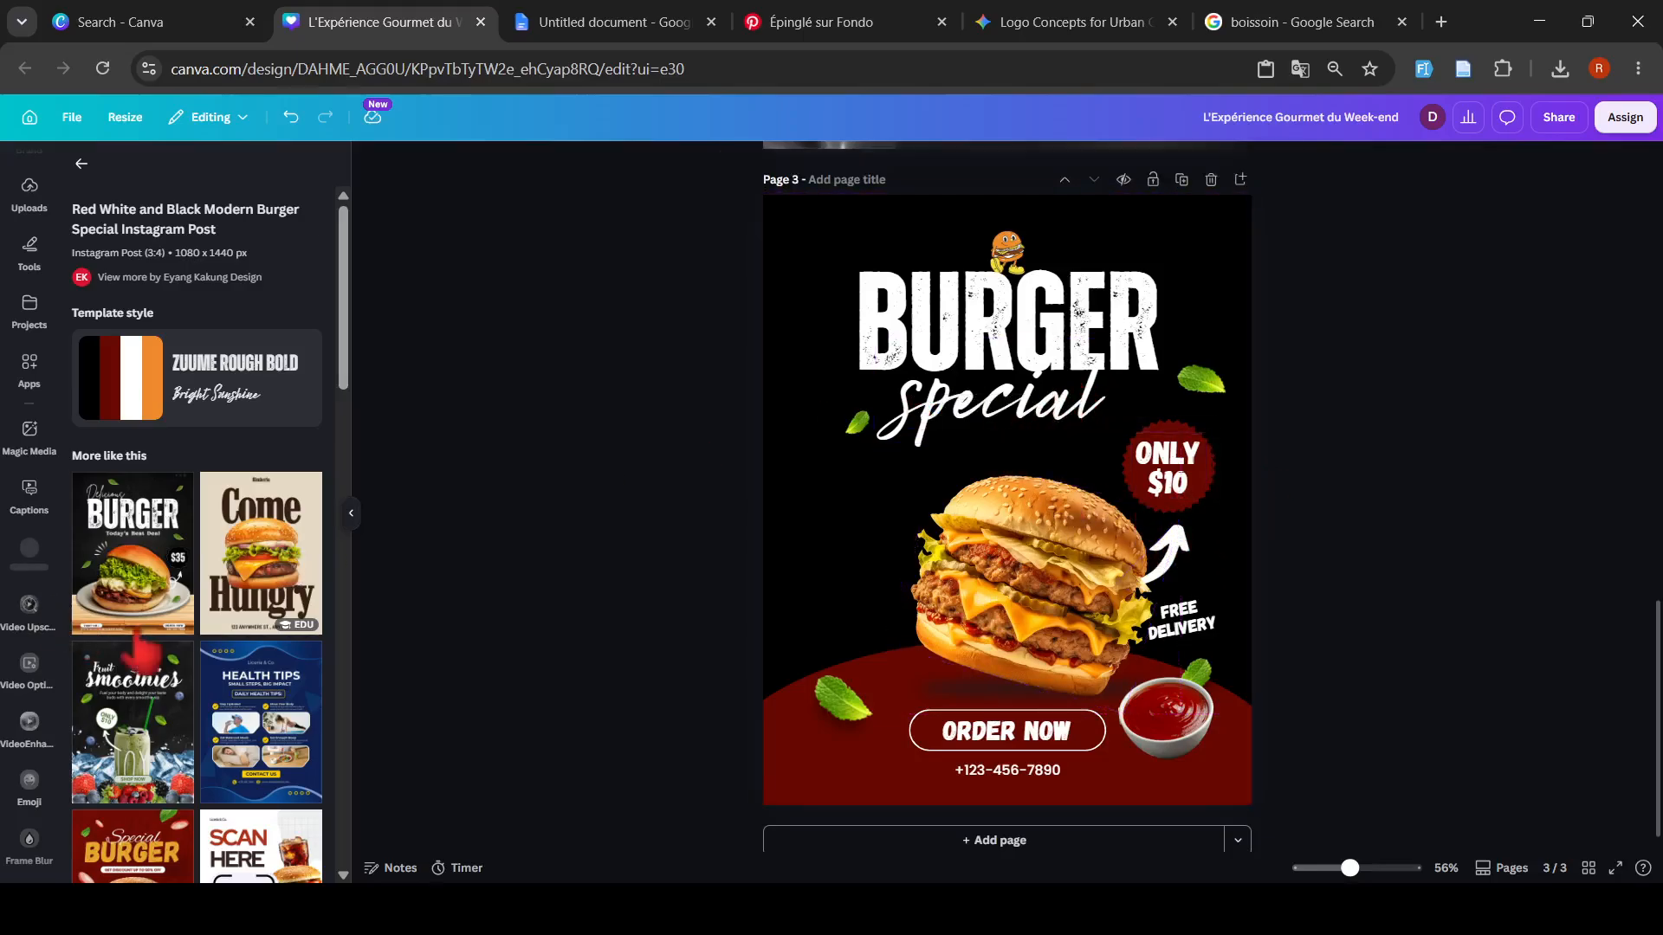
scroll(132, 667, down, 5)
scroll(137, 667, down, 5)
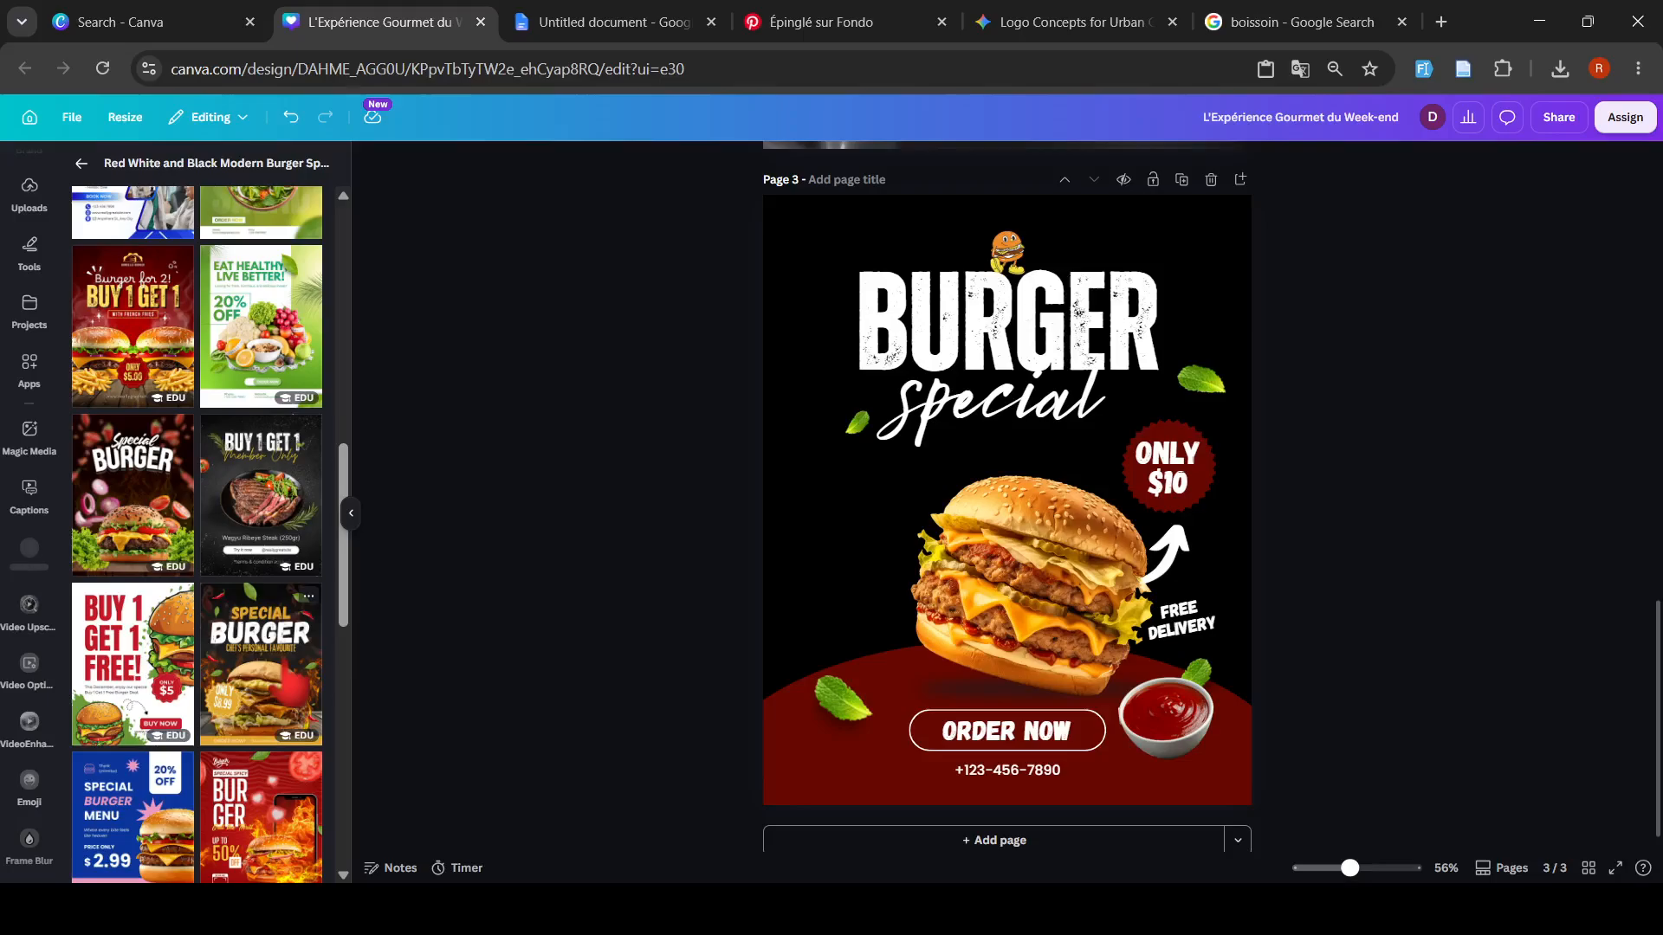
Step: Try the design's bright red on the "Gourmet" title text on page 1 and return the text to white
scroll(198, 537, up, 5)
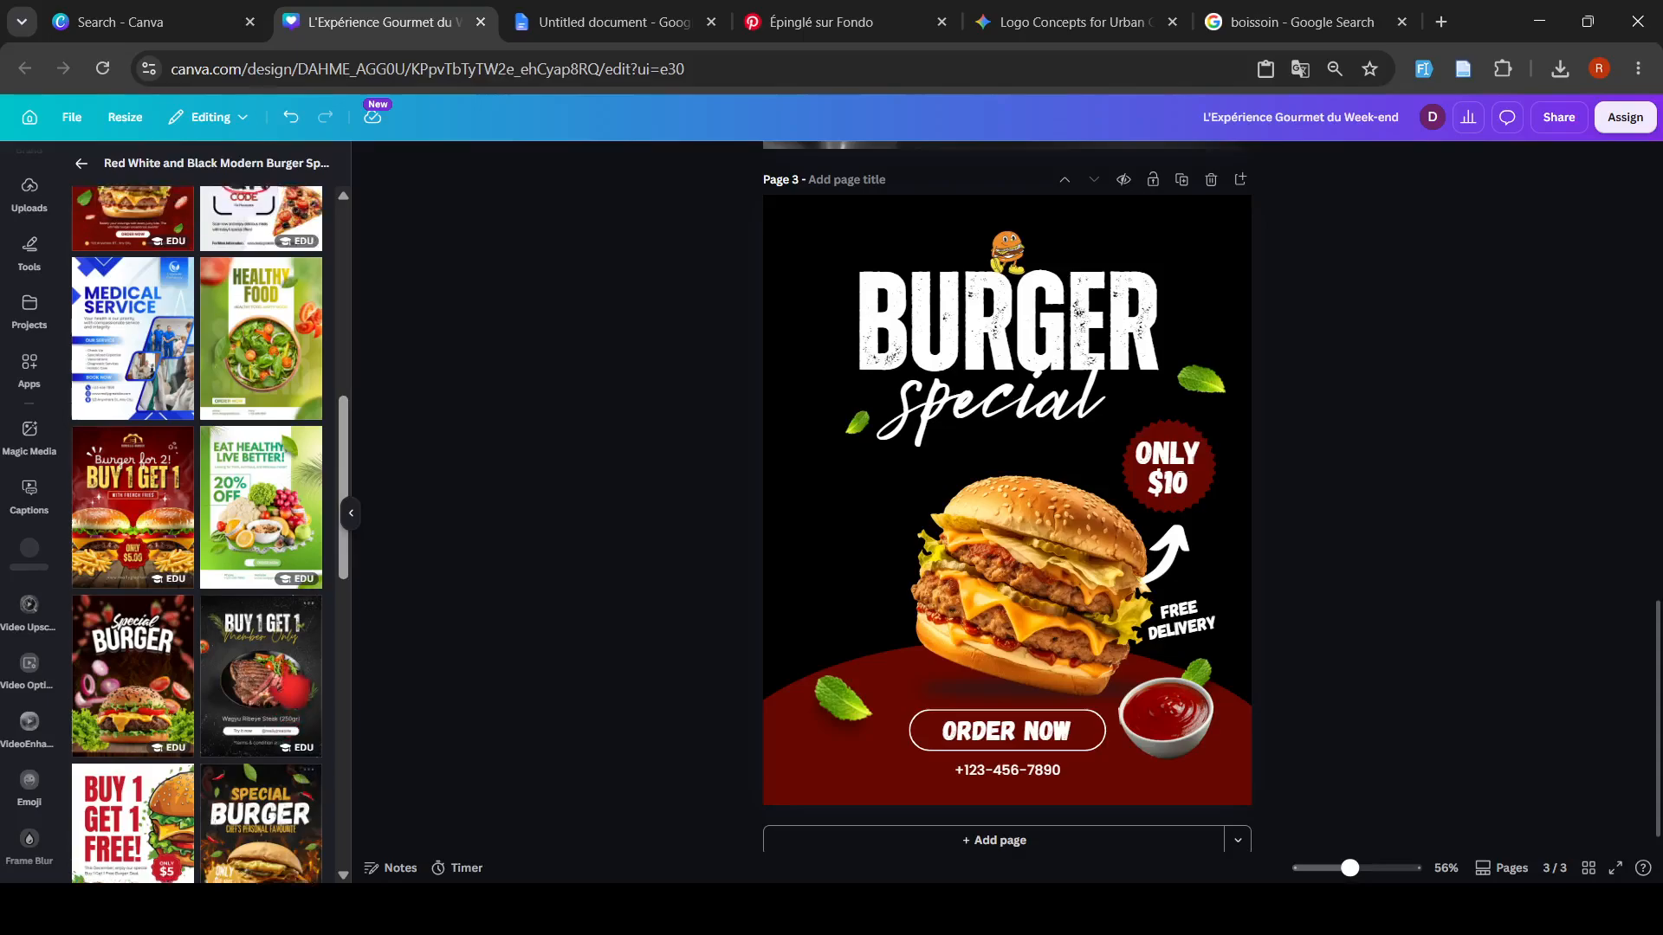
scroll(1004, 519, up, 5)
scroll(1004, 520, up, 10)
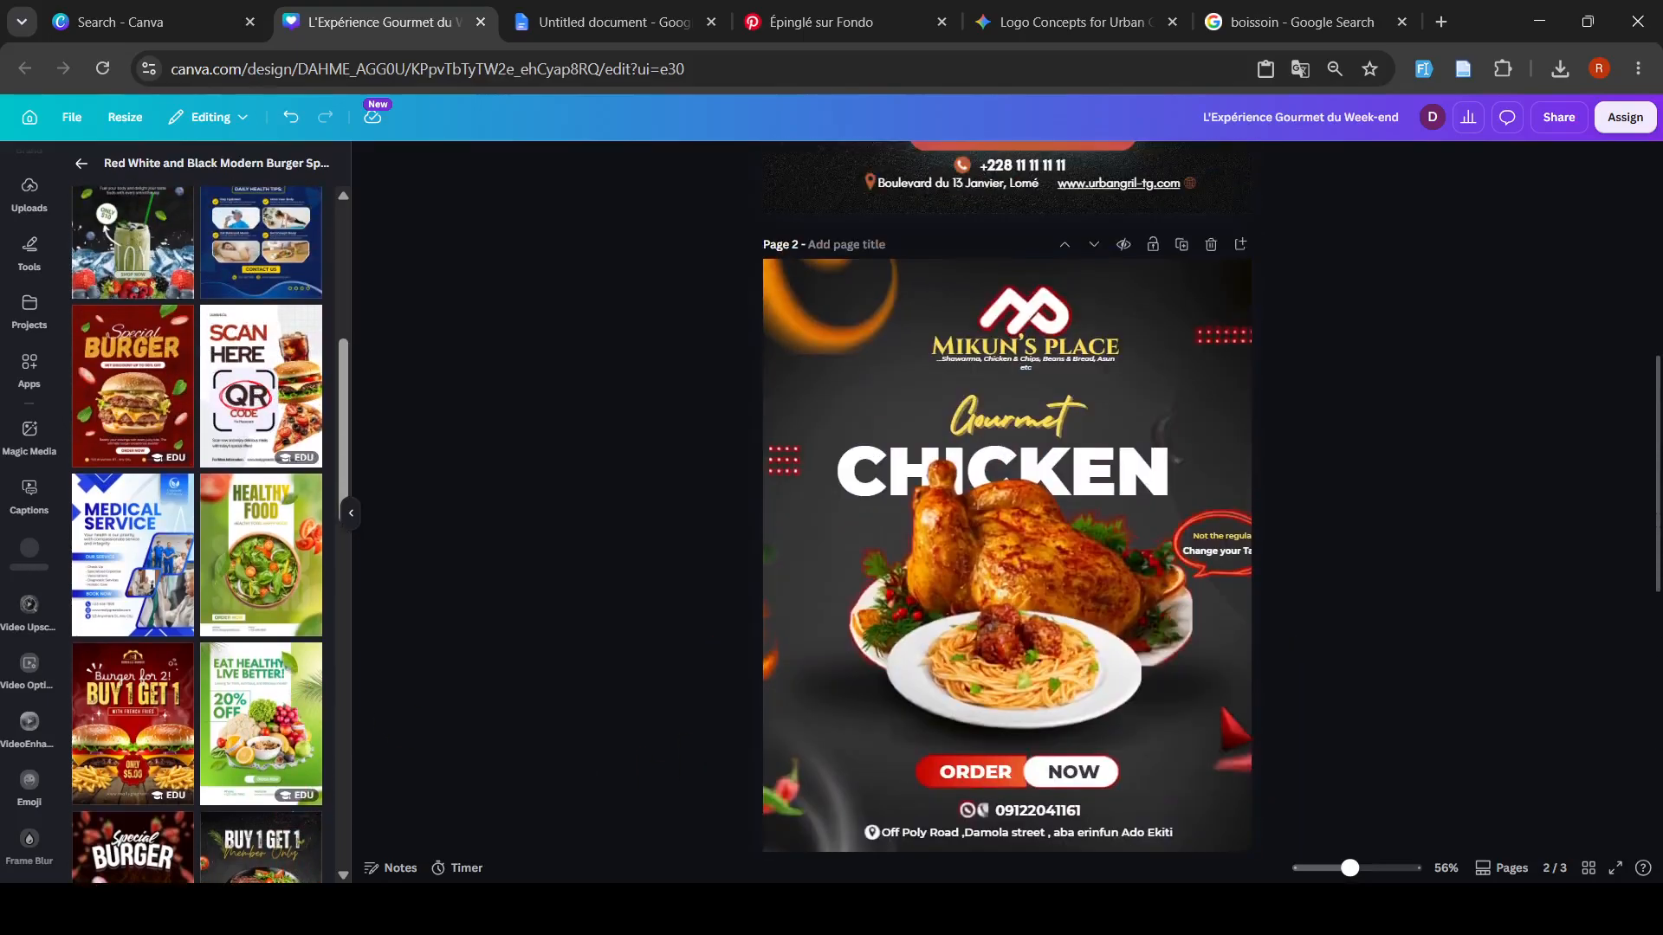
scroll(1004, 520, up, 3)
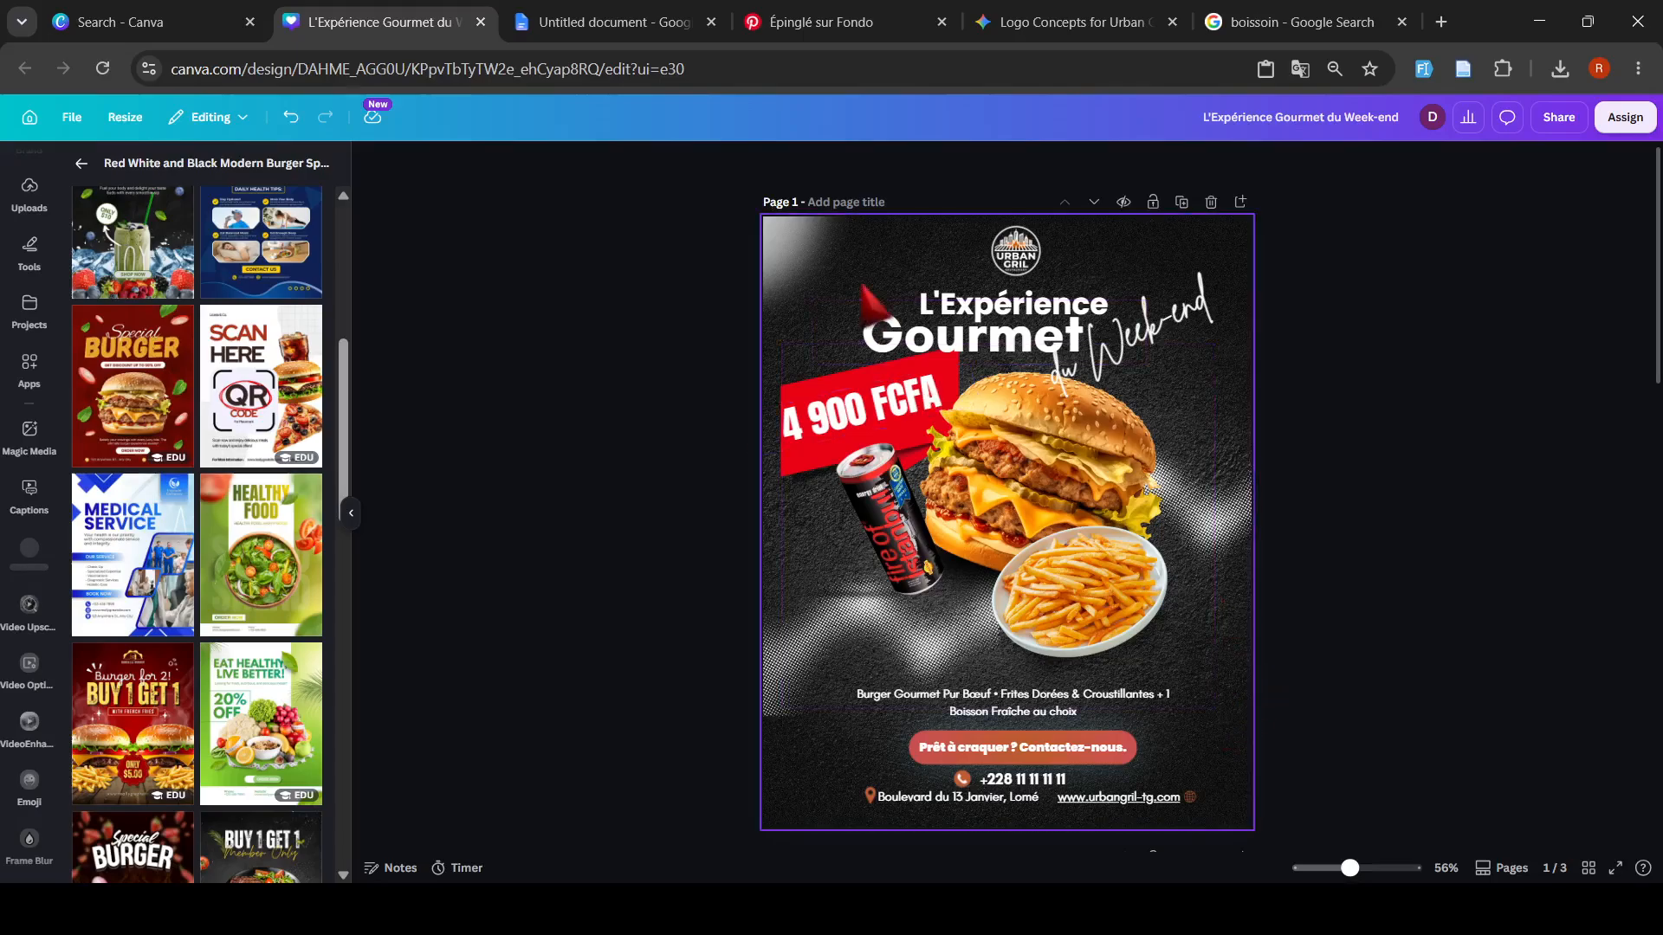
click(970, 327)
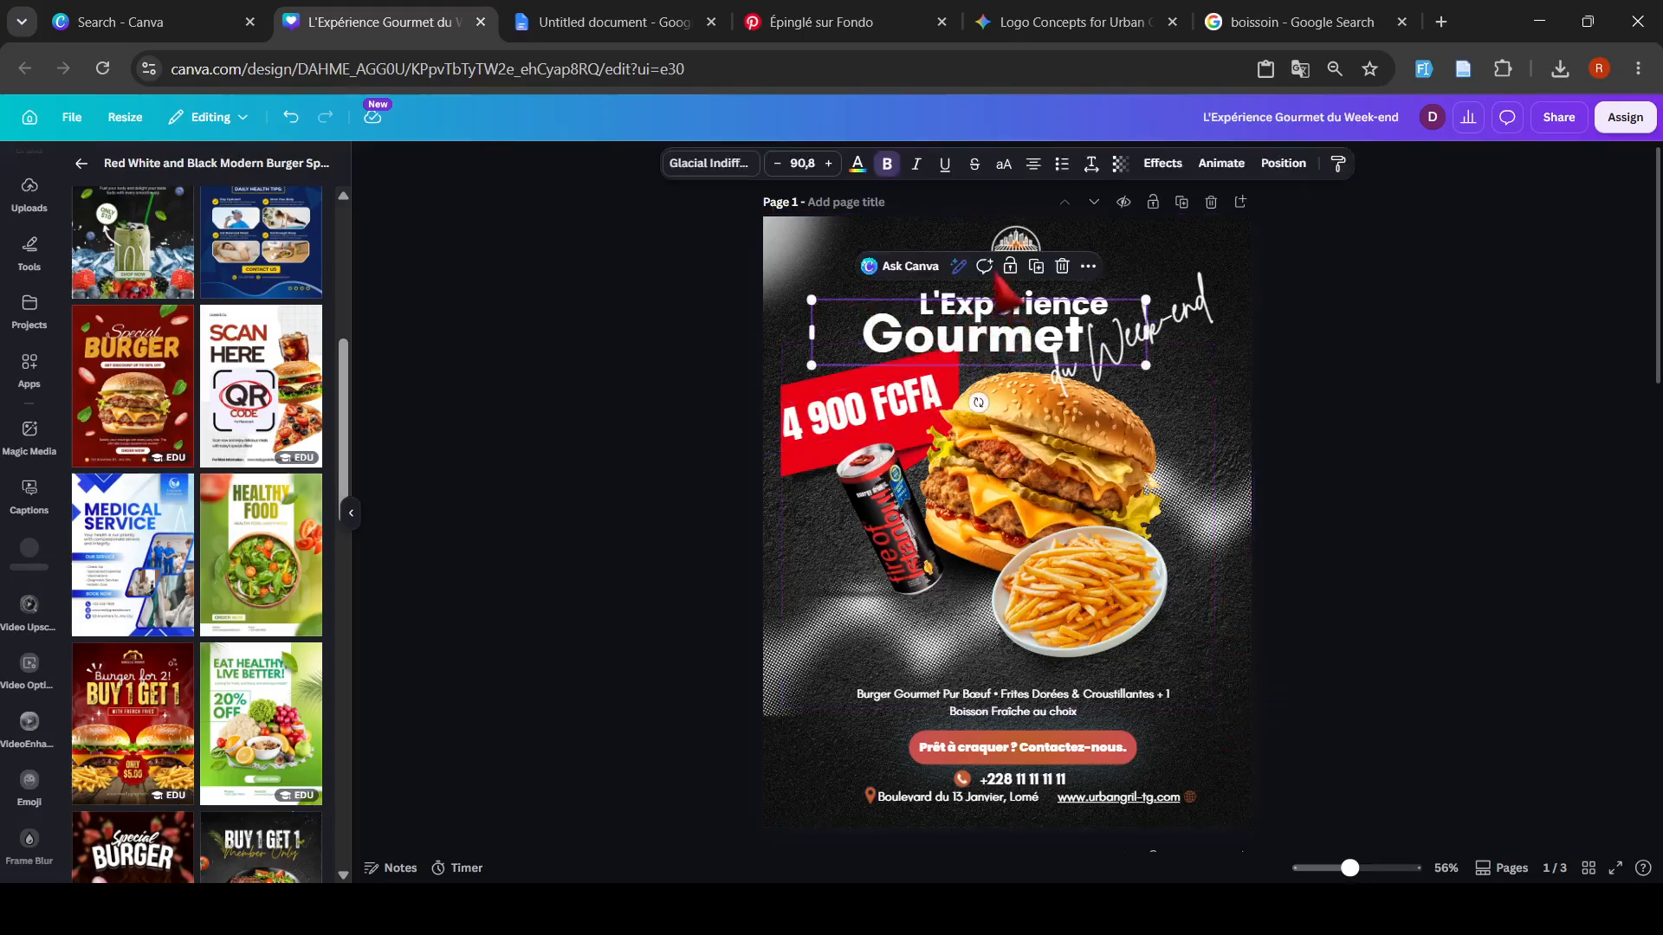
click(858, 163)
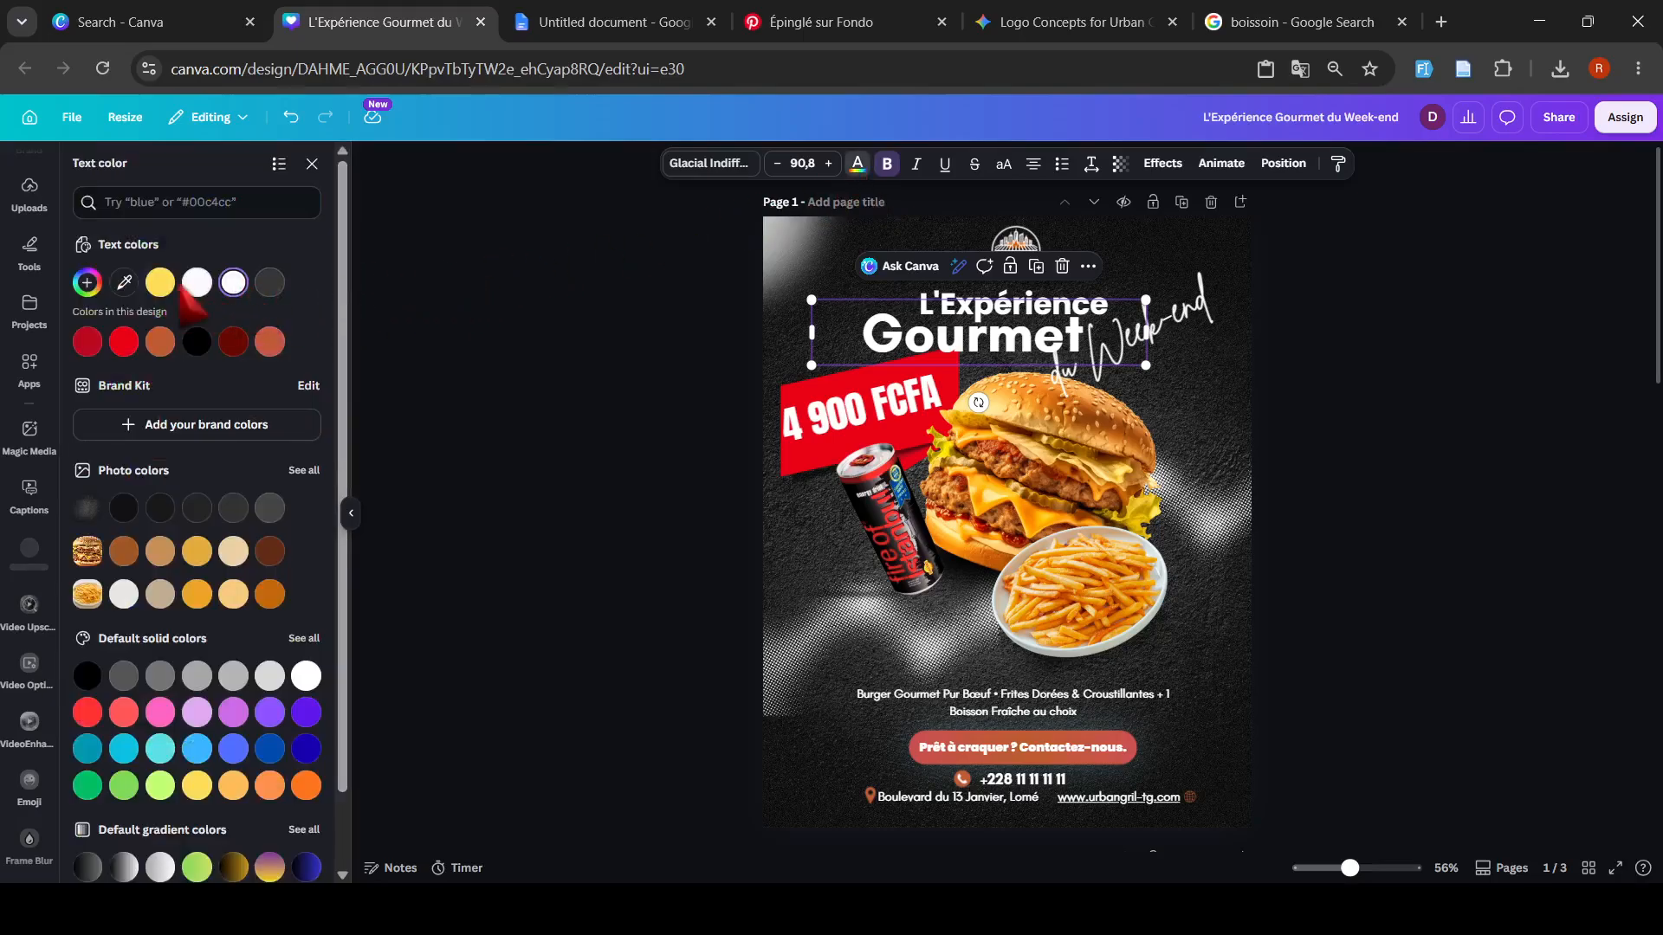
click(126, 345)
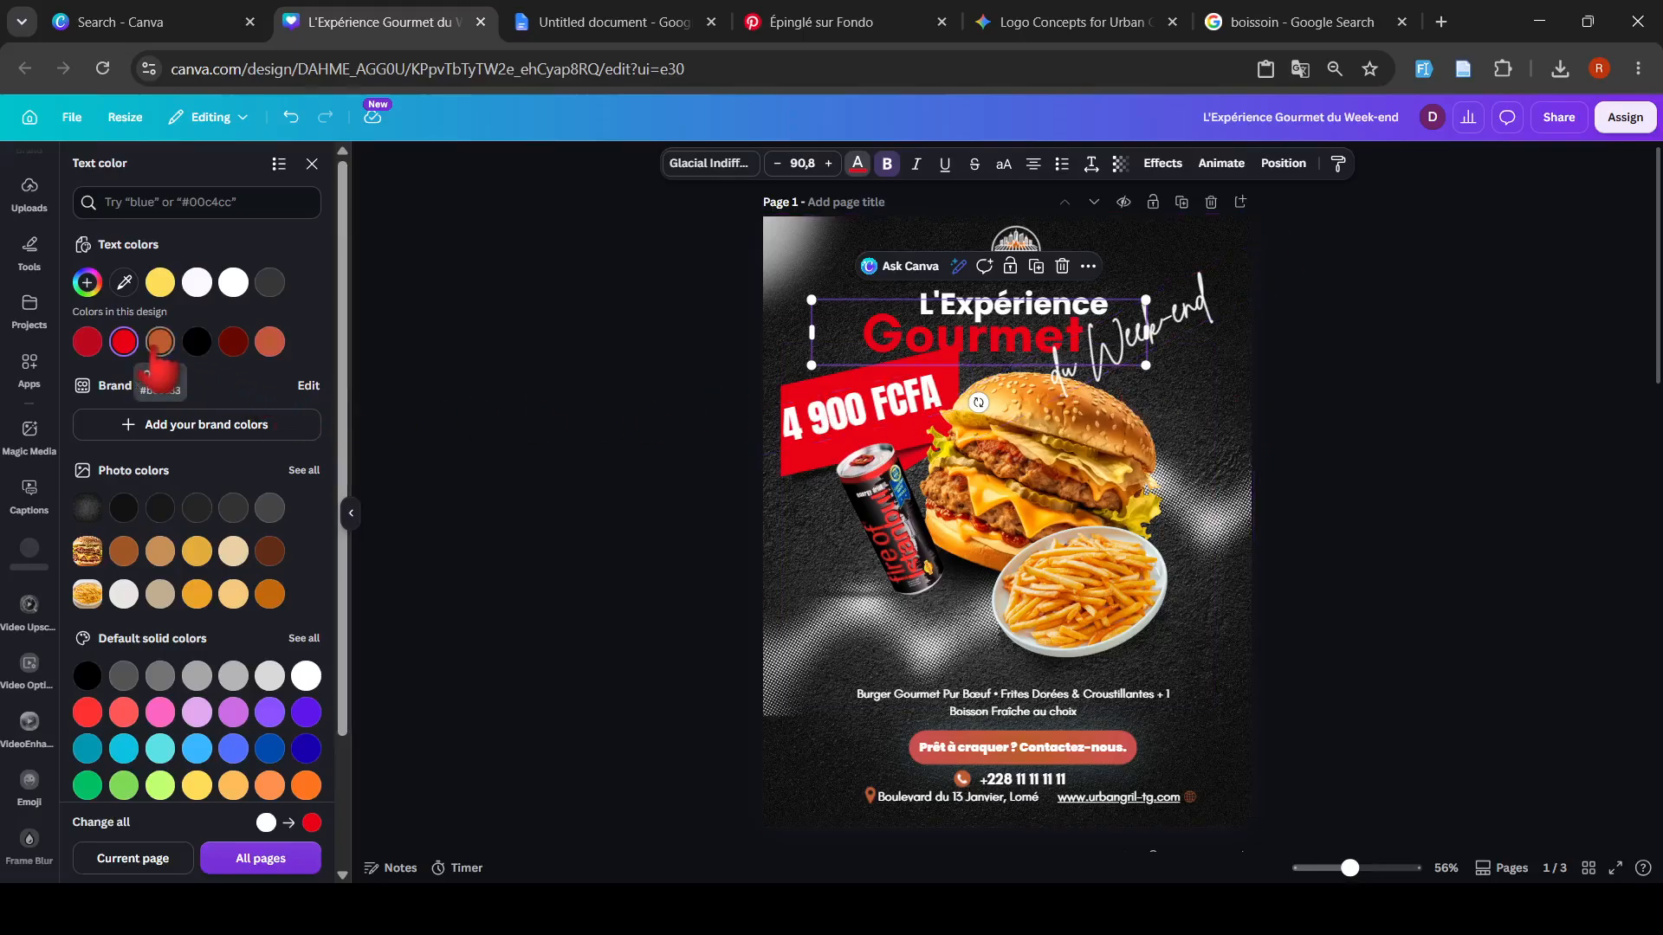
click(197, 283)
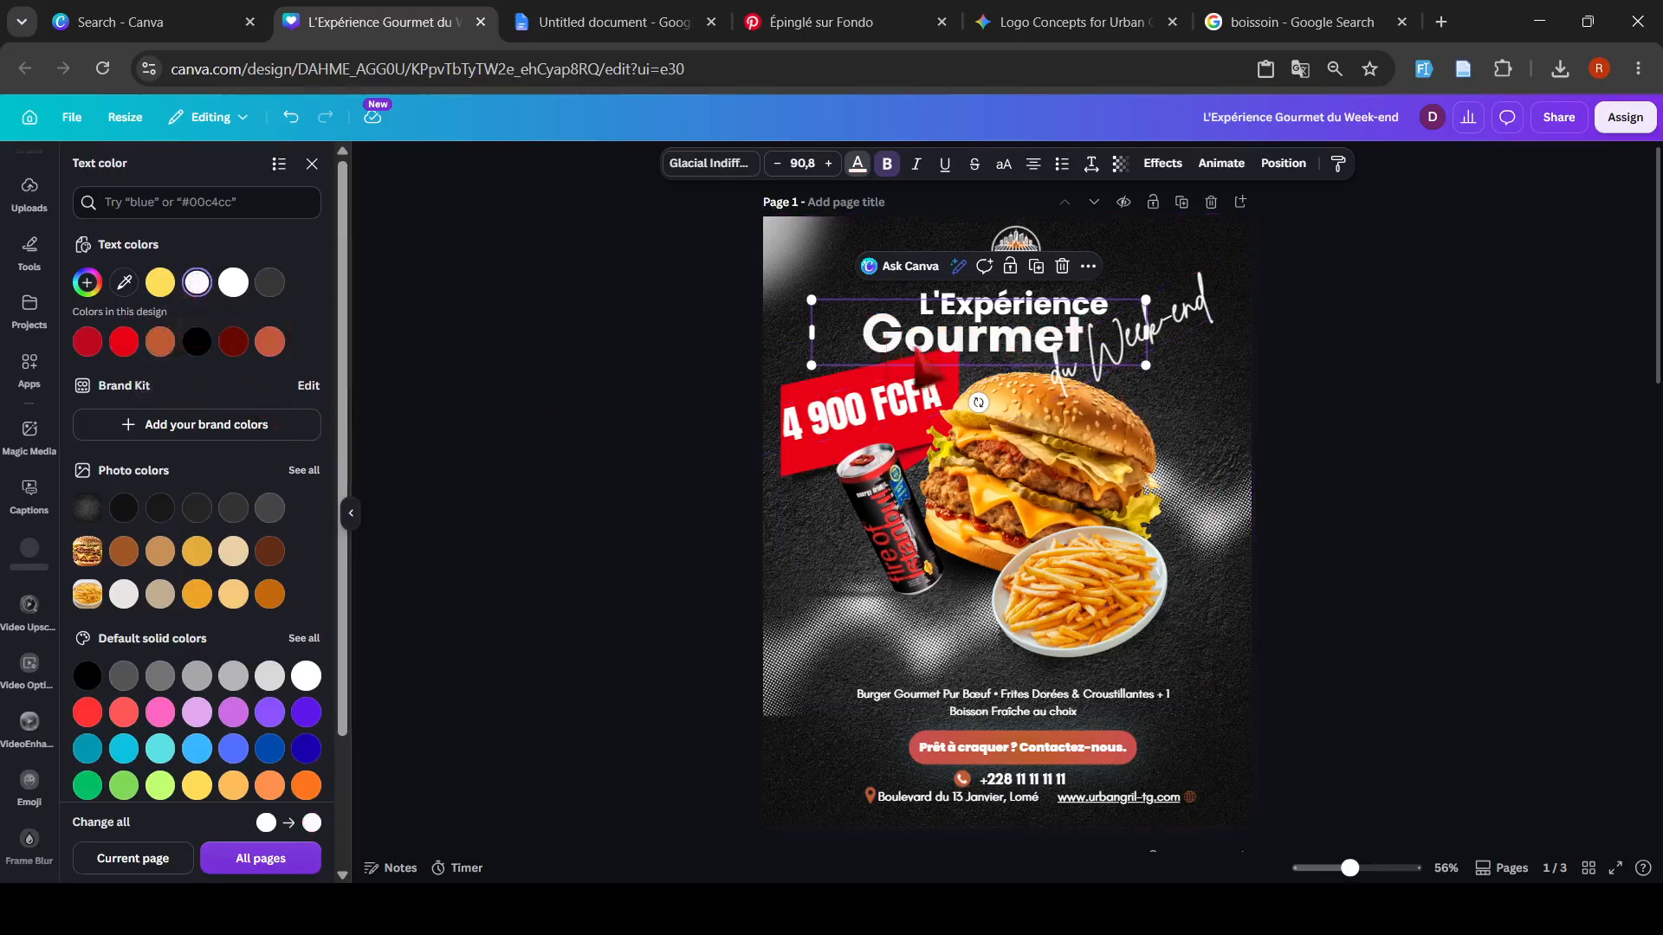
click(1211, 387)
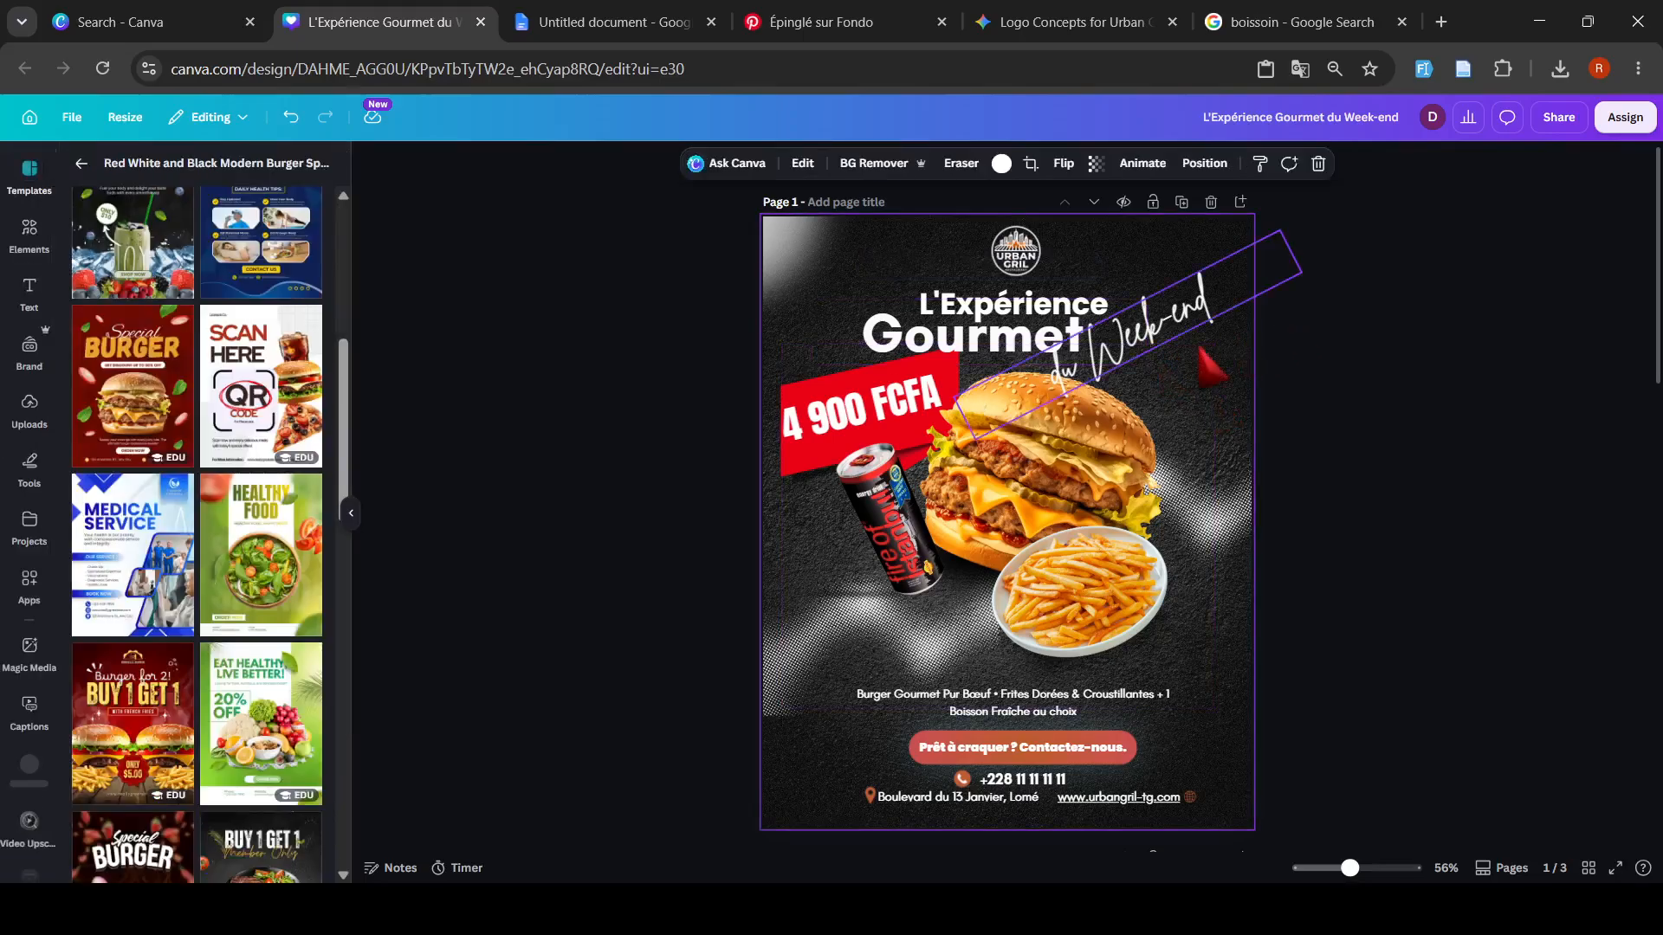